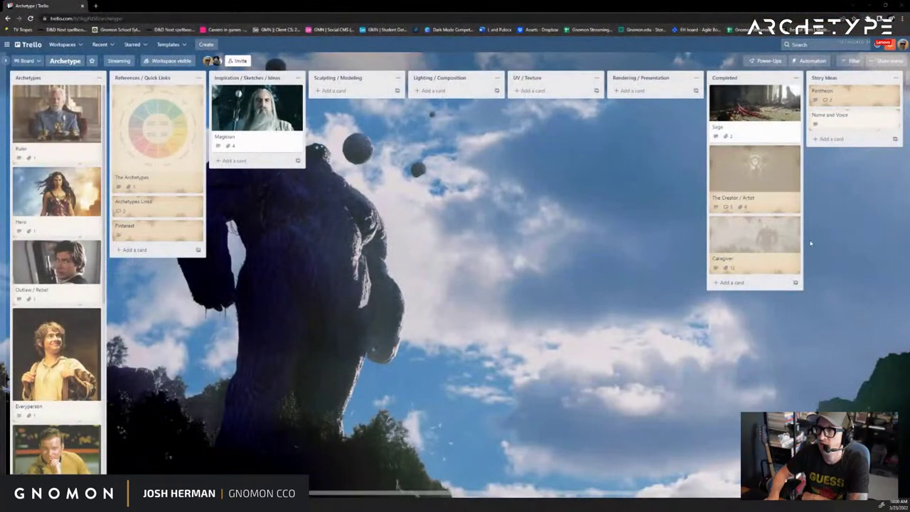
Open The Archetypes reference card, examine its archetype wheel image enlarged, and return to the card's description
click(178, 121)
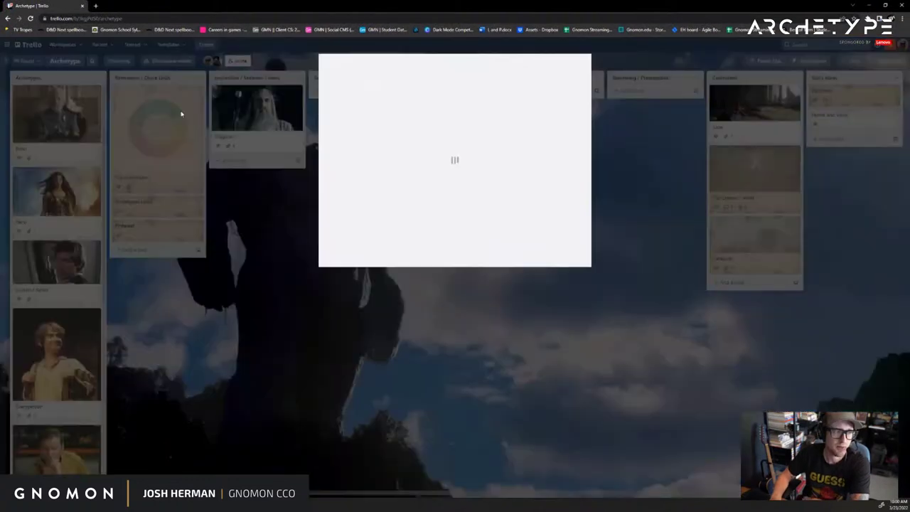
click(447, 97)
ctrl+scroll(433, 202, up, 4)
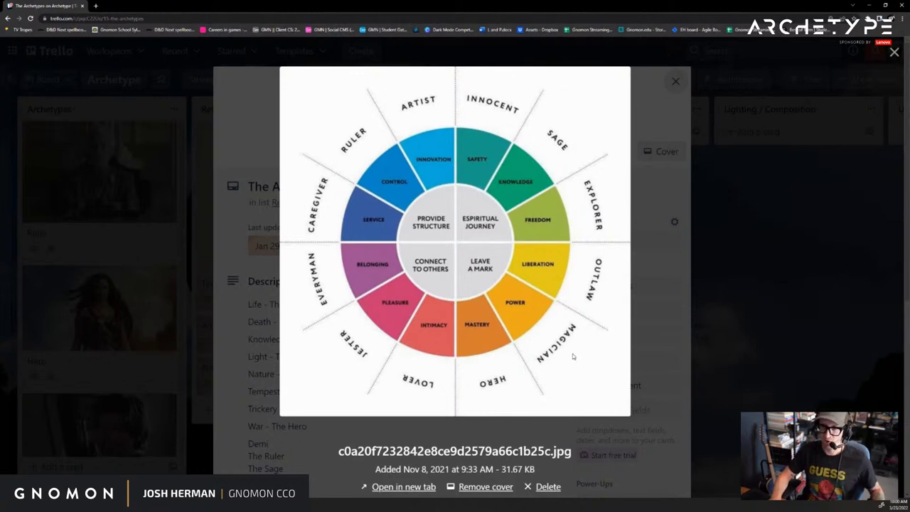
ctrl+scroll(554, 360, down, 2)
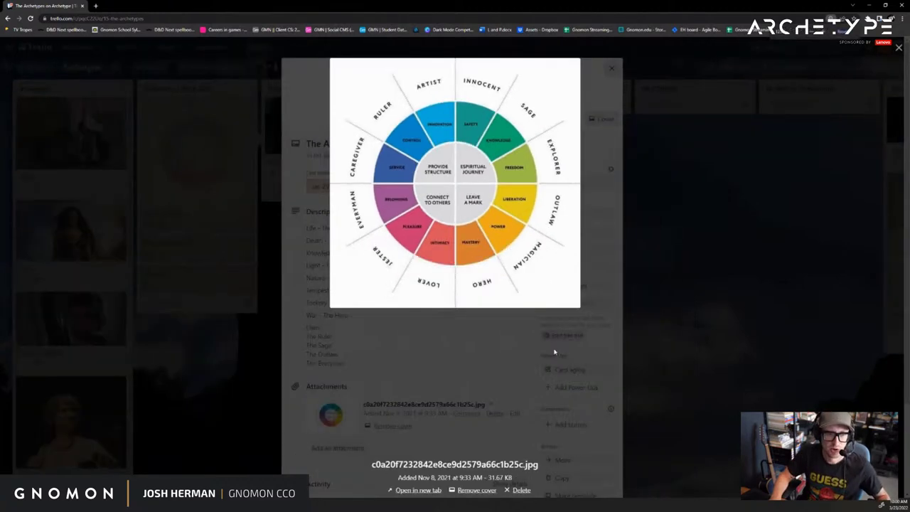
ctrl+scroll(583, 325, down, 1)
click(655, 288)
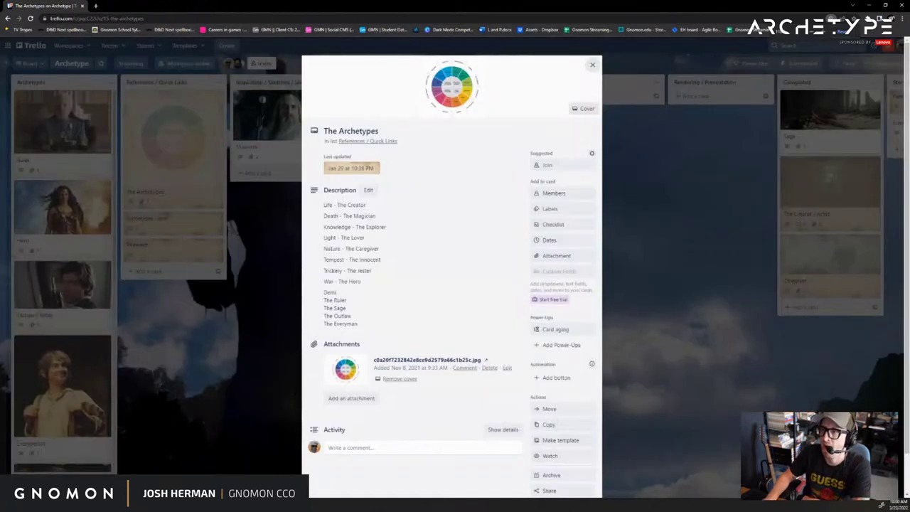
click(656, 270)
drag(657, 270, 676, 251)
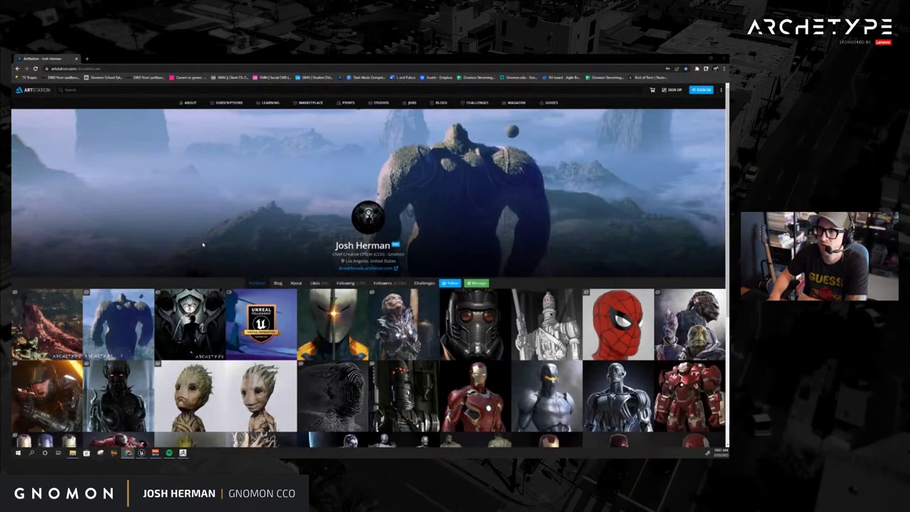
Open The Sage artwork in the ArtStation portfolio, review its forest renders and close it
scroll(203, 244, down, 2)
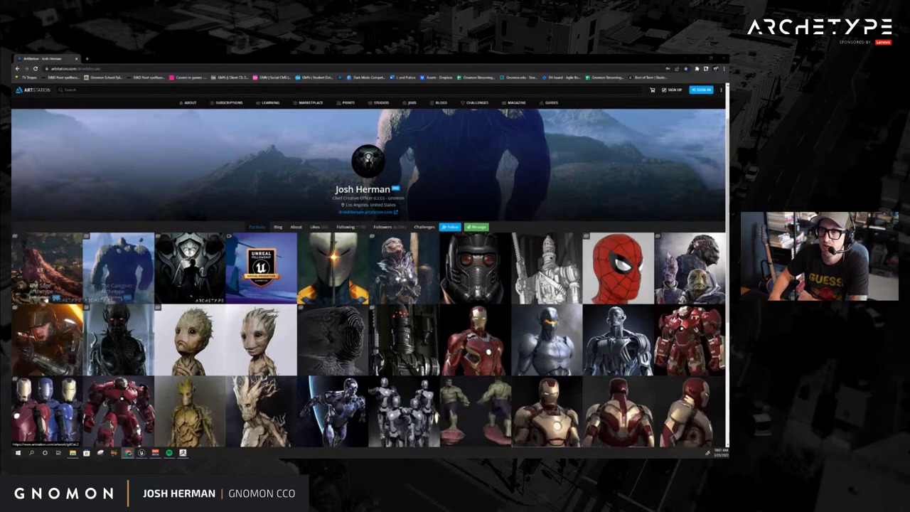
click(43, 278)
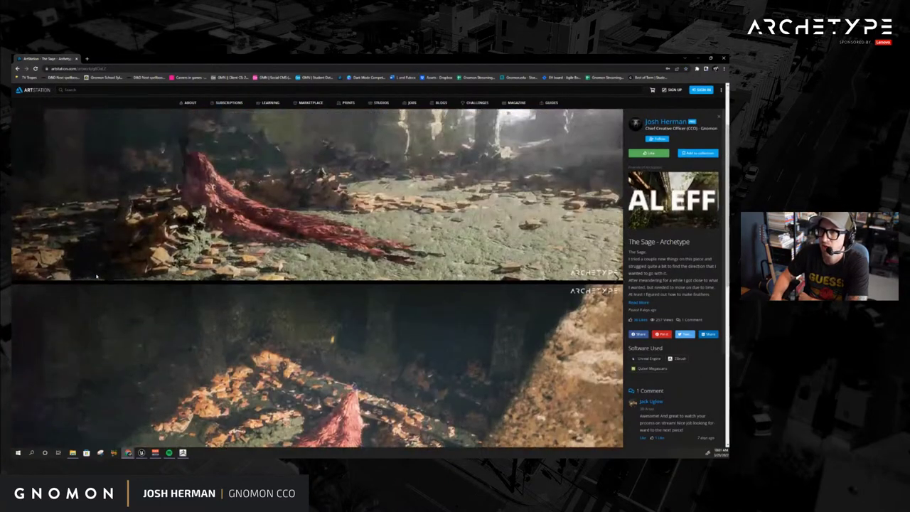
scroll(96, 277, down, 5)
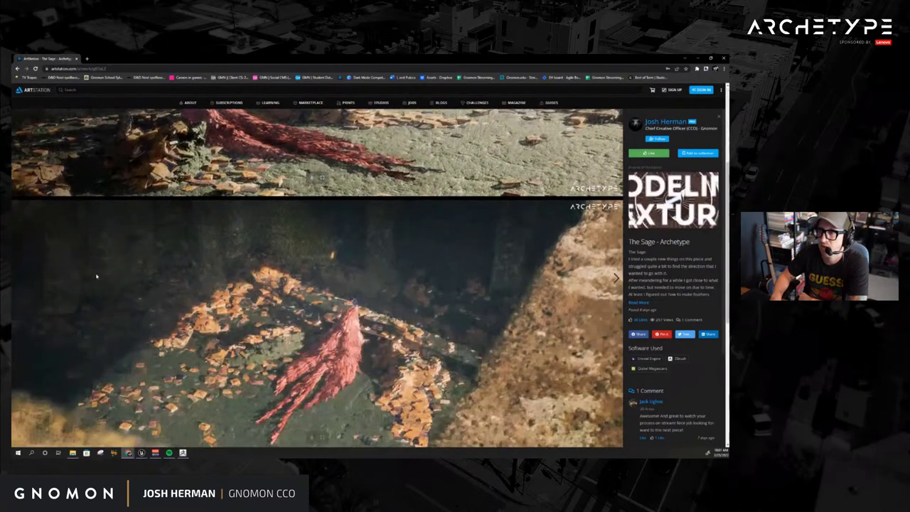
scroll(96, 277, down, 5)
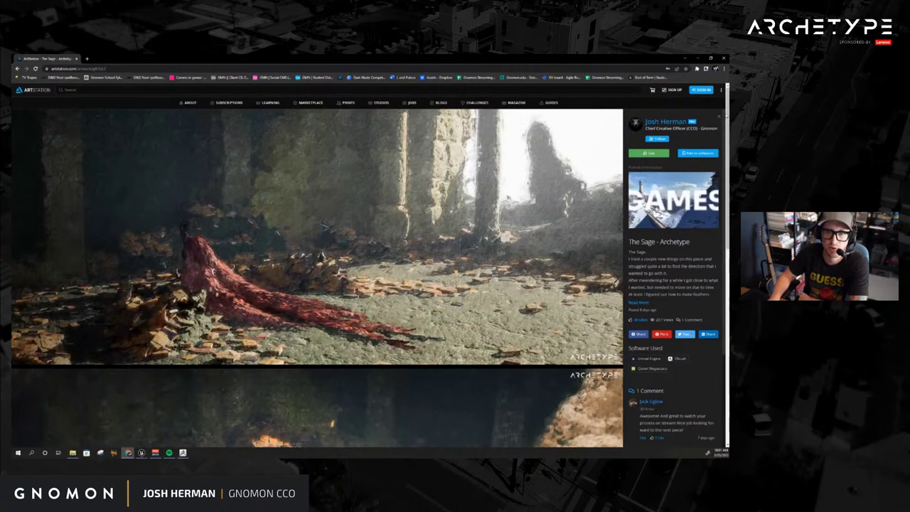
click(719, 117)
Open The Caregiver artwork, review its series of giant creature renders and return to the portfolio
click(371, 302)
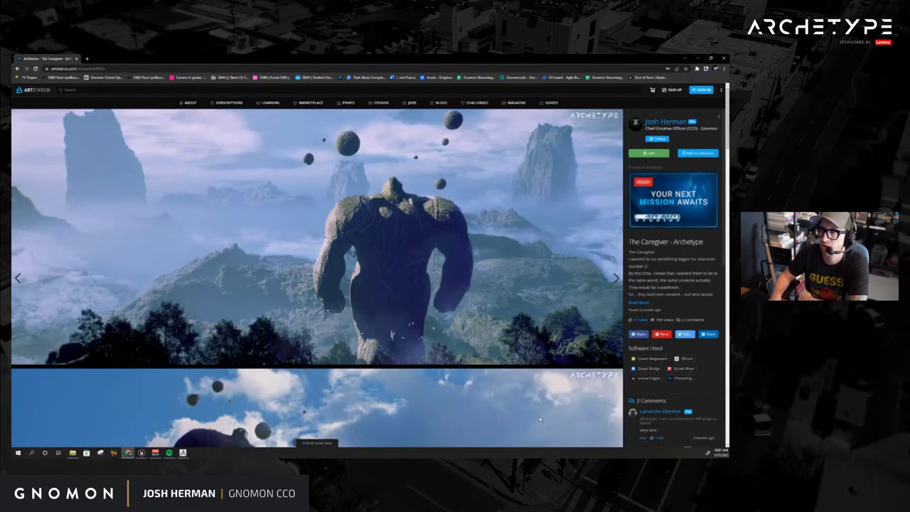
scroll(536, 417, down, 6)
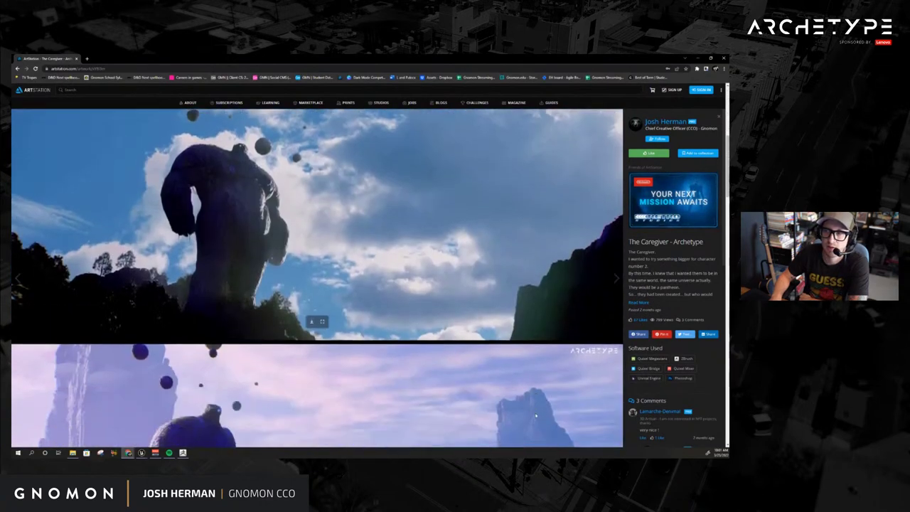
scroll(536, 416, down, 10)
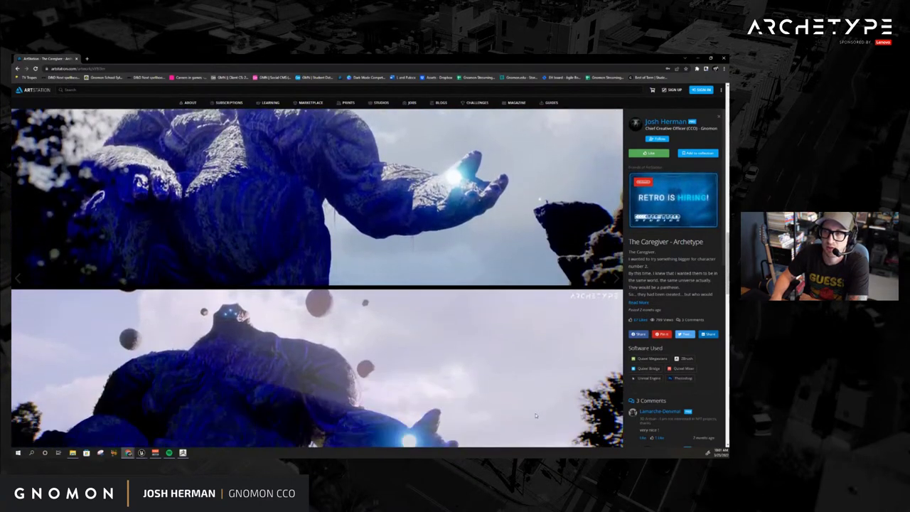
scroll(536, 417, down, 8)
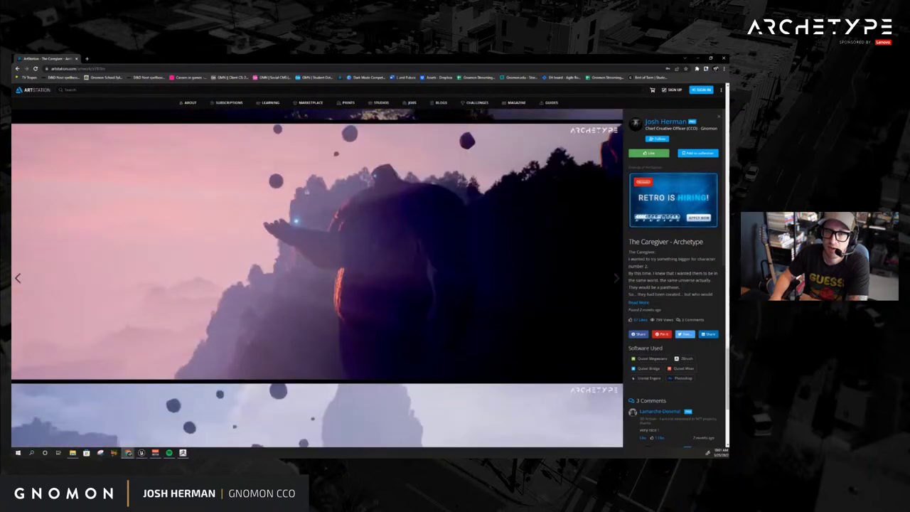
click(720, 120)
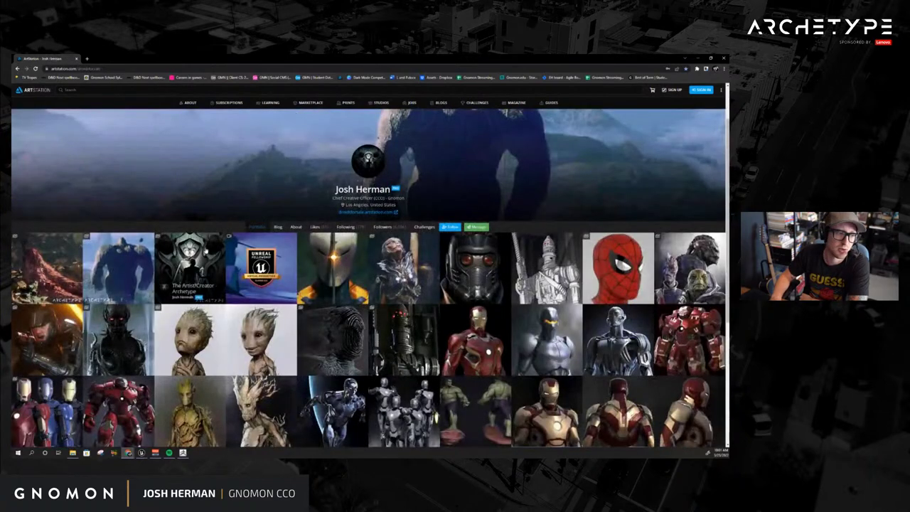
Open The Artist/Creator artwork and review its renders from different angles
click(189, 268)
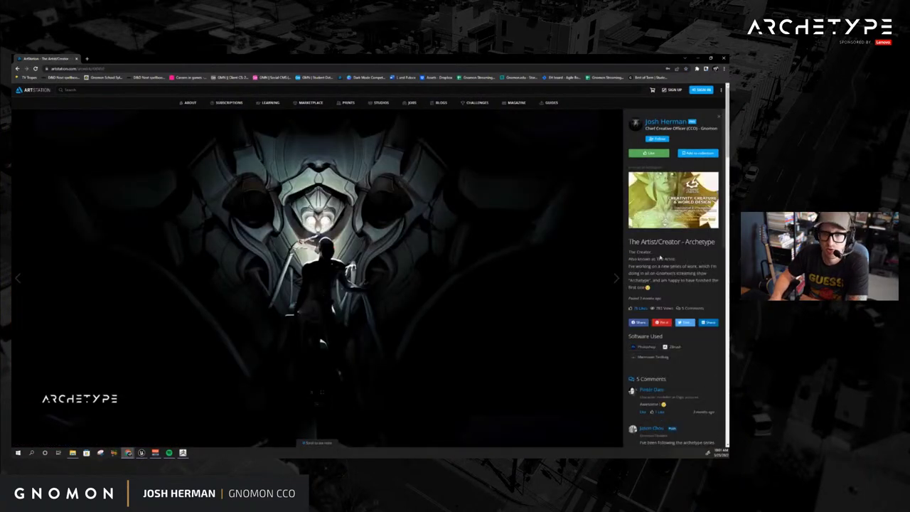
scroll(488, 314, down, 4)
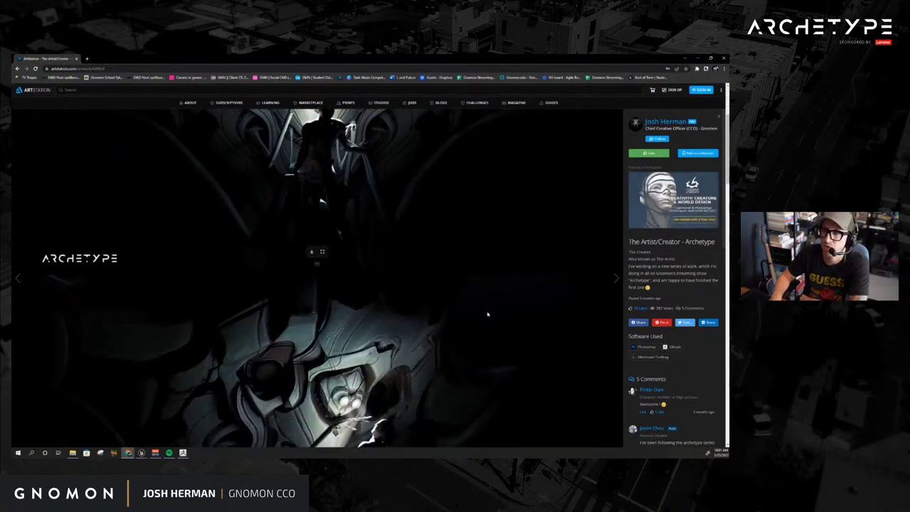
scroll(488, 314, down, 1)
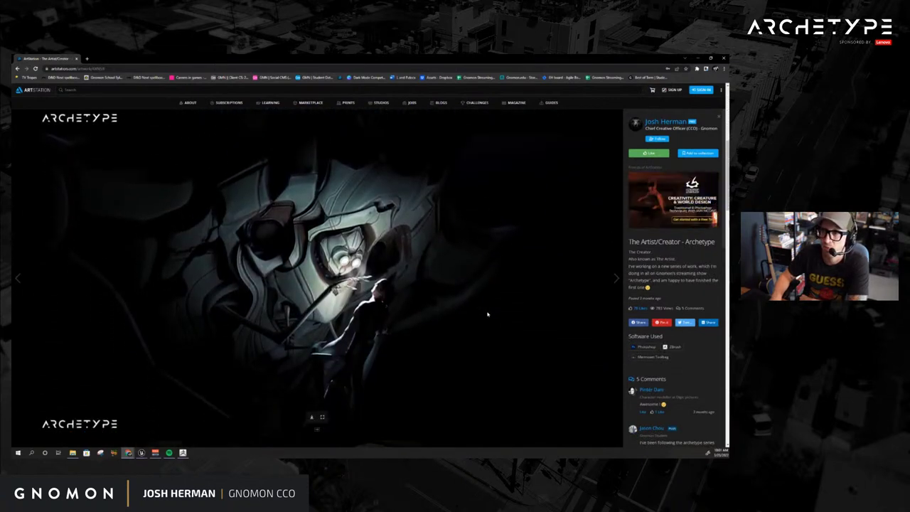
scroll(488, 315, down, 8)
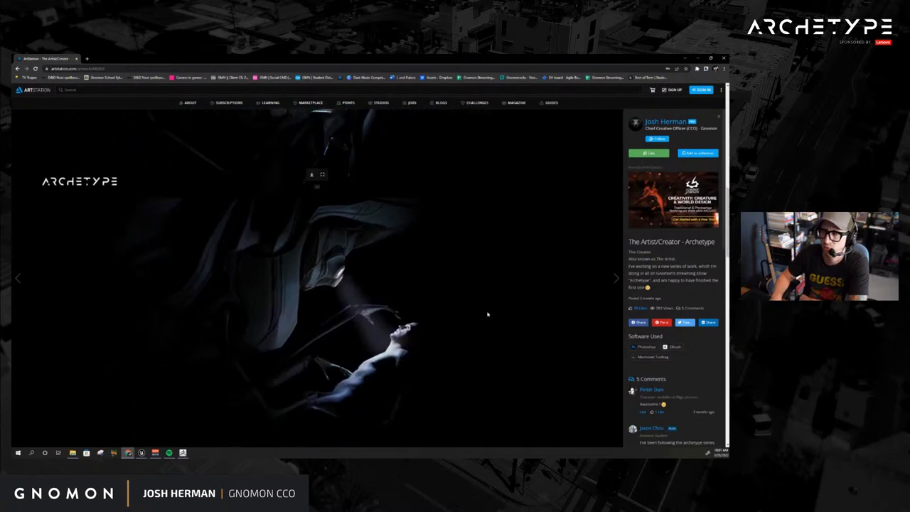
scroll(488, 314, down, 3)
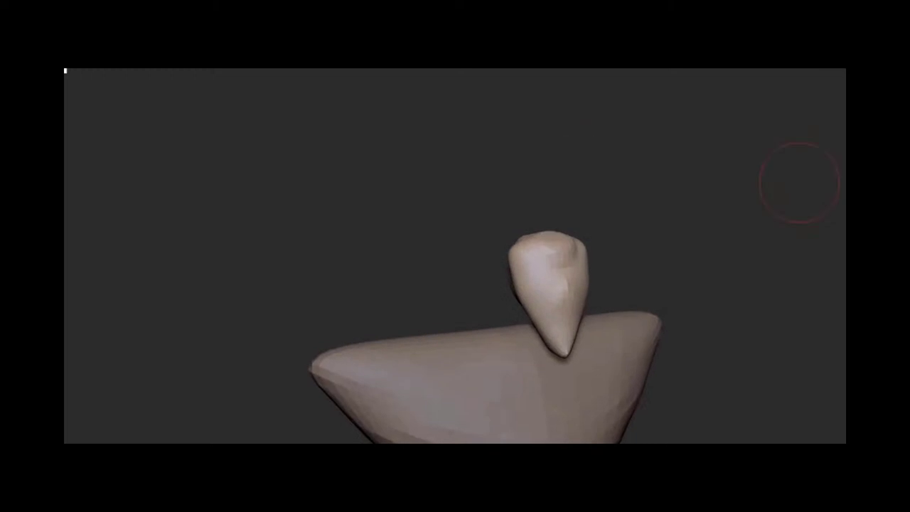
In ZBrush, shape the head blockout to a pointed form and narrow the torso blockout into rounded shoulders and a tapered waist
drag(799, 183, 547, 215)
drag(477, 265, 451, 260)
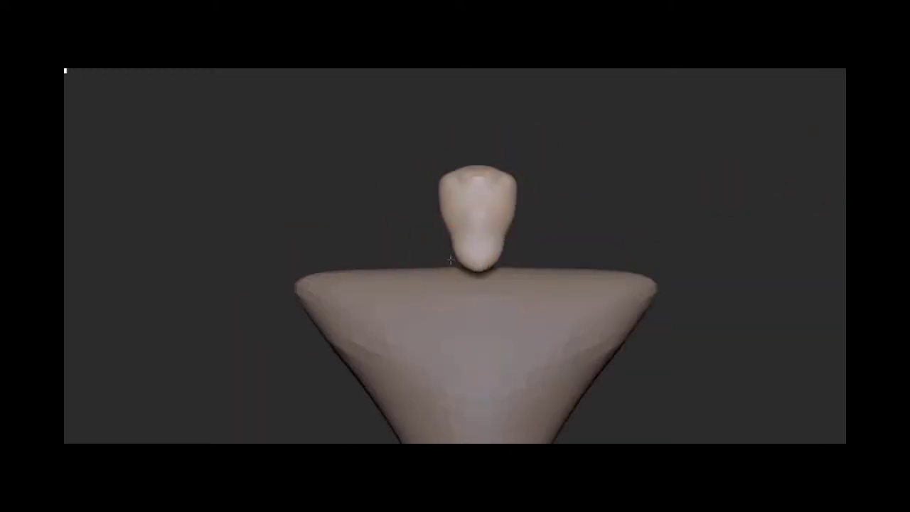
mouse_move(547, 216)
mouse_down()
mouse_move(578, 228)
mouse_move(551, 250)
mouse_move(545, 205)
mouse_up()
key(s)
mouse_move(545, 235)
mouse_down()
mouse_move(444, 227)
mouse_move(512, 235)
mouse_move(455, 226)
mouse_move(533, 203)
mouse_move(659, 227)
mouse_move(640, 201)
mouse_move(609, 275)
mouse_move(455, 381)
mouse_move(600, 372)
mouse_move(502, 350)
mouse_move(561, 347)
mouse_move(611, 384)
mouse_up()
key(w)
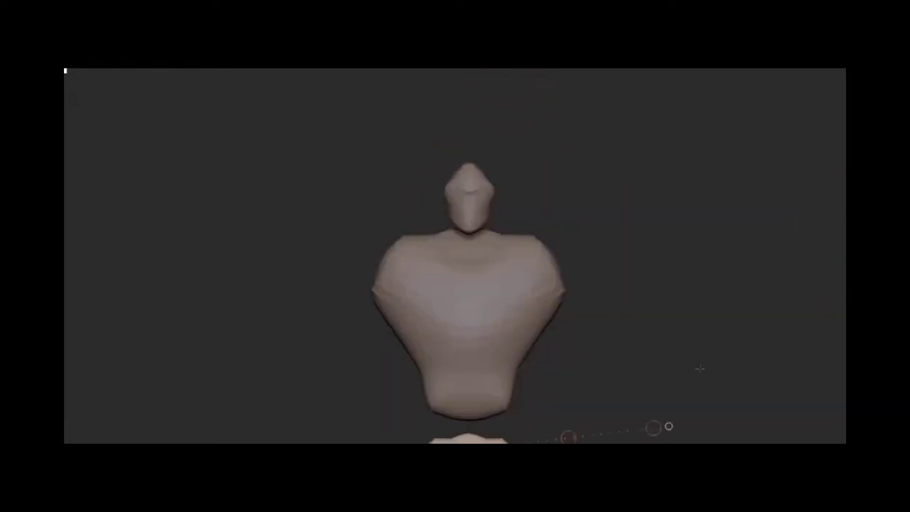
Add a shoulder form beside the torso, stretch it outward into an upper arm and mirror it to the other side
ctrl+drag(612, 433, 673, 256)
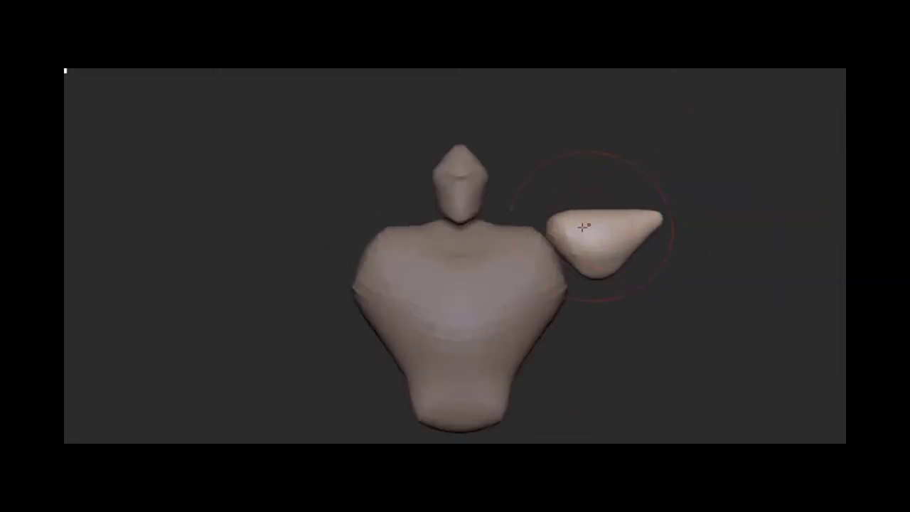
drag(590, 223, 616, 276)
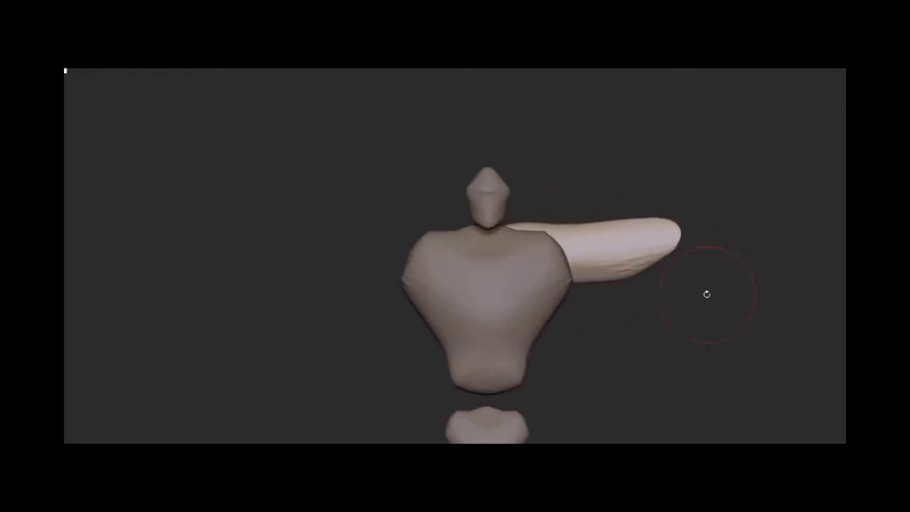
mouse_move(707, 294)
mouse_down()
mouse_move(656, 230)
mouse_move(657, 328)
mouse_move(573, 327)
mouse_move(650, 267)
mouse_move(839, 331)
mouse_up()
key(w)
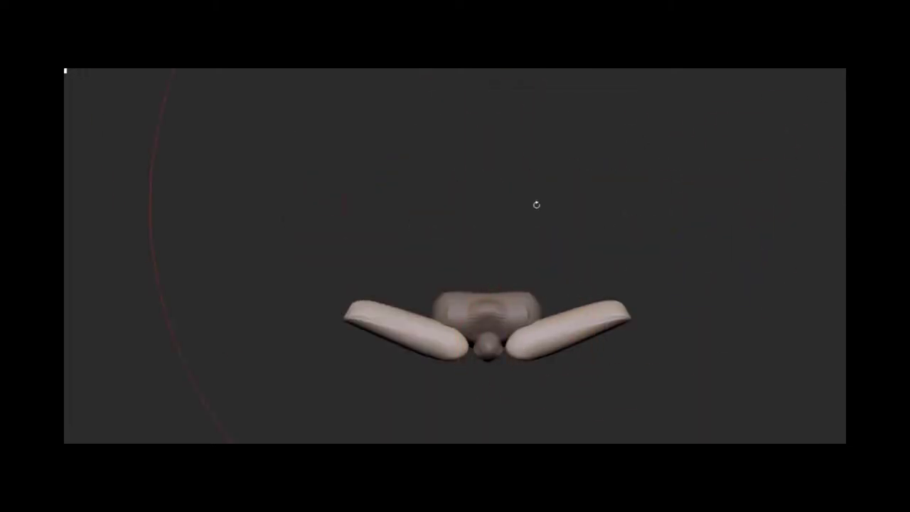
mouse_move(537, 204)
mouse_down()
mouse_move(453, 283)
mouse_move(462, 323)
mouse_move(484, 323)
mouse_up()
key(s)
mouse_move(540, 235)
mouse_down()
mouse_move(636, 270)
mouse_move(563, 341)
mouse_move(612, 285)
mouse_move(673, 240)
mouse_move(577, 233)
mouse_move(524, 253)
mouse_up()
key(s)
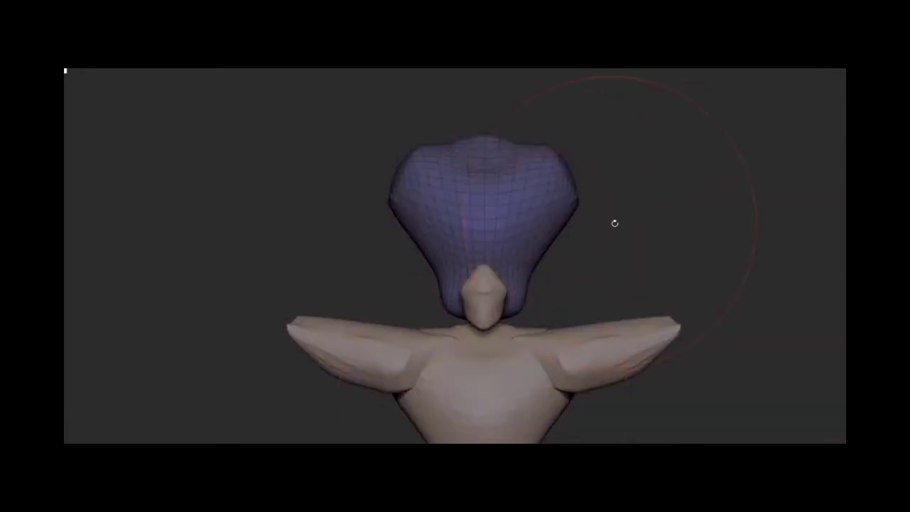
Form a raised collar, split at the front, that wraps around the neck and drapes over the chest
drag(612, 221, 707, 244)
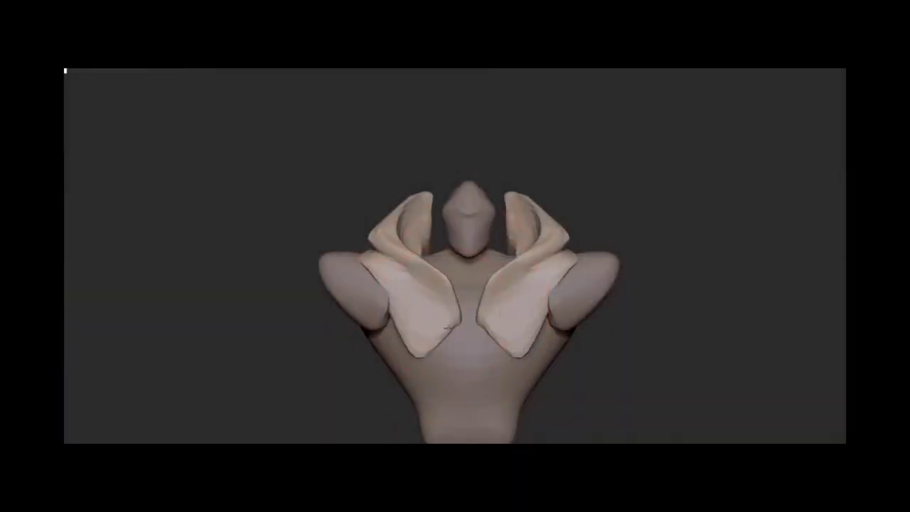
mouse_move(669, 240)
mouse_down()
mouse_move(604, 230)
mouse_move(681, 210)
mouse_move(676, 292)
mouse_up()
mouse_move(541, 146)
mouse_down()
mouse_move(532, 163)
mouse_move(548, 142)
mouse_move(543, 171)
mouse_move(465, 163)
mouse_move(612, 230)
mouse_move(567, 195)
mouse_move(713, 170)
mouse_move(690, 170)
mouse_move(705, 232)
mouse_move(658, 268)
mouse_up()
alt+click(465, 163)
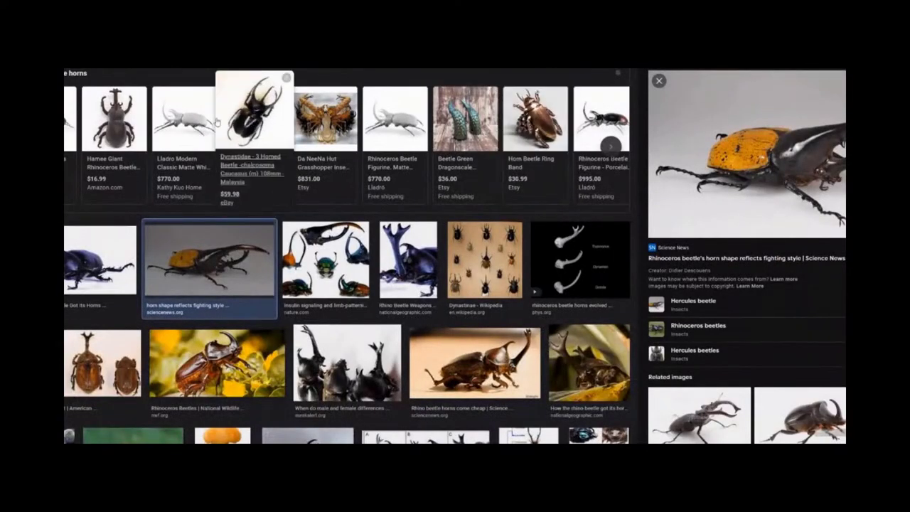
Examine rhinoceros beetle images in the web search results as reference for horn shapes
click(347, 363)
scroll(320, 353, down, 3)
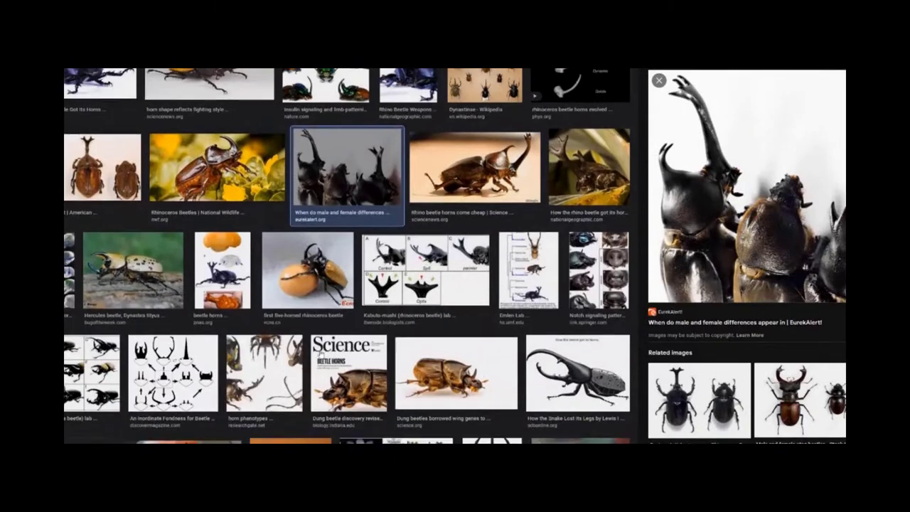
scroll(320, 354, down, 10)
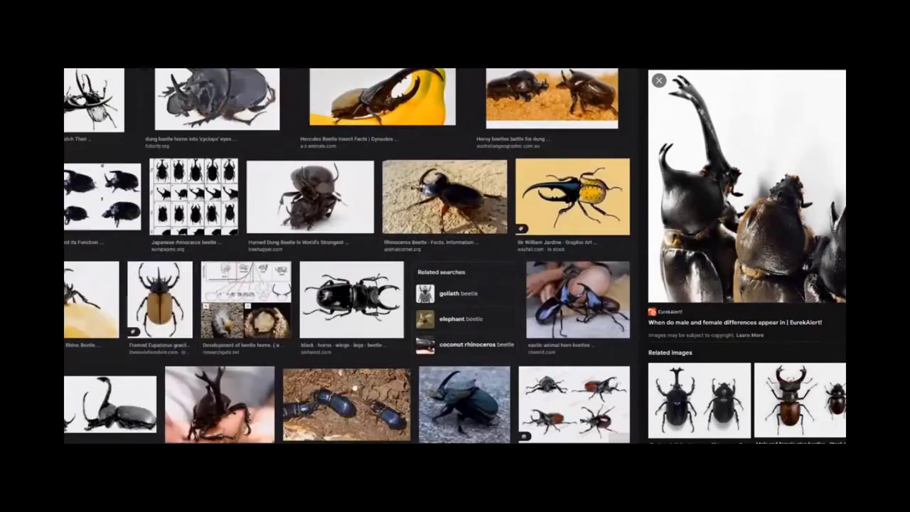
click(161, 299)
right_click(798, 173)
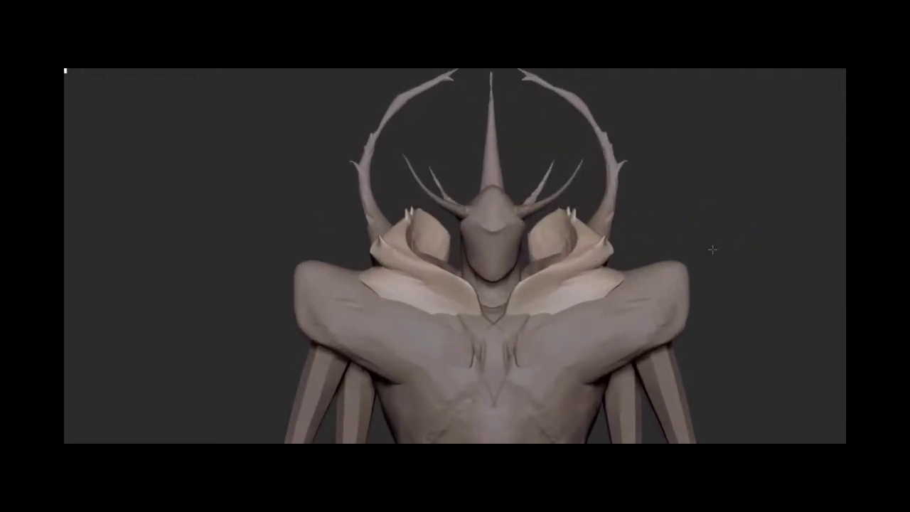
Sculpt the creature's face, chest and ribs, enlarge its head horns, add spiked shoulder tips and complete four arms with clawed hands
drag(713, 250, 782, 250)
drag(640, 155, 530, 155)
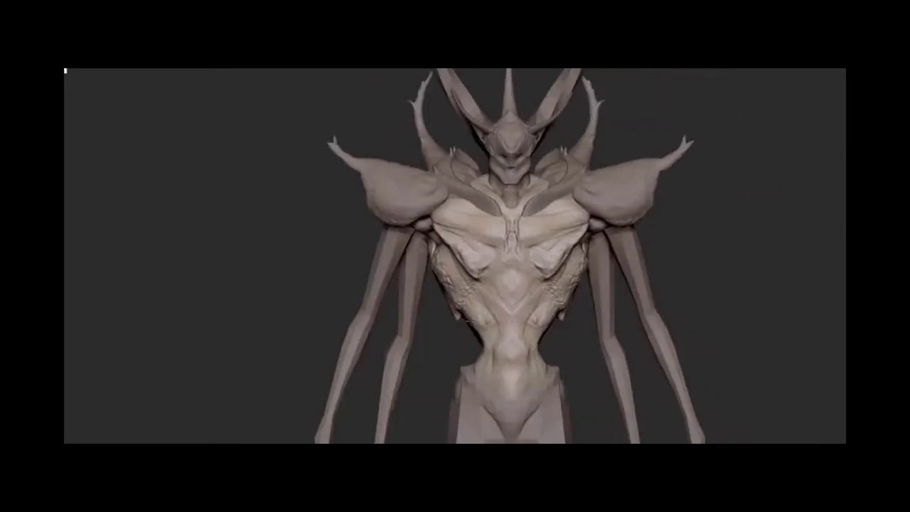
mouse_move(659, 304)
mouse_down()
mouse_move(406, 388)
mouse_move(747, 215)
mouse_move(548, 324)
mouse_move(562, 238)
mouse_move(526, 227)
mouse_up()
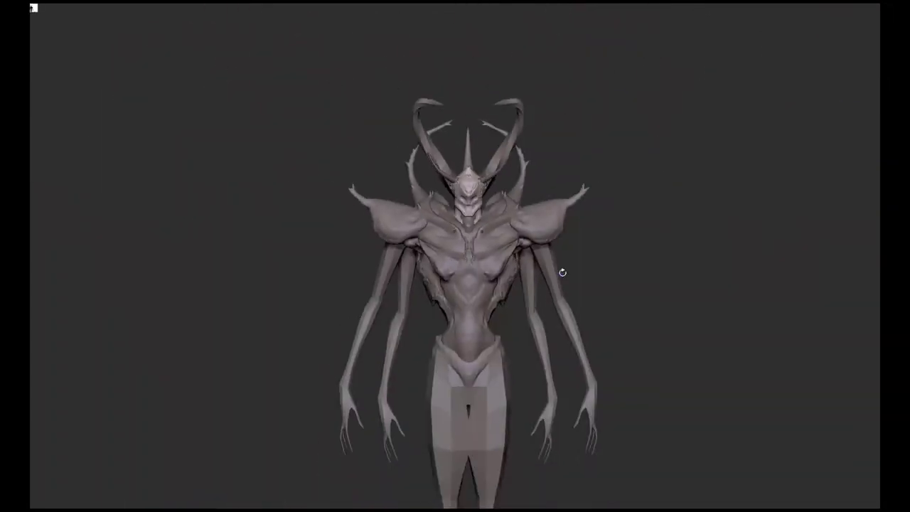
Refine the creature's eye area and jaw, and smooth the two large head horns into curved, tapering forms
ctrl+alt+shift+drag(721, 325, 303, 212)
drag(560, 238, 595, 210)
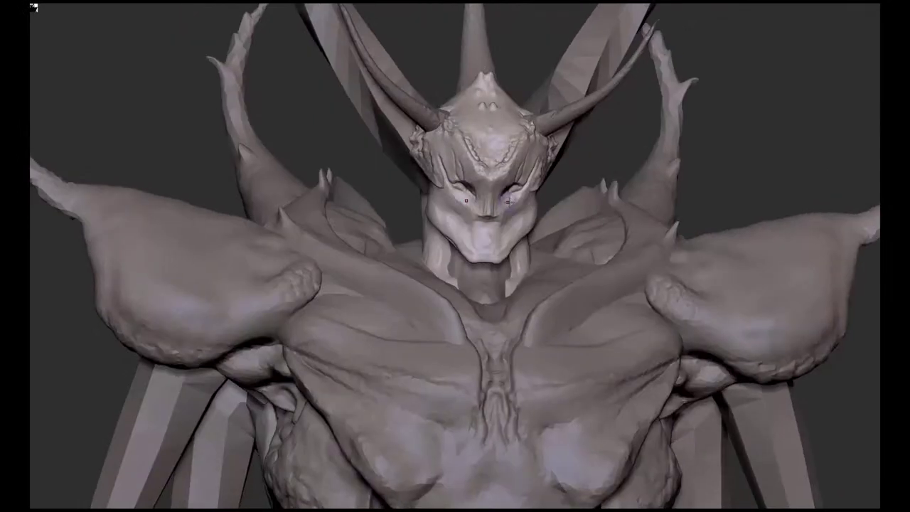
drag(507, 202, 680, 129)
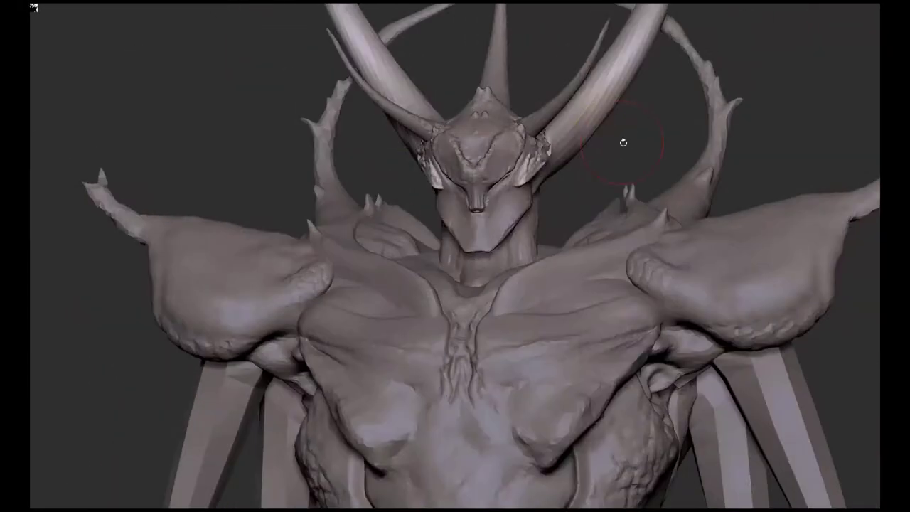
mouse_move(619, 142)
mouse_down()
mouse_move(799, 96)
mouse_move(802, 120)
mouse_up()
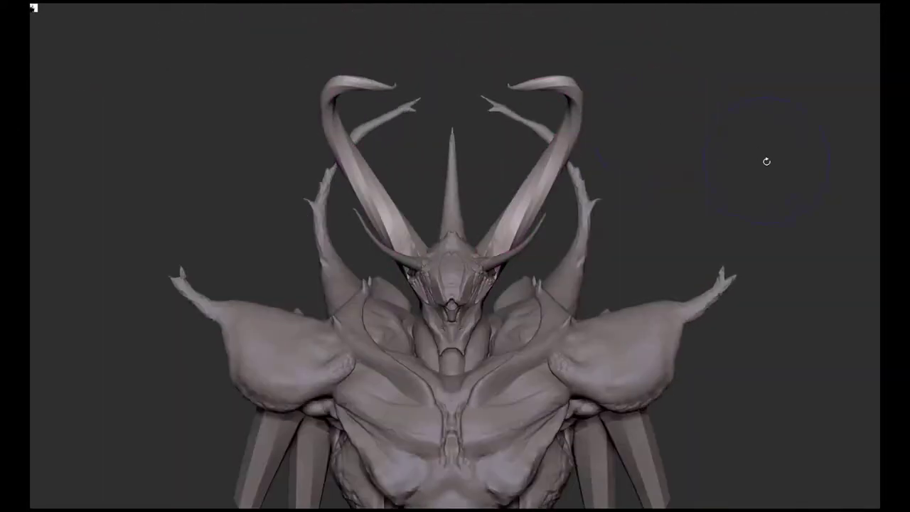
Refine the creature's central head spike and two large horns, adding small pointed spurs at the bends of the horns
mouse_move(766, 161)
mouse_down()
mouse_move(548, 178)
mouse_move(491, 210)
mouse_move(674, 130)
mouse_up()
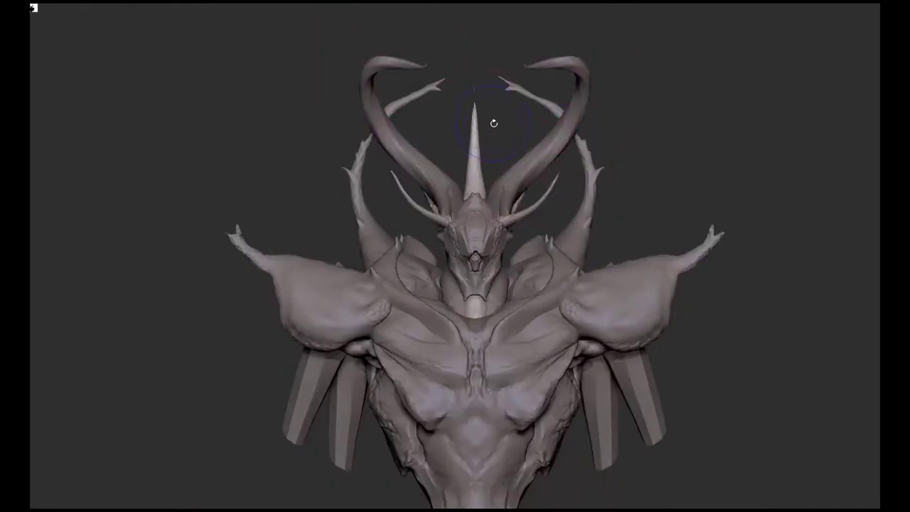
drag(557, 209, 449, 102)
key(s)
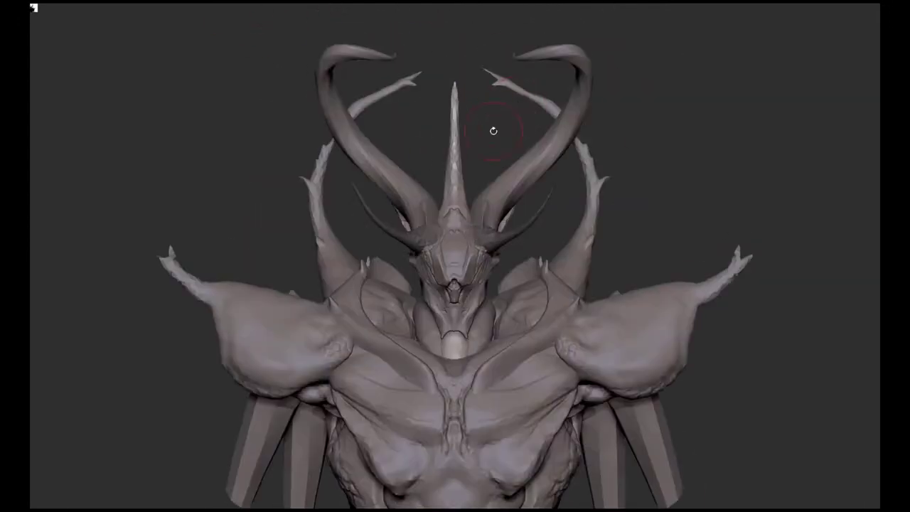
drag(484, 123, 604, 178)
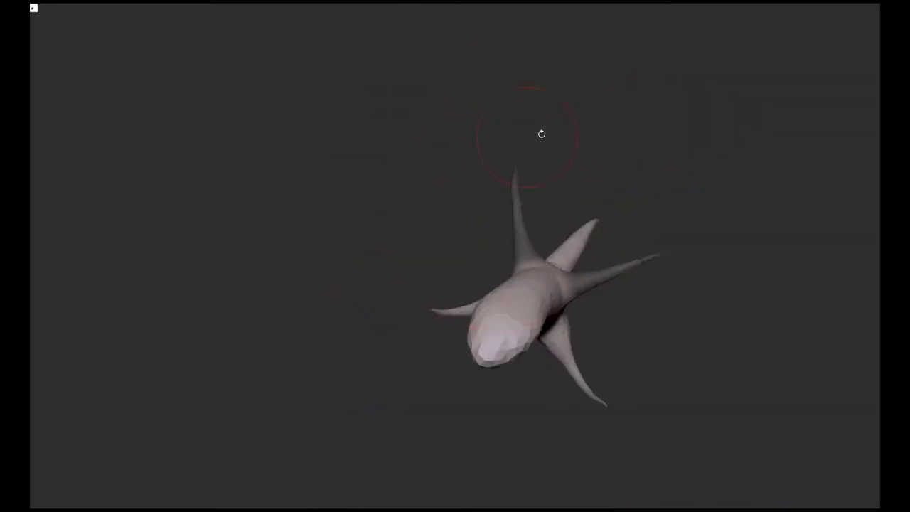
drag(542, 133, 480, 71)
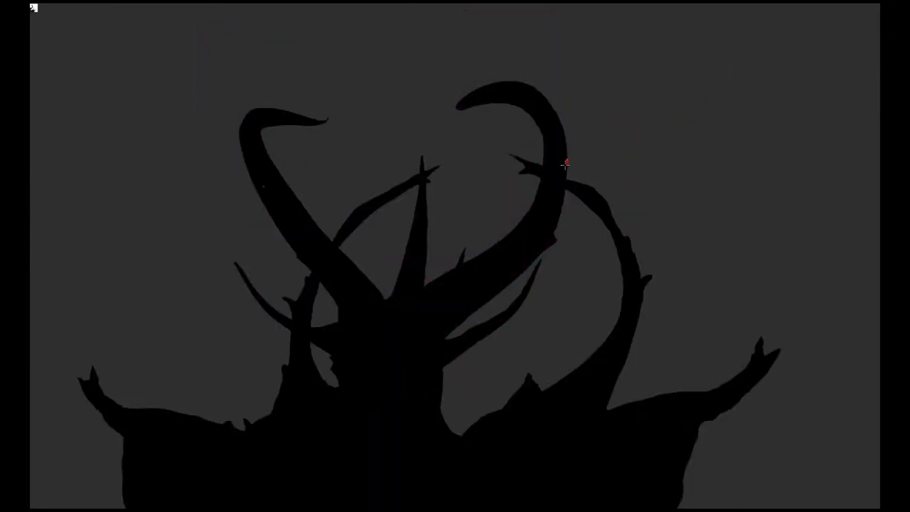
drag(484, 145, 556, 110)
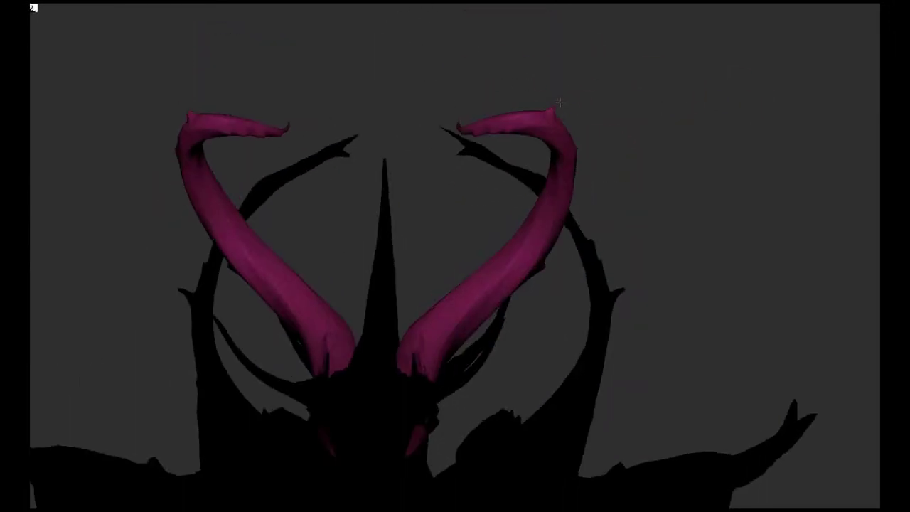
drag(556, 110, 608, 95)
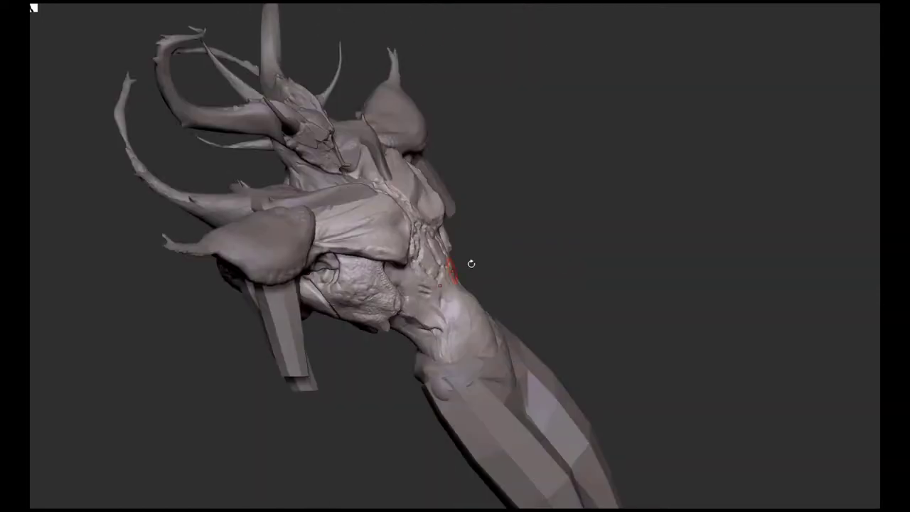
Sculpt deeper muscle ridges and rough surface detail into the creature's chest, ribs and abdomen
mouse_move(416, 261)
mouse_down()
mouse_move(372, 294)
mouse_move(534, 298)
mouse_move(512, 264)
mouse_move(510, 232)
mouse_move(619, 302)
mouse_move(782, 174)
mouse_up()
drag(680, 239, 413, 213)
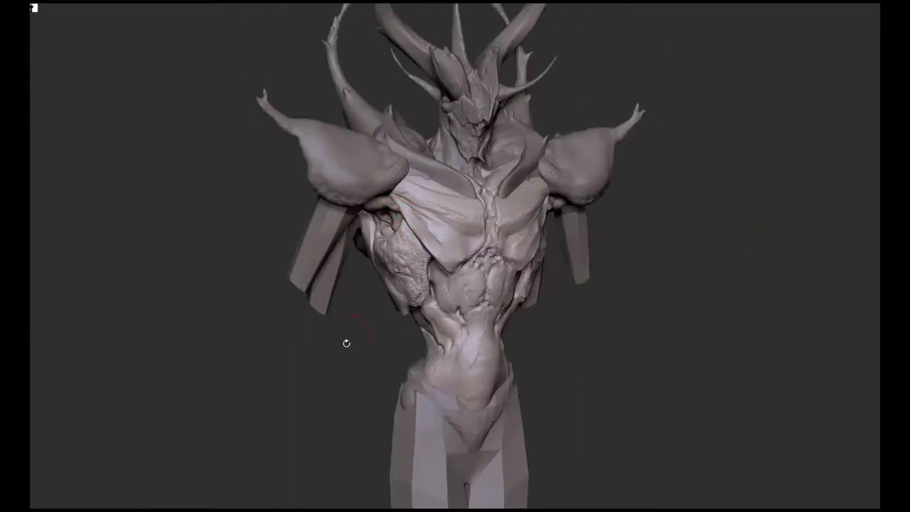
drag(346, 344, 502, 246)
mouse_move(504, 212)
mouse_down()
mouse_move(483, 186)
mouse_move(538, 172)
mouse_move(612, 199)
mouse_up()
Work on the collar's front ends and carve folds along the creature's abdomen and waist
key(shift+f)
key(shift+f)
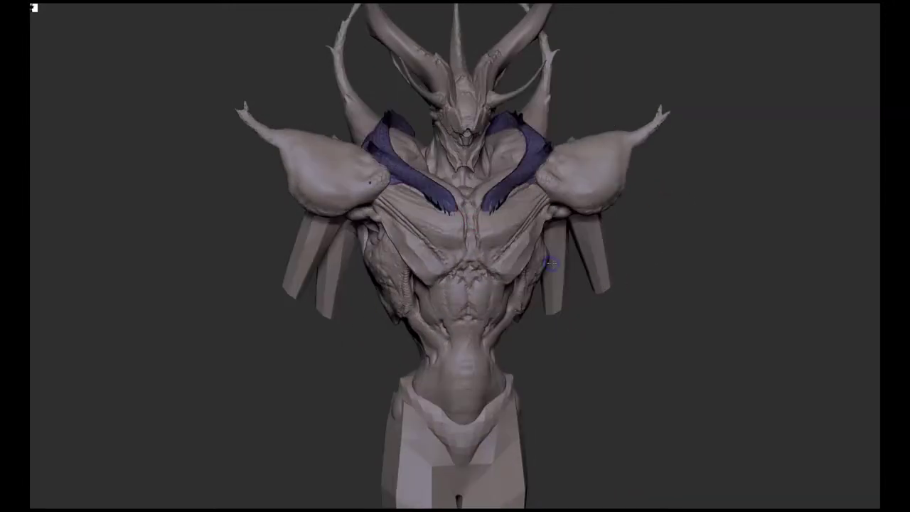
mouse_move(430, 190)
mouse_down()
mouse_move(579, 152)
mouse_move(581, 221)
mouse_move(498, 213)
mouse_move(484, 224)
mouse_up()
alt+click(485, 225)
right_drag(485, 224, 437, 276)
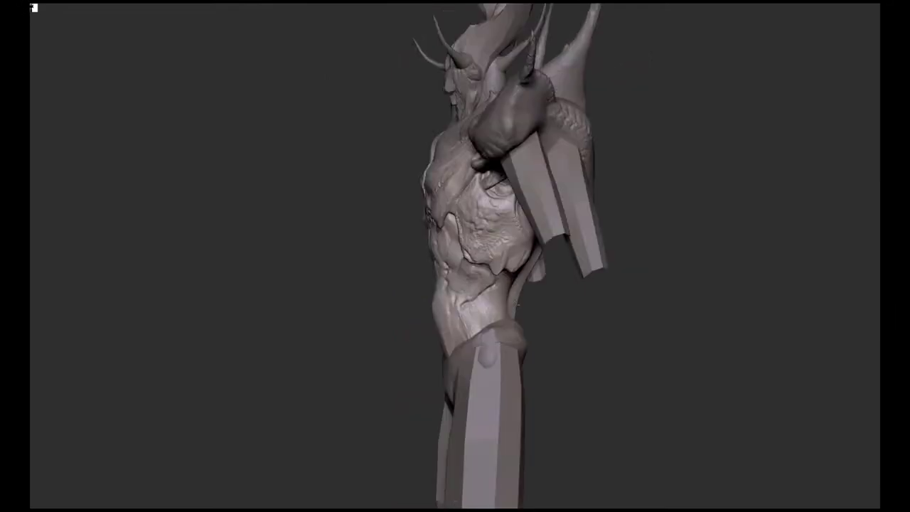
key(s)
alt+click(475, 355)
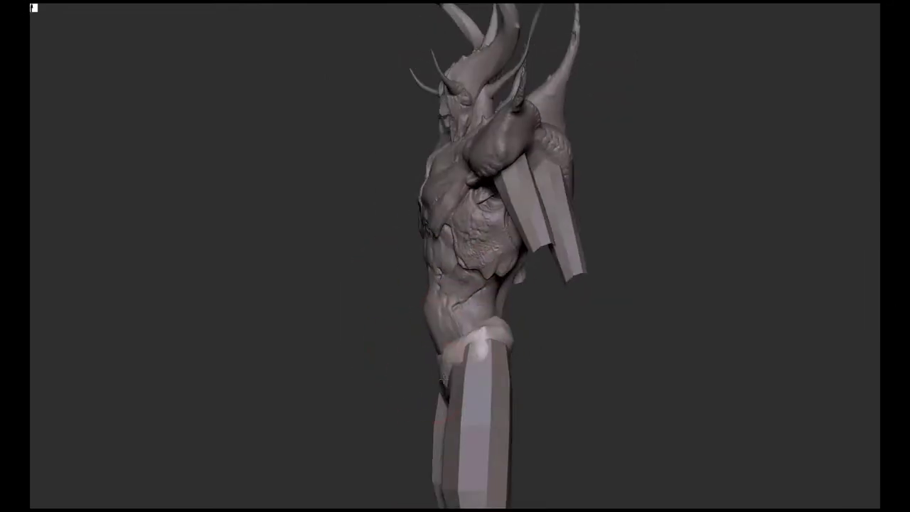
mouse_move(475, 356)
right_down()
mouse_move(502, 397)
mouse_move(880, 359)
right_up()
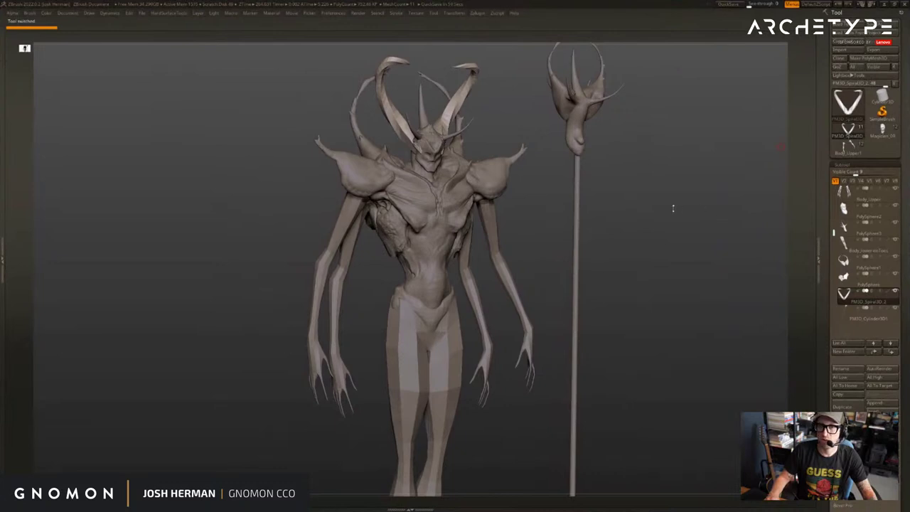
Compare the full-body blockout with the more detailed Body_Upper1 version, examining the head, shoulders and arms
shift+drag(674, 208, 562, 195)
alt+drag(594, 168, 633, 178)
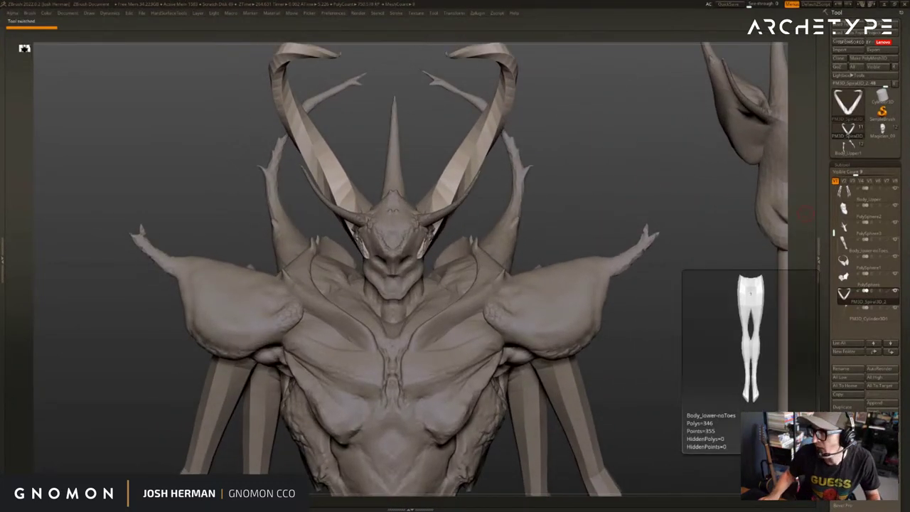
drag(569, 160, 553, 150)
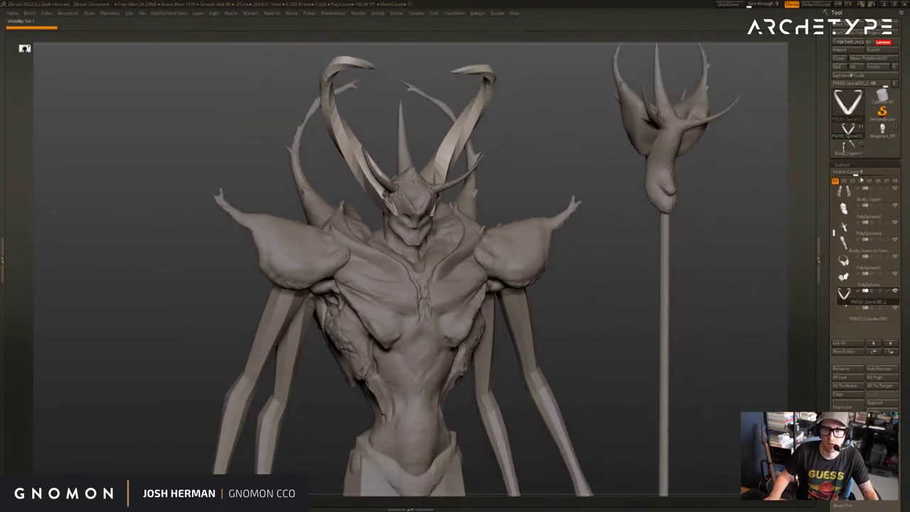
click(848, 147)
drag(692, 187, 687, 197)
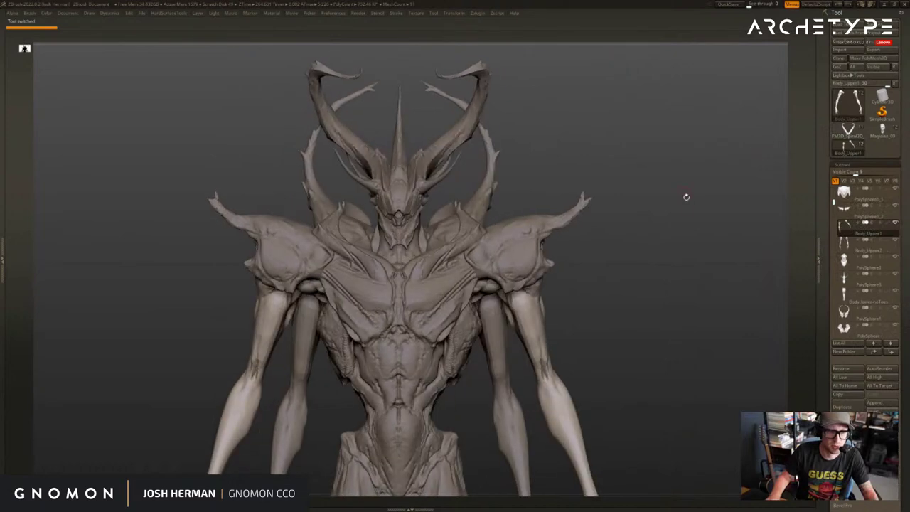
ctrl+right_drag(674, 139, 729, 152)
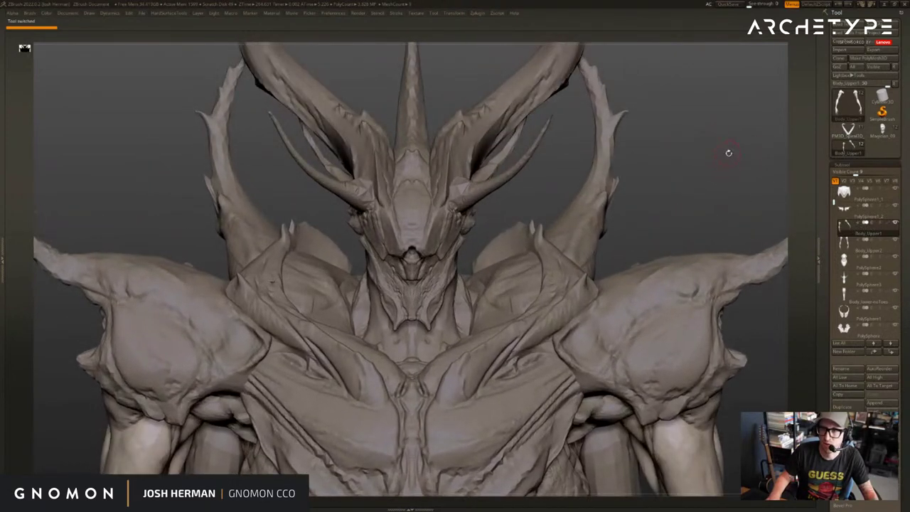
Compare the head, horns, collar and chest across the blockout and the most detailed Magician_09 version
click(851, 137)
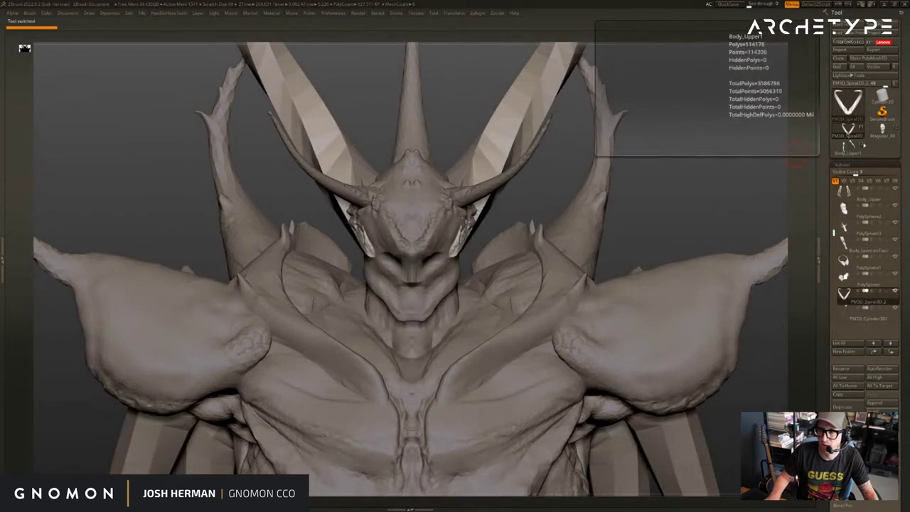
click(882, 129)
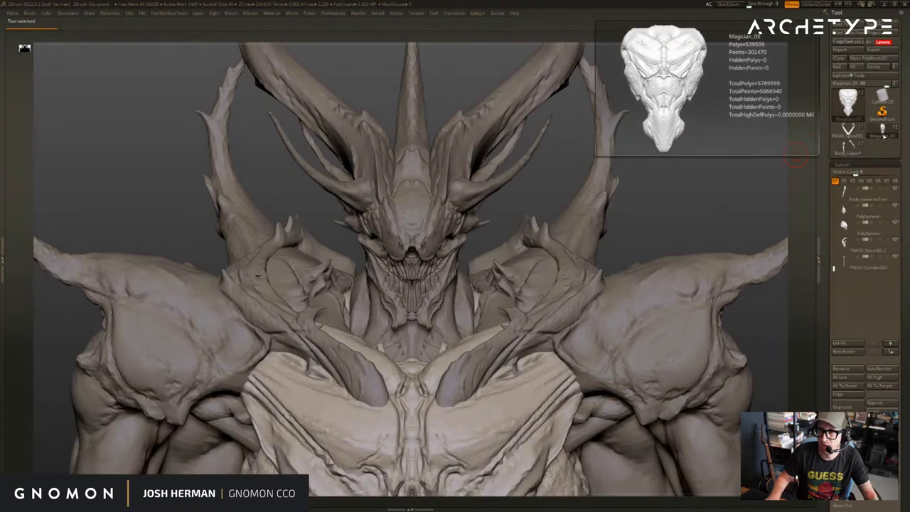
click(844, 134)
click(882, 130)
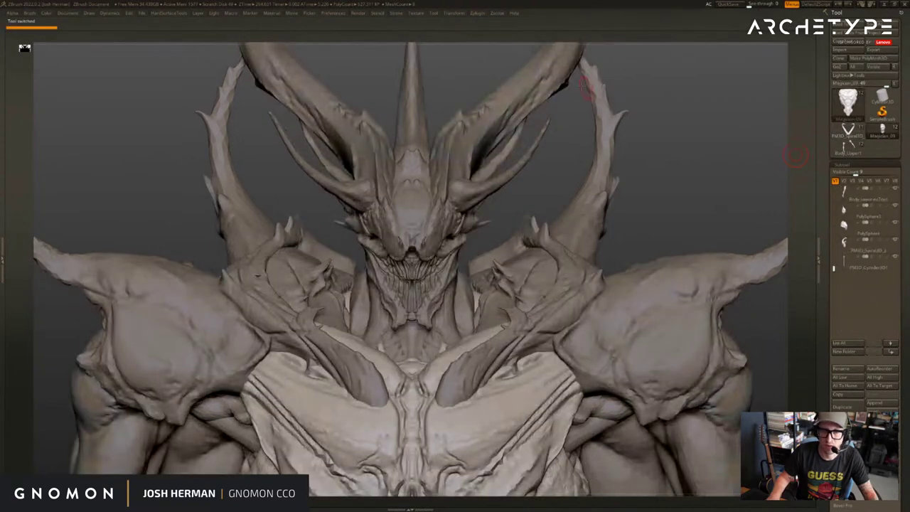
alt+click(523, 79)
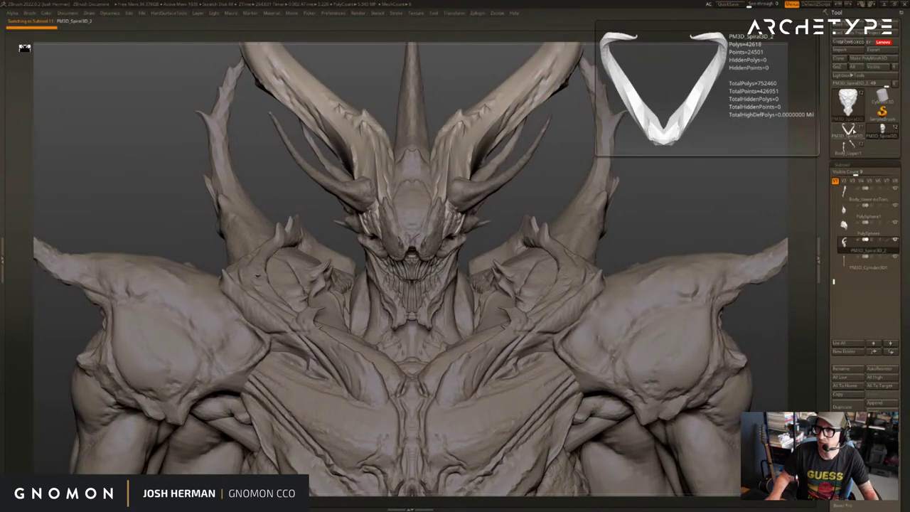
click(883, 131)
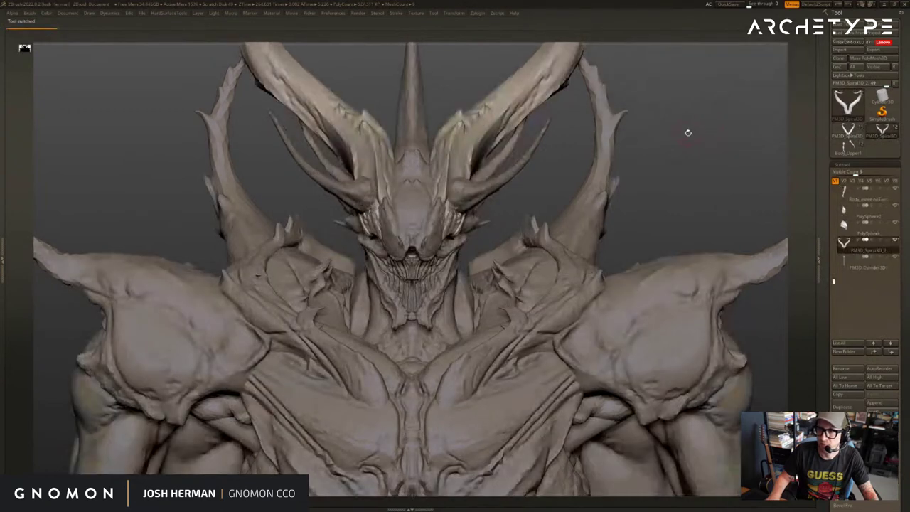
Leave front and back view snapshots of the finished creature on the canvas, hiding the staff for the back view
mouse_move(689, 132)
mouse_down()
mouse_move(740, 139)
mouse_move(643, 136)
mouse_move(675, 123)
mouse_move(684, 127)
mouse_move(681, 148)
mouse_move(513, 120)
mouse_move(517, 113)
mouse_move(651, 121)
mouse_up()
key(shift+s)
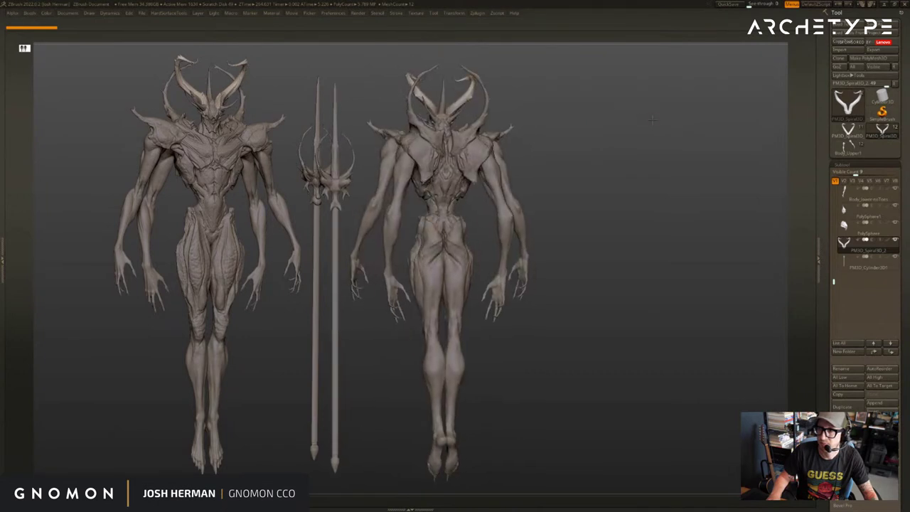
click(895, 257)
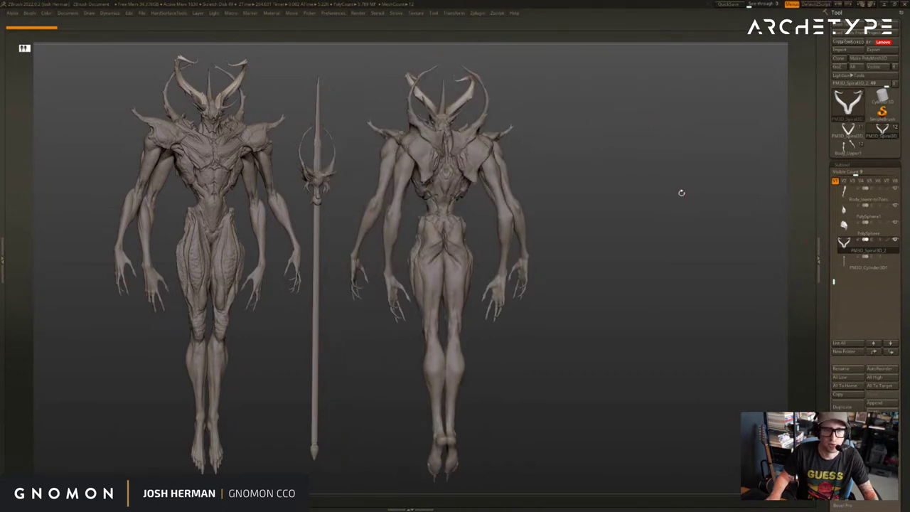
drag(682, 193, 774, 279)
key(shift+s)
mouse_move(547, 142)
mouse_down()
mouse_move(589, 133)
mouse_move(548, 149)
mouse_up()
alt+drag(714, 132, 739, 220)
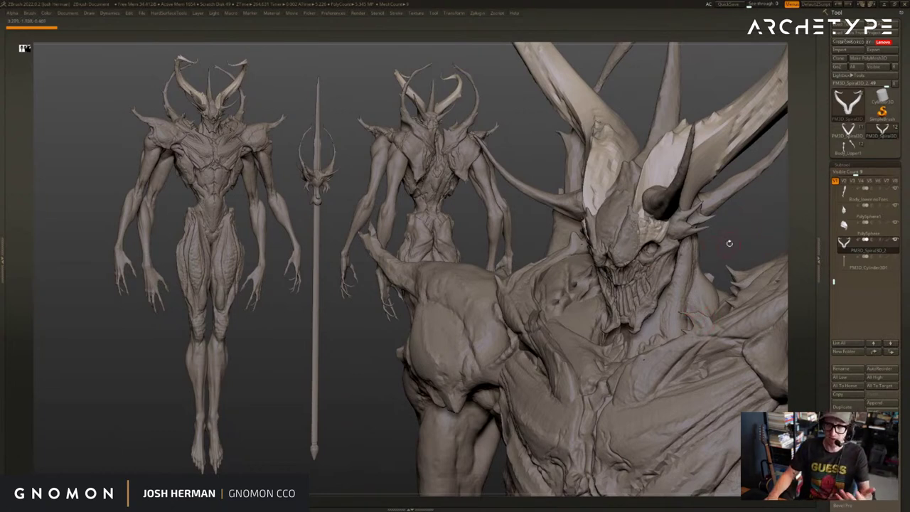
Examine the sculpted chest, ribs and abdomen up close from the front and side, including the chest's polygon density
drag(729, 243, 626, 176)
alt+click(565, 339)
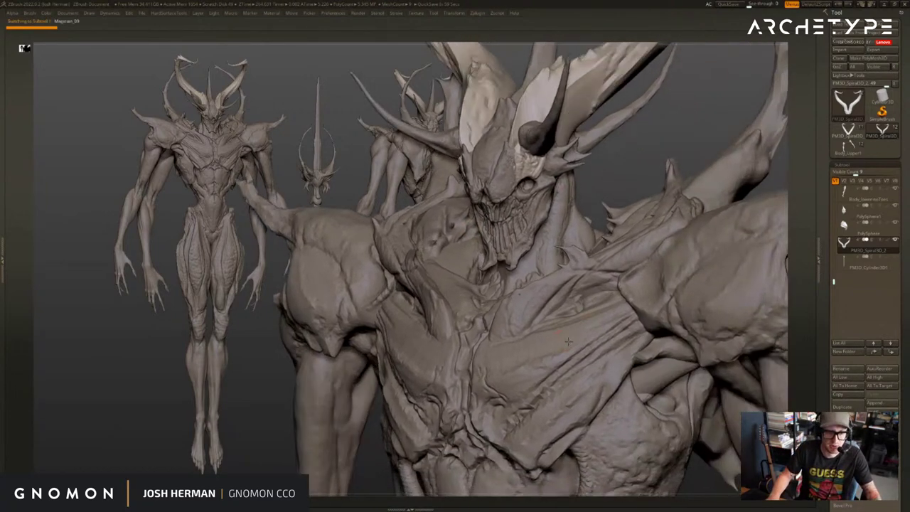
alt+drag(710, 484, 656, 355)
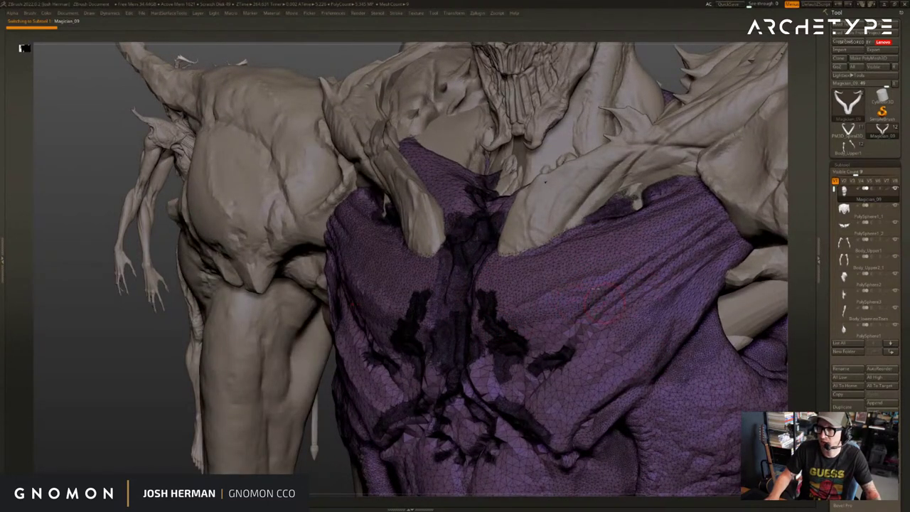
drag(97, 323, 135, 331)
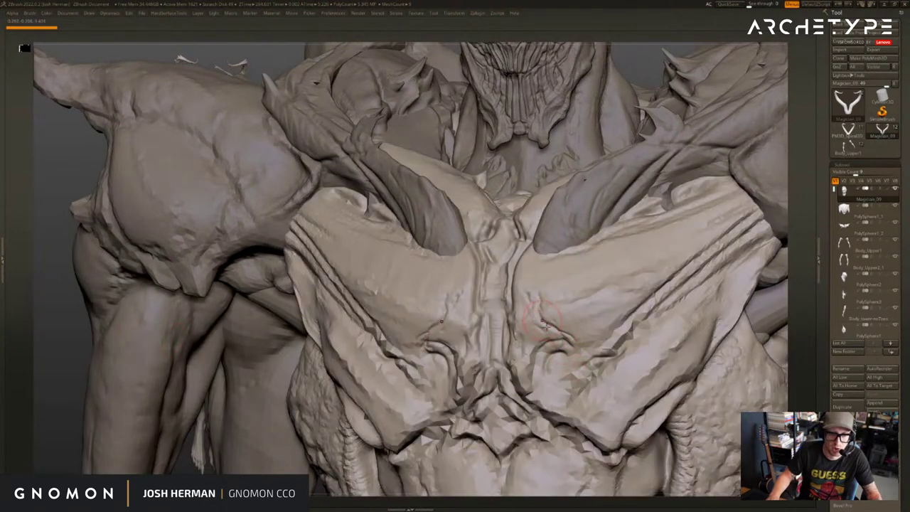
alt+click(530, 384)
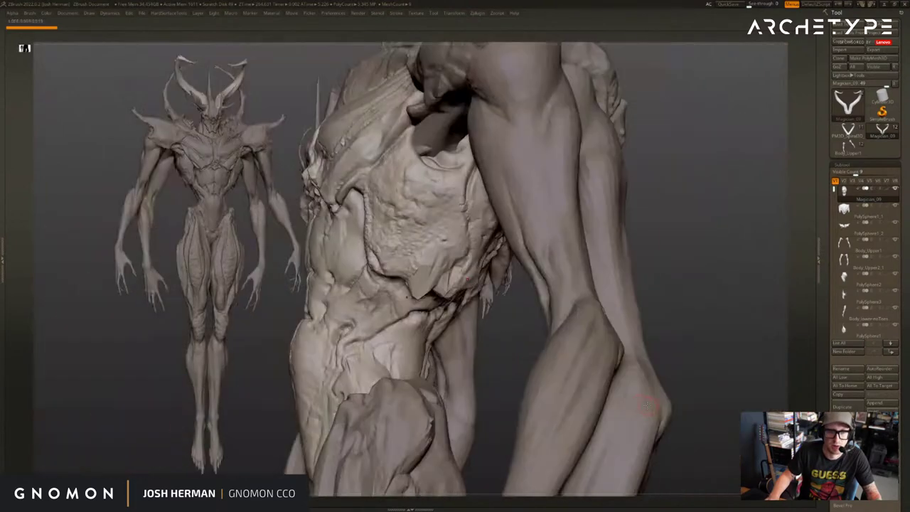
shift+drag(718, 370, 775, 370)
alt+drag(530, 366, 650, 399)
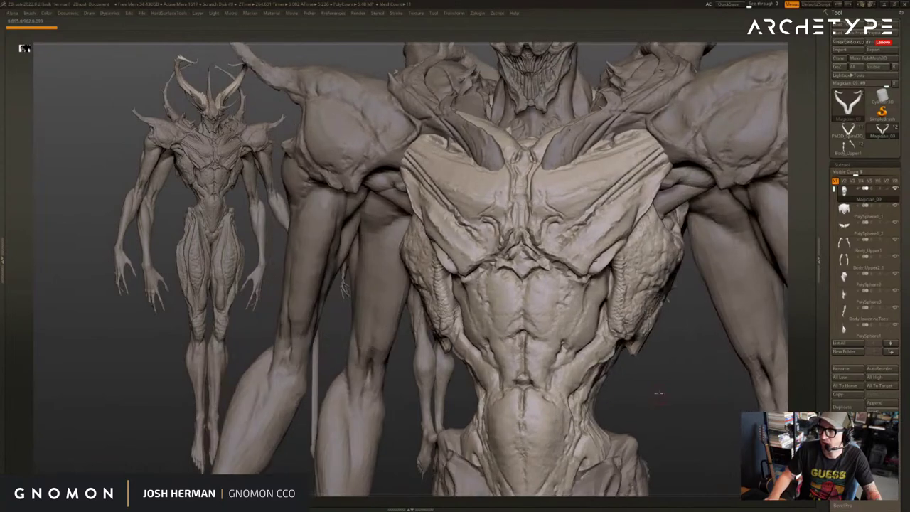
Examine the detailed creature's head, neck and upper body beside the canvas snapshots
alt+drag(657, 291, 687, 371)
alt+drag(726, 468, 741, 509)
drag(672, 115, 604, 150)
alt+click(593, 161)
alt+drag(691, 166, 530, 144)
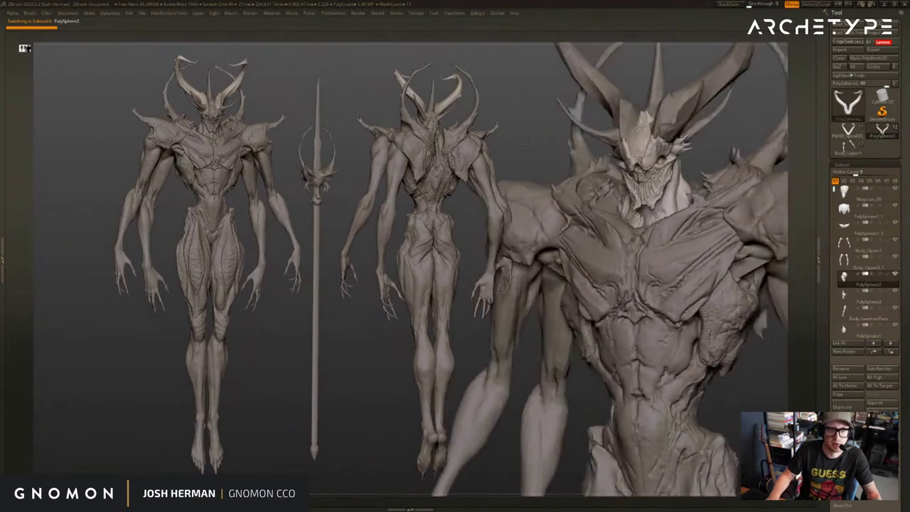
mouse_move(844, 192)
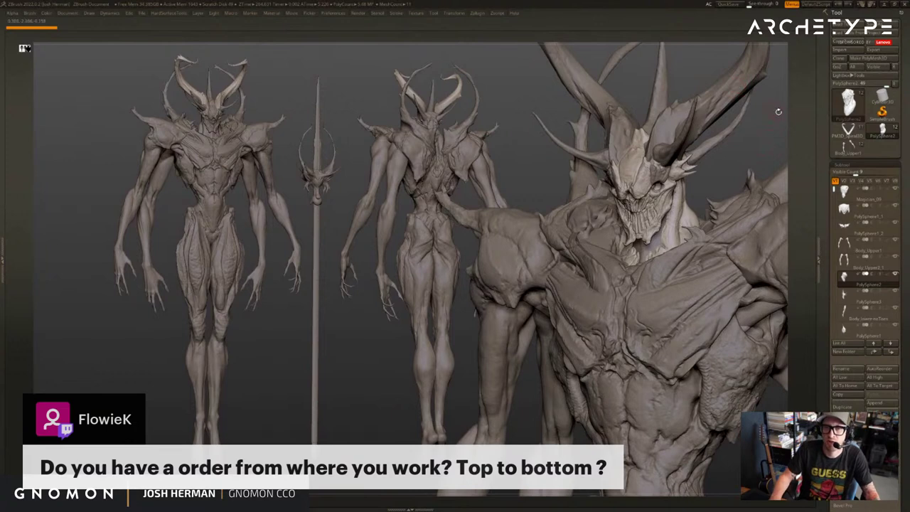
mouse_move(779, 113)
mouse_down()
mouse_move(728, 122)
mouse_move(722, 138)
mouse_move(764, 118)
mouse_up()
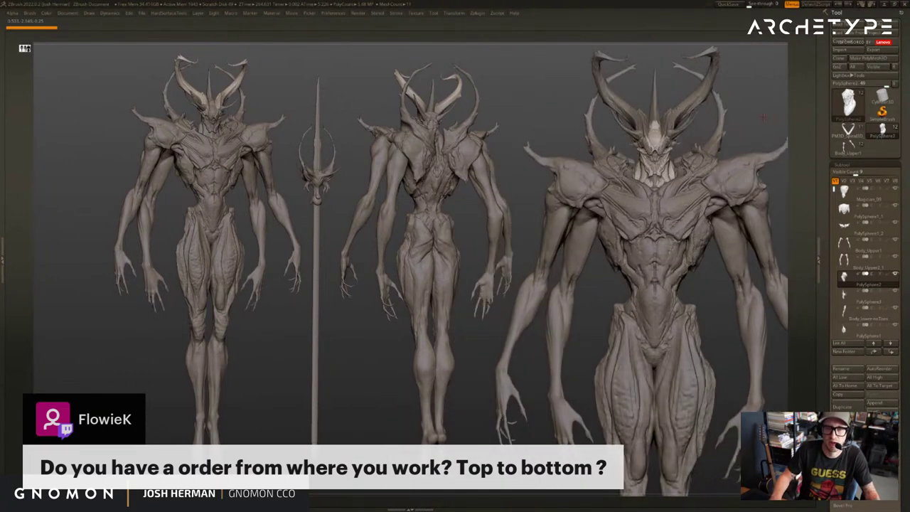
Return to the earlier blockout version on a canvas cleared of snapshots and make the torso the active part
click(842, 129)
mouse_move(882, 131)
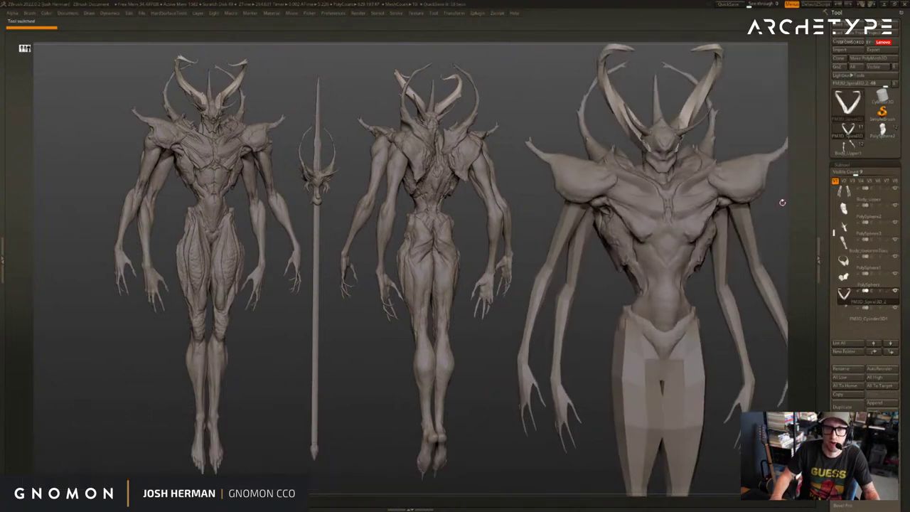
key(ctrl+n)
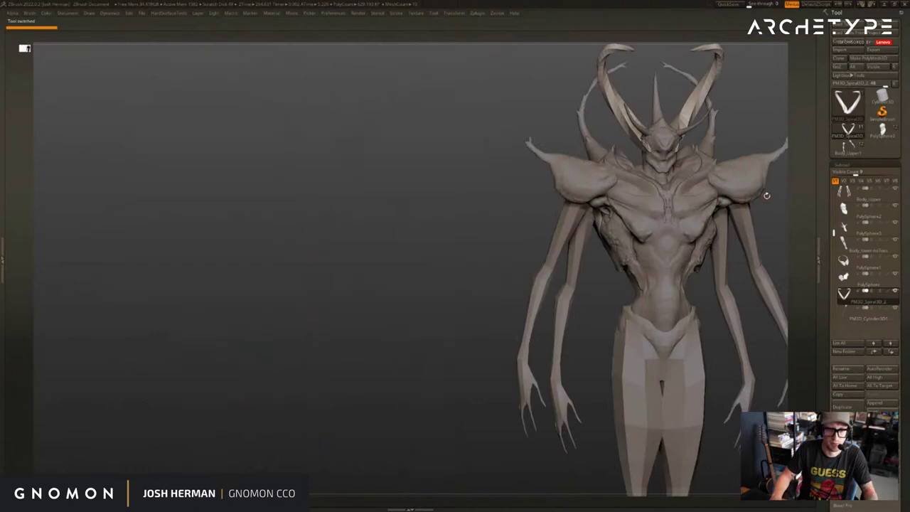
alt+drag(783, 160, 504, 169)
alt+click(503, 168)
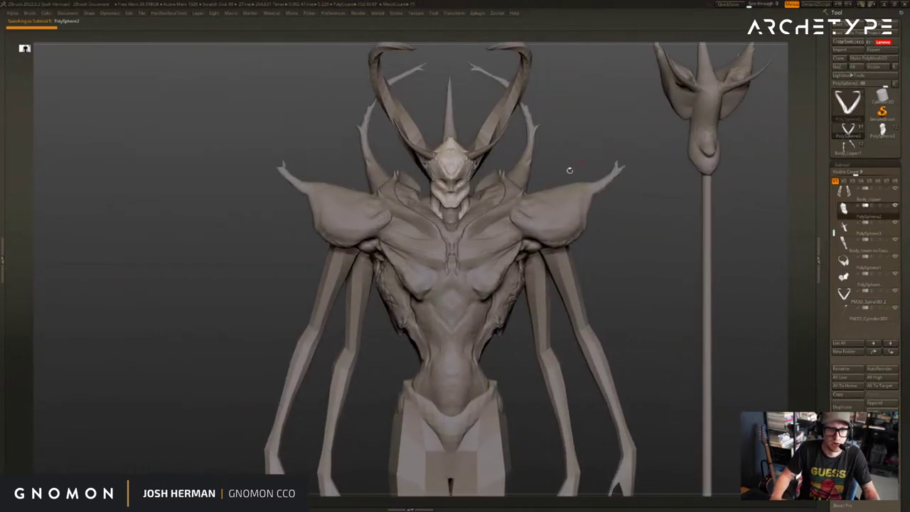
alt+click(454, 231)
click(587, 172)
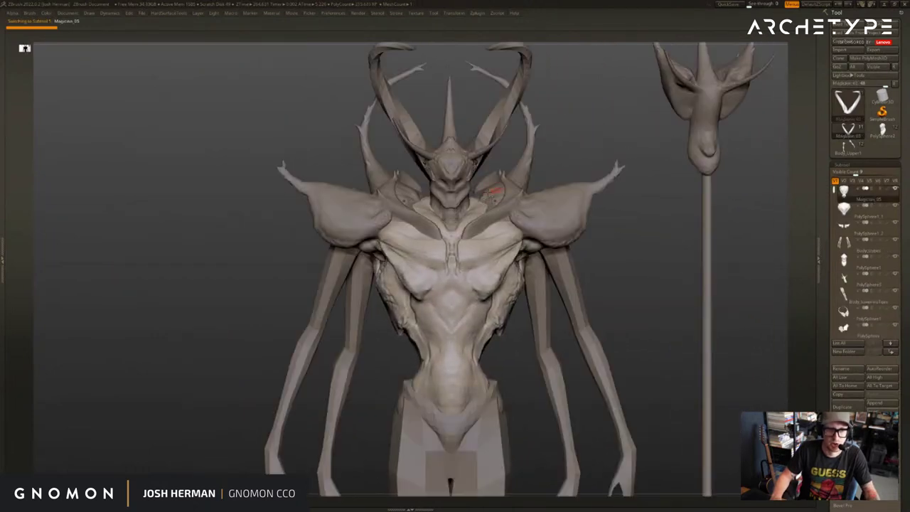
Make the head the active part of the blockout and frame the full figure with its staff
alt+click(453, 187)
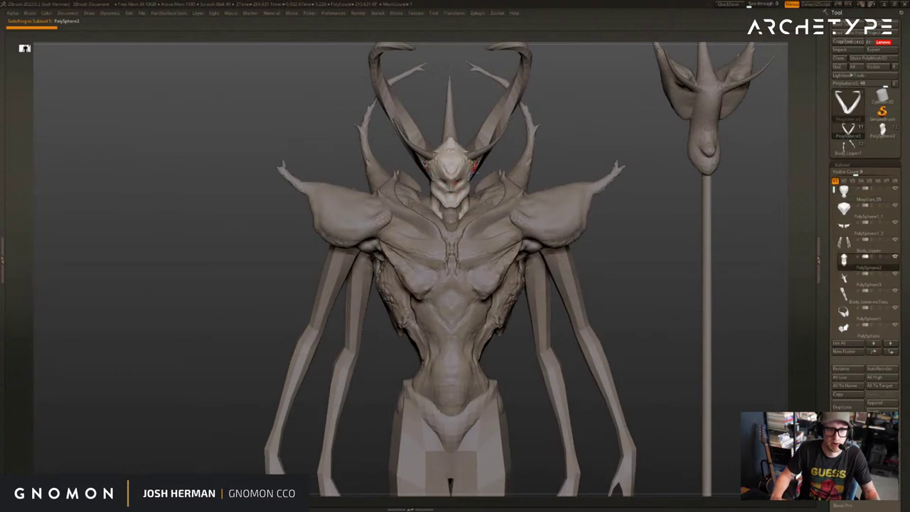
alt+click(453, 212)
drag(644, 140, 535, 201)
alt+click(471, 184)
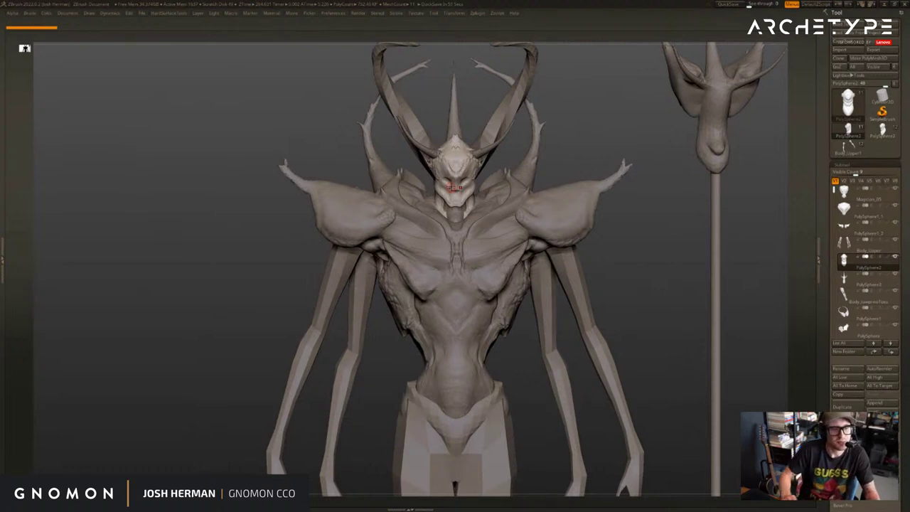
alt+drag(659, 258, 624, 245)
alt+drag(696, 293, 679, 225)
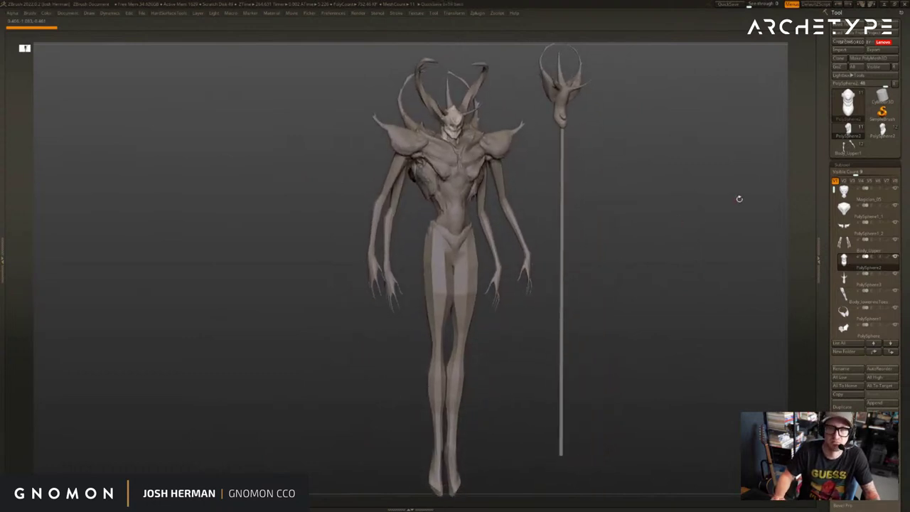
Compare the creature's full-body versions, viewing the detailed sculpt and the blockout as solid black silhouettes from the front
click(849, 147)
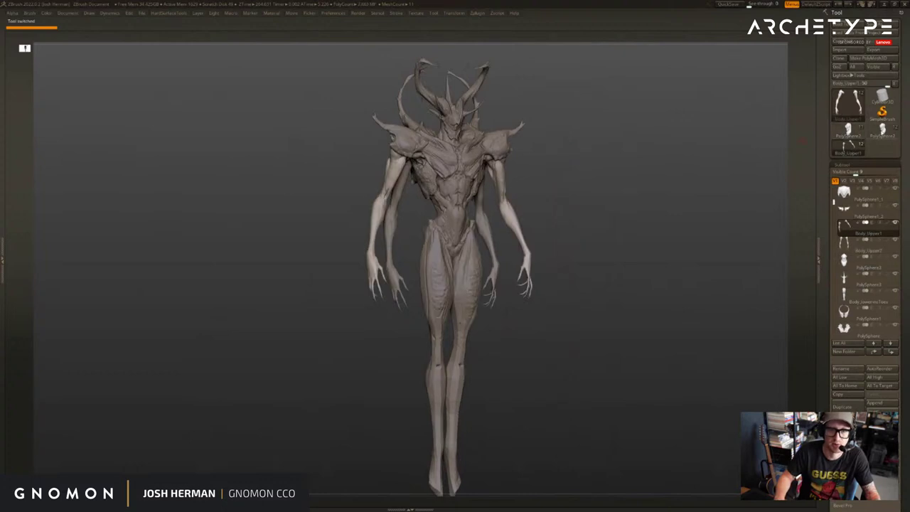
click(883, 131)
mouse_move(773, 136)
mouse_down()
mouse_move(654, 173)
mouse_move(676, 188)
mouse_move(764, 154)
mouse_up()
key(v)
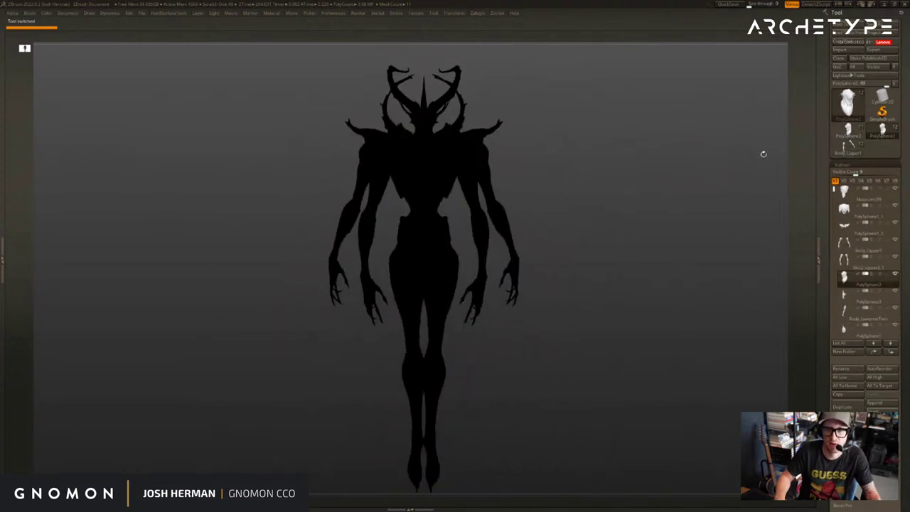
click(853, 135)
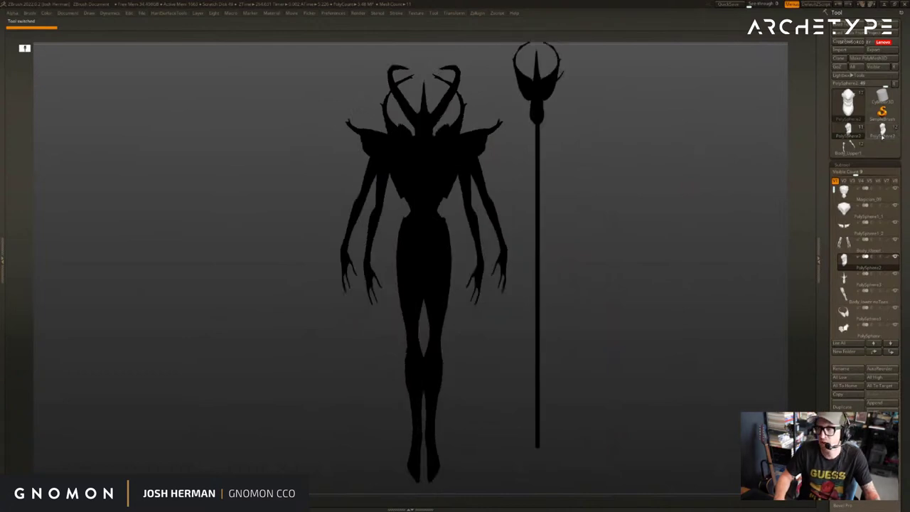
mouse_move(883, 138)
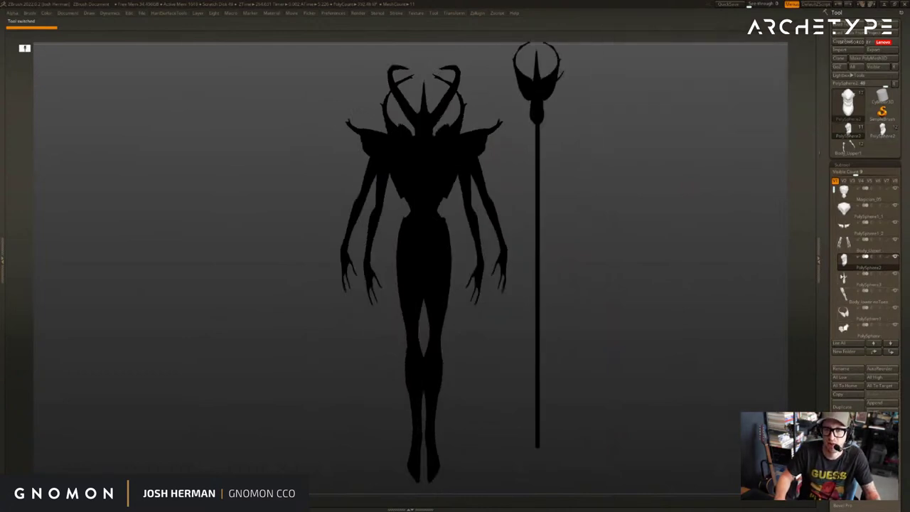
Hide the staff in the blockout version and make the large horns the active part
scroll(834, 256, down, 3)
click(896, 256)
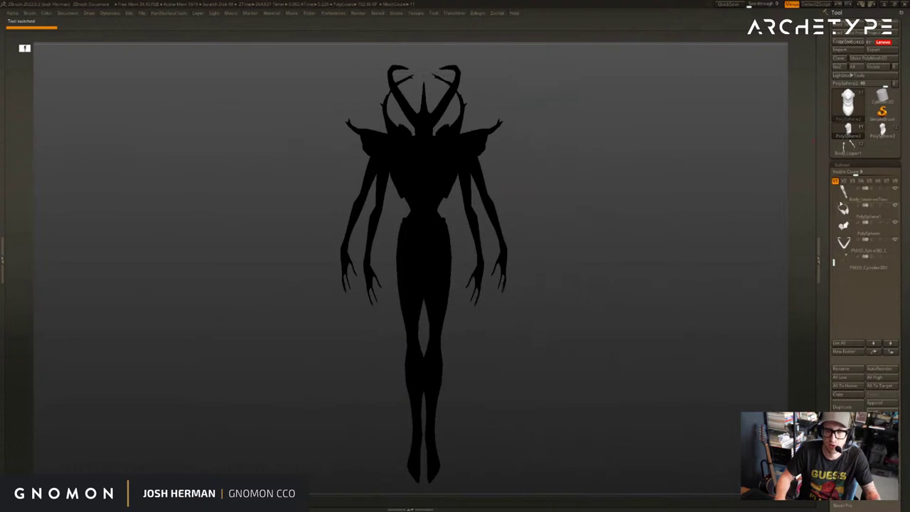
scroll(875, 256, up, 3)
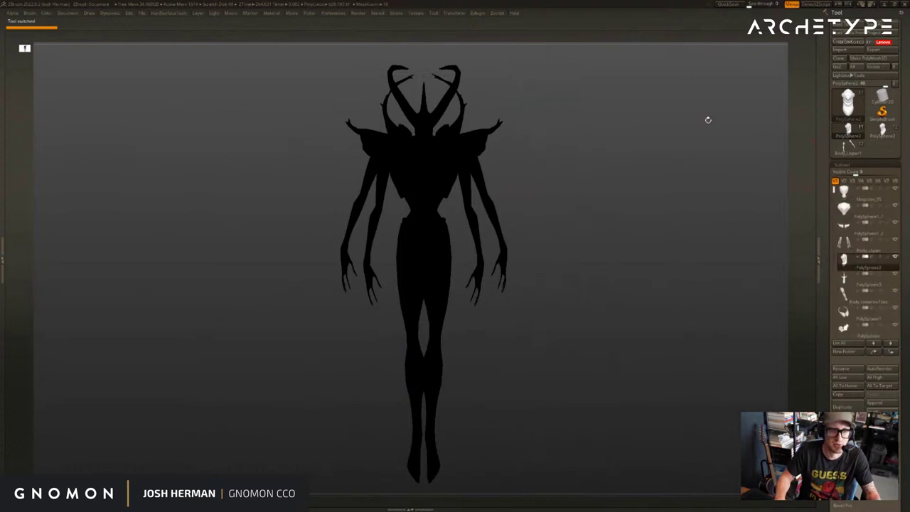
alt+click(450, 98)
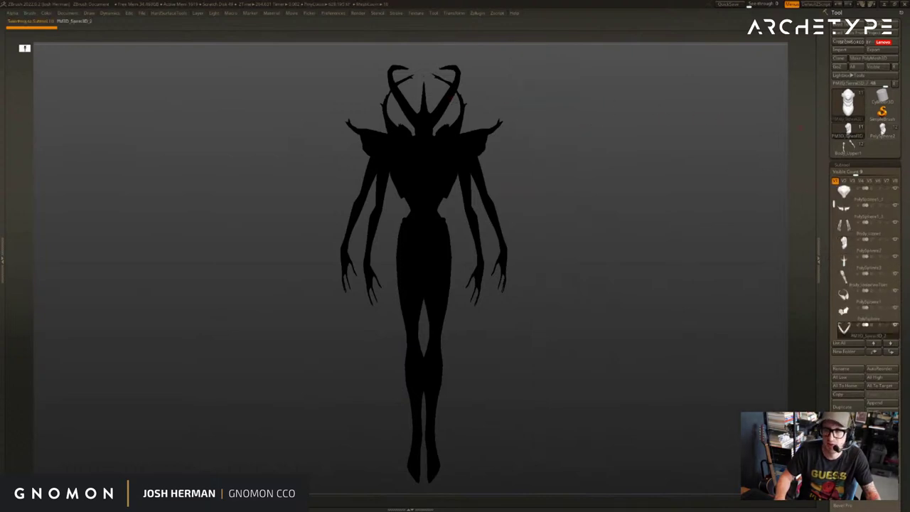
Compare the full-body silhouettes of the detailed sculpt and the blockout without the staff
click(882, 130)
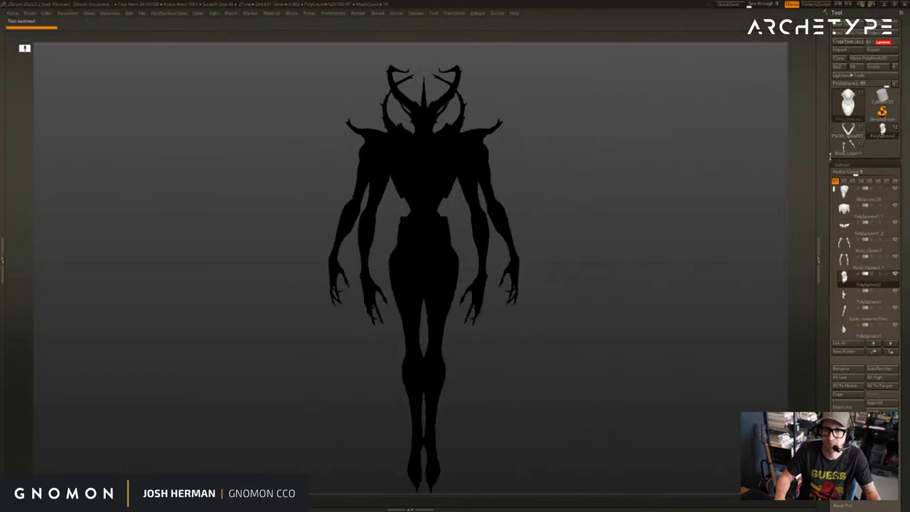
click(849, 131)
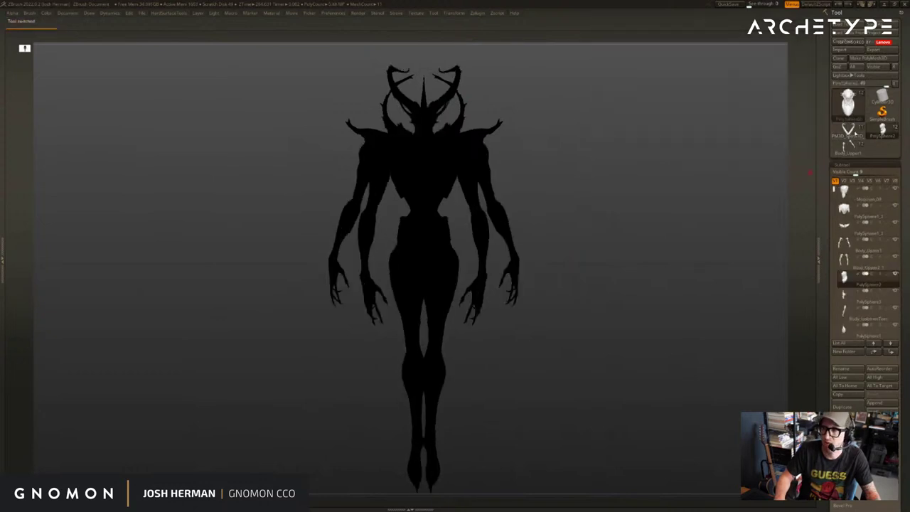
click(882, 130)
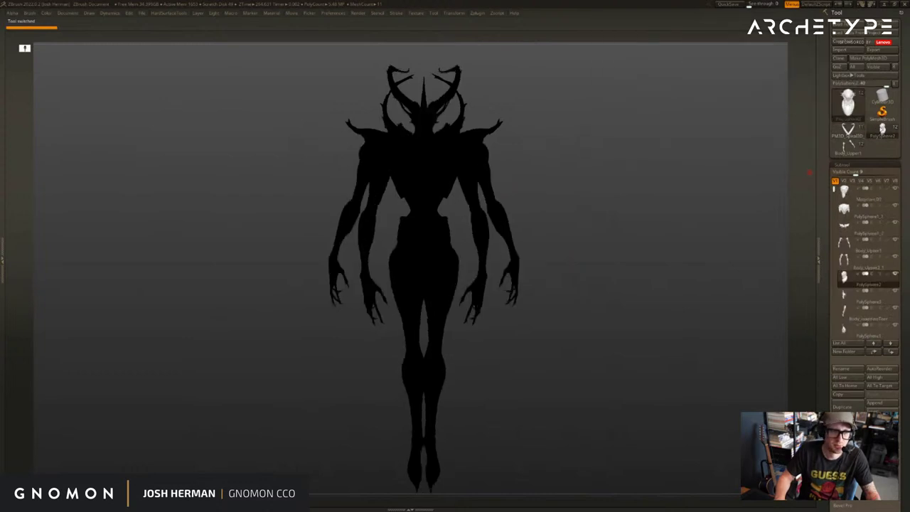
click(841, 131)
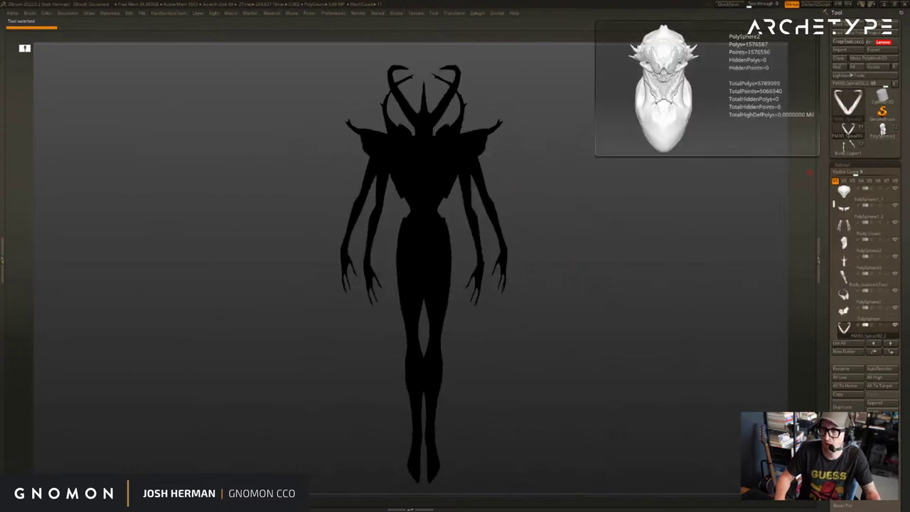
click(882, 131)
Compare the upper-body silhouettes of the blockout and the detailed sculpt up close, focusing on horns, shoulders and arms
alt+drag(662, 122, 772, 198)
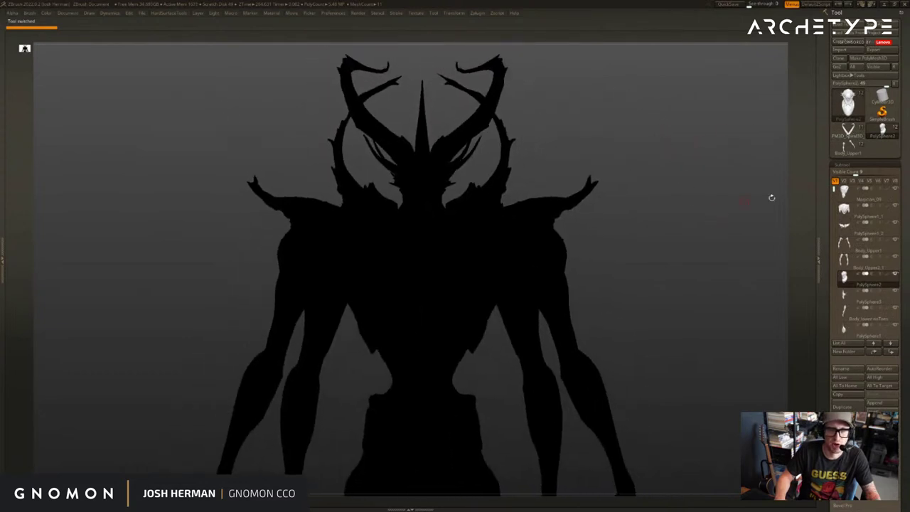
click(848, 132)
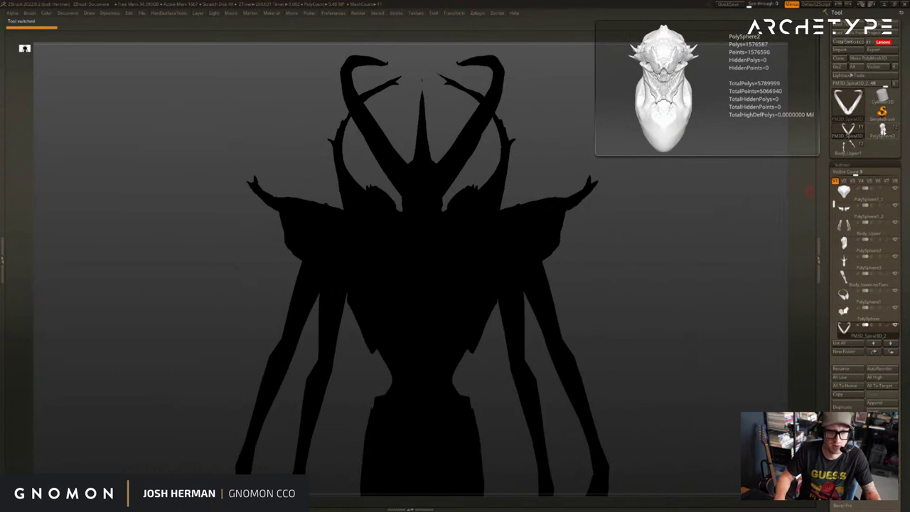
click(883, 130)
click(848, 132)
click(879, 131)
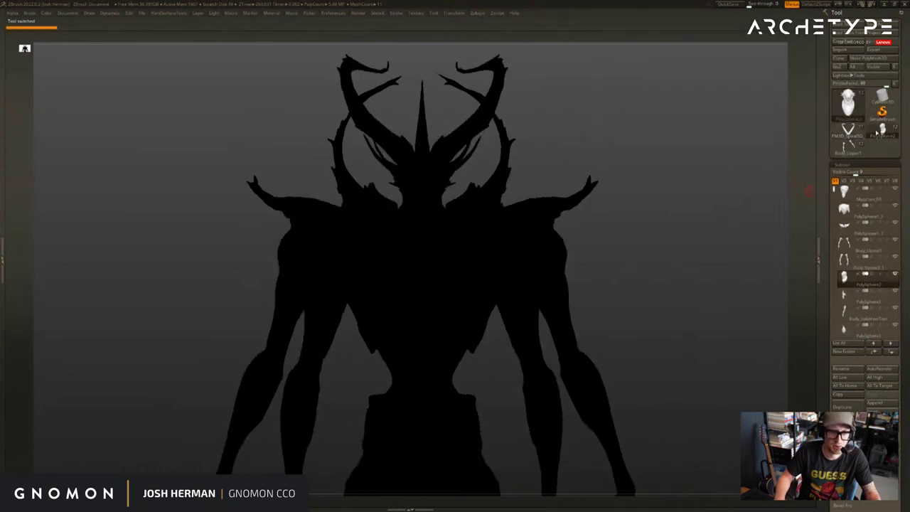
click(855, 132)
click(884, 131)
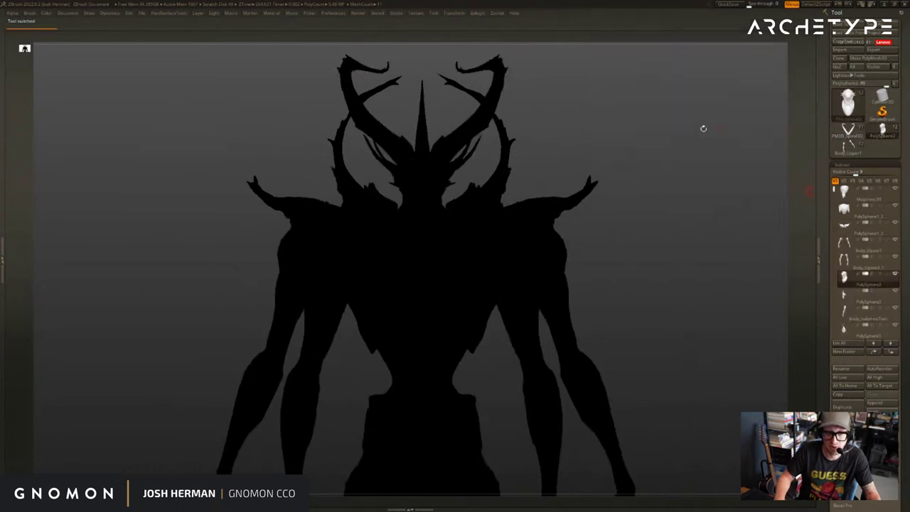
mouse_move(655, 131)
mouse_down()
mouse_move(735, 131)
mouse_move(645, 129)
mouse_up()
click(845, 129)
click(884, 132)
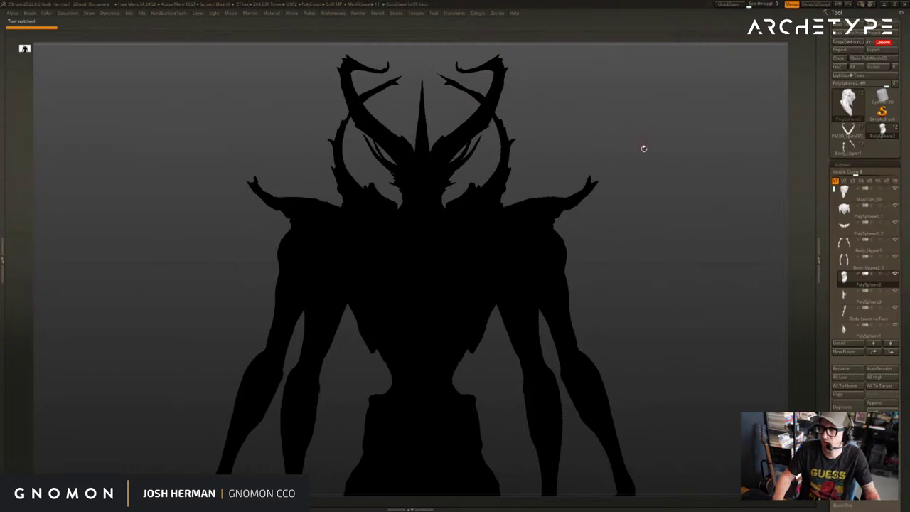
drag(660, 145, 659, 147)
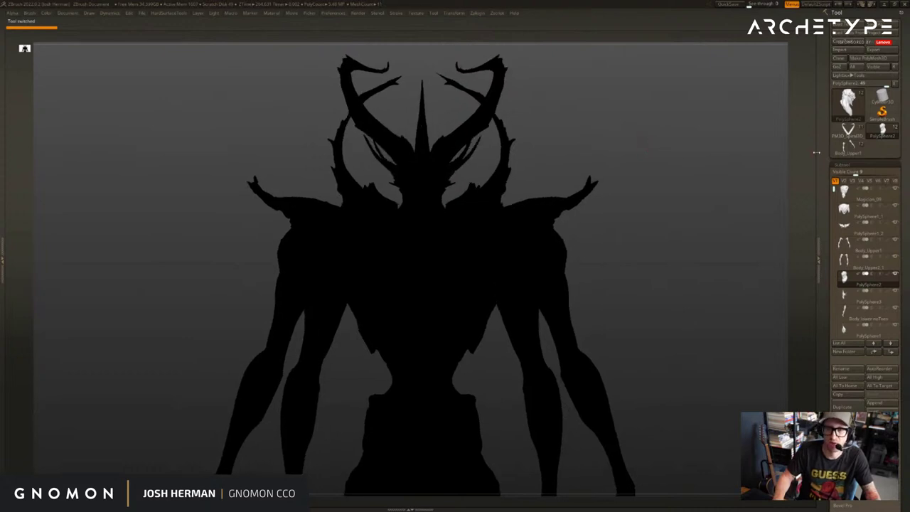
Check the blockout's upper body in shaded and silhouette display against the detailed version, and return to the shaded blockout
click(847, 131)
key(v)
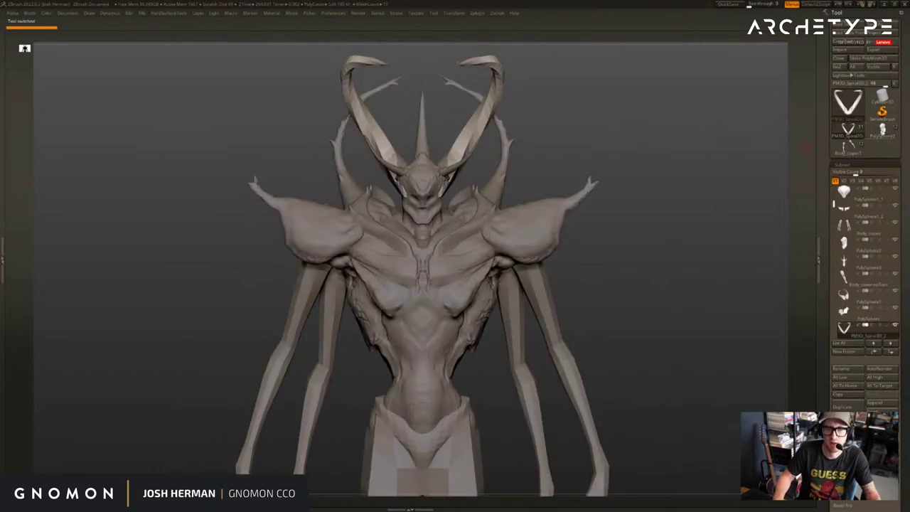
key(v)
click(872, 130)
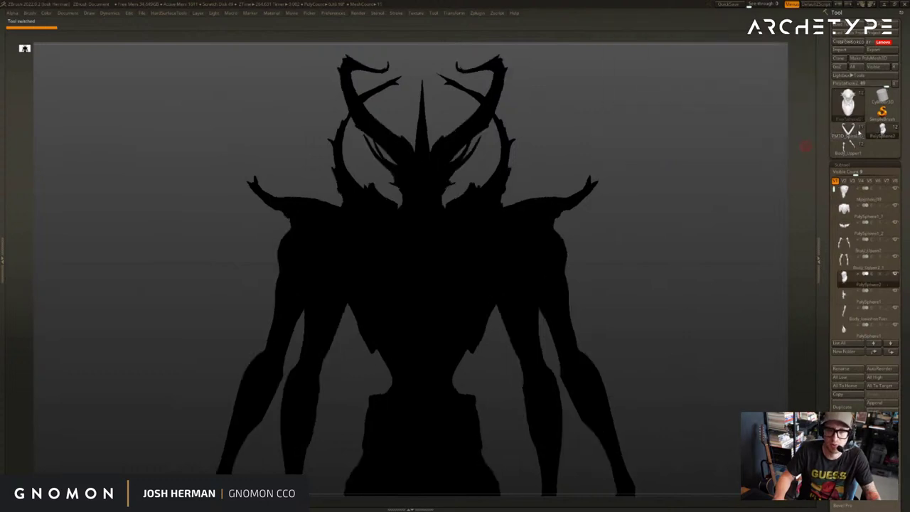
click(847, 130)
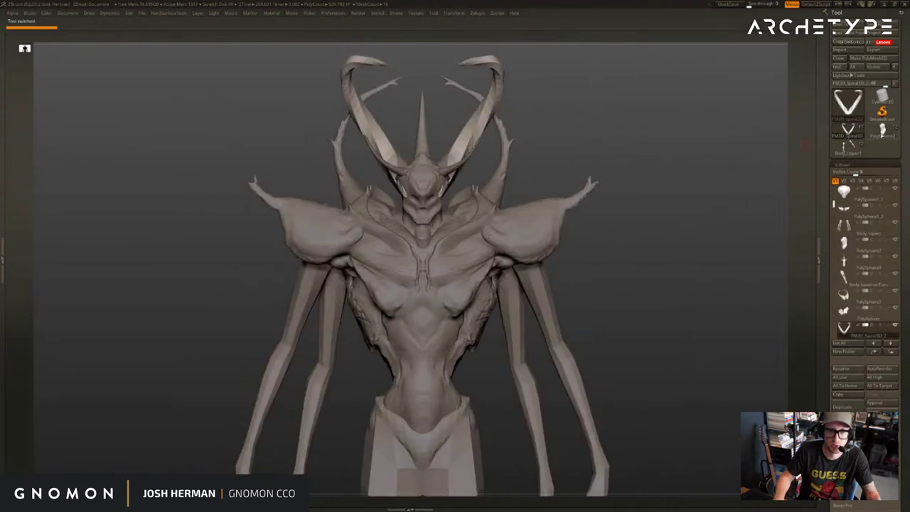
Make the blockout's head active and compare the shaded upper bodies of the blockout and the detailed sculpt
alt+click(444, 184)
click(882, 131)
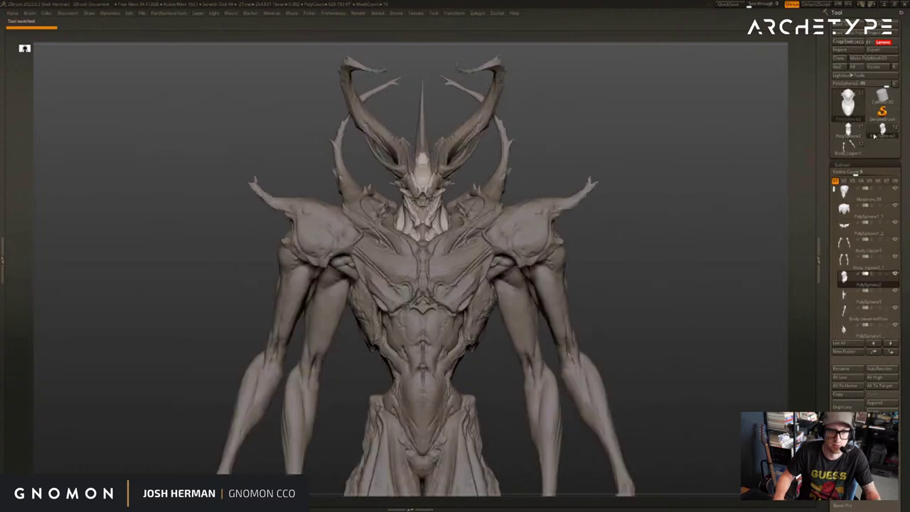
click(849, 132)
click(882, 132)
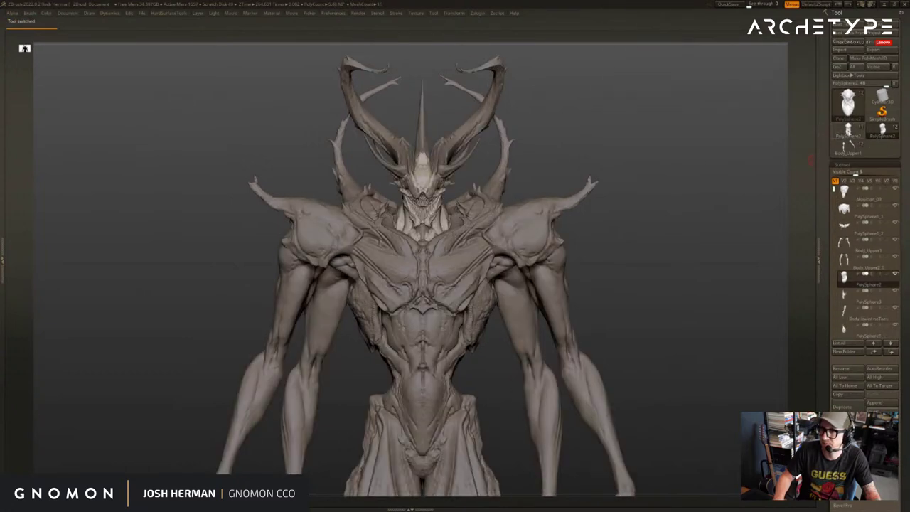
click(851, 132)
click(882, 131)
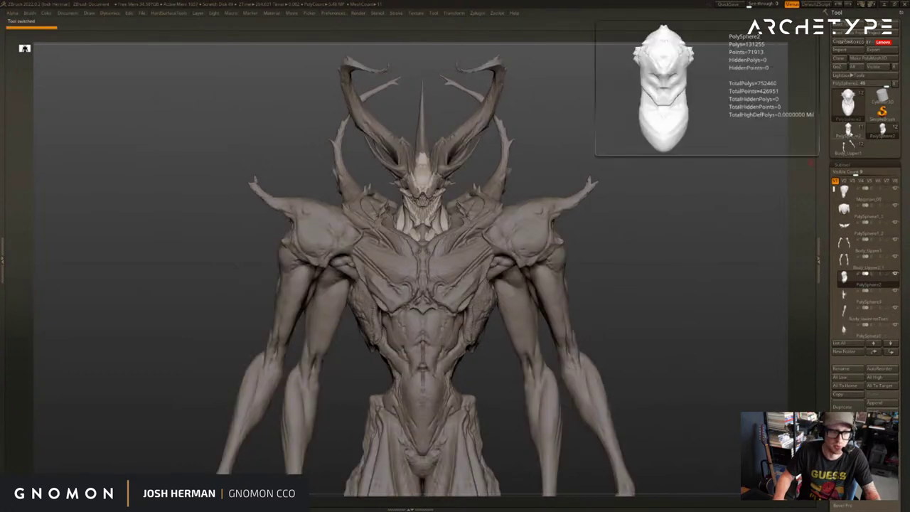
click(848, 130)
View the full blockout figure at an angle with the interface shown again, and switch to the detailed sculpt
drag(711, 143, 631, 132)
alt+drag(697, 129, 751, 111)
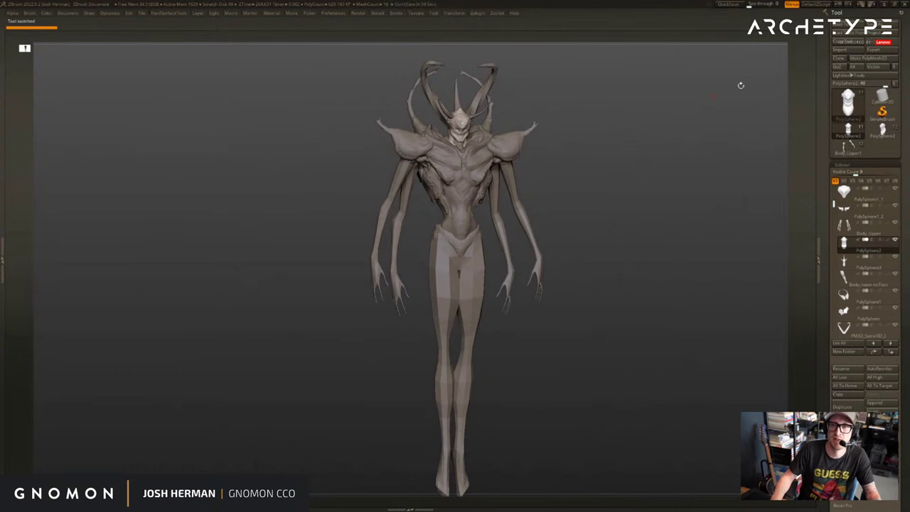
key(Tab)
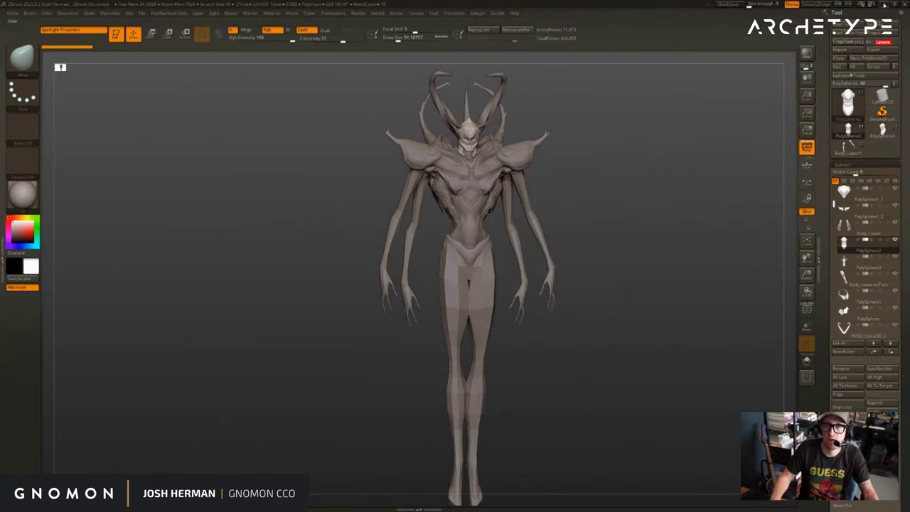
alt+drag(714, 149, 629, 153)
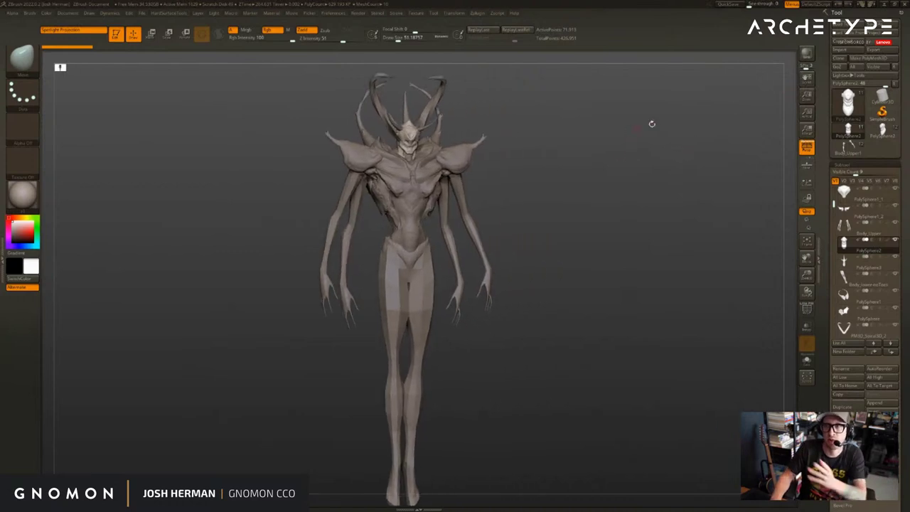
drag(595, 123, 630, 129)
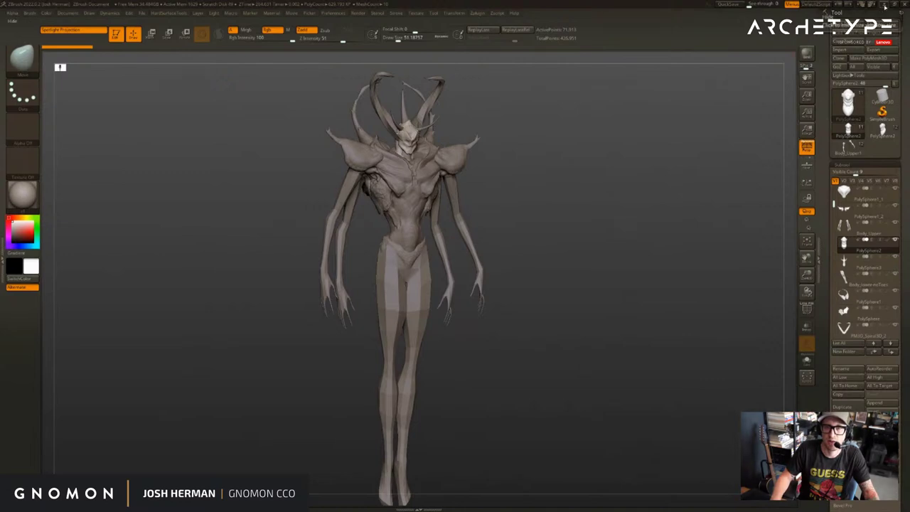
click(883, 130)
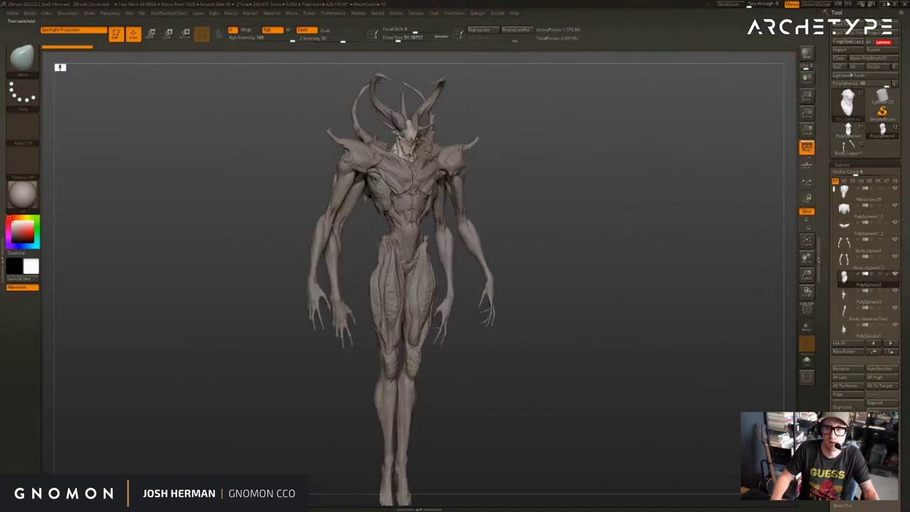
Switch to the Unreal Engine scene containing the creature, and select the large rock and the wall with the door
click(883, 5)
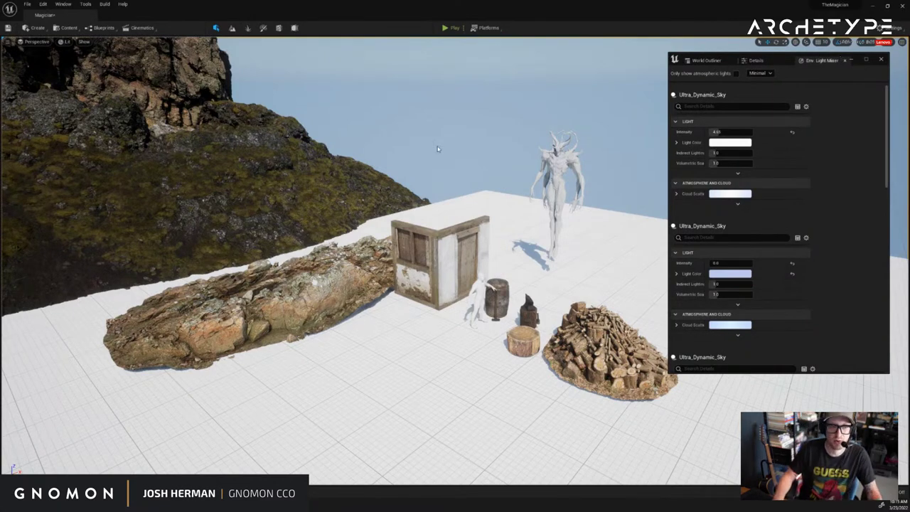
right_drag(444, 147, 437, 146)
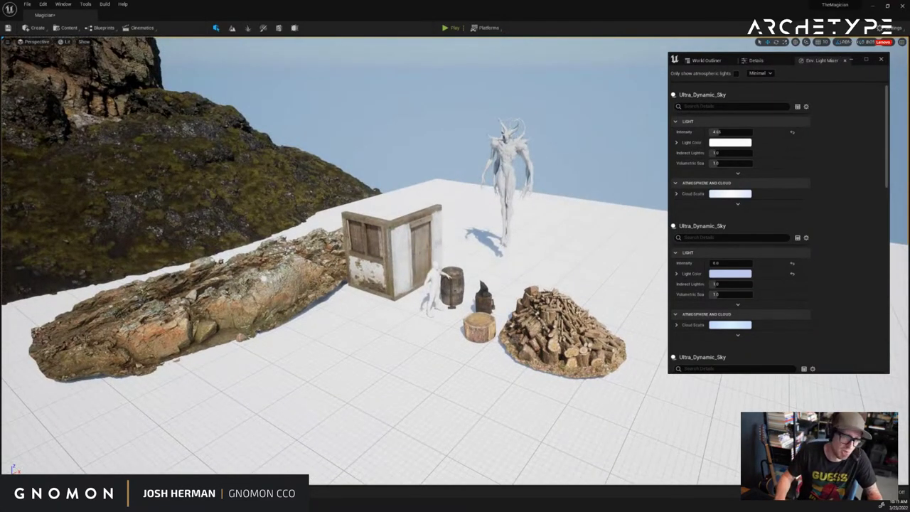
click(258, 311)
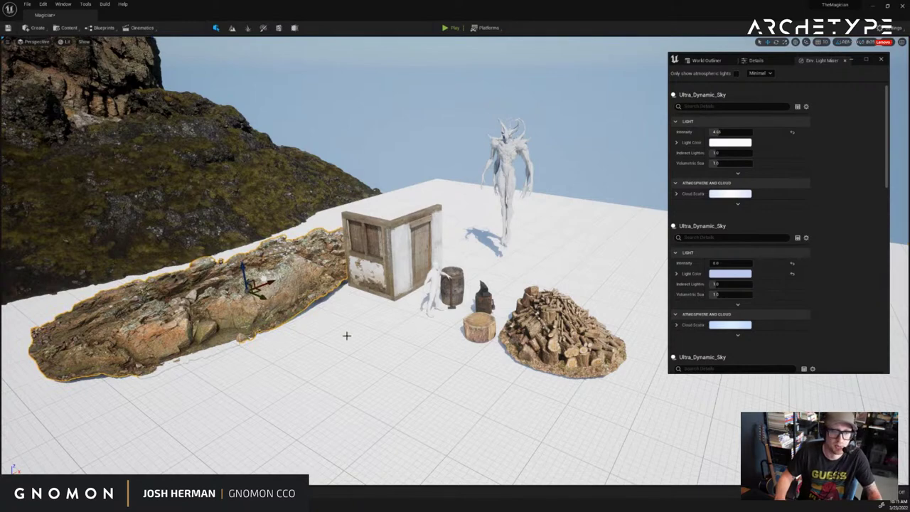
click(387, 268)
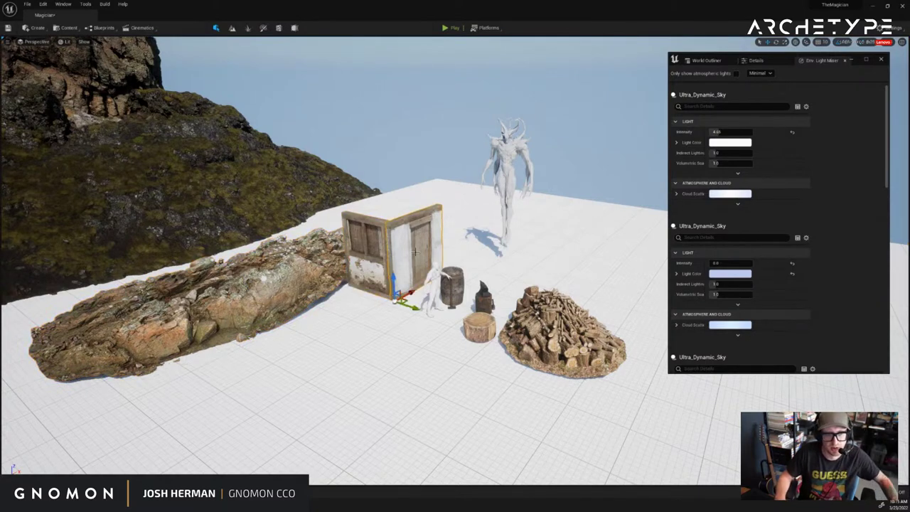
Examine the cliff, rocks, props and floating creature together from several angles in the scene
click(379, 246)
click(396, 125)
right_drag(379, 174, 384, 164)
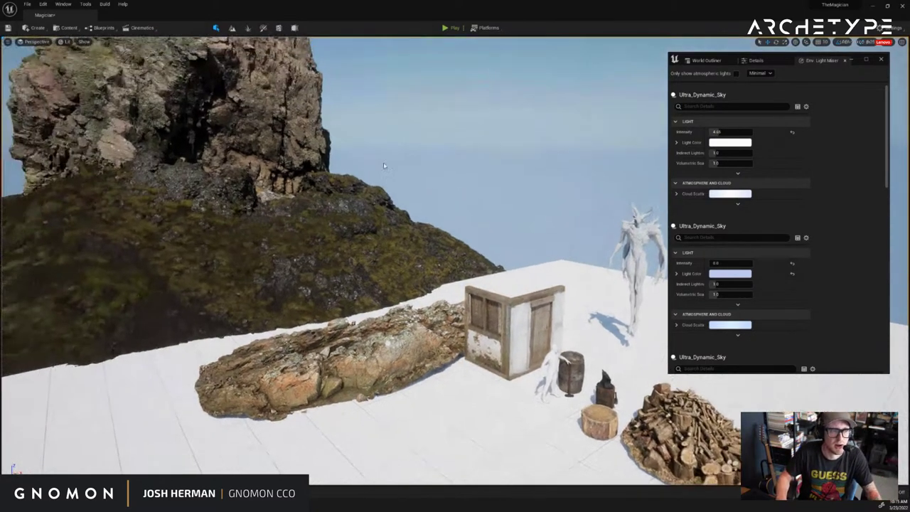
right_drag(188, 166, 293, 138)
right_drag(405, 275, 491, 292)
right_drag(405, 218, 409, 232)
right_drag(483, 178, 483, 173)
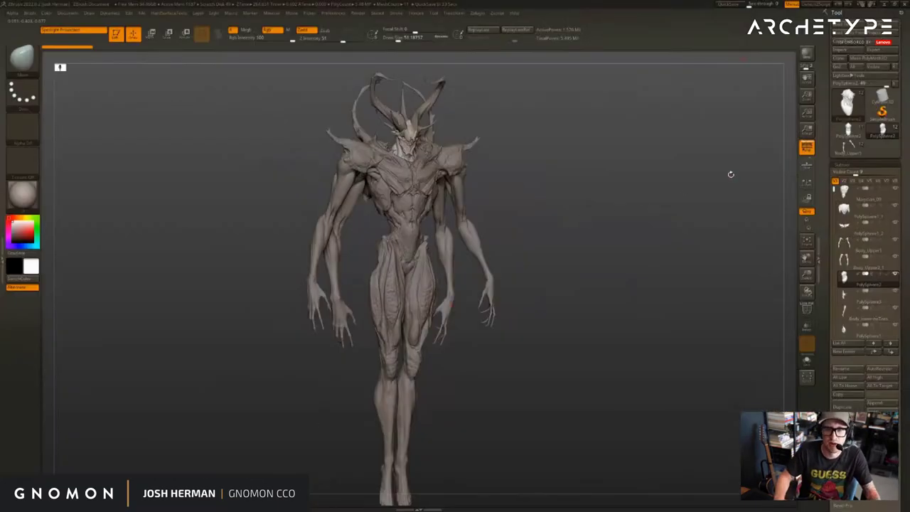
Switch to ZBrush and compare the blockout with the detailed sculpt from the front, both in silhouette and shaded
drag(731, 174, 749, 169)
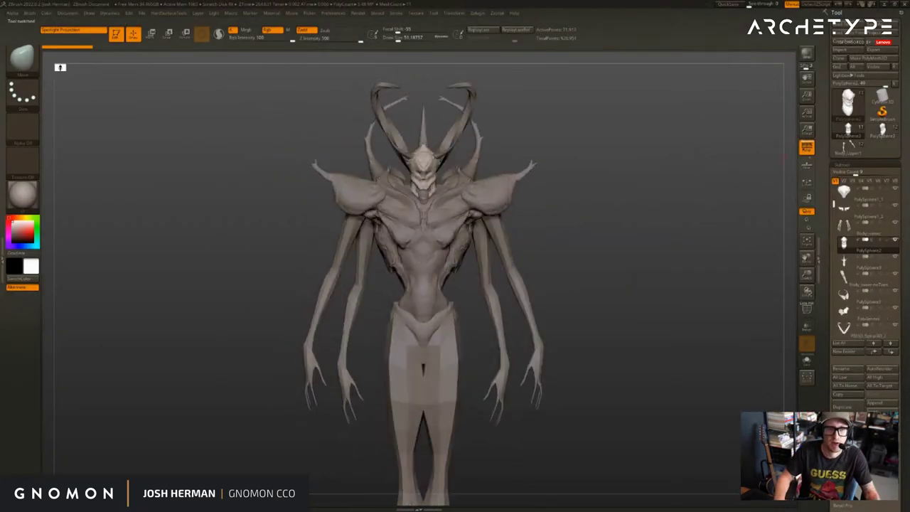
key(v)
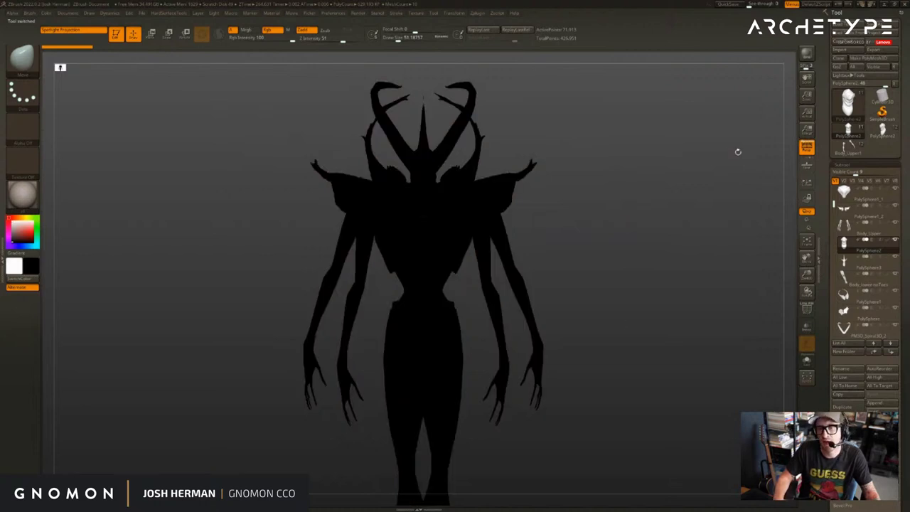
click(895, 134)
click(750, 142)
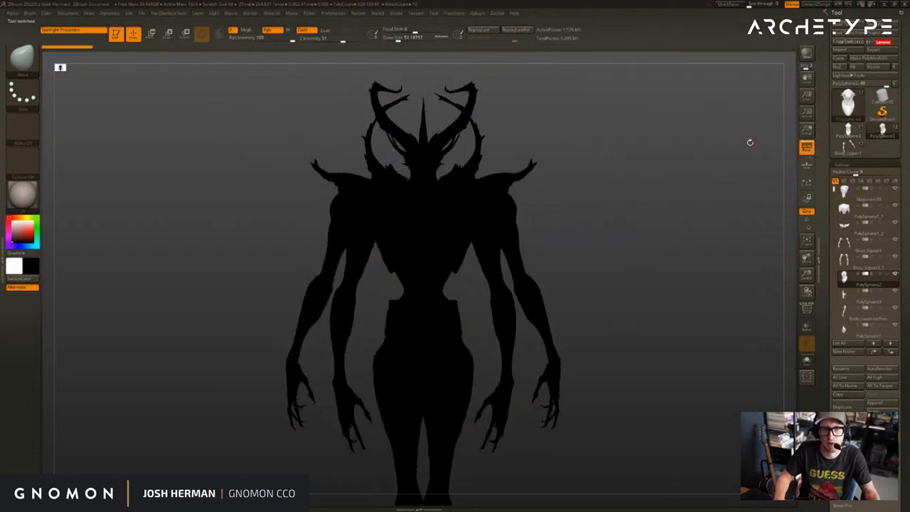
key(v)
click(849, 130)
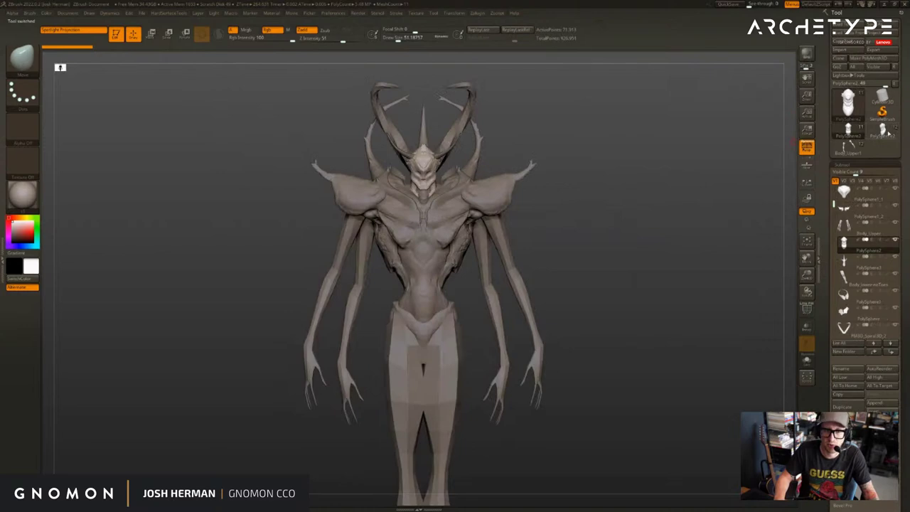
click(882, 131)
Switch back to the Unreal Engine scene and look through the assets in the TheMagician content folder
click(884, 4)
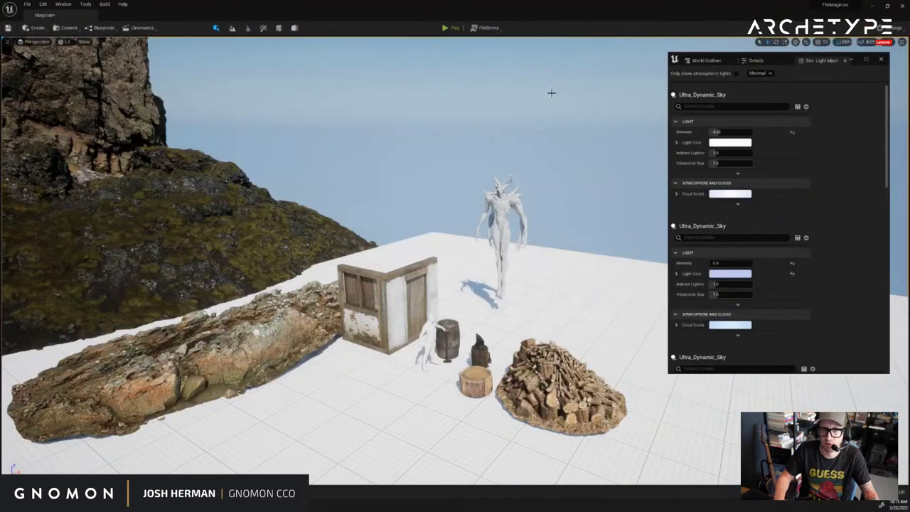
mouse_move(574, 116)
right_down()
mouse_move(535, 116)
mouse_move(567, 159)
mouse_move(567, 132)
right_up()
key(ctrl+space)
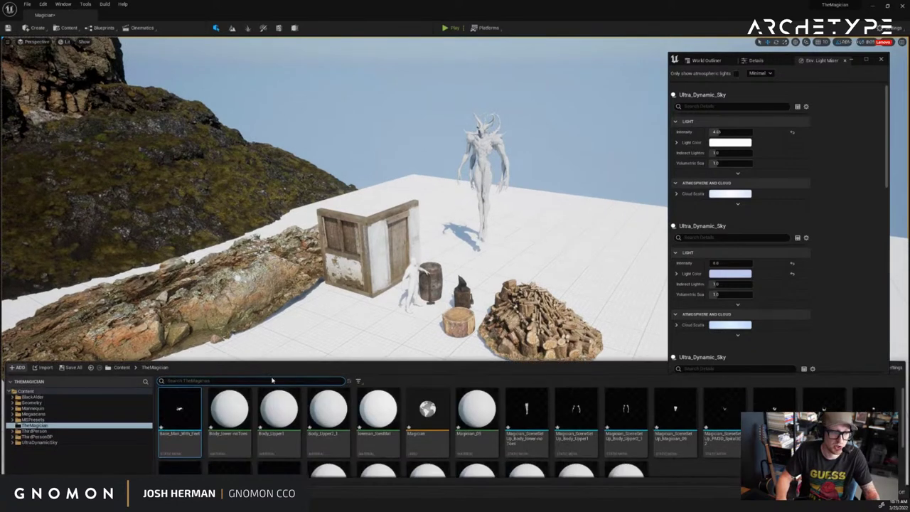
right_drag(304, 316, 435, 252)
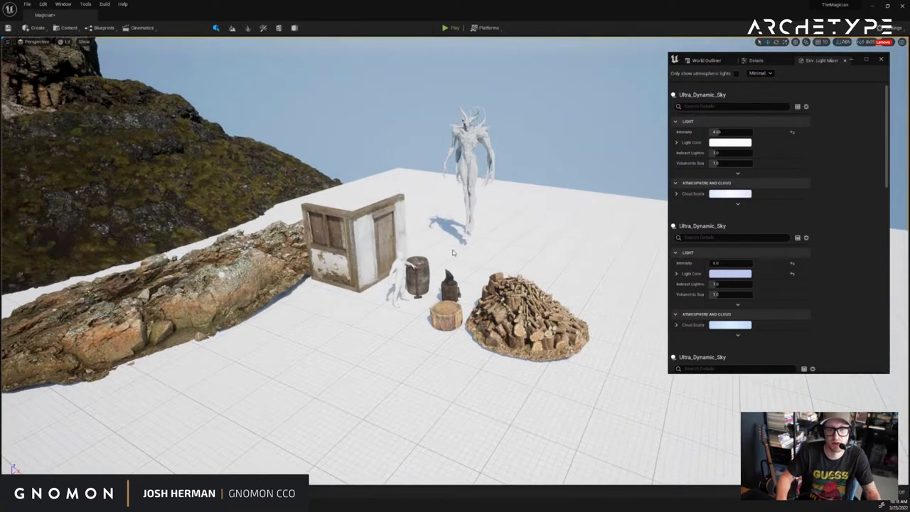
key(ctrl+space)
Select the white ground plane and look over its full extent beneath the props and the creature
click(340, 309)
right_drag(339, 308, 474, 254)
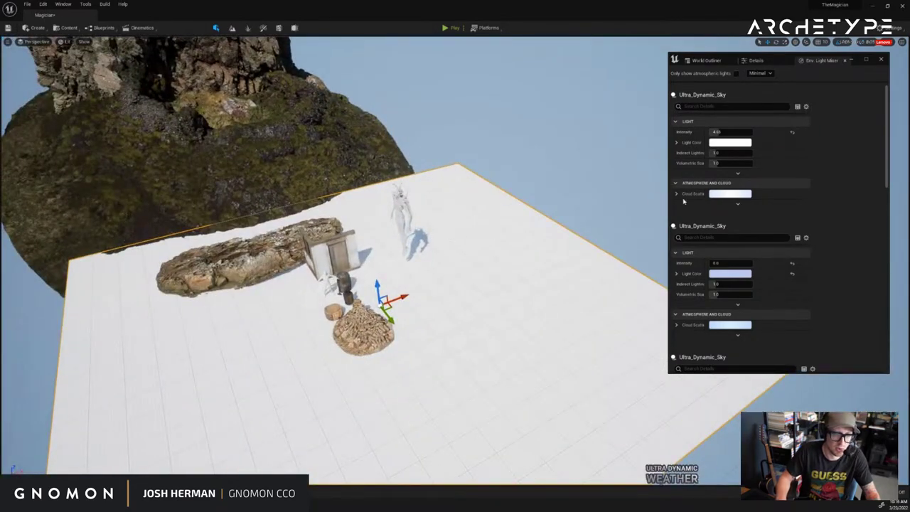
right_drag(381, 285, 378, 293)
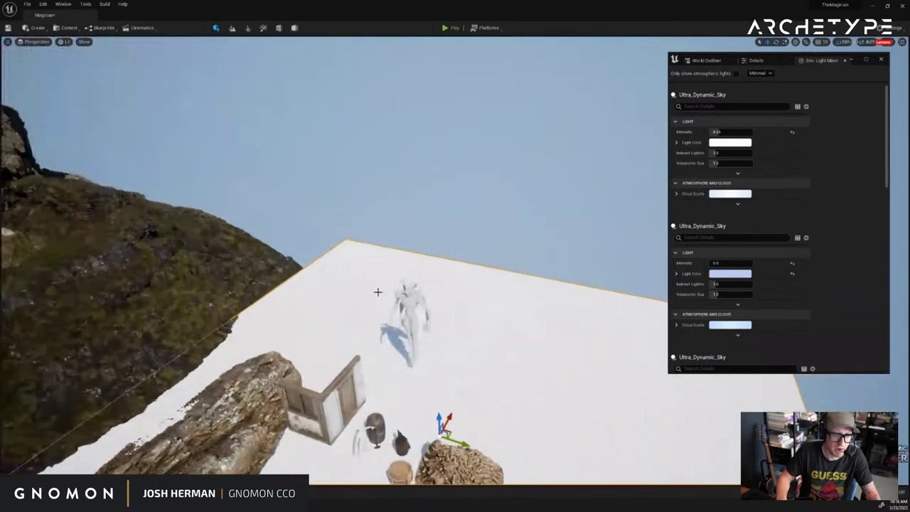
right_drag(355, 325, 356, 324)
Select the medieval door wall and inspect it up close beside the human scale figure, rocks and creature
click(299, 298)
click(220, 253)
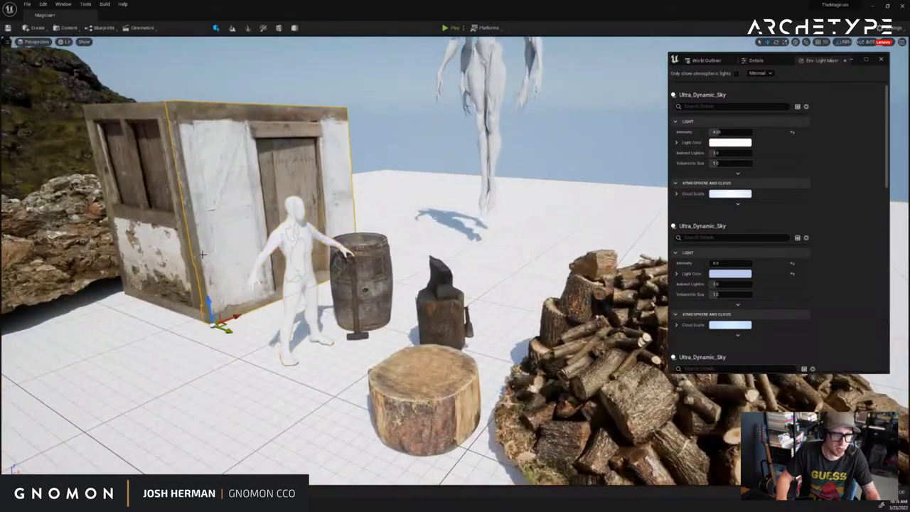
key(f)
scroll(220, 254, up, 5)
scroll(220, 253, down, 6)
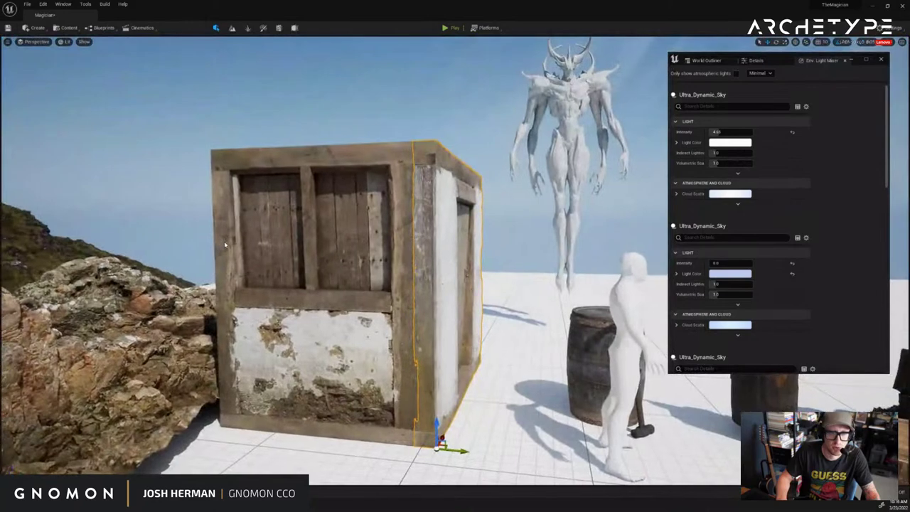
scroll(225, 245, up, 2)
scroll(224, 245, down, 10)
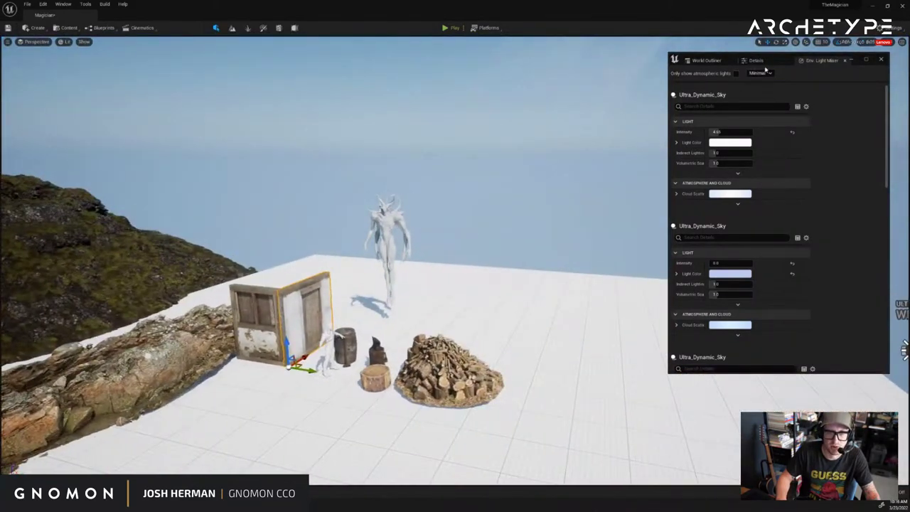
Select the Ultra_Dynamic_Sky actor from the scene's actor list and show its details
click(757, 61)
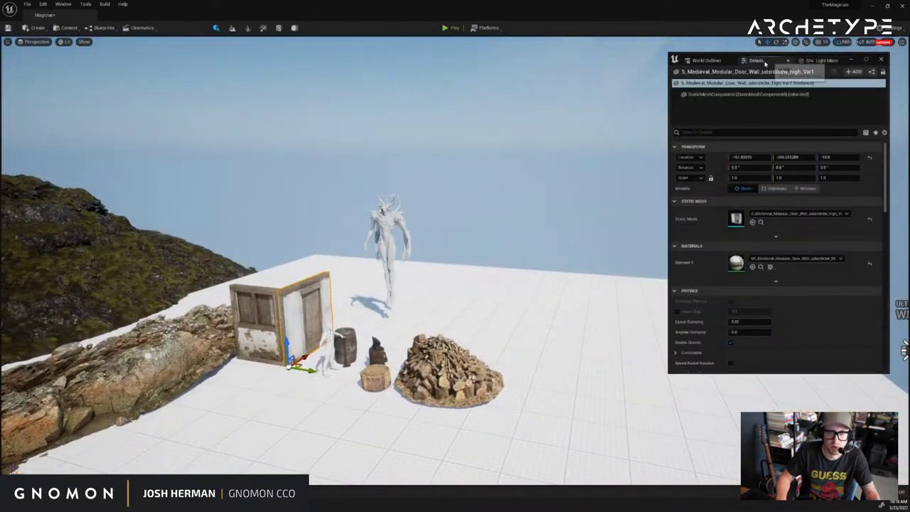
click(706, 60)
click(735, 265)
right_drag(581, 215, 577, 227)
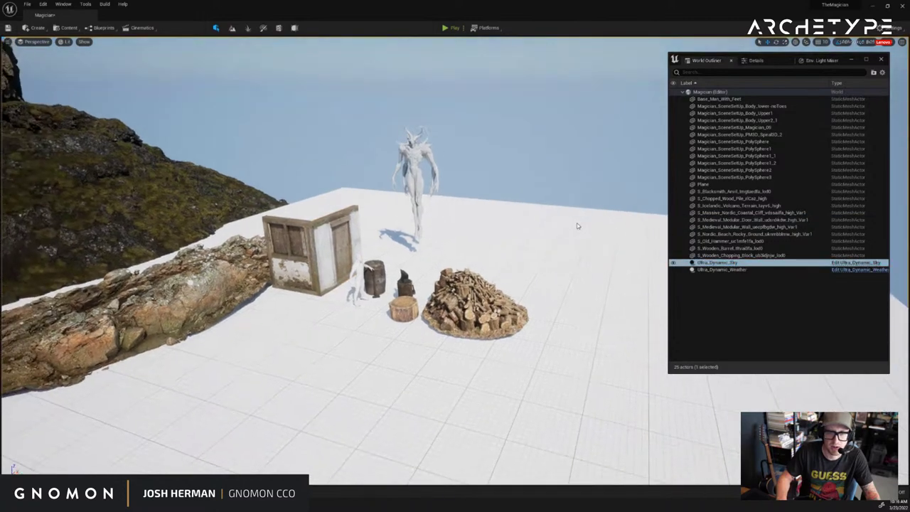
click(756, 61)
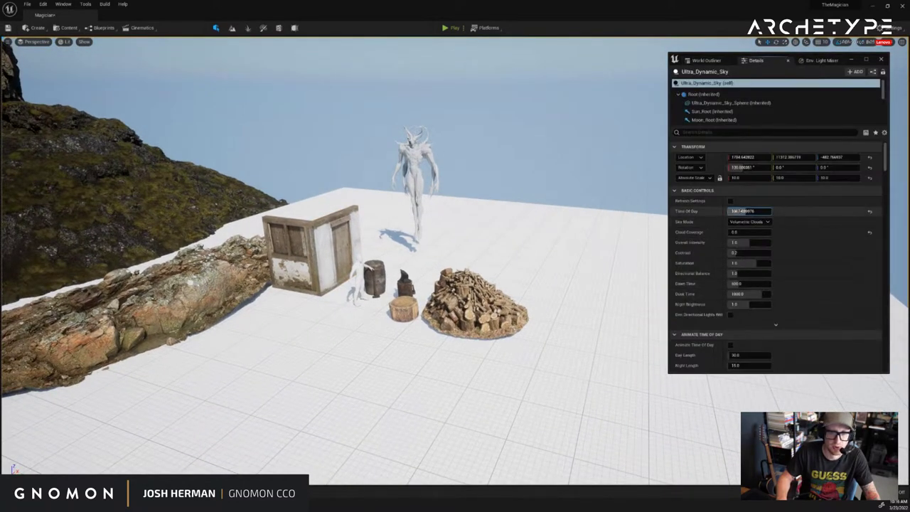
Shift the sky's Time Of Day to warm, low sunlight and look at the creature and the sun
drag(737, 212, 744, 213)
scroll(588, 196, up, 10)
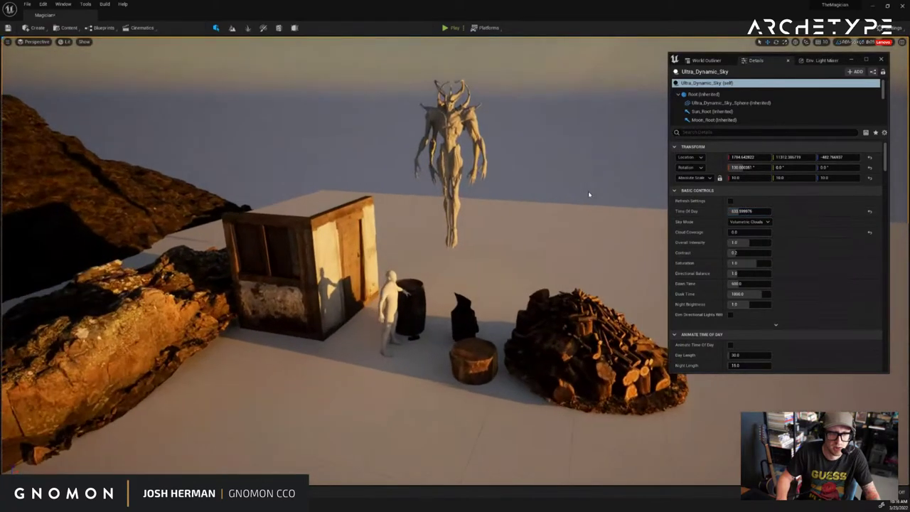
key(f)
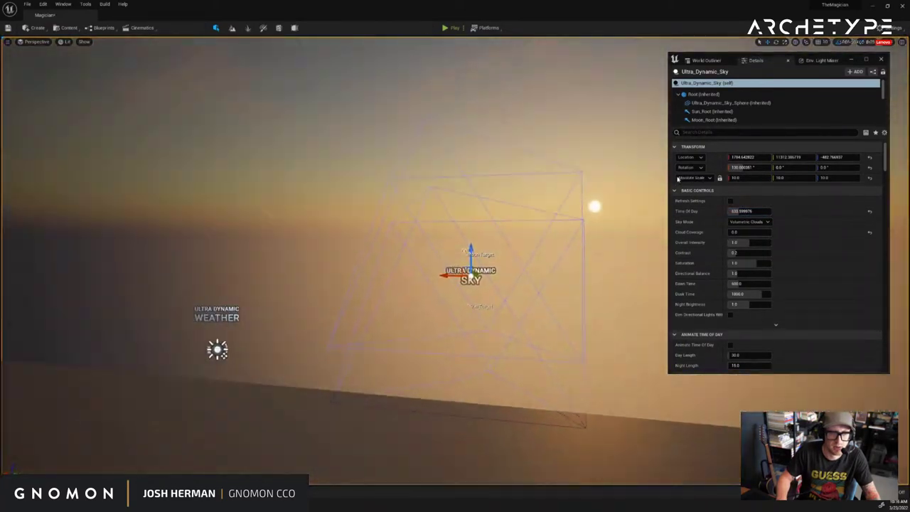
right_drag(626, 186, 526, 194)
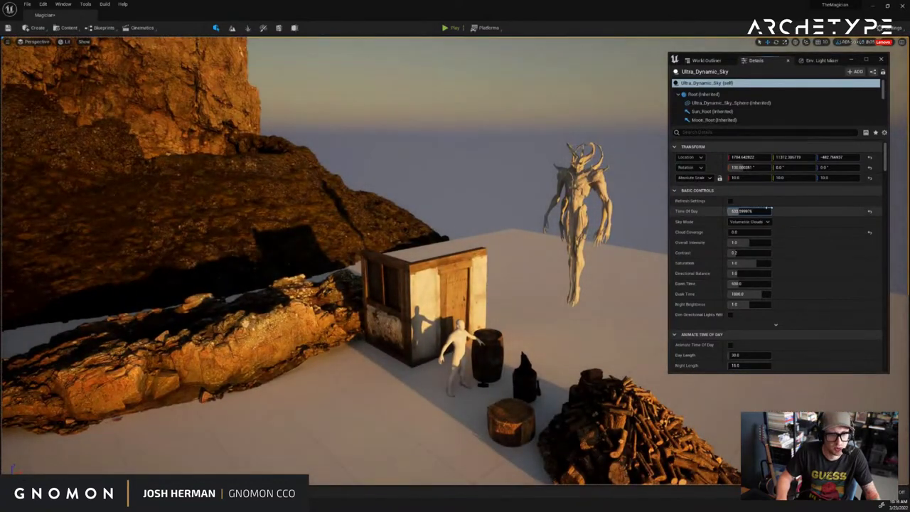
Try the sky's Time Of Day at 2400 for a night view and return the scene to daylight
drag(742, 211, 772, 212)
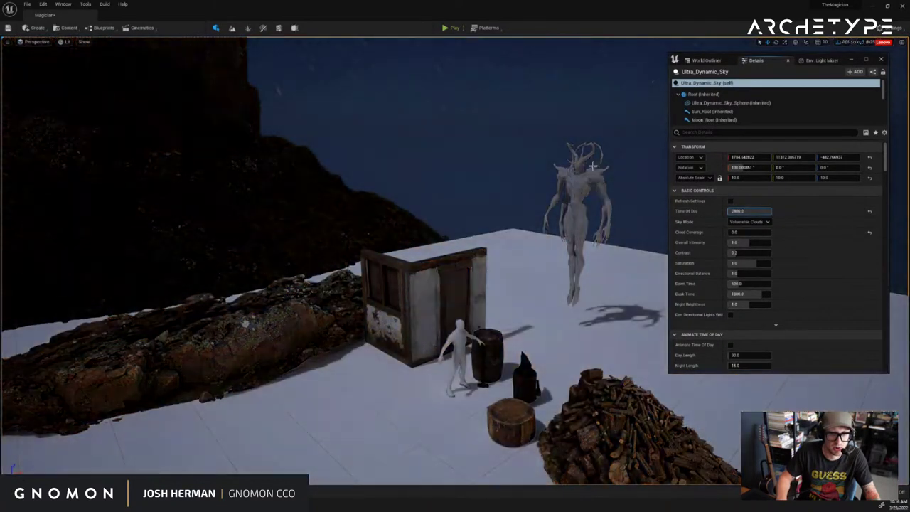
right_drag(601, 268, 614, 289)
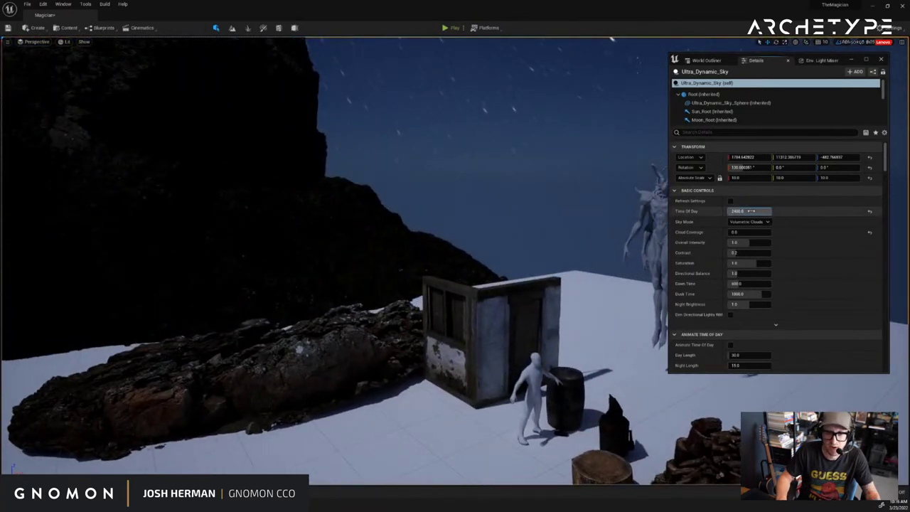
drag(762, 211, 727, 211)
Select the Ultra_Dynamic_Weather actor, show its details and look through the available weather type presets
click(707, 61)
click(738, 270)
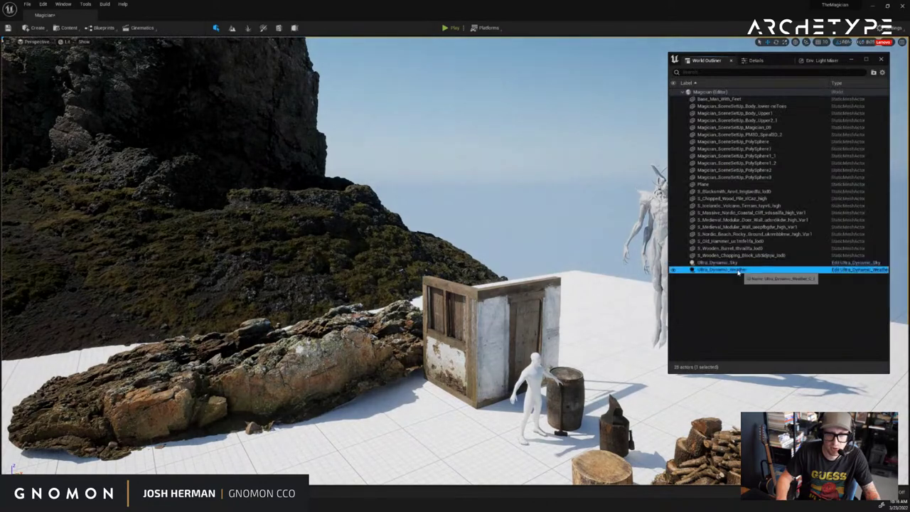
right_drag(548, 233, 591, 233)
click(755, 62)
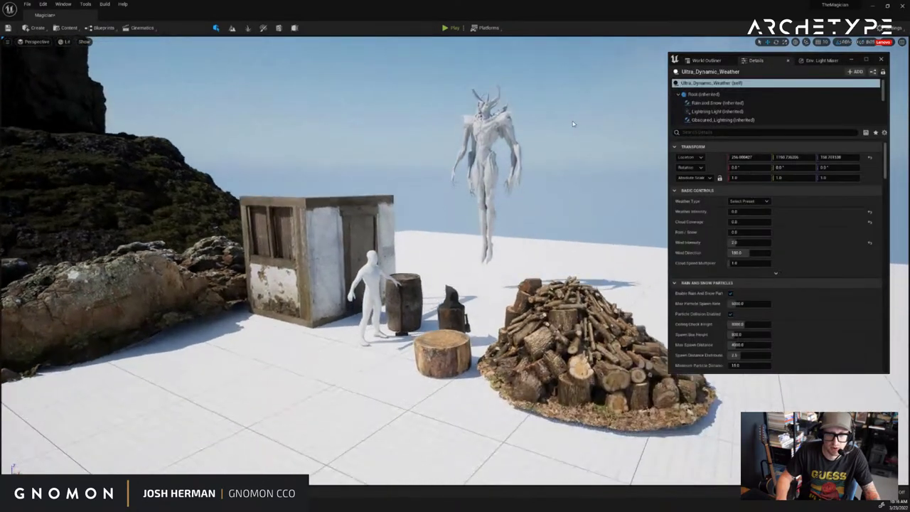
click(747, 202)
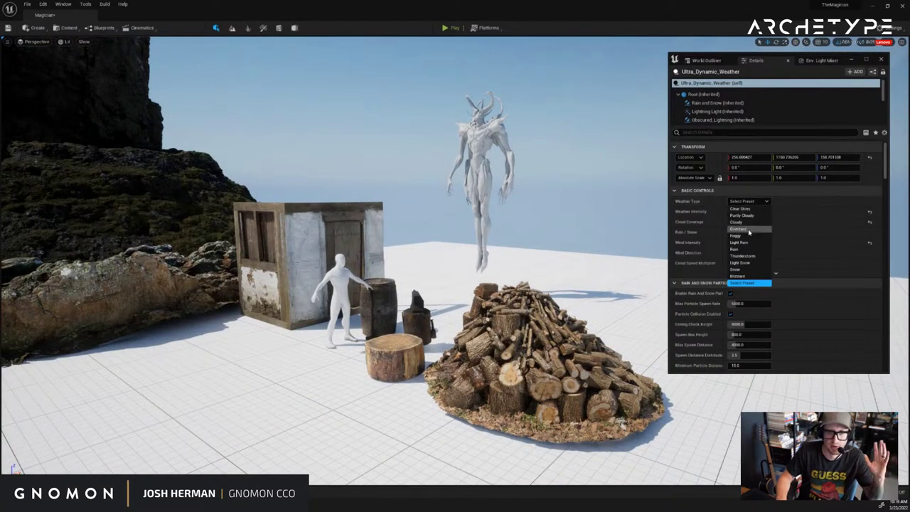
right_drag(655, 209, 701, 198)
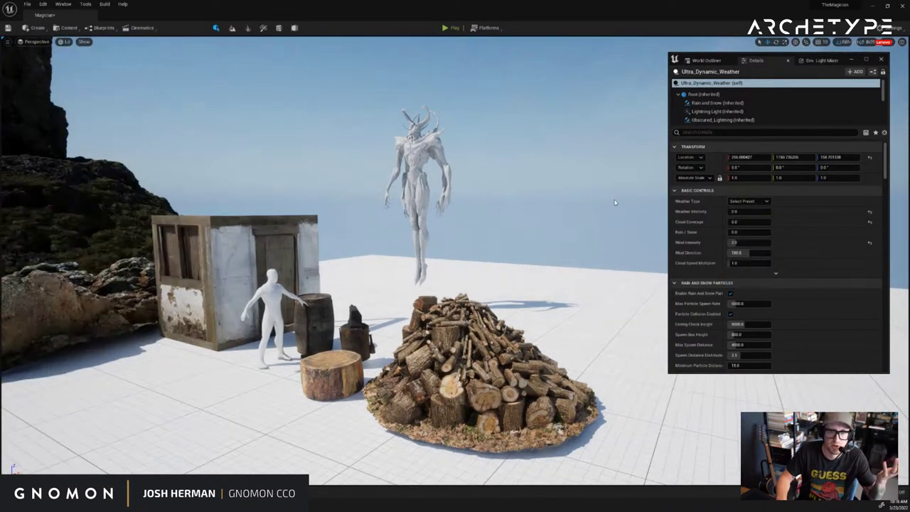
Apply the Partly Cloudy weather preset and view the clouds behind the cliff and the creature
click(748, 202)
click(748, 211)
click(748, 202)
click(747, 217)
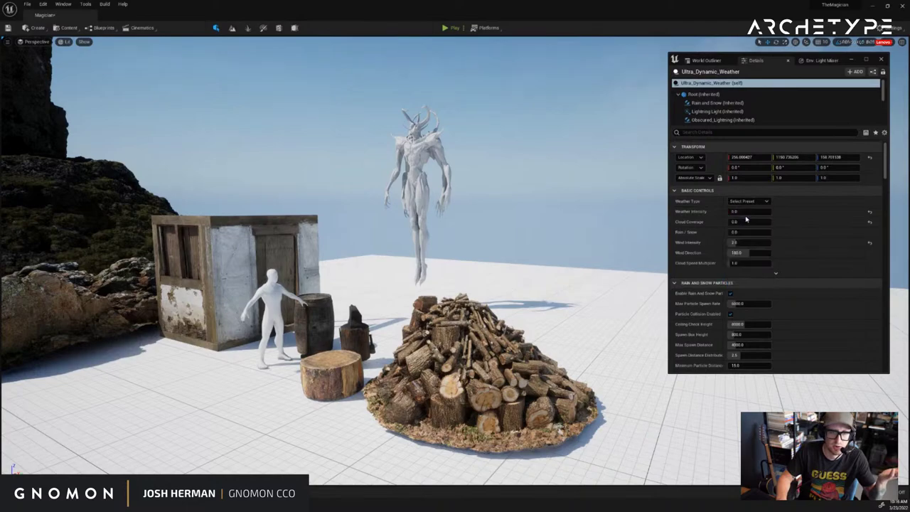
drag(746, 219, 758, 219)
right_drag(599, 214, 160, 232)
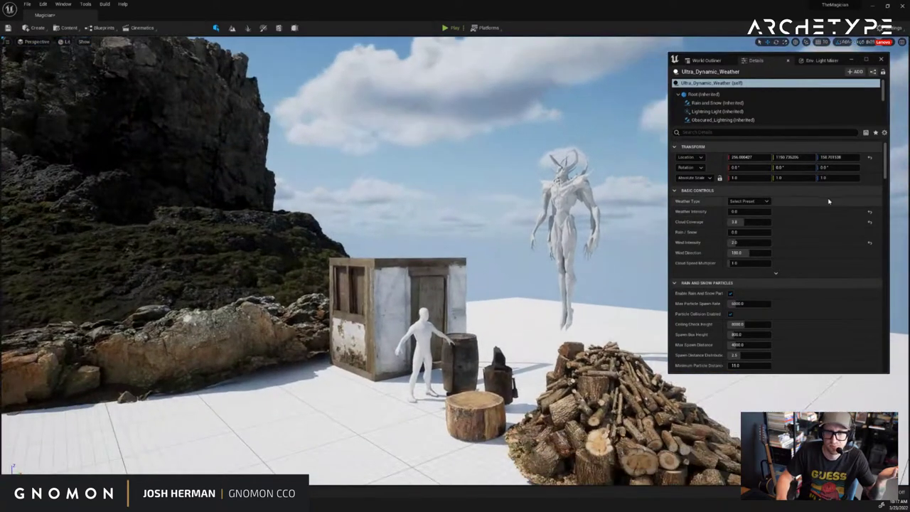
Switch the weather type to the Cloudy preset and view the heavier clouds around the creature
click(767, 202)
click(744, 280)
right_drag(540, 199, 606, 196)
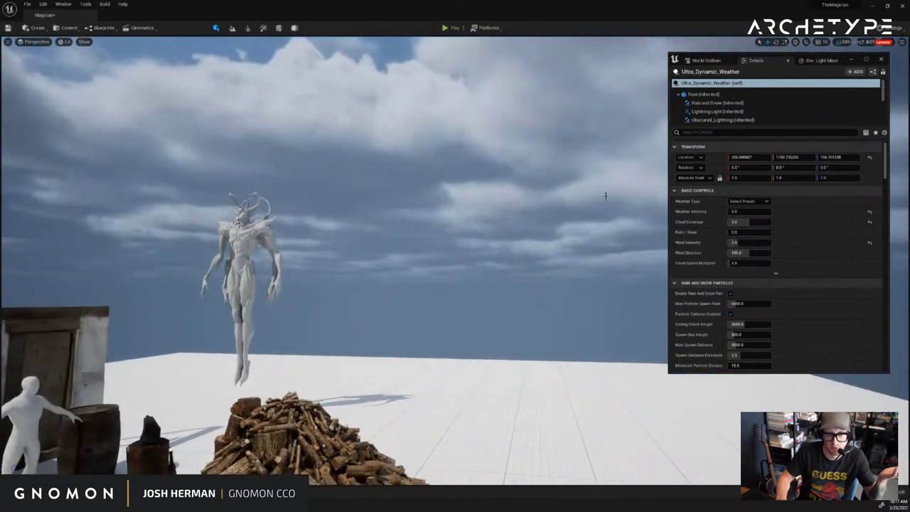
Apply the Overcast weather preset and view the creature, props and cliff under it from near and far
click(747, 201)
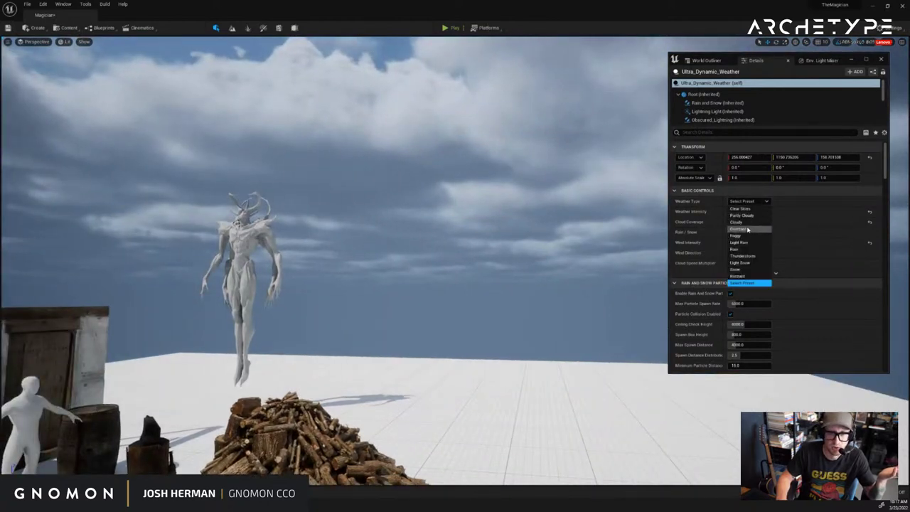
click(748, 230)
right_drag(632, 228, 598, 235)
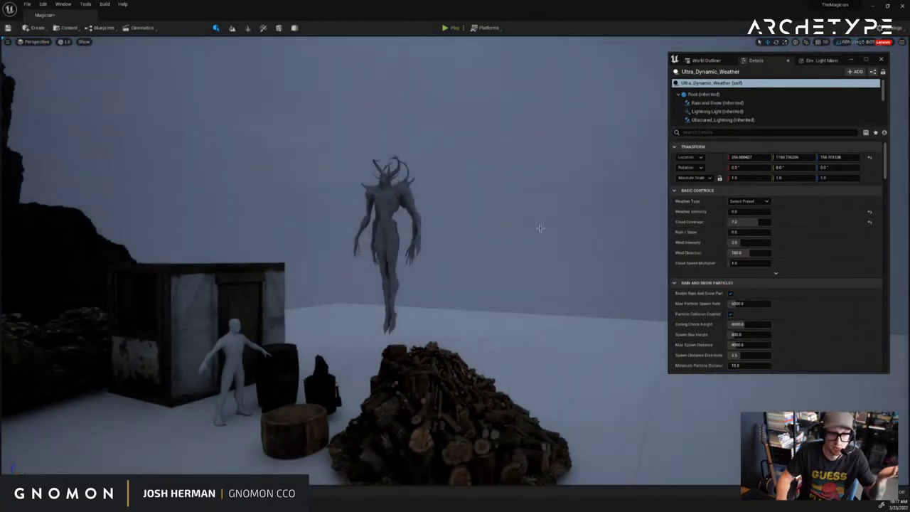
mouse_move(449, 252)
right_down()
mouse_move(327, 252)
mouse_move(460, 250)
right_up()
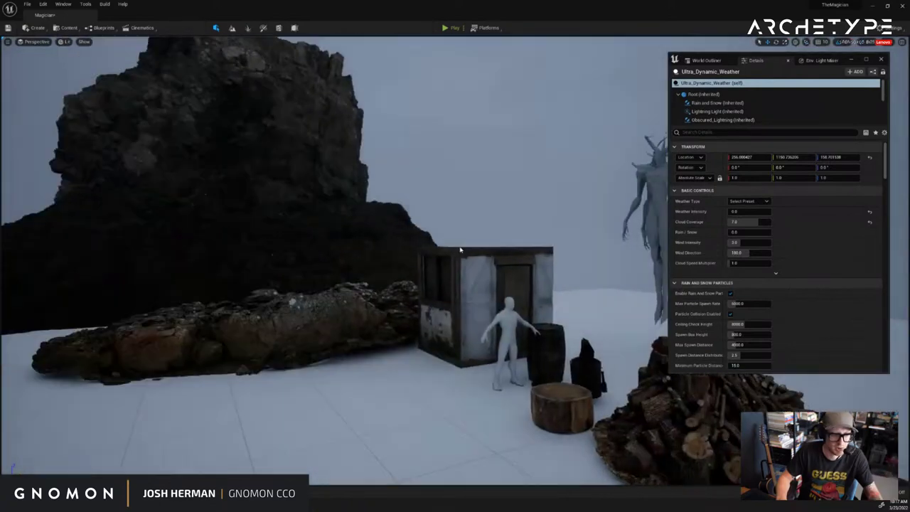
scroll(460, 249, down, 15)
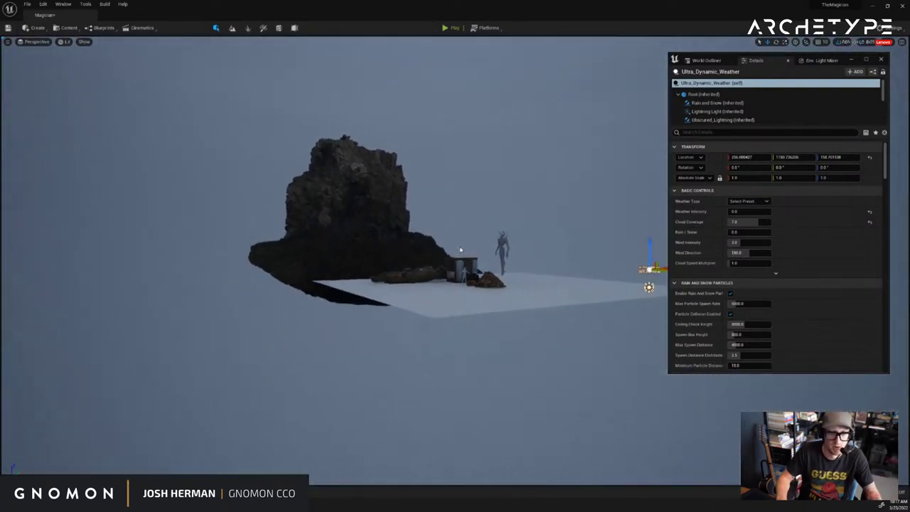
scroll(460, 250, down, 8)
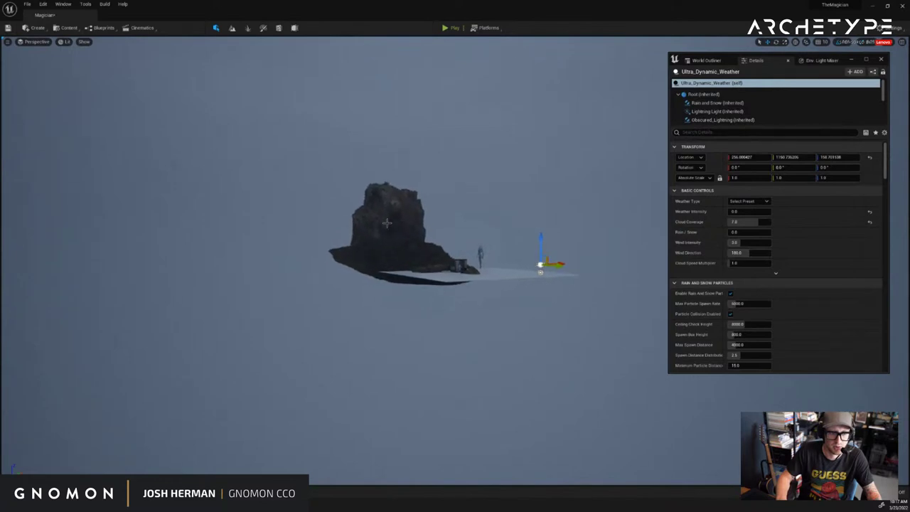
scroll(387, 222, up, 15)
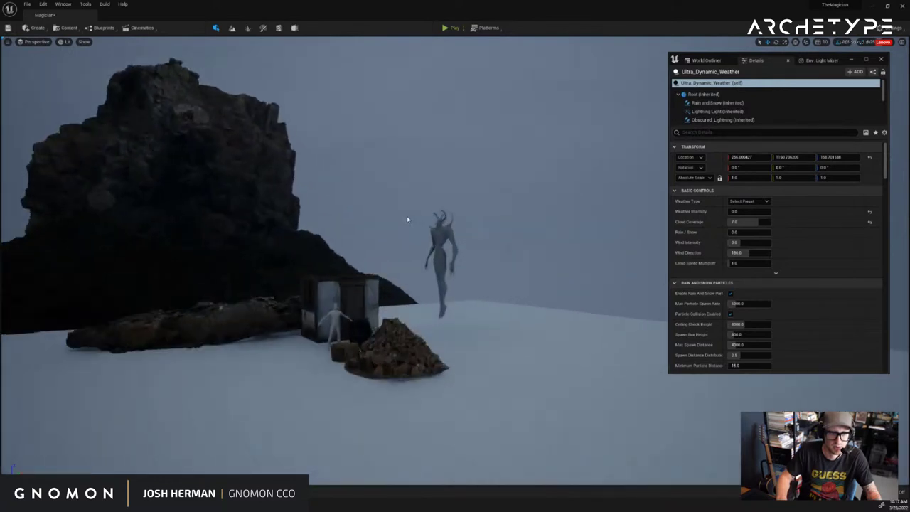
Apply the Light Rain weather preset and then the heavier Rain preset around the creature and props
key(w)
right_drag(407, 218, 452, 214)
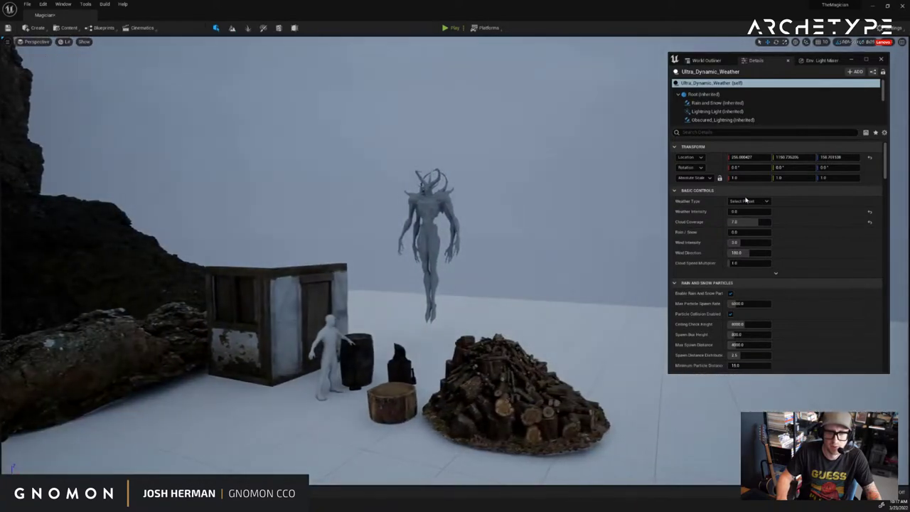
click(749, 202)
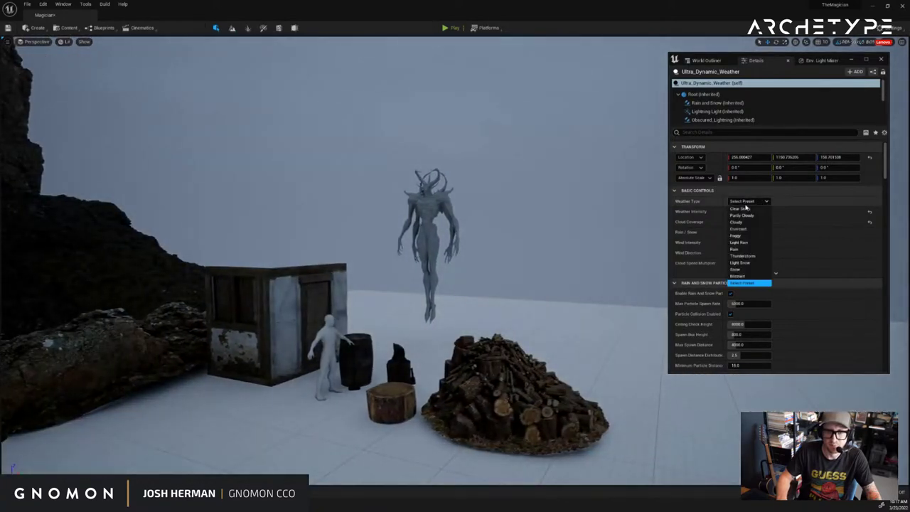
click(748, 244)
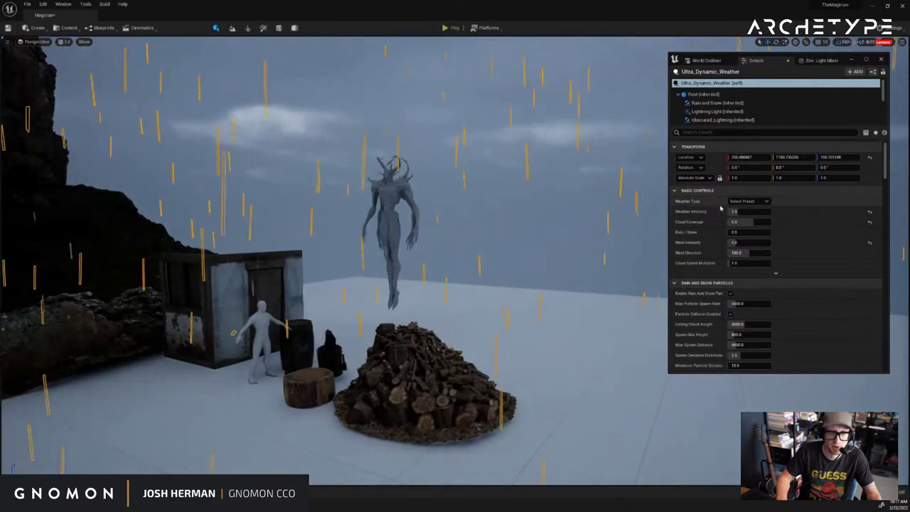
click(747, 201)
click(742, 249)
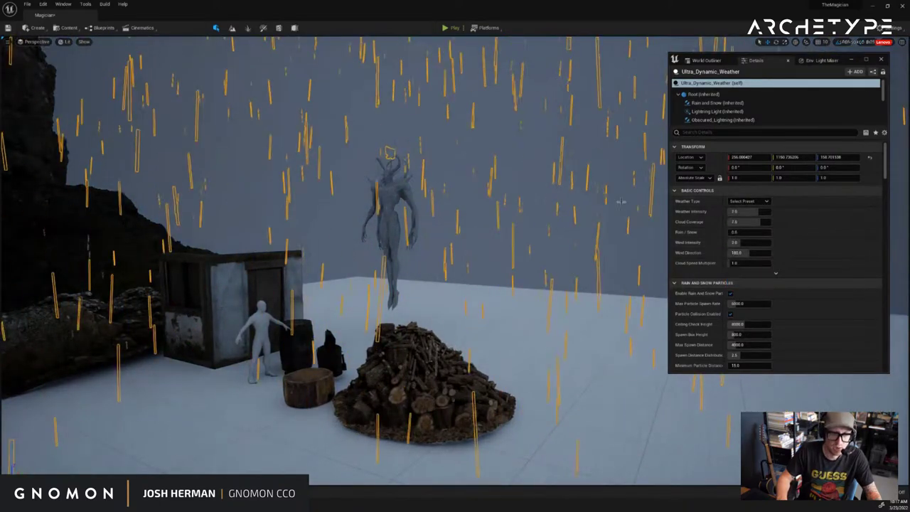
Return to the Ultra_Dynamic_Weather actor's details and switch its weather type to the Thunderstorm preset
click(603, 247)
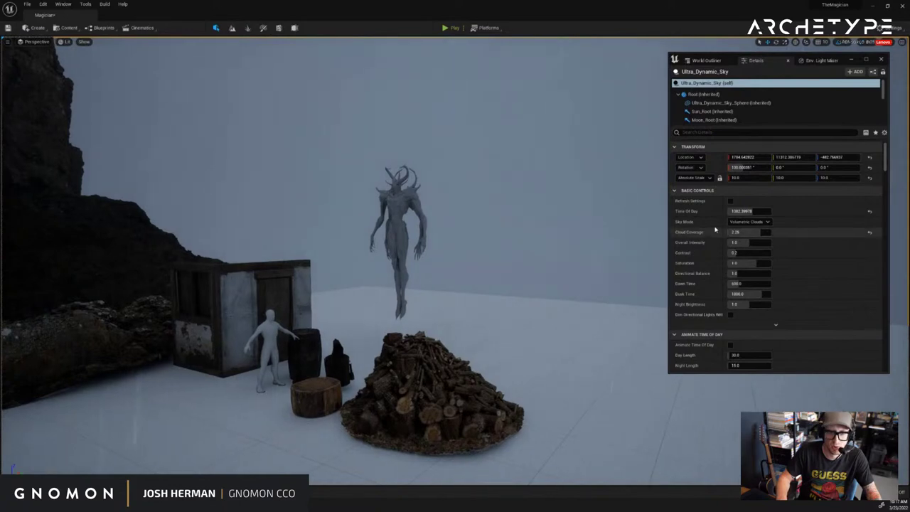
click(738, 222)
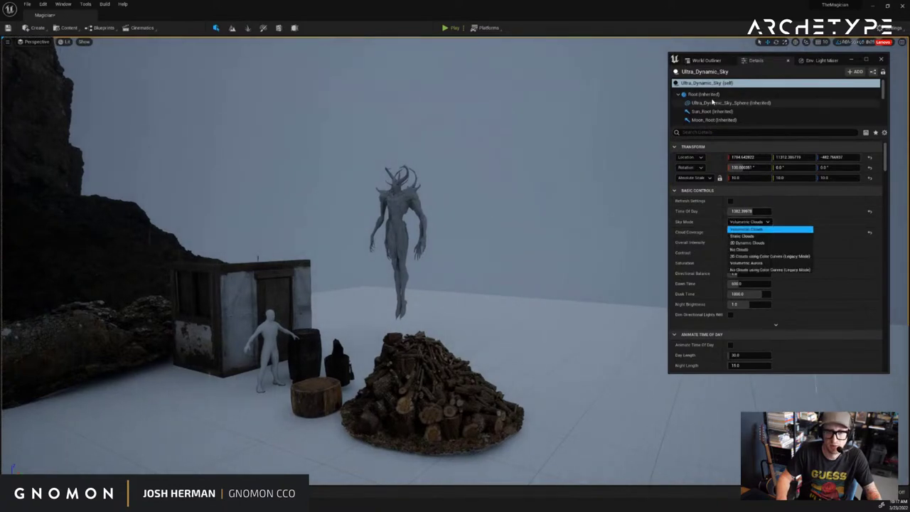
click(714, 62)
click(730, 271)
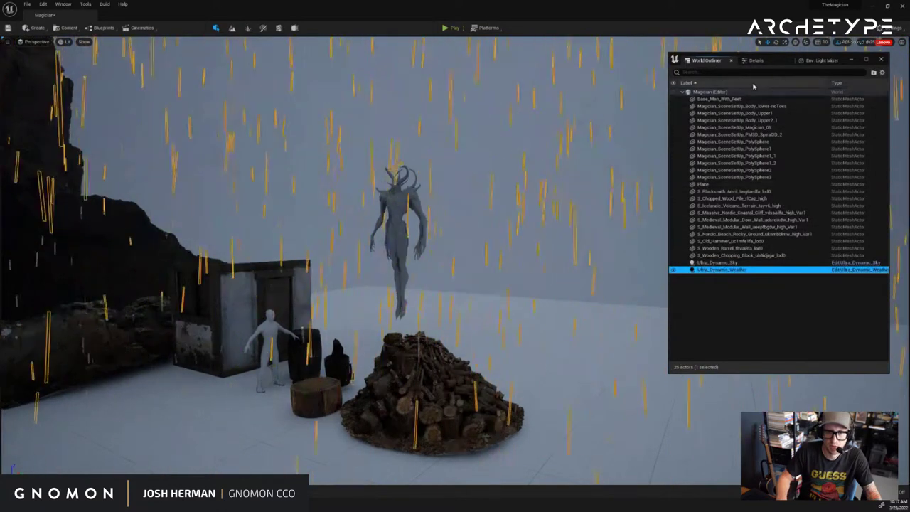
click(756, 60)
click(740, 201)
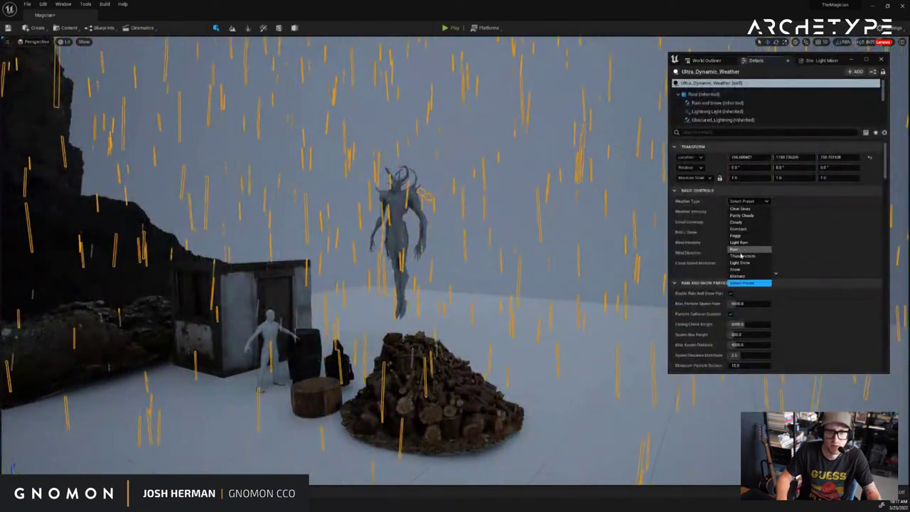
click(748, 282)
Play the level and run the mannequin around the wood pile and creature in the storm, then end the play session
right_drag(559, 218, 466, 196)
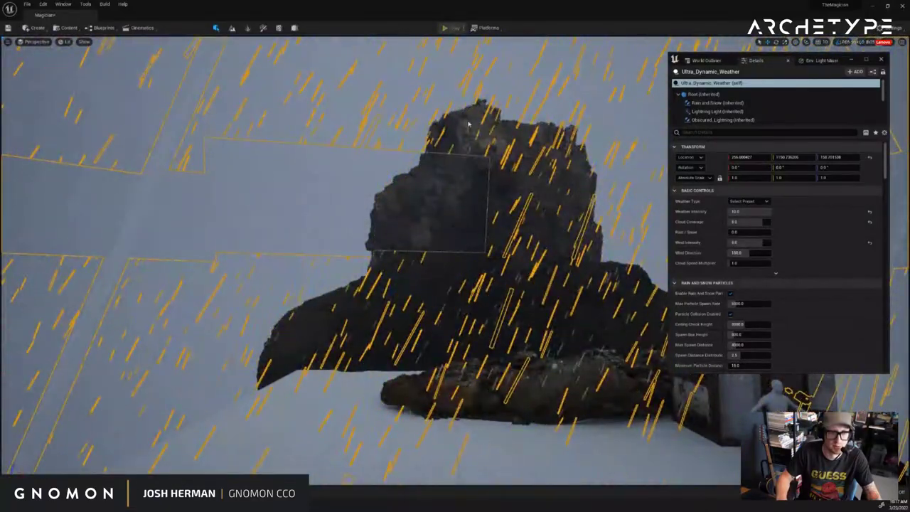
click(453, 27)
key(w)
key(d)
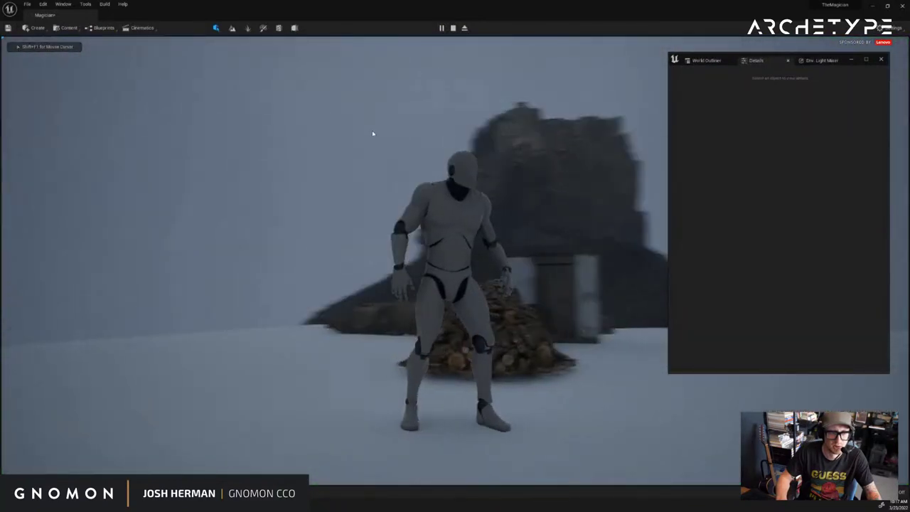
key(s)
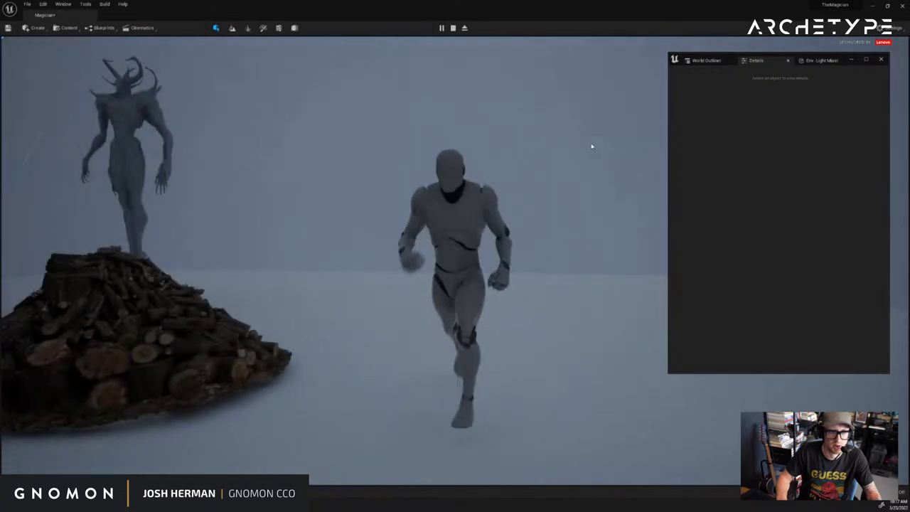
key(a)
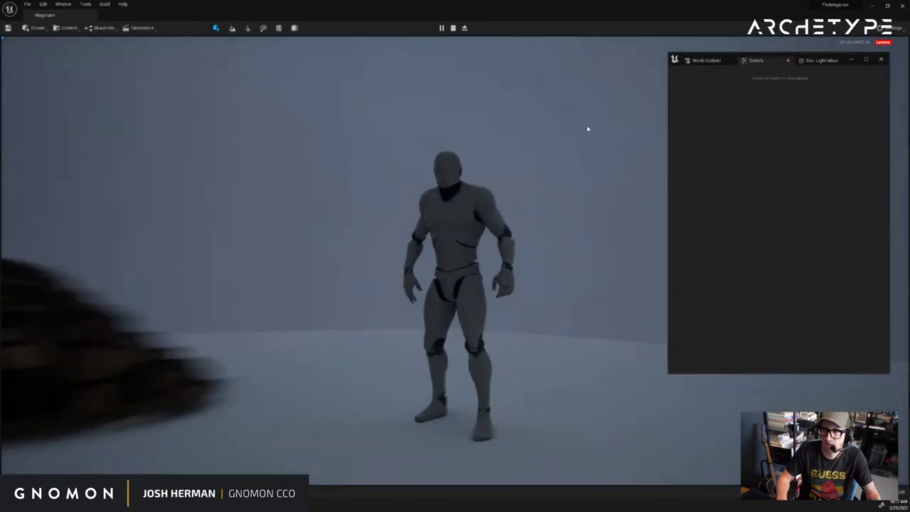
key(Escape)
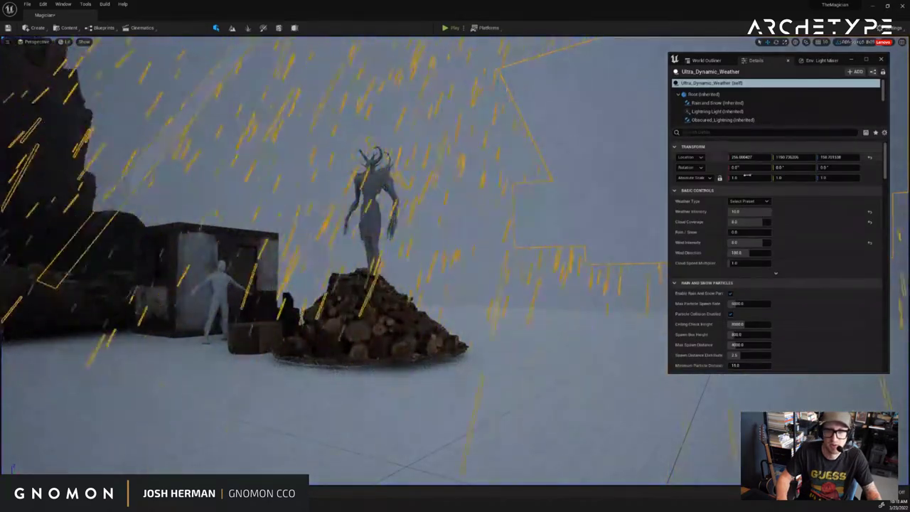
Apply the Snow weather preset and then the Blizzard preset to the scene
click(743, 201)
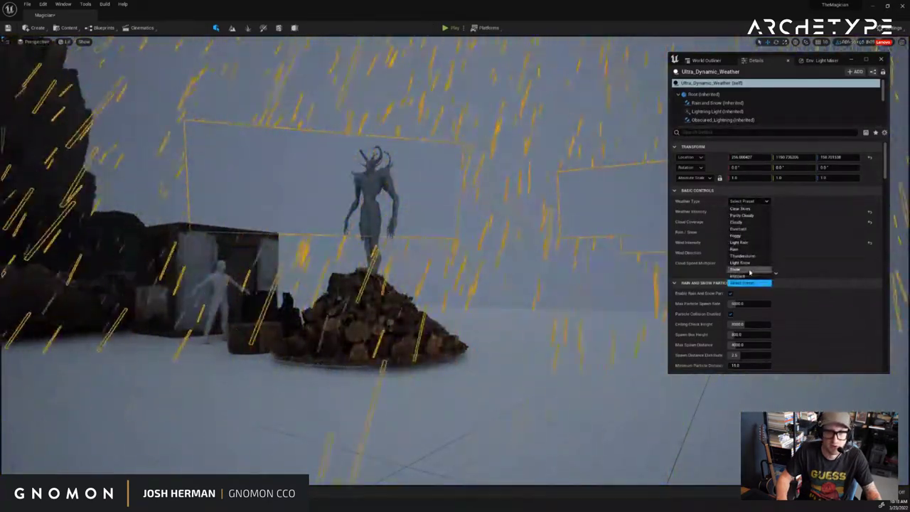
click(750, 273)
click(743, 201)
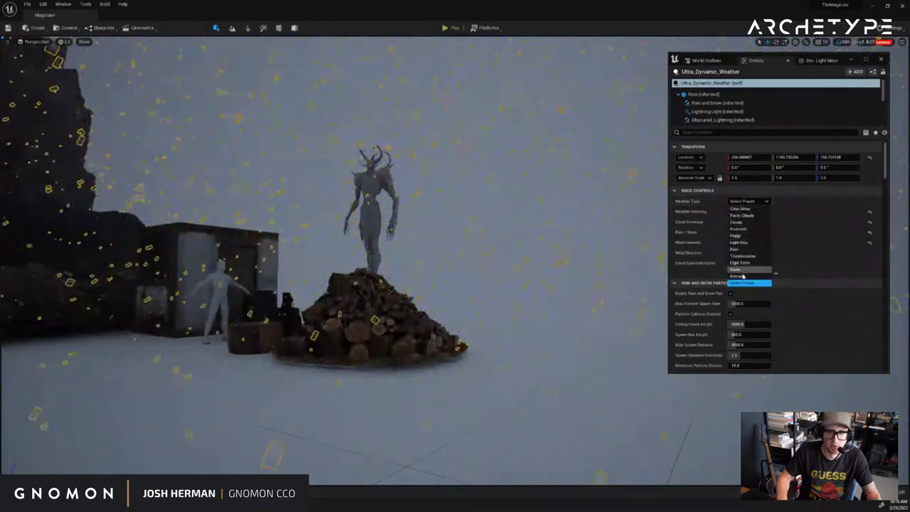
click(747, 269)
Switch the weather type to the Partly Cloudy preset and view the sunlit cliff, hut and creature from above
click(745, 201)
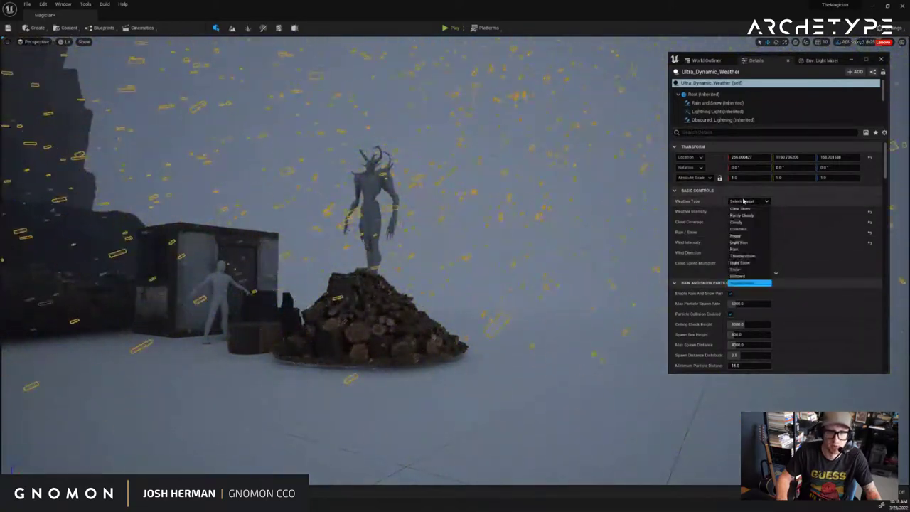
click(743, 208)
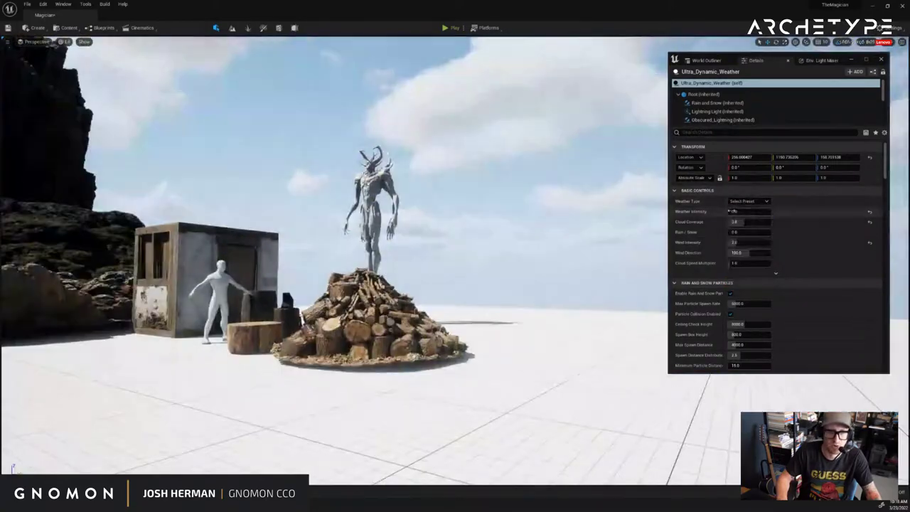
scroll(562, 178, up, 8)
right_drag(563, 178, 530, 199)
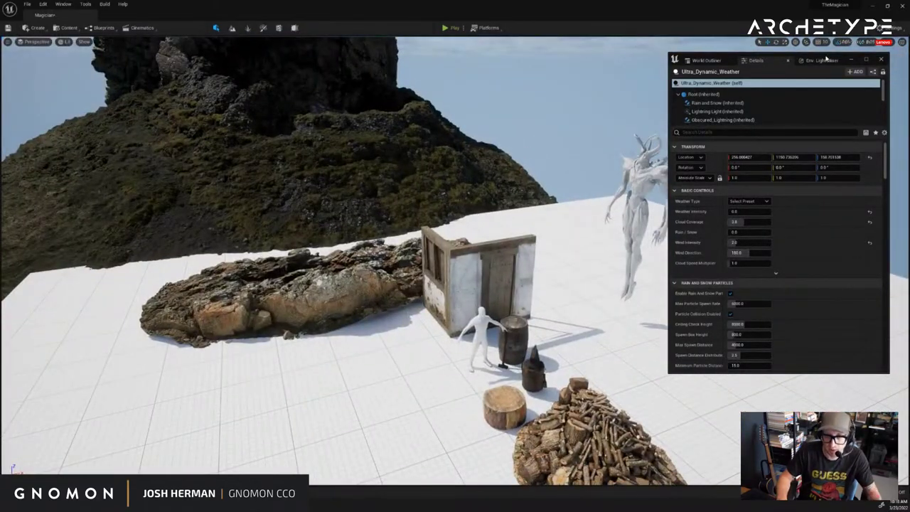
Move the floating Details window aside and narrow it so that the creature and props are uncovered
drag(816, 58, 846, 55)
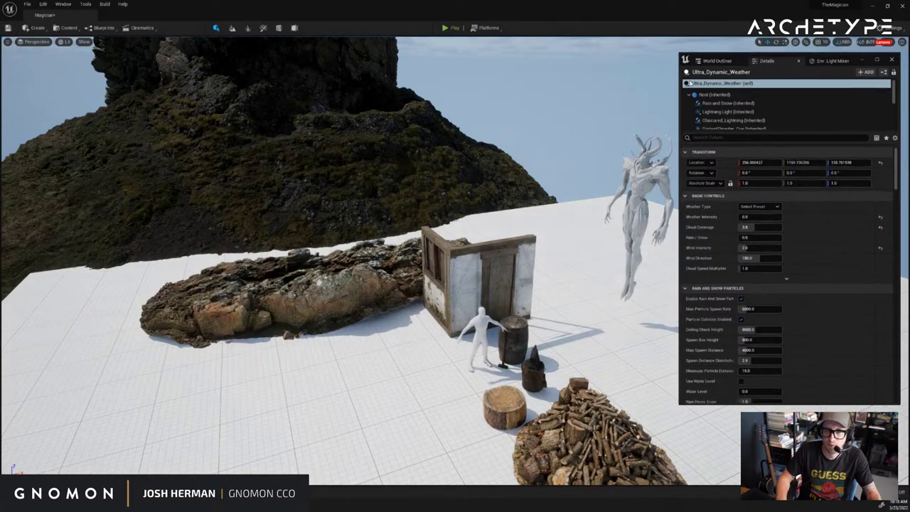
drag(678, 81, 738, 106)
right_drag(615, 121, 623, 121)
key(s)
key(w)
key(s)
key(w)
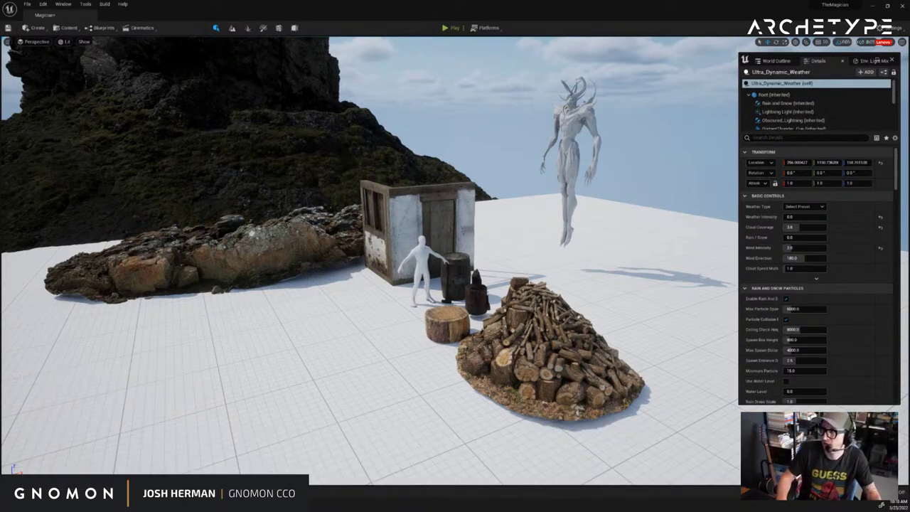
mouse_move(475, 174)
right_down()
mouse_move(466, 174)
mouse_move(488, 180)
mouse_move(480, 181)
right_up()
Open Content Browser 1 as a floating window and reshape it into a tall, narrow window beside the scene
key(ctrl+space)
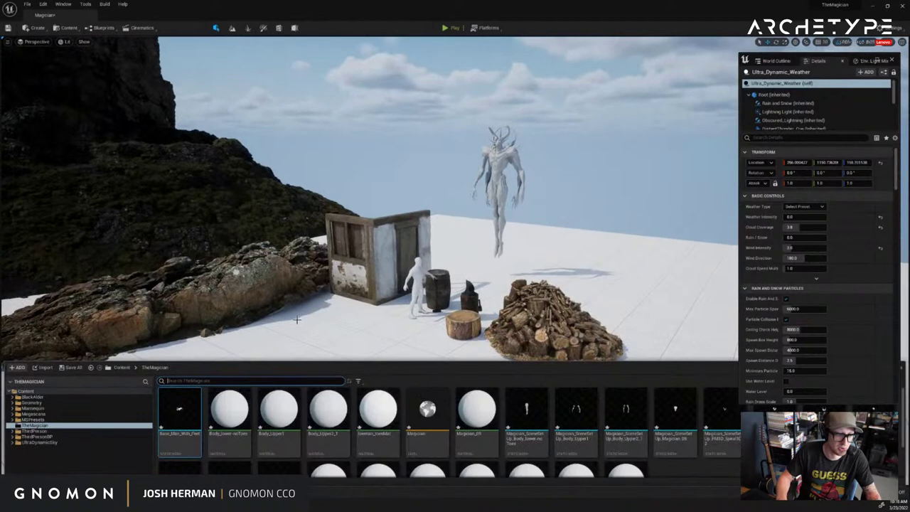
key(ctrl+space)
click(64, 5)
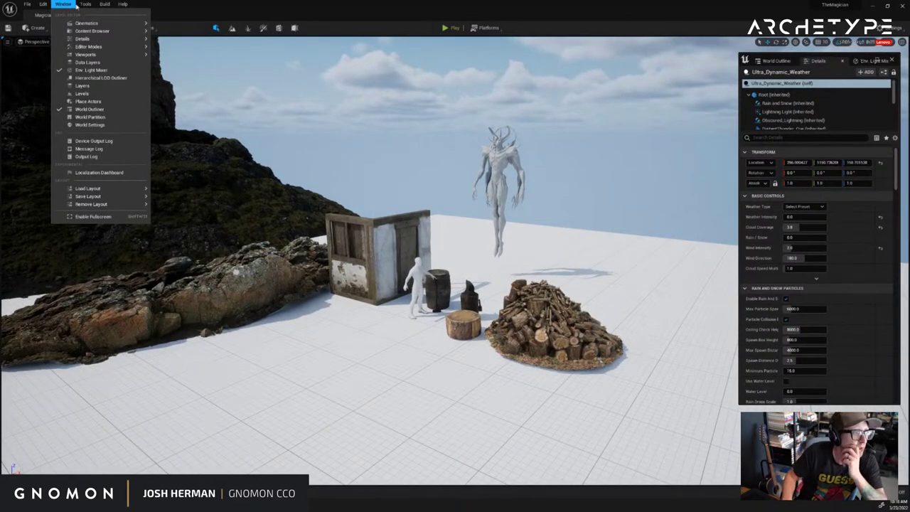
mouse_move(87, 5)
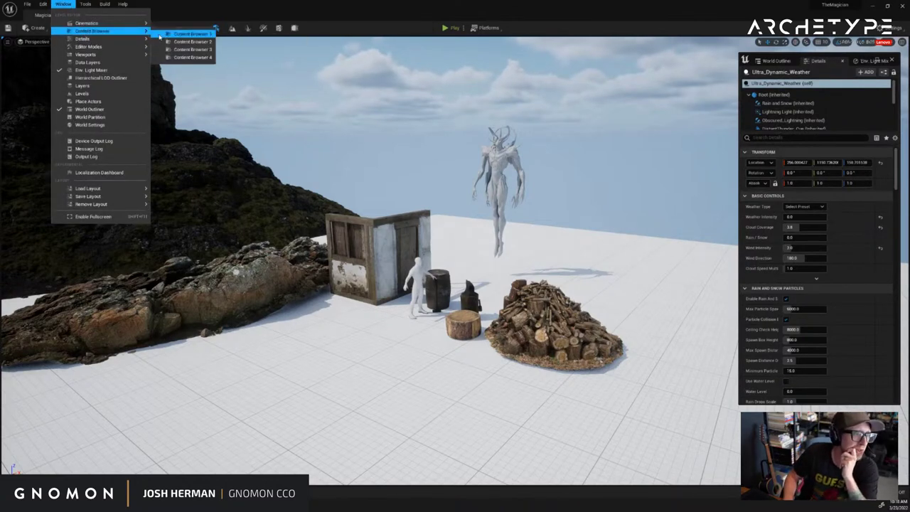
click(165, 34)
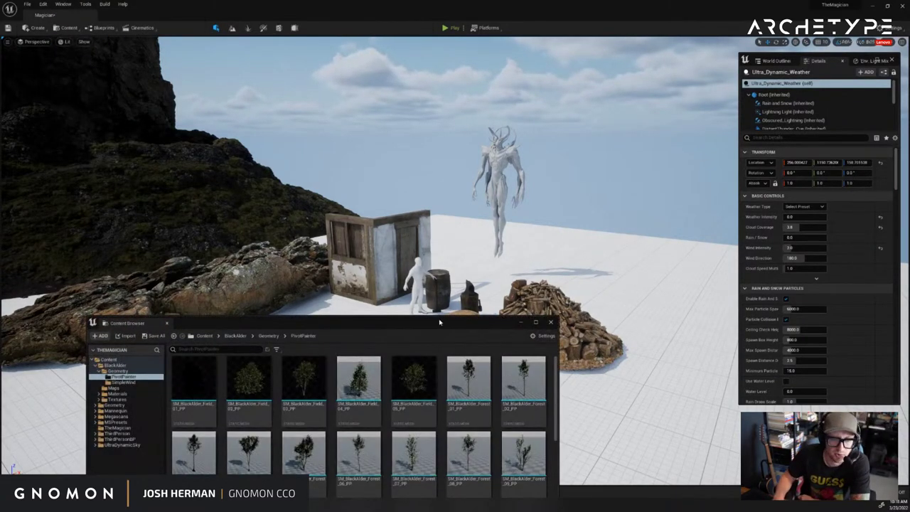
drag(440, 322, 367, 68)
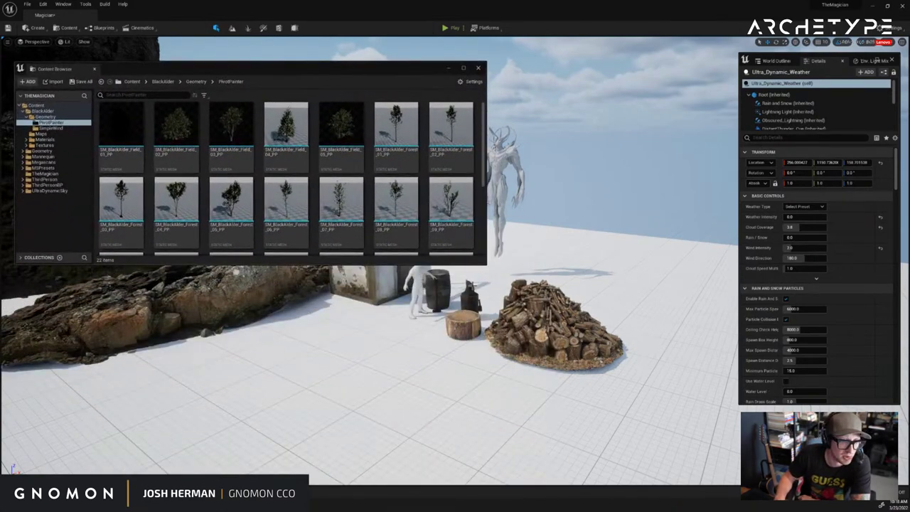
drag(487, 264, 323, 455)
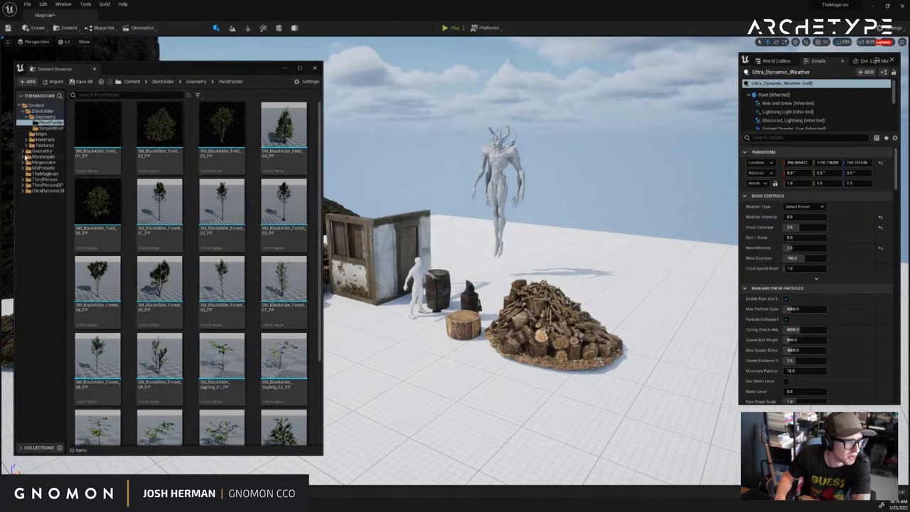
Browse the Megascans 3D_Assets folders, from the blacksmith anvil to the Icelandic lava outcrop and Nordic coastal cliff
click(31, 169)
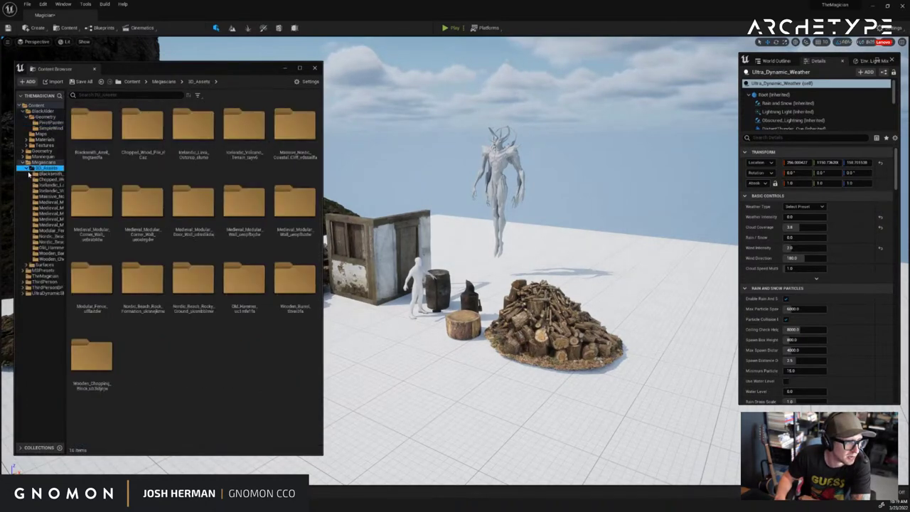
click(47, 174)
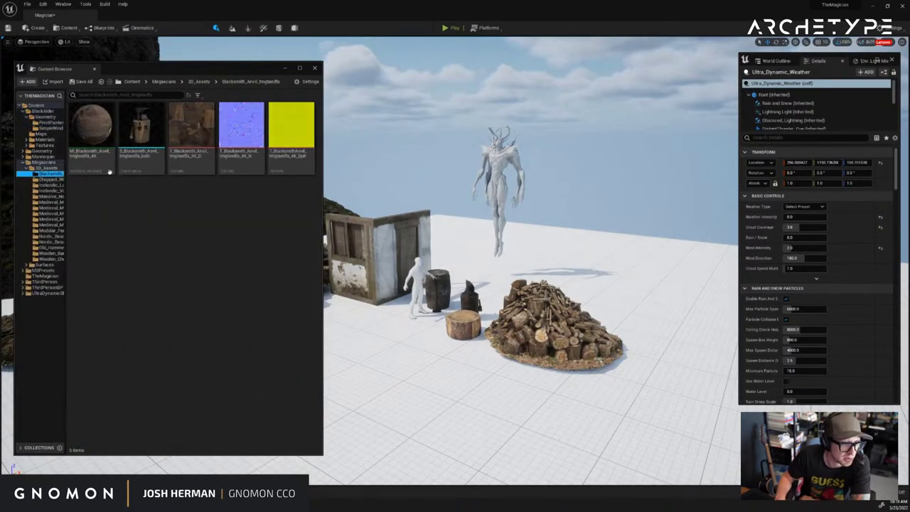
key(Down)
key(Down)
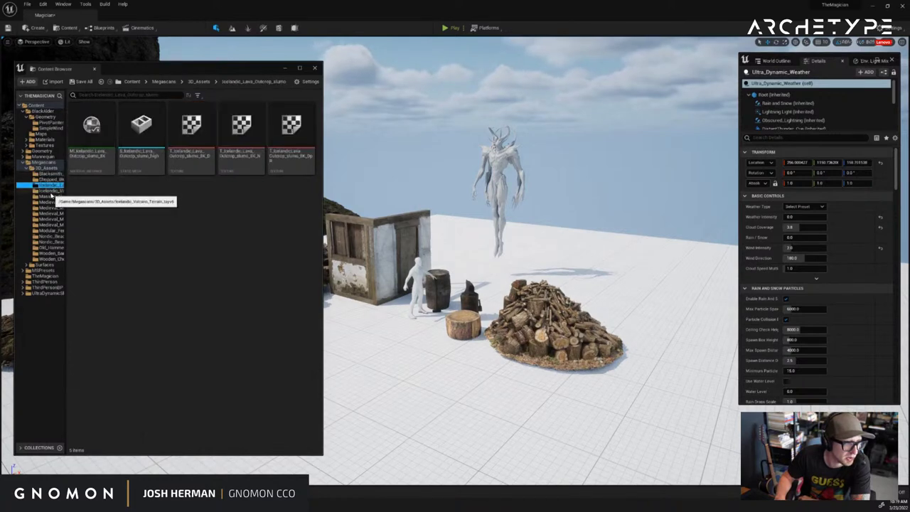
click(52, 196)
Place the S_Icelandic_Lava_Outcrop mesh from its Megascans folder near the outer edge of the white ground plane
mouse_move(427, 159)
right_down()
mouse_move(368, 141)
mouse_move(427, 160)
right_up()
click(53, 179)
click(54, 185)
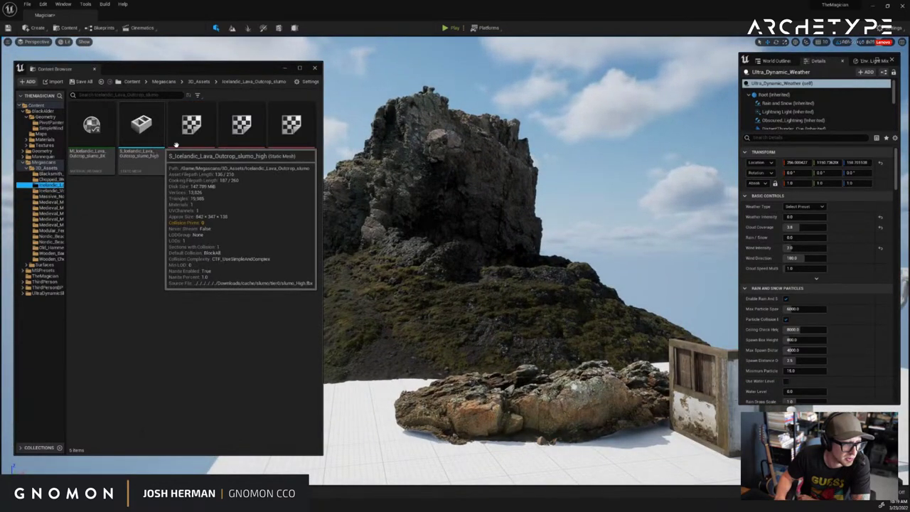
right_drag(416, 168, 453, 189)
drag(452, 189, 456, 191)
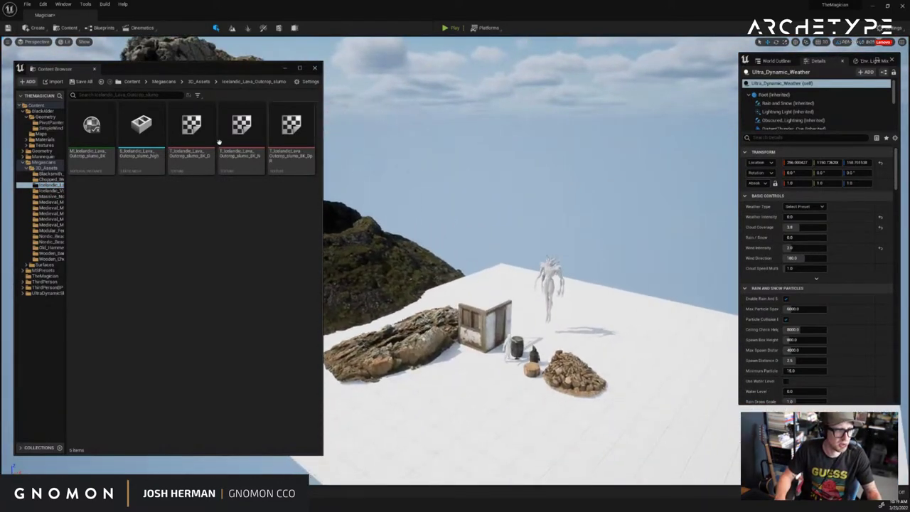
drag(140, 127, 551, 412)
right_drag(551, 413, 576, 412)
drag(447, 340, 694, 370)
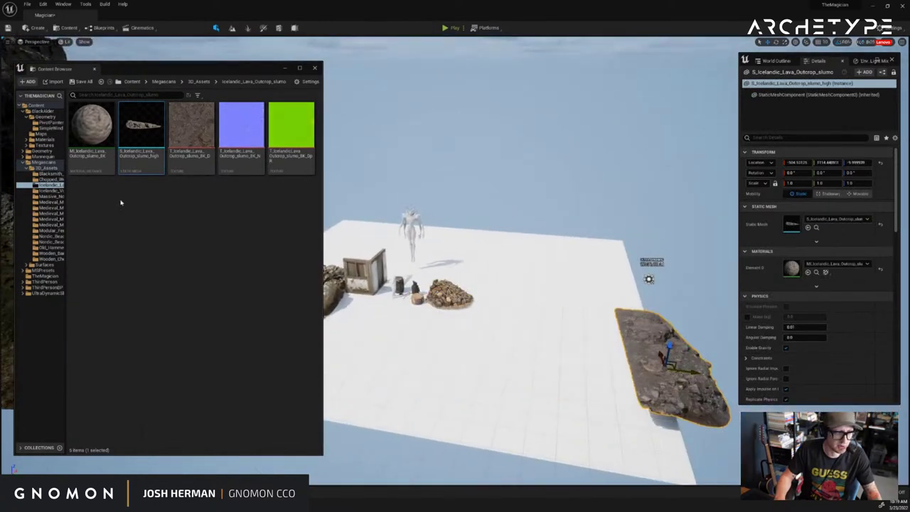
Place the brick Medieval_Modular_Corner_Wall mesh on the ground between the hut and the creature
click(48, 197)
mouse_move(453, 247)
right_down()
mouse_move(441, 247)
mouse_move(453, 247)
right_up()
drag(452, 247, 446, 253)
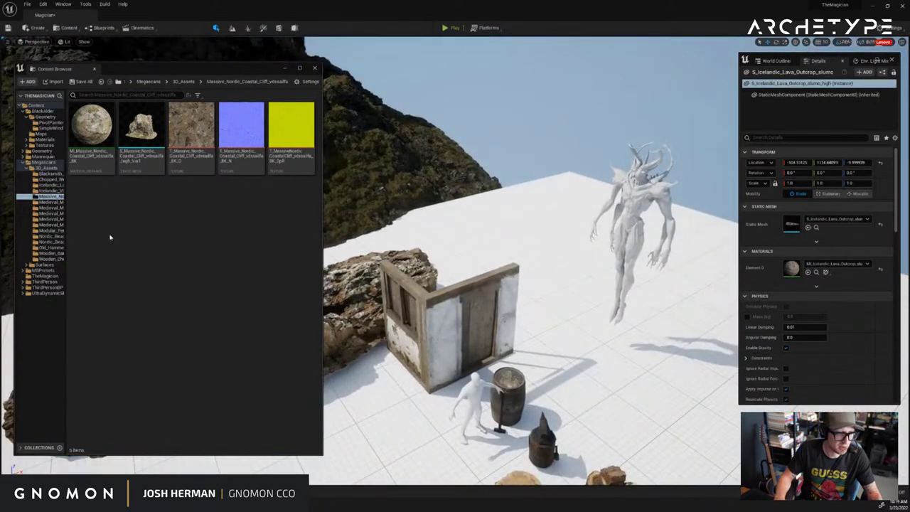
click(51, 202)
drag(141, 126, 540, 339)
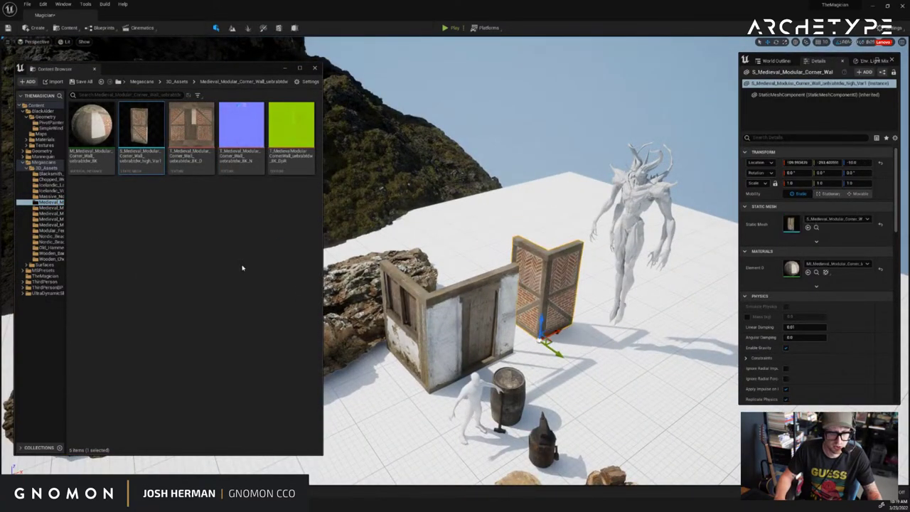
Place the white timber-framed Medieval_Modular_Corner_Wall mesh behind the hut and select the Magician piece beside the creature
click(47, 207)
drag(140, 126, 473, 268)
scroll(665, 226, down, 6)
mouse_move(665, 226)
right_down()
mouse_move(605, 232)
mouse_move(626, 219)
mouse_move(665, 226)
right_up()
click(604, 208)
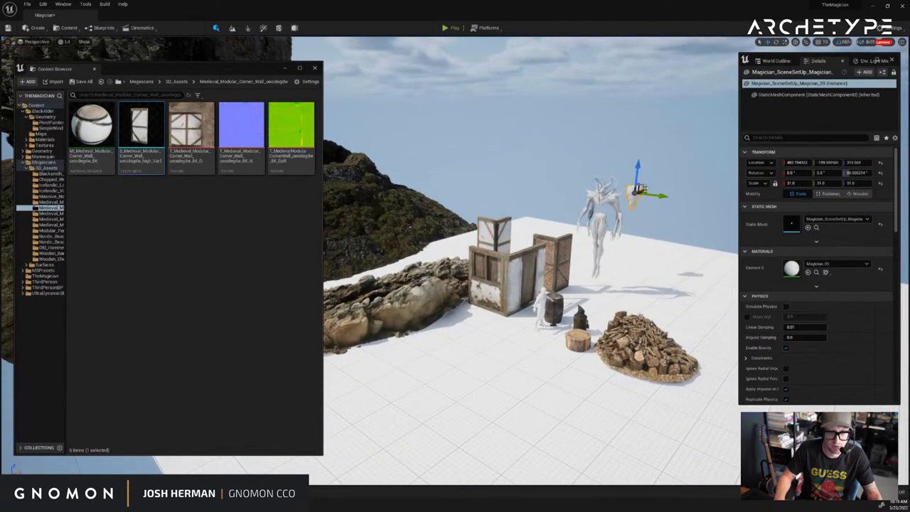
Select all pieces of the horned creature together and move it away from the medieval walls, toward the far side of the ground plane
right_drag(643, 188, 651, 194)
key(f)
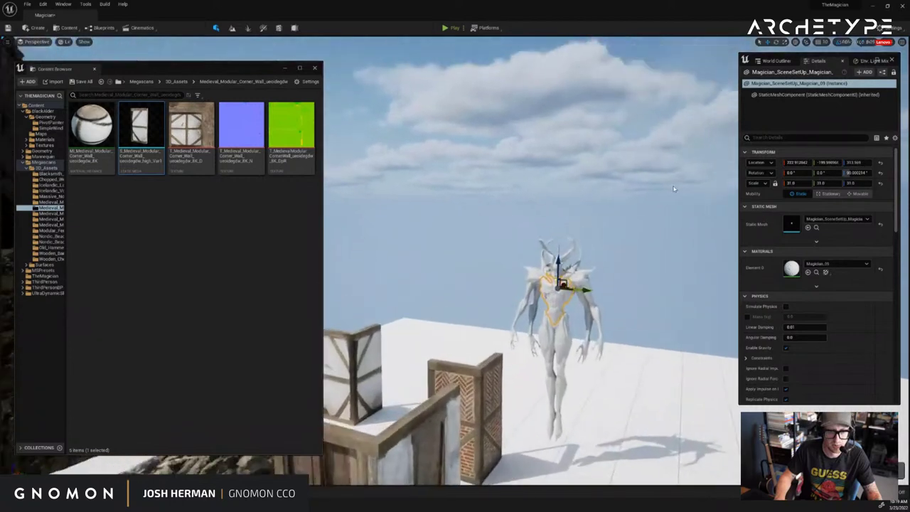
ctrl+shift+drag(581, 149, 581, 149)
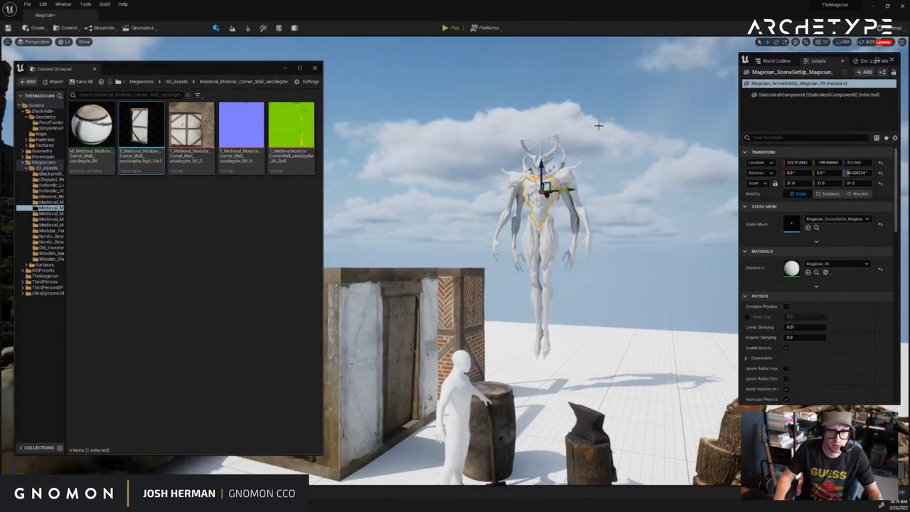
ctrl+alt+drag(495, 301, 496, 301)
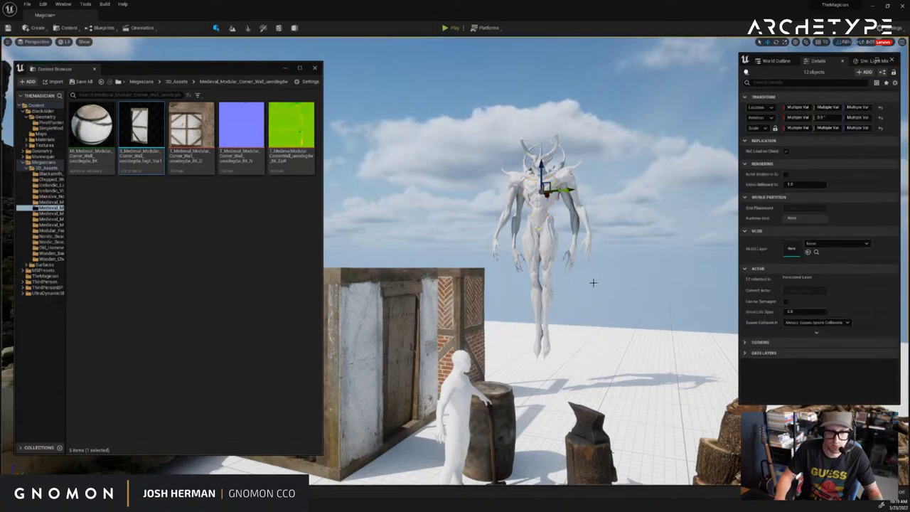
right_drag(646, 229, 520, 164)
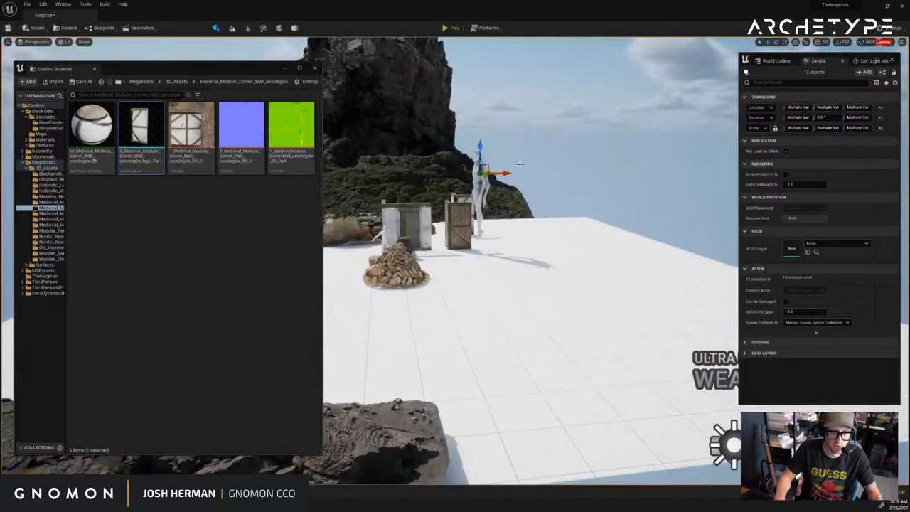
click(565, 169)
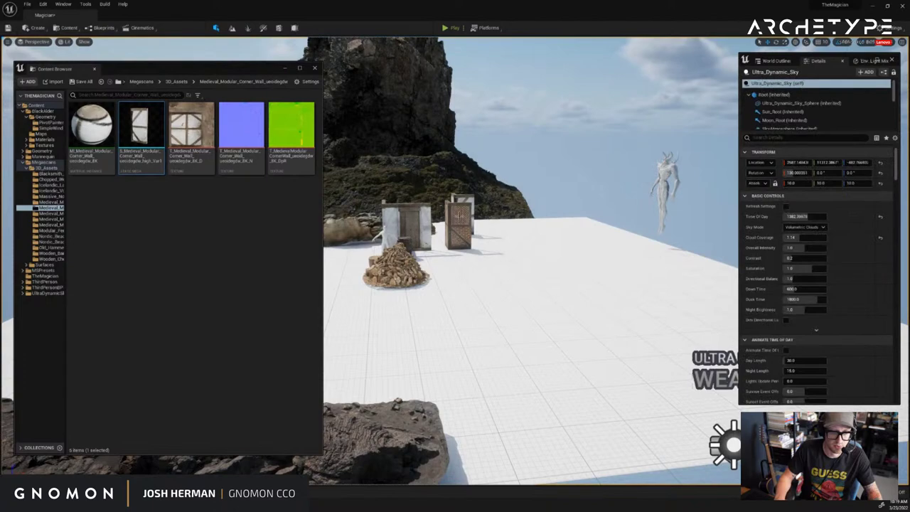
Line up the brick corner wall, the door wall and the wood-panelled wall in a row beside the white timber-framed corner wall
right_drag(459, 217, 491, 212)
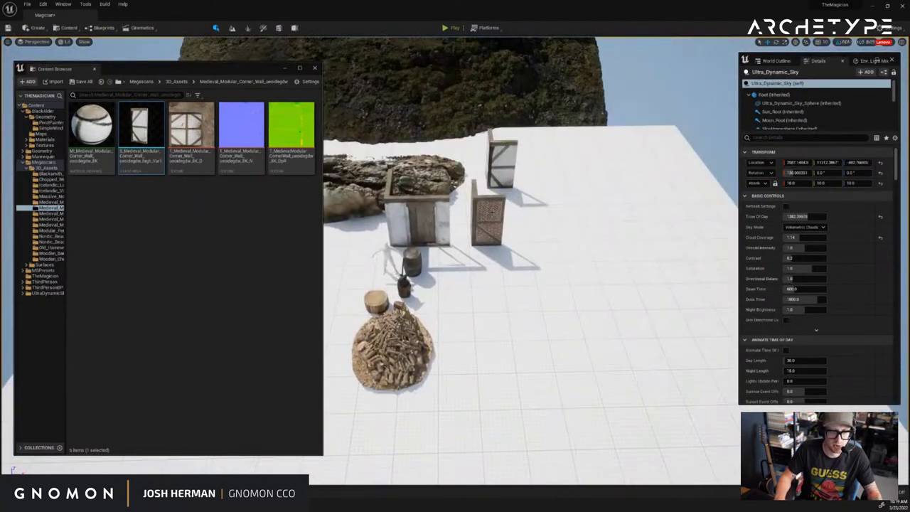
click(491, 212)
drag(478, 251, 533, 188)
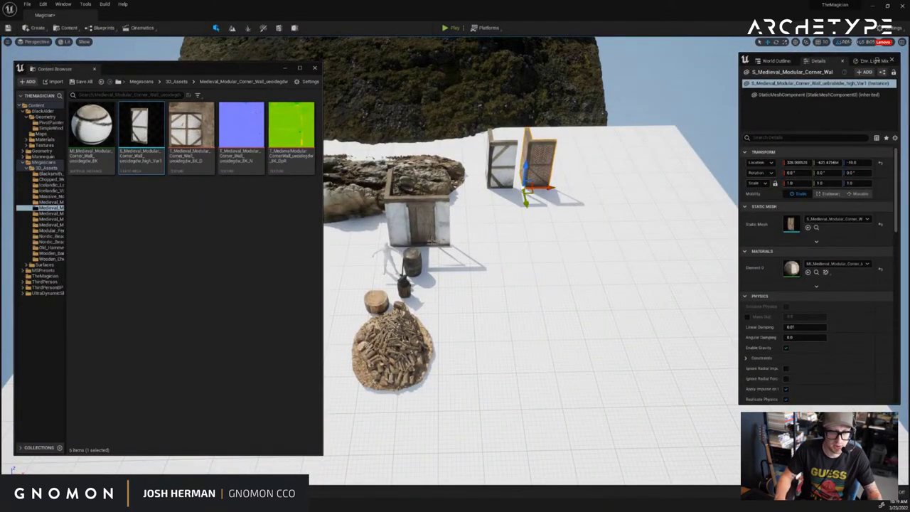
drag(398, 252, 564, 188)
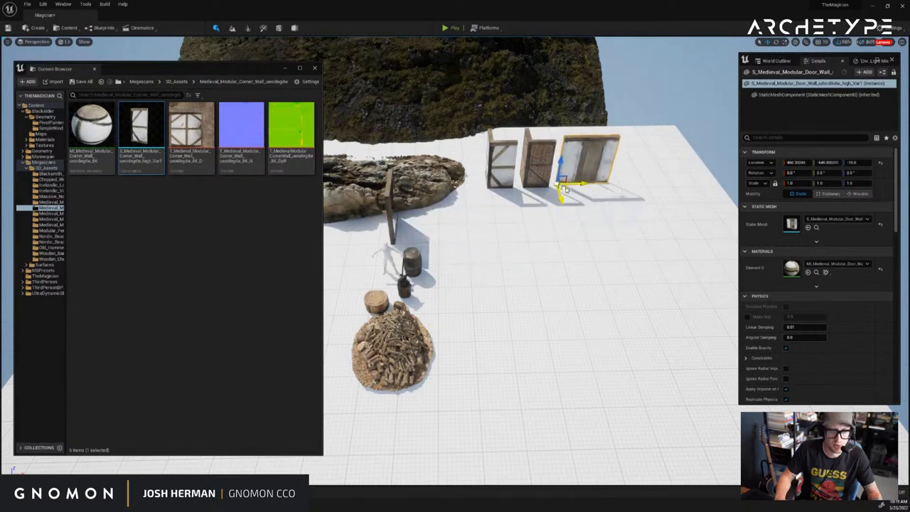
click(416, 228)
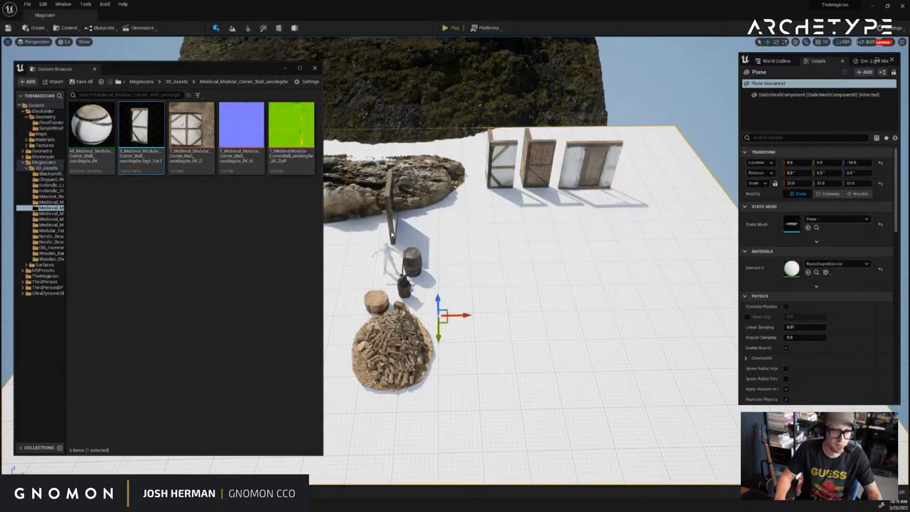
click(392, 234)
drag(499, 216, 674, 192)
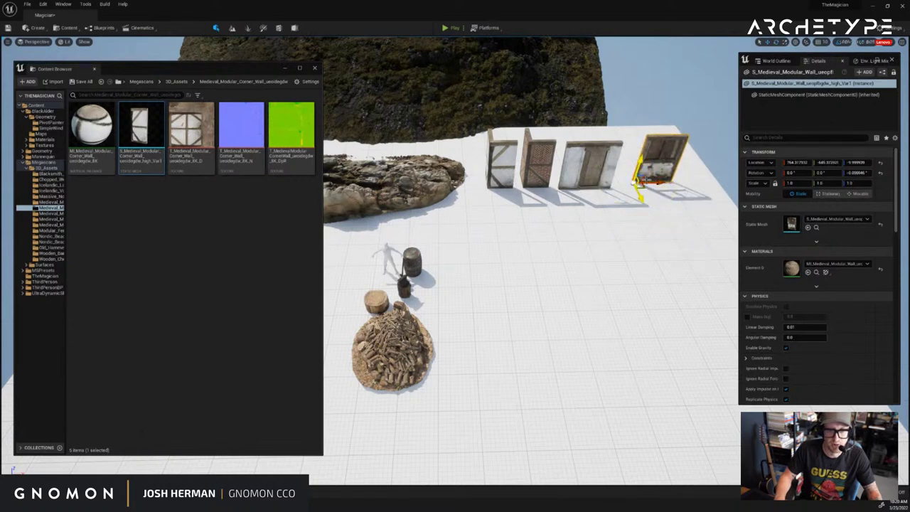
click(653, 104)
Try placing another wood-panelled Medieval_Modular_Wall mesh in front of the door wall and delete the duplicate
right_drag(653, 104, 653, 117)
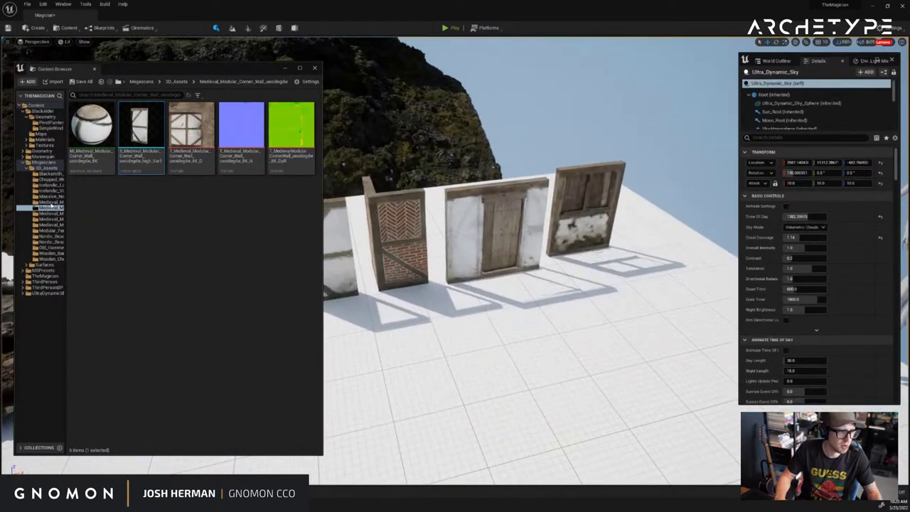
click(50, 213)
right_drag(456, 221, 434, 222)
click(47, 219)
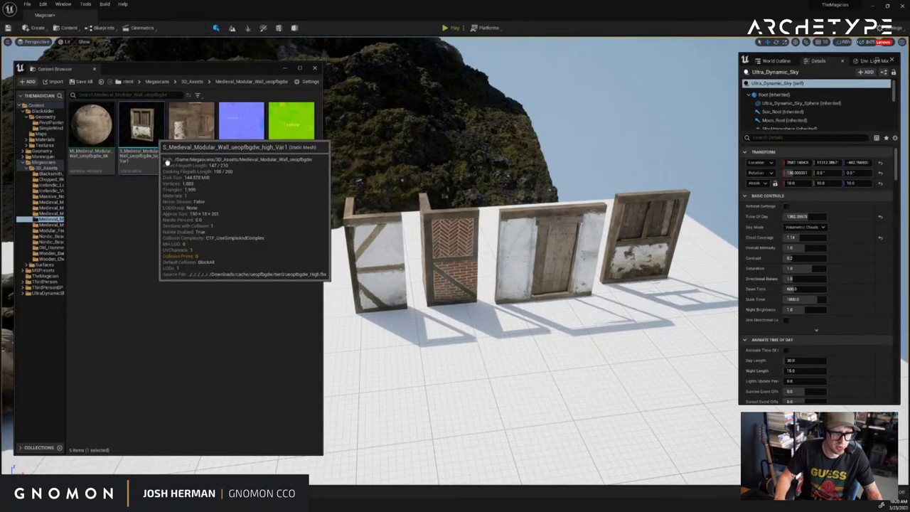
drag(141, 127, 492, 328)
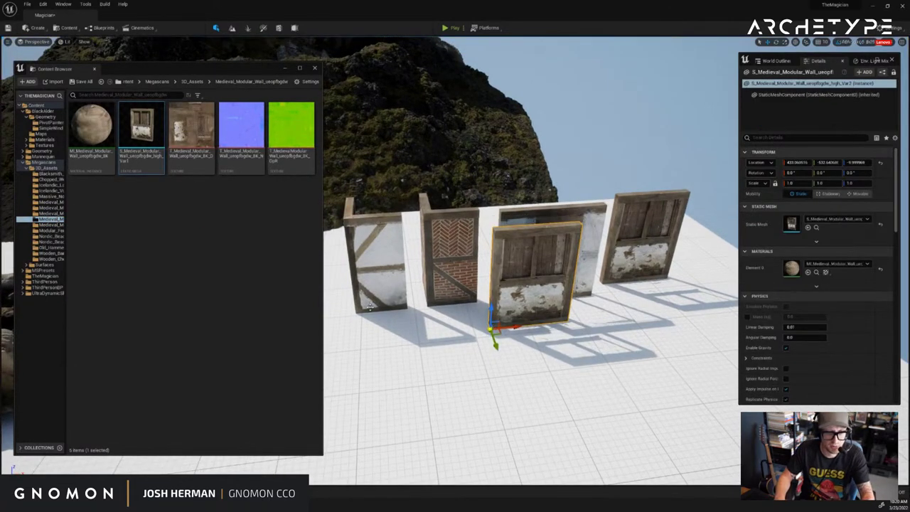
key(Delete)
Place the remaining dark-wood Medieval_Modular_Wall mesh behind the door wall and shift it farther back
right_drag(494, 346, 516, 353)
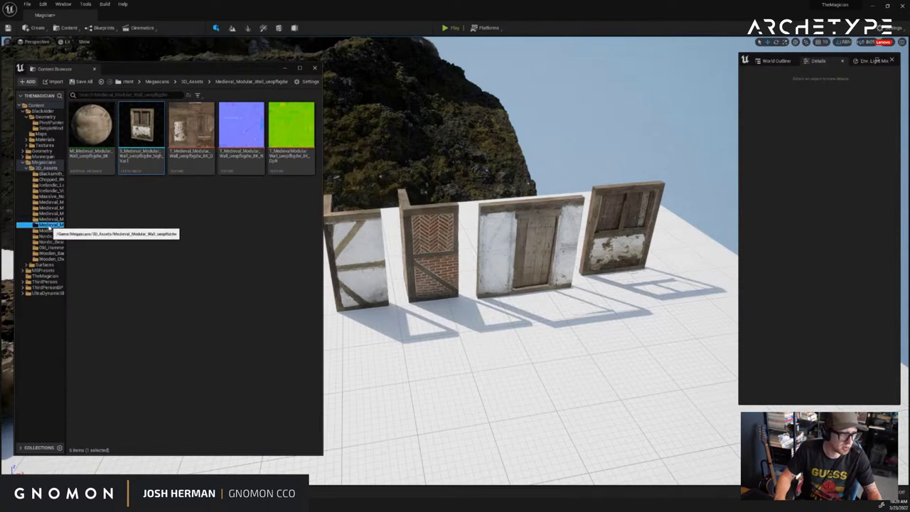
drag(142, 132, 469, 264)
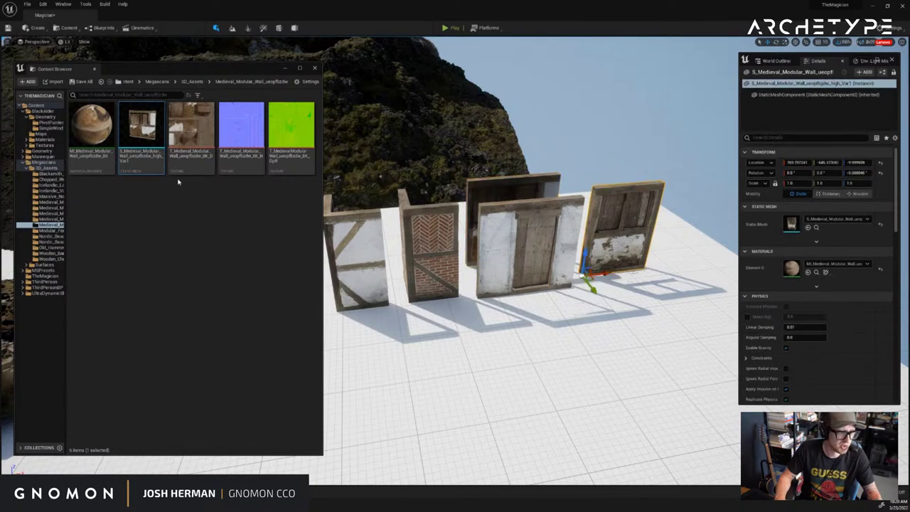
right_drag(508, 244, 488, 261)
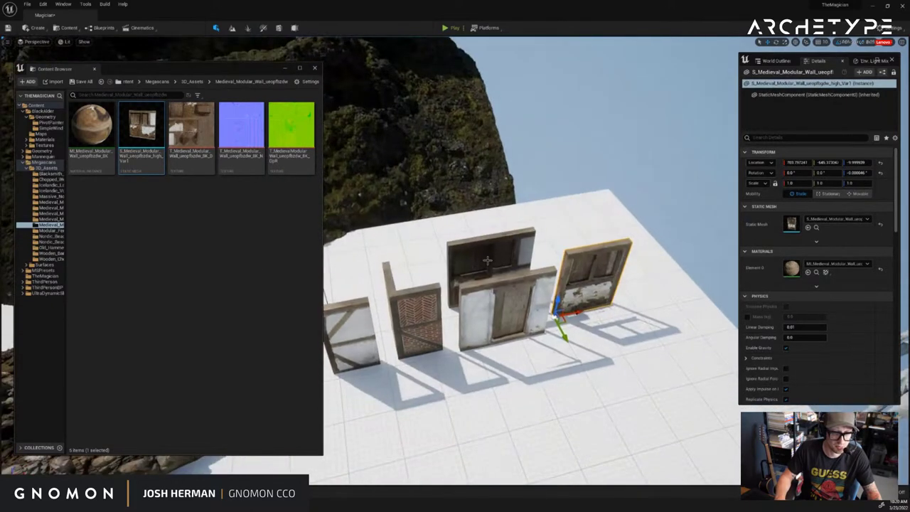
drag(449, 320, 440, 285)
click(396, 213)
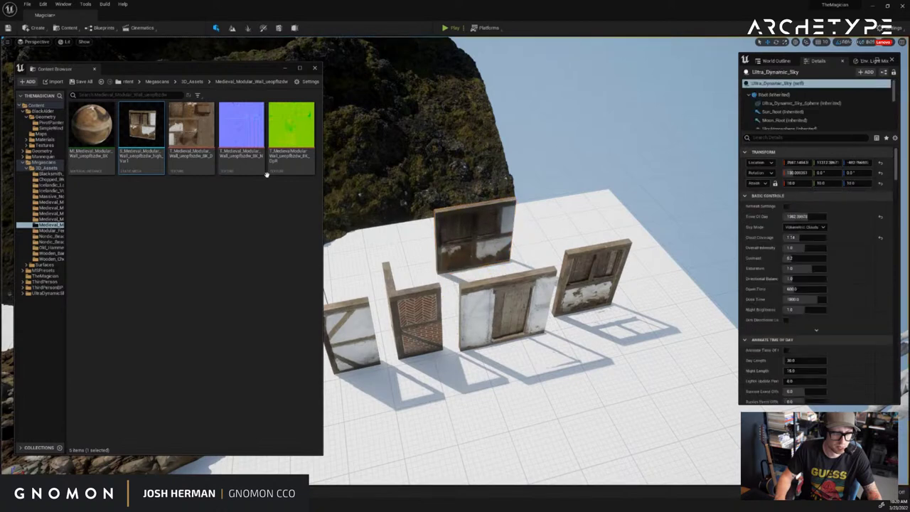
Place the S_Modular_Fence Var1 post in front of the door wall and raise it slightly
click(51, 230)
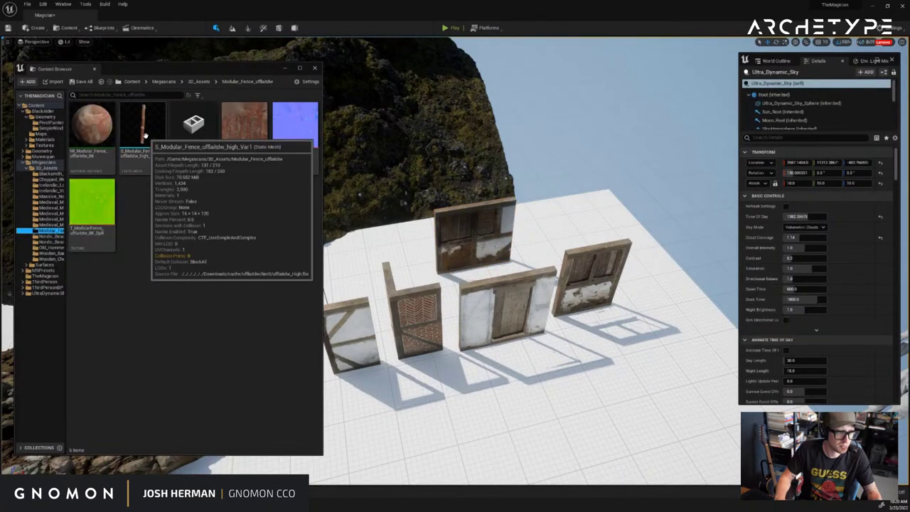
drag(144, 135, 261, 217)
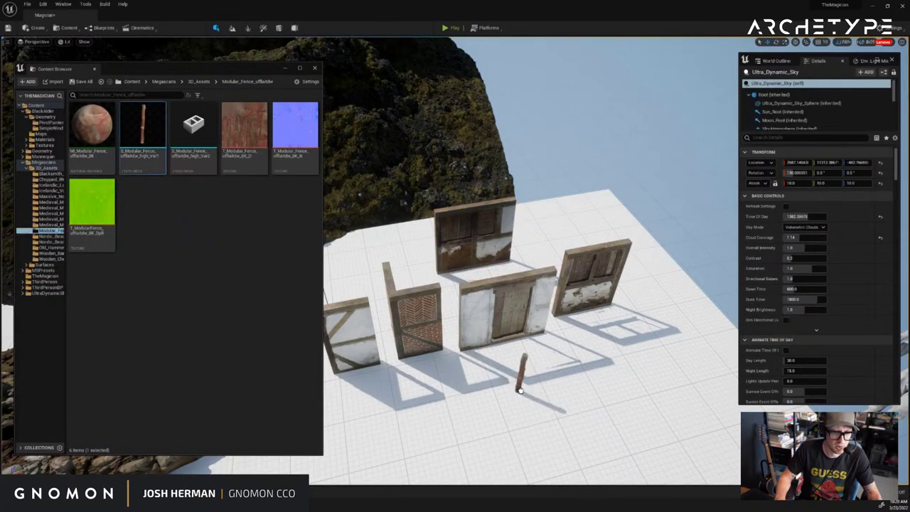
drag(520, 390, 525, 392)
key(w)
right_drag(525, 391, 579, 350)
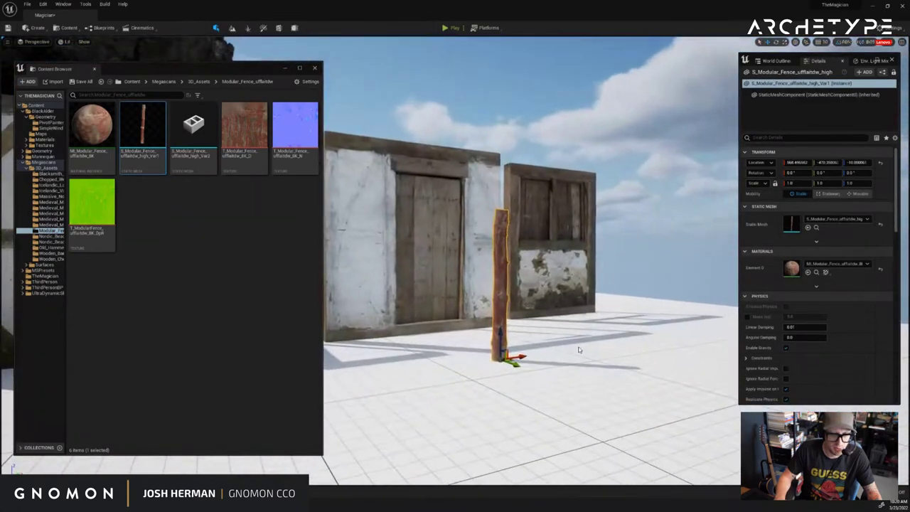
scroll(579, 350, up, 6)
scroll(581, 350, down, 5)
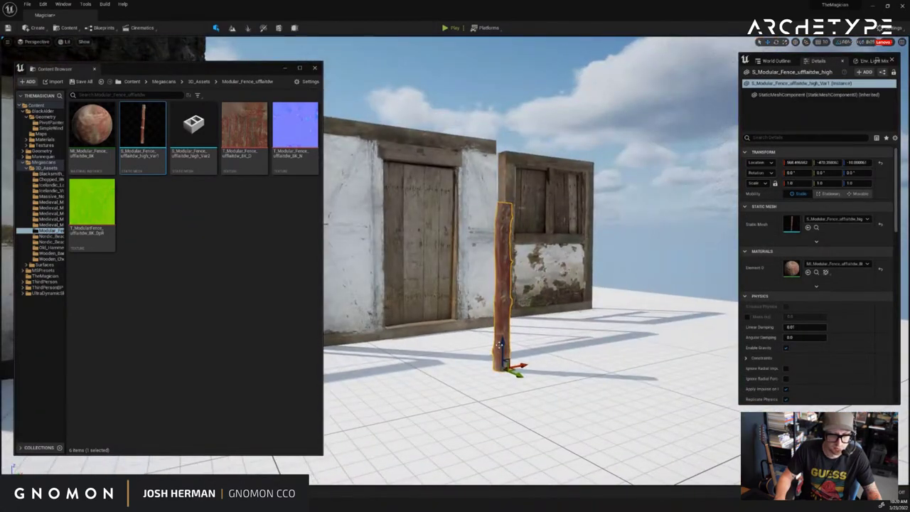
drag(500, 344, 498, 306)
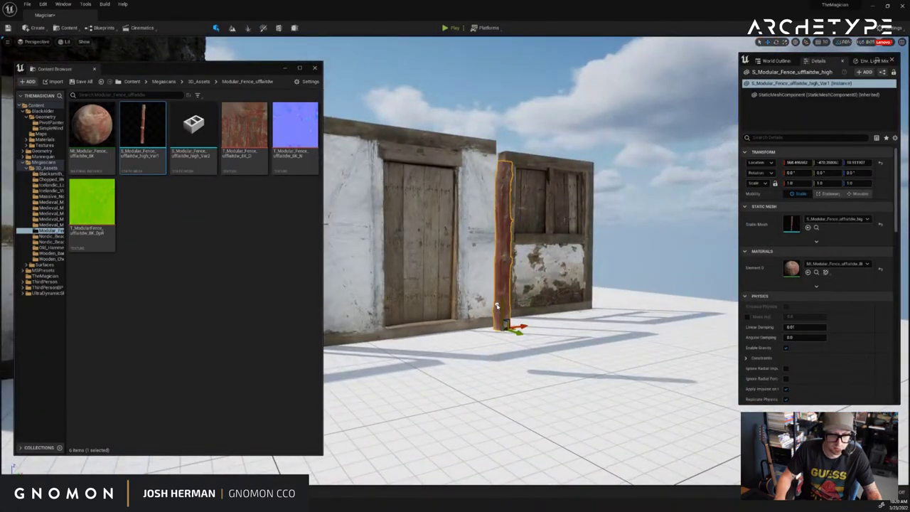
Place the S_Nordic_Beach_Rock_Formation mesh on the ground plane in front of the row of medieval walls
click(44, 238)
drag(143, 131, 636, 365)
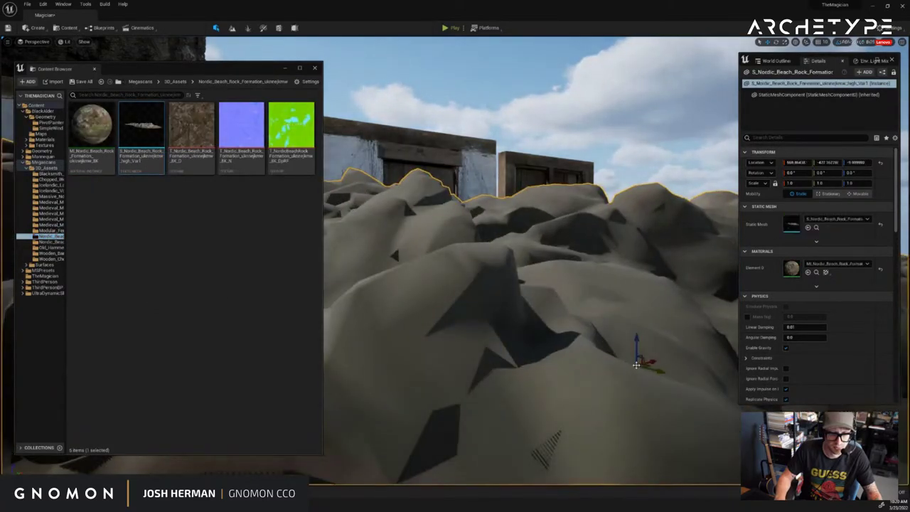
right_click(637, 365)
click(622, 145)
right_drag(621, 145, 562, 192)
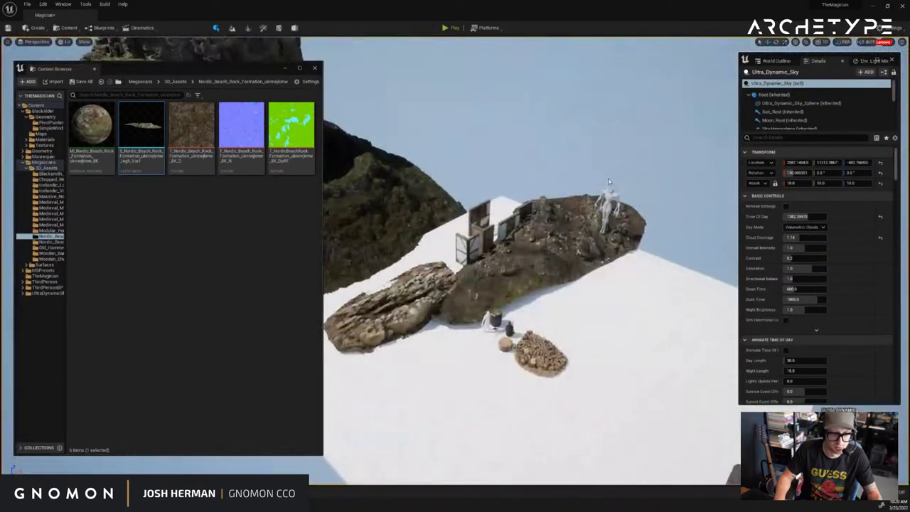
Rotate the Nordic beach rock formation and move it clear of the props to the opposite side of the ground plane
click(545, 244)
drag(554, 272, 382, 239)
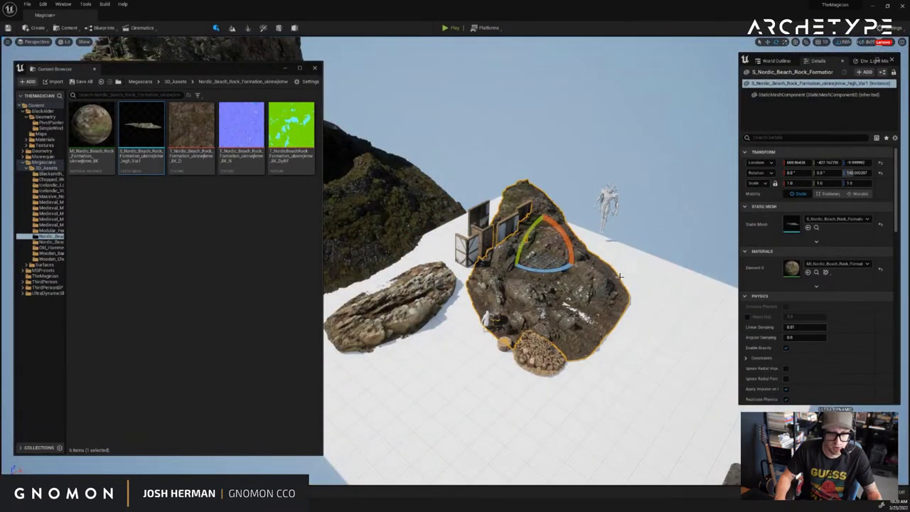
drag(530, 241, 703, 327)
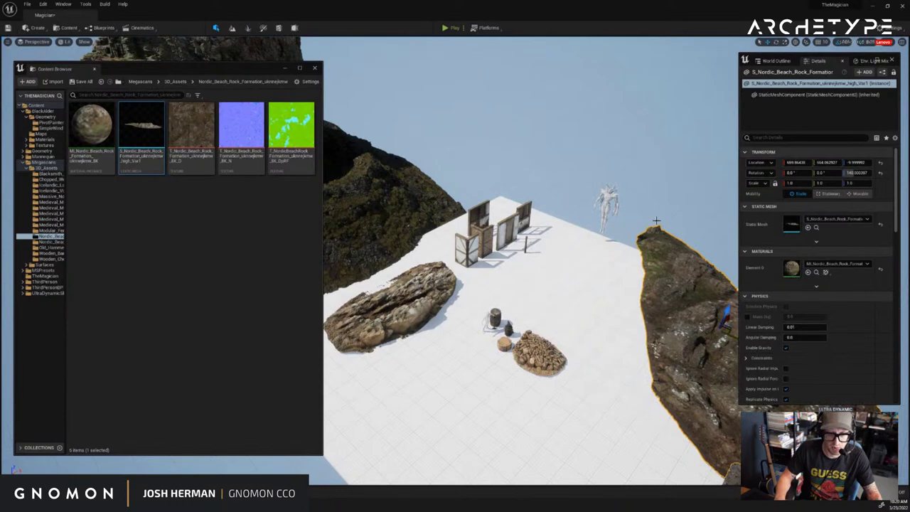
middle_drag(689, 295, 734, 375)
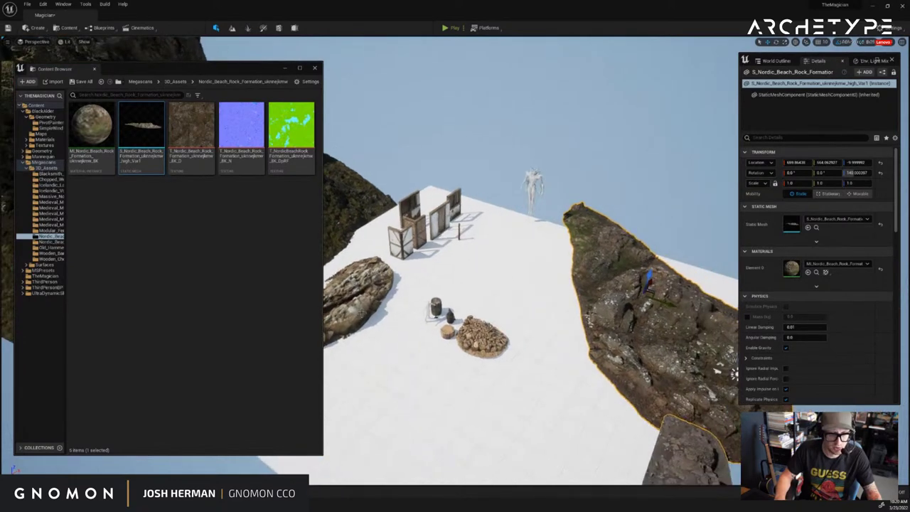
Try moving the Nordic beach rocky ground to the middle of the plane, rotated and scaled to 2.25, and undo the changes
drag(485, 124, 483, 333)
key(w)
key(r)
drag(455, 367, 431, 315)
drag(466, 368, 451, 327)
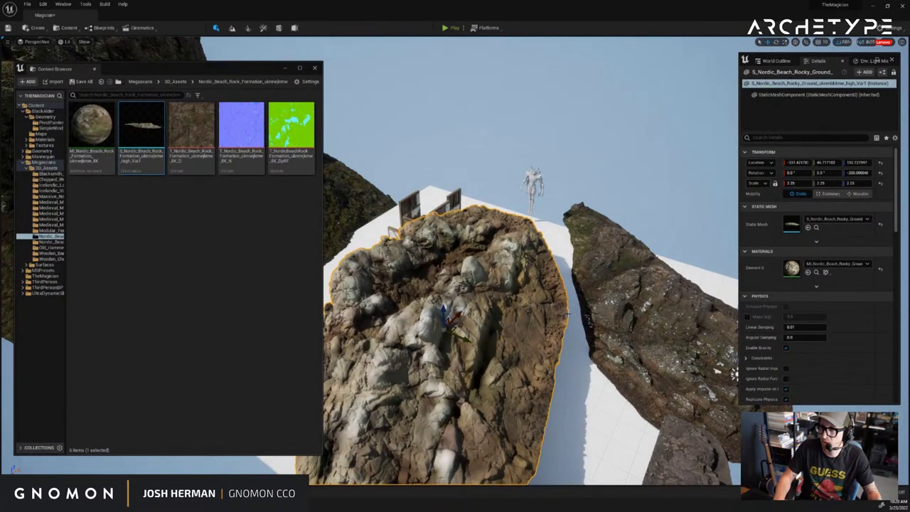
key(ctrl+z)
key(ctrl+z)
key(ctrl+z)
key(ctrl+z)
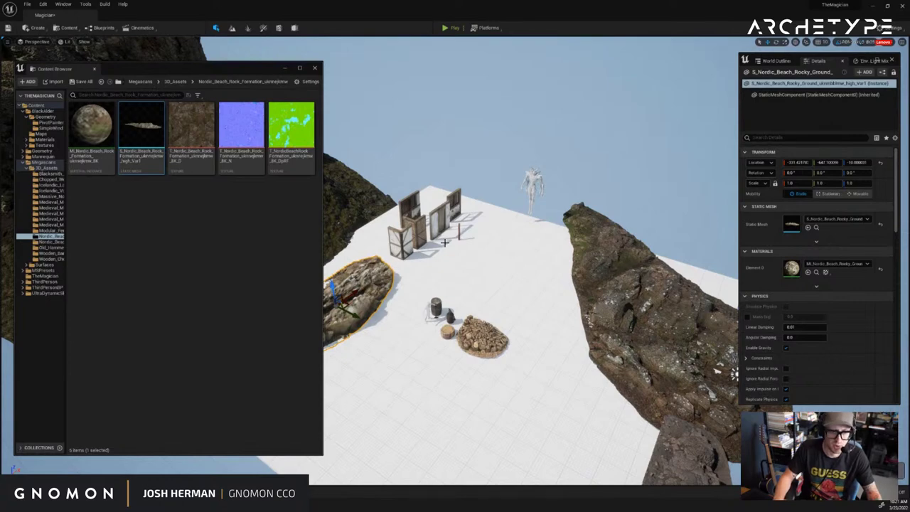
Move the Nordic beach rock formation farther out, away from the creature and the props
right_drag(432, 239, 437, 176)
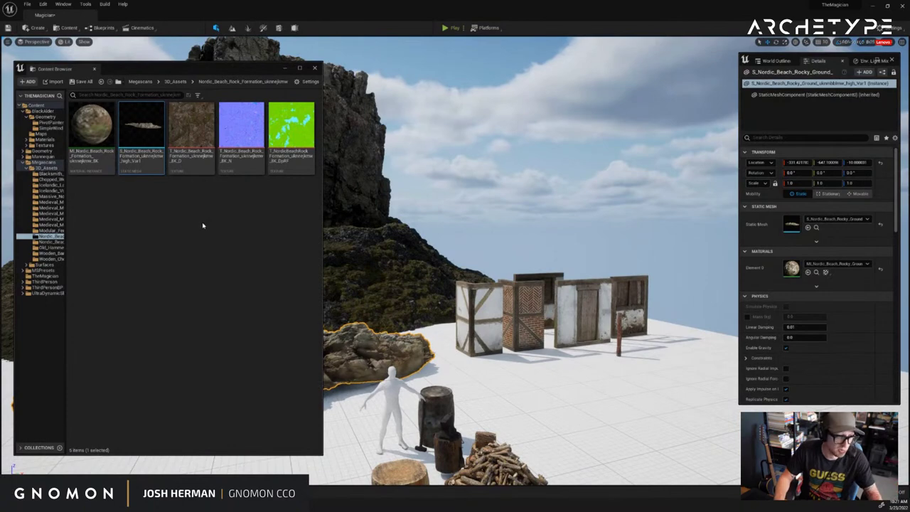
click(203, 225)
right_drag(455, 270, 469, 243)
click(470, 244)
drag(454, 218, 565, 242)
key(e)
right_drag(541, 212, 484, 146)
Try placing a second S_Nordic_Beach_Rocky_Ground mesh beside the wood pile and delete the duplicate
click(48, 242)
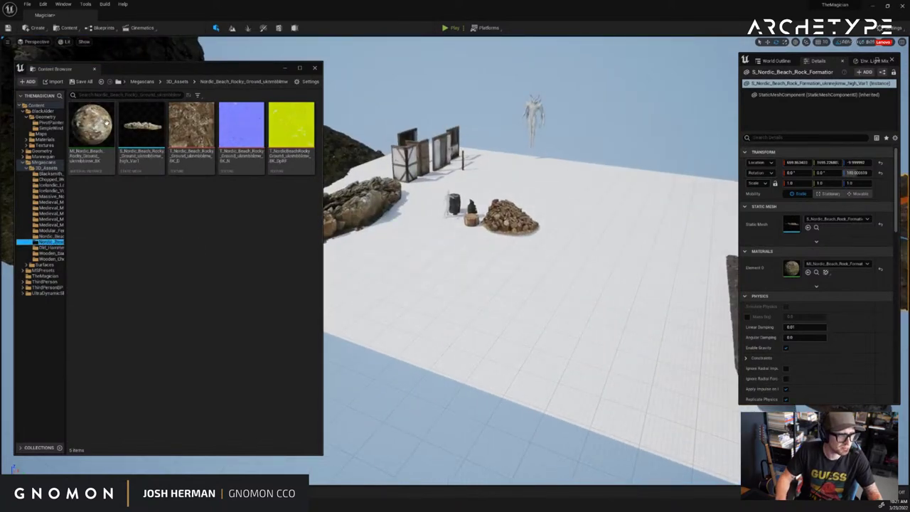
drag(141, 128, 498, 281)
mouse_move(521, 296)
right_down()
mouse_move(495, 292)
mouse_move(527, 303)
right_up()
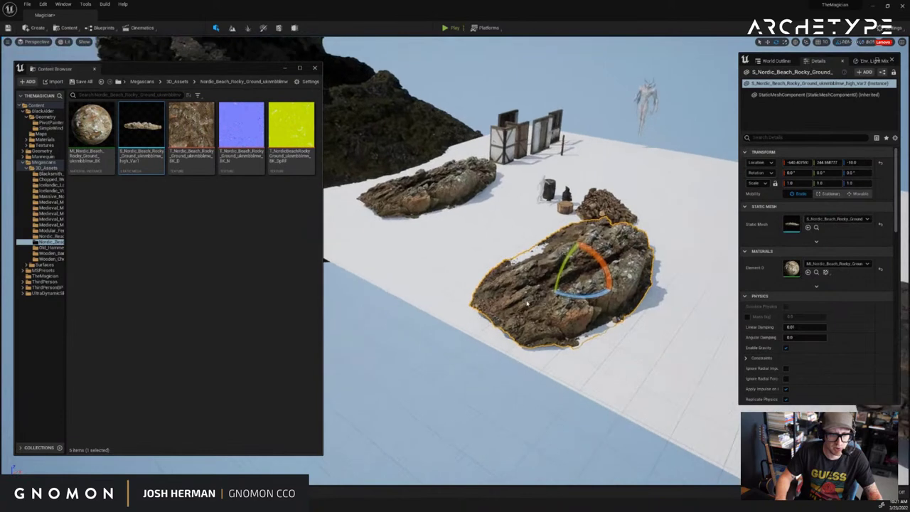
key(Delete)
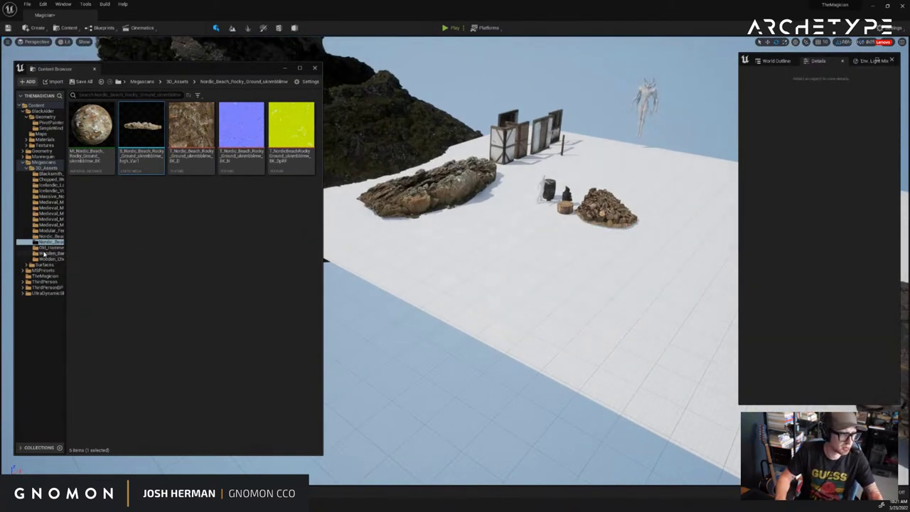
Browse the old hammer, wooden barrel and Wooden_Chopping_Block folders and expand the Megascans Surfaces folder
click(47, 248)
click(51, 254)
click(53, 260)
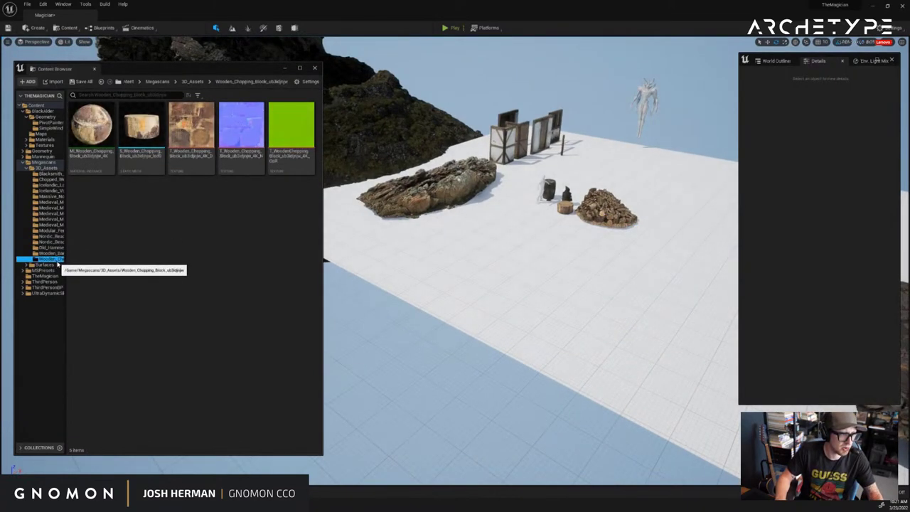
right_drag(363, 314, 350, 315)
click(26, 264)
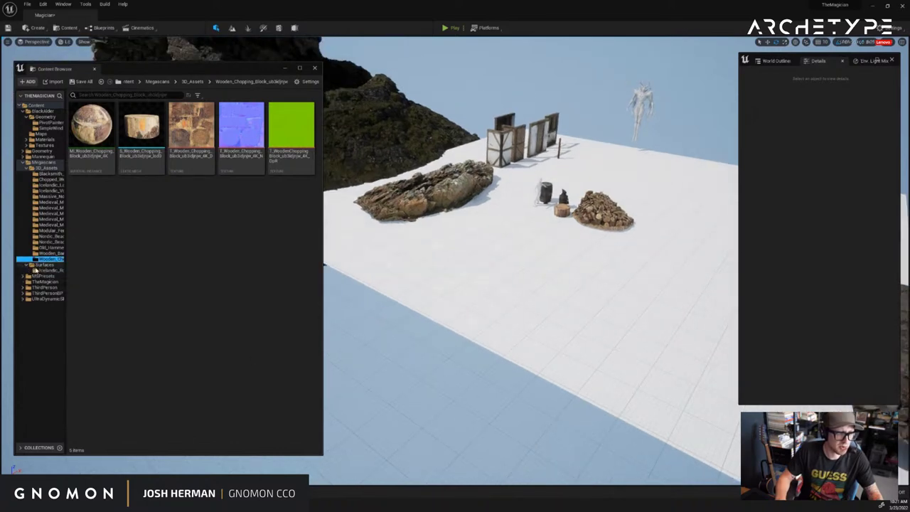
Try applying the Icelandic rock cliff material from the Megascans Surfaces folder to the white ground plane
click(47, 271)
drag(96, 135, 501, 324)
right_drag(502, 323, 541, 334)
scroll(540, 313, up, 10)
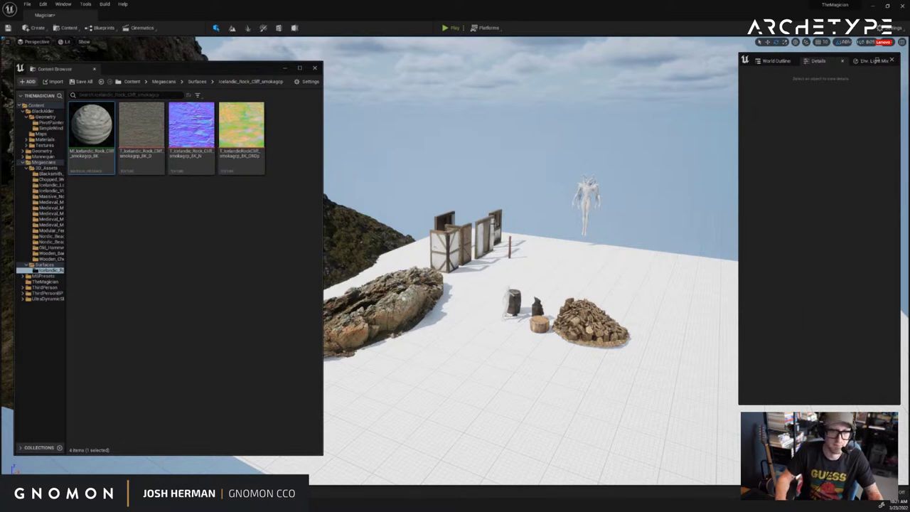
right_drag(496, 220, 496, 285)
mouse_move(536, 210)
right_down()
mouse_move(498, 210)
mouse_move(535, 210)
right_up()
key(d)
scroll(535, 208, up, 4)
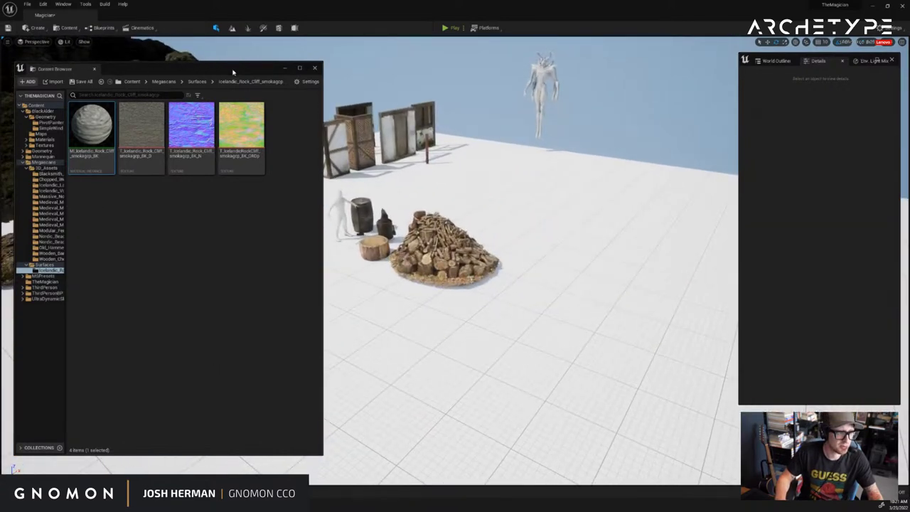
Move and narrow the Content Browser window, and open Quixel Bridge over the viewport
drag(233, 72, 227, 59)
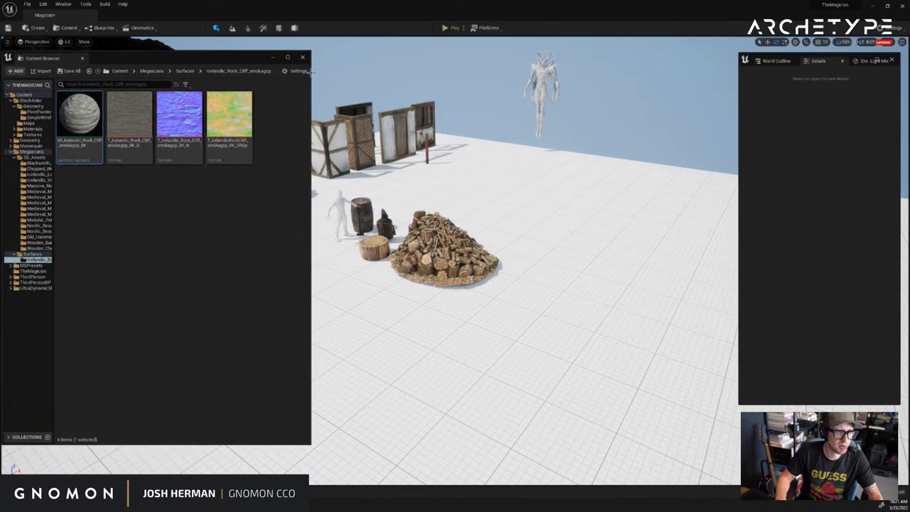
drag(311, 71, 225, 79)
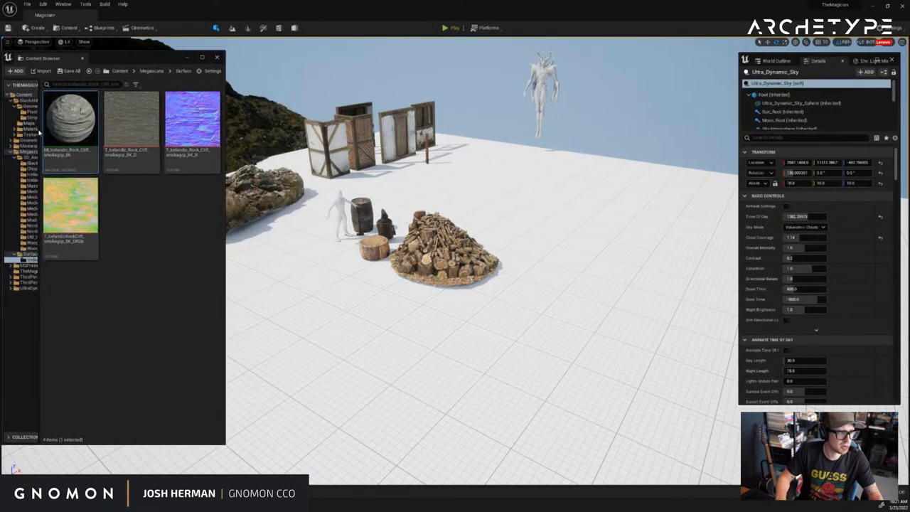
click(65, 27)
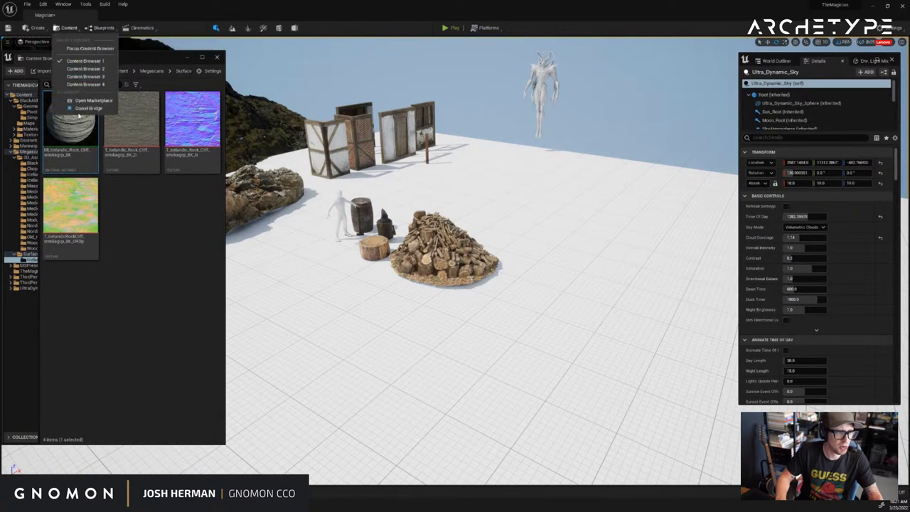
click(87, 108)
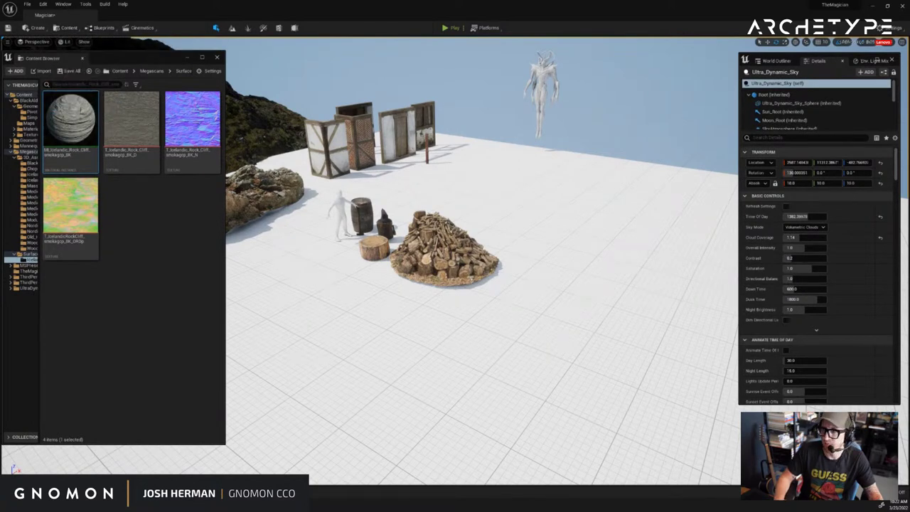
drag(687, 129, 299, 87)
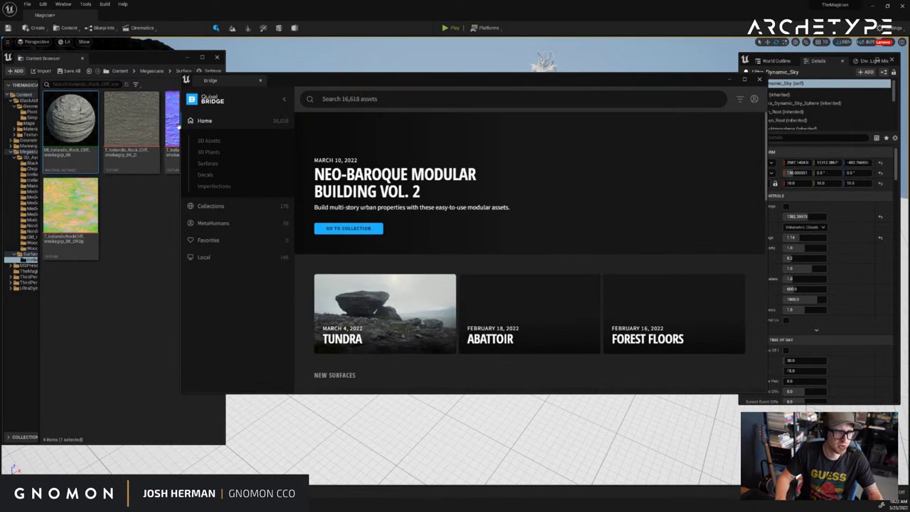
click(179, 126)
click(292, 81)
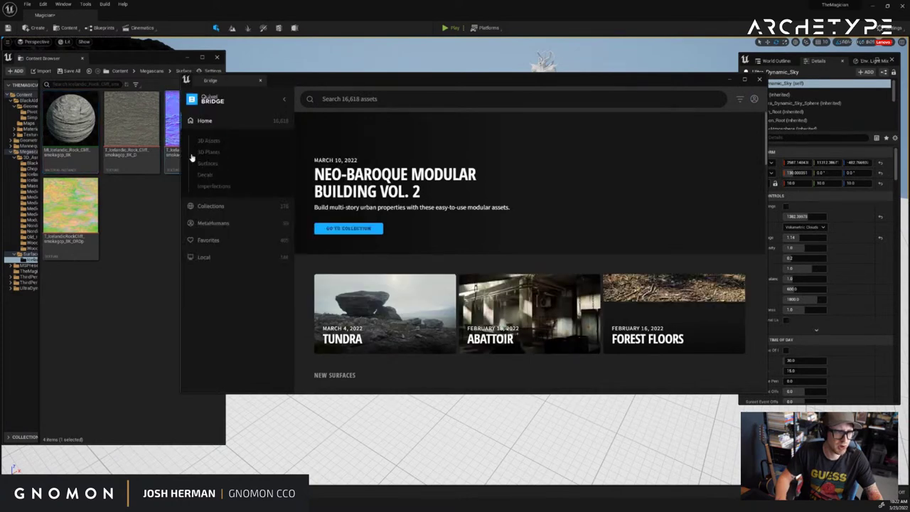
Browse the locally downloaded Megascans assets in Bridge, covering the stone walls, medieval modular pieces and wooden props
click(204, 258)
drag(459, 80, 423, 51)
scroll(489, 226, down, 10)
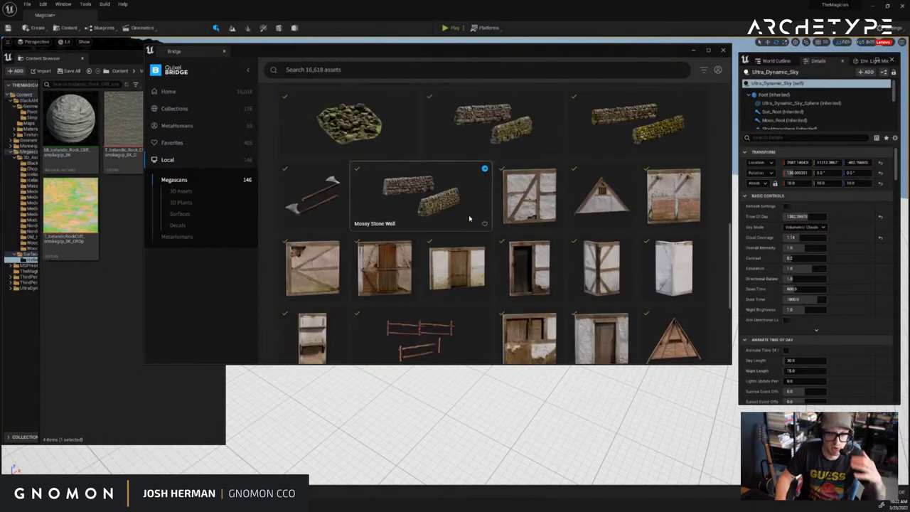
scroll(470, 220, down, 5)
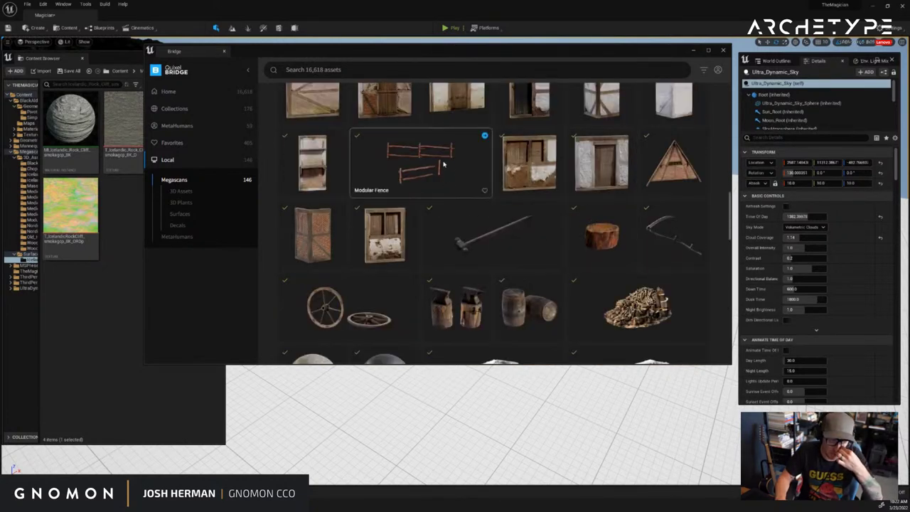
drag(408, 51, 425, 120)
scroll(427, 270, up, 5)
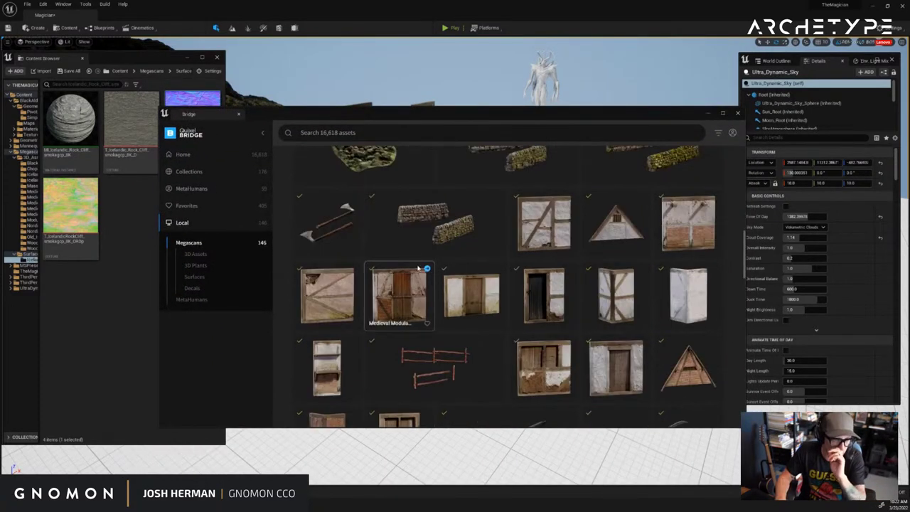
scroll(432, 245, up, 1)
Examine the details of the Mossy Stone Wall assets among the local Megascans
click(461, 260)
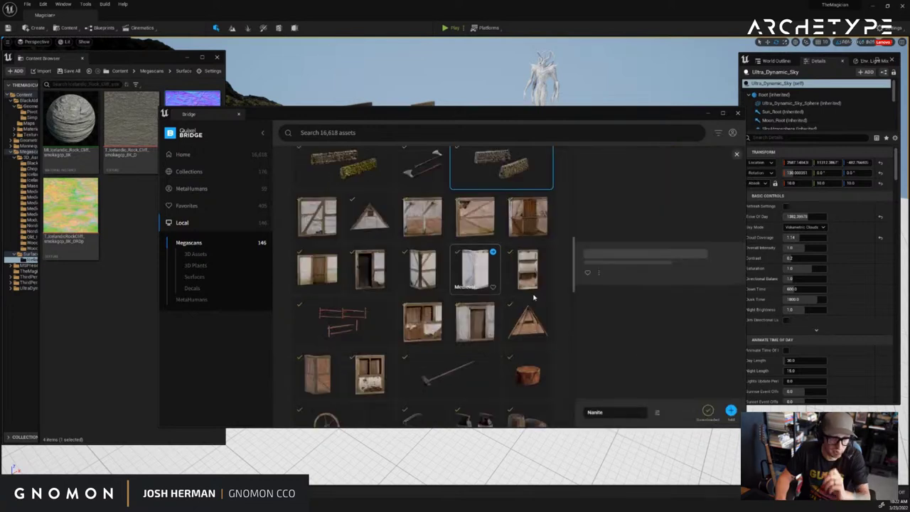
scroll(494, 327, up, 1)
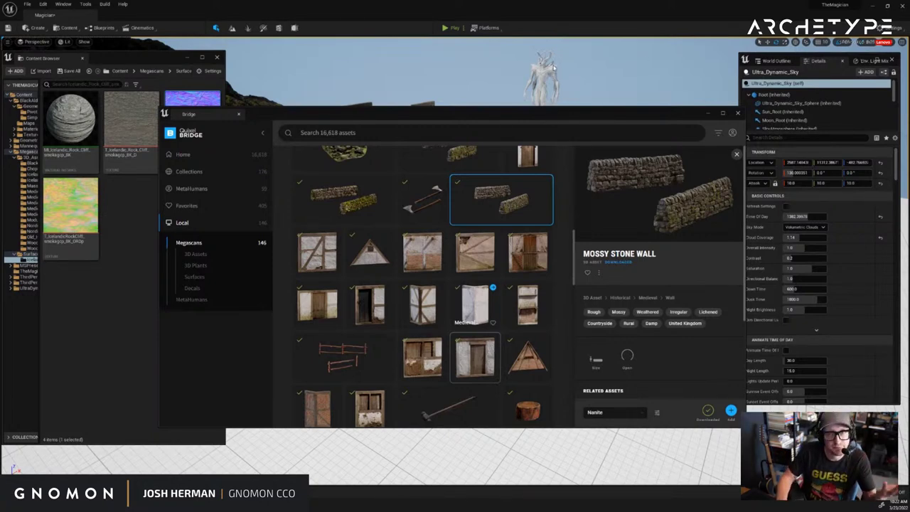
scroll(569, 49, up, 3)
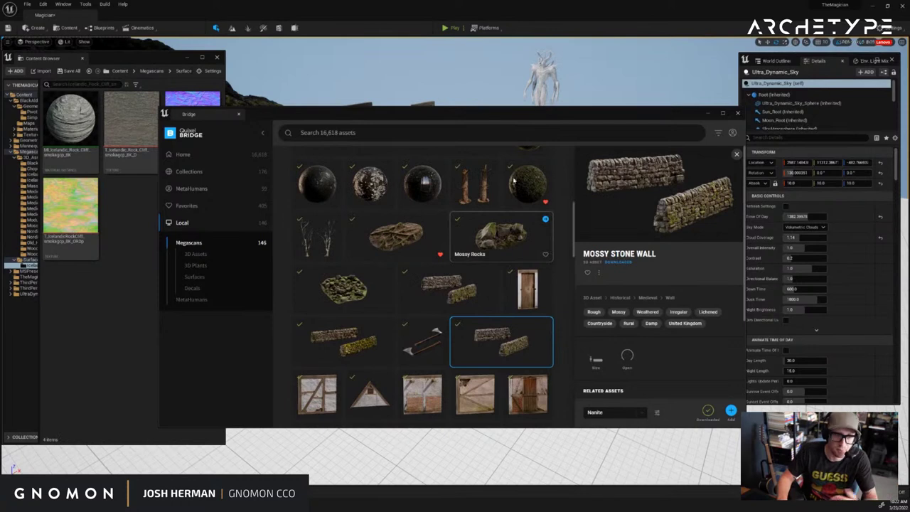
click(356, 345)
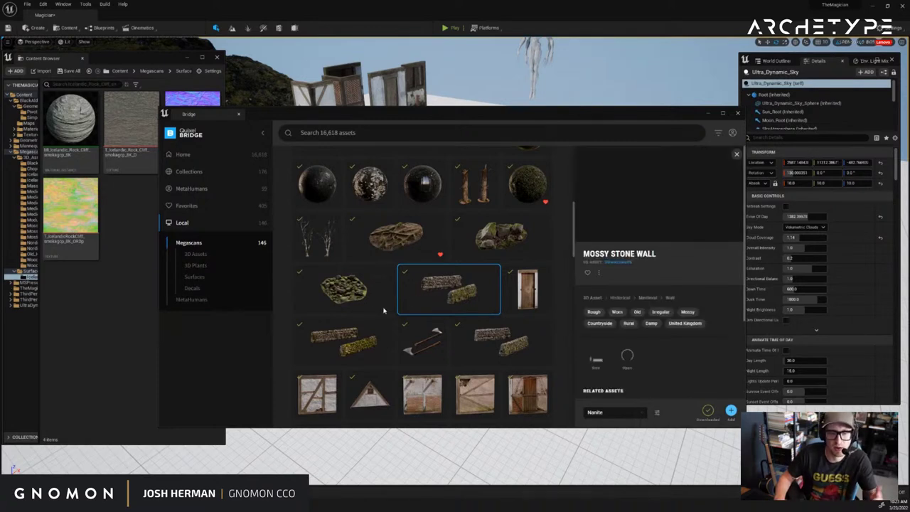
Compare the two neighbouring Mossy Rocks assets and check which quality options they offer
click(345, 290)
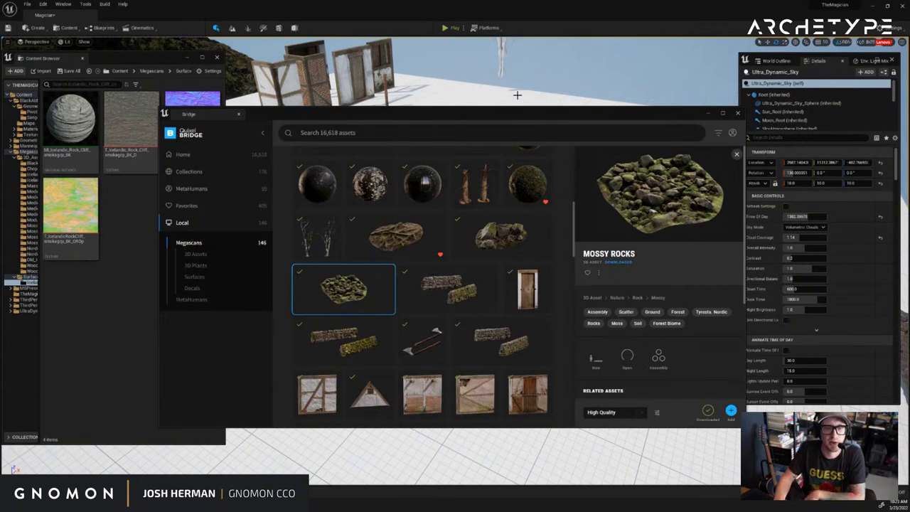
drag(552, 124, 473, 146)
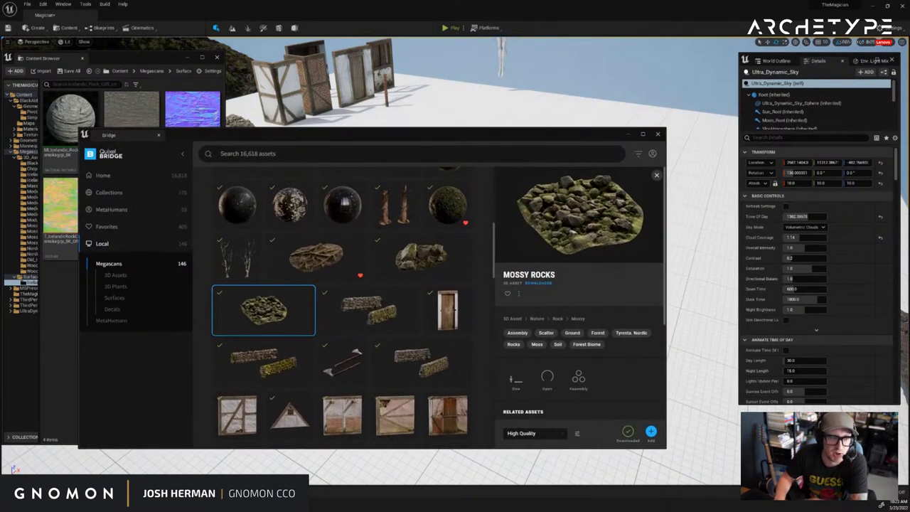
click(429, 268)
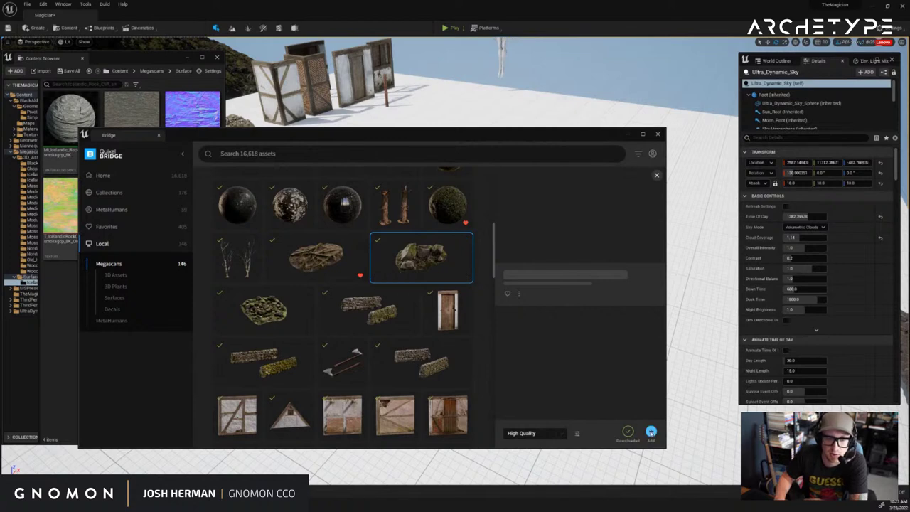
click(564, 433)
click(563, 434)
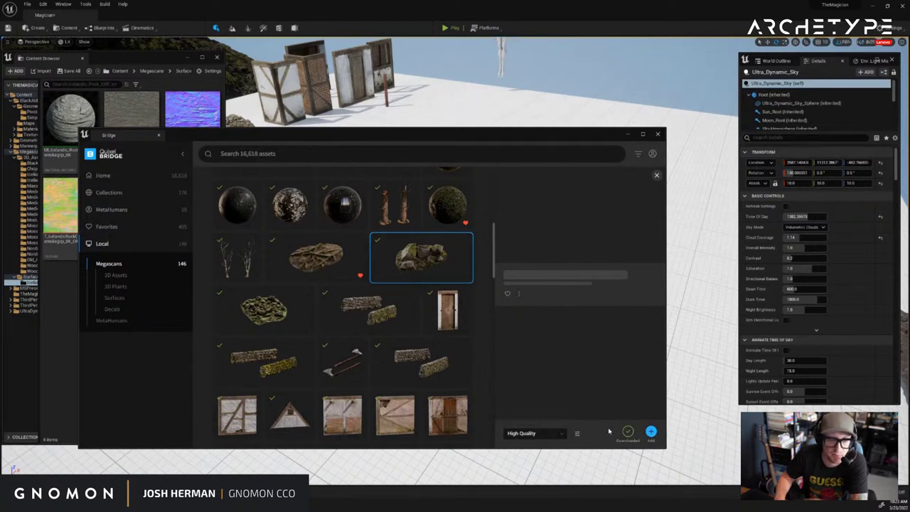
Check the available quality options of the Forest Roots, Dead Tree and pine tree assets
click(362, 280)
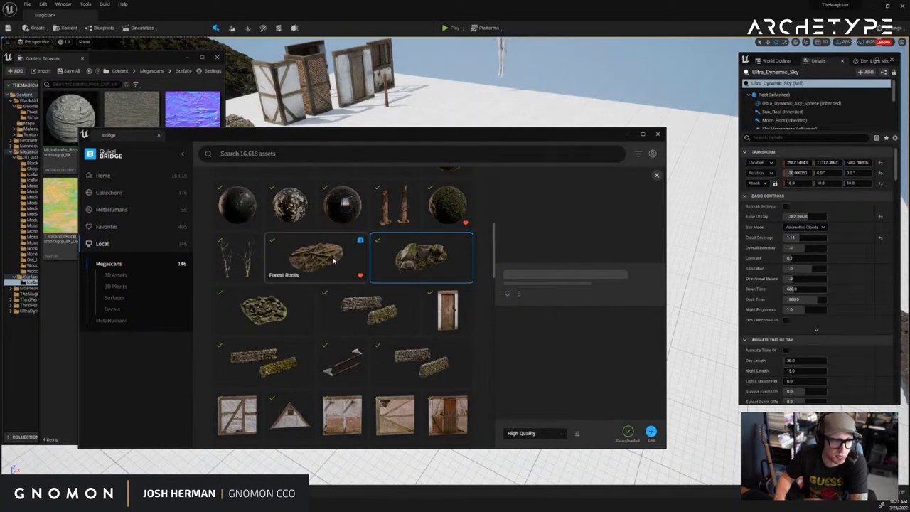
click(564, 434)
click(562, 434)
click(242, 263)
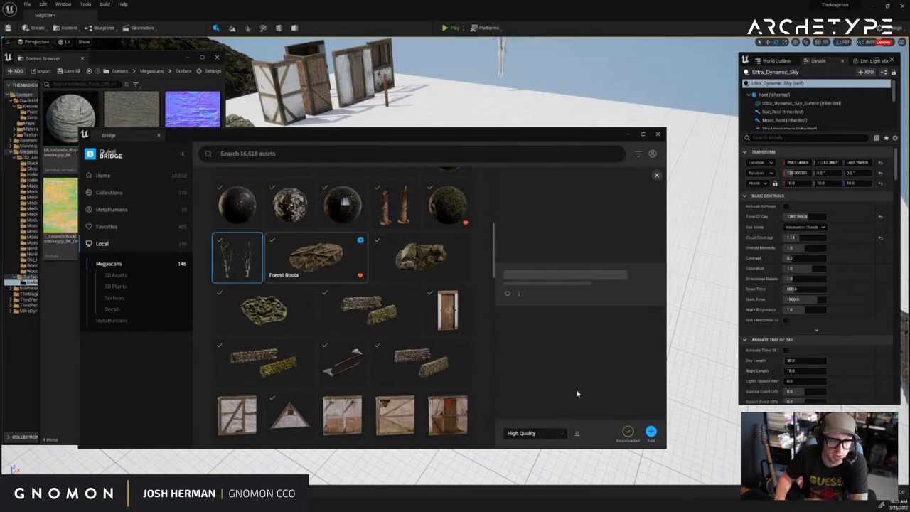
click(563, 432)
scroll(423, 290, up, 1)
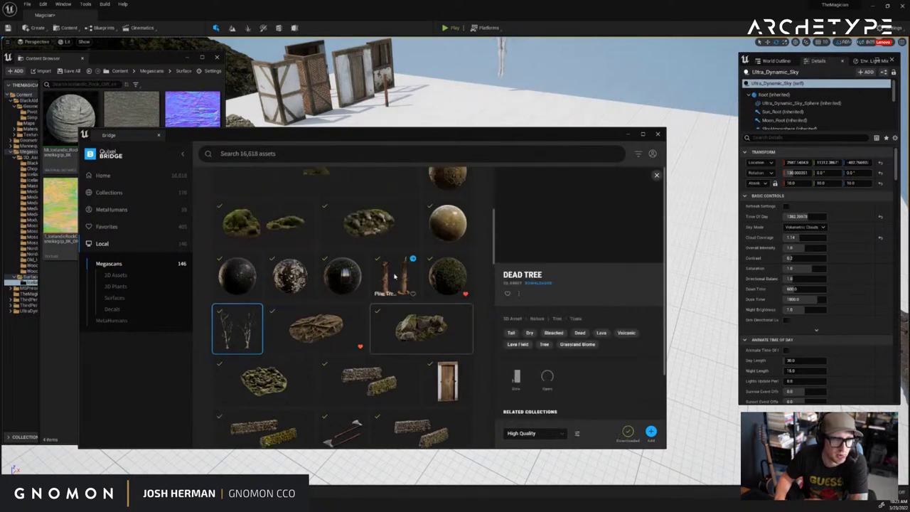
click(395, 276)
click(562, 434)
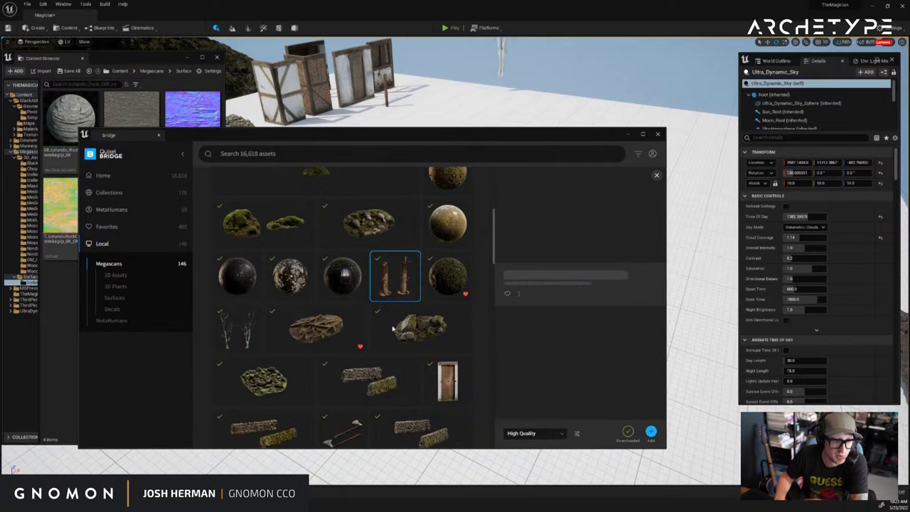
Inspect the mossy surface, the rounded Mossy Rocks and the Dead Tree Stump, including the stump's quality options
click(448, 276)
scroll(452, 317, up, 2)
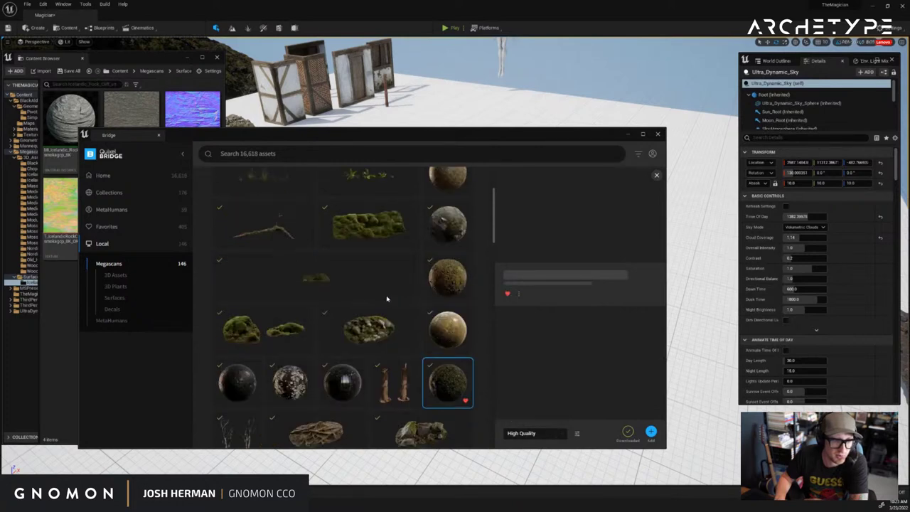
click(368, 326)
scroll(371, 311, up, 2)
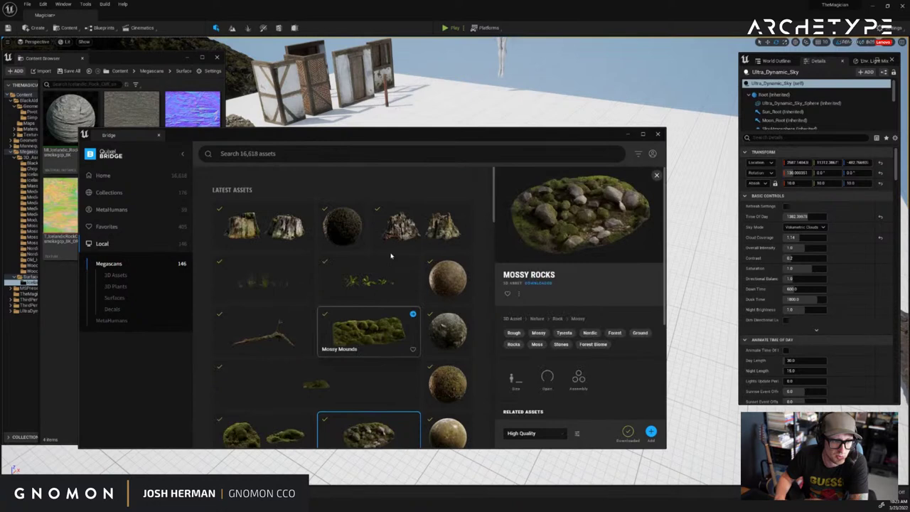
click(421, 227)
click(562, 434)
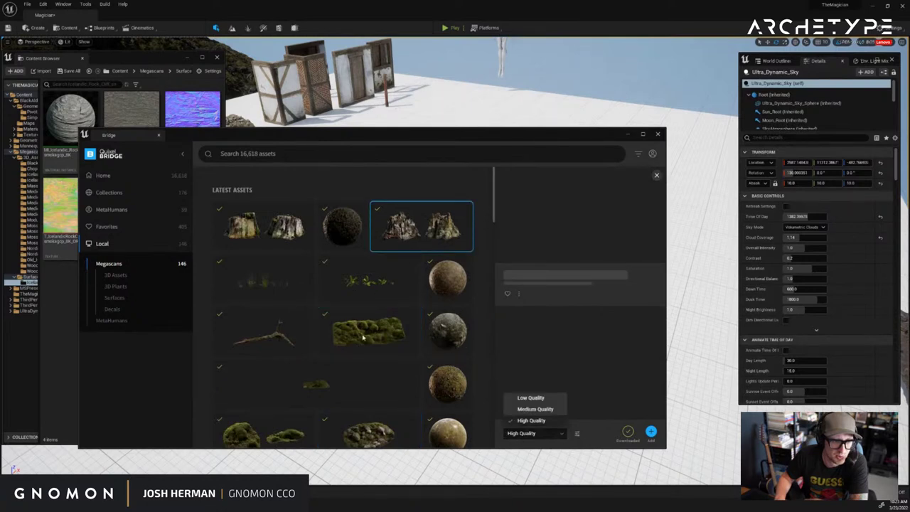
scroll(363, 334, down, 1)
Filter the local library to 3D plants and add Swamp Grass and Bog Marshcress to the project at High Quality
click(123, 275)
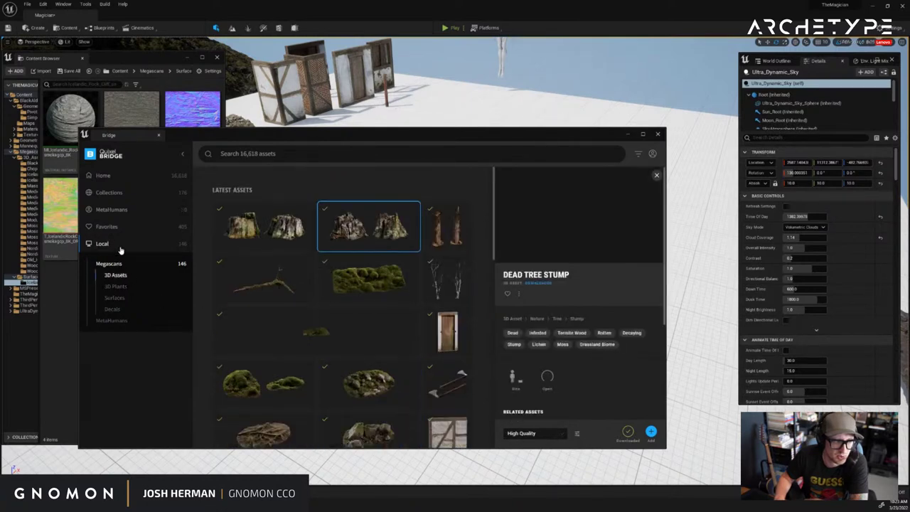
click(117, 286)
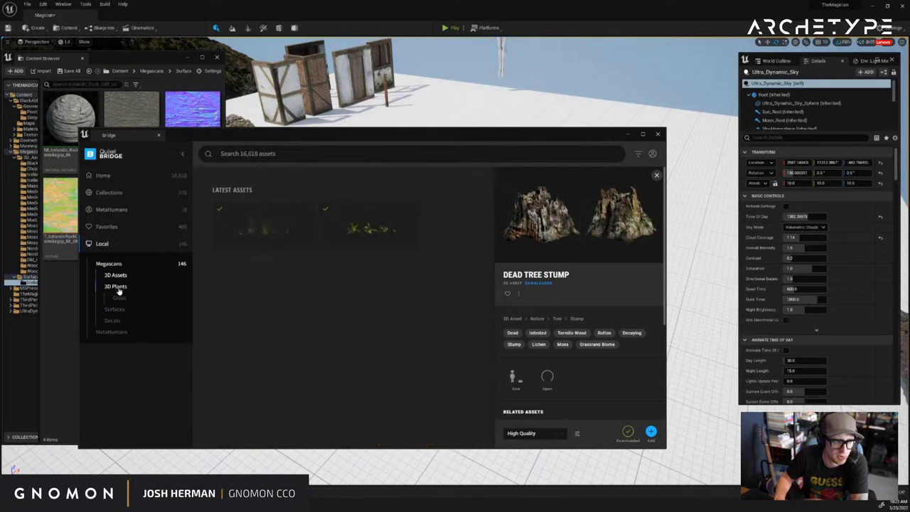
click(292, 246)
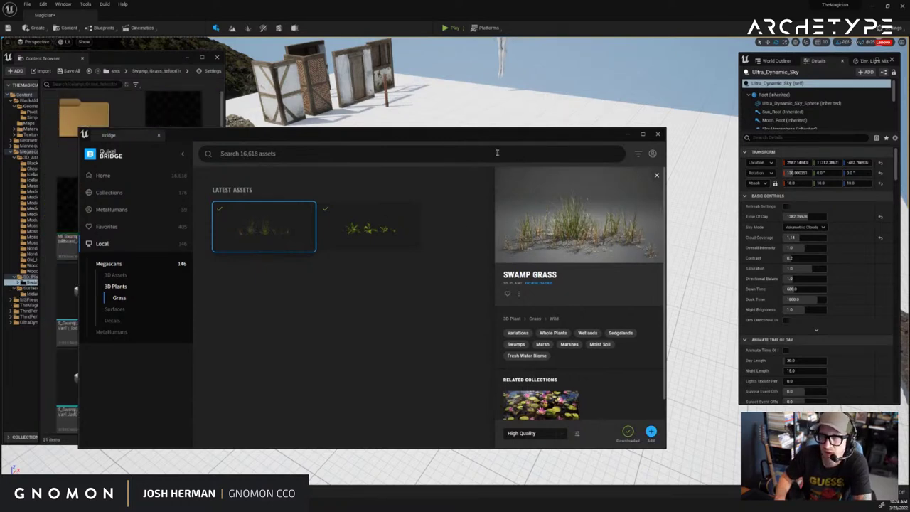
drag(426, 135, 453, 137)
click(401, 219)
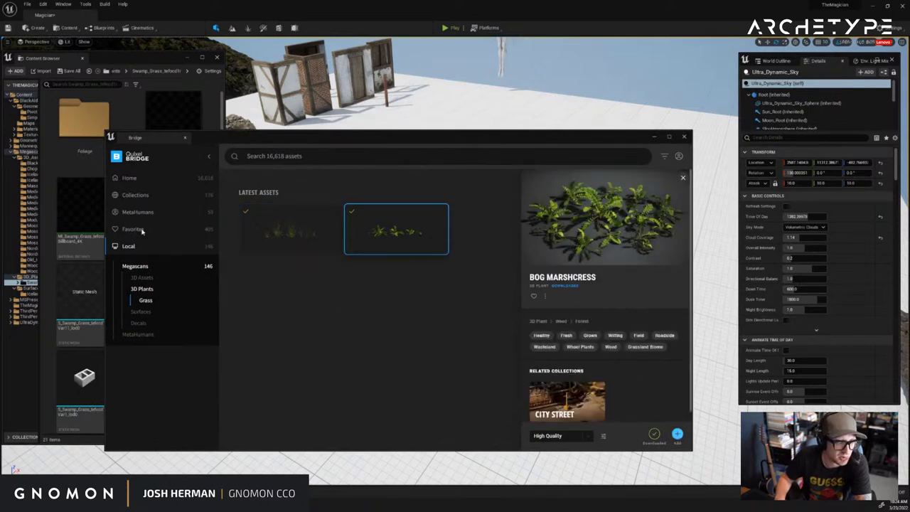
Try Medium Quality for the Mossy Tree Stump in the local 3D assets and switch it back to High Quality
click(142, 277)
click(333, 226)
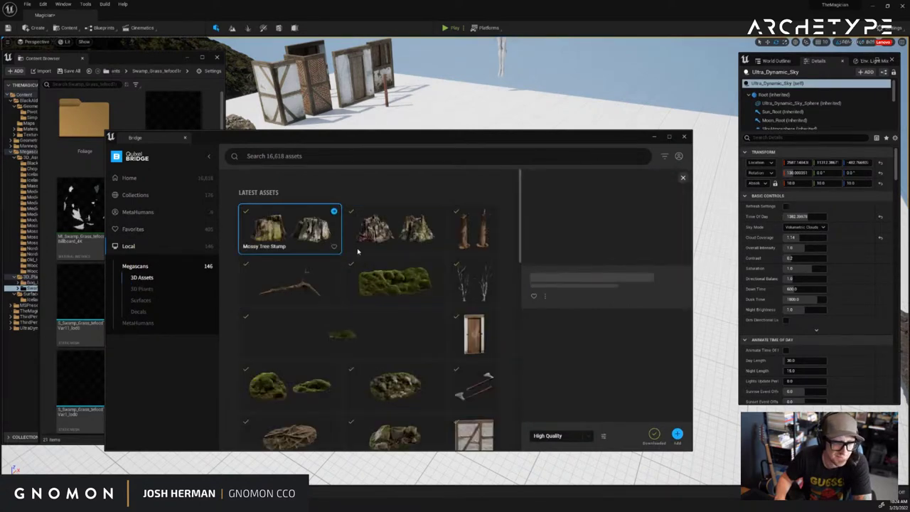
click(589, 437)
click(564, 412)
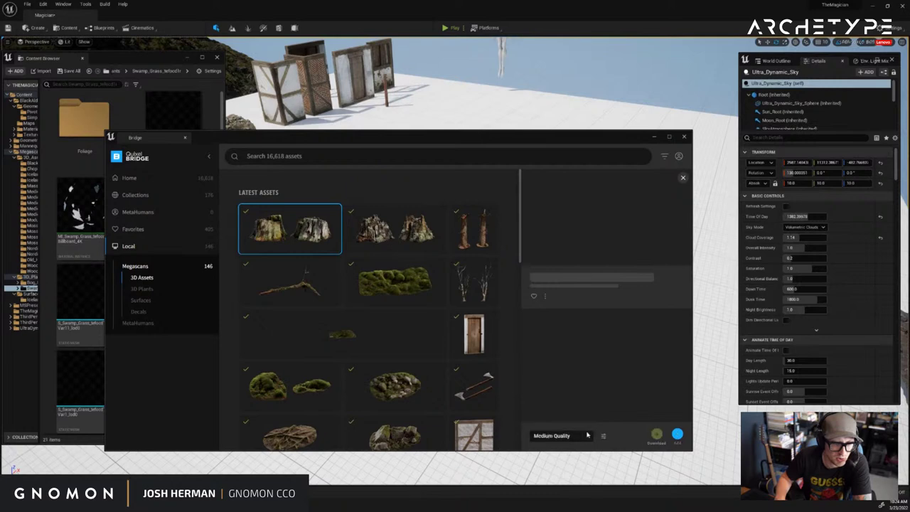
click(586, 435)
click(568, 423)
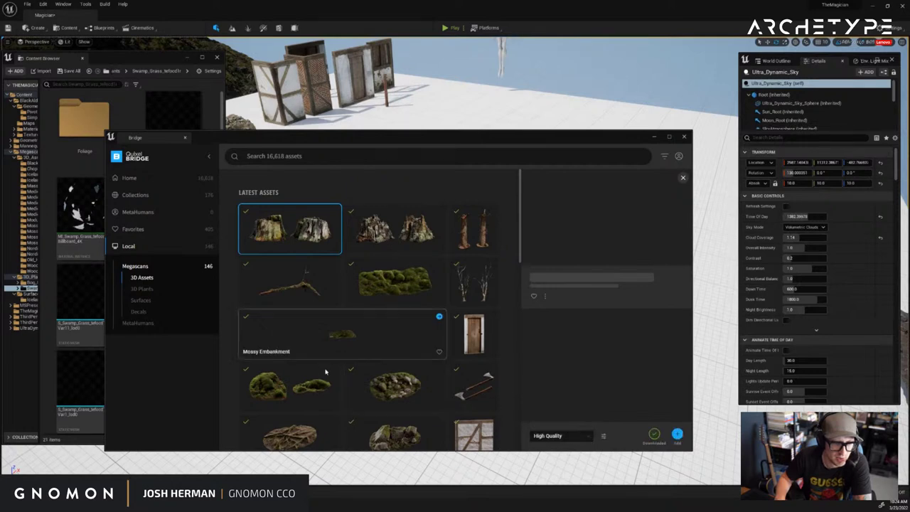
Set the Medieval Modular Wall to Nanite quality and inspect the Mossy Stone Wall and Medieval Modular Gable
scroll(385, 363, down, 5)
click(384, 359)
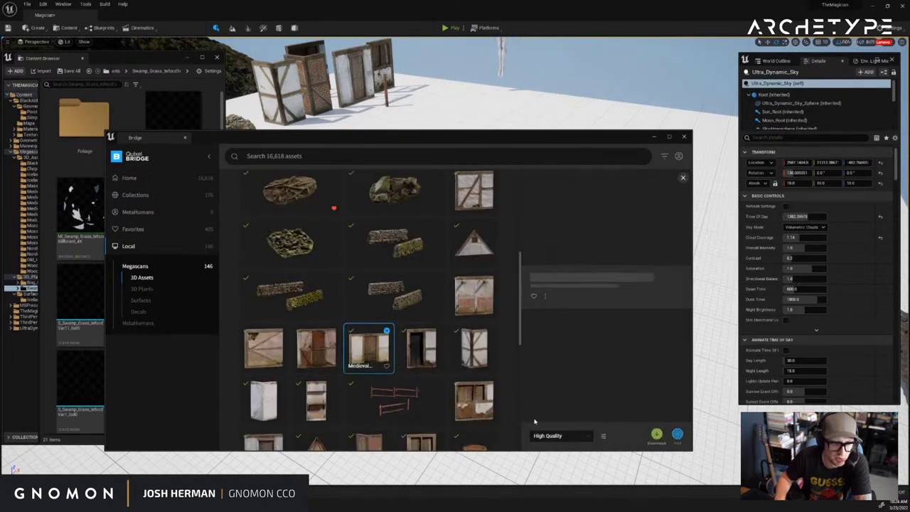
click(588, 436)
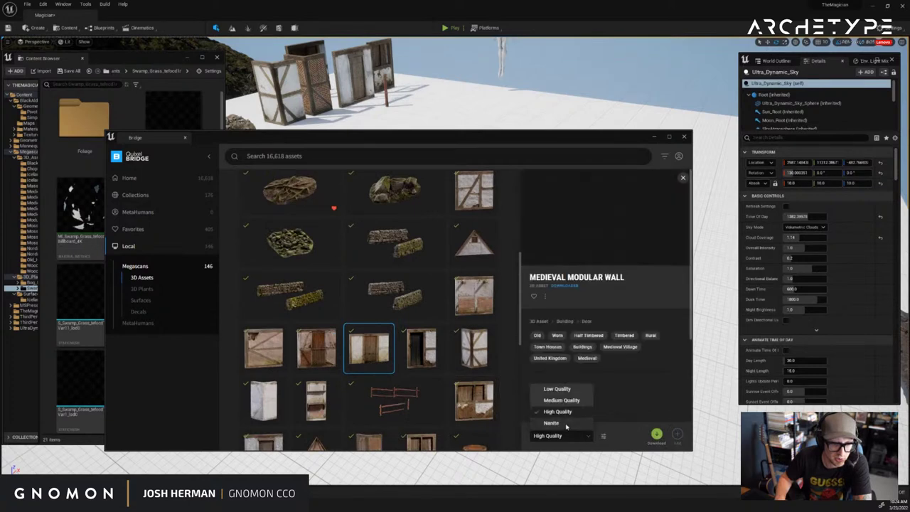
click(566, 423)
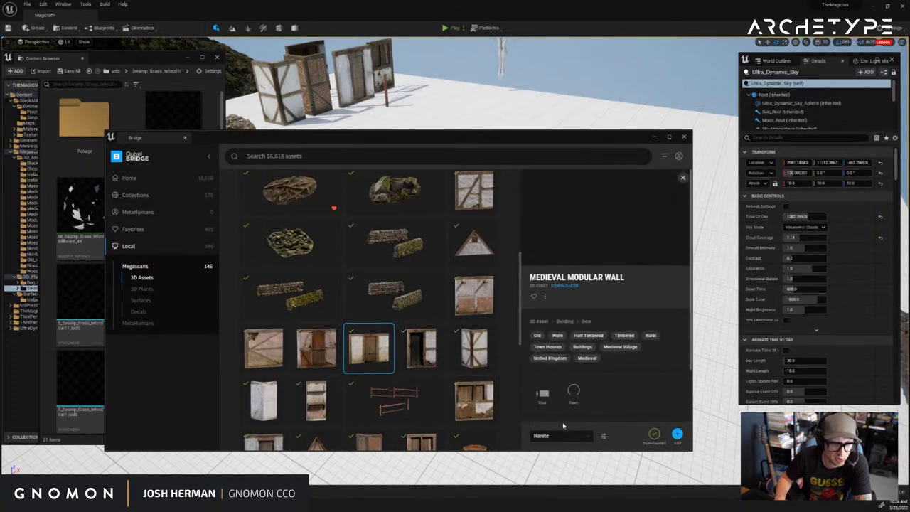
click(397, 296)
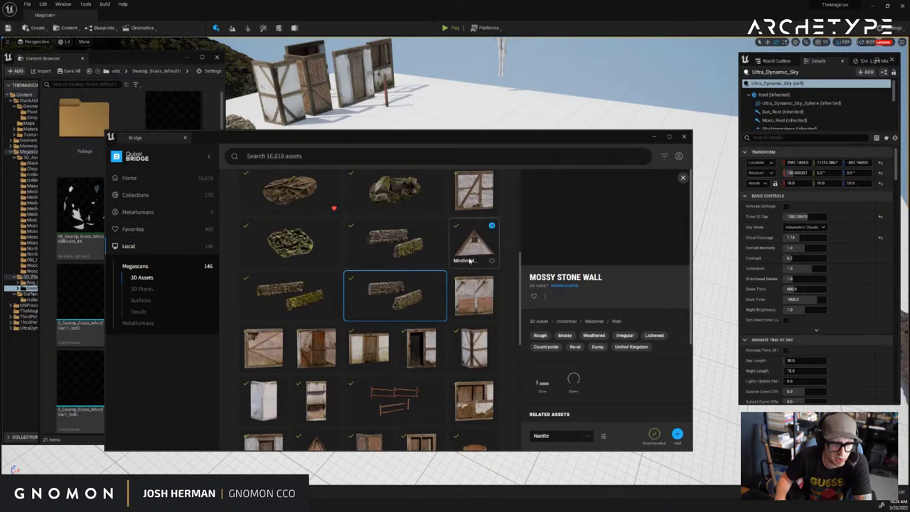
click(468, 246)
Check the quality options of the Mossy Rocks forest ground assembly in the local 3D assets
scroll(399, 299, up, 2)
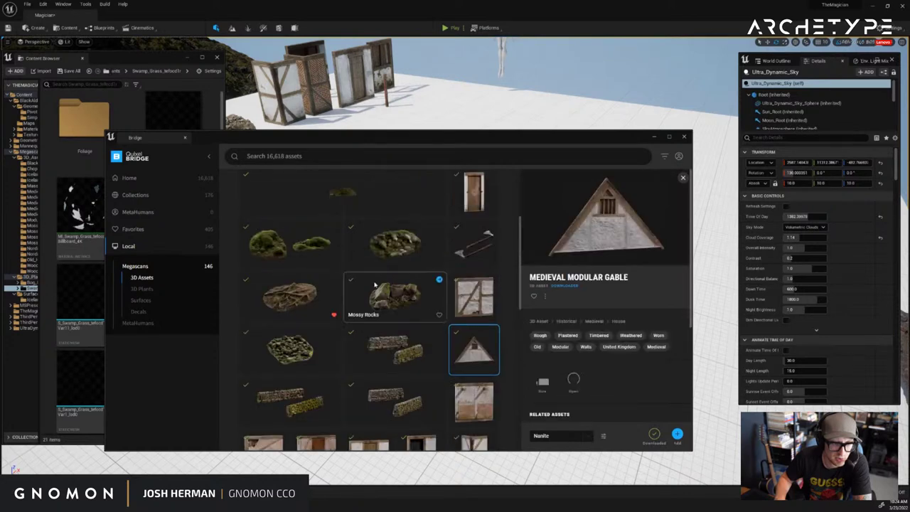
click(300, 347)
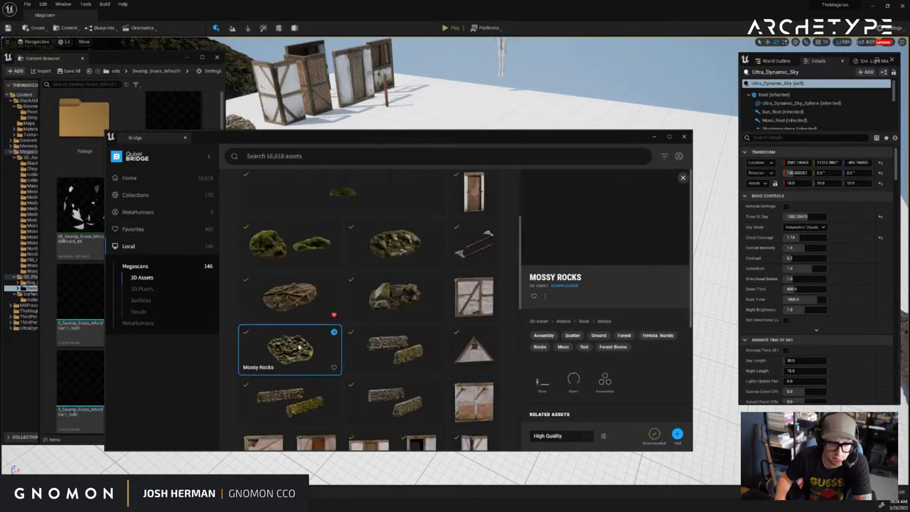
click(590, 436)
click(590, 434)
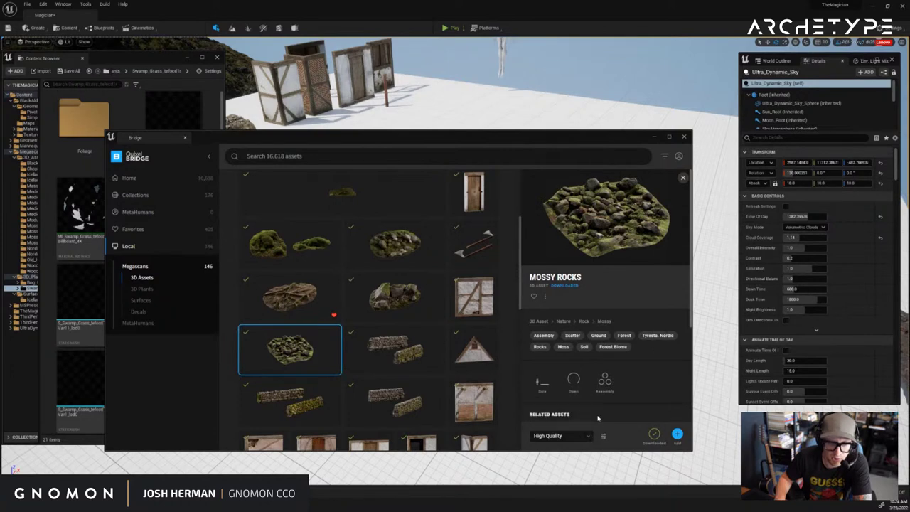
Add the Mossy Mounds asset to the project at High Quality after checking its quality options
scroll(360, 334, up, 2)
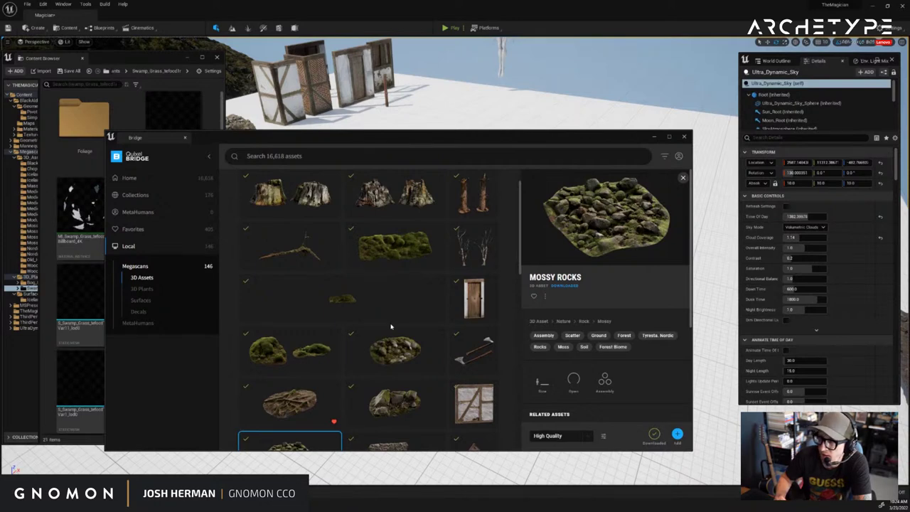
drag(381, 141, 401, 148)
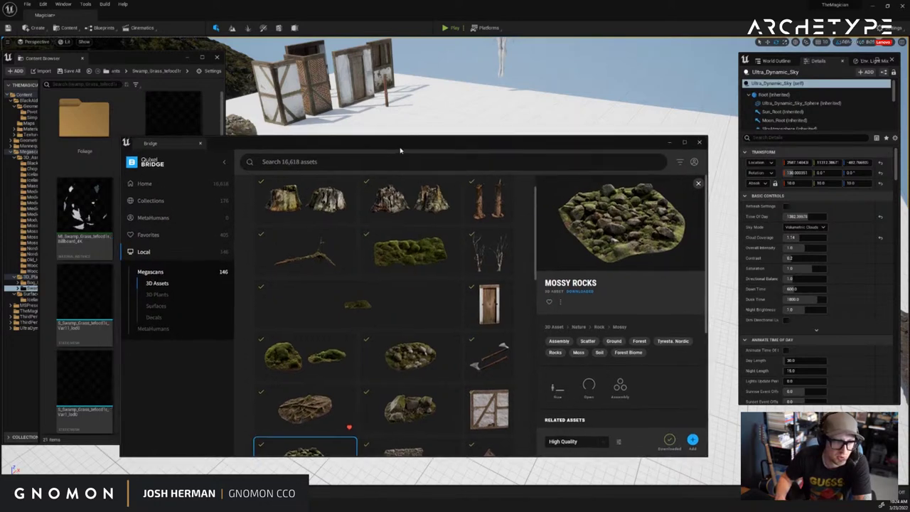
scroll(405, 314, up, 1)
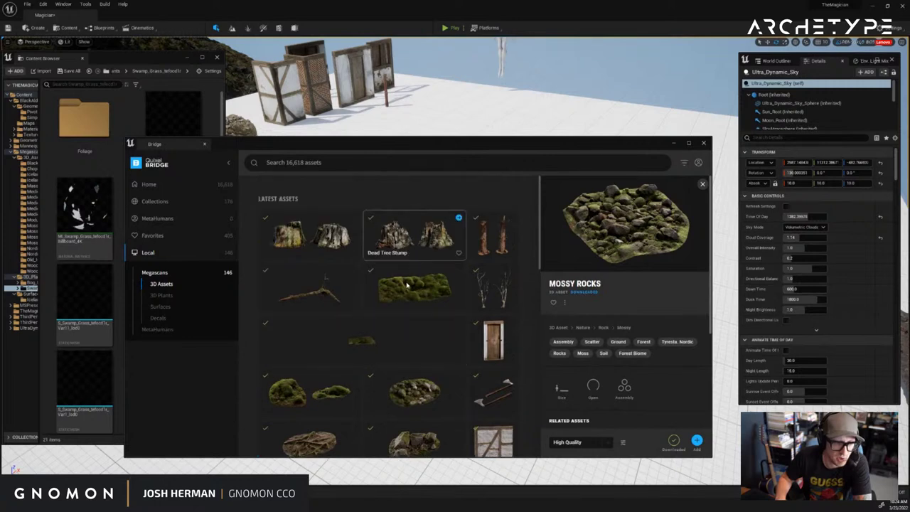
click(424, 285)
click(609, 442)
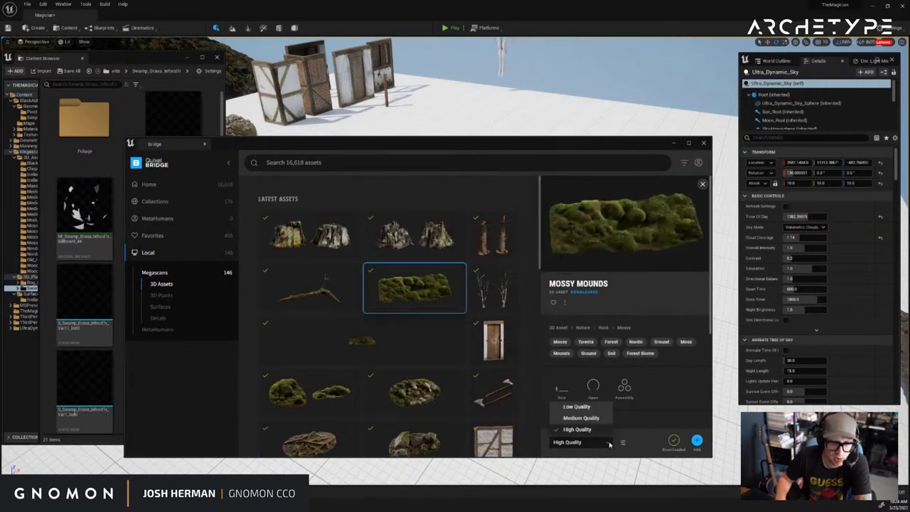
click(644, 441)
click(696, 442)
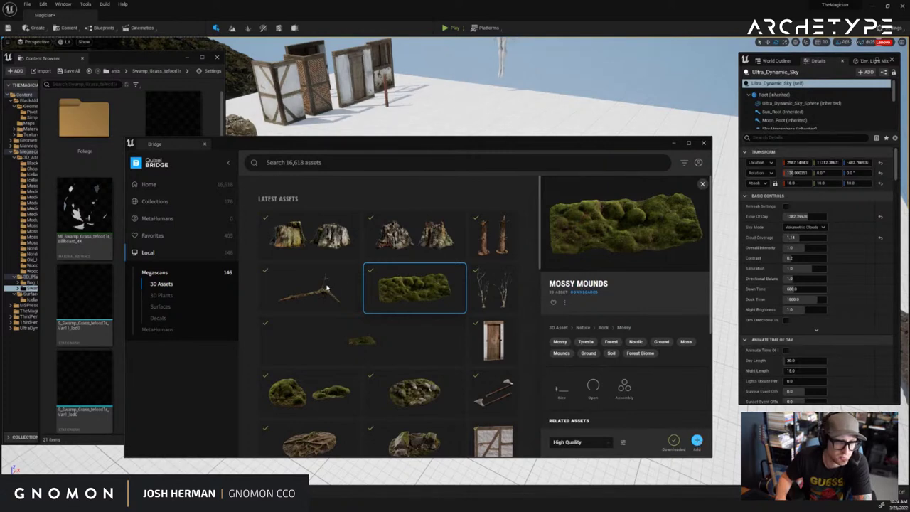
Add the Mossy Tree Stump and the Pine Tree Stump to the project at High Quality
click(332, 237)
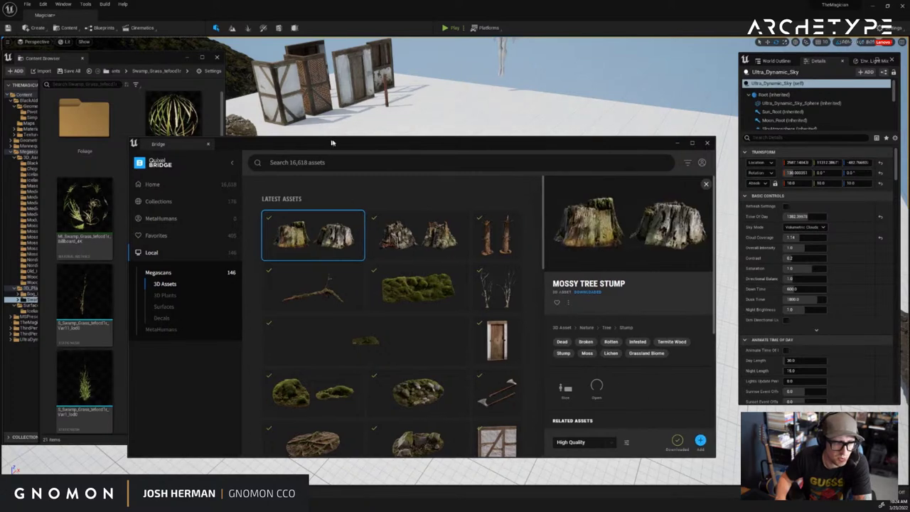
drag(332, 146, 351, 148)
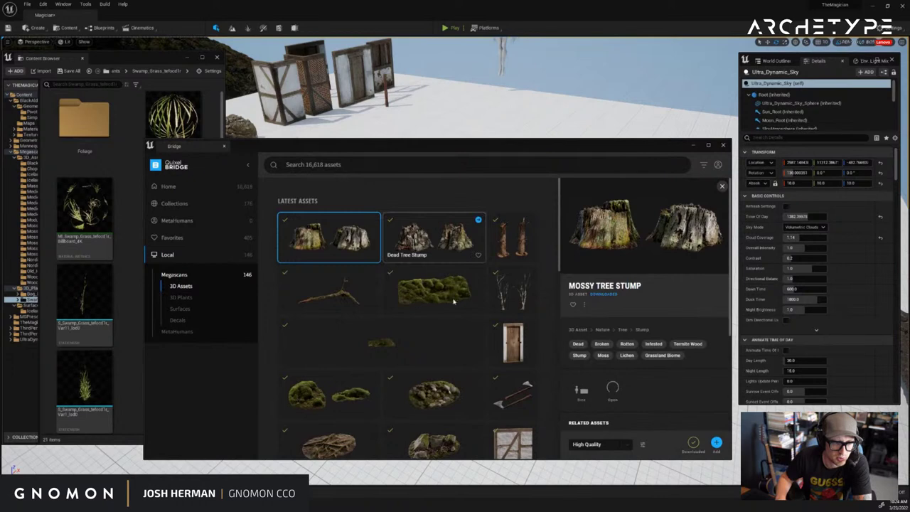
click(518, 240)
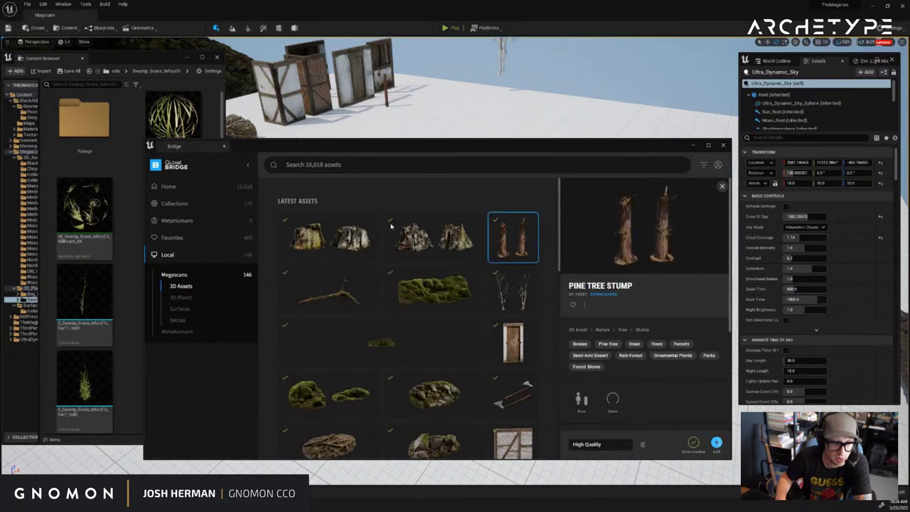
Set the Mossy Embankment to Nanite quality and add it to the project
click(379, 347)
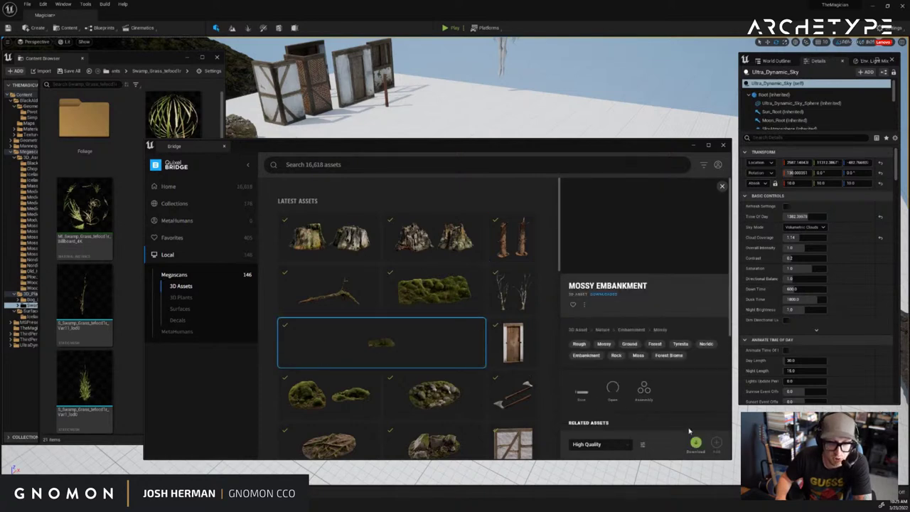
click(329, 302)
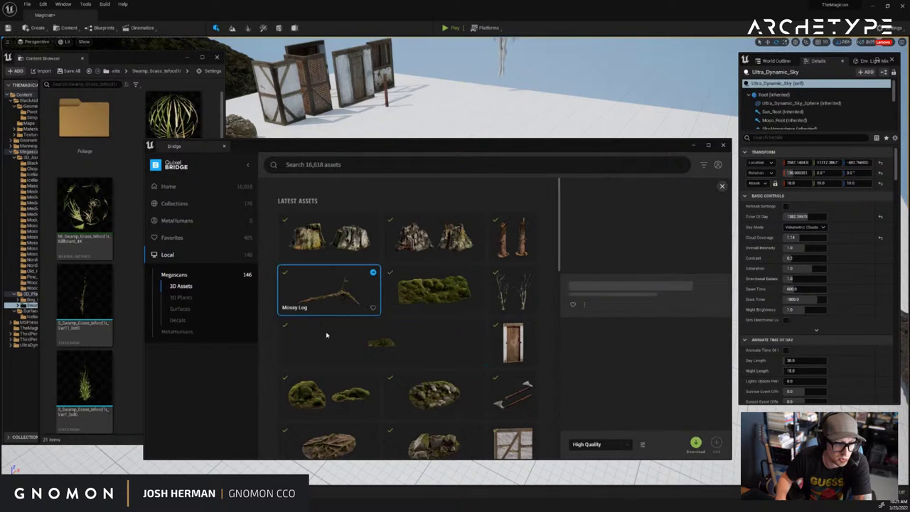
click(327, 335)
click(597, 444)
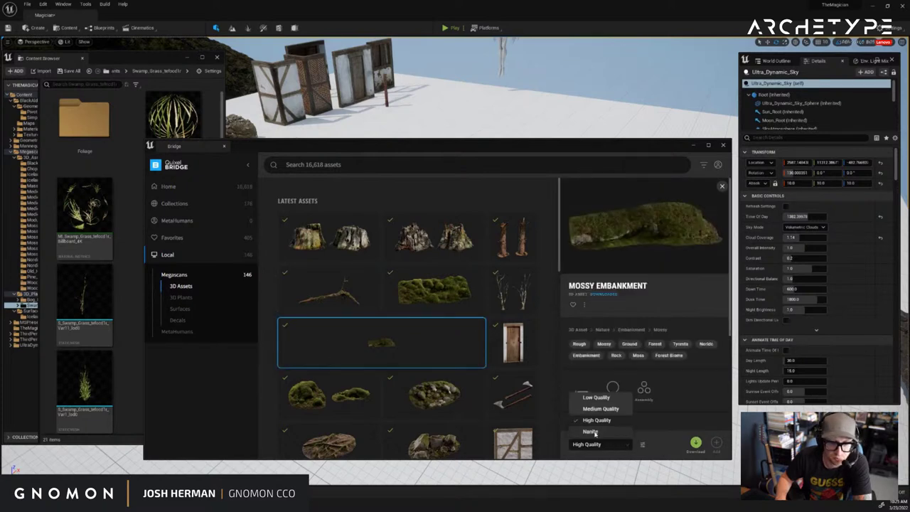
click(591, 432)
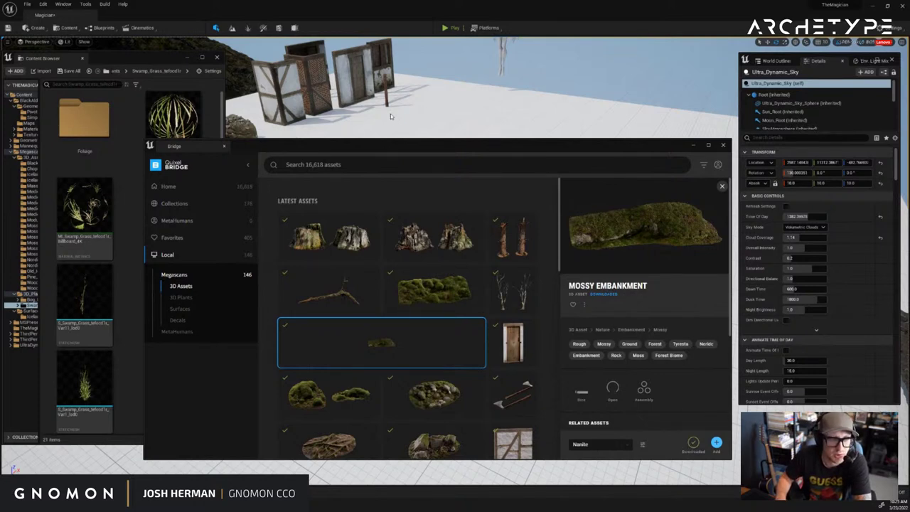
Check the Dead Tree's quality options and look through more of the local 3D assets
click(514, 289)
scroll(514, 270, down, 1)
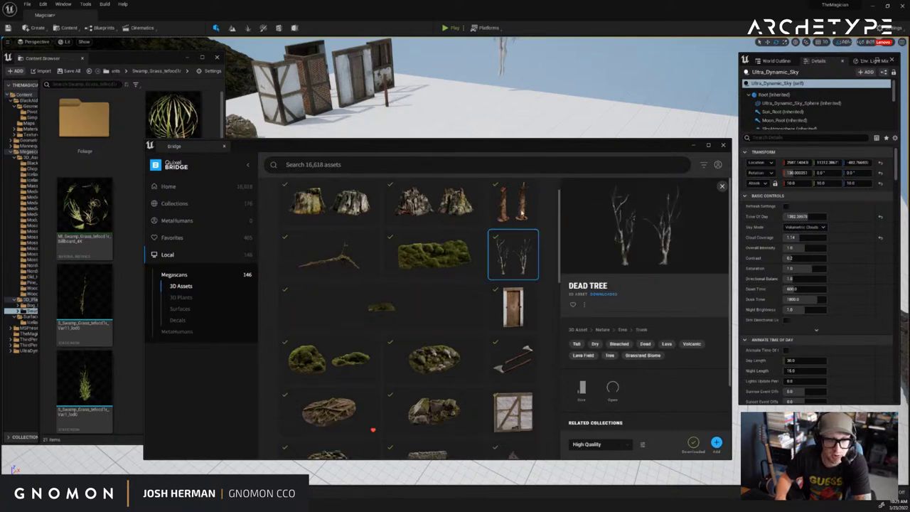
click(627, 446)
click(640, 444)
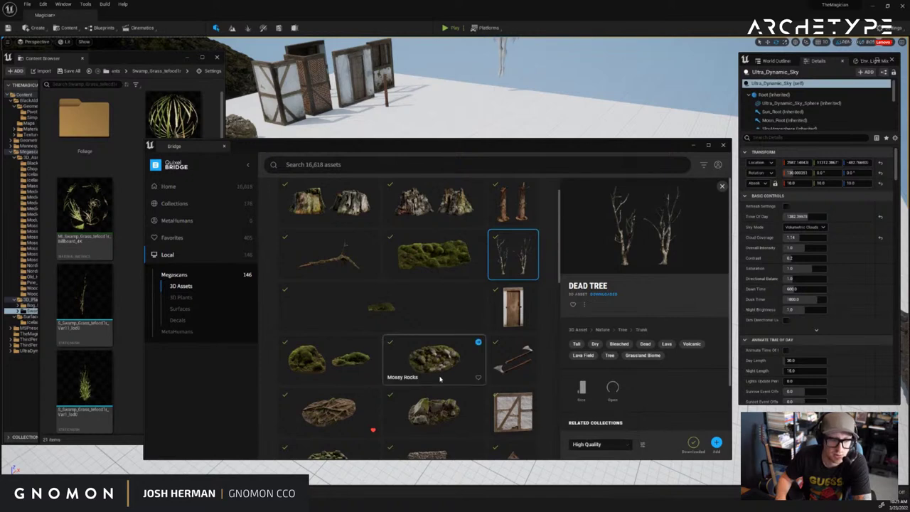
scroll(331, 410, down, 3)
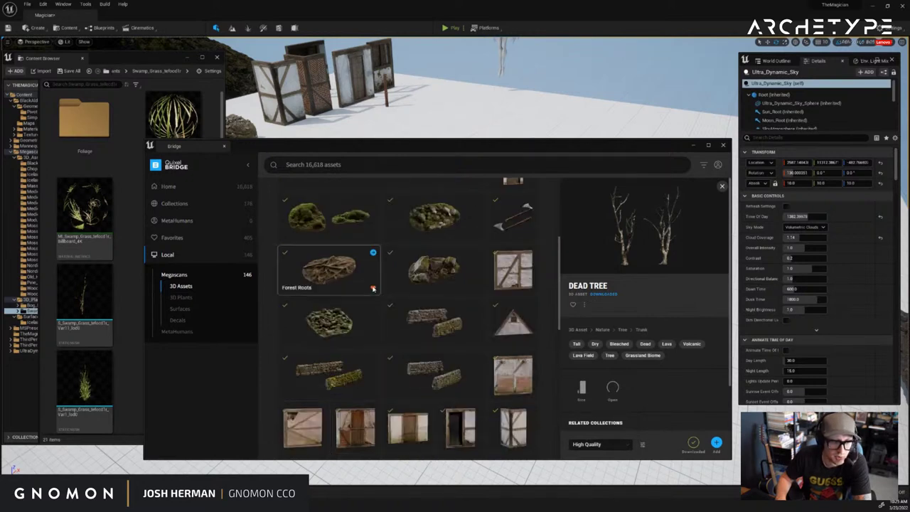
Put Bridge away, widen the Content Browser and view the imported Swamp Grass and Bog Marshcress folders
click(478, 118)
click(693, 145)
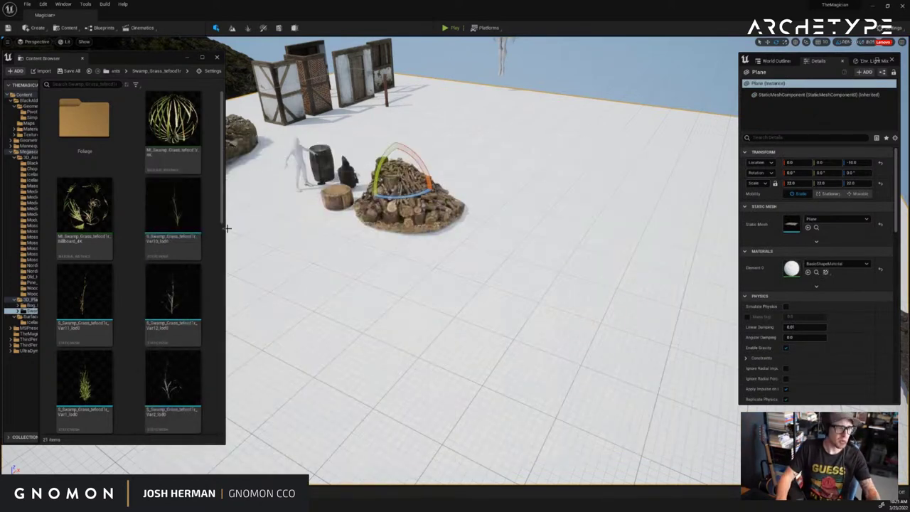
drag(226, 228, 311, 226)
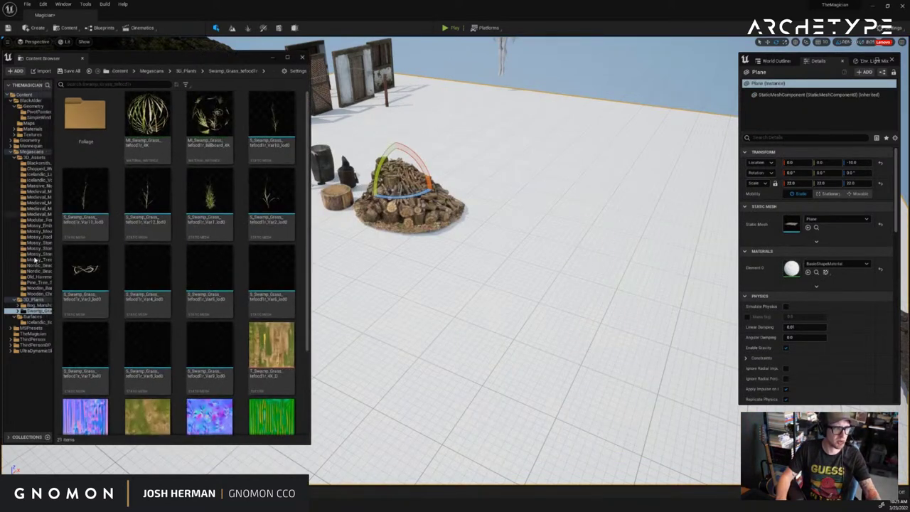
click(33, 305)
click(35, 311)
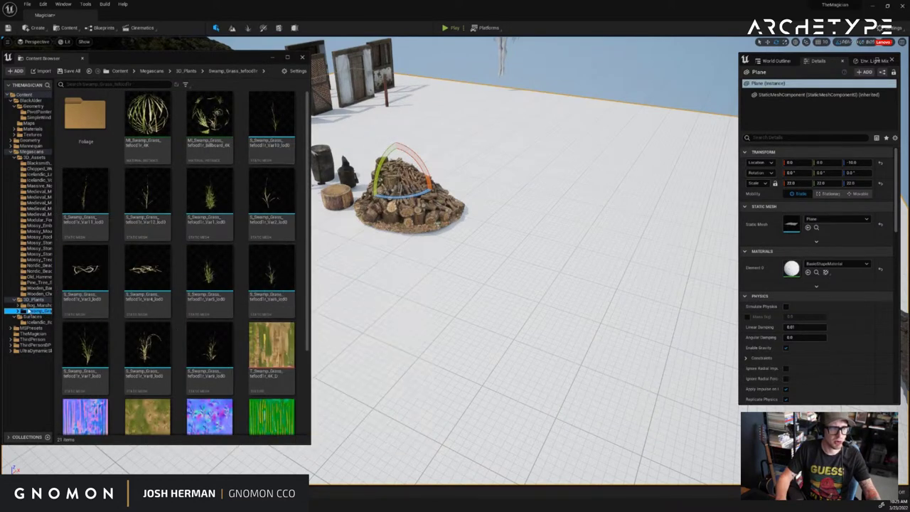
click(33, 305)
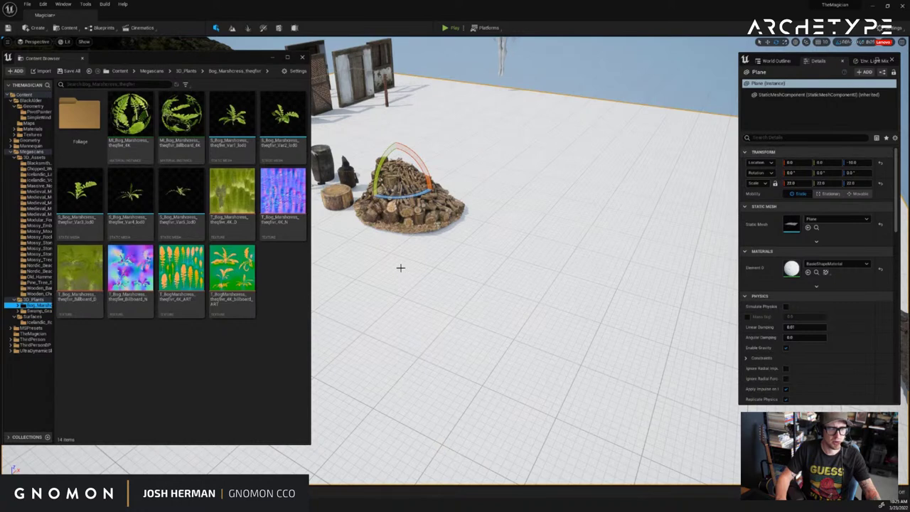
Reopen Quixel Bridge, filter the local library to surfaces and add Mossy Ground to the project at High Quality
click(91, 30)
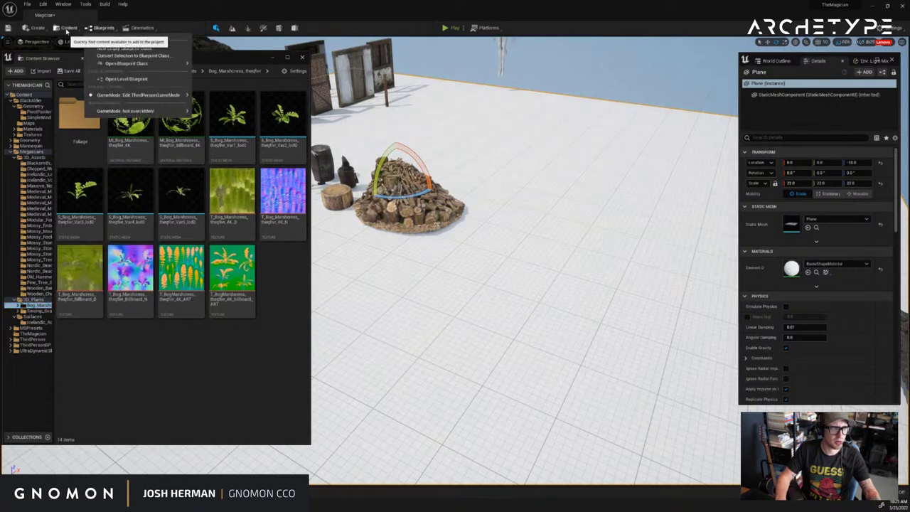
click(127, 112)
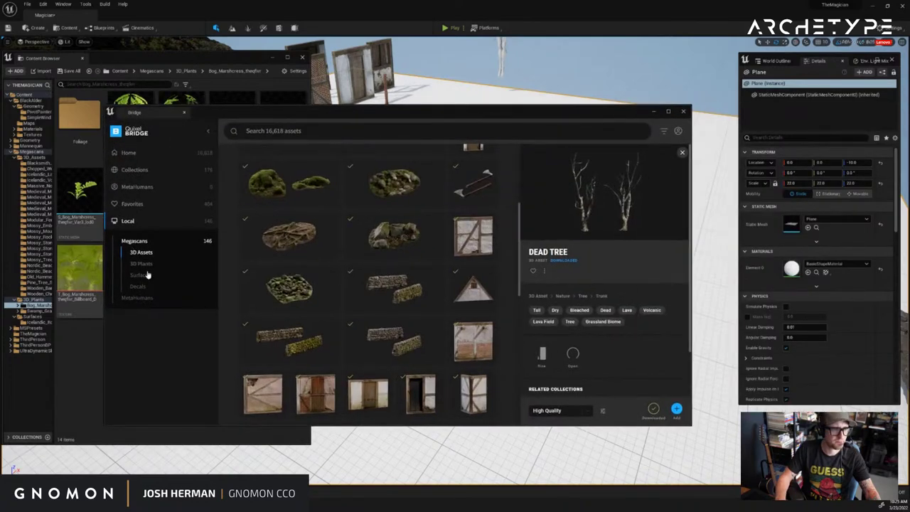
click(142, 274)
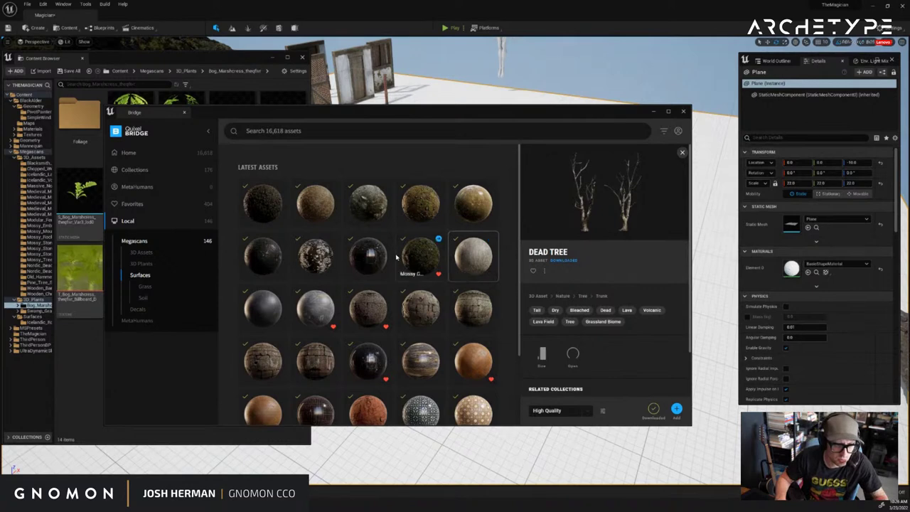
click(423, 257)
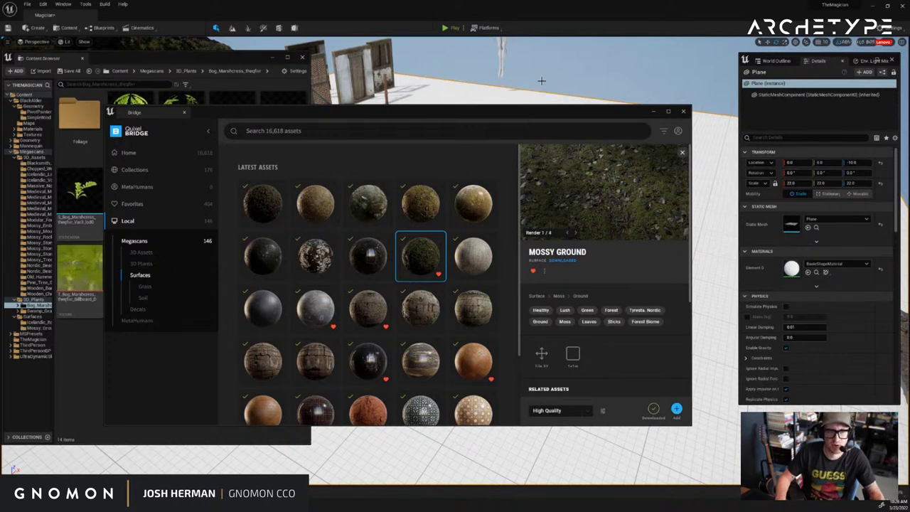
Add the dark Swamp Water, River Bed and Wet Stone Ground surfaces to the project at High Quality
click(368, 255)
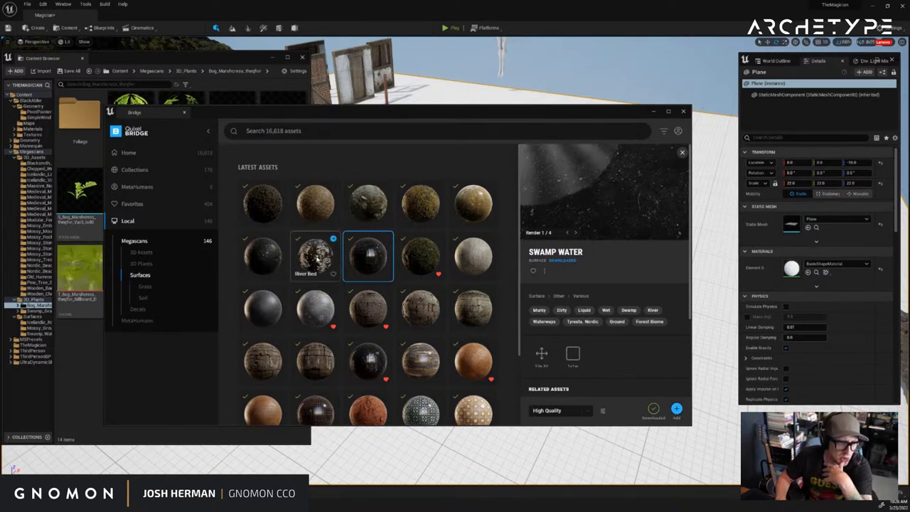
click(318, 264)
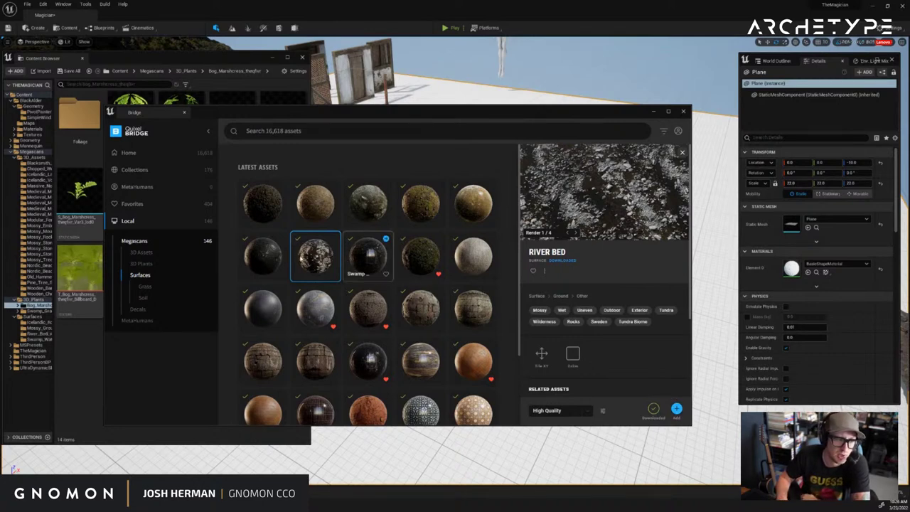
click(263, 254)
drag(429, 114, 461, 113)
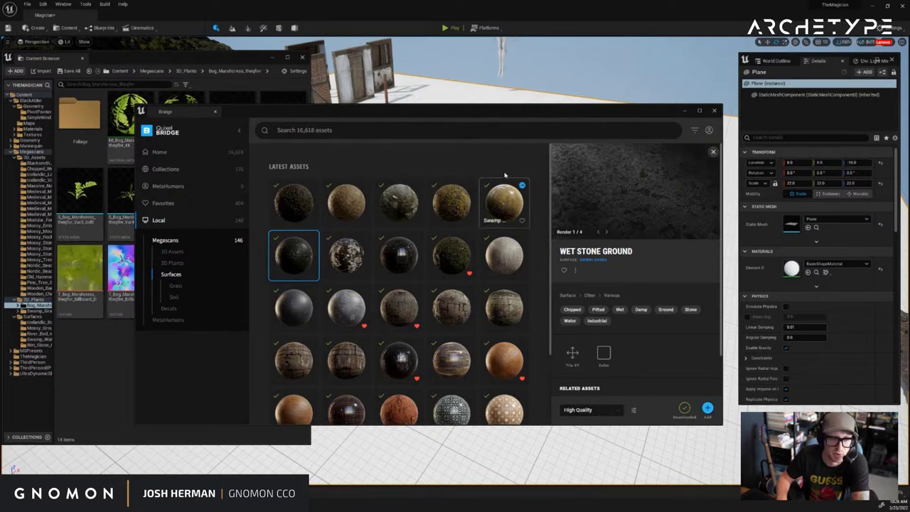
Open the details of the brown Swamp Water surface among the local surfaces
drag(486, 116, 492, 133)
click(510, 219)
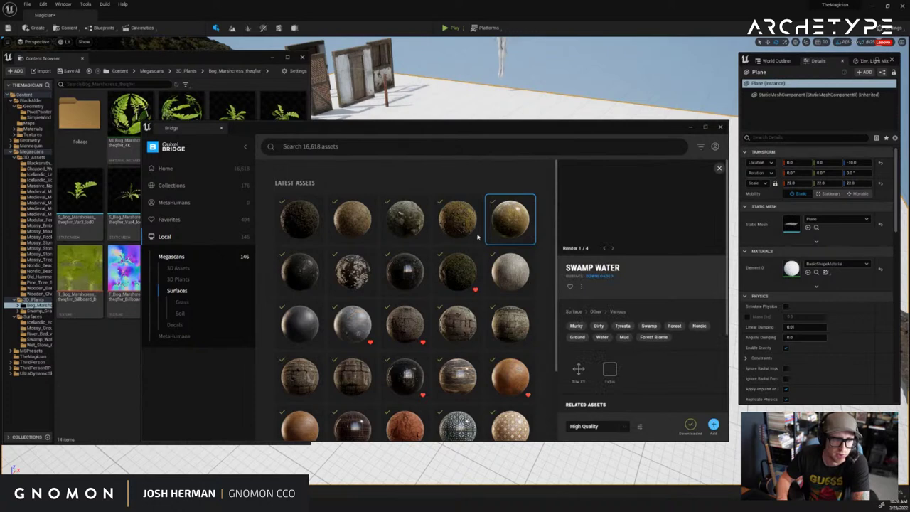
drag(430, 126, 422, 117)
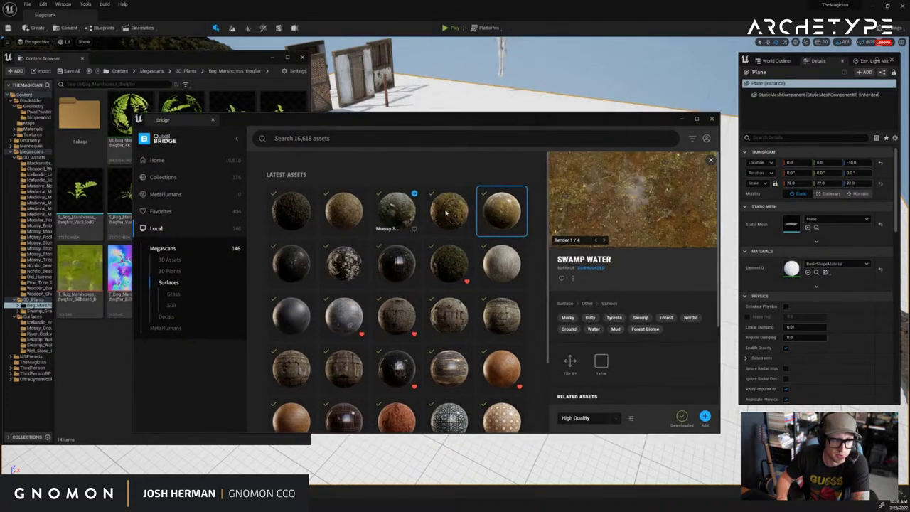
Add the Mossy Rocky Ground, Mossy Swamp Ground and Wild Grass and Ferns surfaces at High Quality, and Wet Soil Ground at Highest Quality
click(447, 212)
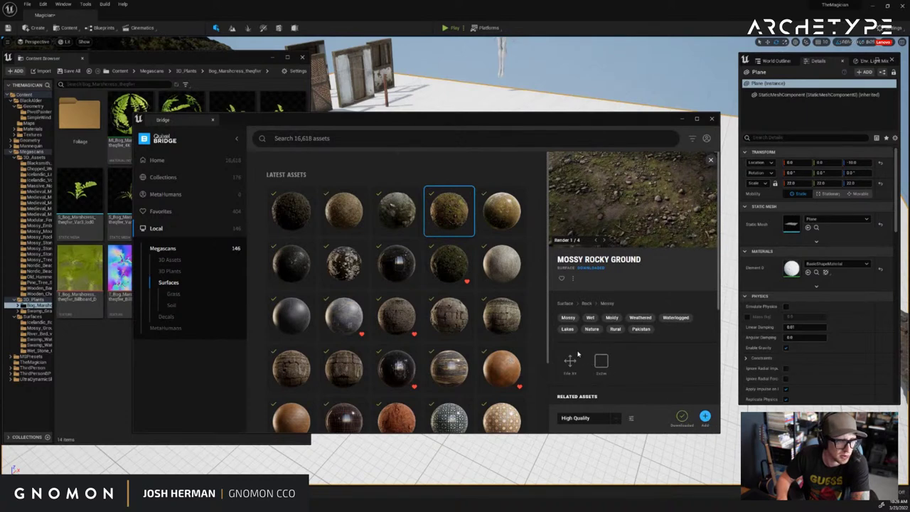
click(411, 232)
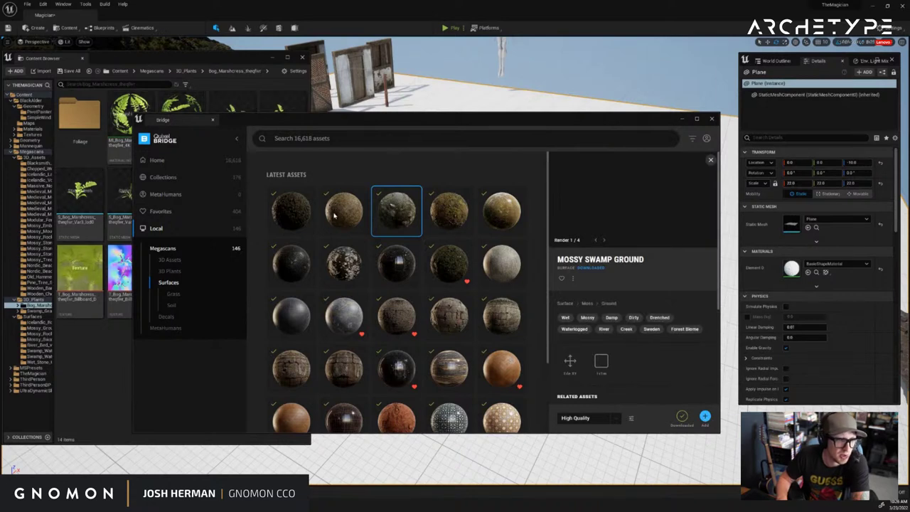
click(367, 238)
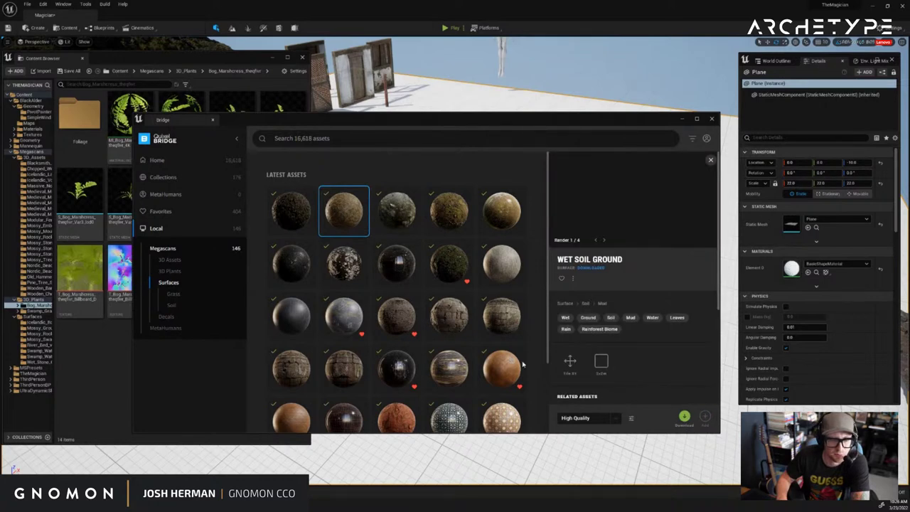
click(618, 421)
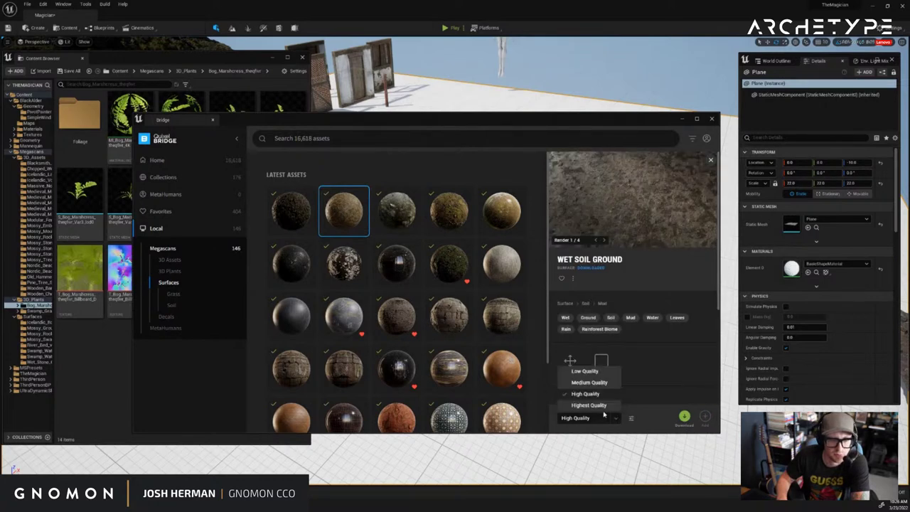
click(604, 405)
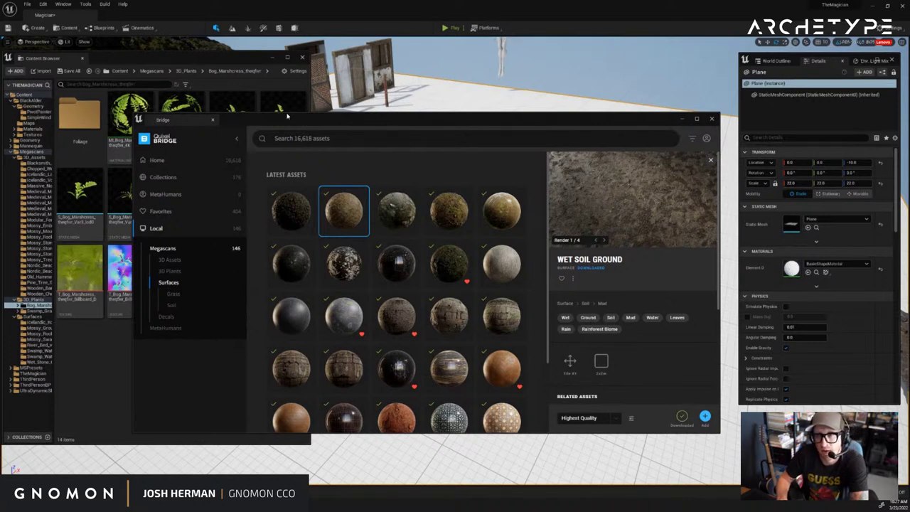
drag(287, 115, 321, 109)
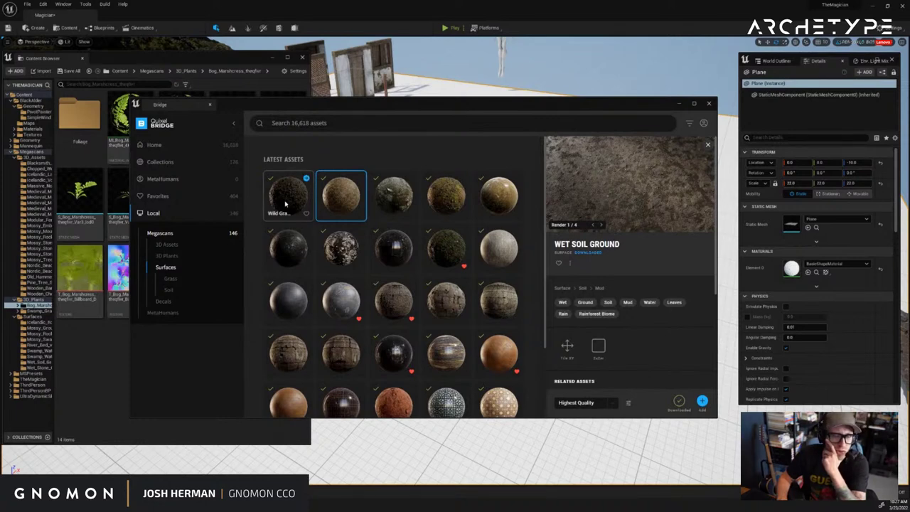
click(286, 204)
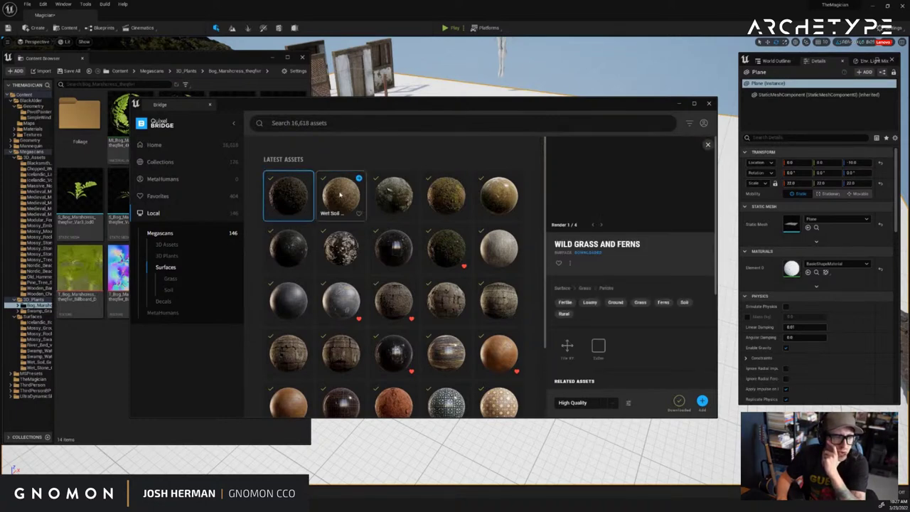
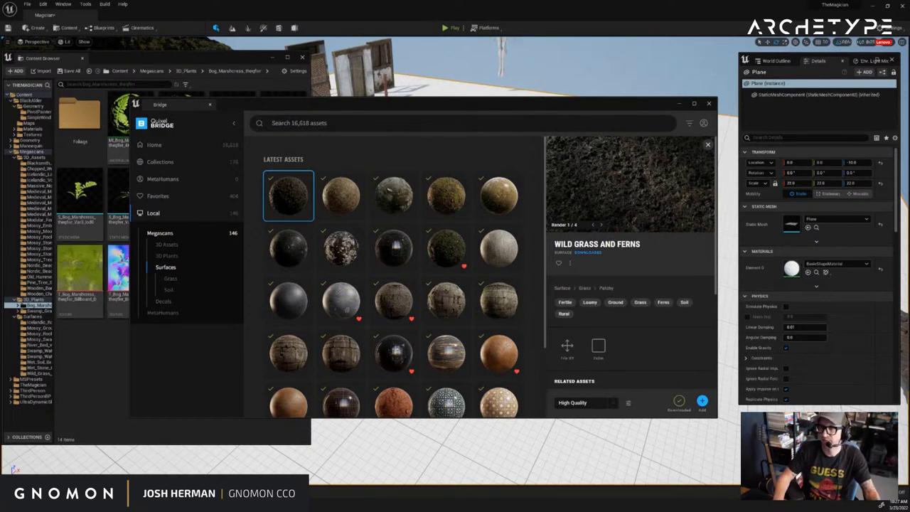
Put Bridge away, try the Icelandic Rock Cliff material on the large ground plane and undo it
click(640, 95)
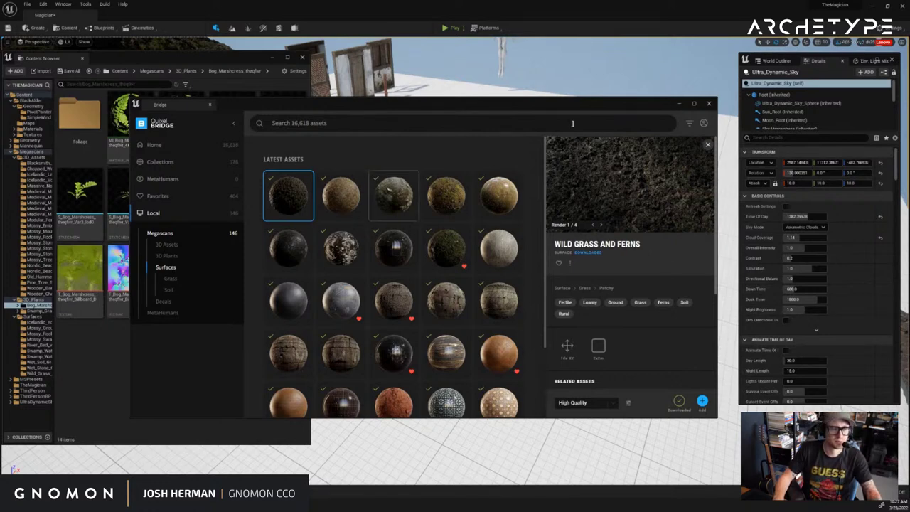
click(681, 105)
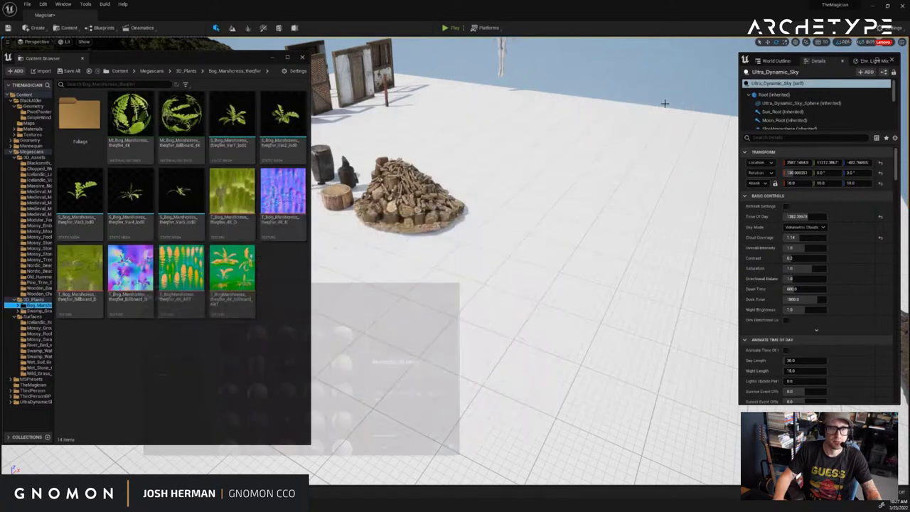
click(38, 322)
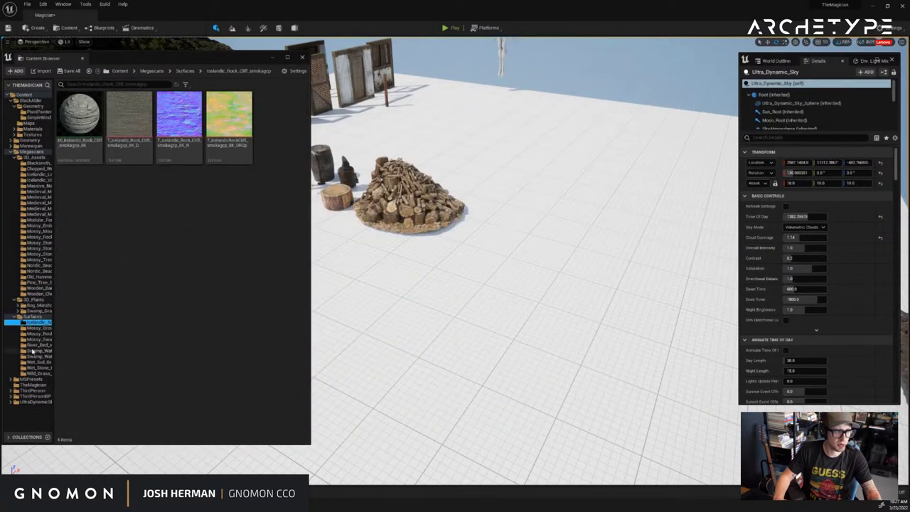
drag(92, 104, 537, 300)
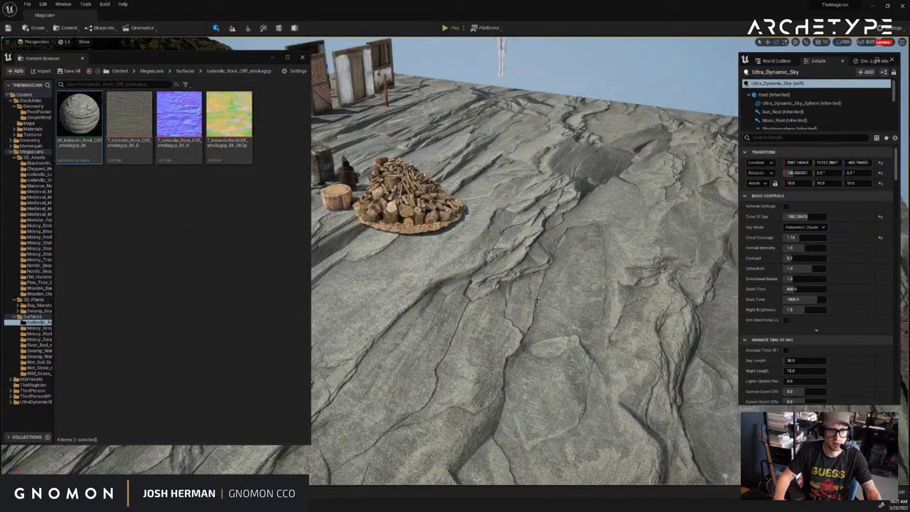
right_drag(537, 300, 420, 291)
key(ctrl+z)
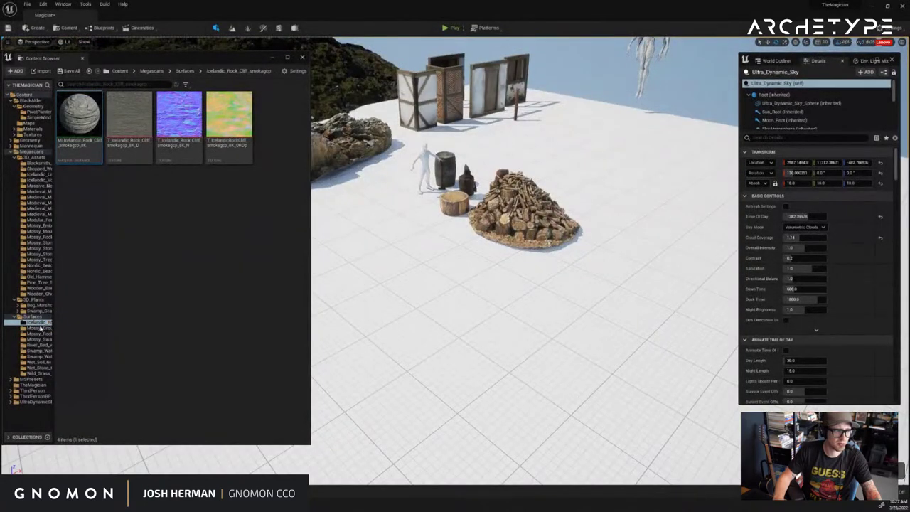
Try the Mossy Ground material on the ground plane, inspect it around the props and undo it
click(38, 328)
drag(79, 113, 450, 297)
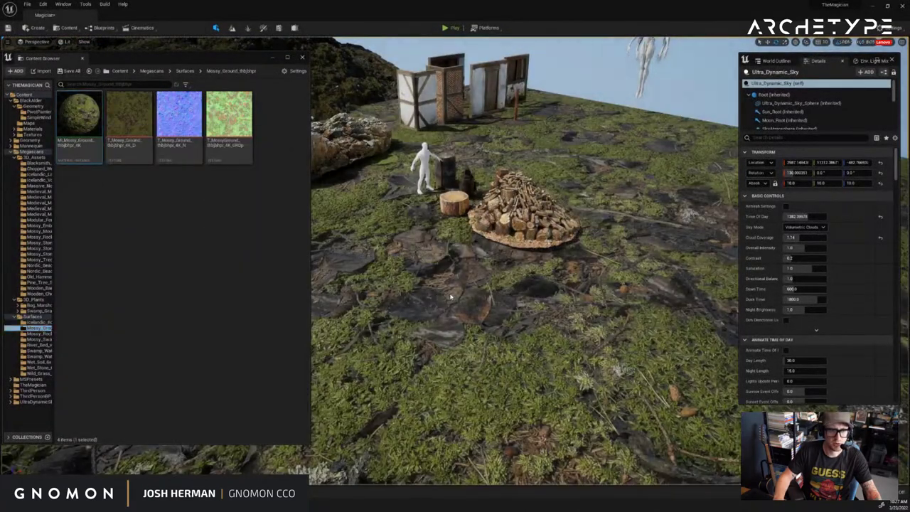
right_drag(450, 298, 471, 281)
key(ctrl+z)
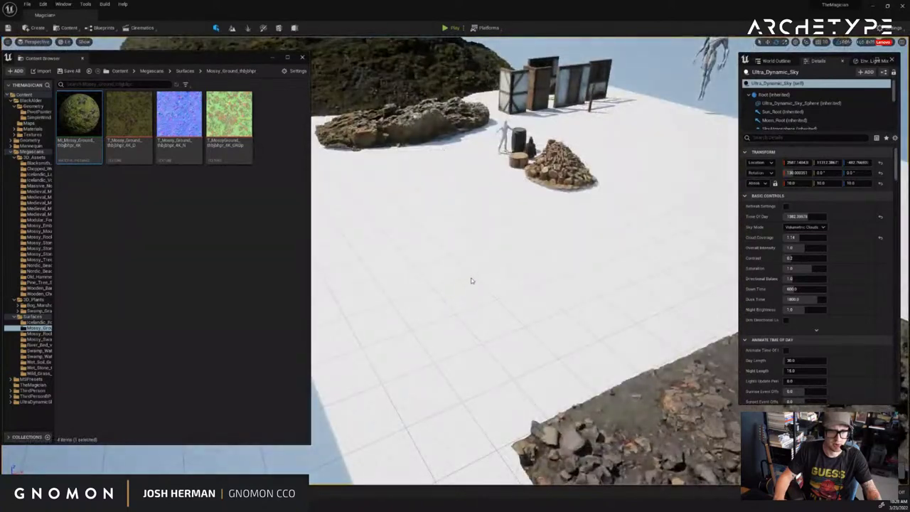
drag(471, 281, 445, 287)
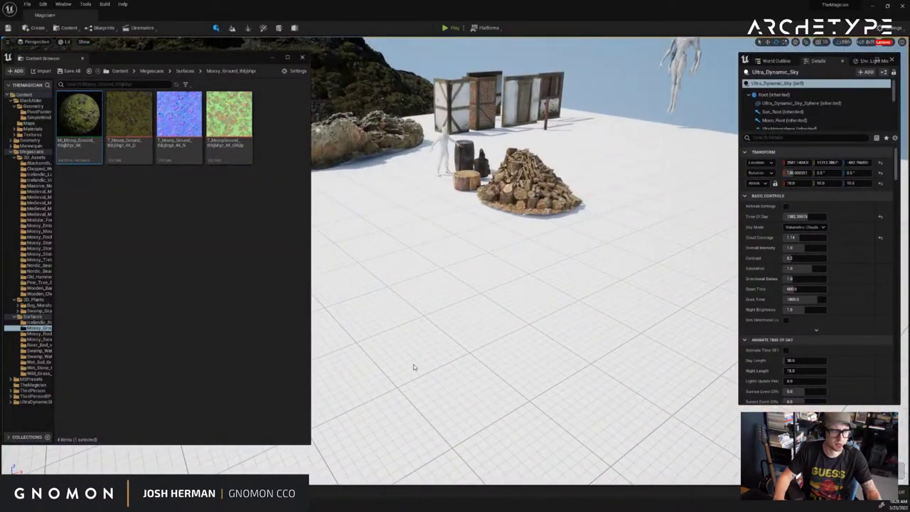
right_drag(414, 367, 409, 359)
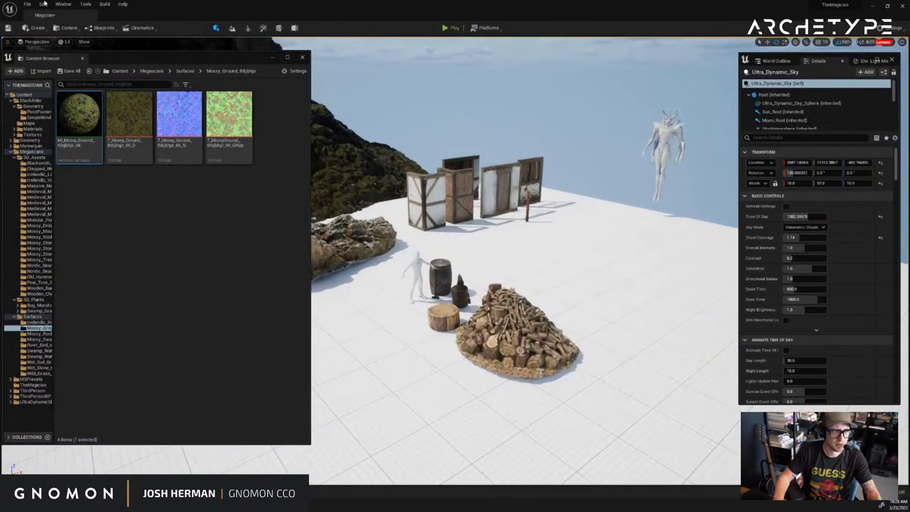
Reopen Quixel Bridge and review the Megascans import settings, including the master material overrides and material blend options
click(68, 28)
click(84, 110)
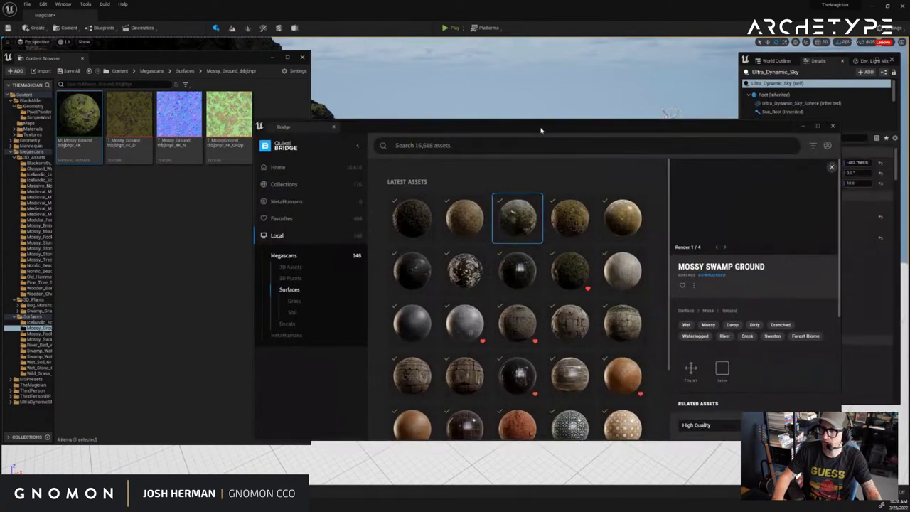
drag(541, 128, 518, 110)
scroll(752, 372, down, 3)
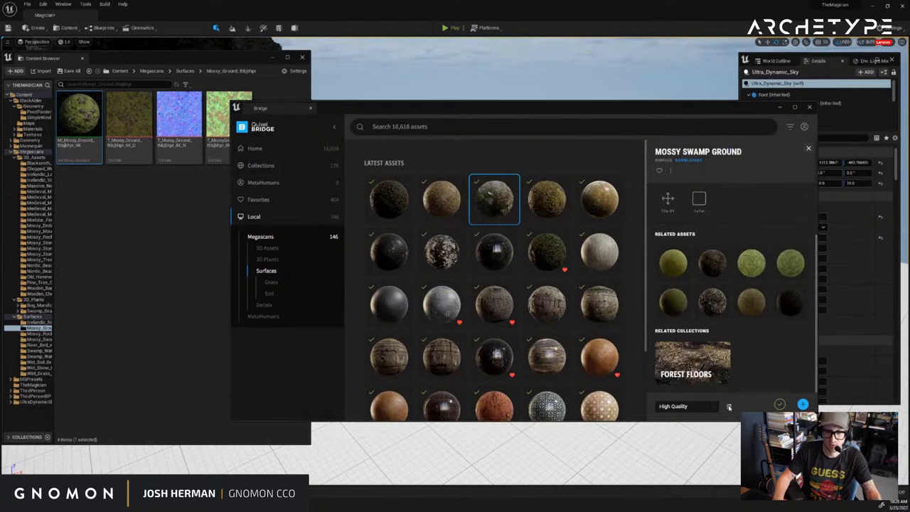
click(729, 407)
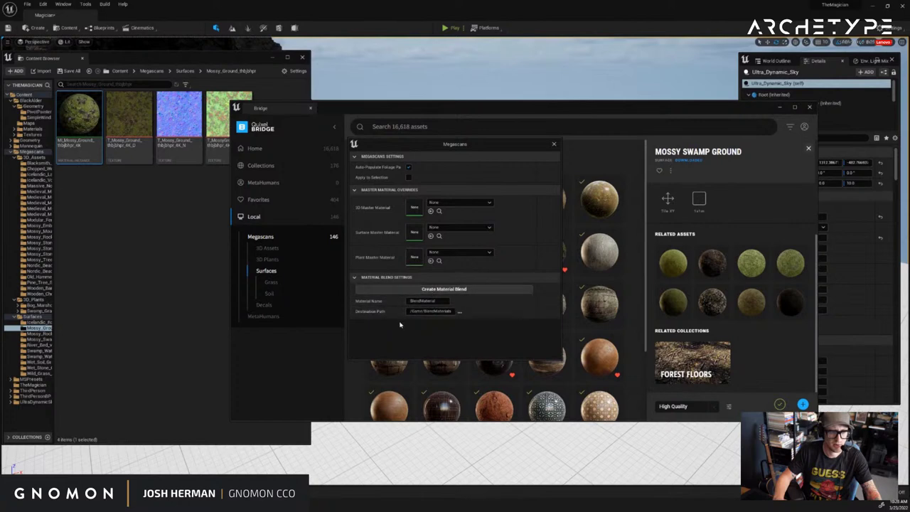
mouse_move(480, 145)
mouse_down()
mouse_move(507, 167)
mouse_move(477, 151)
mouse_up()
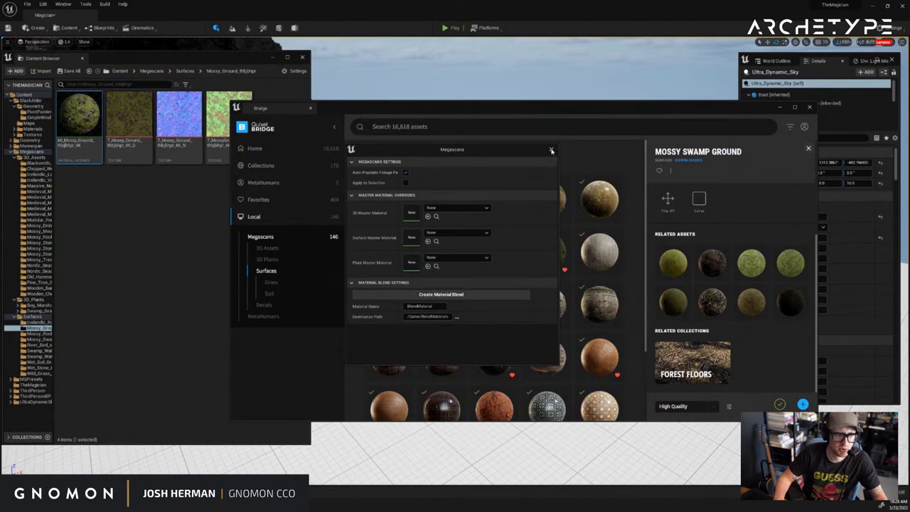
click(551, 151)
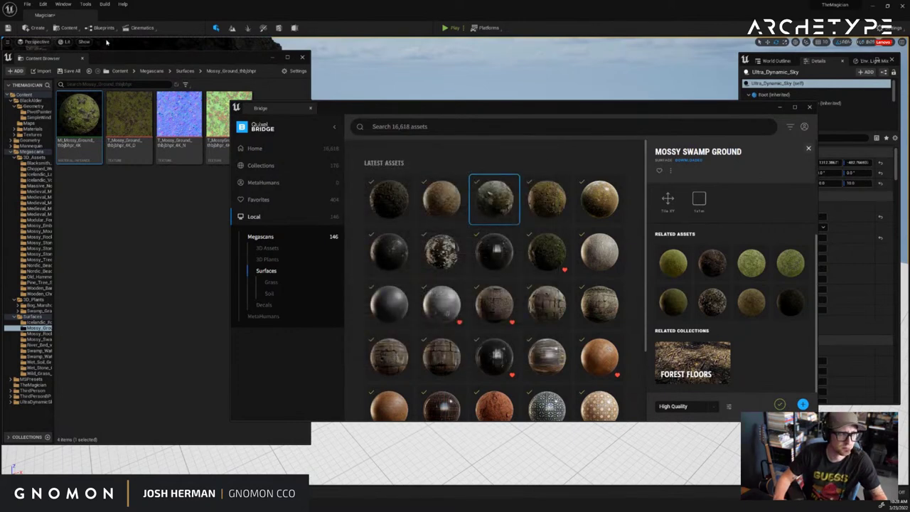
click(69, 28)
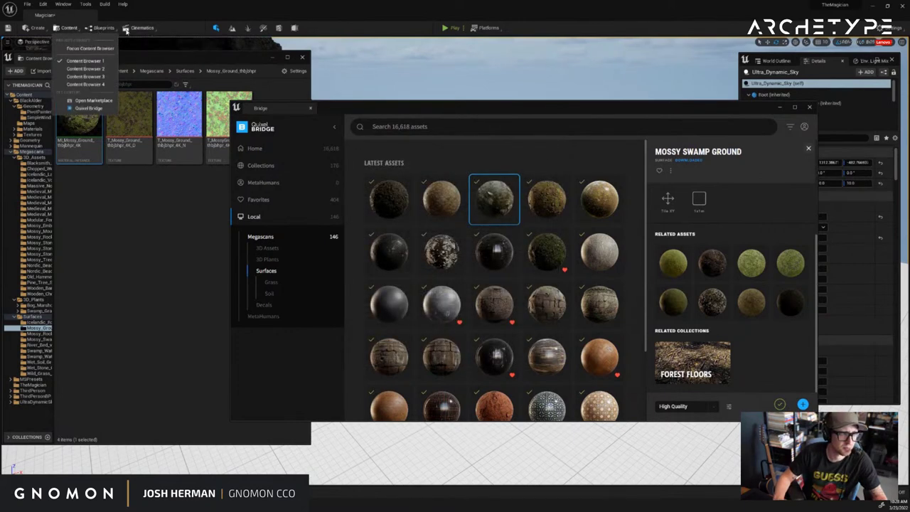
click(105, 29)
click(134, 30)
click(72, 30)
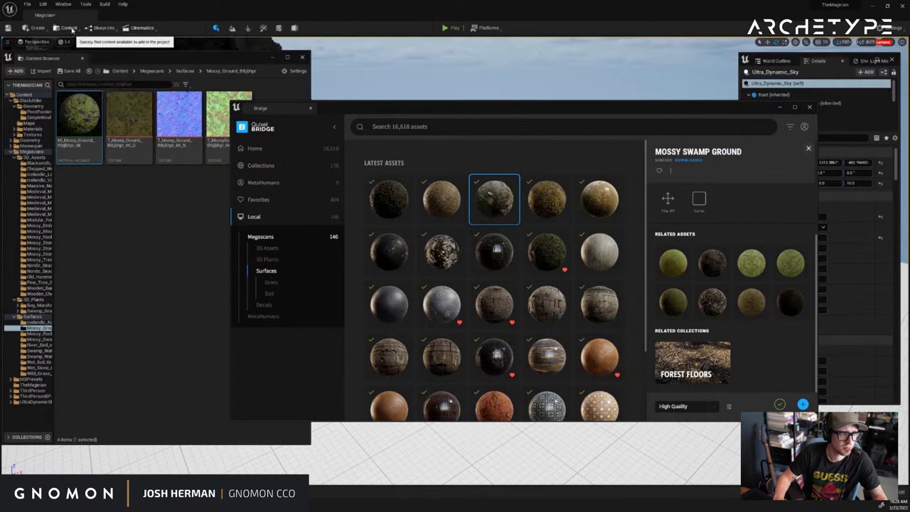
click(72, 30)
click(515, 116)
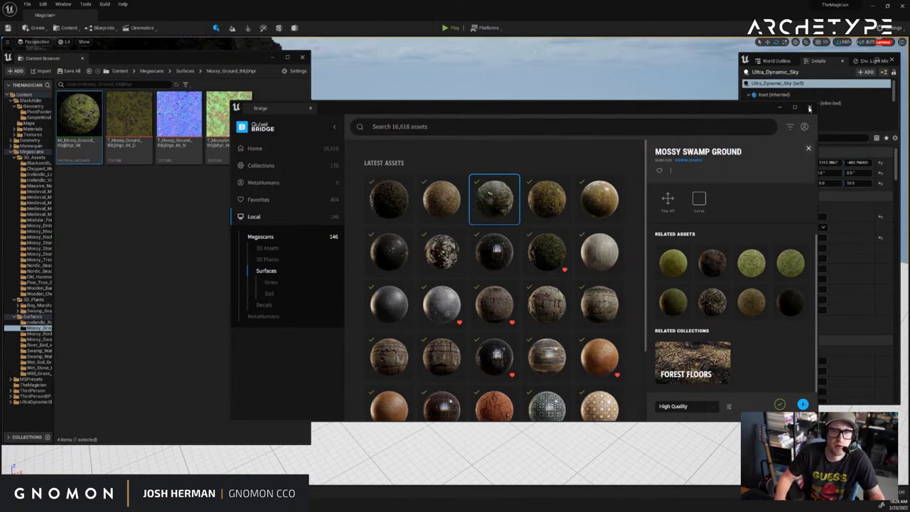
Close Bridge and try the Mossy Rocky Ground material on the ground plane
click(810, 107)
click(30, 333)
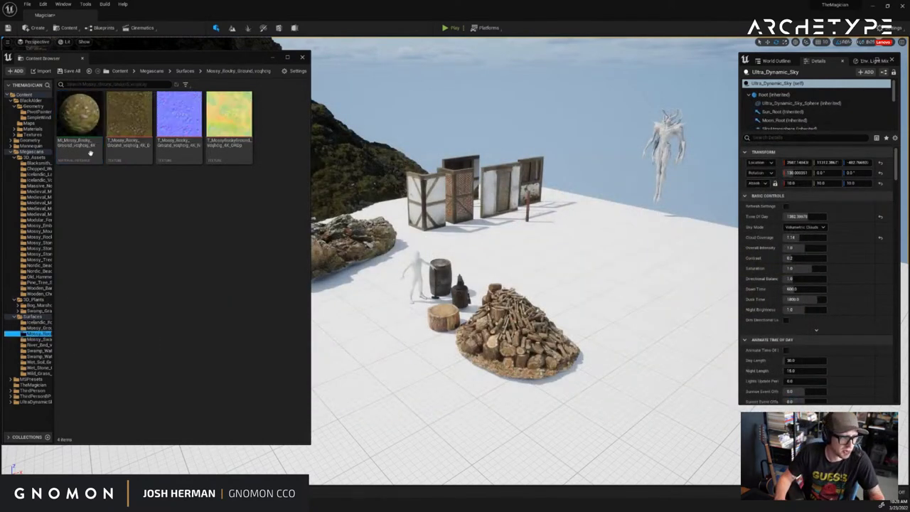
drag(90, 137, 395, 382)
right_drag(395, 382, 345, 356)
Apply the Mossy Swamp Ground material to the ground plane and inspect it from a low angle
click(33, 340)
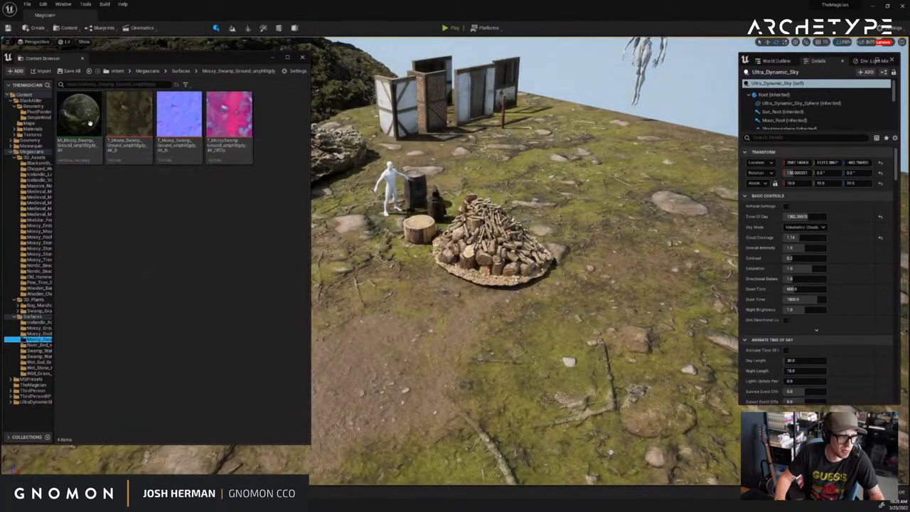
drag(88, 120, 462, 325)
right_drag(462, 325, 448, 302)
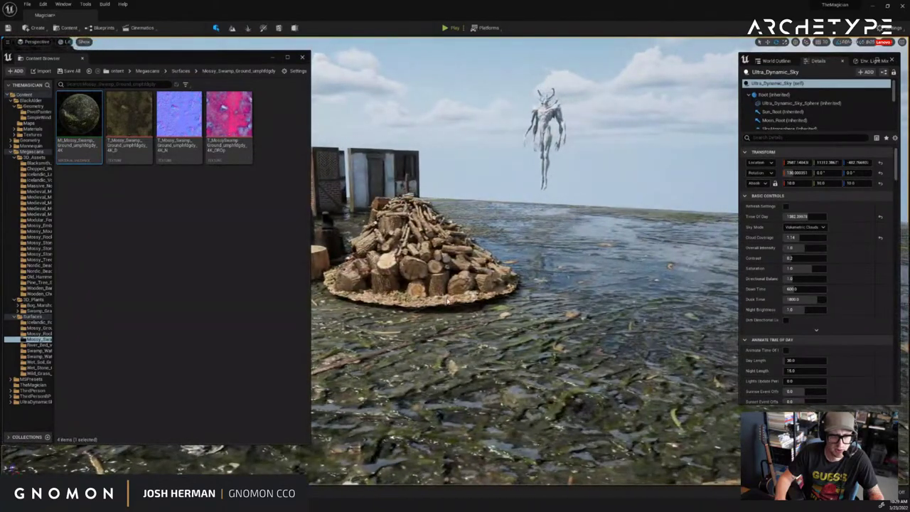
Apply a rain preset as the weather type of Ultra_Dynamic_Weather and close the Content Browser to view the scene
click(776, 62)
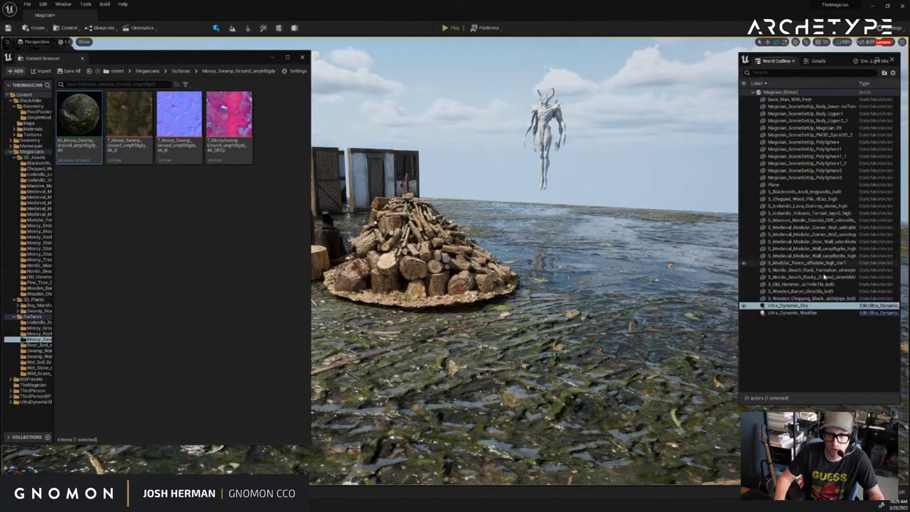
click(810, 61)
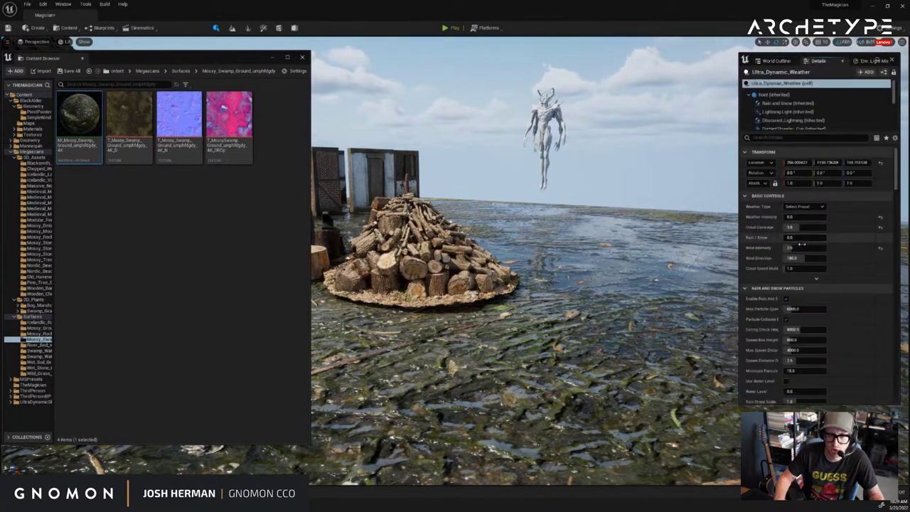
click(805, 207)
click(799, 248)
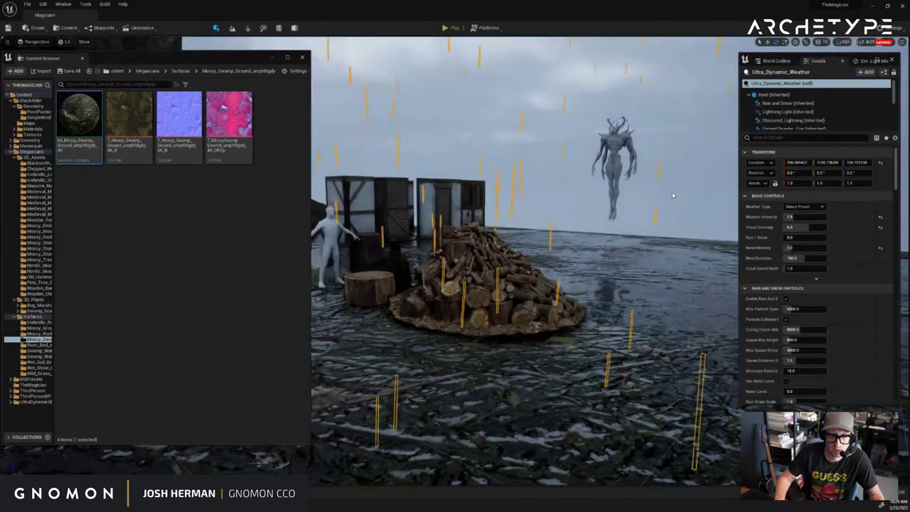
right_drag(673, 194, 661, 195)
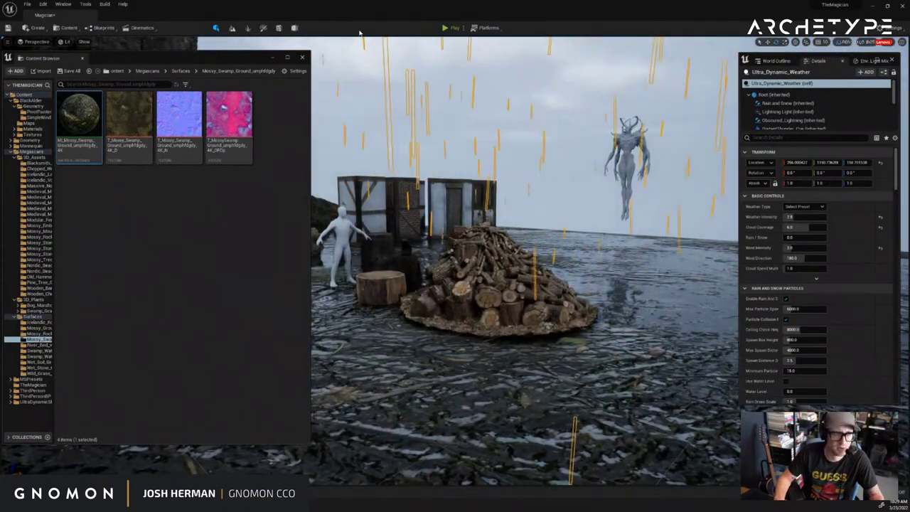
click(302, 58)
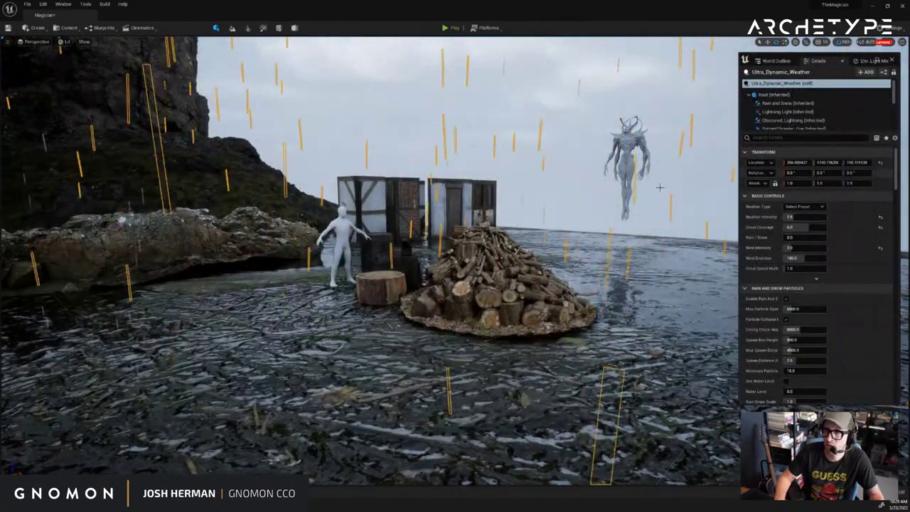
right_drag(661, 187, 640, 187)
Select Ultra_Dynamic_Sky, set its Time Of Day to about 653 and view the creature in the dim light
click(776, 61)
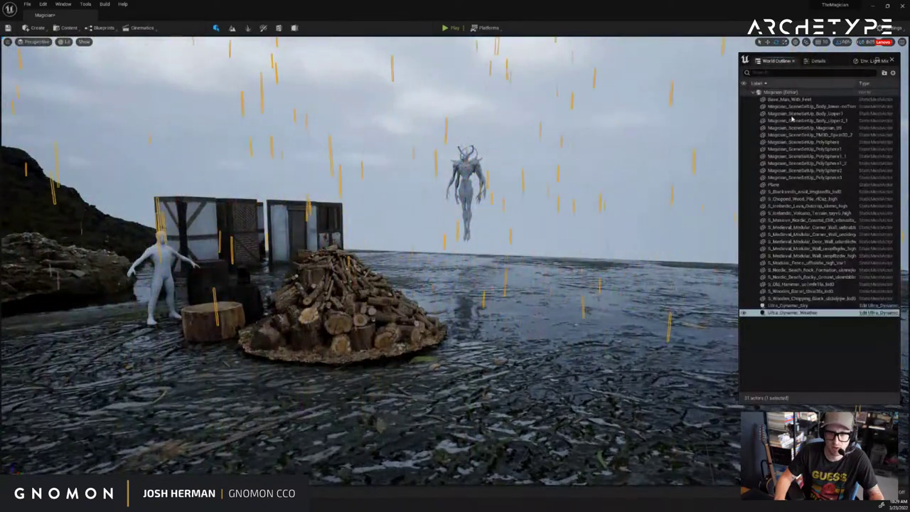
click(802, 306)
click(815, 61)
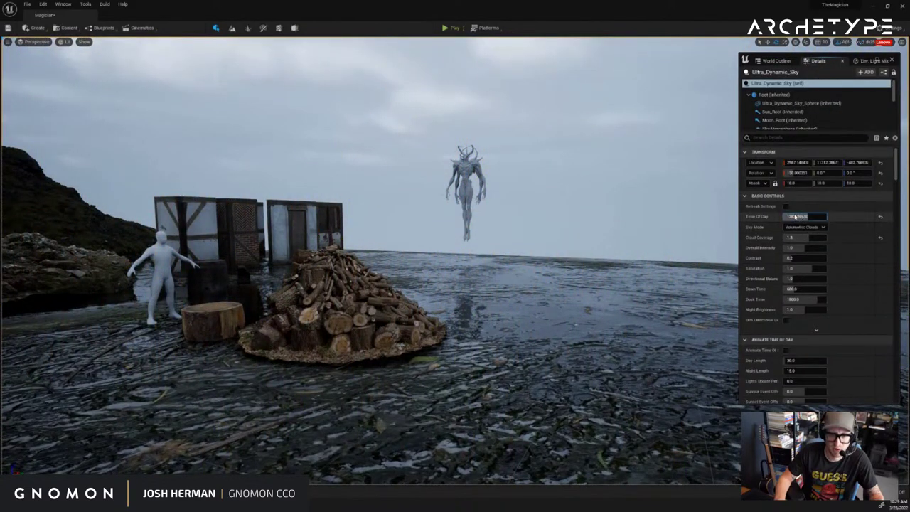
mouse_move(795, 217)
mouse_down()
mouse_move(787, 217)
mouse_move(806, 217)
mouse_move(799, 219)
mouse_up()
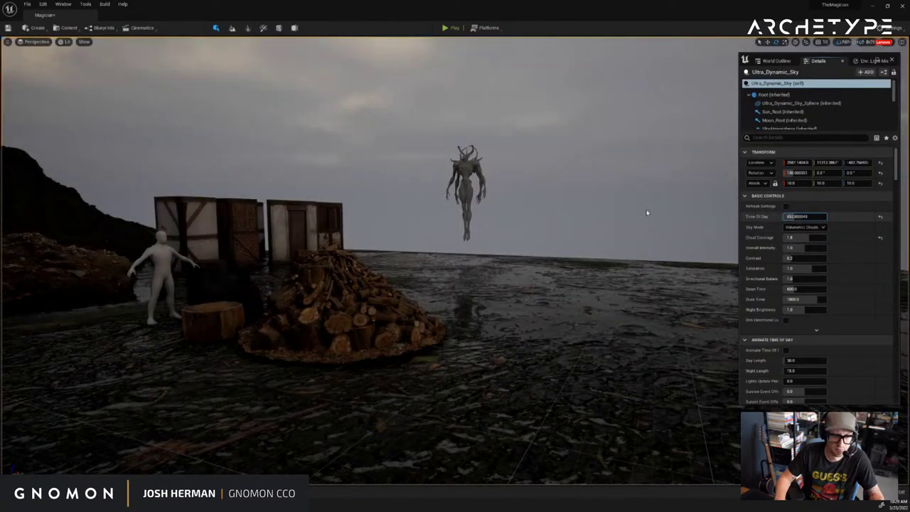
right_drag(647, 212, 697, 197)
key(w)
key(e)
key(w)
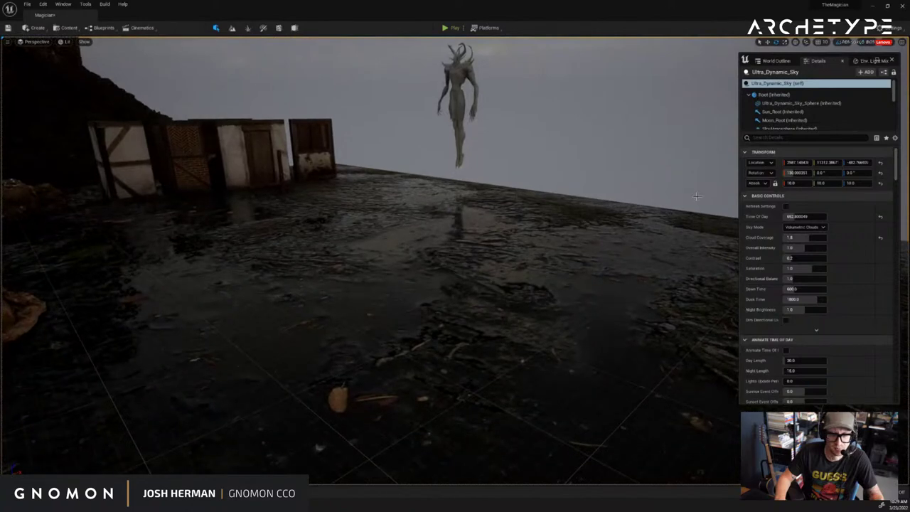
Test night-time Time Of Day values up to 2400 and settle on about 921.6 for a daylight sky
drag(797, 215, 811, 219)
right_drag(626, 201, 655, 204)
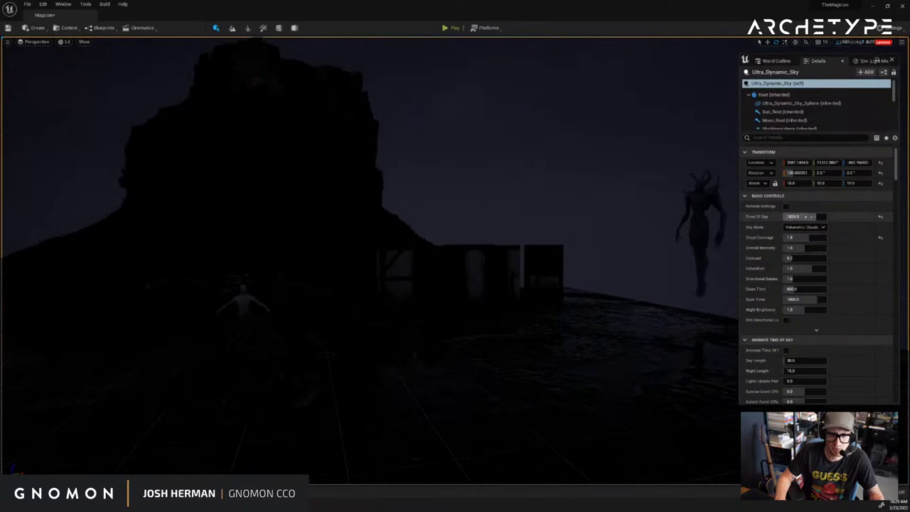
drag(840, 219, 841, 219)
right_drag(612, 226, 663, 231)
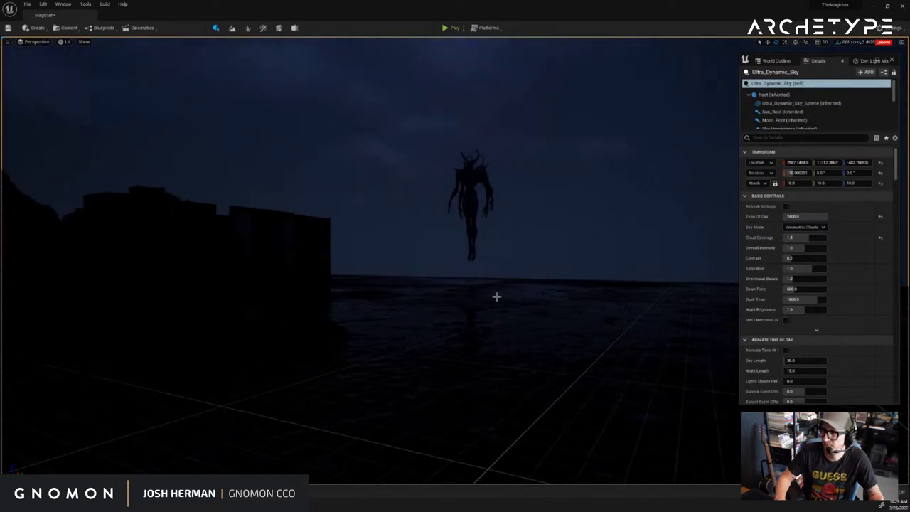
right_drag(499, 312, 495, 323)
drag(798, 216, 838, 217)
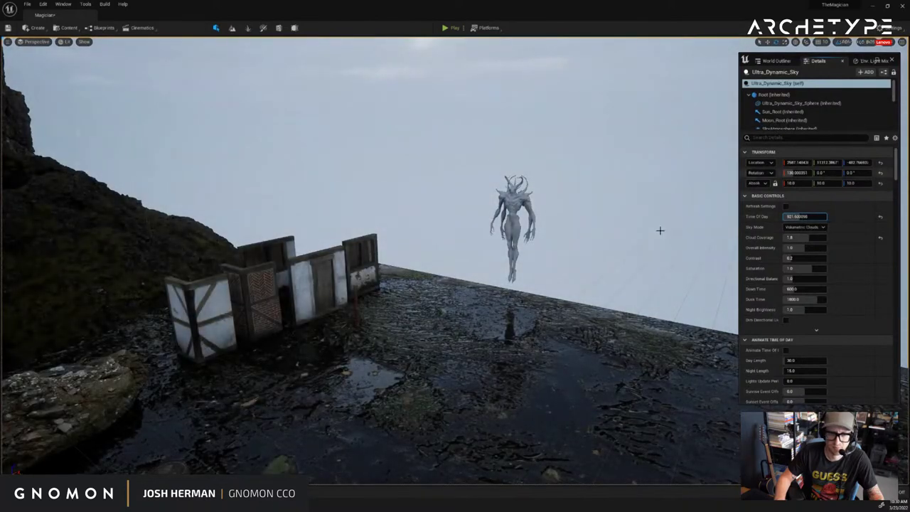
middle_drag(636, 254, 636, 302)
Select Ultra_Dynamic_Weather and apply the Cloudy preset as its weather type
click(786, 61)
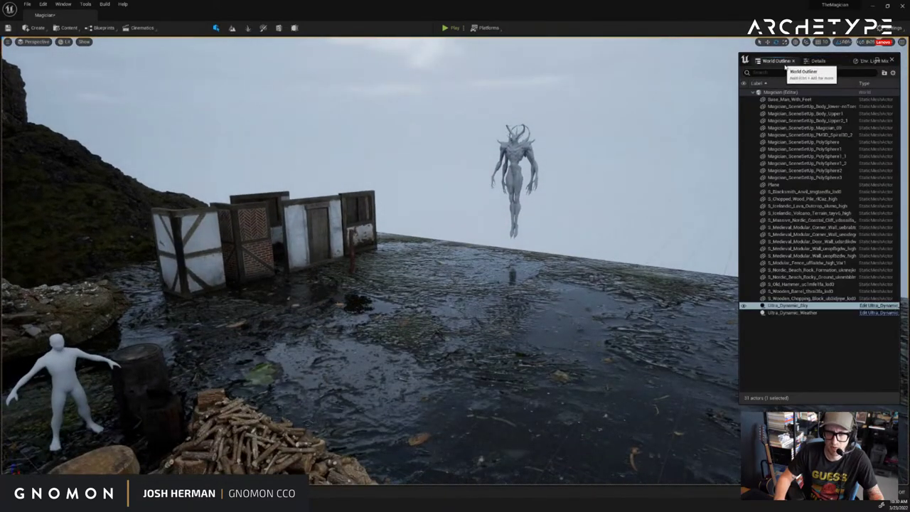
click(800, 313)
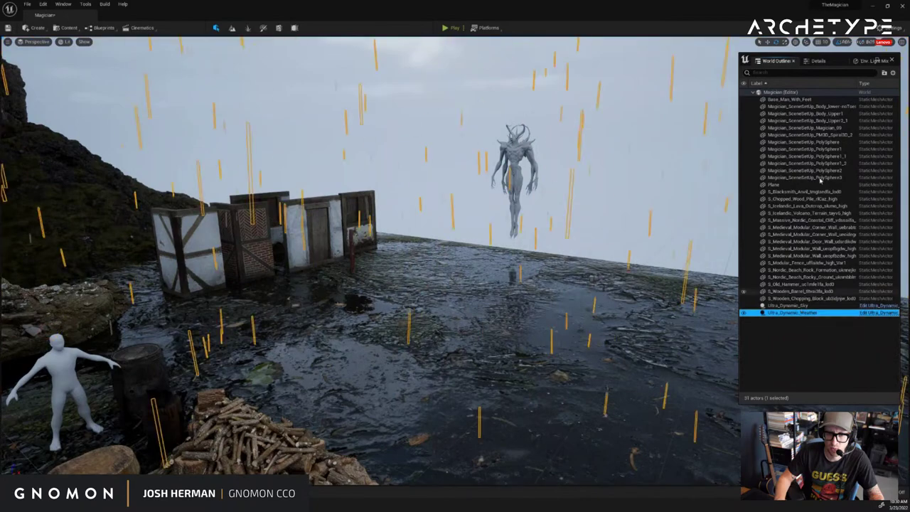
click(818, 61)
click(804, 207)
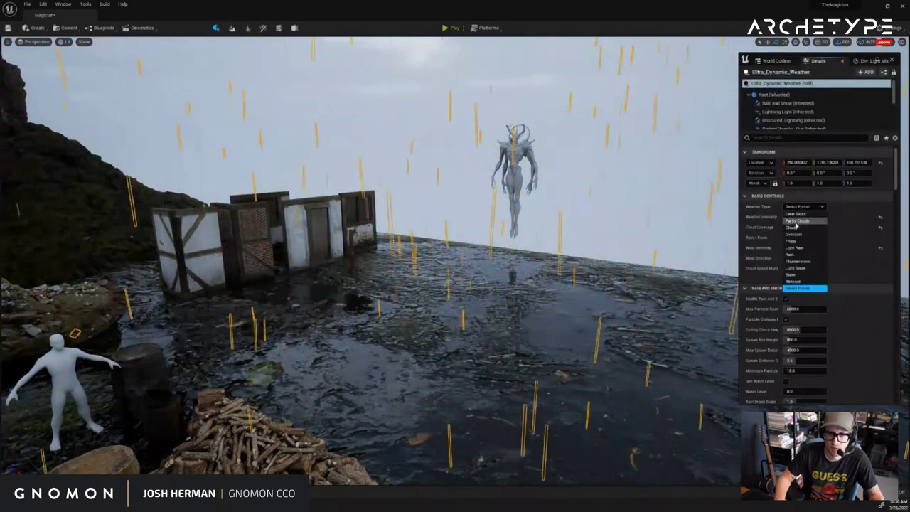
click(797, 228)
right_drag(666, 200, 672, 204)
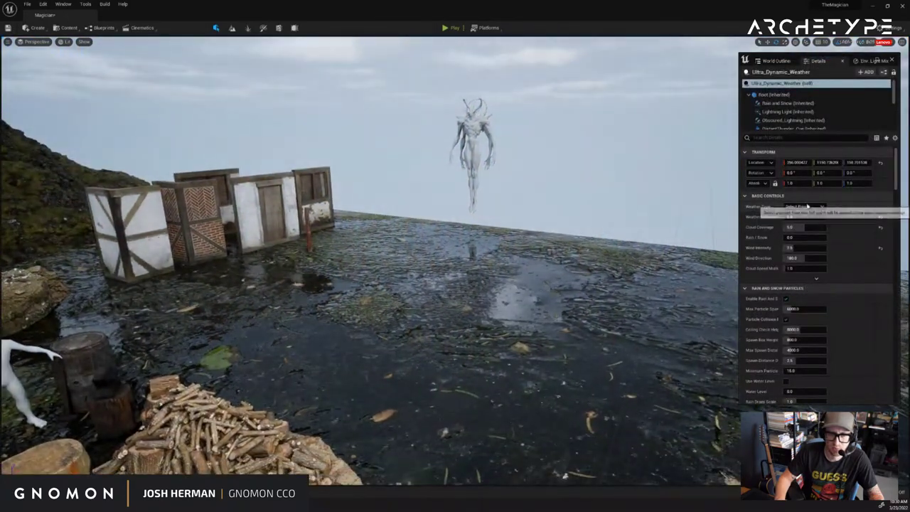
Try a clearer weather preset and Overcast on Ultra_Dynamic_Weather, and reapply Cloudy
click(807, 207)
click(804, 216)
click(804, 207)
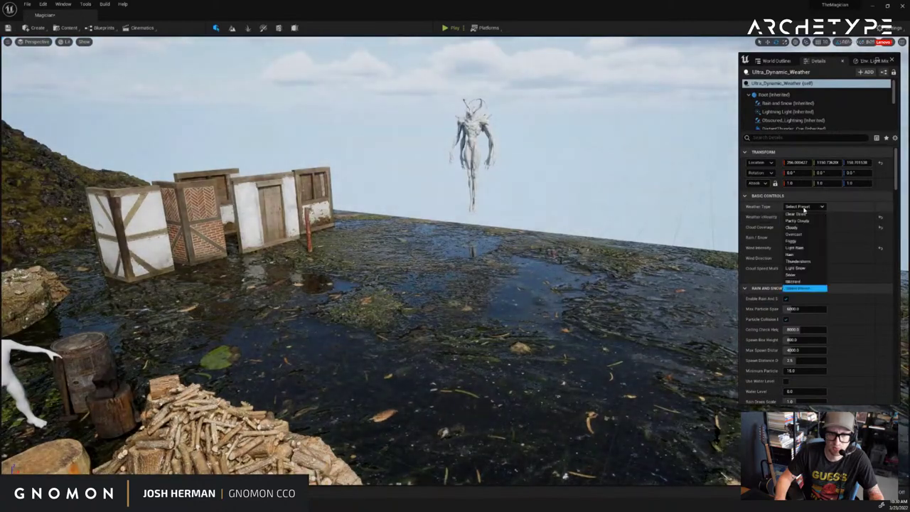
click(804, 235)
click(804, 207)
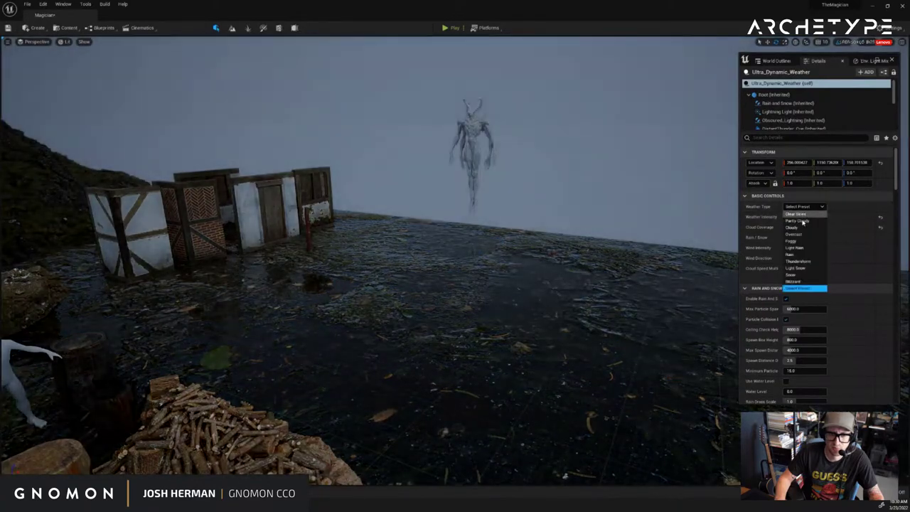
click(796, 228)
Apply a wet, stony riverbed surface with pale rocks to the ground plane and inspect it up close
right_drag(643, 210, 616, 234)
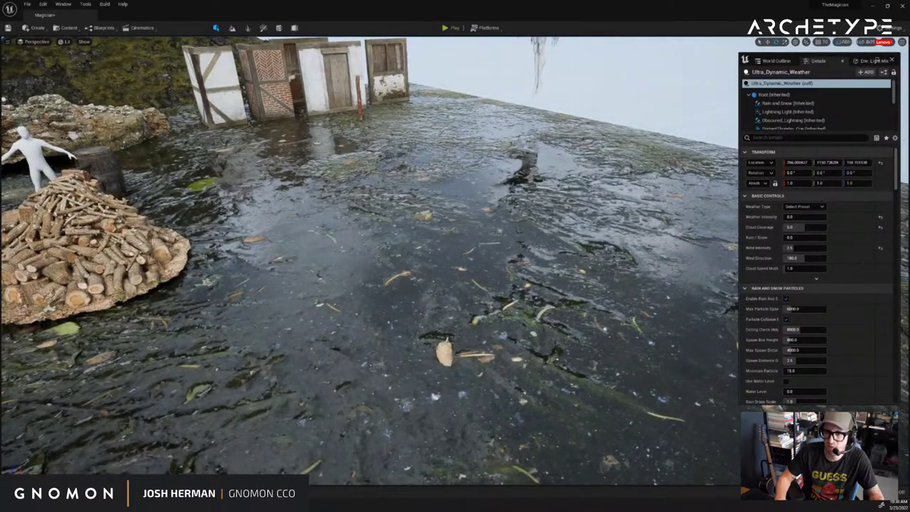
drag(568, 332, 568, 330)
right_drag(567, 330, 572, 311)
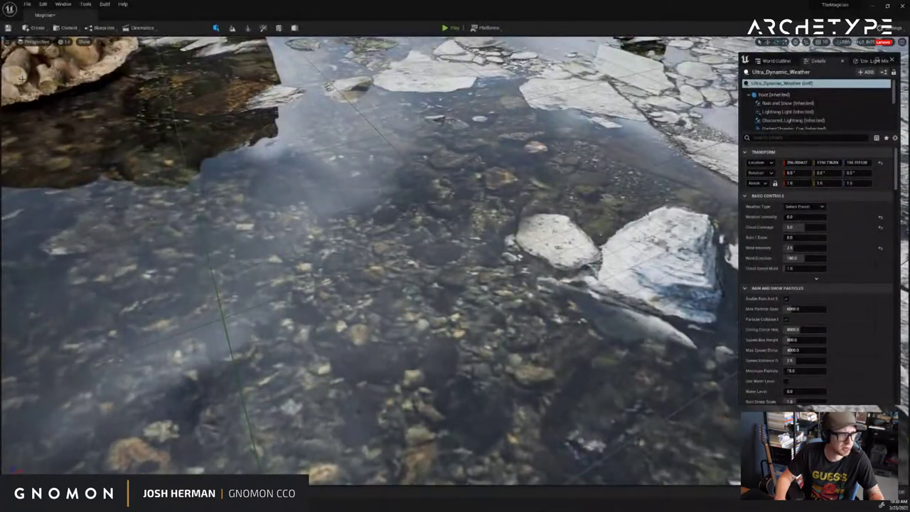
Hide the grid in the viewport and look over the whole scene
click(84, 42)
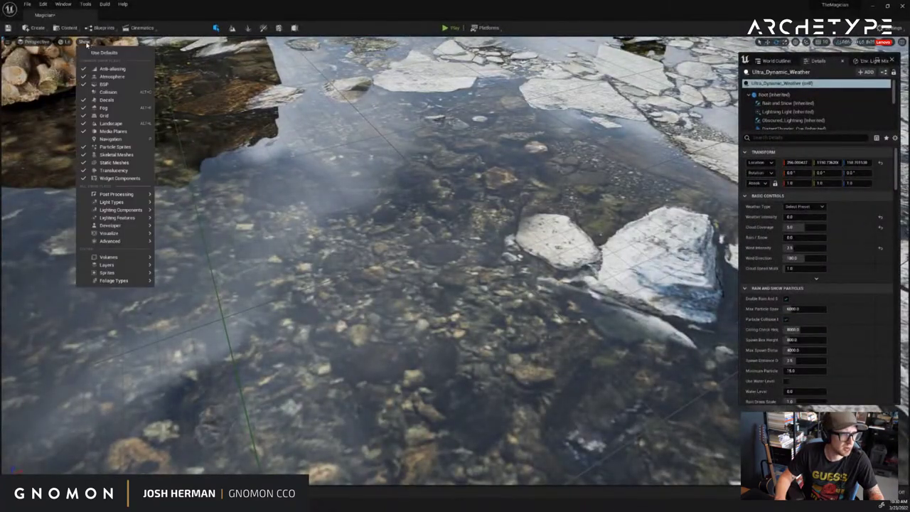
click(104, 115)
right_drag(322, 202, 294, 225)
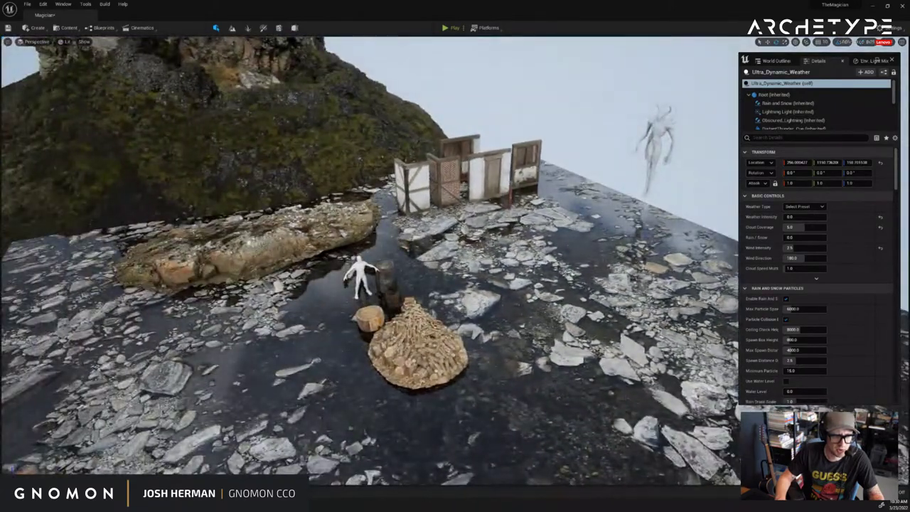
Move the long Nordic Beach Rocky Ground rock away from the standing figure, farther from the scene's centre
right_drag(234, 371, 238, 298)
click(327, 342)
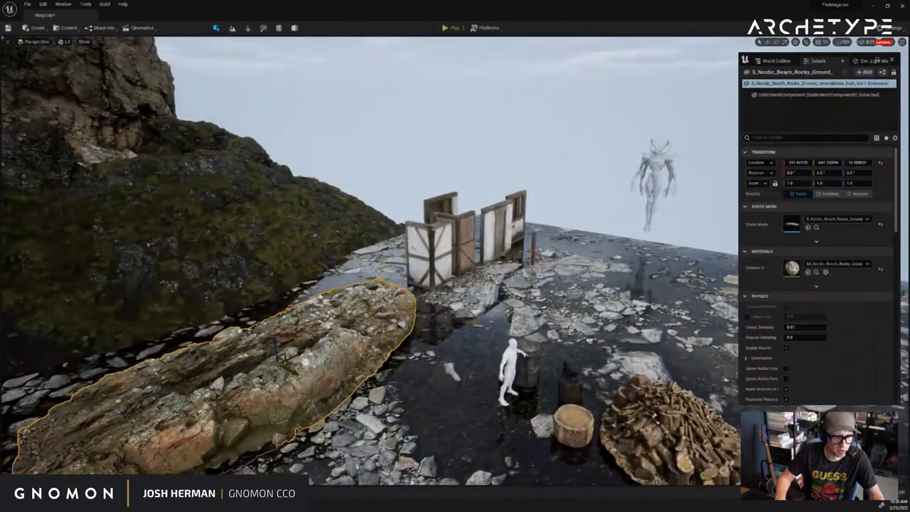
drag(290, 368, 211, 315)
click(374, 118)
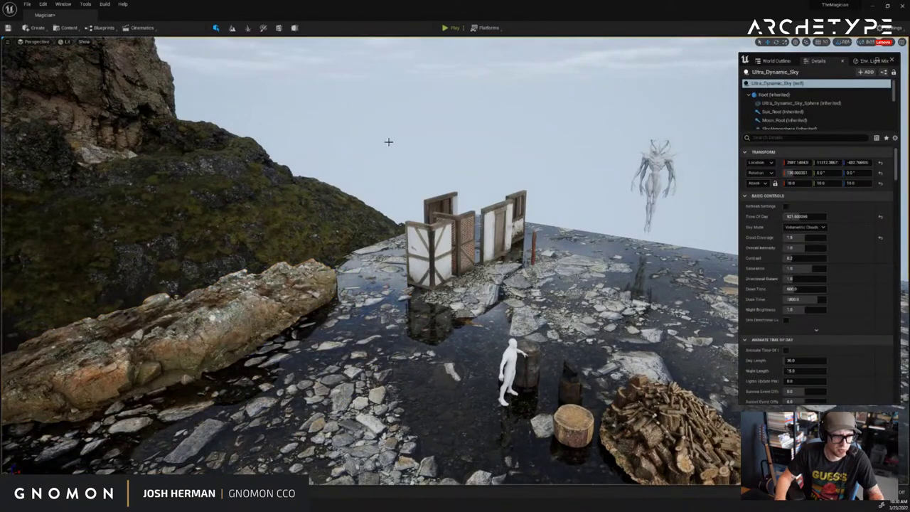
right_drag(389, 142, 384, 169)
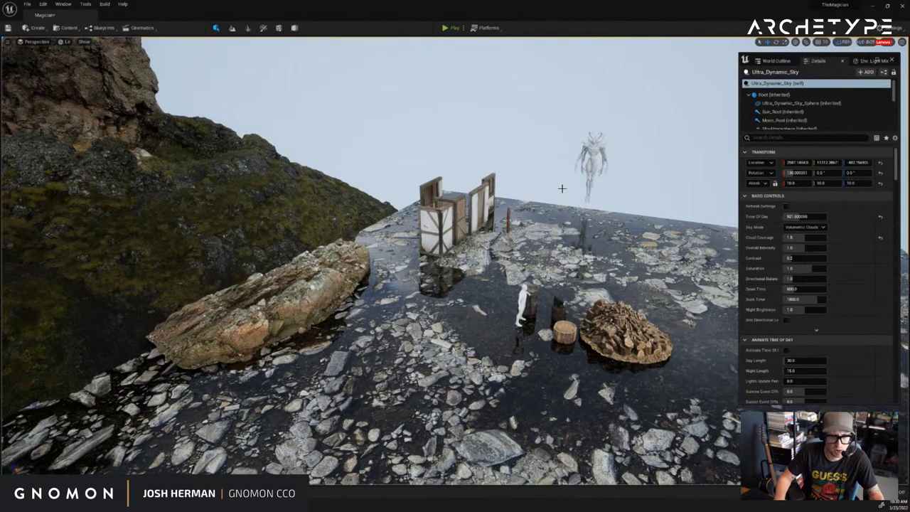
Try other Megascans surfaces on the ground plane, including shallow brown water with floating plants, and view them from above
click(471, 211)
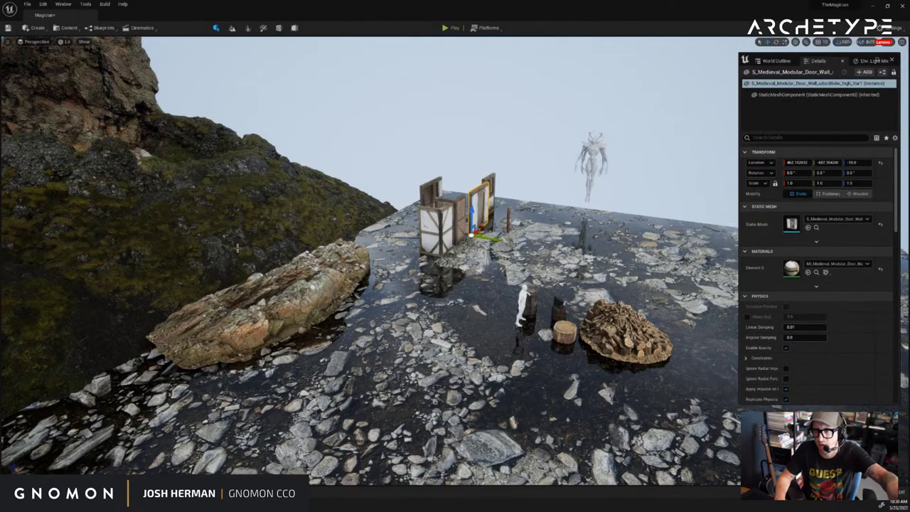
mouse_move(309, 269)
right_down()
mouse_move(285, 268)
mouse_move(334, 274)
mouse_move(310, 267)
right_up()
key(d)
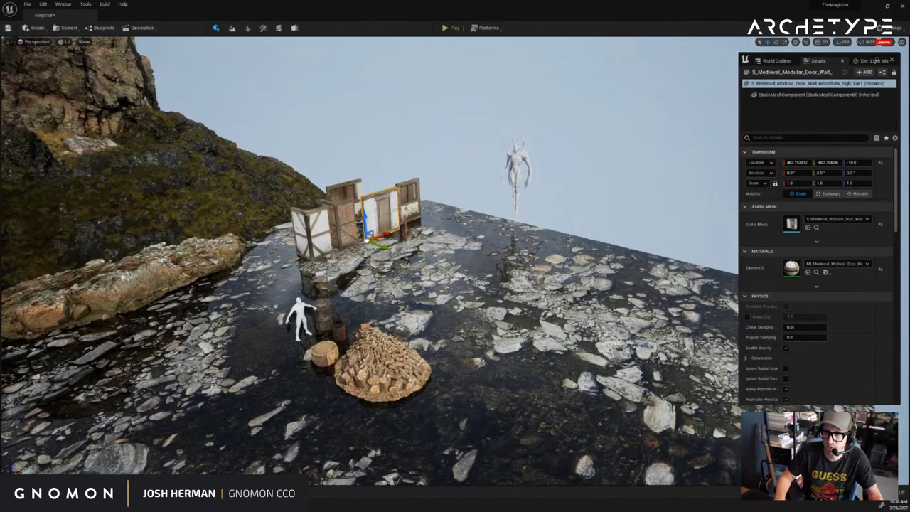
drag(878, 313, 644, 436)
right_drag(644, 437, 645, 436)
drag(873, 307, 588, 373)
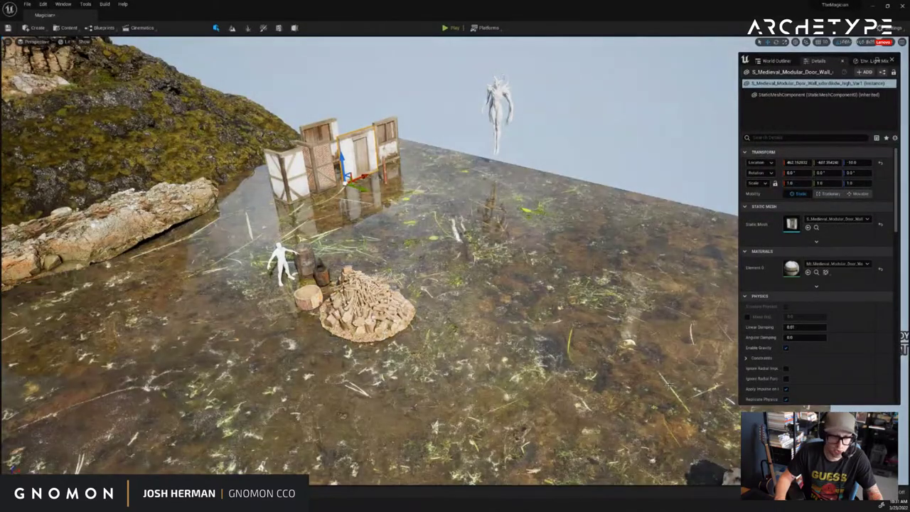
mouse_move(588, 372)
right_down()
mouse_move(569, 358)
mouse_move(597, 369)
right_up()
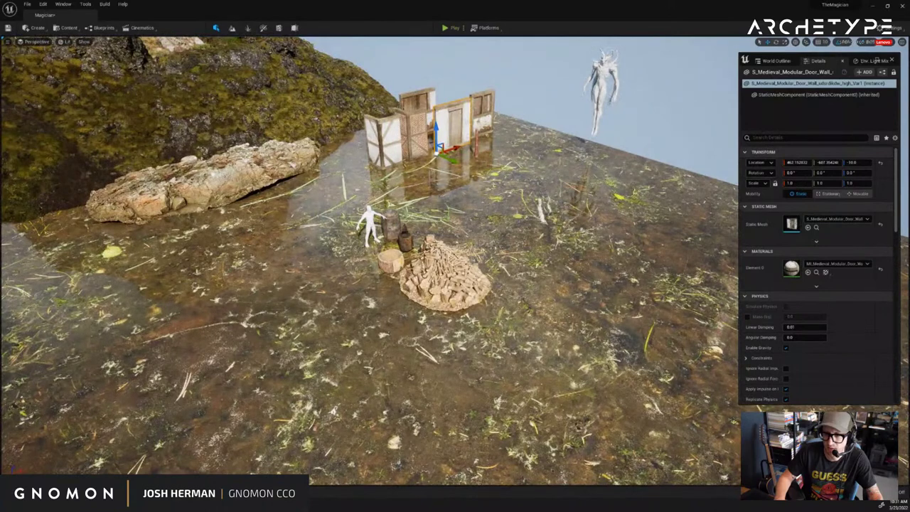
Try a brown muddy surface and a dark gravelly surface with puddles on the ground plane
drag(909, 373, 675, 373)
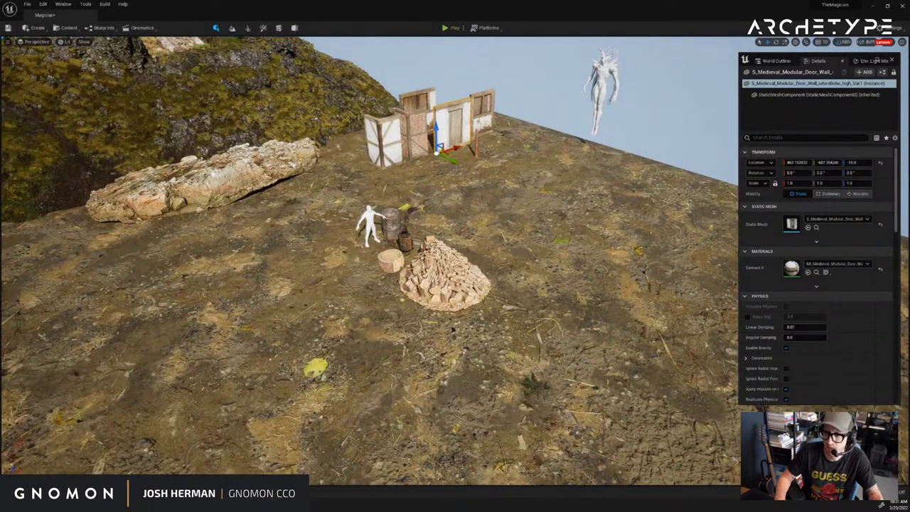
drag(909, 378, 527, 378)
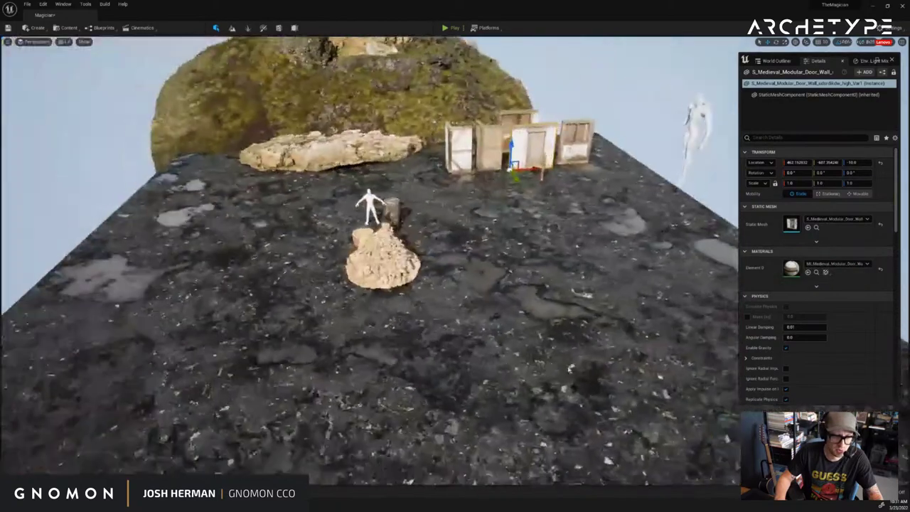
right_drag(527, 378, 487, 384)
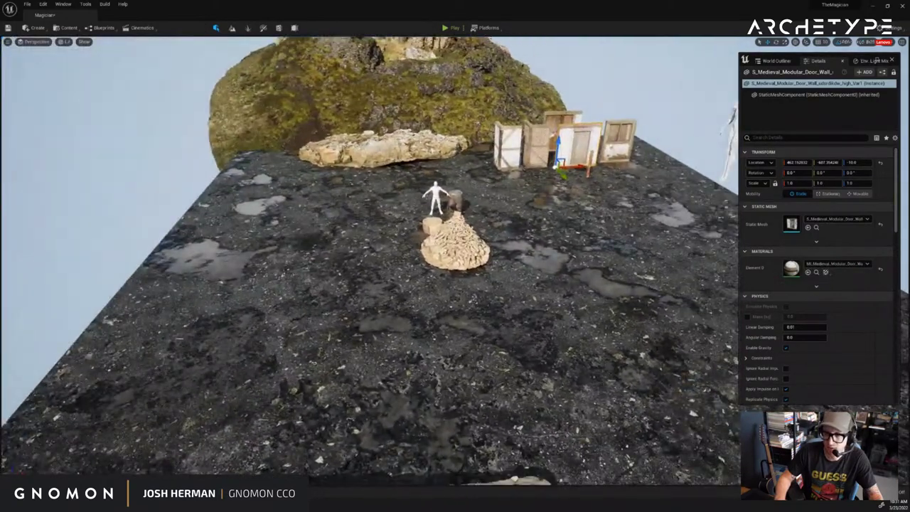
Apply a forest floor surface with green leafy plants to the ground plane and review the scene around the floating creature
drag(909, 349, 528, 348)
right_drag(527, 348, 561, 337)
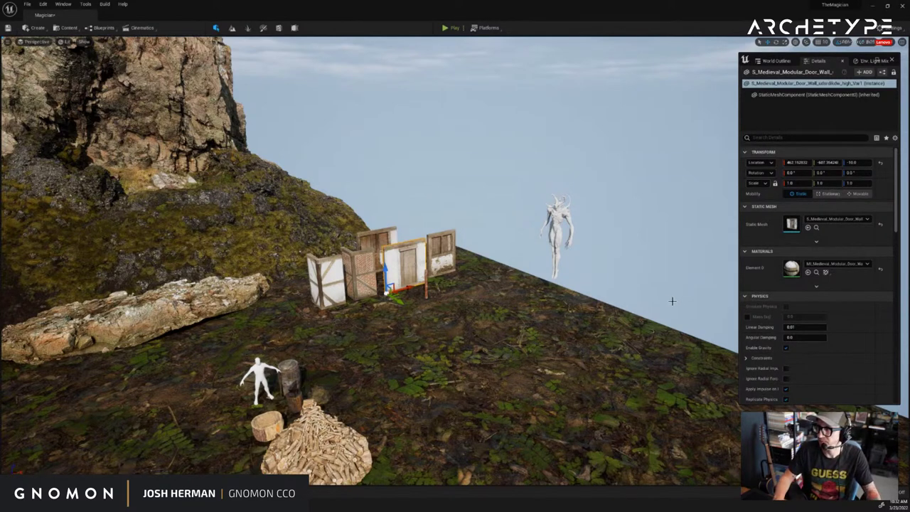
right_drag(663, 306, 674, 299)
mouse_move(615, 296)
right_down()
mouse_move(630, 300)
mouse_move(632, 286)
mouse_move(647, 284)
right_up()
key(w)
key(s)
right_drag(360, 427, 373, 437)
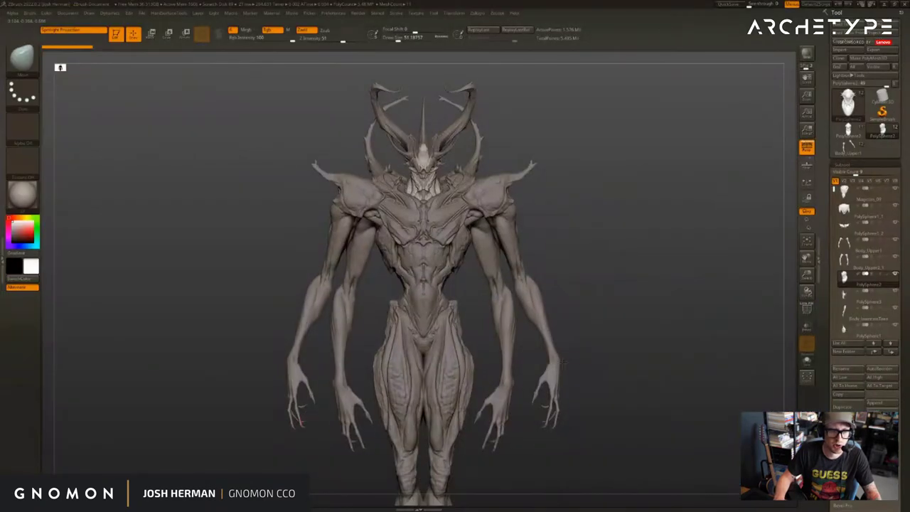
Switch to ZBrush and examine the horned creature's head, shoulders and torso from several angles
mouse_move(597, 352)
mouse_down()
mouse_move(602, 344)
mouse_move(585, 338)
mouse_move(636, 315)
mouse_move(649, 319)
mouse_move(648, 332)
mouse_move(676, 340)
mouse_move(647, 323)
mouse_up()
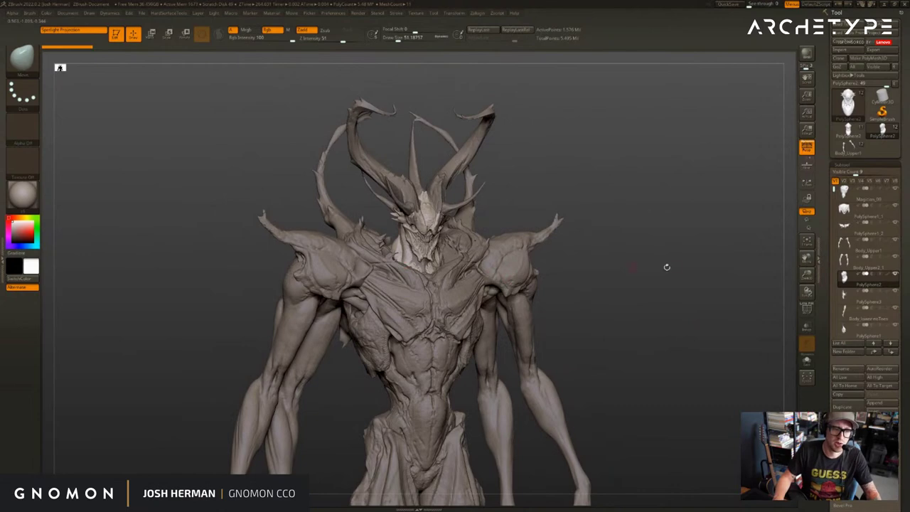
mouse_move(667, 268)
mouse_down()
mouse_move(597, 271)
mouse_move(656, 264)
mouse_up()
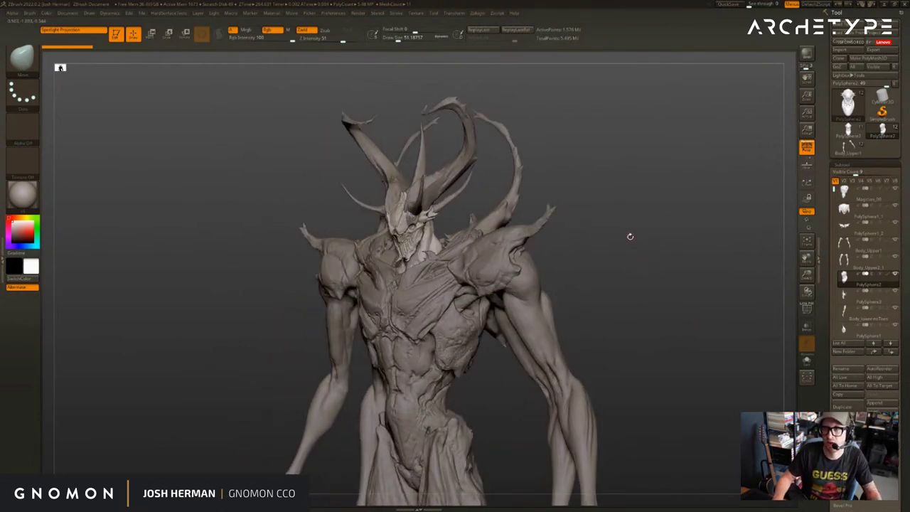
mouse_move(630, 236)
alt+mouse_down()
mouse_move(636, 204)
mouse_move(669, 204)
alt+mouse_up()
mouse_move(602, 237)
mouse_down()
mouse_move(657, 206)
mouse_move(690, 218)
mouse_move(661, 221)
mouse_up()
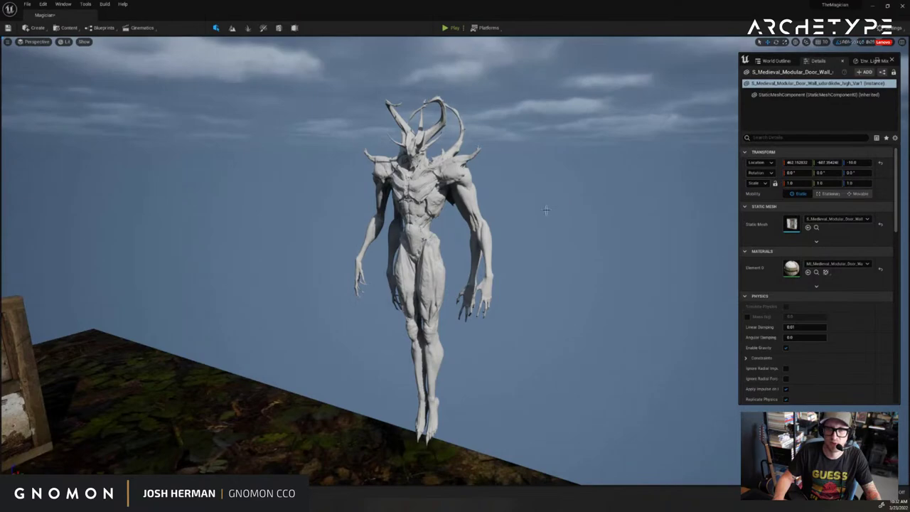
Switch back to Unreal Engine and try rotating the Icelandic lava outcrop at the edge of the ground plane
right_drag(556, 194, 536, 338)
click(565, 379)
key(e)
right_drag(565, 380, 553, 384)
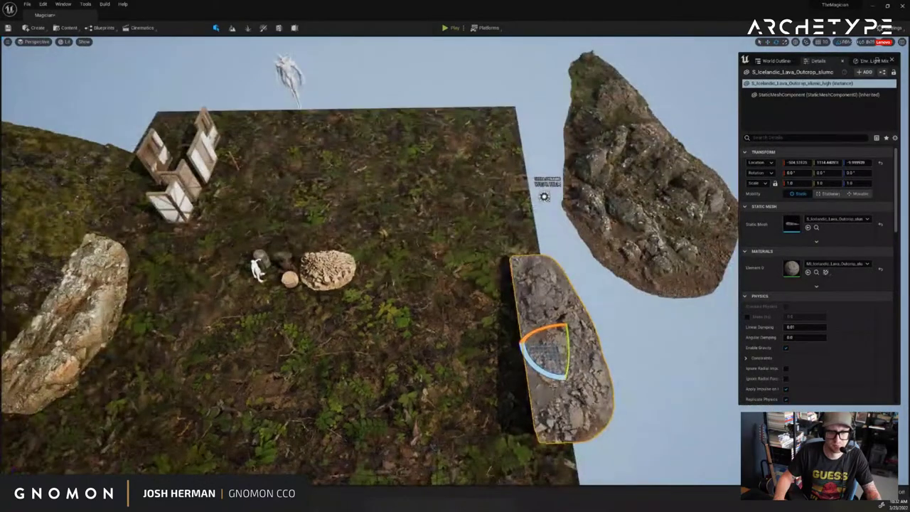
drag(553, 384, 569, 327)
right_drag(569, 327, 443, 267)
click(526, 250)
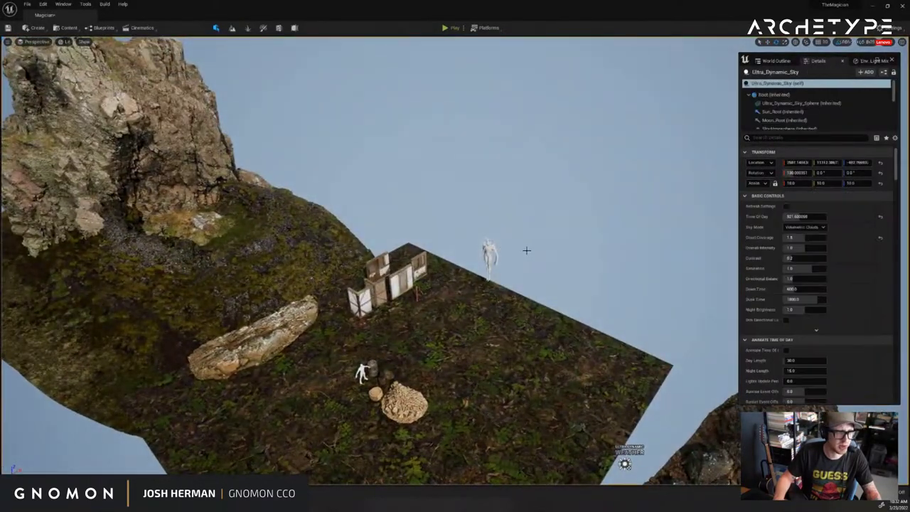
click(37, 28)
mouse_move(67, 88)
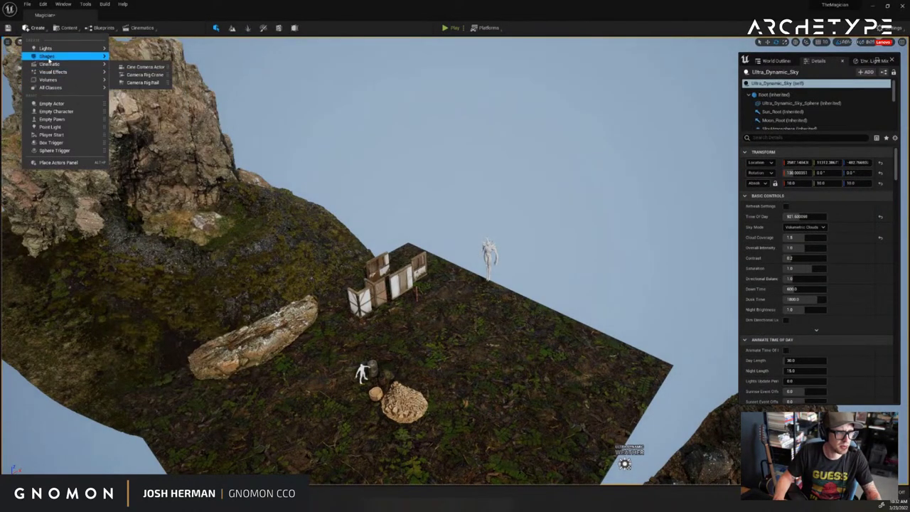
mouse_move(46, 59)
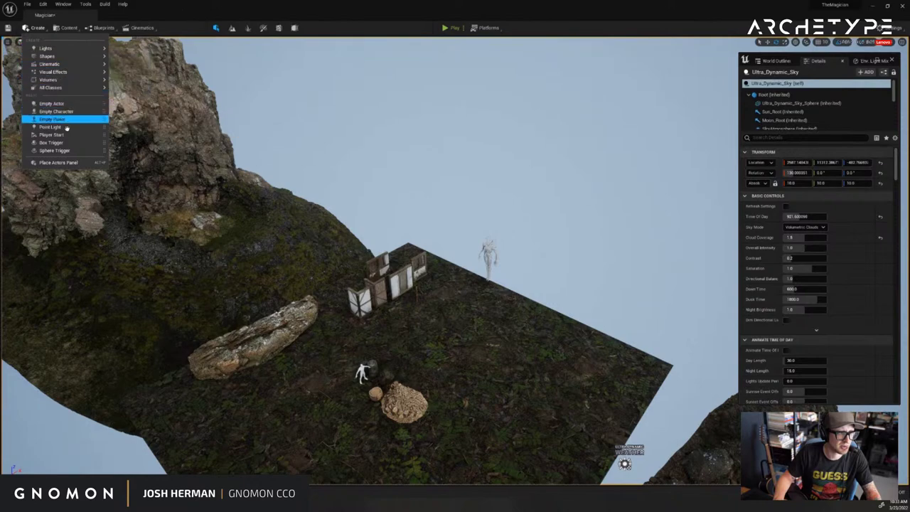
click(360, 165)
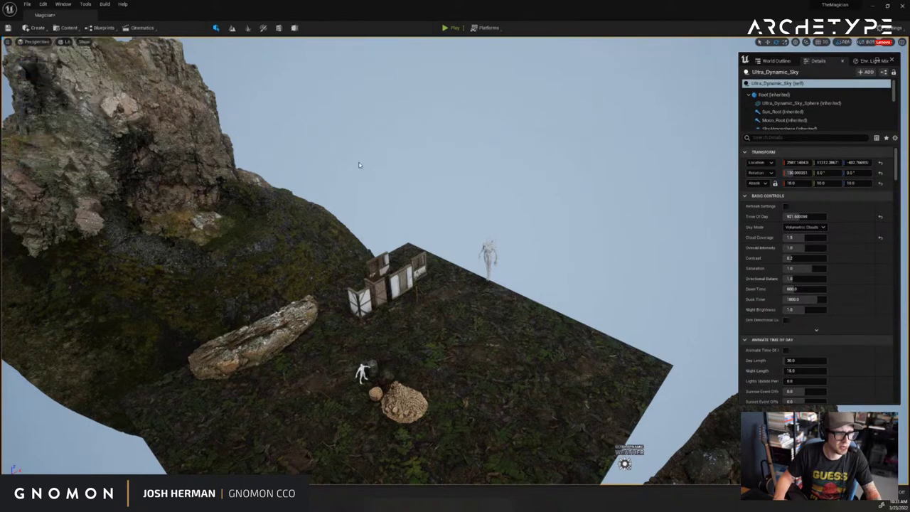
Scale the ground plane down uniformly to about 11, keeping it under the human figure and wood pile
click(445, 367)
right_drag(445, 367, 469, 303)
drag(473, 288, 200, 313)
right_drag(535, 189, 555, 203)
key(w)
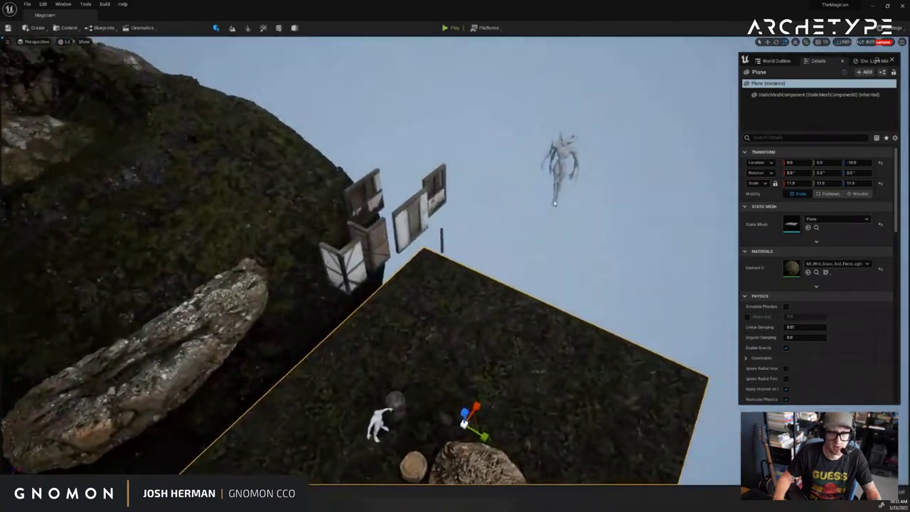
alt+drag(554, 204, 541, 177)
Set the weather type of the Ultra Dynamic Weather actor to the Partly Cloudy preset
click(777, 61)
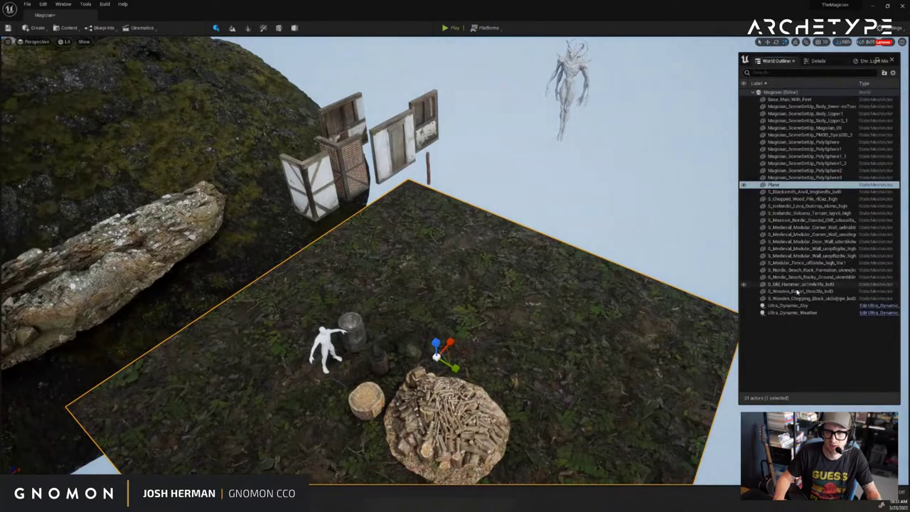
click(793, 312)
click(818, 61)
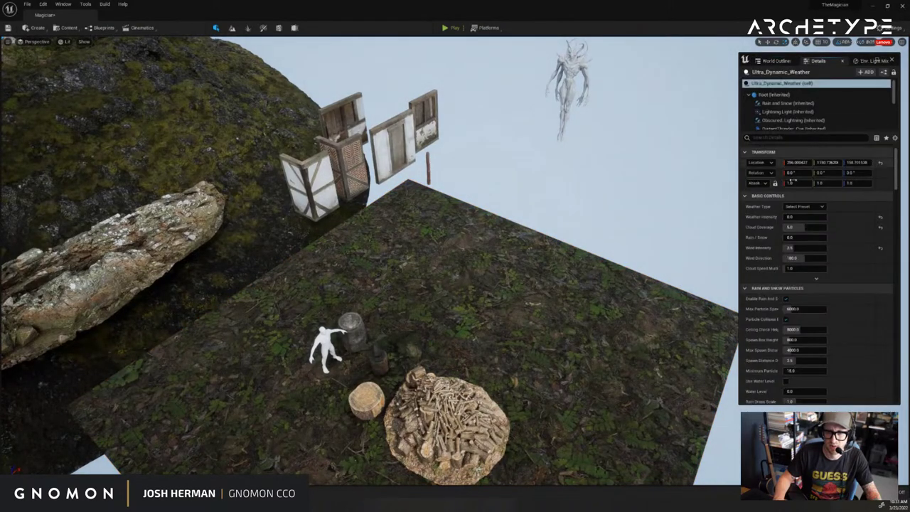
click(798, 207)
click(799, 220)
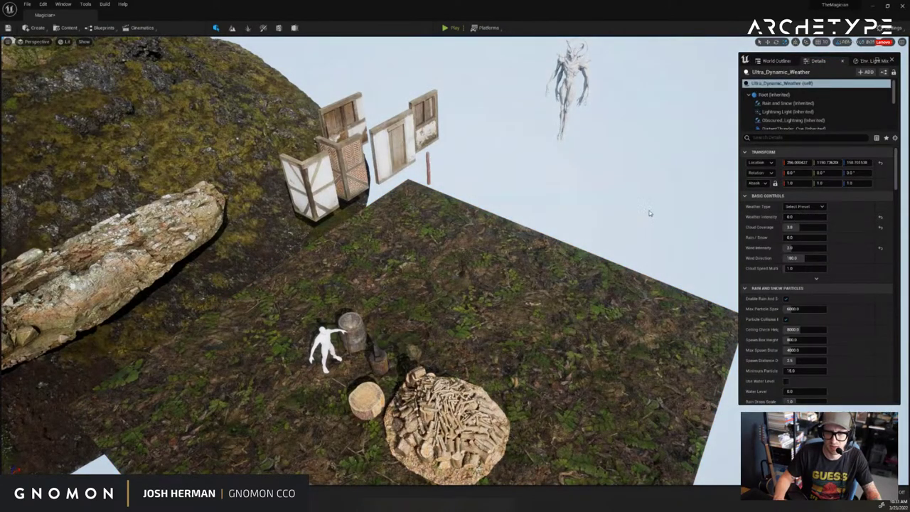
alt+drag(650, 214, 670, 187)
click(821, 207)
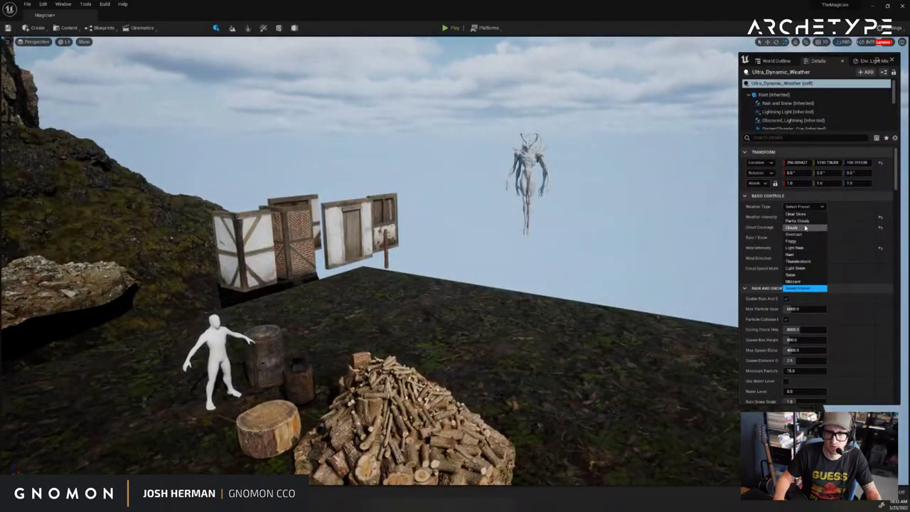
click(803, 221)
Set the Ultra Dynamic Sky's time of day to about 1171
click(775, 61)
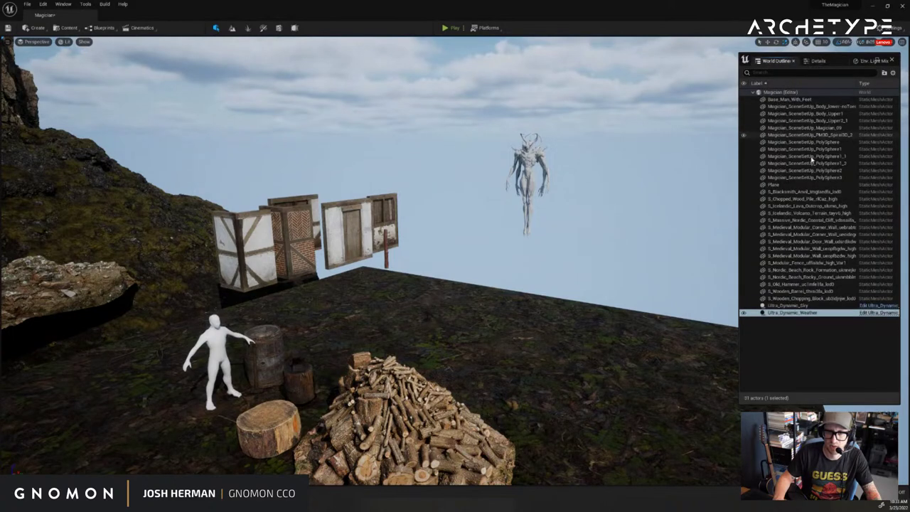
click(803, 308)
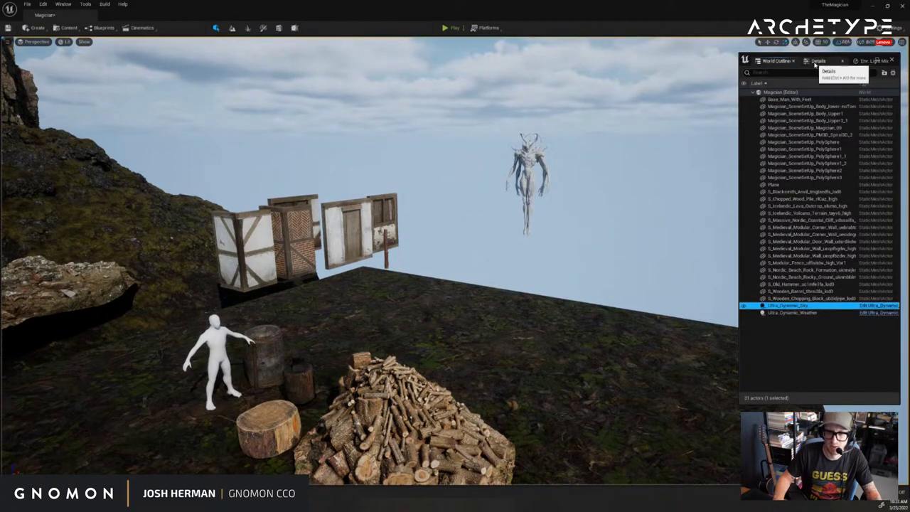
click(818, 60)
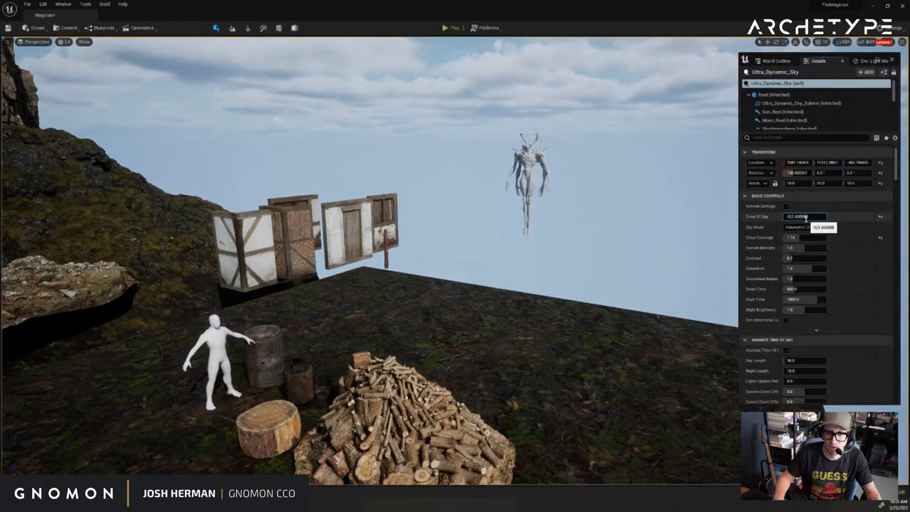
drag(798, 216, 803, 219)
right_drag(626, 219, 594, 219)
key(a)
key(w)
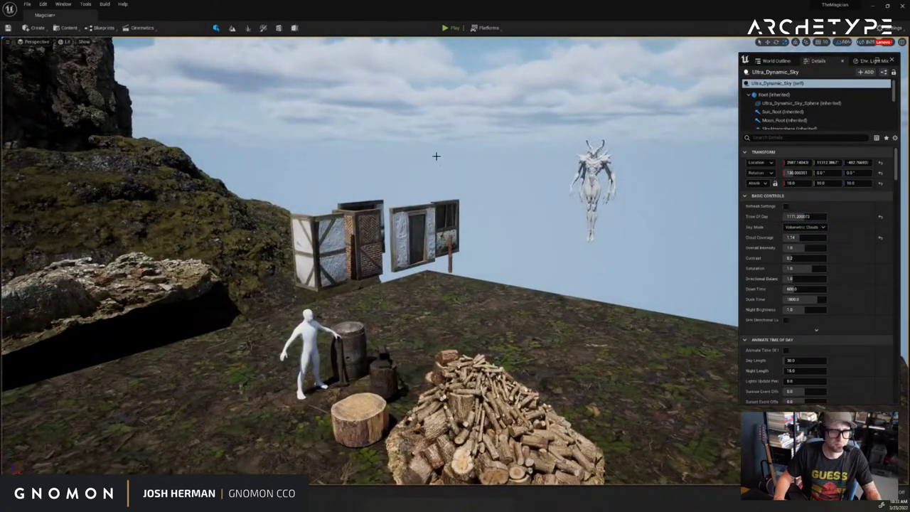
Move the Nordic beach rock formation against the edge of the ground plane, across from the mossy terrain
key(s)
right_drag(435, 142, 467, 189)
click(562, 150)
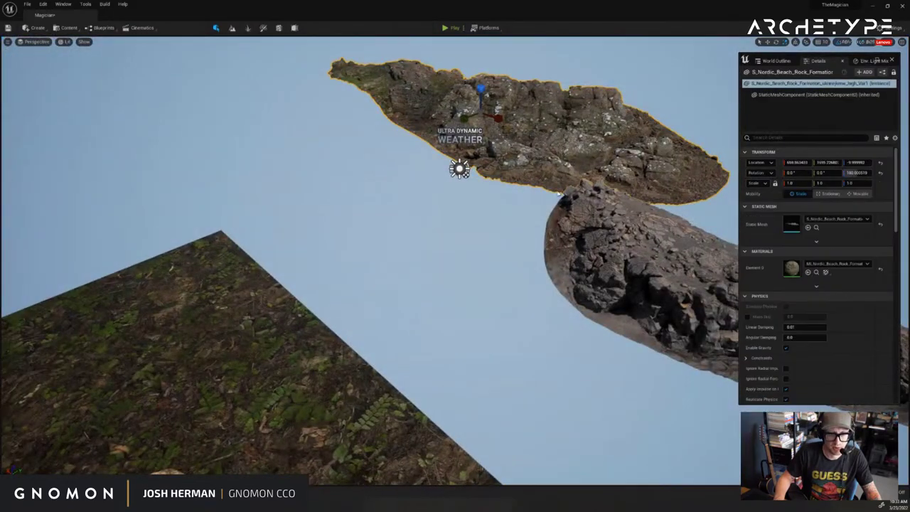
alt+drag(559, 194, 278, 159)
key(w)
key(e)
key(w)
right_drag(278, 158, 315, 162)
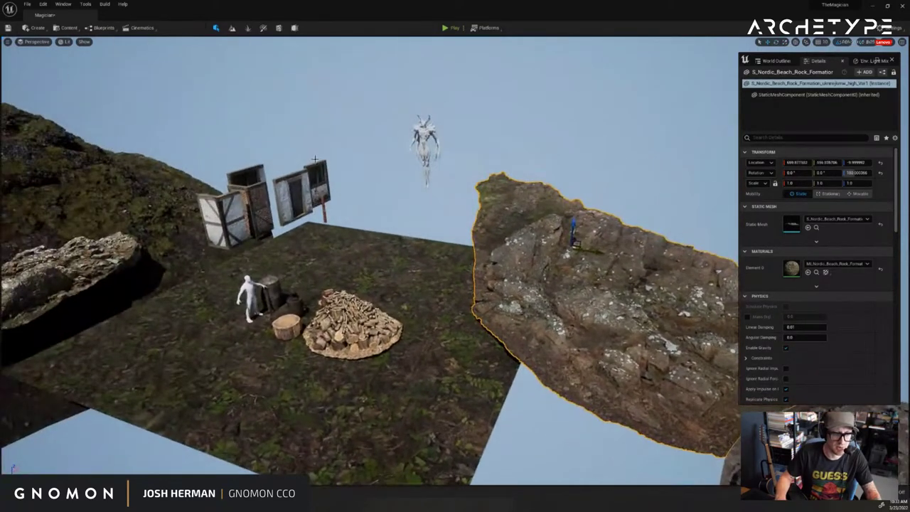
Open Quixel Bridge, resize its window over the scene and show the locally downloaded assets
click(59, 28)
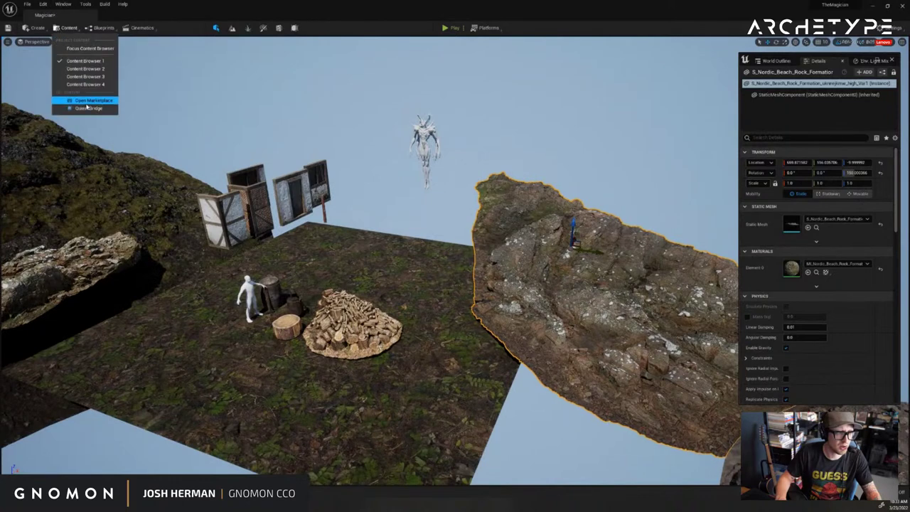
click(84, 110)
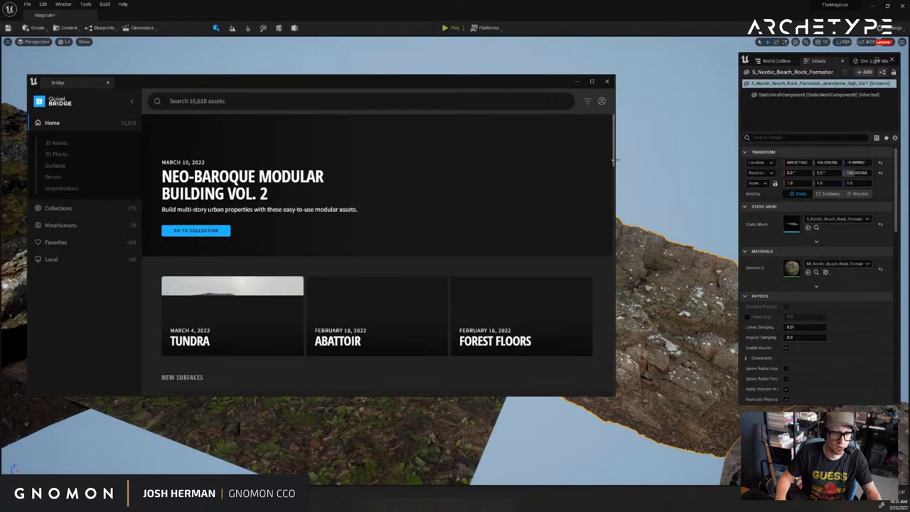
drag(616, 161, 375, 160)
drag(114, 82, 98, 63)
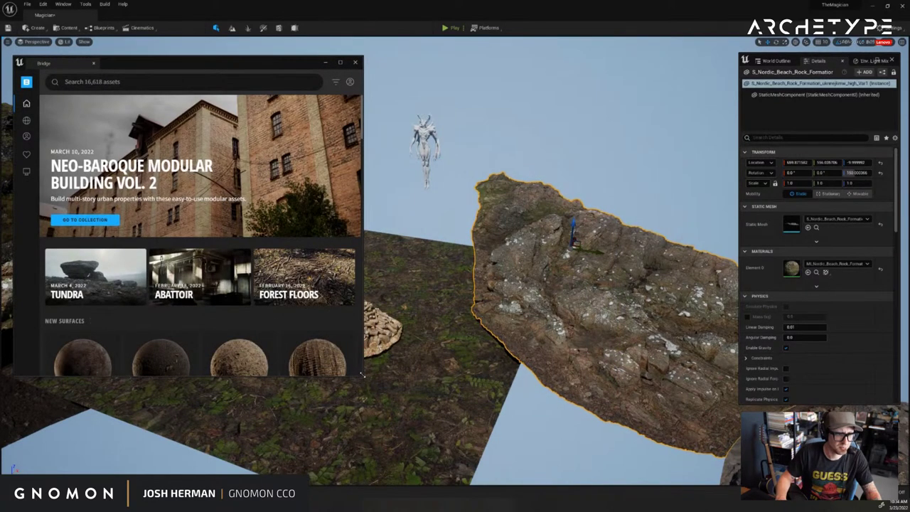
drag(361, 375, 448, 417)
click(26, 172)
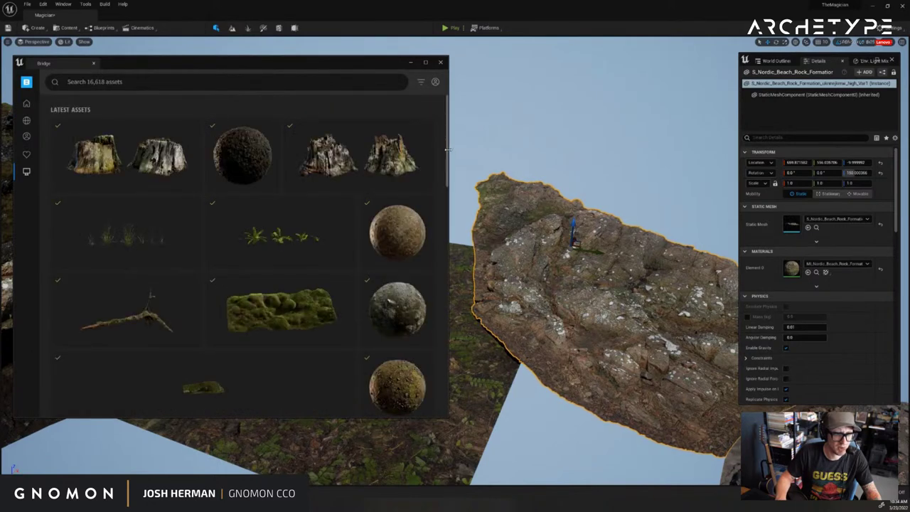
drag(448, 149, 545, 149)
Add the downloaded Mossy Mounds, Mossy Rocks and Forest Roots assets to the project
click(329, 358)
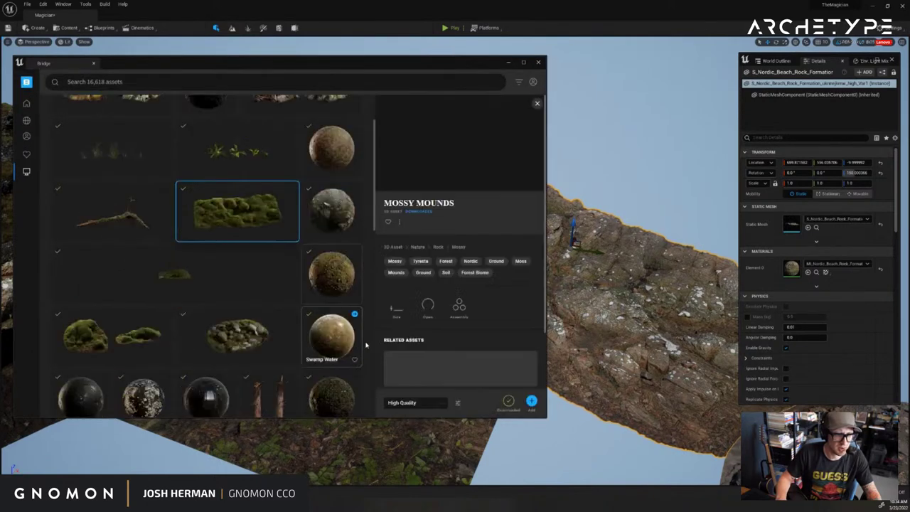
click(238, 334)
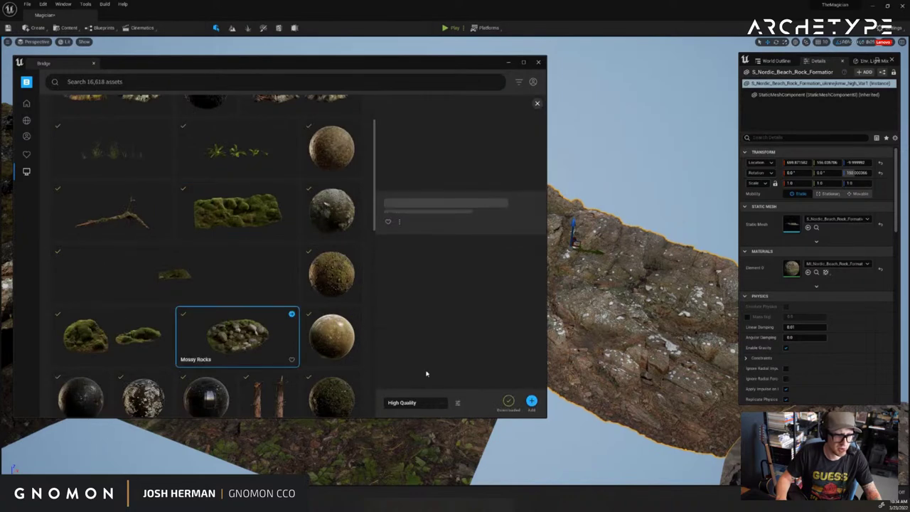
click(130, 361)
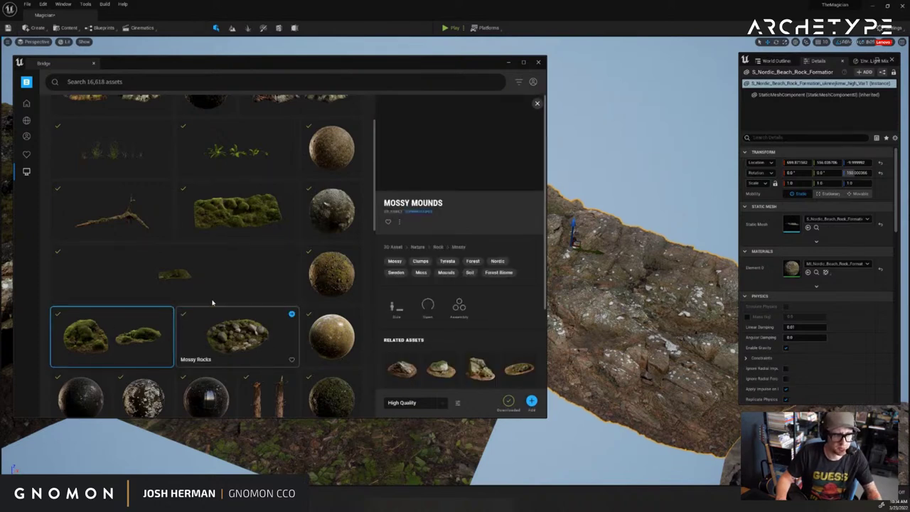
scroll(228, 285, down, 3)
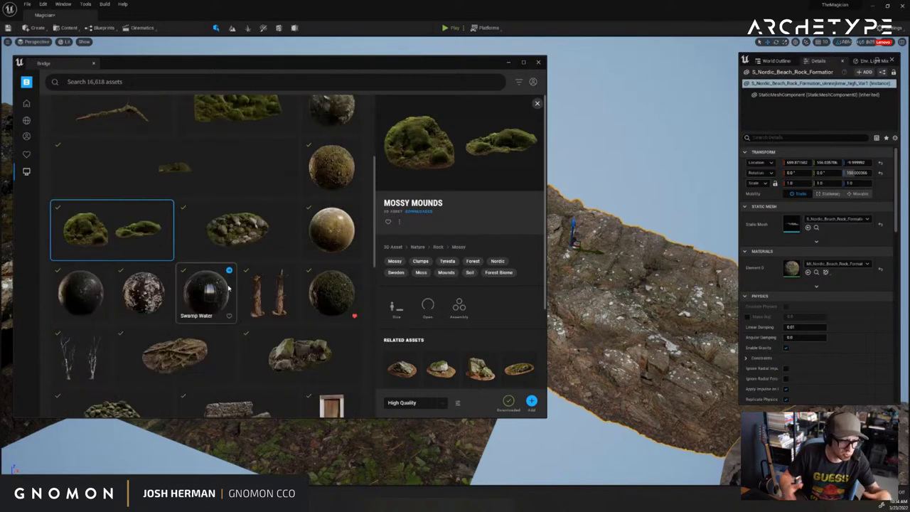
click(192, 357)
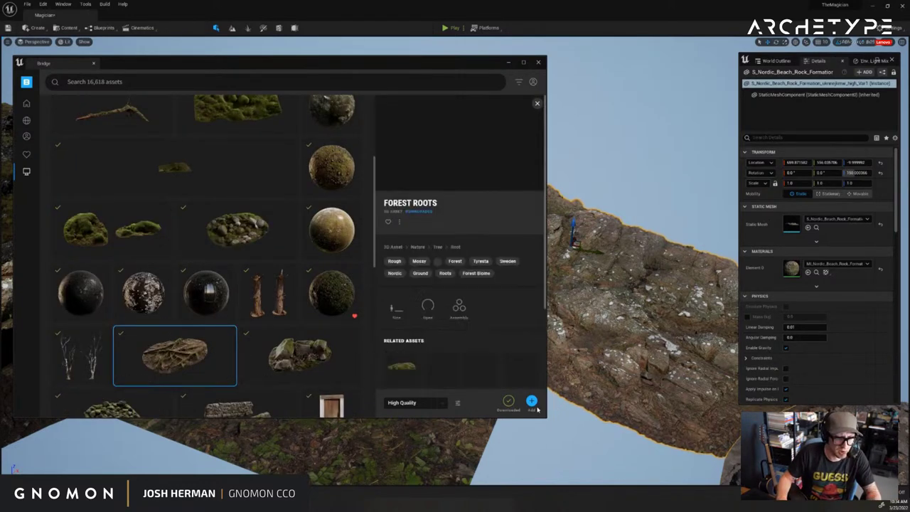
click(309, 350)
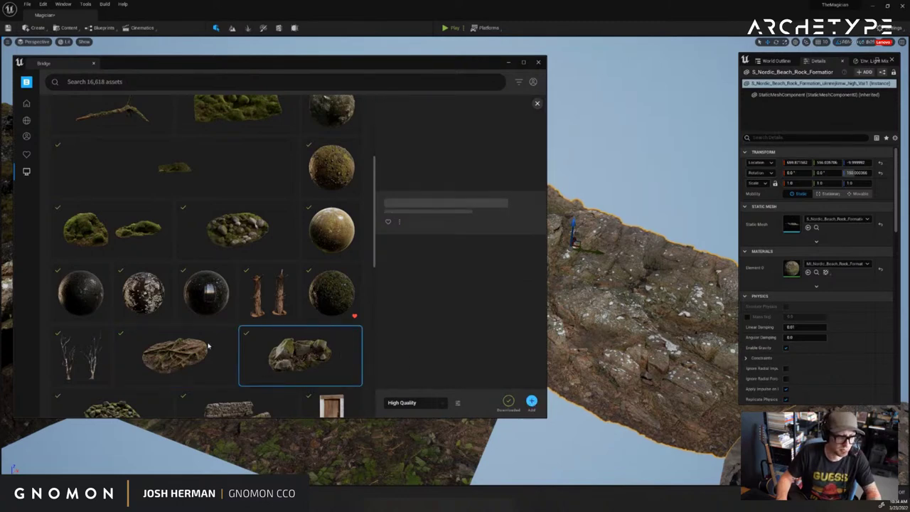
scroll(192, 347, down, 1)
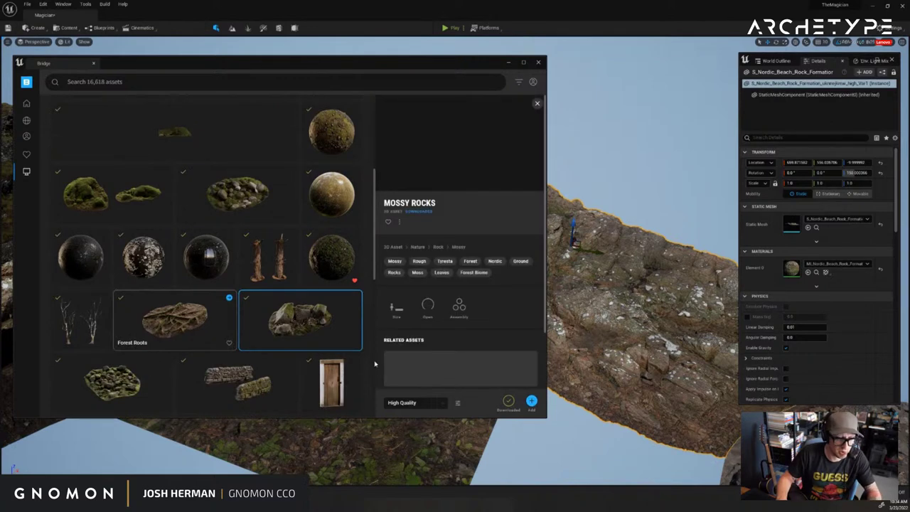
click(112, 381)
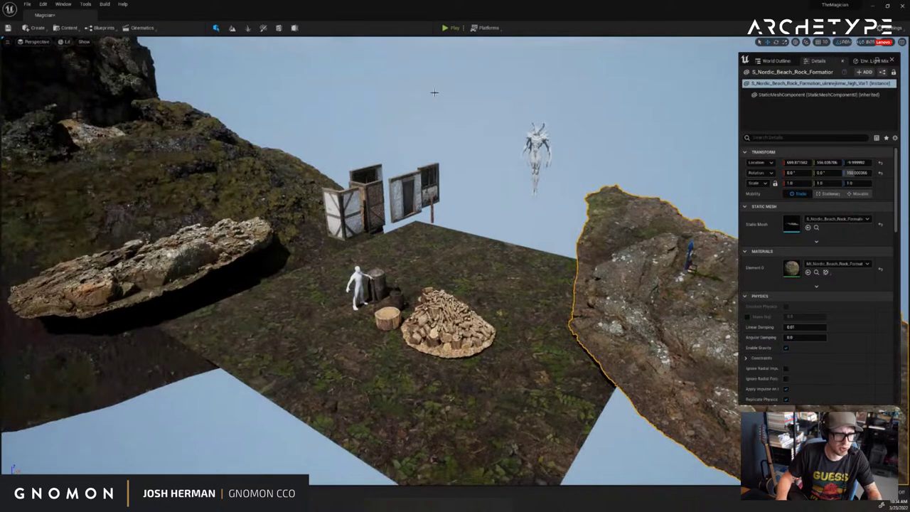
Place the mossy embankment mesh behind the human figure on the ground plane and enlarge it uniformly
key(ctrl+space)
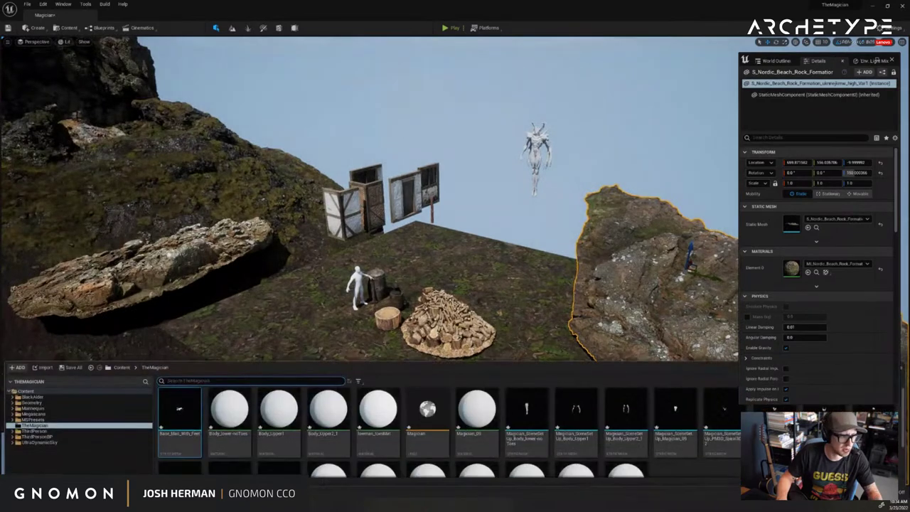
key(ctrl+space)
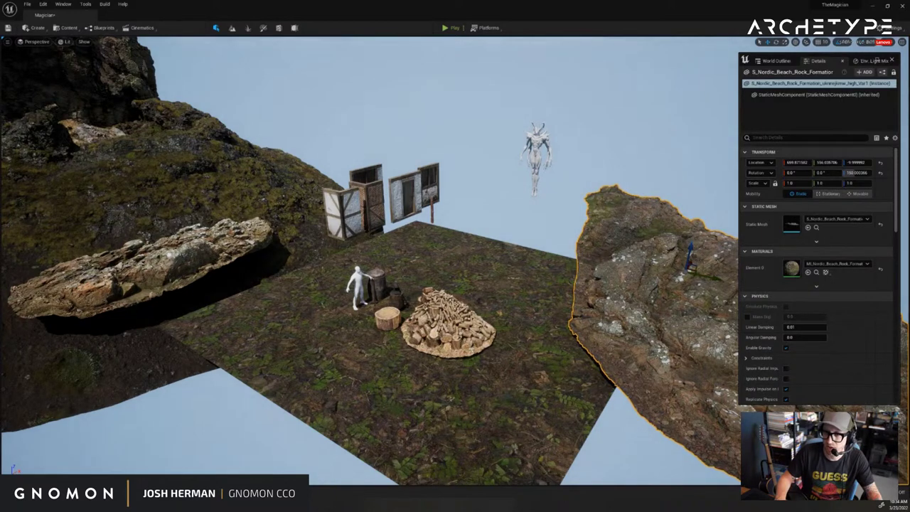
drag(427, 367, 343, 302)
right_drag(334, 307, 331, 309)
scroll(329, 310, up, 5)
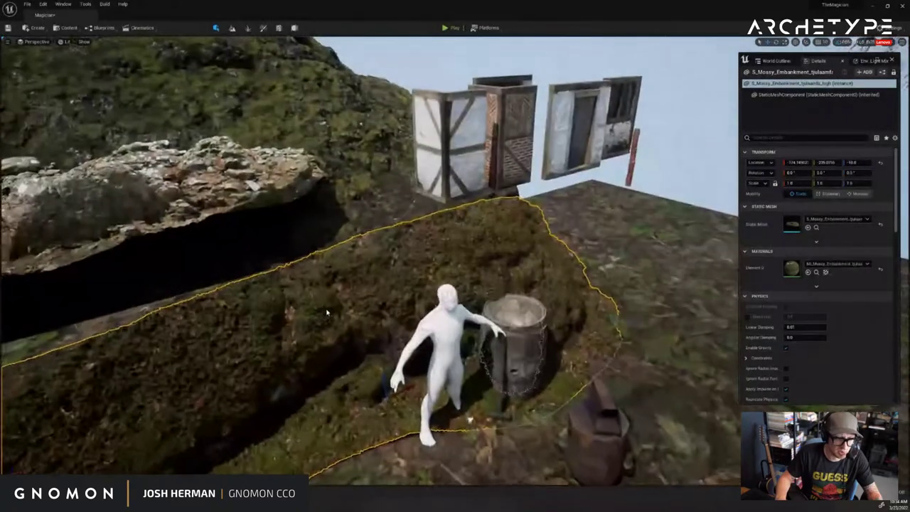
scroll(327, 313, down, 3)
drag(419, 322, 471, 322)
Select the ground plane, embankment, wood pile and nearby rocks together and move them away from the mossy terrain
right_drag(471, 322, 565, 356)
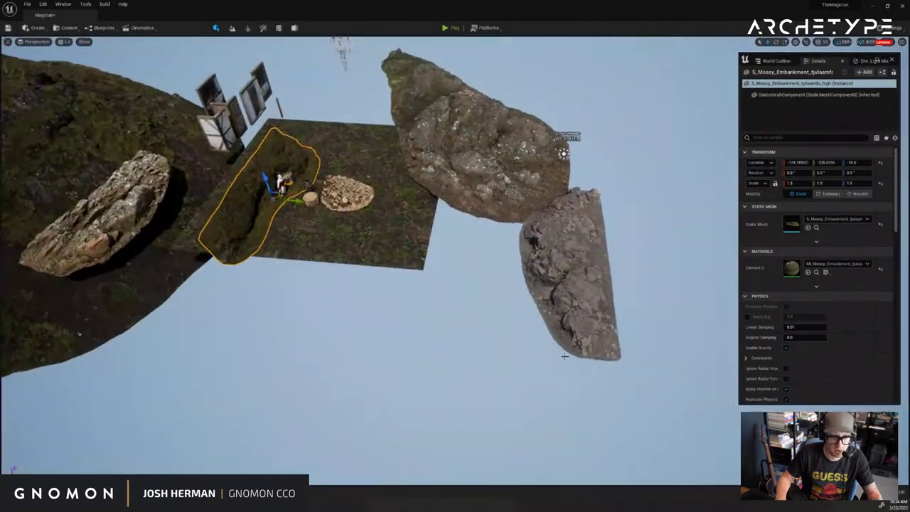
ctrl+alt+drag(505, 348, 369, 182)
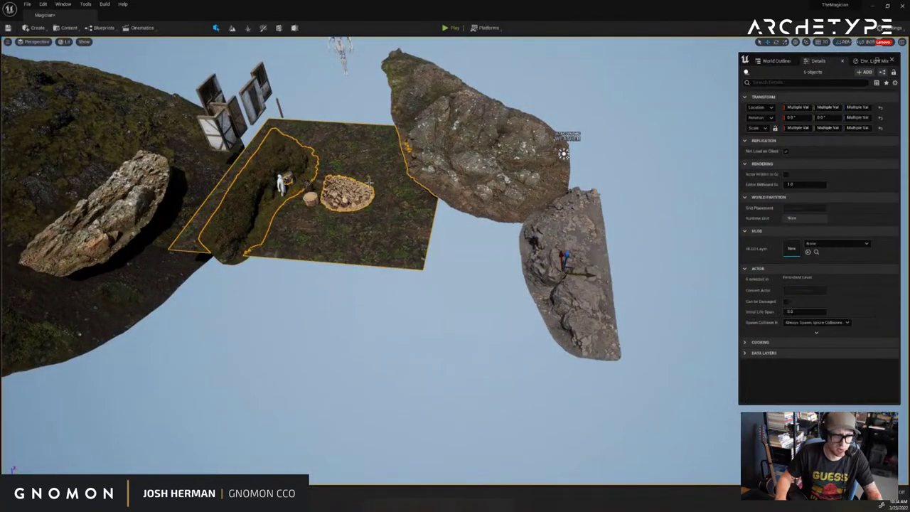
drag(590, 277, 903, 302)
click(554, 227)
Select the large mossy terrain and its rocky cliff together and move them away from the human figure and creature
right_drag(349, 253, 355, 258)
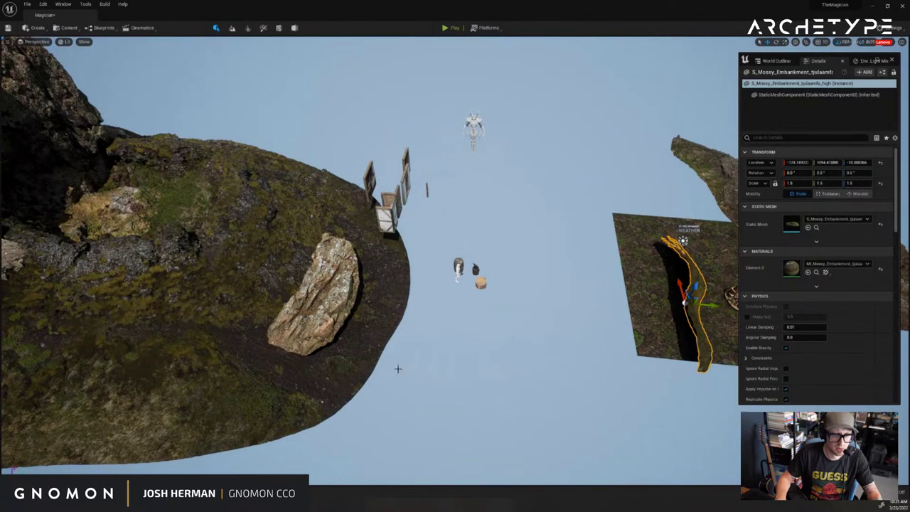
ctrl+alt+drag(328, 446, 87, 178)
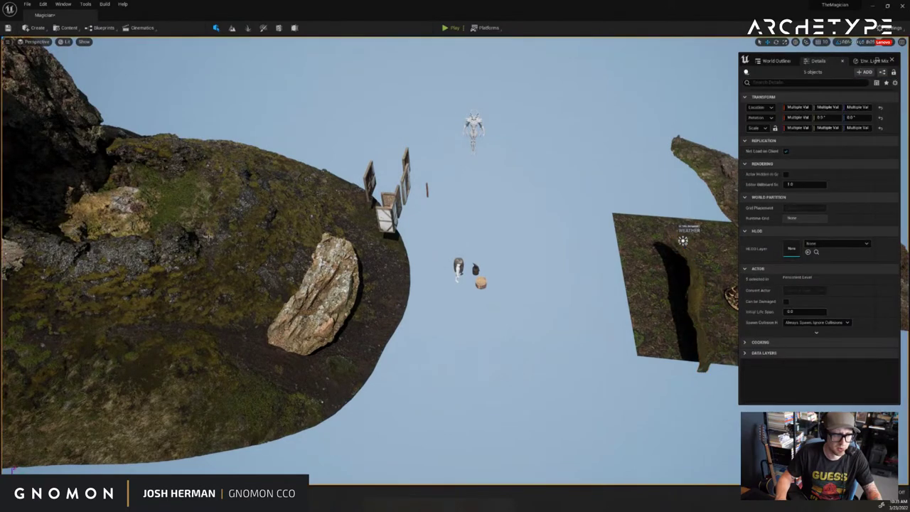
right_drag(362, 280, 355, 299)
click(358, 300)
shift+click(381, 334)
right_drag(381, 333, 395, 346)
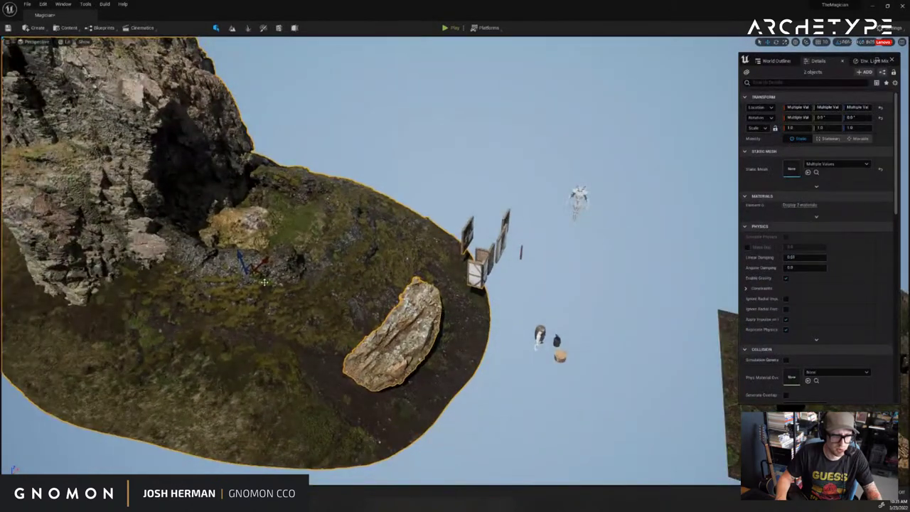
drag(264, 282, 107, 238)
Move the Nordic Beach rocky ground slab away from the figures and back onto the mossy terrain
click(388, 336)
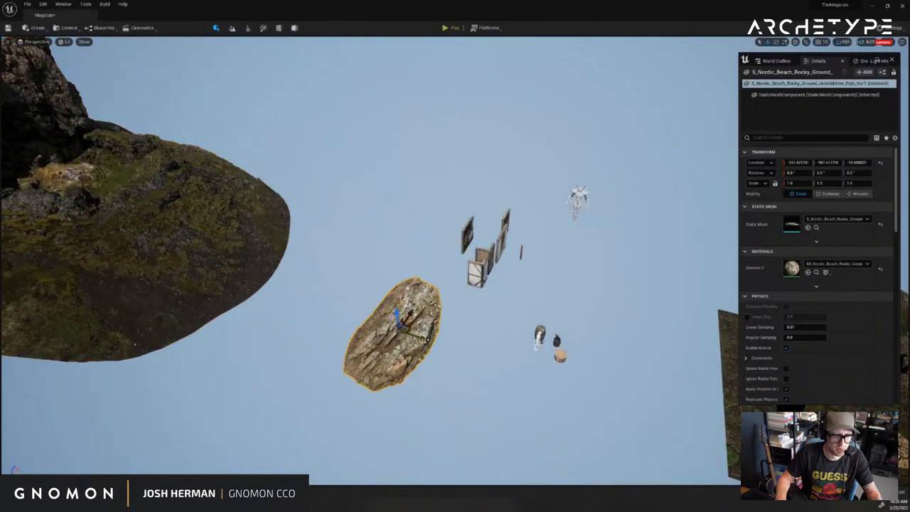
drag(427, 340, 197, 268)
right_drag(500, 297, 500, 296)
key(d)
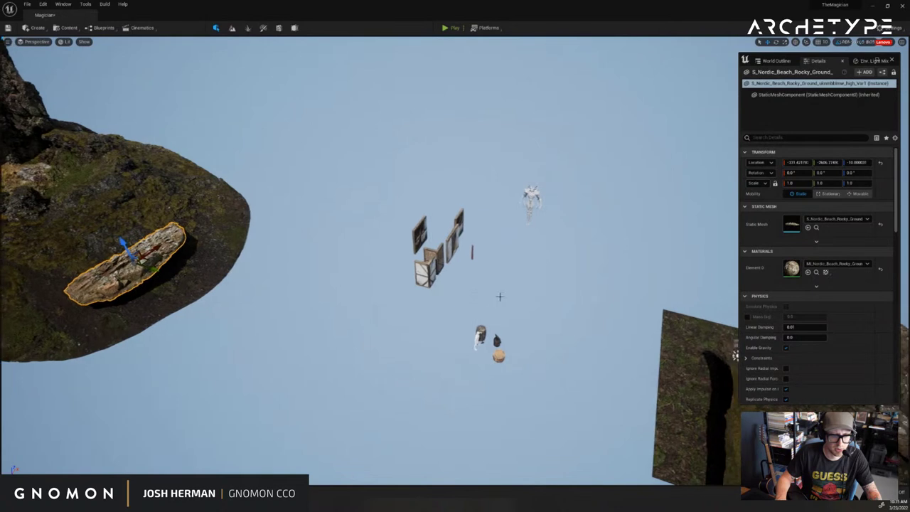
ctrl+alt+drag(367, 311, 363, 314)
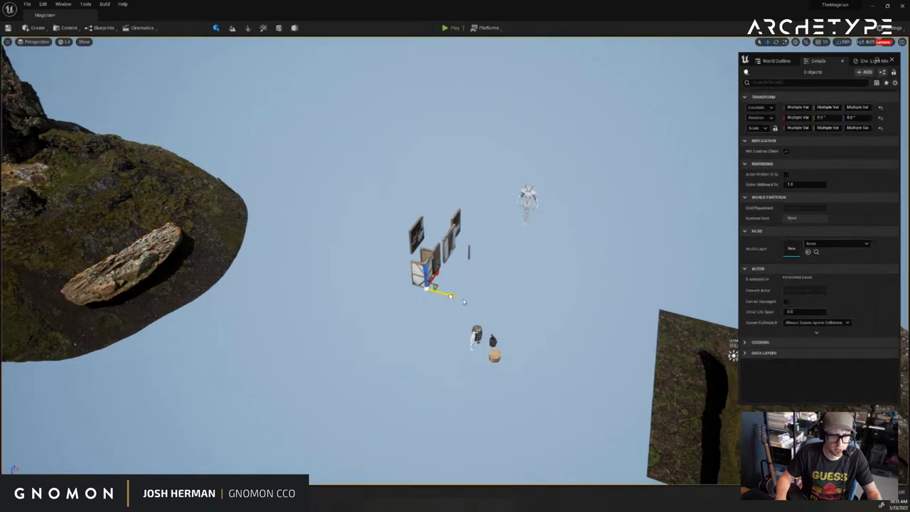
drag(451, 297, 590, 334)
key(ctrl+z)
ctrl+click(155, 256)
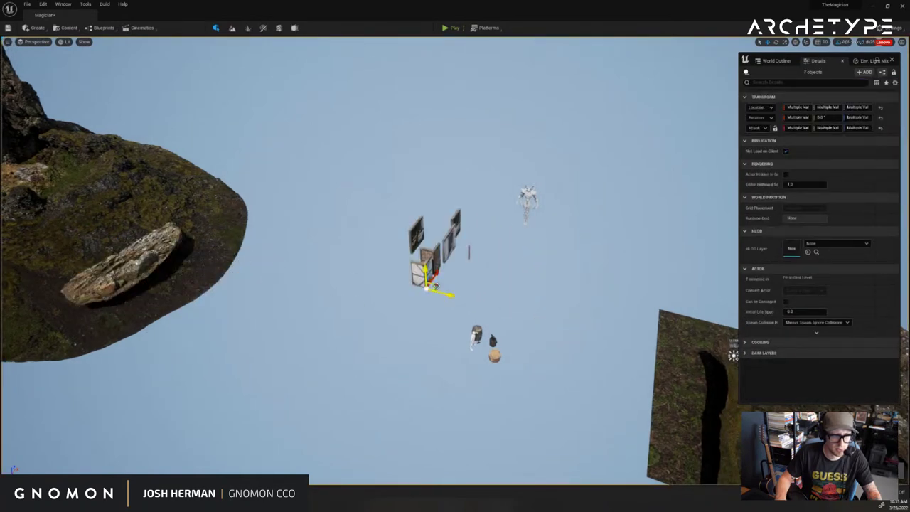
Select the timber-framed wall panels and the wooden post together and move them over to the ground plane with the embankment
scroll(472, 292, up, 8)
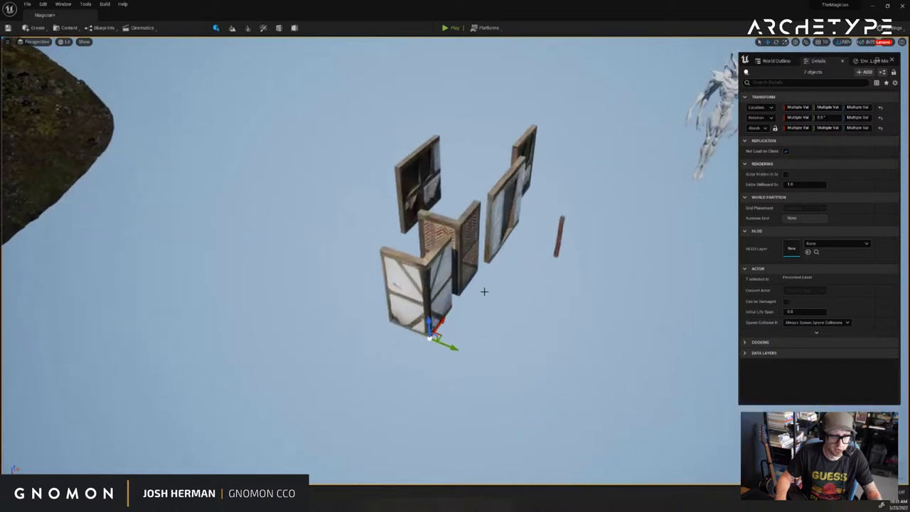
click(292, 313)
ctrl+click(334, 274)
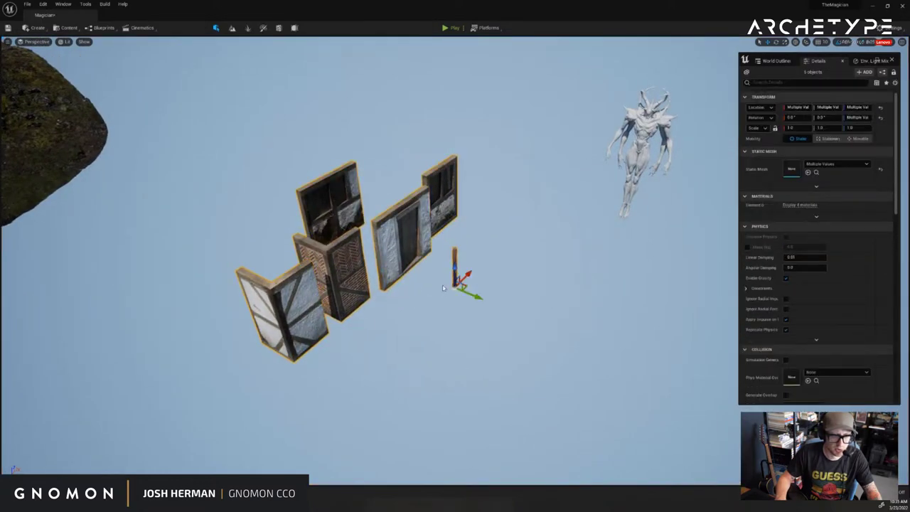
scroll(444, 288, down, 8)
drag(423, 281, 710, 339)
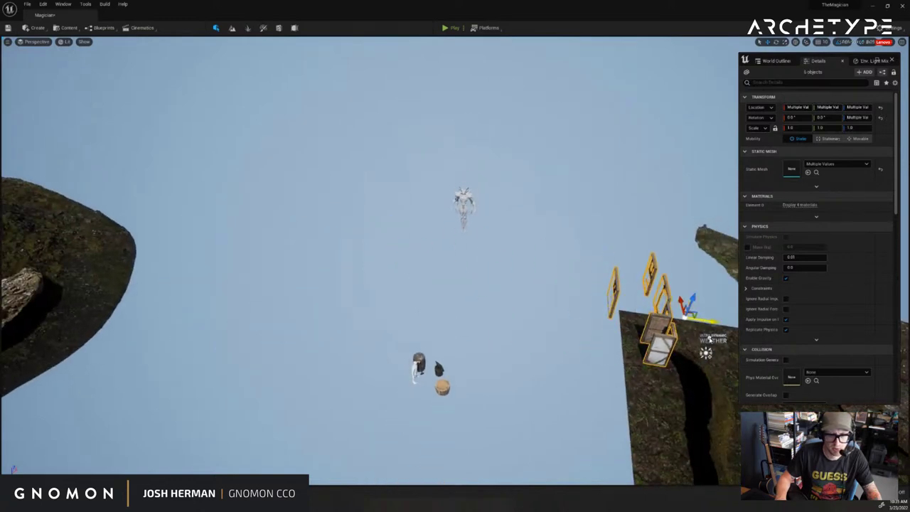
Move the human figure, barrel, kettle and tree stump onto the ground plane beside the wooden crates
scroll(503, 396, up, 4)
right_drag(502, 396, 372, 369)
click(393, 306)
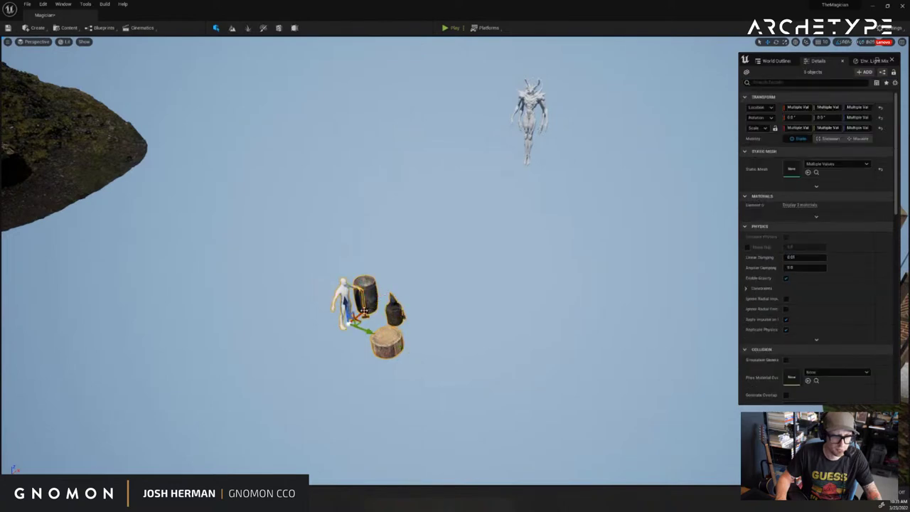
drag(366, 332, 704, 462)
right_drag(704, 463, 414, 332)
drag(377, 340, 483, 353)
right_drag(483, 354, 492, 355)
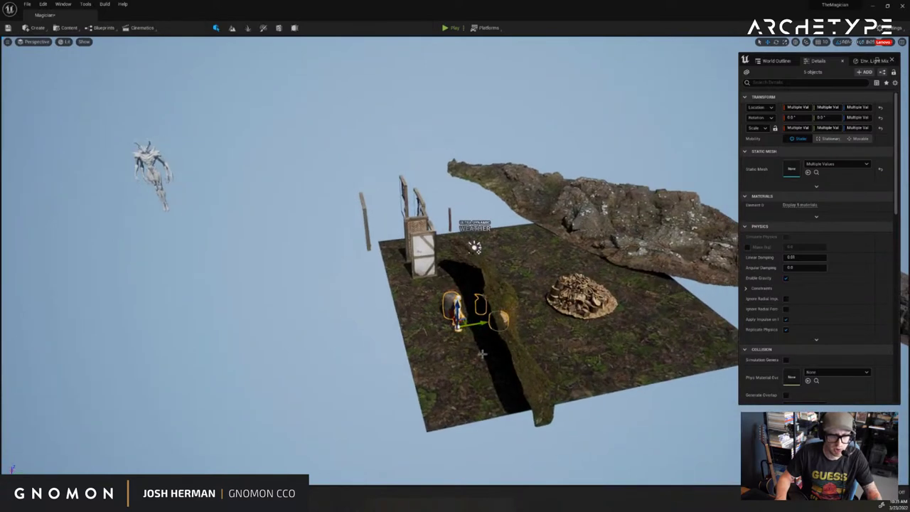
Move the ground plane out in front of the horned figure and scale it up uniformly to about 33
click(462, 376)
drag(539, 285, 166, 300)
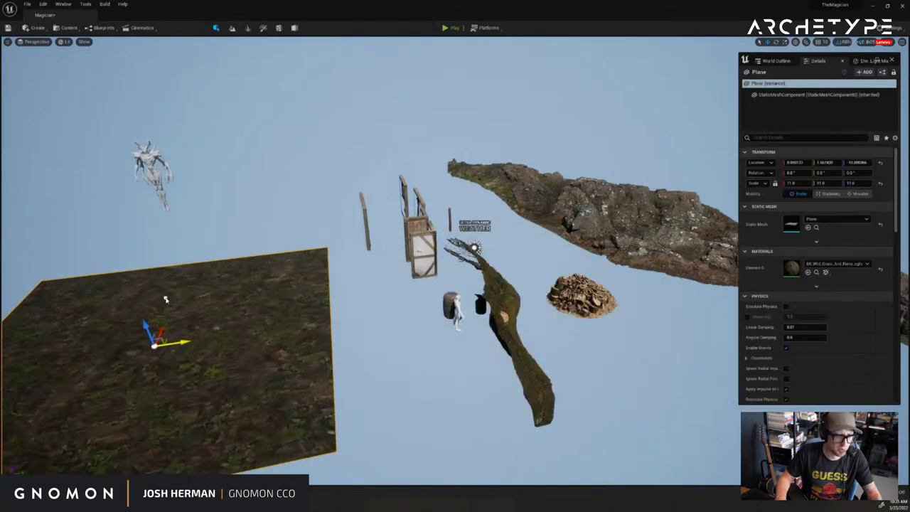
right_drag(211, 305, 197, 286)
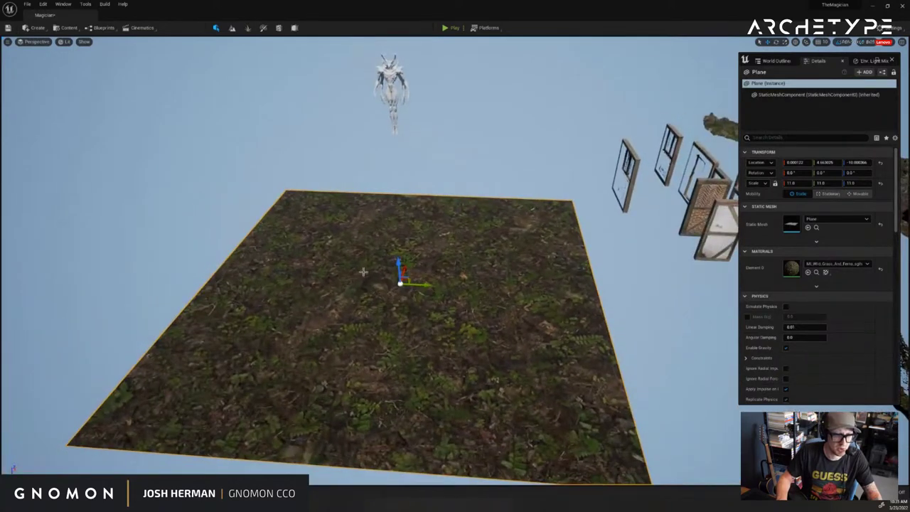
drag(394, 262, 323, 5)
right_drag(401, 282, 394, 277)
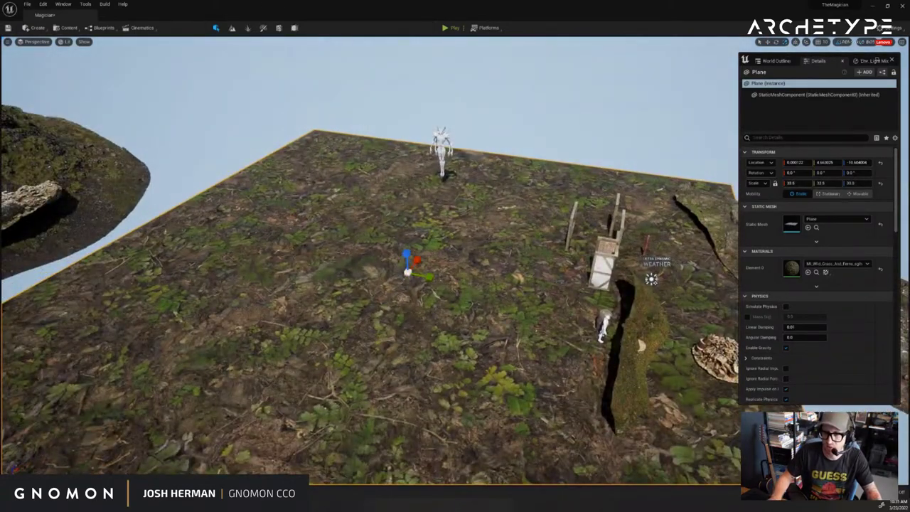
right_drag(634, 312, 452, 288)
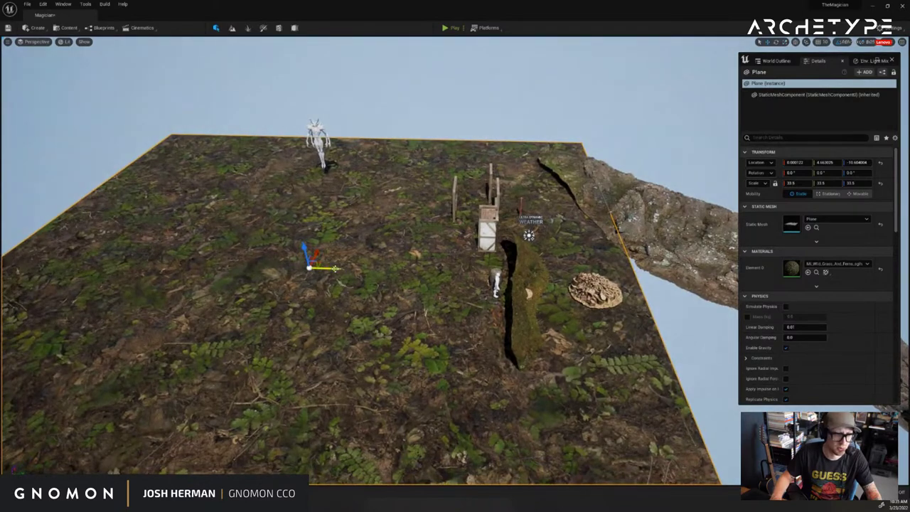
drag(335, 269, 213, 269)
right_drag(212, 269, 235, 248)
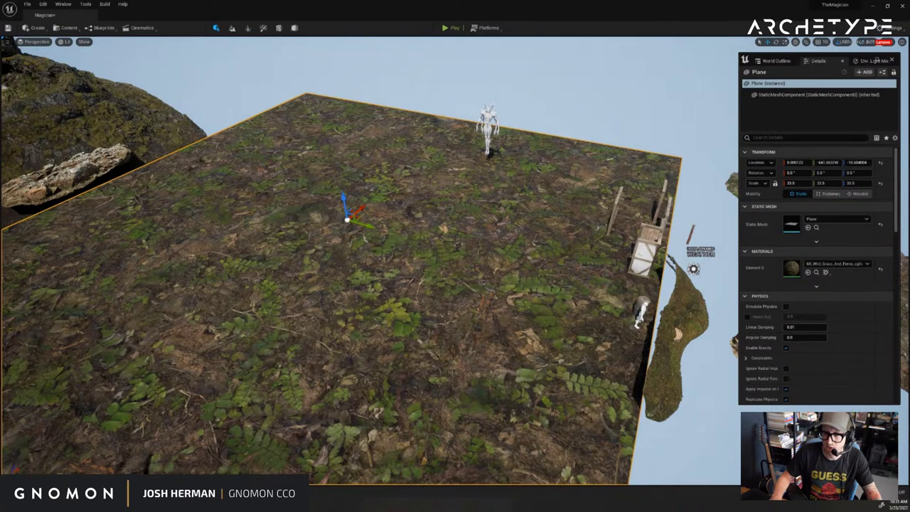
Apply the mossy ground material to the enlarged ground plane
drag(909, 239, 490, 330)
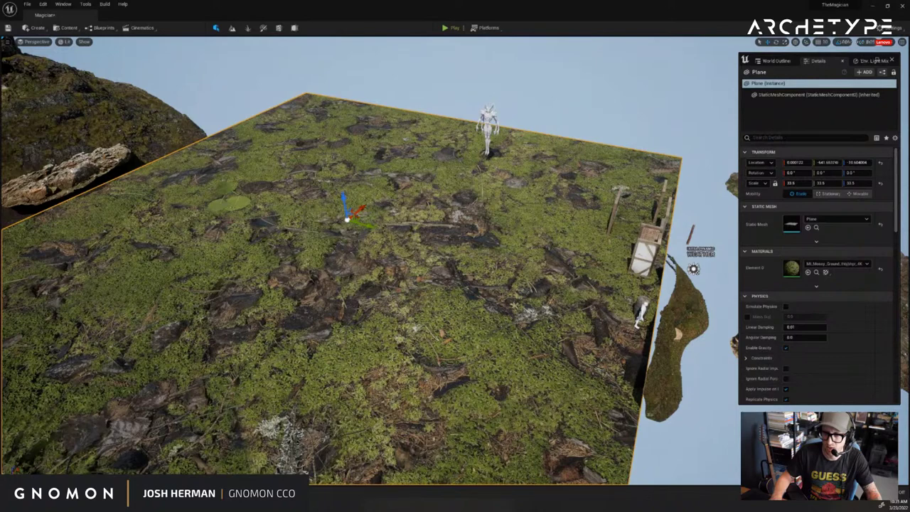
right_drag(365, 201, 323, 170)
key(w)
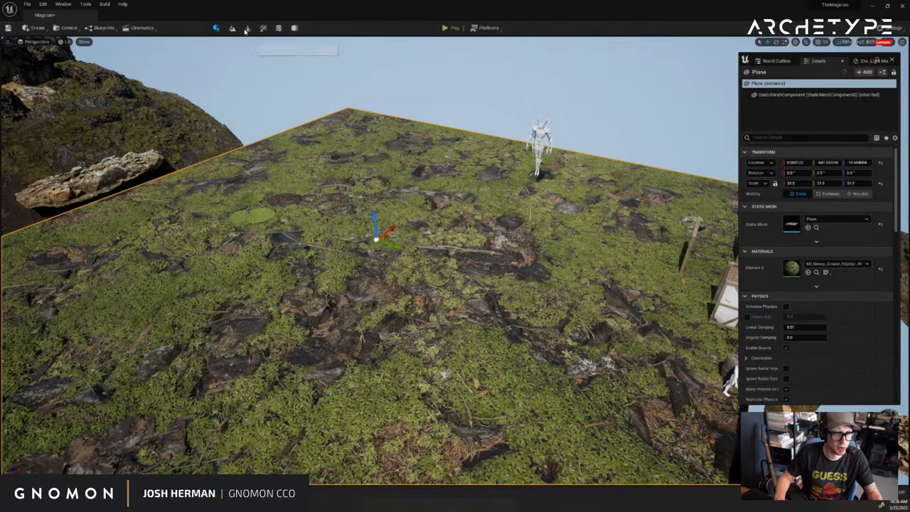
Begin a new landscape in Landscape mode and assign the mossy rocky ground material to it
click(234, 30)
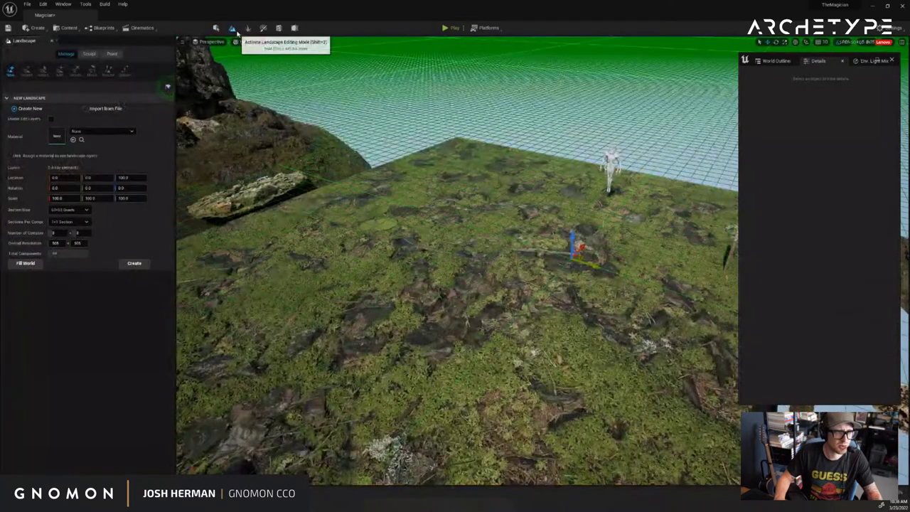
mouse_move(391, 117)
right_down()
mouse_move(402, 114)
mouse_move(358, 114)
mouse_move(522, 111)
mouse_move(392, 121)
right_up()
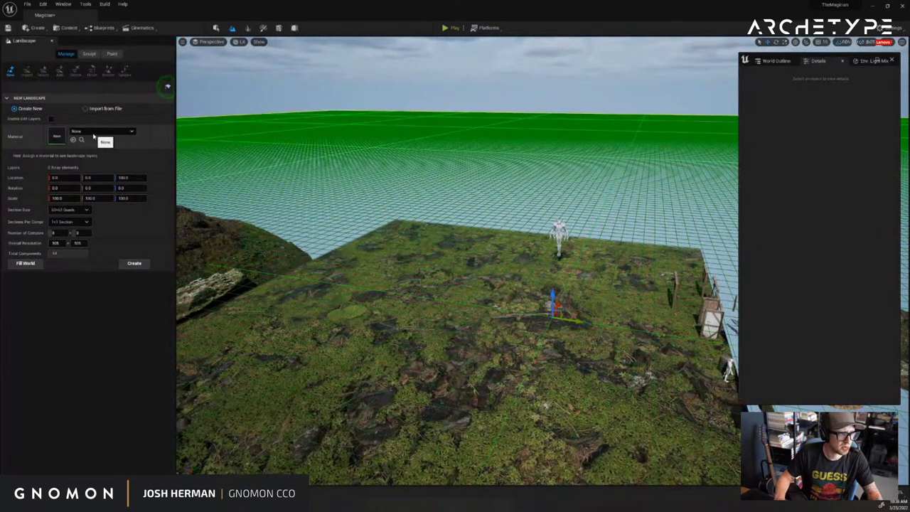
click(94, 133)
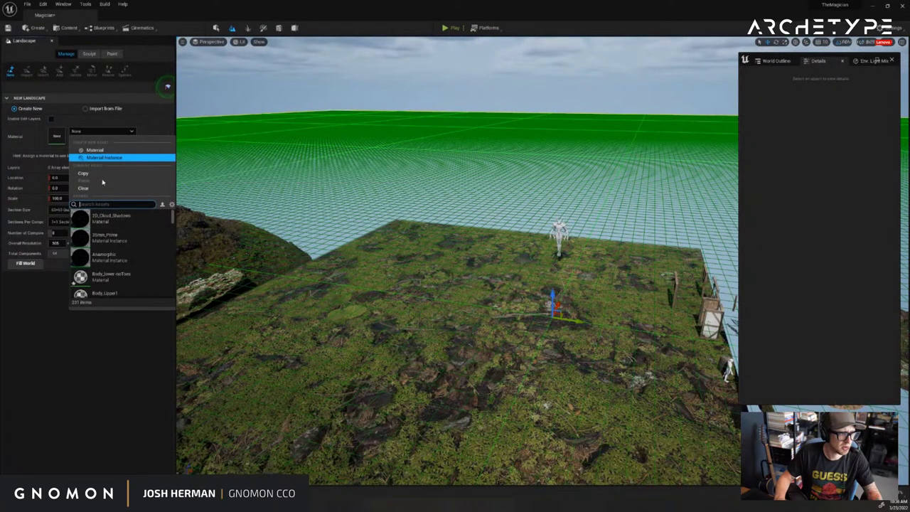
click(58, 136)
right_drag(285, 147, 256, 149)
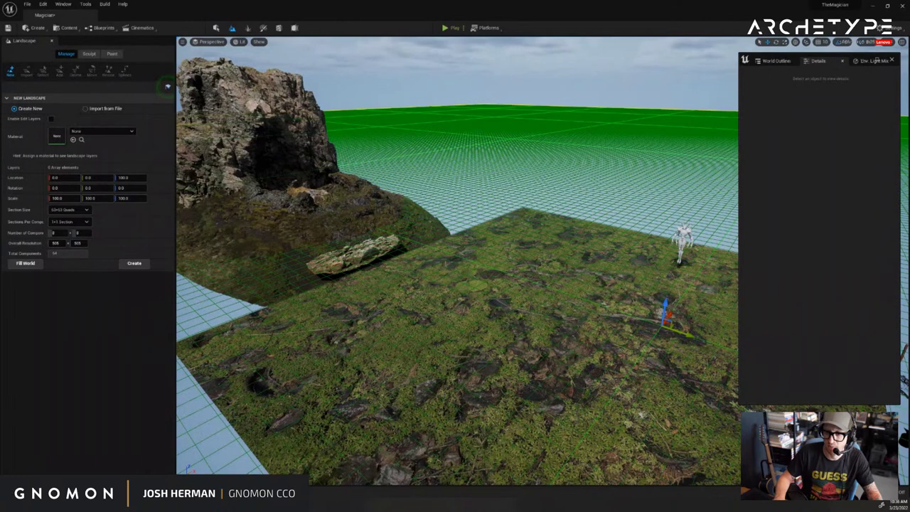
drag(348, 249, 82, 158)
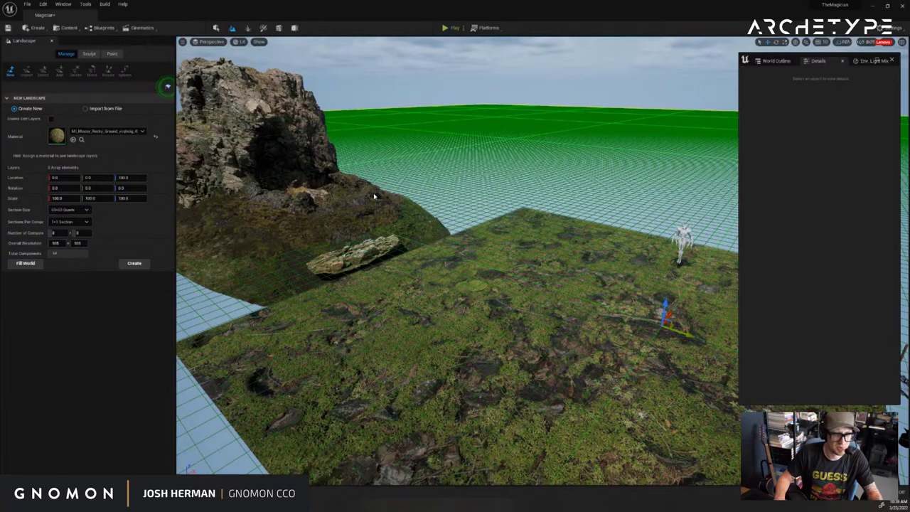
right_drag(374, 197, 398, 211)
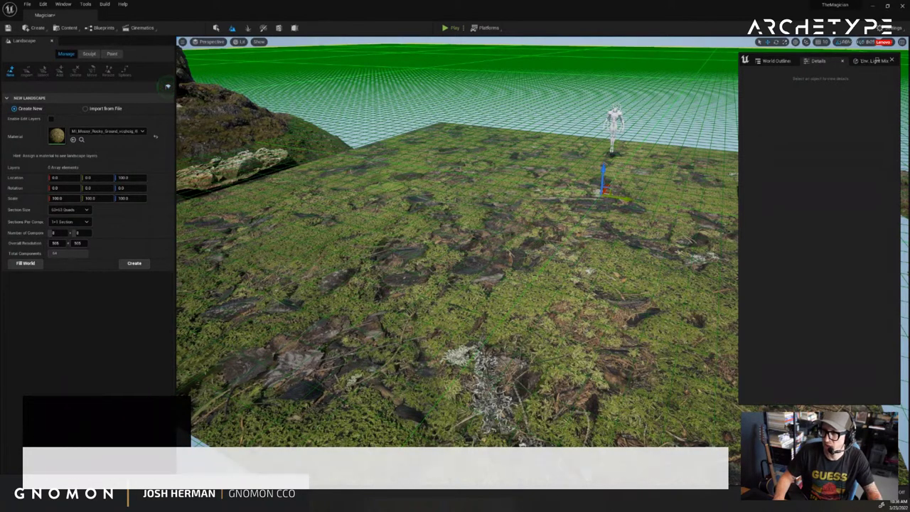
Set the number of landscape components to 4 x 4 and create the landscape
right_drag(554, 305, 591, 283)
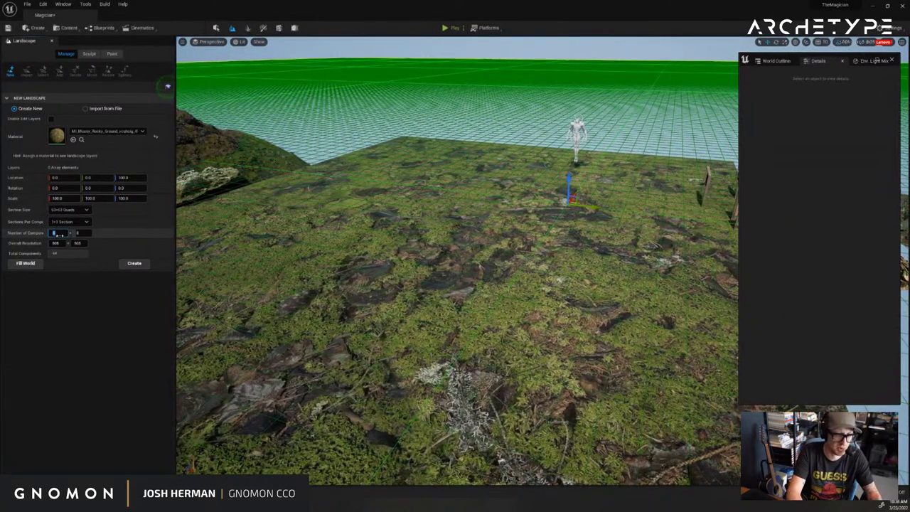
key(Tab)
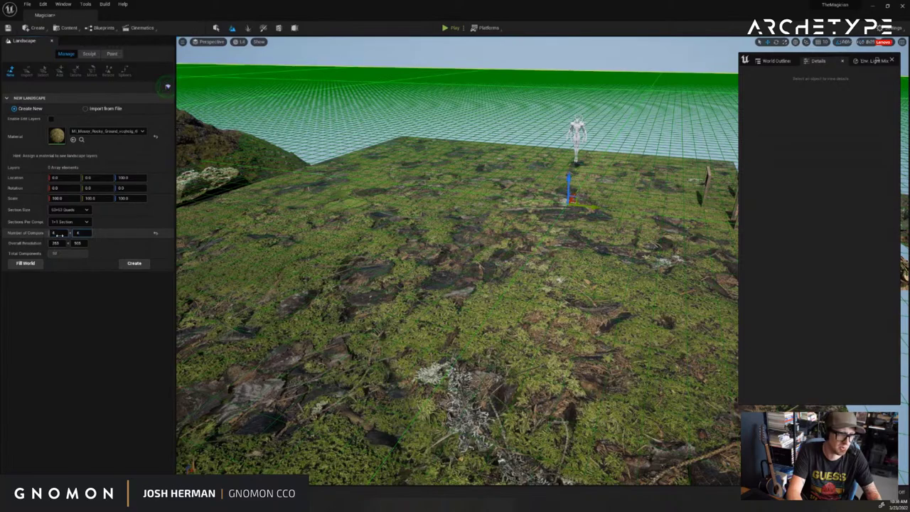
text(4)
key(Tab)
right_drag(395, 178, 425, 139)
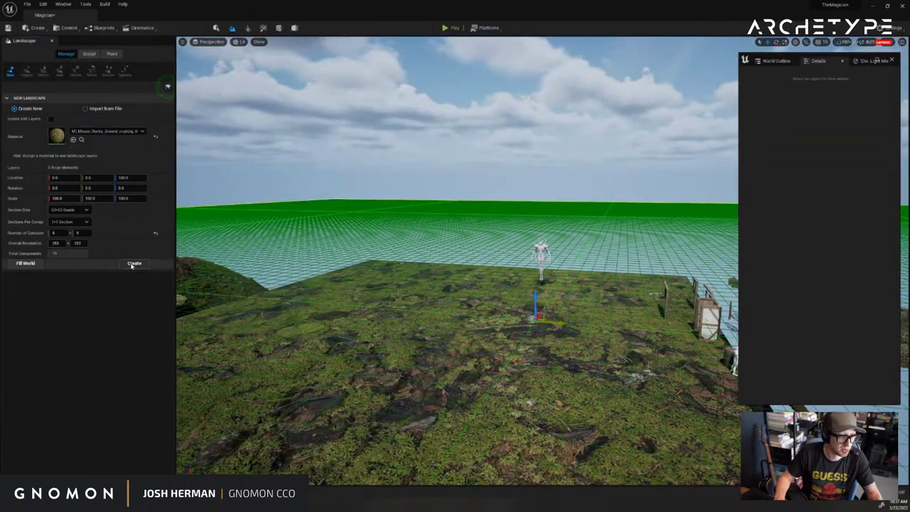
click(134, 263)
Try raising a large hill on the landscape with the circular Sculpt brush at size 2048, and undo it
mouse_move(379, 258)
right_down()
mouse_move(367, 266)
mouse_move(402, 275)
right_up()
scroll(398, 274, up, 10)
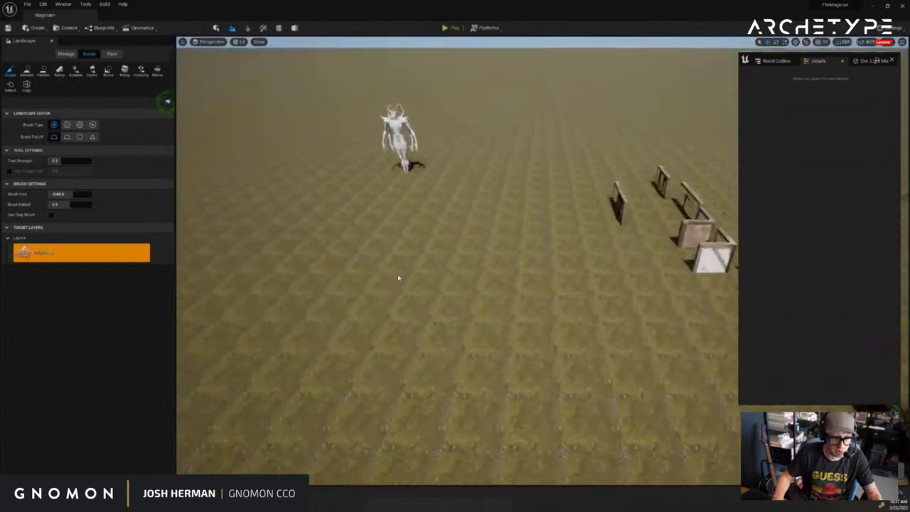
scroll(388, 282, down, 10)
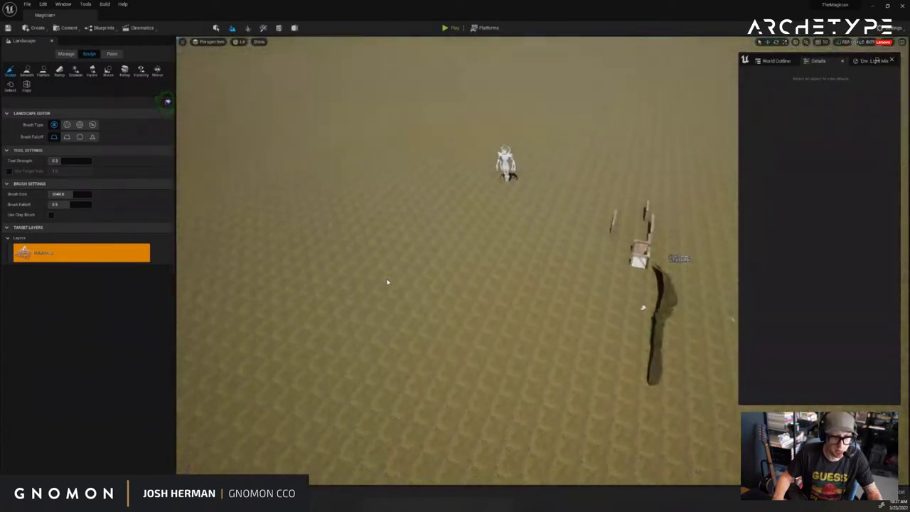
drag(438, 240, 357, 220)
mouse_move(357, 221)
right_down()
mouse_move(472, 236)
mouse_move(435, 236)
mouse_move(477, 229)
right_up()
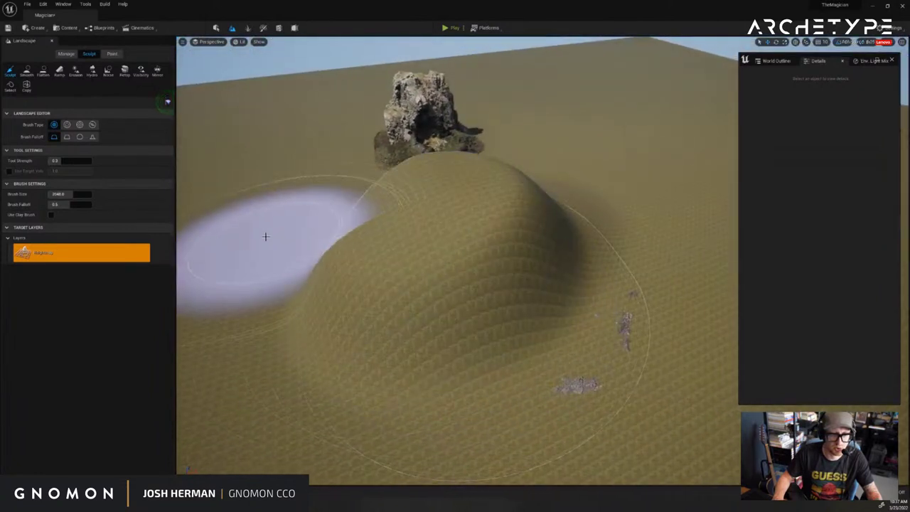
key(ctrl+z)
right_drag(286, 228, 353, 223)
Try sculpting the landscape with the alpha brush and its default checker texture, undoing the strokes
click(83, 257)
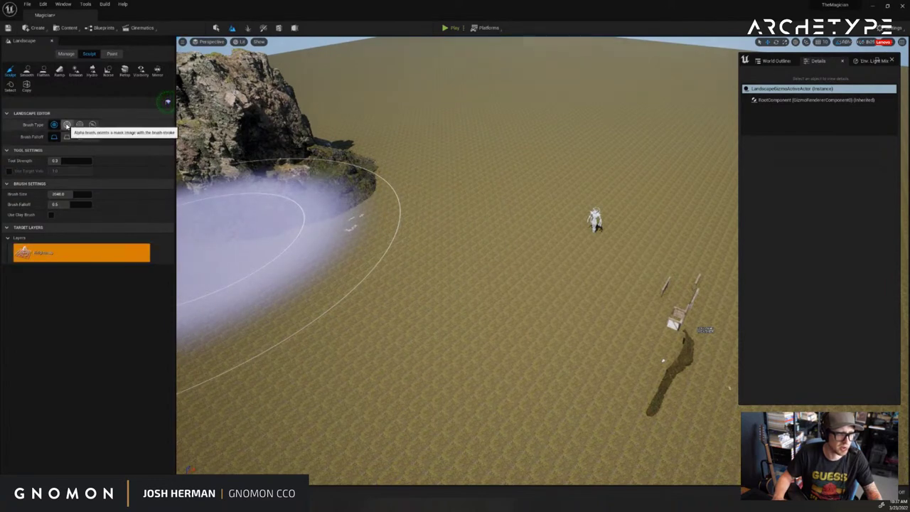
click(67, 126)
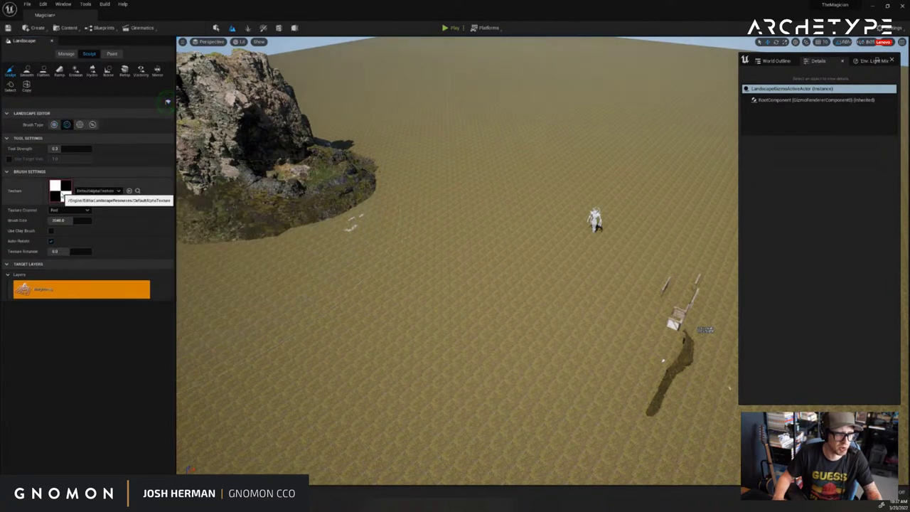
mouse_move(472, 232)
mouse_down()
mouse_move(488, 264)
mouse_move(610, 213)
mouse_up()
key(ctrl+z)
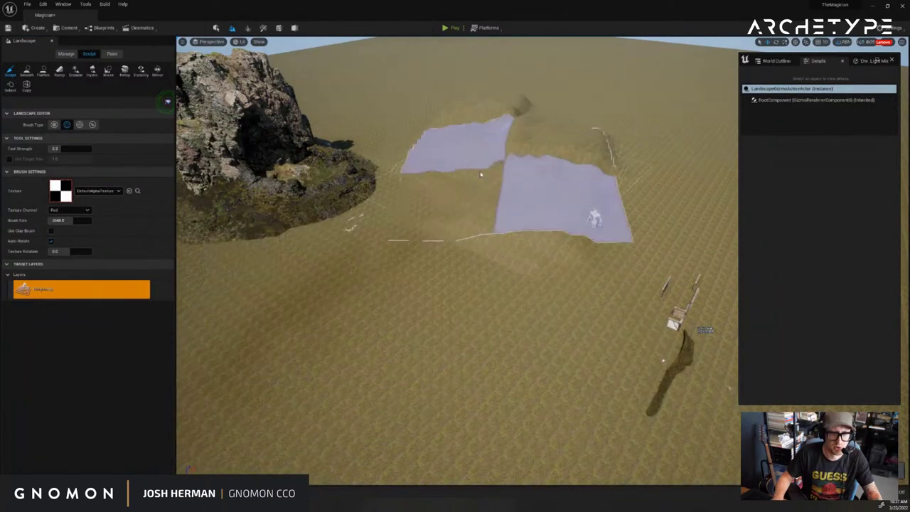
mouse_move(472, 262)
right_down()
mouse_move(437, 273)
mouse_move(467, 252)
right_up()
mouse_move(467, 252)
mouse_down()
mouse_move(403, 286)
mouse_move(406, 346)
mouse_up()
mouse_move(541, 196)
right_down()
mouse_move(557, 178)
mouse_move(569, 187)
right_up()
key(ctrl+z)
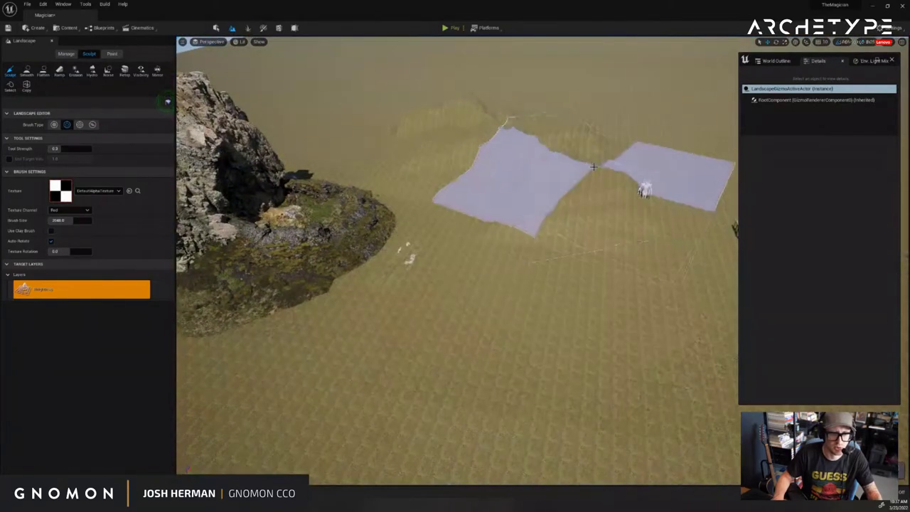
right_drag(639, 122, 648, 113)
mouse_move(635, 117)
right_down()
mouse_move(557, 107)
mouse_move(636, 115)
right_up()
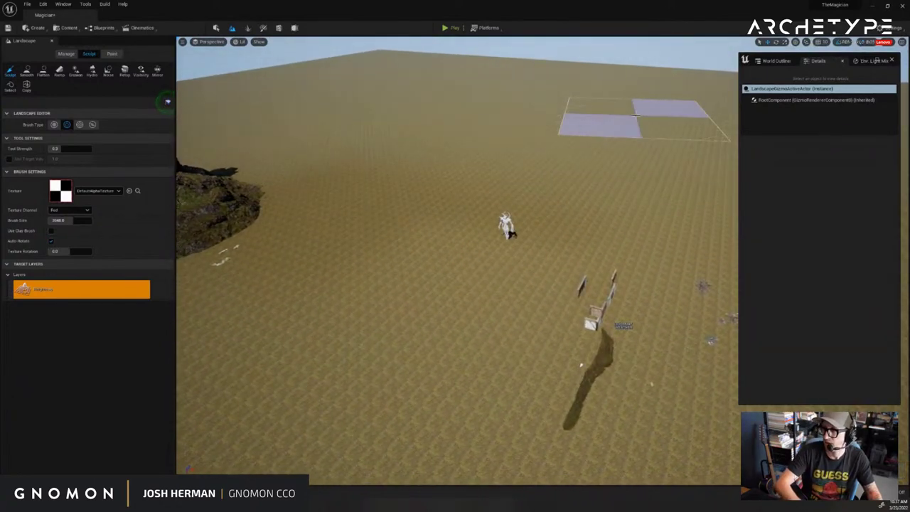
Sculpt rolling hills behind the horned figure using the circular brush at a reduced brush size
click(55, 124)
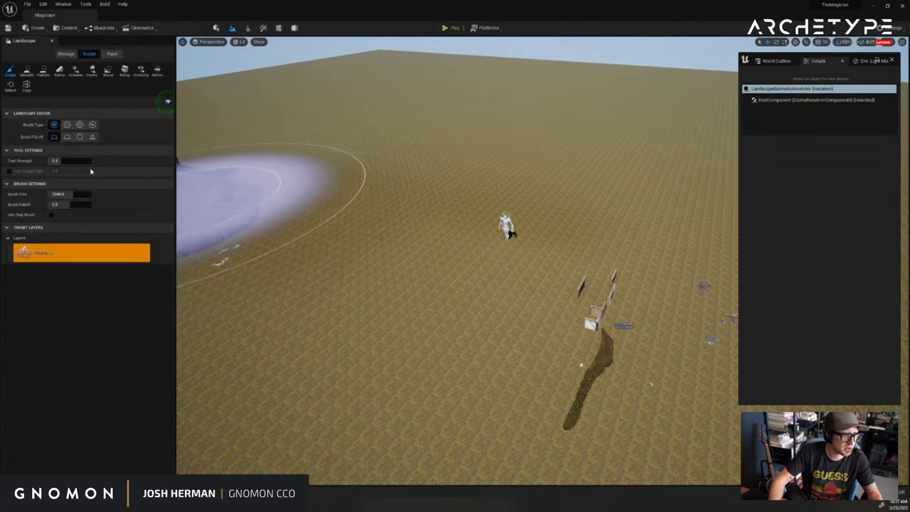
drag(76, 197, 65, 197)
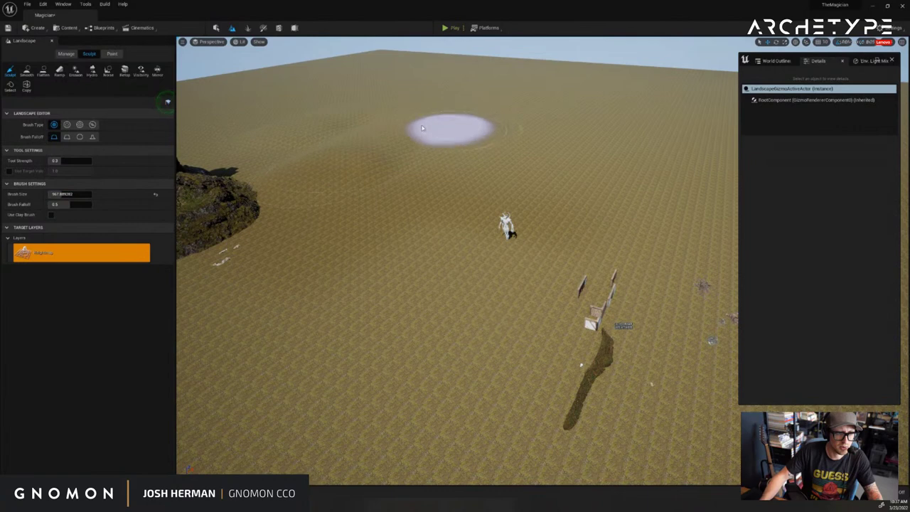
mouse_move(422, 128)
mouse_down()
mouse_move(563, 132)
mouse_move(394, 146)
mouse_move(501, 126)
mouse_up()
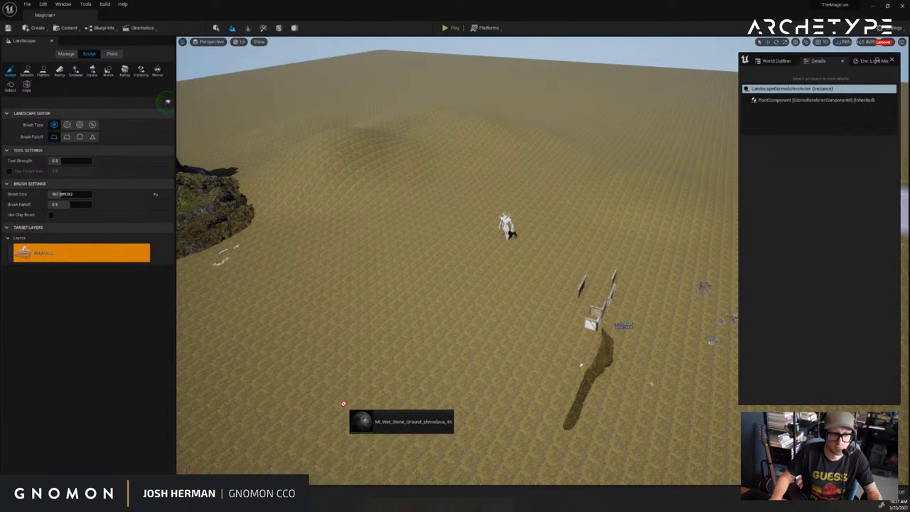
drag(343, 404, 345, 404)
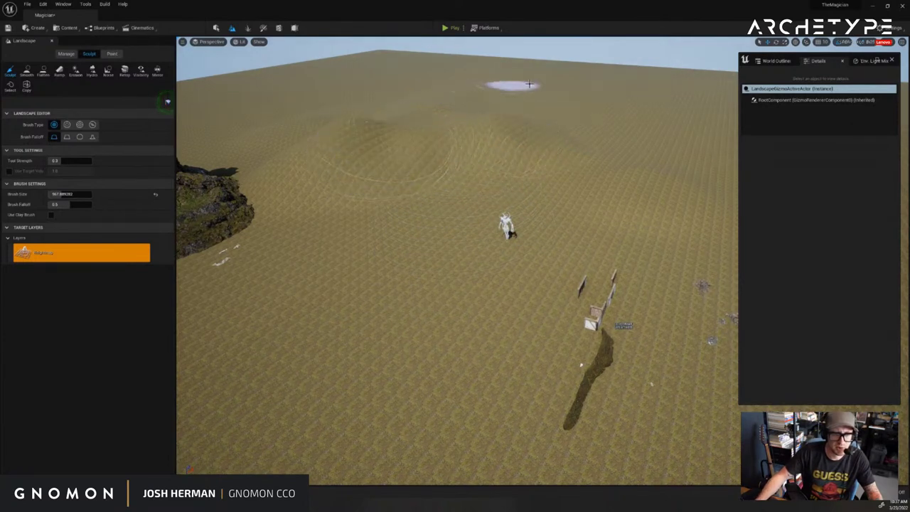
mouse_move(530, 84)
mouse_down()
mouse_move(436, 142)
mouse_move(249, 204)
mouse_move(335, 181)
mouse_move(327, 138)
mouse_move(448, 262)
mouse_up()
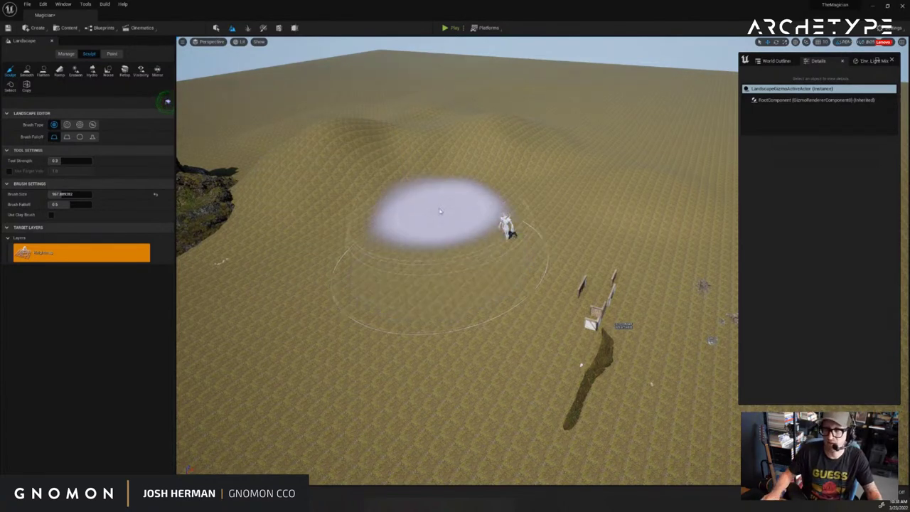
Sculpt down the terrain between the rock cliff and the wooden crates to expose the mossy ground plane
mouse_move(382, 191)
alt+mouse_down()
mouse_move(357, 194)
mouse_move(344, 250)
mouse_move(223, 325)
alt+mouse_up()
mouse_move(395, 356)
alt+mouse_down()
mouse_move(390, 363)
mouse_move(407, 353)
alt+mouse_up()
mouse_move(467, 315)
mouse_down()
mouse_move(492, 306)
mouse_move(489, 266)
mouse_move(590, 208)
mouse_move(406, 272)
mouse_move(250, 368)
mouse_move(498, 207)
mouse_move(494, 216)
mouse_up()
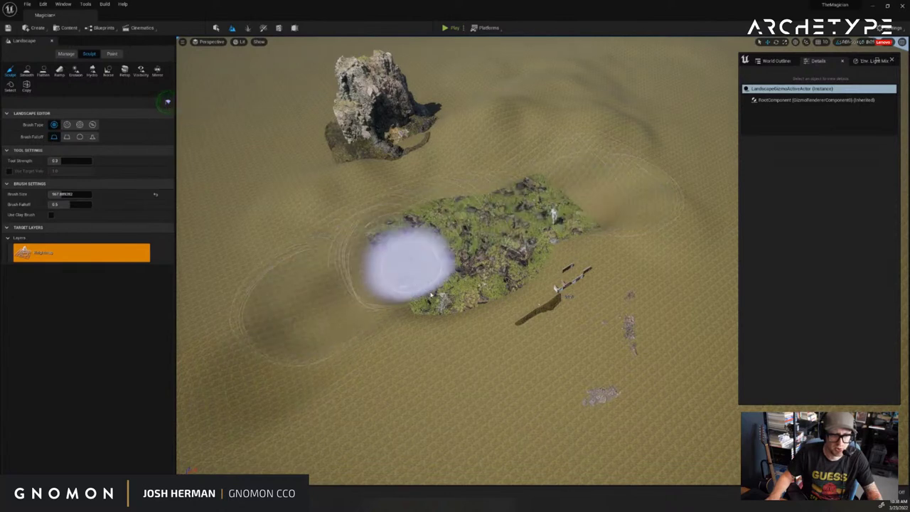
Replace the exposed plane's mossy material with a dark, wet ground material littered with debris
mouse_move(541, 247)
alt+mouse_down()
mouse_move(483, 260)
mouse_move(514, 272)
mouse_move(637, 274)
alt+mouse_up()
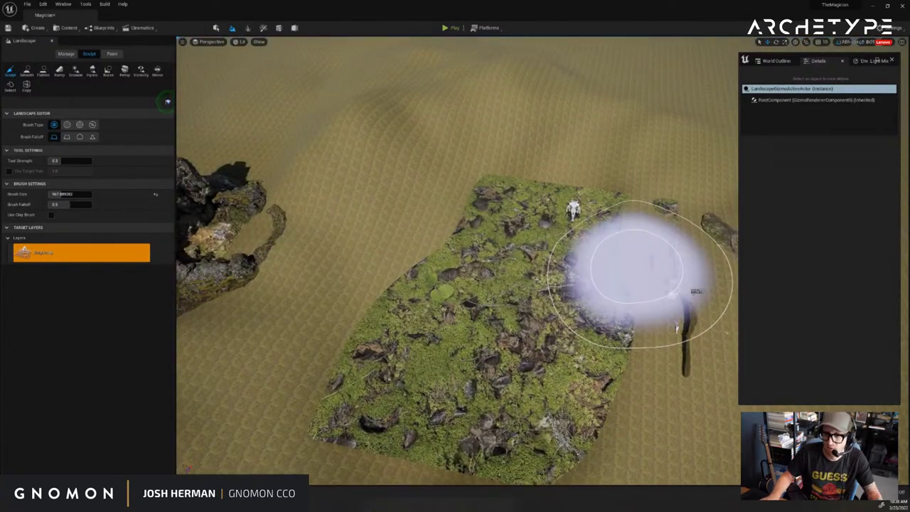
drag(509, 388, 504, 371)
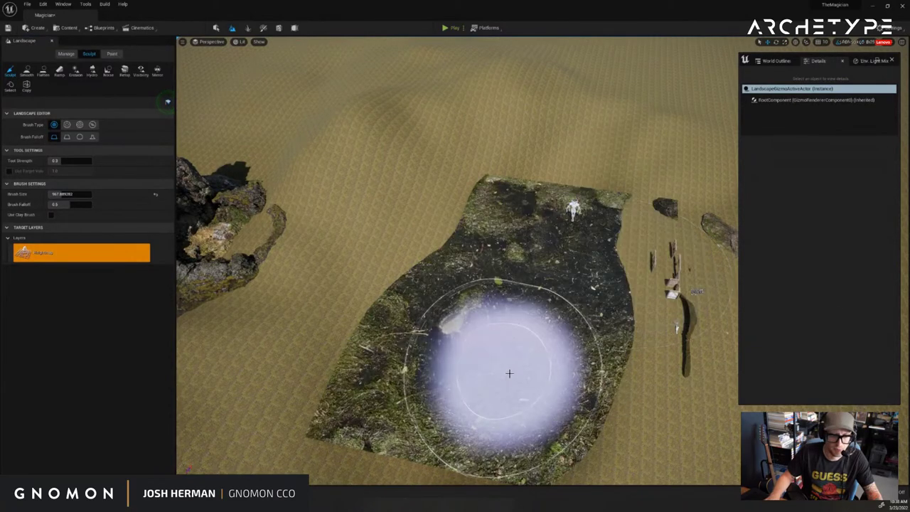
mouse_move(510, 374)
right_down()
mouse_move(510, 298)
mouse_move(510, 320)
mouse_move(553, 320)
right_up()
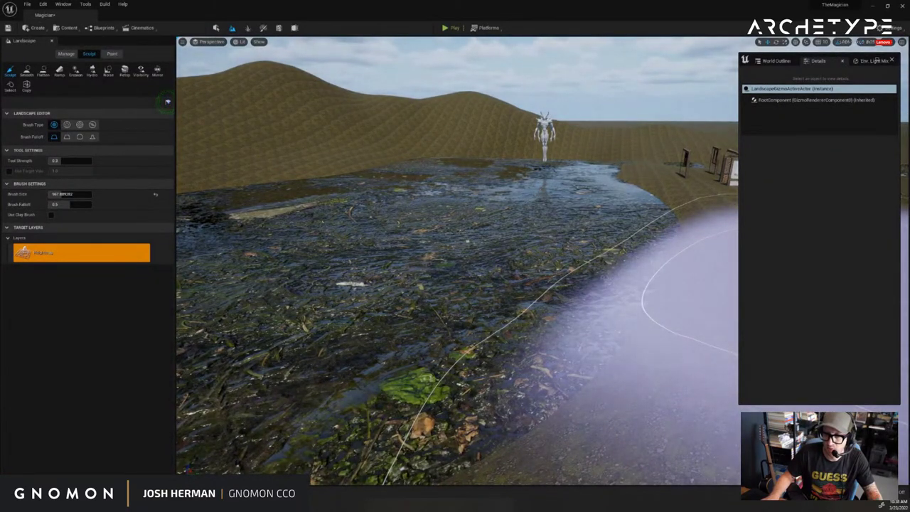
Undo the wet ground material and try the Mossy Swamp Ground and other debris-strewn ground materials on the exposed plane
key(ctrl+z)
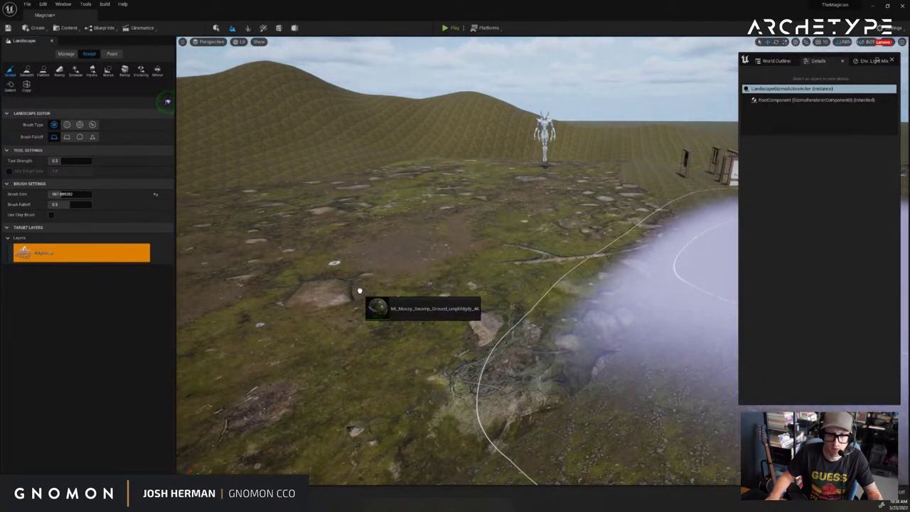
drag(360, 291, 401, 299)
mouse_move(400, 299)
right_down()
mouse_move(526, 280)
mouse_move(548, 290)
mouse_move(543, 278)
right_up()
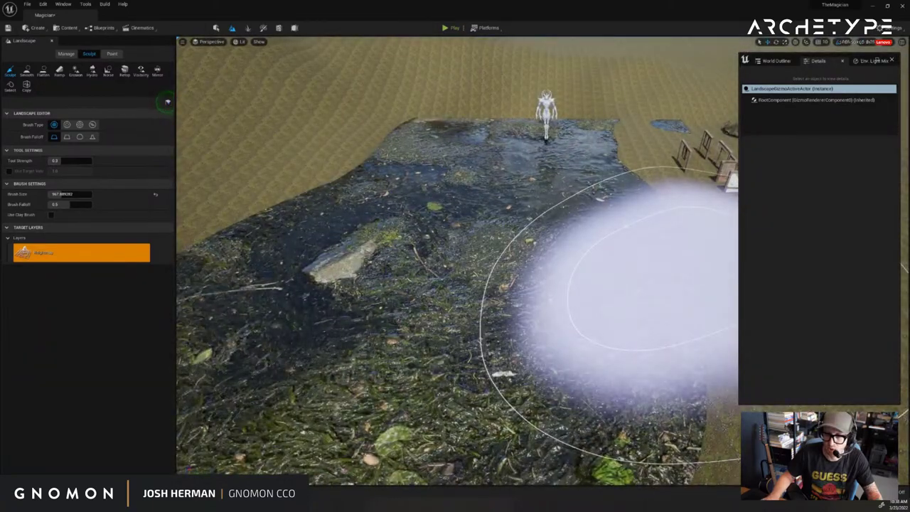
drag(583, 311, 553, 331)
mouse_move(552, 332)
right_down()
mouse_move(590, 342)
mouse_move(498, 334)
mouse_move(601, 321)
right_up()
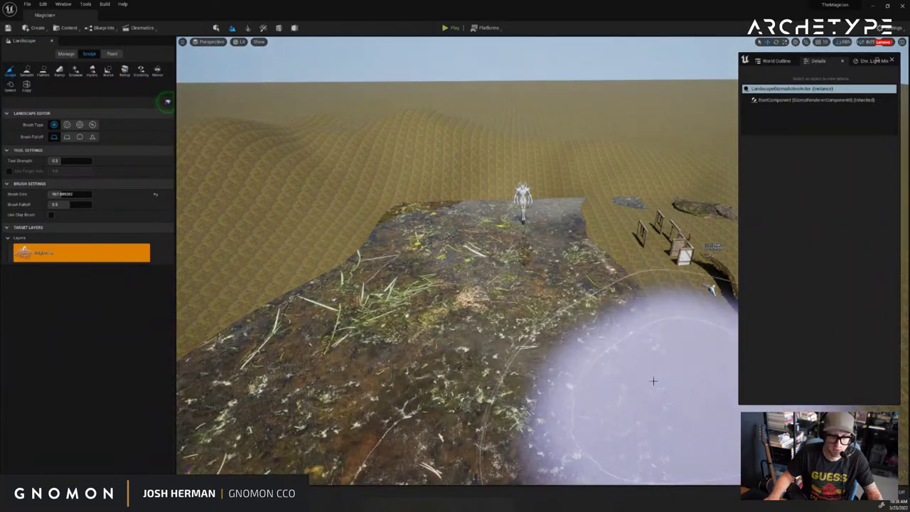
alt+drag(652, 380, 632, 384)
right_drag(632, 385, 619, 384)
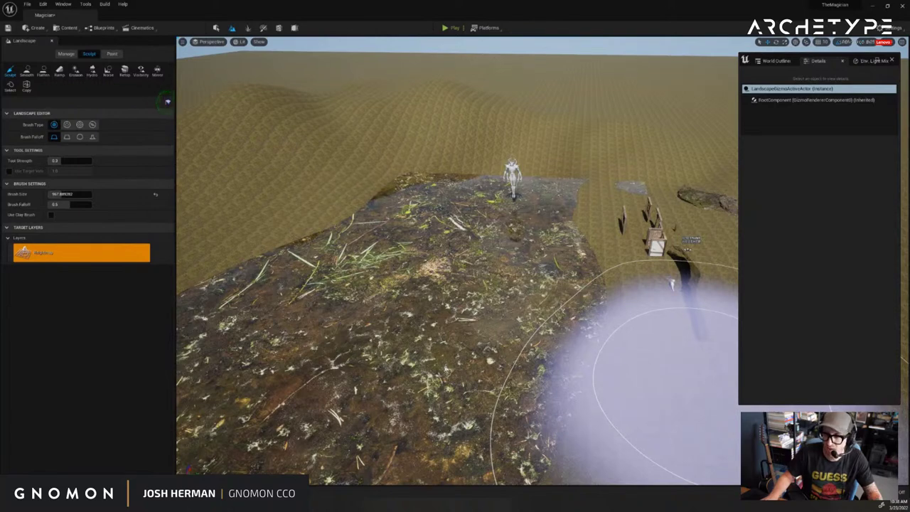
Apply the River Bed material with pale scattered rocks to the exposed ground plane
drag(372, 331, 376, 337)
mouse_move(382, 306)
right_down()
mouse_move(356, 306)
mouse_move(382, 306)
right_up()
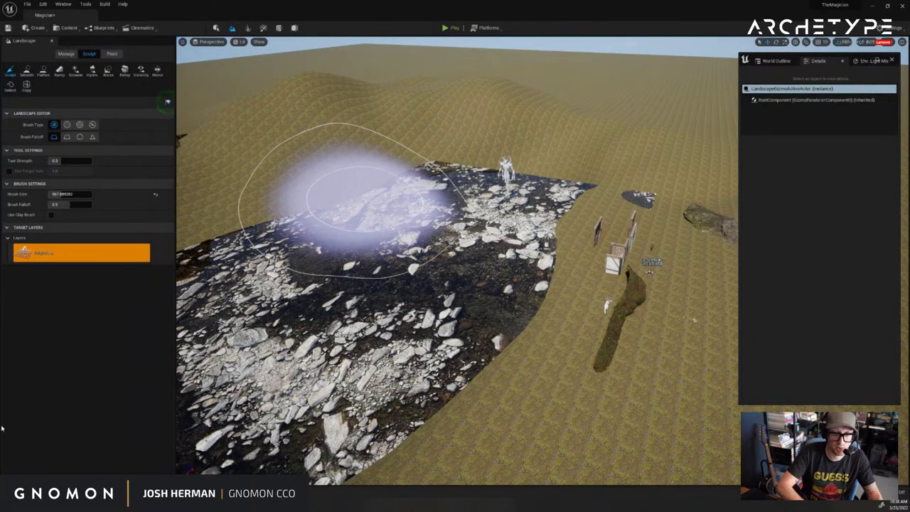
right_drag(478, 271, 437, 271)
key(s)
Sculpt the terrain along both sides of the river bed plane, lowering the tool strength to 0.172 and reducing the brush size
mouse_move(257, 180)
mouse_down()
mouse_move(356, 254)
mouse_move(488, 187)
mouse_move(633, 185)
mouse_move(576, 254)
mouse_move(576, 238)
mouse_move(670, 147)
mouse_move(603, 227)
mouse_move(602, 258)
mouse_move(650, 228)
mouse_move(630, 203)
mouse_up()
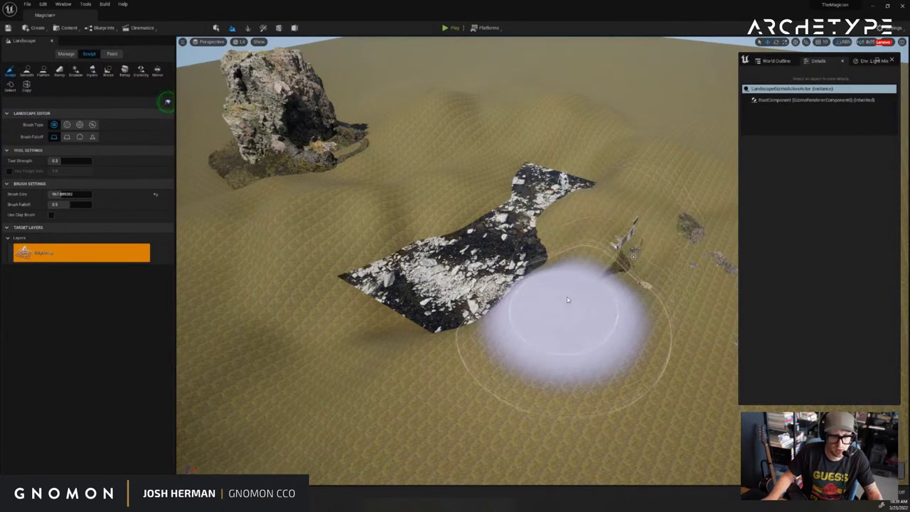
mouse_move(567, 298)
shift+mouse_down()
mouse_move(691, 147)
mouse_move(577, 224)
mouse_move(567, 262)
shift+mouse_up()
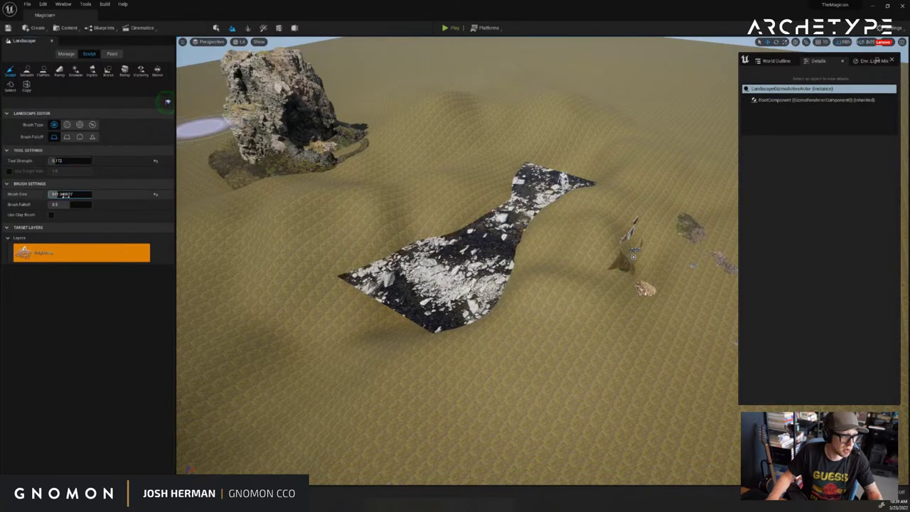
right_drag(313, 246, 351, 254)
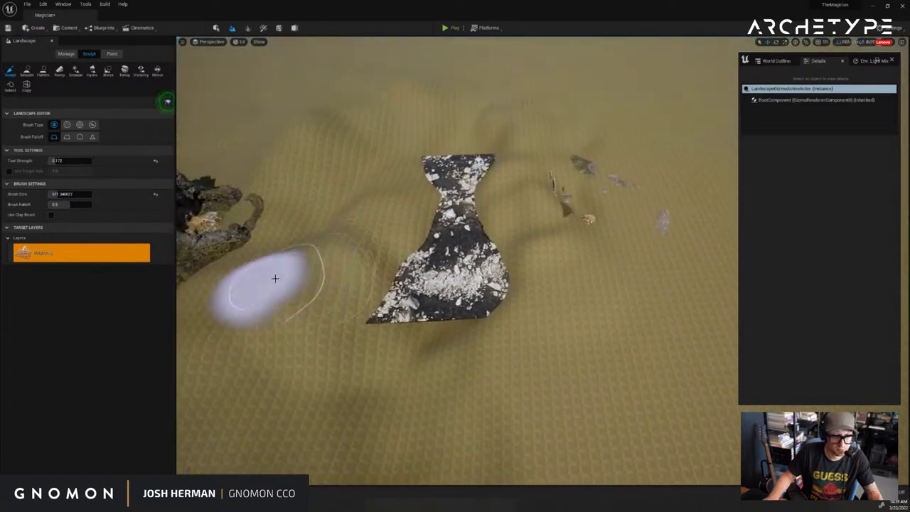
mouse_move(275, 278)
mouse_down()
mouse_move(307, 372)
mouse_move(290, 401)
mouse_up()
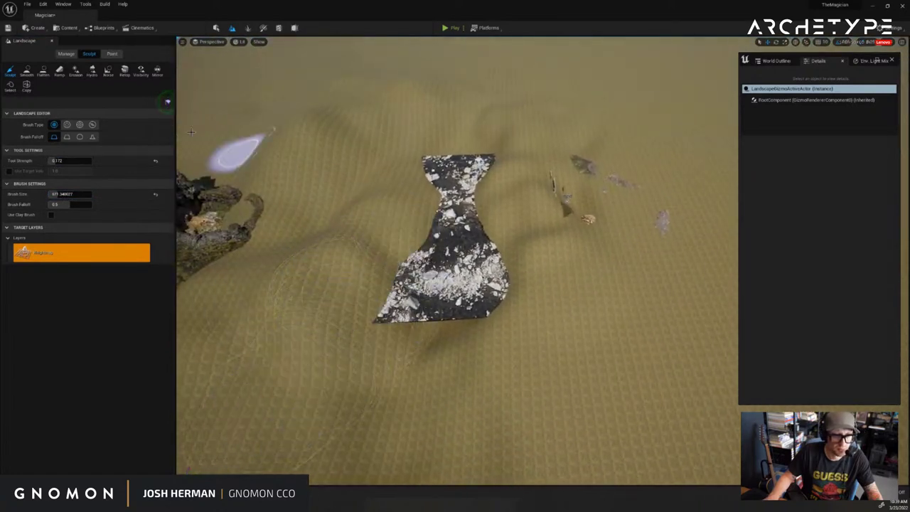
Scale the river bed plane uniformly to 74.75 so it extends beneath the surrounding landscape
click(216, 29)
click(350, 246)
drag(338, 212, 144, 3)
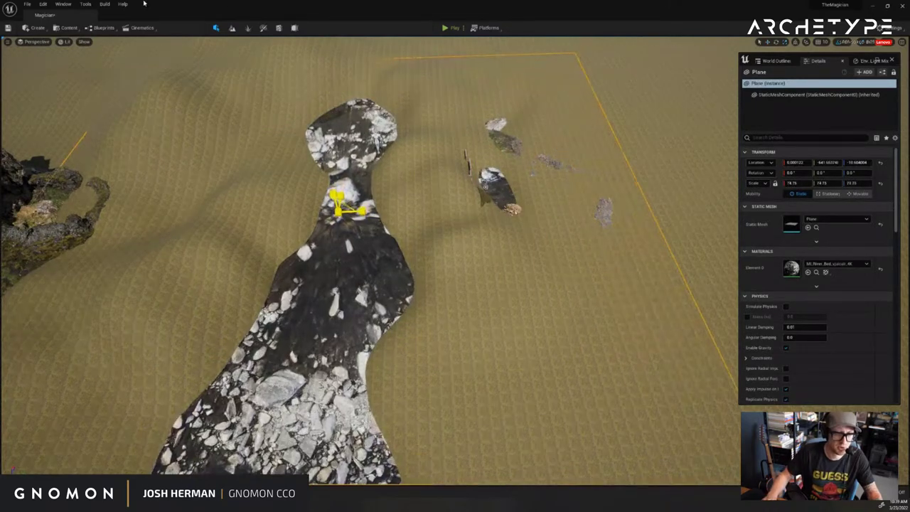
Shift the river bed plane along X to about -493 and inspect the river toward the horned figure at water level
right_drag(547, 213, 601, 245)
key(w)
drag(467, 225, 439, 248)
scroll(440, 248, up, 2)
right_drag(440, 247, 469, 235)
mouse_move(469, 234)
alt+mouse_down()
mouse_move(475, 213)
mouse_move(463, 232)
alt+mouse_up()
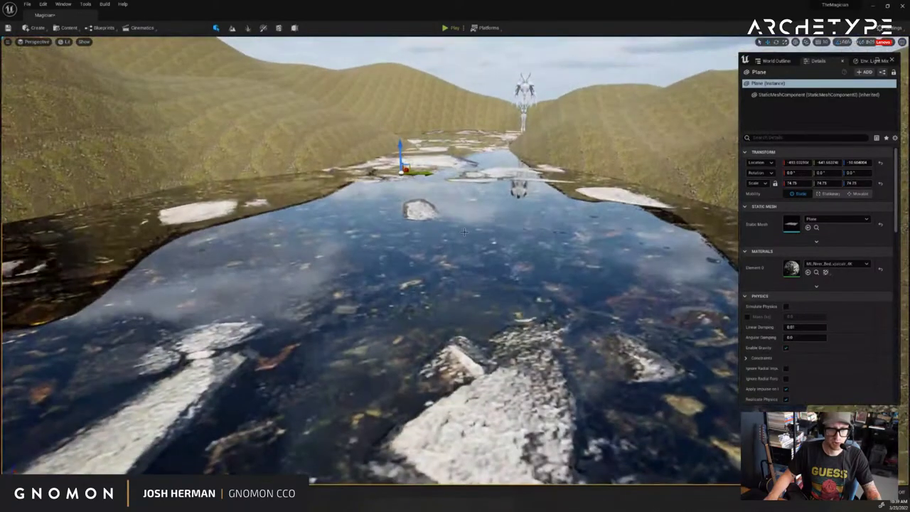
mouse_move(588, 180)
right_down()
mouse_move(683, 157)
mouse_move(580, 177)
right_up()
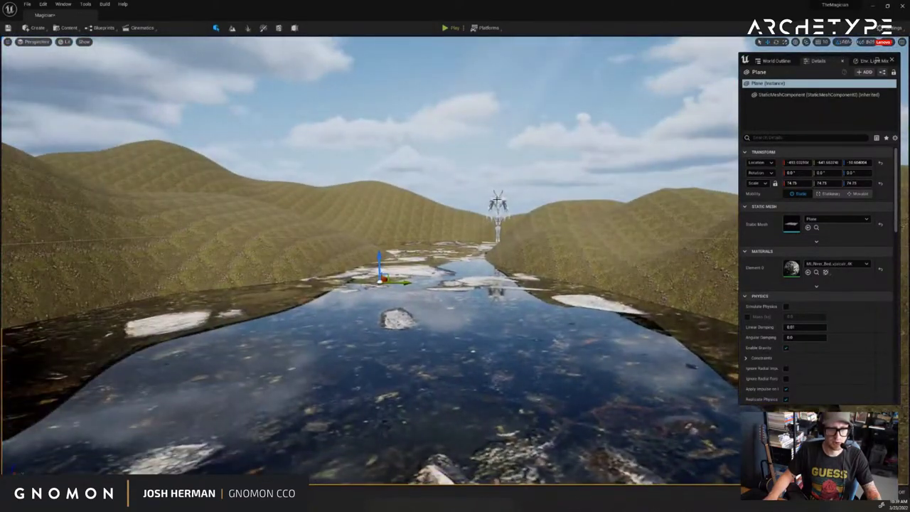
Smooth and flatten the hills along the riverbank on the crates' side using the landscape Smooth tool
click(233, 29)
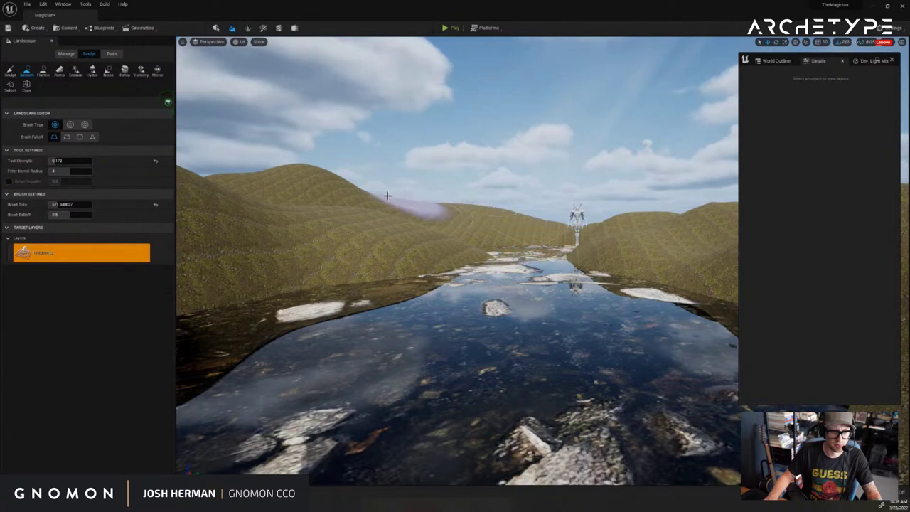
right_drag(528, 220, 625, 237)
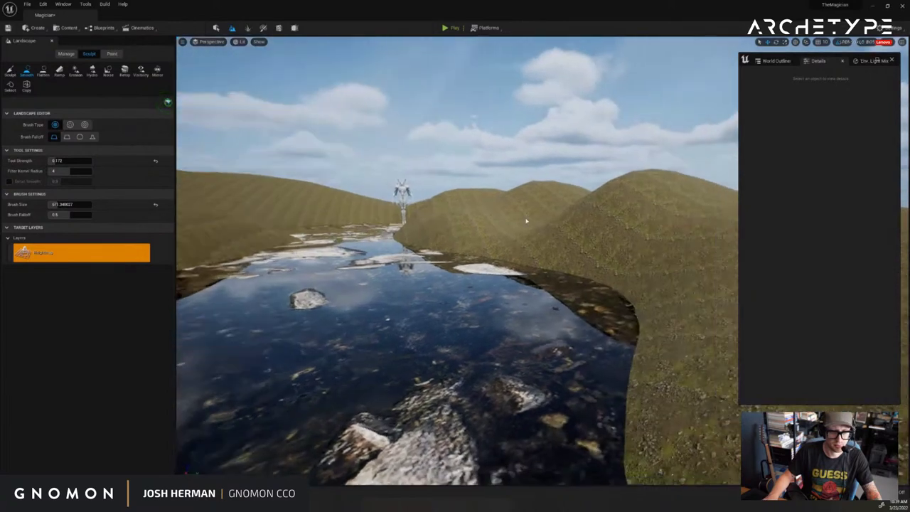
drag(560, 206, 560, 218)
mouse_move(477, 205)
right_down()
mouse_move(505, 217)
mouse_move(533, 213)
right_up()
right_drag(618, 244, 451, 210)
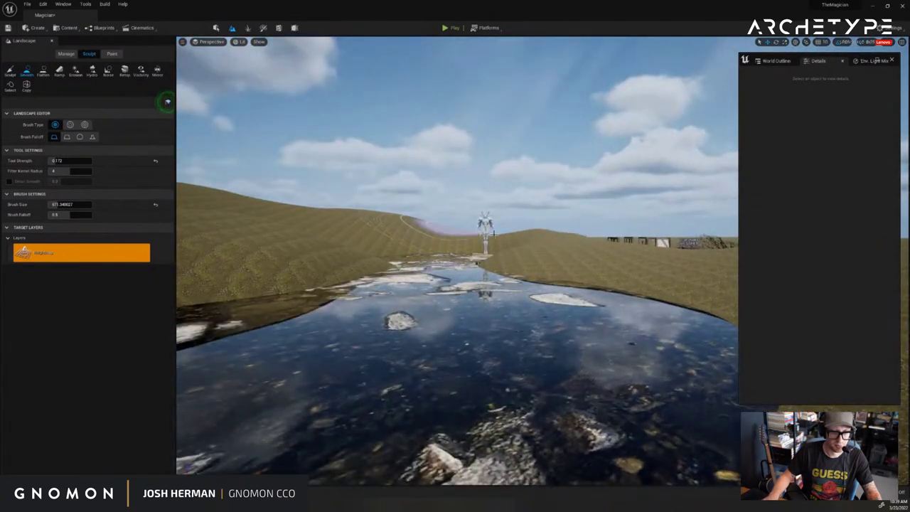
Smooth the slopes between the rock cliff and the river's edge
right_drag(526, 236, 308, 213)
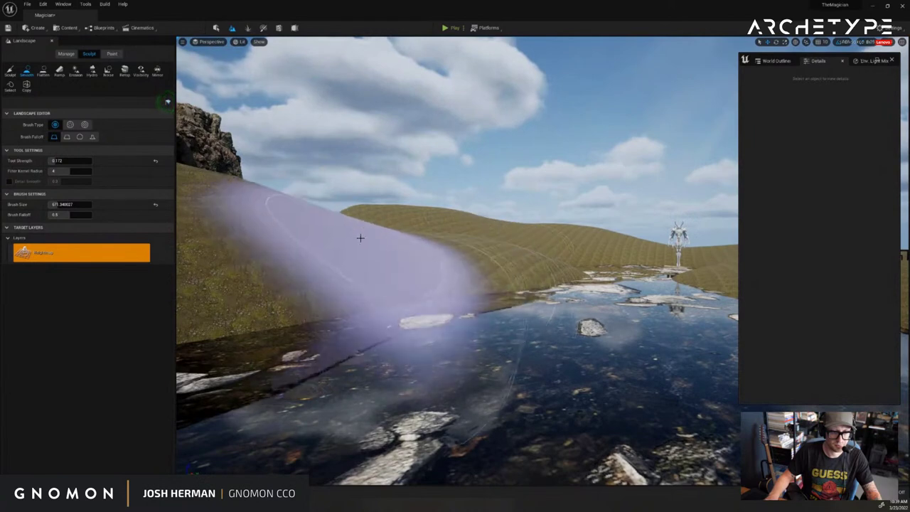
right_drag(273, 243, 457, 270)
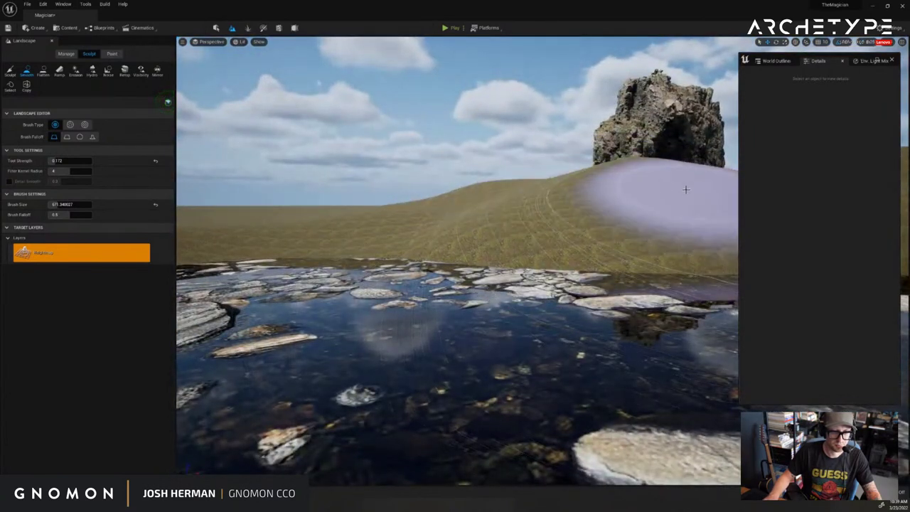
right_drag(351, 205, 335, 199)
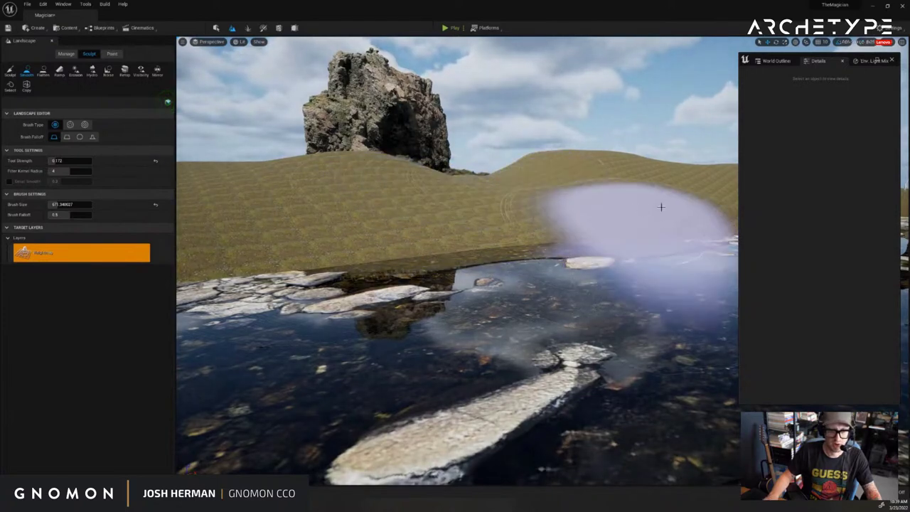
right_drag(368, 222, 507, 248)
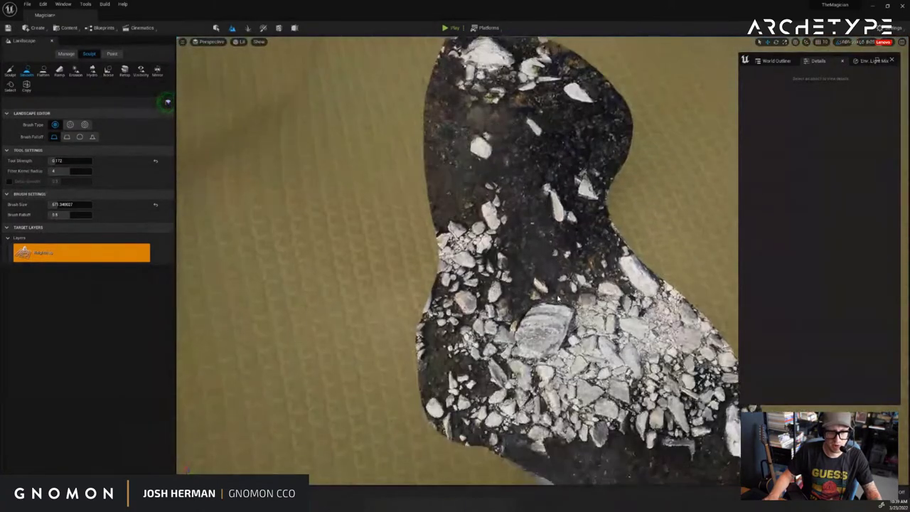
Smooth the river channel's edges and the terrain around the far pool where the horned figure stands
right_drag(527, 242, 538, 234)
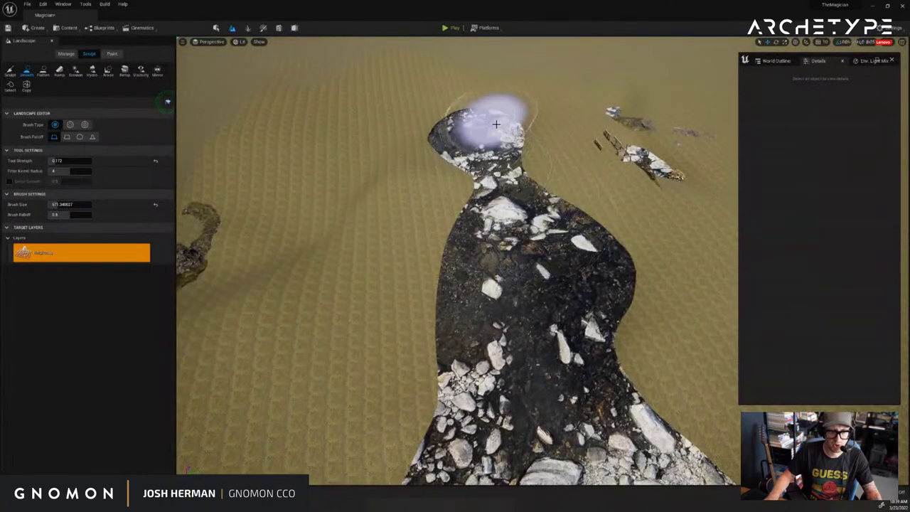
right_drag(488, 126, 536, 140)
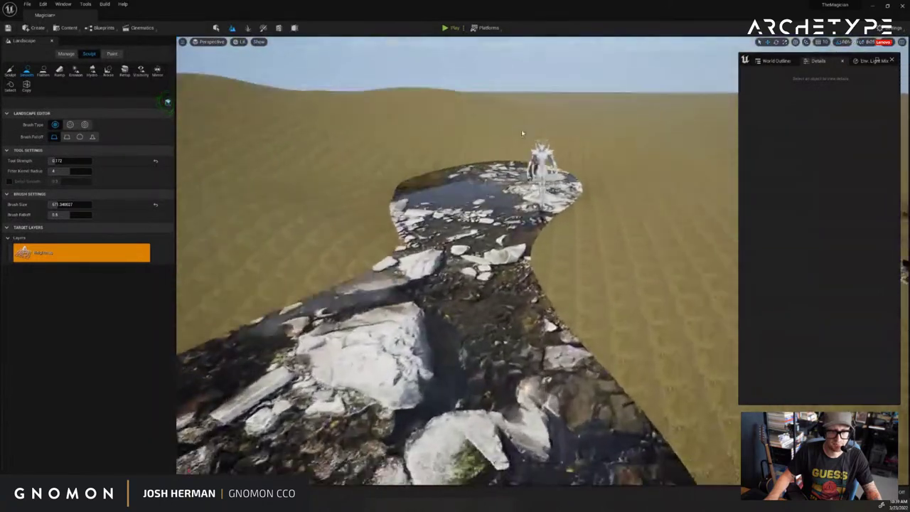
right_drag(469, 99, 488, 112)
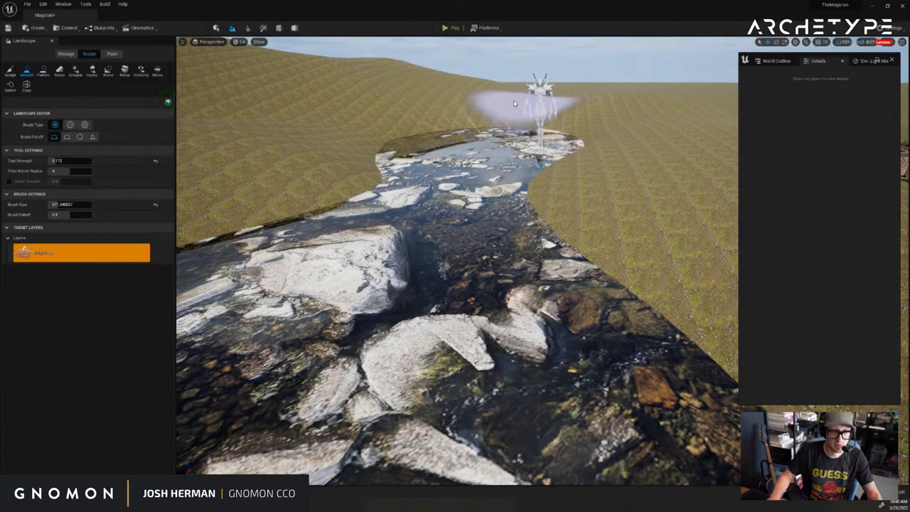
right_drag(526, 107, 514, 104)
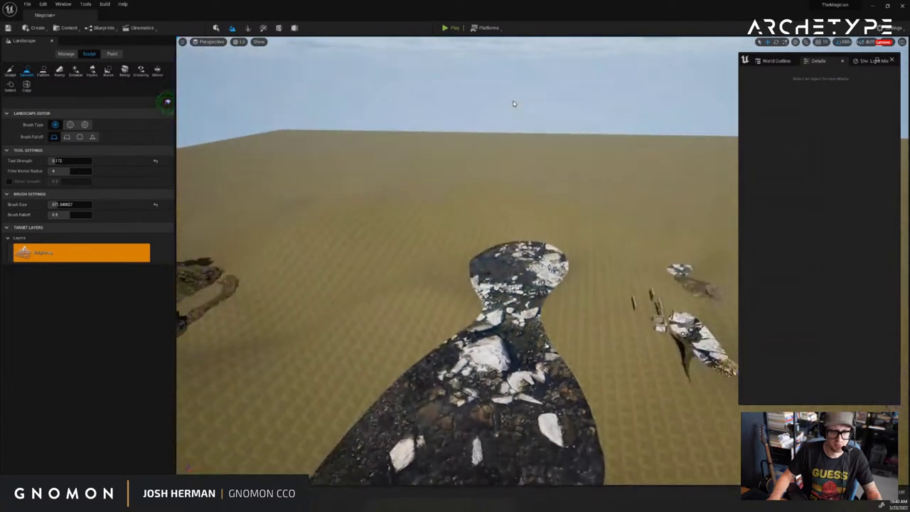
right_drag(512, 106, 459, 133)
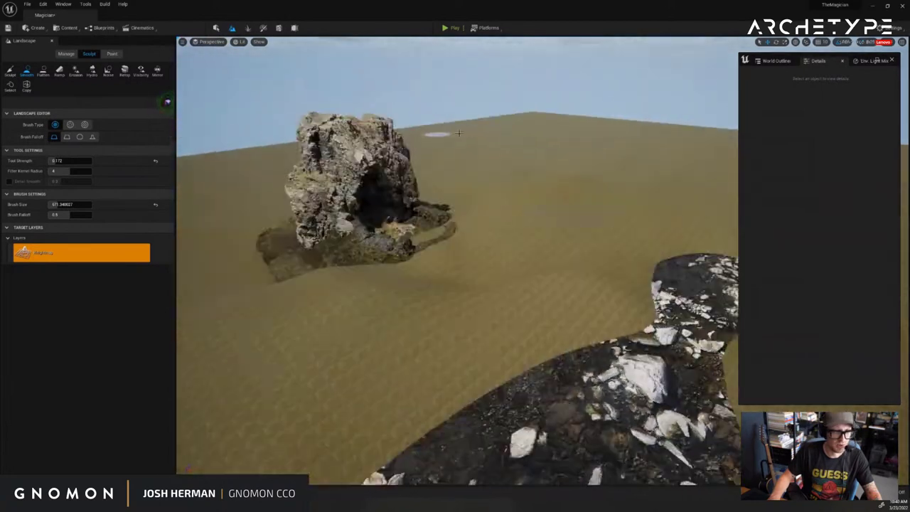
Move the Icelandic volcano terrain mesh away from the cliff's base down to the river's edge
click(217, 28)
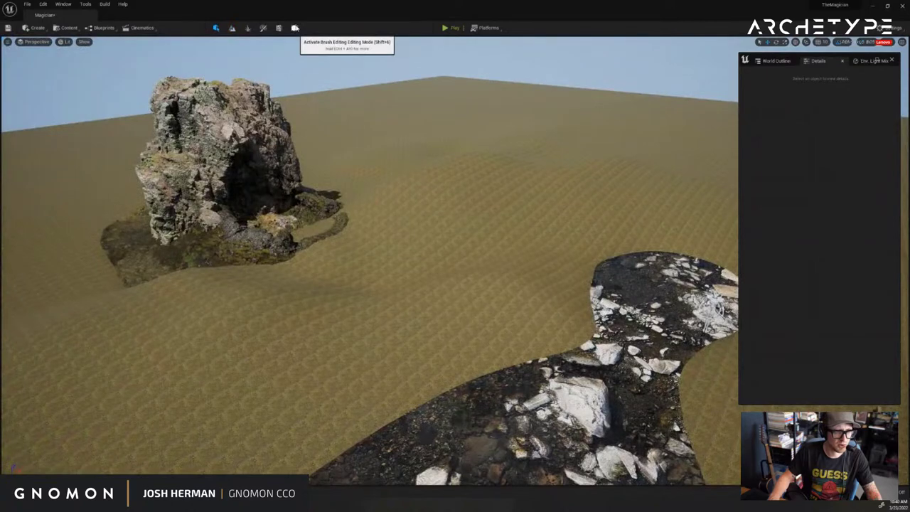
mouse_move(380, 93)
right_down()
mouse_move(417, 100)
mouse_move(330, 119)
right_up()
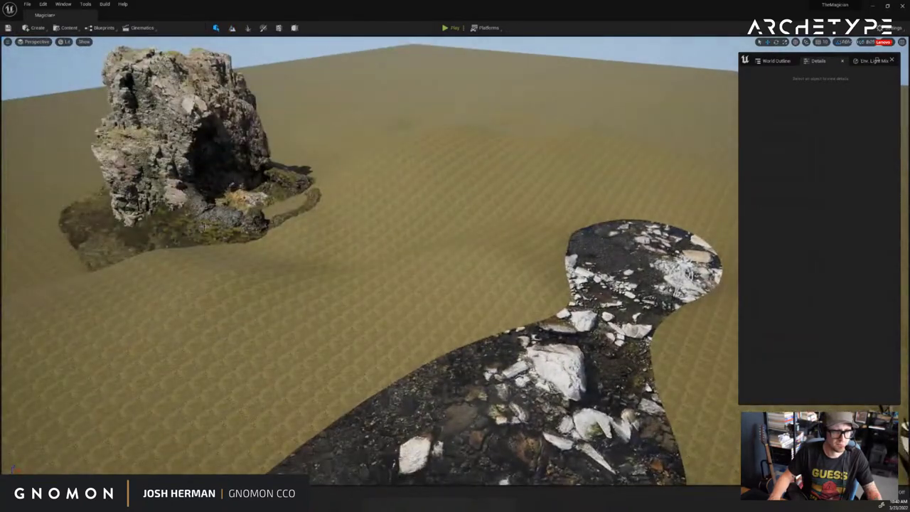
click(264, 225)
drag(264, 225, 312, 292)
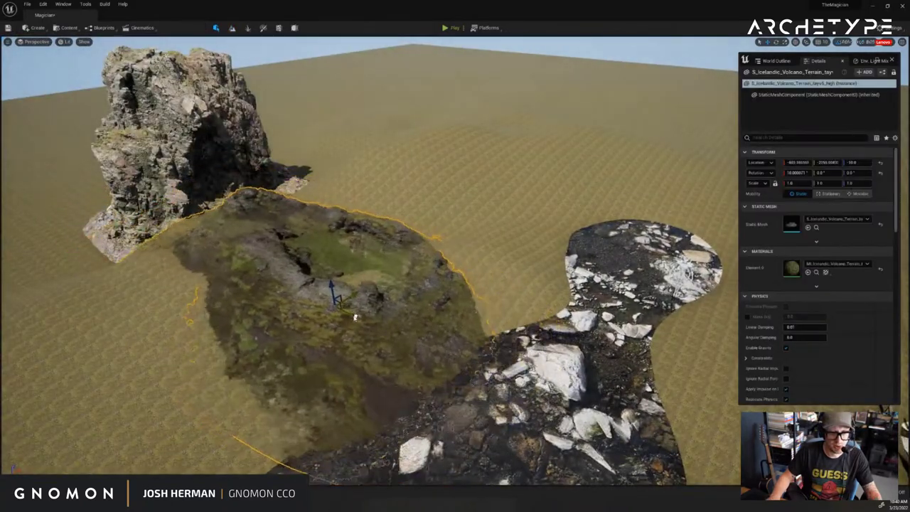
drag(333, 335, 336, 351)
Adjust the volcano terrain's position on the riverbank and rotate it about the vertical axis so its rocky side faces the water
right_drag(379, 359, 388, 268)
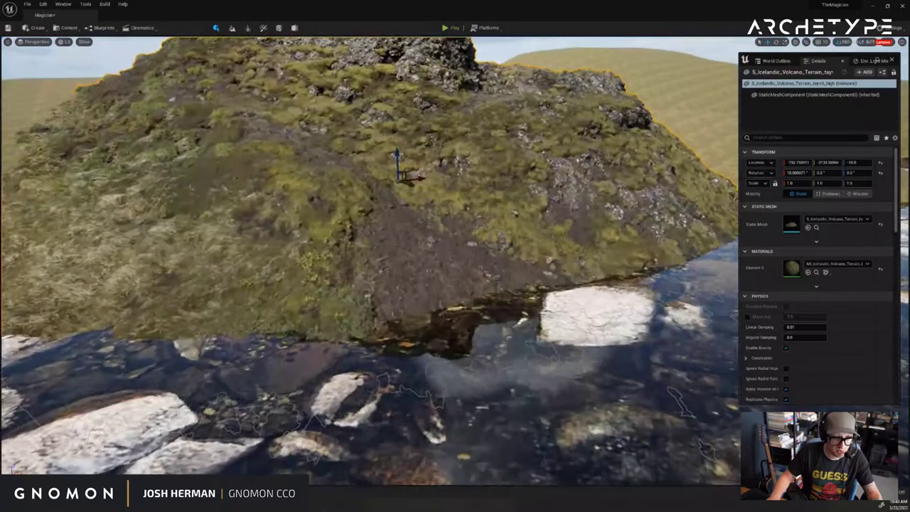
right_drag(388, 352, 392, 349)
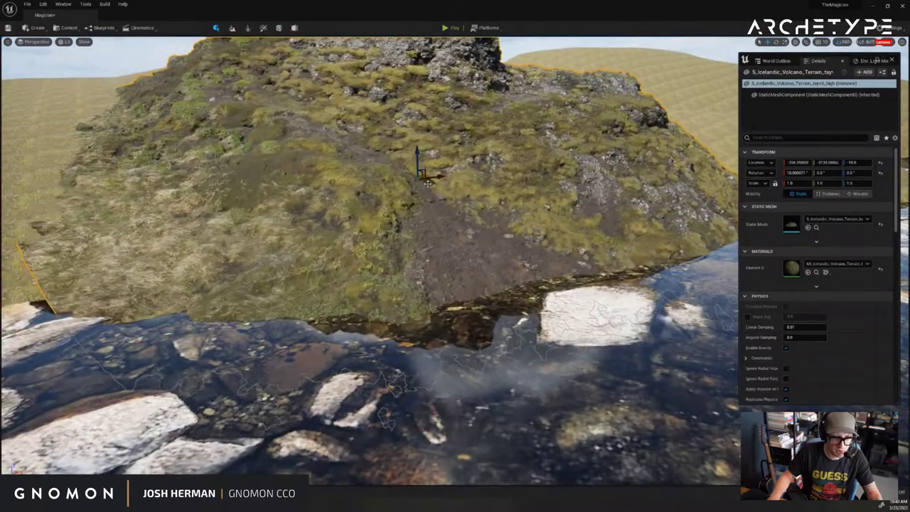
drag(428, 183, 392, 189)
right_drag(489, 226, 491, 240)
drag(370, 259, 301, 269)
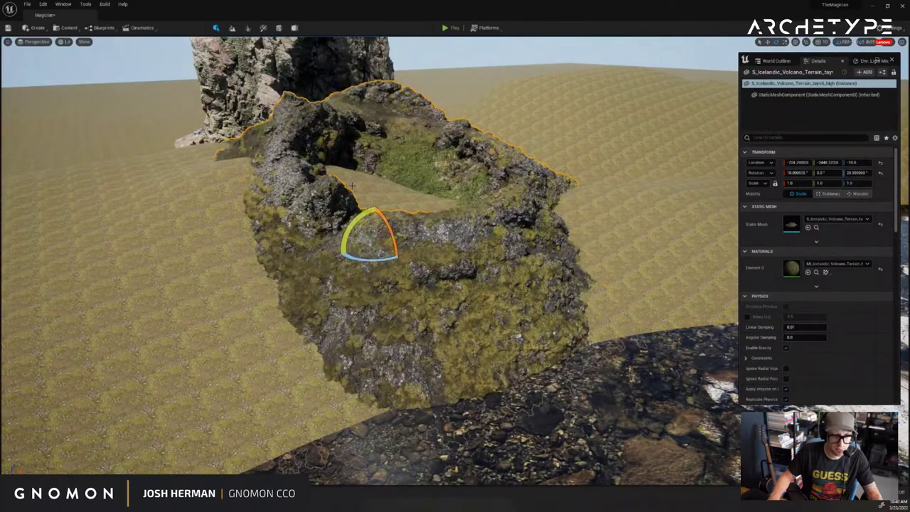
Move the Nordic coastal cliff forward beside the volcano terrain and rotate it about the vertical axis
click(377, 187)
key(s)
right_drag(435, 124, 420, 95)
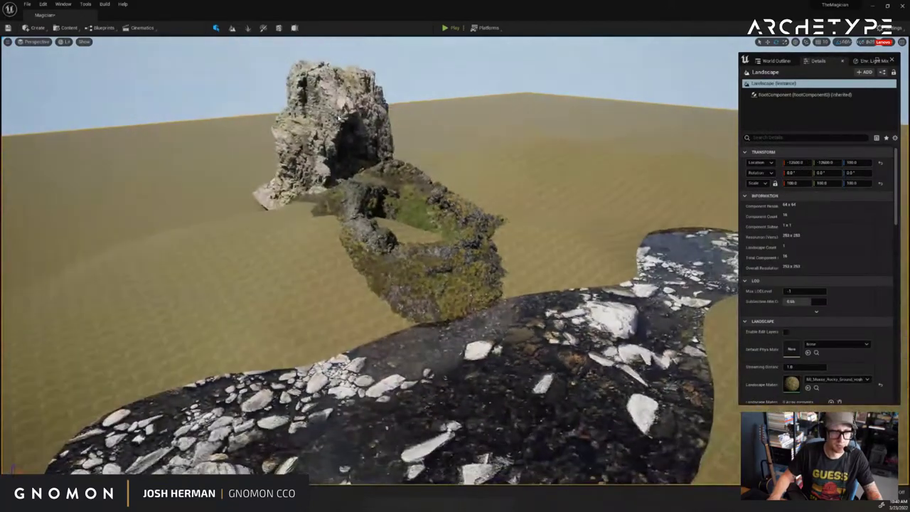
click(335, 121)
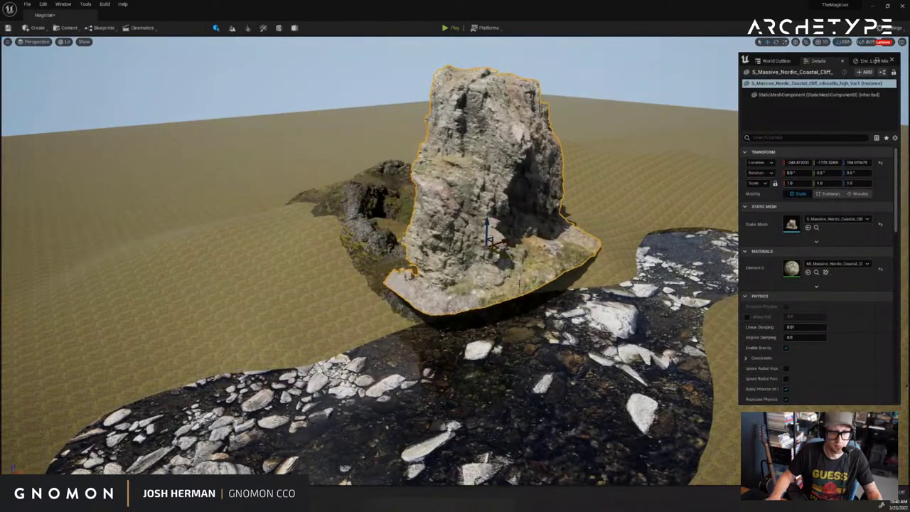
key(f)
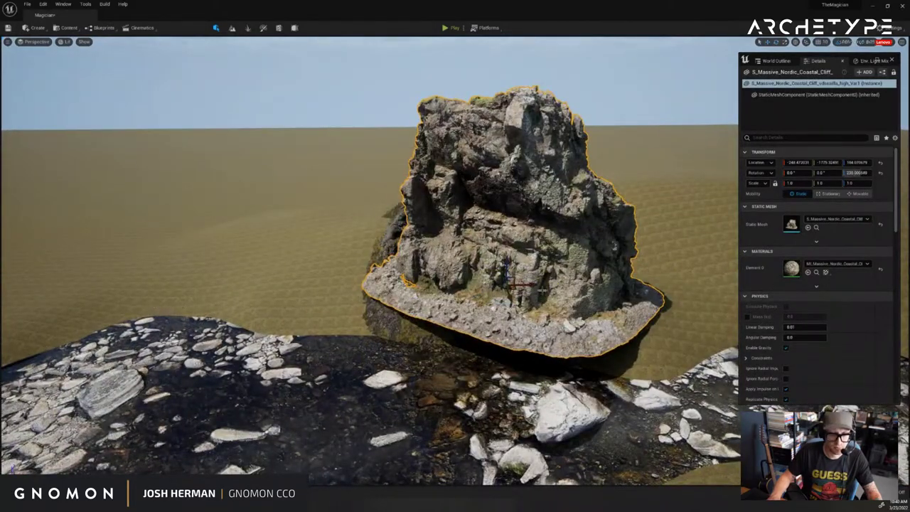
Enlarge the coastal cliff, lower it into the ground and set it back on the hill behind the volcano terrain
drag(502, 287, 599, 257)
key(w)
drag(590, 225, 591, 245)
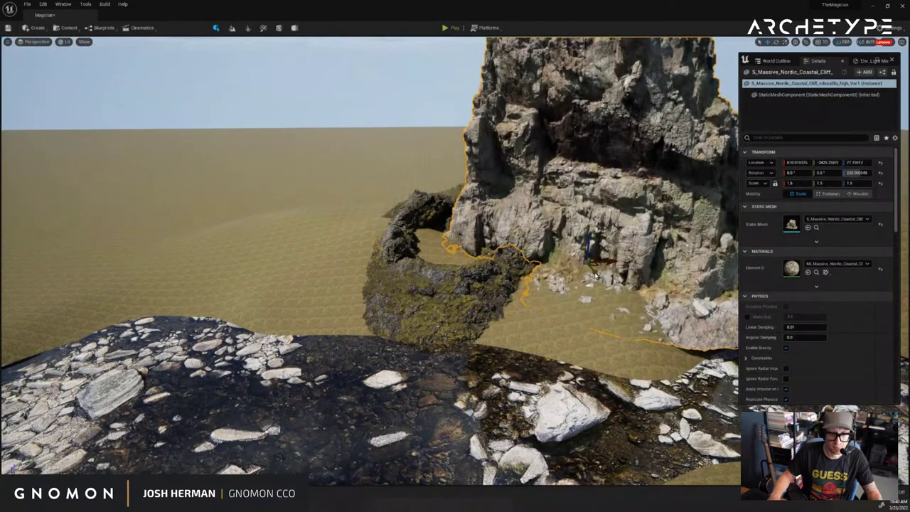
drag(590, 276, 561, 234)
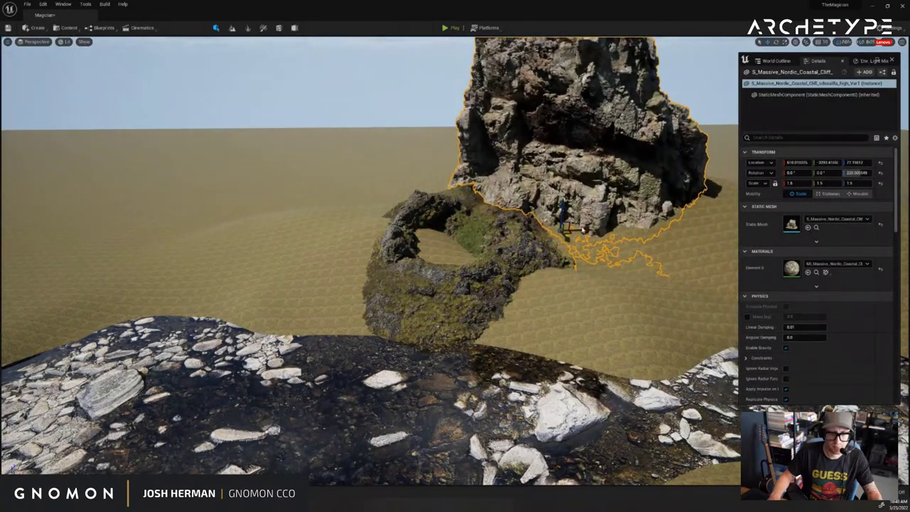
Survey the riverbank, the magician and the spare meshes on the open ground opposite the cliff
right_drag(582, 229, 618, 229)
click(673, 85)
right_drag(672, 85, 739, 65)
right_drag(575, 147, 575, 146)
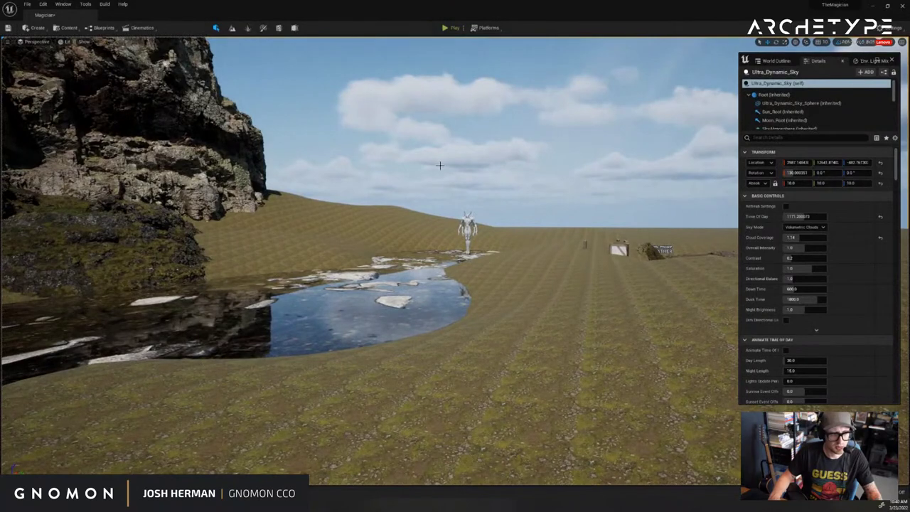
right_drag(520, 214, 485, 275)
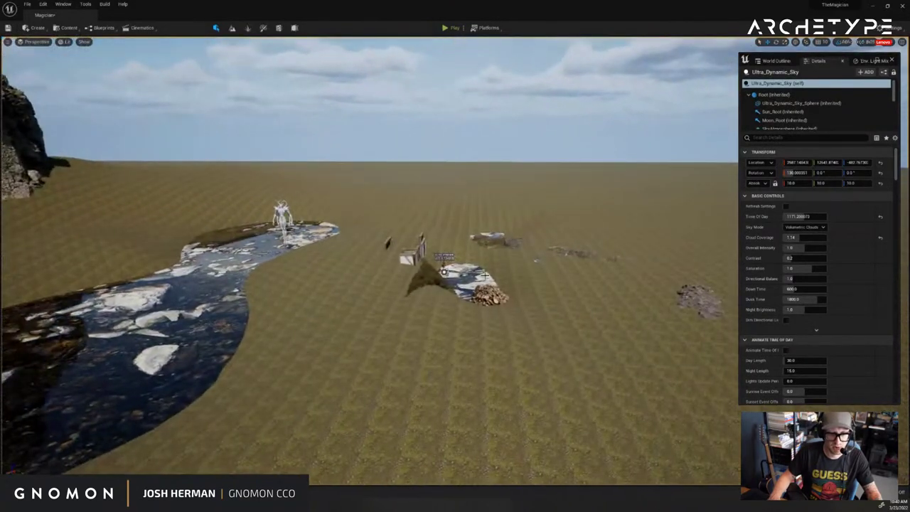
click(441, 276)
key(f)
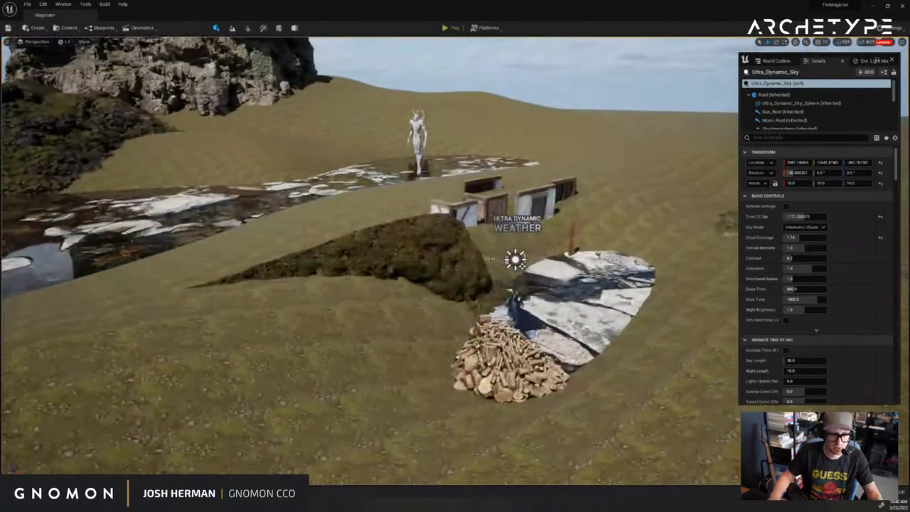
right_drag(537, 263, 566, 280)
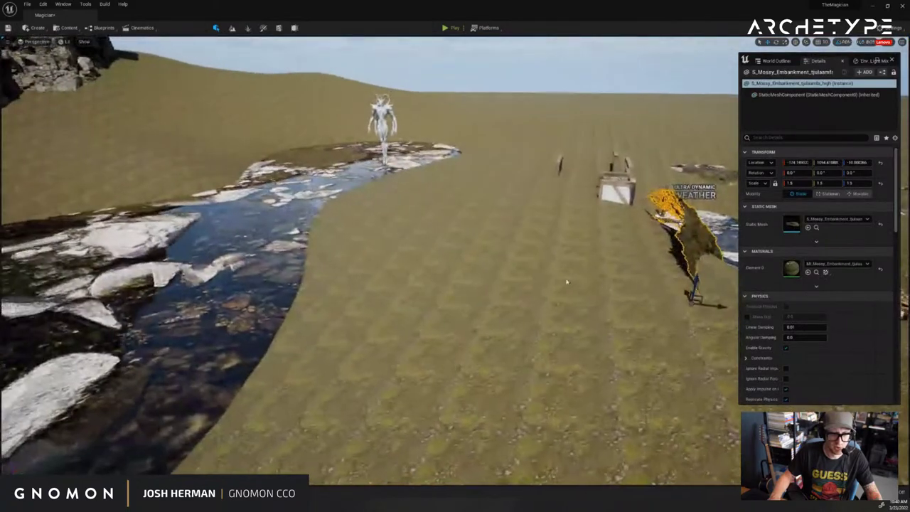
right_click(565, 279)
Lower the river bed plane slightly so its edges sink further into the surrounding banks
click(222, 229)
right_drag(324, 232, 256, 226)
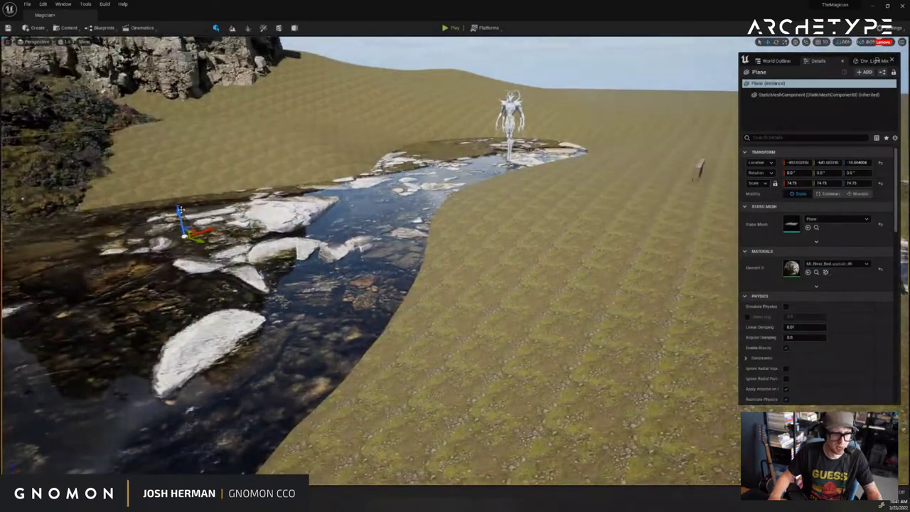
drag(181, 210, 181, 215)
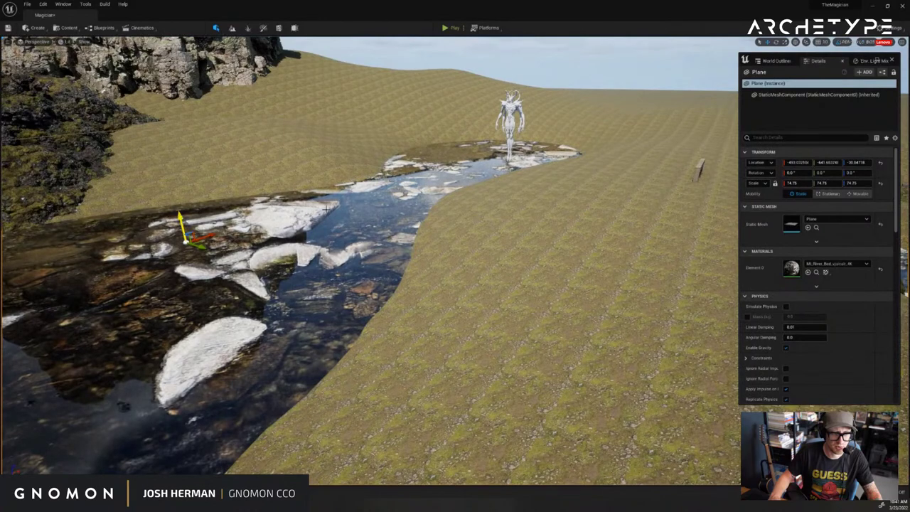
right_drag(326, 209, 388, 196)
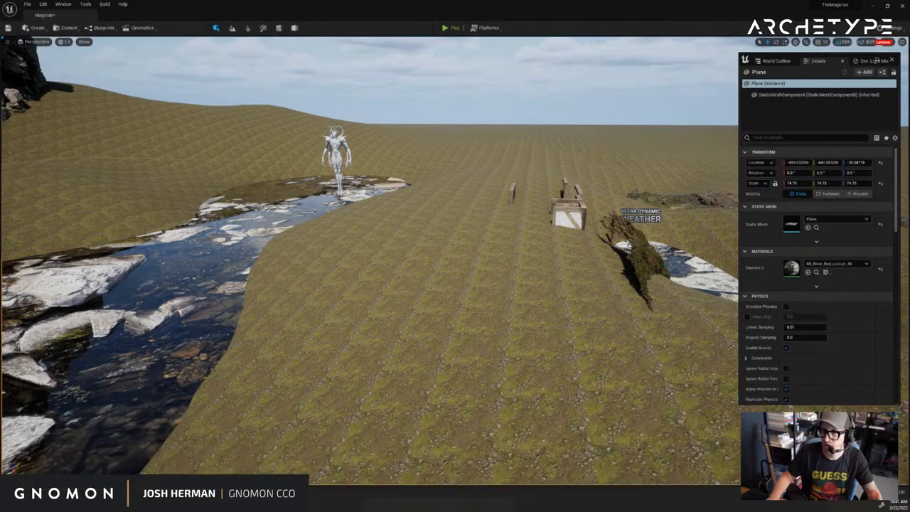
Smooth the landscape between the river and the spare meshes, evening out the dip beside the mossy embankment, and return to selection mode
mouse_move(488, 280)
right_down()
mouse_move(508, 282)
mouse_move(489, 280)
right_up()
click(232, 28)
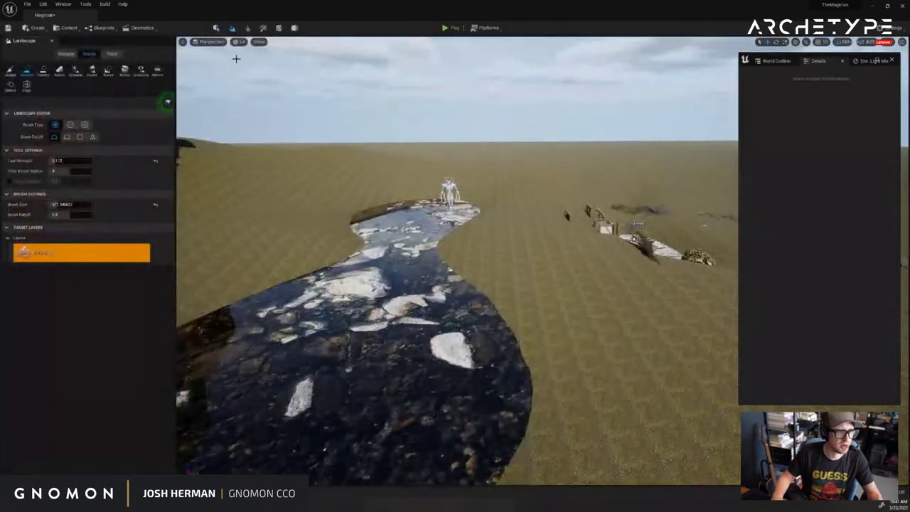
right_drag(325, 96, 376, 204)
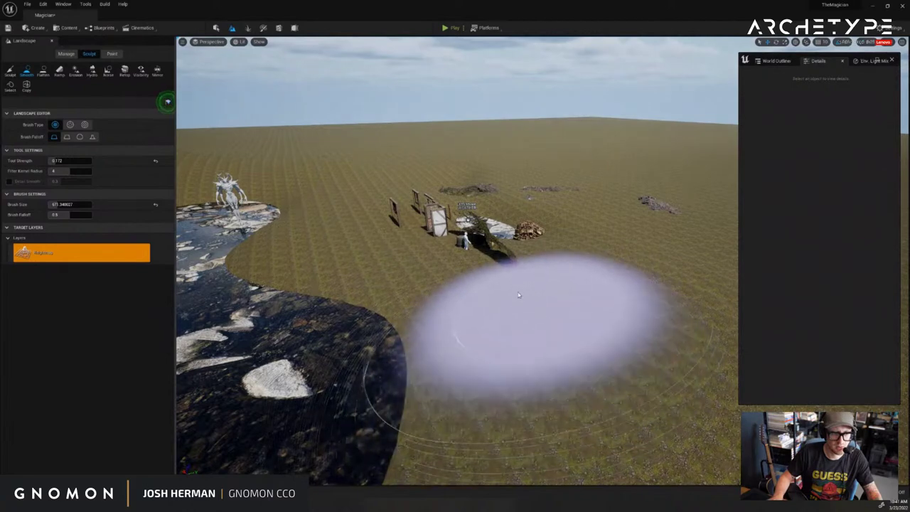
mouse_move(508, 278)
mouse_down()
mouse_move(459, 239)
mouse_move(416, 228)
mouse_move(376, 275)
mouse_move(519, 291)
mouse_move(393, 208)
mouse_move(416, 234)
mouse_move(472, 260)
mouse_move(362, 244)
mouse_move(418, 188)
mouse_move(588, 321)
mouse_move(457, 178)
mouse_move(462, 252)
mouse_move(604, 368)
mouse_up()
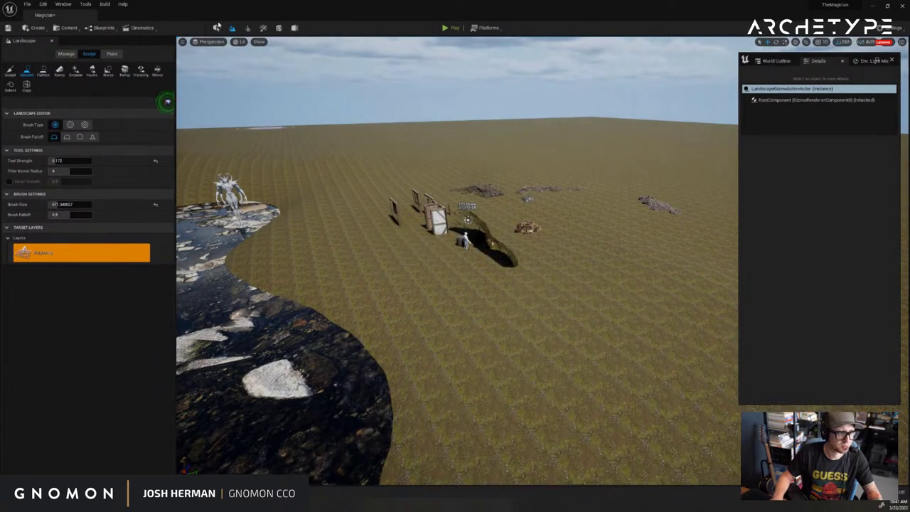
click(217, 28)
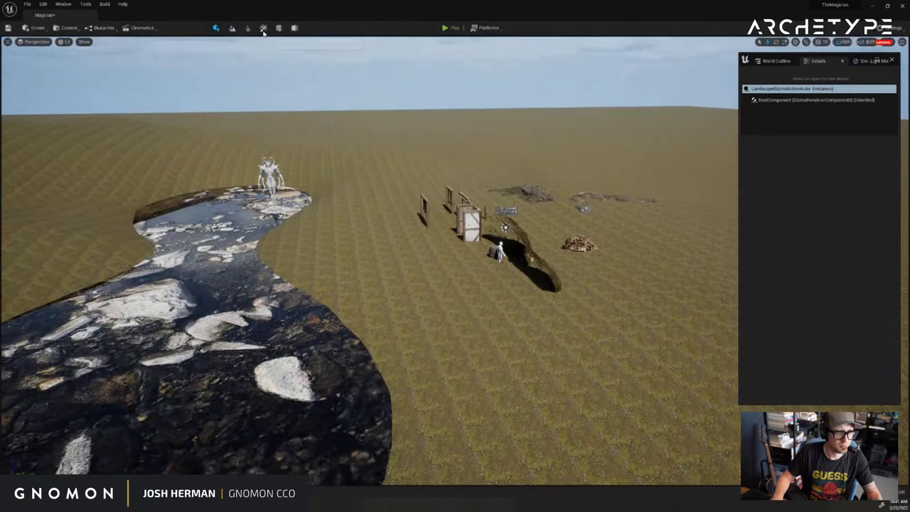
right_drag(413, 114, 391, 122)
key(w)
click(276, 204)
key(s)
right_drag(276, 204, 235, 217)
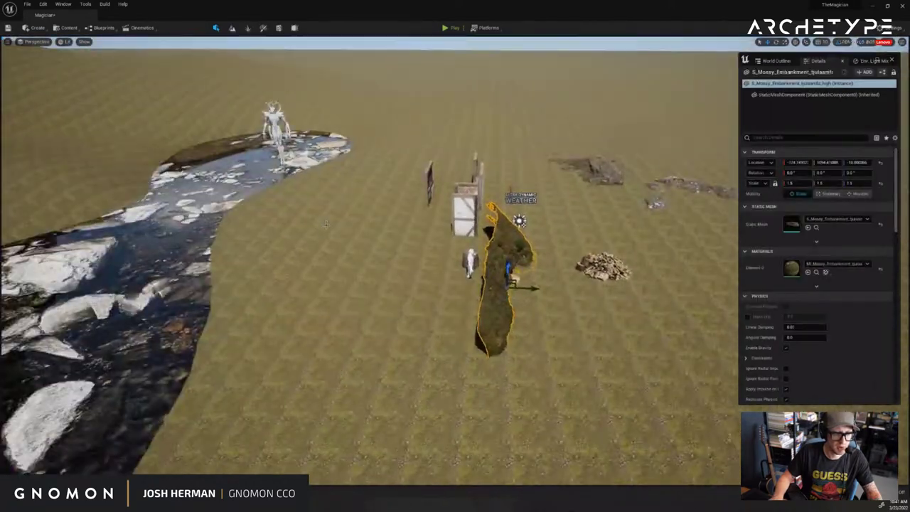
key(ctrl+space)
key(ctrl+space)
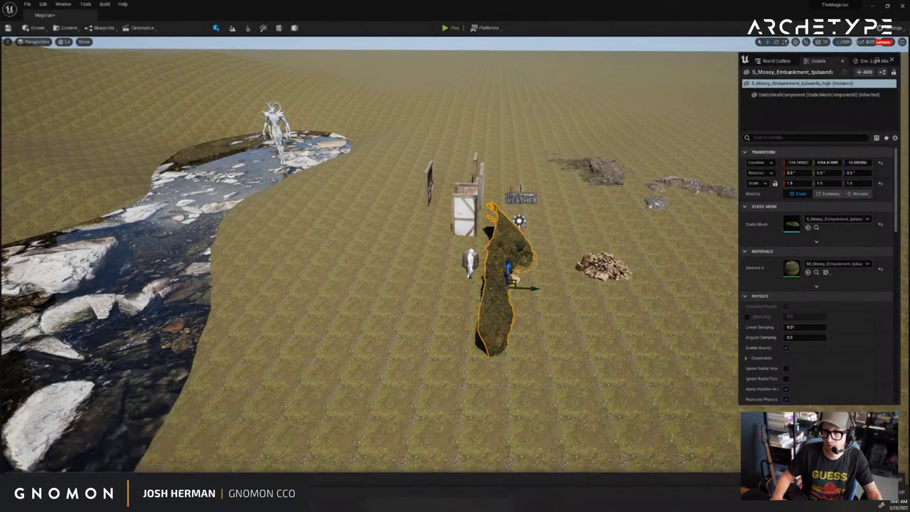
right_drag(492, 189, 524, 211)
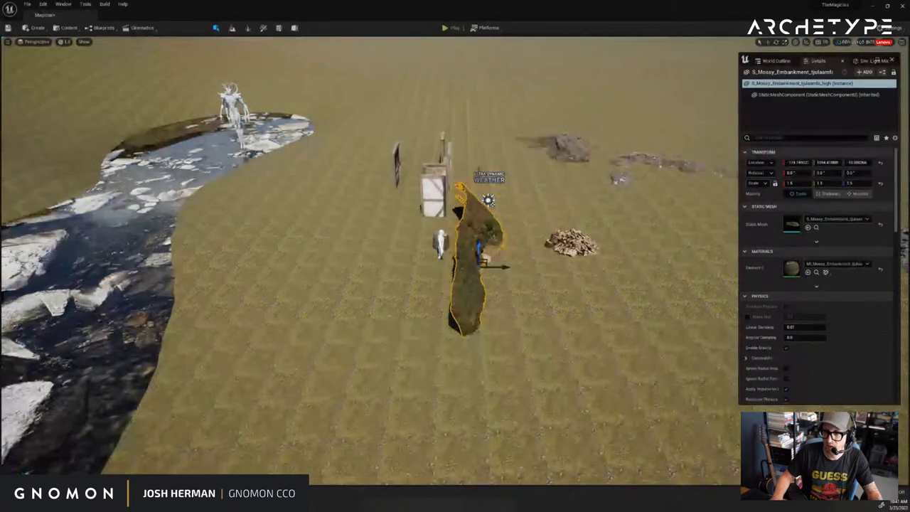
alt+drag(483, 257, 411, 339)
key(Delete)
alt+drag(586, 293, 540, 280)
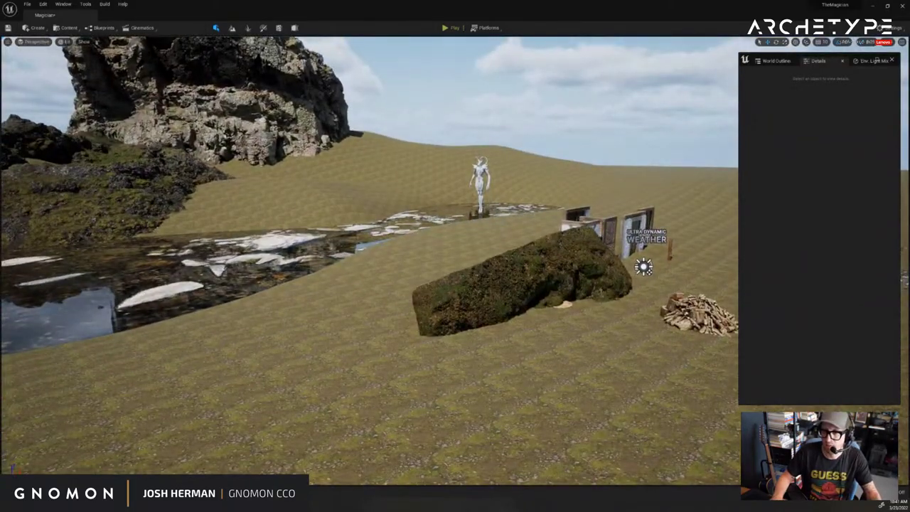
Place two different Mossy Mounds meshes in the level and set them on the open ground beyond the mossy embankment
drag(551, 412, 253, 280)
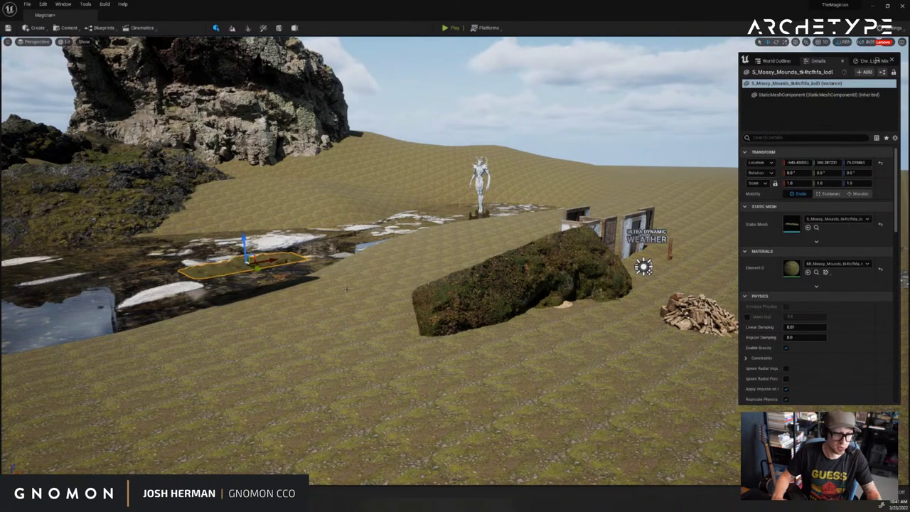
right_drag(346, 288, 399, 298)
drag(276, 254, 344, 229)
right_drag(453, 234, 413, 256)
key(ctrl+z)
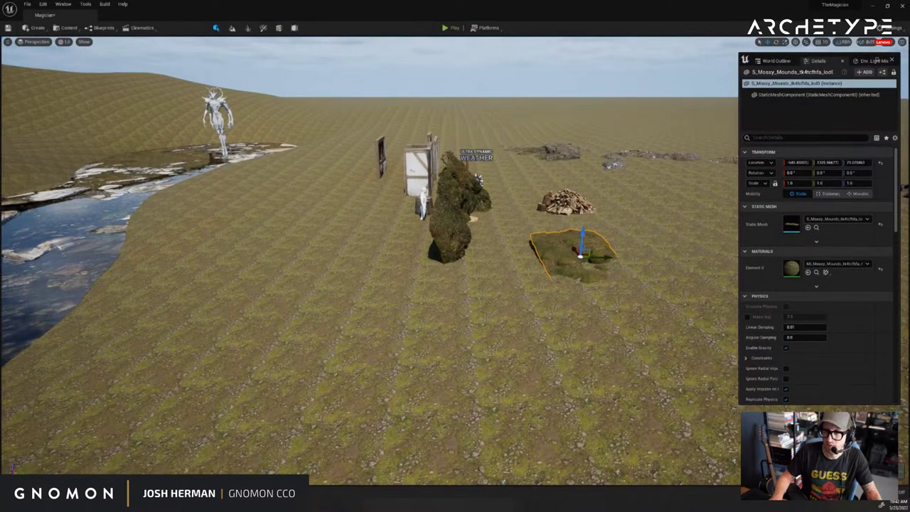
drag(909, 326, 491, 291)
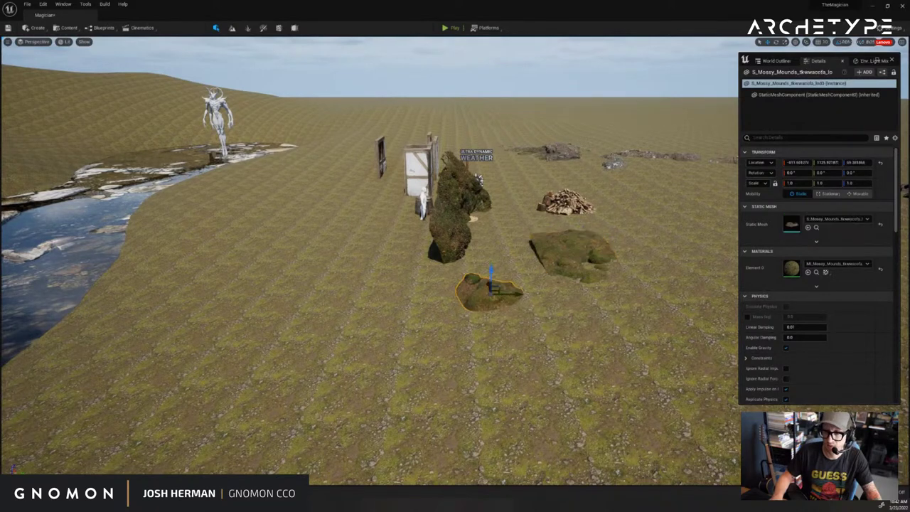
Place three different Mossy Rocks meshes on the ground beside the mossy mounds, on the side toward the river
drag(909, 325, 391, 307)
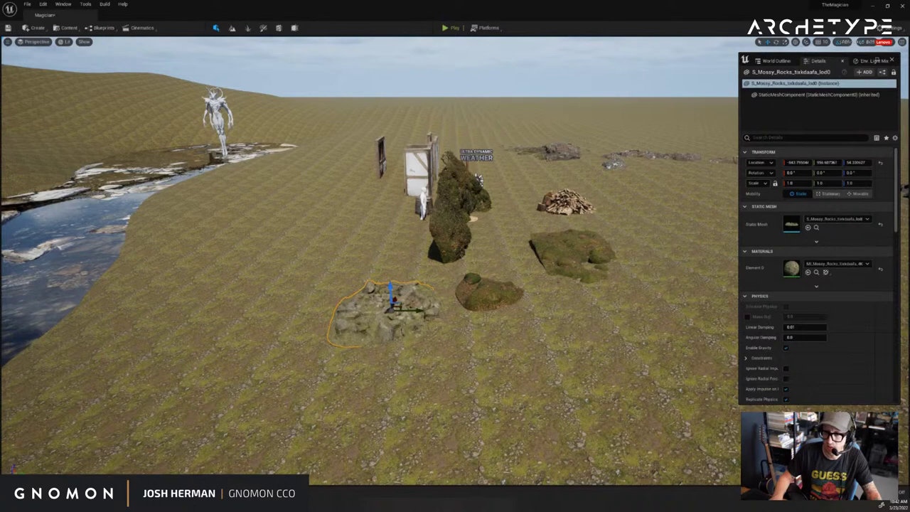
drag(461, 379, 265, 349)
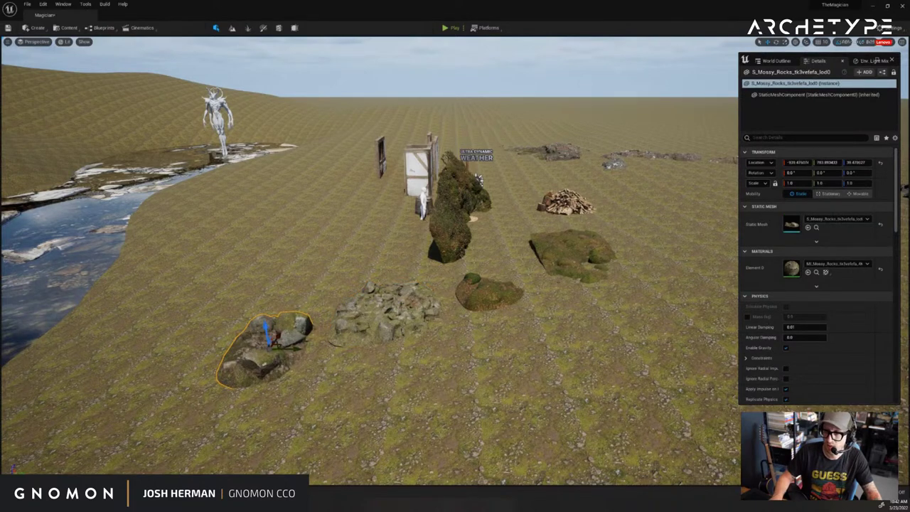
drag(461, 396, 354, 390)
right_drag(465, 374, 443, 380)
key(w)
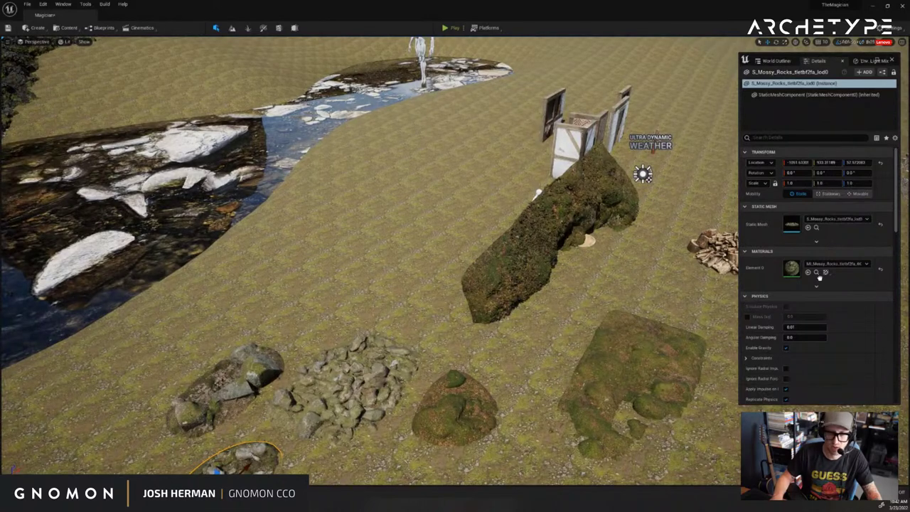
Place three different Mossy Stone Wall meshes on the ground between the river and the mossy embankment
drag(820, 277, 390, 243)
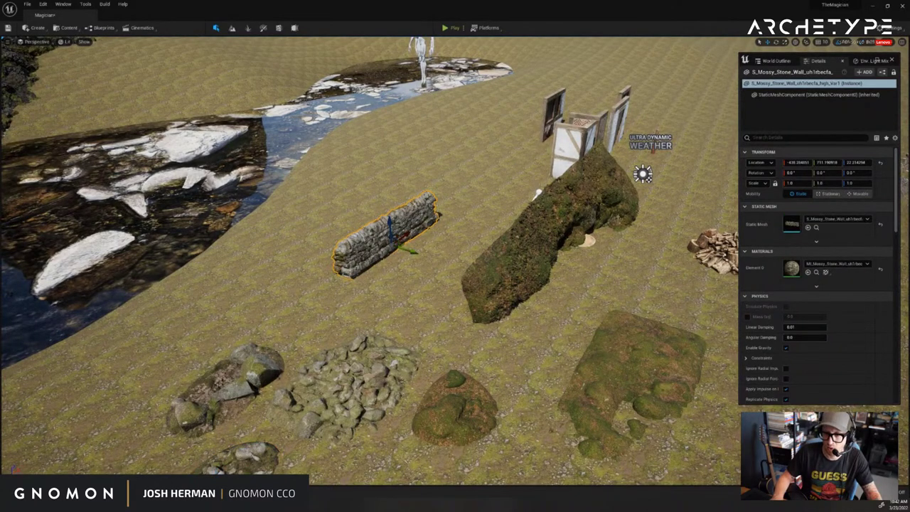
drag(820, 328, 430, 262)
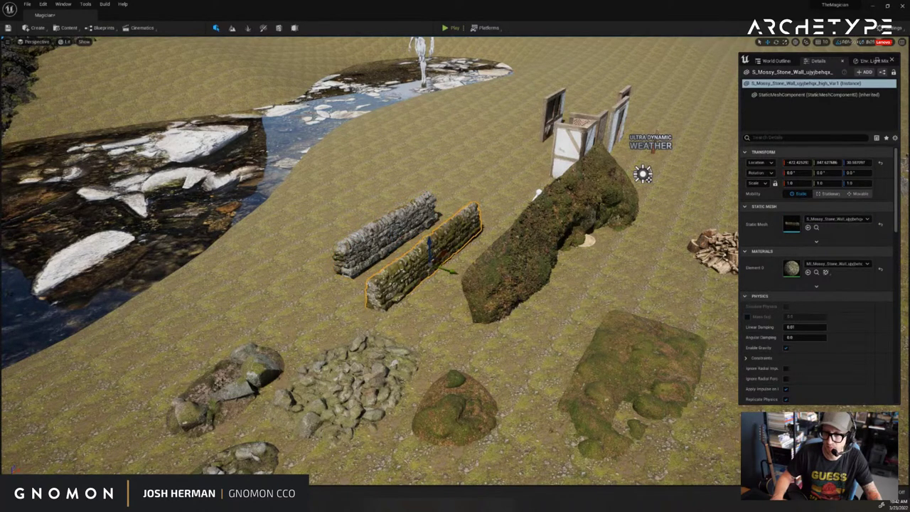
drag(820, 329, 480, 173)
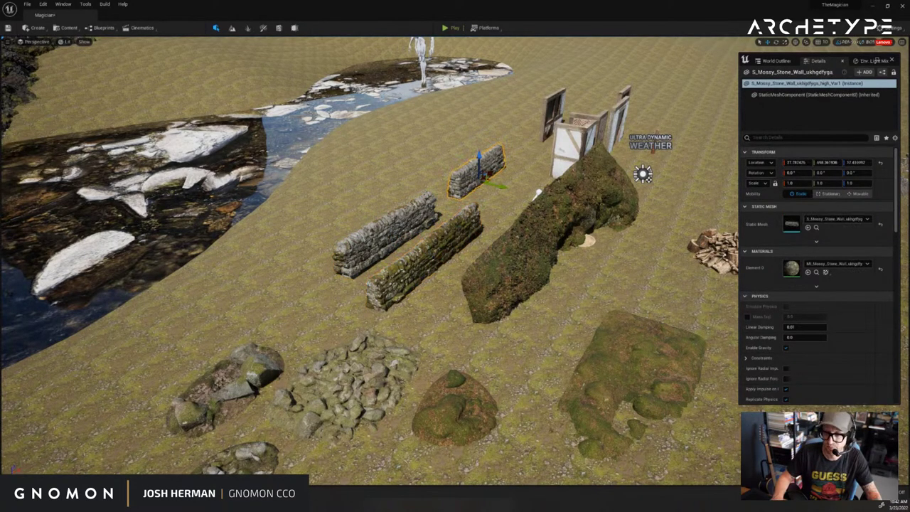
Place a Mossy Tree Stump mesh behind the mounds and move it far back onto the open ground past the timber frames
drag(909, 284, 500, 333)
scroll(495, 316, down, 6)
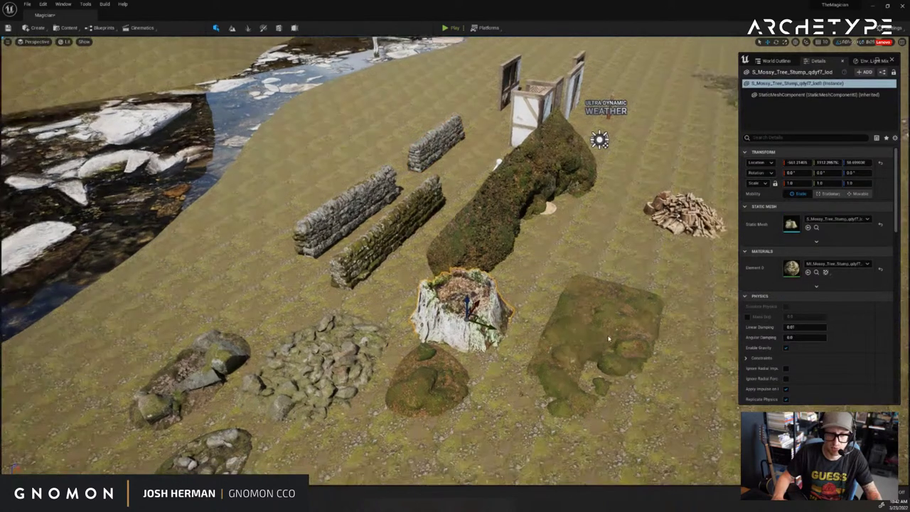
drag(455, 281, 583, 89)
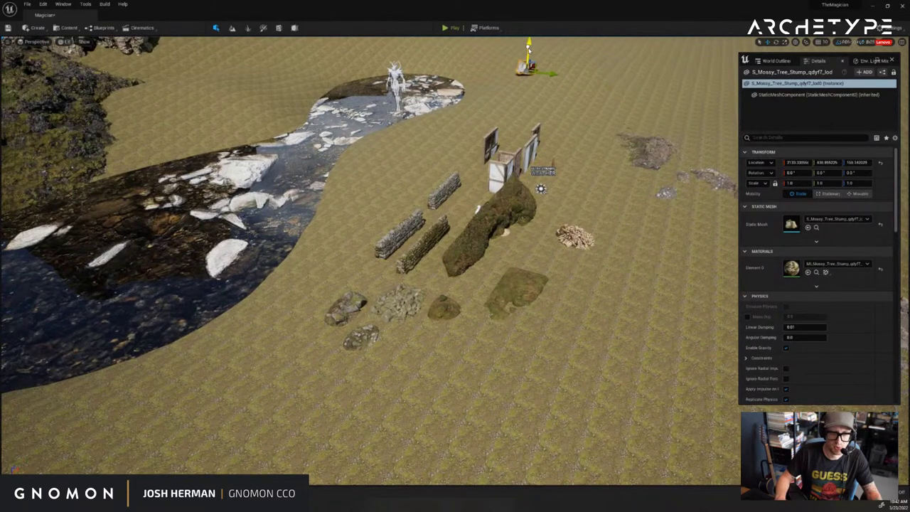
click(574, 65)
right_drag(574, 65, 640, 71)
scroll(508, 107, up, 3)
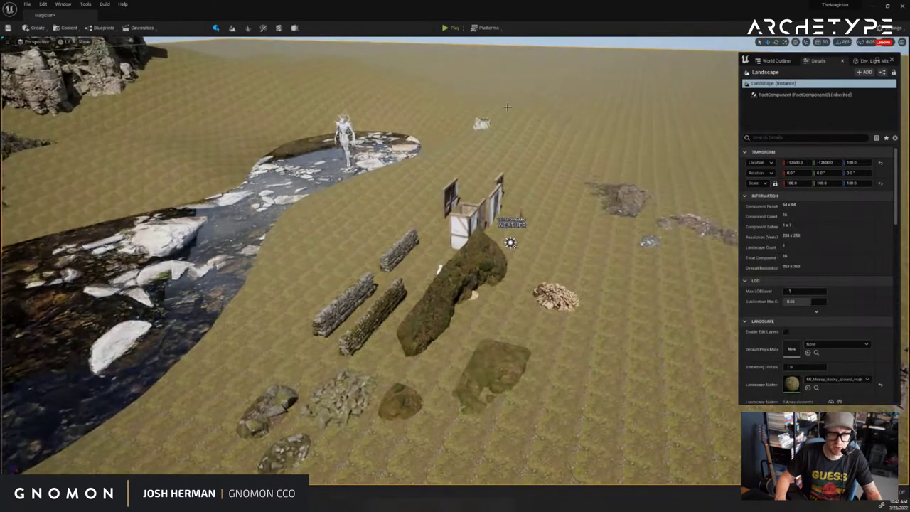
Duplicate the tree stump toward the short stone wall, lower the copy onto the ground and rotate it to -140° about the vertical axis
click(485, 124)
right_drag(543, 109, 489, 142)
alt+drag(491, 171, 199, 206)
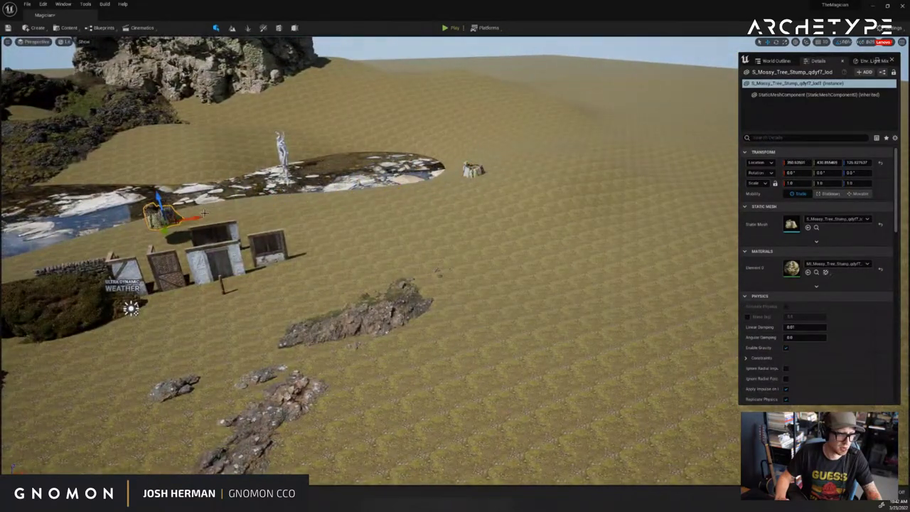
right_drag(220, 212, 359, 324)
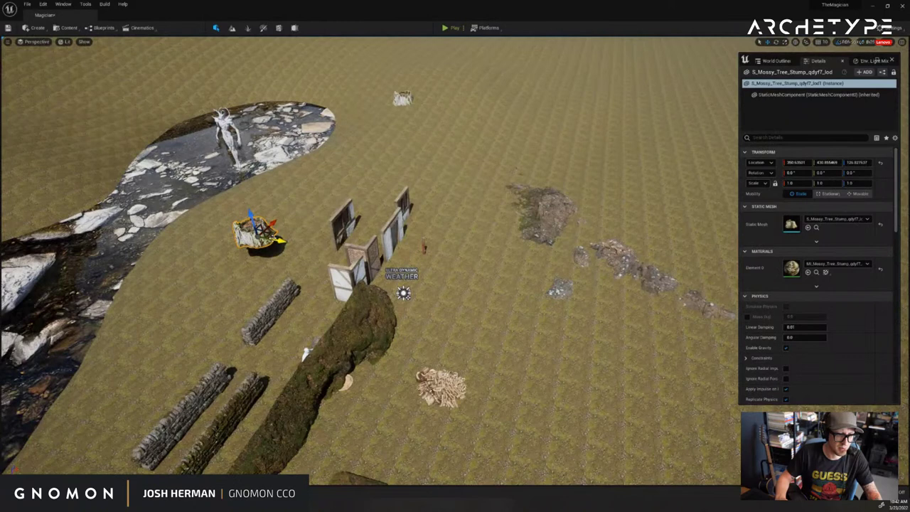
drag(259, 229, 274, 233)
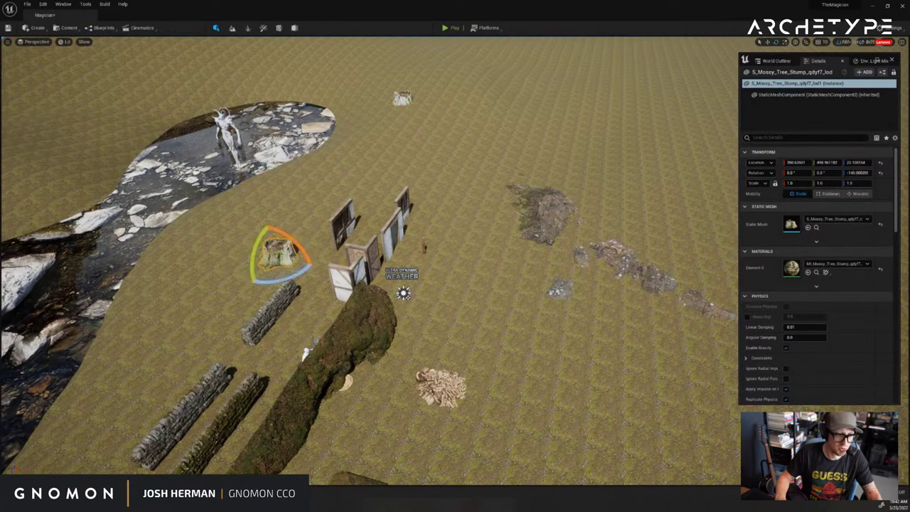
Move the Base_Man_With_Feet figure from the embankment to beside the near tree stump and rotate it to -50° about the vertical axis
click(223, 120)
right_drag(283, 148, 396, 65)
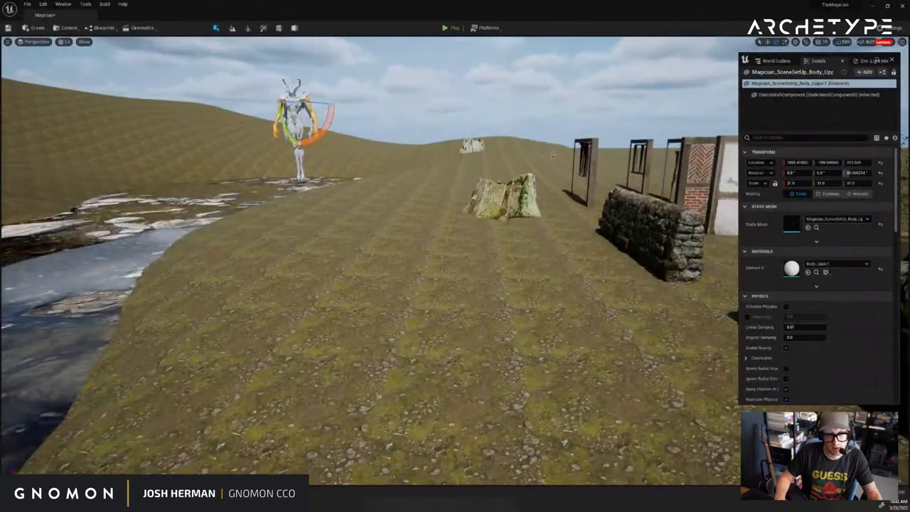
right_drag(554, 199, 640, 199)
click(435, 273)
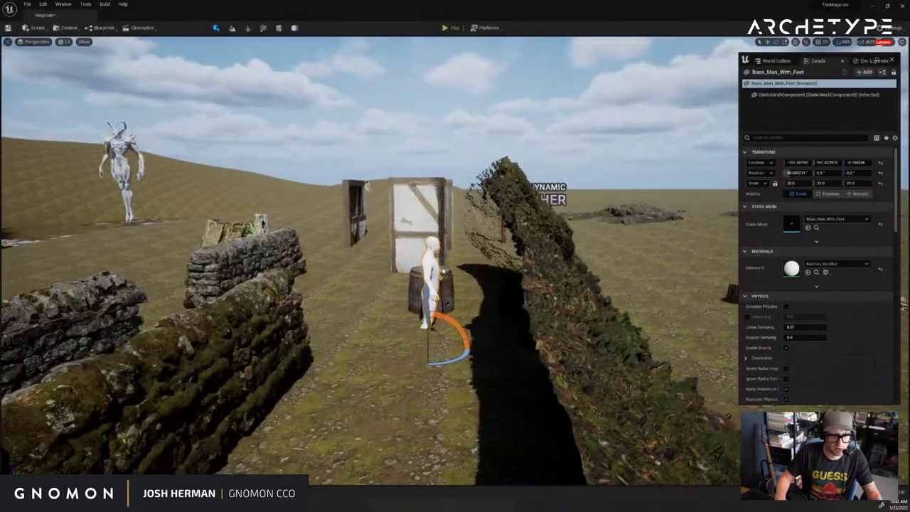
right_drag(441, 269, 455, 285)
drag(420, 327, 136, 313)
right_drag(137, 313, 89, 335)
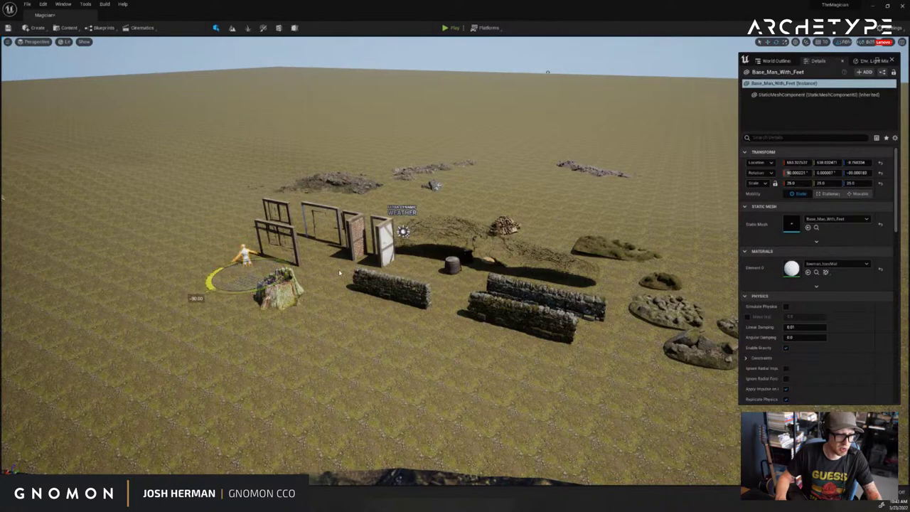
Raise the human figure so it stands on the ground between the tree stump and the timber frames
right_drag(238, 292, 366, 331)
key(w)
drag(384, 326, 382, 297)
click(359, 206)
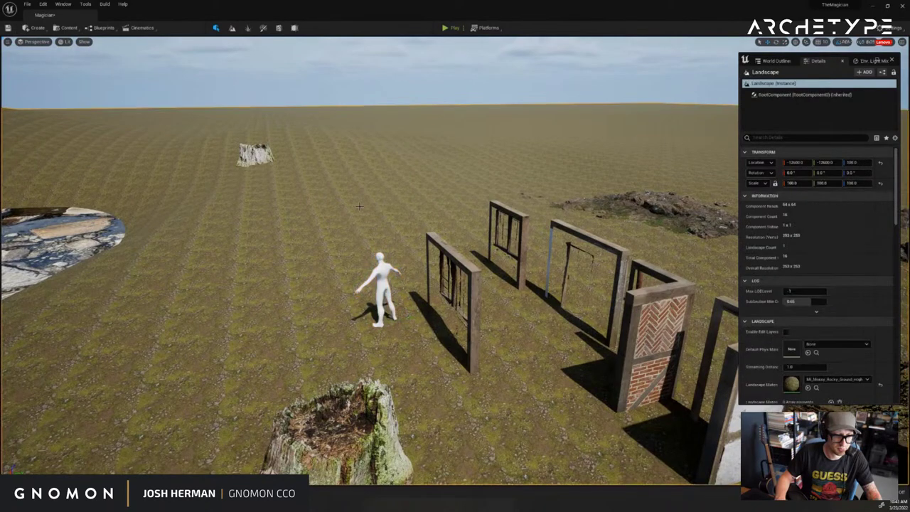
right_drag(353, 126, 175, 126)
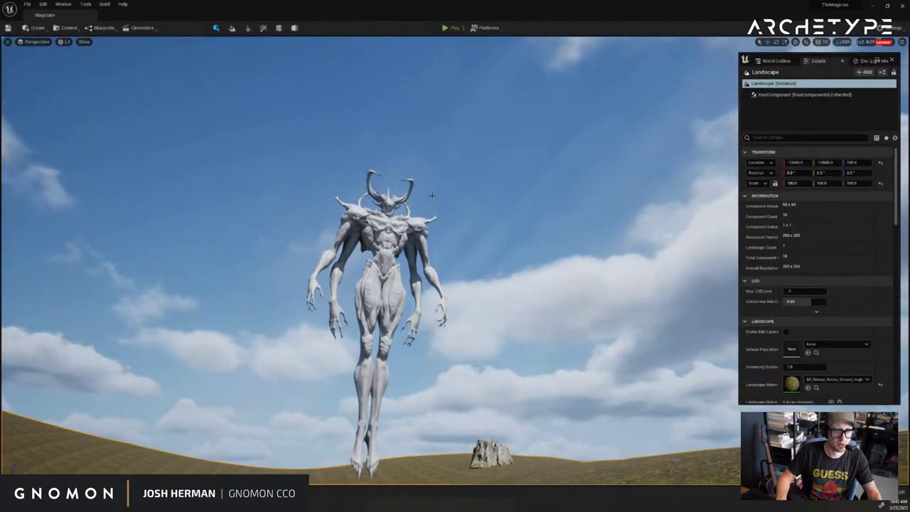
Select all pieces of the horned magician without the landscape and move them past the rounded end of the river onto open ground
ctrl+alt+drag(318, 421, 312, 427)
right_drag(406, 331, 400, 337)
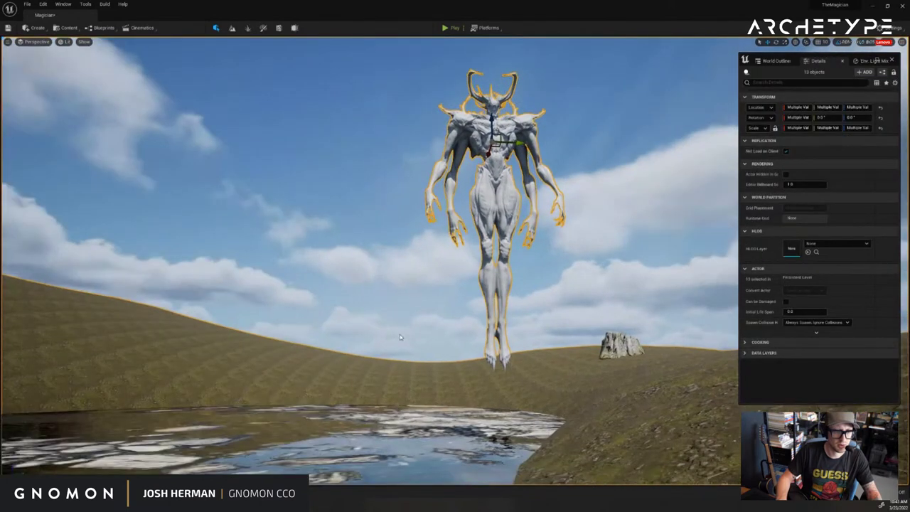
alt+drag(399, 337, 348, 360)
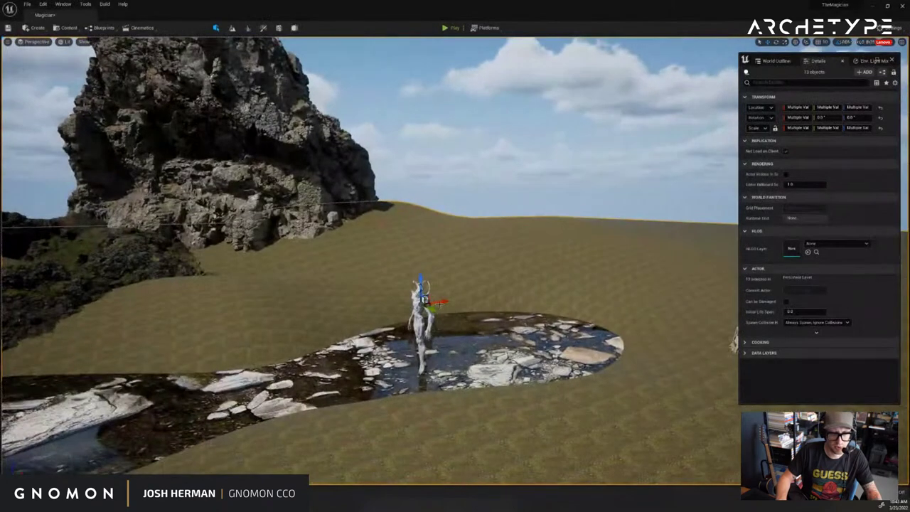
ctrl+click(490, 272)
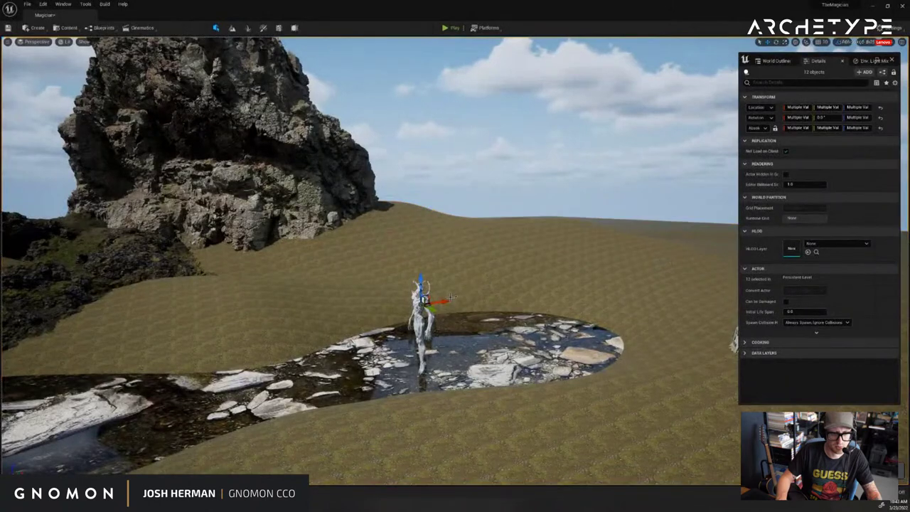
drag(445, 302, 713, 266)
right_drag(664, 248, 761, 253)
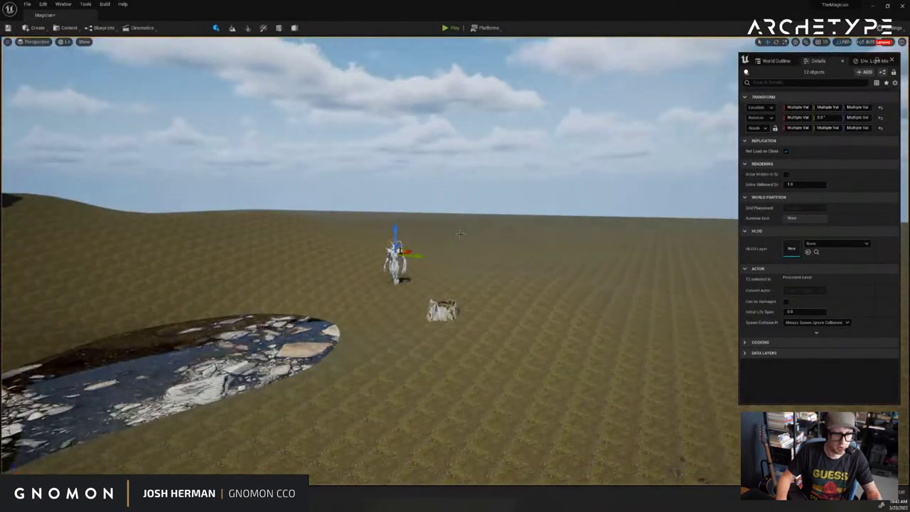
Move the horned magician to the bank beside the river's rounded end and turn it about the vertical axis toward the timber frames
alt+drag(392, 187, 452, 246)
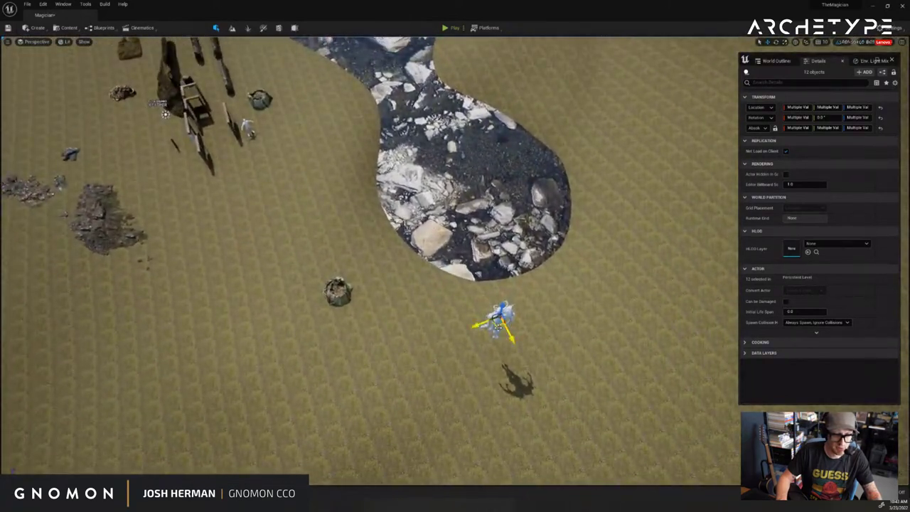
drag(499, 324, 336, 191)
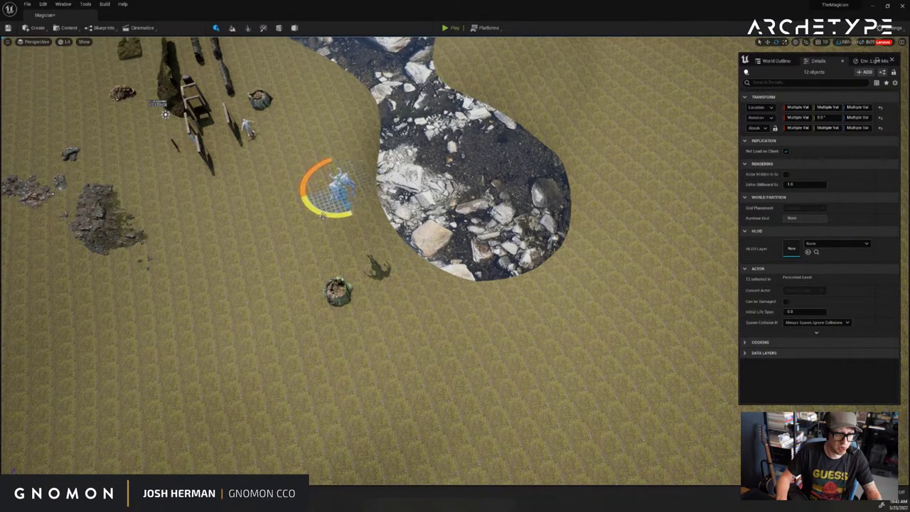
right_drag(341, 224, 533, 166)
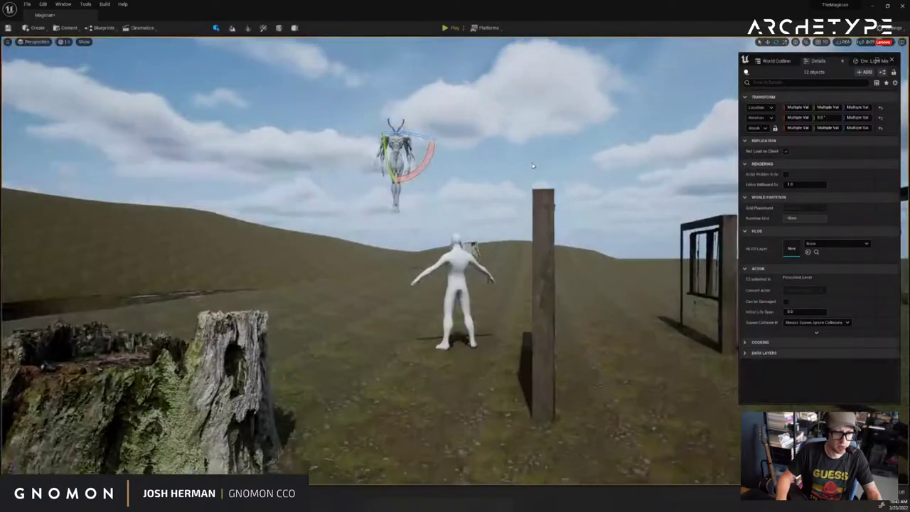
Examine the floating magician's scale against the human figure, tree stumps and stone walls from ground level and from above
click(436, 209)
right_drag(437, 209, 444, 210)
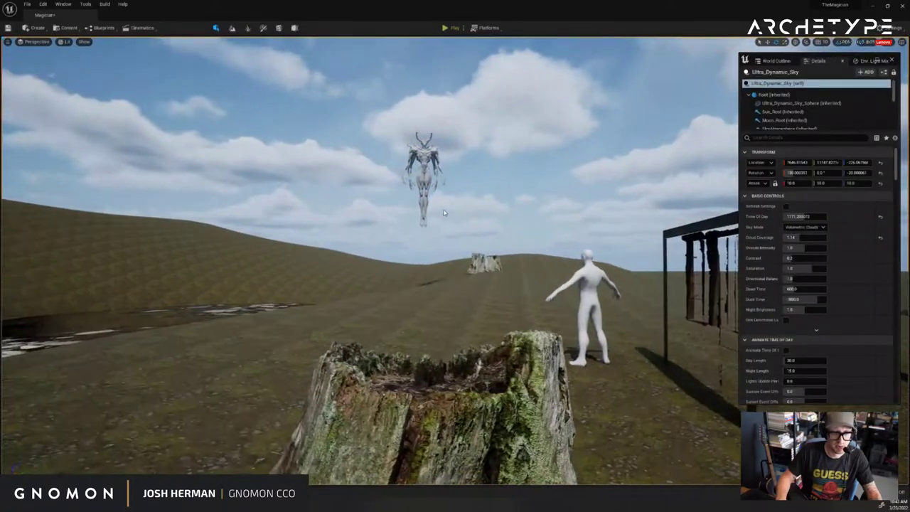
right_drag(372, 247, 394, 235)
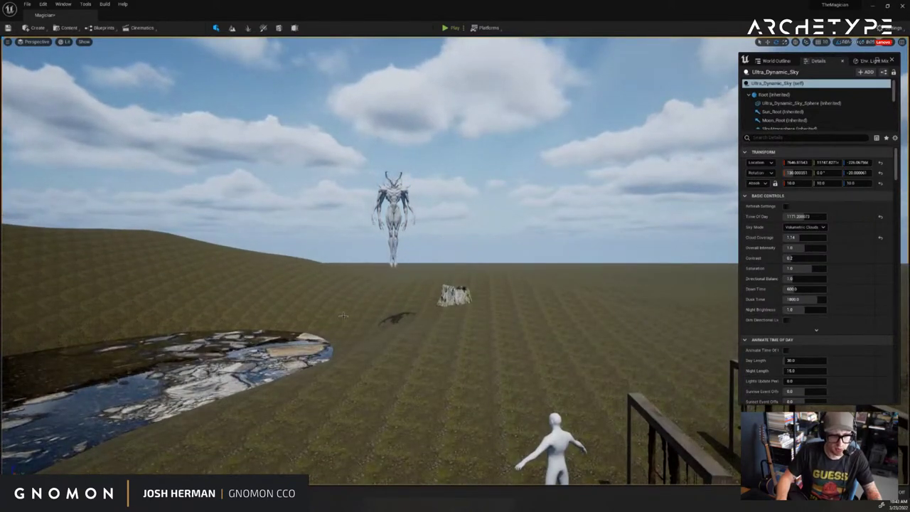
click(474, 295)
click(533, 260)
right_drag(533, 261, 279, 365)
click(279, 364)
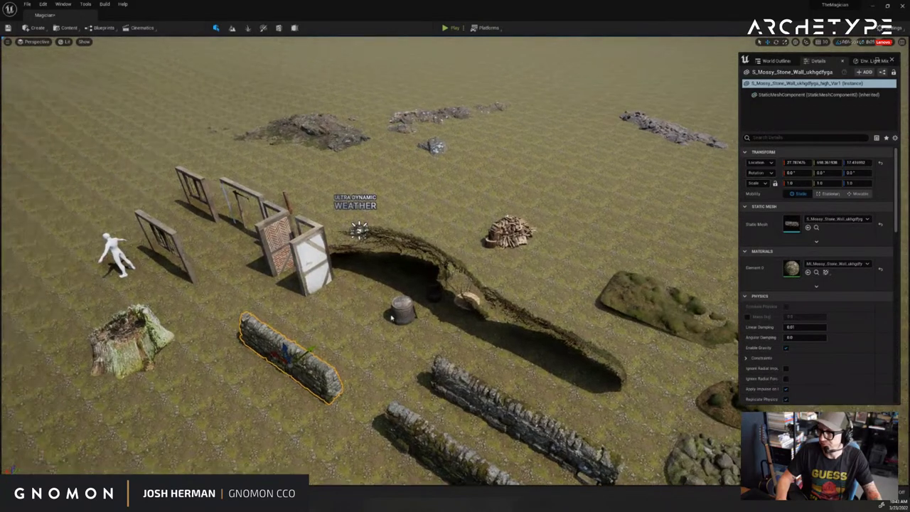
right_drag(406, 231, 407, 231)
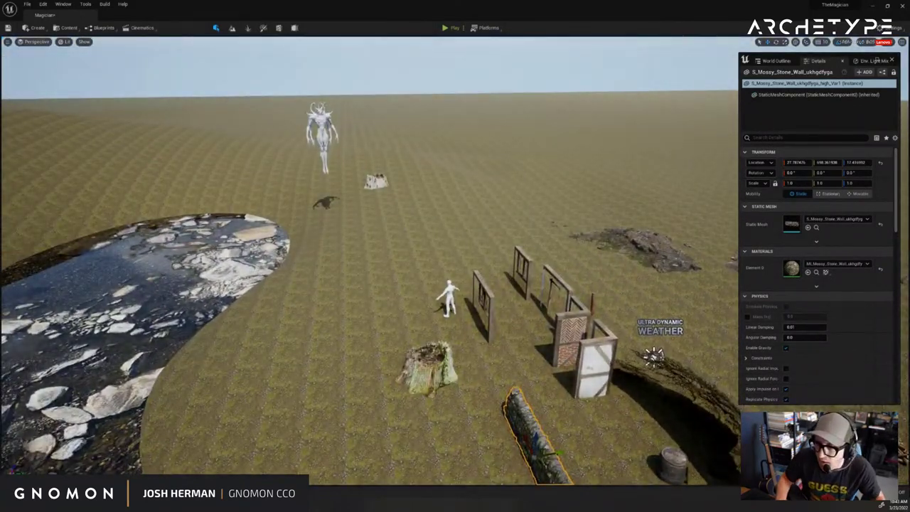
Raise the buried Nordic Beach Rock Formation above the ground and move it beyond the timber frames, toward the far tree stump
drag(457, 309, 389, 300)
drag(408, 317, 625, 301)
right_drag(490, 180, 446, 188)
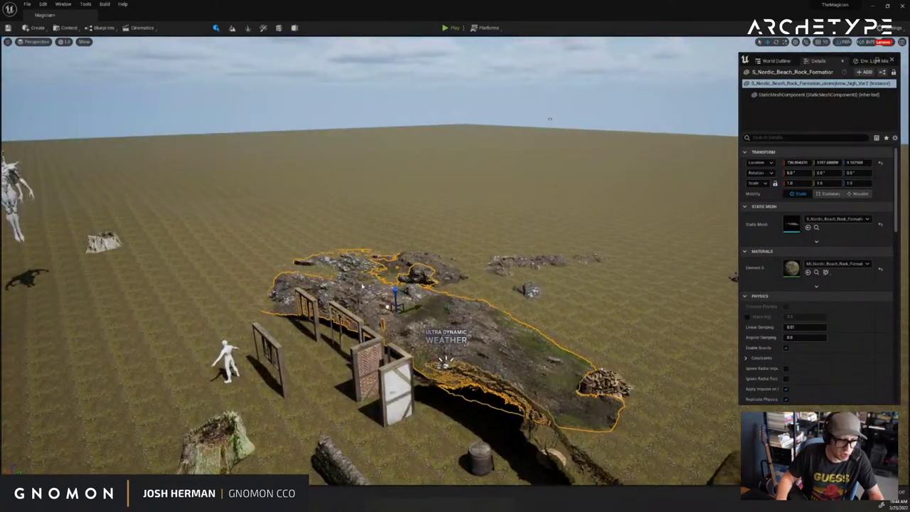
drag(398, 307, 275, 202)
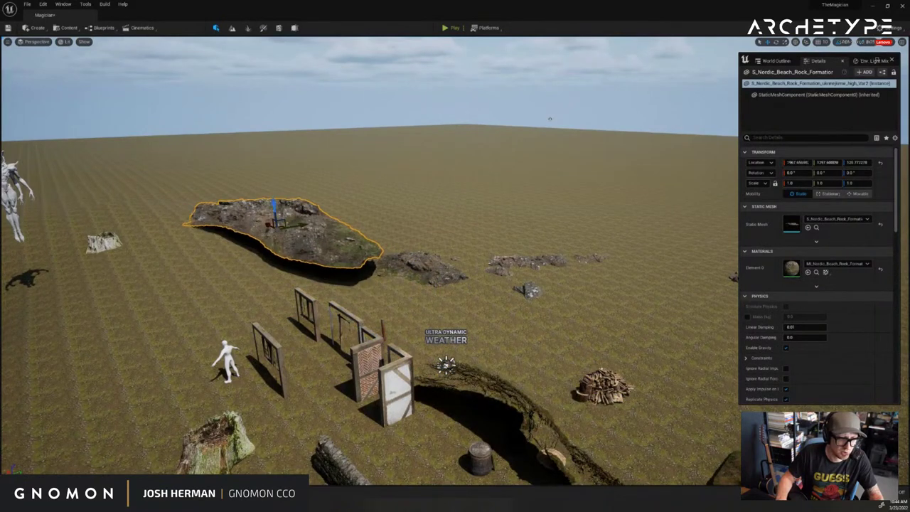
Raise the second Nordic Beach Rock Formation out of the ground beside the first one, then delete it
click(409, 264)
drag(508, 265, 507, 240)
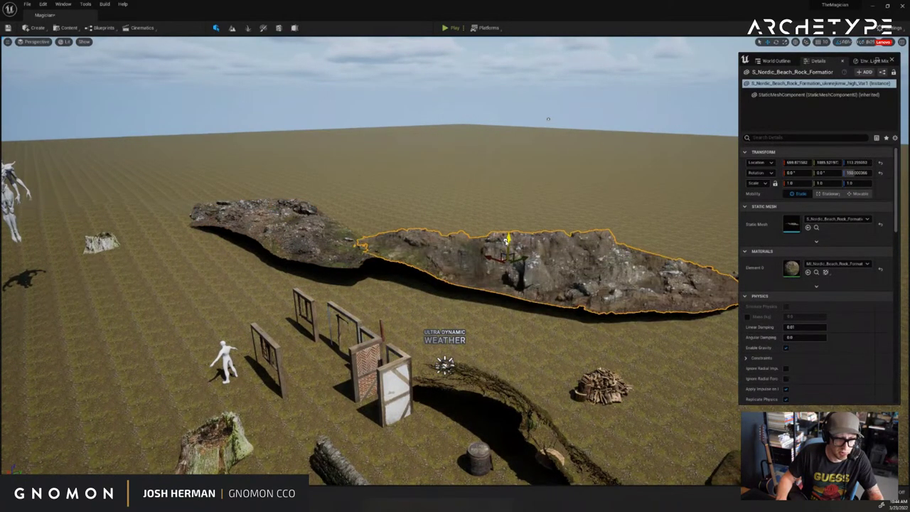
click(494, 206)
right_drag(495, 206, 504, 230)
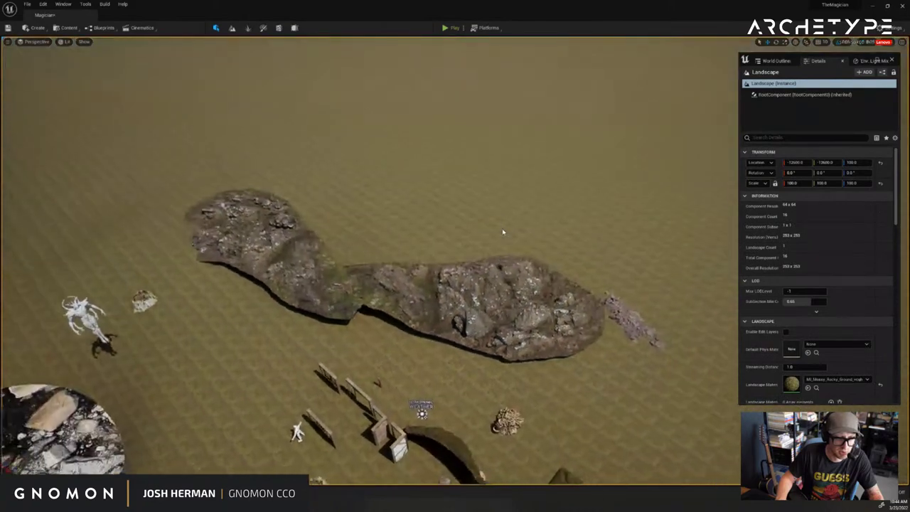
click(471, 309)
drag(446, 340, 370, 328)
key(Delete)
Move the Icelandic Lava Outcrop onto the open ground behind the remaining large rock formation
click(623, 340)
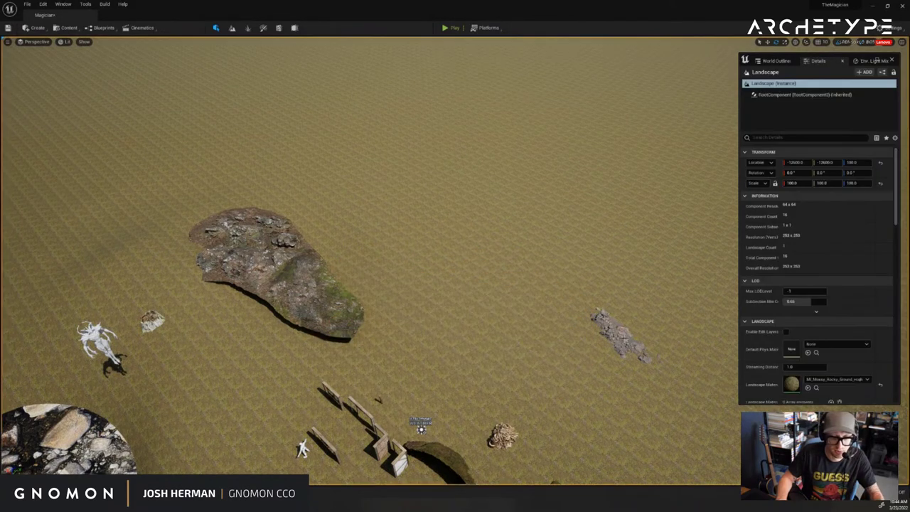
drag(645, 347, 399, 213)
scroll(449, 277, up, 3)
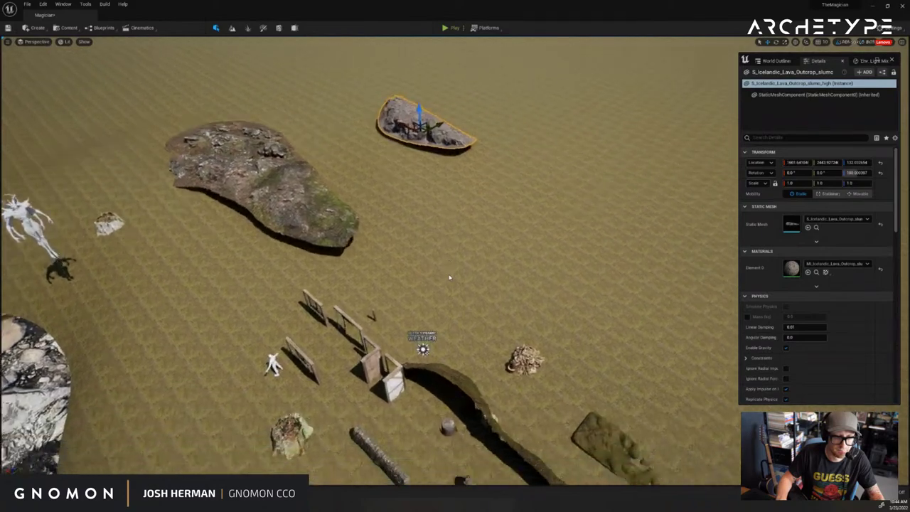
Move the chopped wood pile across to the open ground on the river side of the stone walls
scroll(450, 277, up, 6)
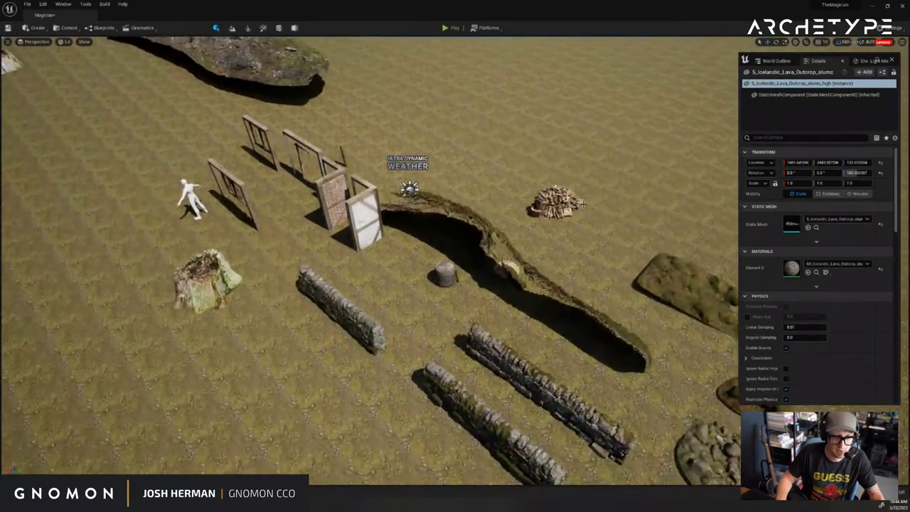
click(558, 205)
drag(562, 210, 252, 443)
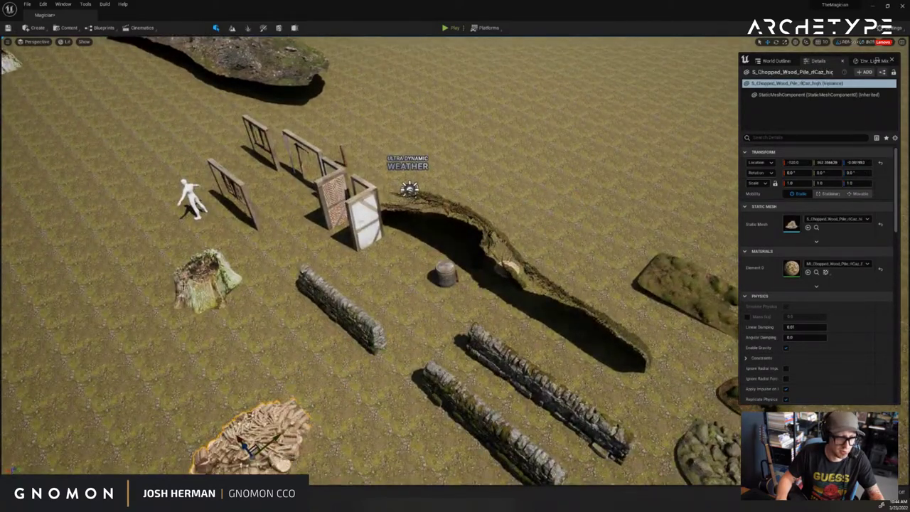
Move the mossy tree stump near the human figure to the open ground behind the timber frames
click(217, 279)
drag(206, 281, 504, 106)
scroll(326, 412, down, 6)
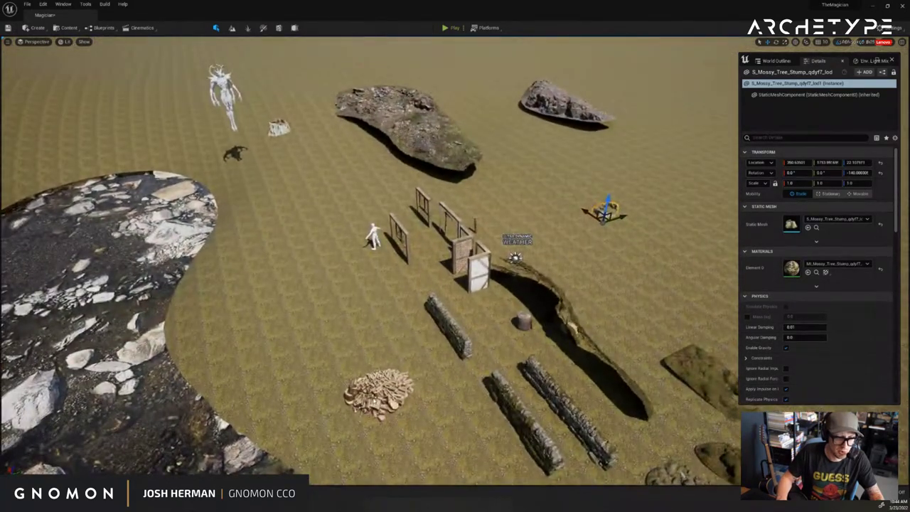
Move the chopped wood pile next to the human figure and raise it so its base rests on the ground
click(379, 392)
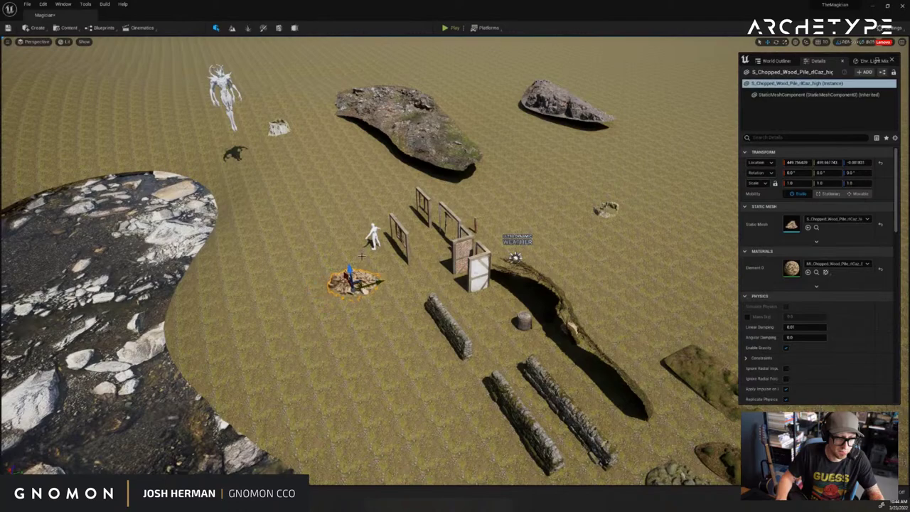
key(w)
right_drag(361, 256, 324, 249)
key(w)
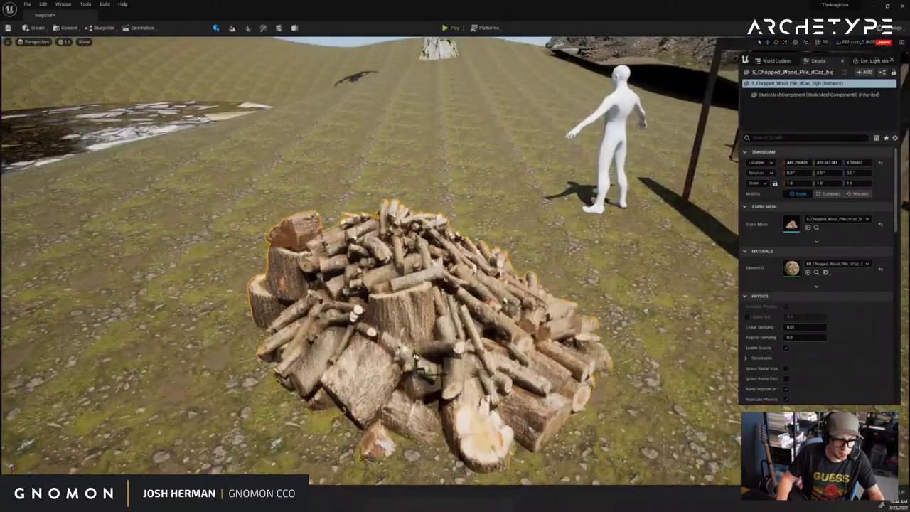
drag(416, 340, 419, 320)
right_drag(418, 321, 543, 273)
key(s)
key(w)
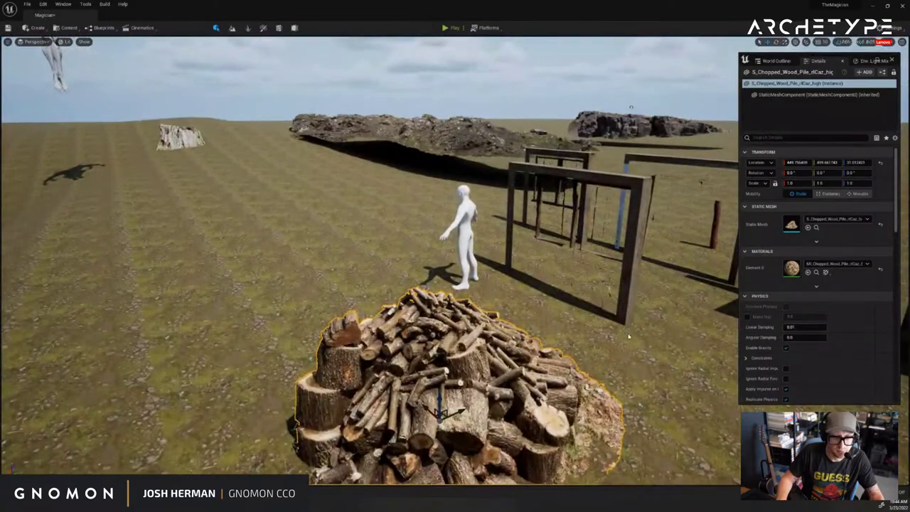
Move the wooden chopping block from beside the anvil to the ends of the stone walls and raise it out of the ground
click(616, 366)
right_drag(616, 367, 484, 352)
key(s)
click(459, 350)
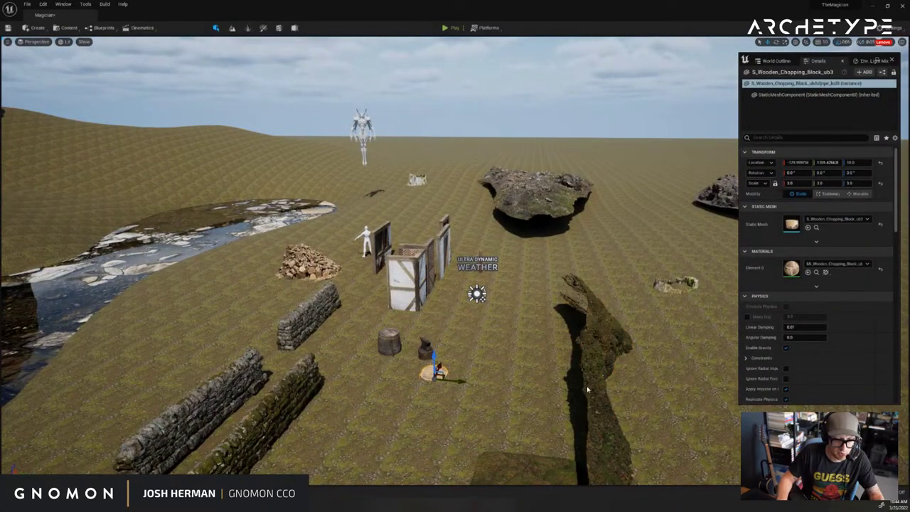
key(a)
right_drag(454, 385, 441, 339)
click(468, 323)
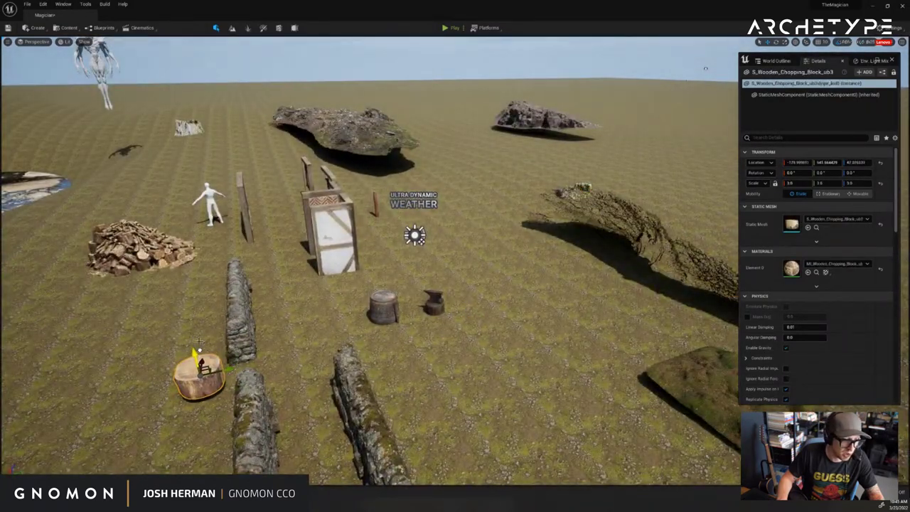
Move the wooden chopping block directly in front of the human figure, close to the chopped wood pile
key(a)
right_drag(200, 343, 461, 302)
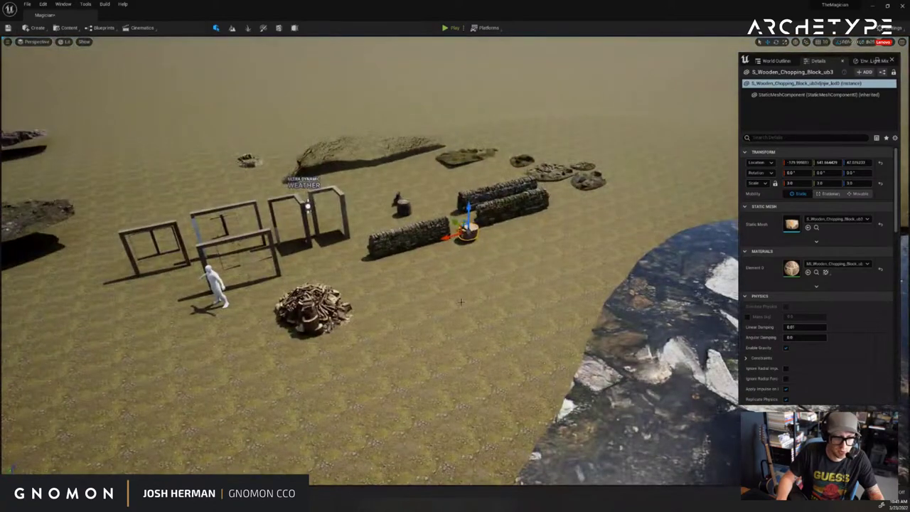
key(d)
right_drag(264, 292, 419, 338)
drag(435, 319, 364, 290)
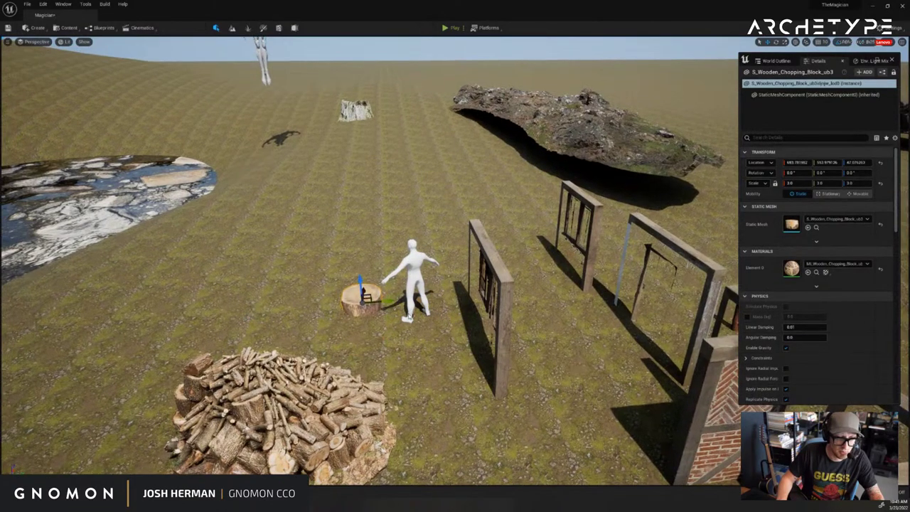
Move the chopped wood pile to the far side of the human figure, beside the first timber frame
key(q)
right_drag(322, 333, 299, 373)
key(d)
key(a)
click(292, 384)
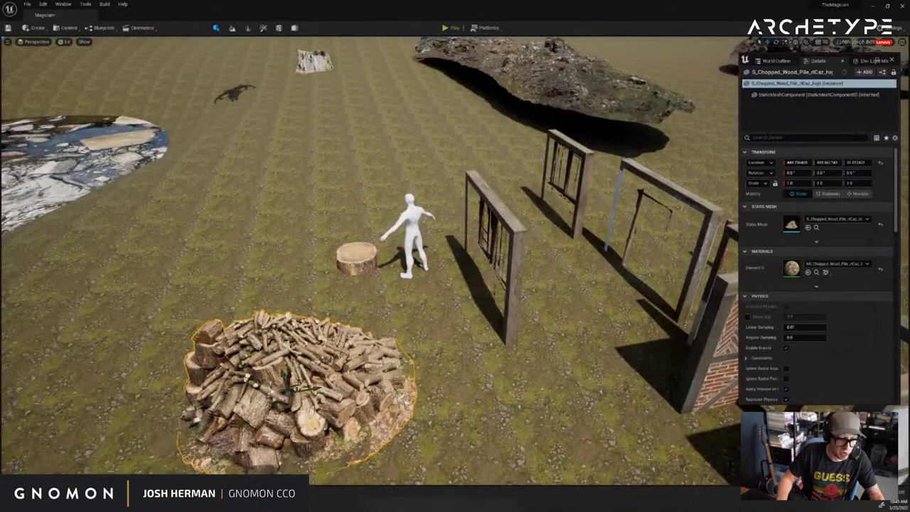
drag(288, 384, 503, 203)
Rotate the chopped wood pile to -130° about the vertical axis and adjust its height slightly against the ground
key(a)
right_drag(503, 204, 561, 216)
key(w)
key(a)
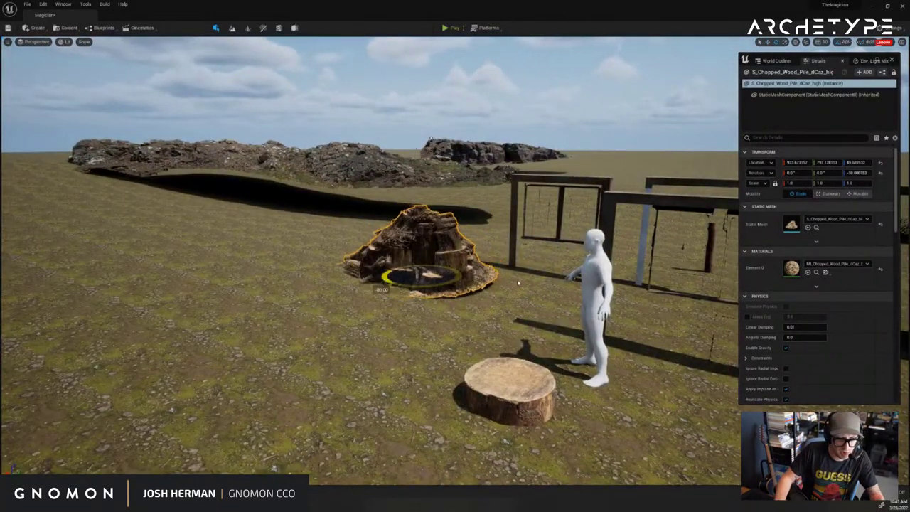
drag(519, 283, 569, 286)
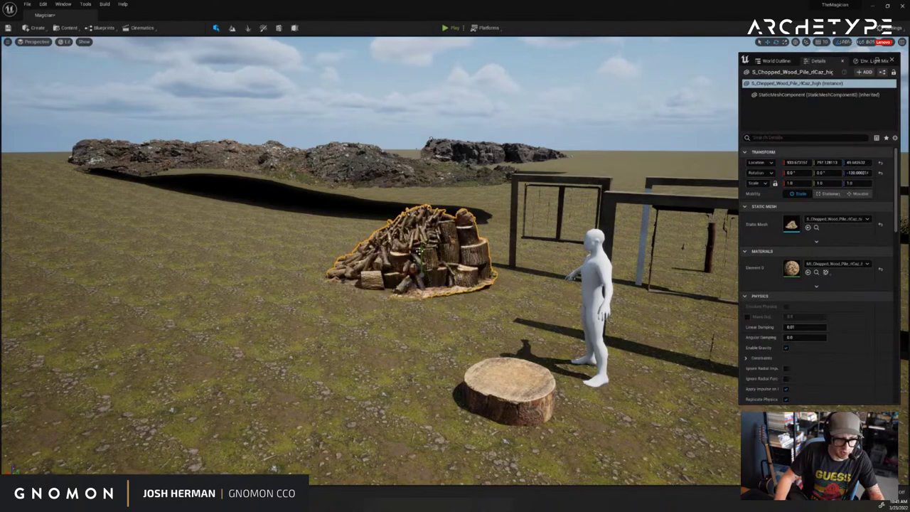
drag(420, 251, 420, 255)
Select the barrel, the piece leaning against it and the anvil, and move them together across to the river side of the short stone wall
right_drag(562, 283, 491, 281)
key(d)
key(s)
click(478, 276)
right_drag(427, 245, 453, 272)
key(d)
key(s)
key(w)
key(s)
key(a)
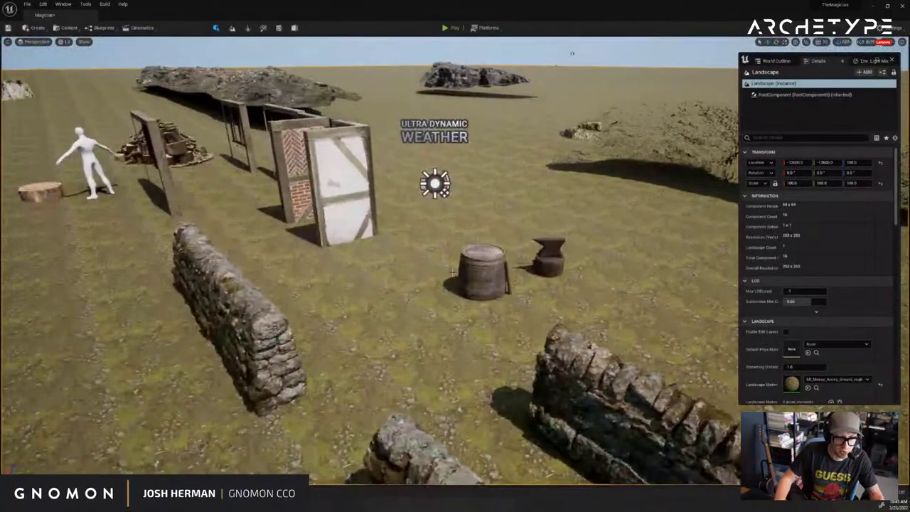
click(508, 286)
ctrl+click(545, 264)
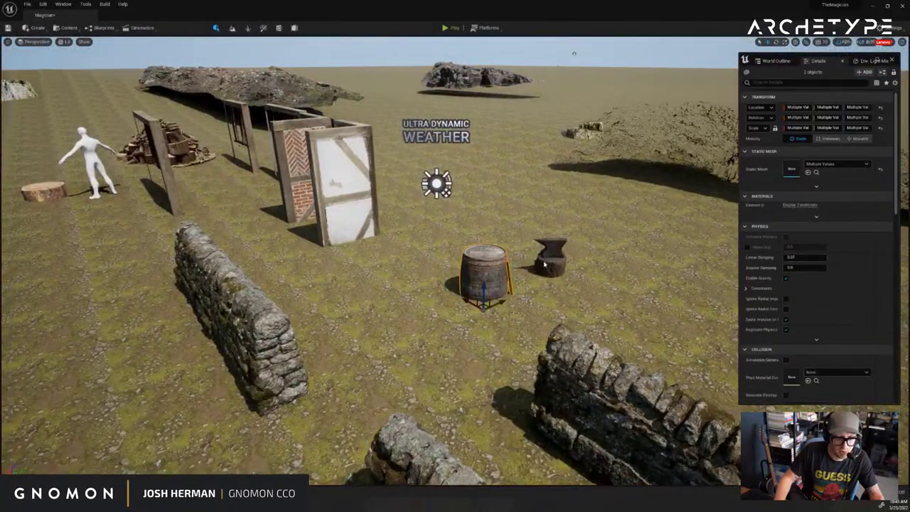
drag(552, 277, 213, 405)
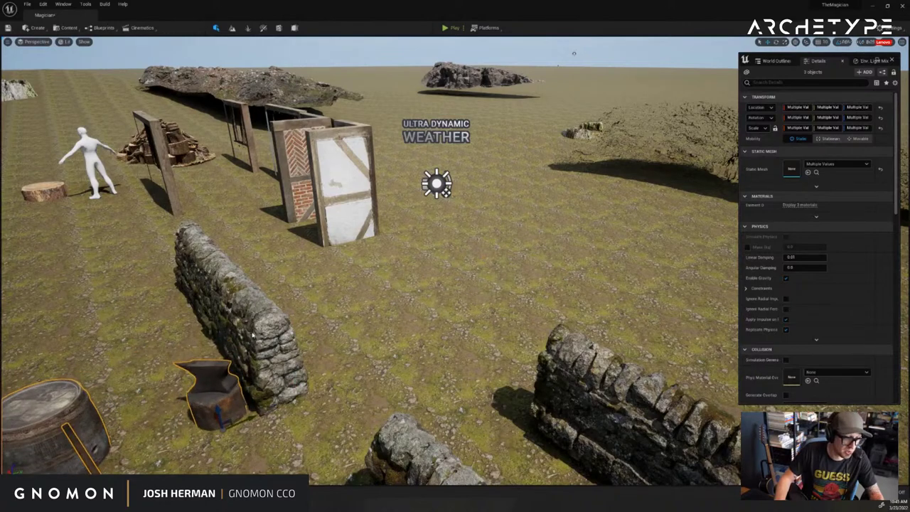
Move the barrel and anvil group back between the short stone wall and the chopping block near the human figure
right_drag(229, 339, 251, 335)
scroll(250, 335, down, 5)
drag(348, 330, 287, 306)
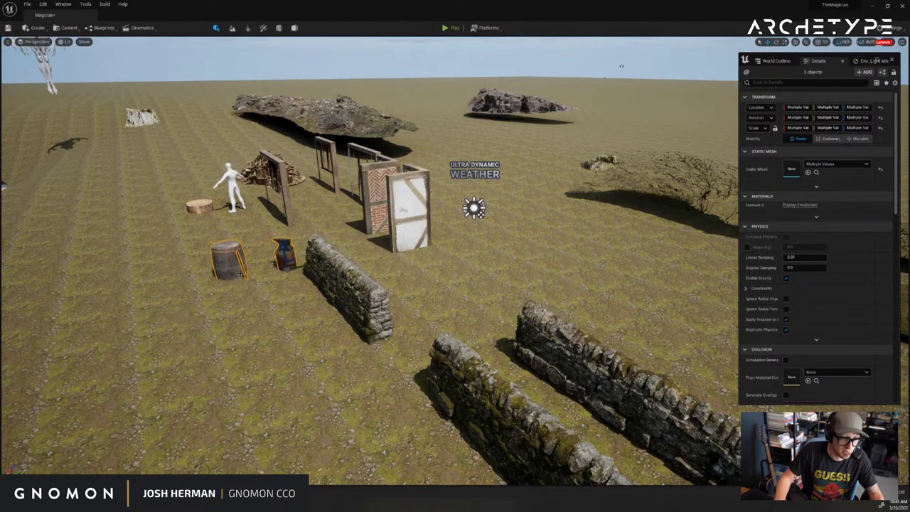
Select only the barrel and the piece leaning against it, and move them past the anvil beside the end of the short stone wall
click(241, 272)
shift+click(233, 267)
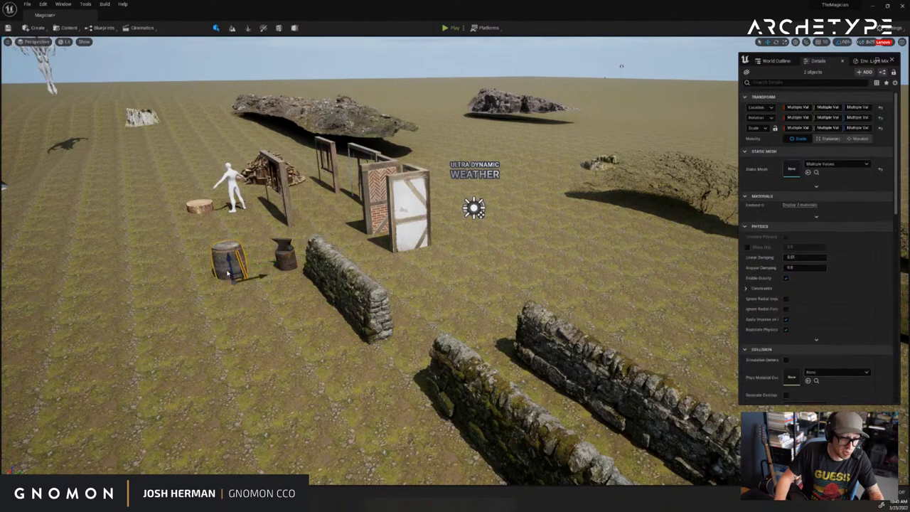
right_drag(227, 273, 254, 333)
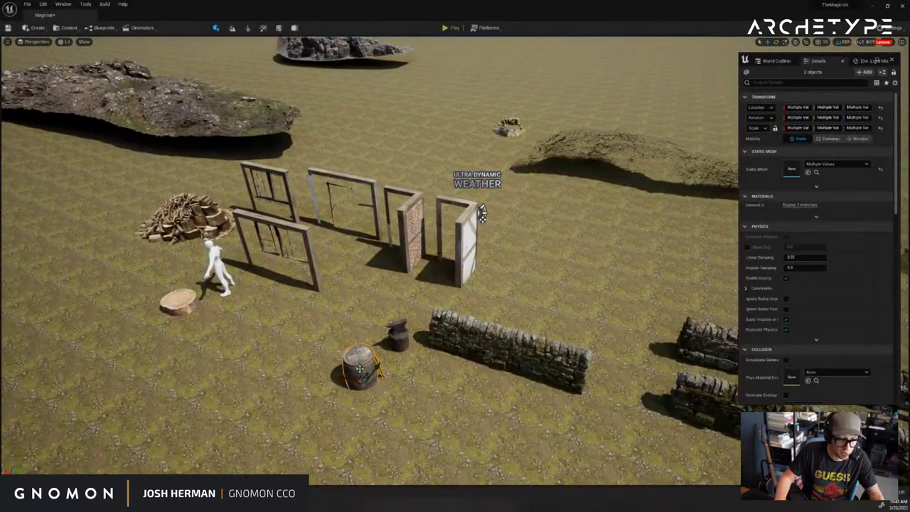
drag(360, 369, 425, 347)
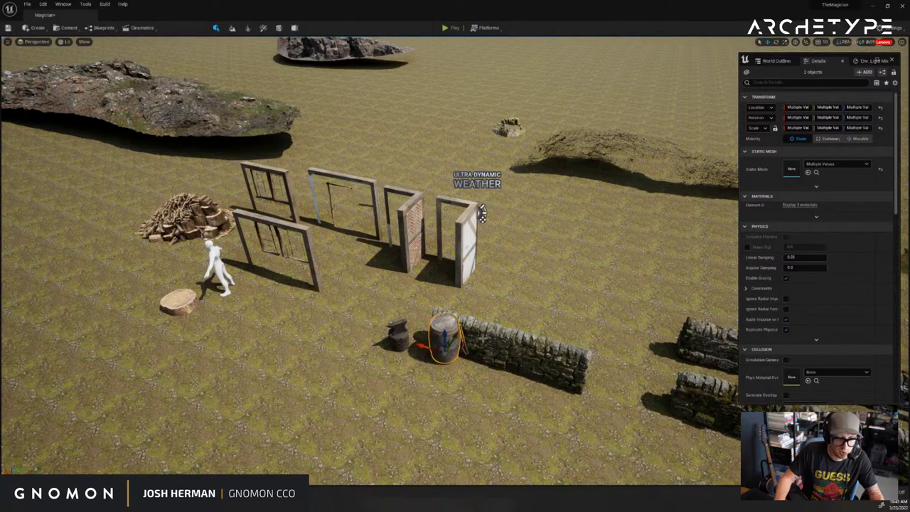
Shift the short mossy stone wall slightly away from the barrel so it clears the piece leaning against the barrel
click(484, 339)
alt+drag(484, 340, 498, 347)
click(453, 339)
key(w)
right_drag(452, 340, 398, 335)
click(443, 400)
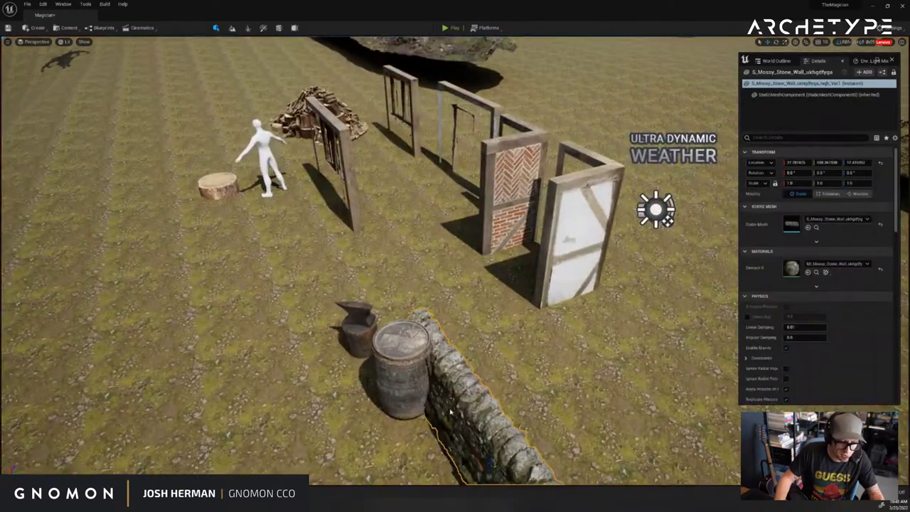
key(s)
right_drag(481, 401, 521, 387)
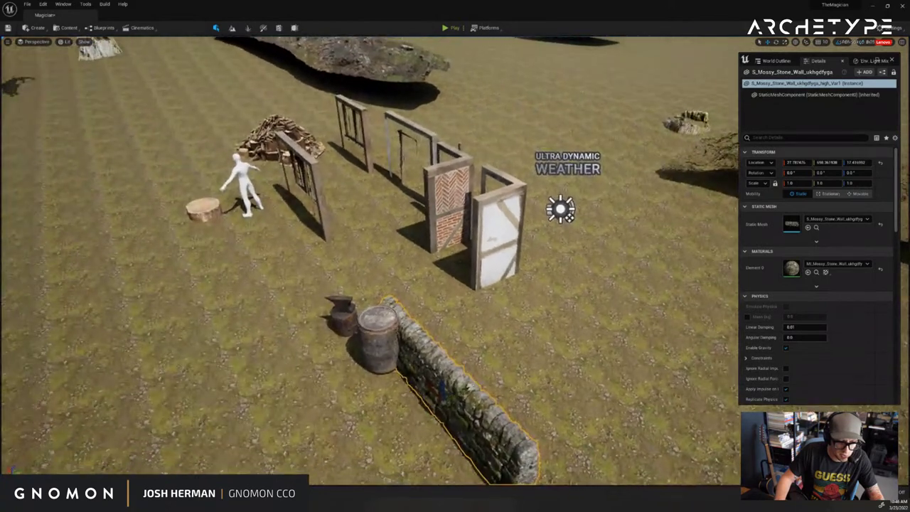
mouse_move(461, 393)
mouse_down()
mouse_move(475, 382)
mouse_move(456, 387)
mouse_up()
click(513, 358)
click(453, 381)
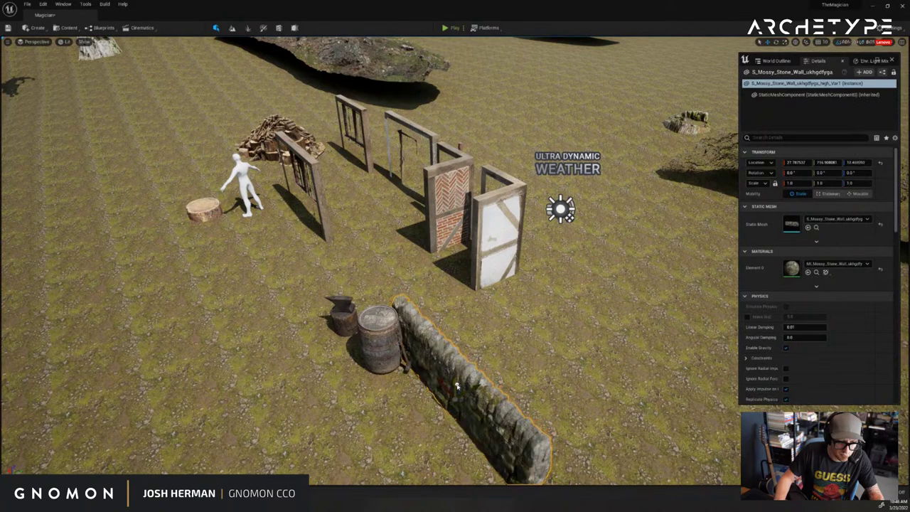
Duplicate the river bed plane, scale the copy down and place it raised above the grassy bank beside the river
click(497, 333)
right_drag(498, 335, 471, 326)
scroll(481, 325, down, 4)
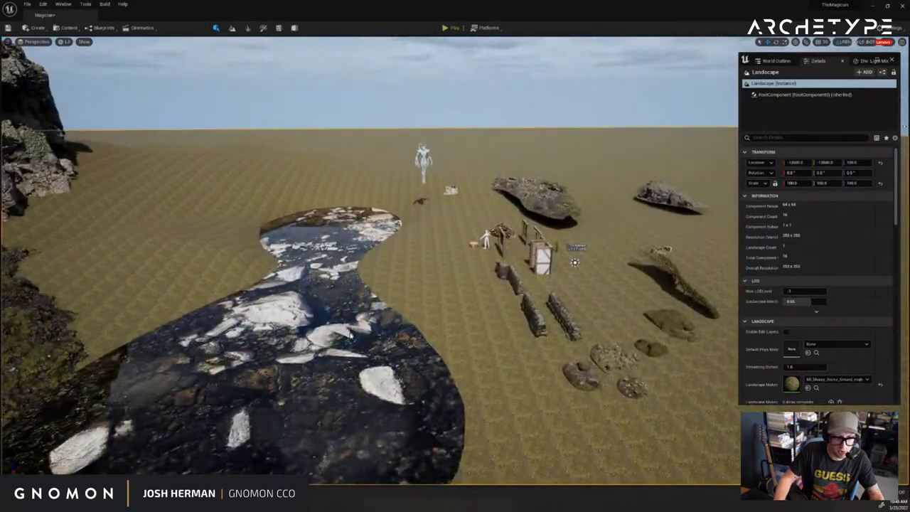
click(283, 252)
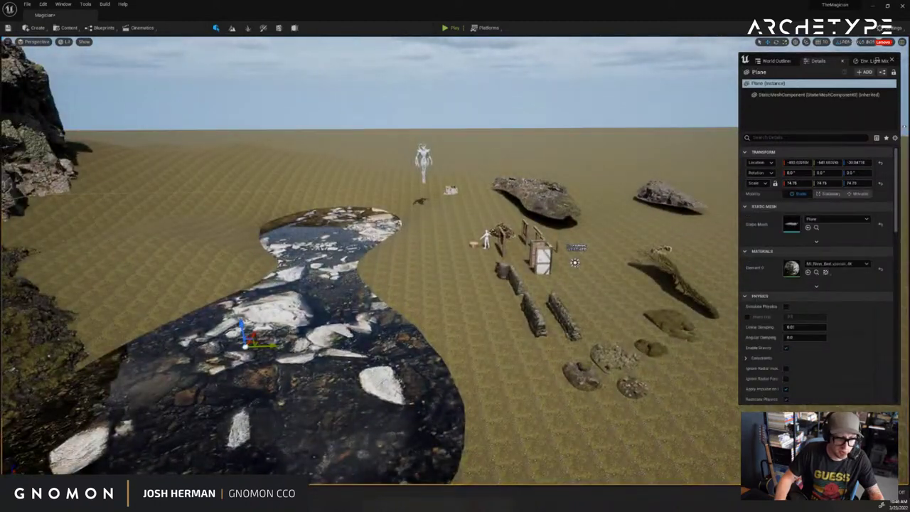
alt+drag(243, 331, 578, 307)
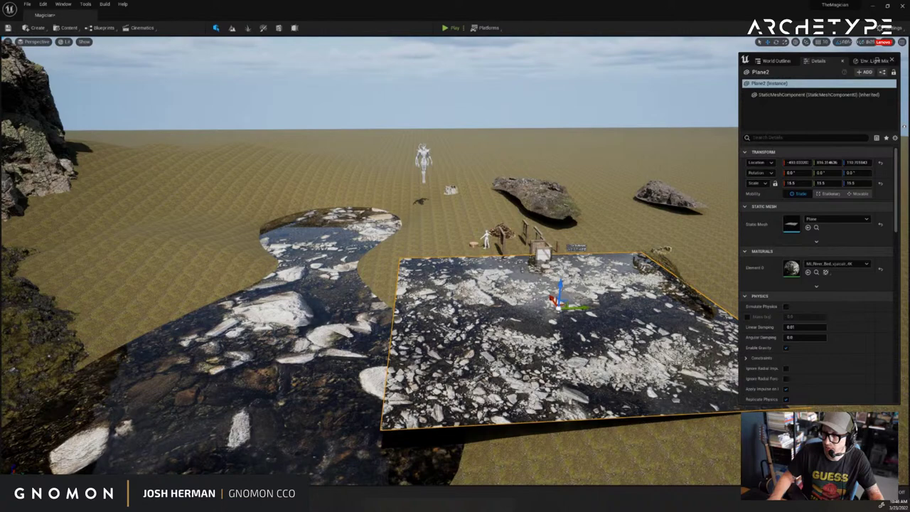
Try several ground materials on the duplicated plane, including river bed, wet soil, dark puddled ground, grass with ferns and mossy ground
drag(904, 127, 528, 354)
right_drag(578, 325, 601, 335)
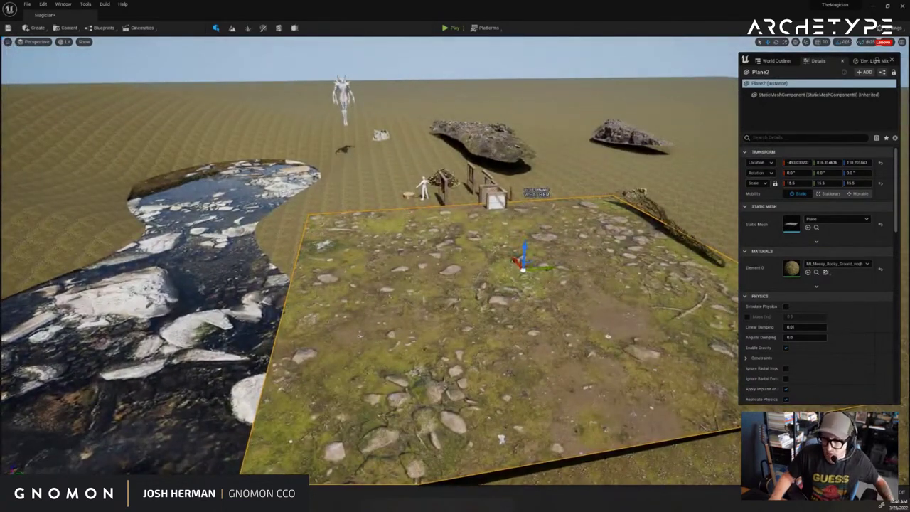
drag(907, 334, 474, 330)
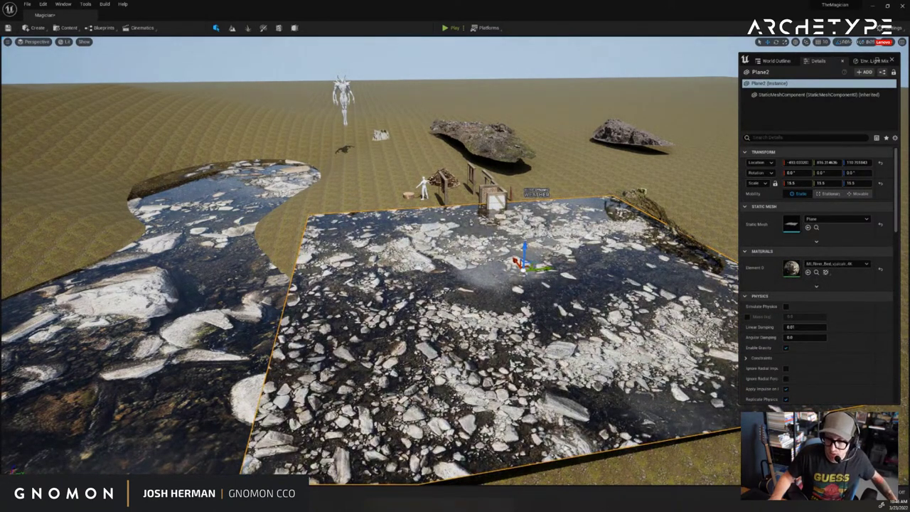
drag(907, 270, 505, 325)
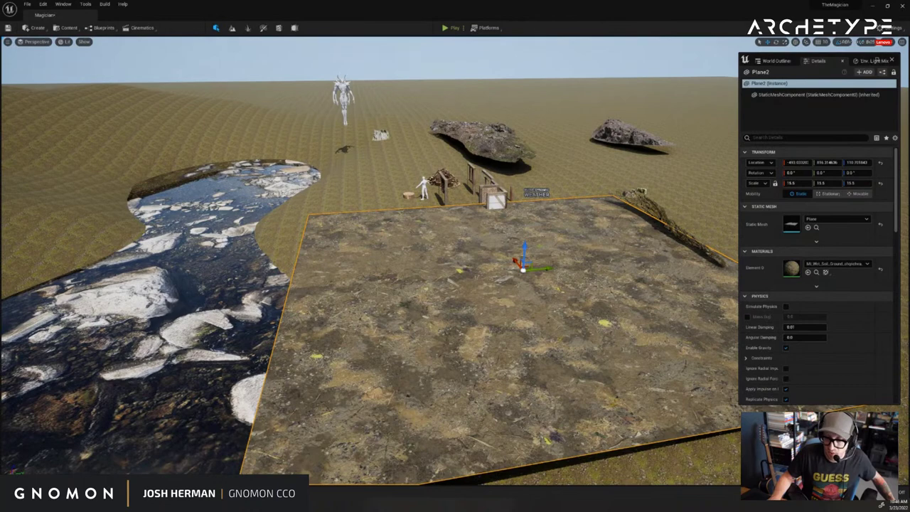
drag(907, 270, 435, 328)
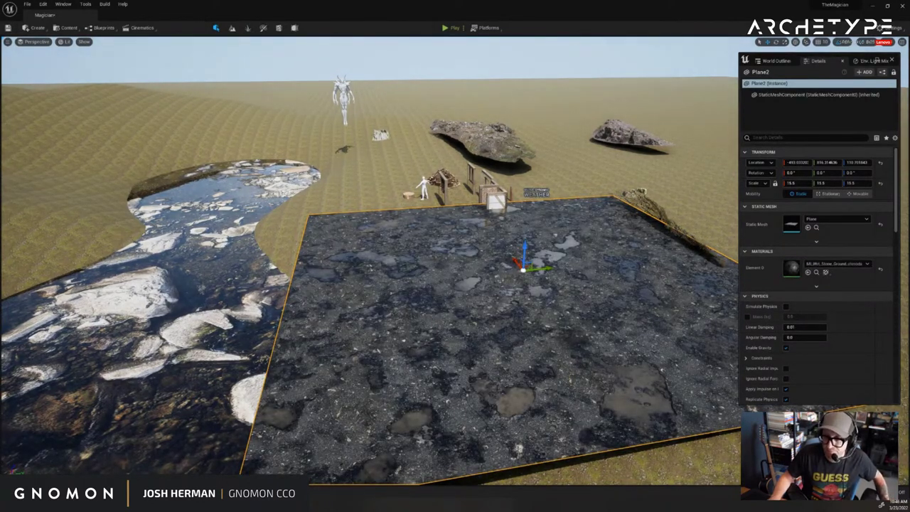
drag(488, 356, 488, 354)
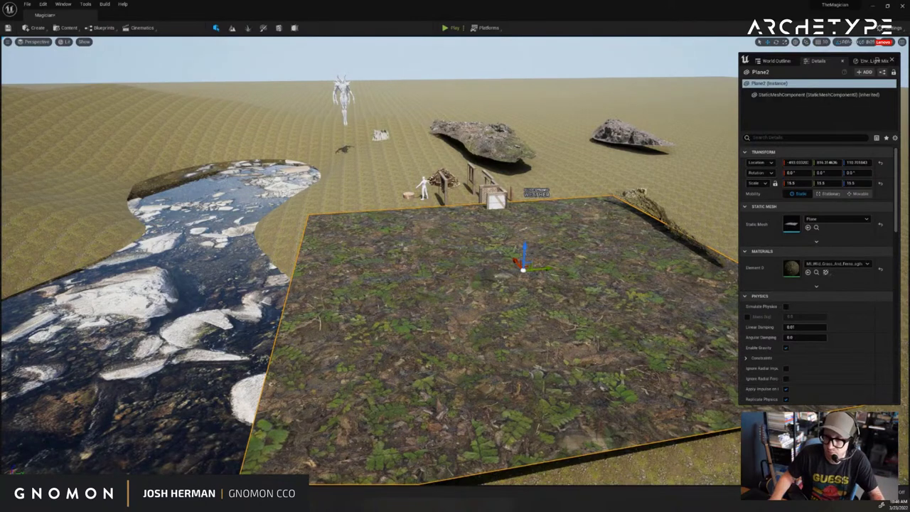
drag(907, 306, 519, 306)
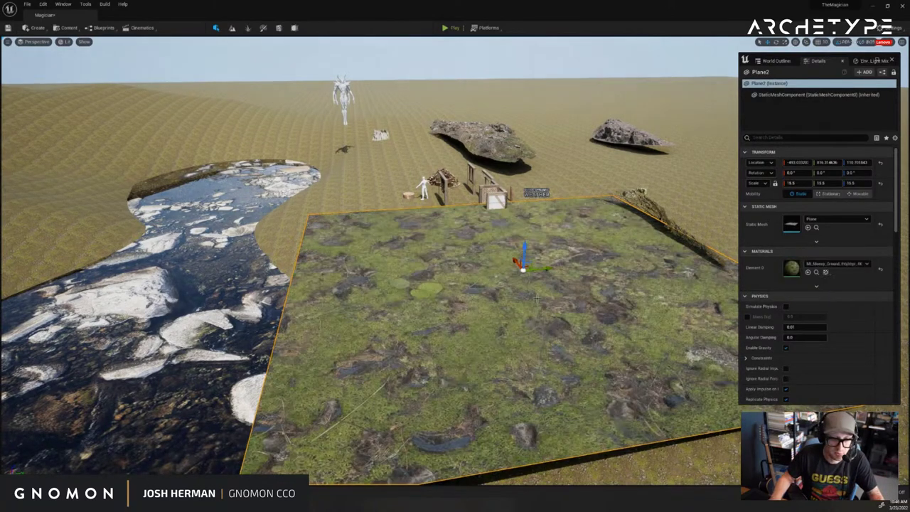
right_drag(519, 306, 590, 323)
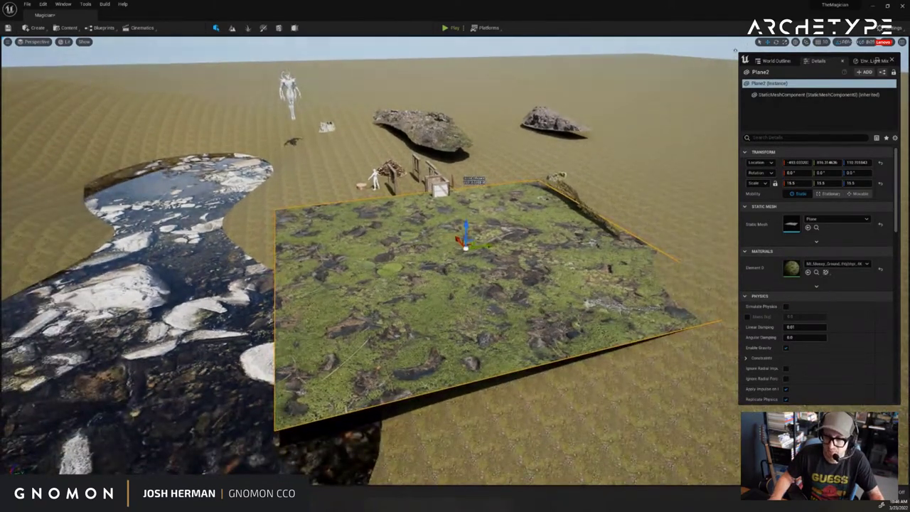
Apply the Mossy Rocky Ground material to the duplicated plane and lower it into place beneath the village props and human figure
drag(907, 267, 495, 268)
right_drag(495, 268, 491, 249)
drag(478, 241, 377, 168)
right_drag(377, 168, 356, 136)
mouse_move(380, 266)
right_down()
mouse_move(380, 235)
mouse_move(379, 291)
mouse_move(382, 263)
right_up()
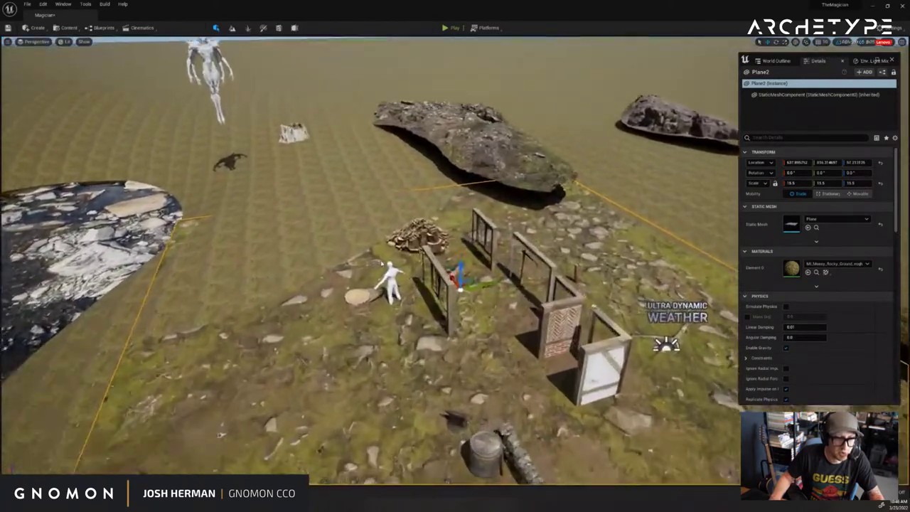
right_drag(376, 177, 360, 172)
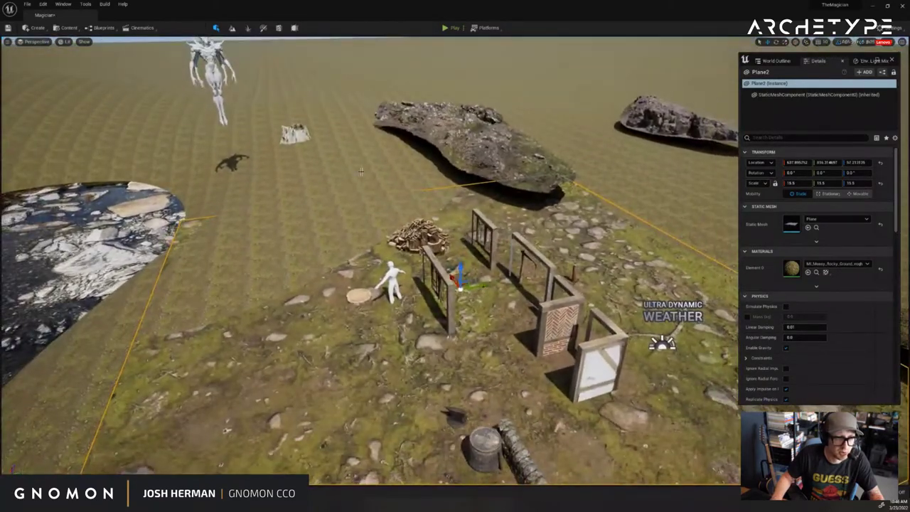
Check the Brush Editing, Landscape and Mesh Paint modes and the available editor tools for mesh modeling features
click(295, 28)
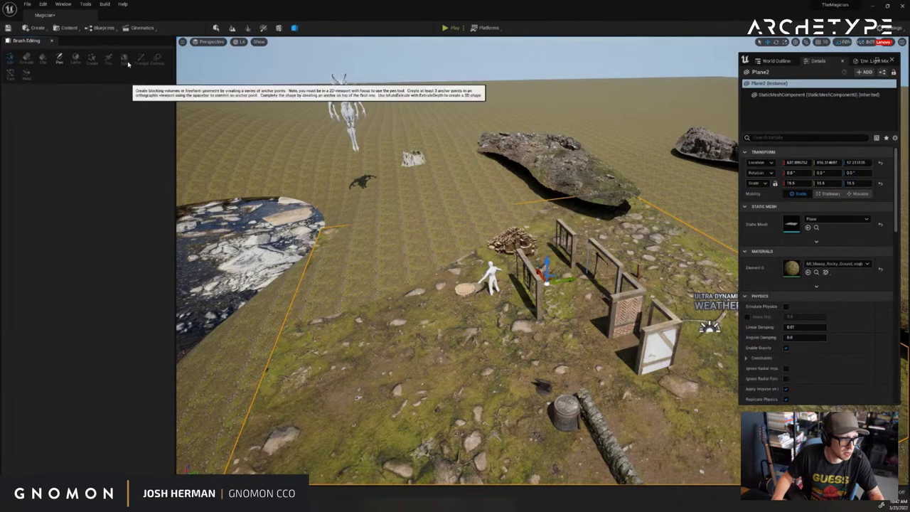
click(215, 28)
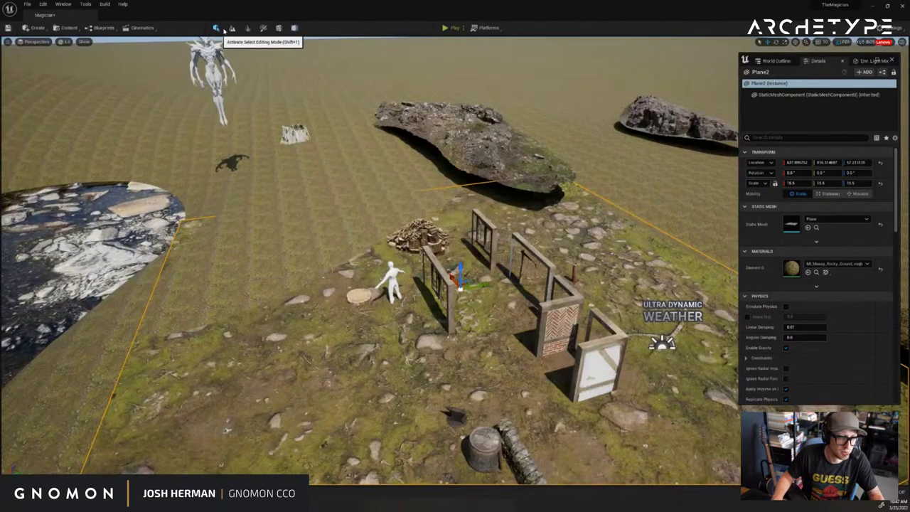
click(232, 28)
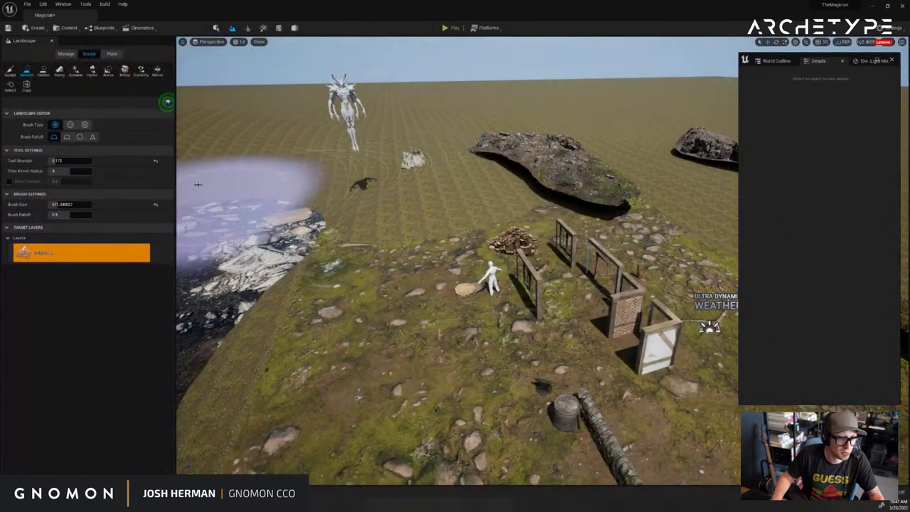
click(62, 4)
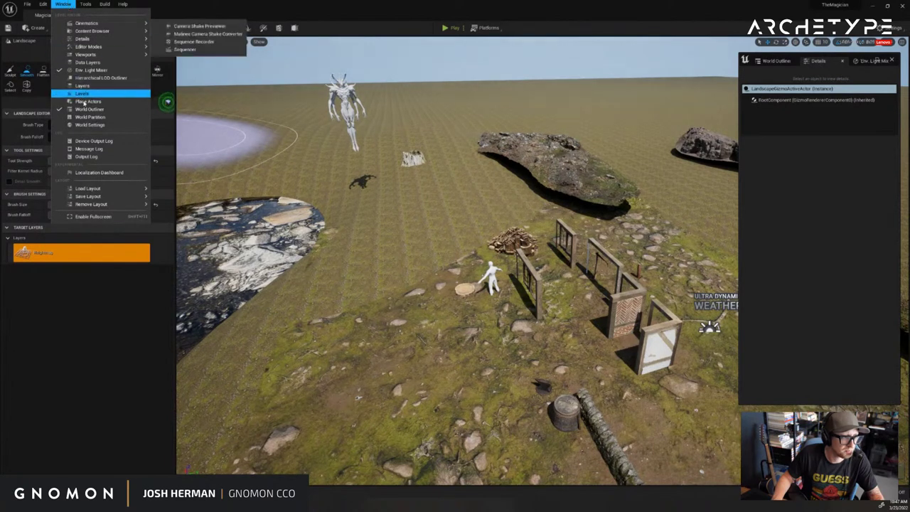
click(87, 4)
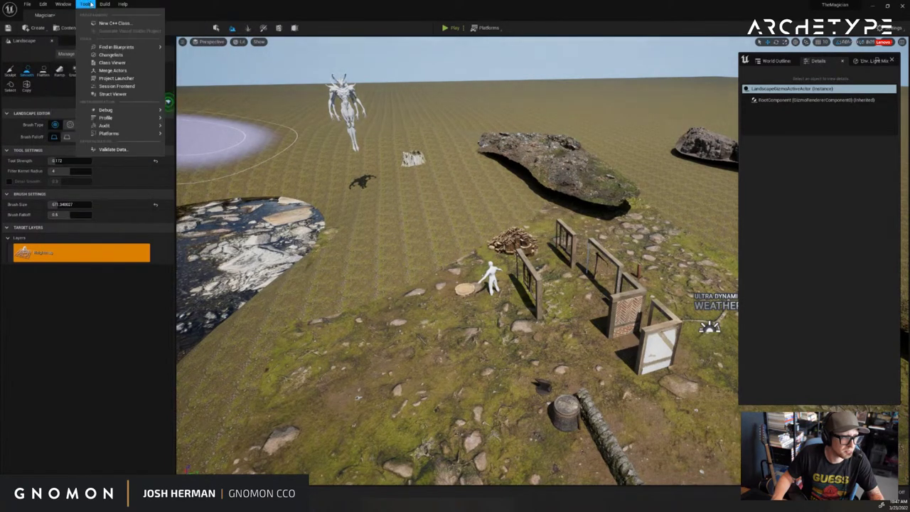
click(295, 28)
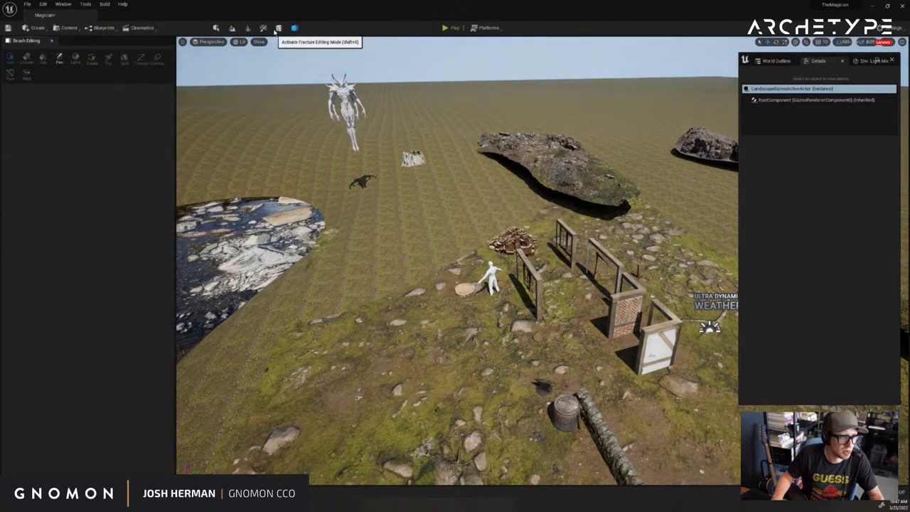
click(263, 28)
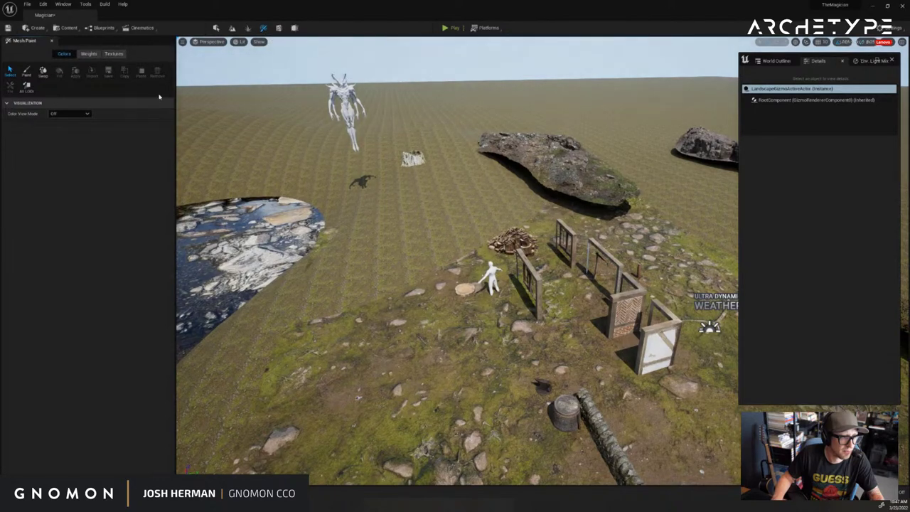
mouse_move(397, 248)
right_down()
mouse_move(404, 239)
mouse_move(342, 235)
mouse_move(396, 233)
right_up()
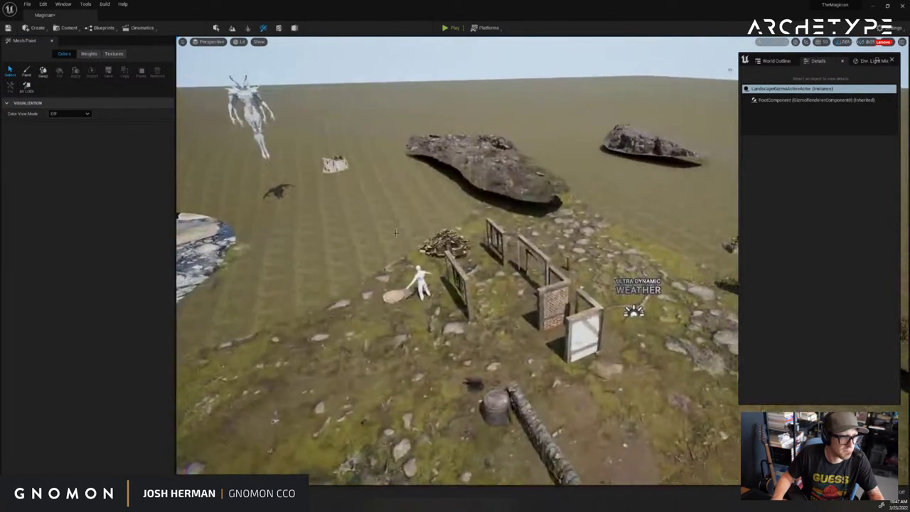
Open the plugin browser and search it for "modeling"
click(64, 5)
mouse_move(84, 6)
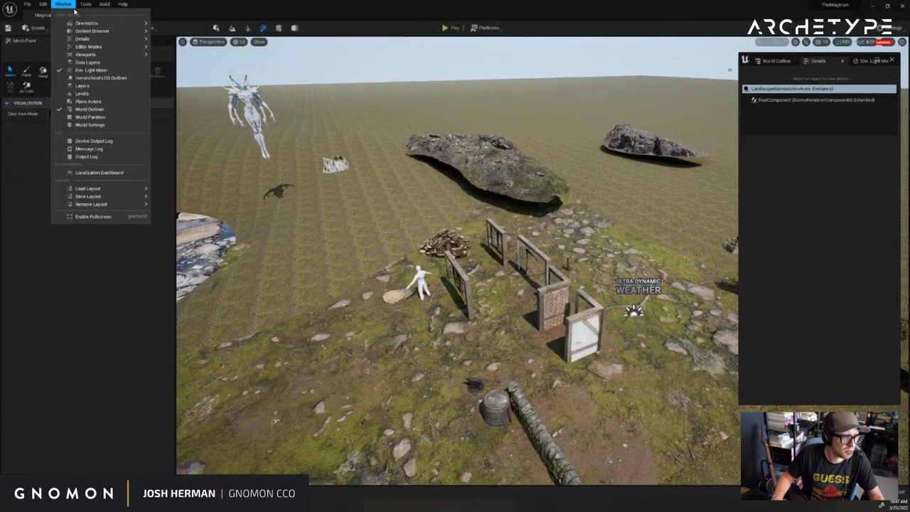
mouse_move(42, 5)
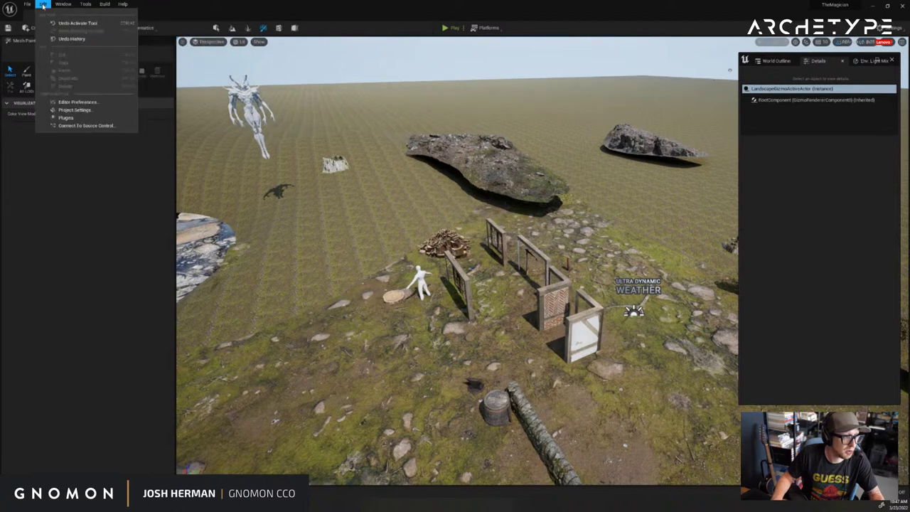
click(65, 118)
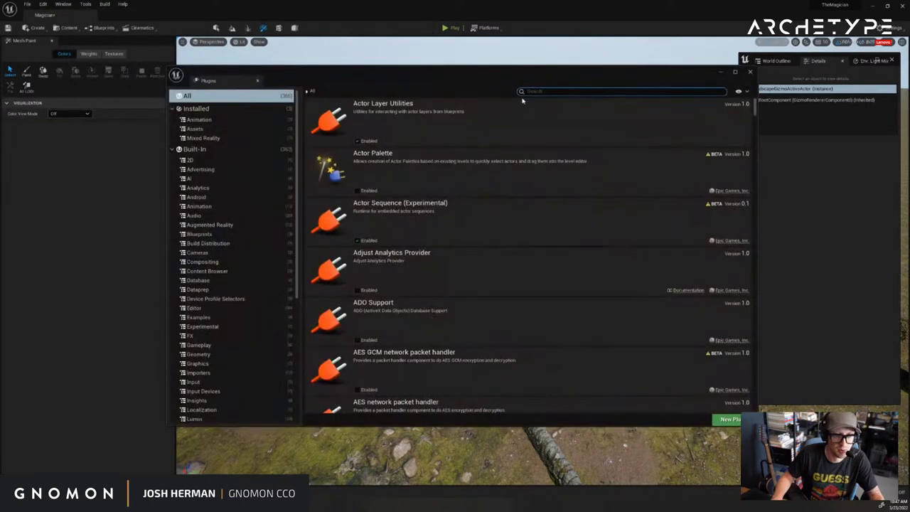
text(modeling)
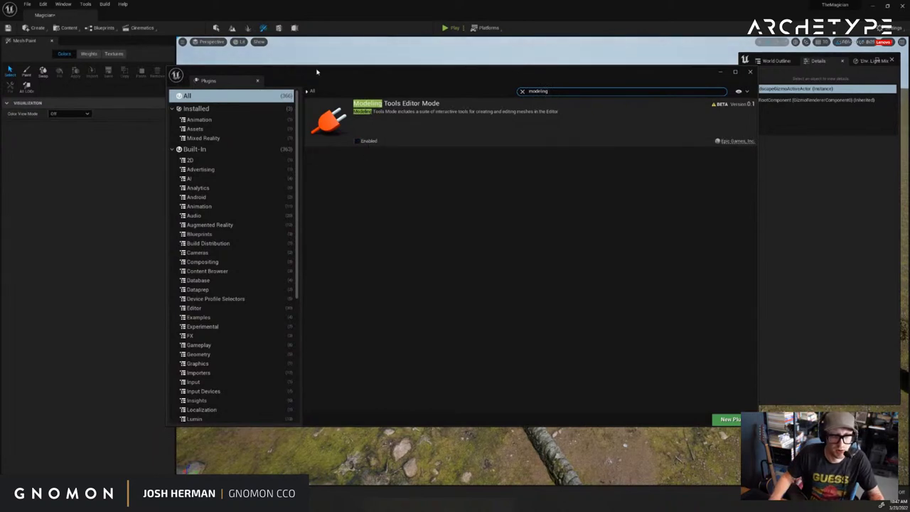
Save the Magician level, enable the beta Modeling Tools Editor Mode plugin and restart the editor, closing the plugin browser
click(27, 5)
click(49, 89)
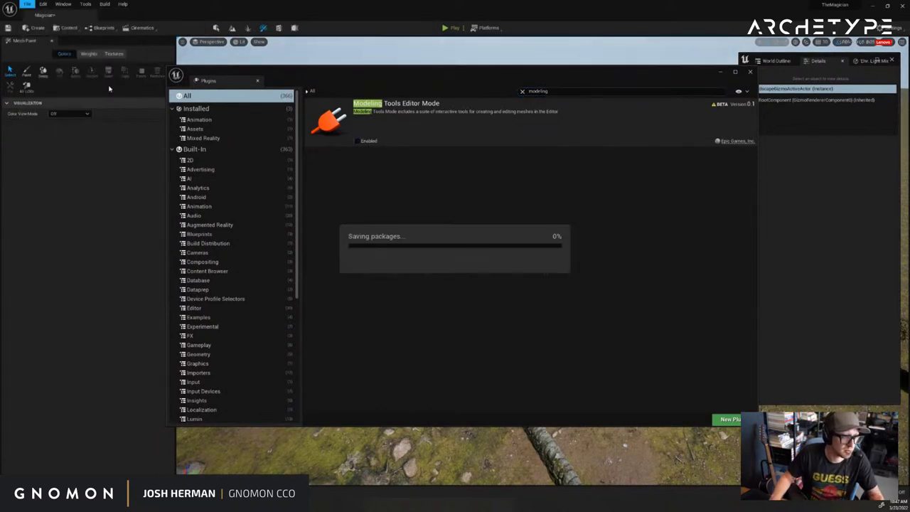
click(357, 142)
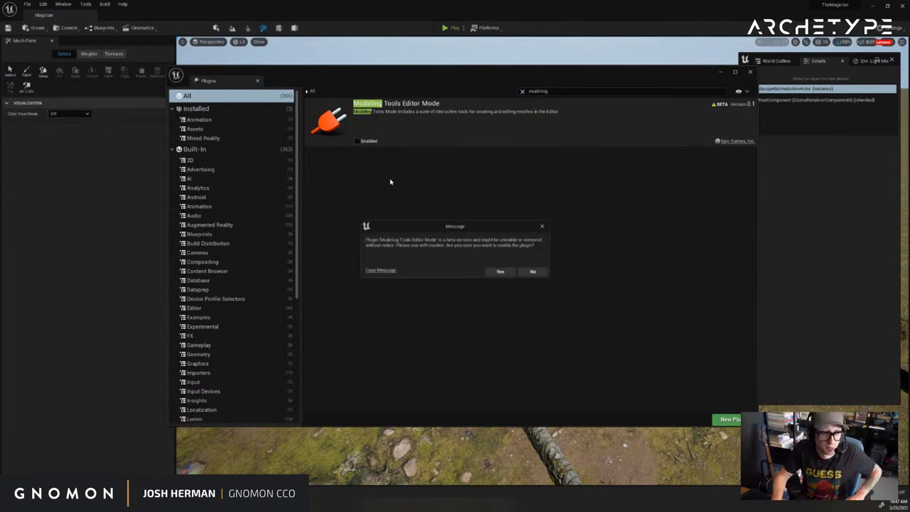
click(501, 273)
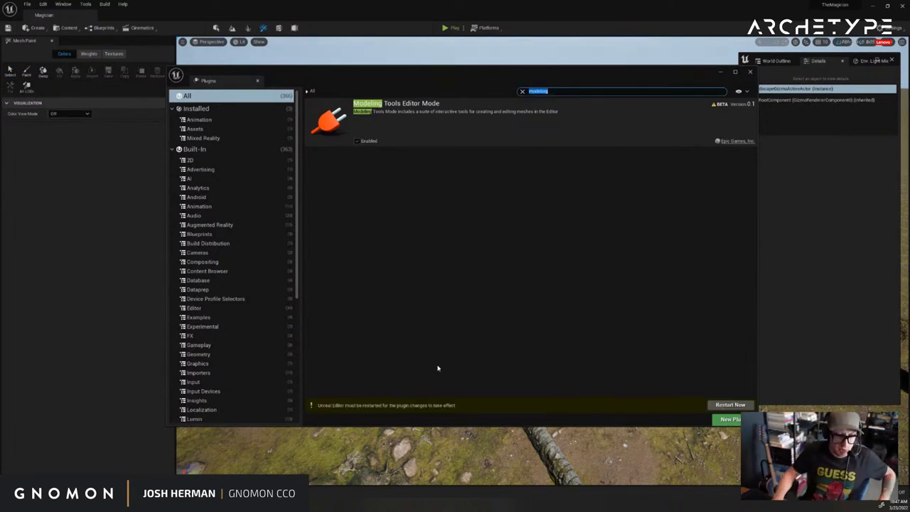
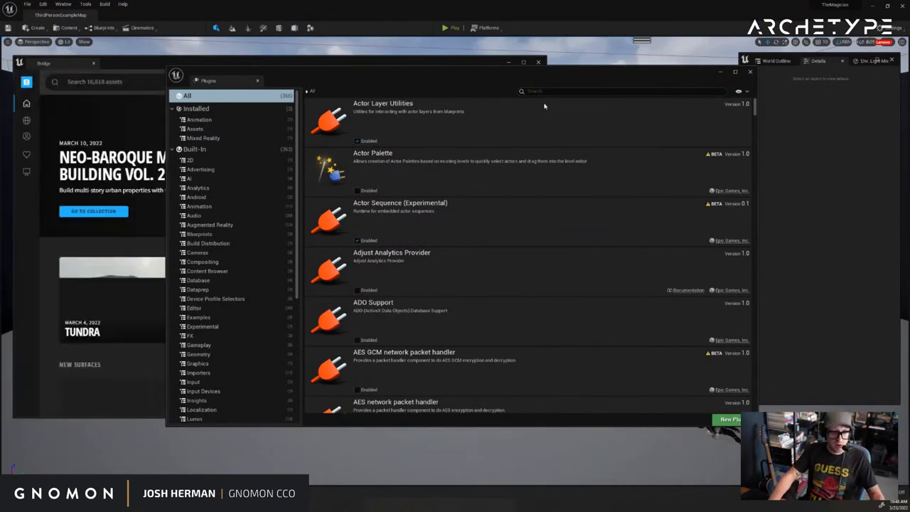
click(751, 72)
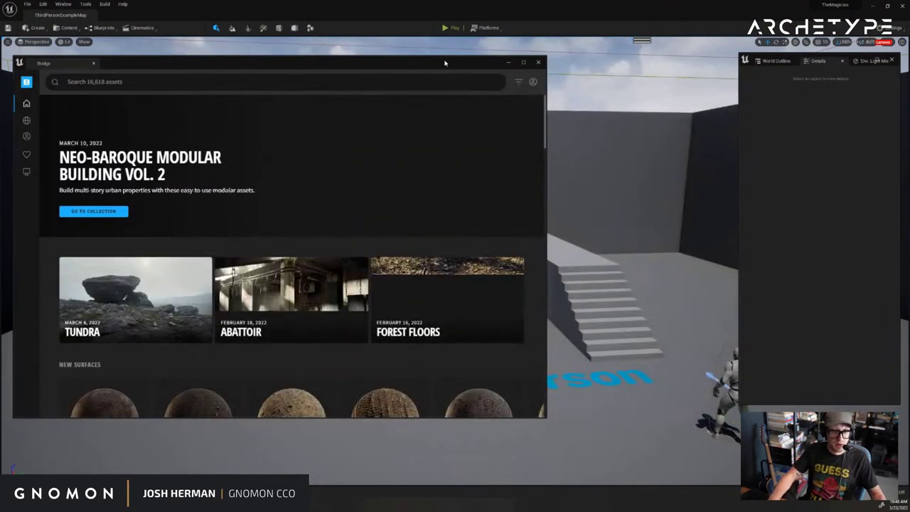
Close the Bridge window and open the Magician level from the TheMagician content folder
key(ctrl+space)
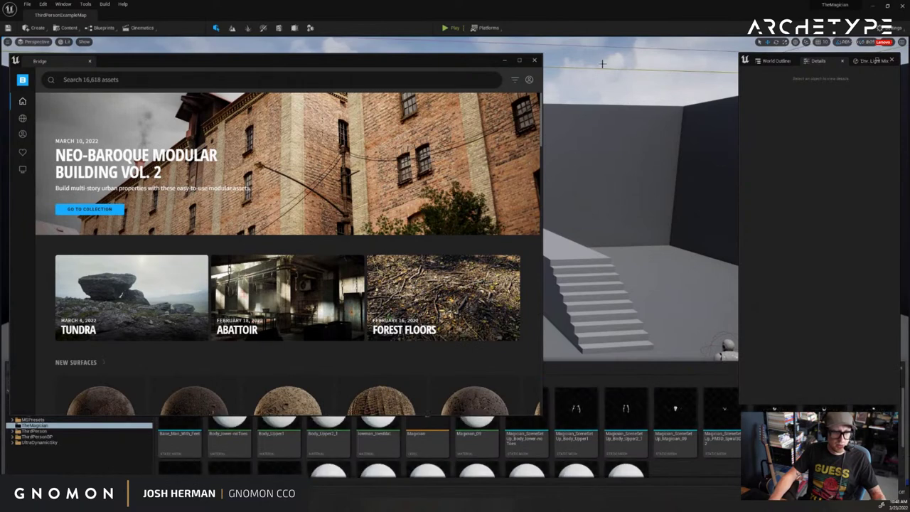
click(534, 62)
key(ctrl+space)
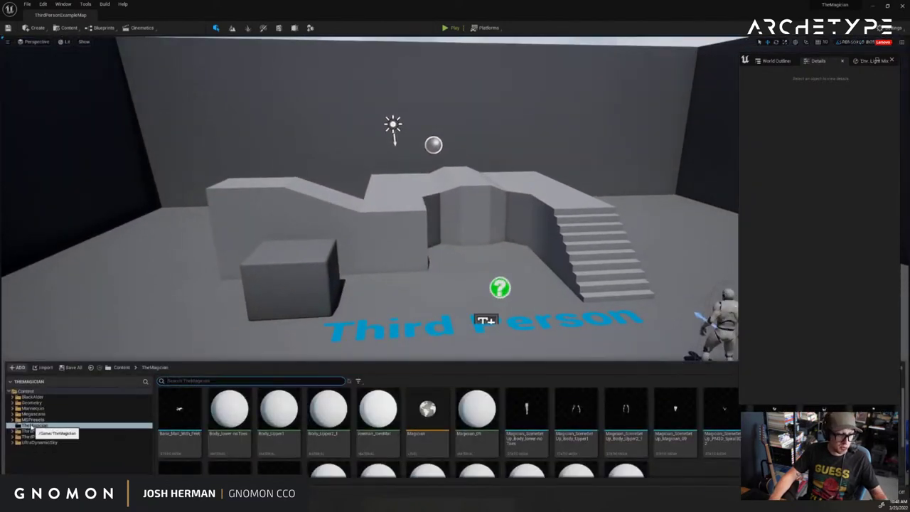
double_click(428, 411)
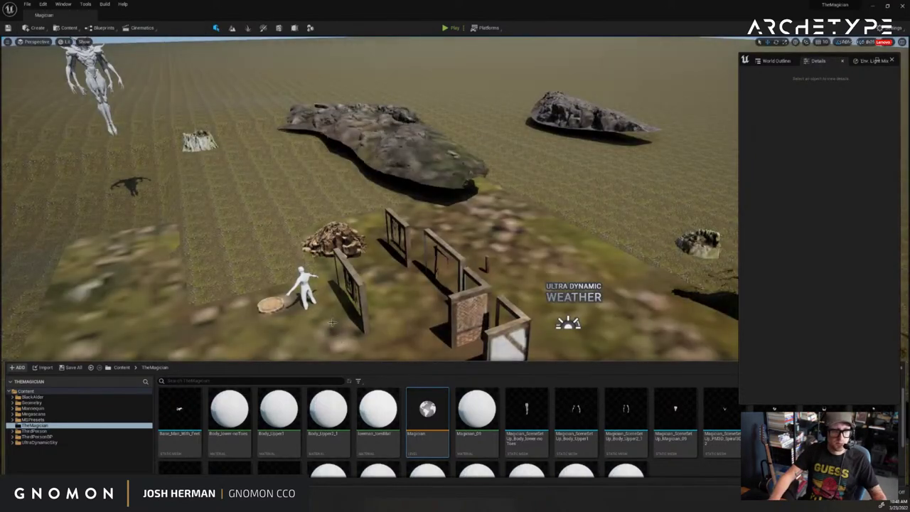
Select the mossy ground plane, try the vertex sculpt tool on it in Modeling mode, and leave the mode
right_drag(396, 303, 417, 377)
click(416, 373)
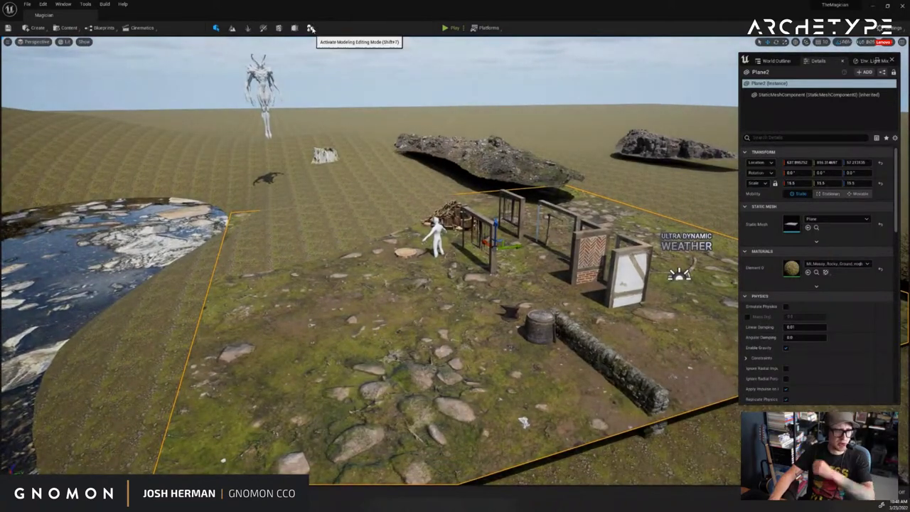
click(311, 29)
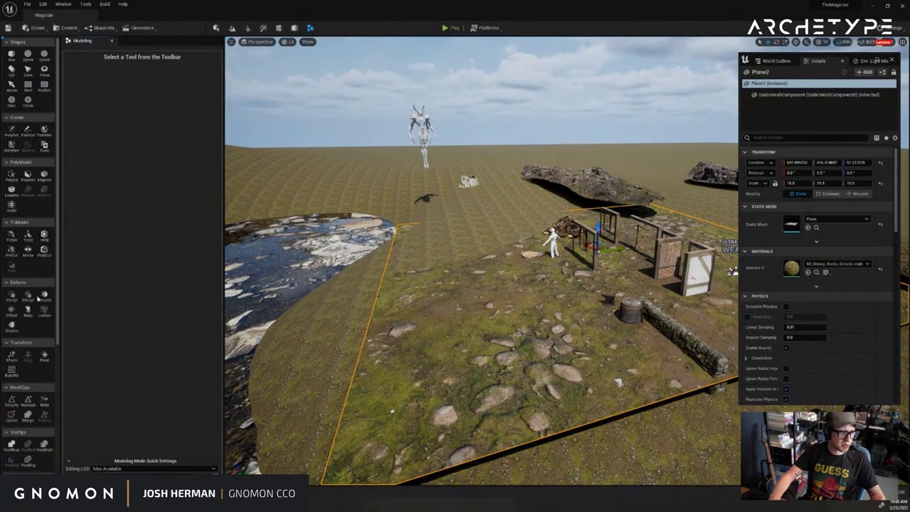
scroll(33, 346, down, 3)
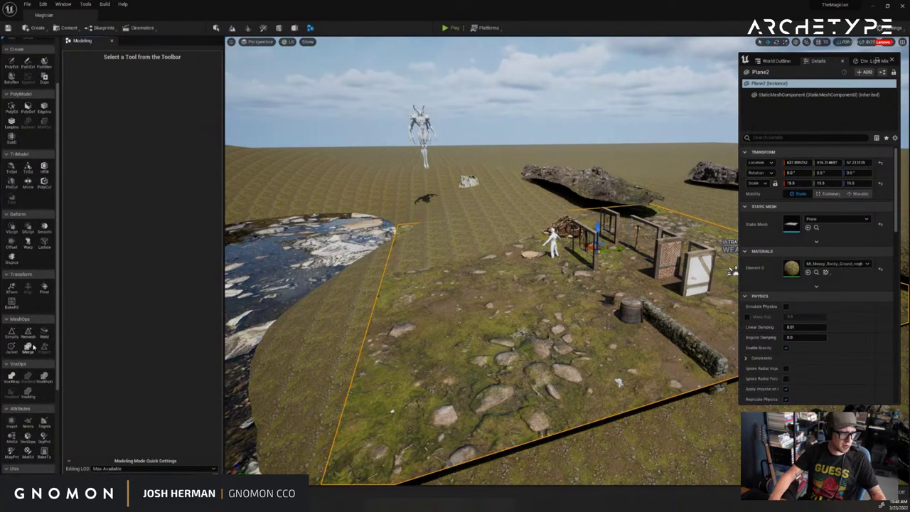
click(11, 230)
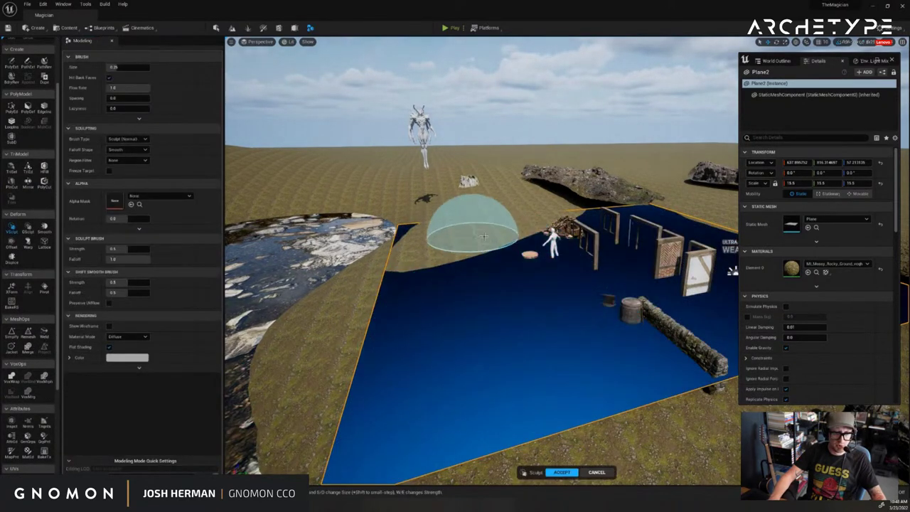
mouse_move(558, 269)
right_down()
mouse_move(538, 227)
mouse_move(439, 258)
mouse_move(502, 261)
right_up()
right_drag(583, 234, 538, 232)
right_drag(413, 119, 390, 119)
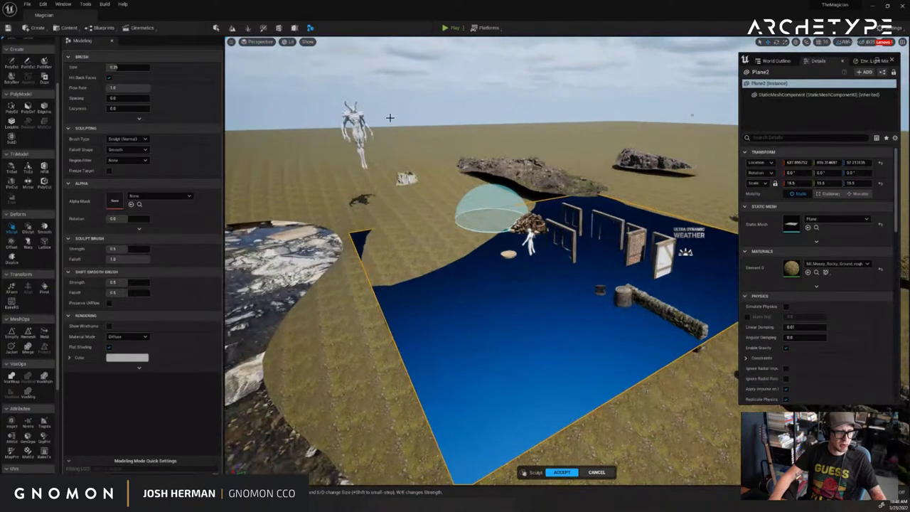
right_drag(317, 91, 316, 94)
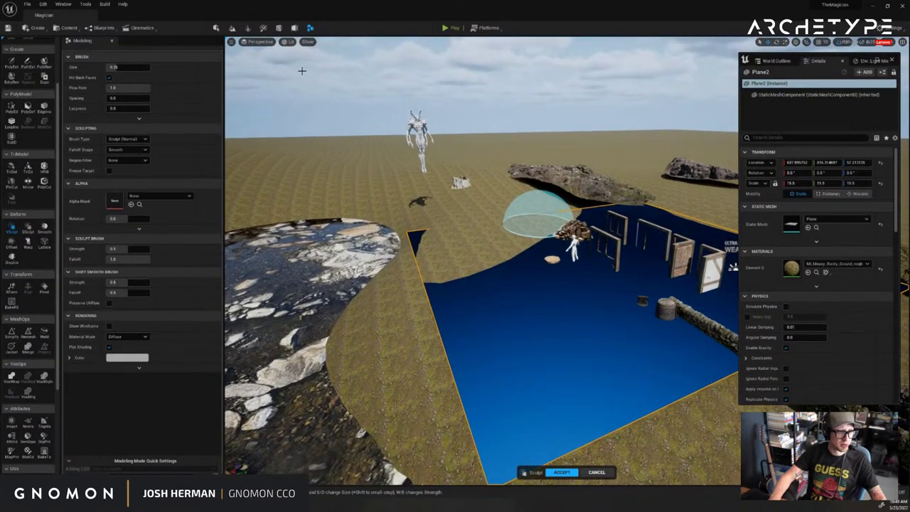
click(112, 42)
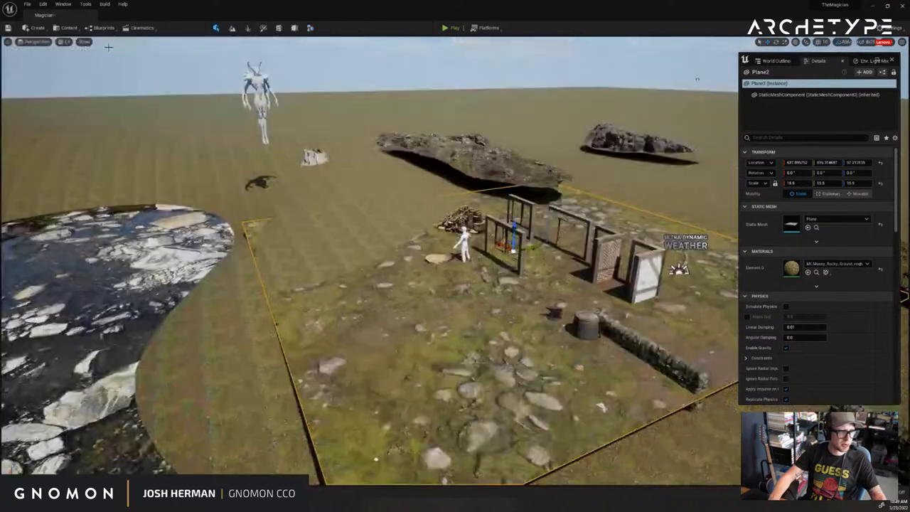
Add a basic sphere to the scene, snap it down toward the ground and frame it
click(35, 27)
mouse_move(58, 57)
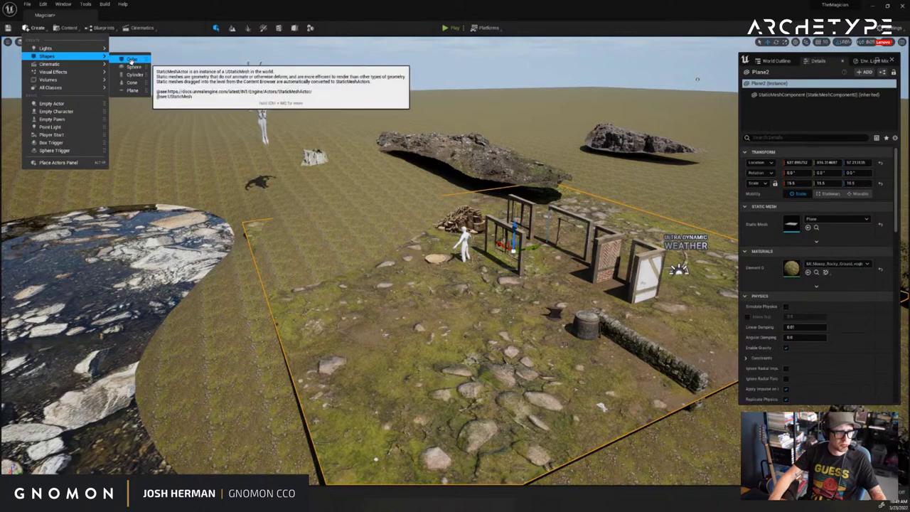
click(132, 67)
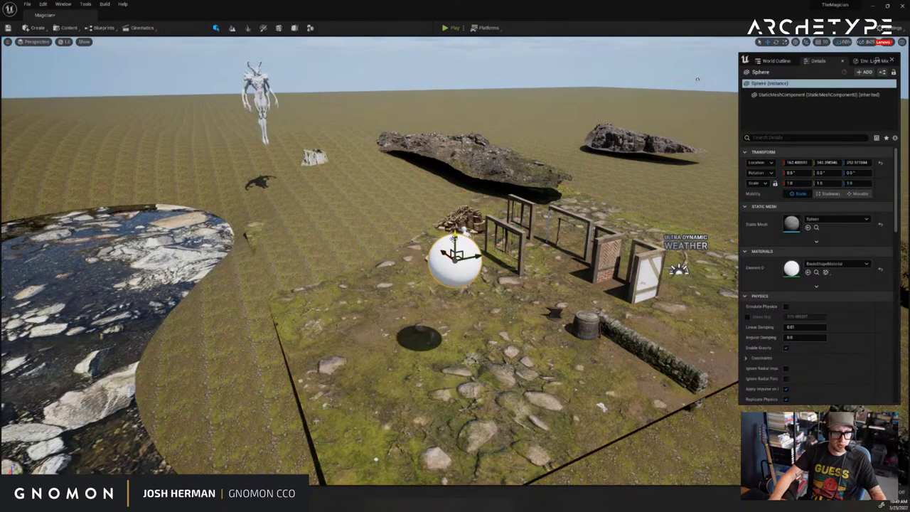
key(End)
key(f)
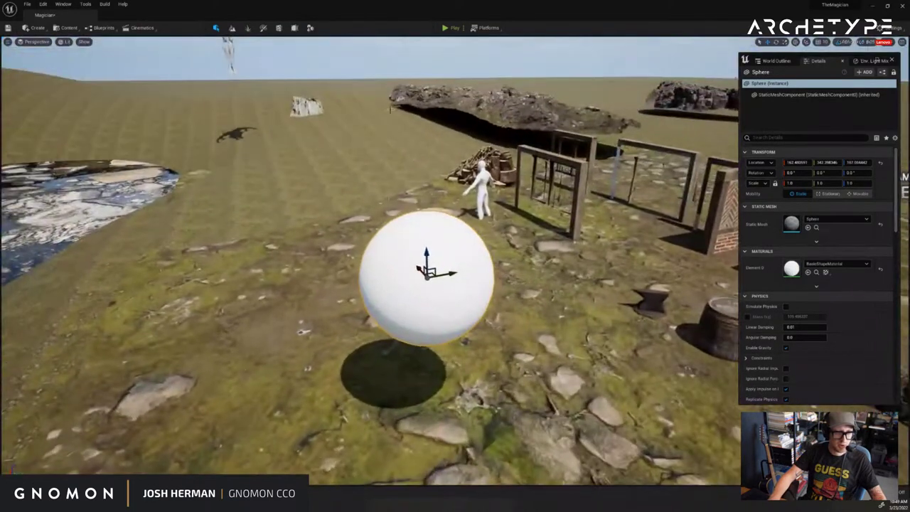
Enter Modeling mode and sculpt a test stroke across the sphere with the vertex sculpt tool
click(310, 27)
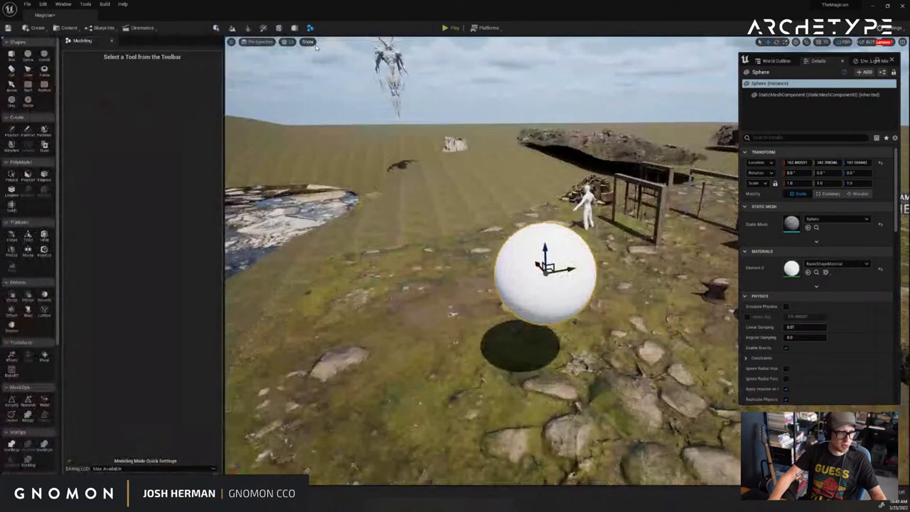
click(13, 297)
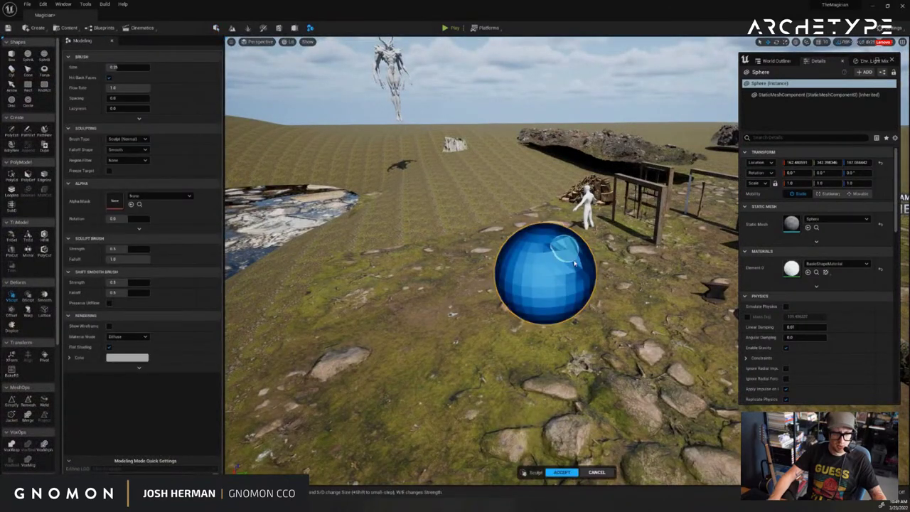
right_drag(562, 265, 634, 276)
scroll(571, 272, up, 4)
mouse_move(635, 275)
mouse_down()
mouse_move(569, 241)
mouse_move(604, 292)
mouse_move(551, 303)
mouse_move(576, 287)
mouse_move(526, 293)
mouse_move(575, 311)
mouse_move(665, 317)
mouse_move(626, 288)
mouse_up()
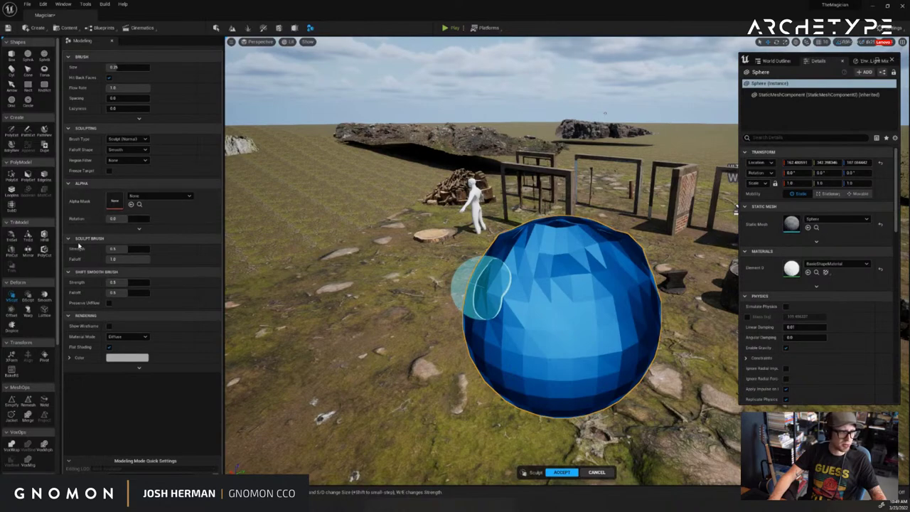
Look through the available modeling tools and accept the sculpted changes on the sphere
key(s)
right_drag(441, 283, 468, 295)
key(s)
scroll(468, 295, up, 2)
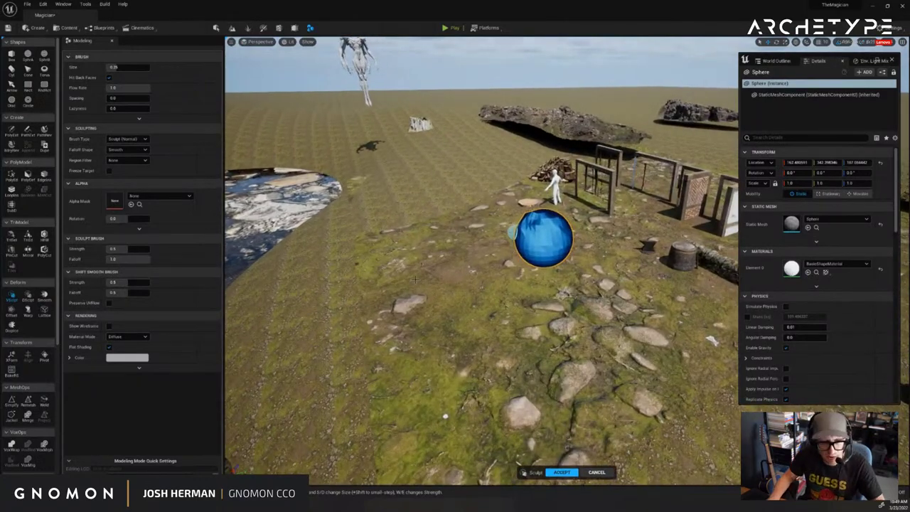
scroll(415, 279, down, 2)
right_drag(416, 279, 410, 277)
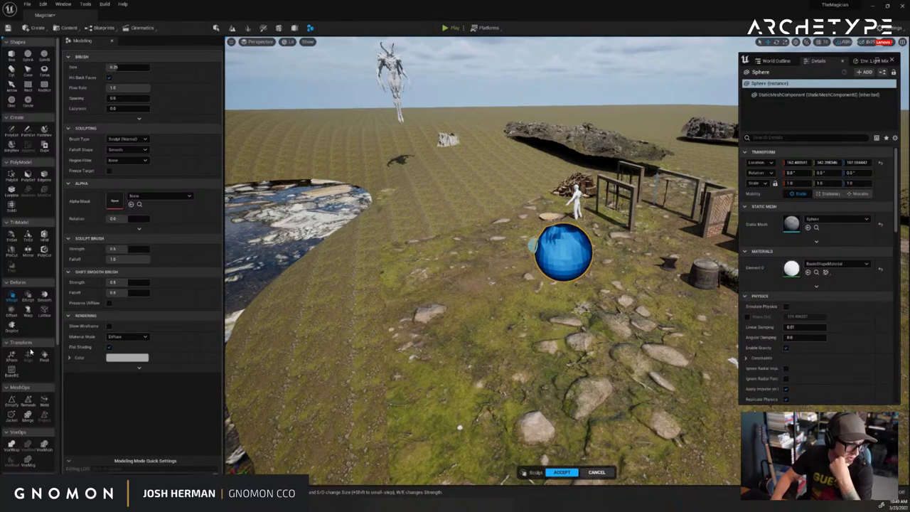
scroll(30, 351, down, 5)
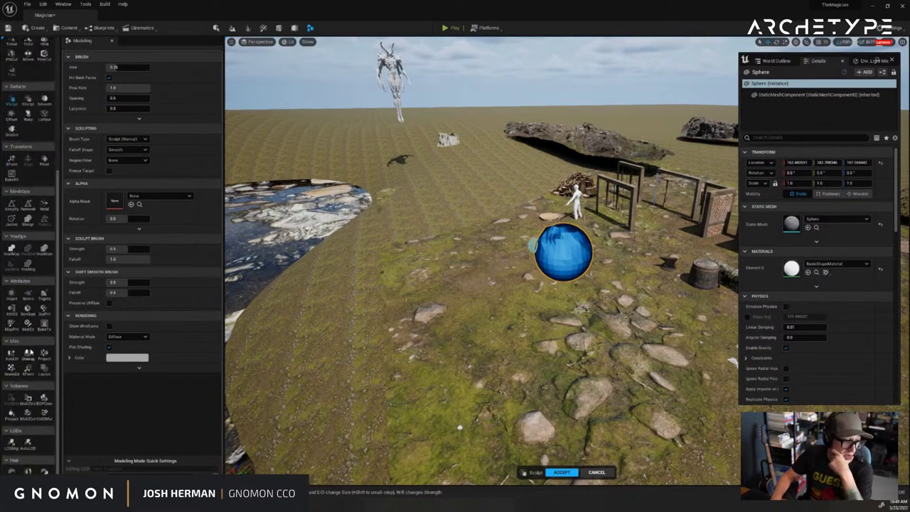
scroll(31, 351, up, 5)
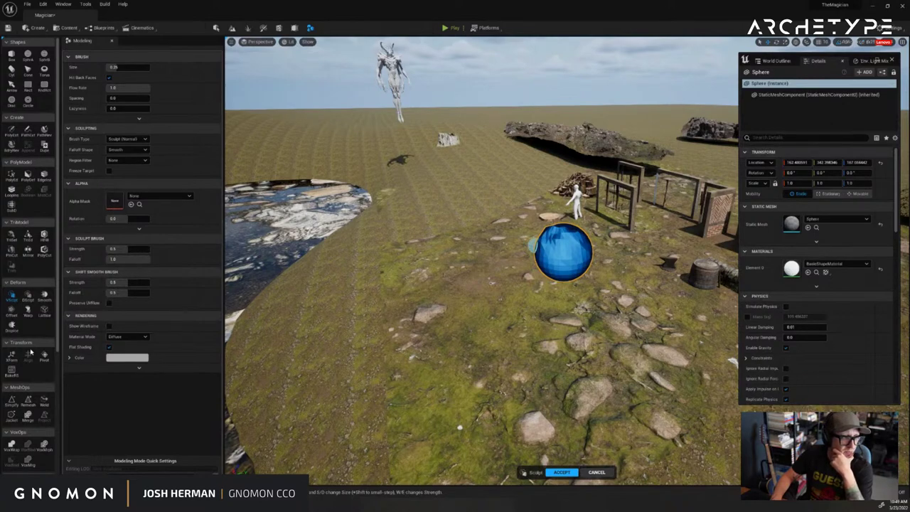
scroll(31, 344, down, 1)
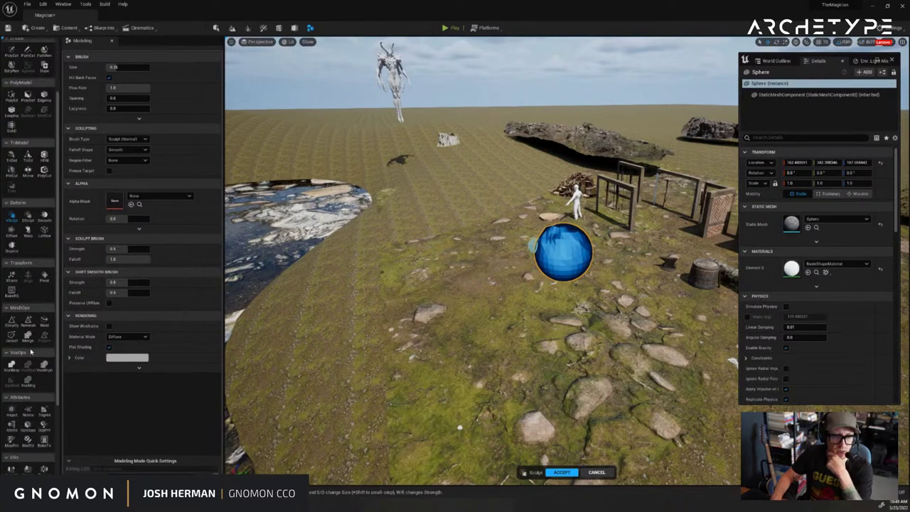
click(569, 471)
mouse_move(527, 335)
right_down()
mouse_move(651, 320)
mouse_move(504, 320)
mouse_move(225, 204)
right_up()
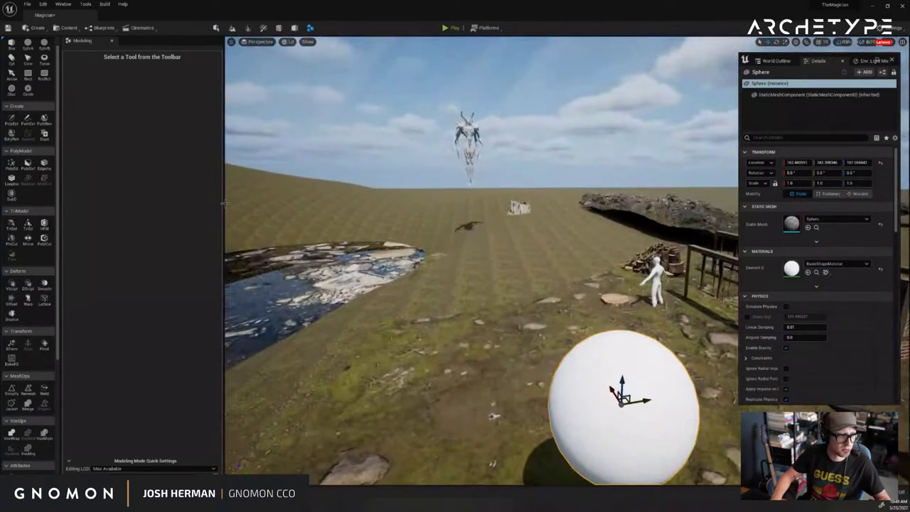
Sculpt another short stroke on the sphere with vertex sculpt and accept it
click(11, 285)
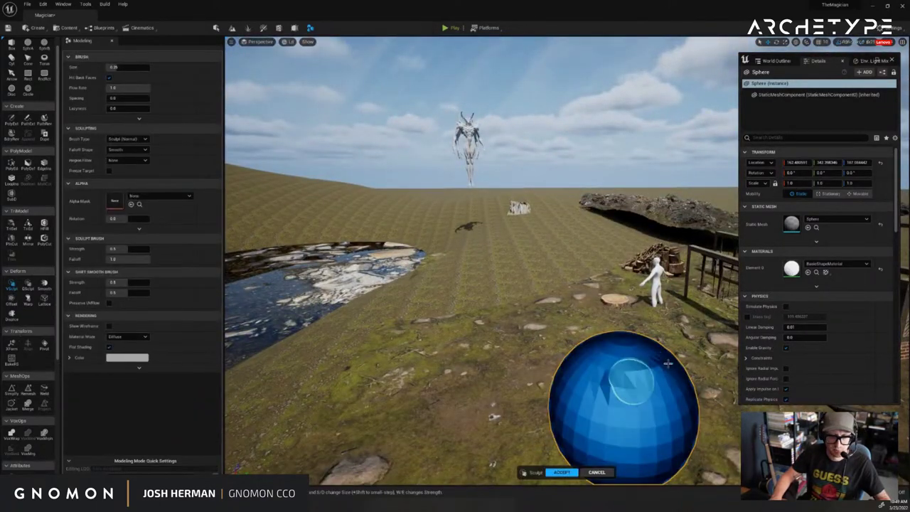
mouse_move(606, 403)
mouse_down()
mouse_move(609, 387)
mouse_move(627, 398)
mouse_up()
mouse_move(627, 397)
right_down()
mouse_move(650, 395)
mouse_move(737, 332)
right_up()
click(560, 472)
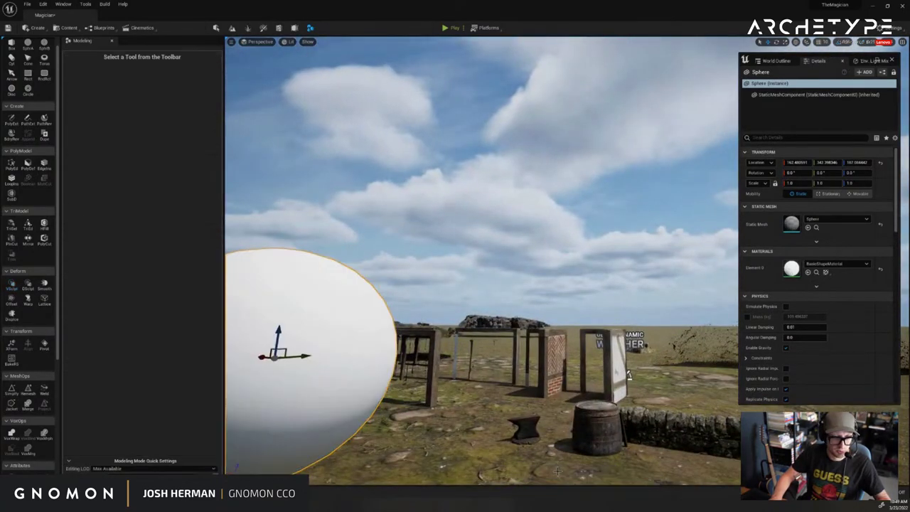
Delete the test sphere from the scene
right_drag(551, 459, 518, 407)
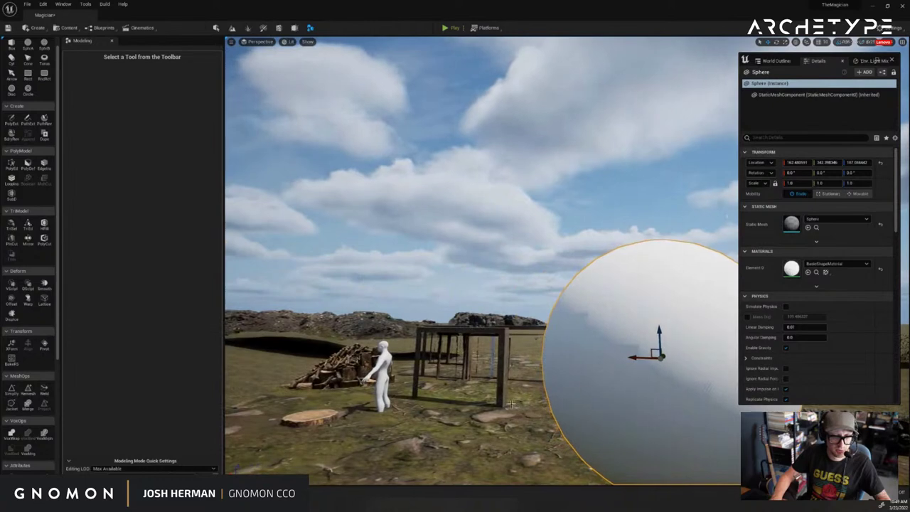
alt+drag(517, 407, 378, 344)
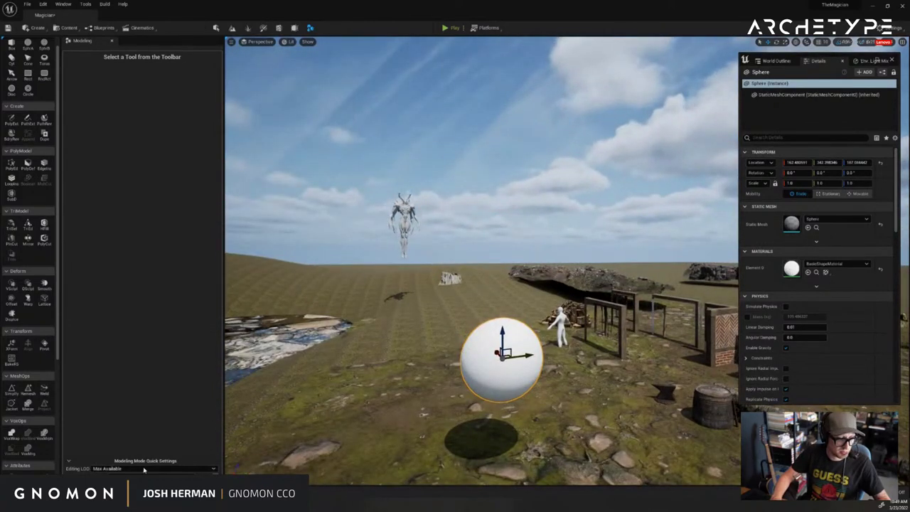
click(401, 350)
right_drag(505, 332, 558, 343)
click(498, 353)
key(Delete)
Select the mossy ground plane, pull its corner near the river upward with vertex sculpt and accept the change
click(499, 354)
scroll(558, 343, down, 1)
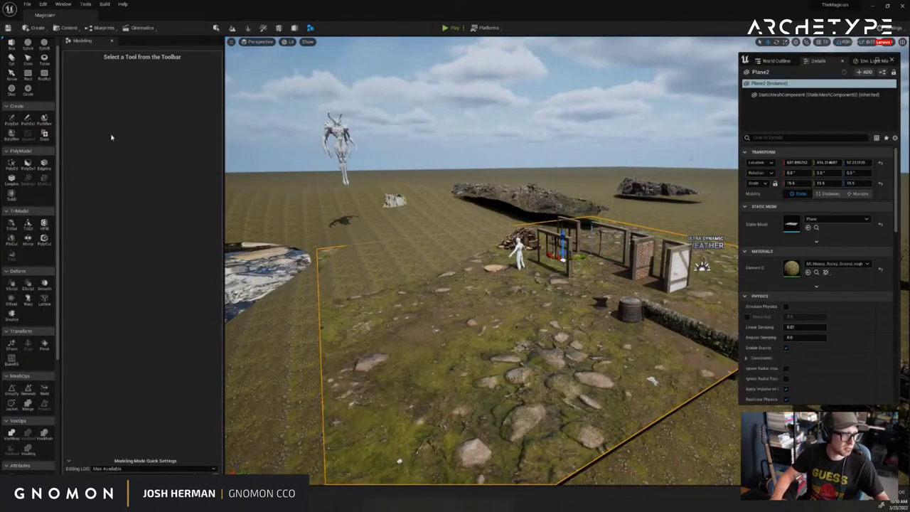
click(12, 284)
mouse_move(301, 254)
mouse_down()
mouse_move(304, 213)
mouse_move(319, 209)
mouse_move(313, 193)
mouse_up()
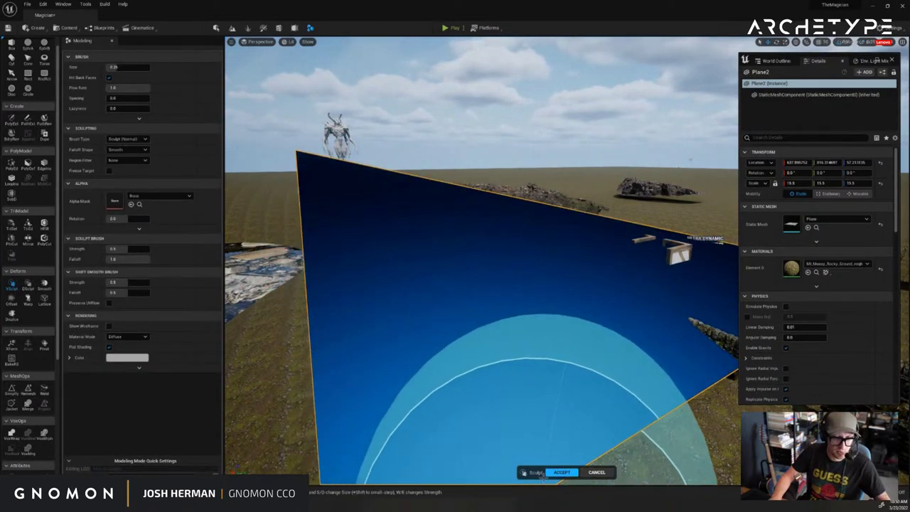
click(555, 472)
Return to selection mode, delete the mossy ground plane beneath the village props and select the wooden chopping block
mouse_move(498, 359)
right_down()
mouse_move(422, 359)
mouse_move(448, 359)
right_up()
click(216, 28)
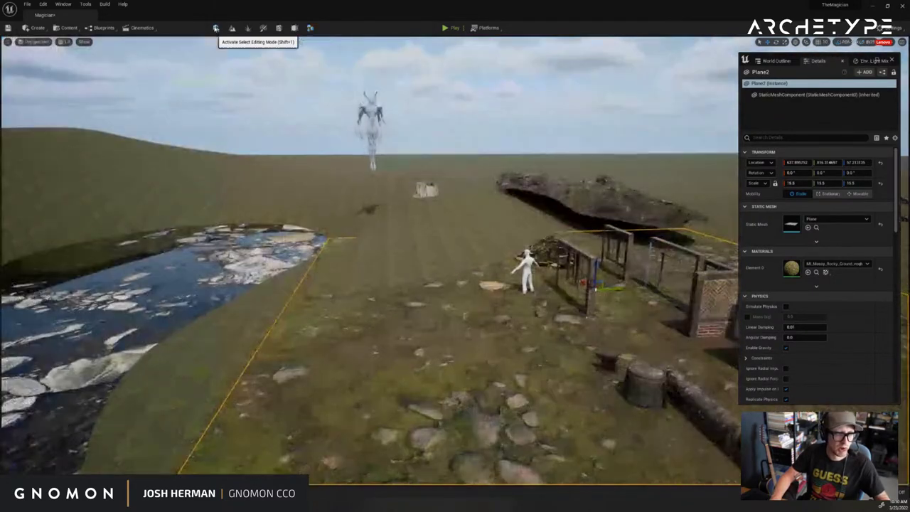
right_drag(267, 118, 393, 266)
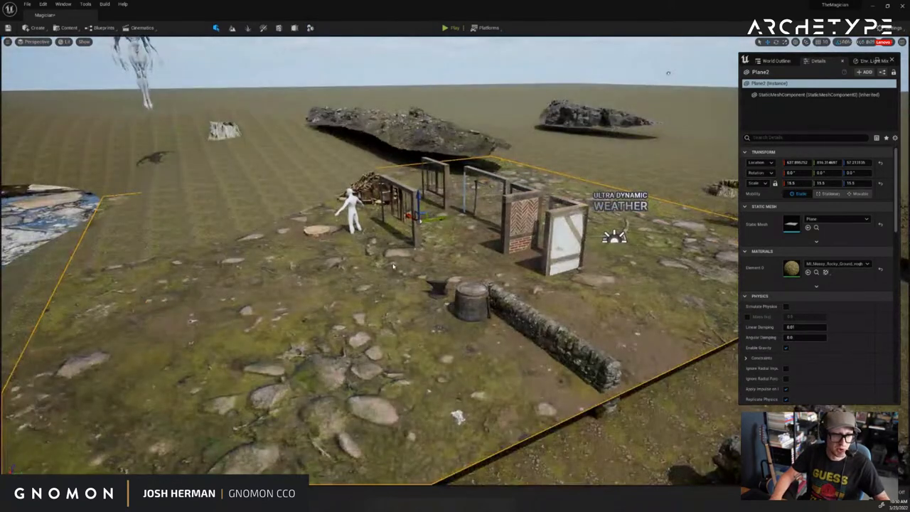
drag(416, 201, 430, 173)
key(Delete)
click(313, 239)
right_drag(312, 239, 353, 251)
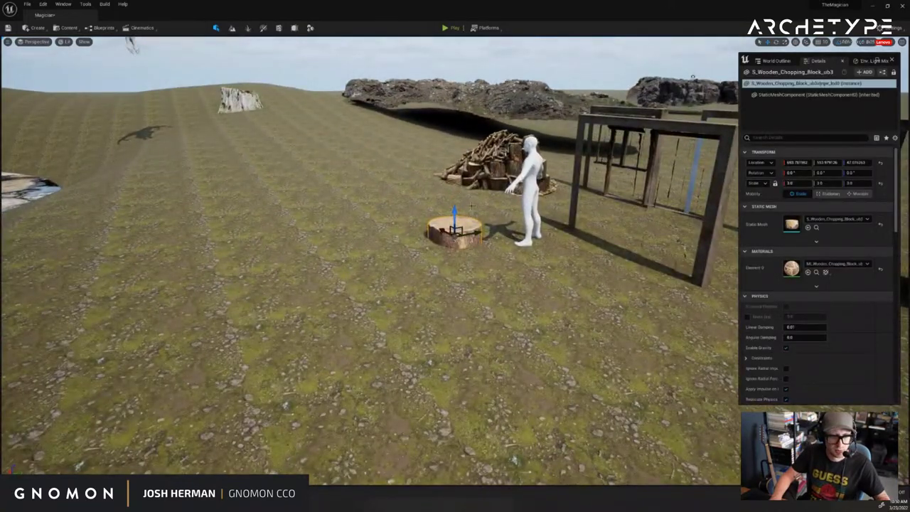
Move one mossy stone wall section from the paired walls to beside the woodpile and chopping block
click(548, 222)
right_drag(548, 223, 495, 229)
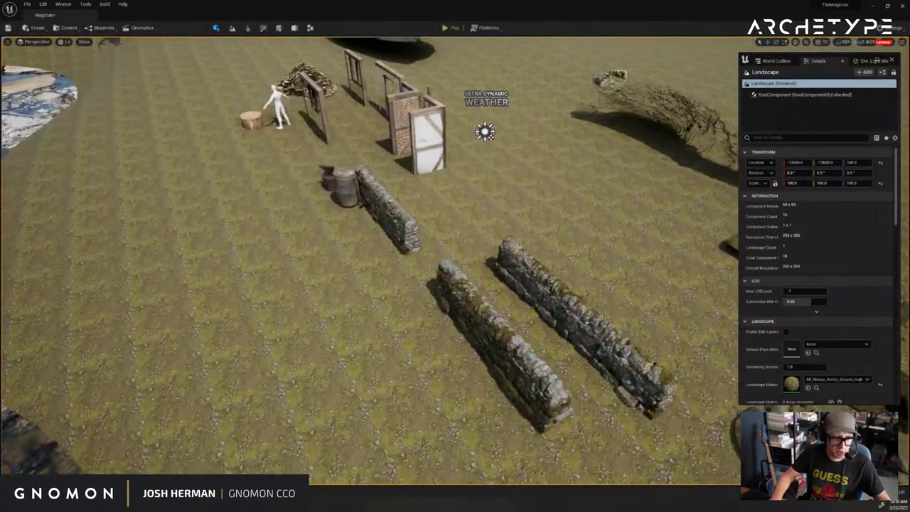
click(473, 308)
drag(482, 336, 248, 101)
right_drag(279, 108, 299, 174)
drag(359, 253, 360, 243)
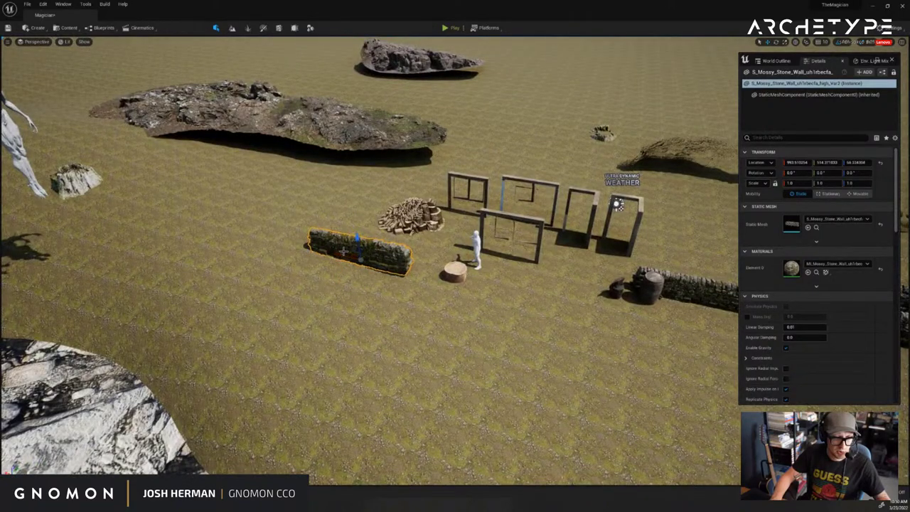
Duplicate the three mossy stone wall sections near the barrels and move the copies beside the woodpile
right_drag(344, 251, 519, 253)
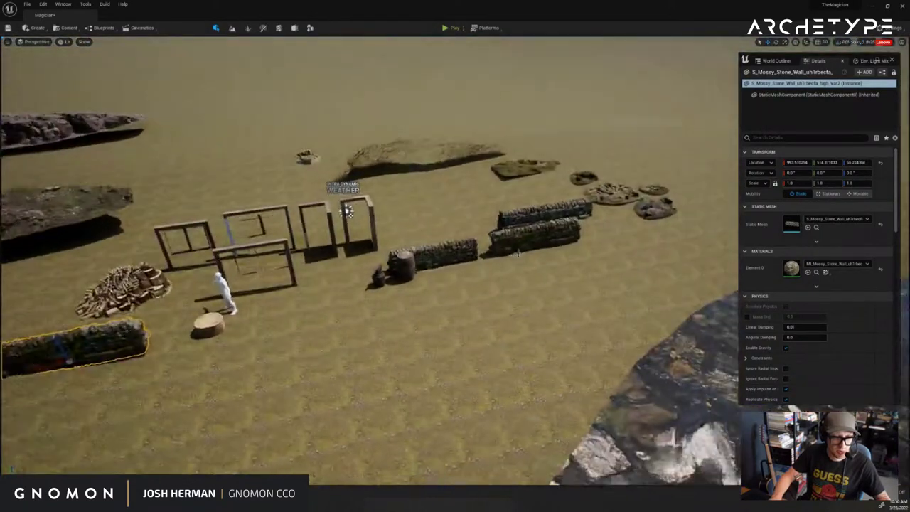
click(546, 211)
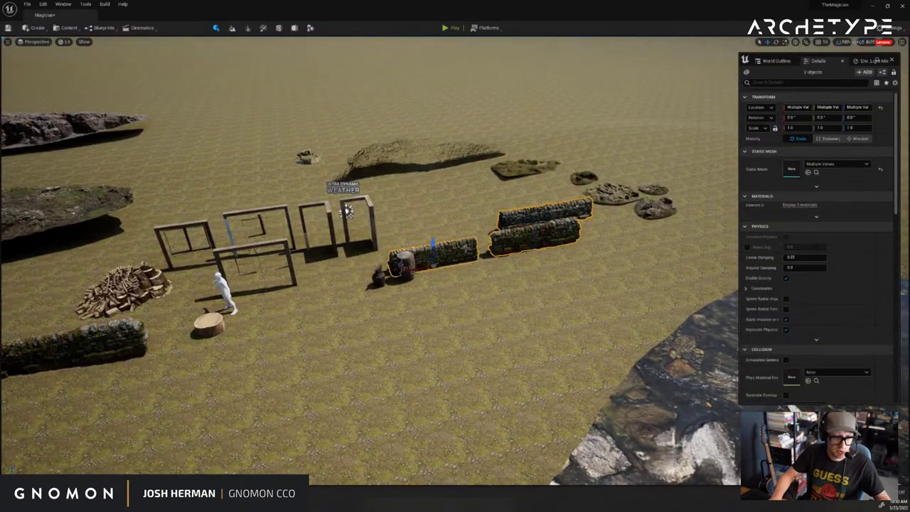
alt+drag(417, 266, 62, 318)
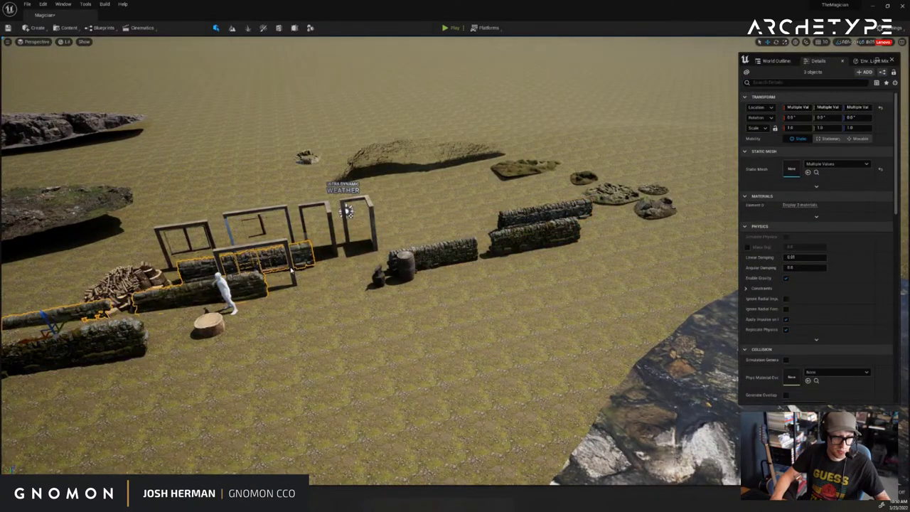
right_drag(266, 254, 289, 264)
mouse_move(392, 299)
right_down()
mouse_move(249, 291)
mouse_move(391, 300)
right_up()
drag(412, 332, 268, 287)
Select one copied mossy wall section and move it to the free end of the wall standing by the chopping block
click(442, 292)
right_drag(490, 275, 465, 277)
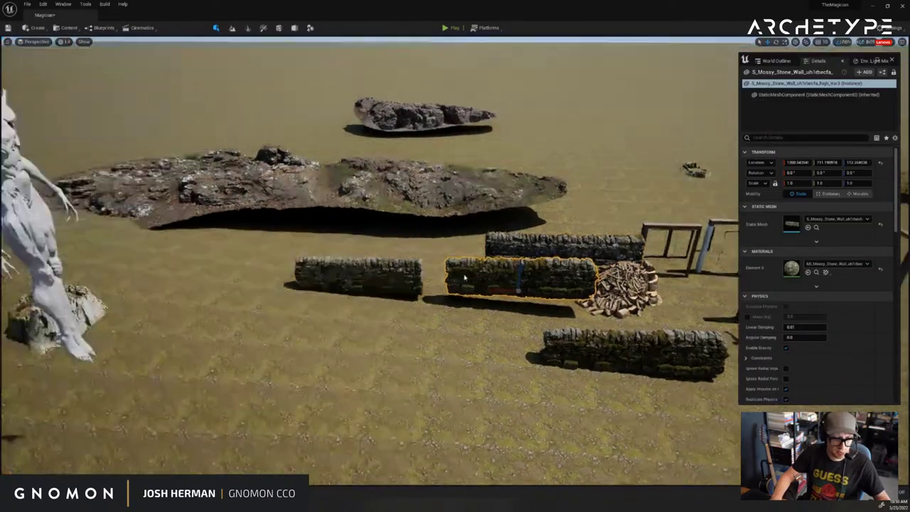
alt+drag(465, 278, 384, 302)
drag(541, 306, 422, 312)
right_drag(422, 312, 554, 263)
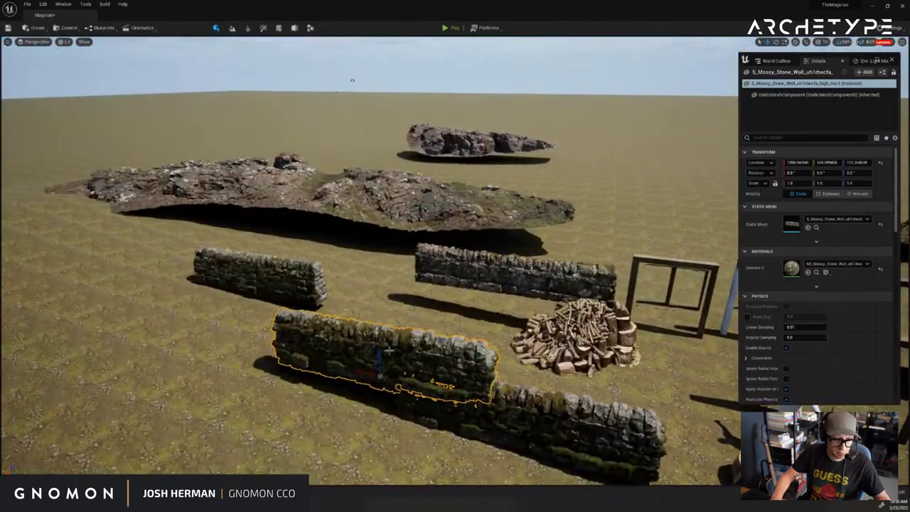
Lower the moved wall section to the ground, rotate it about 20° and fit it against the neighbouring wall's end
drag(389, 352, 379, 366)
mouse_move(387, 406)
right_down()
mouse_move(320, 405)
mouse_move(400, 407)
right_up()
drag(384, 407, 359, 414)
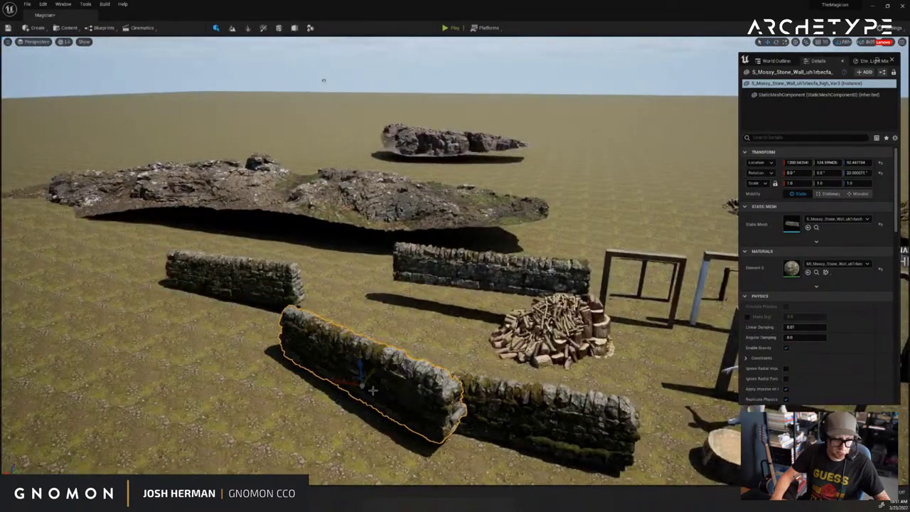
drag(356, 380, 311, 347)
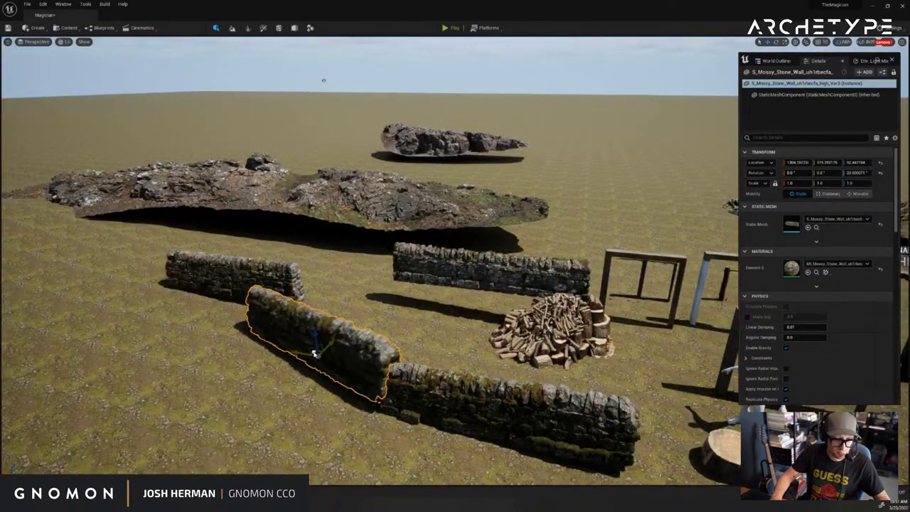
click(377, 293)
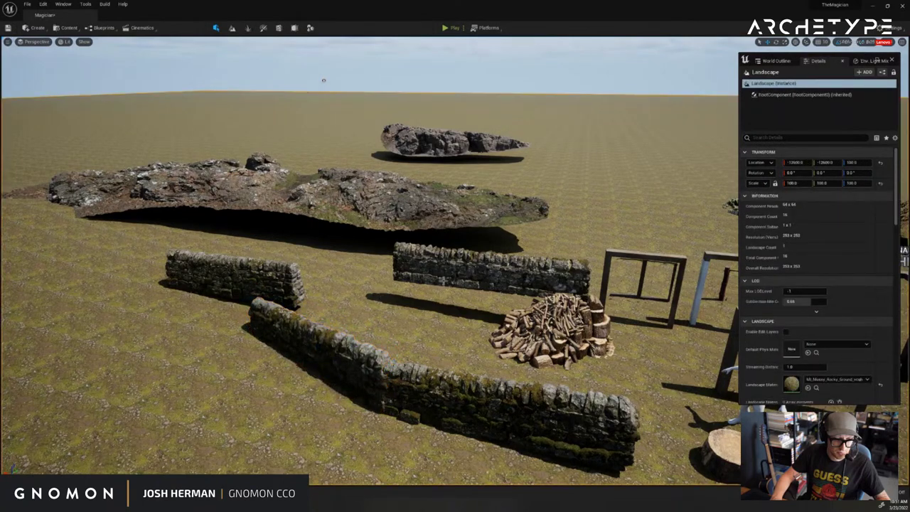
Rotate the separate short mossy wall section about 70° and join it to the far end of the wall line
click(444, 281)
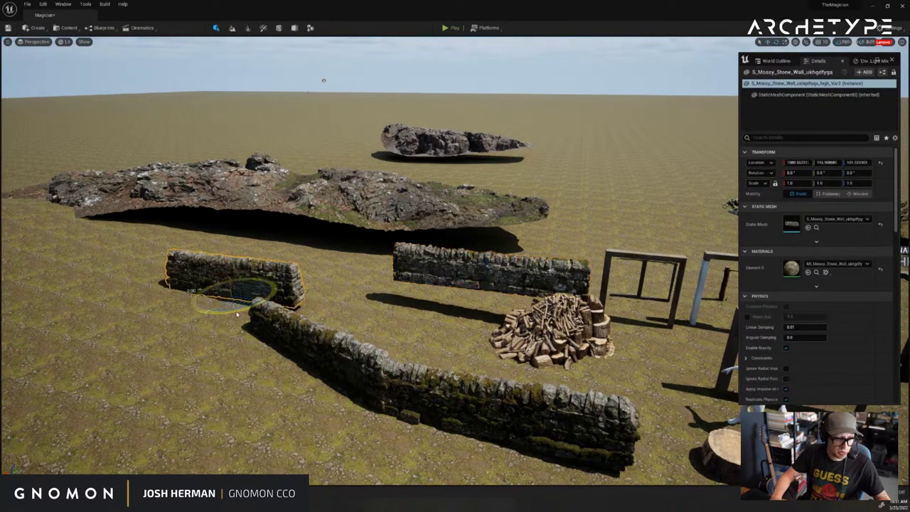
drag(236, 314, 168, 325)
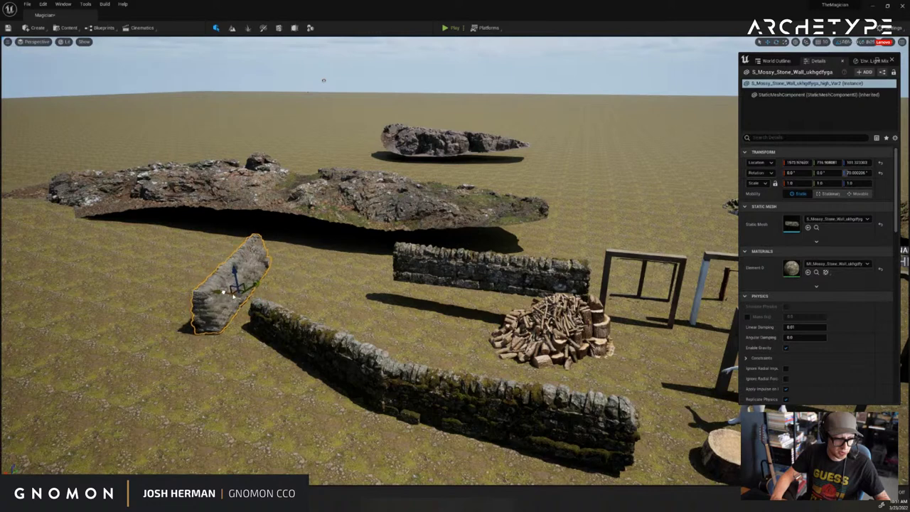
drag(277, 293, 292, 281)
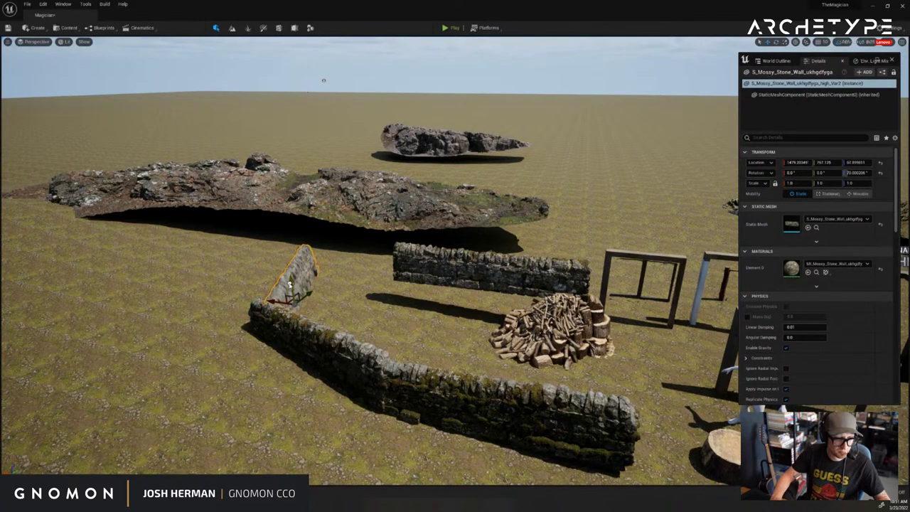
Select the three joined wall sections together and shift them closer to the woodpile
click(445, 267)
right_drag(445, 266, 384, 243)
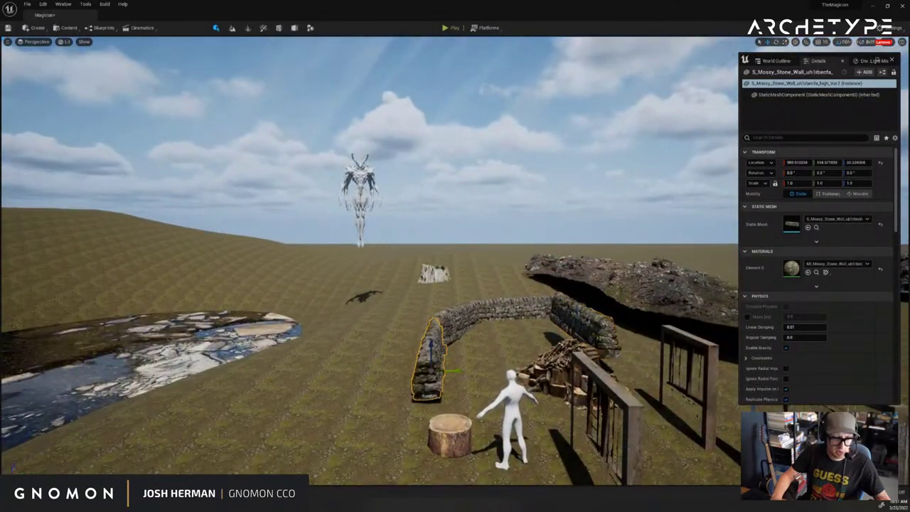
shift+click(483, 313)
shift+click(518, 314)
right_drag(534, 323, 481, 324)
drag(380, 320, 427, 299)
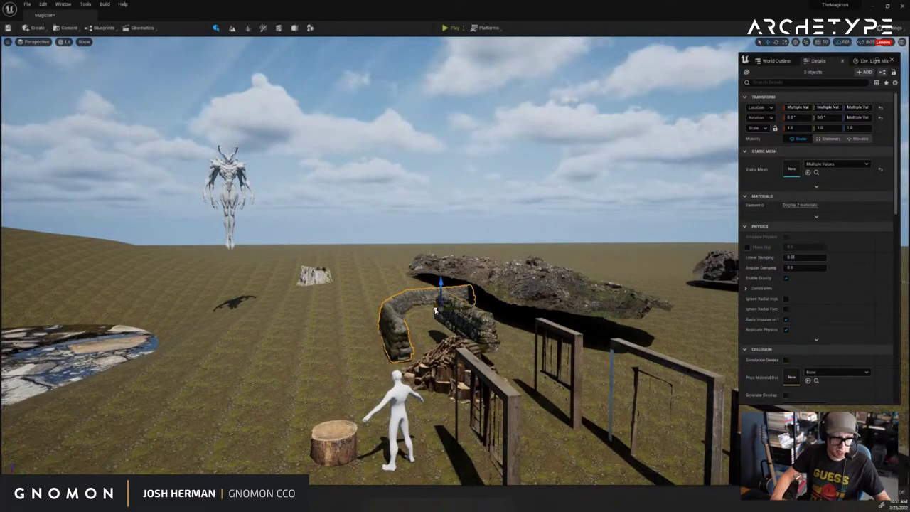
Rotate the Nordic beach rock formation to about -230° on the vertical axis and move it behind the stone walls near the magician
click(541, 276)
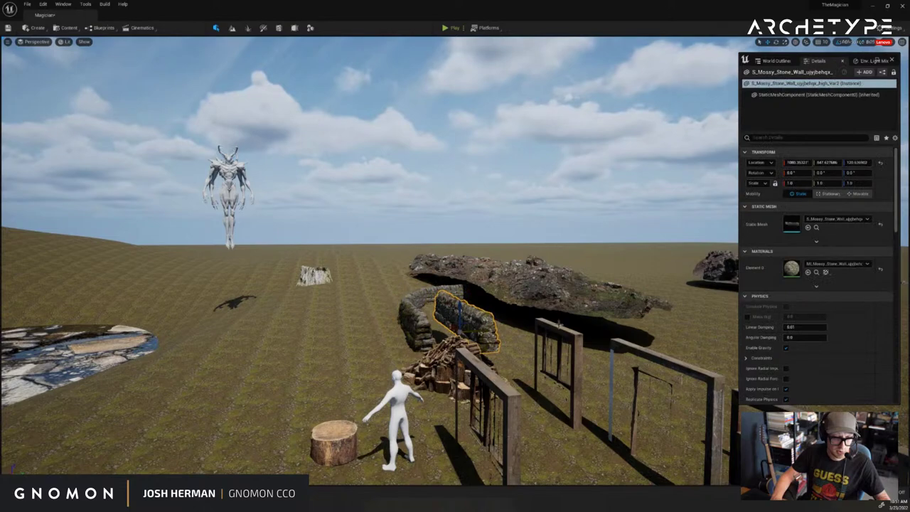
alt+drag(540, 276, 605, 276)
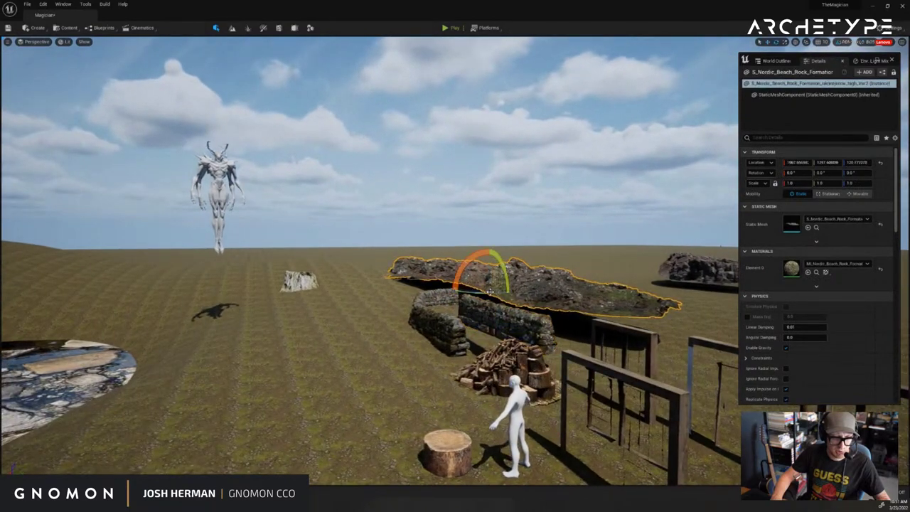
drag(490, 291, 311, 276)
right_drag(311, 276, 374, 286)
key(d)
key(w)
key(e)
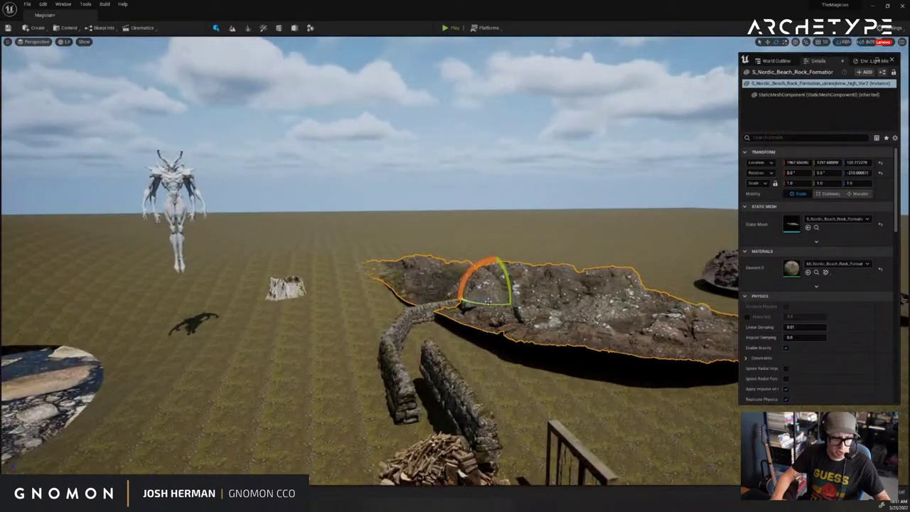
drag(488, 302, 453, 267)
key(w)
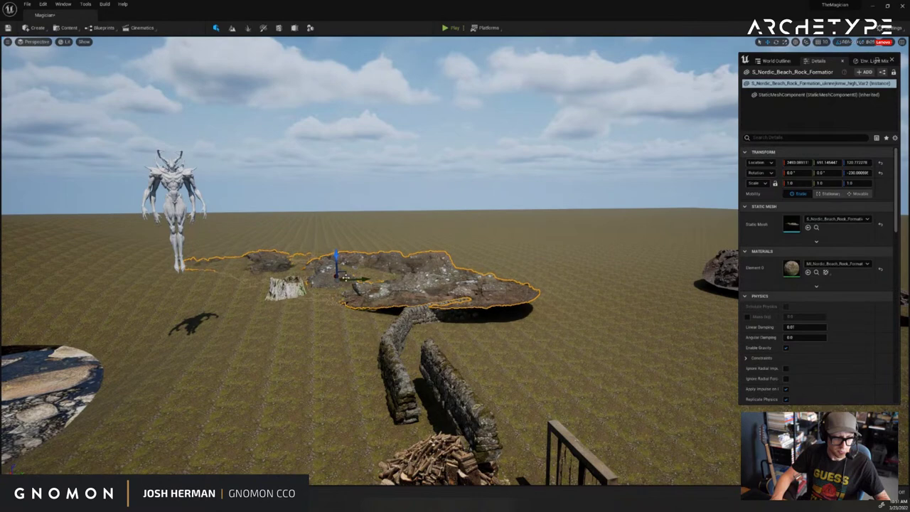
Enlarge the rock formation to a scale of 1.75, tilt it and sink it into the ground as a ridge behind the magician
drag(326, 279, 402, 95)
drag(269, 299, 184, 240)
click(573, 138)
alt+drag(580, 137, 510, 127)
middle_drag(511, 127, 549, 149)
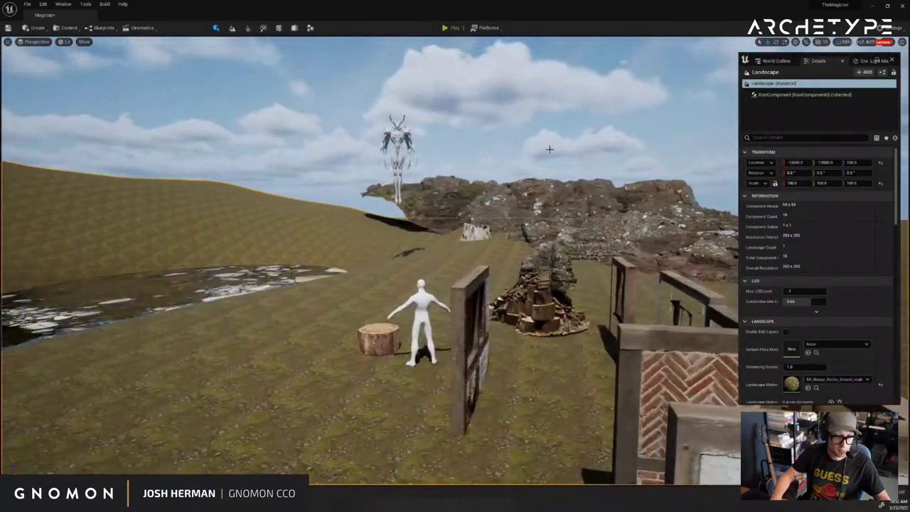
click(491, 195)
right_drag(478, 167, 488, 126)
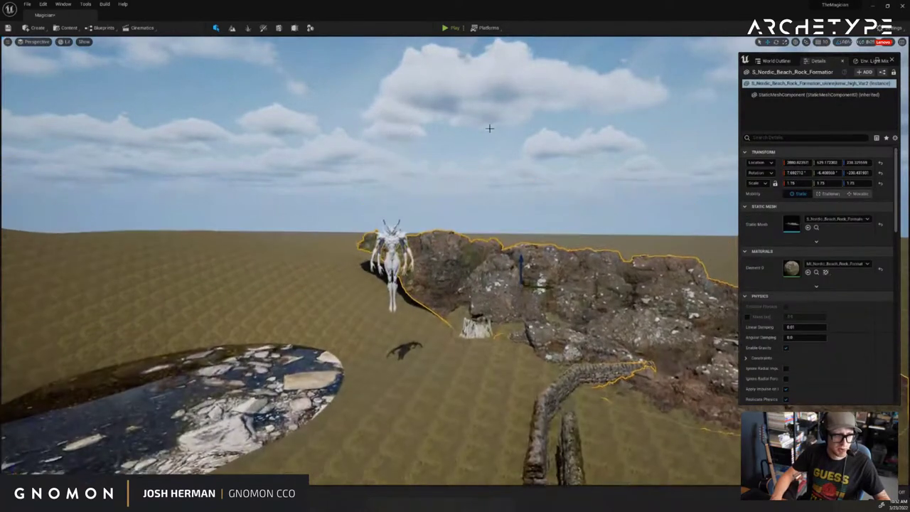
click(310, 27)
right_drag(425, 170, 446, 148)
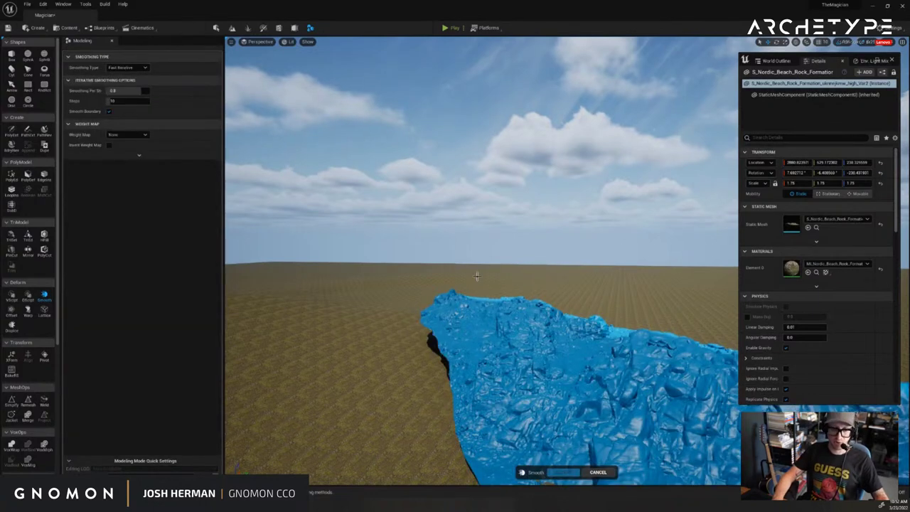
right_click(548, 285)
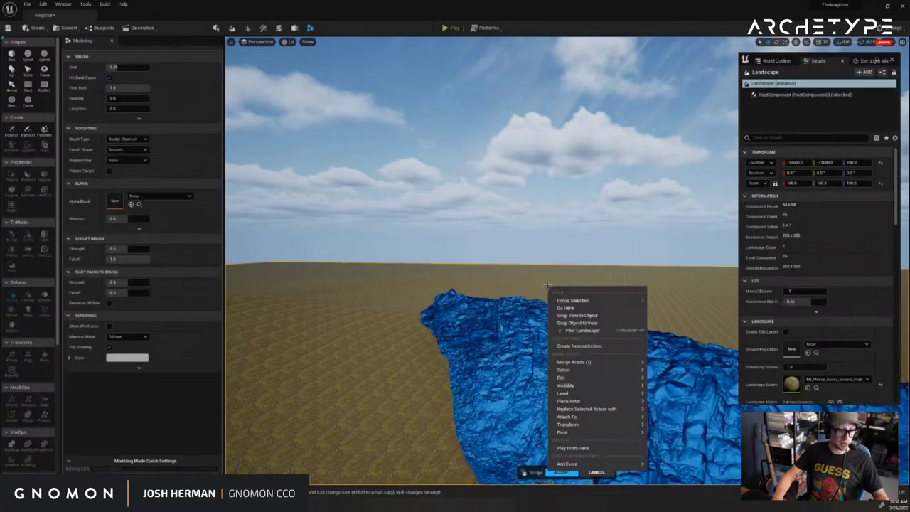
click(595, 471)
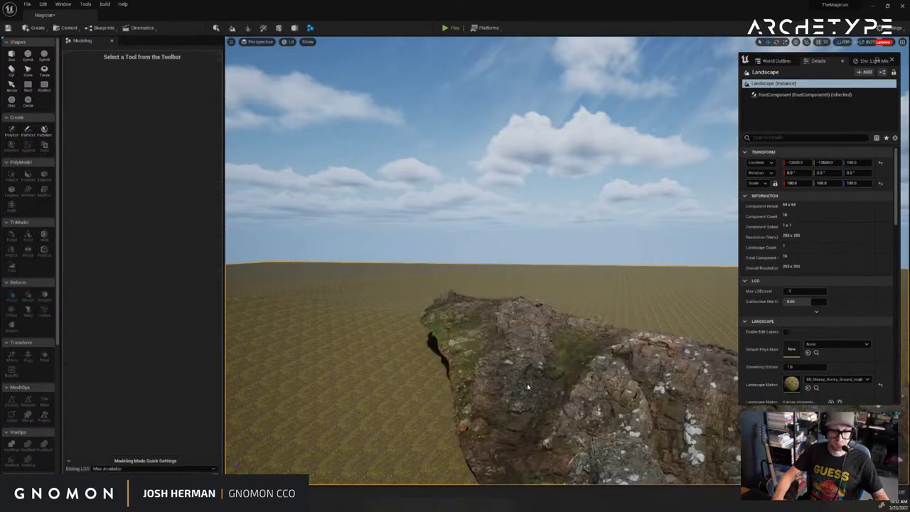
mouse_move(595, 471)
right_down()
mouse_move(575, 326)
mouse_move(586, 329)
mouse_move(515, 344)
mouse_move(474, 330)
right_up()
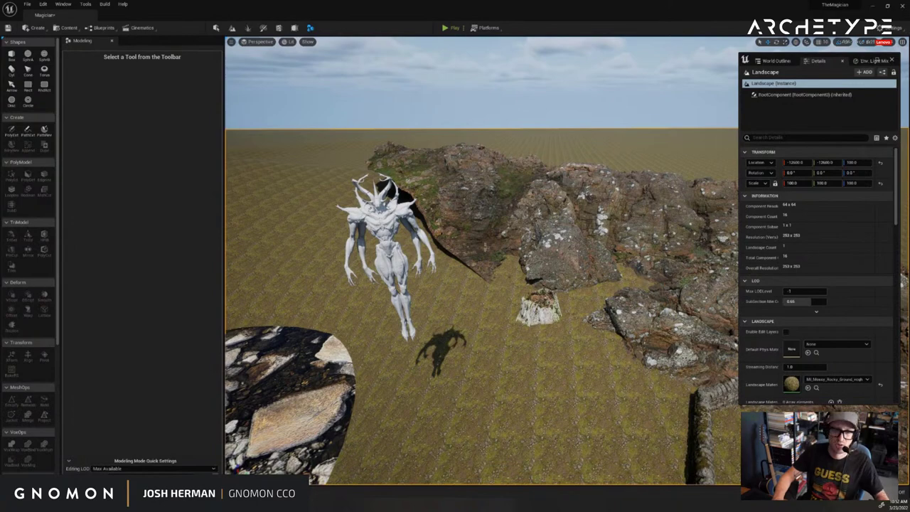
right_drag(474, 227, 489, 165)
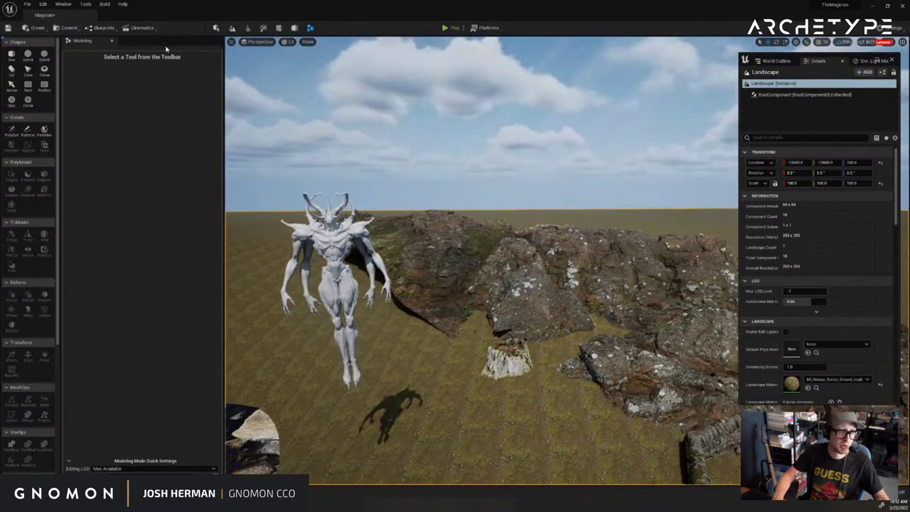
click(113, 42)
Place the Icelandic volcano terrain at the far end of the river, then rotate, tilt and sink it into the ground
mouse_move(367, 98)
right_down()
mouse_move(377, 99)
mouse_move(348, 101)
mouse_move(366, 93)
mouse_move(223, 109)
mouse_move(380, 99)
right_up()
click(191, 100)
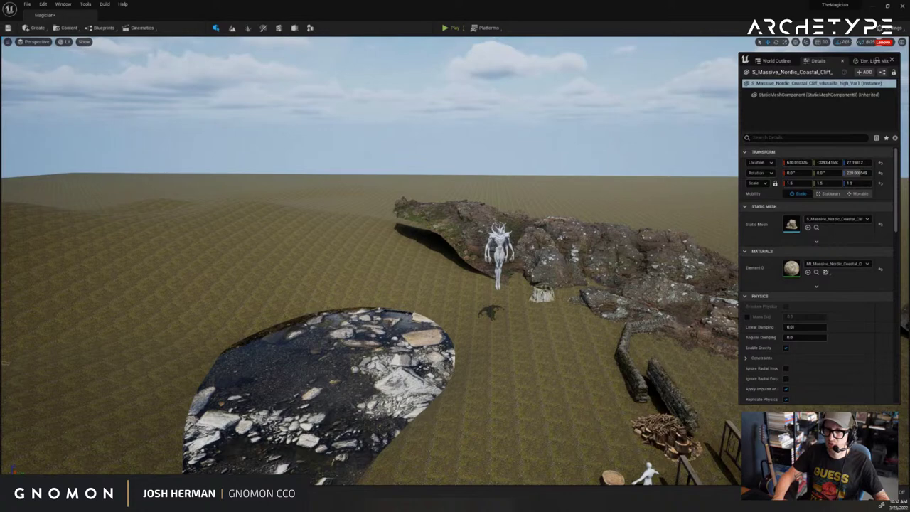
right_drag(502, 293, 511, 296)
drag(909, 253, 377, 227)
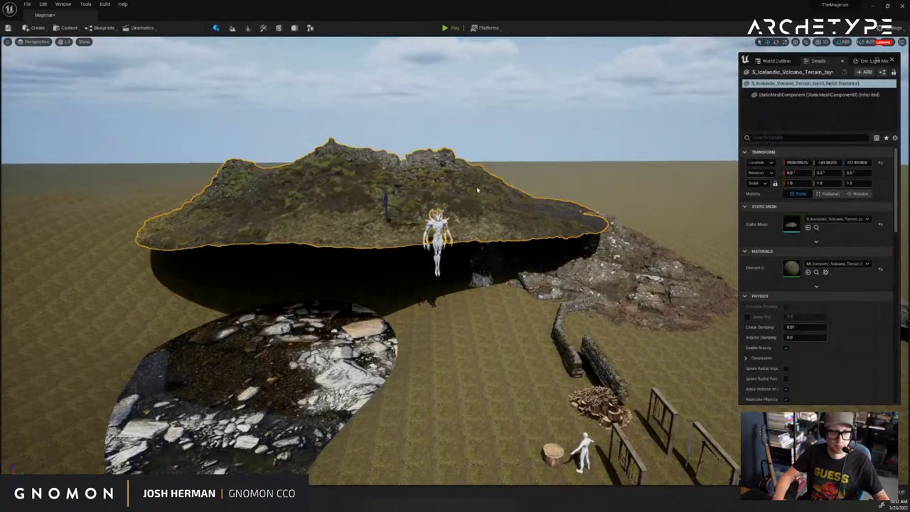
mouse_move(429, 194)
right_down()
mouse_move(313, 193)
mouse_move(430, 193)
mouse_move(430, 182)
right_up()
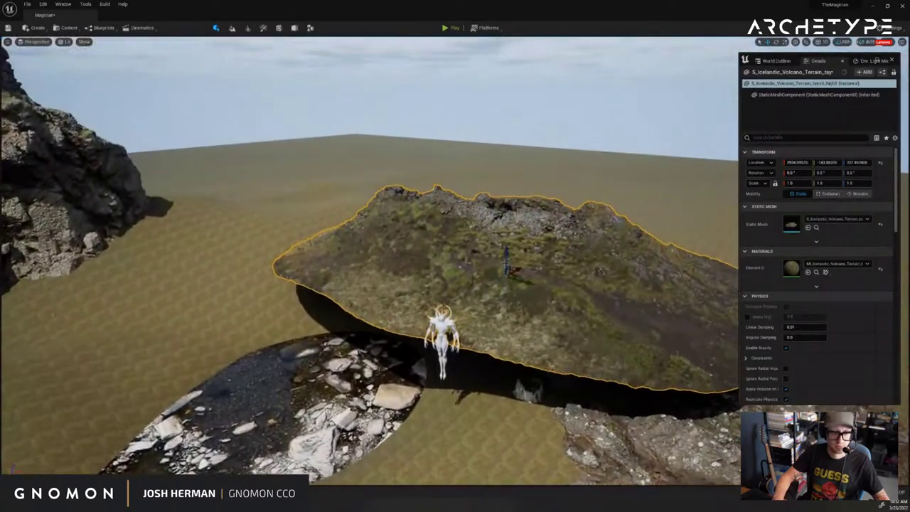
key(e)
drag(521, 293, 375, 267)
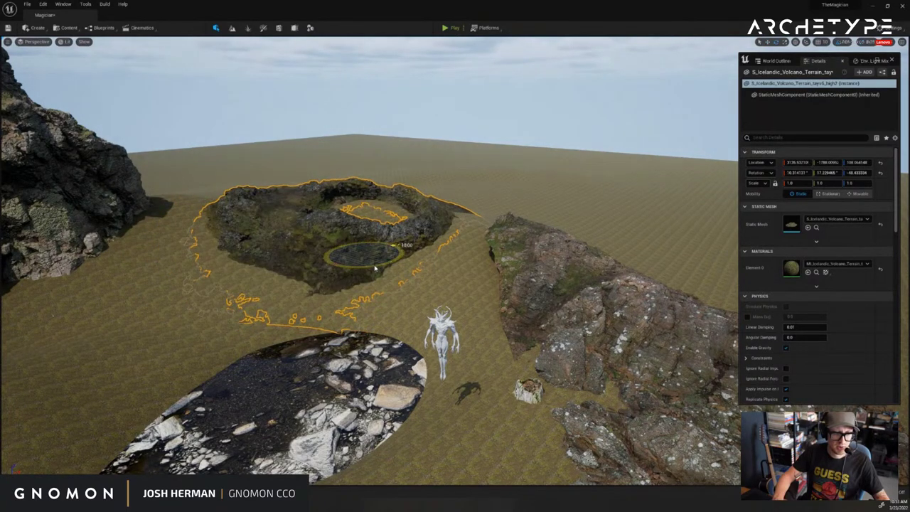
Sculpt the landscape down between the volcano terrain and the rock ridge to extend the exposed river, and return to selection mode
click(488, 230)
right_drag(531, 179, 533, 178)
click(232, 27)
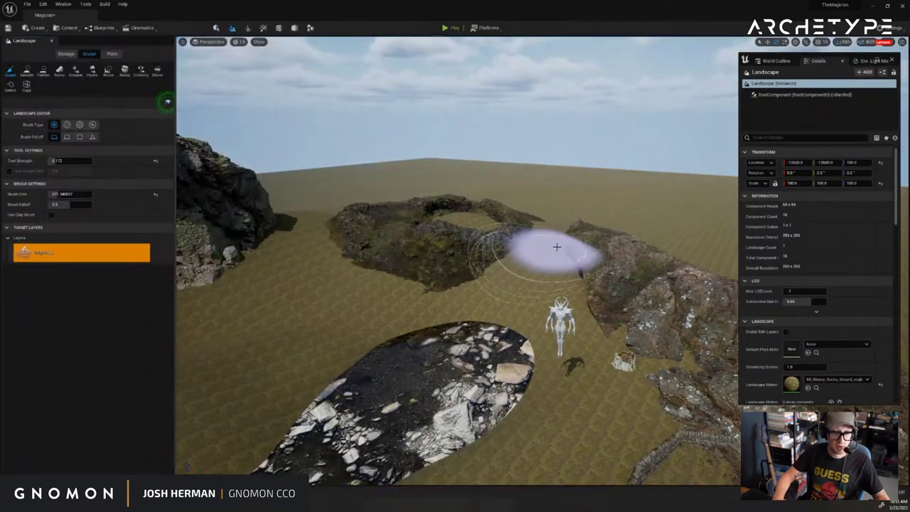
mouse_move(559, 243)
mouse_down()
mouse_move(519, 270)
mouse_move(437, 275)
mouse_move(565, 242)
mouse_move(406, 315)
mouse_move(508, 301)
mouse_move(500, 315)
mouse_up()
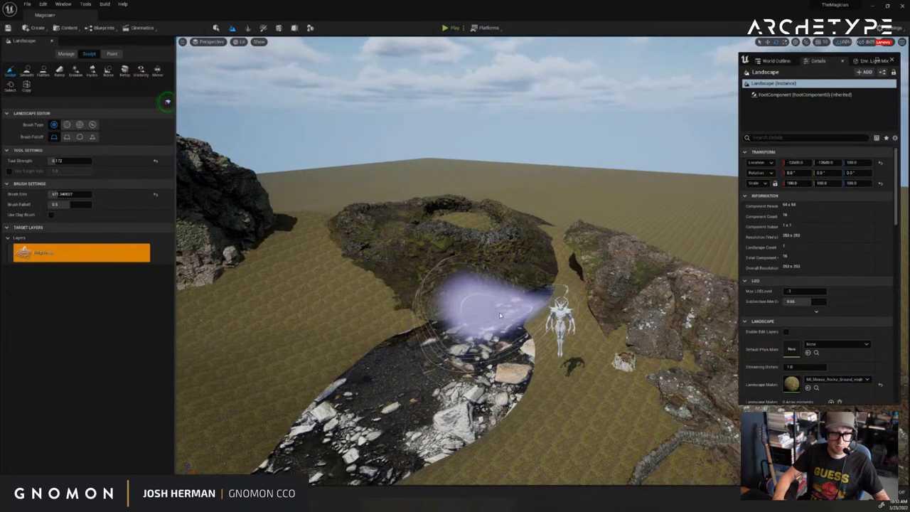
right_drag(591, 252, 631, 229)
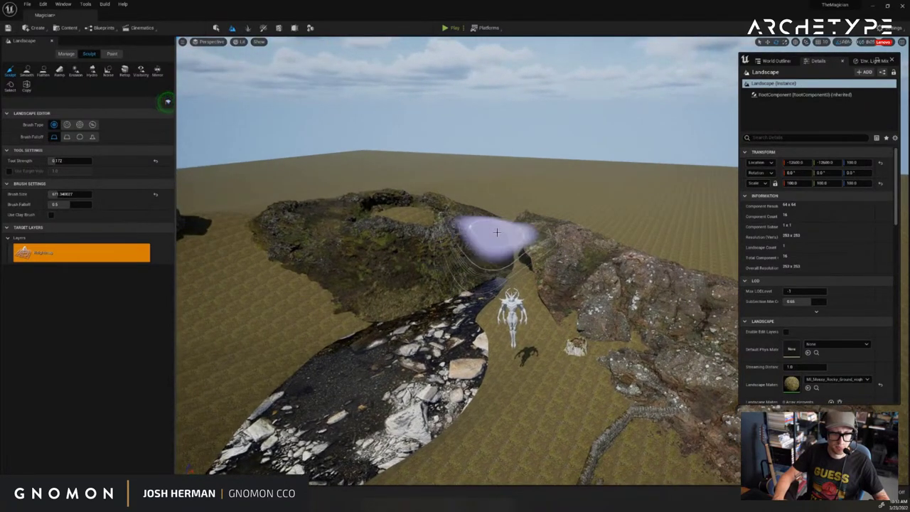
mouse_move(502, 250)
right_down()
mouse_move(480, 195)
mouse_move(515, 193)
mouse_move(465, 192)
mouse_move(406, 228)
mouse_move(414, 197)
mouse_move(400, 197)
mouse_move(411, 202)
right_up()
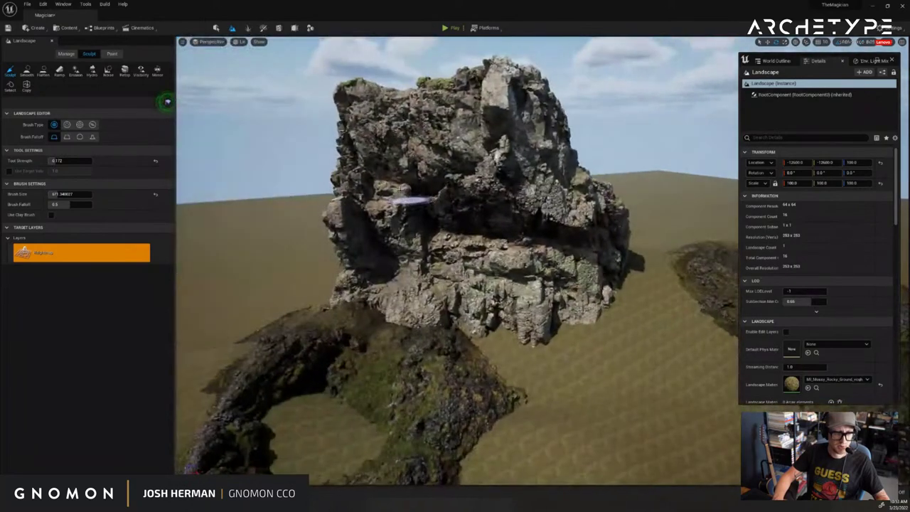
click(217, 28)
Duplicate the Icelandic volcano terrain, place the copy behind the Nordic rock ridge and rotate it about the vertical axis
click(470, 213)
right_drag(469, 214, 540, 242)
click(507, 261)
alt+drag(496, 215, 707, 245)
key(e)
right_drag(707, 245, 625, 248)
key(d)
drag(605, 252, 650, 232)
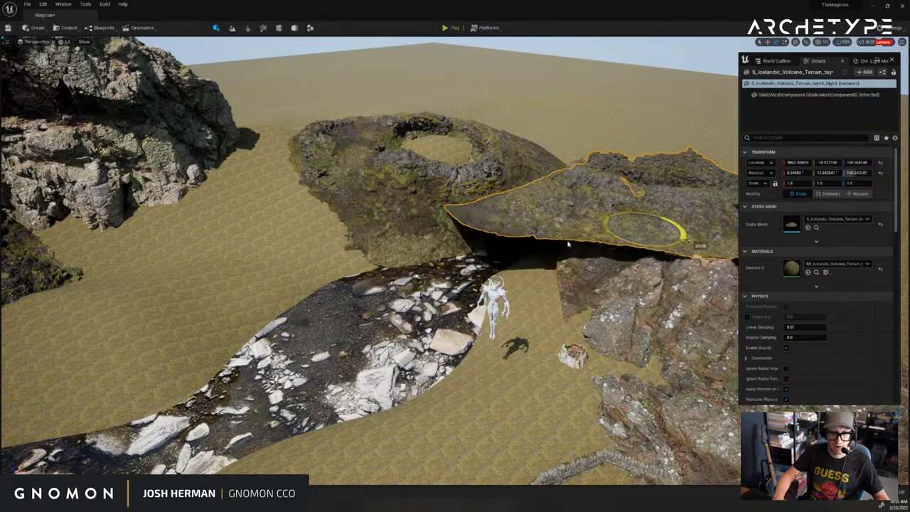
Try to reposition the copied Icelandic volcano terrain behind the Nordic rock ridge
right_drag(660, 235, 655, 205)
drag(602, 208, 656, 210)
drag(637, 178, 703, 208)
Select the Nordic beach rock formation behind the magician, adjust its rotation and lower it into the ground
click(601, 196)
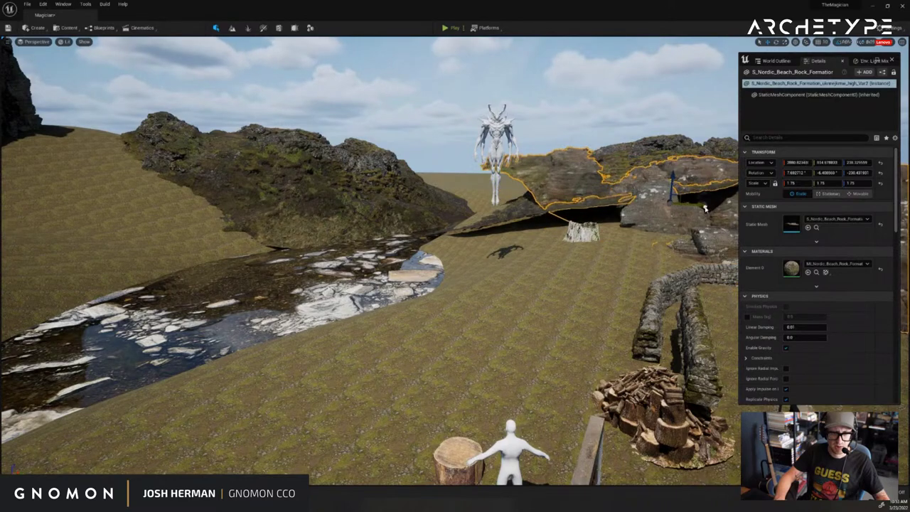
right_drag(629, 222, 572, 203)
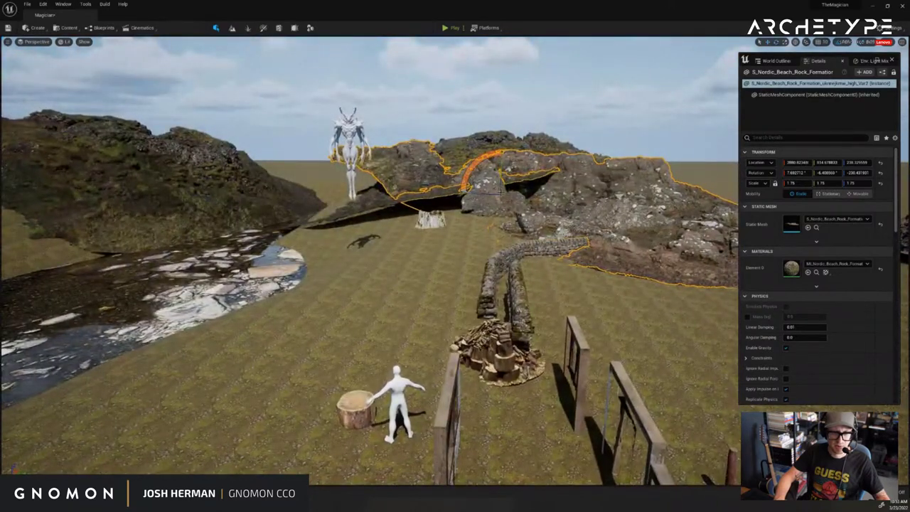
mouse_move(496, 191)
mouse_down()
mouse_move(477, 198)
mouse_move(506, 201)
mouse_move(469, 172)
mouse_move(502, 186)
mouse_move(504, 198)
mouse_up()
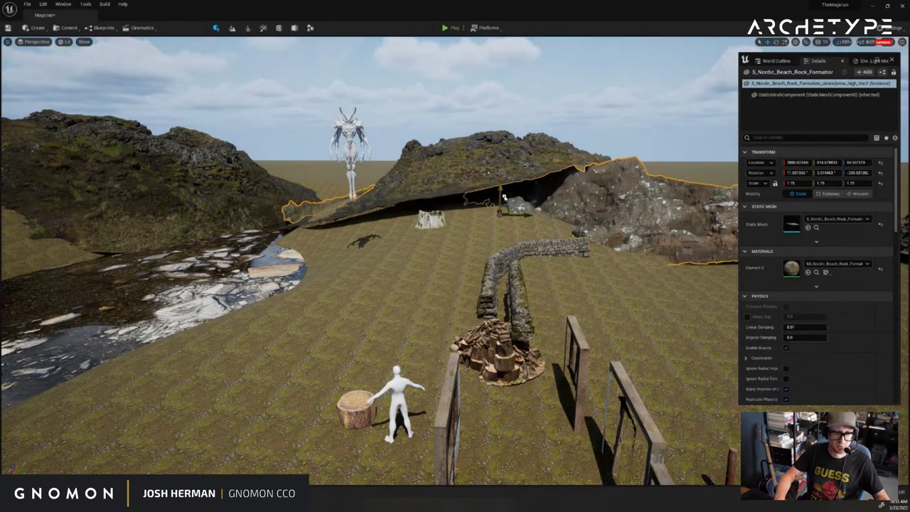
Delete the copied Icelandic volcano terrain behind the rock ridge
right_drag(556, 187, 502, 218)
click(543, 172)
key(Delete)
Rotate the Nordic rock formation about the vertical axis and move it alongside the river behind the magician
right_drag(522, 168, 537, 320)
key(e)
click(539, 326)
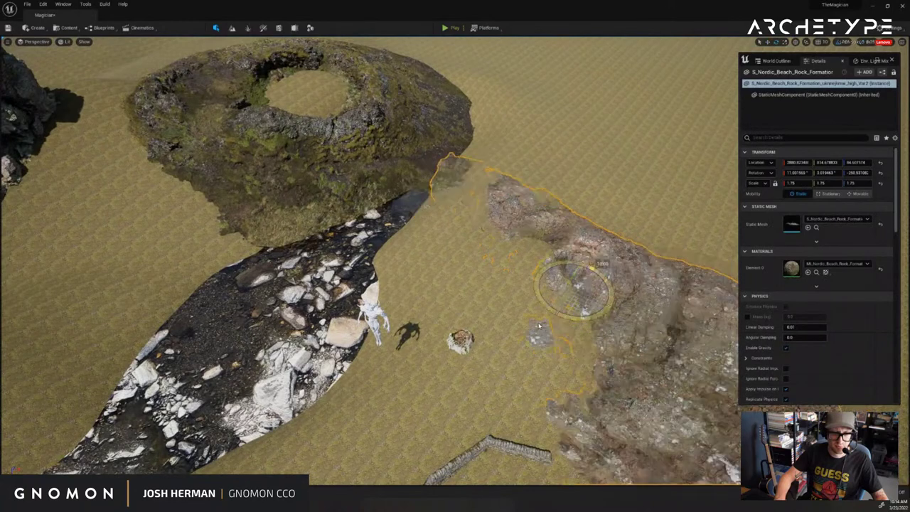
drag(539, 324, 818, 279)
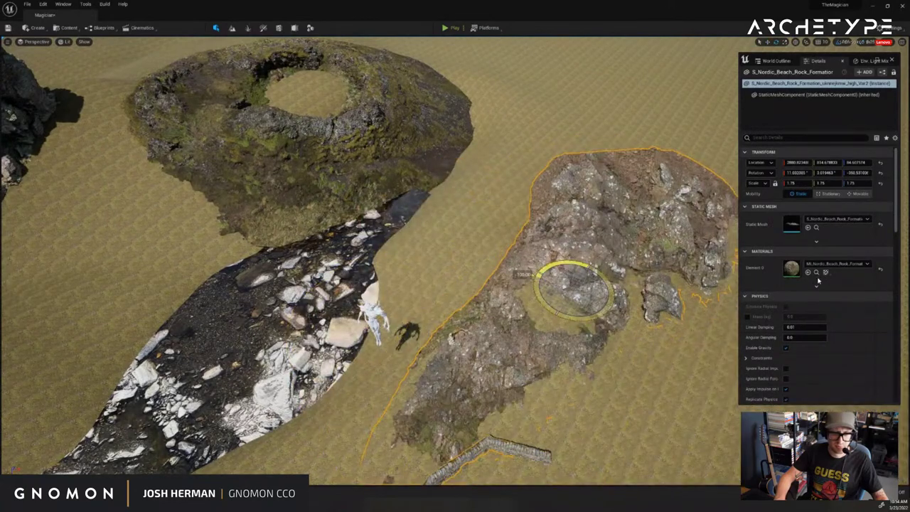
drag(601, 278, 503, 250)
Tilt the Nordic rock formation and sink it into the ground beside the river
mouse_move(422, 249)
right_down()
mouse_move(513, 260)
mouse_move(425, 249)
right_up()
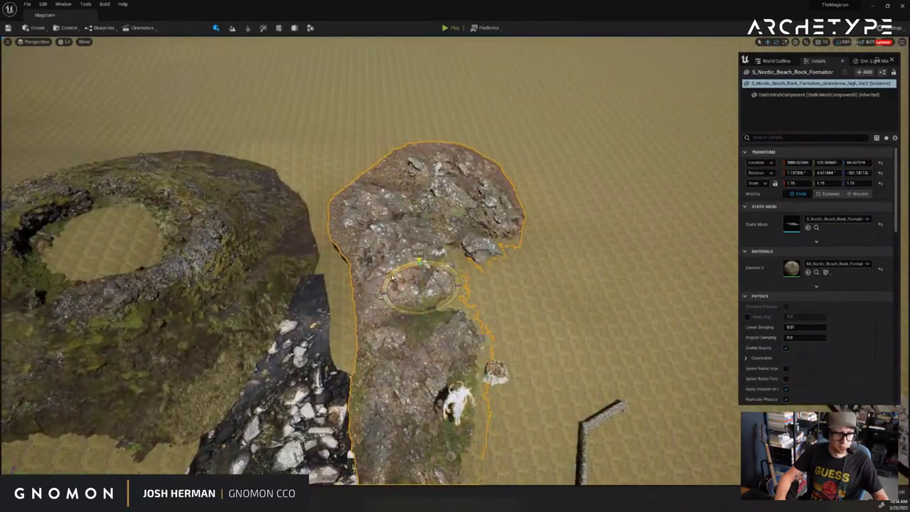
drag(393, 277, 380, 282)
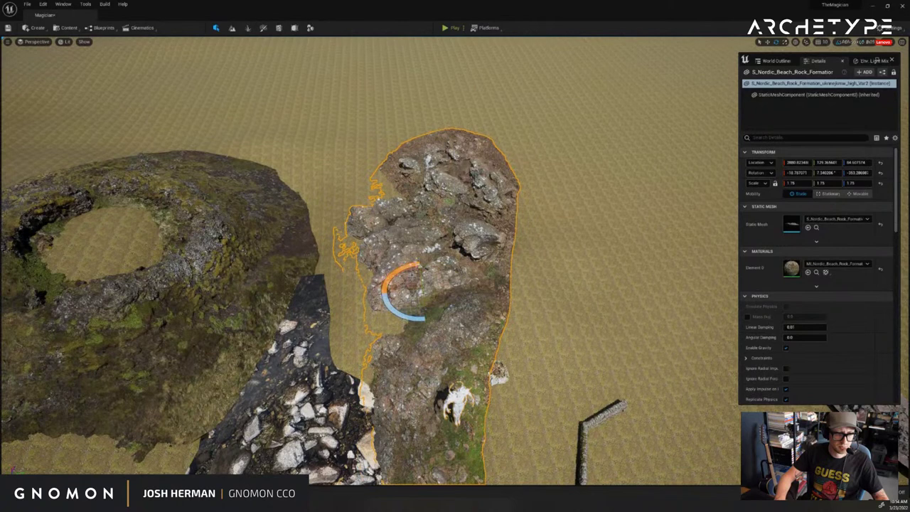
mouse_move(404, 315)
mouse_down()
mouse_move(414, 318)
mouse_move(406, 320)
mouse_up()
drag(420, 271, 420, 280)
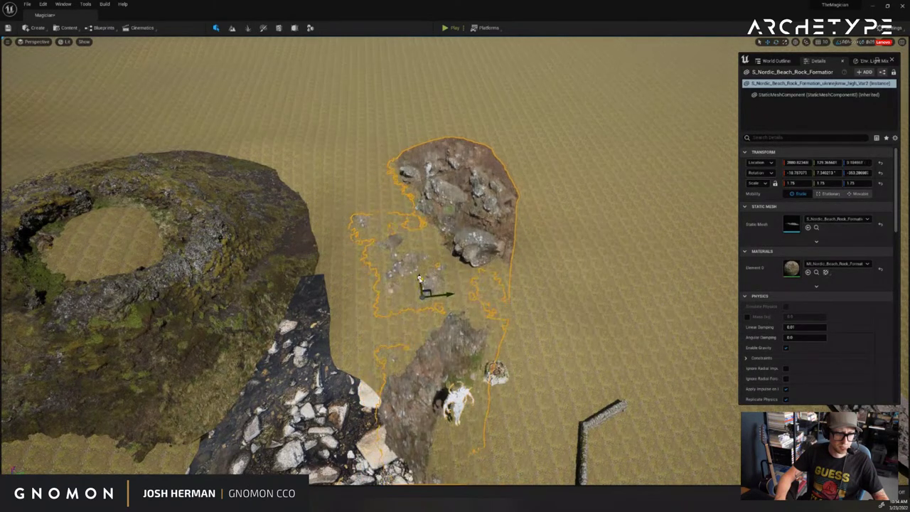
Sculpt the landscape down between the volcano terrain and the Nordic rock formation, and return to selection mode
click(577, 256)
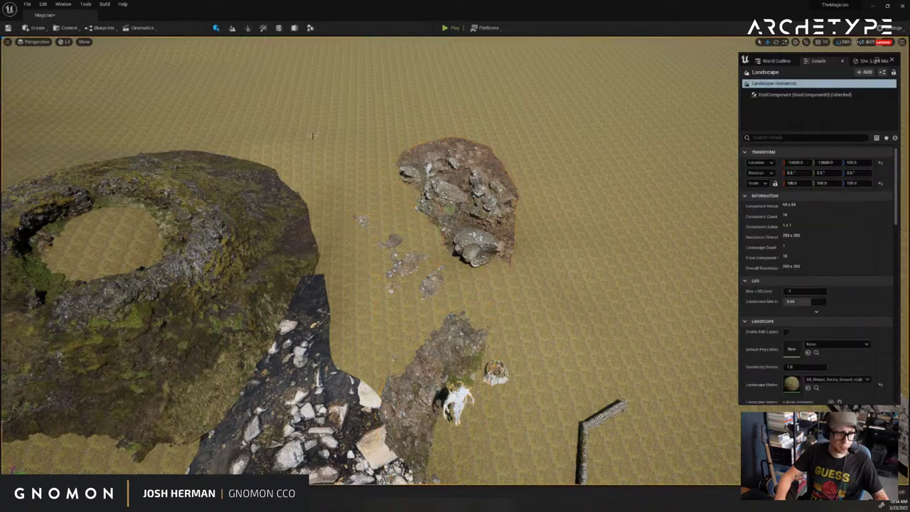
click(232, 29)
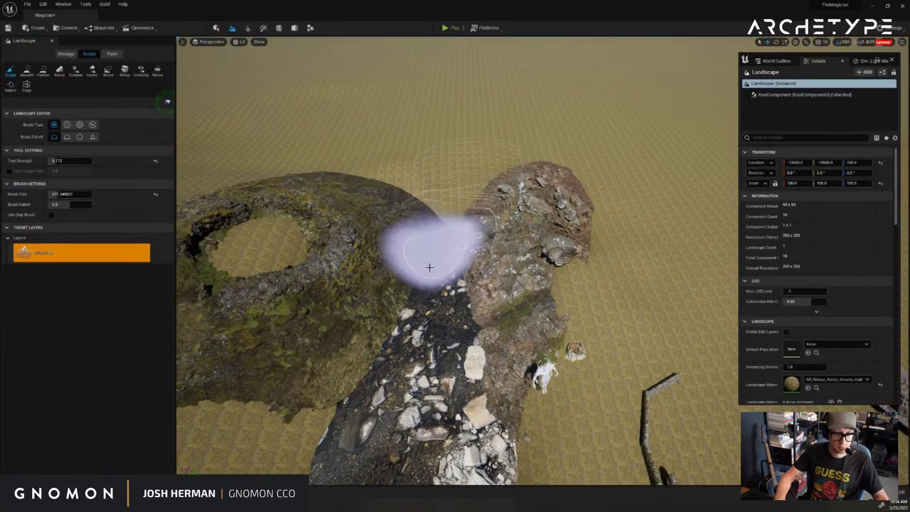
click(216, 28)
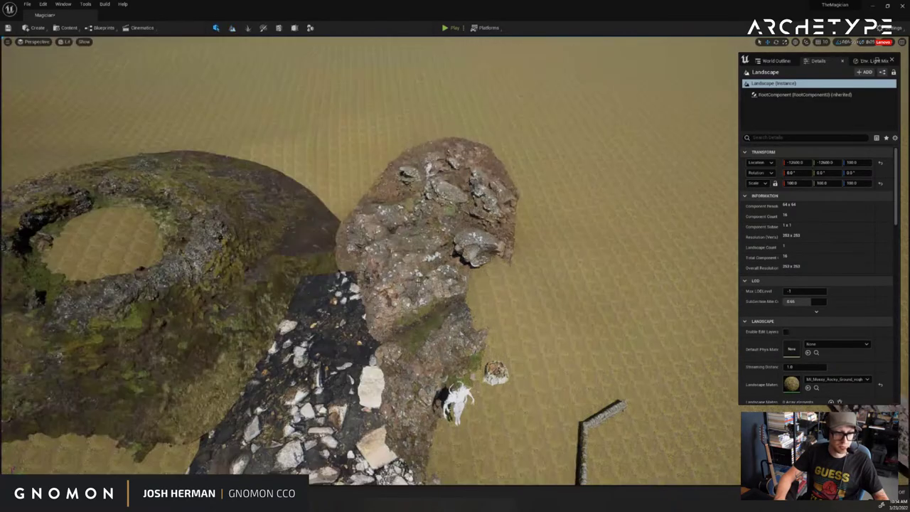
Select the river bed plane and slide it toward the gap between the volcano terrain and the rock formation
click(420, 286)
click(367, 320)
alt+drag(367, 320, 542, 392)
alt+drag(542, 393, 367, 379)
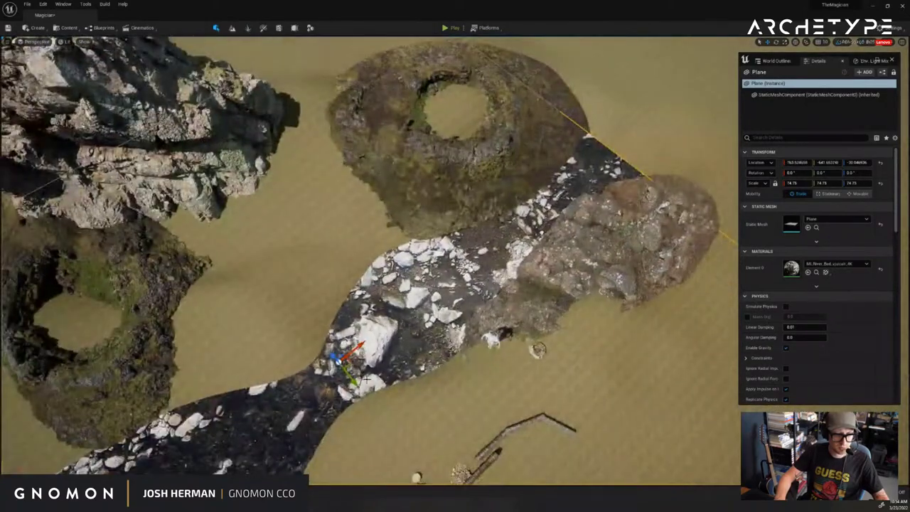
drag(361, 348, 438, 263)
Examine the river, rock ridge, tree stump and magician from the village side of the scene
right_drag(416, 270, 416, 192)
click(546, 189)
right_drag(545, 189, 528, 130)
click(529, 131)
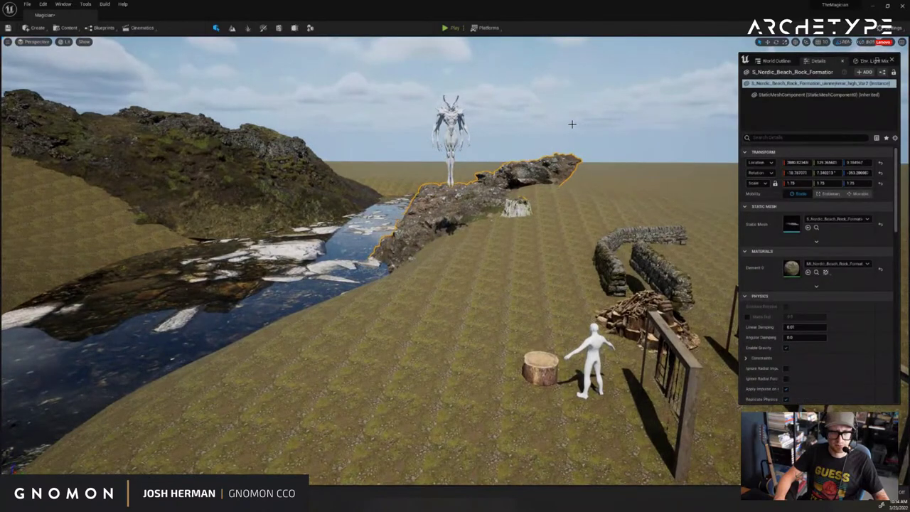
click(518, 207)
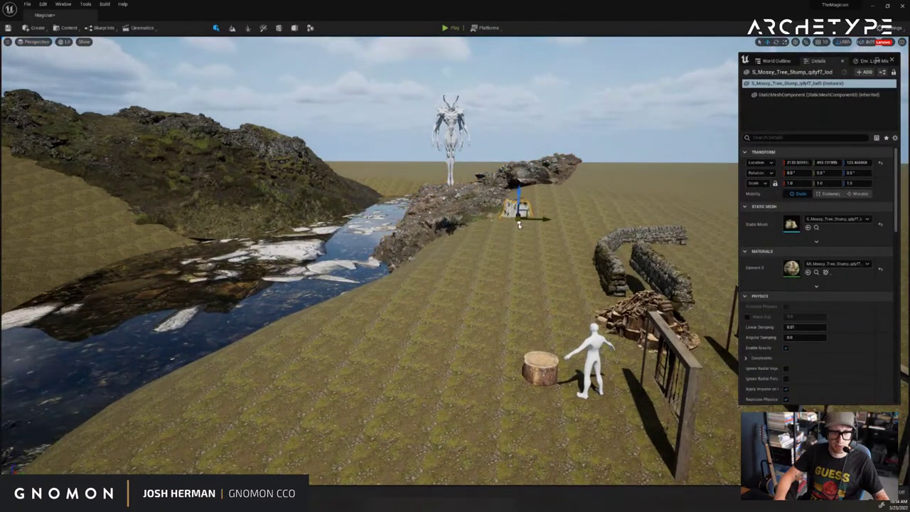
right_drag(578, 164, 578, 164)
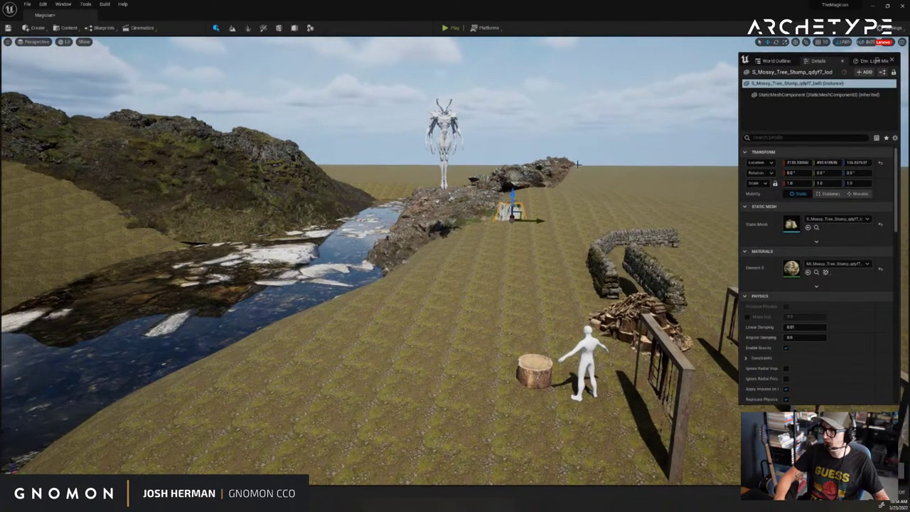
click(551, 104)
right_drag(551, 104, 504, 103)
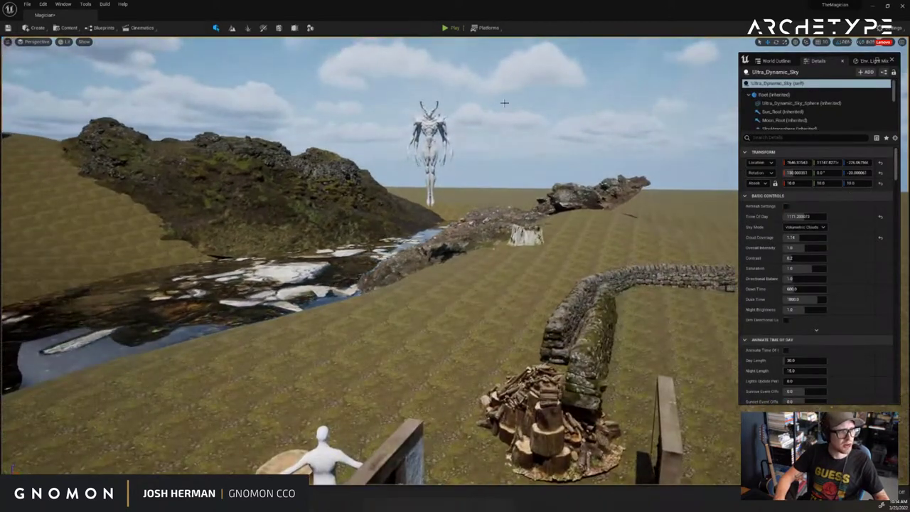
Save the current level
click(27, 4)
click(44, 84)
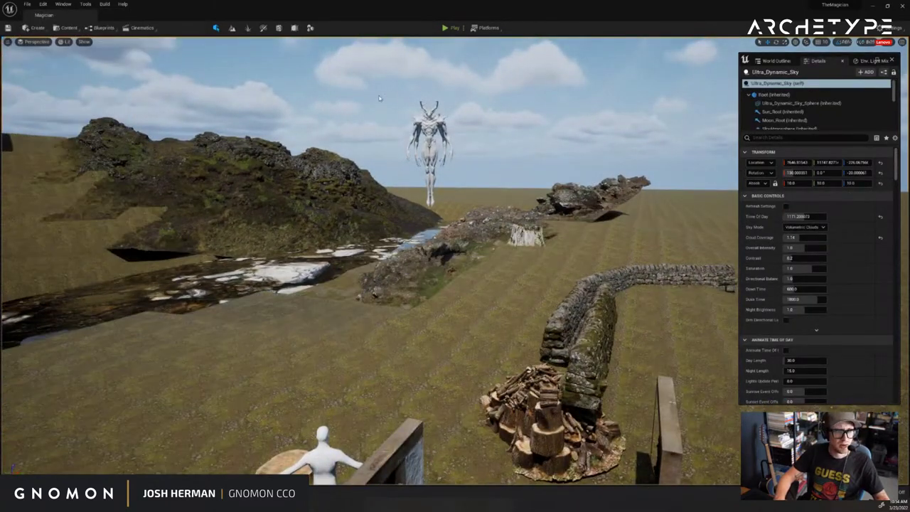
right_drag(368, 95, 368, 95)
right_drag(620, 146, 745, 99)
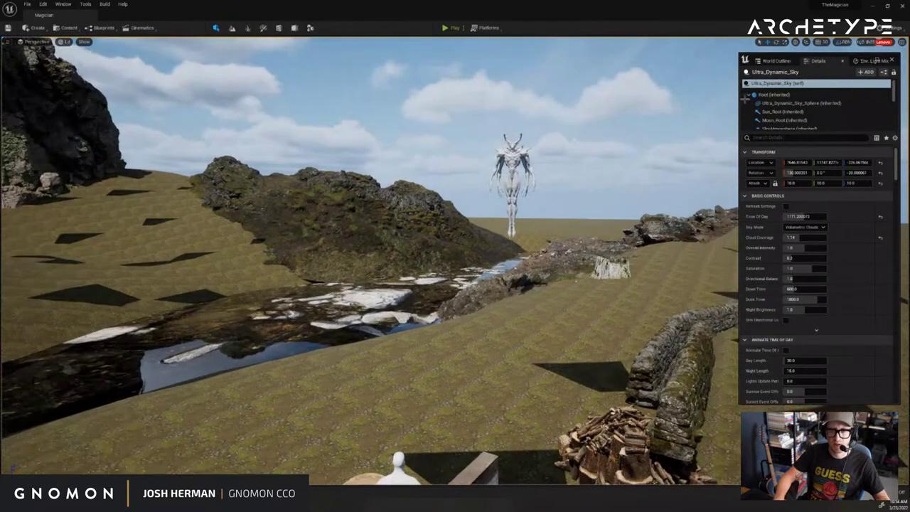
Try a Time Of Day of about 633 on the Ultra_Dynamic_Sky actor for low sunlight
click(778, 60)
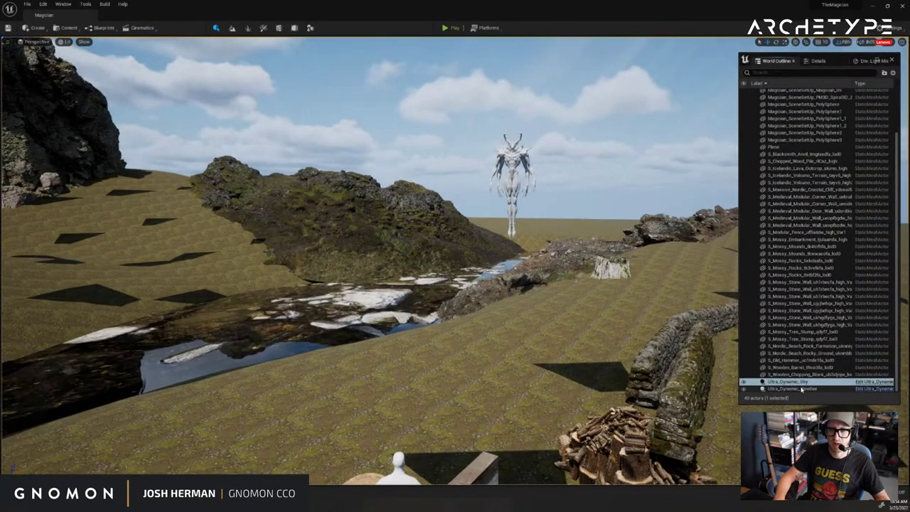
click(818, 61)
drag(804, 216, 794, 217)
right_drag(598, 159, 623, 161)
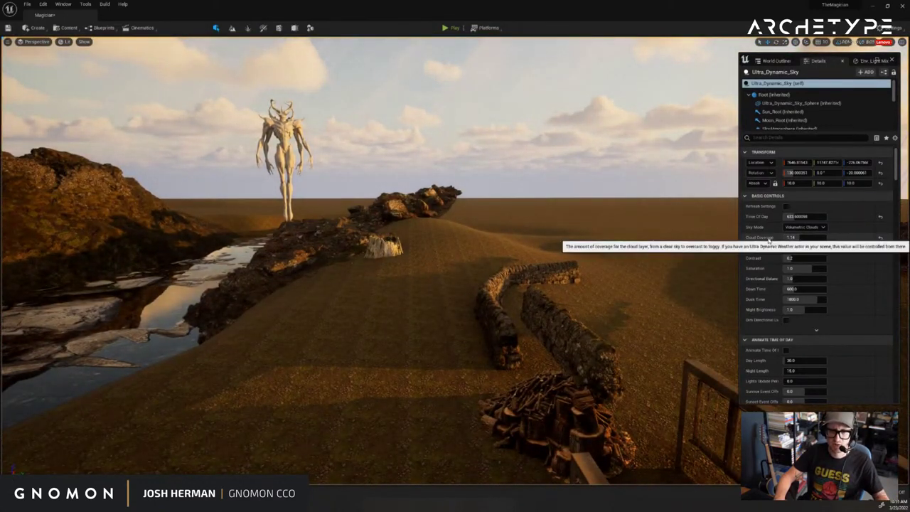
Try a Directional Balance of 3.0 on the sky, restore it to 1.0 and inspect the sun near the horizon
drag(808, 278, 823, 280)
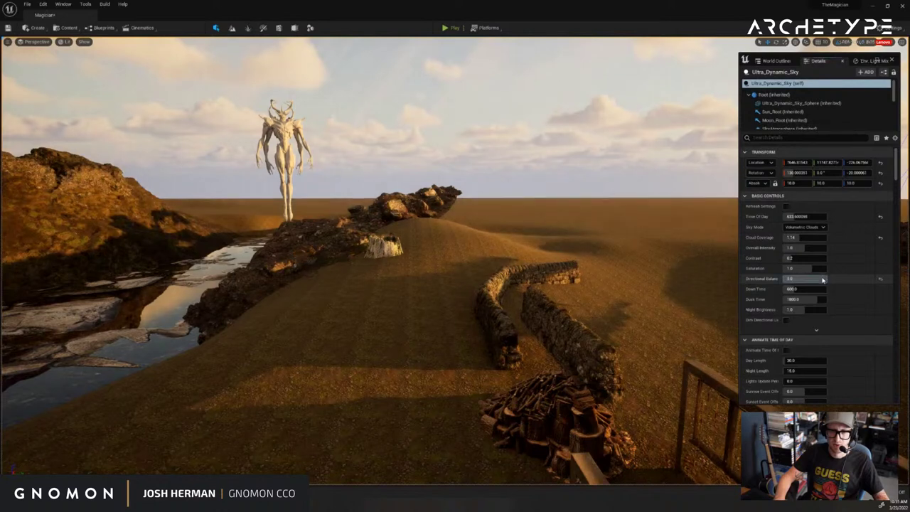
text(0.7)
key(Return)
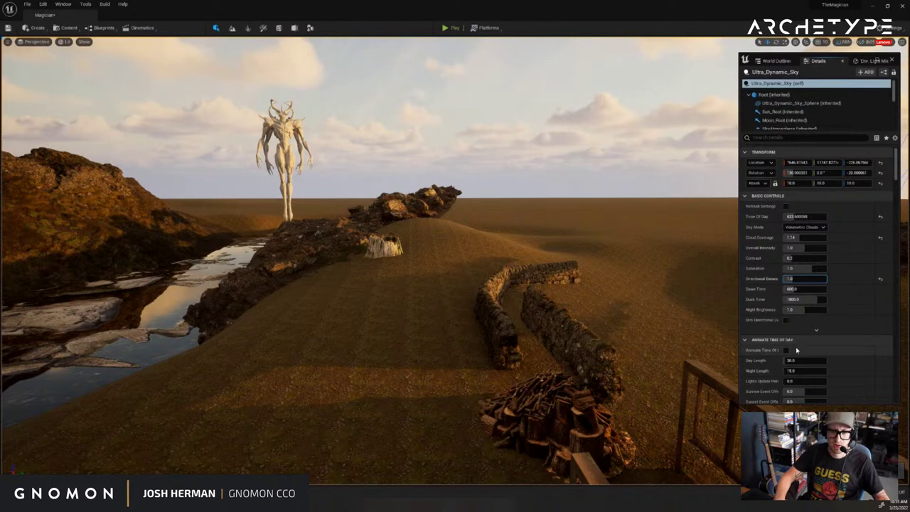
scroll(797, 350, down, 1)
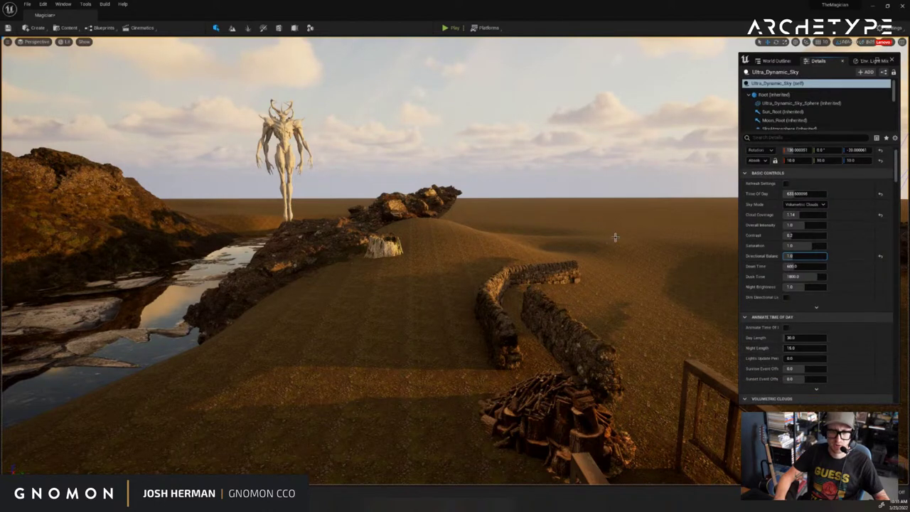
scroll(615, 237, down, 4)
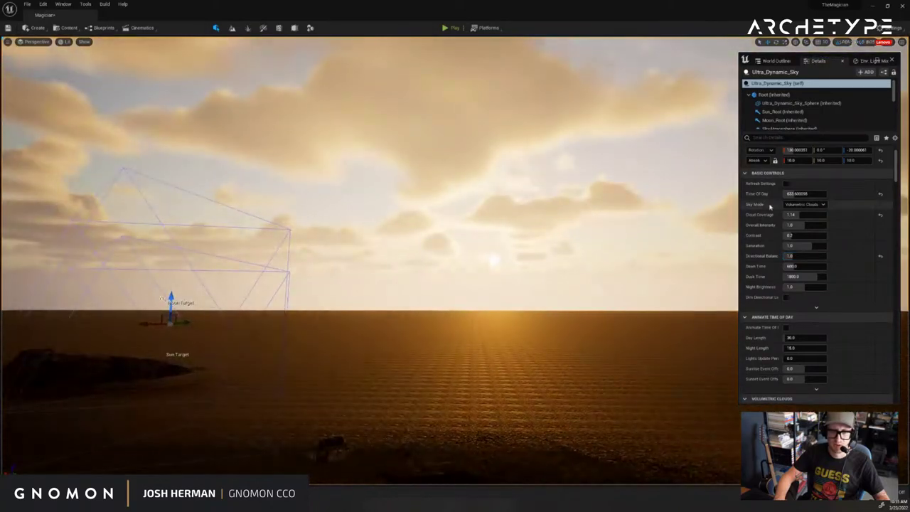
Set the sky's Time Of Day to about 1681 so that the late sun lights the rocks behind the magician
mouse_move(797, 193)
mouse_down()
mouse_move(818, 194)
mouse_move(804, 195)
mouse_up()
right_drag(614, 187, 629, 157)
drag(797, 193, 798, 198)
right_drag(398, 199, 636, 150)
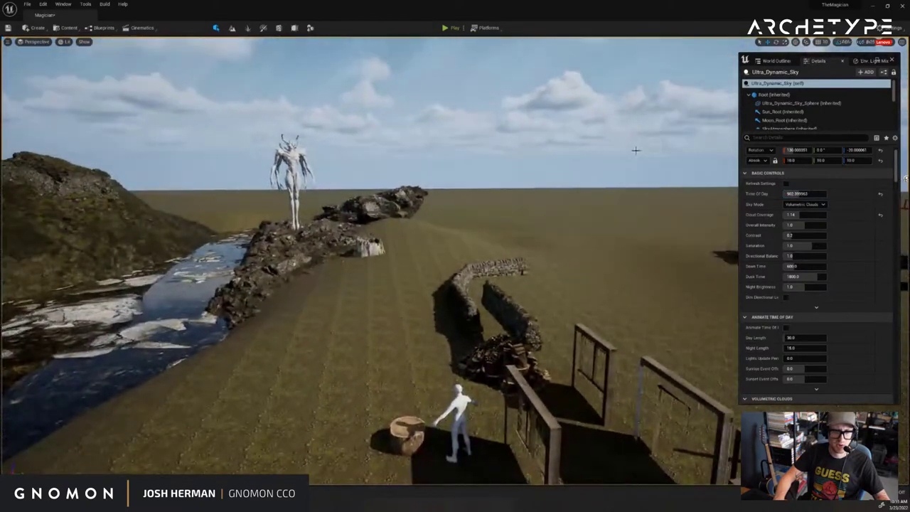
drag(804, 193, 812, 195)
right_drag(717, 178, 487, 163)
right_drag(388, 132, 538, 148)
scroll(539, 148, up, 3)
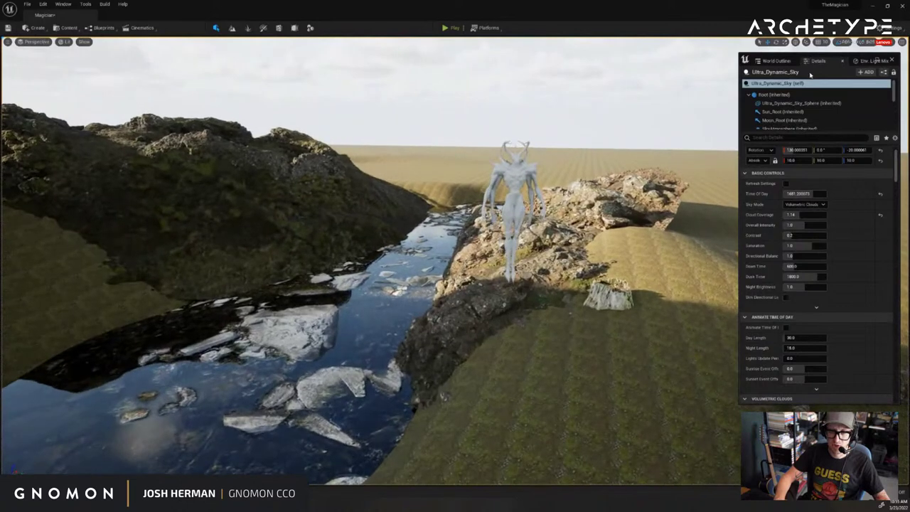
Select the Ultra_Dynamic_Weather actor in the scene
click(777, 61)
scroll(827, 213, down, 3)
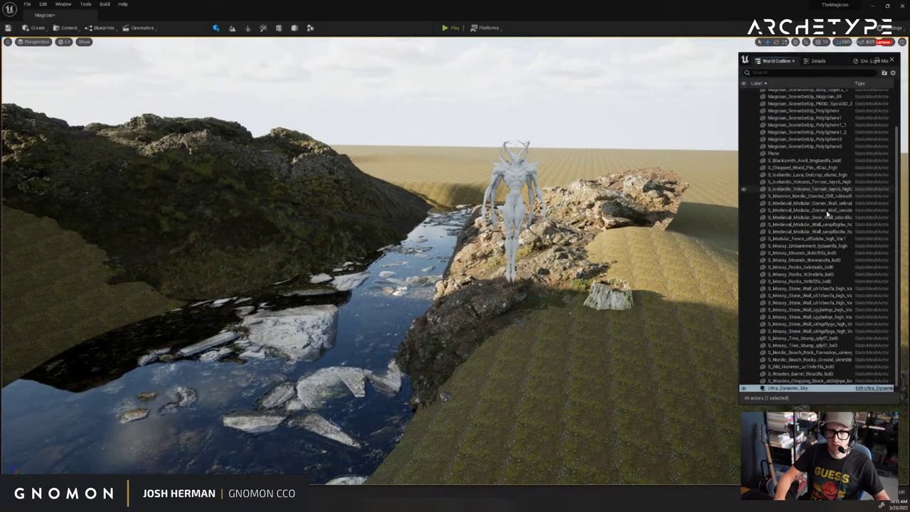
click(818, 61)
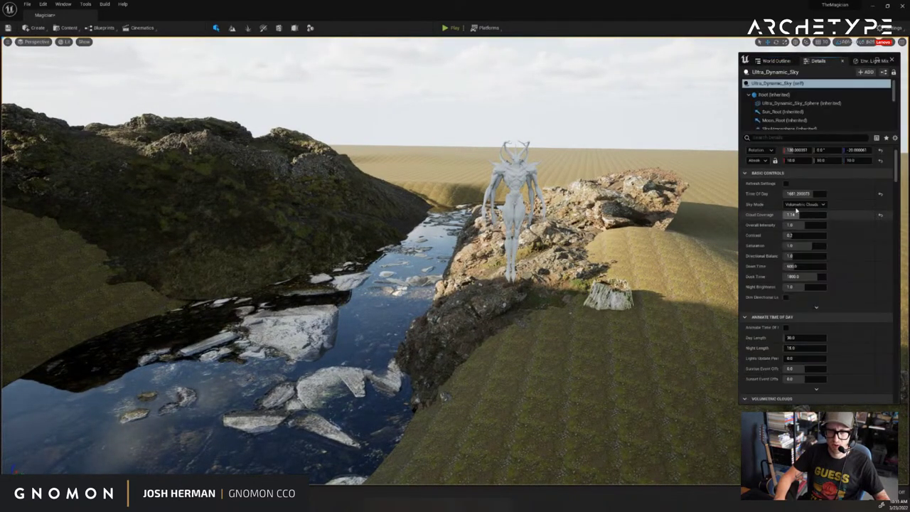
click(781, 61)
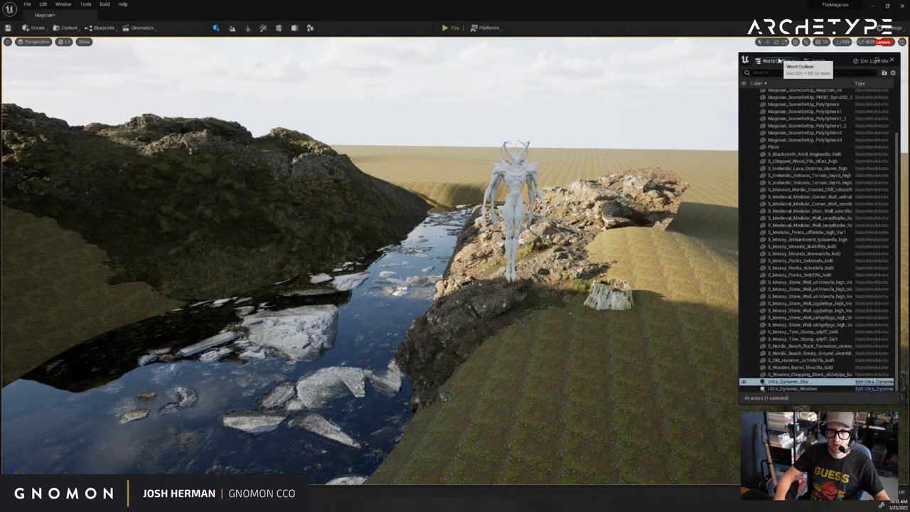
click(806, 390)
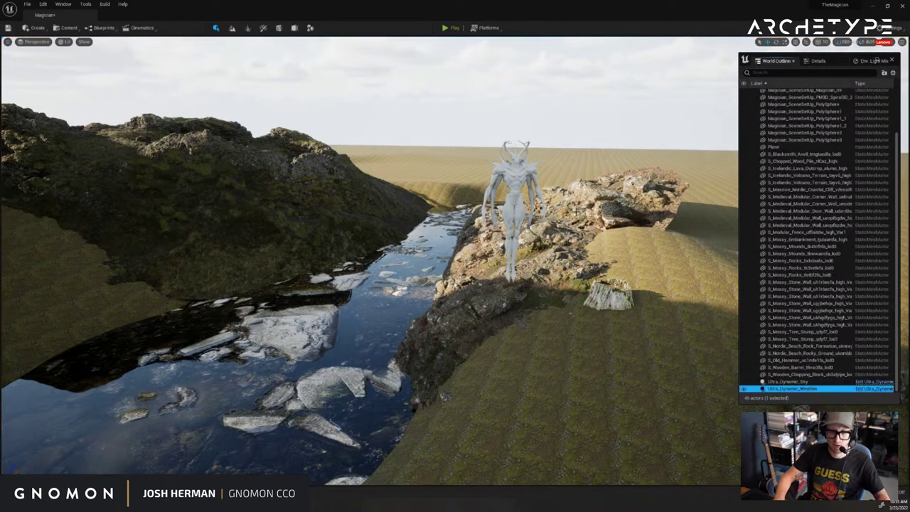
right_drag(576, 212, 597, 224)
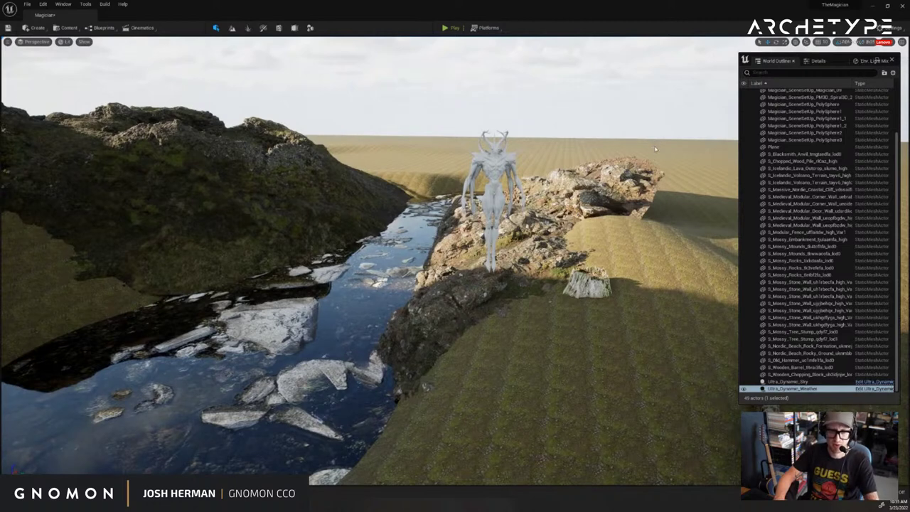
key(Delete)
click(515, 283)
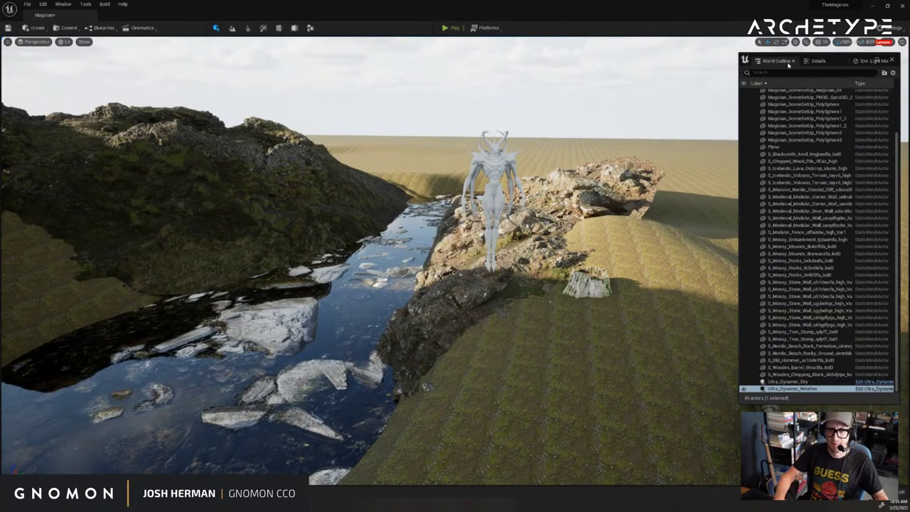
Set the Weather Type of the Ultra_Dynamic_Weather actor to the Light Rain preset and check the rain around the magician
click(818, 61)
click(783, 62)
click(818, 61)
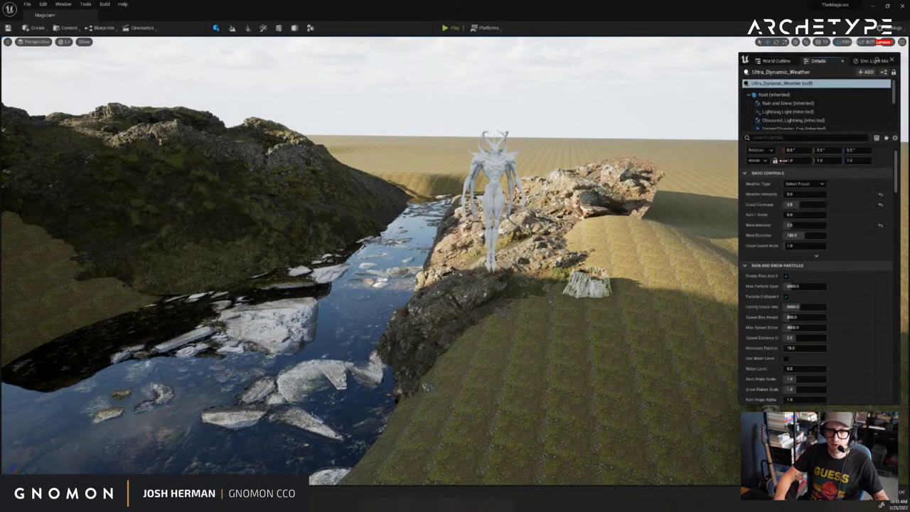
click(798, 184)
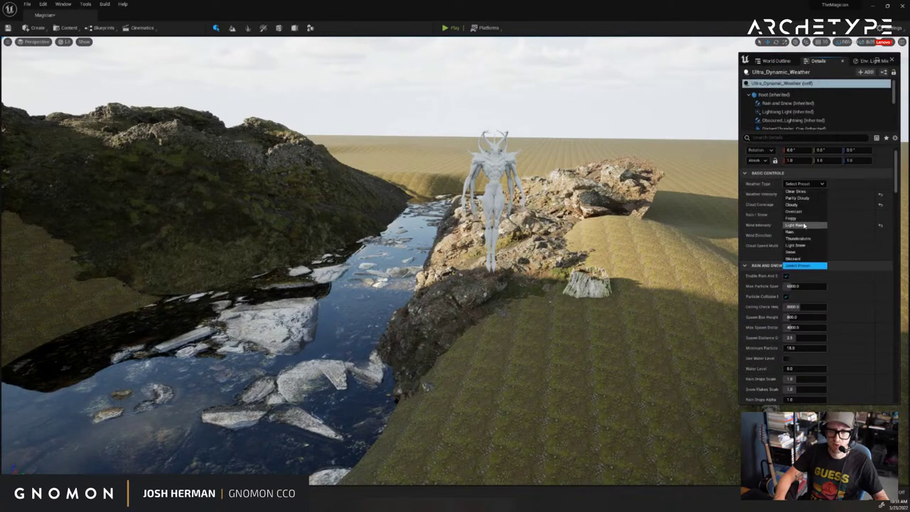
click(806, 226)
key(w)
right_drag(583, 150, 618, 140)
scroll(827, 246, down, 3)
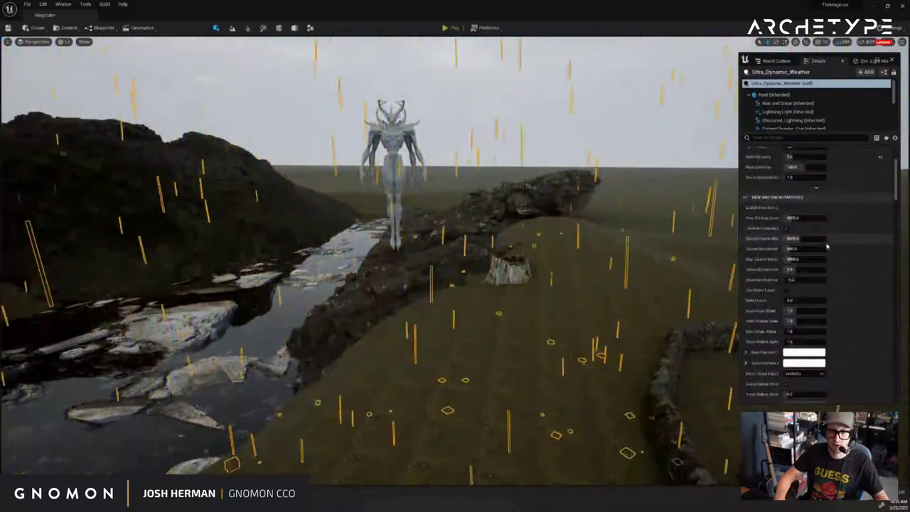
Browse the Ultra_Dynamic_Weather properties and set the Weather Type to the Thunderstorm preset
scroll(827, 246, down, 10)
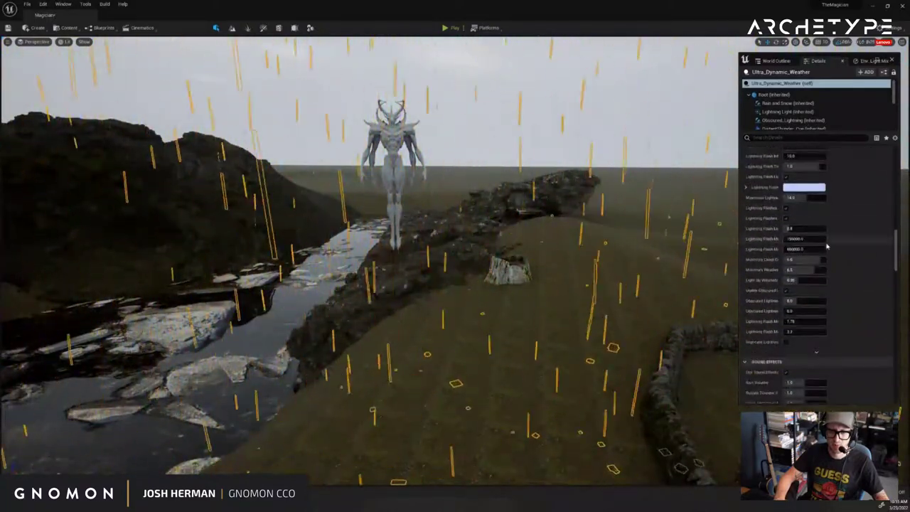
scroll(827, 246, up, 2)
drag(895, 233, 895, 179)
right_drag(656, 169, 656, 169)
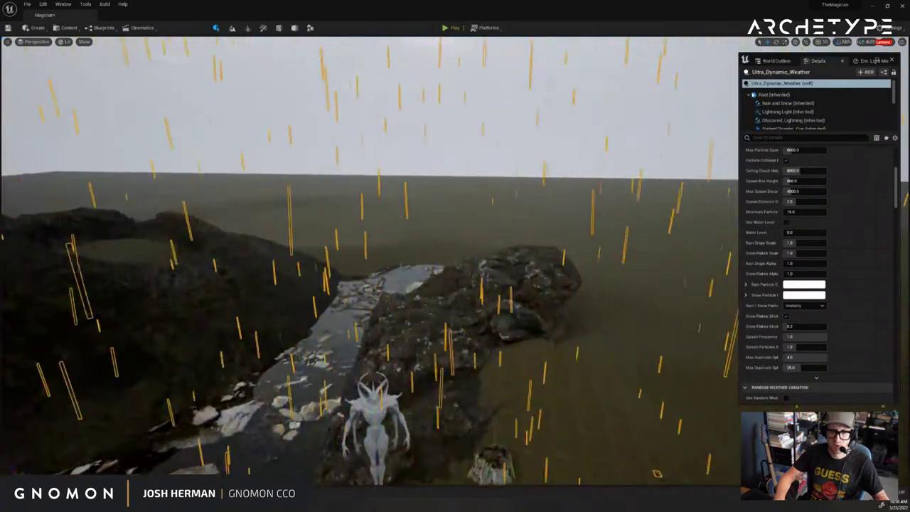
scroll(811, 249, up, 10)
click(805, 206)
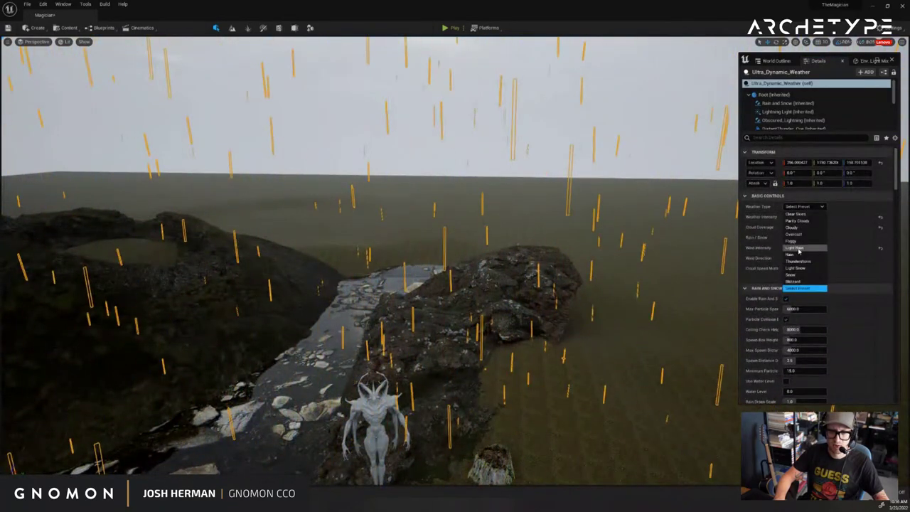
click(798, 261)
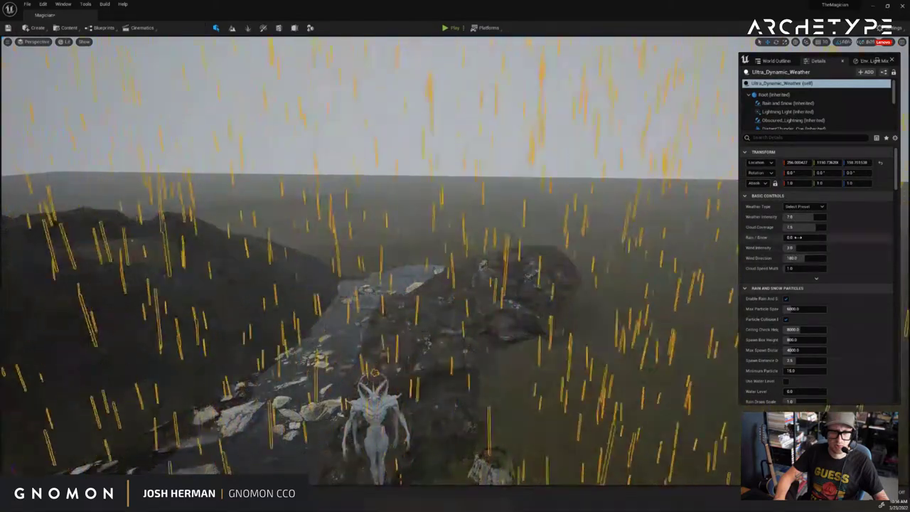
Switch the Weather Type to a snow preset and select the sky actor to clear the particle outlines
click(805, 206)
click(801, 269)
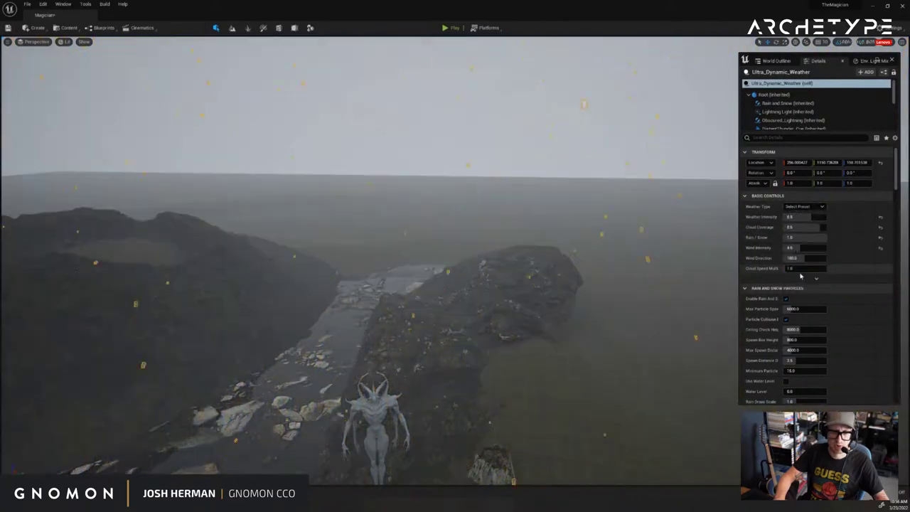
right_drag(490, 177, 498, 107)
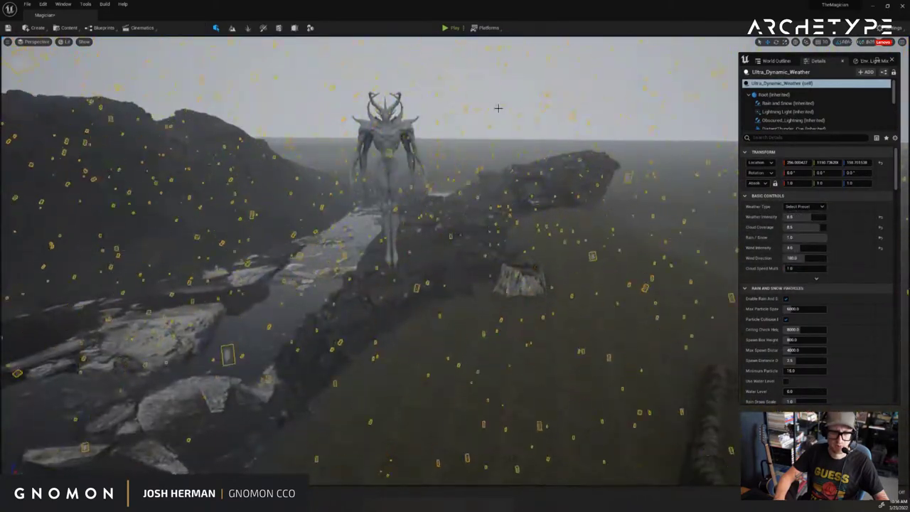
click(502, 108)
scroll(517, 112, down, 10)
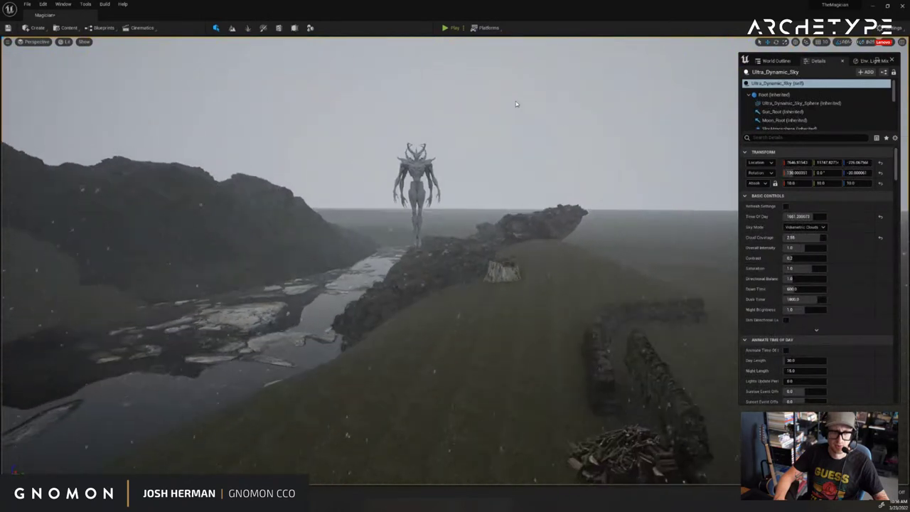
Fly through the scene to inspect the snowfall around the magician, the chopping block and the ground
mouse_move(517, 104)
middle_down()
mouse_move(516, 160)
mouse_move(517, 89)
mouse_move(516, 139)
mouse_move(517, 103)
middle_up()
key(e)
right_drag(516, 104, 520, 98)
key(q)
key(s)
key(q)
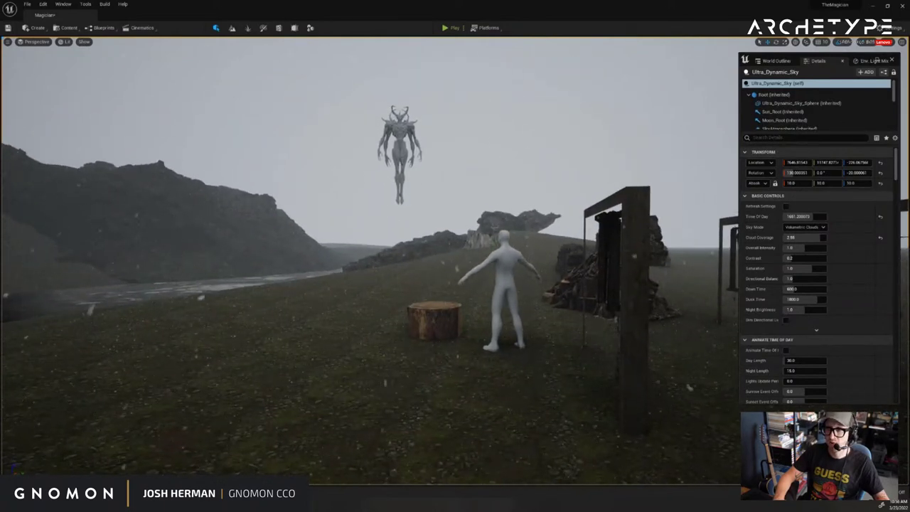
key(w)
right_drag(618, 147, 616, 147)
scroll(554, 222, up, 10)
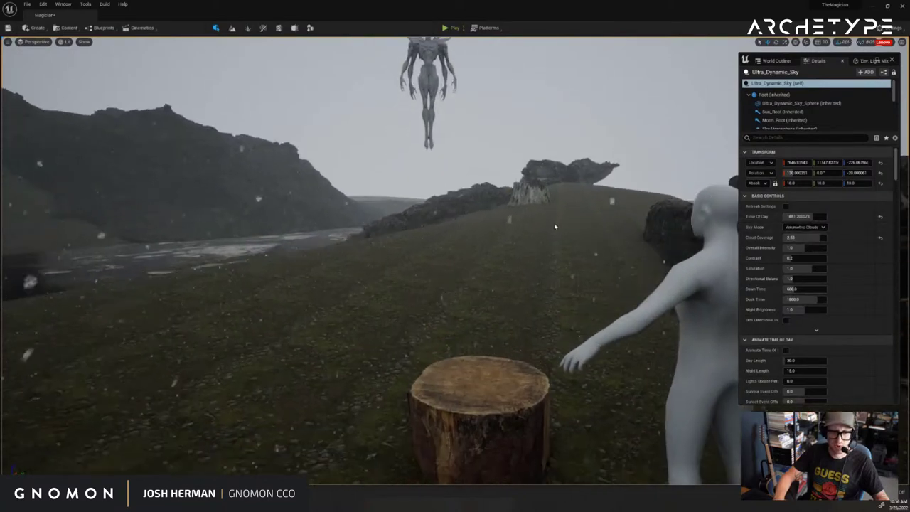
scroll(554, 248, up, 3)
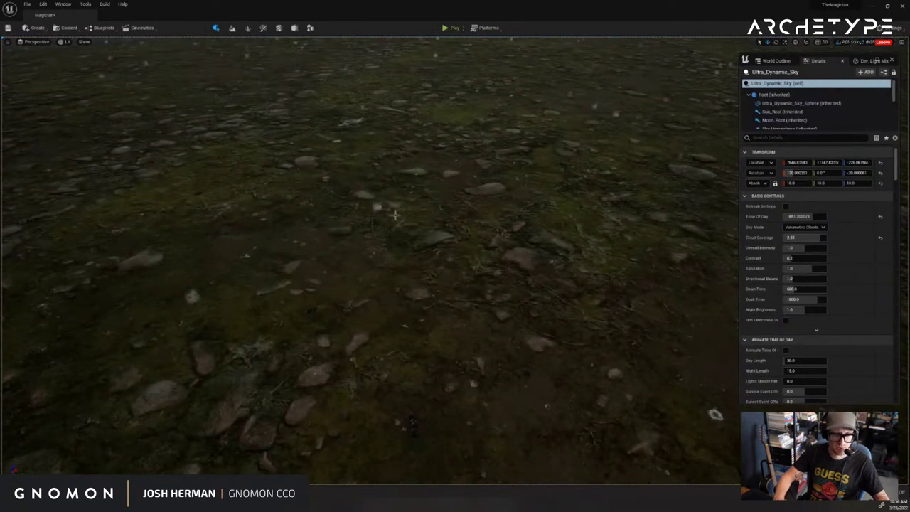
scroll(425, 206, down, 8)
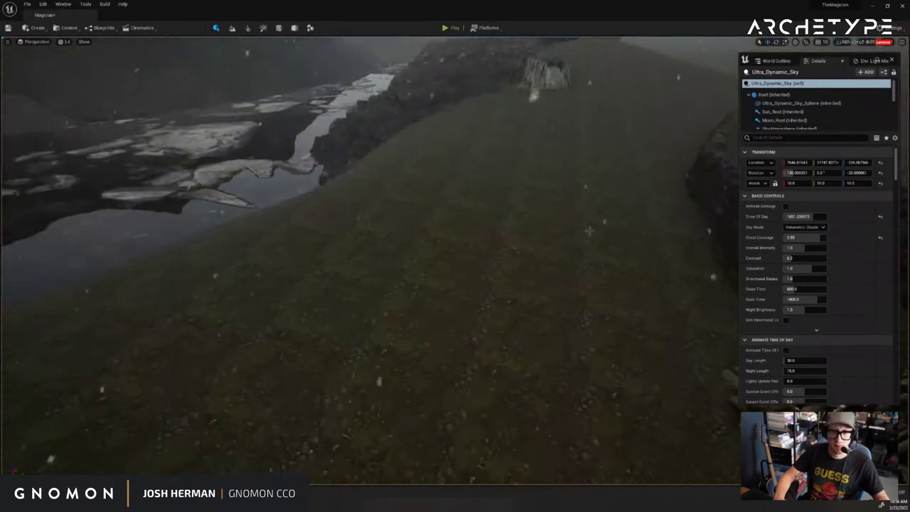
Reselect the Ultra_Dynamic_Weather actor and set its Weather Type to the Blizzard preset
click(786, 60)
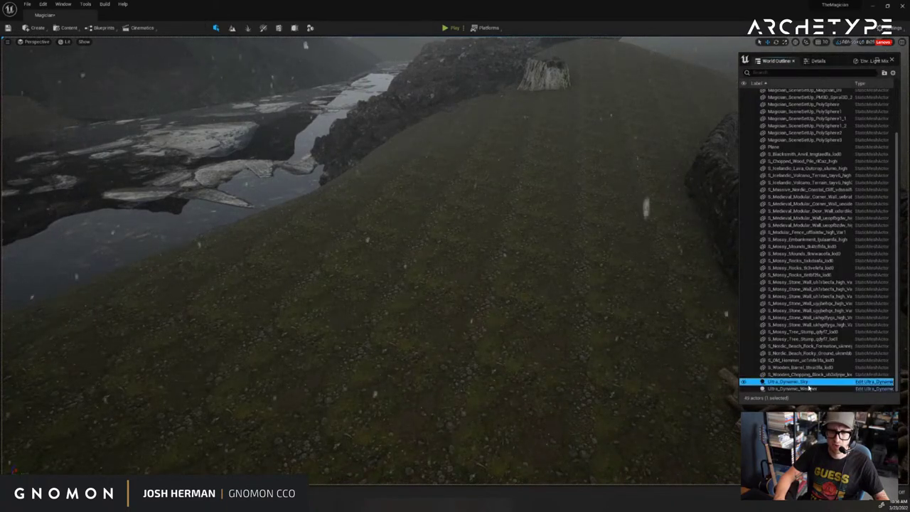
click(797, 389)
click(818, 61)
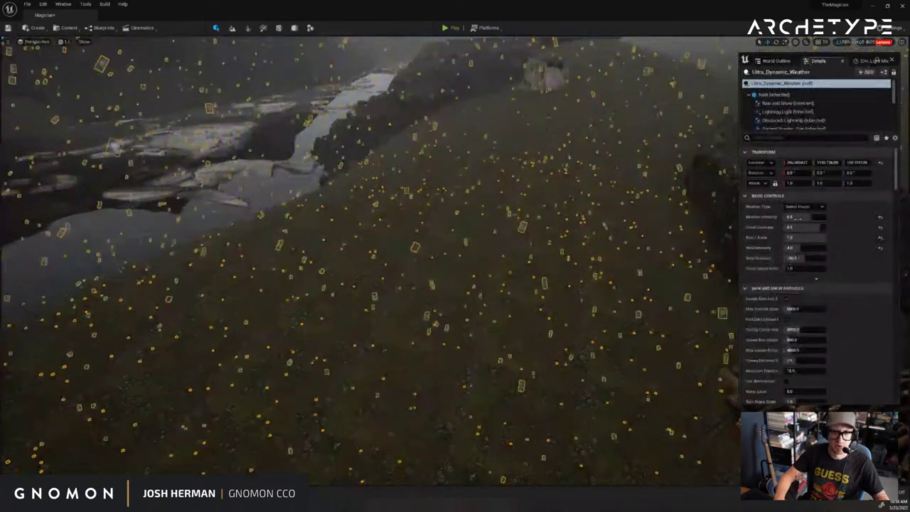
click(807, 207)
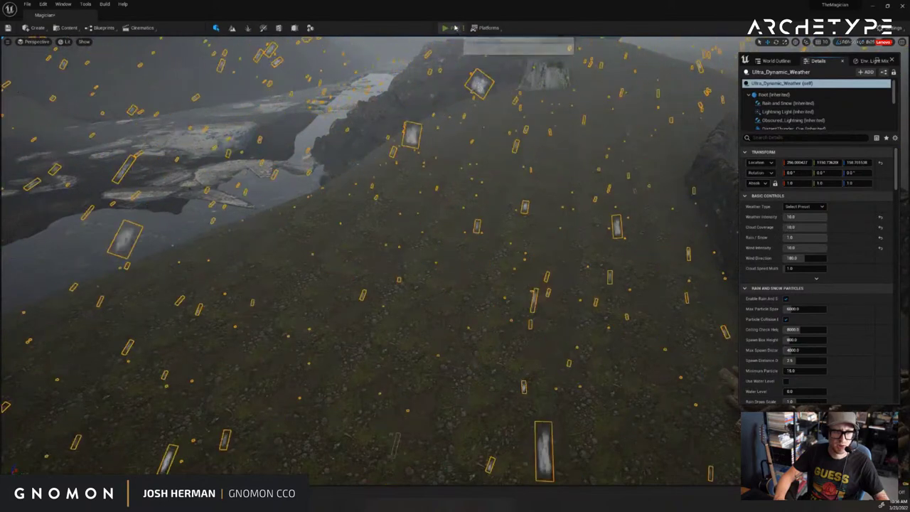
Play the level and run the mannequin past the stone walls and chopping block to check the blizzard, and end the play session
click(448, 28)
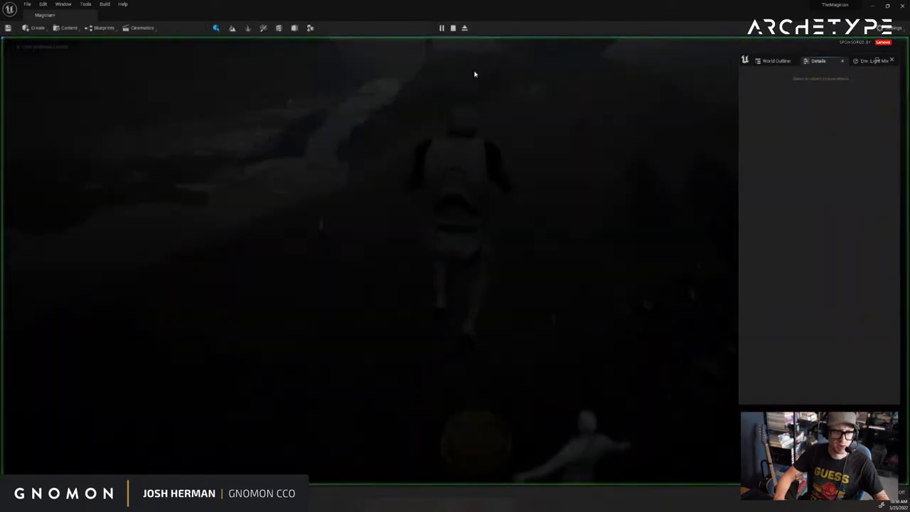
key(w)
key(d)
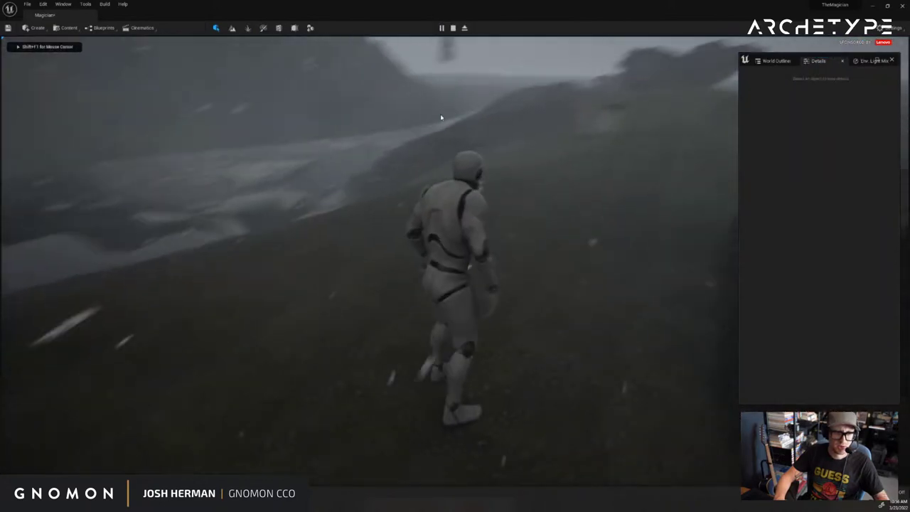
key(w)
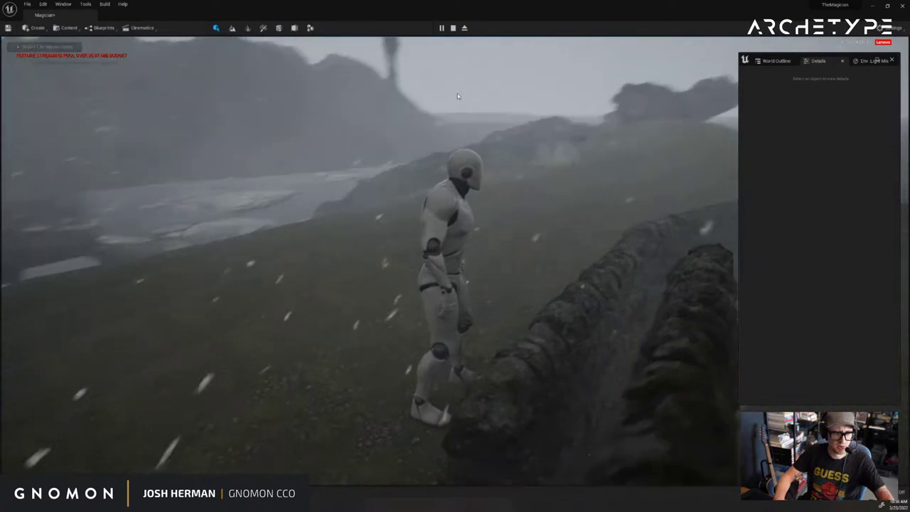
key(w)
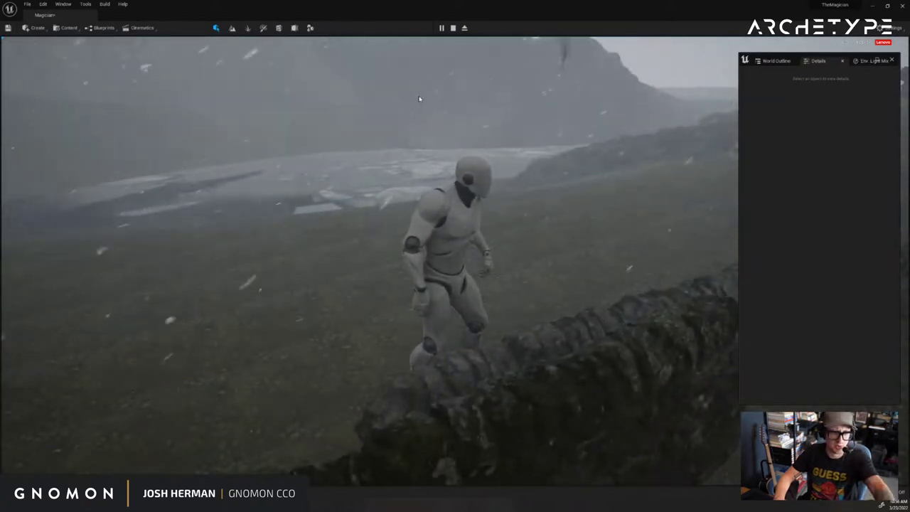
key(w)
key(w)
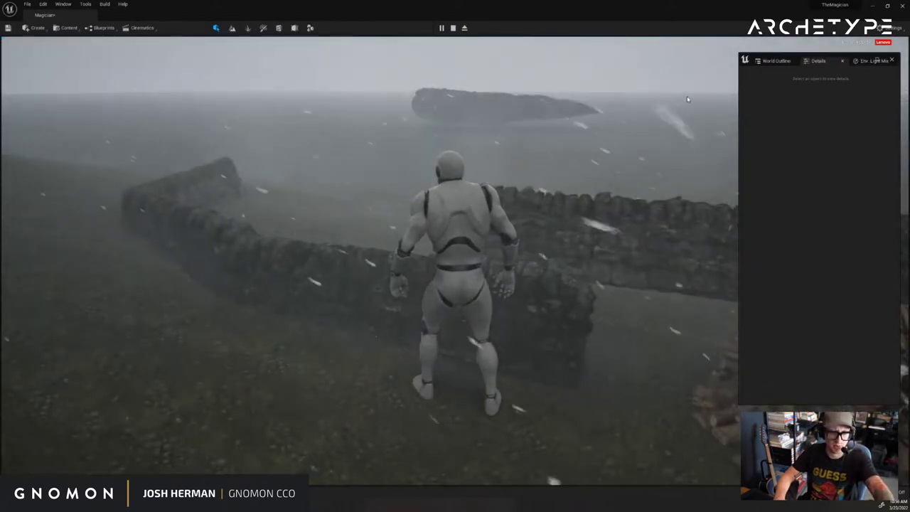
key(w)
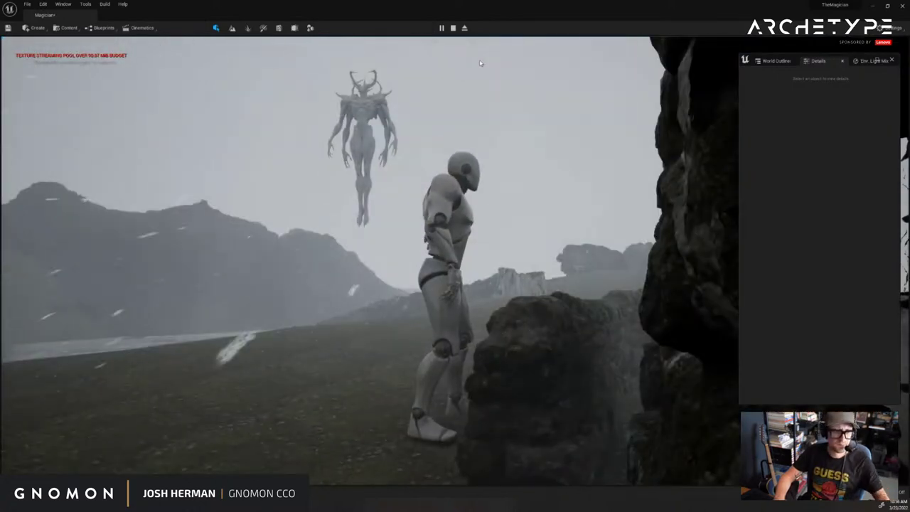
key(w)
key(w)
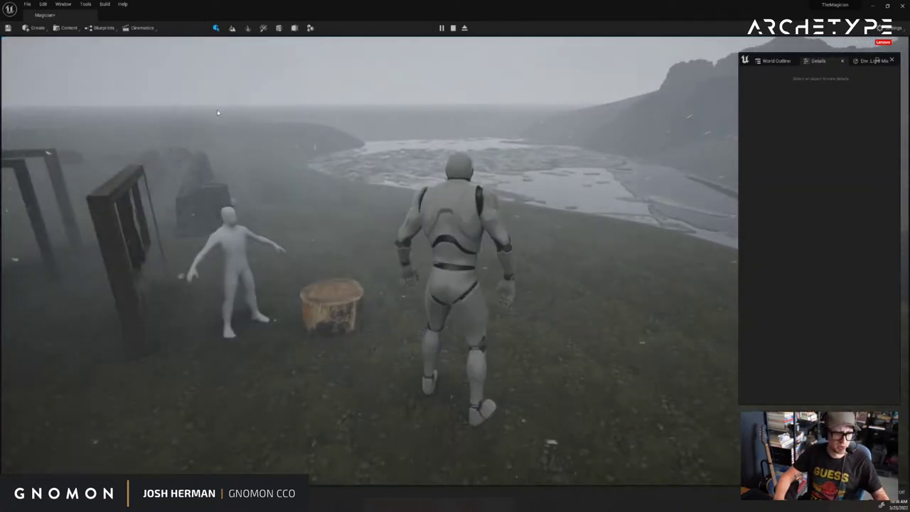
key(w)
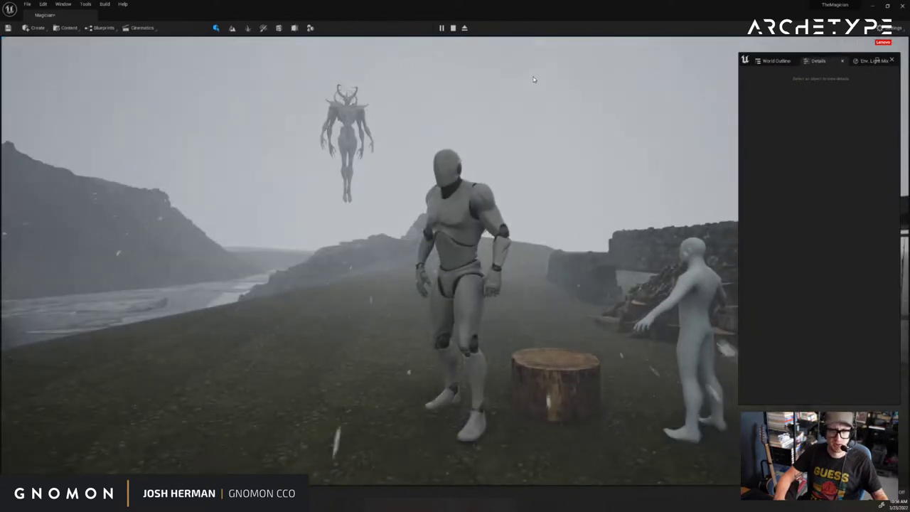
key(Escape)
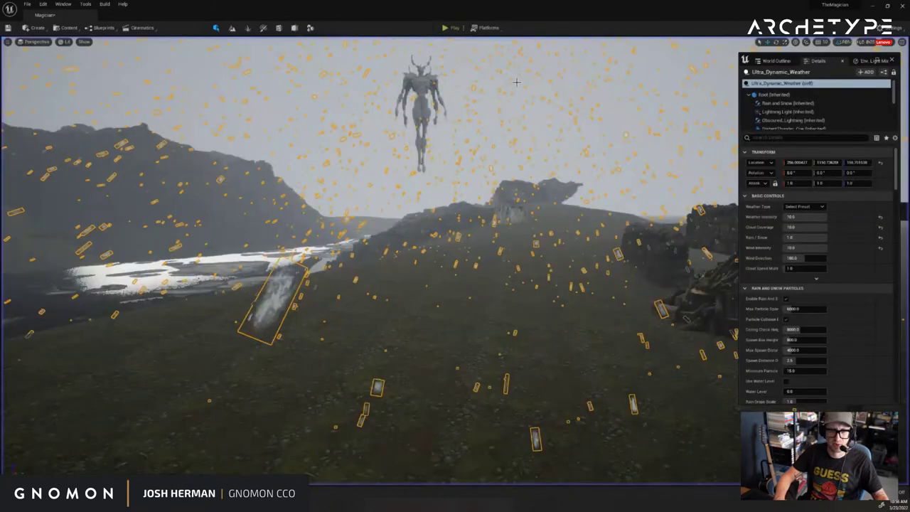
Set the Weather Type to the Cloudy preset and check the scene from a higher viewpoint
click(804, 206)
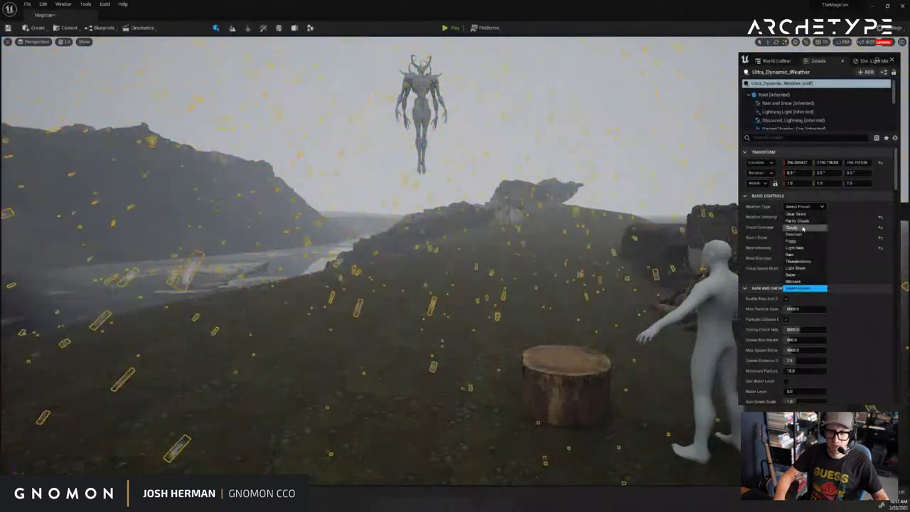
click(803, 228)
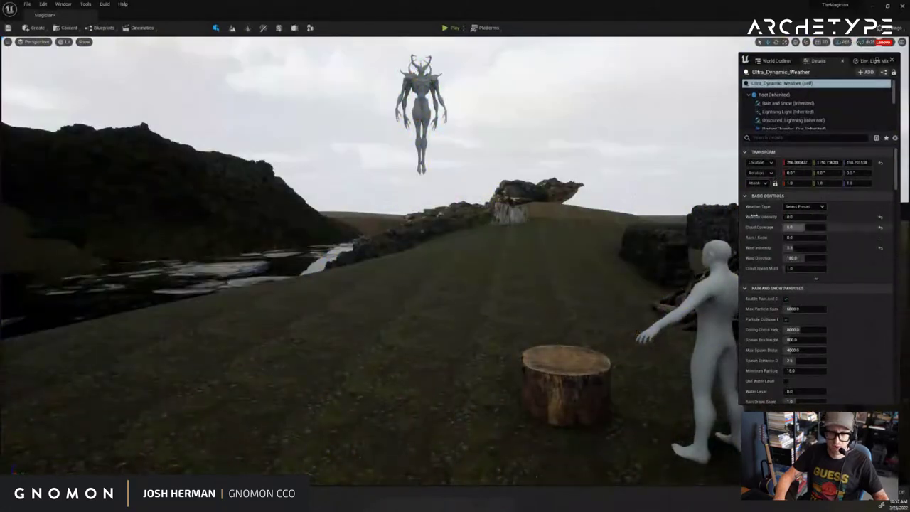
right_drag(551, 172, 550, 172)
key(e)
scroll(804, 283, down, 6)
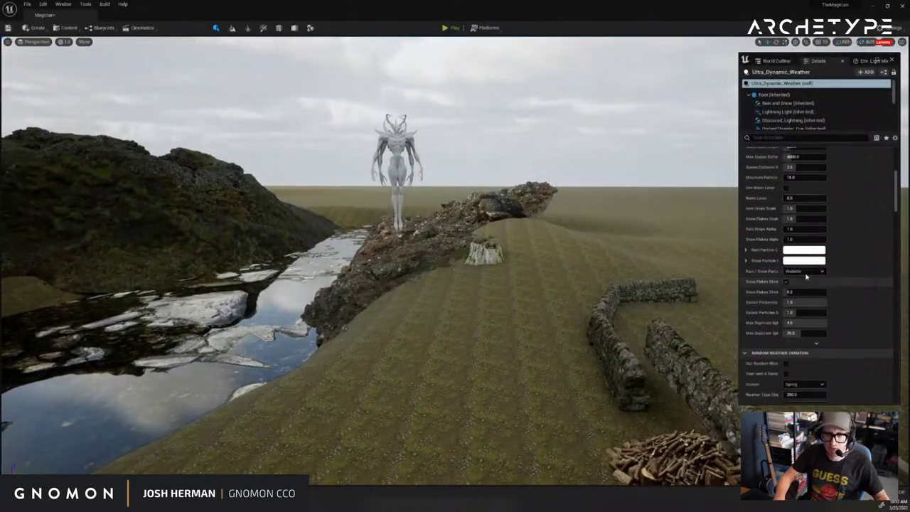
Collapse the weather actor's property categories from Basic Controls through Temperature to get an overview of its settings
scroll(808, 277, up, 5)
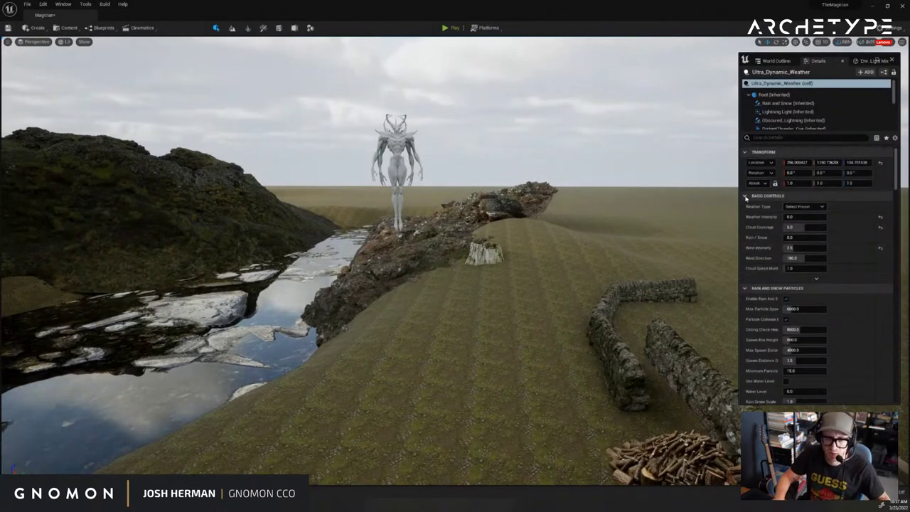
click(746, 196)
click(745, 207)
click(746, 217)
click(746, 228)
click(746, 238)
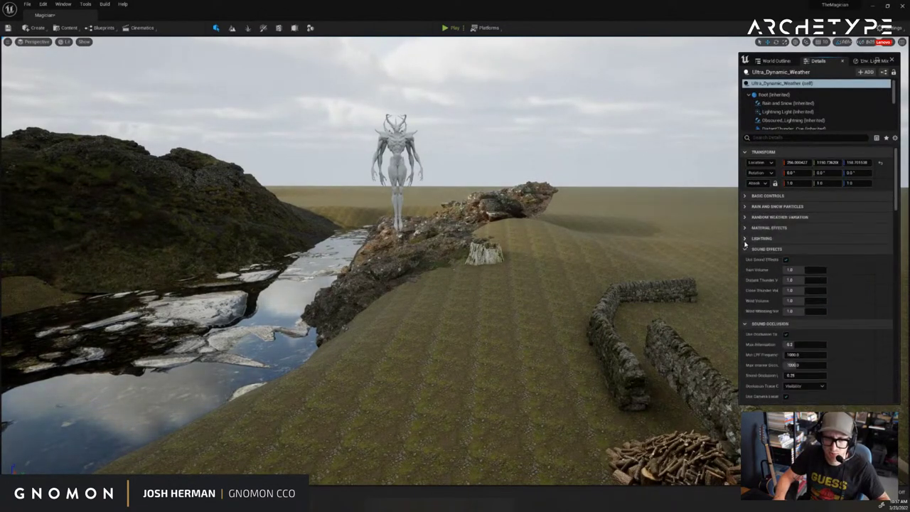
click(746, 249)
click(746, 259)
click(745, 271)
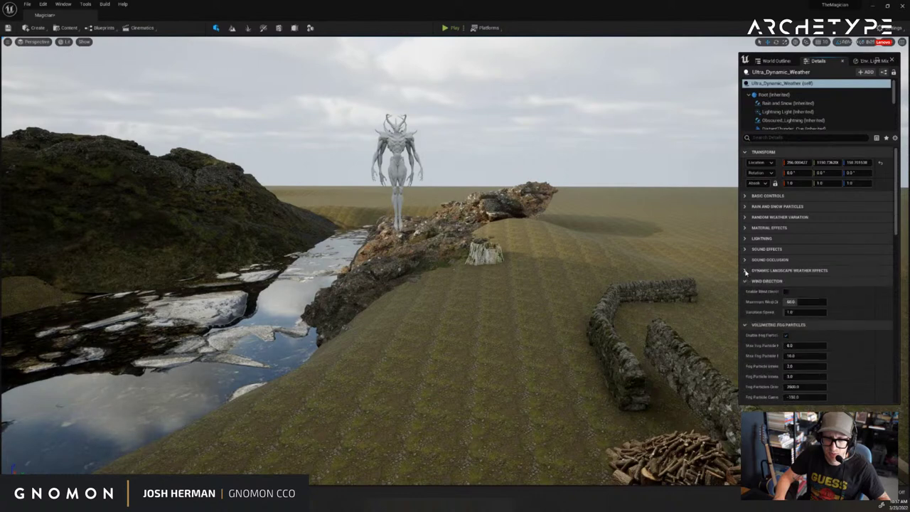
click(746, 281)
click(746, 291)
click(746, 291)
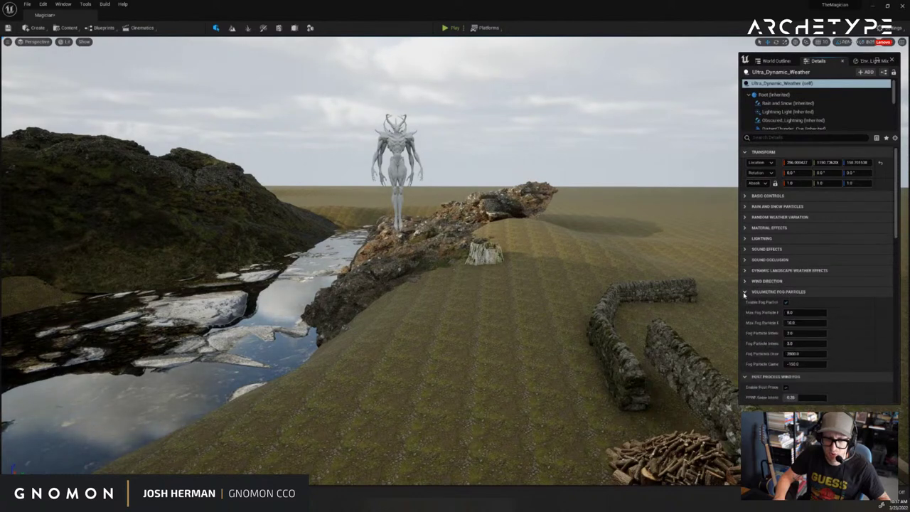
click(745, 291)
click(745, 302)
click(746, 313)
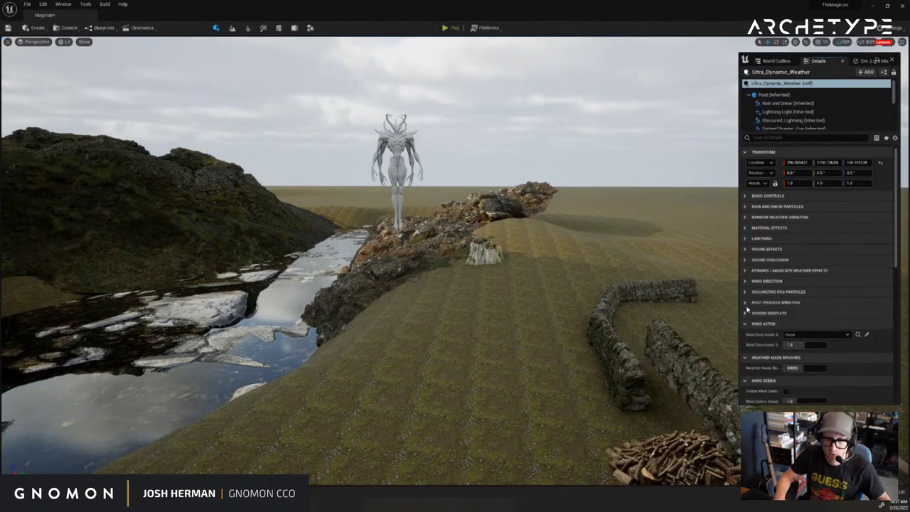
scroll(745, 307, down, 2)
click(745, 266)
scroll(746, 256, down, 2)
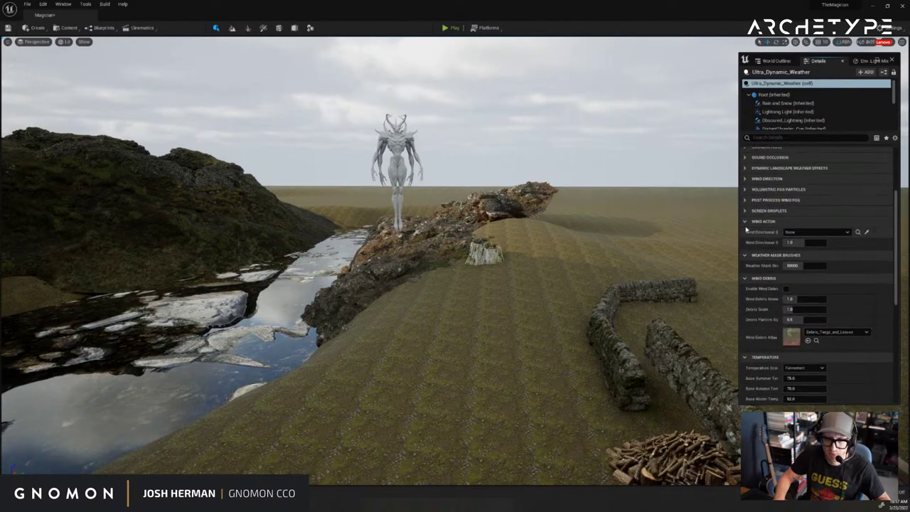
click(745, 232)
click(746, 245)
click(745, 255)
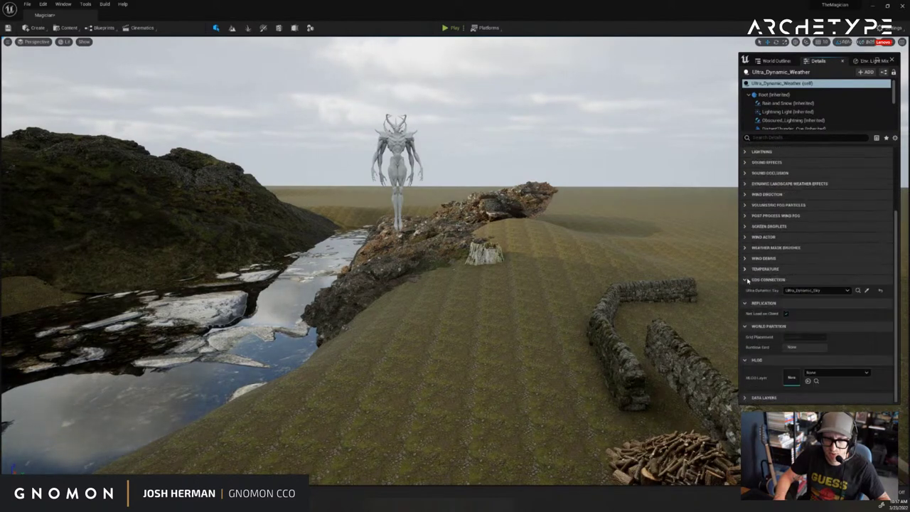
Select the Ultra_Dynamic_Sky actor and display its properties
click(775, 61)
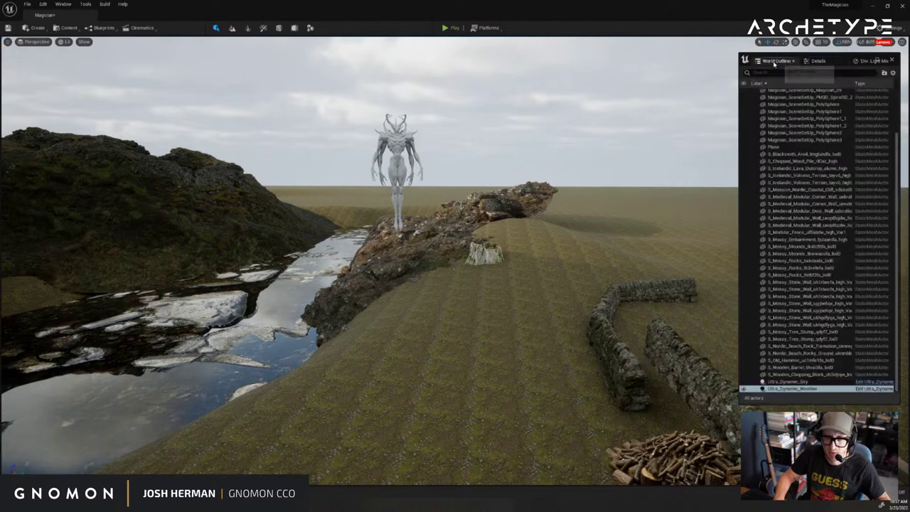
click(800, 384)
click(818, 62)
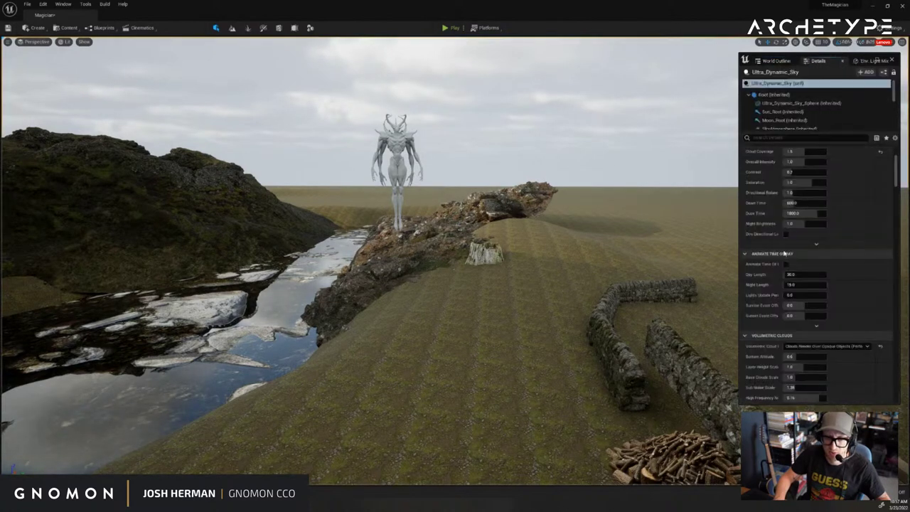
Collapse the sky actor's property categories from Basic Controls through Simulation to get to the Sun settings
scroll(776, 235, up, 3)
click(747, 195)
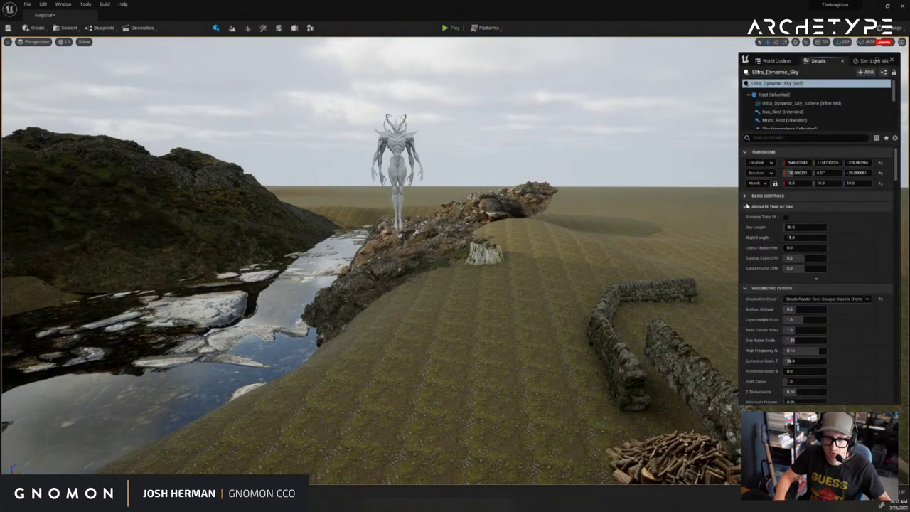
click(746, 206)
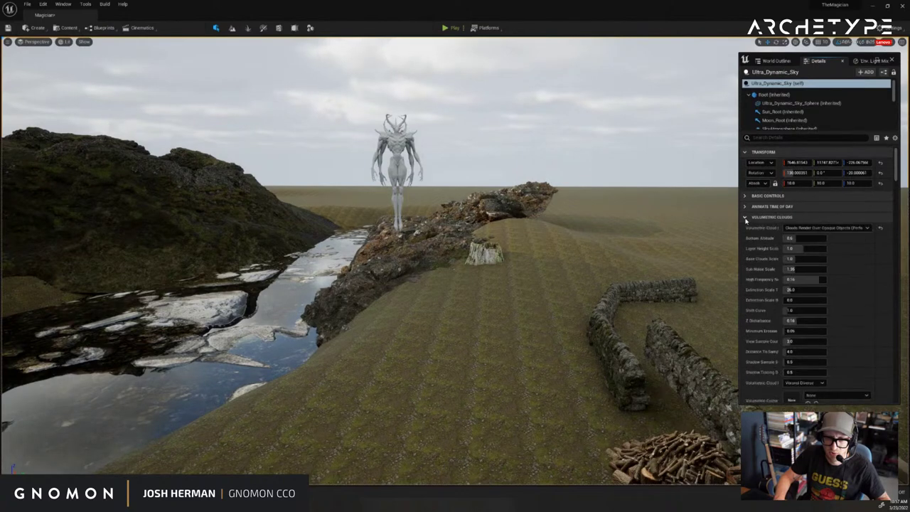
click(746, 217)
click(746, 227)
click(746, 239)
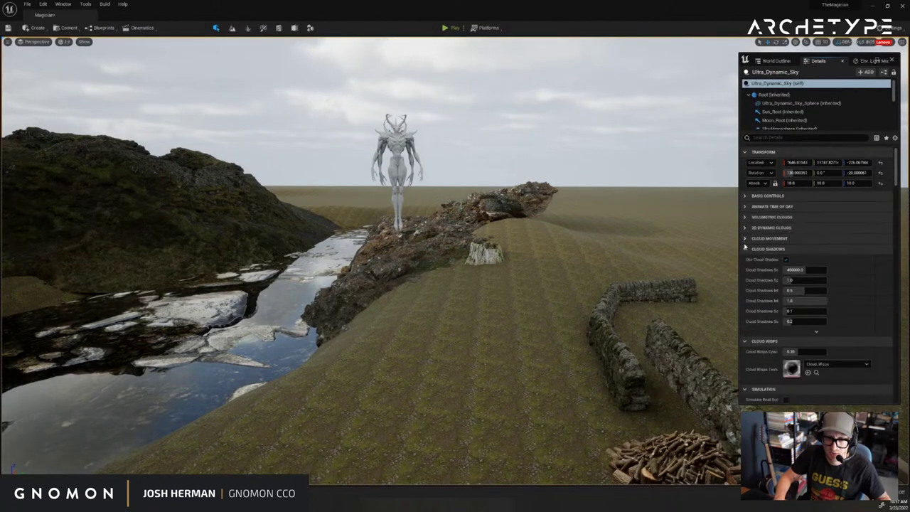
click(746, 249)
click(746, 260)
click(746, 271)
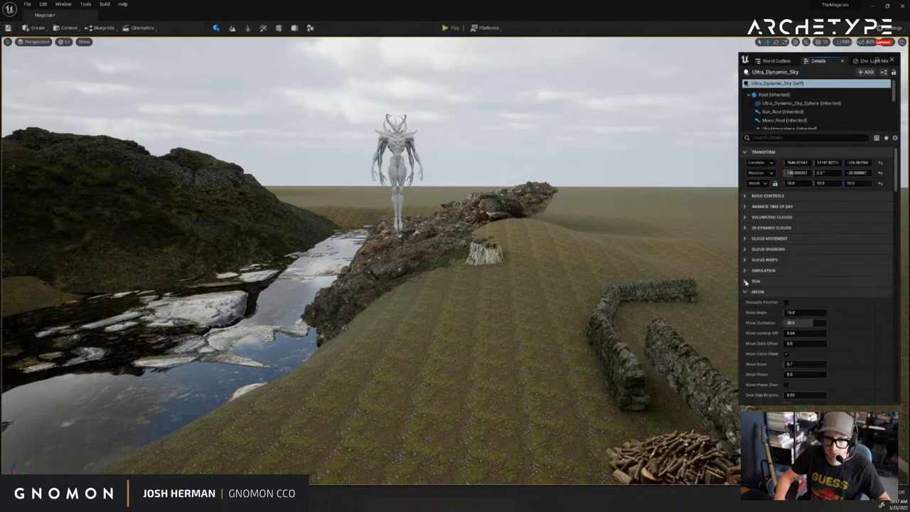
click(746, 271)
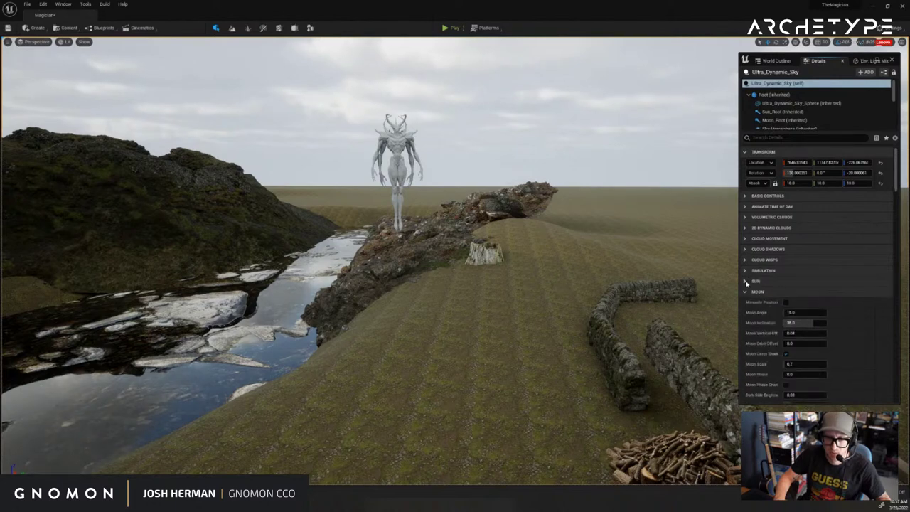
Expand the Sun settings and set the Sun Angle to about 83.5, placing the sun in the clouds behind the magician
click(746, 282)
click(746, 282)
click(747, 281)
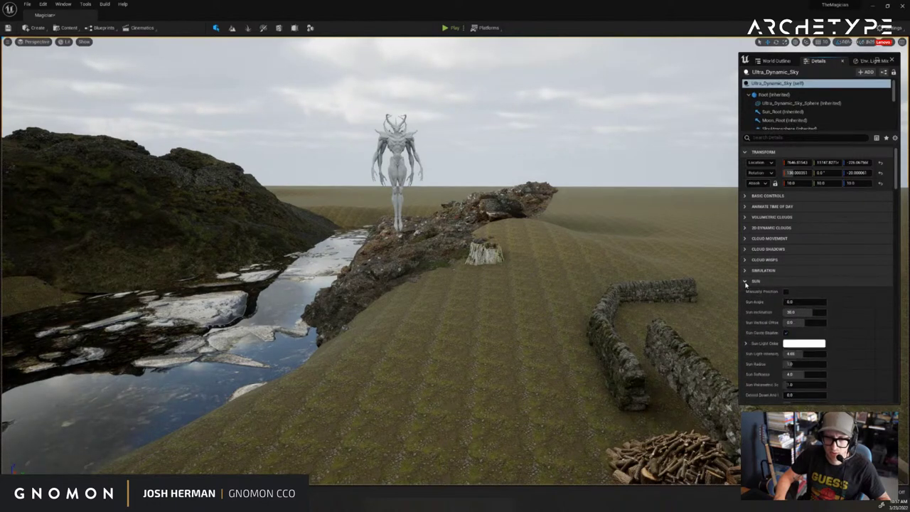
click(787, 302)
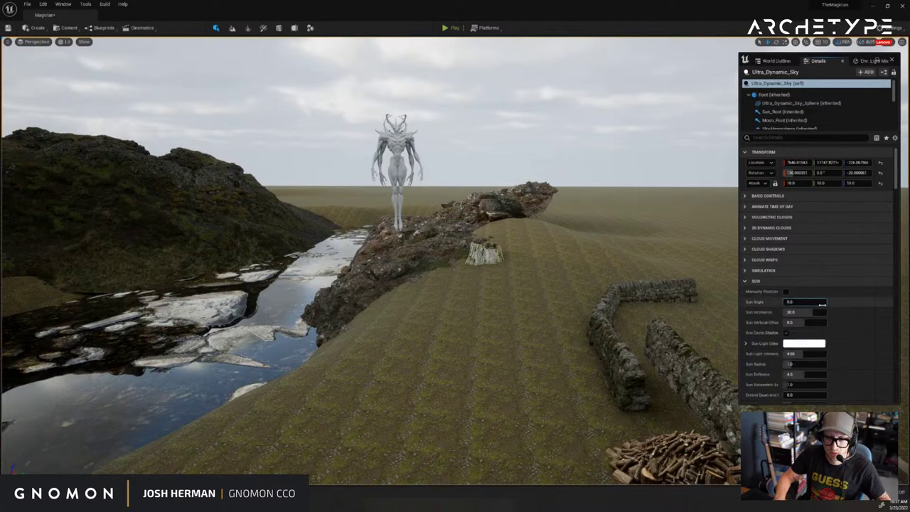
drag(798, 302, 814, 301)
click(798, 302)
right_drag(700, 258, 754, 255)
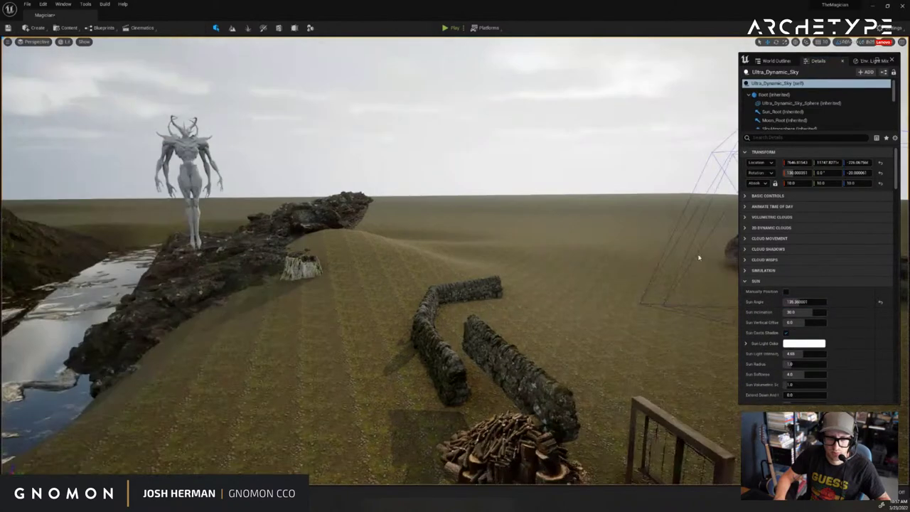
right_drag(699, 257, 733, 235)
drag(800, 303, 781, 304)
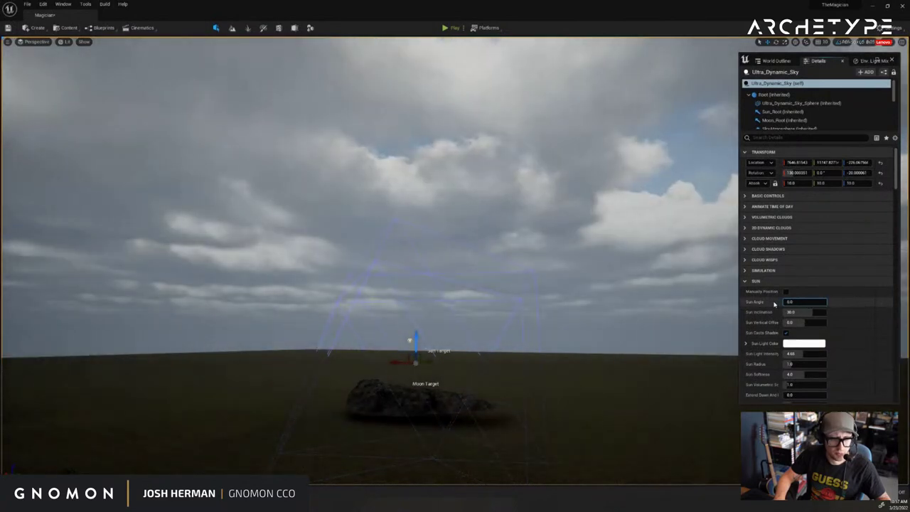
right_drag(463, 266, 320, 272)
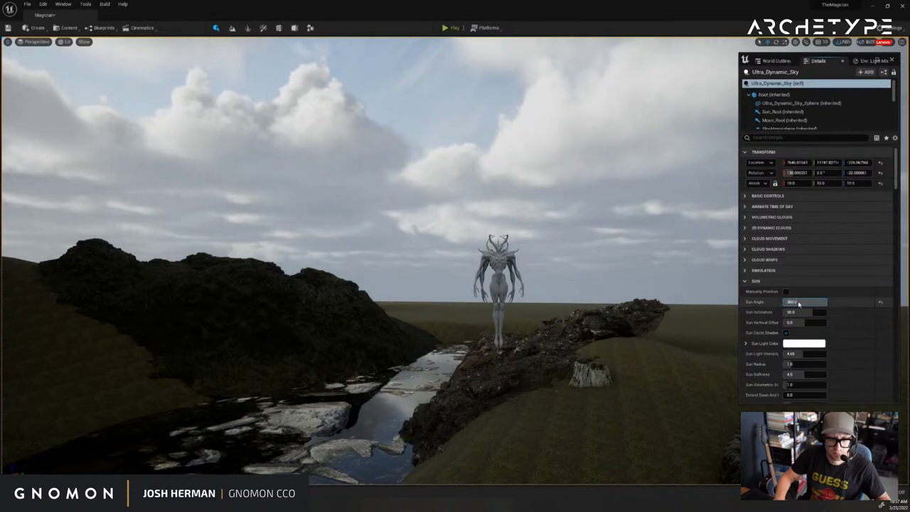
drag(796, 302, 792, 301)
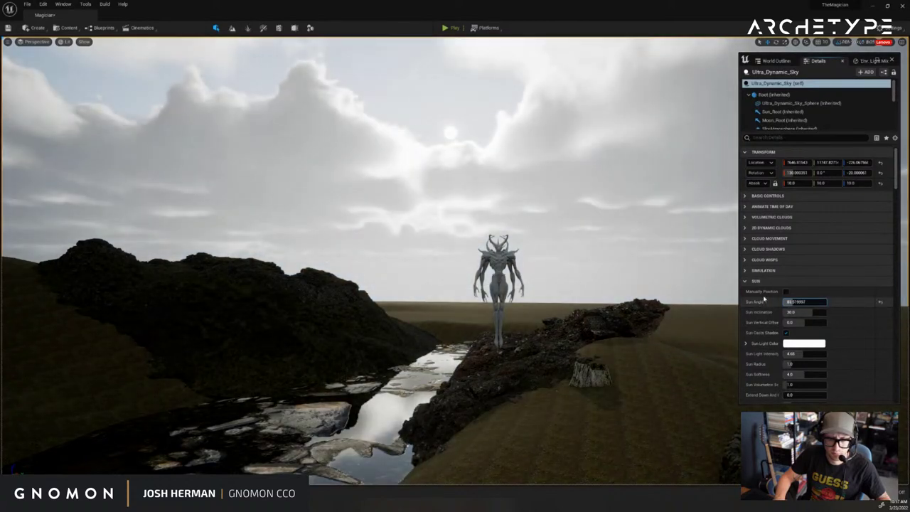
Inspect the backlit magician, rocks and river from close up and from farther back
mouse_move(633, 262)
right_down()
mouse_move(635, 252)
mouse_move(627, 273)
mouse_move(635, 271)
right_up()
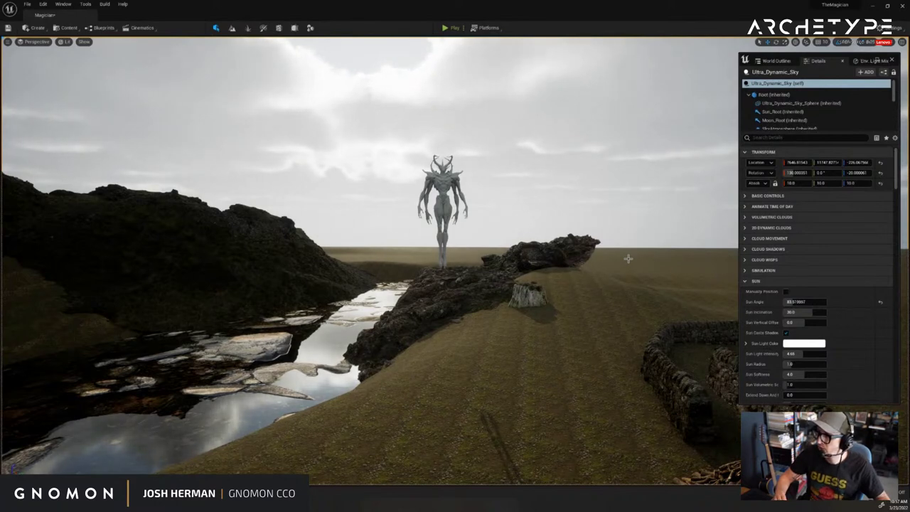
key(w)
right_drag(594, 250, 594, 250)
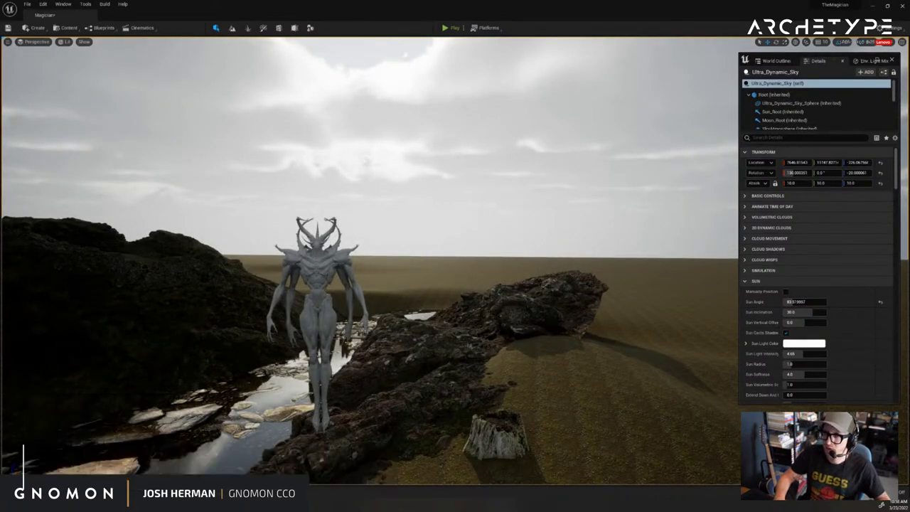
right_drag(519, 291, 626, 296)
key(w)
key(s)
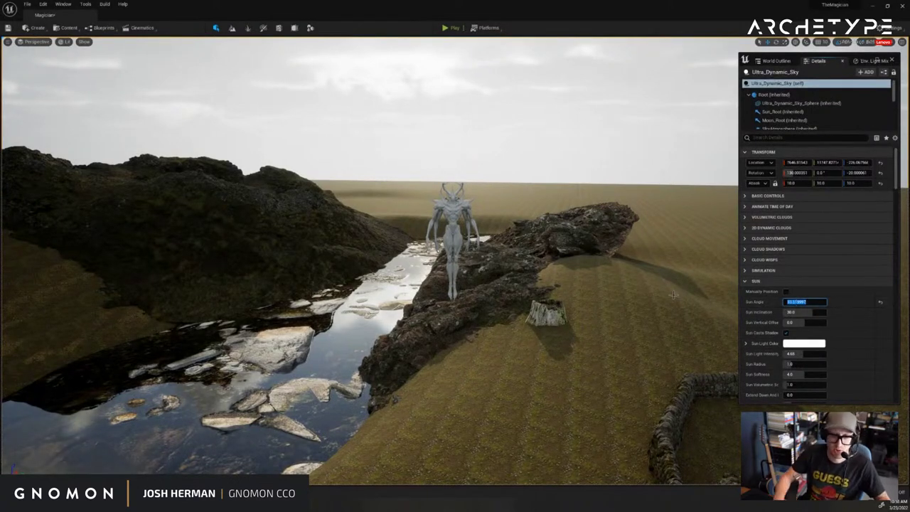
right_drag(673, 294, 649, 290)
Collapse the sky actor's categories from Sun through Height Fog
scroll(825, 334, down, 1)
click(758, 260)
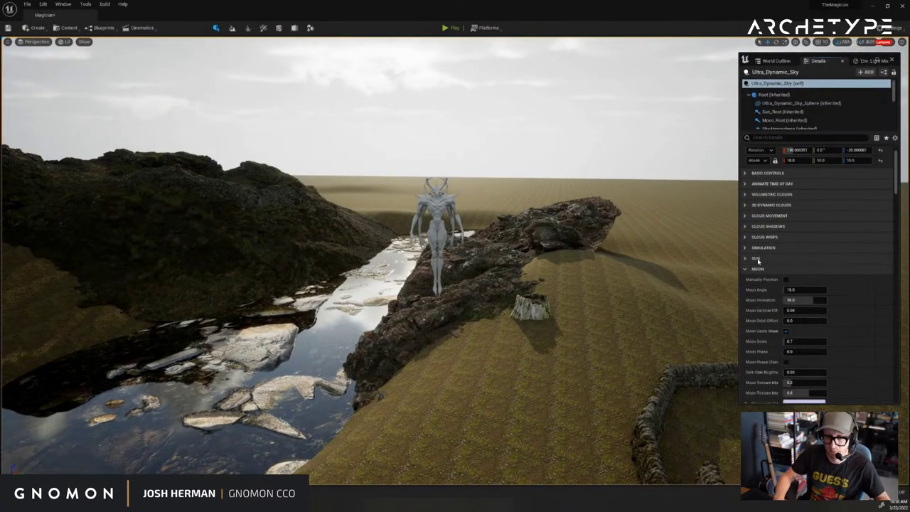
click(756, 270)
click(761, 280)
click(767, 291)
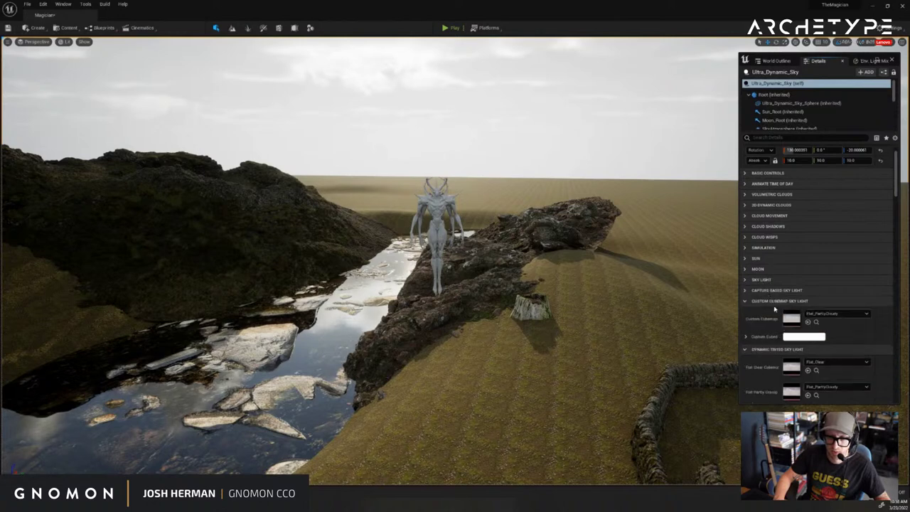
click(772, 303)
click(771, 312)
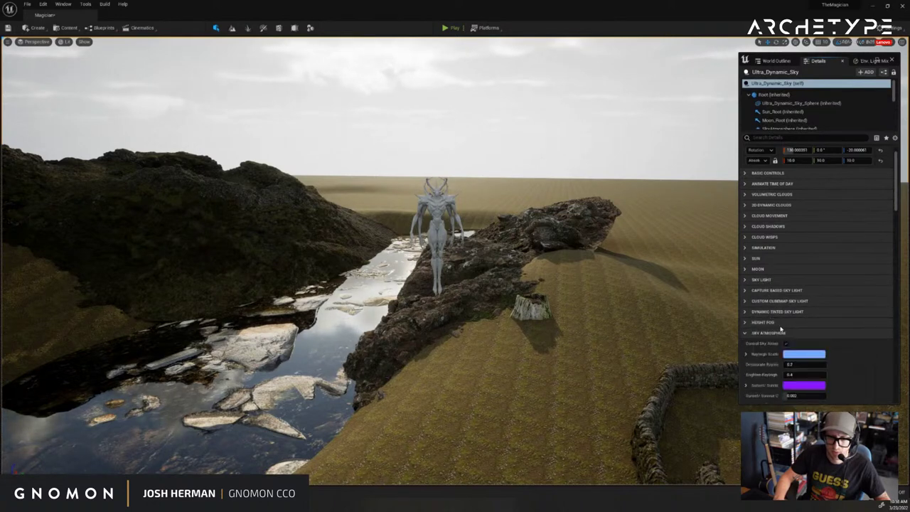
In the Height Fog settings, raise the clear fog density to about 2.78 and the cloudy fog density to about 31.97
scroll(783, 320, down, 1)
drag(799, 311, 853, 316)
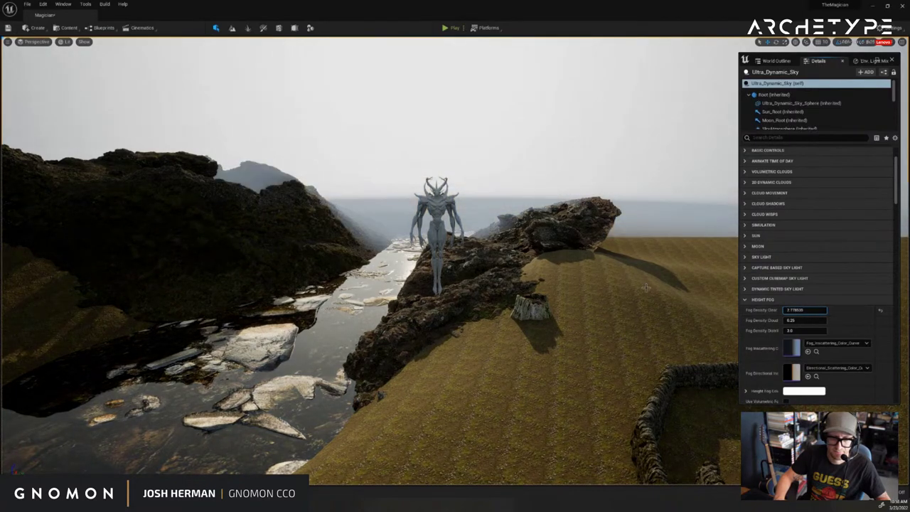
right_drag(633, 272, 535, 275)
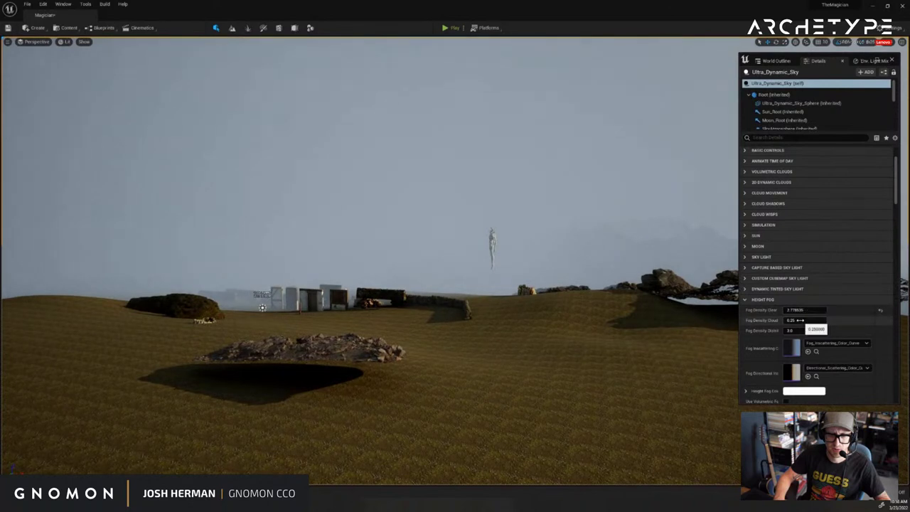
click(851, 334)
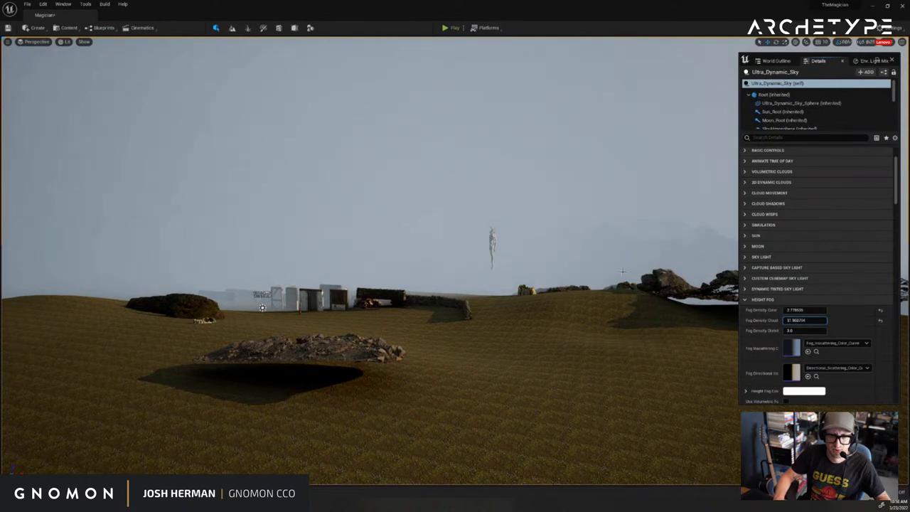
right_drag(622, 272, 606, 276)
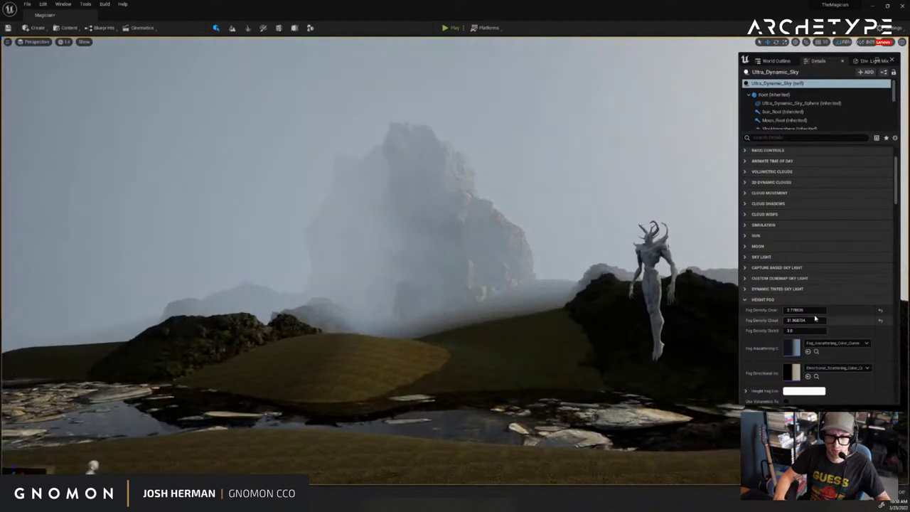
Set the height fog's start distance to 0 and check the magician's silhouette from behind the mannequin
scroll(817, 330, down, 1)
scroll(795, 314, down, 3)
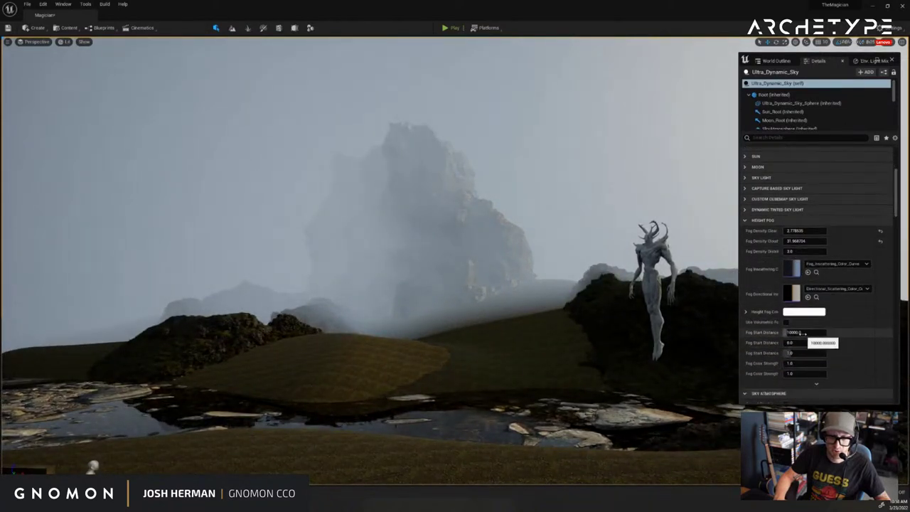
drag(803, 334, 803, 337)
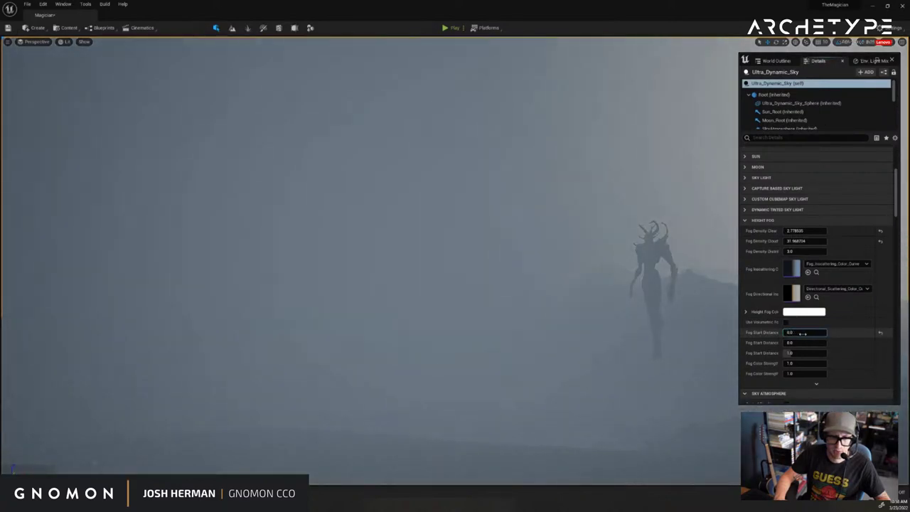
right_drag(626, 334, 677, 327)
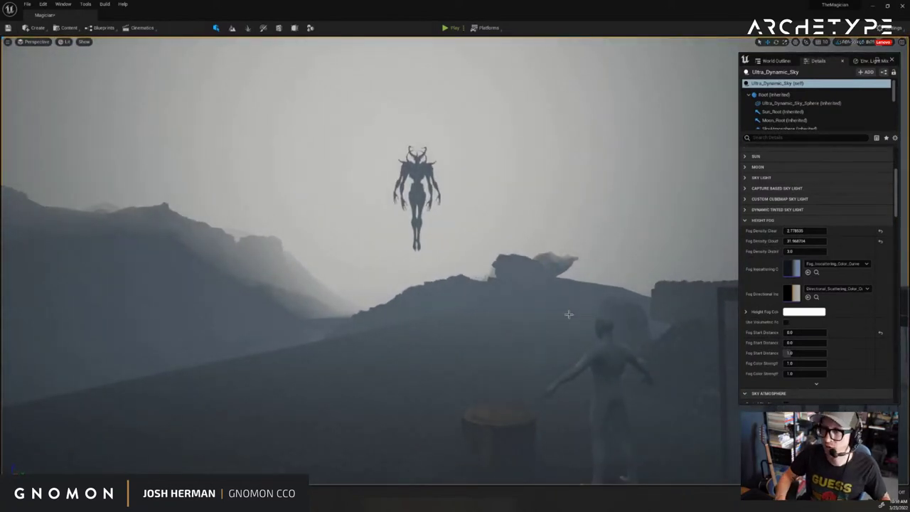
right_drag(554, 280, 554, 285)
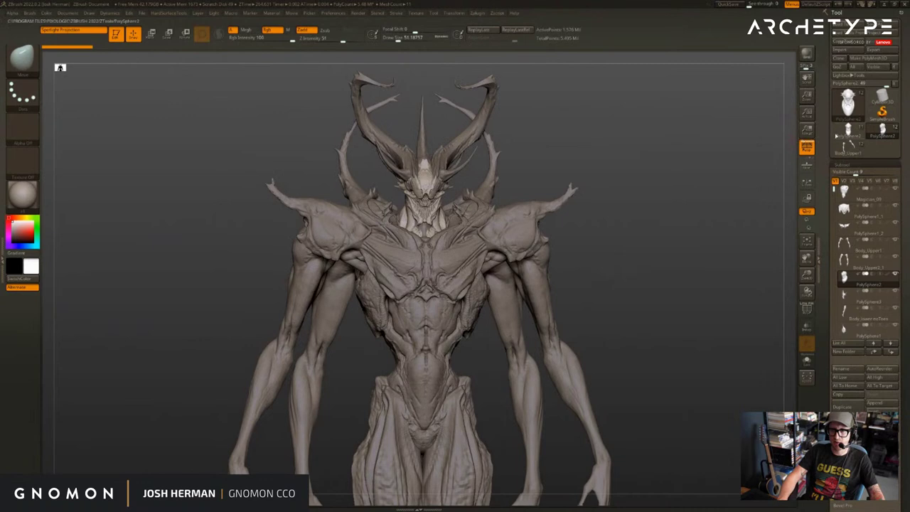
Switch to ZBrush, load the simpler blockout version of the magician and examine it as a black silhouette and shaded
click(838, 134)
key(f)
key(v)
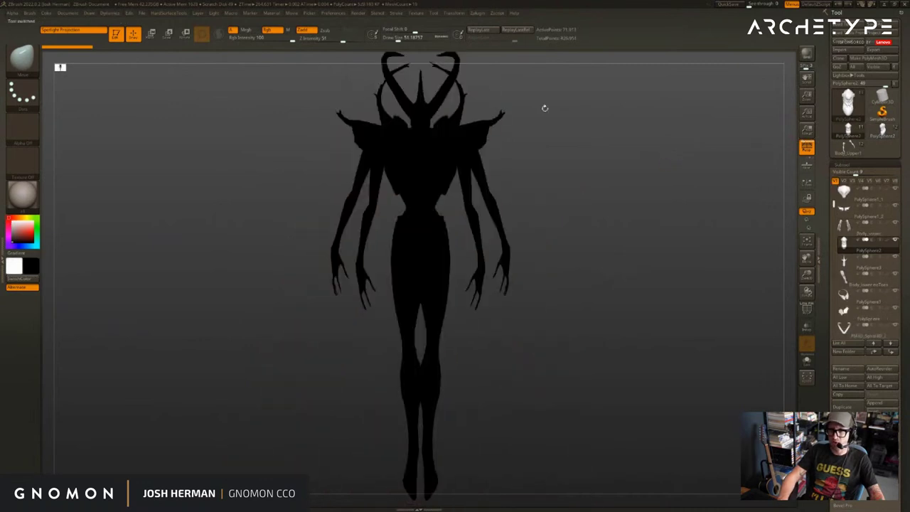
mouse_move(548, 175)
alt+mouse_down()
mouse_move(550, 159)
mouse_move(579, 163)
alt+mouse_up()
key(v)
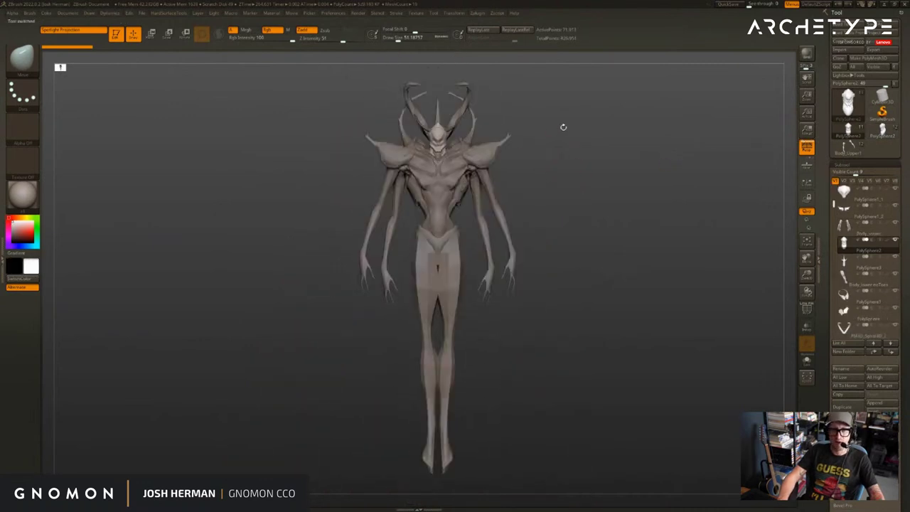
alt+drag(597, 134, 518, 91)
drag(681, 146, 640, 123)
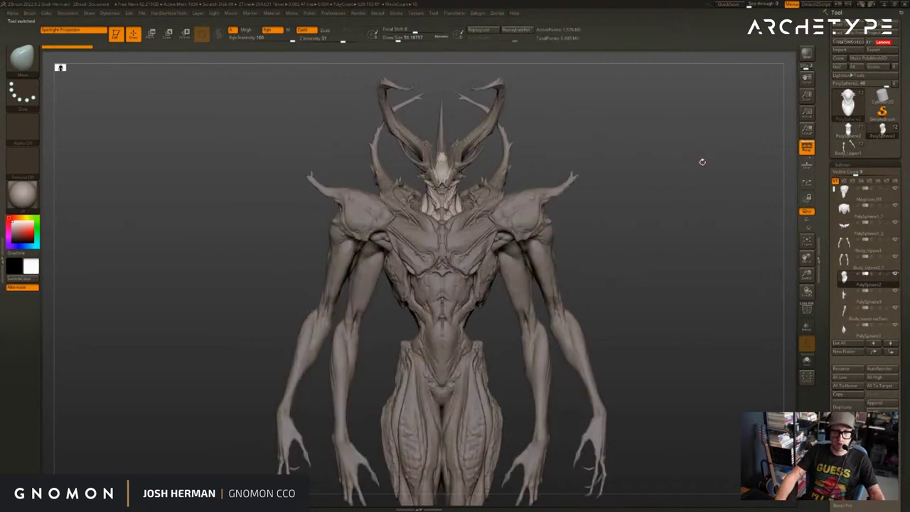
Alternate between the blockout and detailed magician models as black silhouettes to compare their shapes
key(v)
click(852, 135)
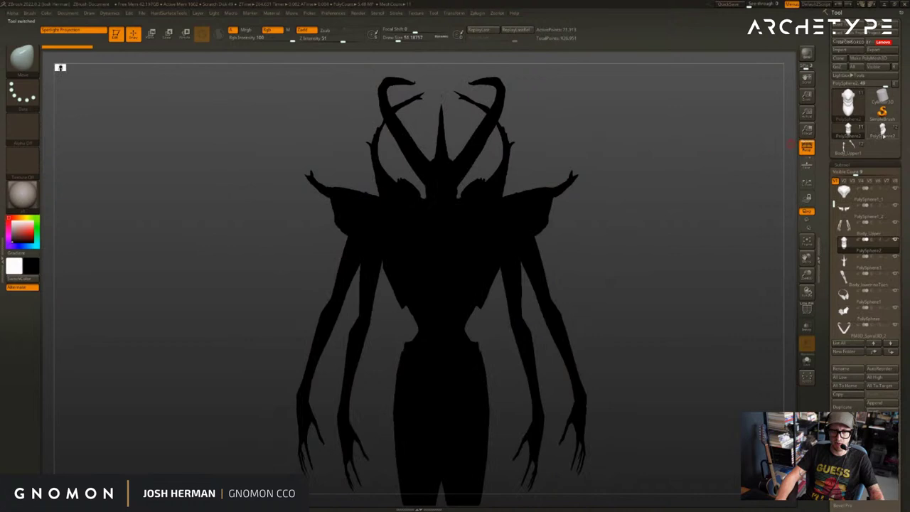
click(881, 132)
click(851, 134)
click(880, 133)
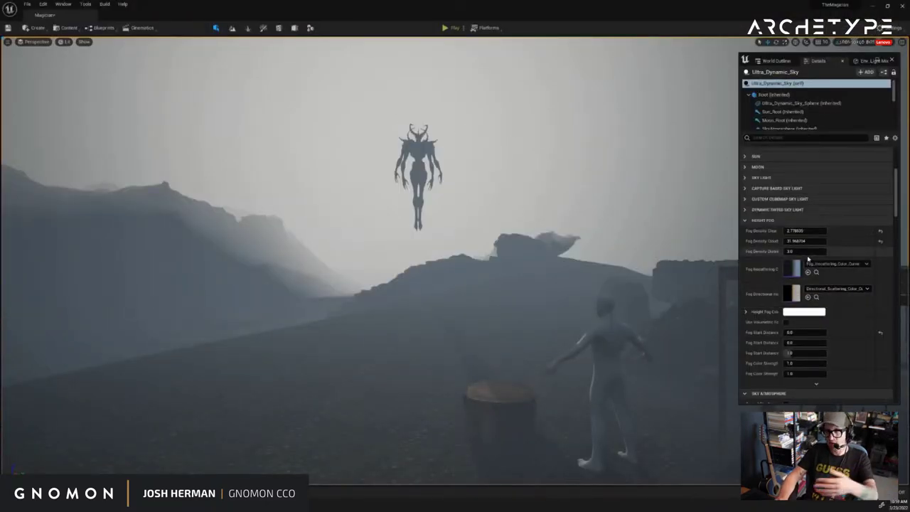
Return to Unreal Editor, survey the foggy river and magician, and lower the clear fog density to about -0.77
right_drag(526, 226, 559, 227)
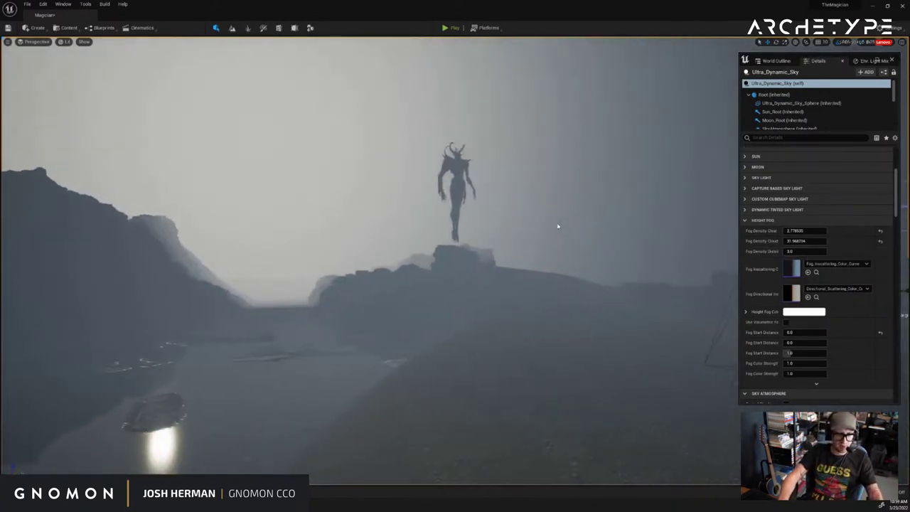
drag(559, 226, 433, 382)
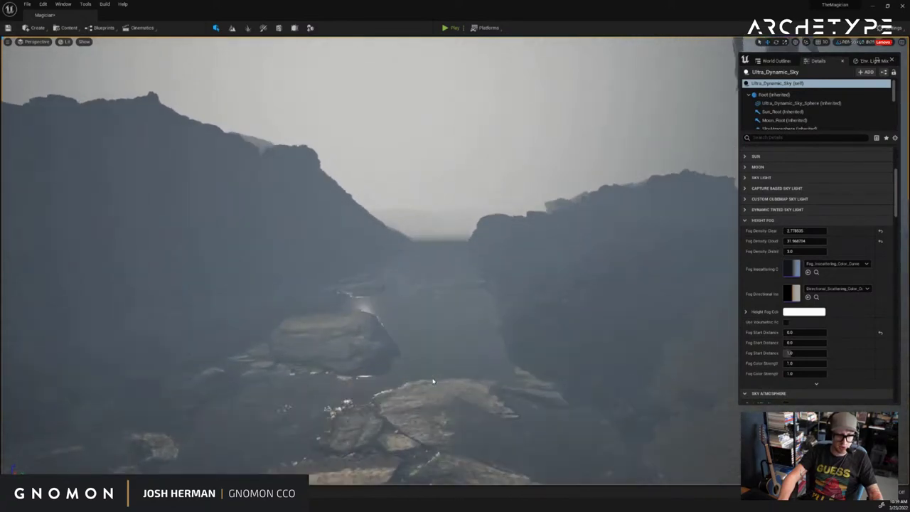
right_drag(434, 381, 434, 365)
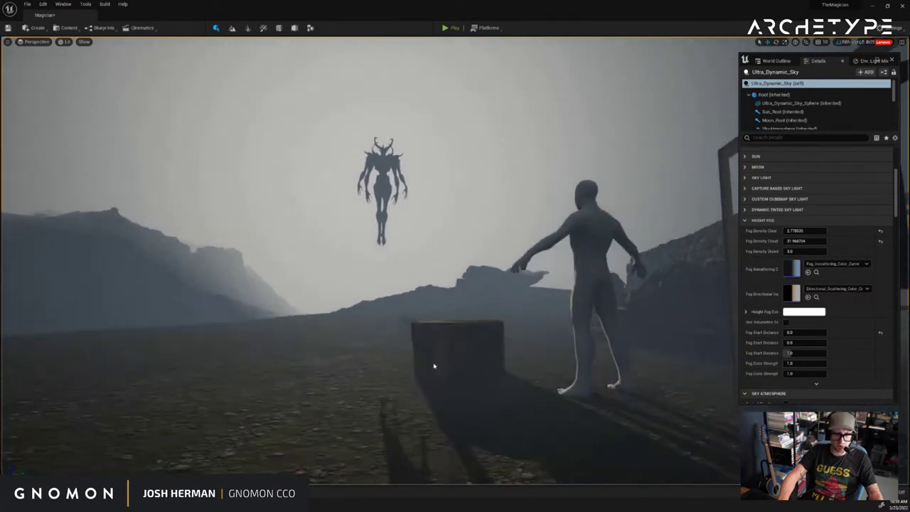
drag(434, 366, 440, 386)
right_drag(439, 386, 445, 390)
drag(446, 390, 445, 386)
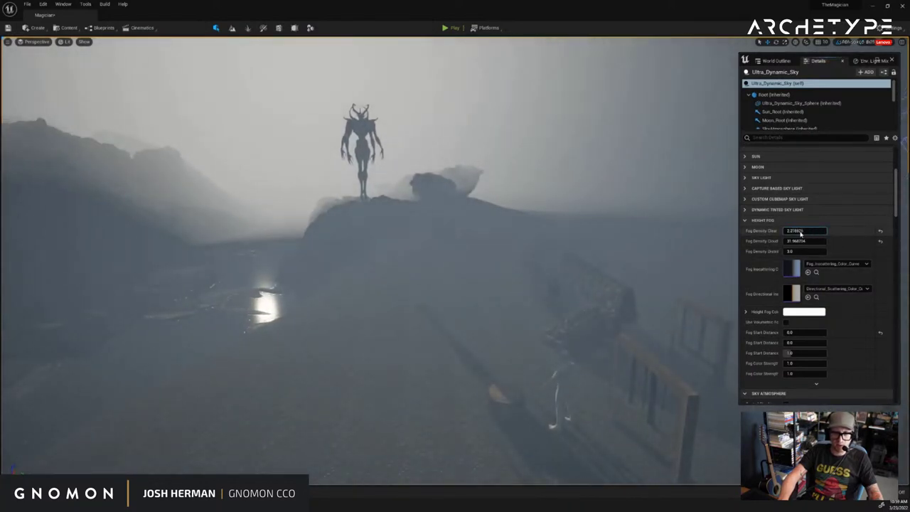
drag(800, 233, 742, 234)
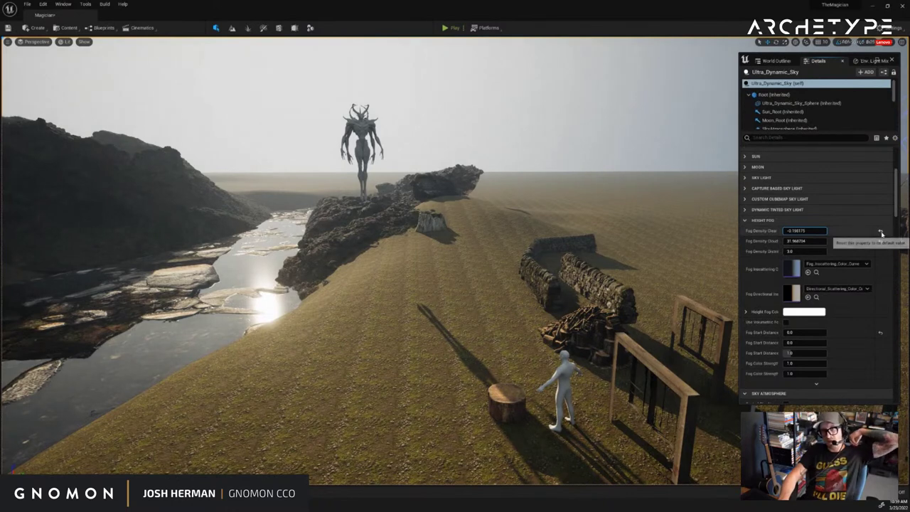
Reset the height fog's clear density, cloudy density and start distance to their default values
click(880, 232)
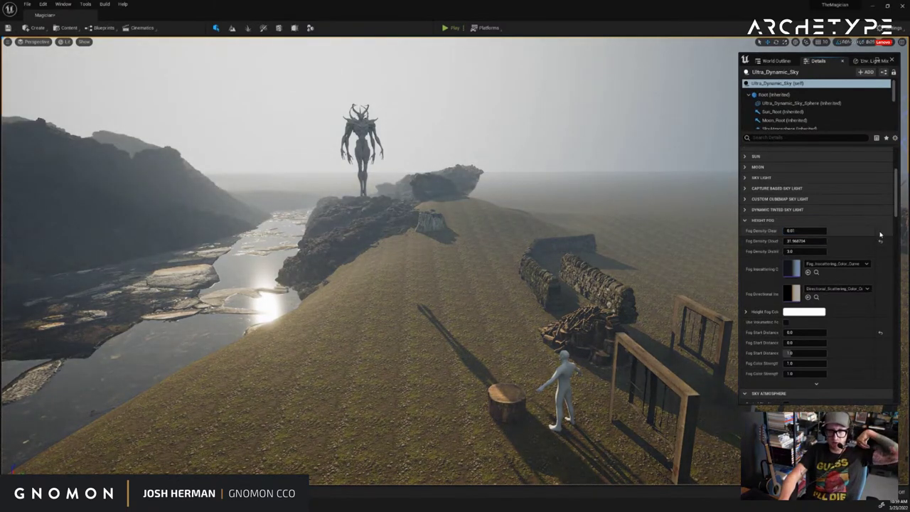
click(882, 243)
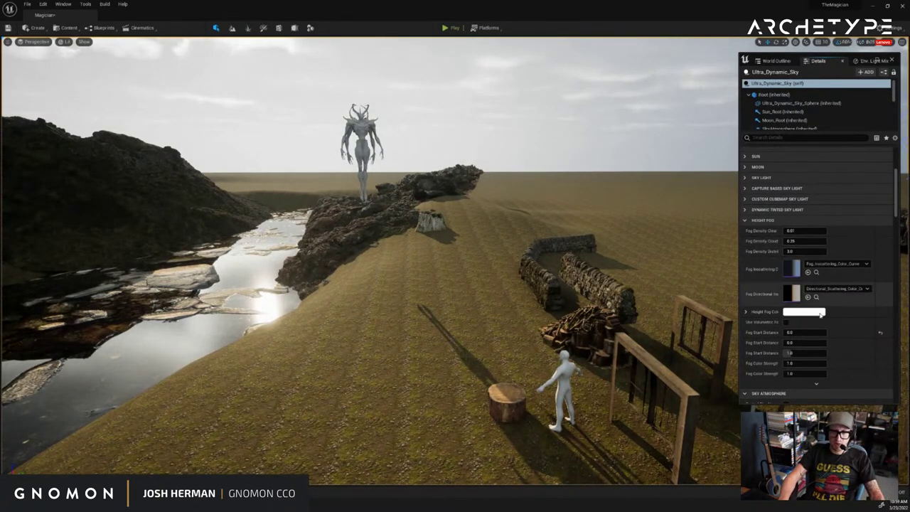
click(882, 335)
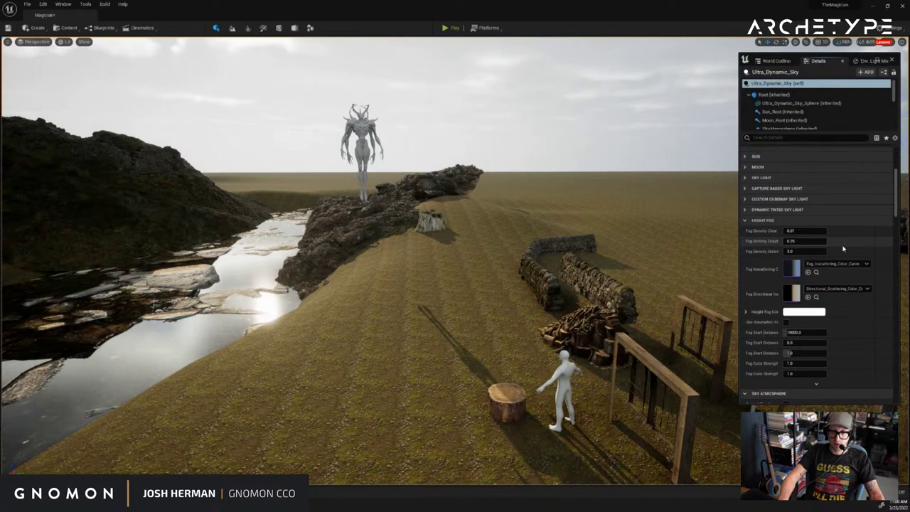
drag(800, 334, 786, 333)
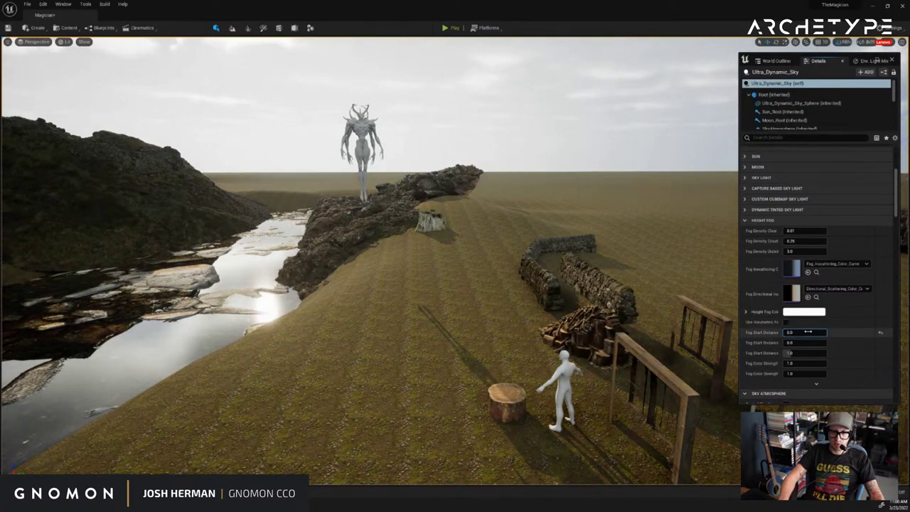
click(880, 335)
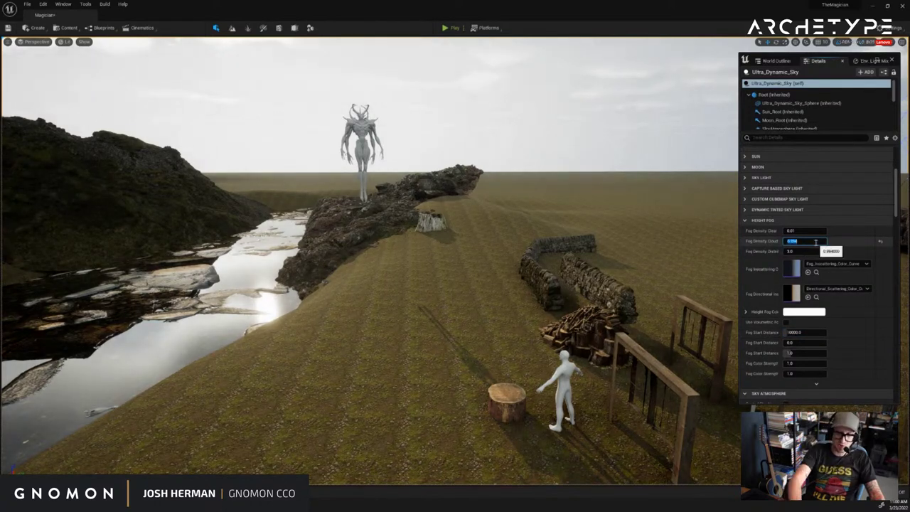
Try a cloudy fog density of 3 and then 10, with the clear-weather fog start distance at about 6400
text(3)
key(Return)
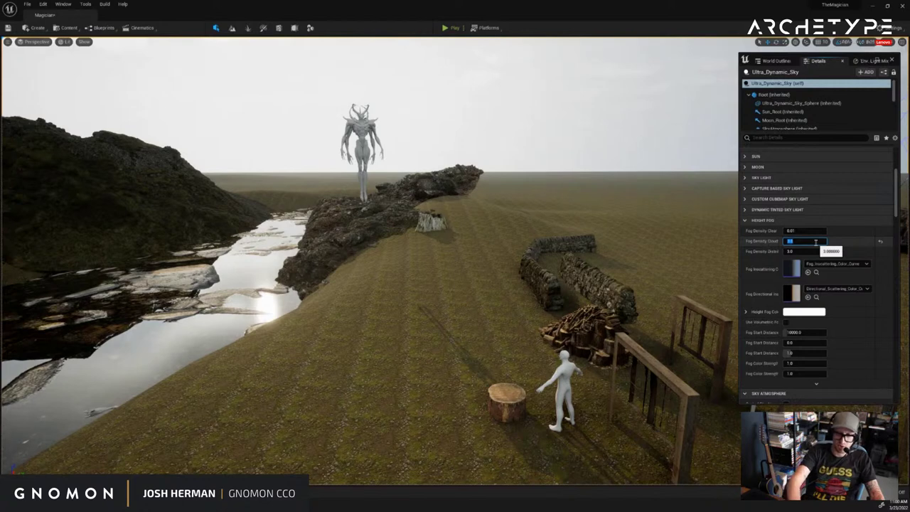
key(Return)
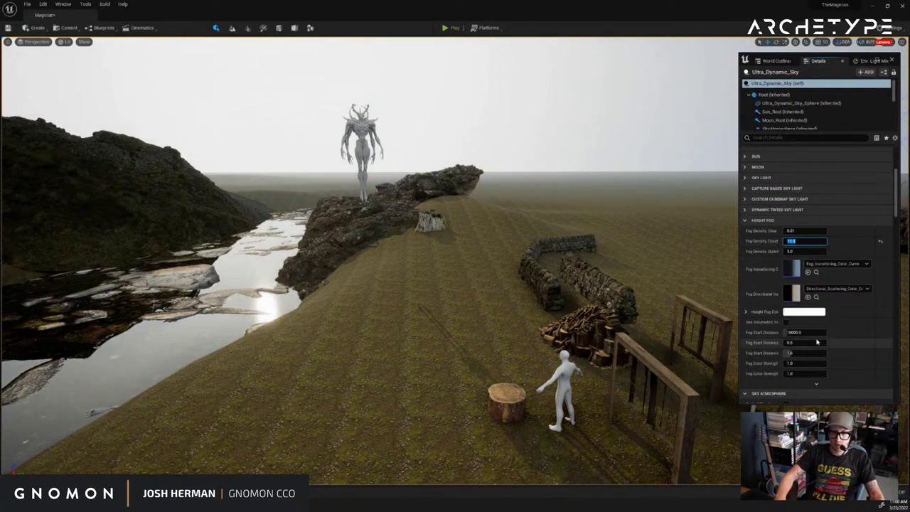
drag(803, 335, 798, 333)
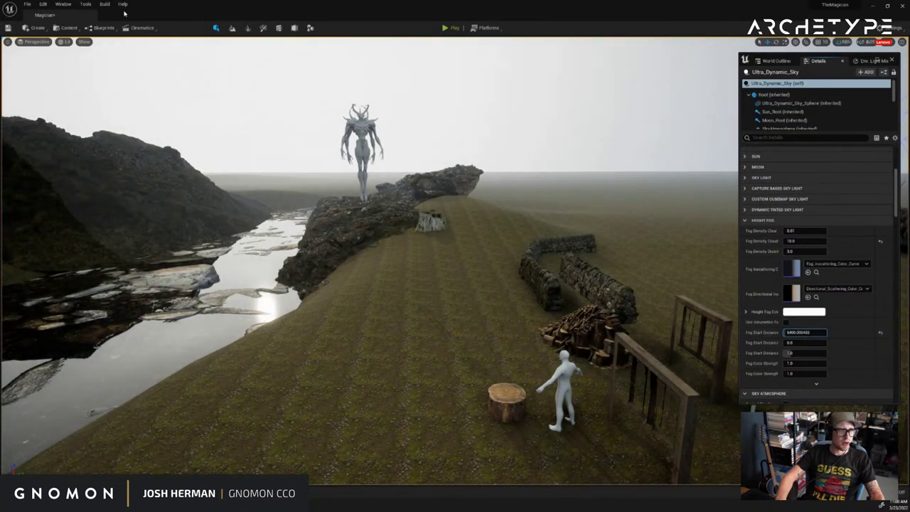
click(64, 4)
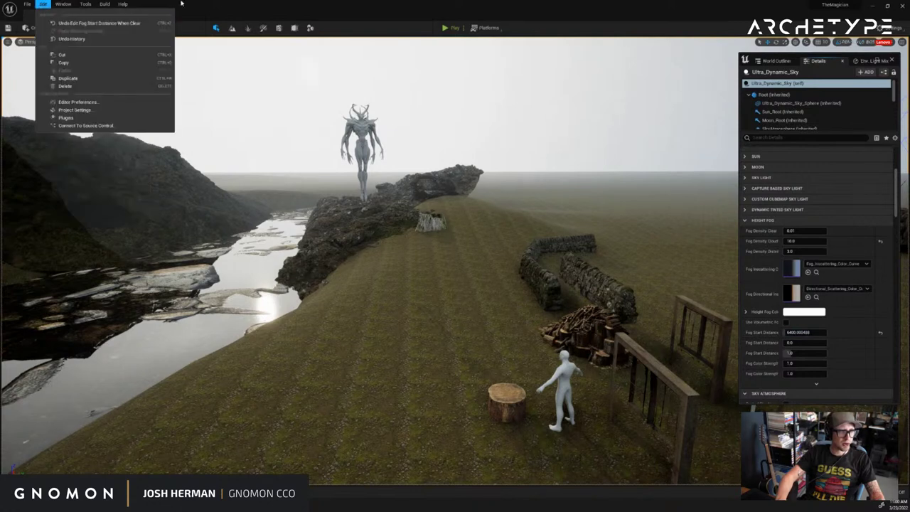
click(273, 3)
Set the sky's cloudy fog density to 0 and reset the fog start distance to its default
click(806, 241)
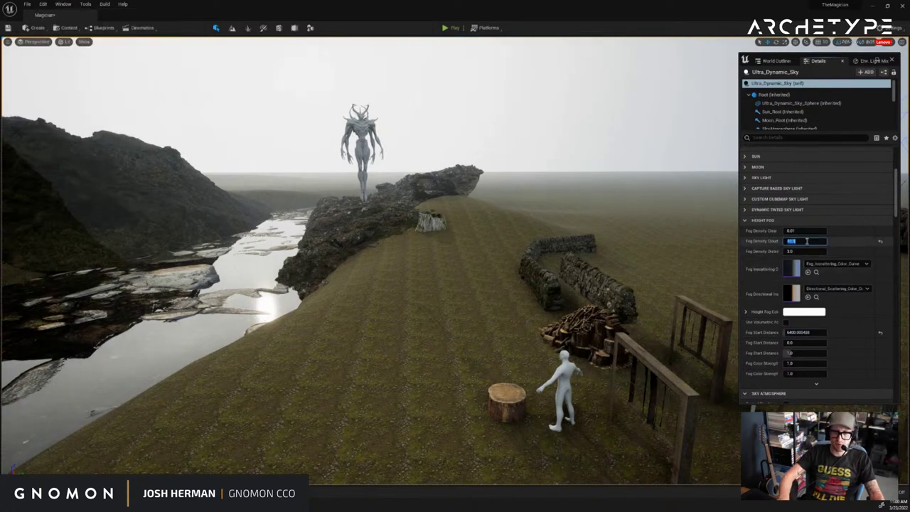
text(0)
key(Return)
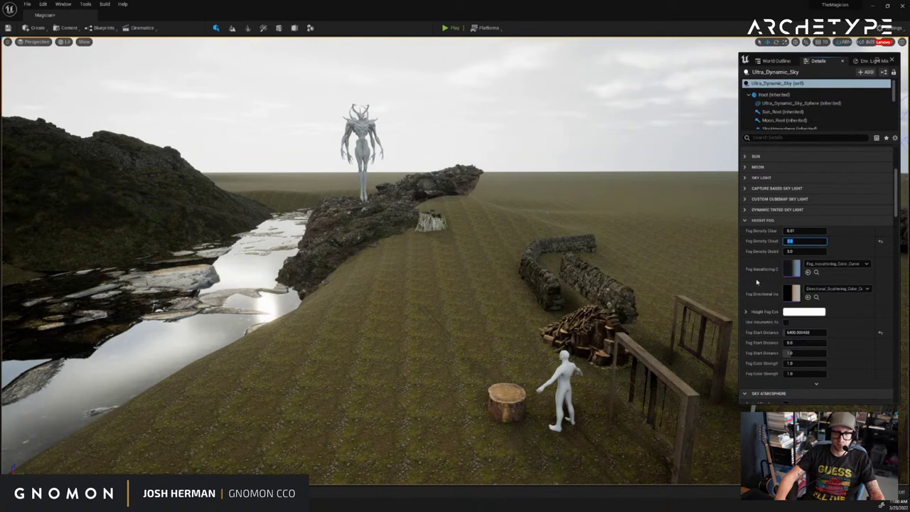
click(881, 333)
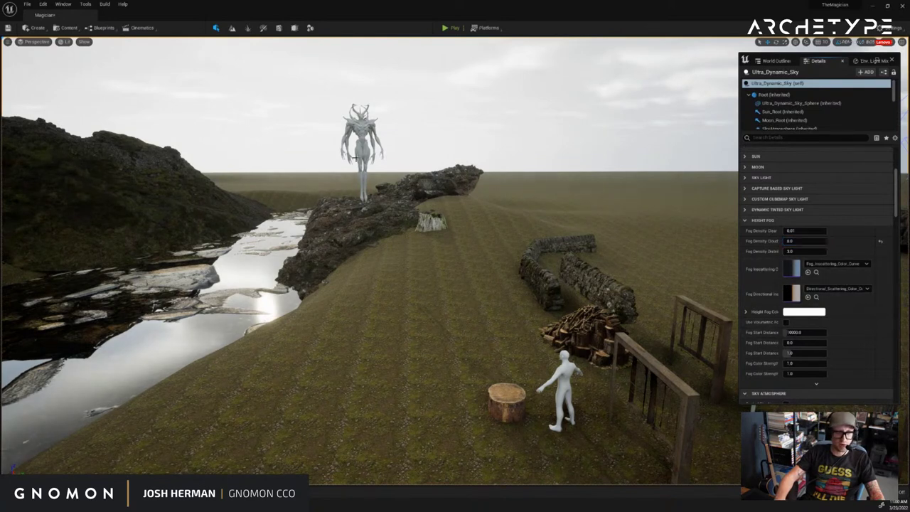
Add an Exponential Height Fog actor to the level as a separate visual effect
click(64, 4)
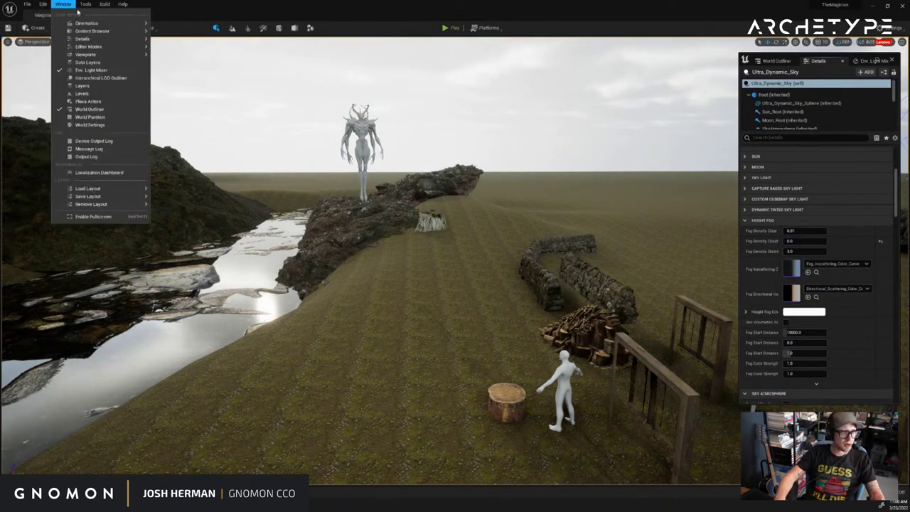
click(63, 4)
click(34, 28)
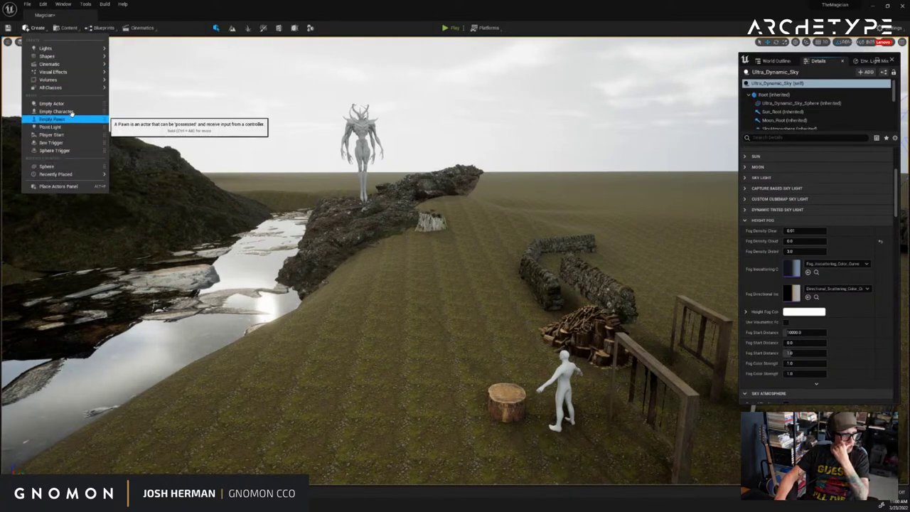
mouse_move(71, 74)
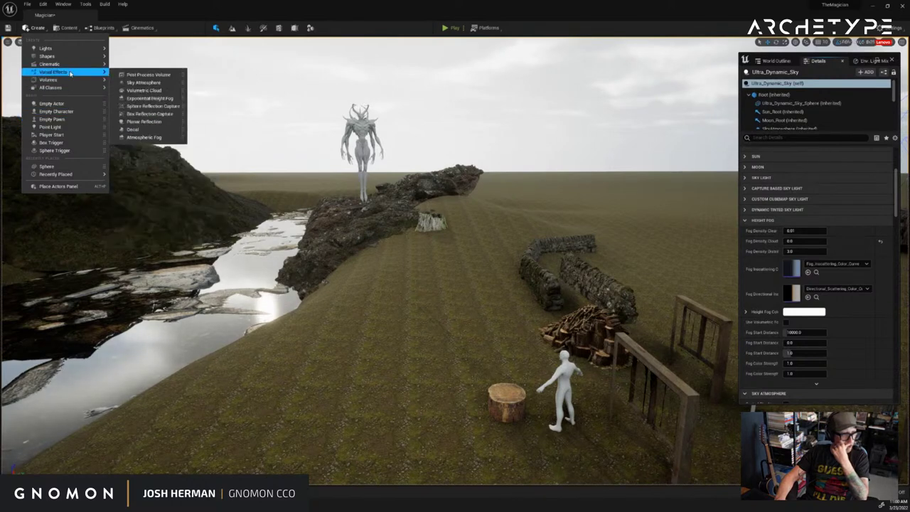
click(143, 98)
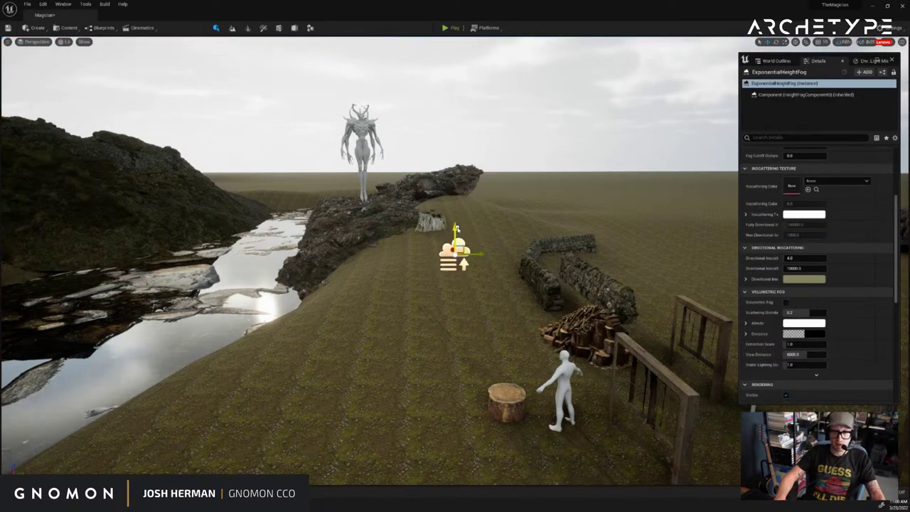
Raise the new fog actor's density, set its height falloff to 2, and give its second fog layer a density of 0.05
scroll(782, 235, up, 4)
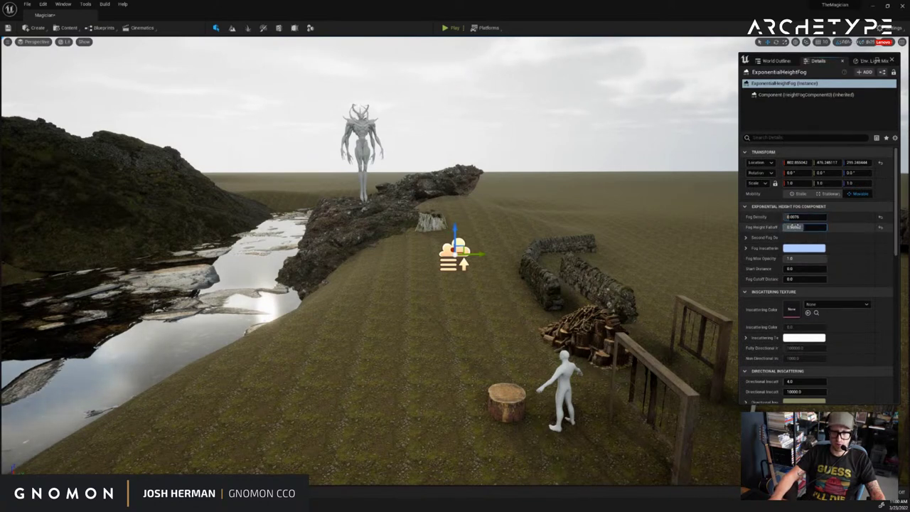
drag(791, 217, 816, 217)
click(828, 228)
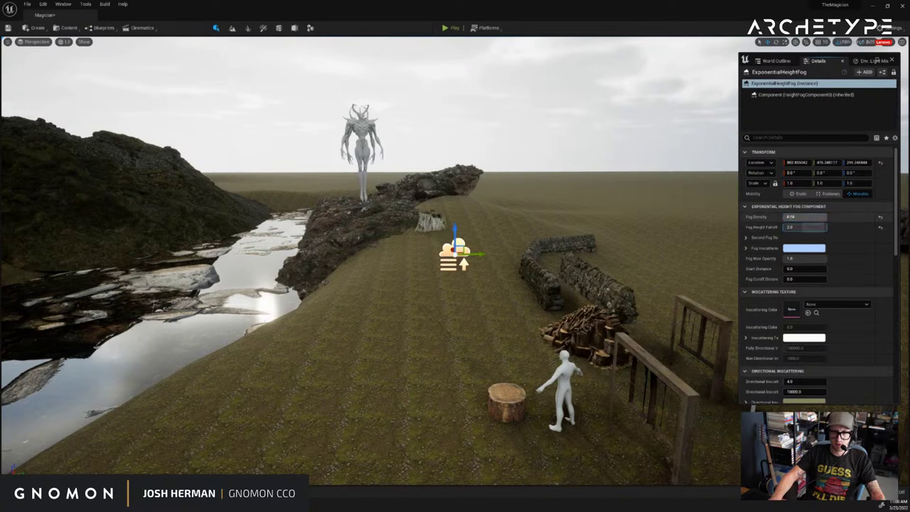
mouse_move(806, 228)
mouse_down()
mouse_move(817, 216)
mouse_move(804, 229)
mouse_up()
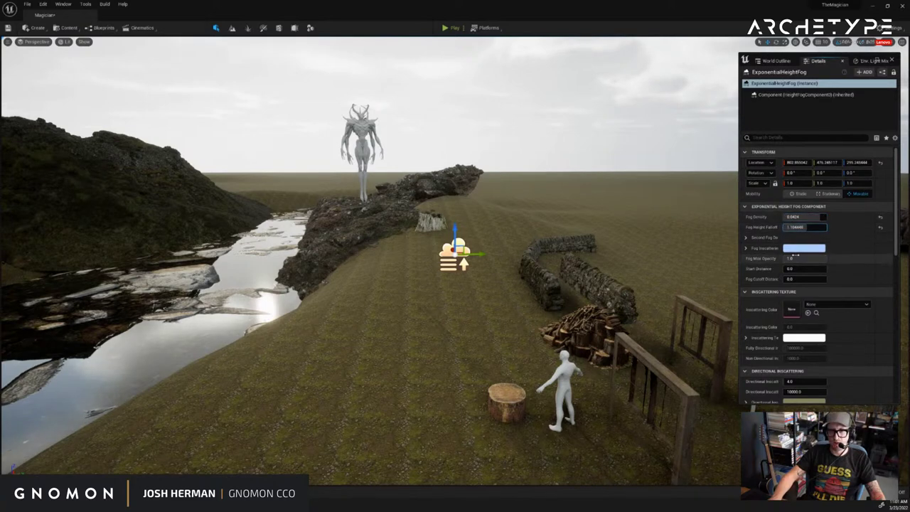
click(746, 238)
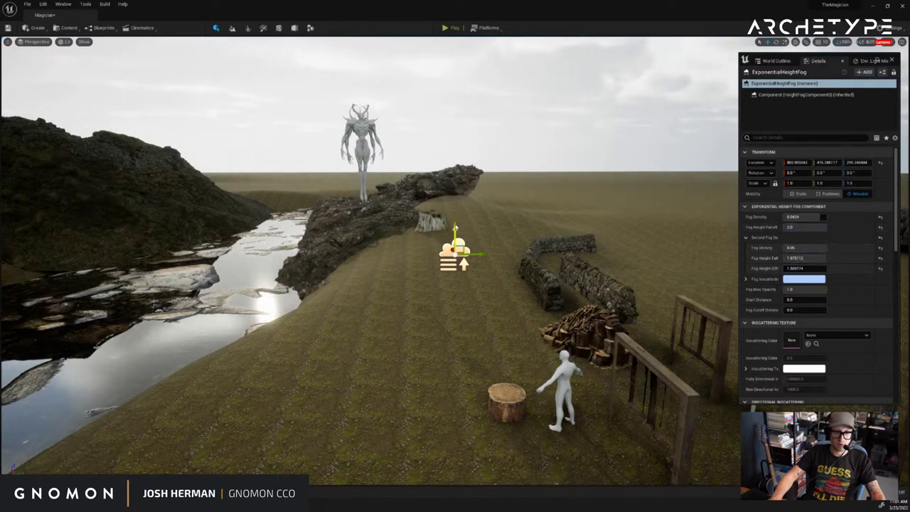
Raise the Exponential Height Fog actor to the far rocks' height, and set its fog density and height falloff to 1
drag(456, 228, 455, 146)
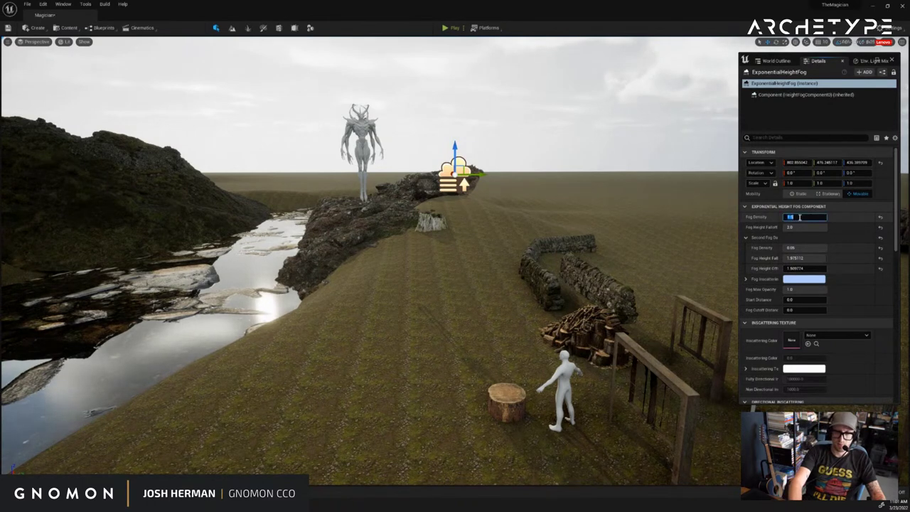
text(1)
key(Return)
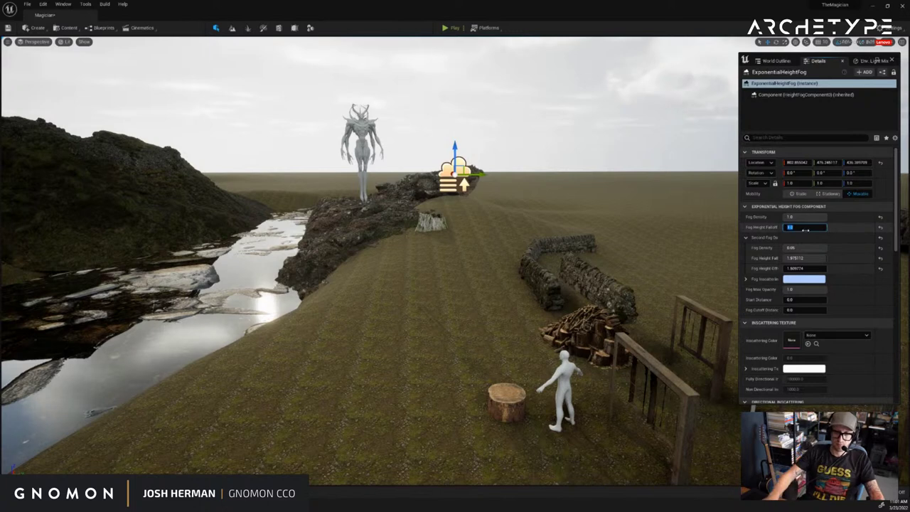
click(805, 228)
scroll(818, 280, down, 1)
scroll(818, 280, down, 5)
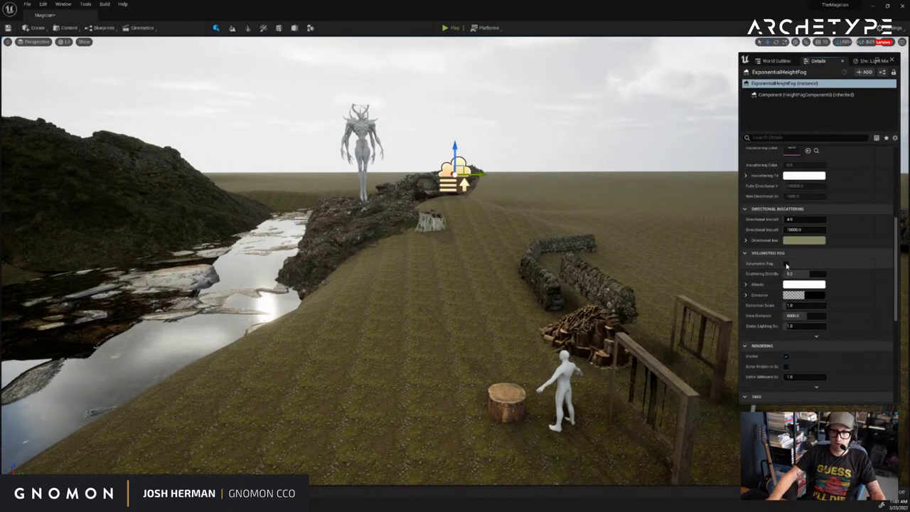
scroll(811, 269, up, 6)
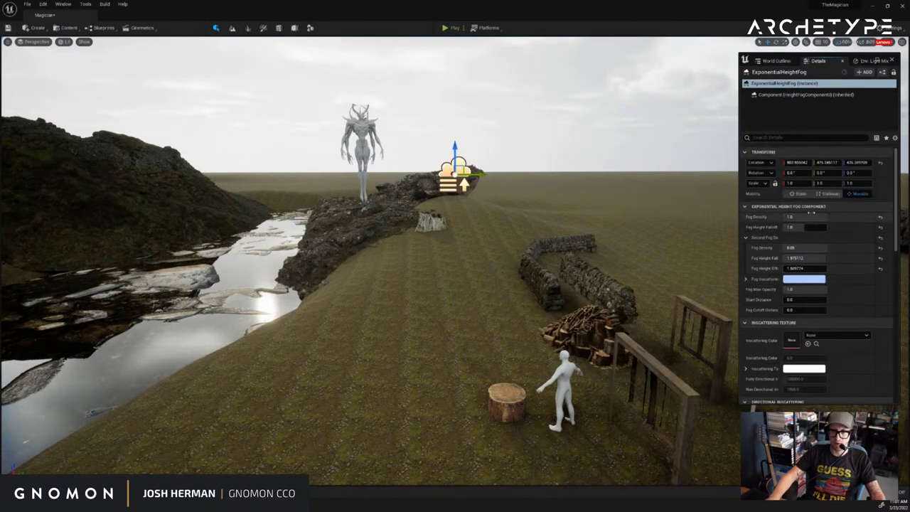
Delete the Exponential Height Fog actor from the level
click(777, 61)
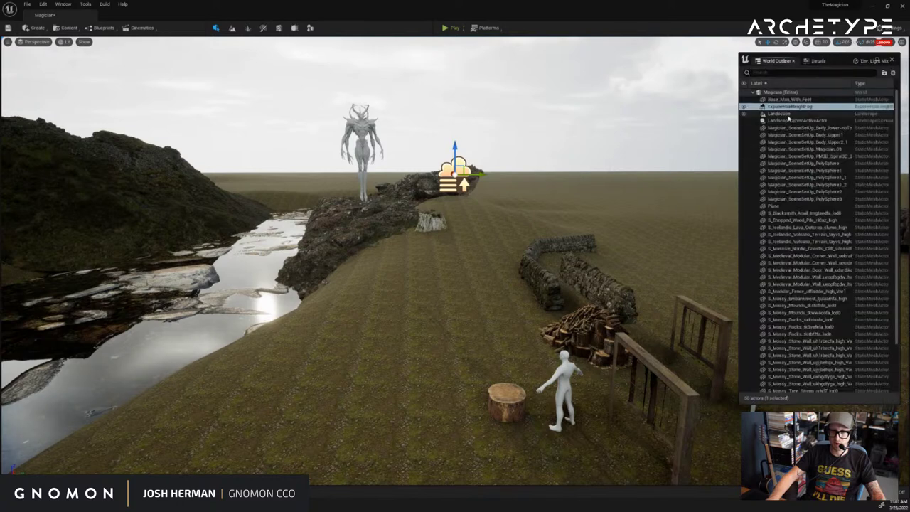
click(789, 106)
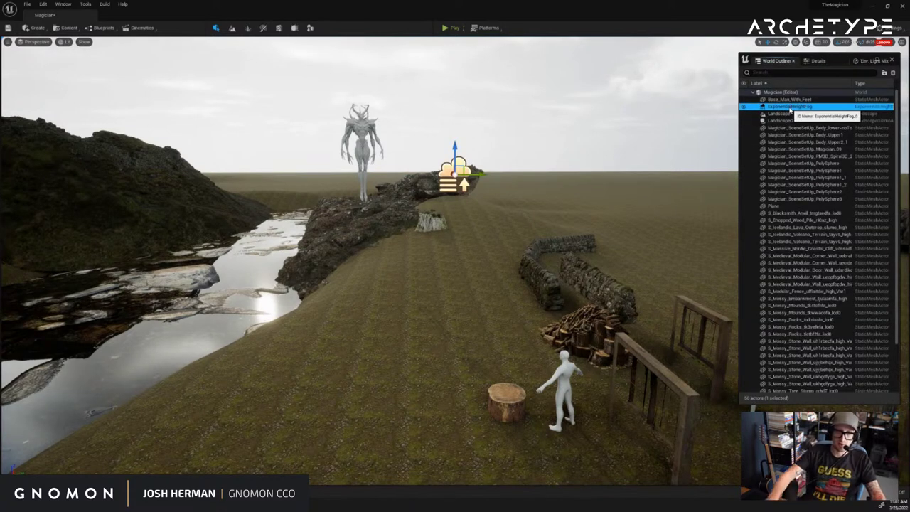
key(Delete)
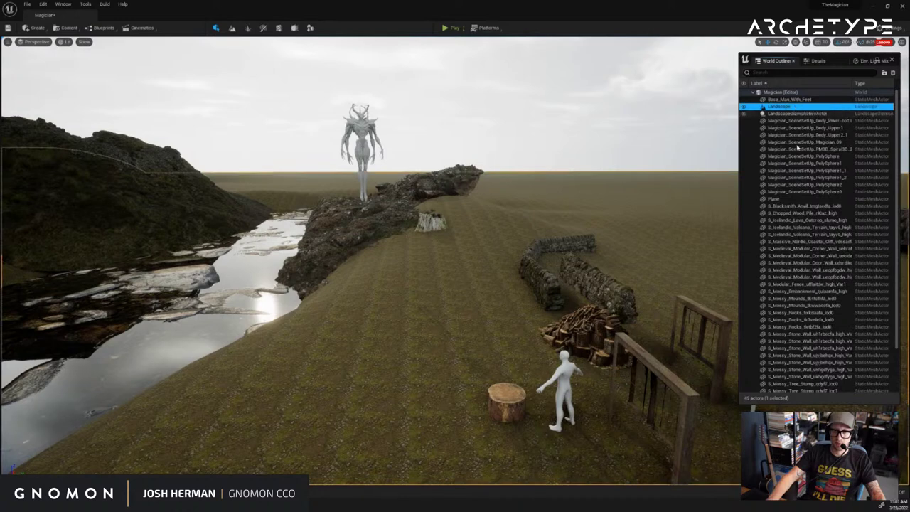
Select the Ultra_Dynamic_Sky actor and widen its details to make the height fog property names readable
scroll(811, 191, down, 3)
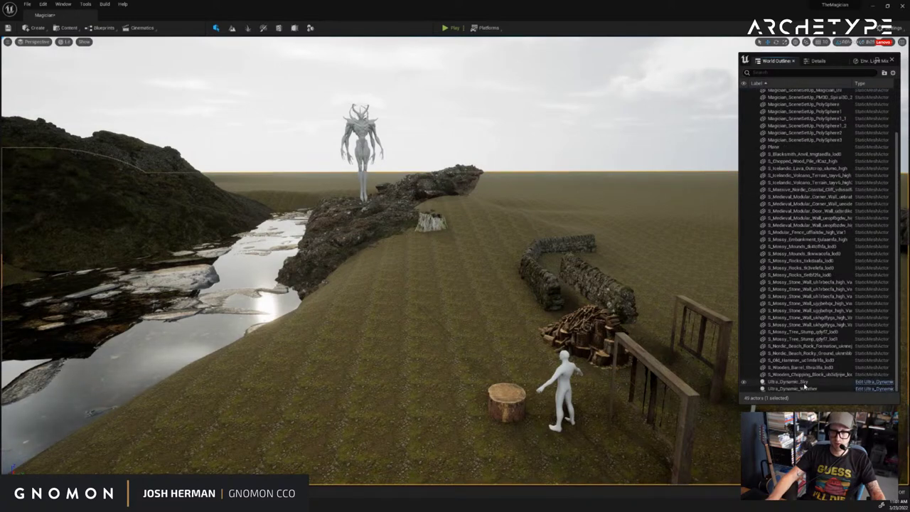
click(789, 382)
click(818, 61)
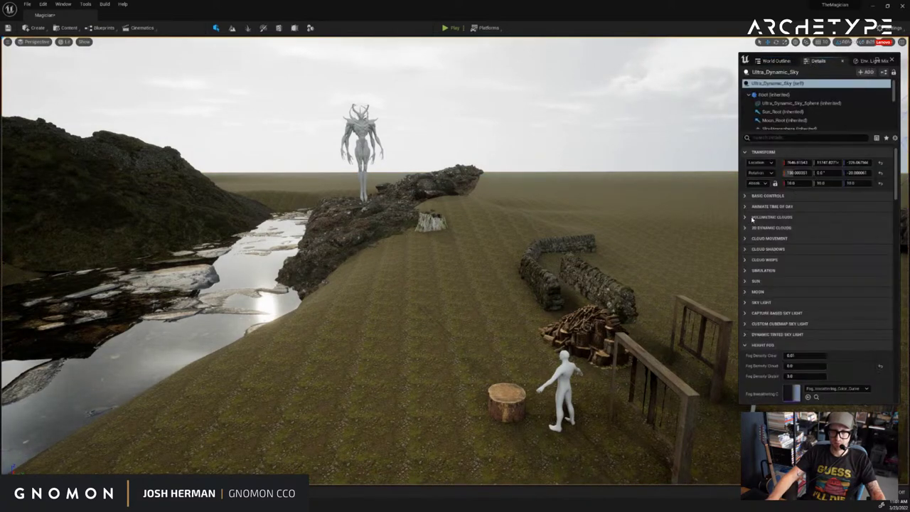
drag(740, 217, 702, 217)
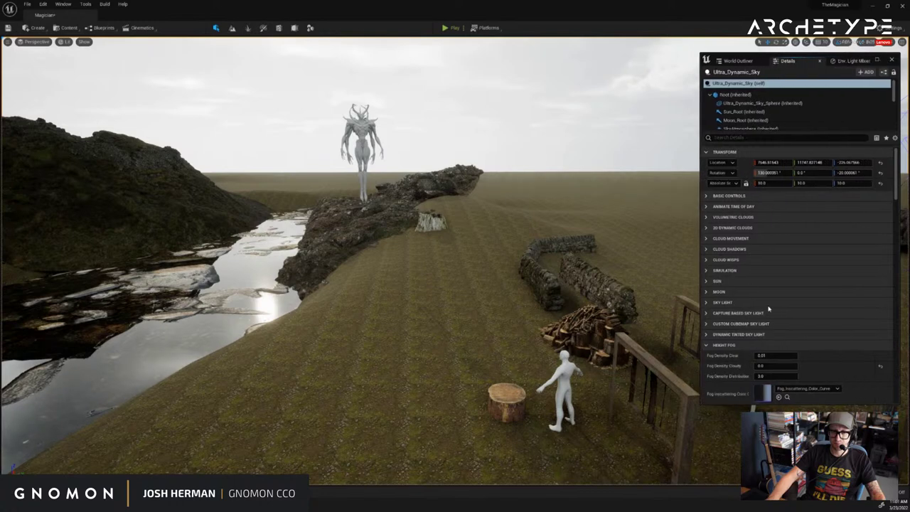
scroll(775, 311, down, 5)
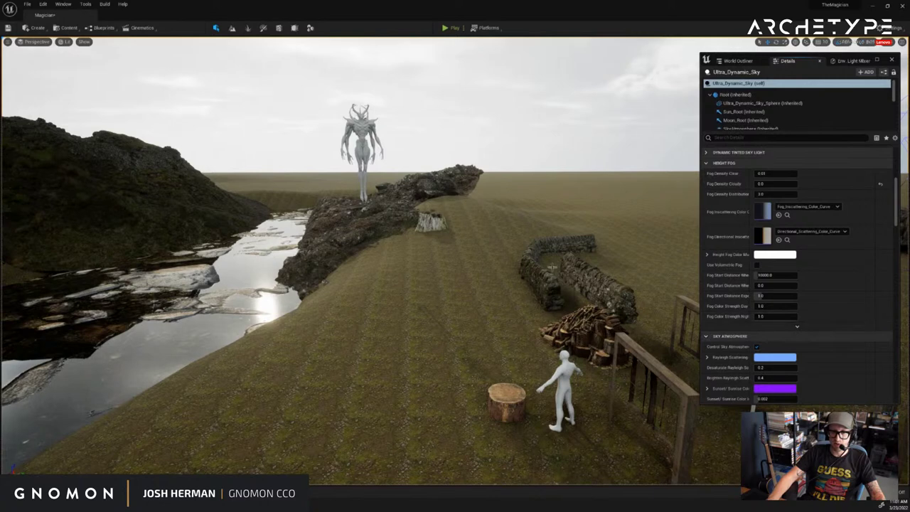
Increase the sky's fog start distance, and set the clear fog density to 1 and the cloudy fog density to 10
drag(765, 275, 775, 277)
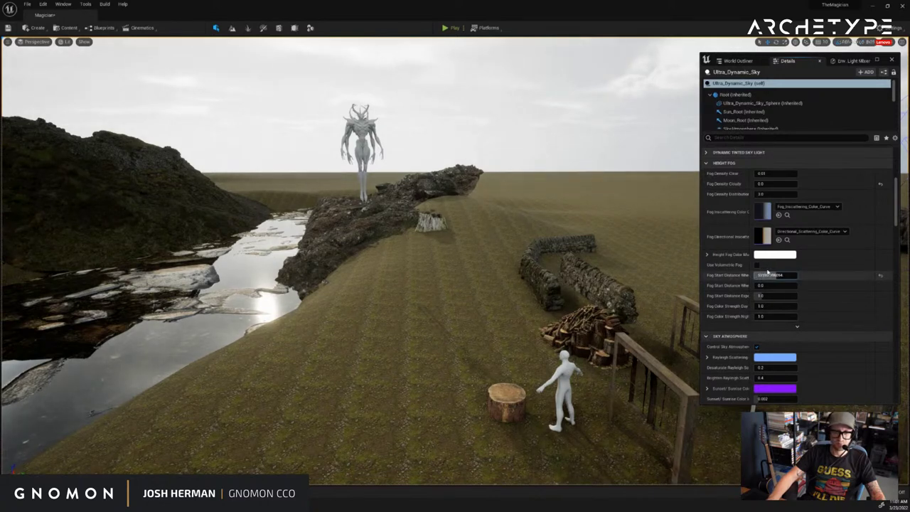
click(777, 174)
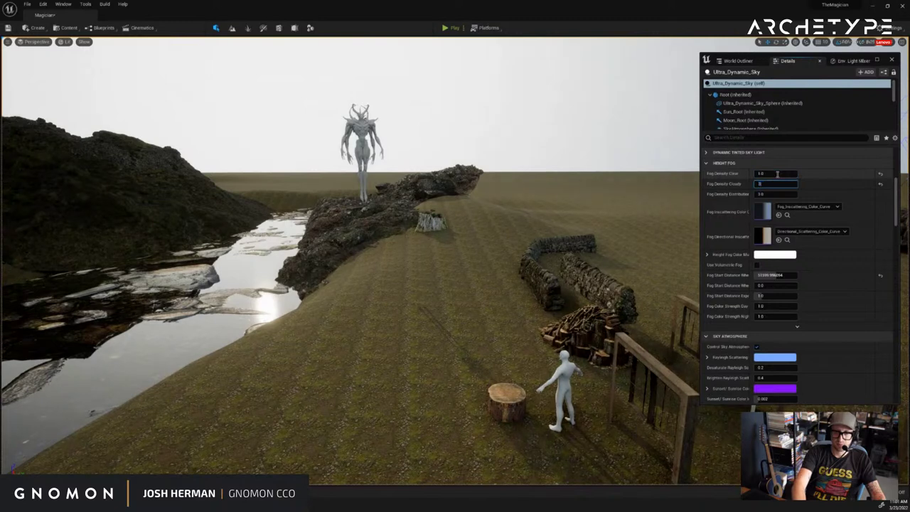
text(10)
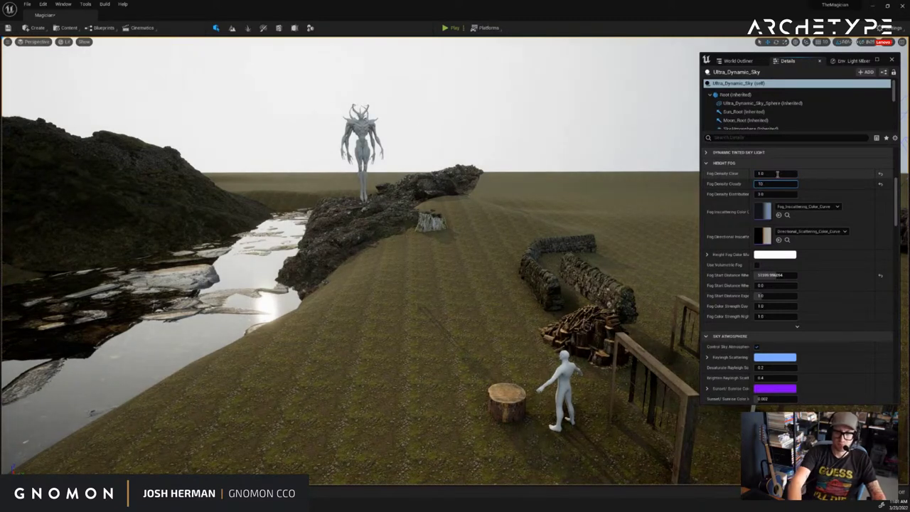
scroll(832, 216, up, 1)
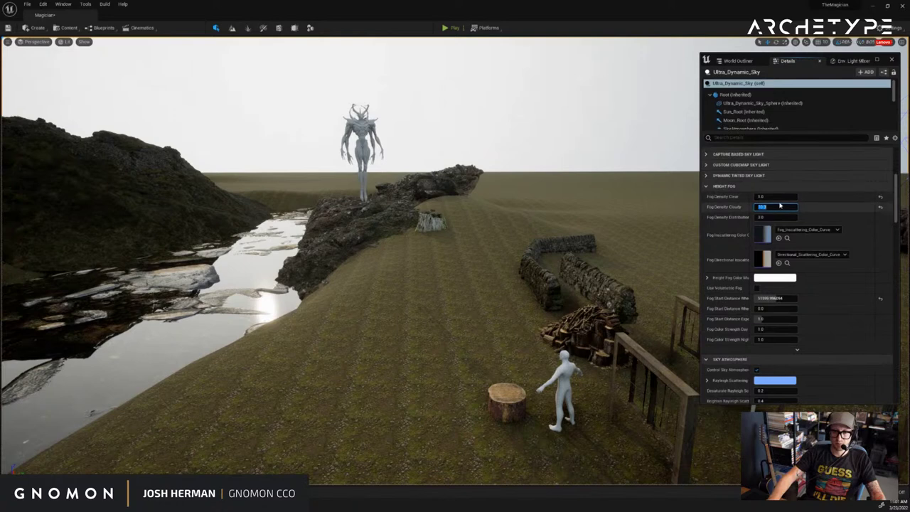
Reduce the sky's fog start distance so the fog reaches the far rocks and cliffs, and frame the magician more closely
click(825, 210)
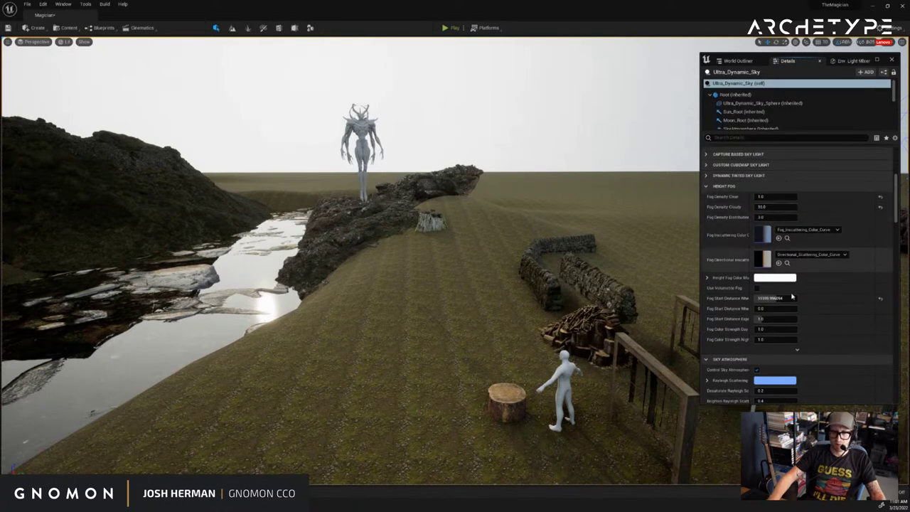
drag(768, 299, 770, 299)
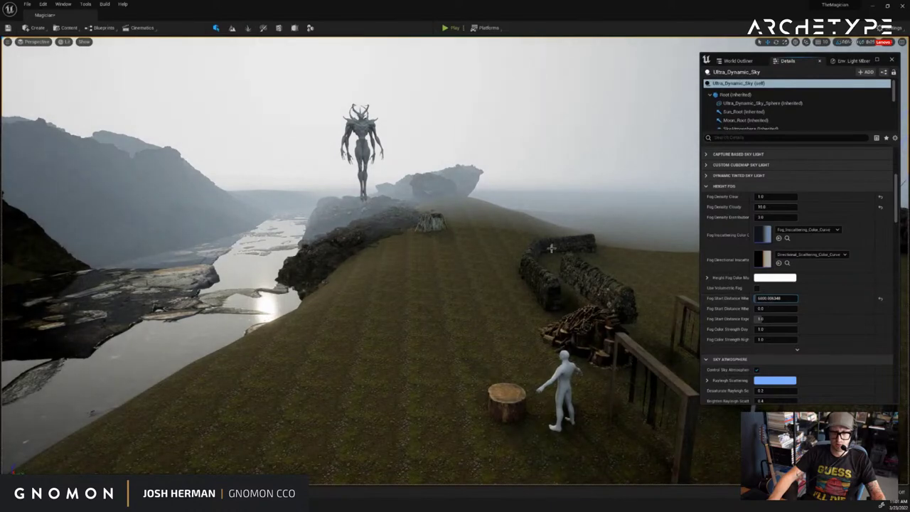
key(w)
right_drag(542, 238, 543, 237)
key(s)
Look through the sky actor's atmosphere, light shaft, lens flare and star settings
scroll(738, 352, down, 10)
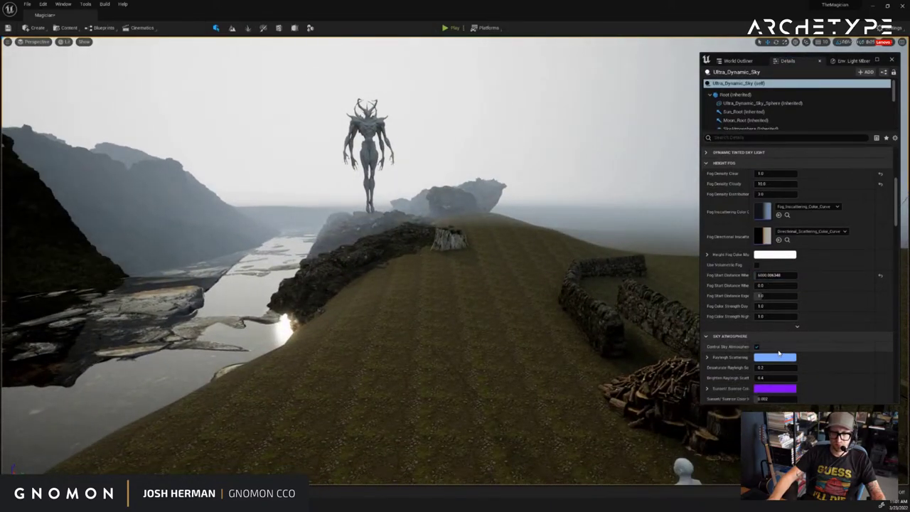
scroll(778, 348, down, 8)
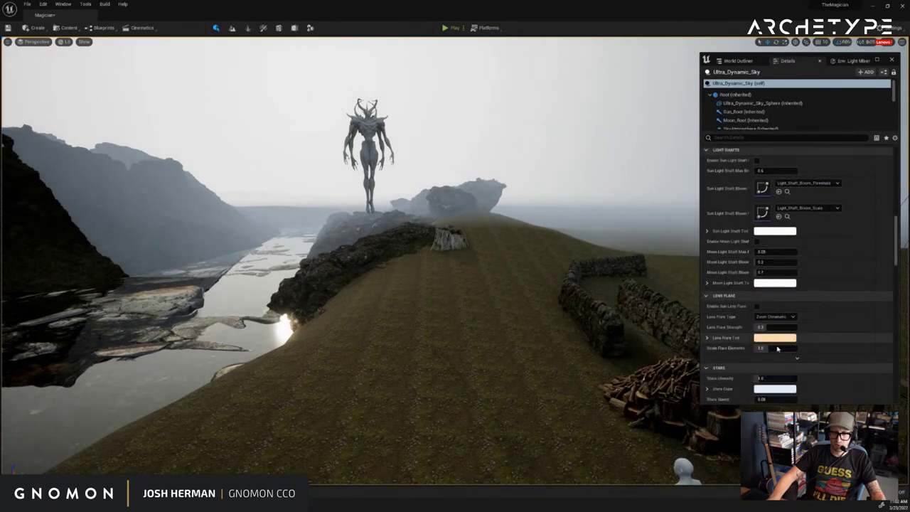
scroll(778, 348, up, 15)
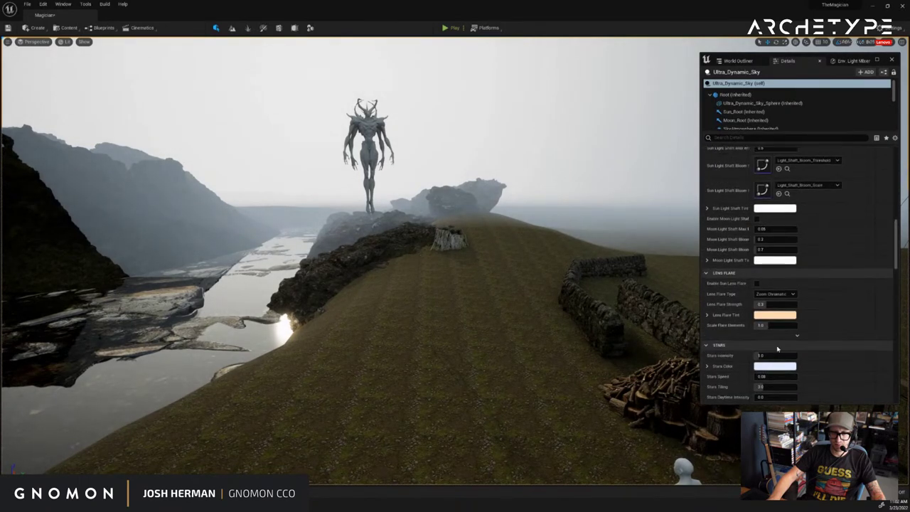
scroll(778, 348, up, 2)
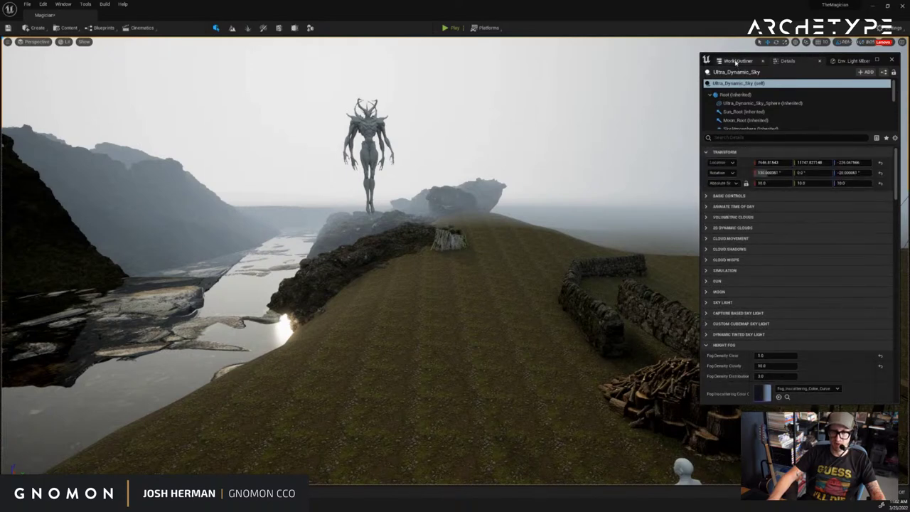
Widen the floating details window and look through the Ultra_Dynamic_Sky's Height Fog, Sky Atmosphere and Light Shafts settings
drag(700, 78, 663, 78)
right_drag(381, 115, 378, 112)
right_drag(541, 235, 520, 228)
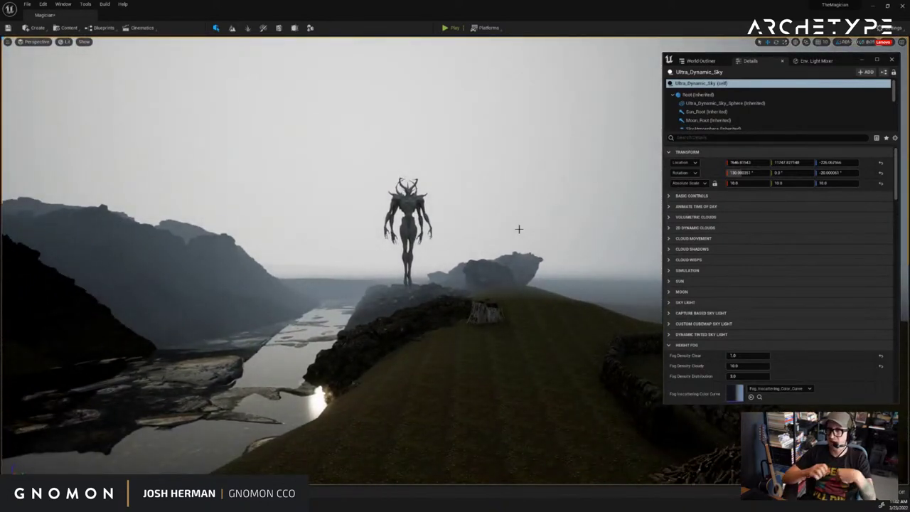
scroll(678, 345, down, 3)
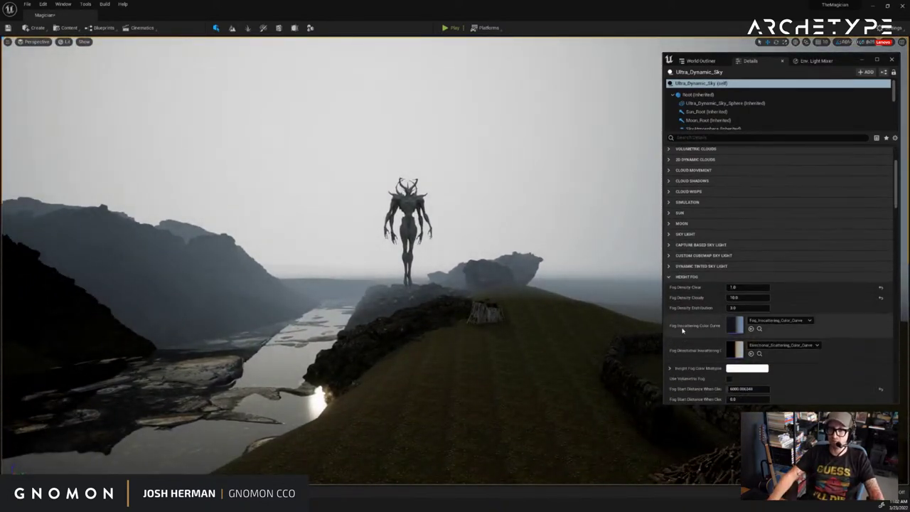
click(684, 268)
click(682, 267)
click(681, 257)
click(682, 257)
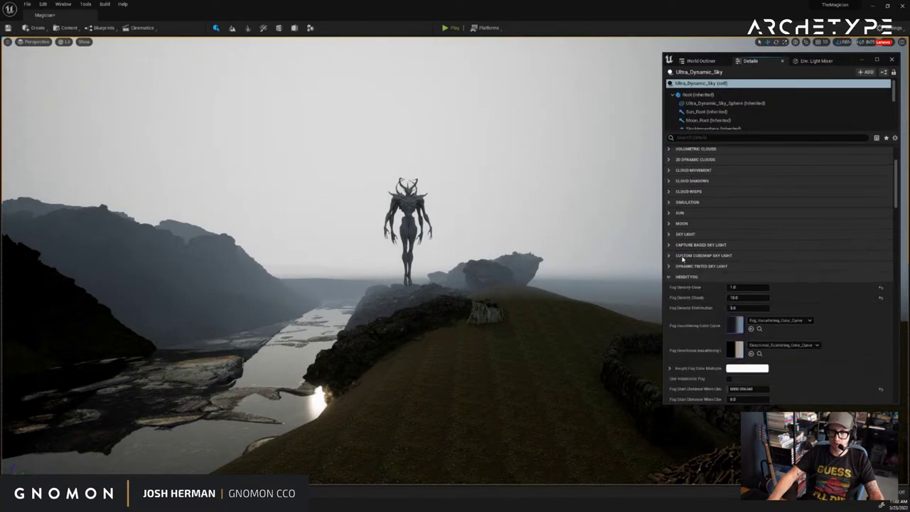
click(685, 246)
click(685, 247)
scroll(700, 284, down, 10)
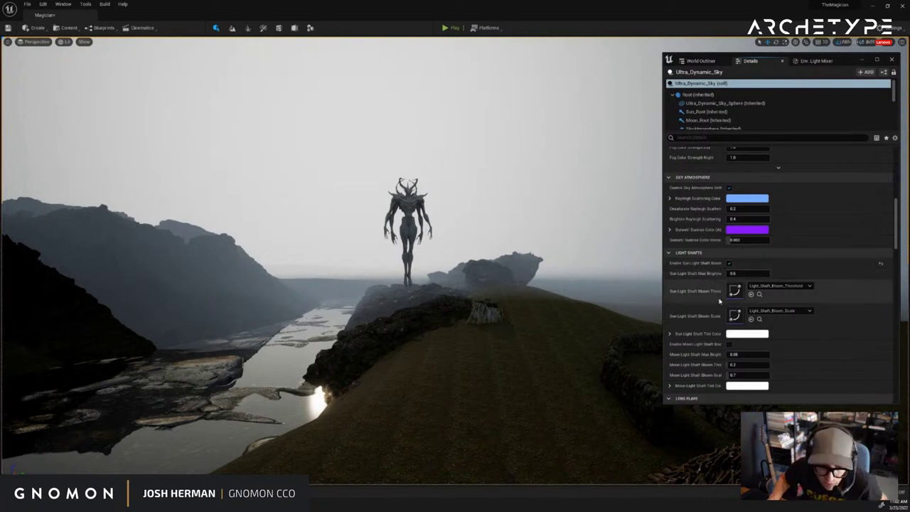
scroll(725, 285, up, 5)
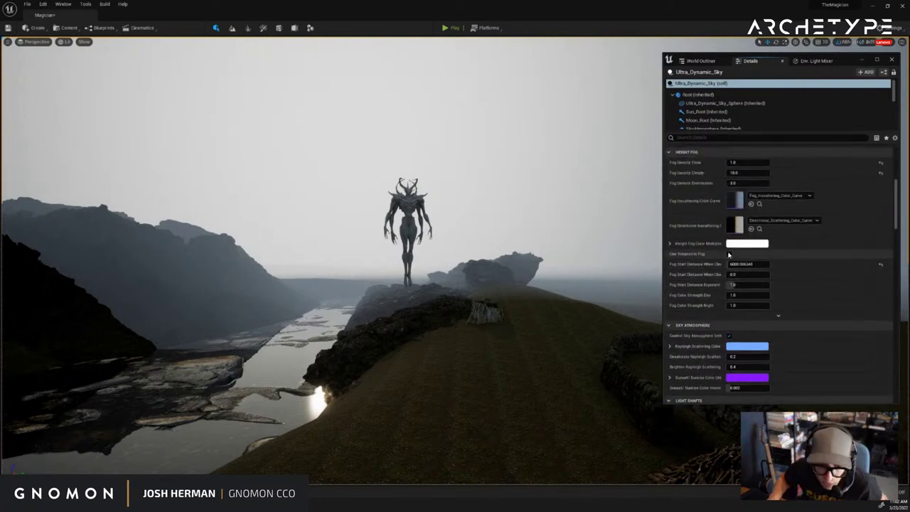
Enable Use Volumetric Fog in the sky's Height Fog settings, comparing the scene with it off and on
click(729, 254)
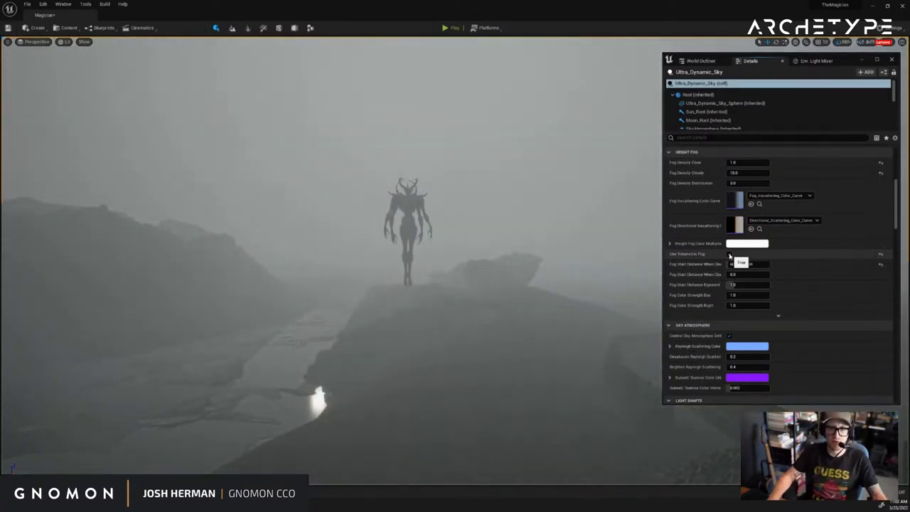
click(730, 255)
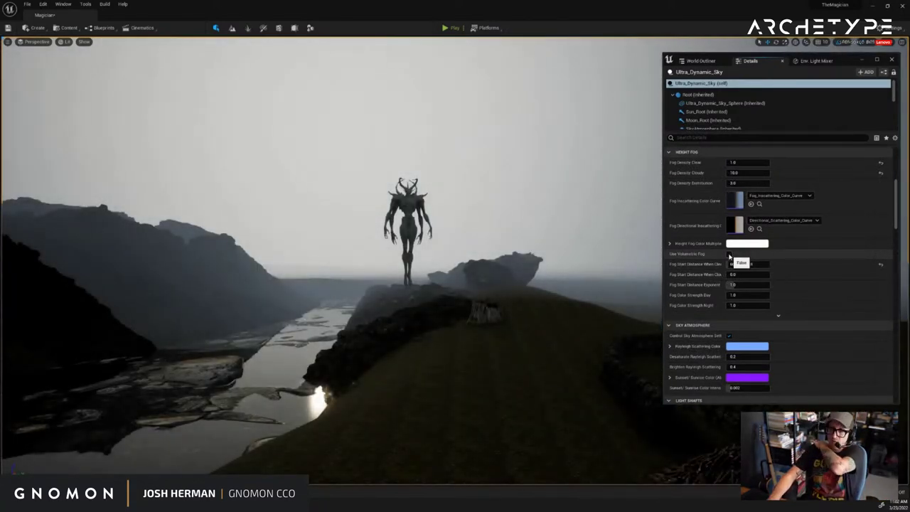
click(730, 255)
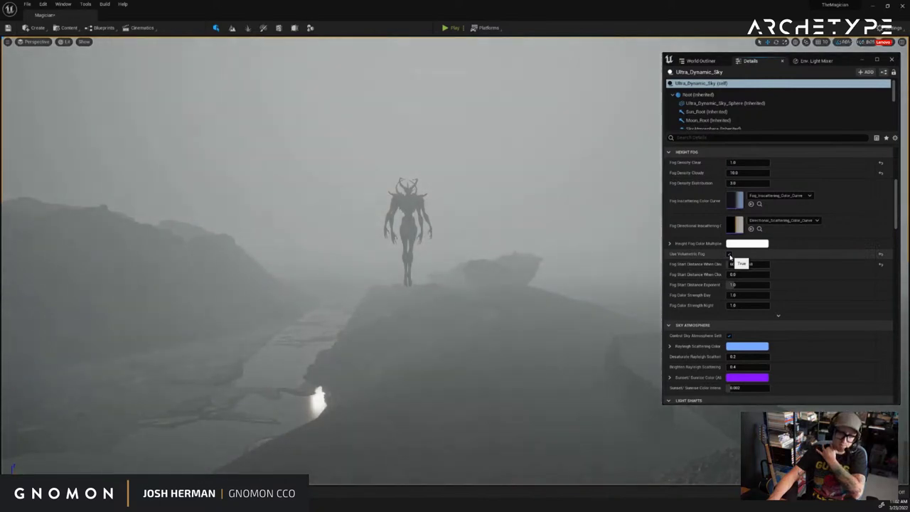
click(730, 254)
click(730, 255)
click(730, 254)
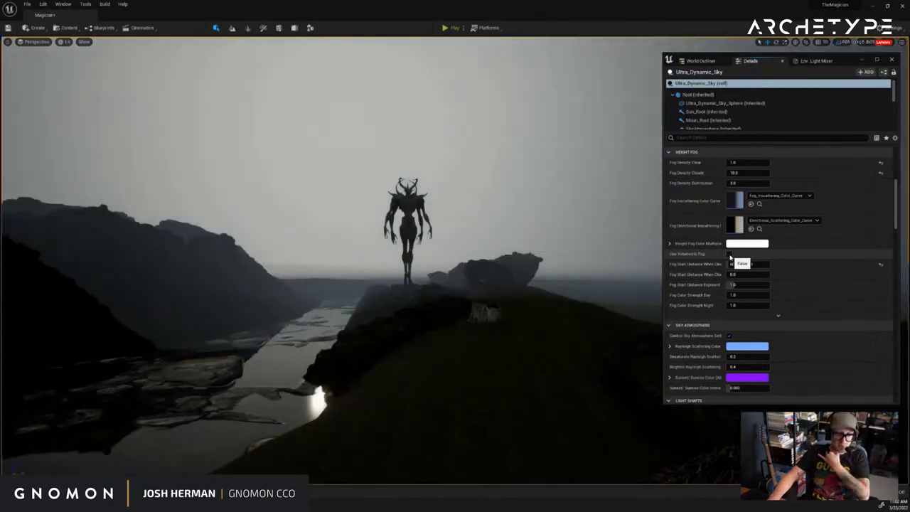
click(729, 254)
Set the sky's Fog Density Clear to 0.2
right_drag(448, 252, 464, 254)
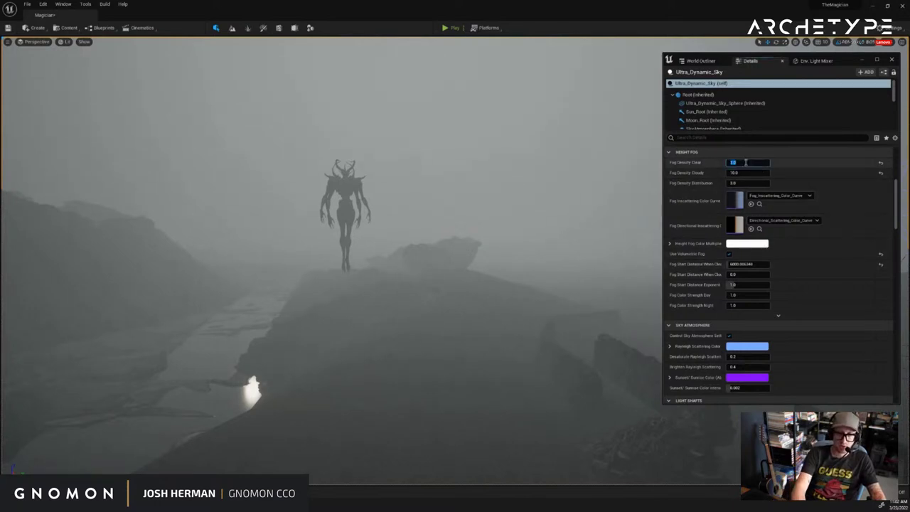
text(.2)
key(Return)
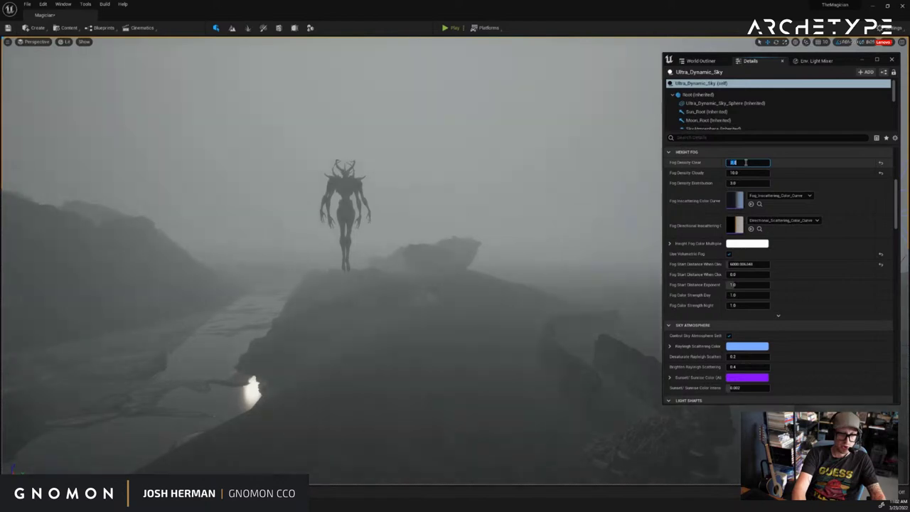
Set the sky's Fog Density Cloudy to 1.0
right_drag(579, 206, 414, 216)
drag(414, 215, 599, 217)
right_drag(600, 217, 334, 220)
drag(334, 220, 629, 231)
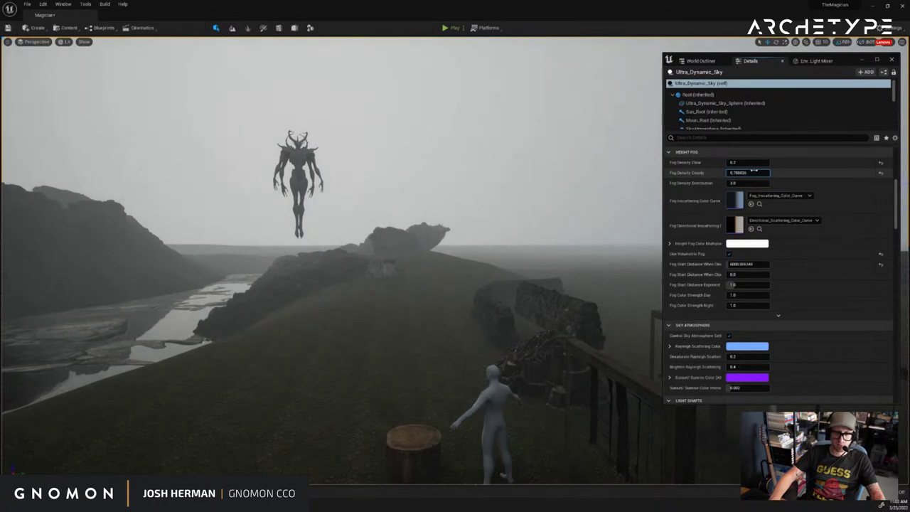
click(754, 172)
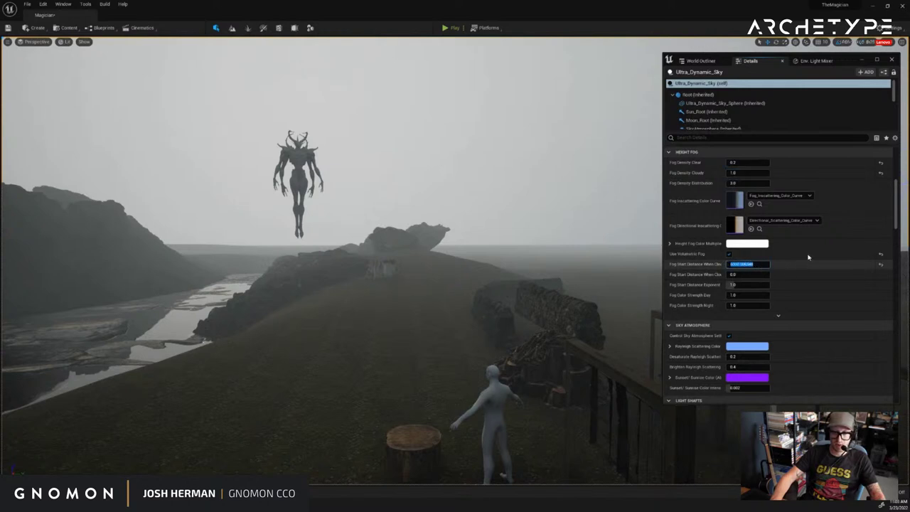
Reset the clear-weather Fog Start Distance to its default of 10000 and re-enable Use Volumetric Fog
click(736, 263)
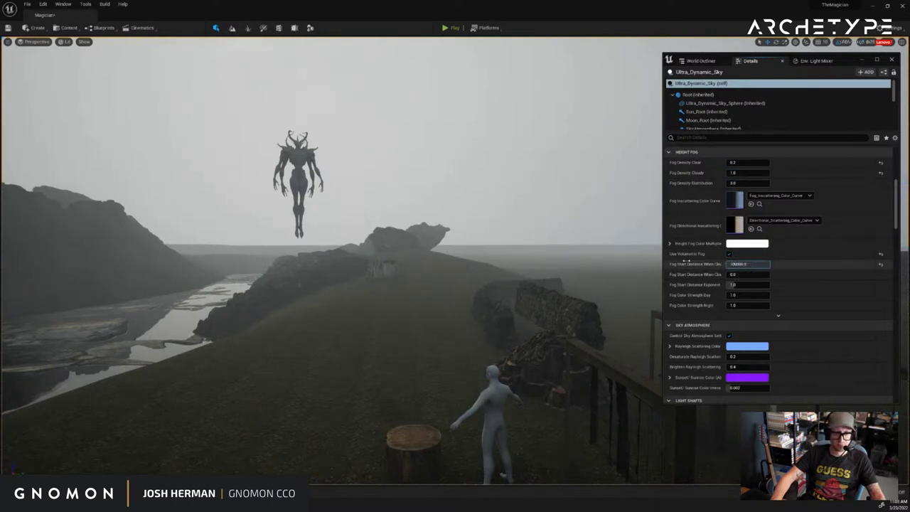
click(880, 266)
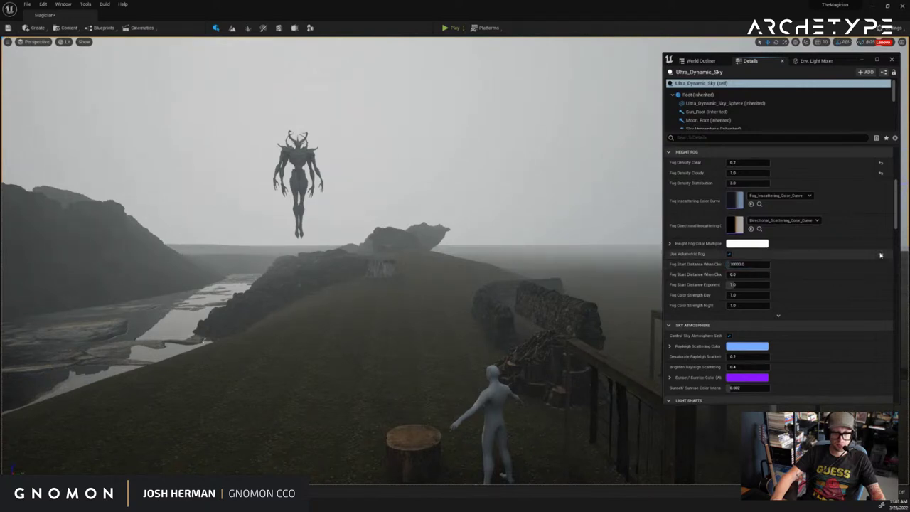
click(881, 254)
click(729, 254)
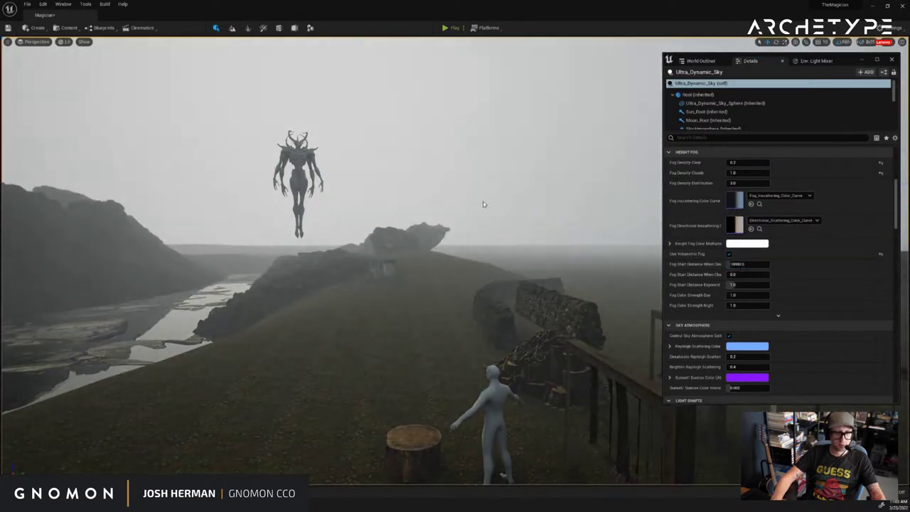
Lower the Fog Start Distance Exponent to about 0.08
right_drag(484, 204, 510, 209)
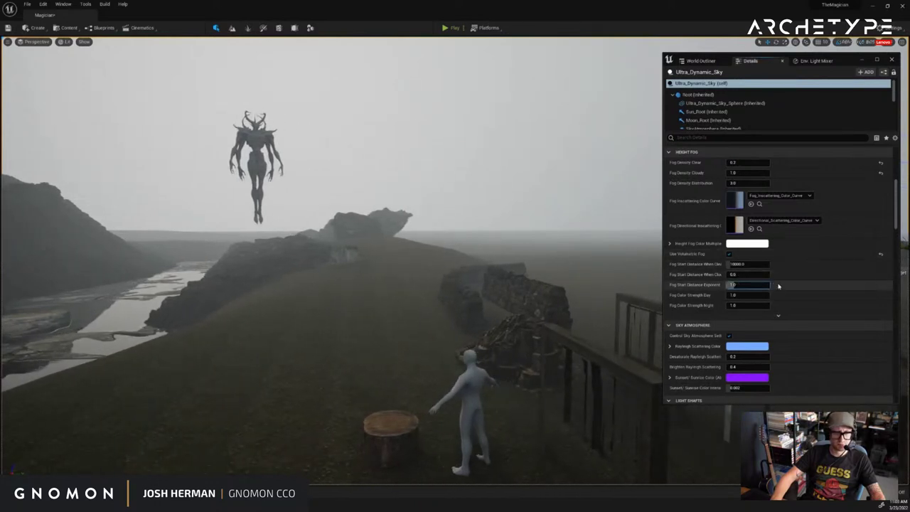
click(739, 285)
text(0.08)
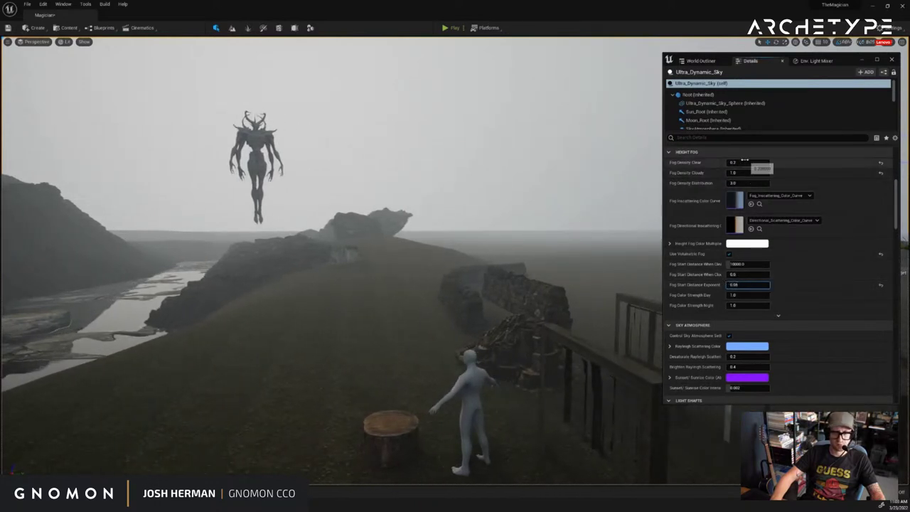
Set Fog Density Clear to 1.0 and reset the Fog Start Distance Exponent to its default
drag(802, 160, 729, 161)
click(751, 163)
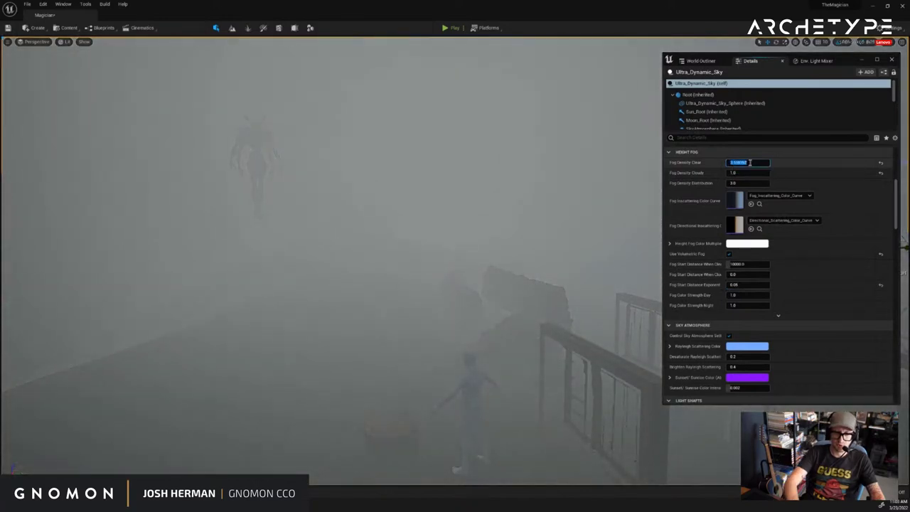
text(2)
key(Return)
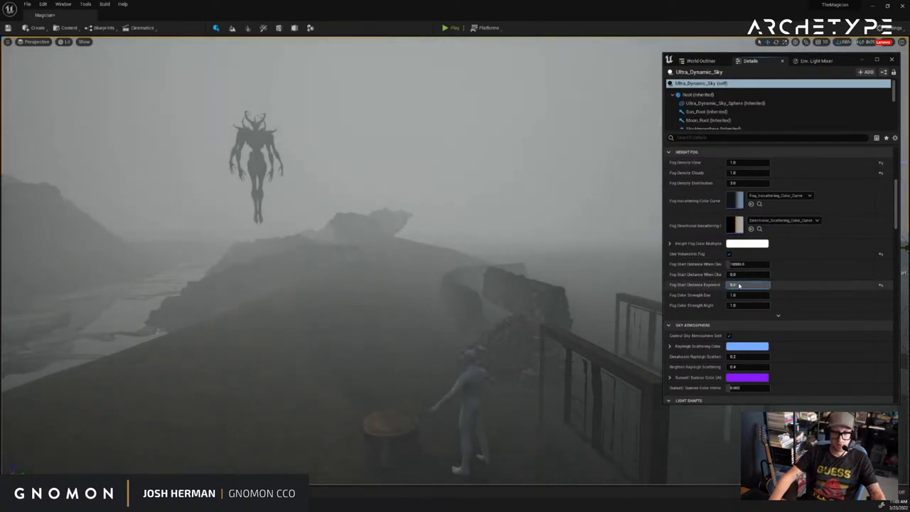
click(881, 285)
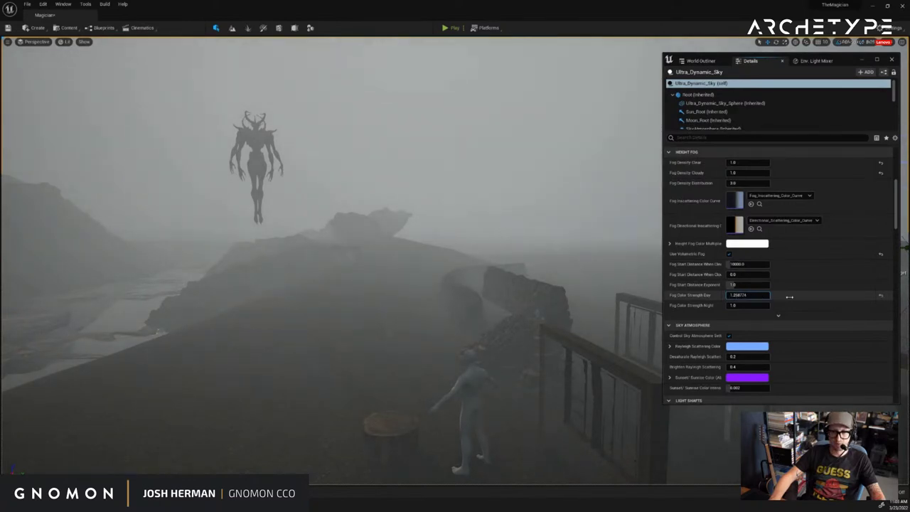
Raise the Height Fog's Fog Color Strength Day to about 8.16
drag(763, 295, 743, 295)
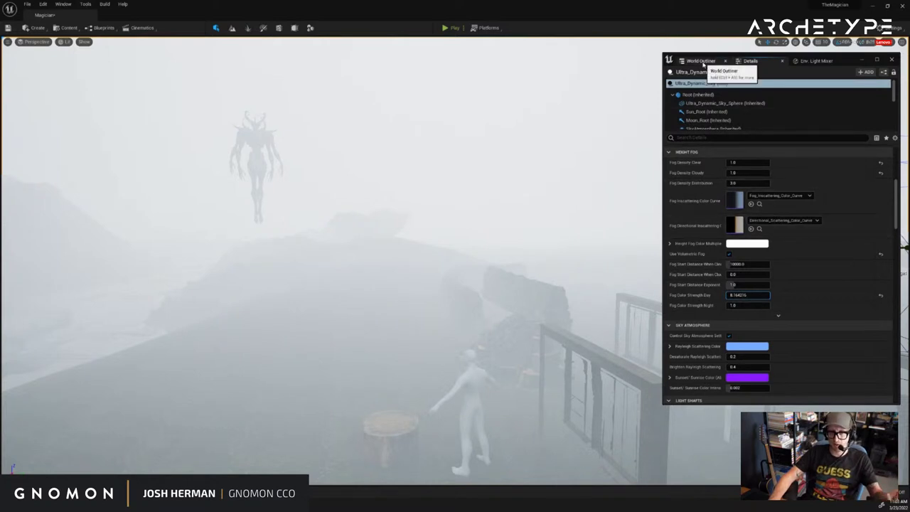
click(701, 60)
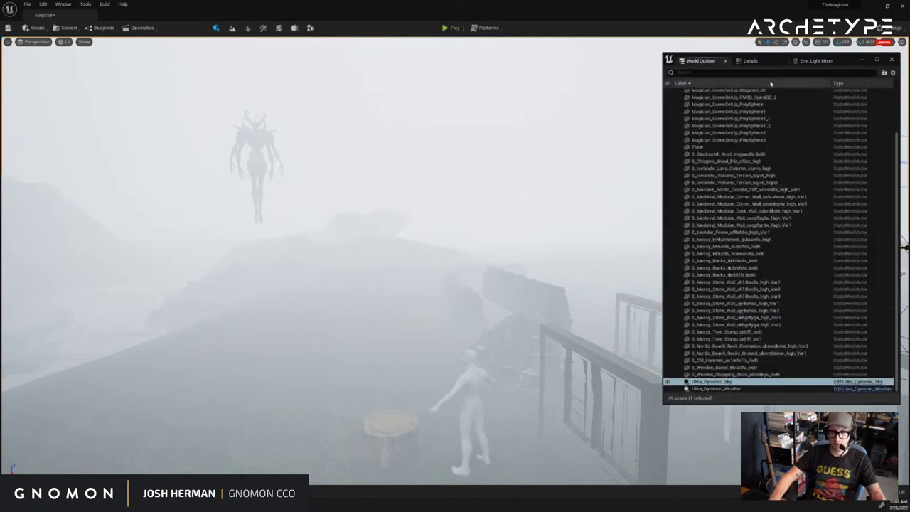
click(756, 62)
Try a night-time Time Of Day in the sky's Basic Controls, and settle it at about 1094.4
scroll(790, 220, up, 5)
click(670, 196)
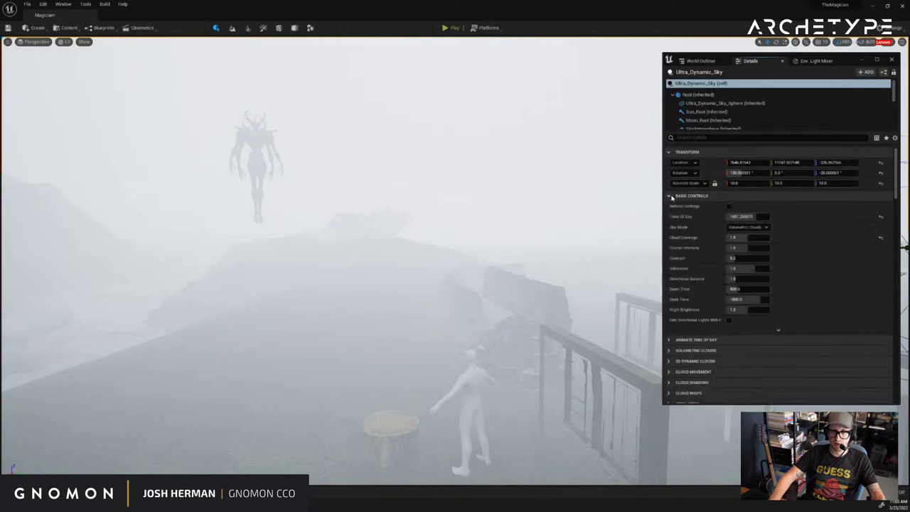
click(742, 215)
drag(736, 216, 734, 216)
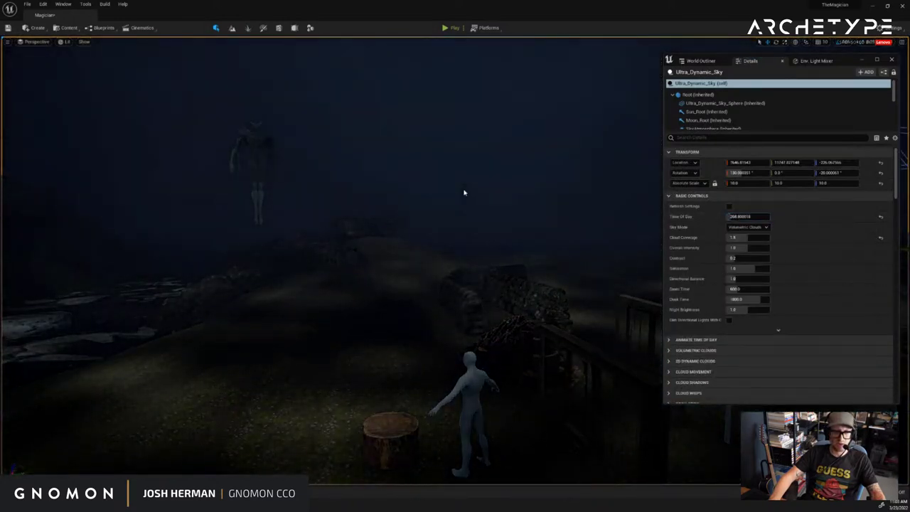
right_drag(463, 193, 621, 208)
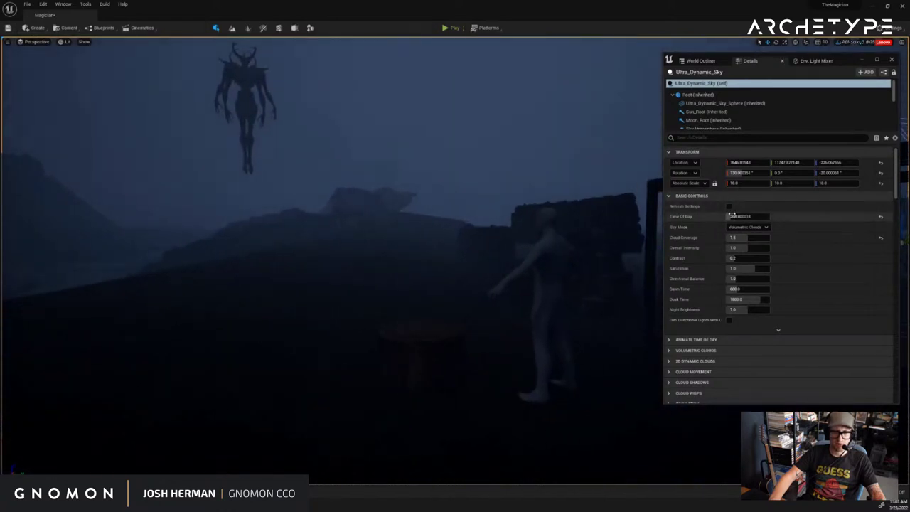
drag(737, 218, 745, 220)
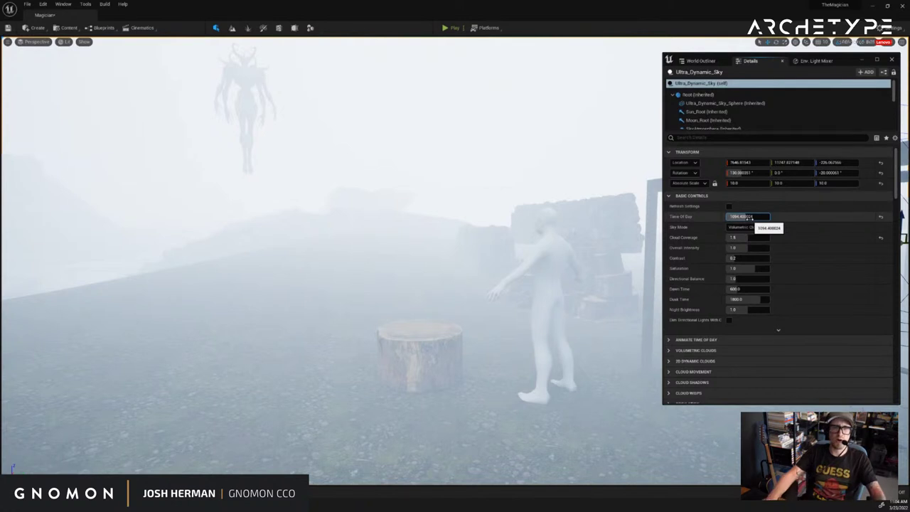
right_drag(611, 206, 609, 204)
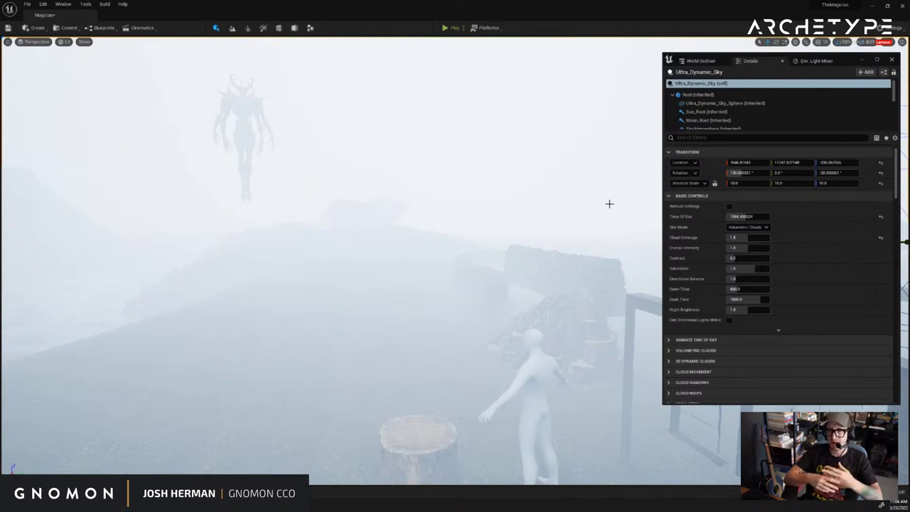
Reset the Height Fog's Fog Color Strength Day to its default
scroll(711, 277, down, 10)
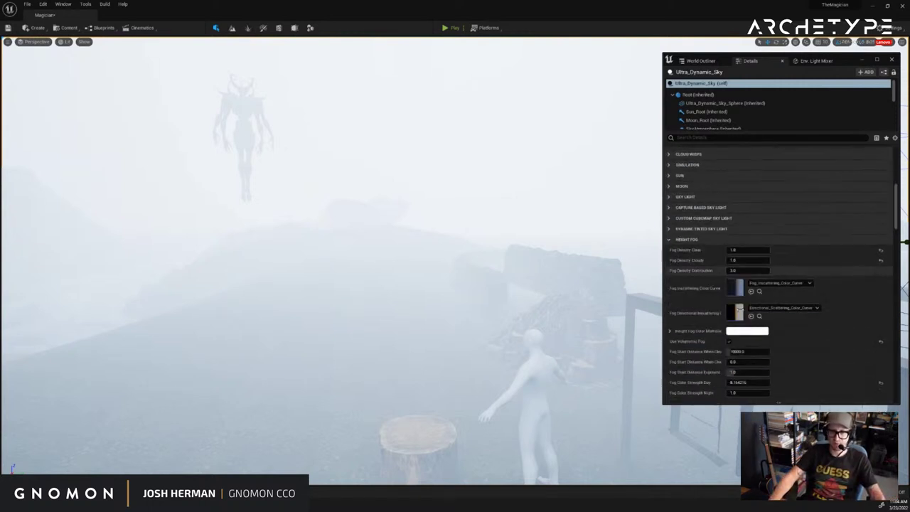
scroll(745, 304, down, 5)
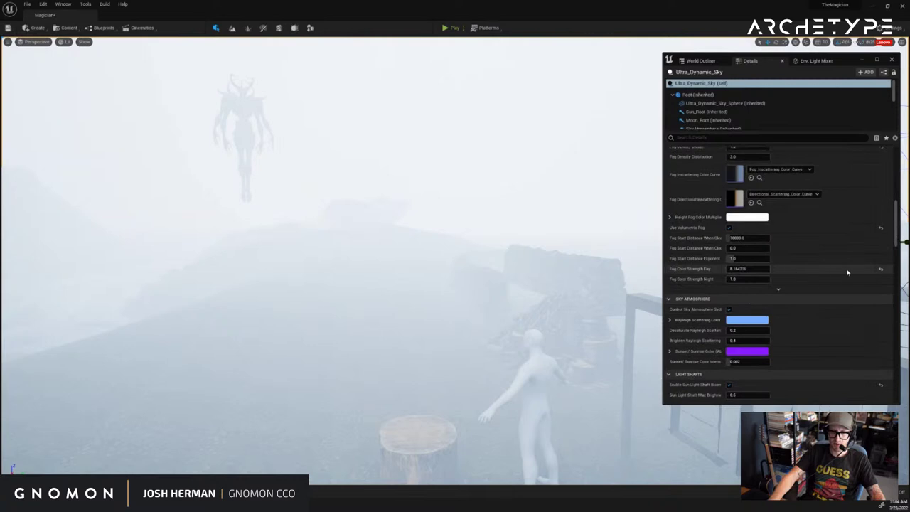
click(881, 270)
scroll(511, 245, down, 3)
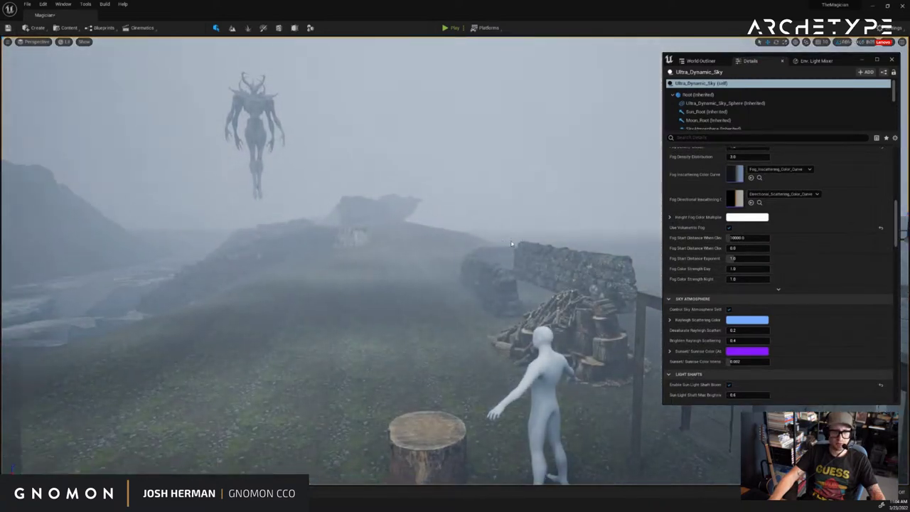
scroll(510, 244, up, 2)
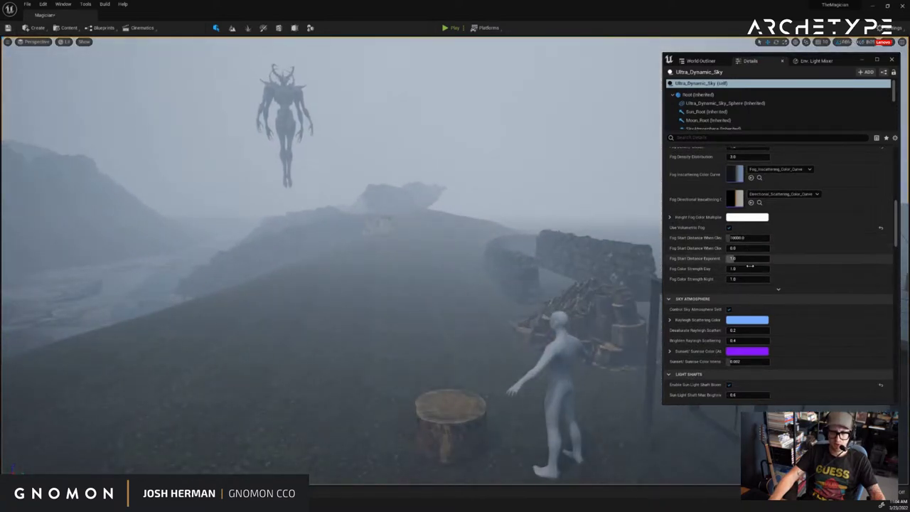
Try a magenta Rayleigh Scattering Color for the Sky Atmosphere, and discard the color change
scroll(759, 288, down, 1)
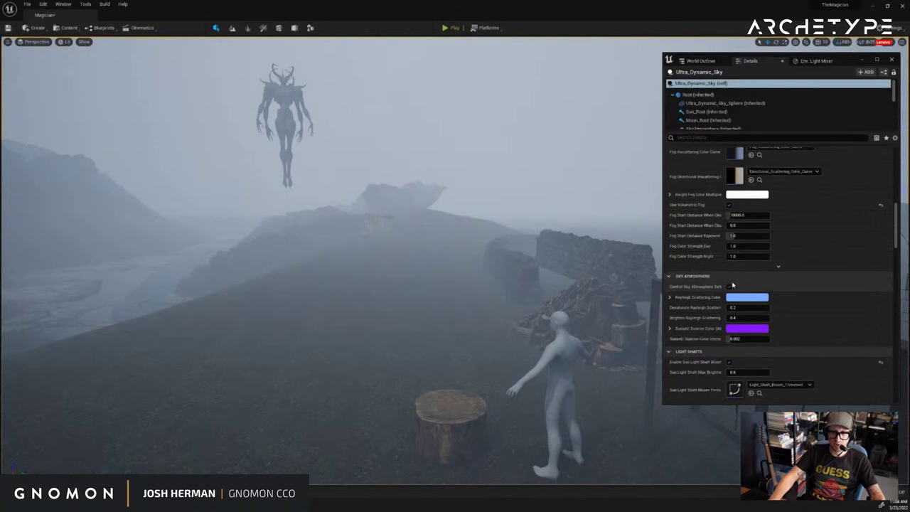
click(729, 287)
click(738, 299)
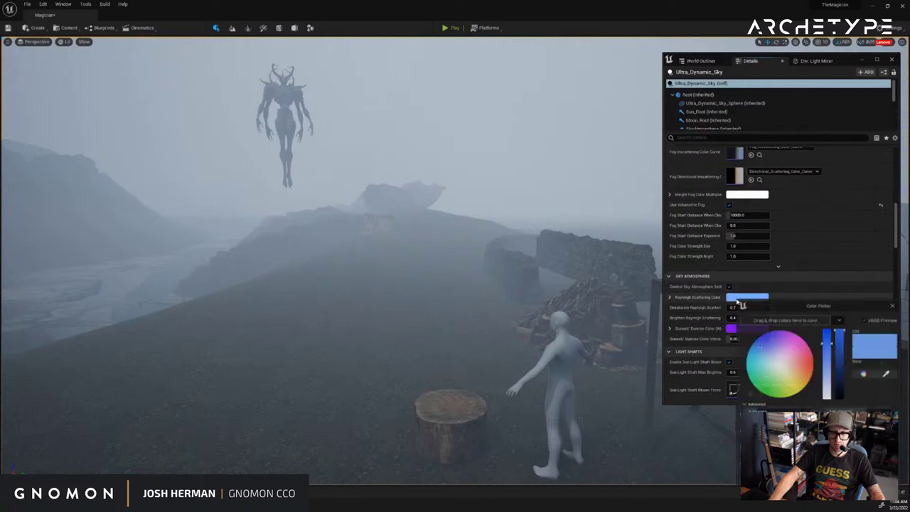
click(780, 361)
drag(779, 362, 797, 337)
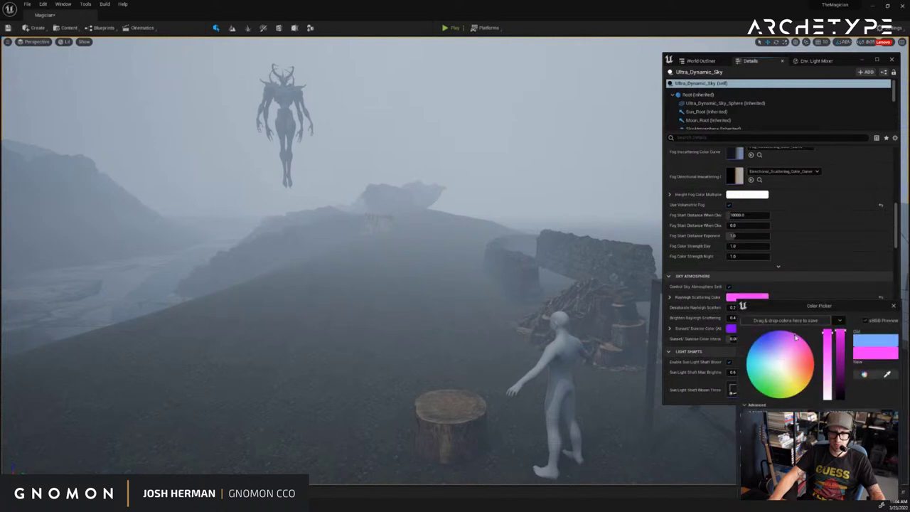
key(Escape)
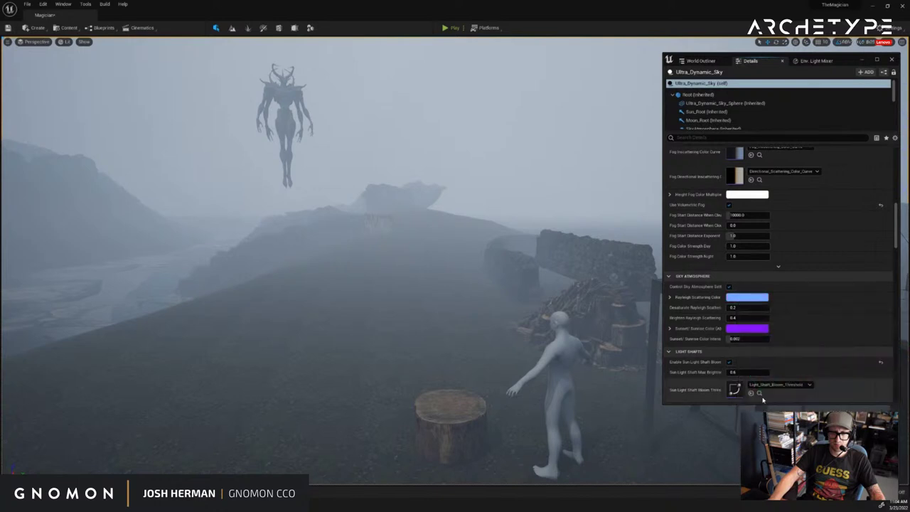
Enable the Moon Light Shaft Bloom and the Sun Lens Flare on the Ultra_Dynamic_Sky
scroll(729, 362, down, 4)
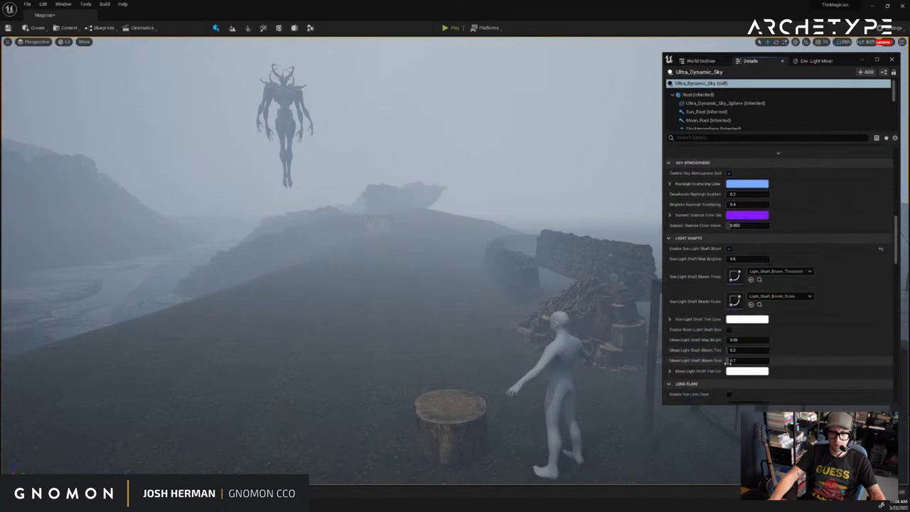
scroll(697, 340, down, 4)
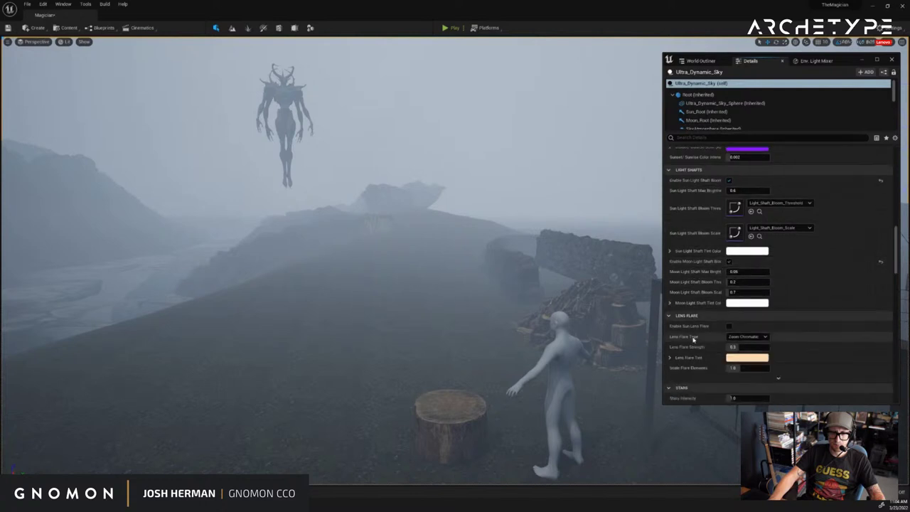
scroll(693, 340, down, 2)
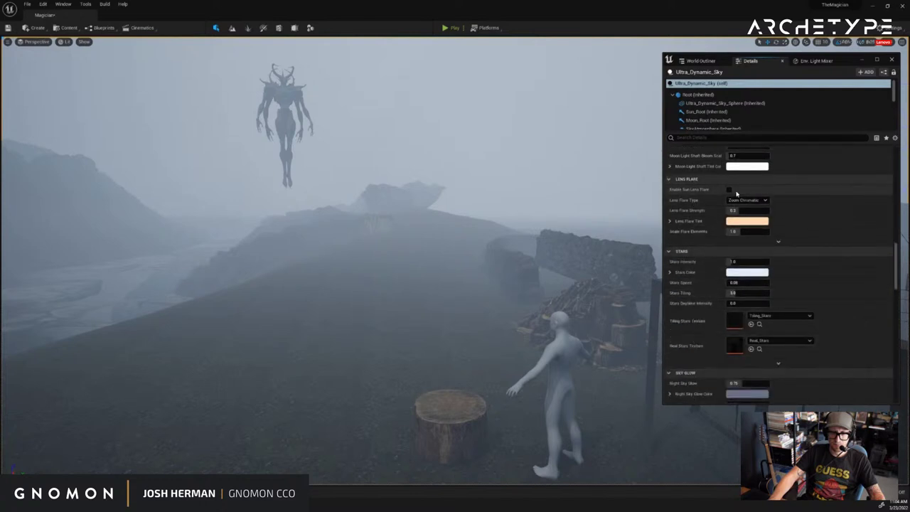
scroll(692, 279, down, 2)
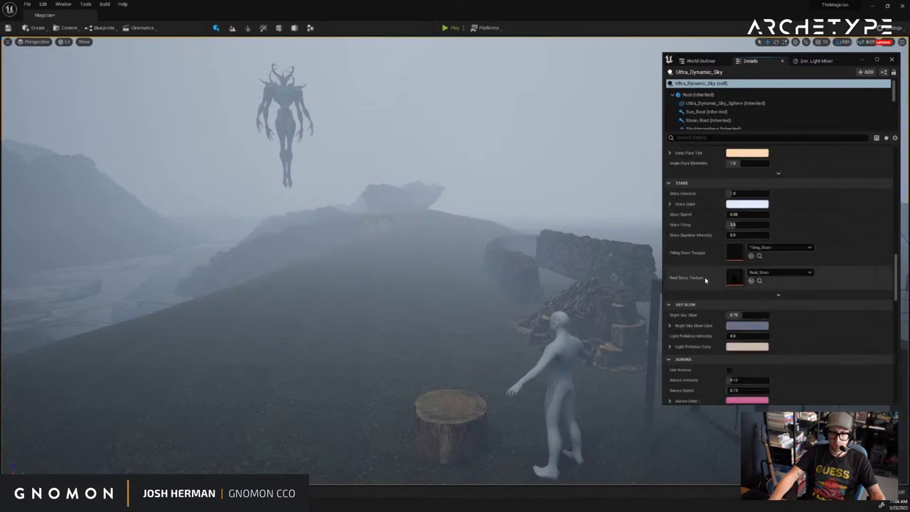
scroll(705, 279, down, 4)
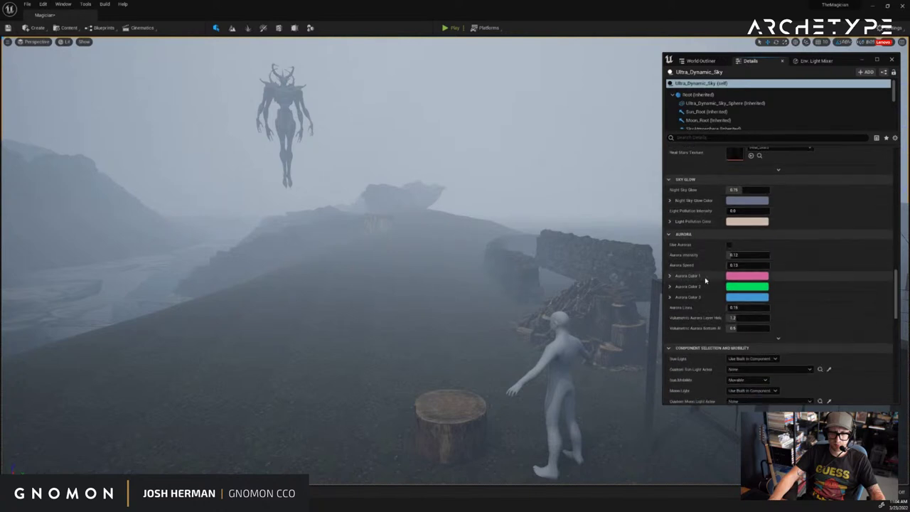
Set the Height Fog's Fog Density Clear to 0
scroll(705, 280, up, 15)
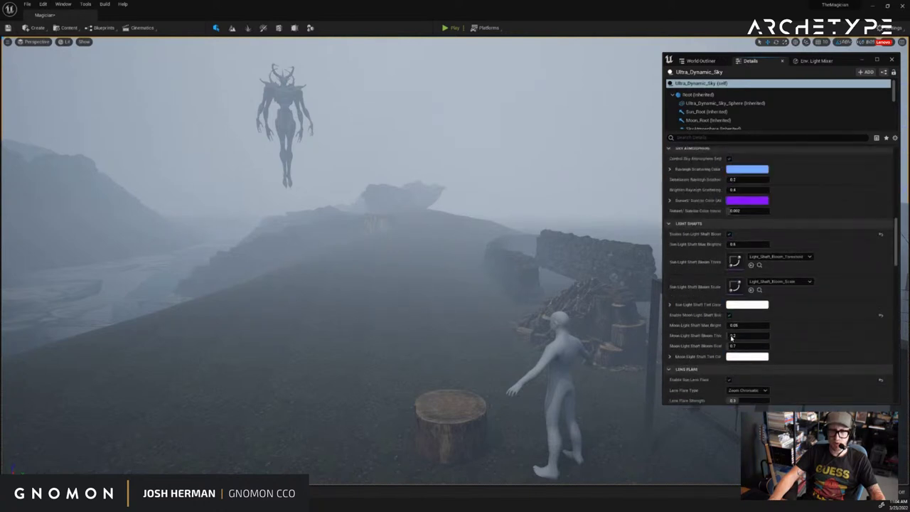
scroll(730, 336, up, 10)
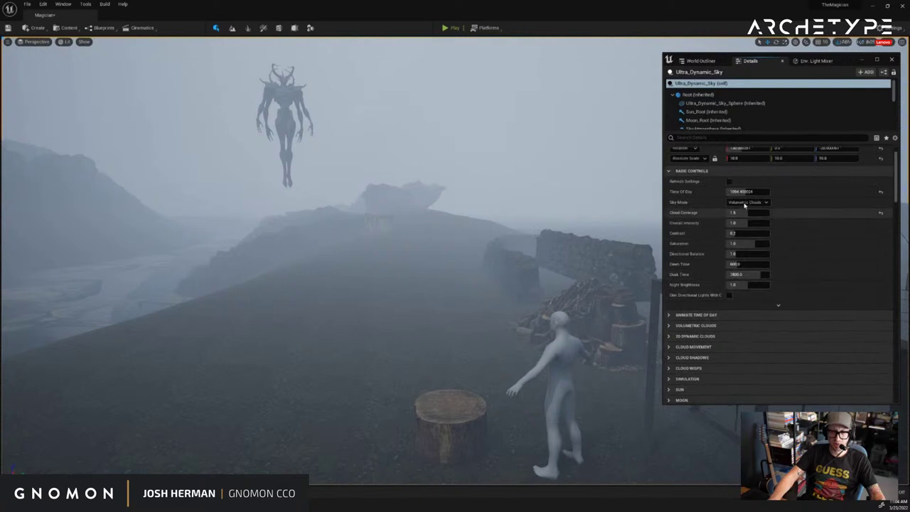
scroll(749, 268, down, 2)
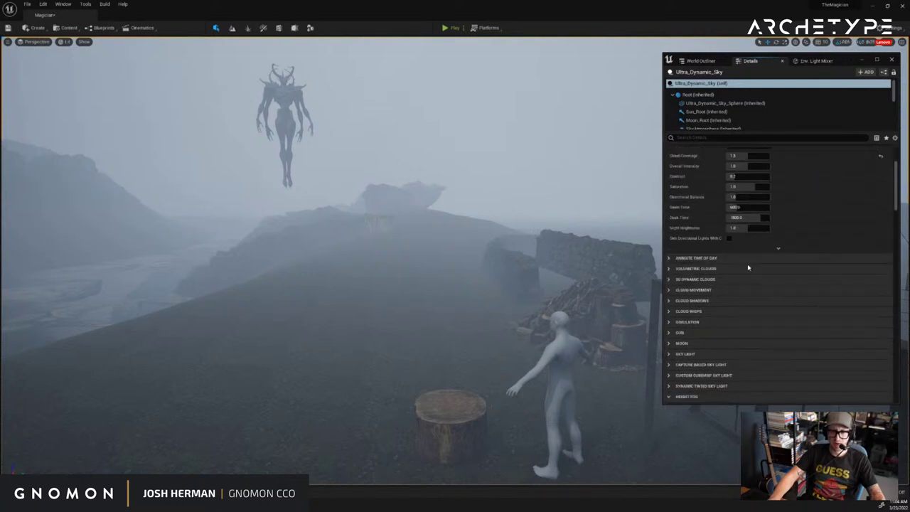
scroll(748, 267, up, 2)
scroll(749, 267, down, 7)
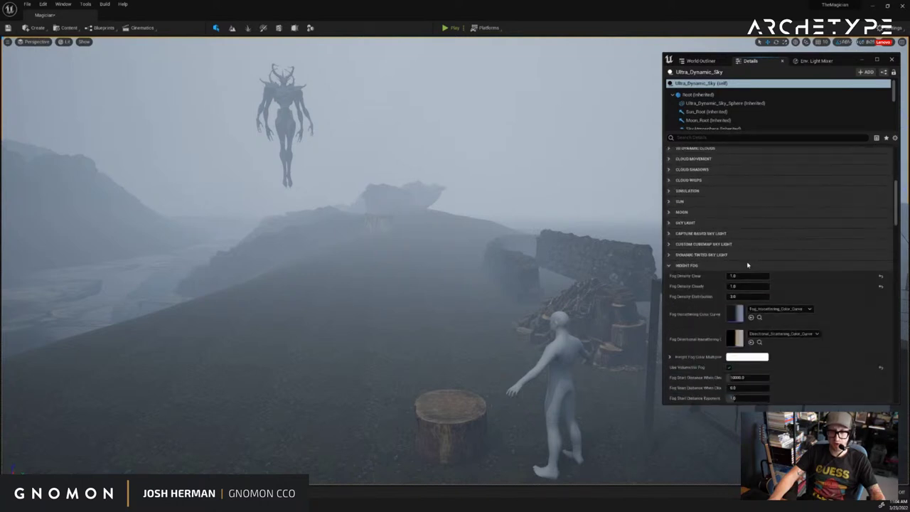
text(0)
key(Return)
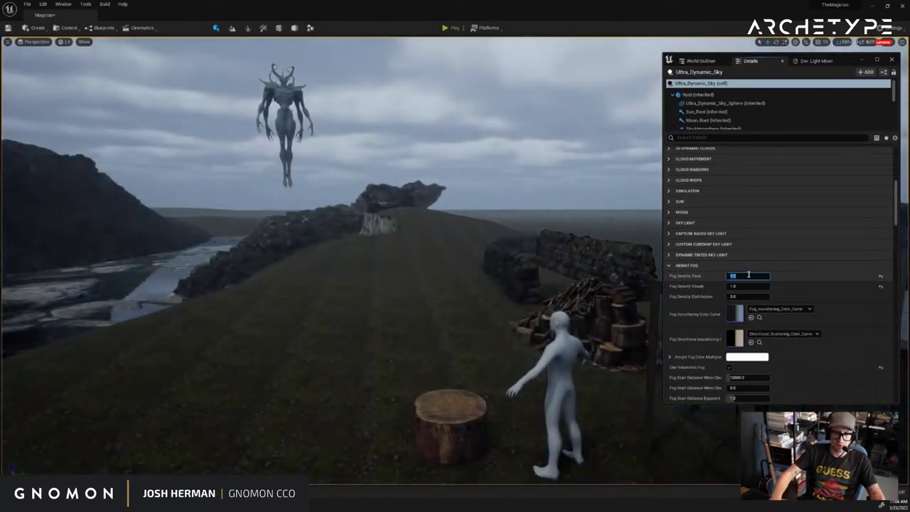
right_click(486, 234)
click(581, 203)
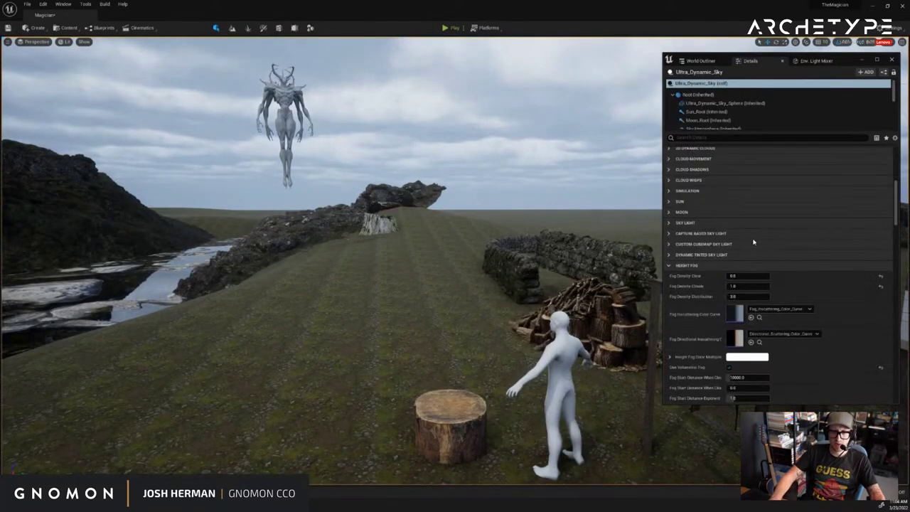
Set the sky's Time Of Day to 0.0 in the Basic Controls
scroll(754, 242, up, 7)
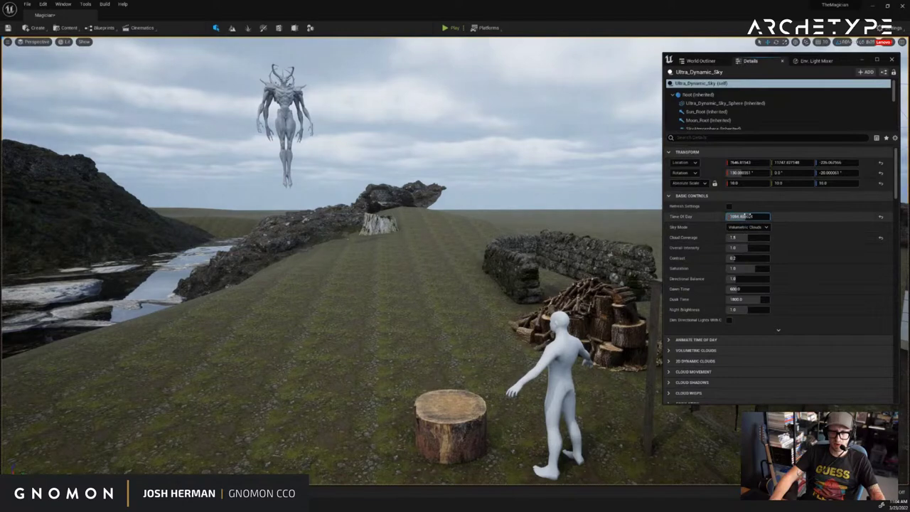
drag(746, 216, 772, 218)
right_drag(569, 196, 582, 178)
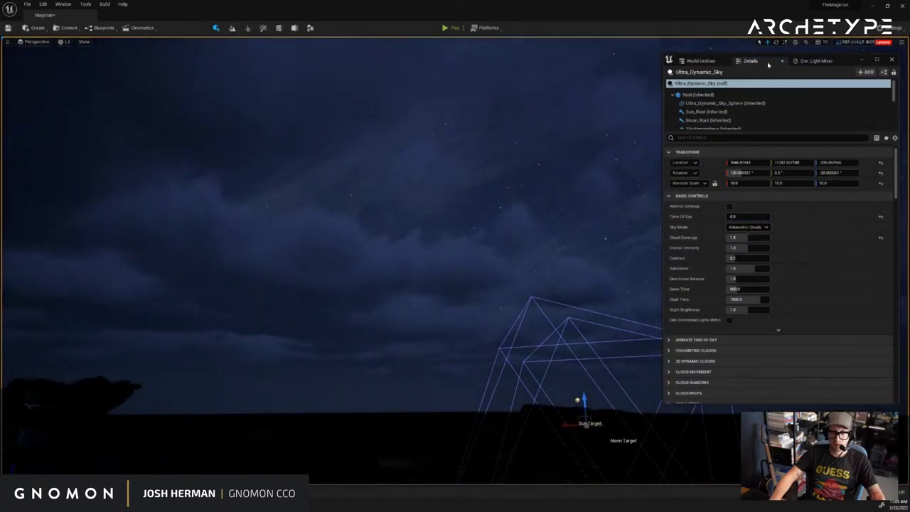
Check the details of the Ultra_Dynamic_Weather actor and look over the night sky in the scene
click(703, 62)
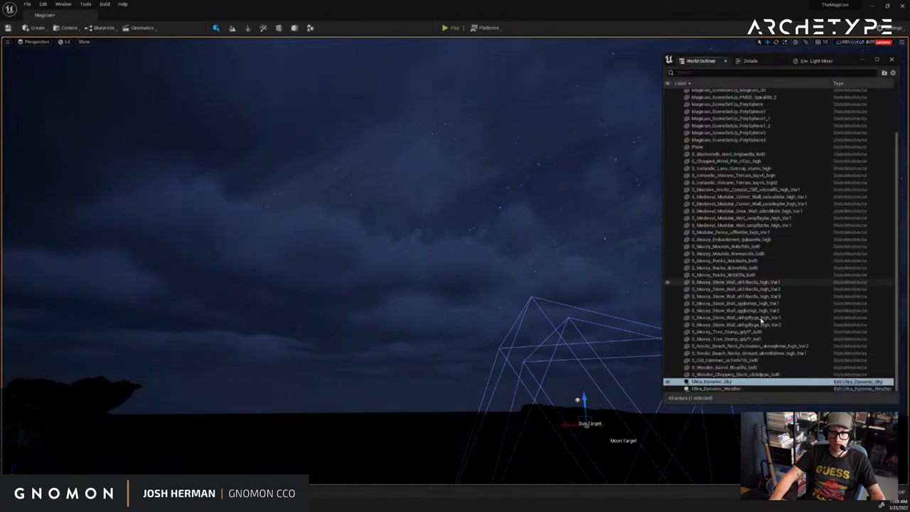
click(723, 389)
click(747, 61)
click(701, 62)
right_drag(498, 256, 480, 236)
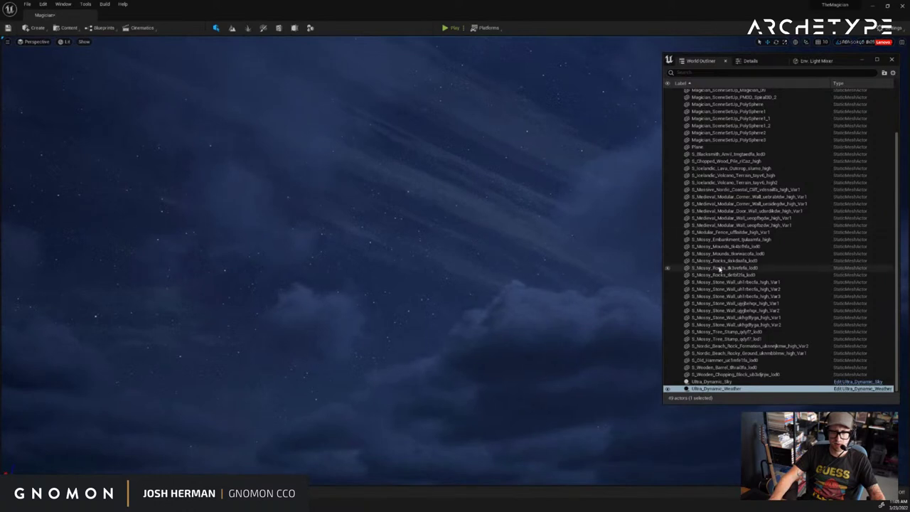
Reselect the Ultra_Dynamic_Sky and enable Use Aurora, checking the sky above the floating figure
click(729, 382)
click(751, 61)
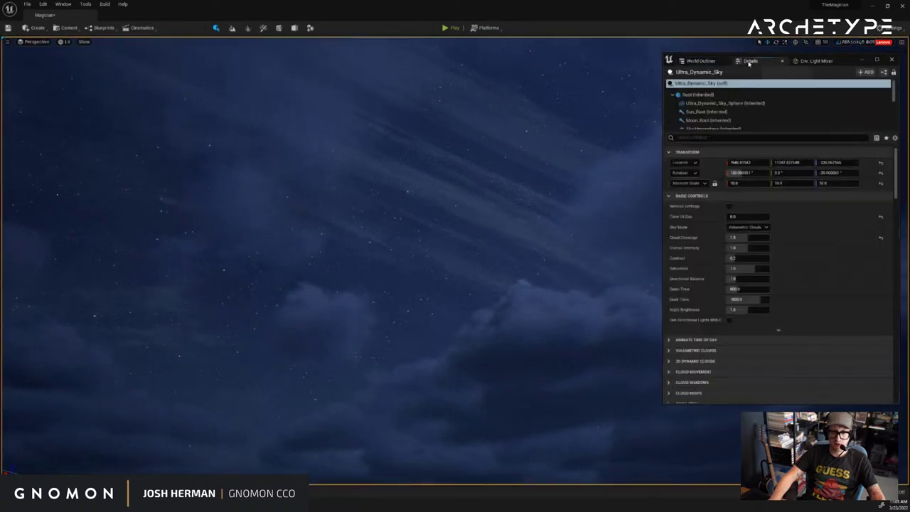
scroll(764, 337, down, 5)
scroll(764, 336, down, 3)
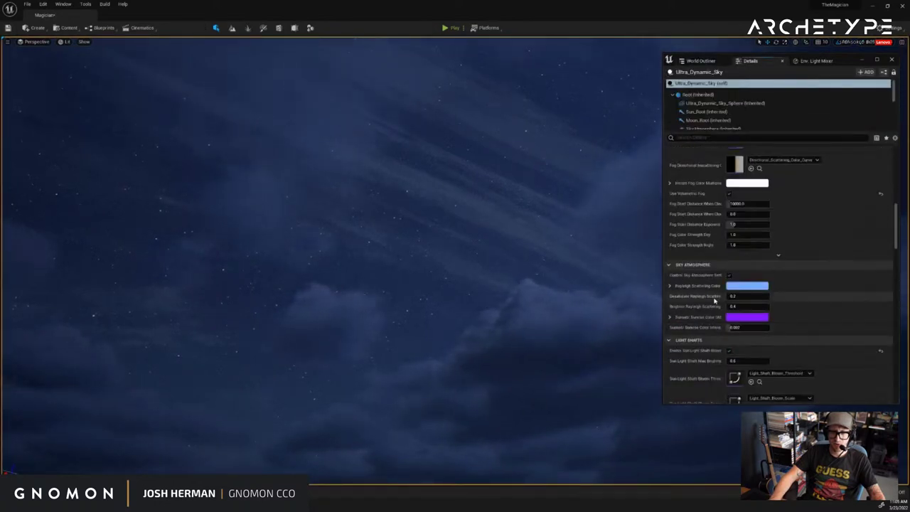
scroll(715, 301, down, 2)
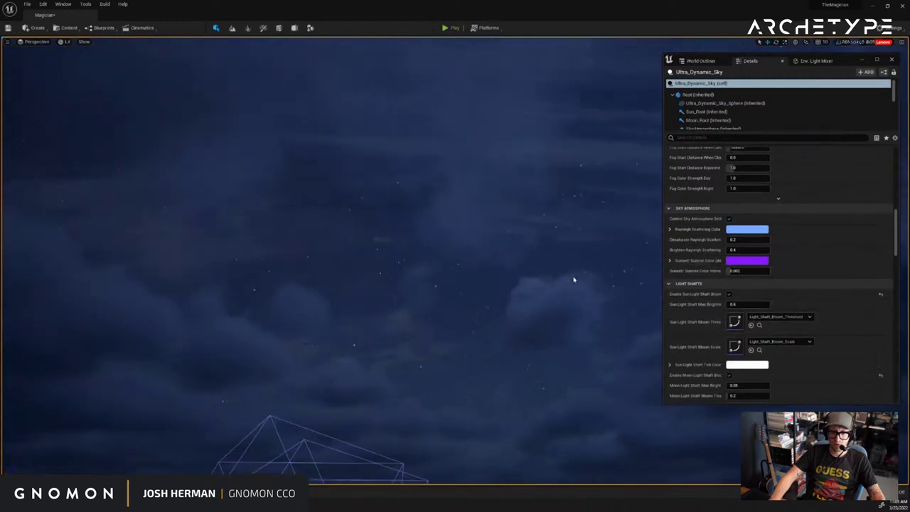
scroll(829, 333, down, 8)
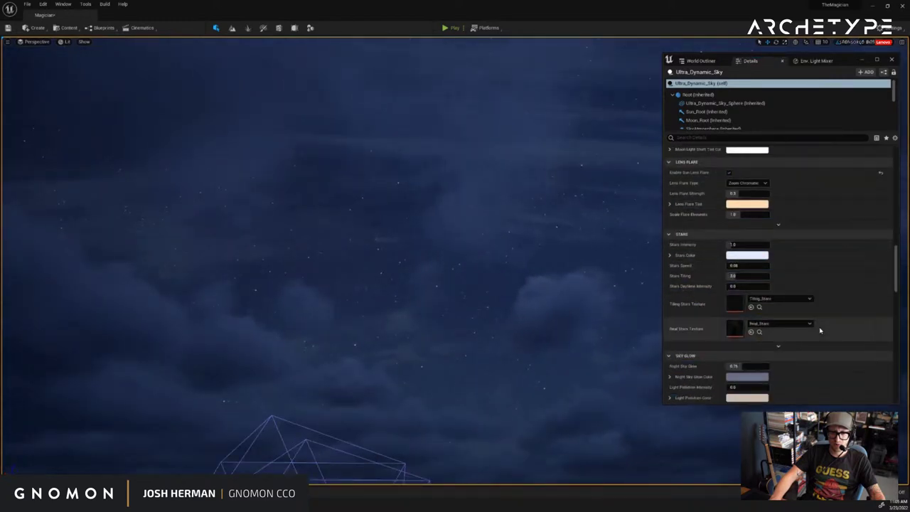
scroll(820, 330, down, 6)
click(731, 228)
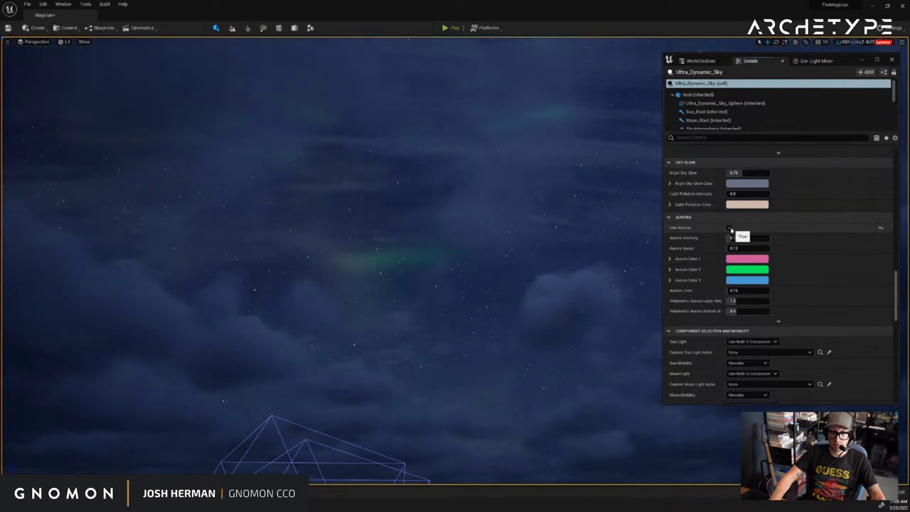
right_drag(572, 237, 551, 220)
right_drag(366, 165, 320, 229)
right_drag(467, 182, 468, 183)
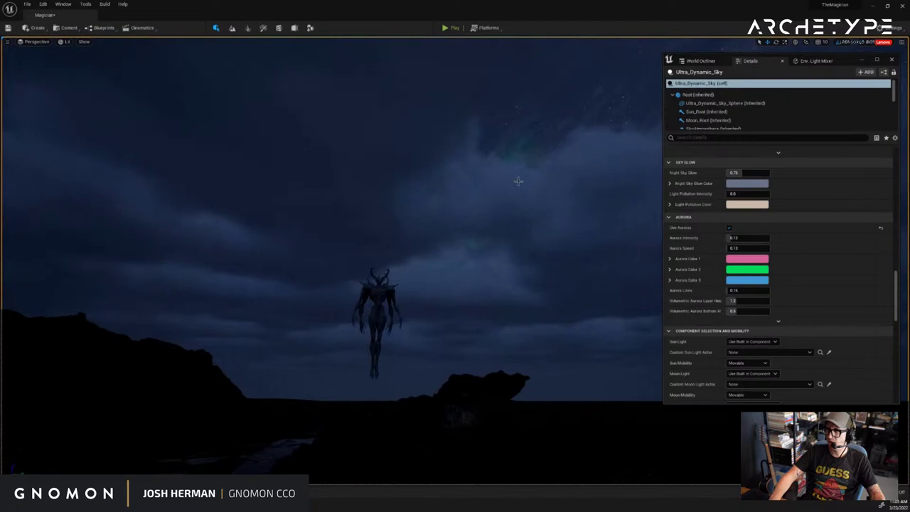
Select the Ultra_Dynamic_Weather actor and expand its Basic Controls
scroll(802, 268, up, 8)
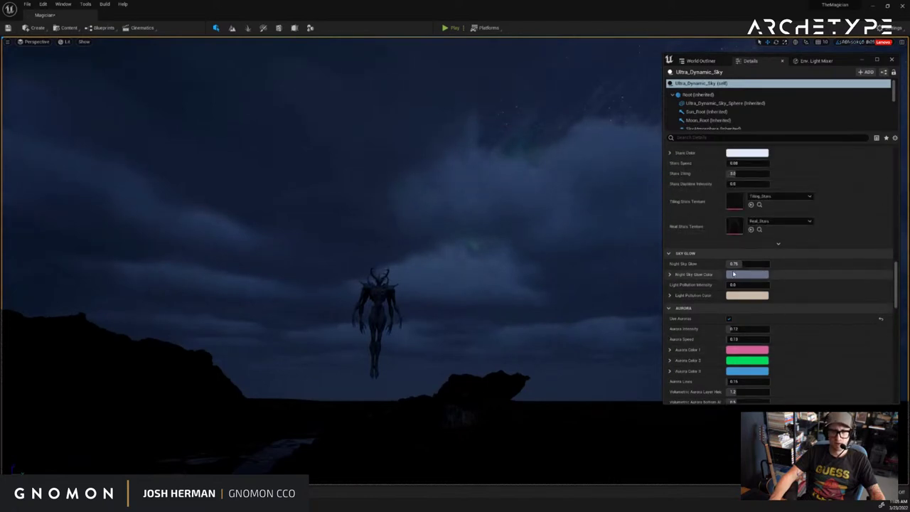
scroll(734, 276, up, 8)
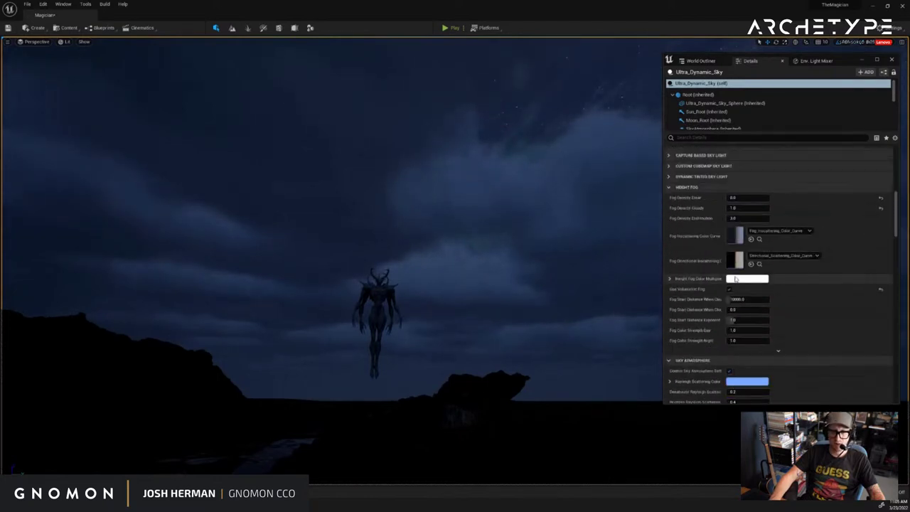
click(701, 61)
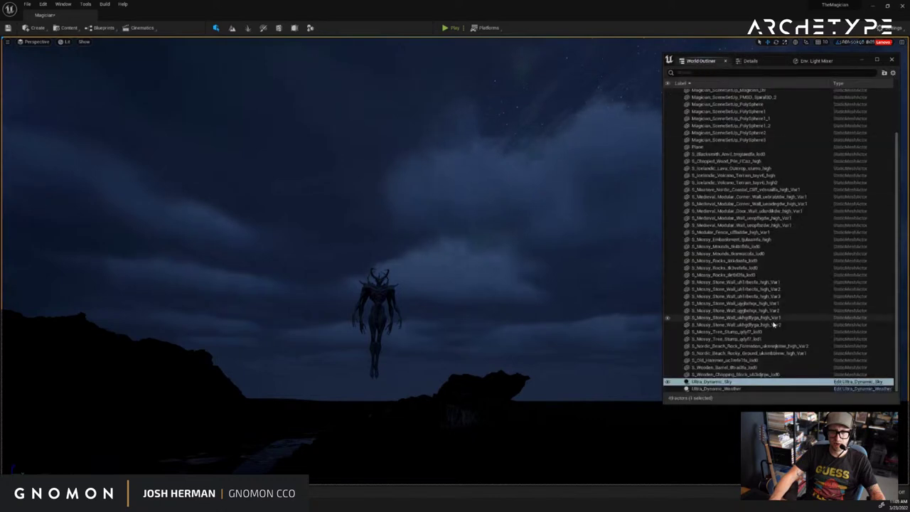
click(746, 61)
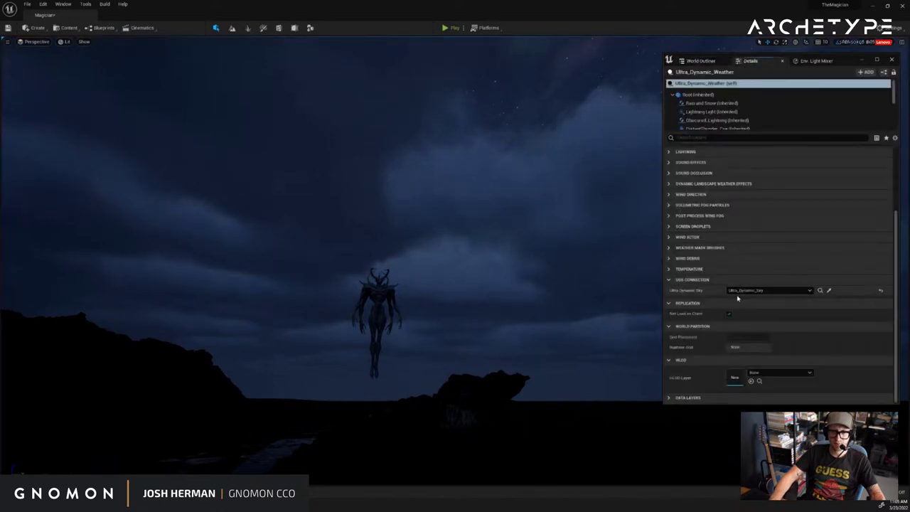
scroll(716, 149, up, 4)
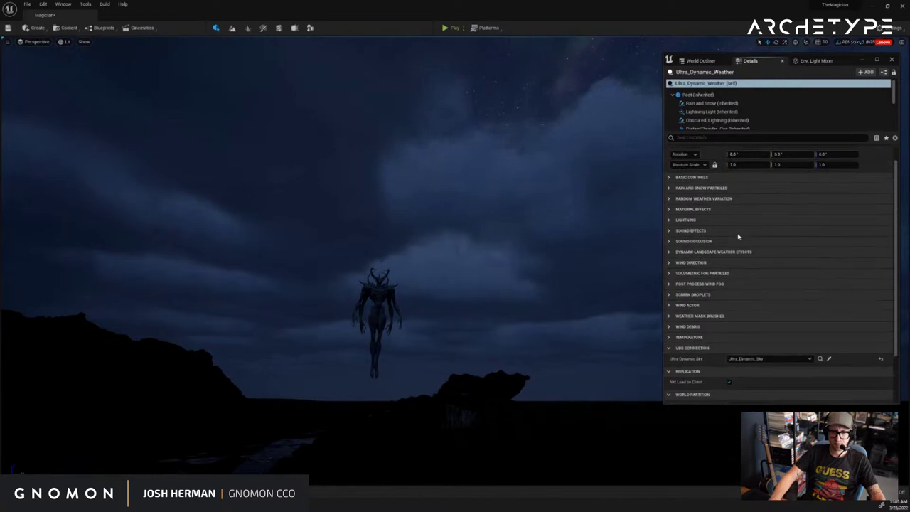
click(721, 198)
Preview the Clear Skies, Partly Cloudy, Cloudy and Overcast weather types in turn, and apply Light Rain
click(744, 206)
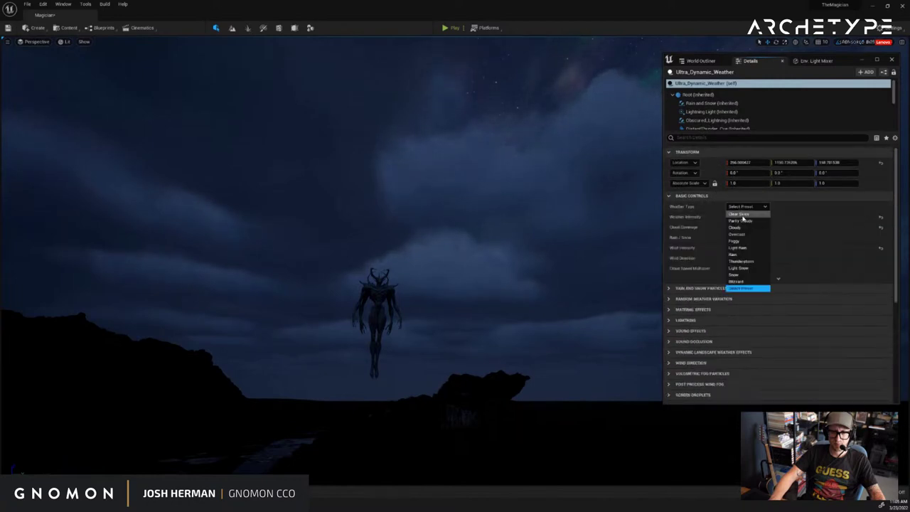
click(739, 215)
right_drag(565, 206, 552, 205)
click(743, 206)
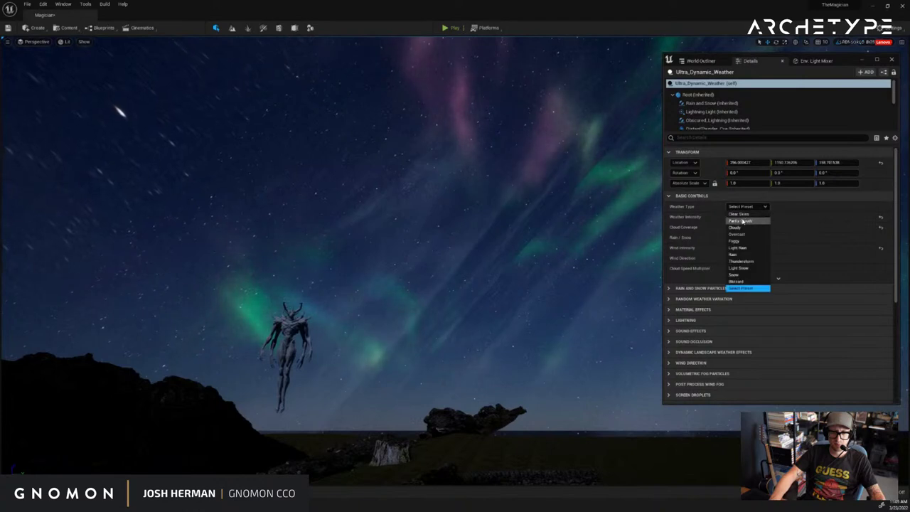
click(742, 222)
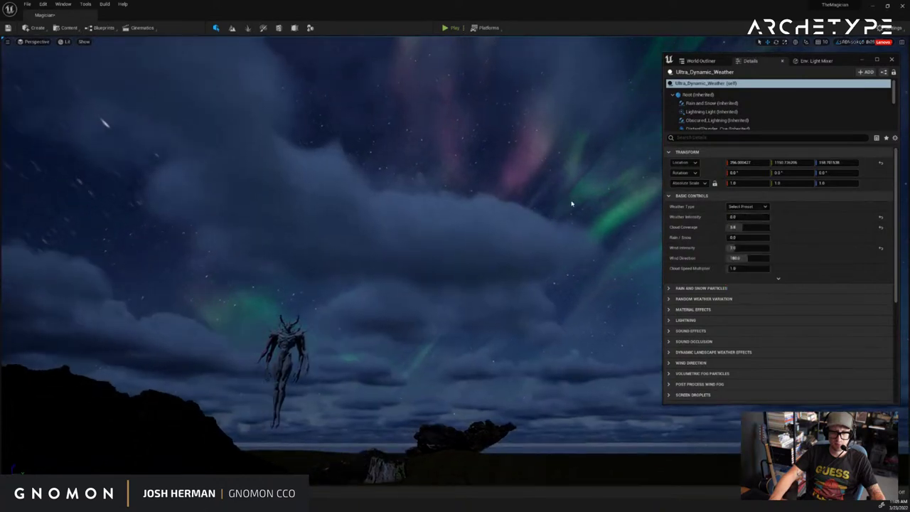
click(739, 206)
click(745, 230)
click(743, 207)
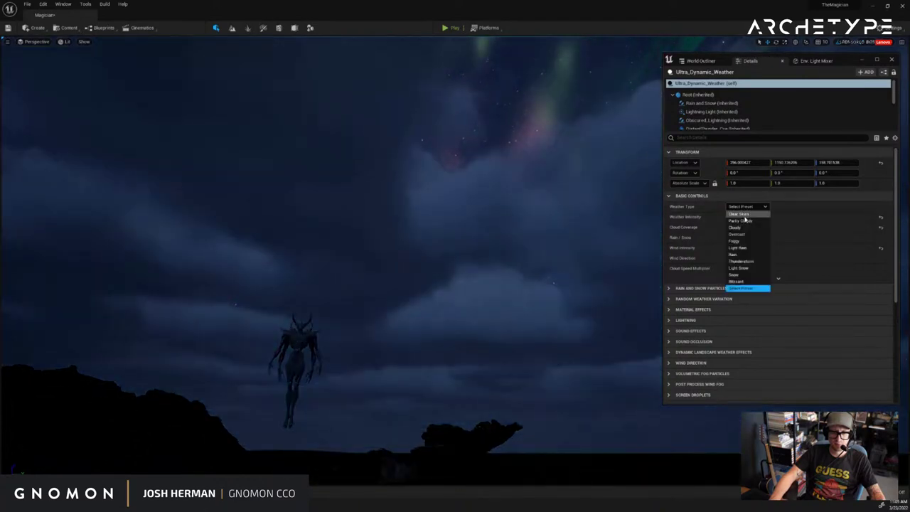
click(742, 235)
click(745, 208)
click(744, 248)
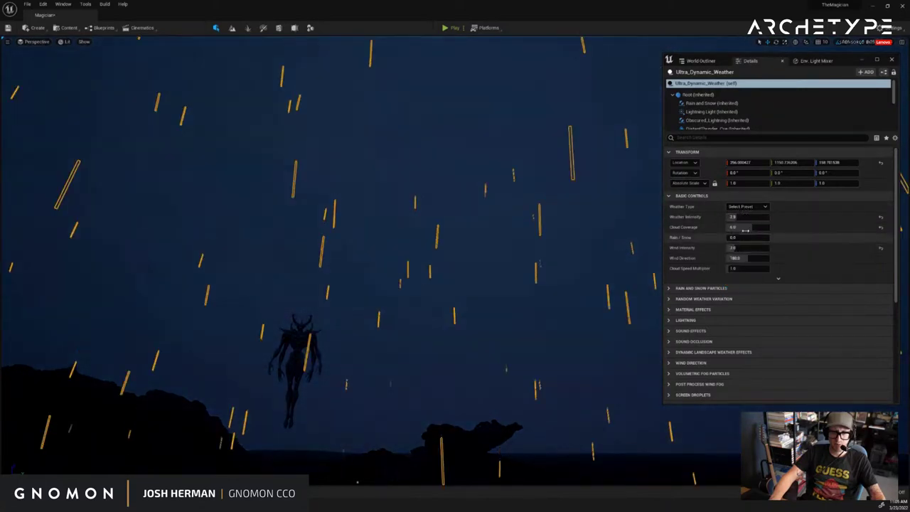
Set the Weather Type back to Clear Skies and look over the aurora in the cleared sky
click(744, 207)
click(740, 218)
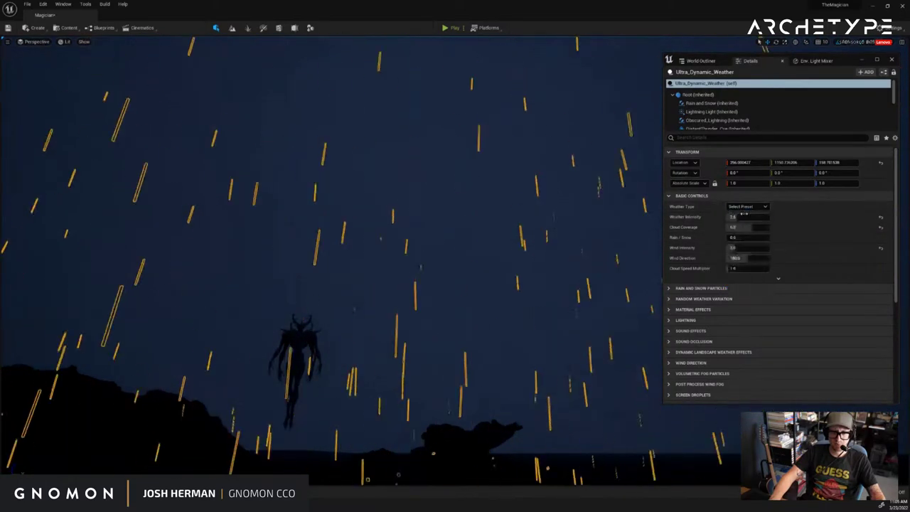
right_drag(582, 221, 641, 207)
mouse_move(462, 185)
right_down()
mouse_move(528, 171)
mouse_move(570, 200)
mouse_move(618, 195)
mouse_move(437, 183)
right_up()
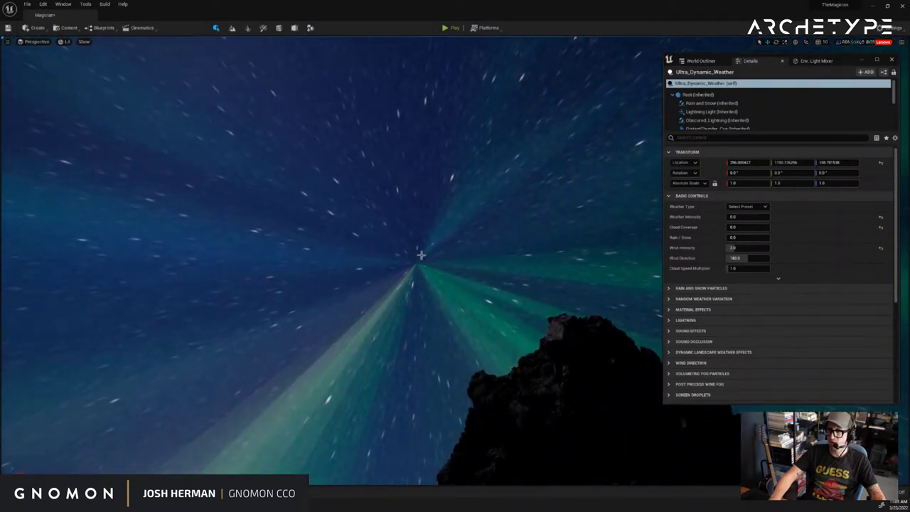
mouse_move(421, 255)
right_down()
mouse_move(402, 222)
mouse_move(368, 207)
mouse_move(212, 287)
mouse_move(227, 283)
right_up()
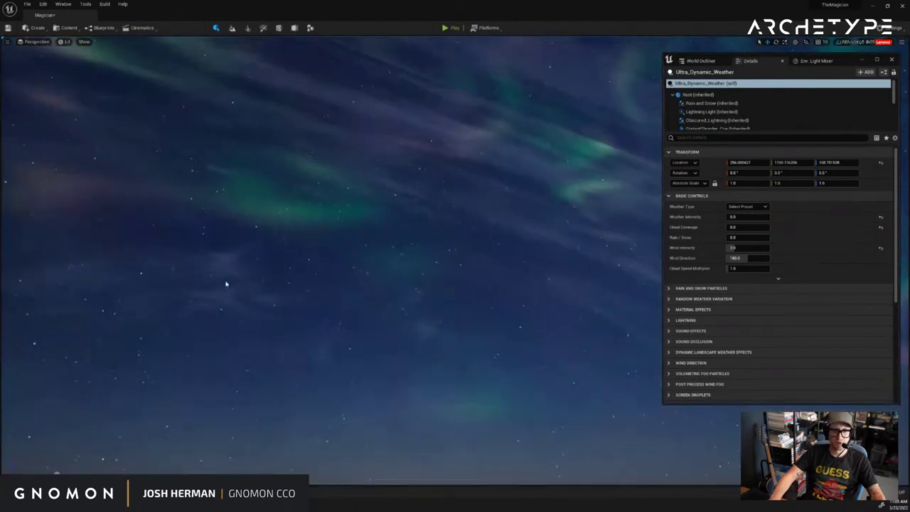
Select the Ultra_Dynamic_Sky and set its X and Z rotation to 0°
click(420, 230)
right_drag(420, 230, 491, 209)
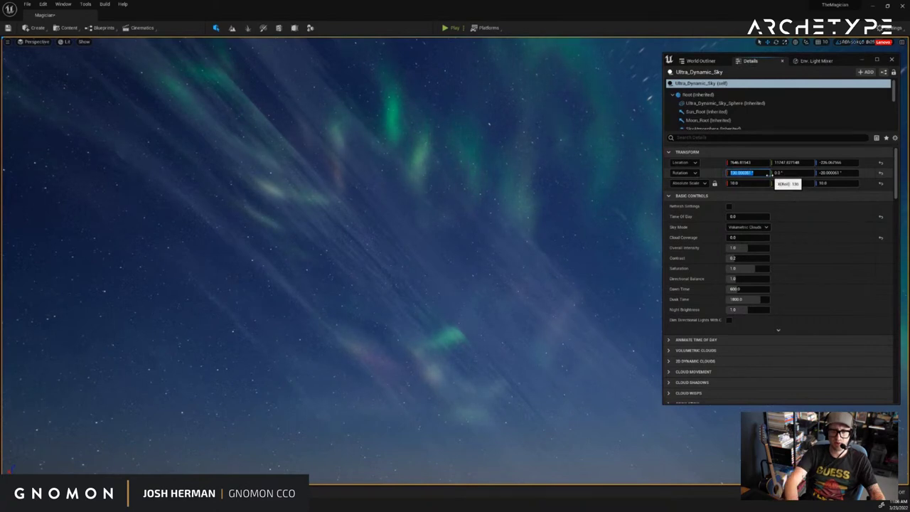
click(769, 174)
text(0)
key(Return)
text(0)
key(Return)
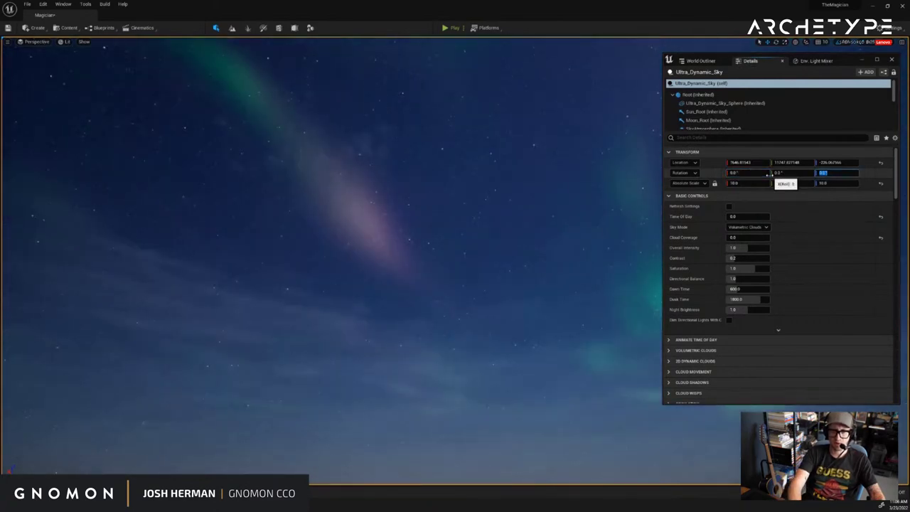
Expand the sky's Moon settings, increase the Moon Scale for a much larger moon, and raise the Moon Phase to form a crescent
right_drag(497, 235, 186, 199)
scroll(707, 199, down, 1)
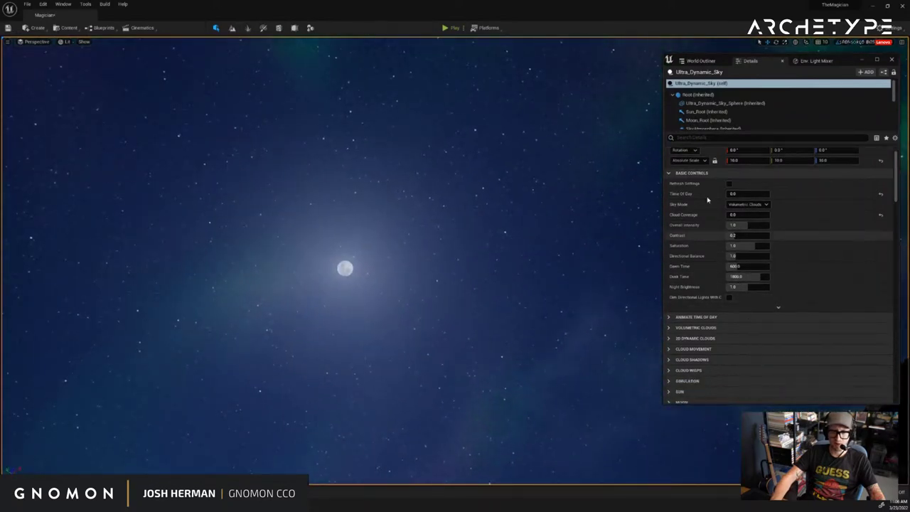
click(670, 175)
scroll(712, 235, down, 1)
click(679, 259)
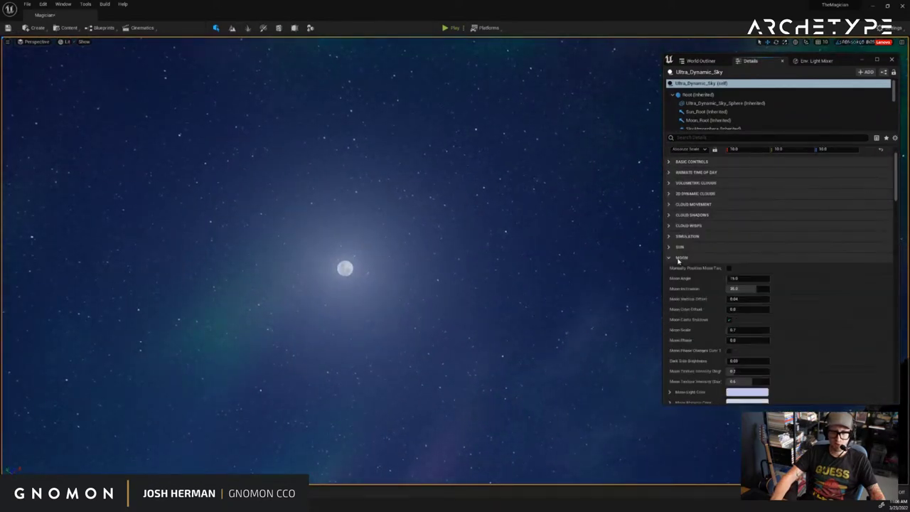
scroll(733, 298, down, 1)
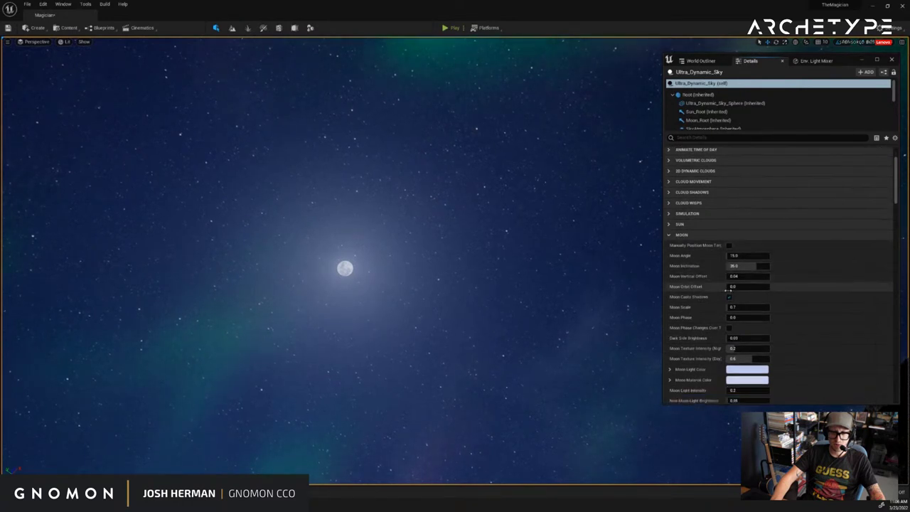
drag(740, 309, 756, 319)
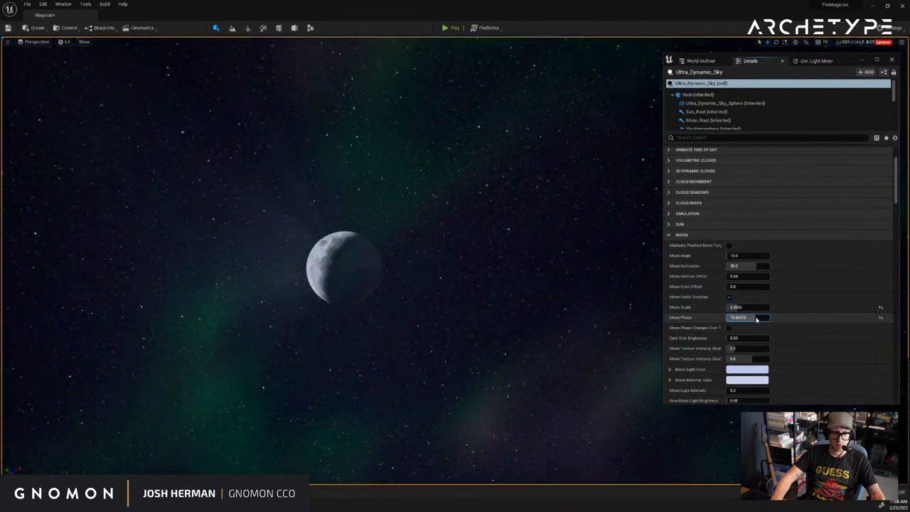
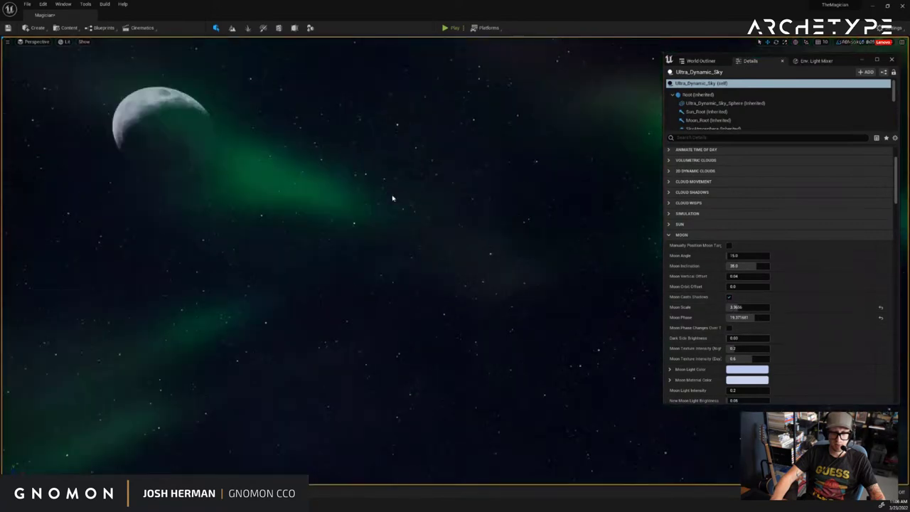
mouse_move(756, 320)
mouse_down()
mouse_move(747, 320)
mouse_move(756, 321)
mouse_up()
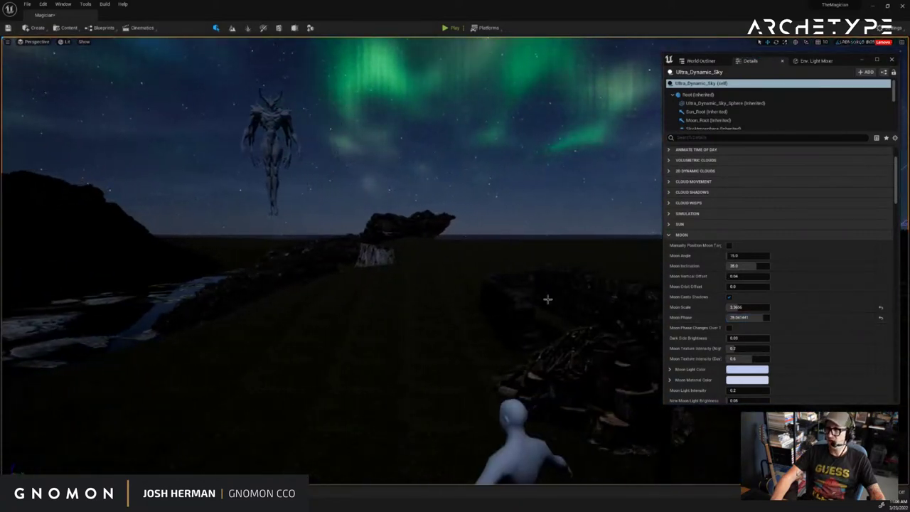
Collapse the Moon and Height Fog sections after checking the Sun settings and the night scene around the floating figure
right_drag(443, 244, 482, 235)
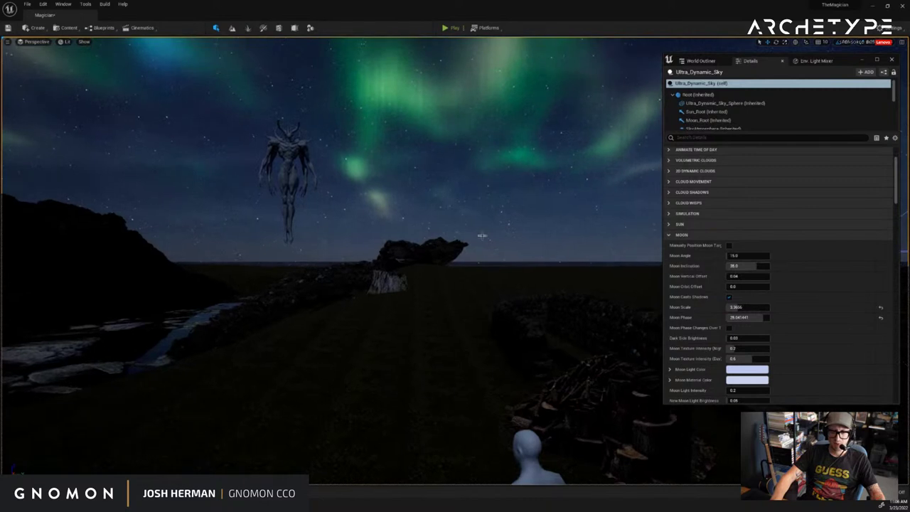
click(683, 234)
click(670, 225)
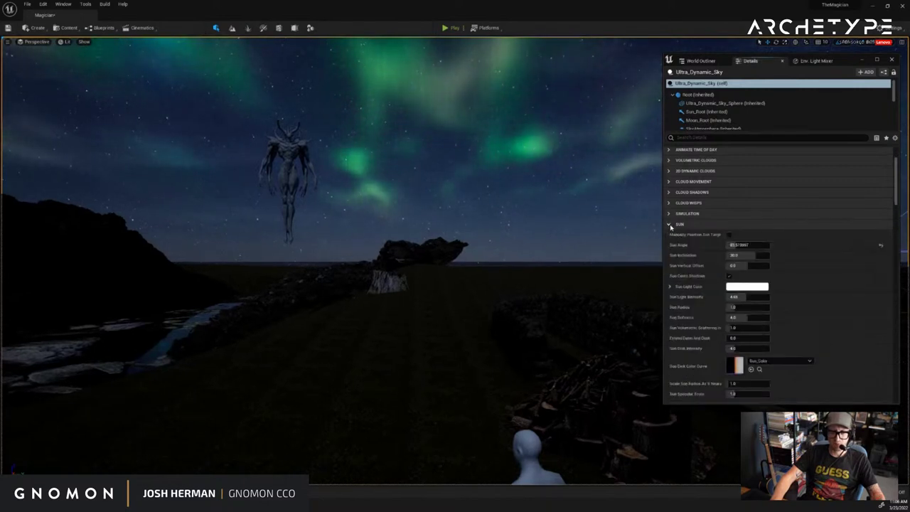
click(671, 225)
scroll(685, 325, down, 2)
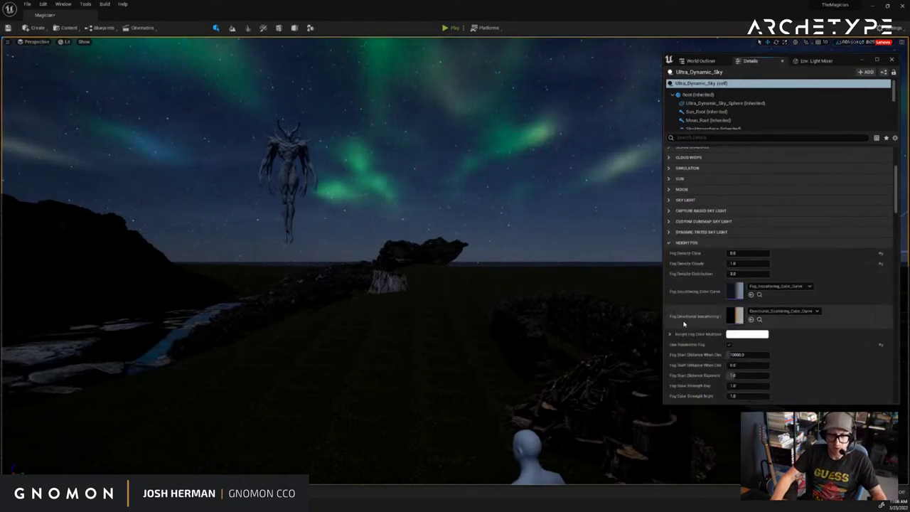
scroll(537, 309, down, 4)
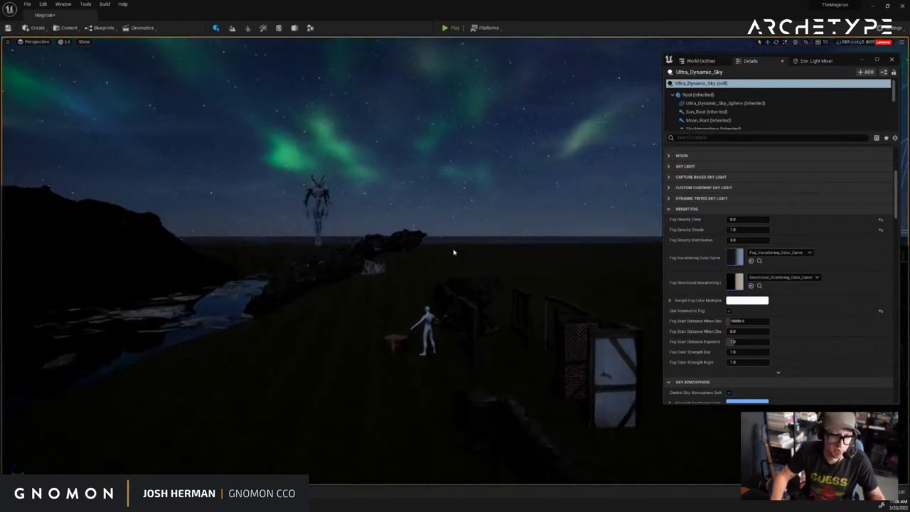
scroll(669, 244, up, 4)
click(669, 288)
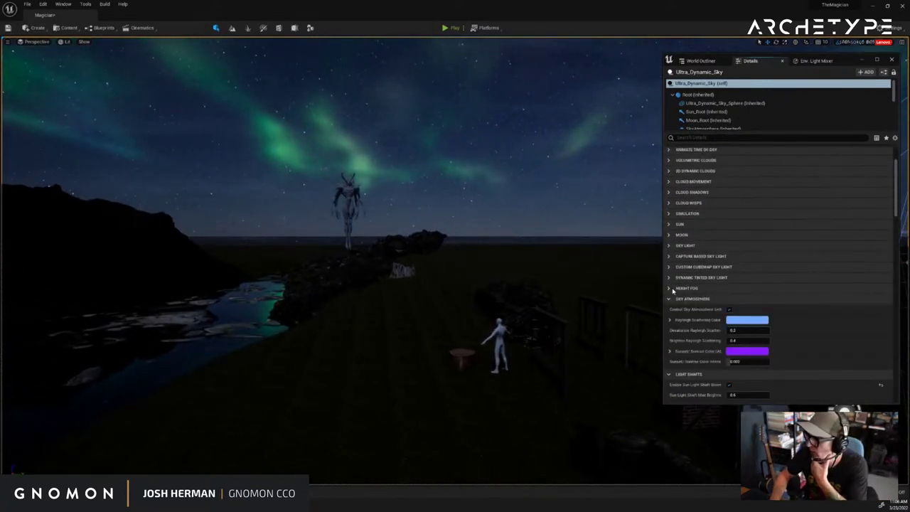
scroll(723, 204, up, 2)
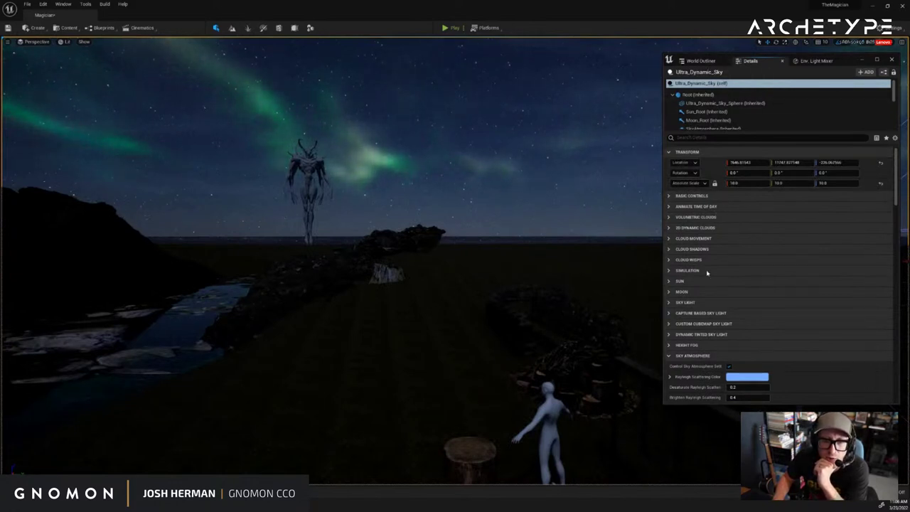
Collapse the sky's property sections from Sky Atmosphere and Light Shafts through Stars and Aurora to Mobile
scroll(707, 273, down, 3)
click(669, 265)
click(670, 287)
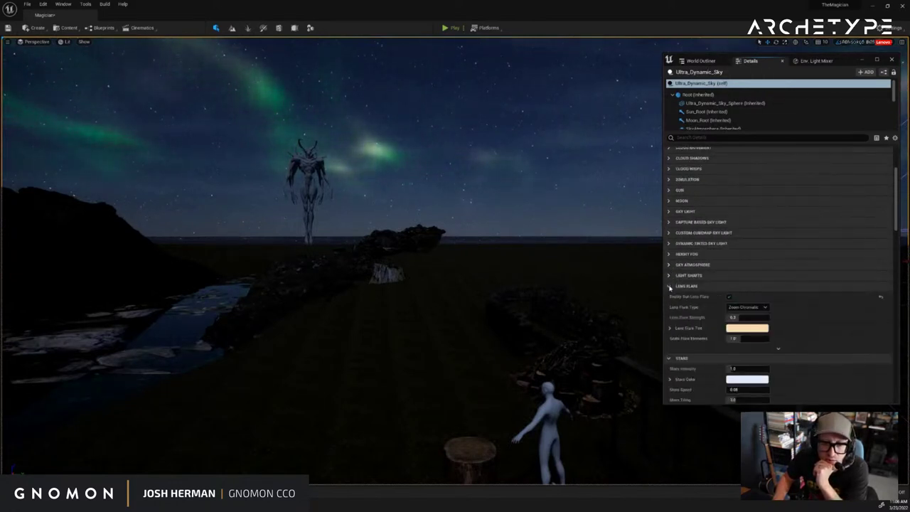
click(669, 287)
click(669, 297)
click(669, 307)
click(669, 319)
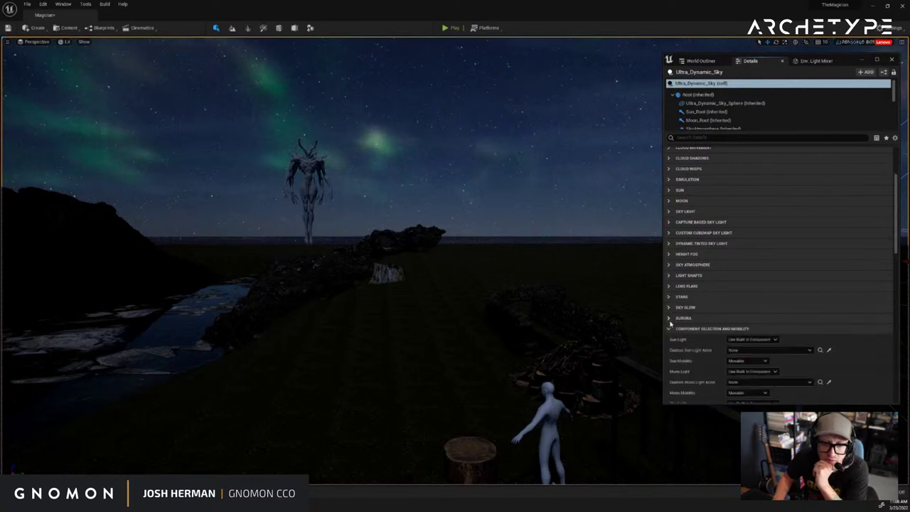
click(669, 328)
click(669, 339)
click(668, 350)
Collapse the remaining sections from Legacy Coloring Settings, Replication and Weather Connection through to Actor
scroll(670, 352, down, 2)
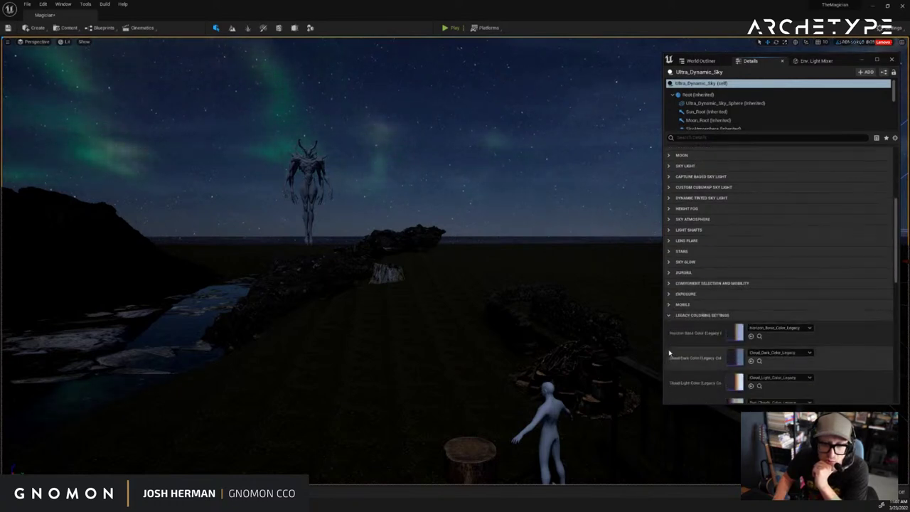
click(669, 316)
click(670, 326)
click(672, 336)
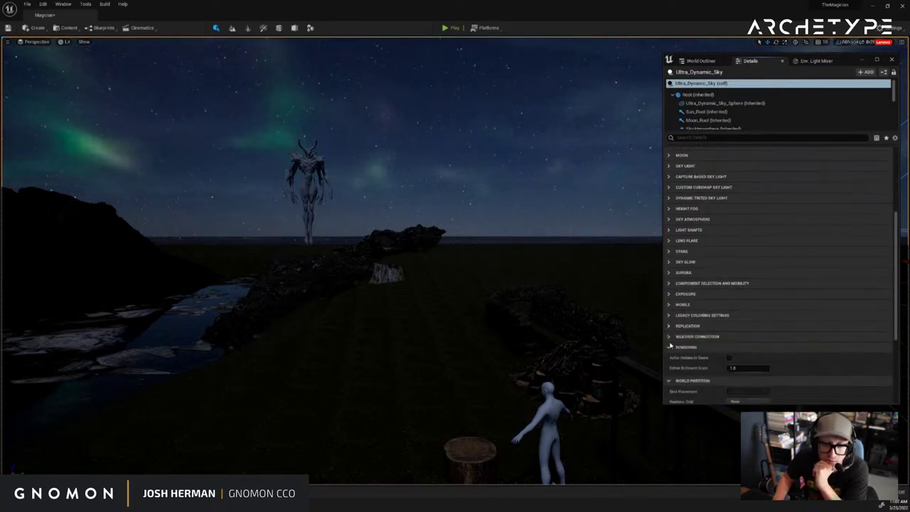
click(672, 347)
click(672, 358)
click(676, 368)
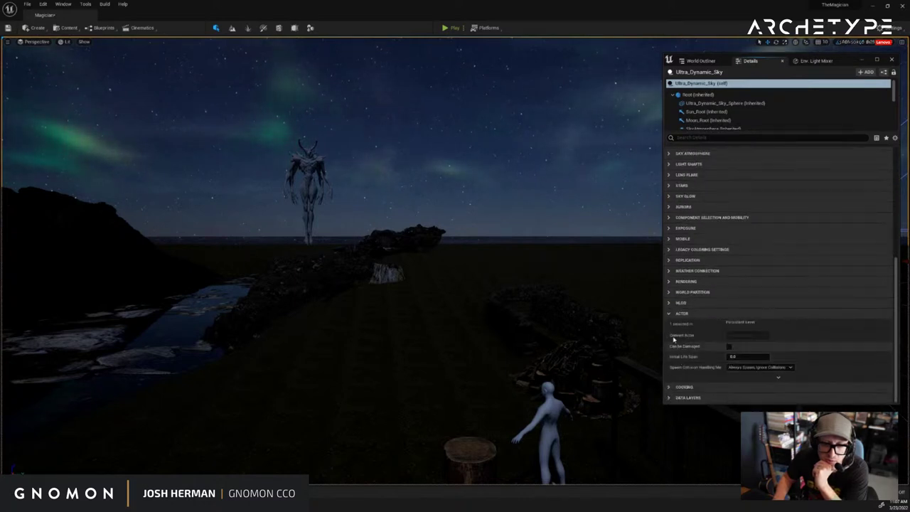
click(670, 379)
scroll(685, 318, up, 3)
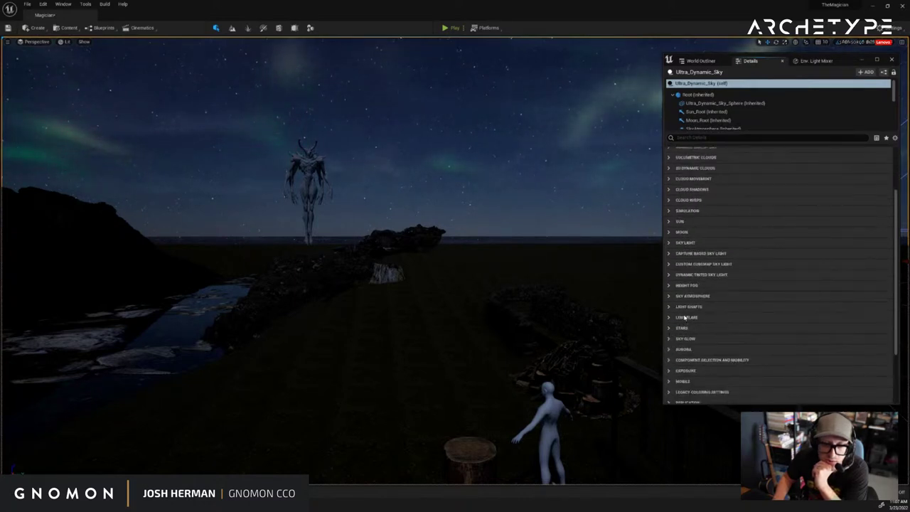
In Height Fog, try a Fog Density Clear of 1, settle on 0.25, and set Fog Density Cloudy to 10
click(677, 285)
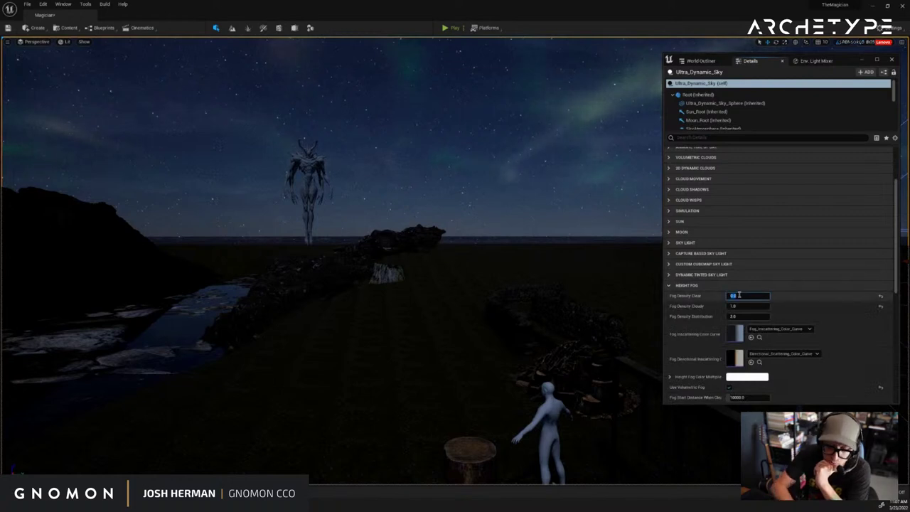
text(1)
key(Return)
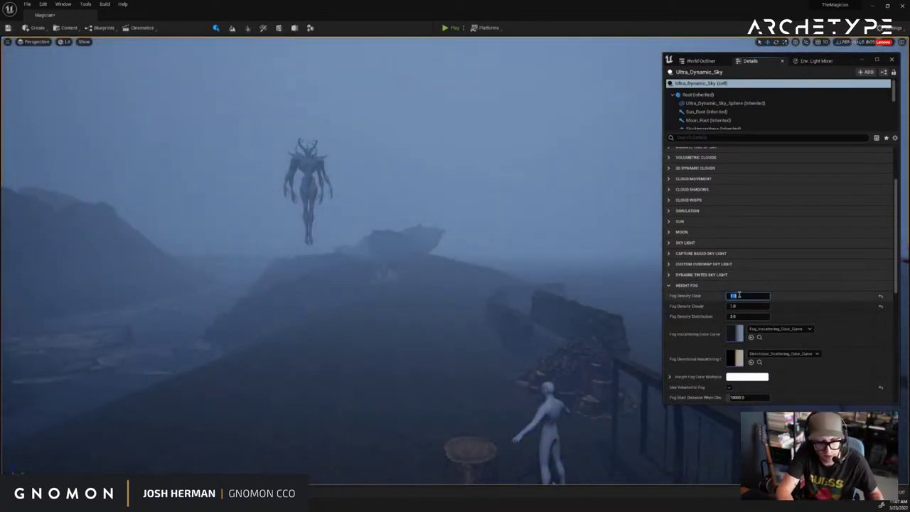
key(Return)
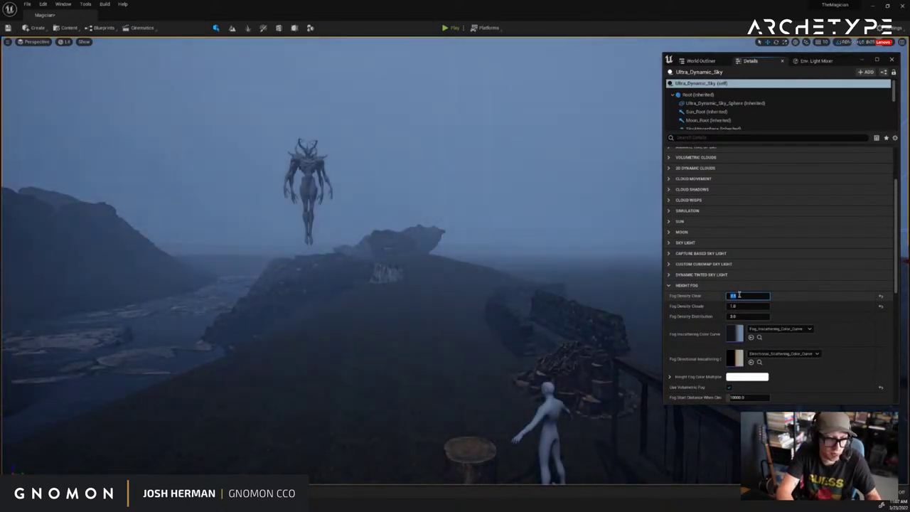
key(Return)
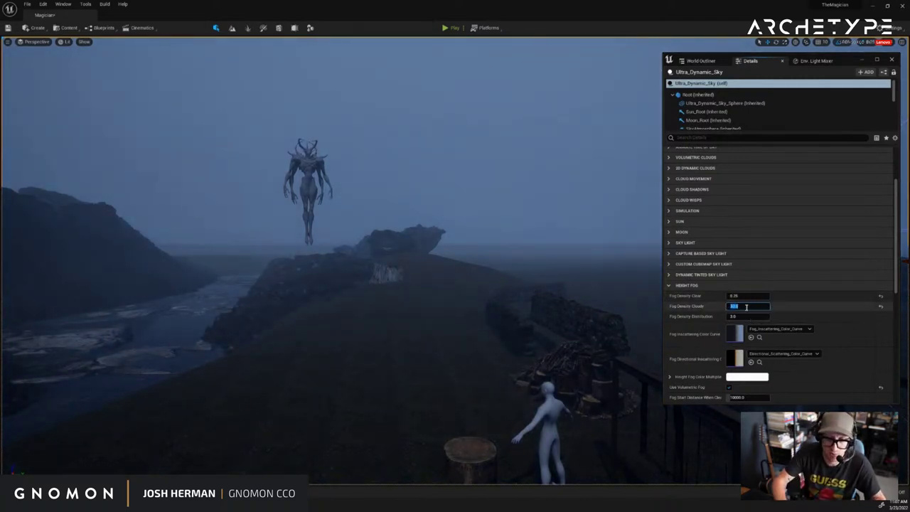
Try fog start distances of 100000 and 10000, a distance exponent of 5, and much higher day and night fog color strengths
scroll(747, 307, down, 3)
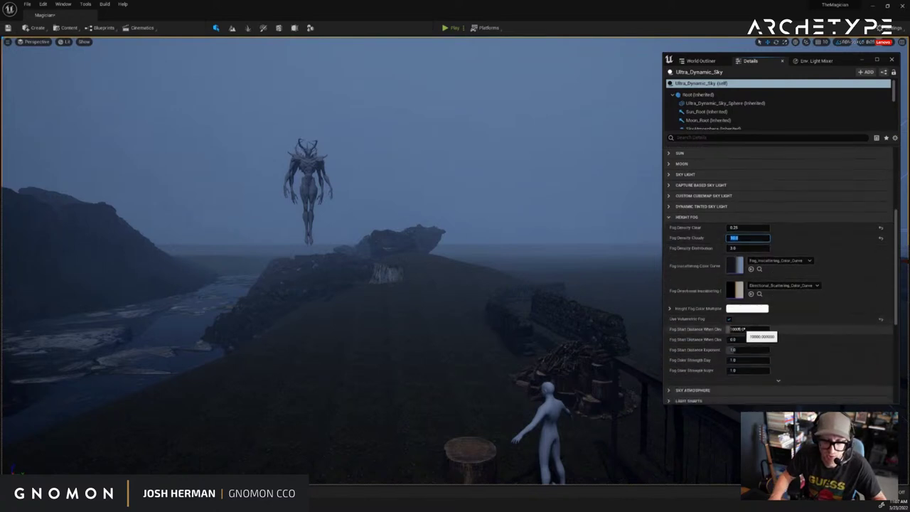
drag(783, 328, 745, 329)
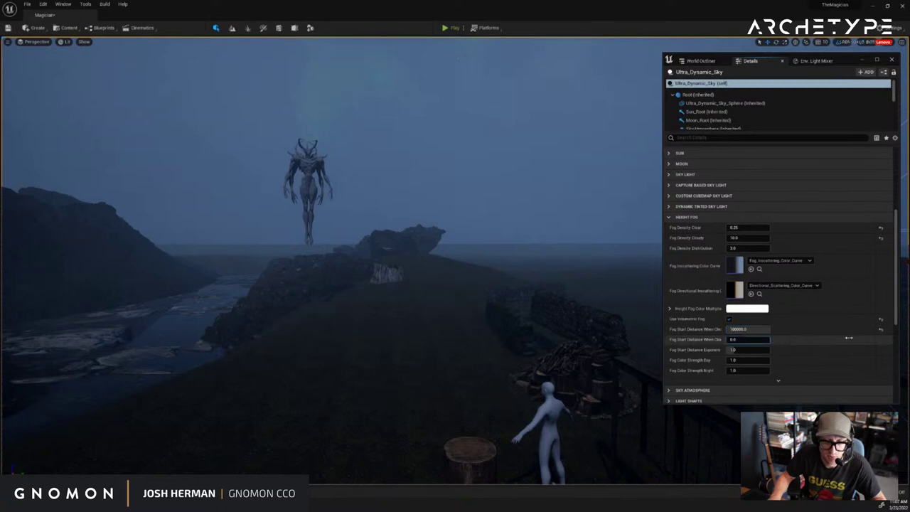
drag(748, 350, 784, 362)
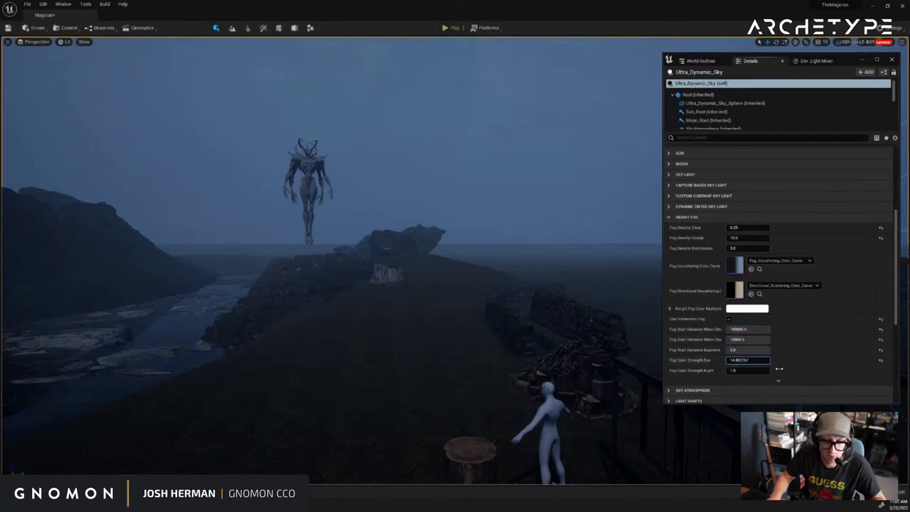
click(731, 370)
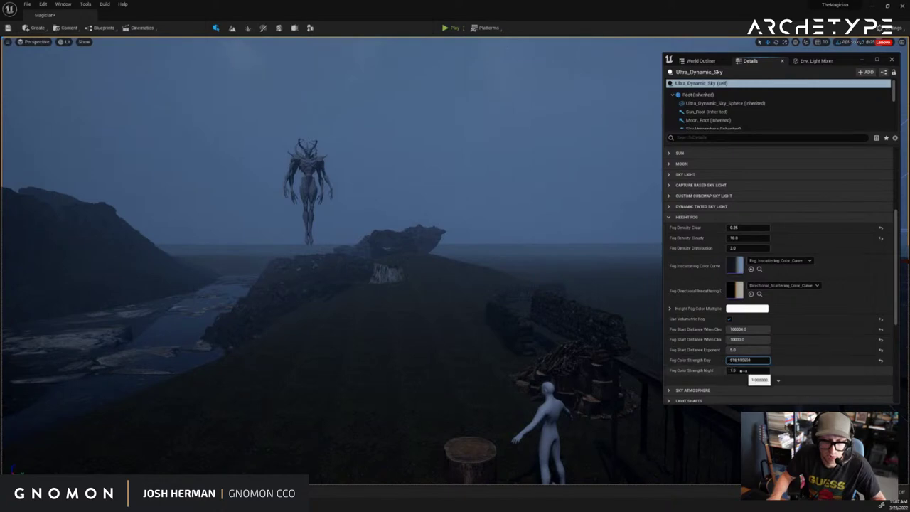
mouse_move(743, 371)
mouse_down()
mouse_move(789, 371)
mouse_move(743, 374)
mouse_up()
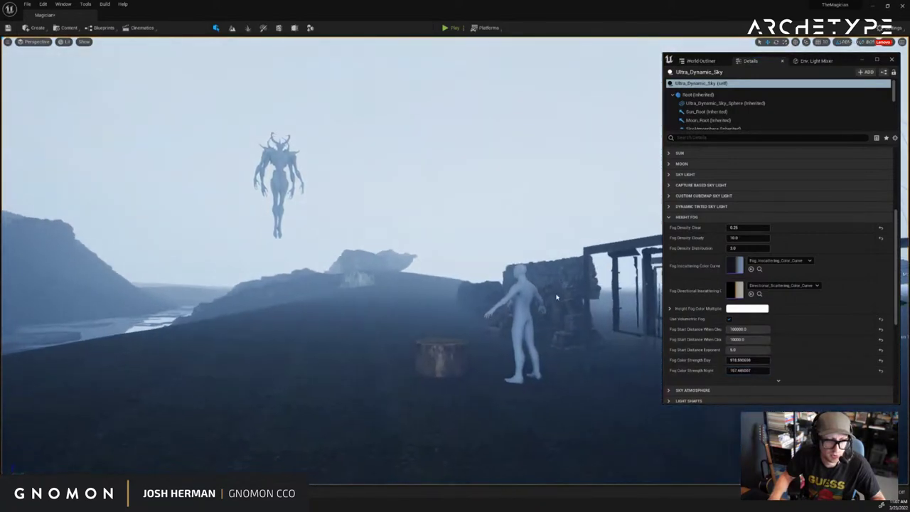
Reset the fog color strengths, start distance exponent, both start distances and Use Volumetric Fog to their defaults
scroll(557, 297, up, 3)
click(881, 371)
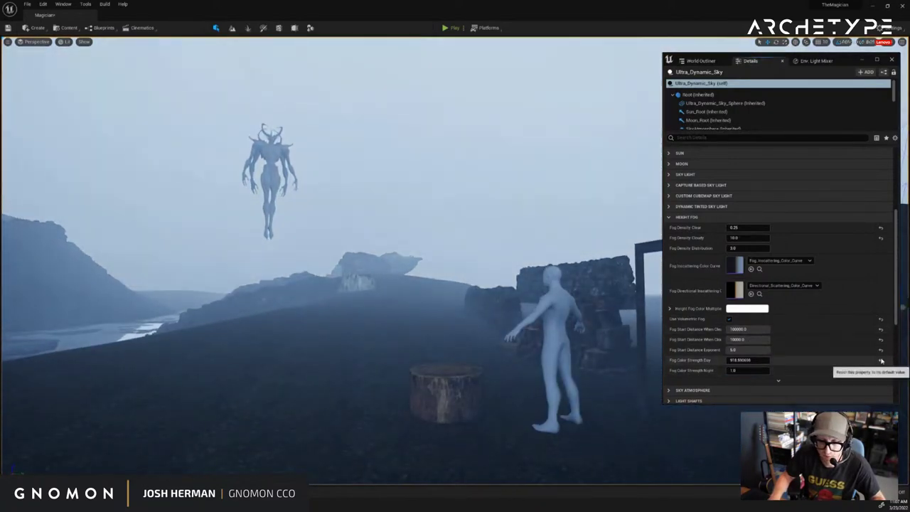
click(881, 360)
click(882, 349)
click(881, 339)
click(881, 330)
click(881, 319)
Collapse Ultra_Dynamic_Sky's Sun and Height Fog sections and set Time Of Day to 1200 in Basic Controls
right_drag(426, 275, 503, 275)
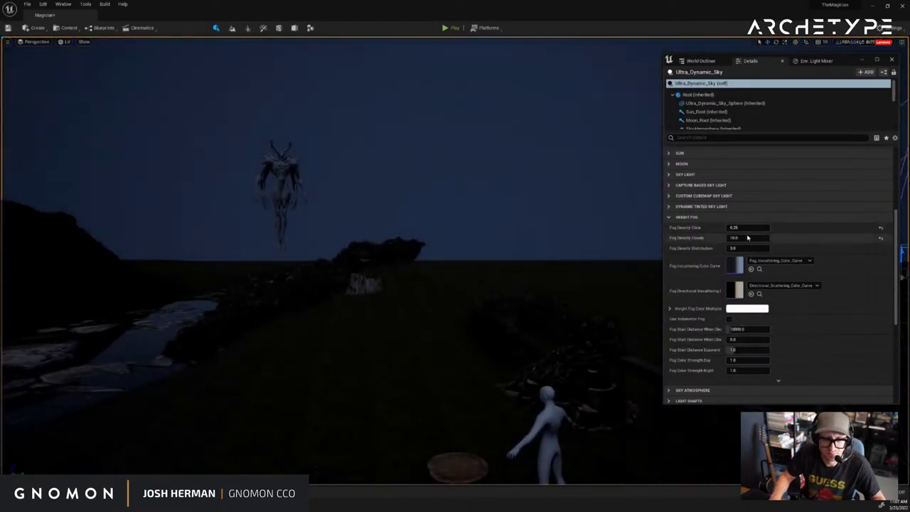
click(703, 153)
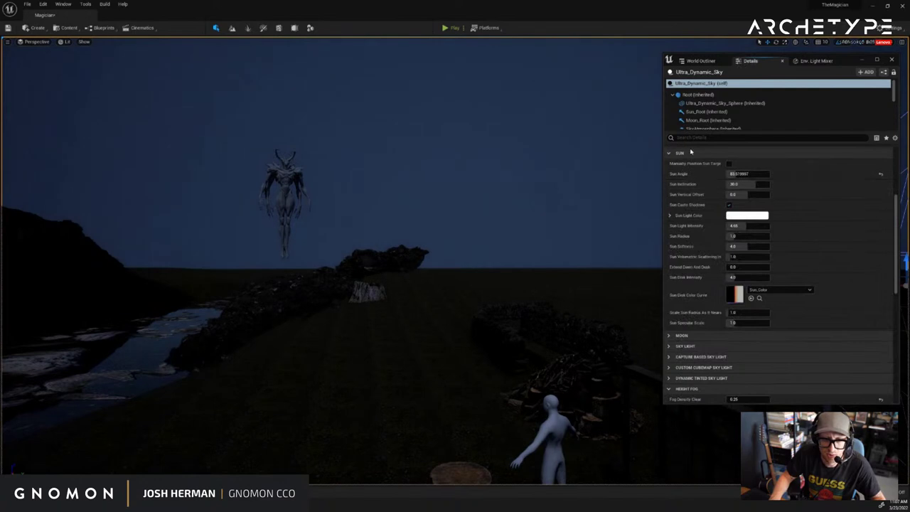
click(679, 153)
click(669, 219)
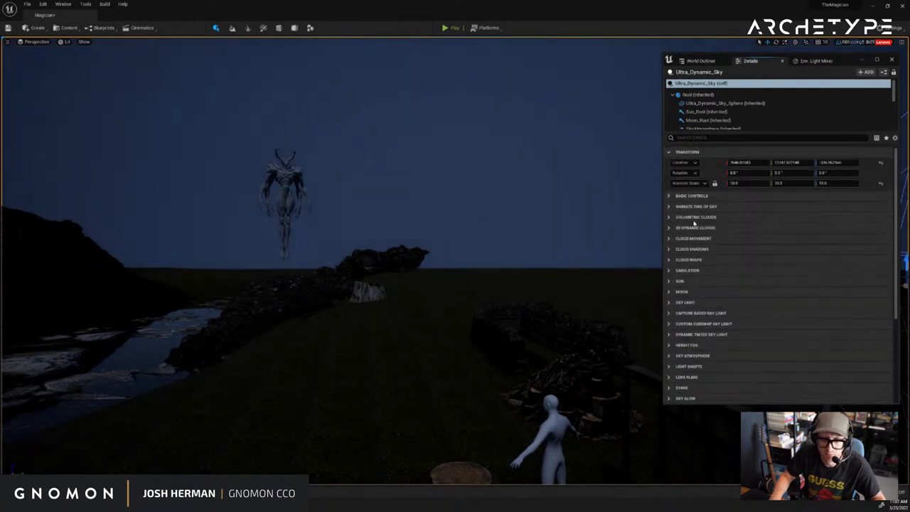
click(693, 196)
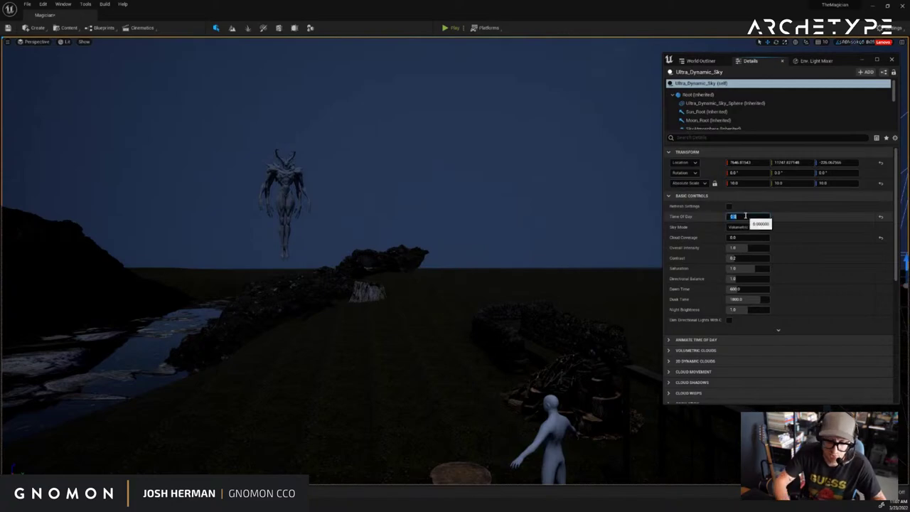
key(Return)
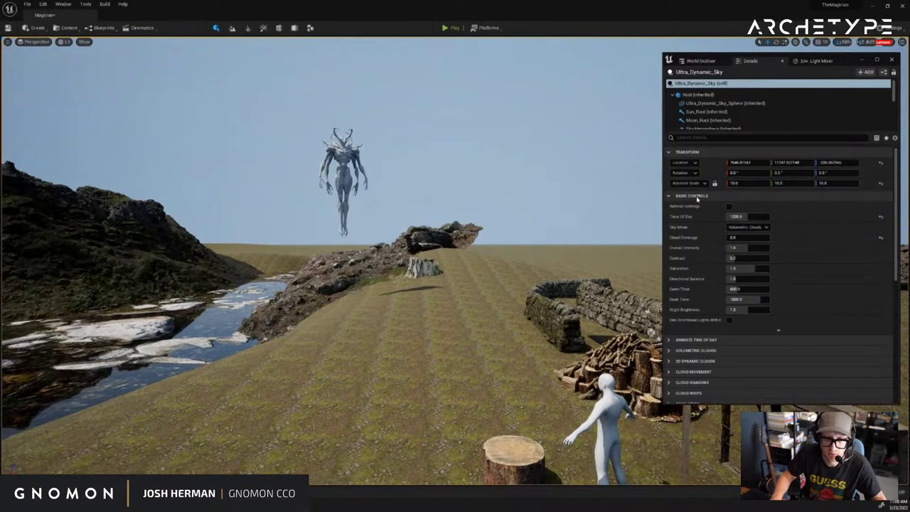
Try a Fog Density Clear of 1 in Height Fog and check its effect across the landscape and sky
click(693, 196)
click(680, 206)
scroll(723, 332, down, 8)
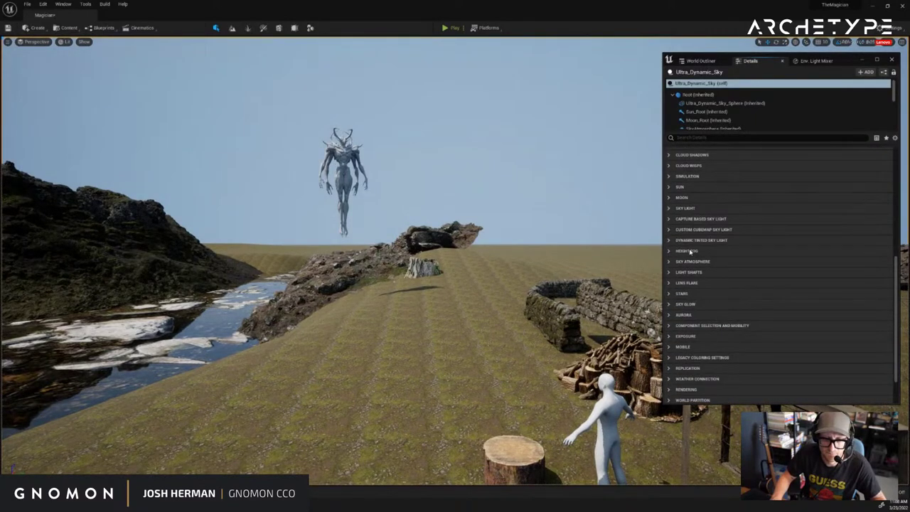
click(687, 251)
click(743, 262)
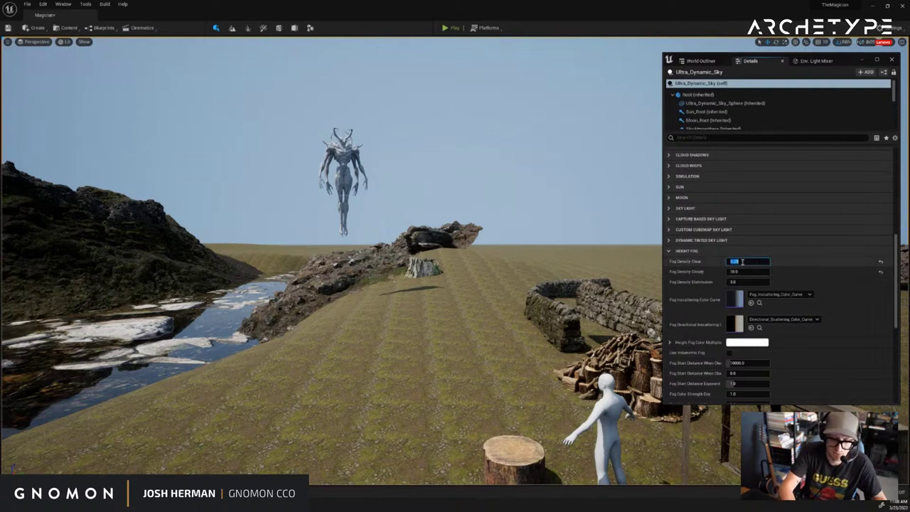
text(1)
key(Return)
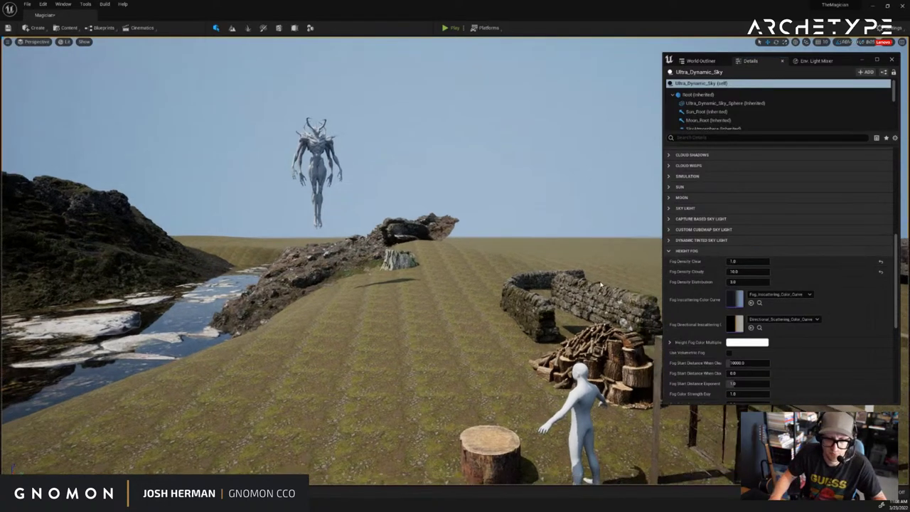
scroll(747, 352, down, 1)
click(745, 352)
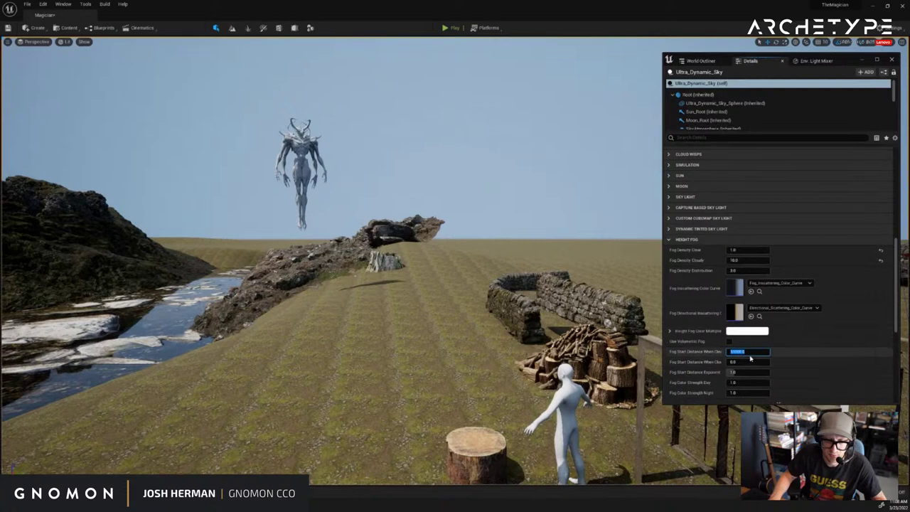
right_drag(593, 249, 569, 220)
Select Ultra_Dynamic_Weather, narrow the floating details window, and examine its setting sections and the scene from higher viewpoints
click(700, 60)
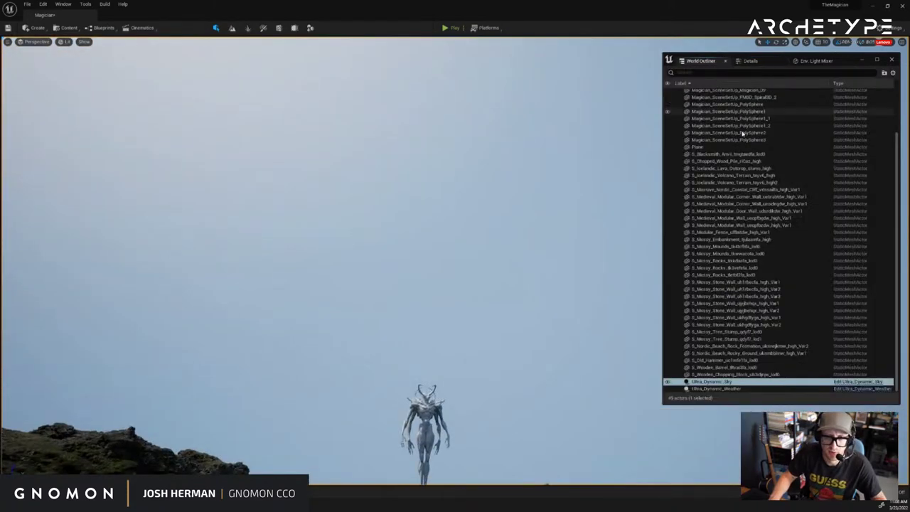
click(718, 389)
click(748, 62)
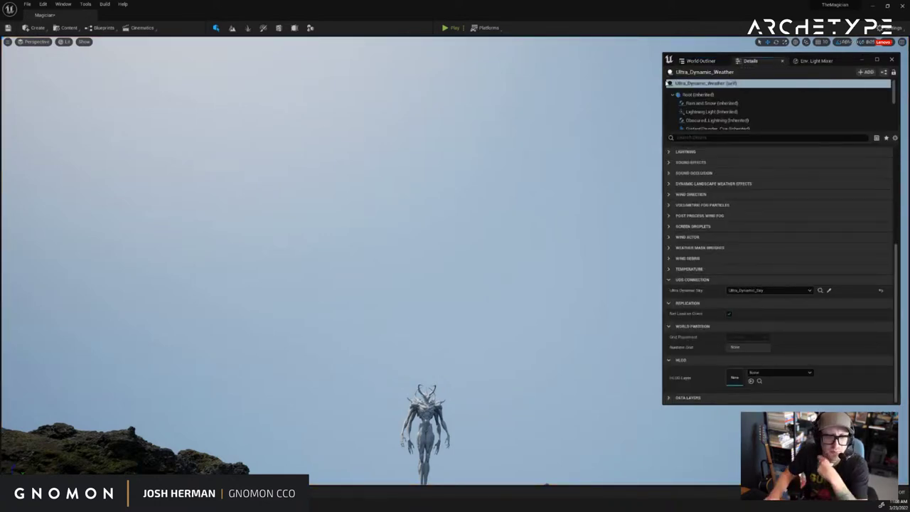
right_drag(463, 242, 491, 307)
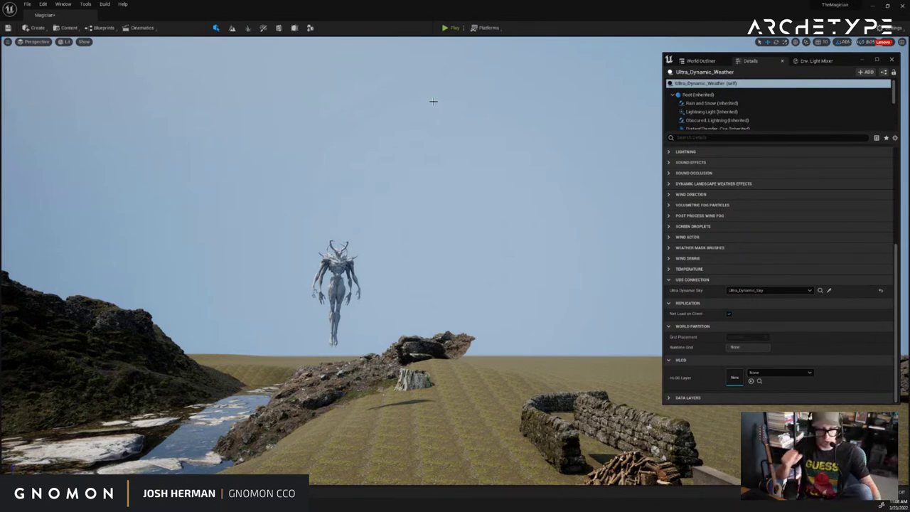
right_drag(430, 137, 447, 115)
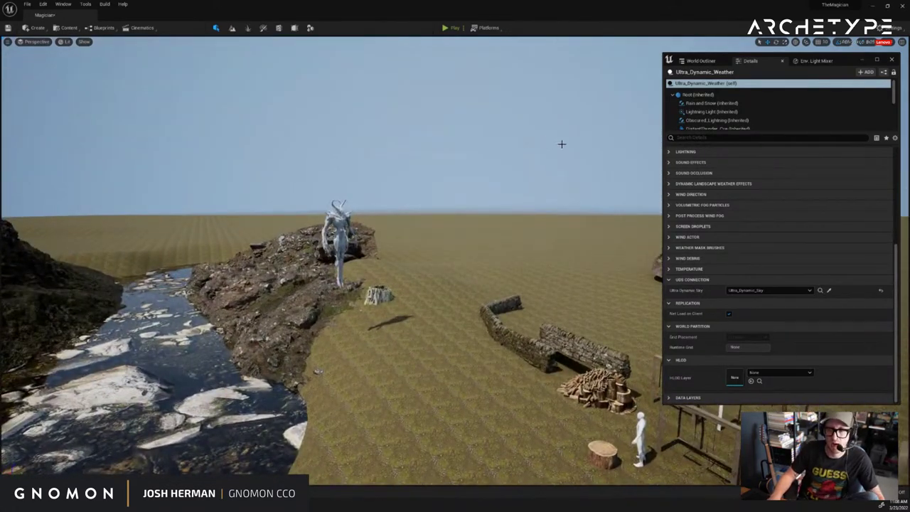
drag(664, 183, 741, 174)
right_drag(491, 170, 443, 220)
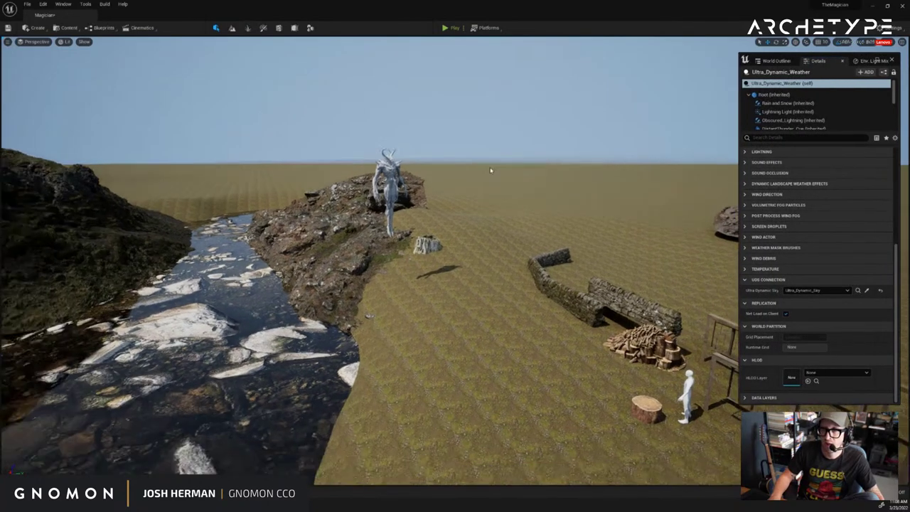
right_drag(491, 170, 474, 154)
scroll(474, 154, down, 3)
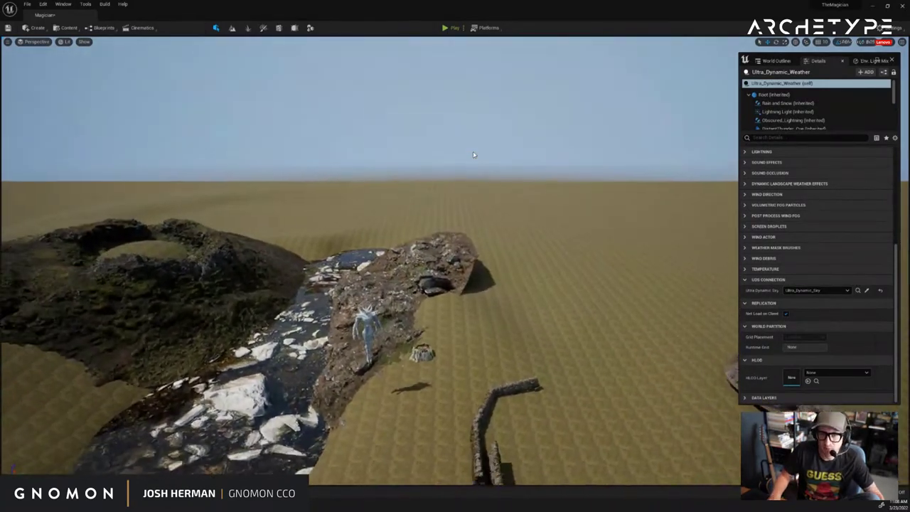
scroll(474, 154, up, 2)
scroll(795, 255, up, 5)
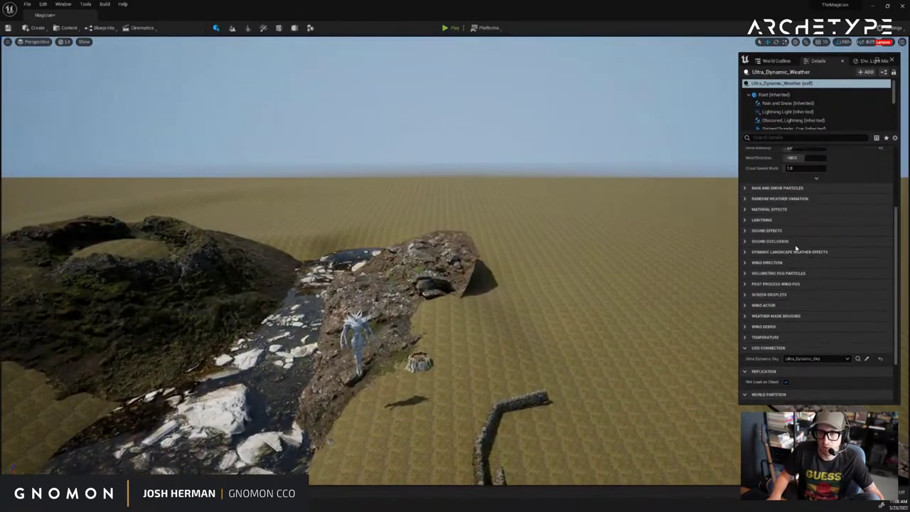
scroll(796, 249, down, 3)
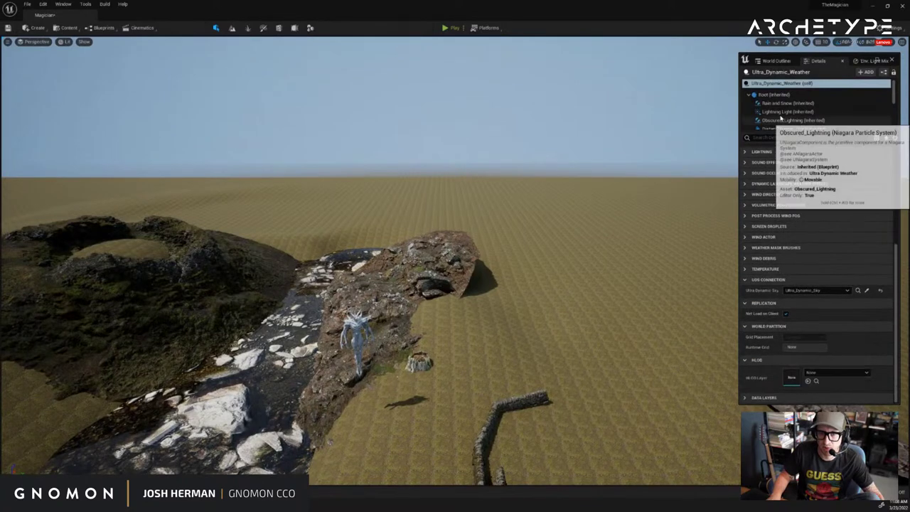
Select Ultra_Dynamic_Sky again and enable Use Volumetric Fog in its Height Fog settings
click(775, 61)
click(788, 382)
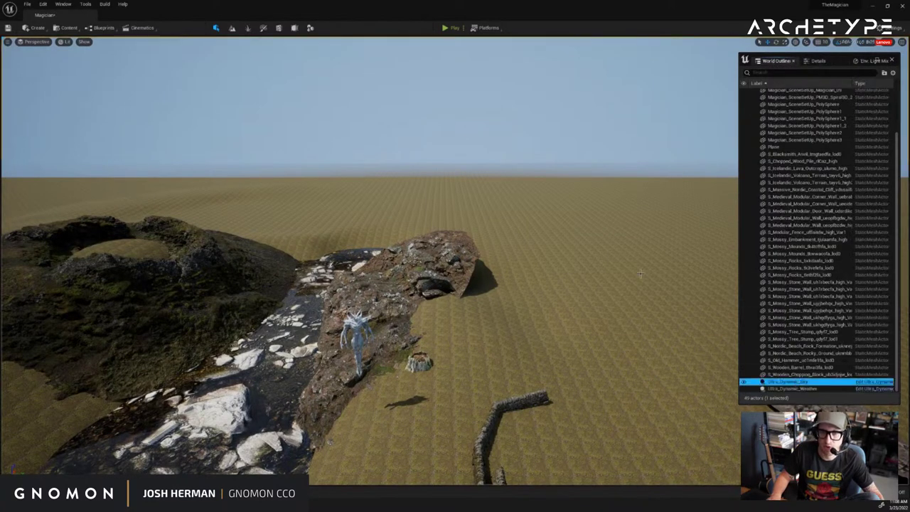
click(818, 62)
scroll(807, 274, down, 2)
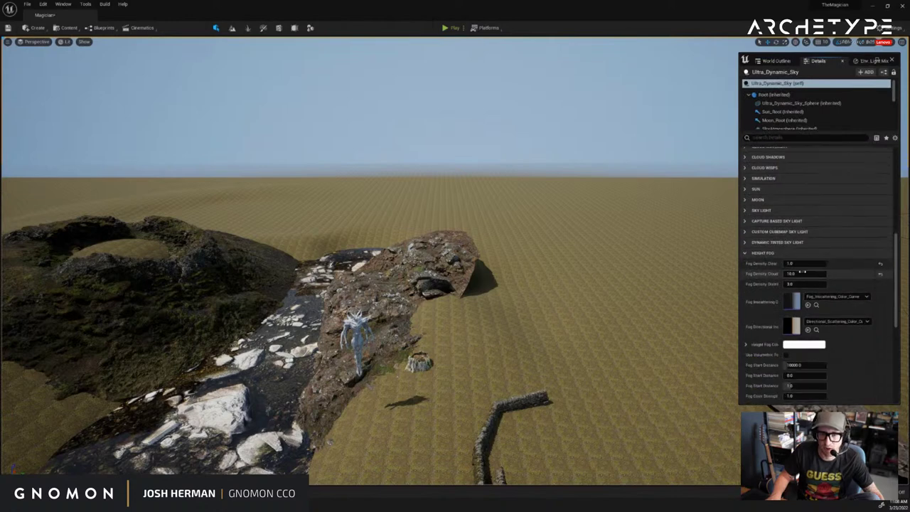
click(786, 355)
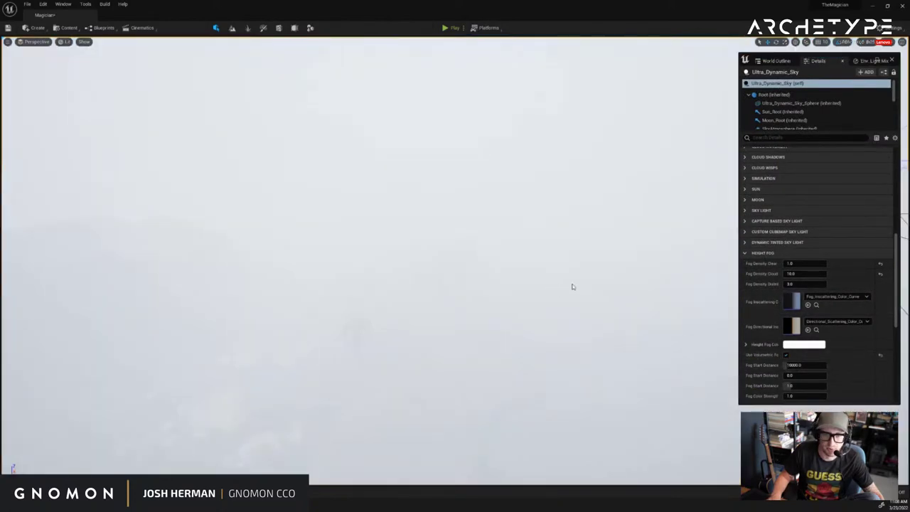
Set both Fog Density Cloudy and Fog Density Clear to 0.25
click(800, 274)
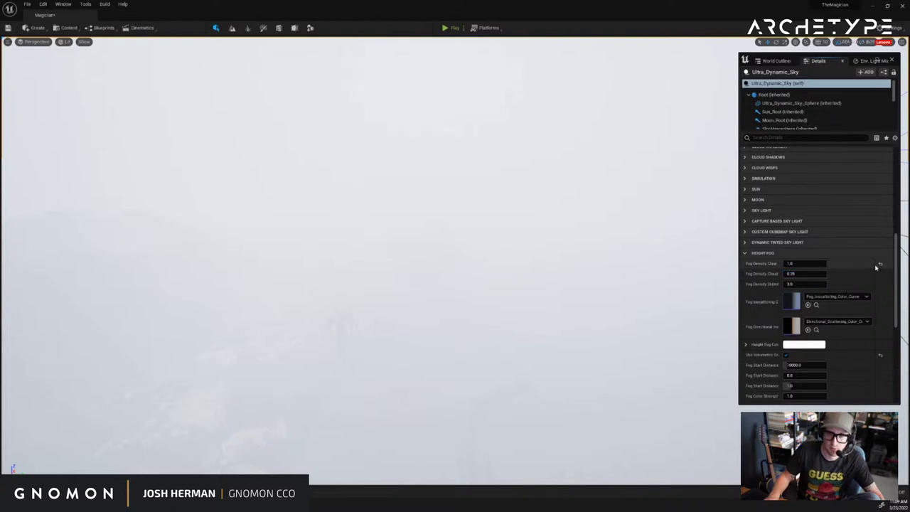
text(0.25)
key(Return)
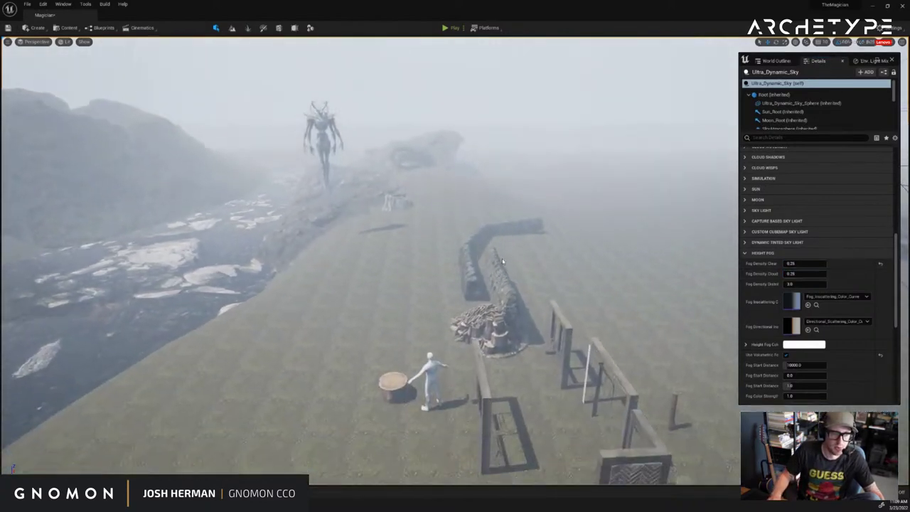
key(w)
right_drag(502, 261, 500, 242)
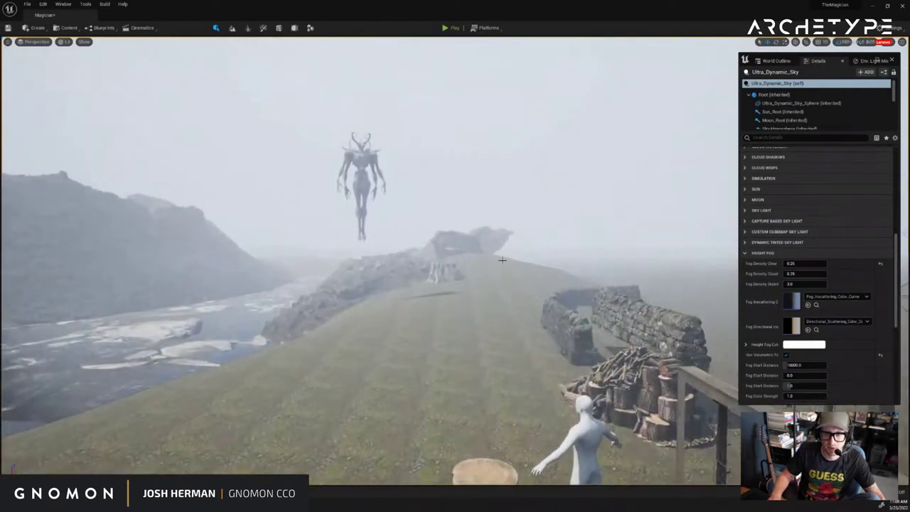
Reduce Fog Density Clear to 0.1 and check the thinner fog over the river and field
drag(811, 263, 783, 264)
click(805, 263)
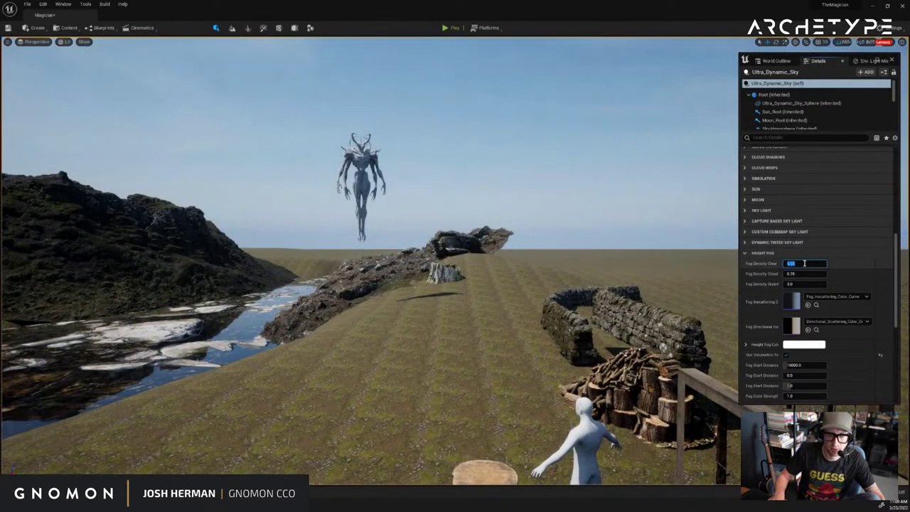
text(0.1)
key(Return)
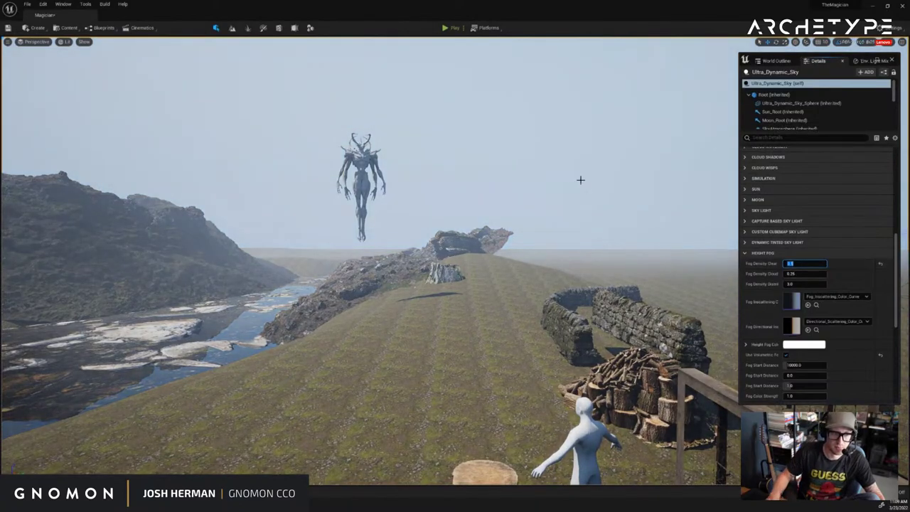
mouse_move(581, 179)
right_down()
mouse_move(588, 184)
mouse_move(519, 182)
mouse_move(503, 163)
mouse_move(620, 188)
mouse_move(573, 168)
mouse_move(581, 179)
right_up()
key(w)
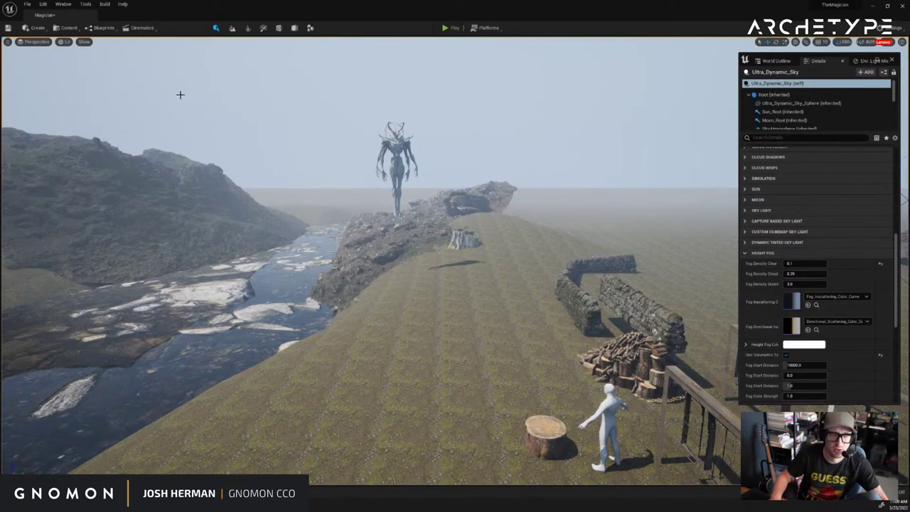
Show the Env. Light Mixer in a wider floating window and save all unsaved content
click(64, 5)
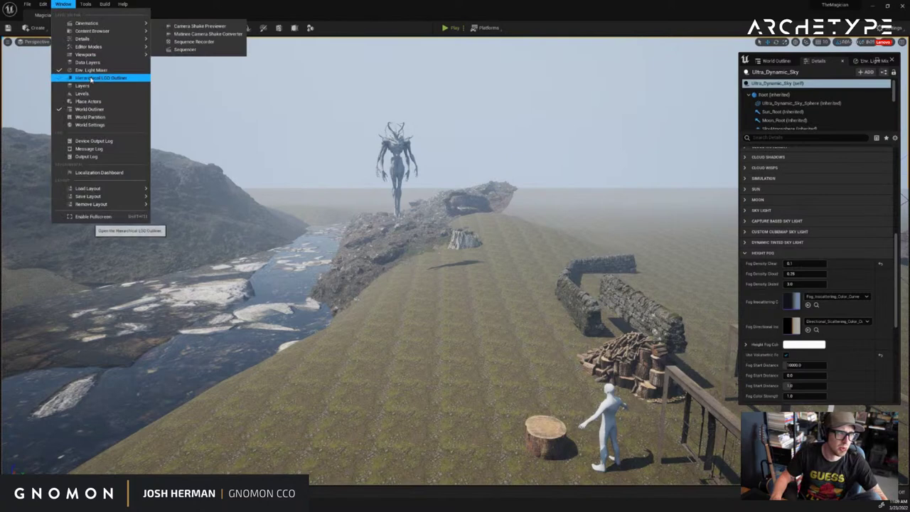
click(91, 71)
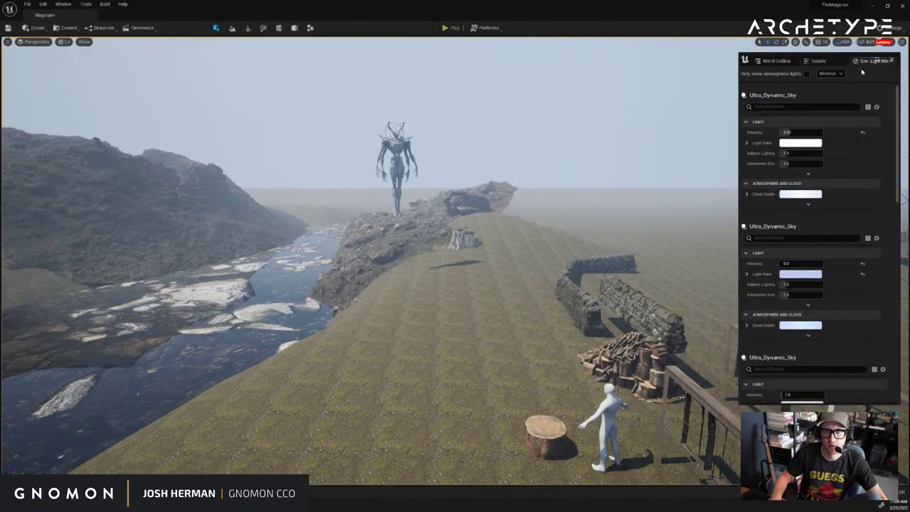
click(27, 4)
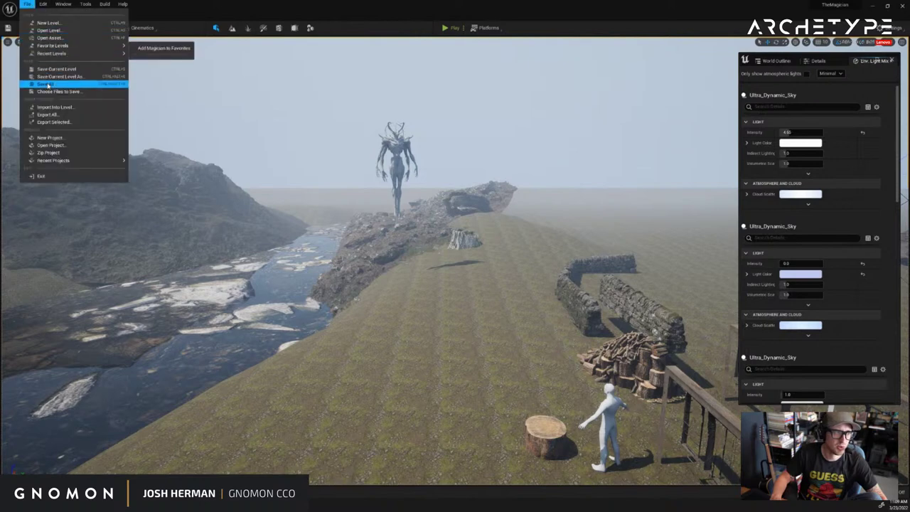
click(48, 86)
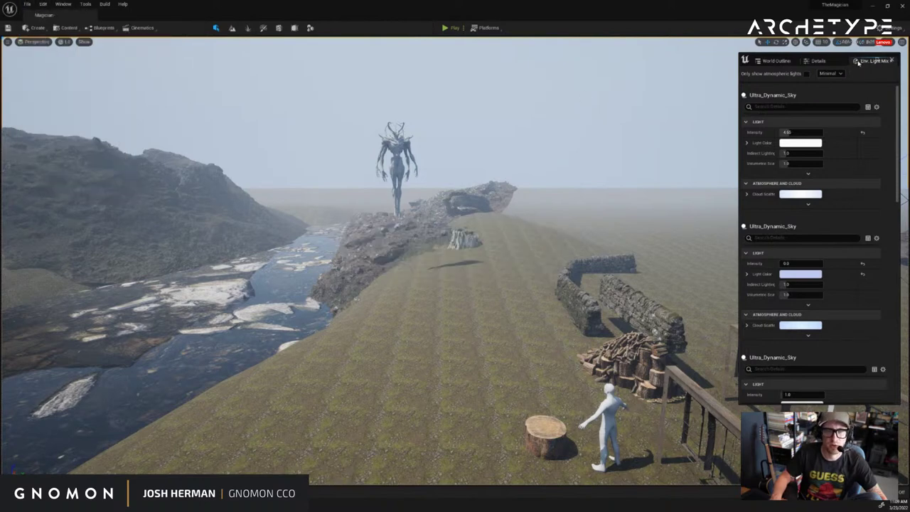
drag(740, 94, 248, 193)
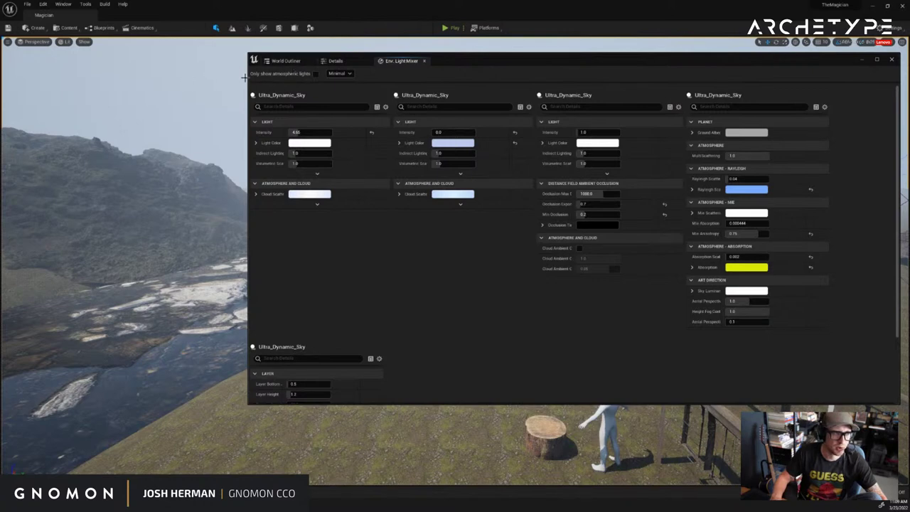
drag(246, 76, 535, 76)
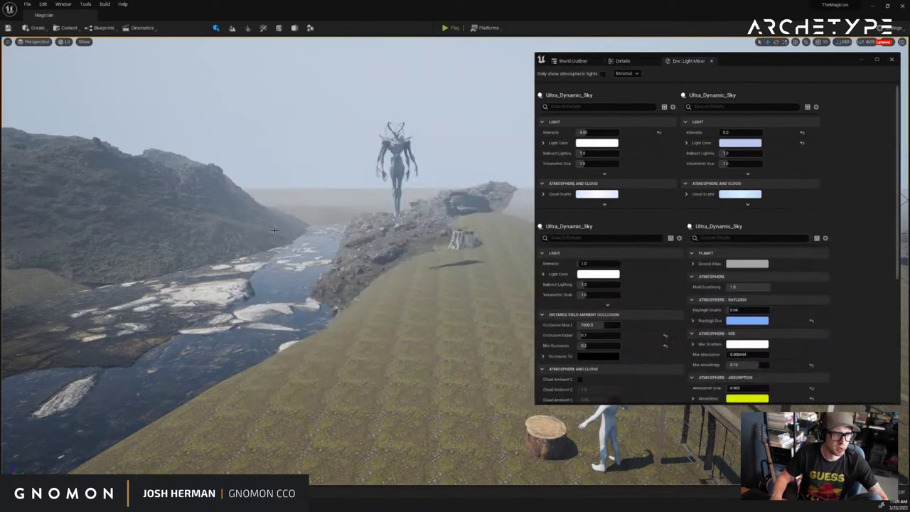
Create a level named Test in the TheMagician content folder, save it and open it
key(ctrl+space)
scroll(687, 459, down, 2)
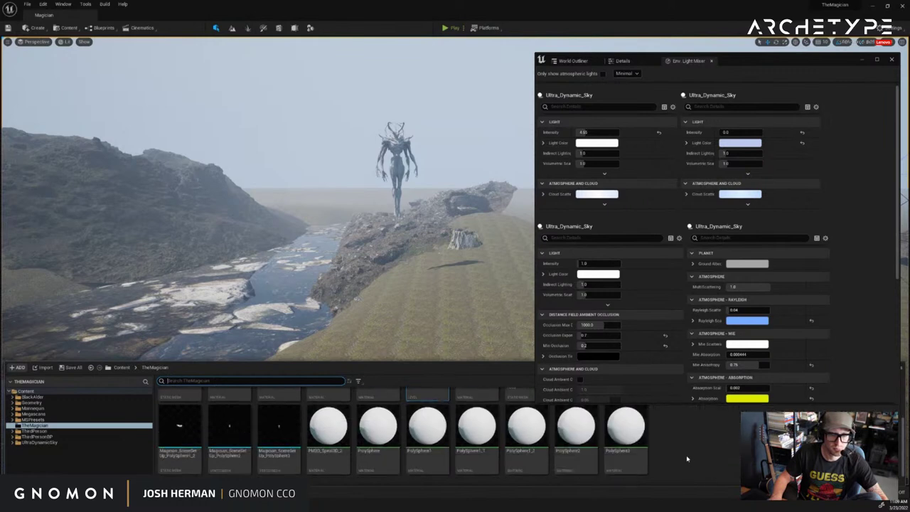
right_click(687, 459)
click(711, 297)
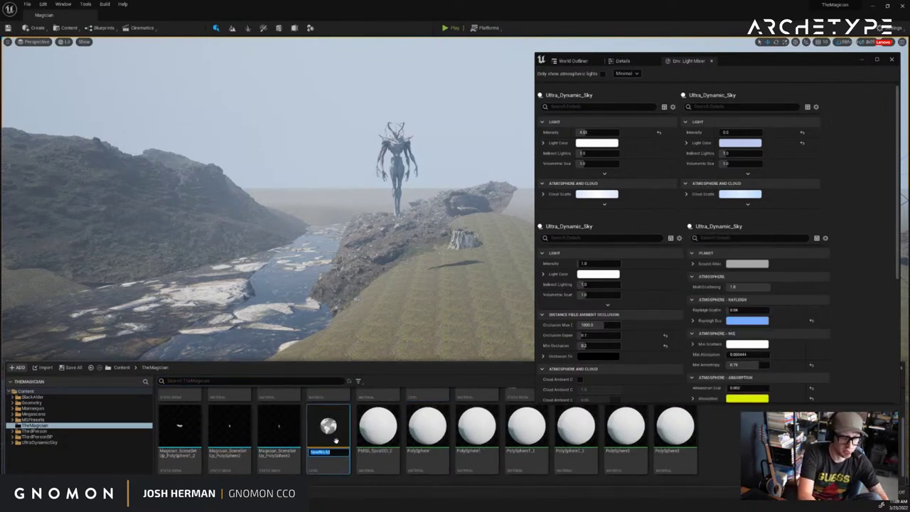
text(Test)
key(Return)
key(ctrl+shift+s)
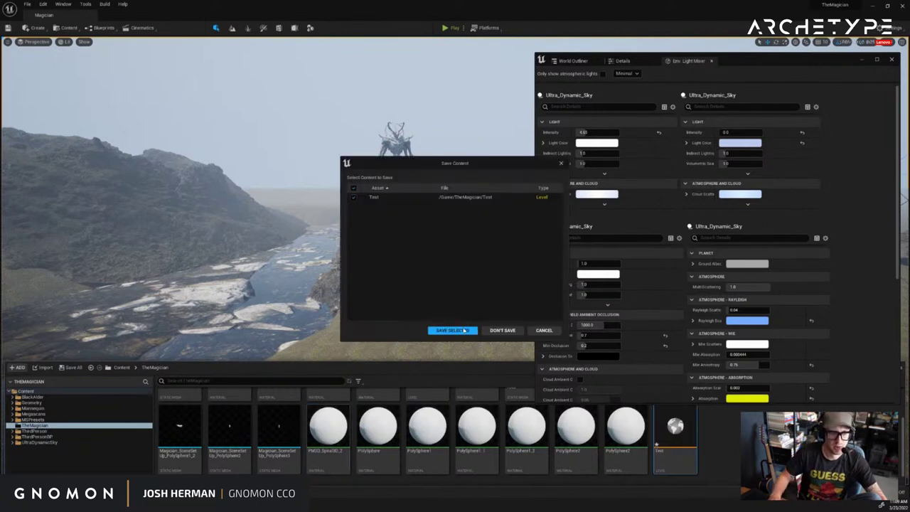
click(465, 331)
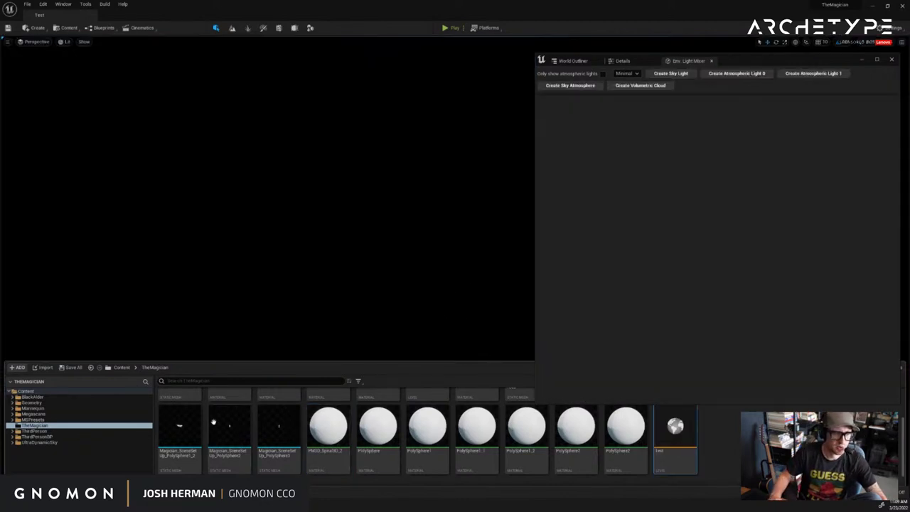
Browse to the Megascans 3D_Assets folder and show the World Outliner of the Test level
scroll(213, 422, up, 2)
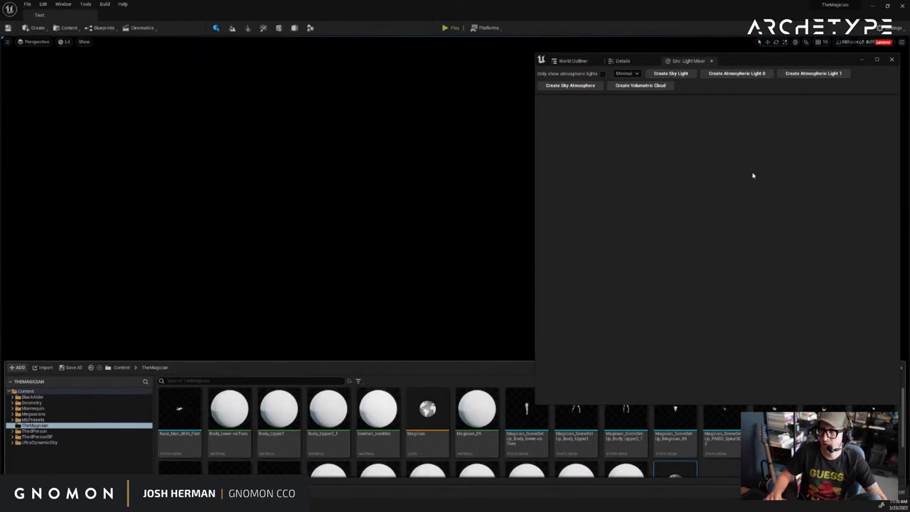
click(68, 409)
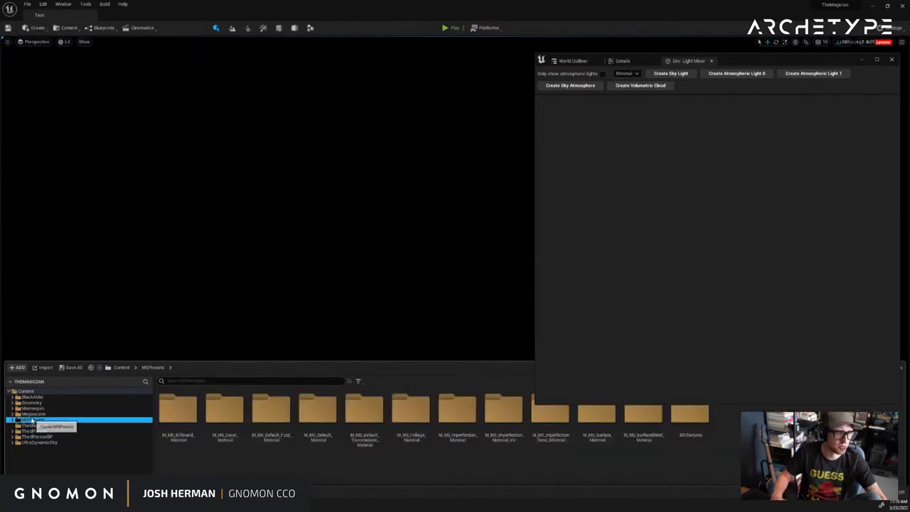
click(32, 414)
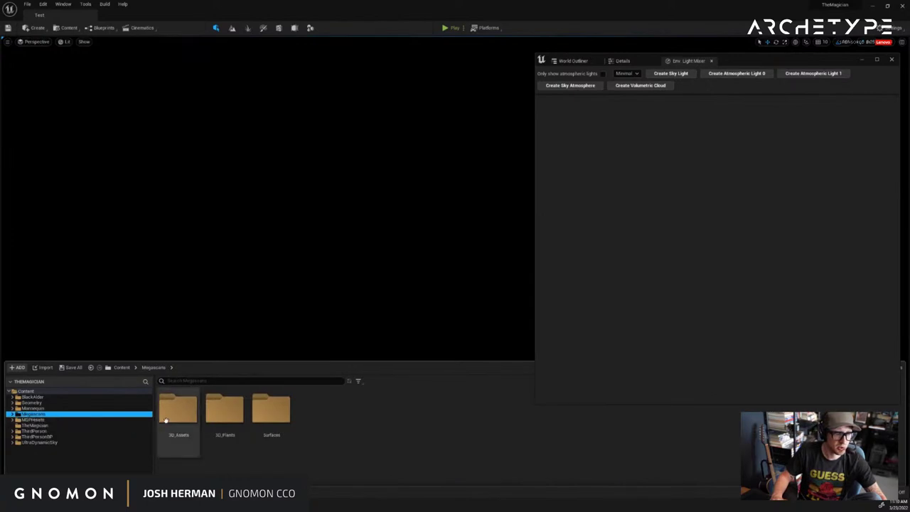
double_click(178, 409)
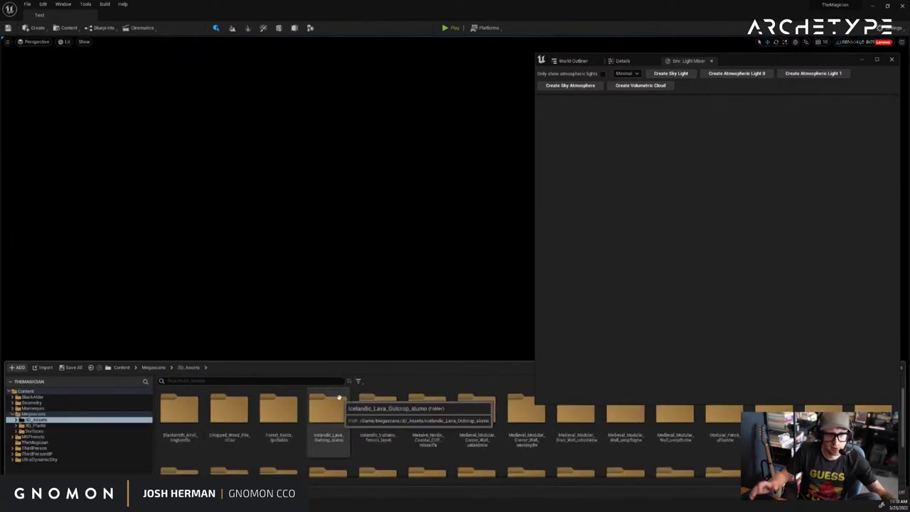
click(571, 61)
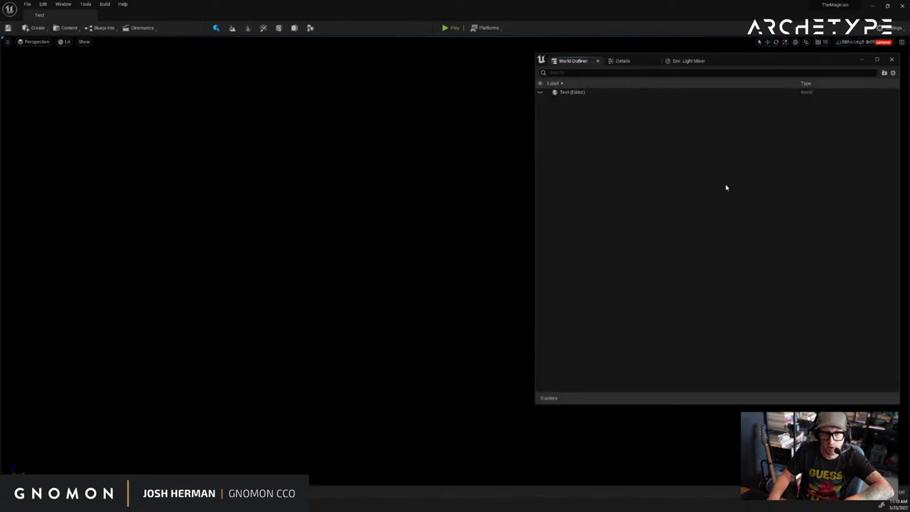
click(688, 60)
click(573, 61)
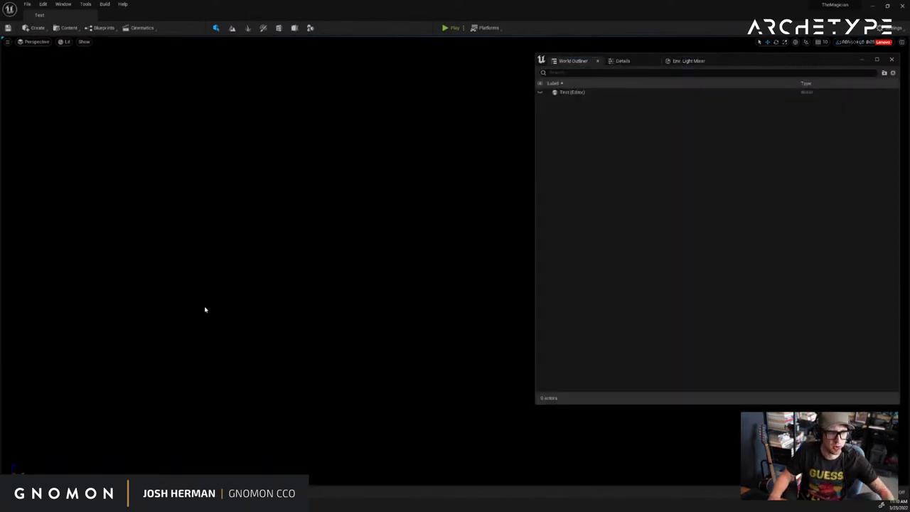
Place the S_Icelandic_Lava_Outcrop mesh from its Megascans folder into the Test level
key(ctrl+space)
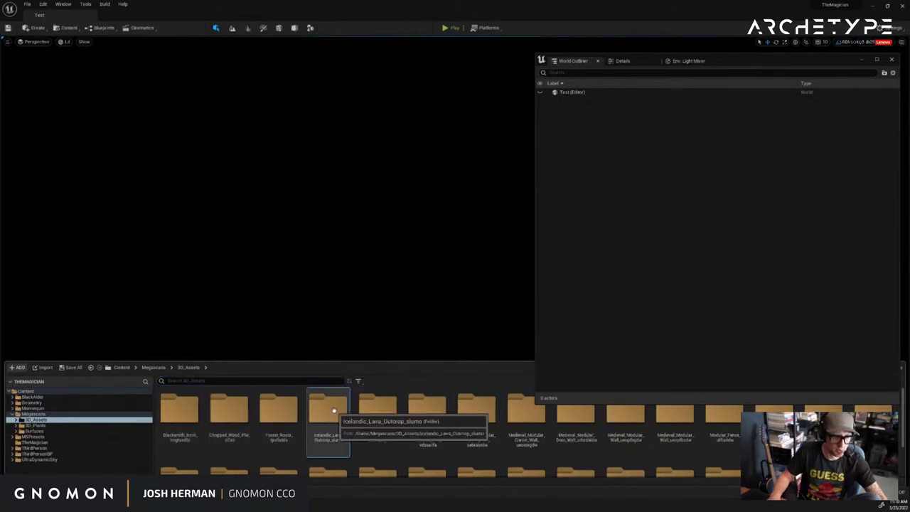
double_click(334, 410)
drag(226, 407, 378, 301)
scroll(355, 305, up, 6)
key(e)
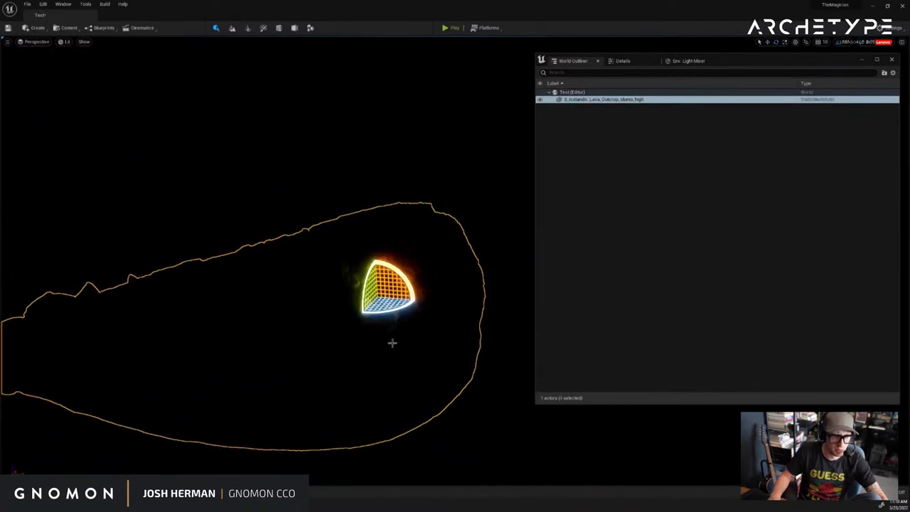
right_drag(392, 343, 410, 351)
click(474, 318)
click(385, 286)
mouse_move(384, 287)
right_down()
mouse_move(398, 299)
mouse_move(387, 299)
right_up()
key(w)
alt+drag(388, 299, 402, 292)
Add the S_Massive_Nordic_Coastal_Cliff mesh from its 3D_Assets folder to the Test level
key(ctrl+space)
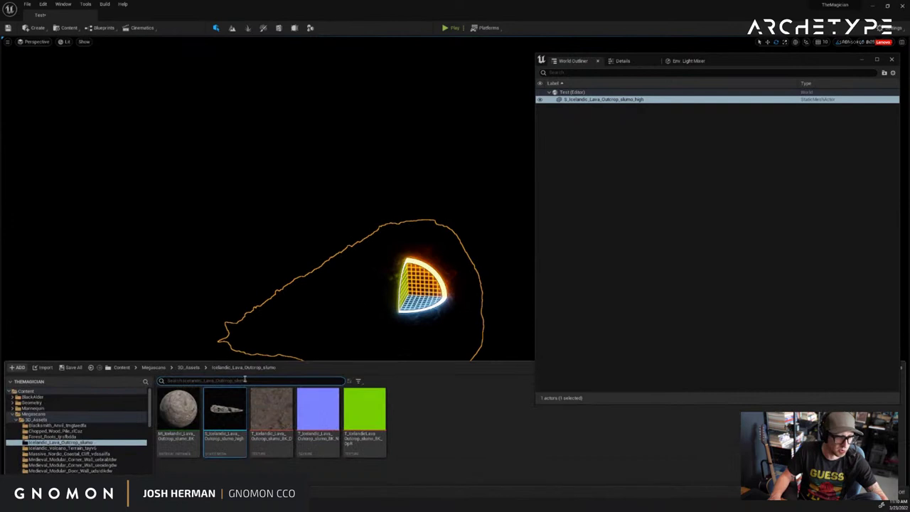
click(100, 436)
click(99, 443)
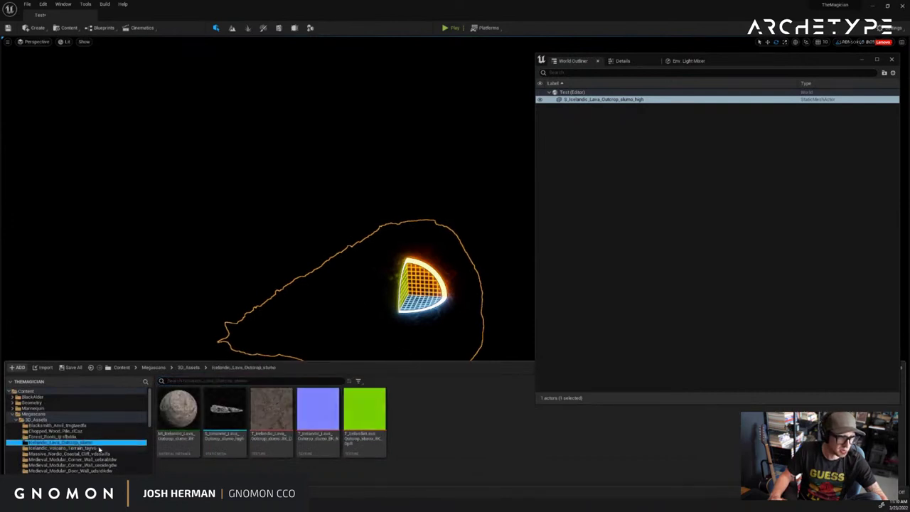
click(100, 448)
click(99, 455)
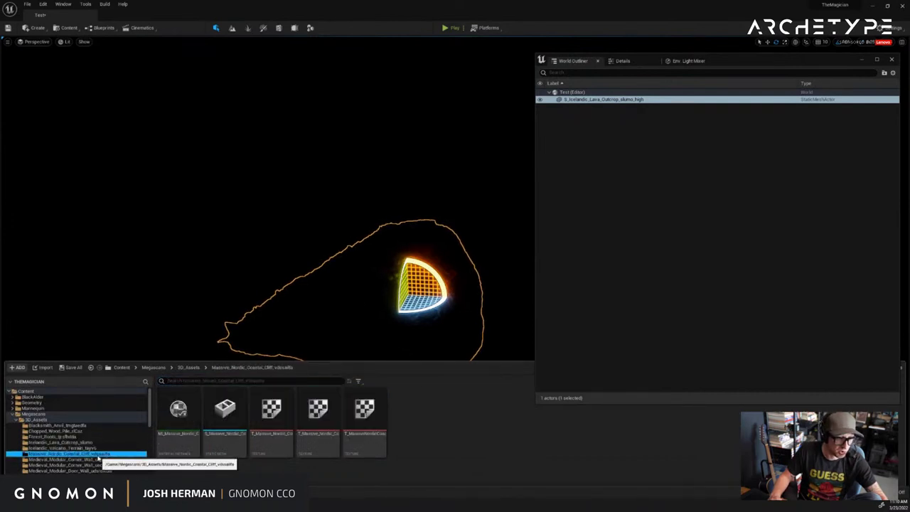
drag(225, 409, 512, 260)
right_drag(512, 260, 477, 266)
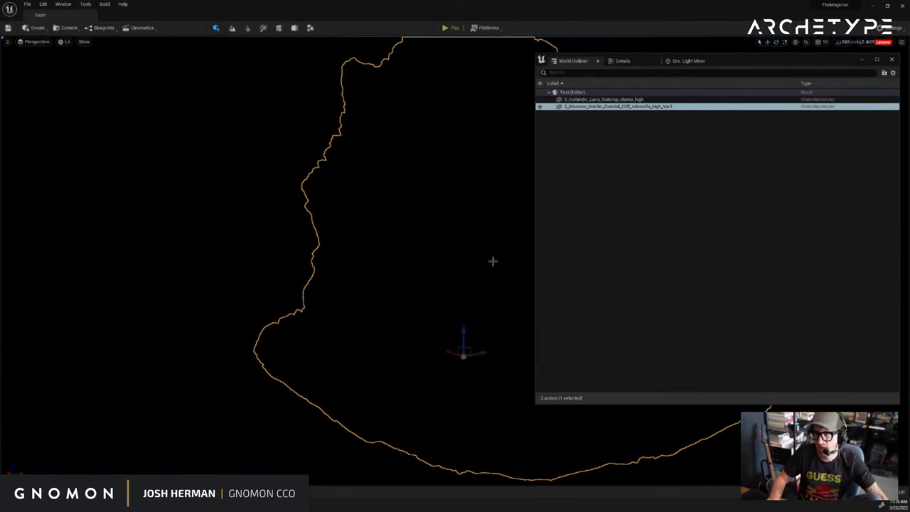
Deselect the cliff mesh and show the Env. Light Mixer in a wider floating window
click(641, 236)
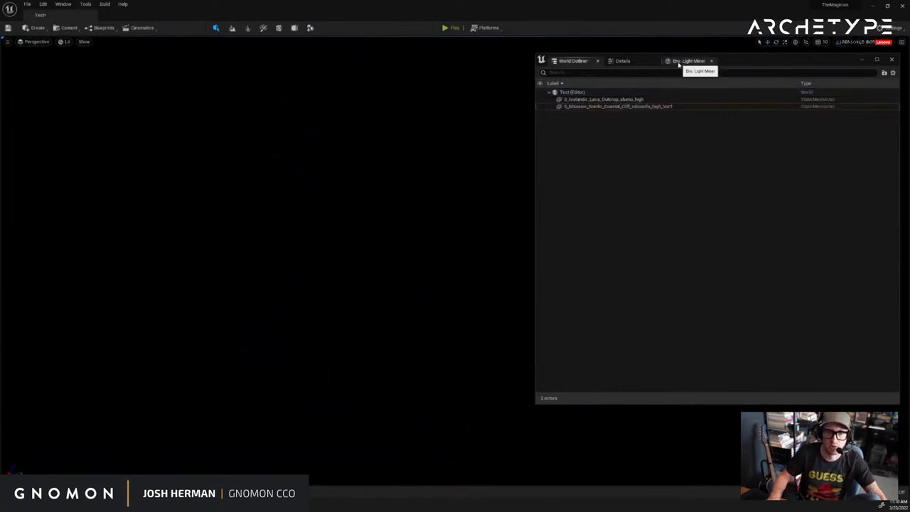
click(63, 3)
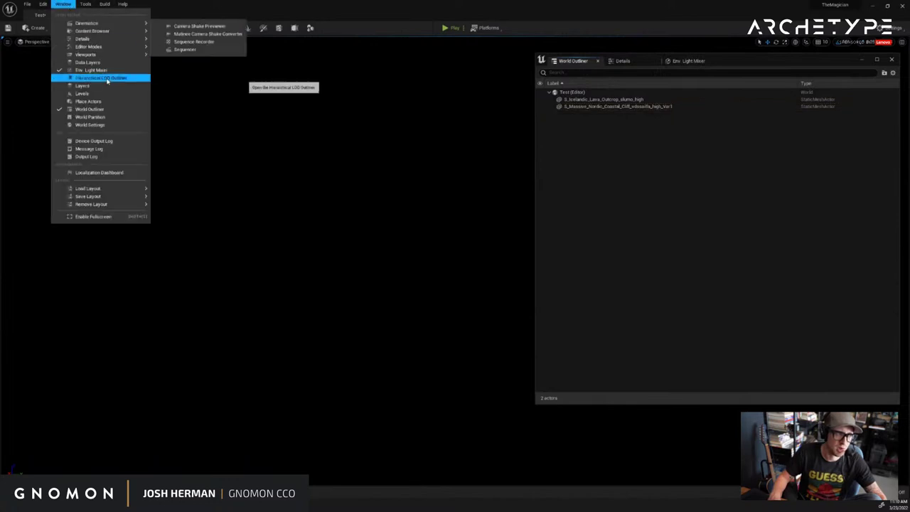
click(688, 61)
click(689, 61)
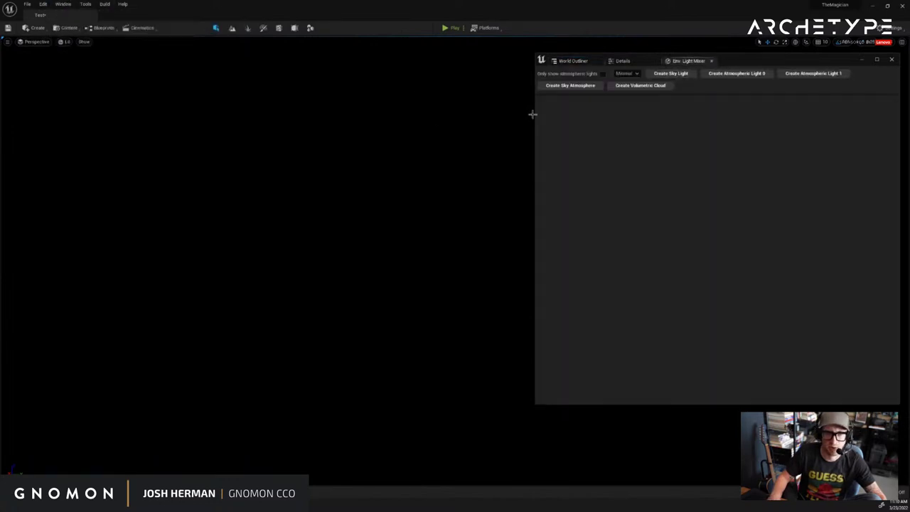
drag(536, 114, 204, 109)
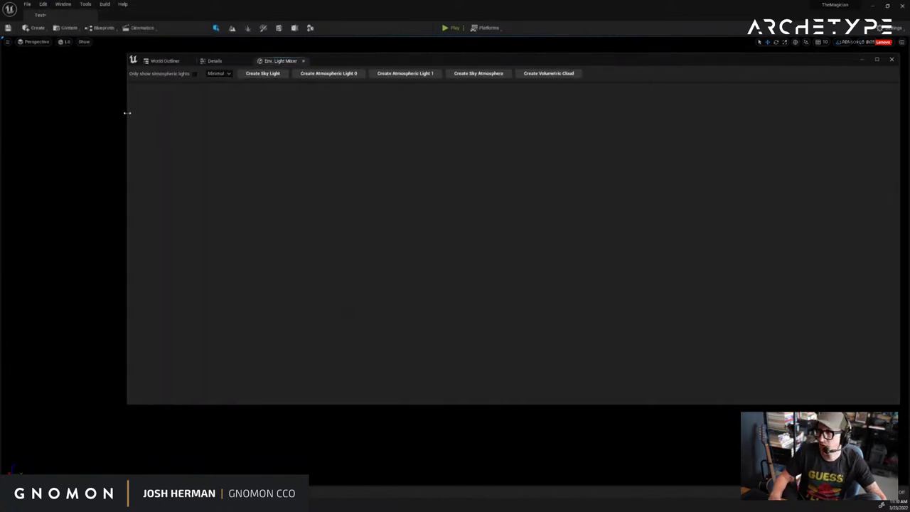
drag(128, 112, 455, 113)
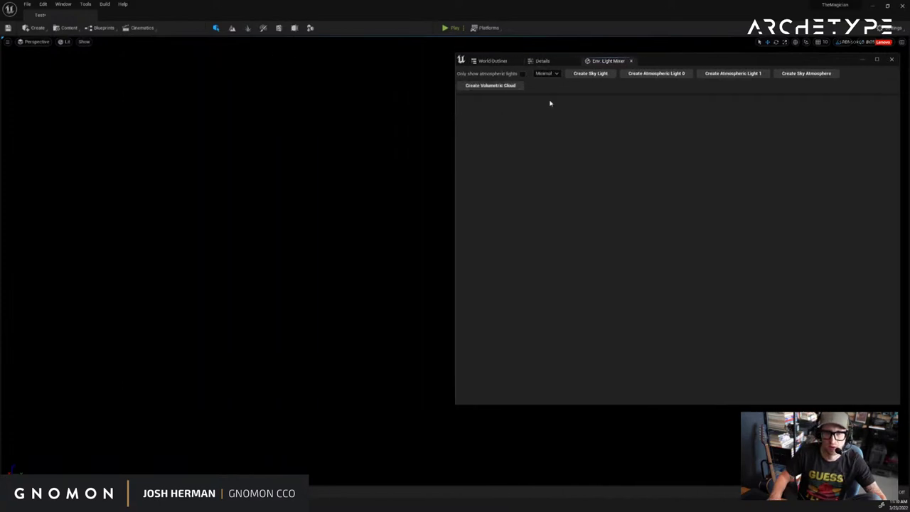
Create a Sky Light, Atmospheric Light 0, a Sky Atmosphere and a Volumetric Cloud with the Env. Light Mixer
click(597, 74)
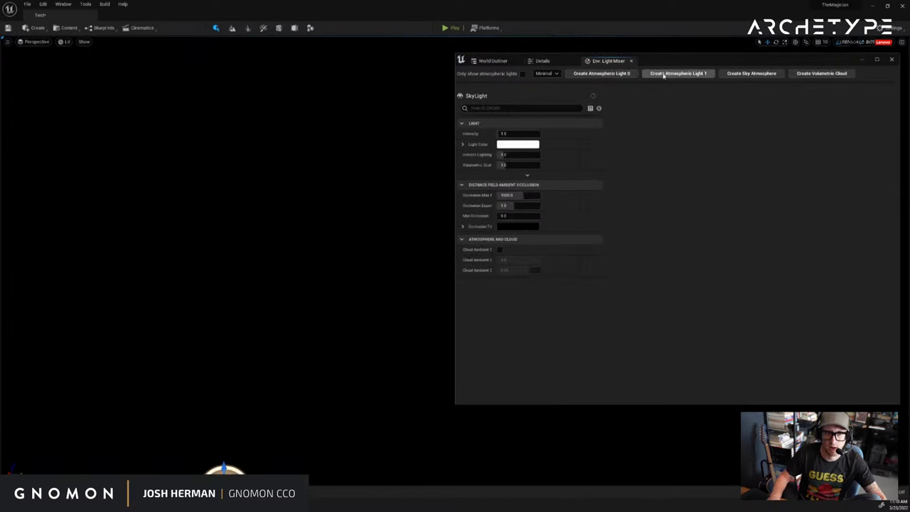
click(621, 74)
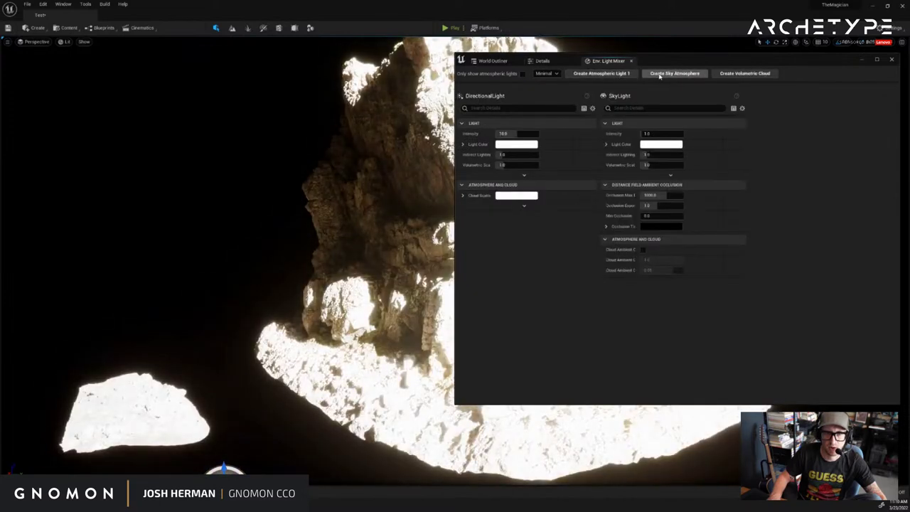
click(661, 74)
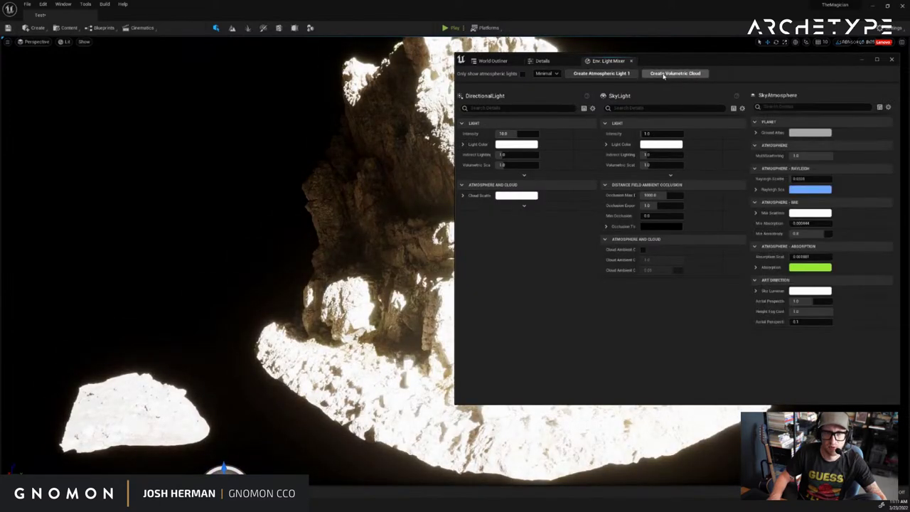
click(666, 74)
right_drag(287, 146, 313, 185)
right_drag(356, 160, 289, 259)
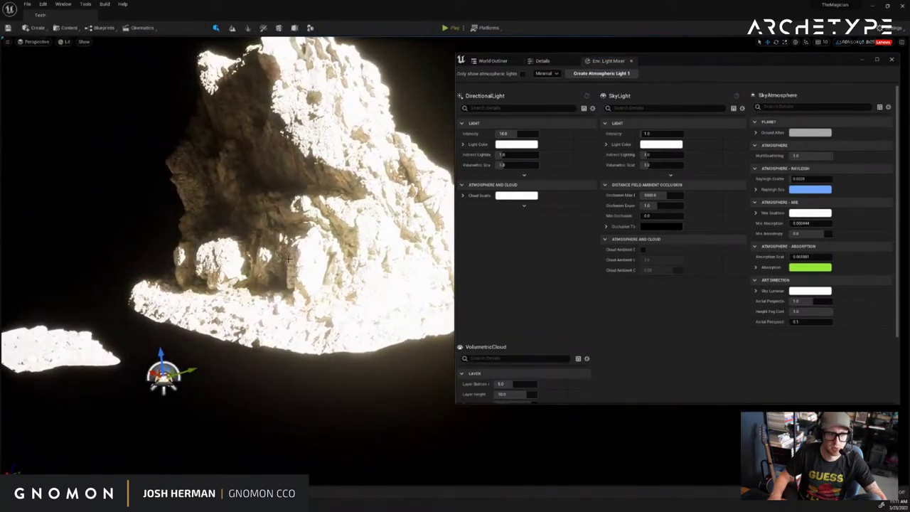
Show the World Outliner in a narrower floating window and clear the selection to view the whole cliff
click(541, 61)
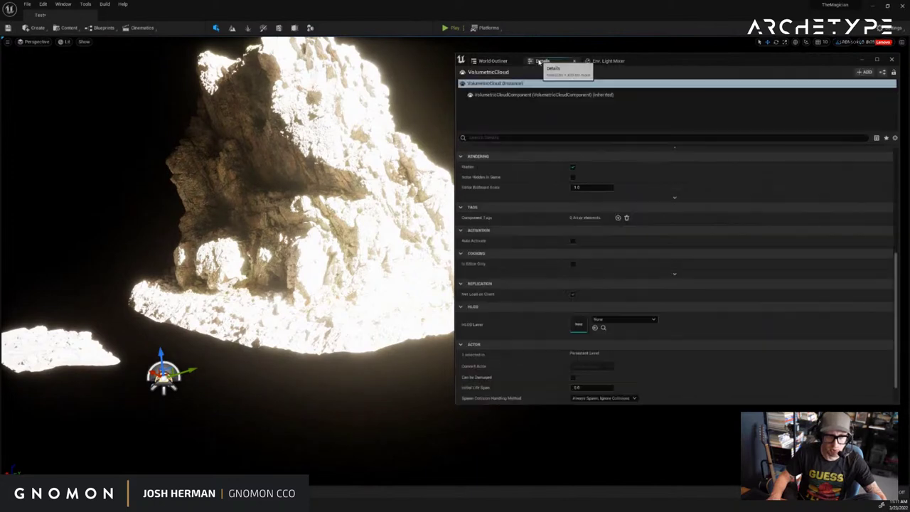
click(487, 62)
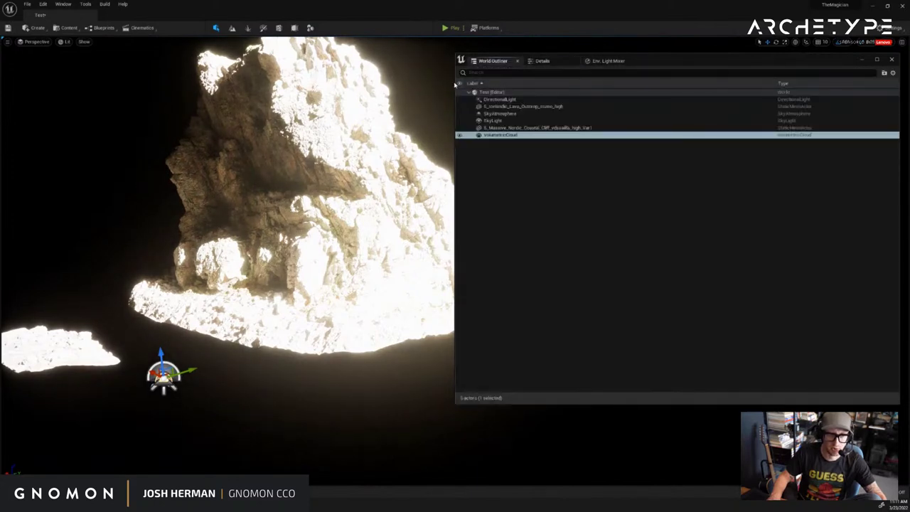
drag(452, 82, 692, 89)
click(550, 119)
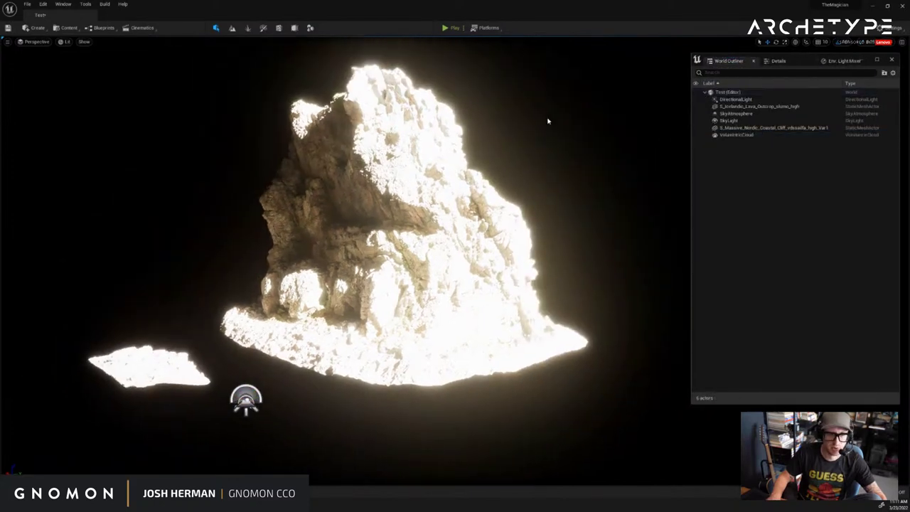
right_drag(522, 125, 371, 111)
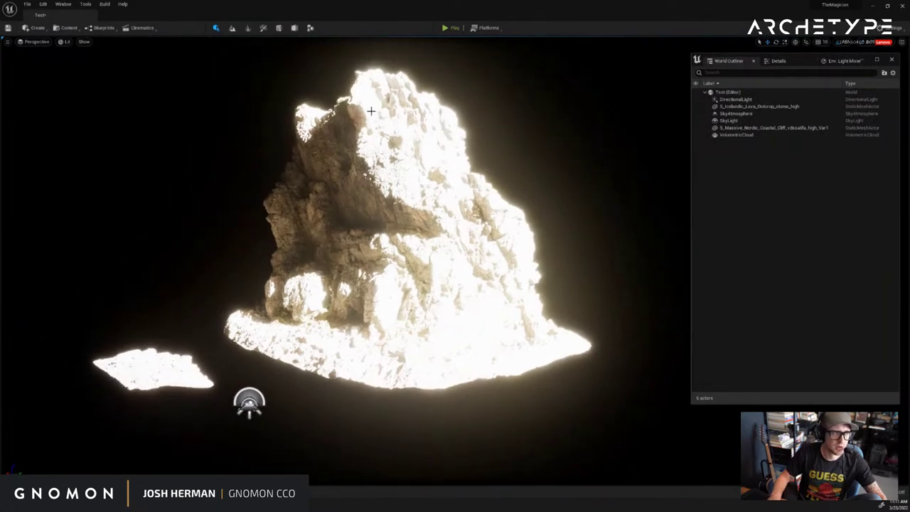
Create a new landscape with the current Landscape mode settings and return to Selection mode
click(232, 29)
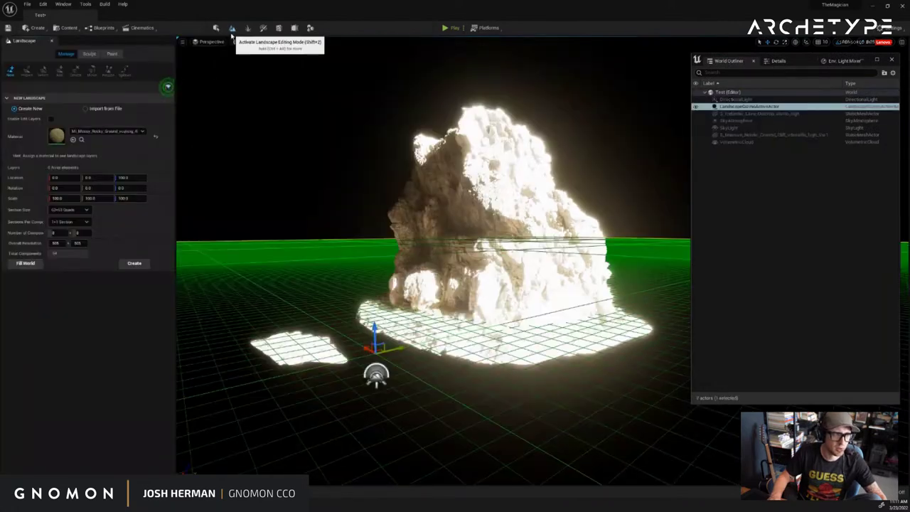
click(130, 264)
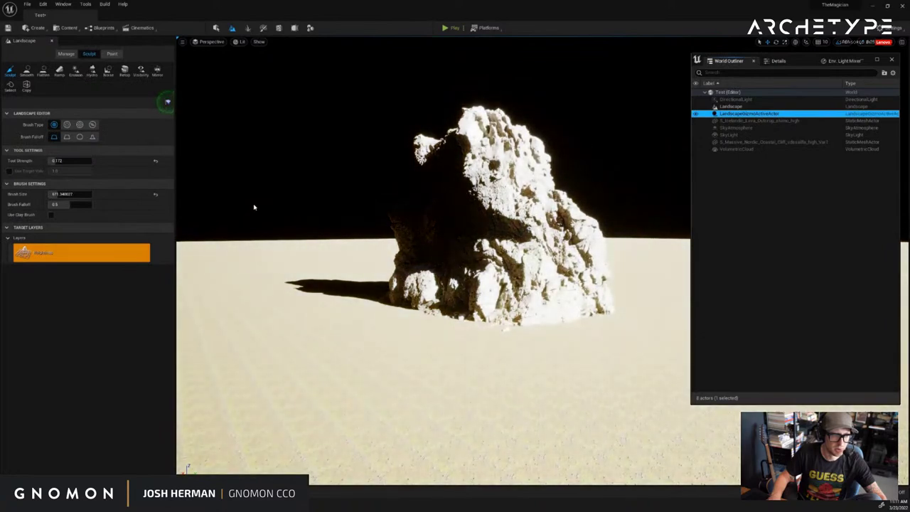
key(shift+1)
Select the landscape and move it down and back up to adjust the ground height around the cliff
click(264, 240)
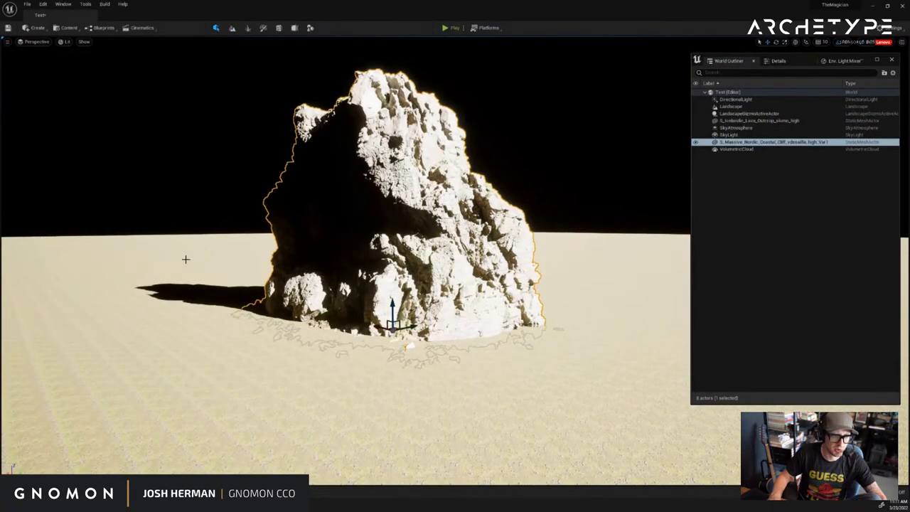
click(186, 260)
right_drag(568, 265, 357, 202)
drag(308, 183, 310, 256)
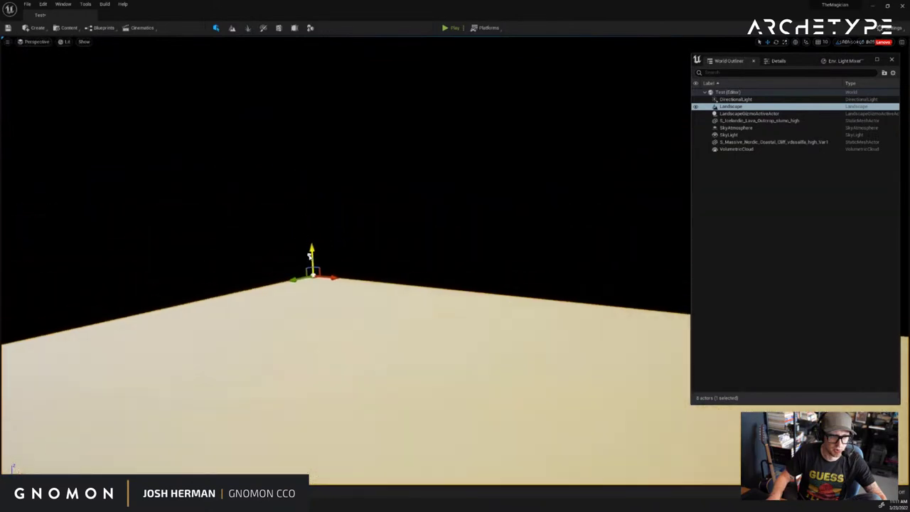
right_drag(360, 249, 484, 264)
drag(198, 194, 196, 115)
scroll(197, 115, up, 3)
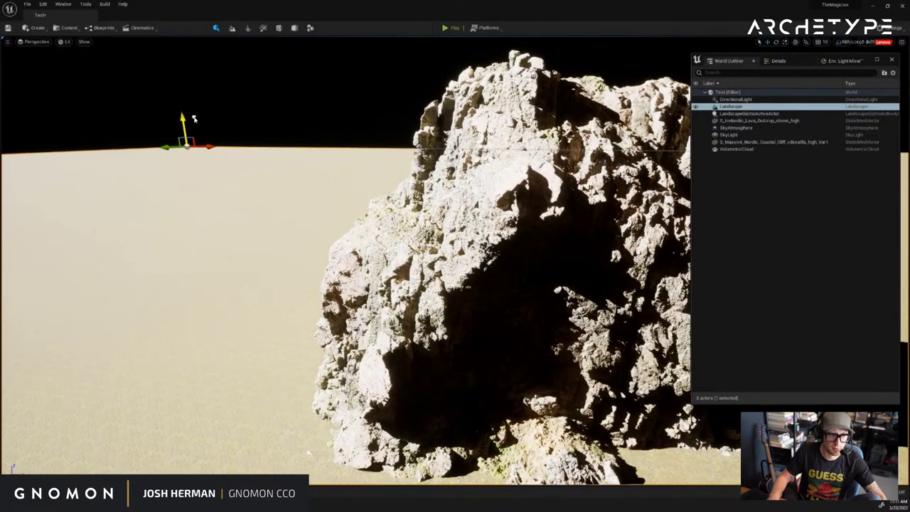
Frame the cliff's shadow on the landscape and bring up the Env. Light Mixer
right_drag(195, 120, 376, 144)
right_drag(195, 133, 213, 139)
click(829, 61)
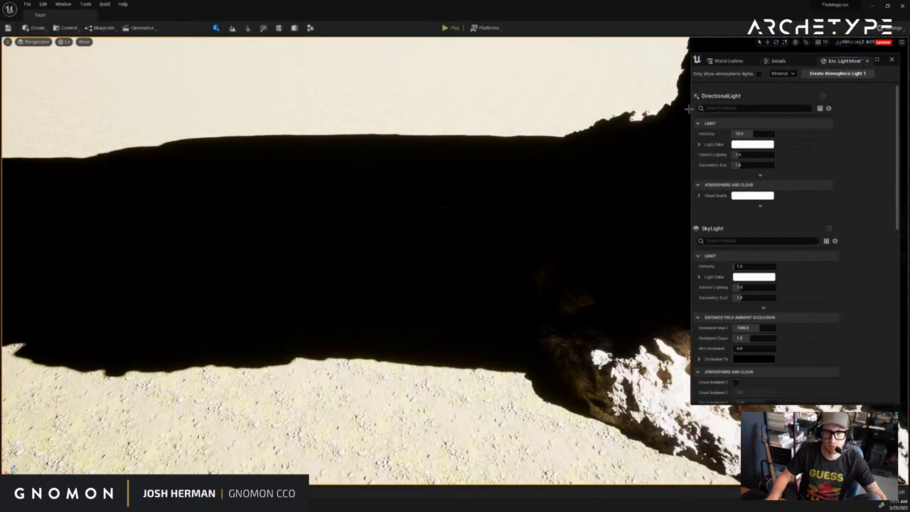
Widen the Env. Light Mixer window to show all four sky components and set its detail level to Normal
drag(691, 108, 117, 122)
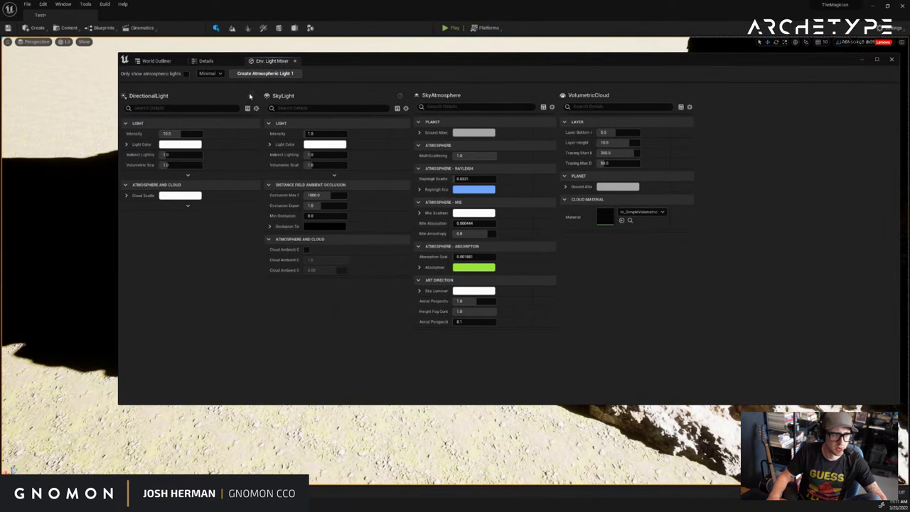
click(213, 89)
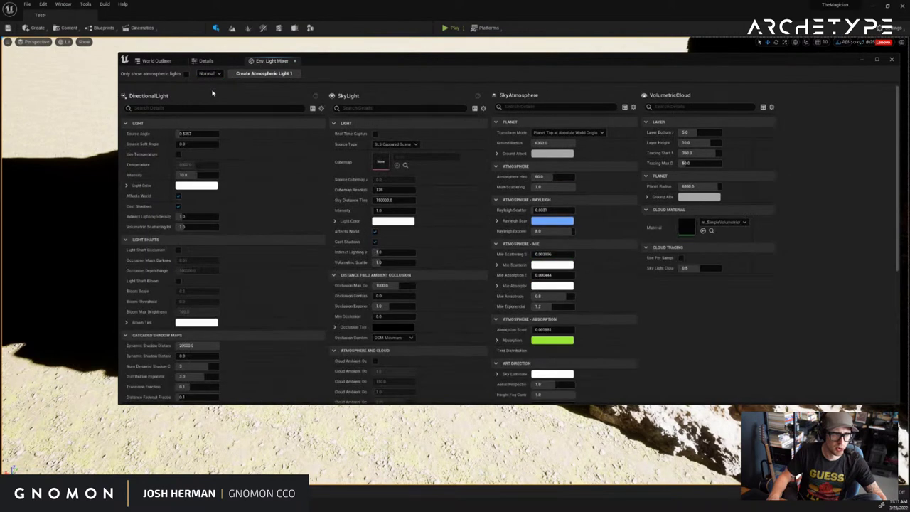
click(208, 81)
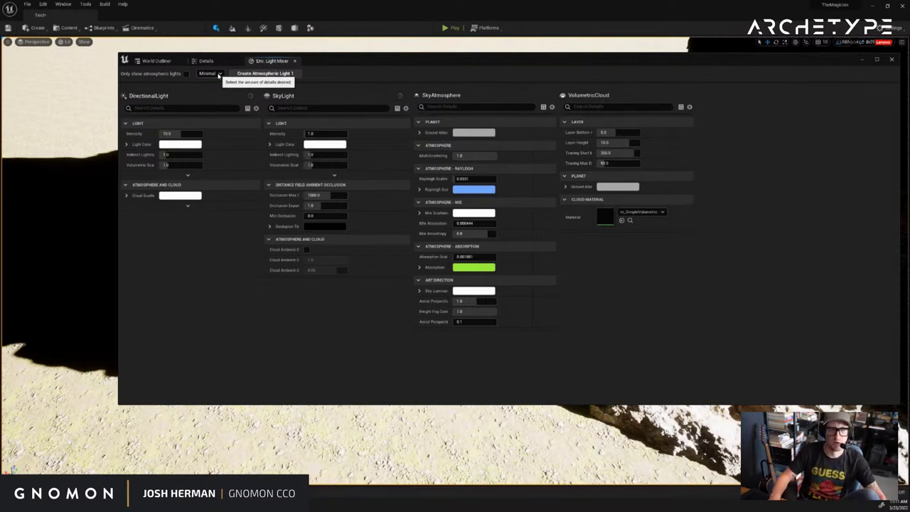
click(212, 89)
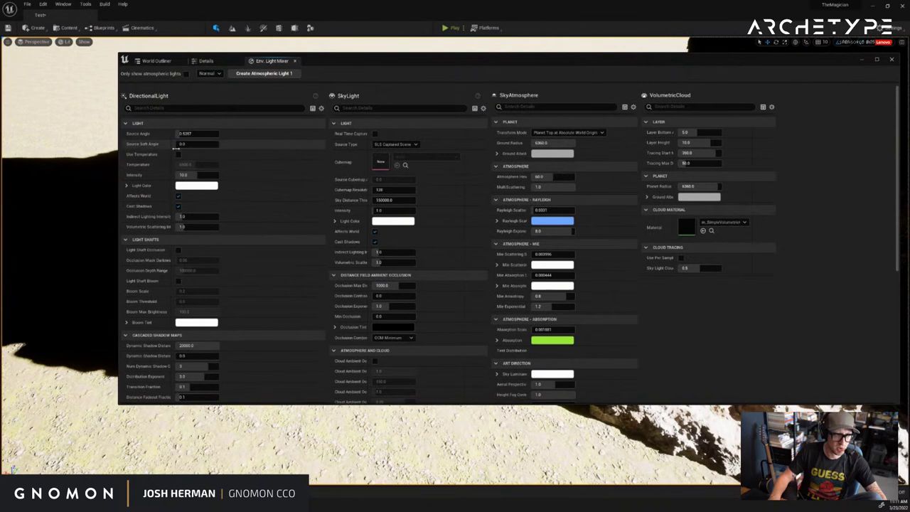
Review the mixer's light and atmosphere settings, enable Real Time Capture on the SkyLight, and reposition the mixer window
scroll(207, 292, down, 8)
scroll(206, 291, down, 1)
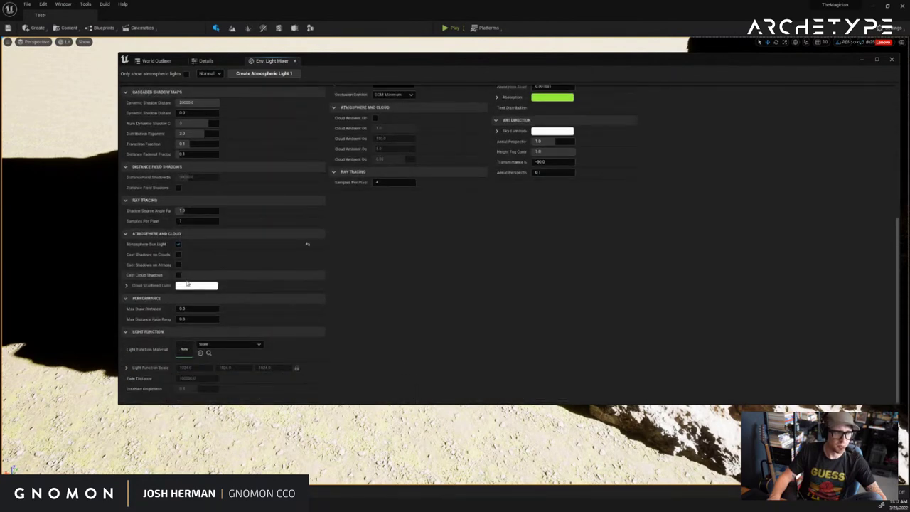
scroll(183, 269, up, 2)
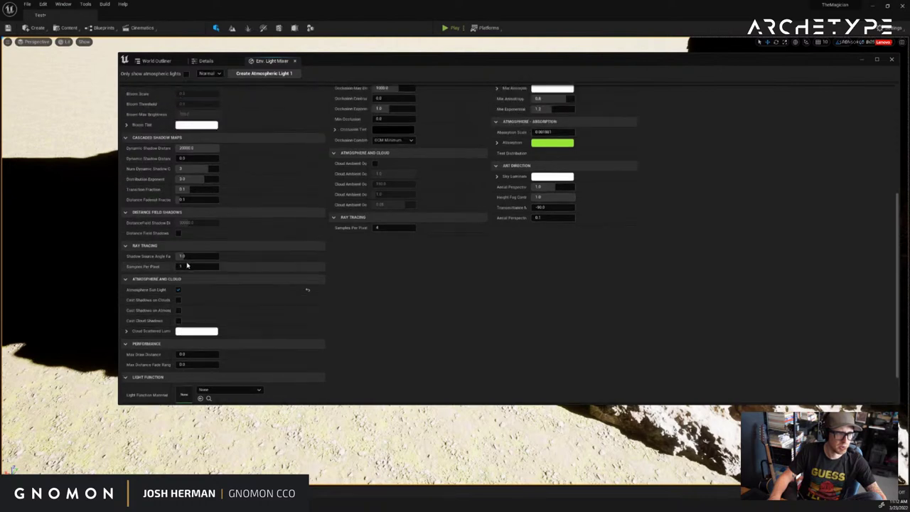
scroll(177, 249, up, 6)
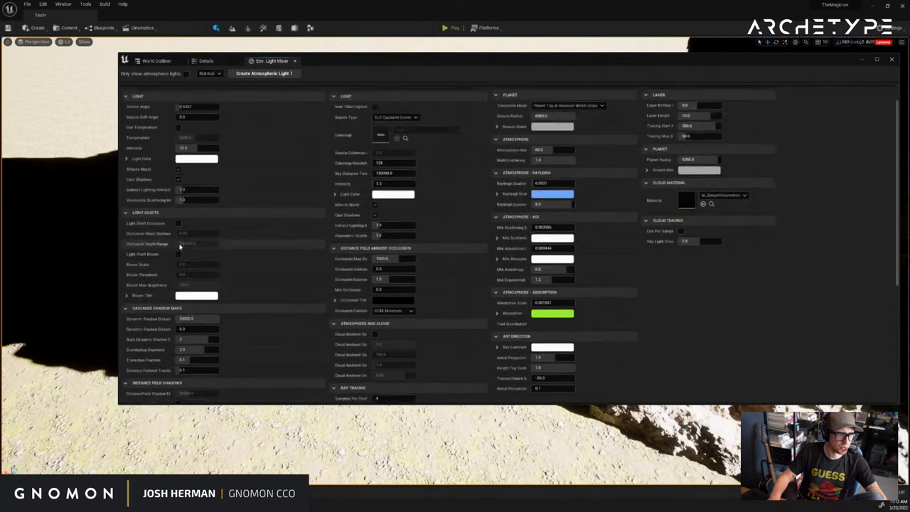
scroll(181, 246, up, 1)
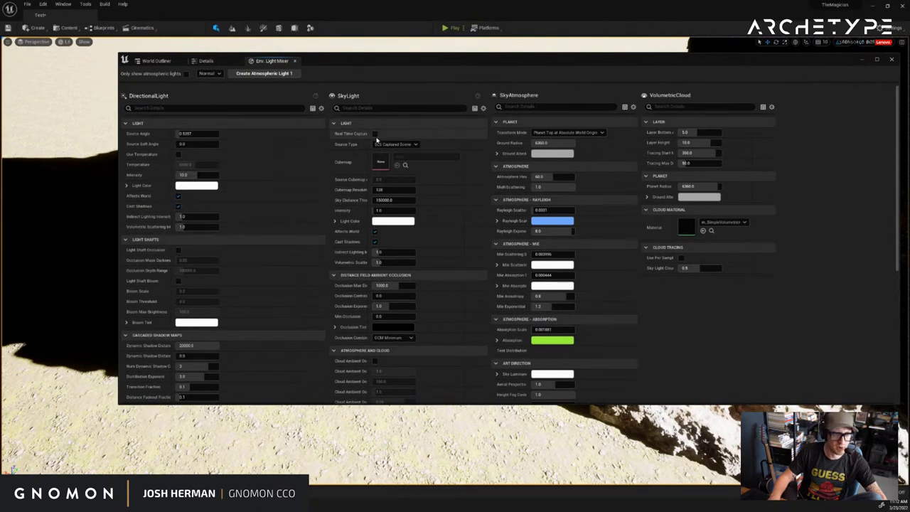
drag(345, 61, 360, 84)
scroll(372, 229, down, 3)
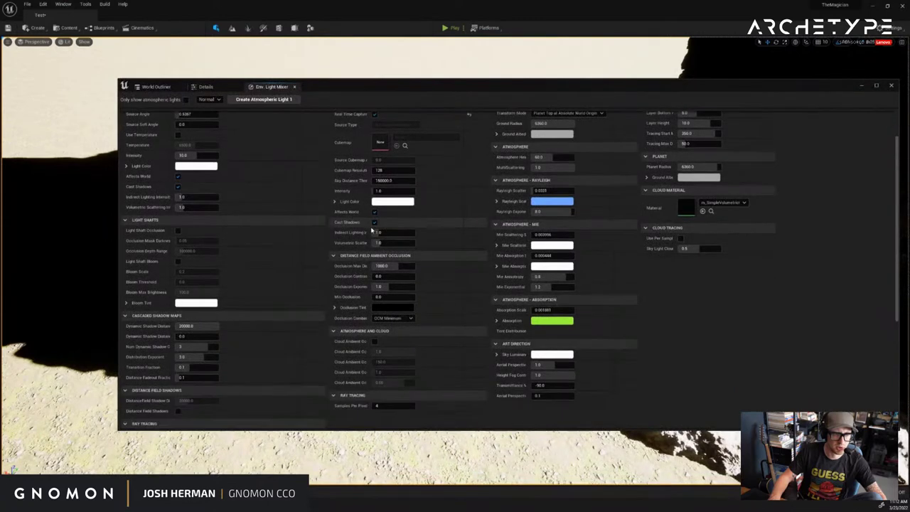
scroll(503, 311, up, 3)
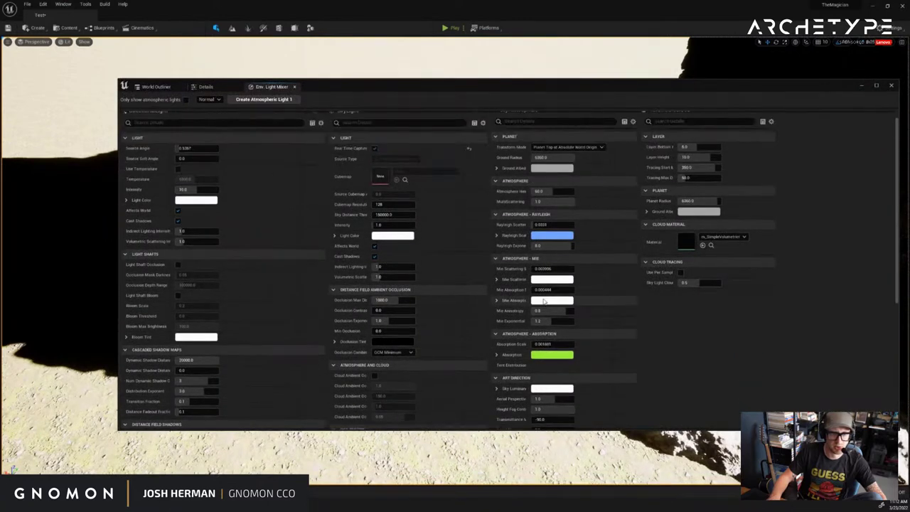
drag(829, 89, 829, 81)
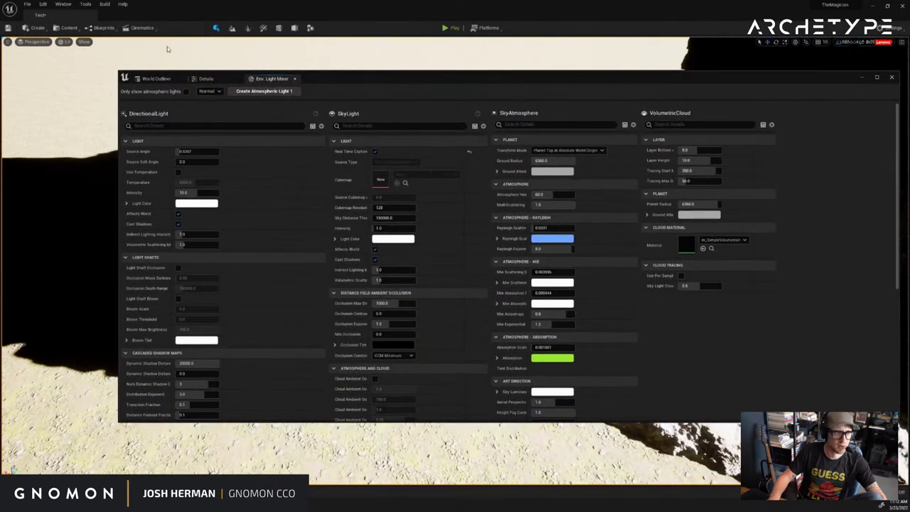
Narrow the floating window to uncover the viewport and select the DirectionalLight in the World Outliner
click(214, 79)
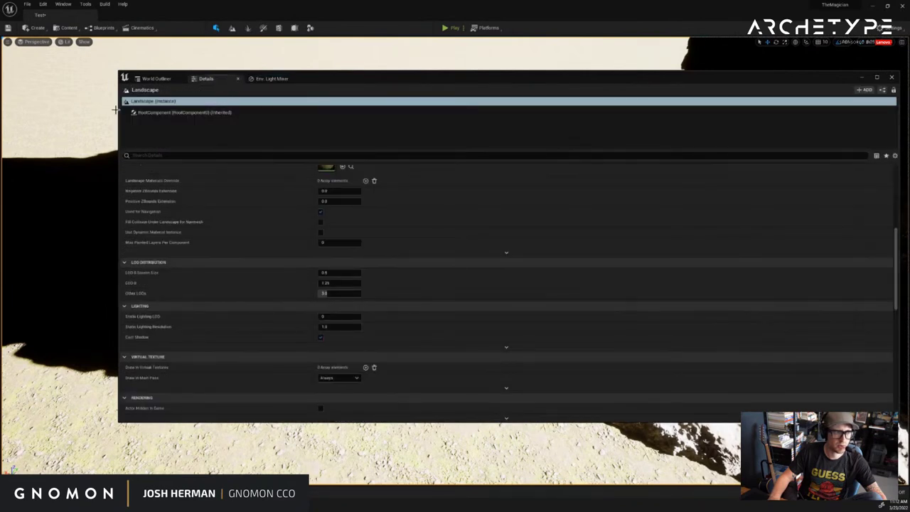
drag(116, 110, 464, 103)
click(503, 79)
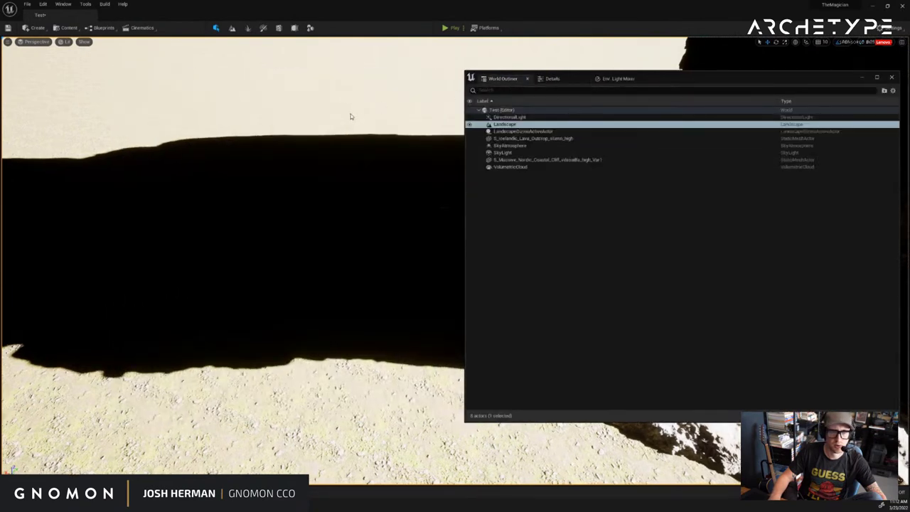
click(511, 117)
Rotate the DirectionalLight with its gizmo to change how the sun falls on the cliff and landscape
right_drag(216, 146, 352, 146)
mouse_move(249, 403)
mouse_down()
mouse_move(232, 393)
mouse_move(341, 404)
mouse_move(112, 376)
mouse_move(233, 395)
mouse_up()
right_drag(233, 396, 256, 356)
right_drag(430, 225, 373, 307)
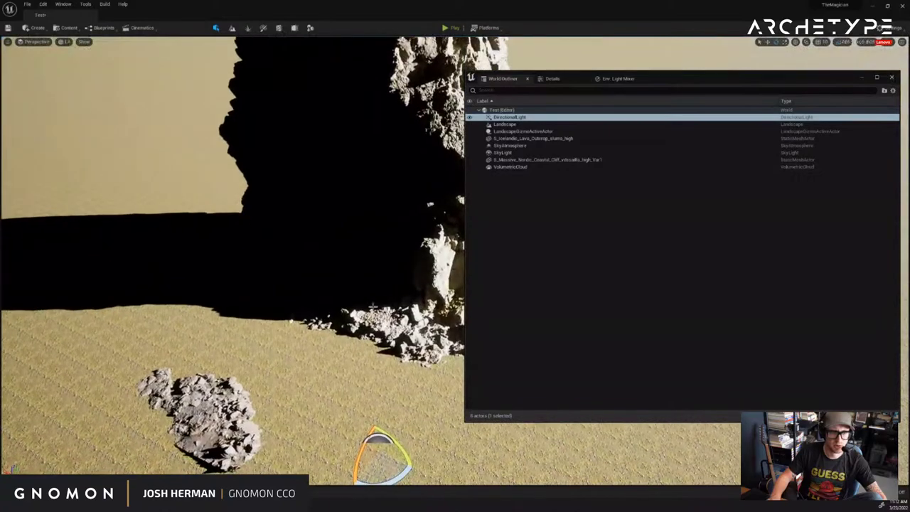
drag(408, 450, 378, 427)
mouse_move(360, 250)
right_down()
mouse_move(359, 206)
mouse_move(360, 250)
right_up()
Try Use Temperature on the DirectionalLight in the Env. Light Mixer and turn it back off
click(619, 78)
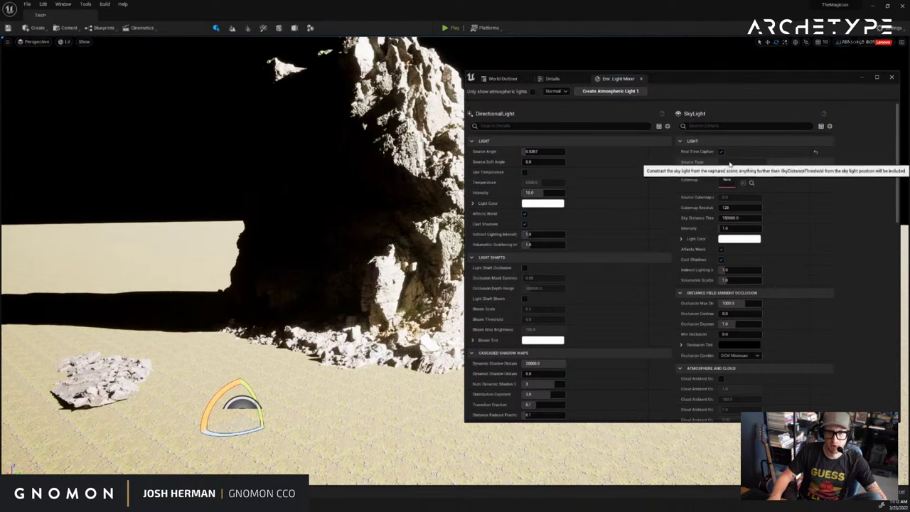
click(741, 355)
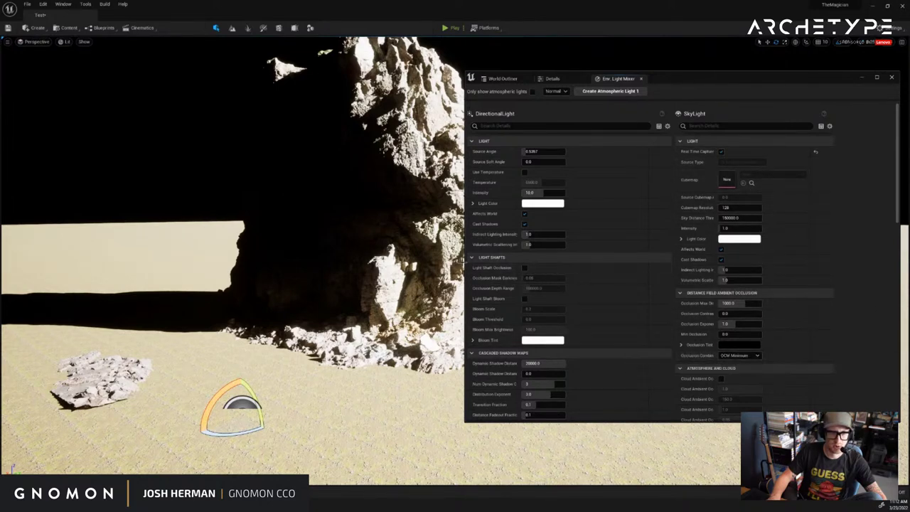
click(525, 173)
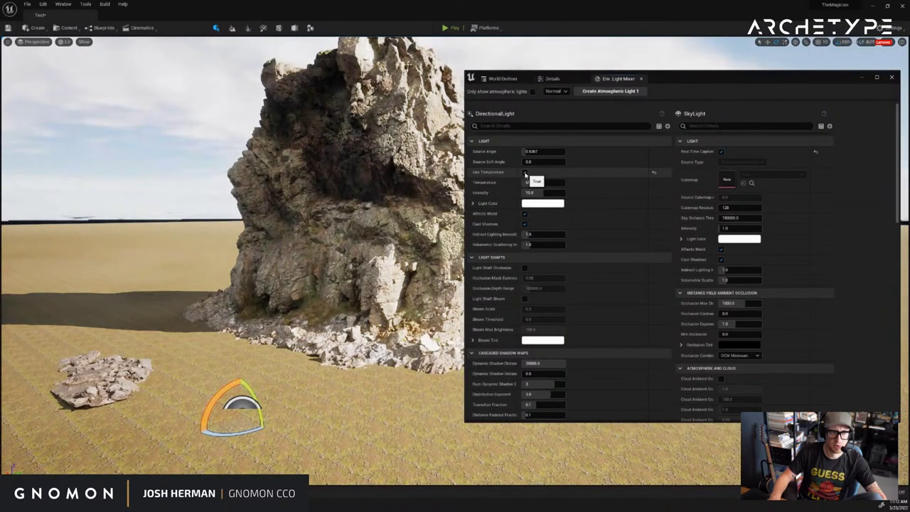
click(525, 173)
Reframe the whole cliff against the cloudy sky and minimize the floating window
right_drag(274, 207, 356, 205)
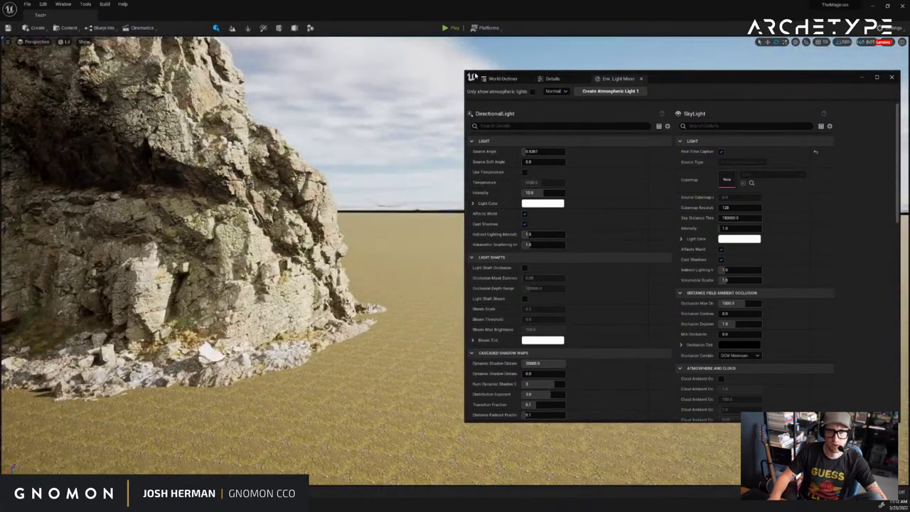
right_drag(51, 210, 24, 223)
mouse_move(155, 387)
mouse_down()
mouse_move(230, 348)
mouse_move(156, 384)
mouse_up()
right_drag(230, 348, 236, 268)
click(865, 77)
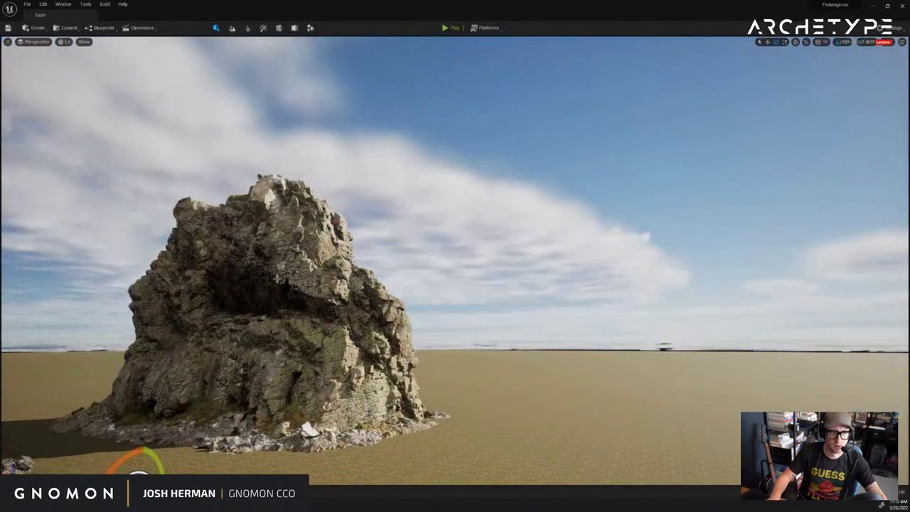
Rotate the DirectionalLight until the sun sits at the horizon behind the cliff for a sunset, and frame the result
drag(157, 459, 44, 365)
right_drag(427, 363, 386, 391)
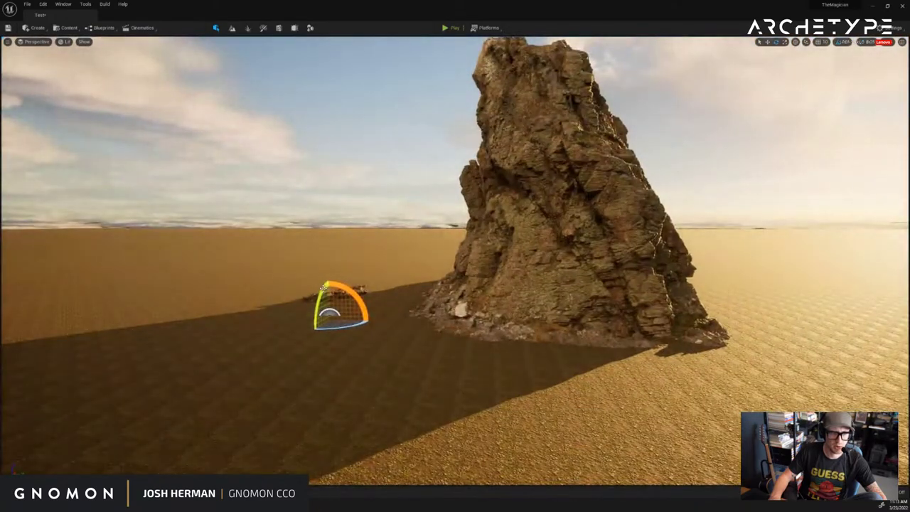
drag(323, 295, 325, 292)
right_drag(329, 299, 561, 278)
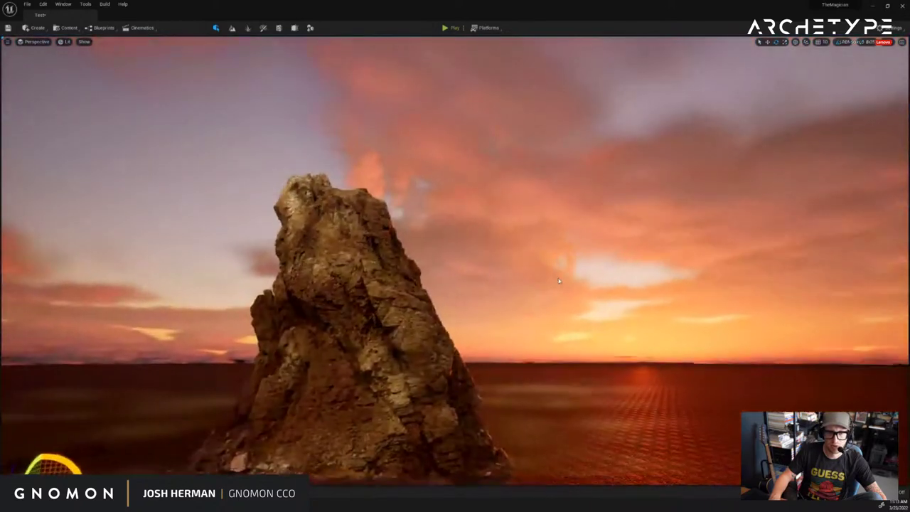
right_drag(671, 278, 602, 266)
scroll(593, 264, up, 2)
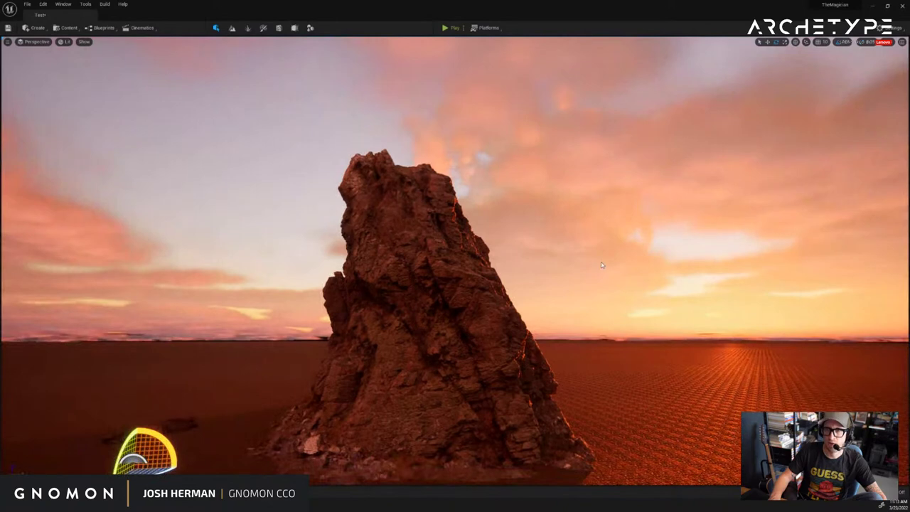
right_drag(522, 289, 509, 295)
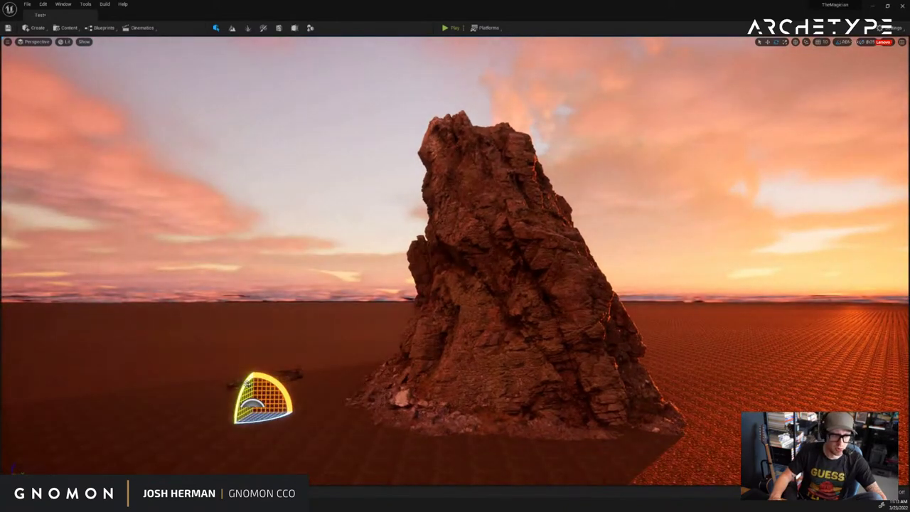
Try rotating the DirectionalLight well past the sunset angle and return it to the sunset
drag(248, 384, 225, 373)
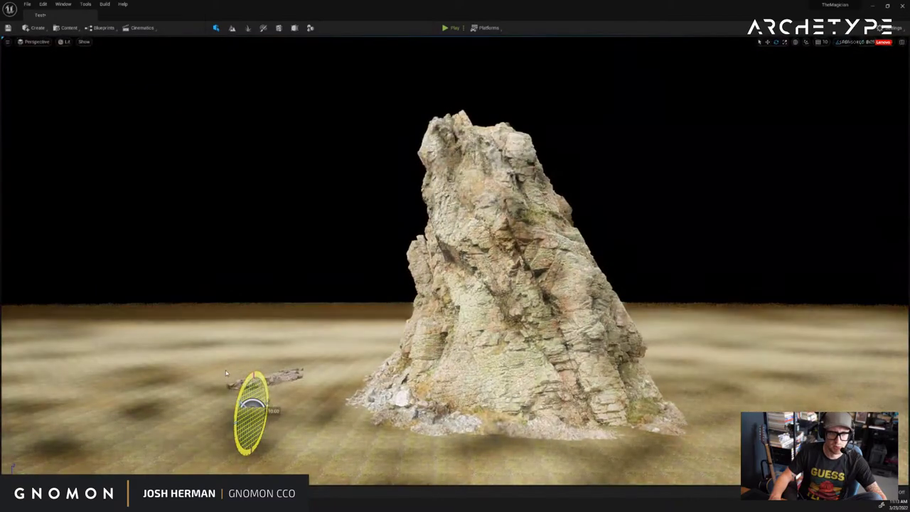
key(ctrl+l)
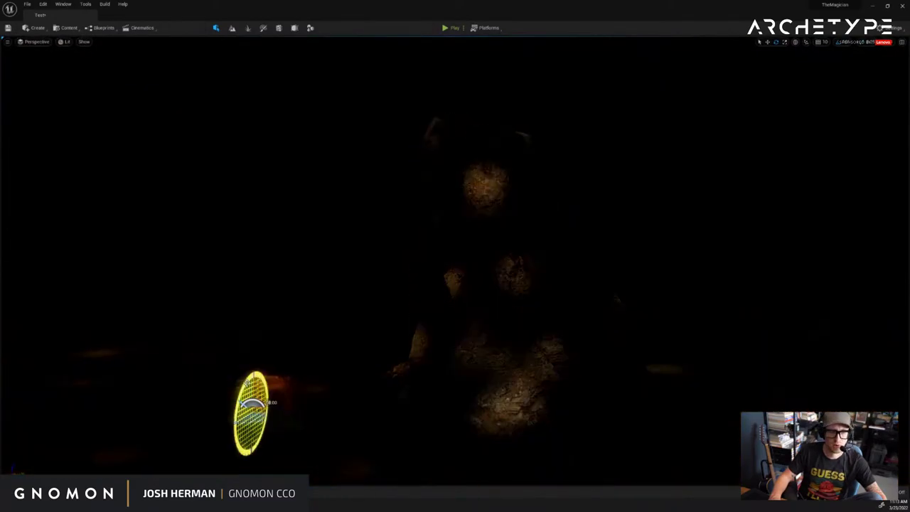
key(ctrl+l)
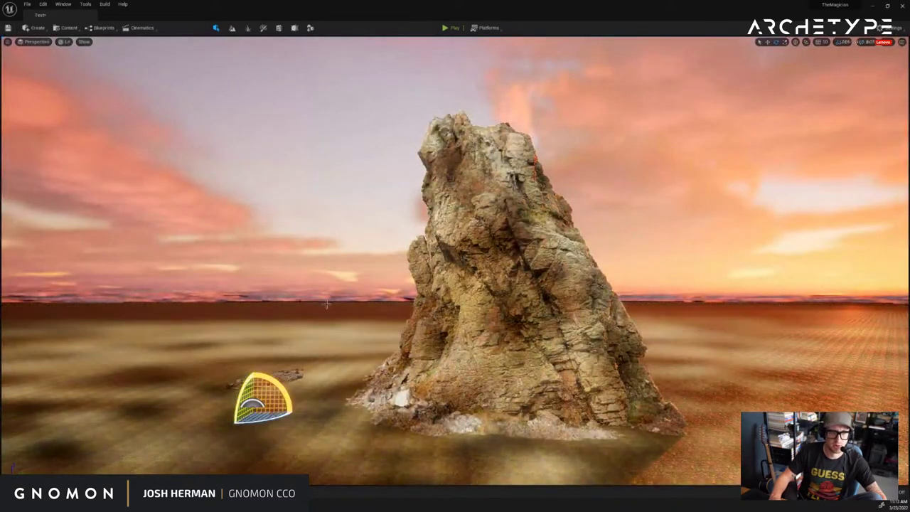
View the sunset clouds, bring back the Env. Light Mixer in a wider window, and examine its sky and cloud settings
right_drag(599, 224, 369, 224)
right_drag(603, 238, 613, 242)
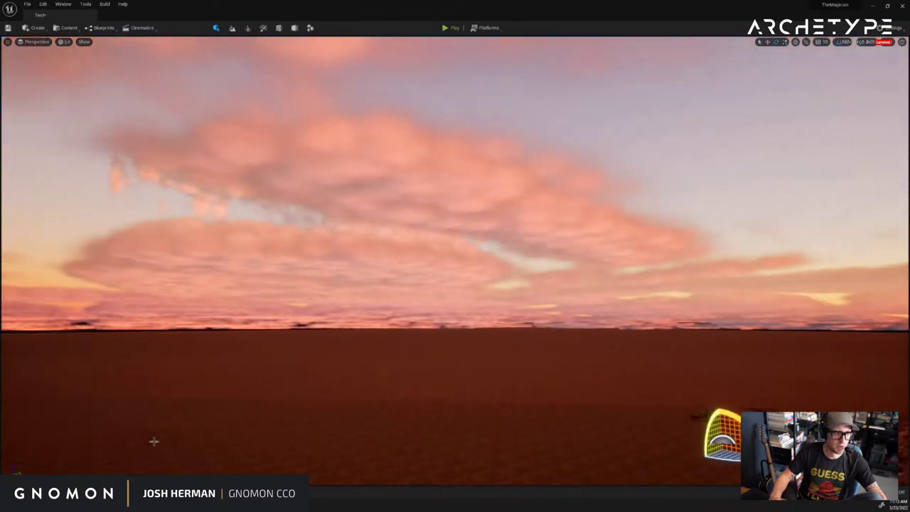
click(70, 4)
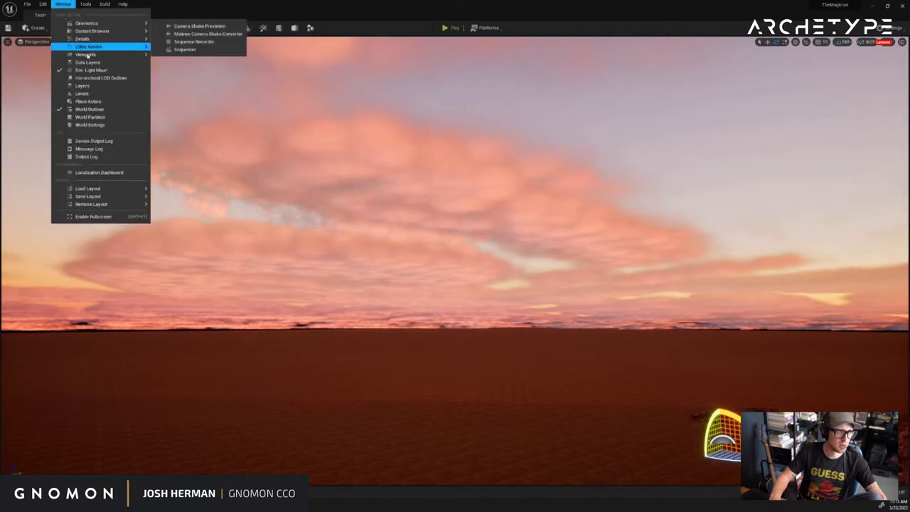
click(78, 71)
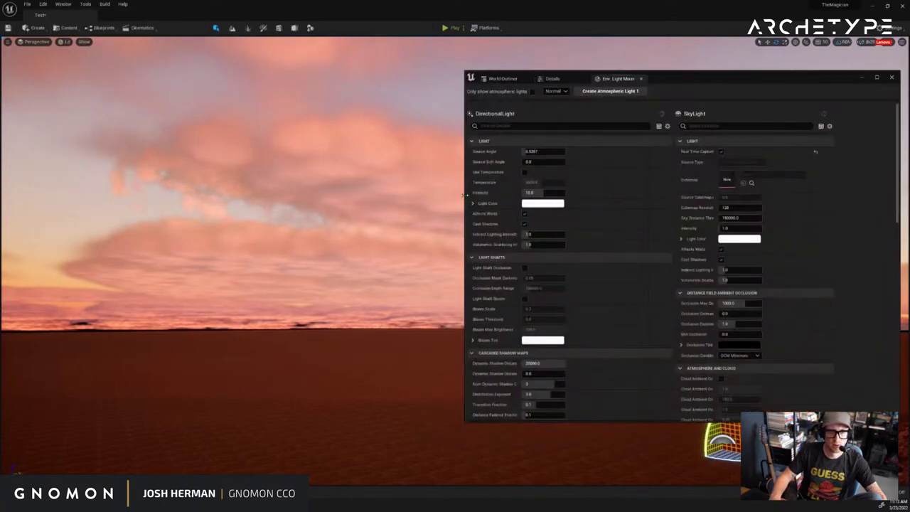
drag(464, 194, 128, 195)
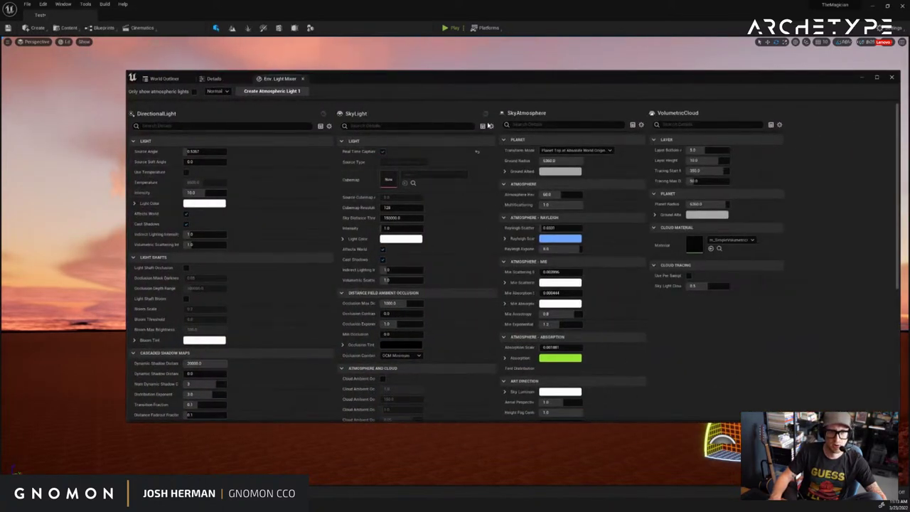
scroll(575, 298, down, 3)
scroll(574, 314, up, 3)
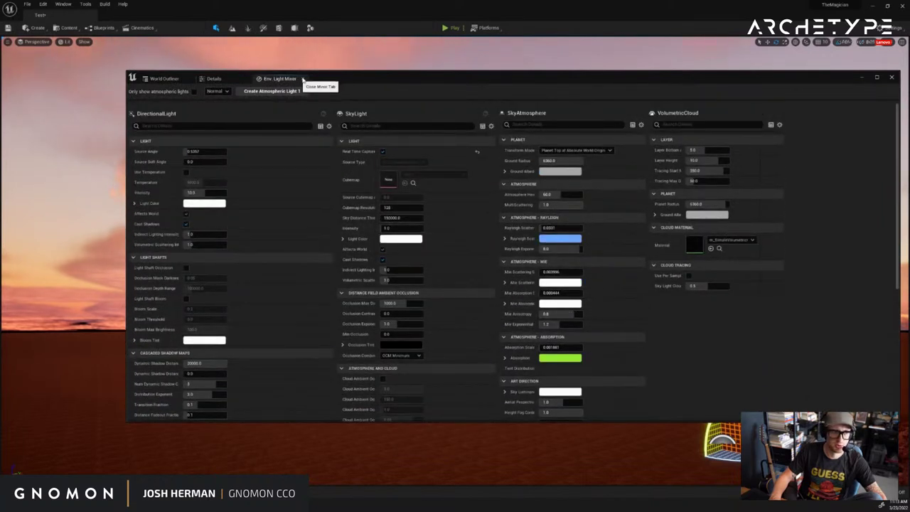
Close the Env. Light Mixer, then narrow the remaining floating Details window and move it clear of the sky view
click(302, 79)
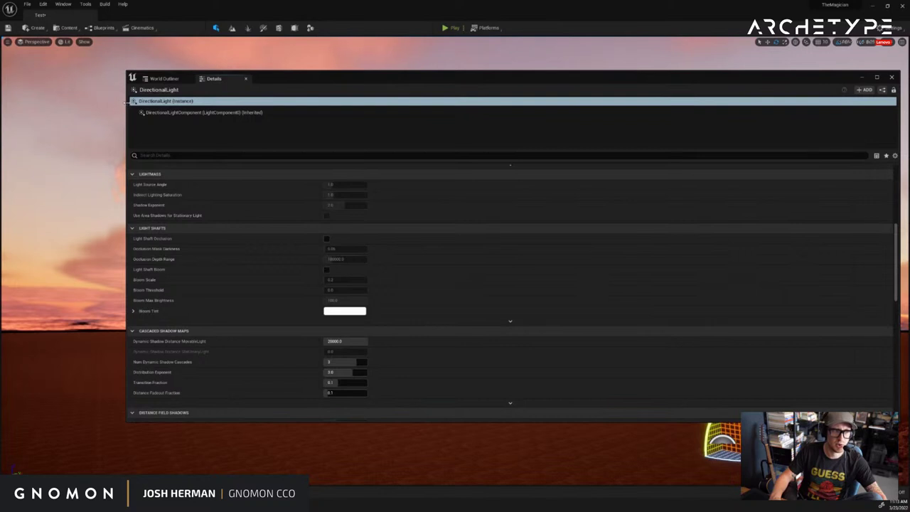
drag(127, 101, 542, 102)
drag(742, 78, 754, 60)
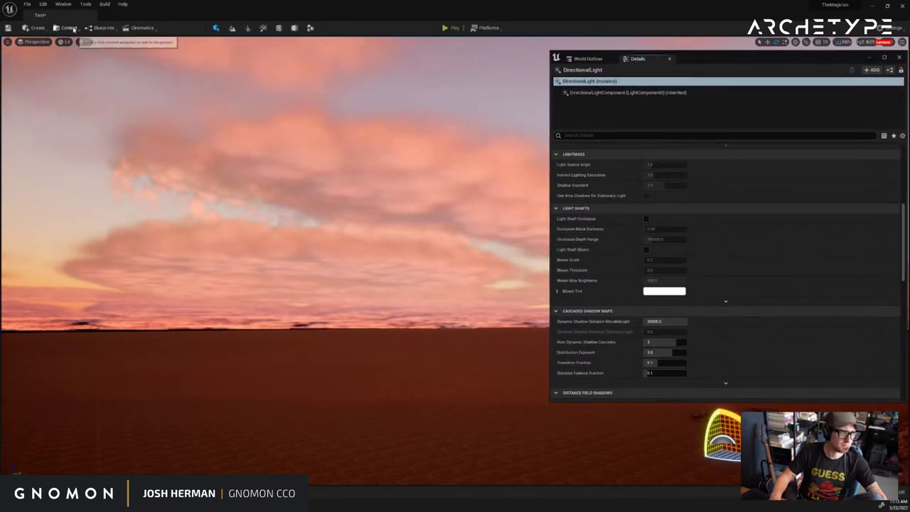
Open the Magician level from the project's TheMagician content folder without saving the Test level
click(71, 28)
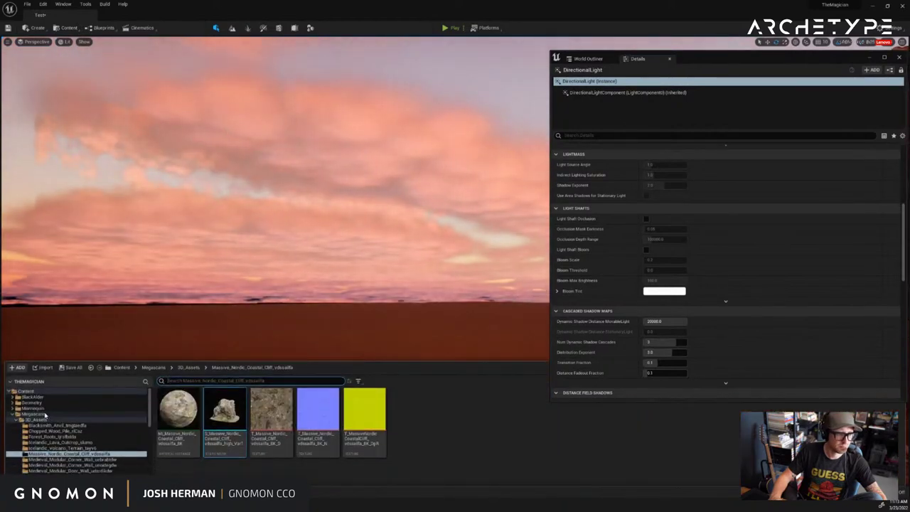
click(13, 414)
click(26, 420)
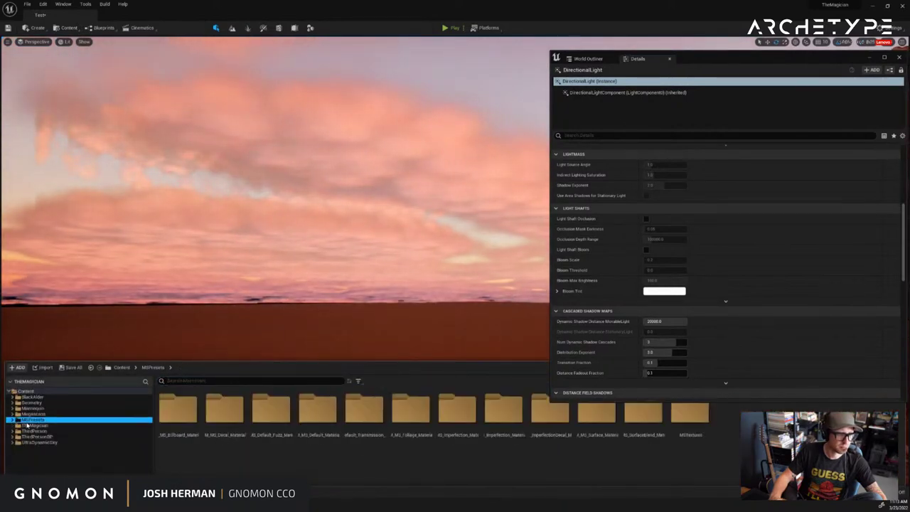
click(32, 425)
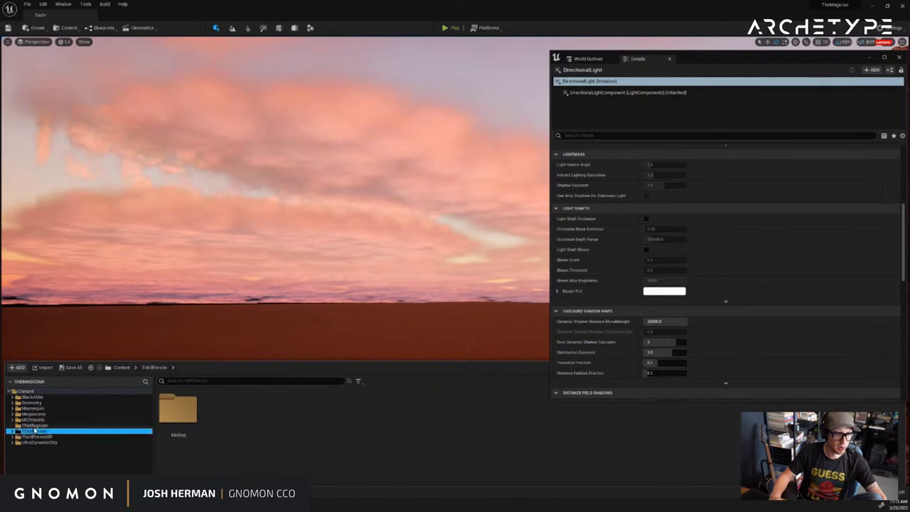
double_click(444, 410)
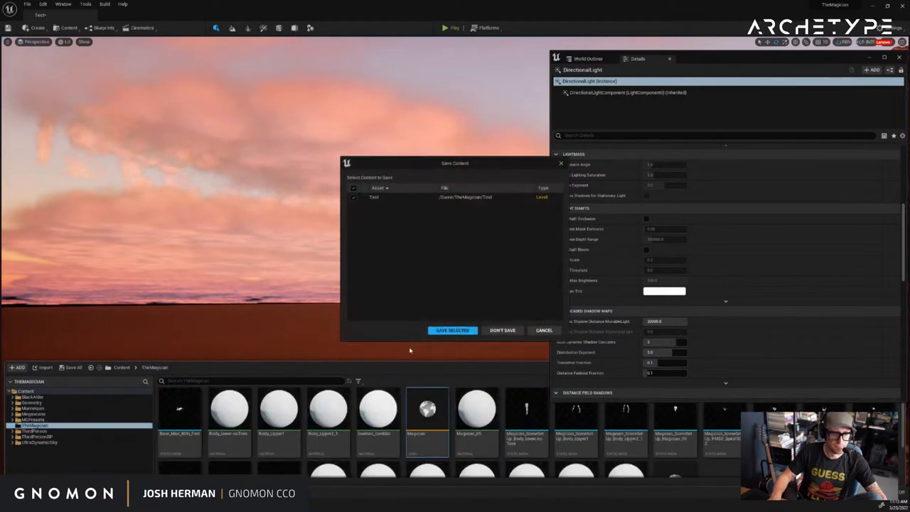
click(502, 330)
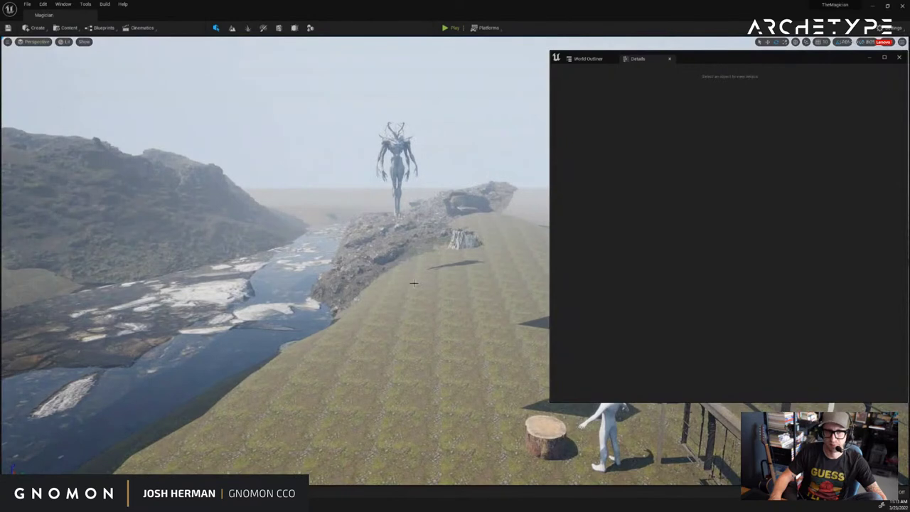
Narrow the floating World Outliner and Details window to uncover more of the Magician scene, and overlook its layout from above
right_drag(414, 284, 437, 276)
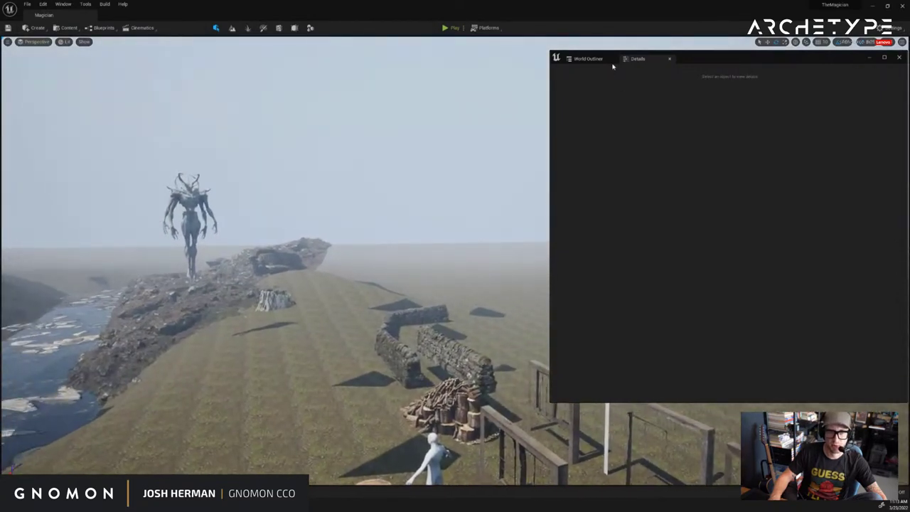
click(589, 59)
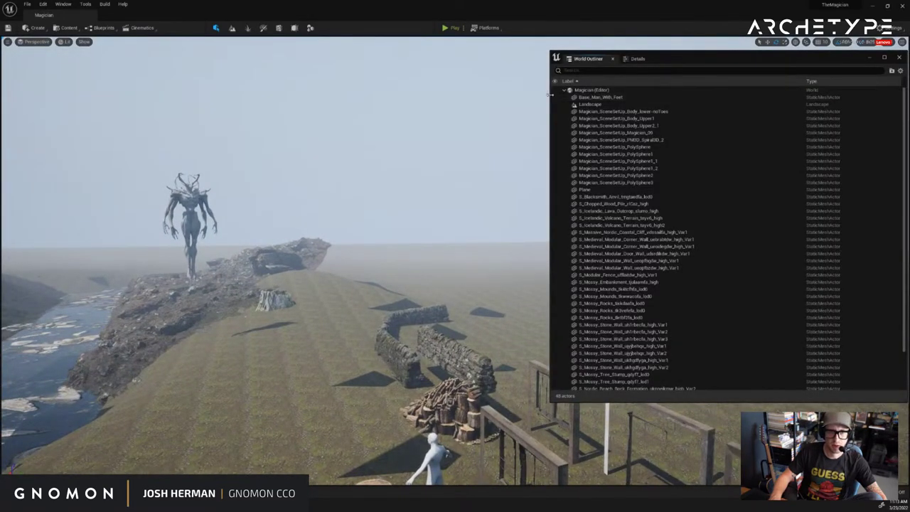
drag(550, 94, 676, 96)
click(762, 59)
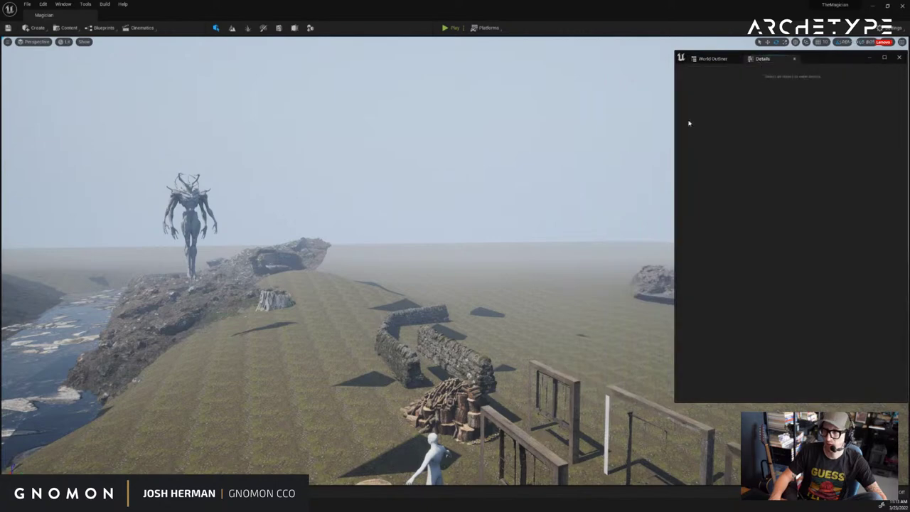
drag(675, 169, 725, 172)
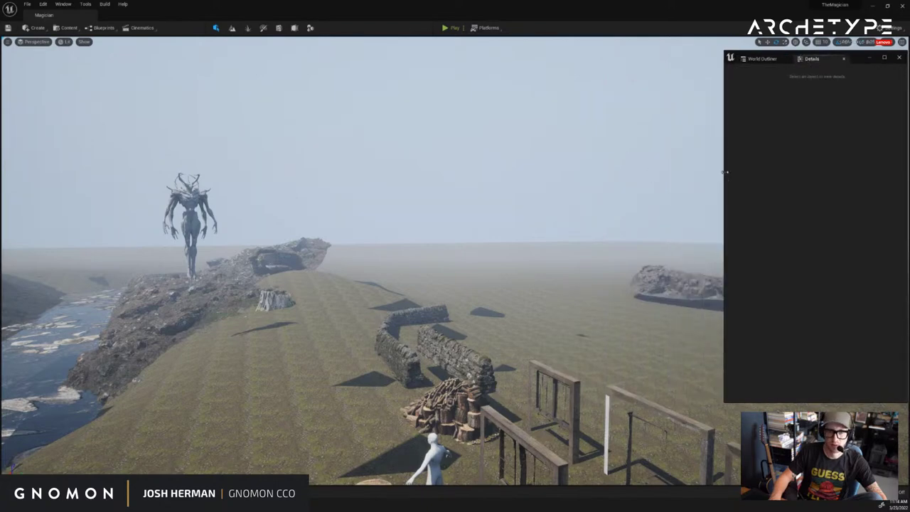
right_drag(488, 174, 479, 193)
scroll(480, 196, down, 5)
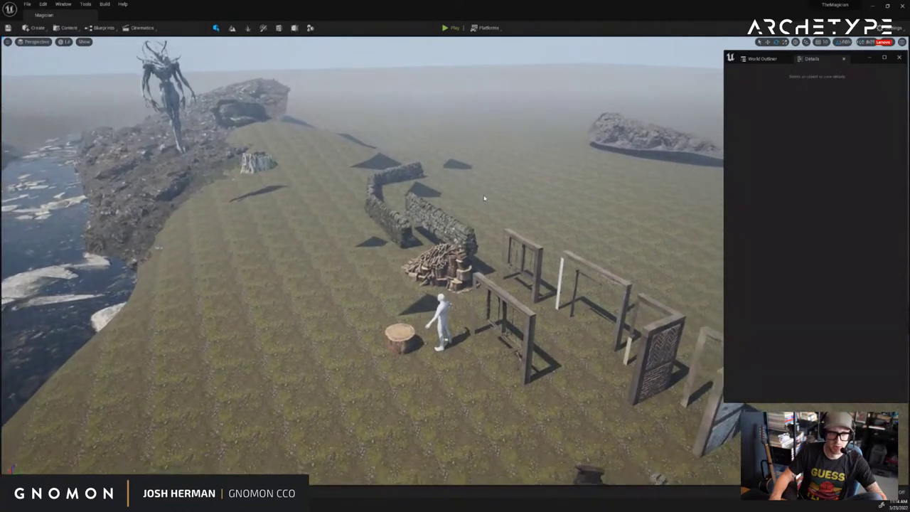
Move the Icelandic lava outcrop from the distant field to beside the bent mossy stone wall, sunk mostly into the ground
key(e)
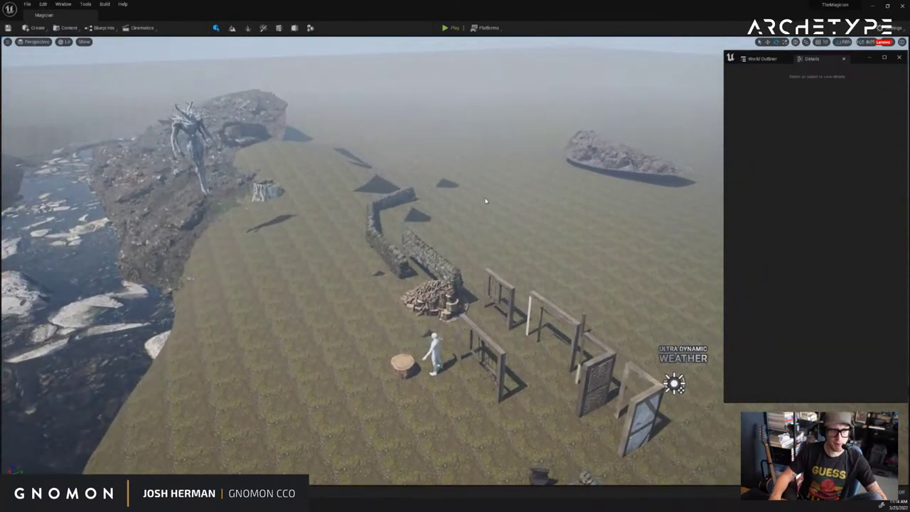
click(600, 157)
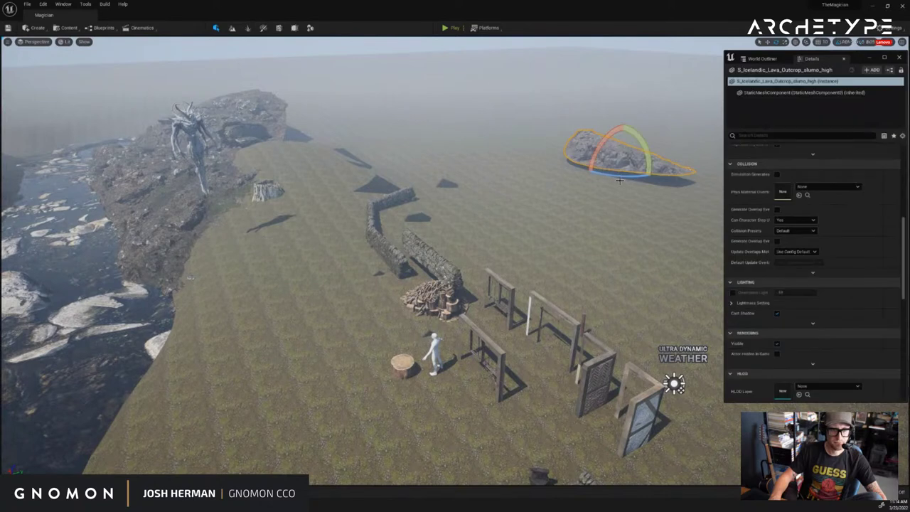
drag(633, 163, 232, 254)
drag(303, 237, 341, 257)
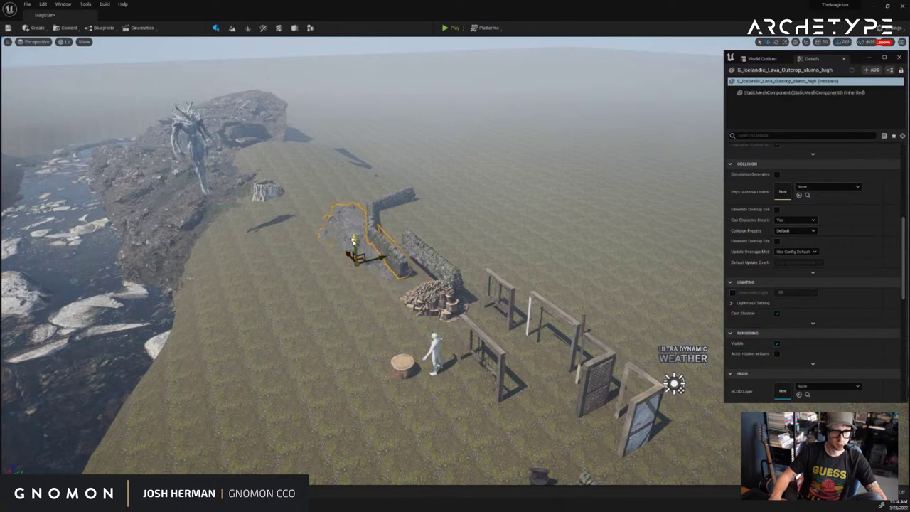
click(514, 234)
Select the medieval modular wall pieces together and move them farther away from the mannequin and tree stump
right_drag(514, 234, 545, 246)
click(485, 371)
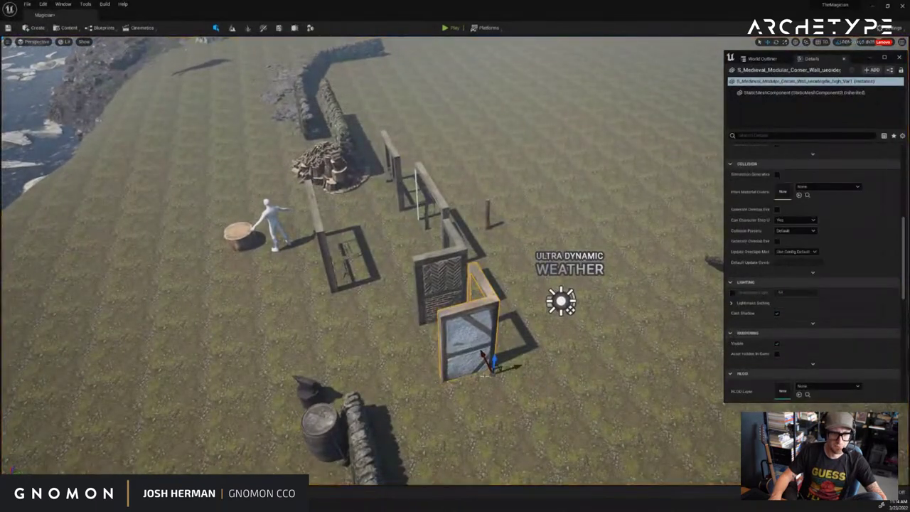
shift+click(449, 288)
shift+click(442, 207)
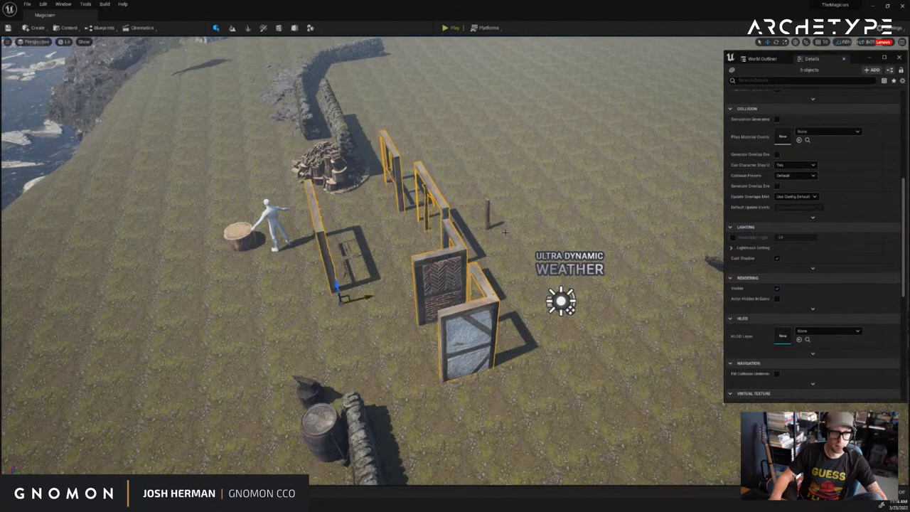
drag(364, 296, 585, 234)
Move the mossy embankment toward the river, rotate it to lie flatter, and place it on the bank below the creature's rocks
right_drag(601, 205, 643, 193)
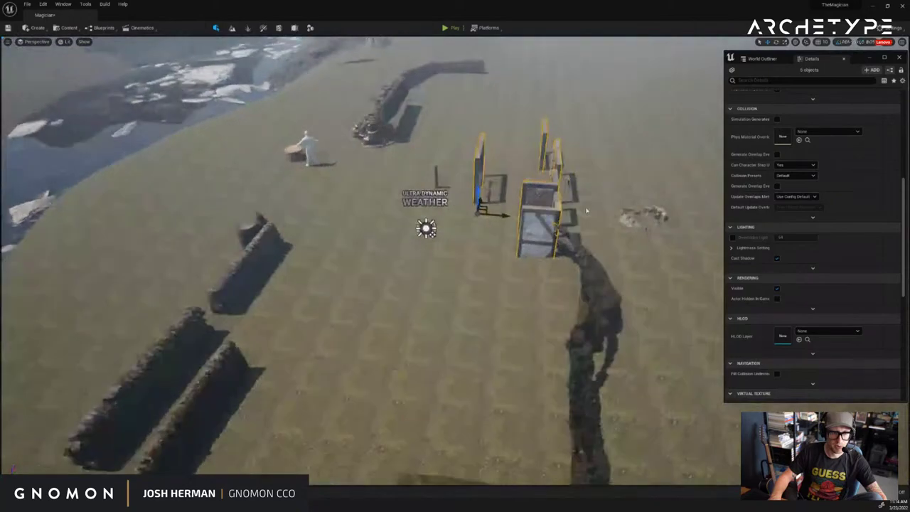
click(599, 306)
drag(597, 378, 124, 236)
right_drag(124, 235, 427, 137)
key(e)
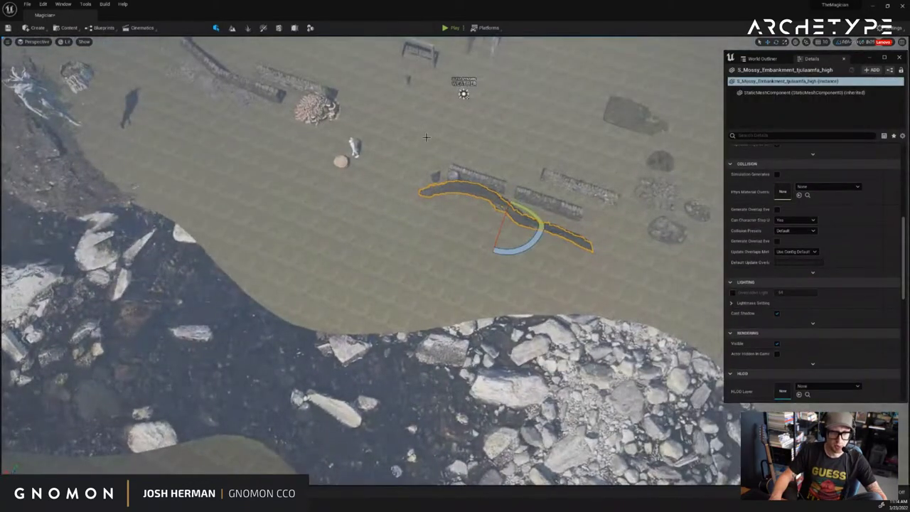
drag(518, 250, 549, 234)
key(w)
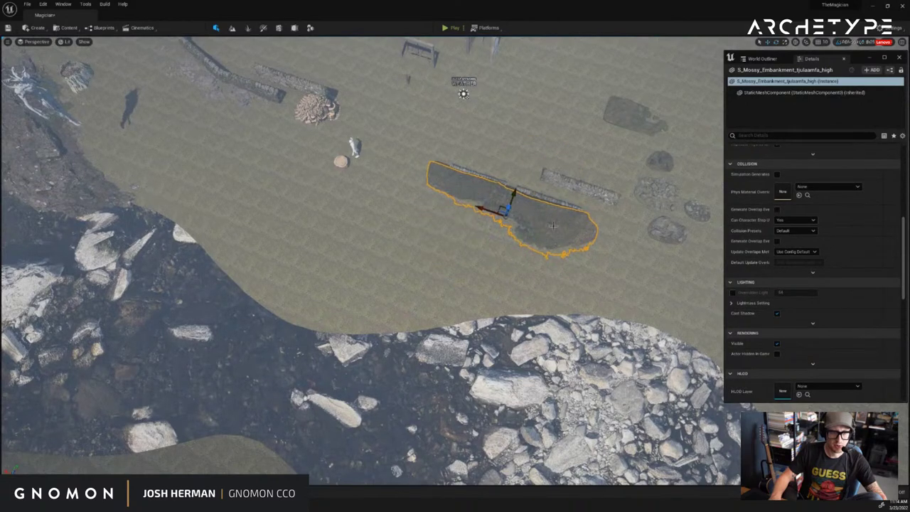
drag(479, 209, 153, 192)
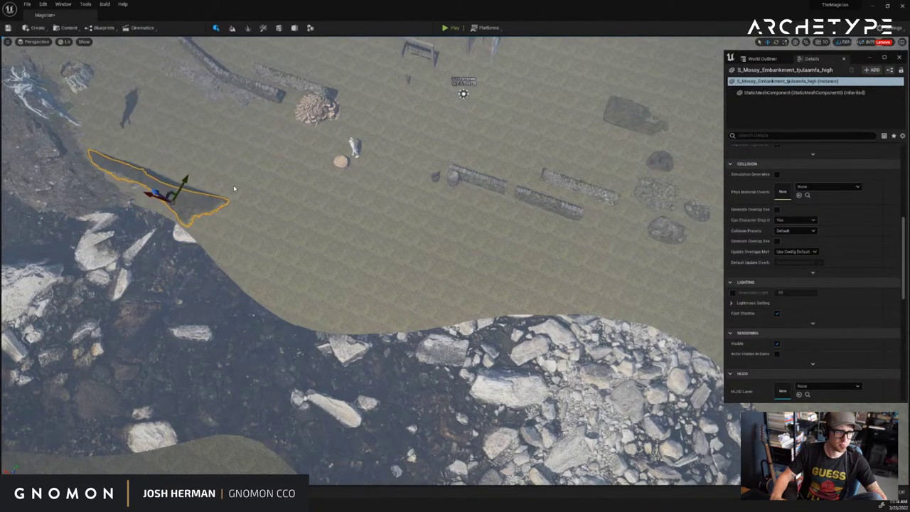
Tilt and reposition the mossy embankment so it blends into the riverbank slope beside the rock formation
right_drag(234, 187, 286, 277)
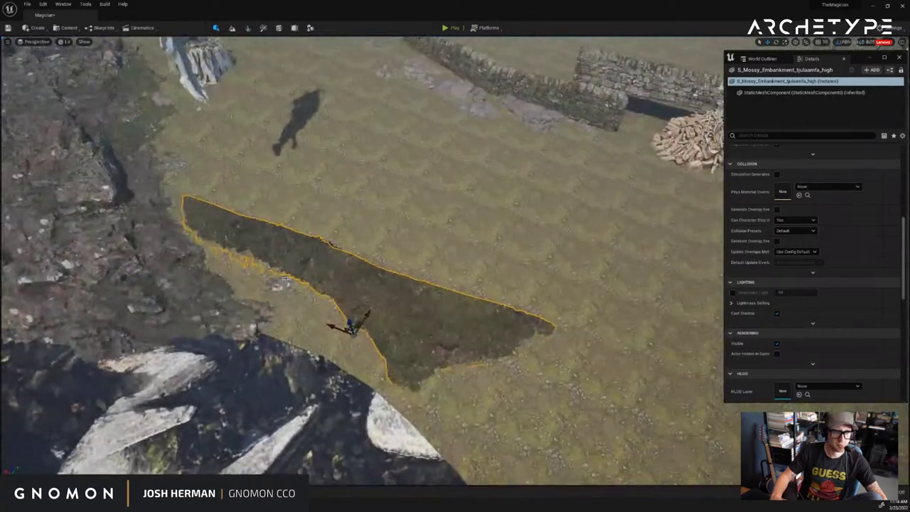
key(e)
drag(340, 335, 335, 304)
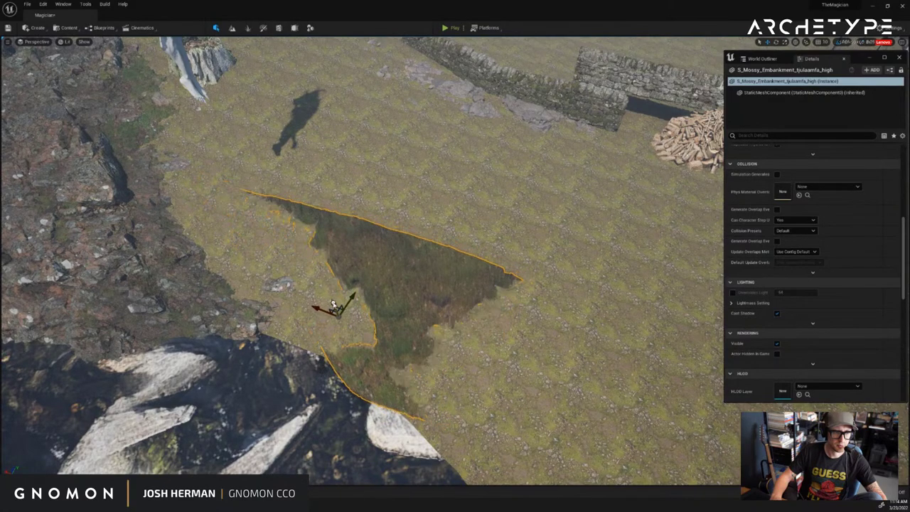
right_drag(377, 294, 367, 337)
key(e)
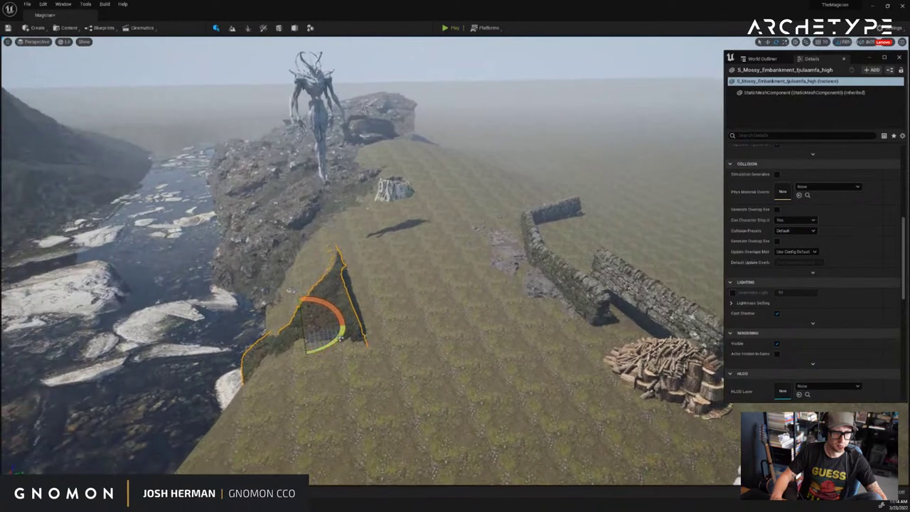
drag(340, 339, 282, 320)
key(e)
key(w)
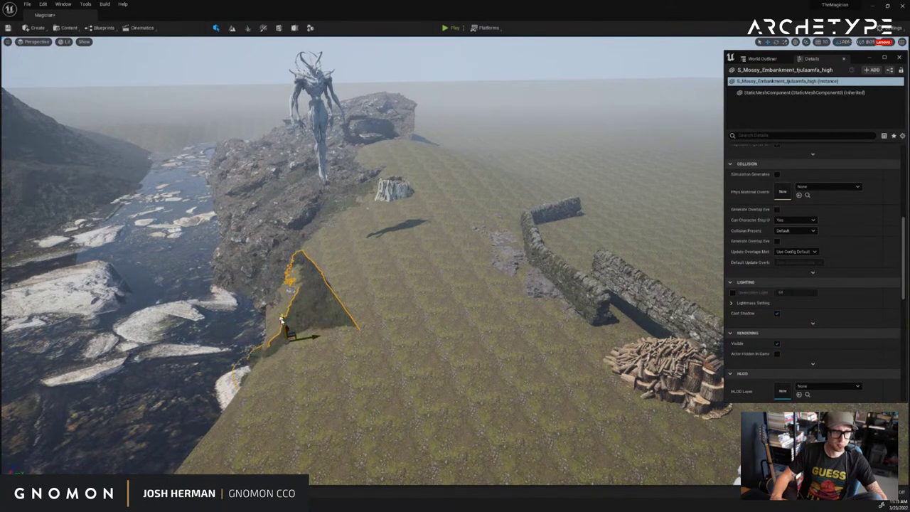
Reduce the landscape Sculpt brush size to about 396 and lower the ground between the mossy embankment and the rock formation
click(399, 270)
right_drag(421, 272, 406, 277)
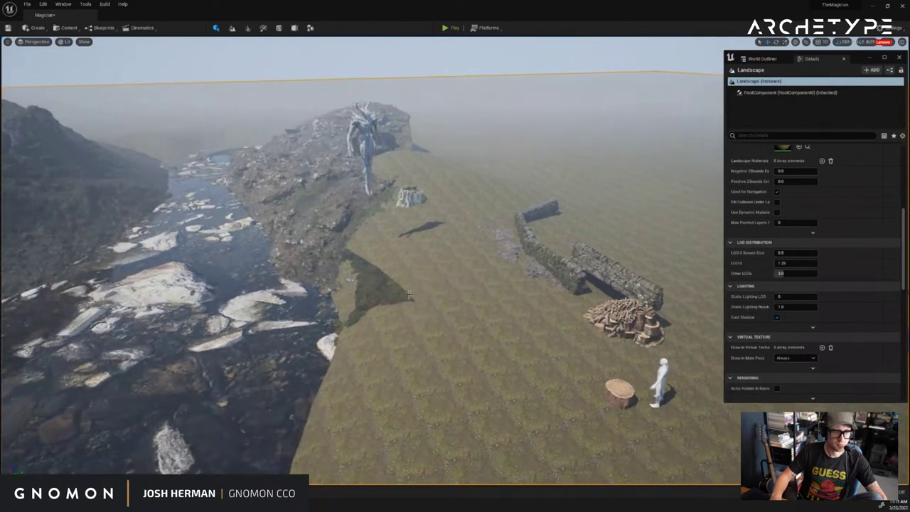
click(349, 293)
click(357, 290)
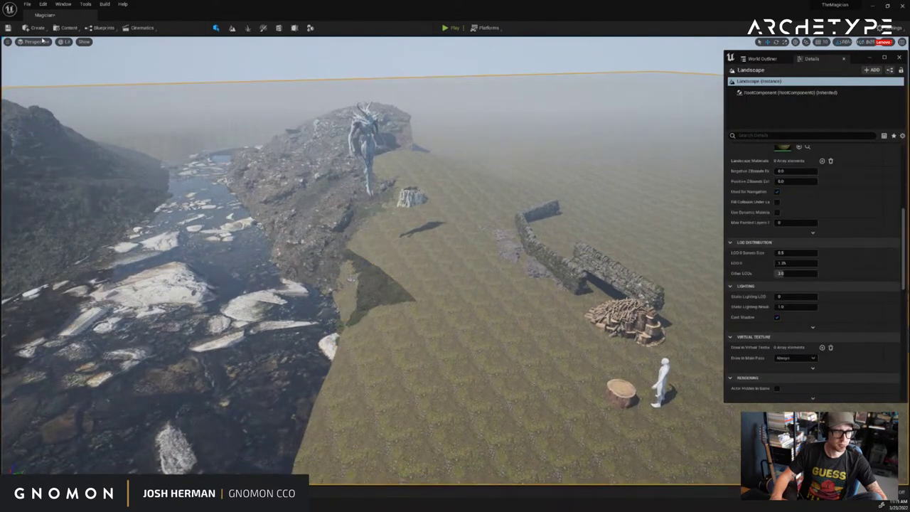
click(232, 28)
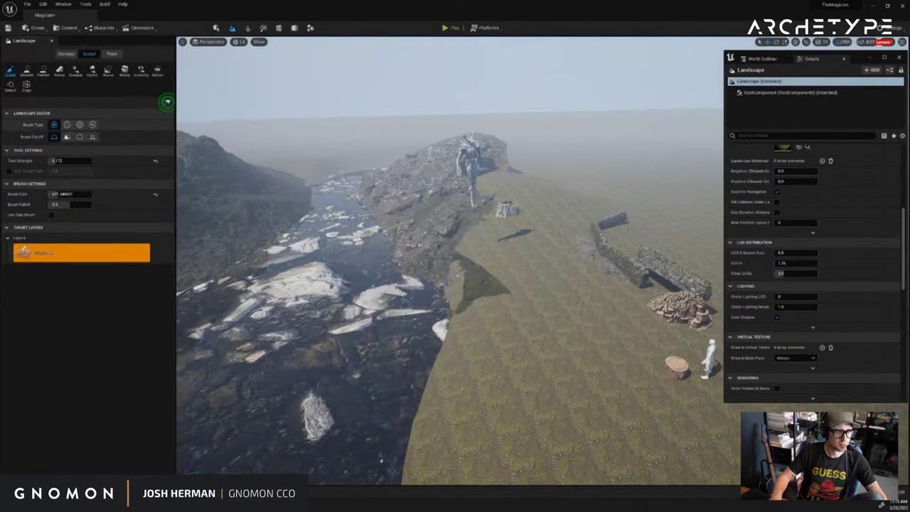
drag(60, 194, 57, 194)
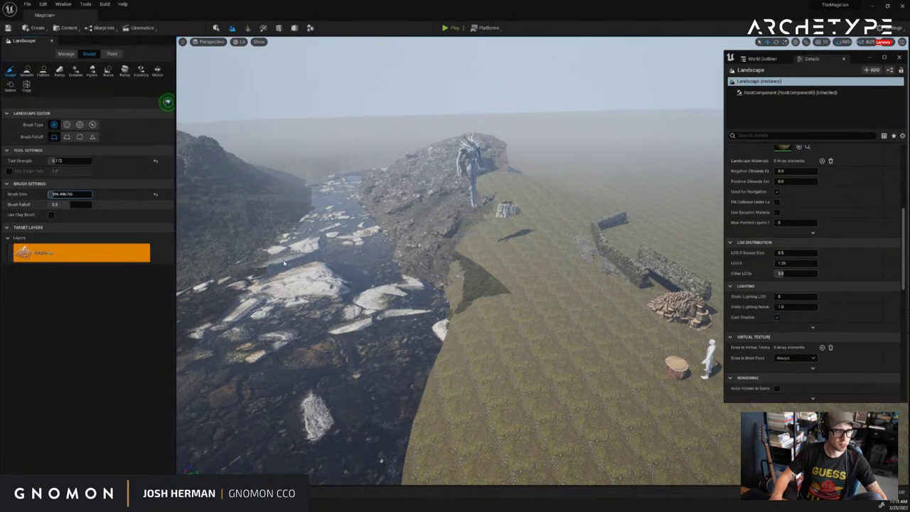
mouse_move(456, 313)
mouse_down()
mouse_move(463, 260)
mouse_move(456, 237)
mouse_up()
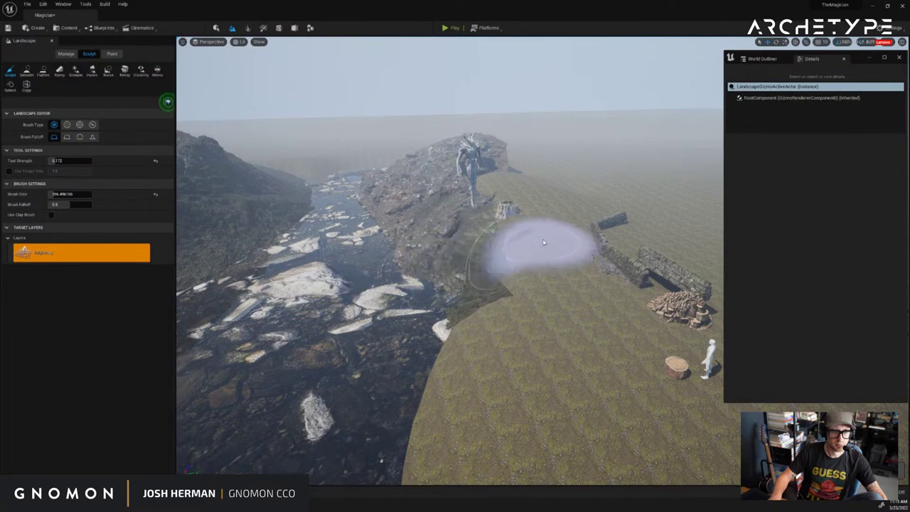
mouse_move(542, 249)
right_down()
mouse_move(545, 237)
mouse_move(531, 222)
mouse_move(561, 231)
mouse_move(543, 239)
right_up()
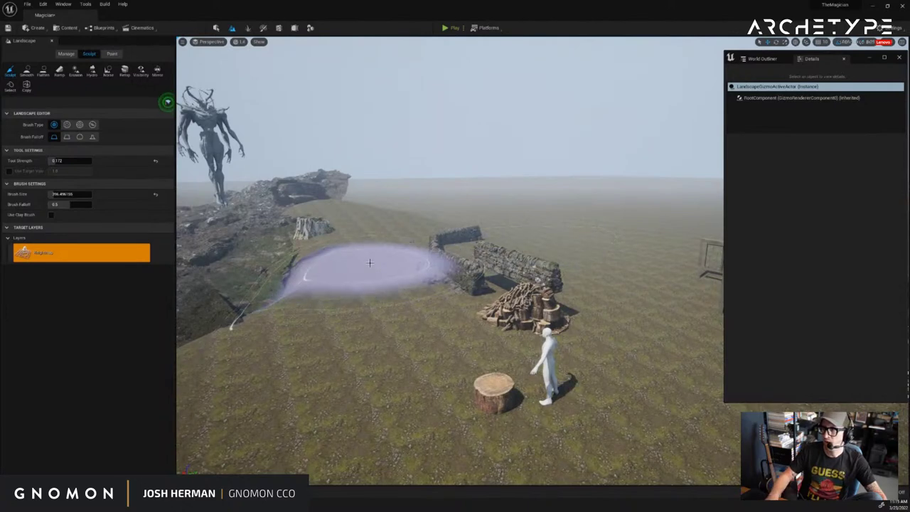
mouse_move(370, 264)
right_down()
mouse_move(394, 263)
mouse_move(365, 264)
right_up()
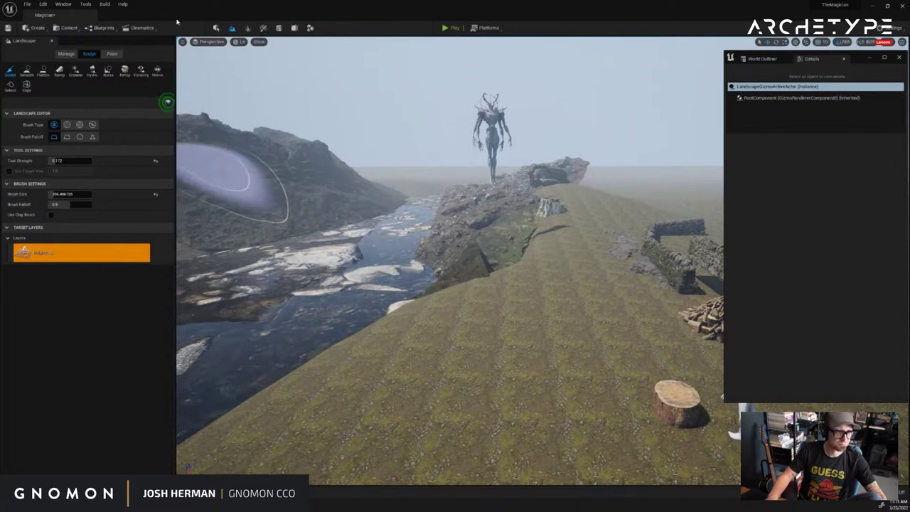
Return to object selection and nudge the Nordic Beach rock formation under the creature sideways, checking it against the mossy embankment
click(215, 28)
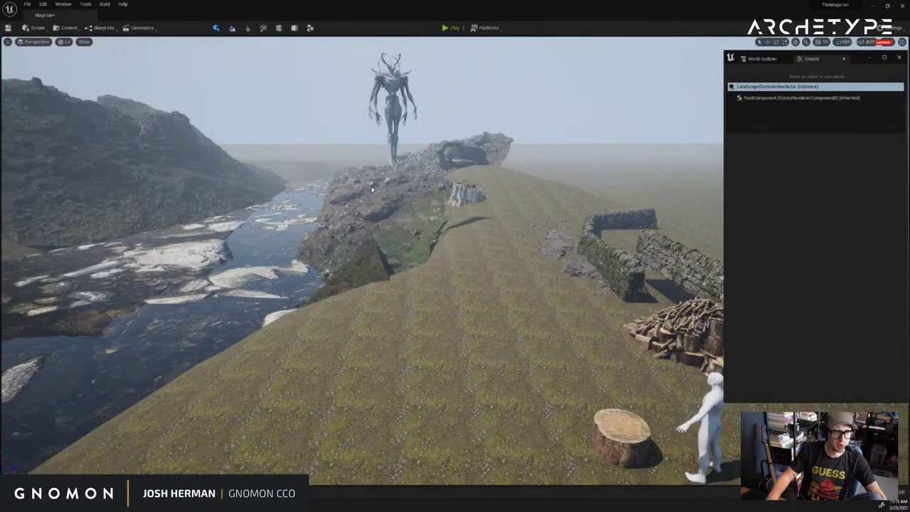
click(399, 225)
drag(415, 214, 421, 215)
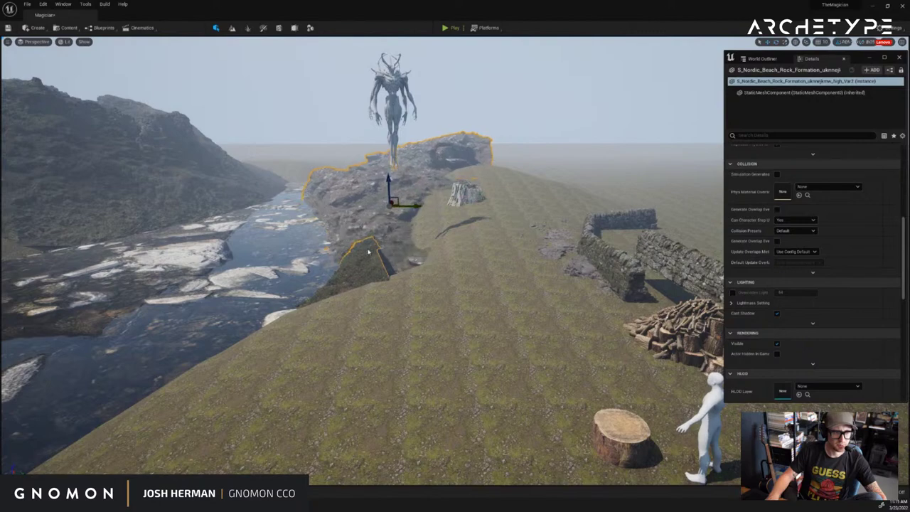
click(353, 286)
mouse_move(384, 271)
right_down()
mouse_move(417, 270)
mouse_move(459, 286)
mouse_move(383, 266)
right_up()
Rotate and reposition the outer mossy stone wall segment near the chopped wood pile
click(246, 232)
right_drag(246, 232, 325, 239)
drag(325, 239, 138, 236)
key(e)
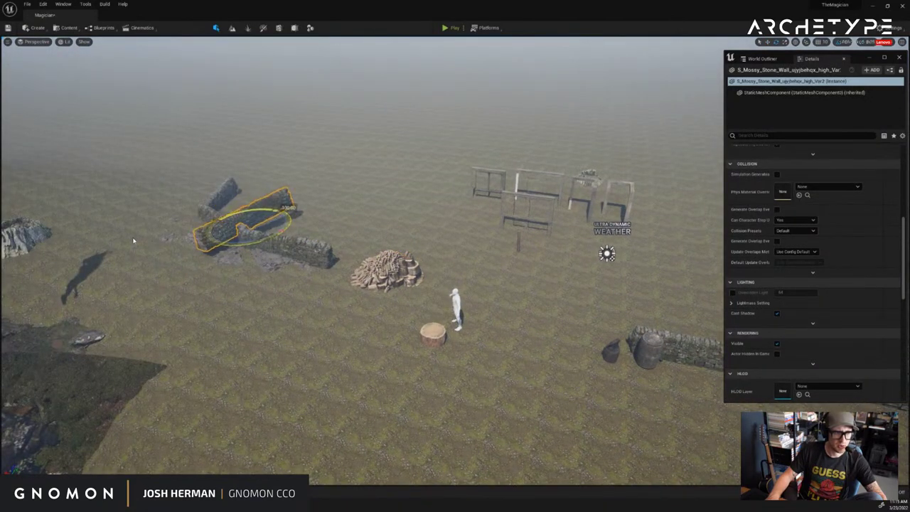
key(w)
right_drag(264, 218, 317, 212)
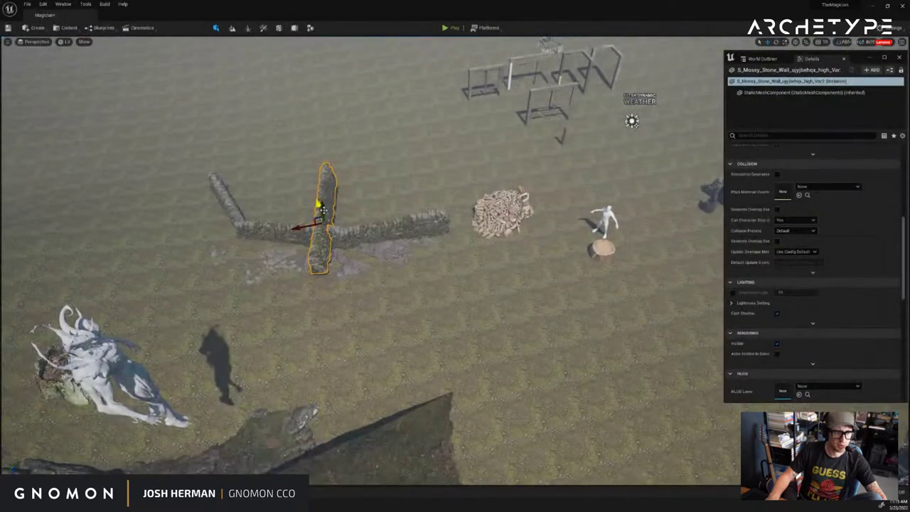
Move the rotated stone wall segment out past the other walls and butt it against the end of the far segment
right_drag(382, 204, 371, 211)
click(371, 211)
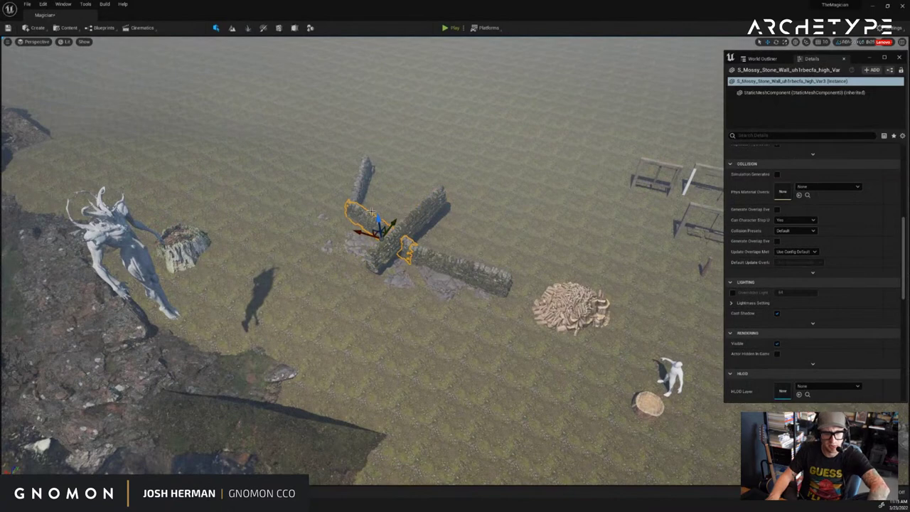
drag(387, 223, 467, 148)
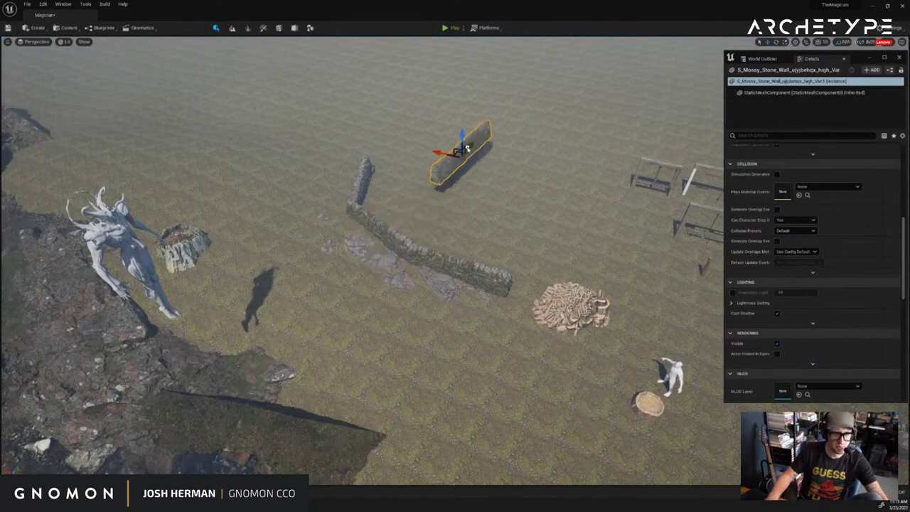
drag(472, 179, 454, 155)
key(f)
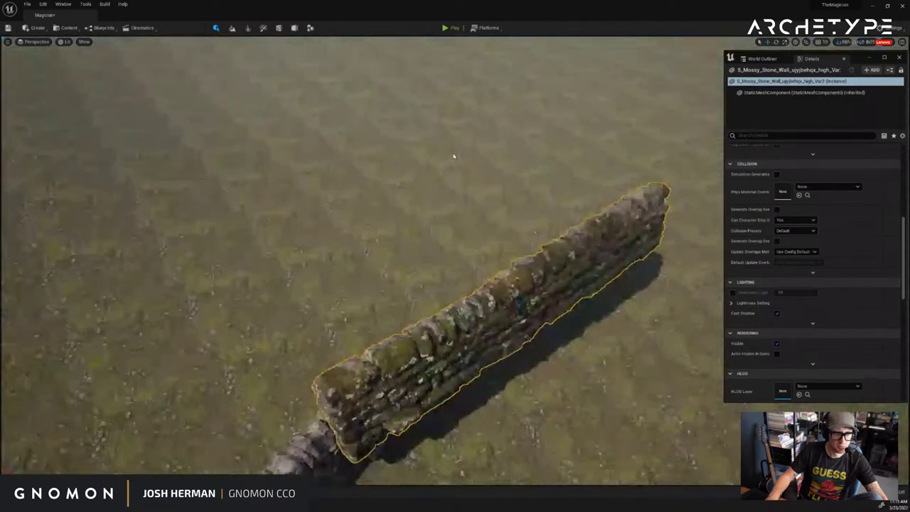
right_drag(453, 155, 456, 237)
right_drag(386, 278, 354, 304)
drag(310, 271, 322, 291)
Lower the mossy stone wall segment nearest the chopped wood pile slightly into the ground
click(342, 220)
scroll(360, 222, down, 5)
right_drag(360, 222, 349, 194)
click(393, 241)
drag(391, 253, 390, 261)
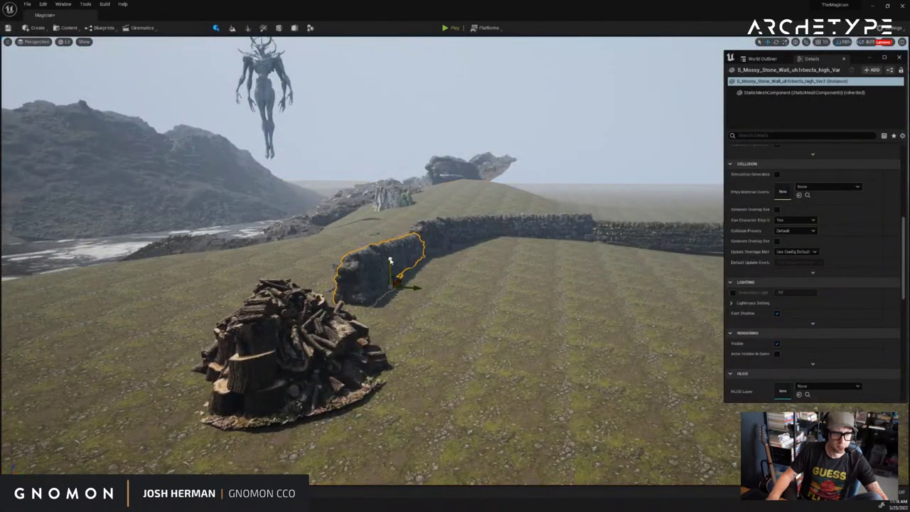
Tilt the middle segment of the stone wall slightly to follow the slope of the ground
right_drag(441, 199, 455, 204)
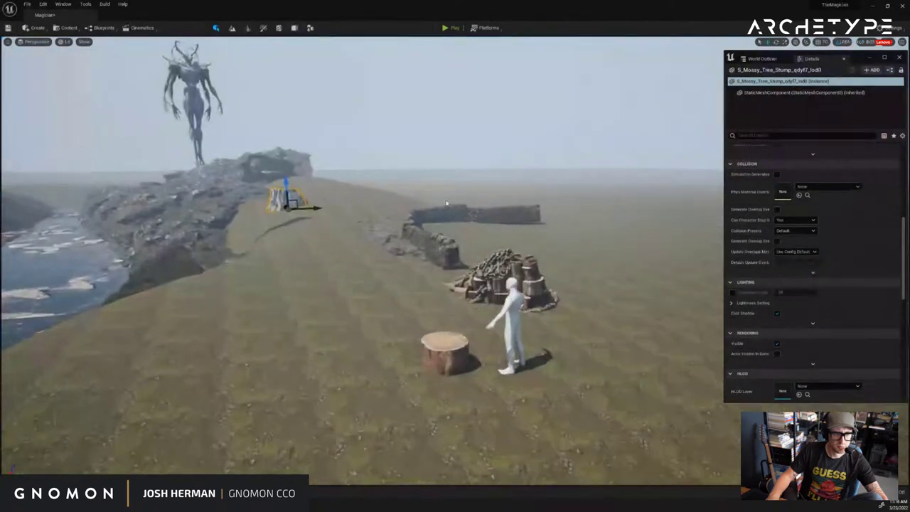
click(445, 214)
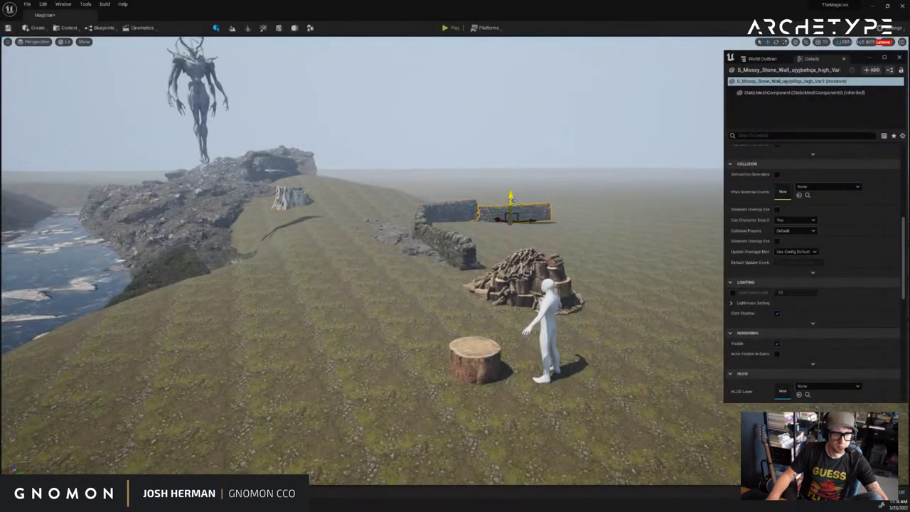
click(456, 205)
key(e)
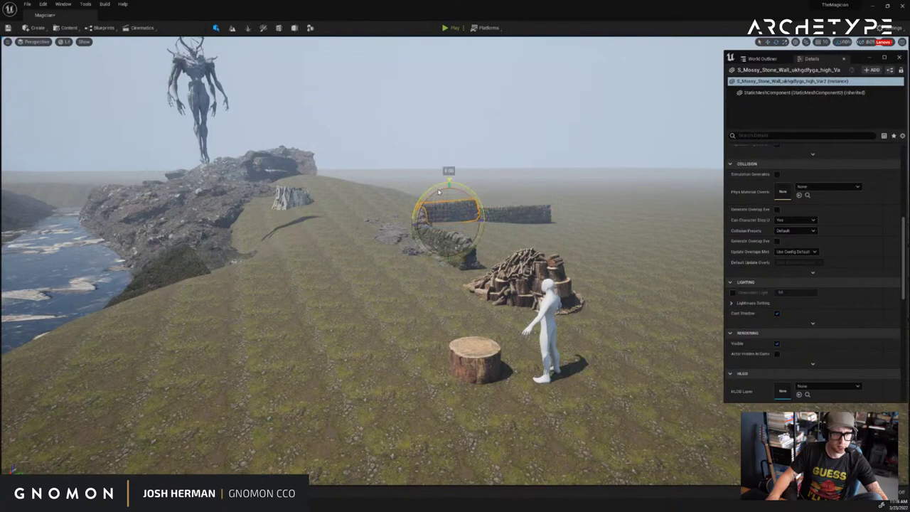
drag(441, 192, 444, 190)
click(470, 154)
right_drag(469, 155, 460, 156)
Rotate the chopped wood pile beside the end of the stone wall
click(437, 291)
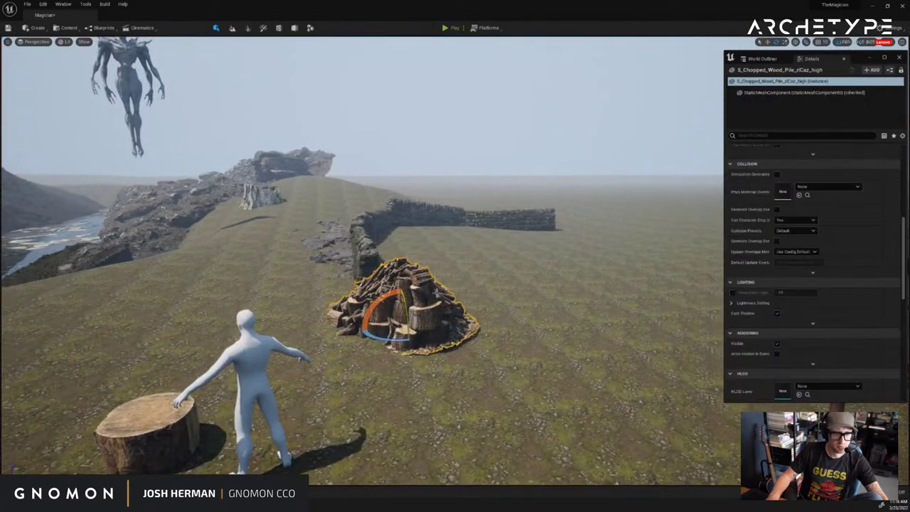
drag(416, 324, 429, 348)
mouse_move(429, 348)
right_down()
mouse_move(506, 349)
mouse_move(427, 349)
right_up()
Move the single wooden fence post away from the medieval wall panels and place it beyond the spare stone walls
click(390, 256)
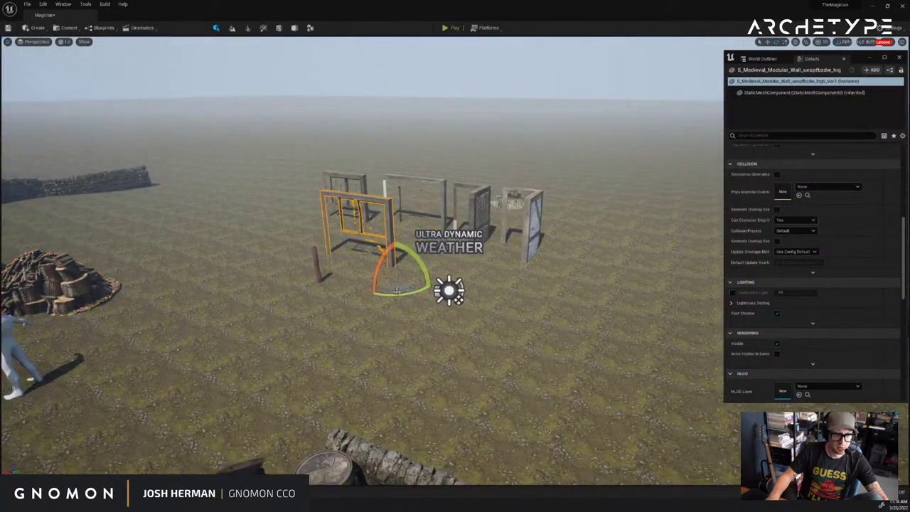
right_drag(397, 291, 357, 301)
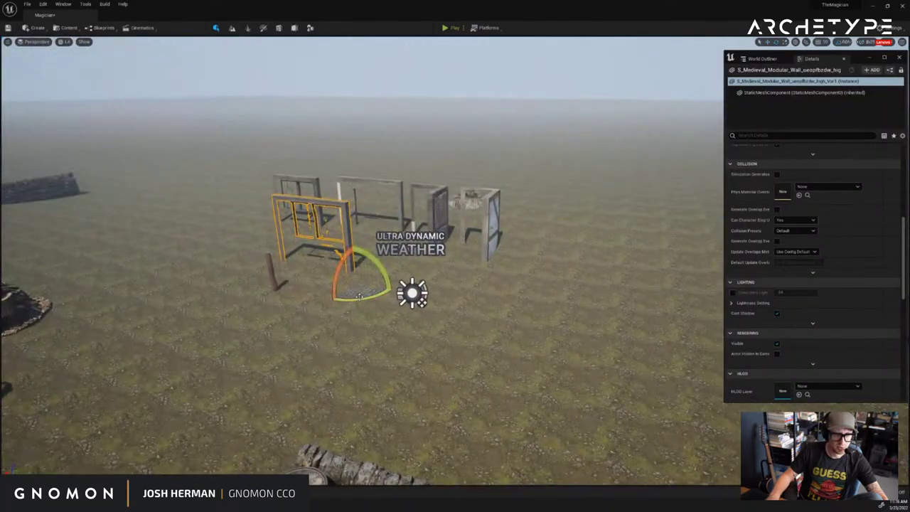
click(273, 279)
right_drag(273, 279, 320, 288)
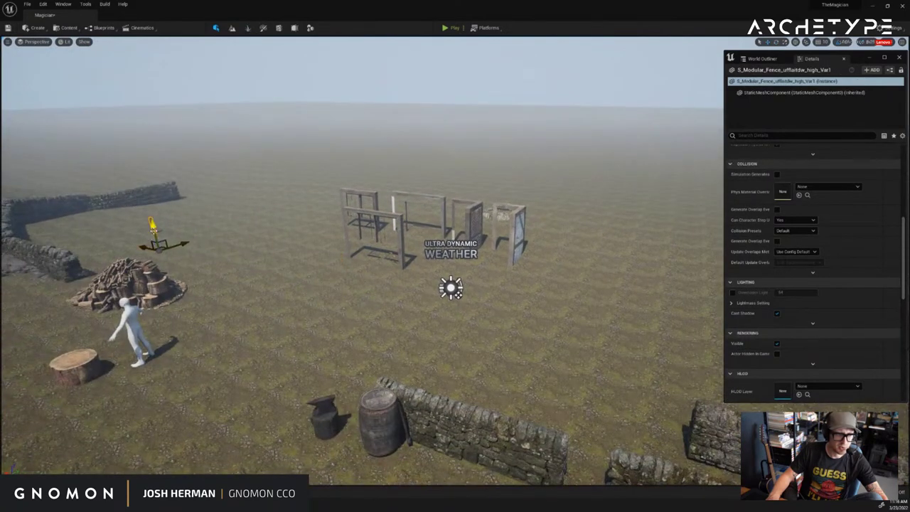
click(234, 185)
click(148, 217)
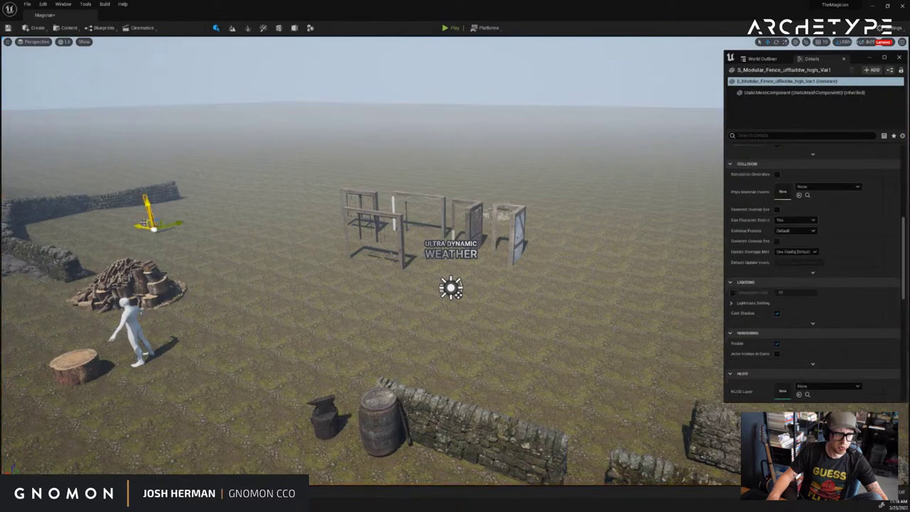
key(f)
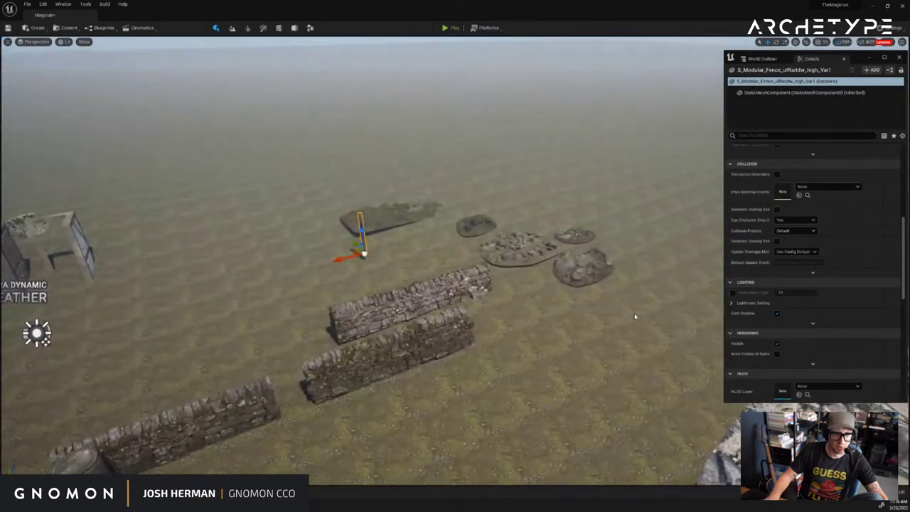
right_drag(635, 316, 397, 310)
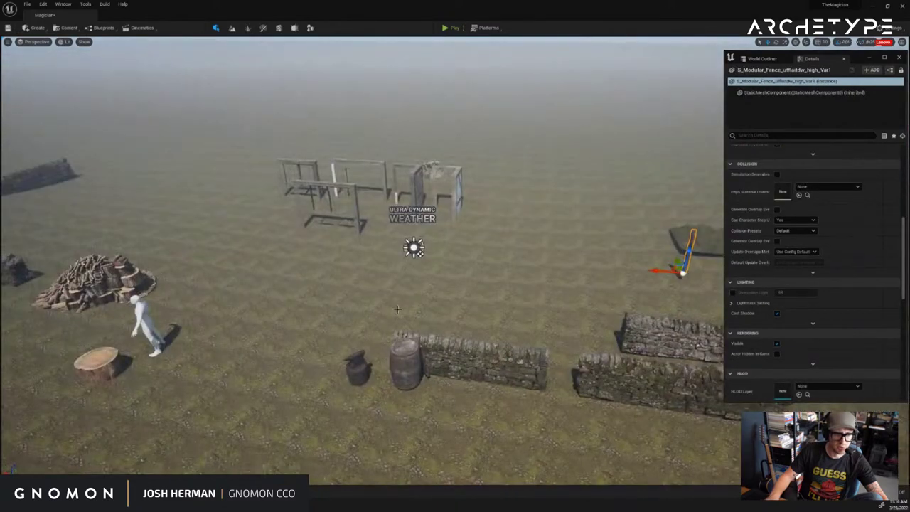
Turn the wide shuttered medieval wall panel so its plastered face points toward the mannequin, and move it forward of the other panels
click(410, 353)
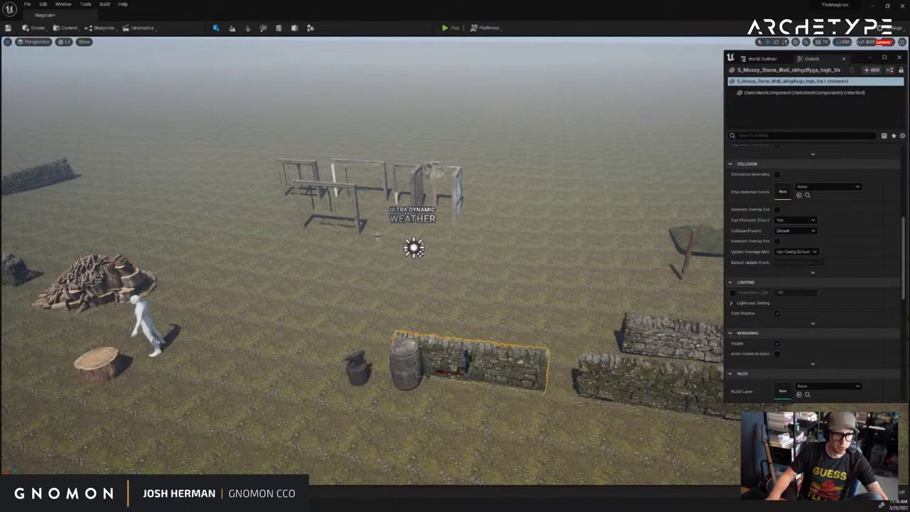
click(355, 212)
drag(360, 261, 610, 242)
right_drag(353, 239, 399, 235)
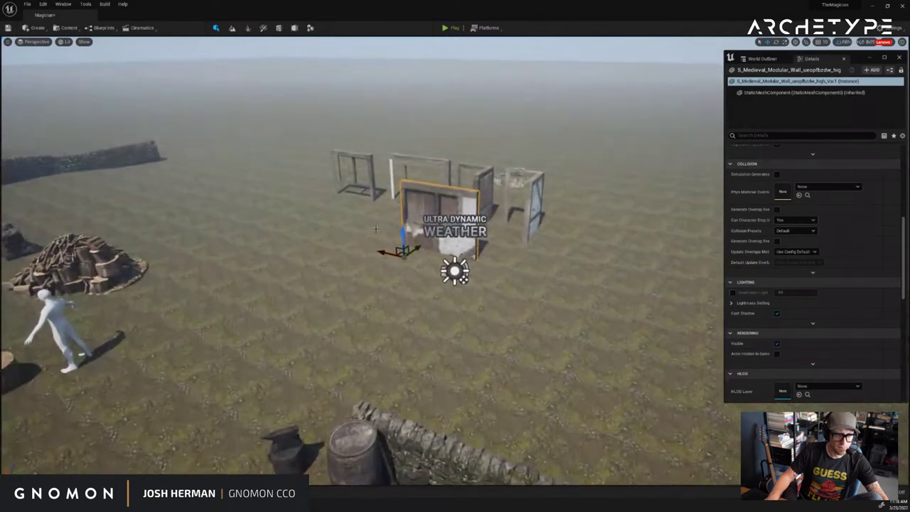
drag(401, 227, 338, 281)
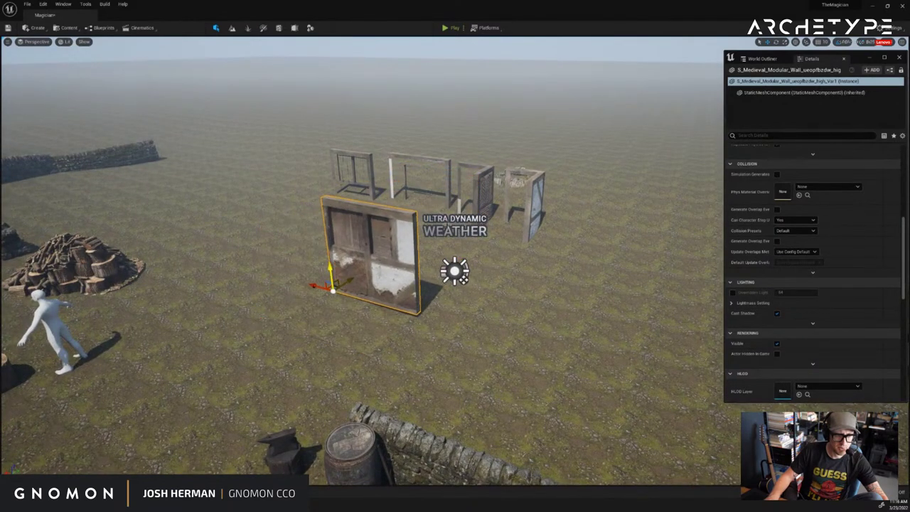
Move the medieval door wall out of the group and line it up beside the wide shuttered wall panel
click(483, 198)
right_drag(482, 197, 450, 249)
click(345, 300)
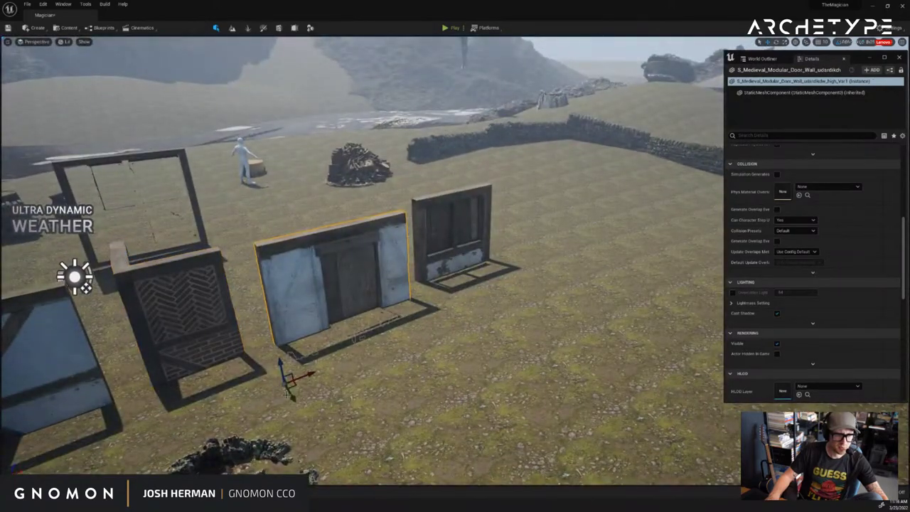
drag(287, 395, 190, 252)
key(f)
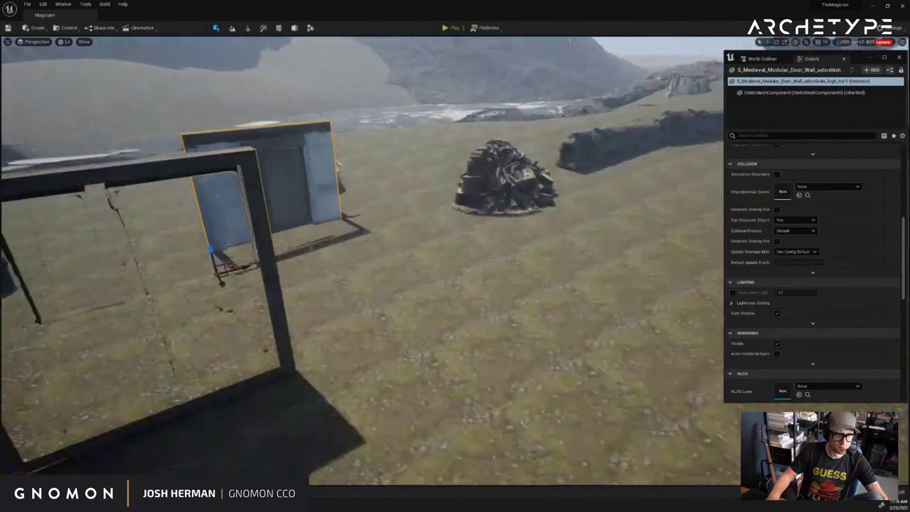
right_drag(228, 246, 203, 315)
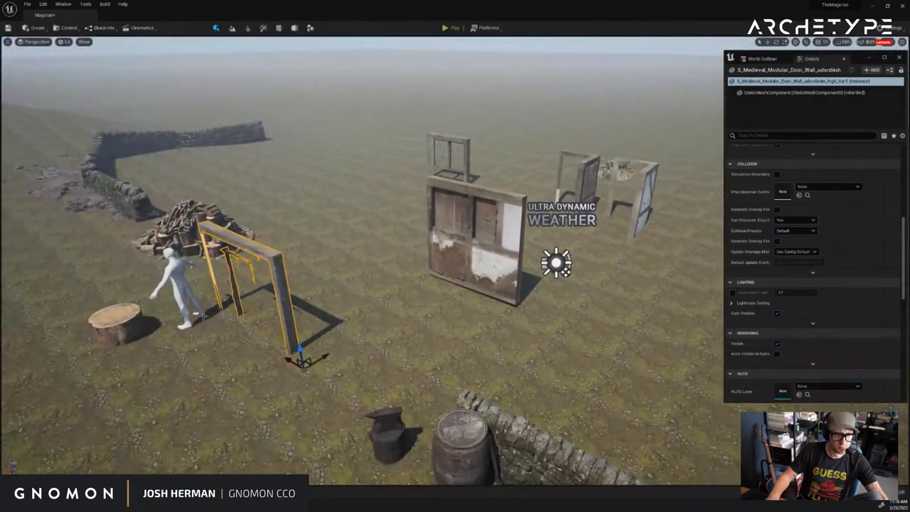
drag(316, 399, 281, 388)
drag(299, 350, 341, 267)
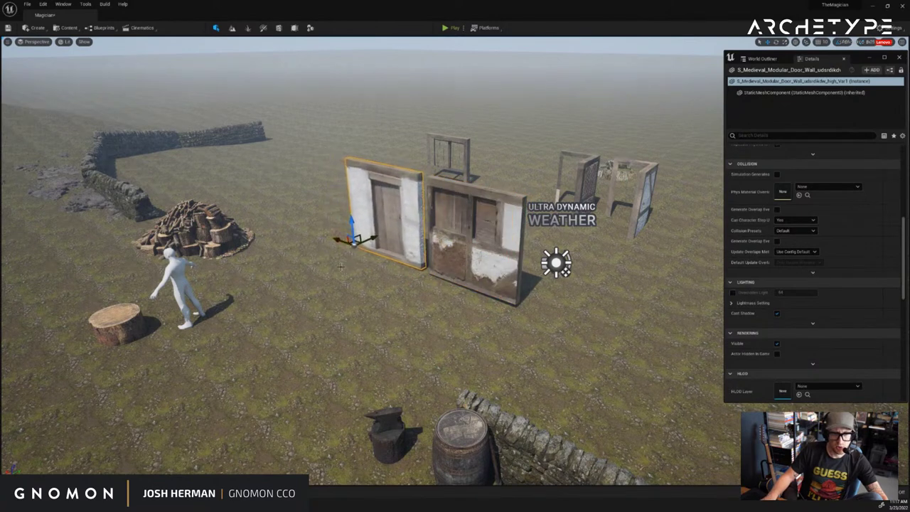
Slide the shuttered wall panel against the door wall and lower both panels slightly together
click(437, 259)
drag(406, 261, 401, 266)
click(476, 166)
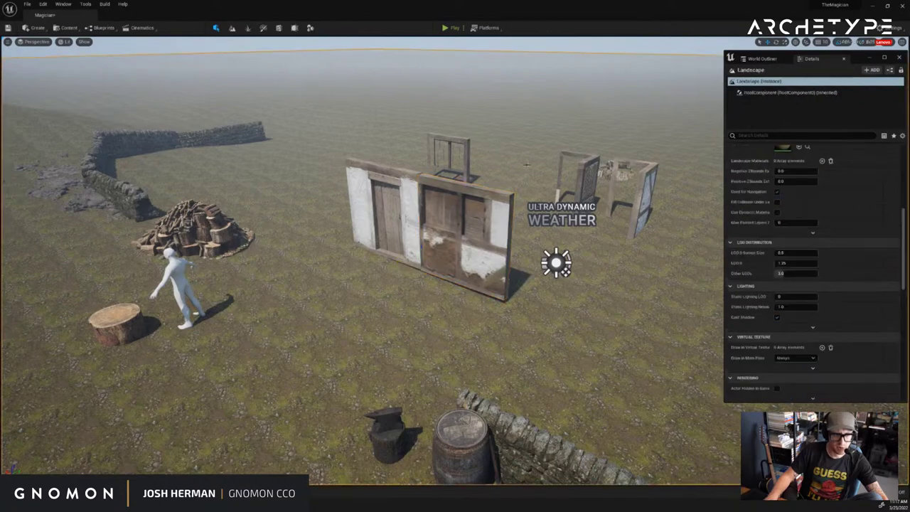
right_drag(476, 167, 498, 175)
click(476, 192)
shift+click(436, 196)
drag(365, 173, 365, 179)
click(572, 127)
right_drag(572, 126, 477, 66)
Move the plastered medieval corner wall to the free end of the shuttered panel and join them into one facade
click(577, 312)
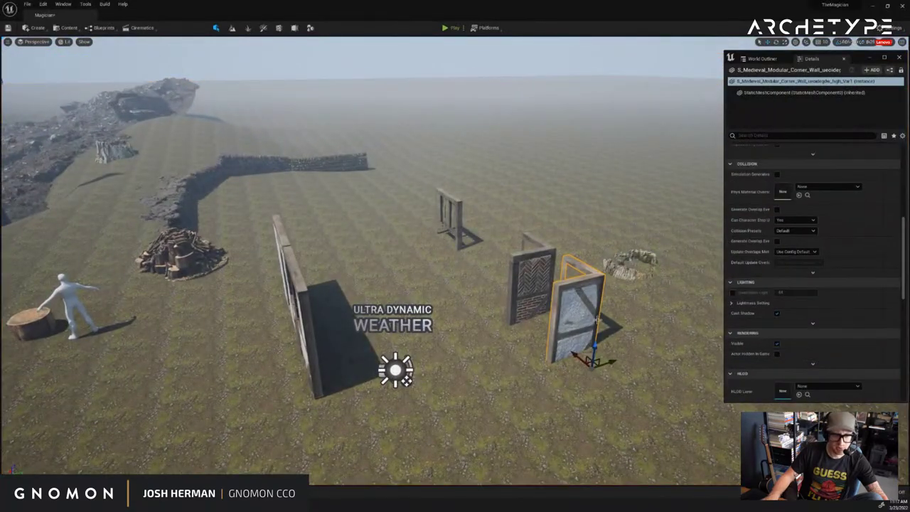
right_drag(598, 318, 512, 322)
drag(525, 287, 431, 347)
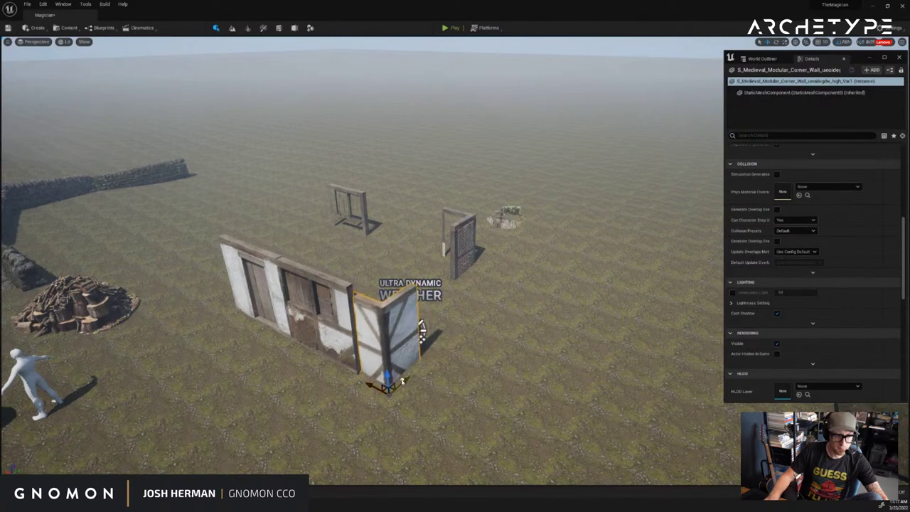
mouse_move(381, 377)
mouse_down()
mouse_move(382, 368)
mouse_move(377, 387)
mouse_up()
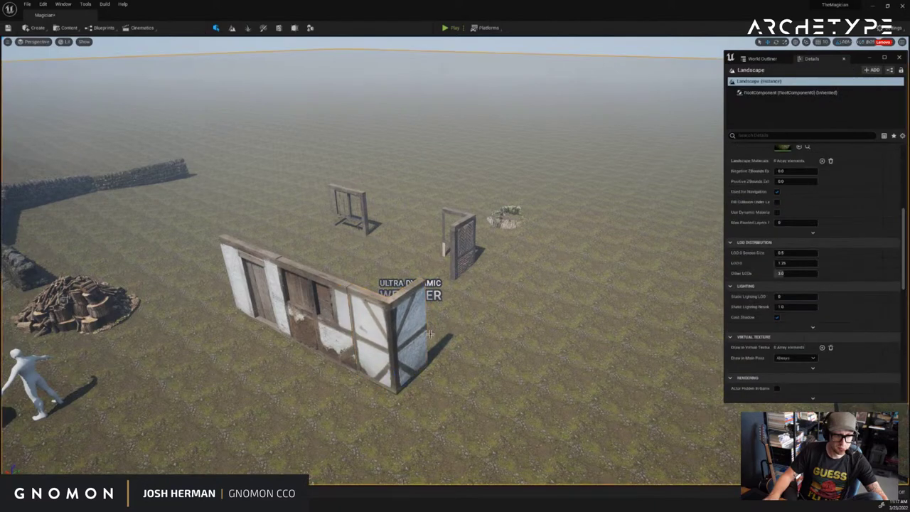
Delete the leftover brick corner wall behind the facade
click(459, 238)
key(Delete)
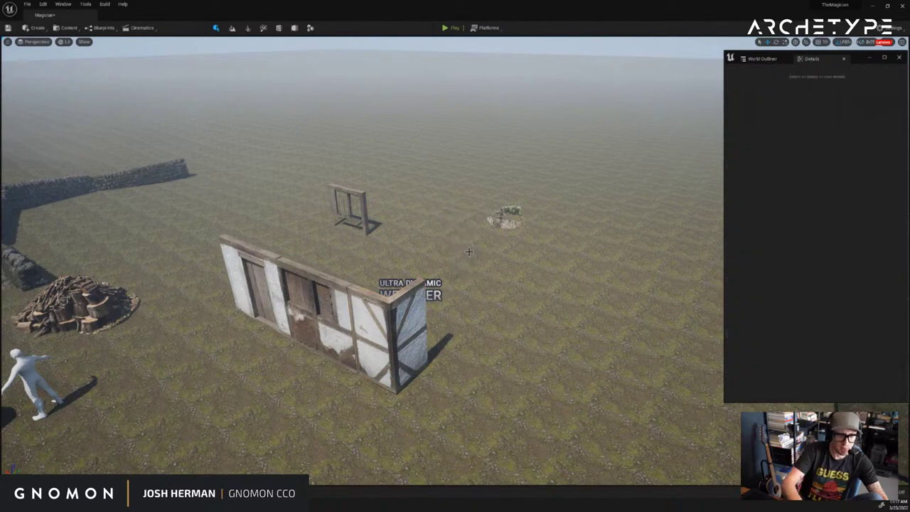
Move and rotate the narrow shuttered wall panel so it joins the free end of the door wall in the facade
click(367, 201)
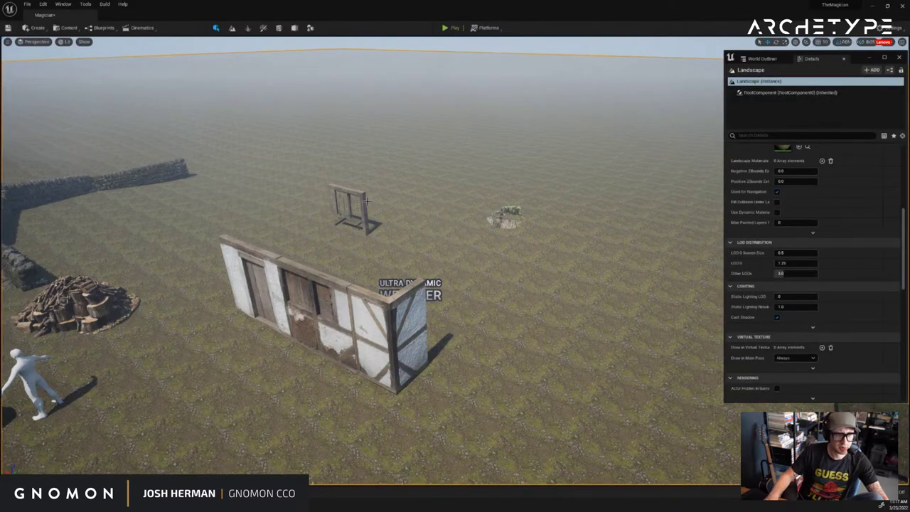
click(365, 206)
drag(373, 244, 243, 294)
alt+drag(214, 327, 248, 342)
alt+middle_drag(248, 342, 261, 338)
key(e)
drag(298, 312, 249, 312)
drag(360, 313, 582, 274)
key(w)
drag(326, 288, 273, 286)
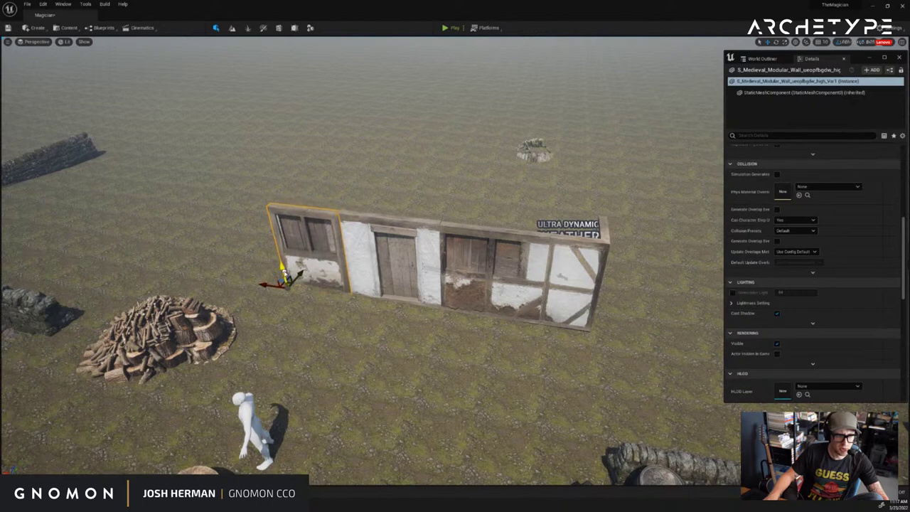
Select all four medieval wall panels of the facade and duplicate the row to form the building's opposite side
click(307, 204)
click(325, 247)
shift+click(399, 262)
shift+click(472, 279)
shift+click(560, 290)
shift+click(598, 283)
right_drag(598, 284, 545, 295)
key(d)
alt+drag(310, 371, 461, 345)
Turn the duplicated wall row to face the opposite way and shift it sideways to line up with the original facade
key(e)
drag(411, 284, 647, 293)
right_drag(434, 283, 355, 317)
key(d)
key(s)
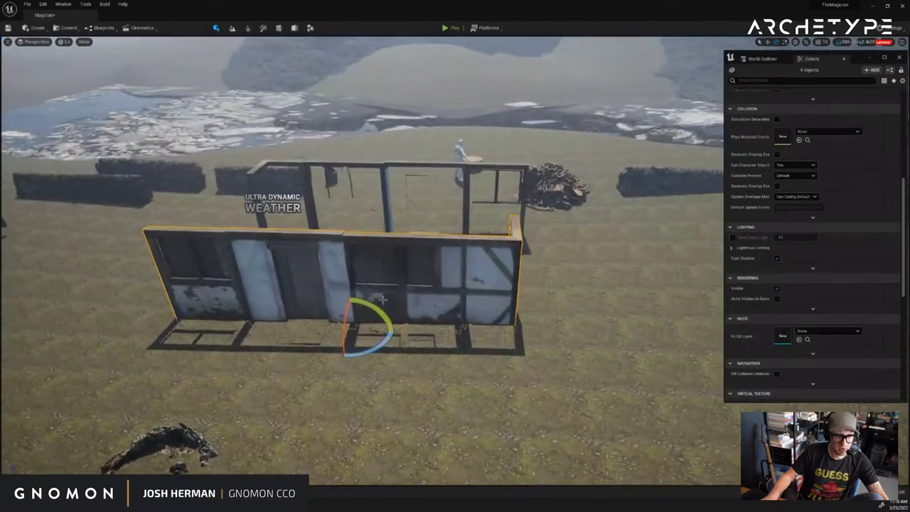
key(w)
drag(364, 327, 402, 331)
key(a)
right_drag(401, 331, 471, 273)
Examine the medieval building's placement relative to the mannequin, wood pile, stone walls and creature from beside the barrel
click(423, 288)
key(a)
key(w)
key(d)
key(ctrl+space)
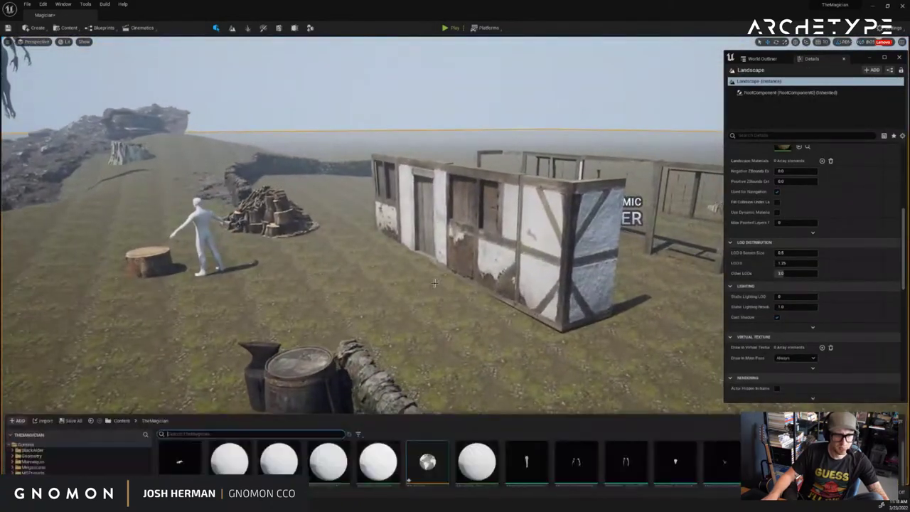
key(ctrl+space)
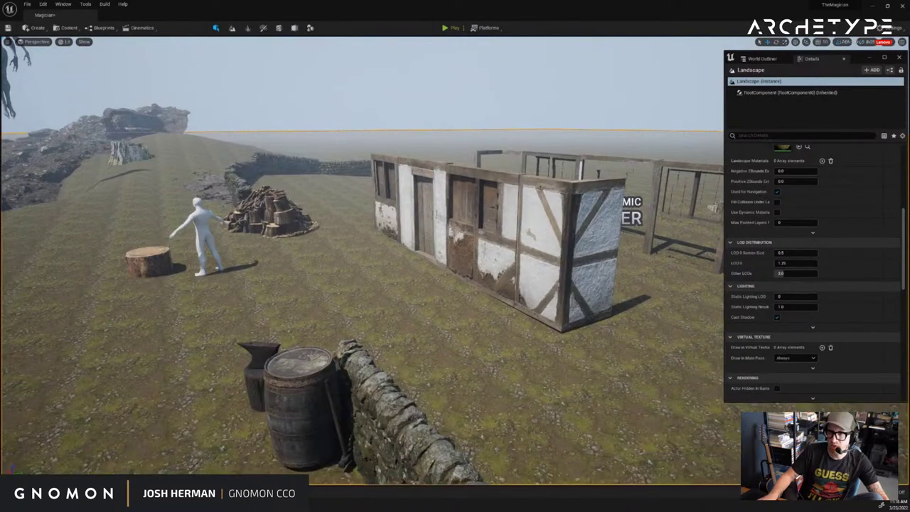
drag(909, 140, 909, 97)
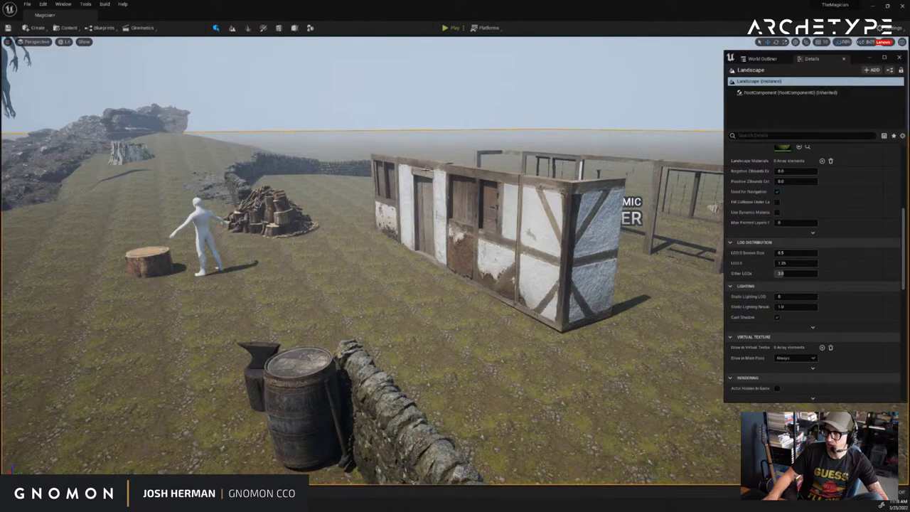
right_drag(241, 223, 364, 244)
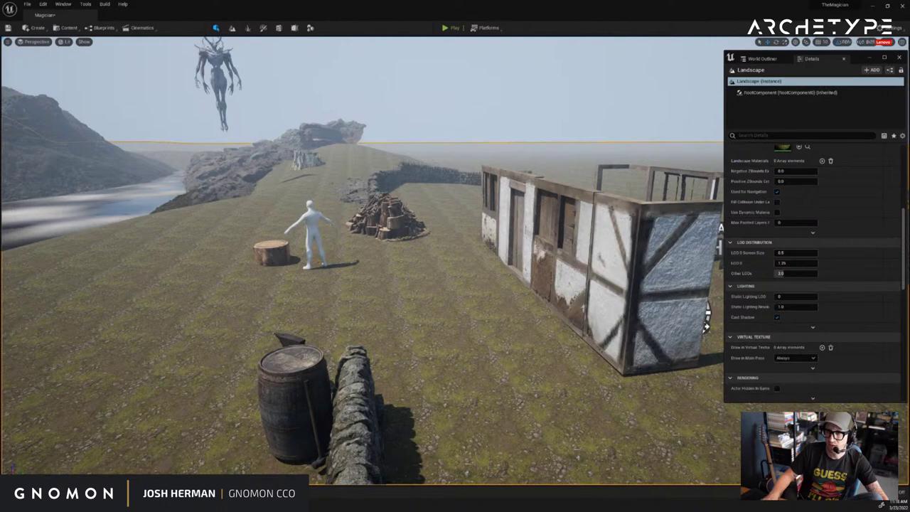
Open Quixel Bridge and show the locally downloaded Megascans assets, keeping the building in view
click(66, 27)
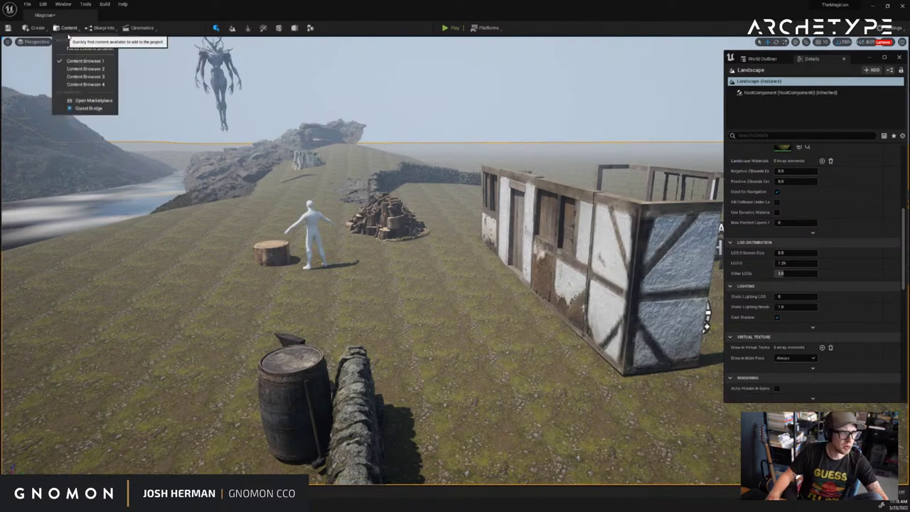
click(89, 108)
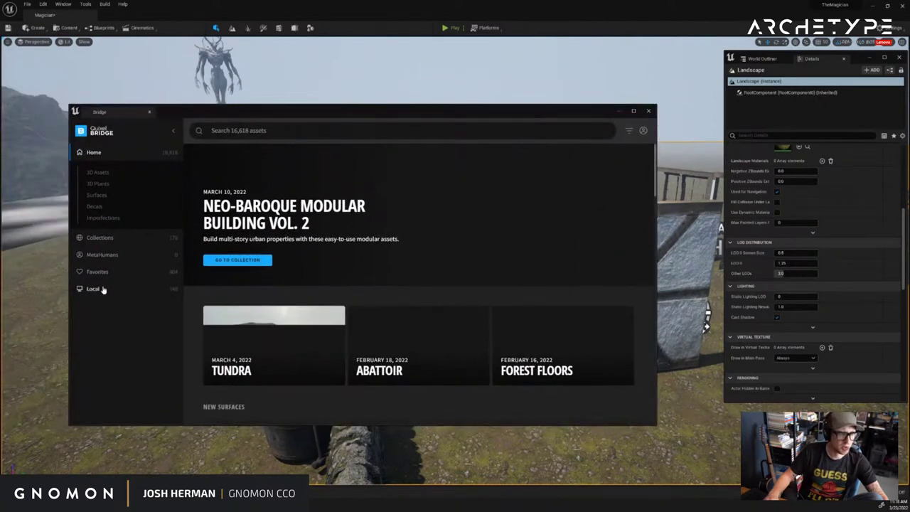
click(101, 288)
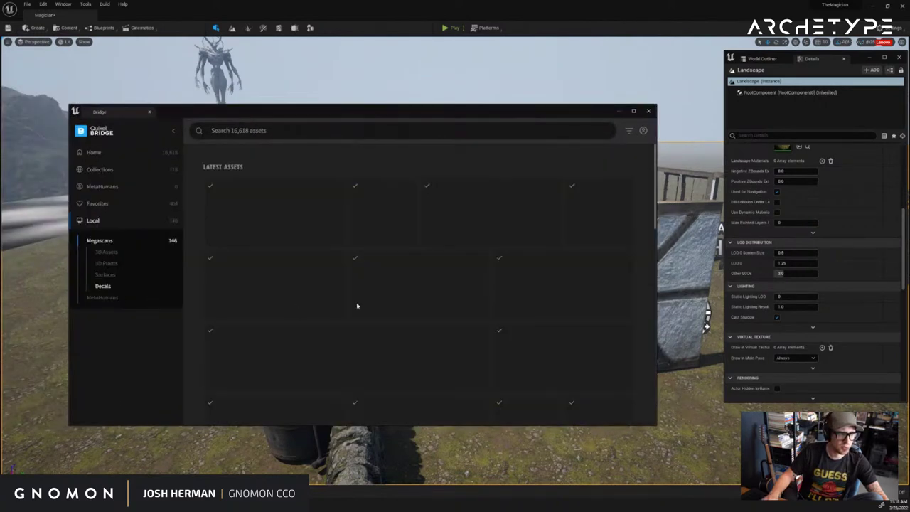
drag(316, 114, 256, 86)
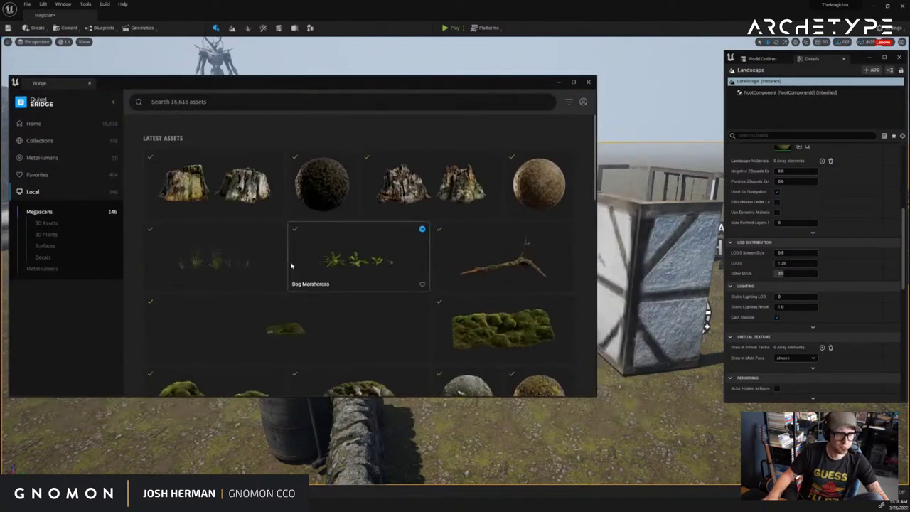
Choose the Mossy Log among the local assets and set its quality to Nanite
scroll(429, 305, down, 1)
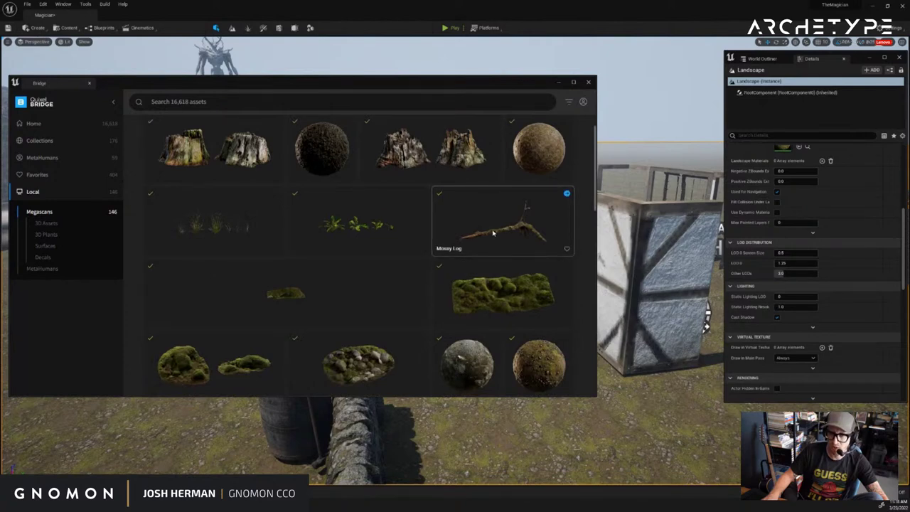
click(493, 233)
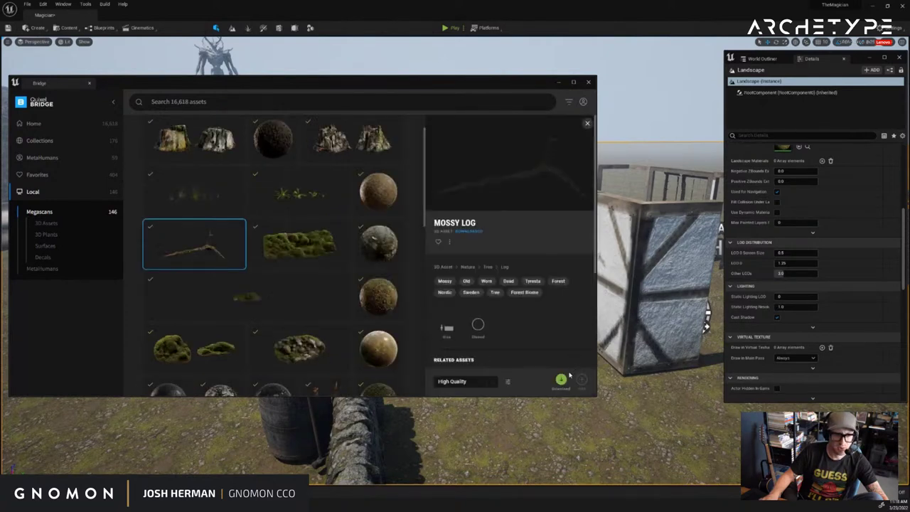
click(478, 382)
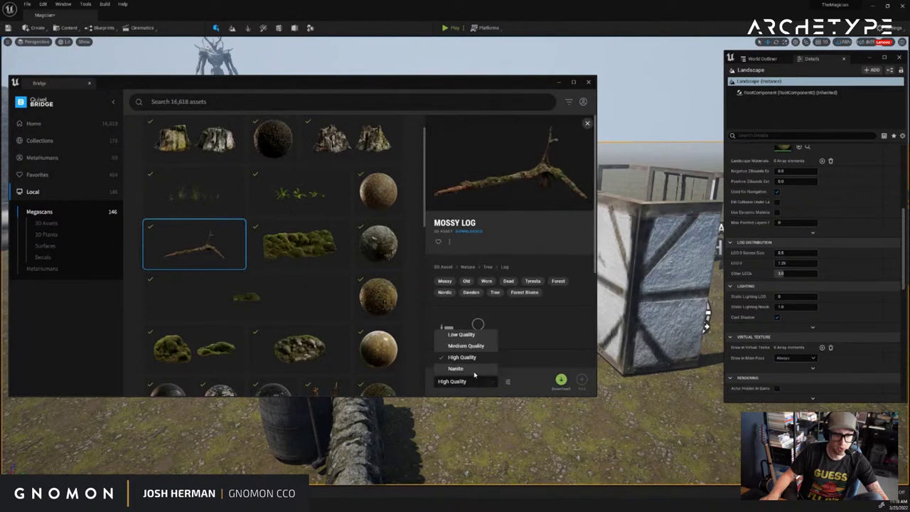
click(481, 371)
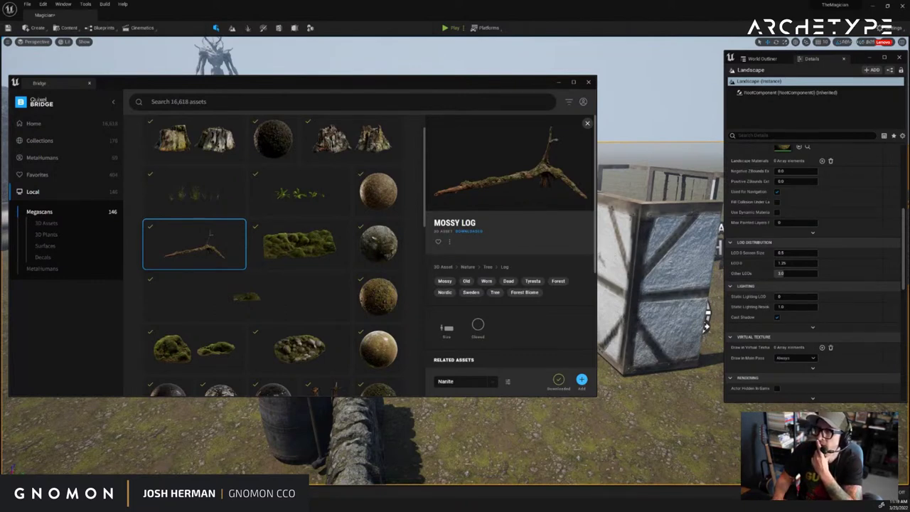
Browse the local Megascans assets, view the Medieval Modular Gable and Headsman's Axe details, and put Bridge away
scroll(274, 256, down, 2)
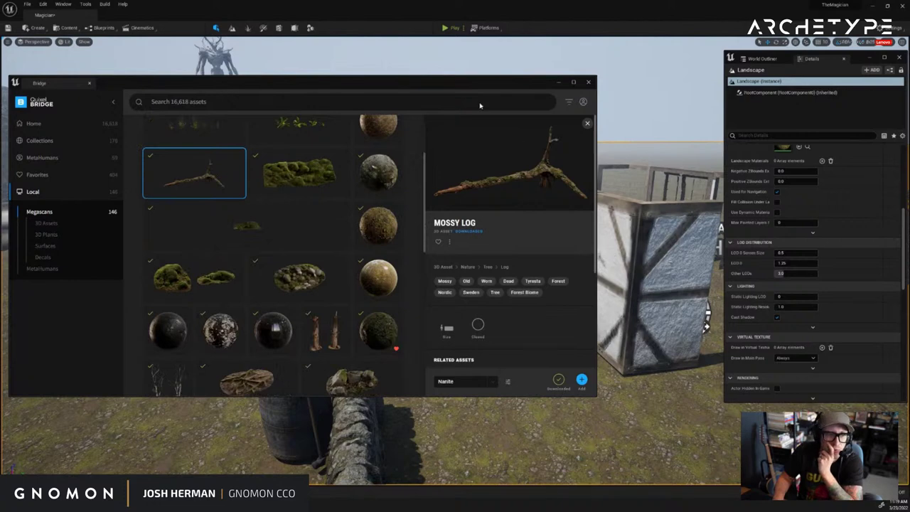
drag(461, 83, 758, 143)
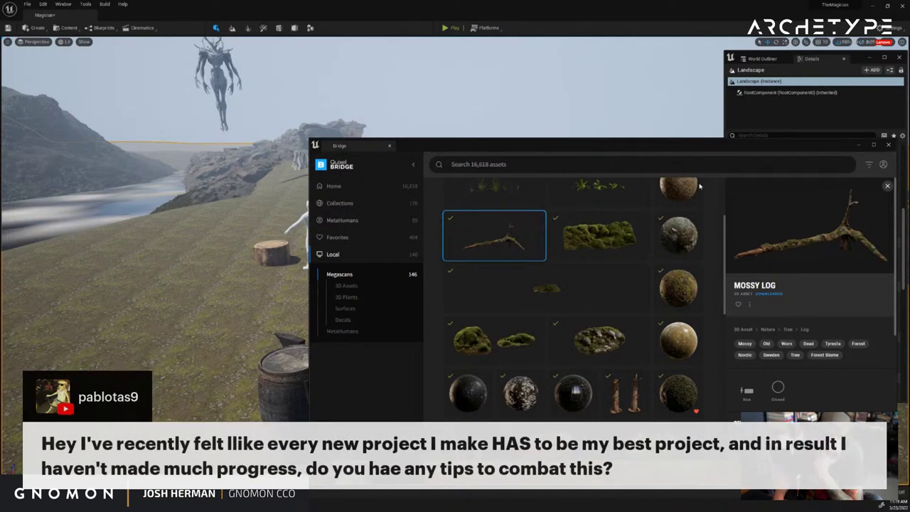
drag(699, 148, 696, 151)
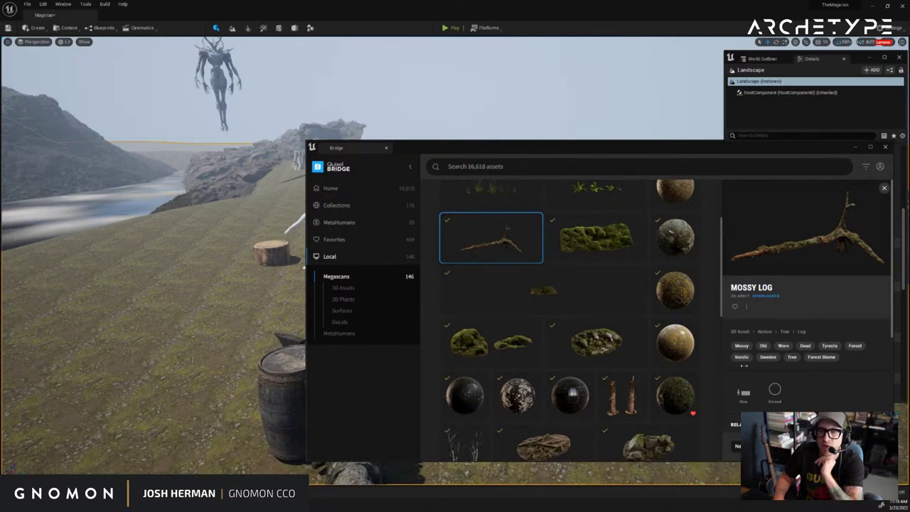
drag(641, 150, 629, 146)
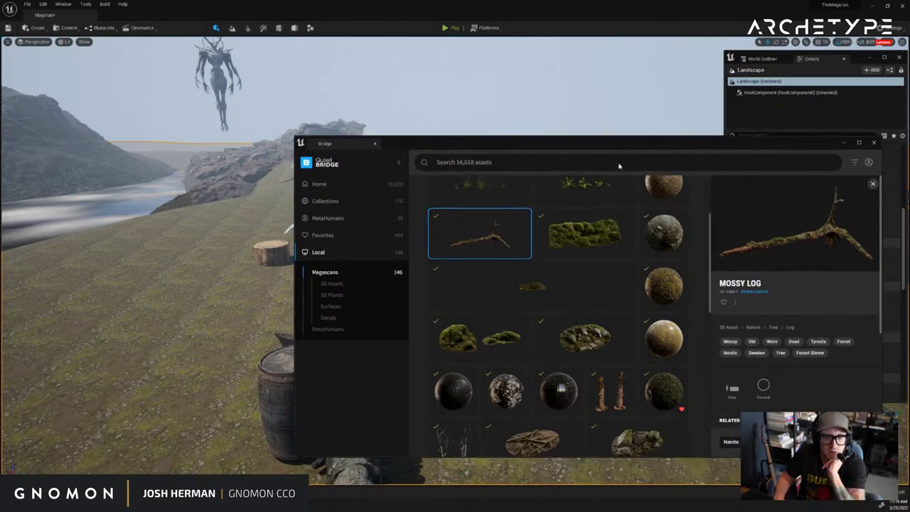
scroll(609, 324, down, 1)
scroll(714, 264, down, 2)
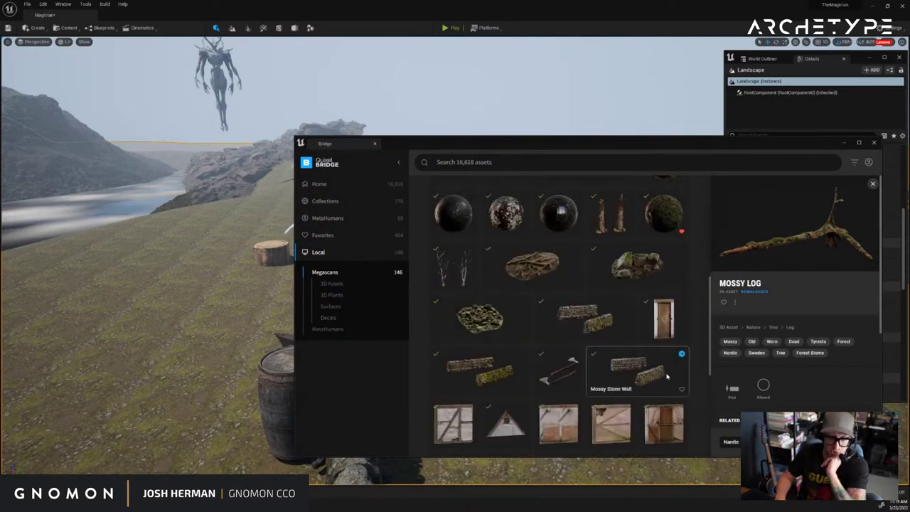
click(501, 425)
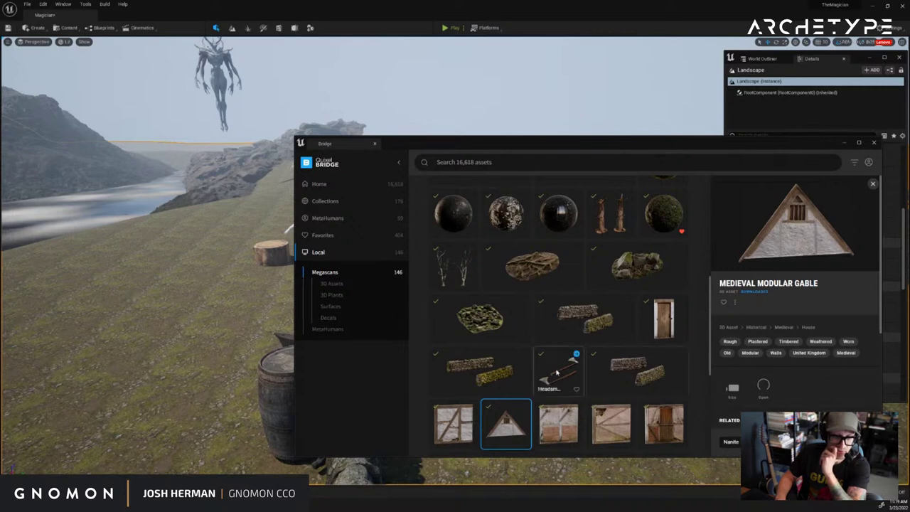
click(557, 367)
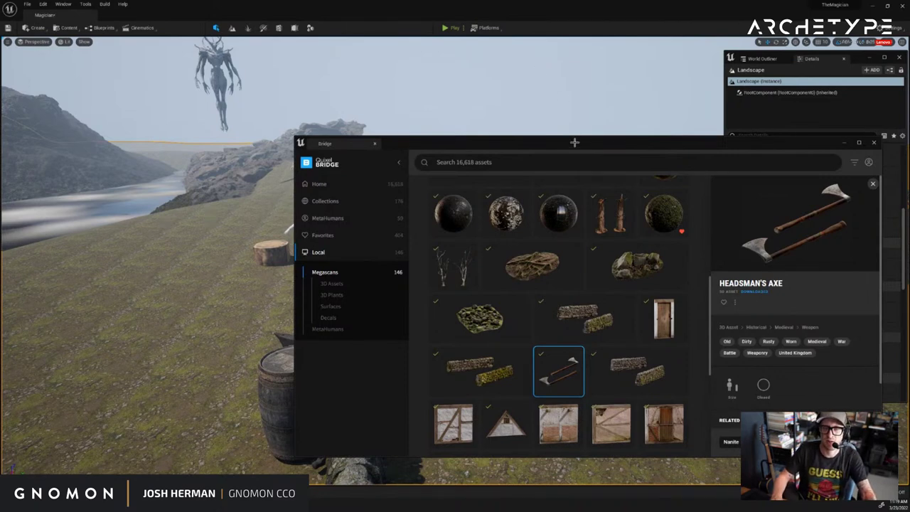
drag(575, 143, 576, 145)
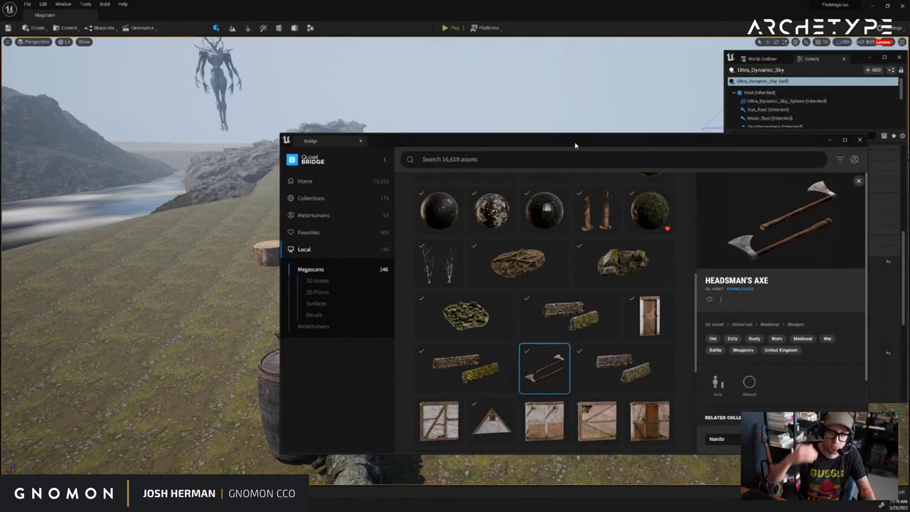
click(832, 140)
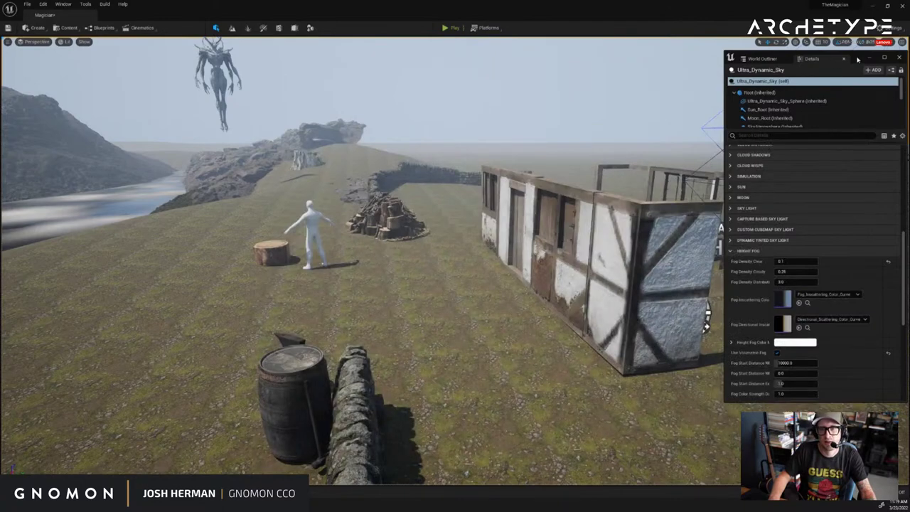
Place the Medieval Modular Gable on the grass in front of the open end between the two wall rows
key(d)
right_drag(481, 228, 559, 244)
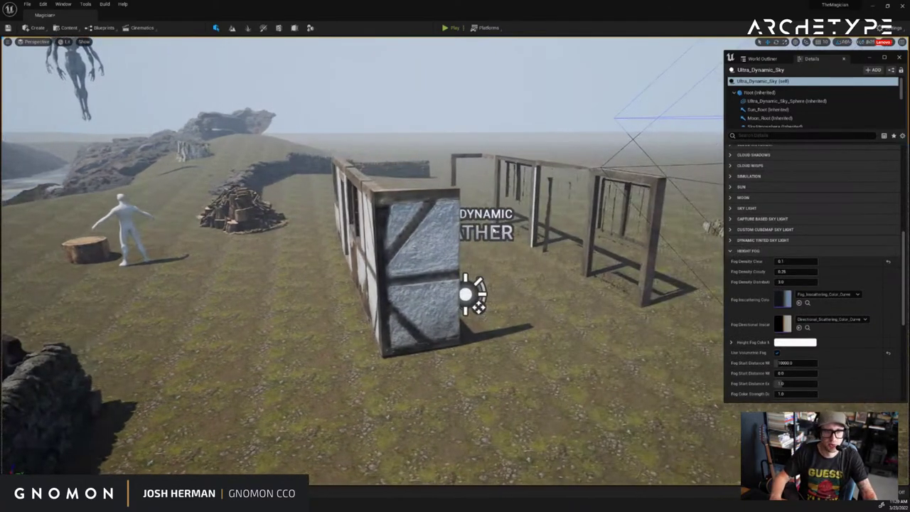
key(ctrl+space)
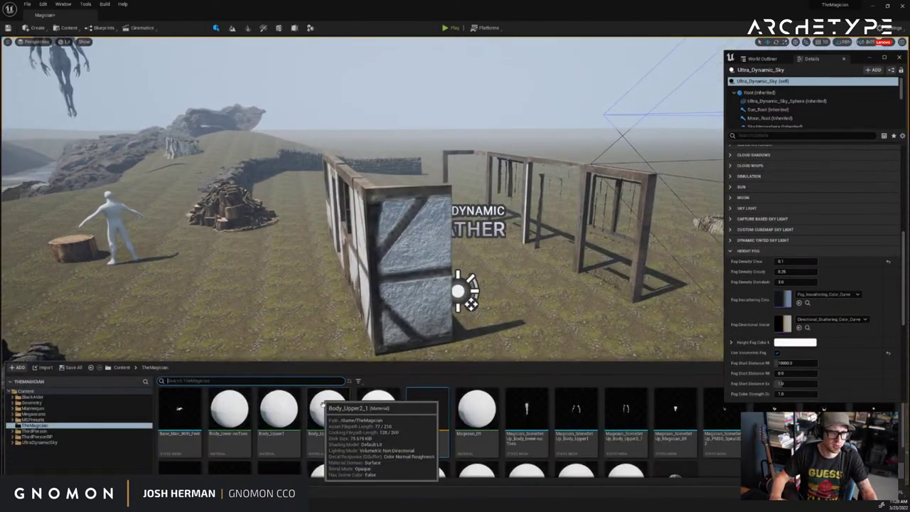
key(ctrl+space)
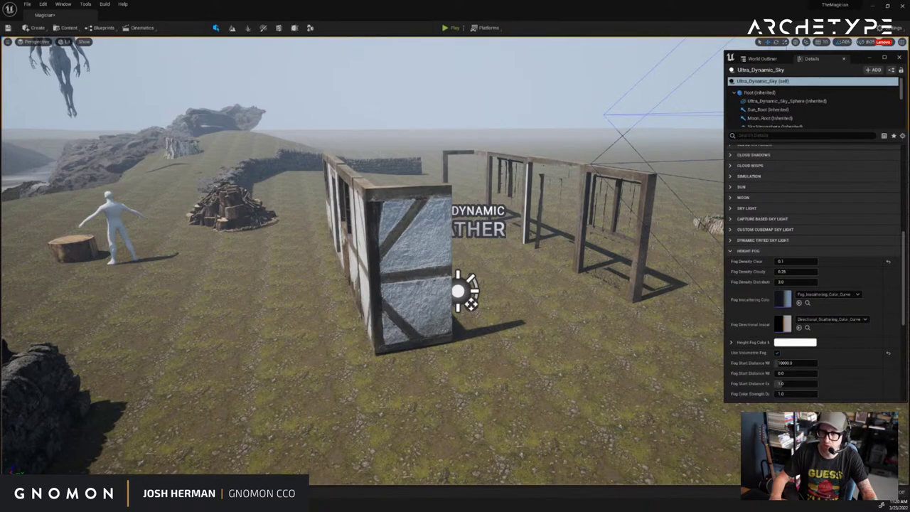
drag(909, 329, 548, 386)
Rotate the gable so it faces outward and runs parallel to the building's open end
key(e)
right_drag(583, 402, 583, 416)
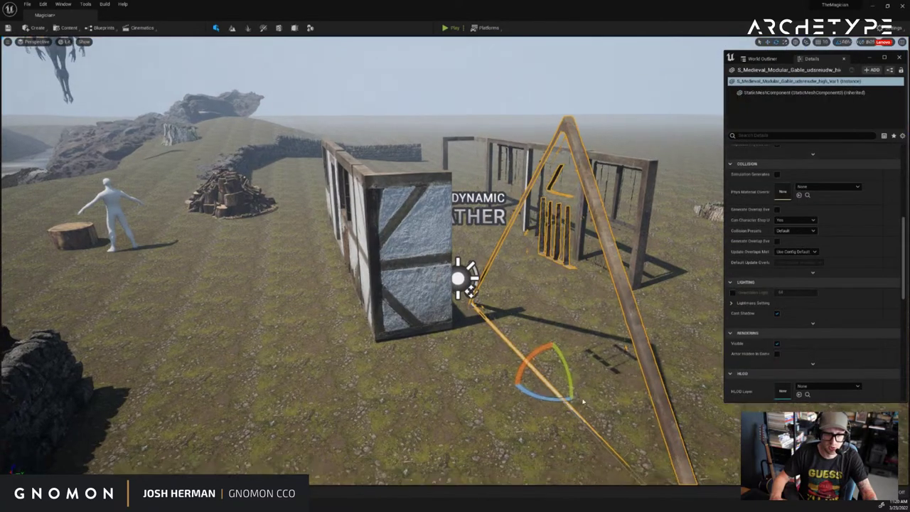
scroll(583, 402, down, 3)
drag(509, 348, 405, 336)
right_drag(584, 347, 569, 371)
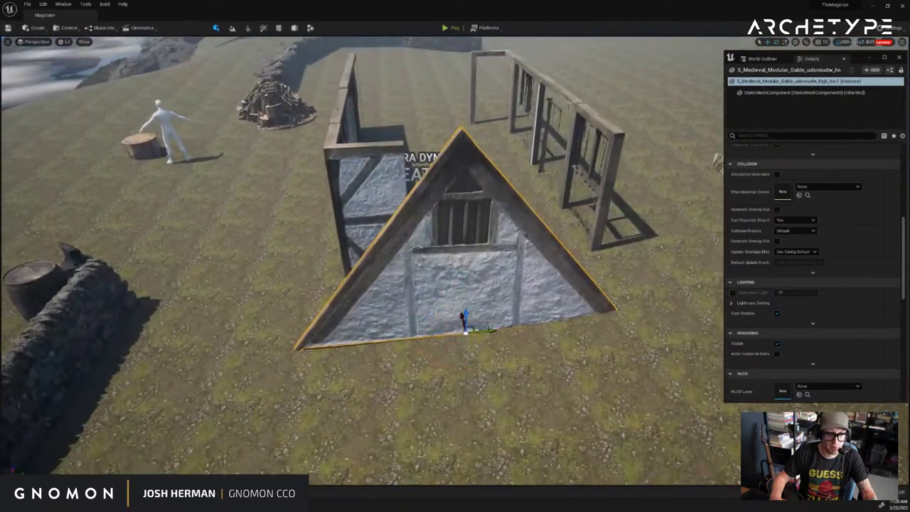
Raise the gable to the top of the walls and move it back over the building's open end
drag(466, 317, 465, 212)
right_drag(526, 215, 521, 215)
drag(455, 227, 375, 212)
right_drag(407, 208, 406, 209)
drag(486, 307, 486, 294)
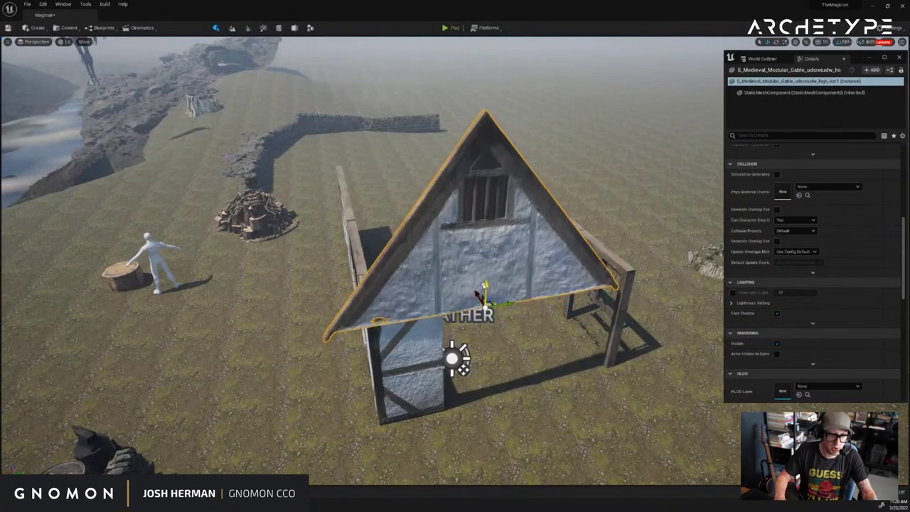
Fine-tune the gable's height and shift it sideways so its base rests on the posts of both wall rows
right_drag(486, 265, 486, 266)
right_drag(510, 225, 511, 224)
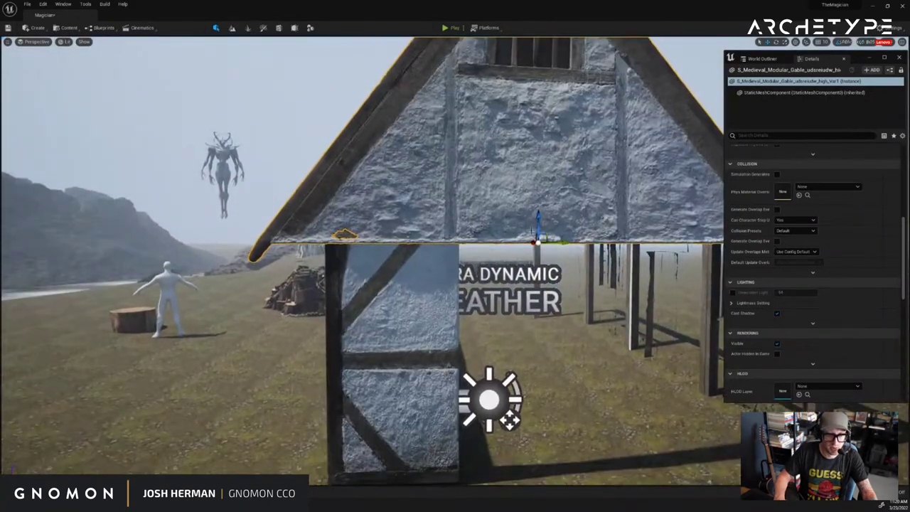
mouse_move(540, 214)
mouse_down()
mouse_move(539, 190)
mouse_move(537, 197)
mouse_up()
right_drag(538, 197, 621, 197)
drag(515, 255, 513, 253)
right_drag(610, 267, 517, 276)
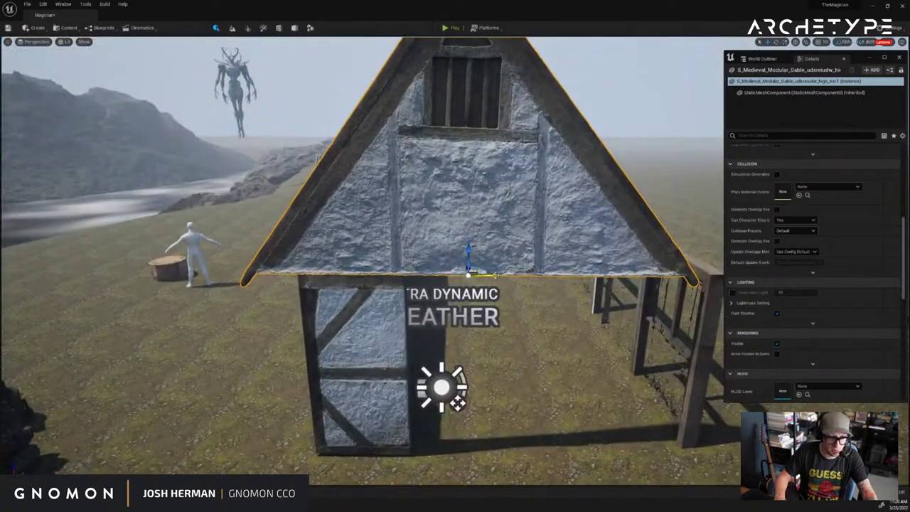
drag(518, 276, 541, 277)
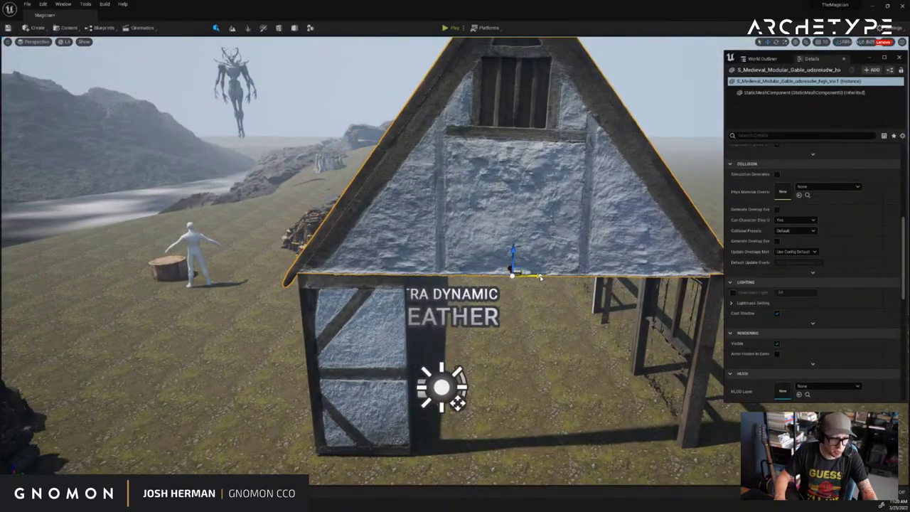
click(555, 344)
click(408, 255)
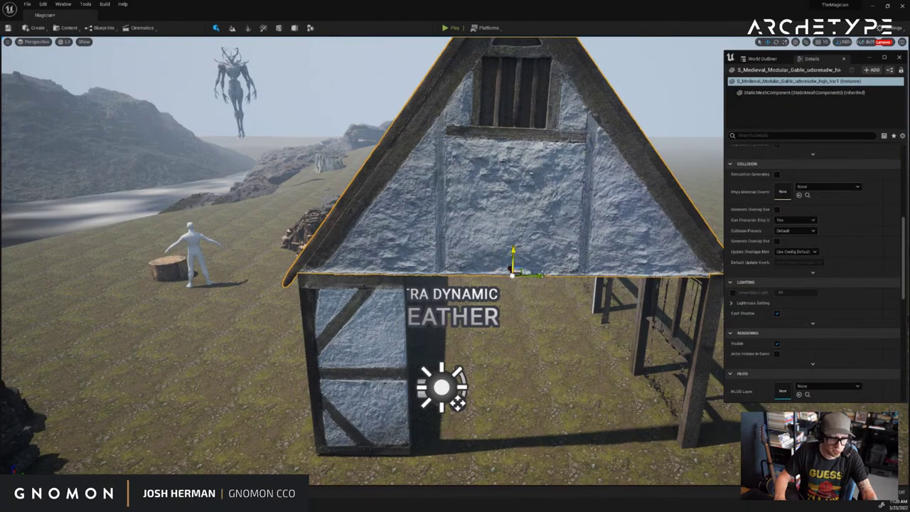
Select all four panels of the duplicated wall row and examine how the row meets the foot of the gable
right_drag(516, 265, 554, 276)
right_drag(523, 277, 484, 284)
click(446, 325)
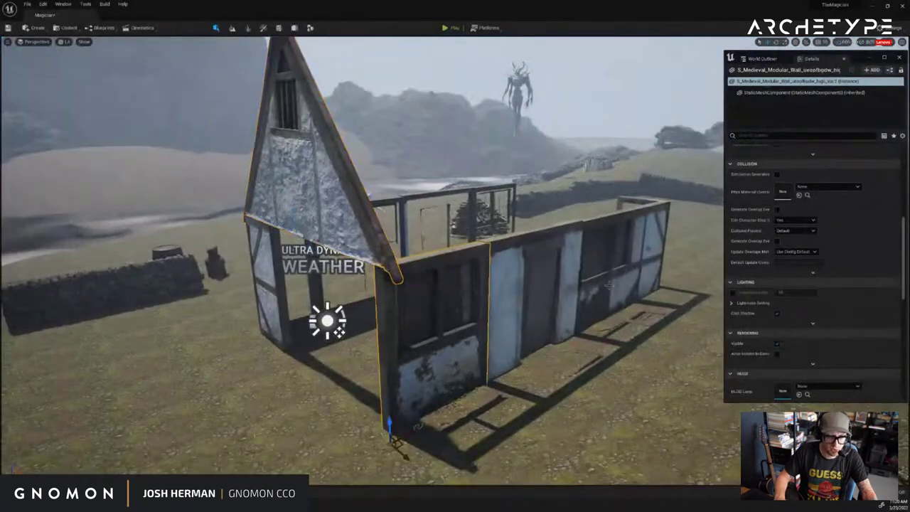
right_drag(446, 325, 415, 273)
shift+click(529, 295)
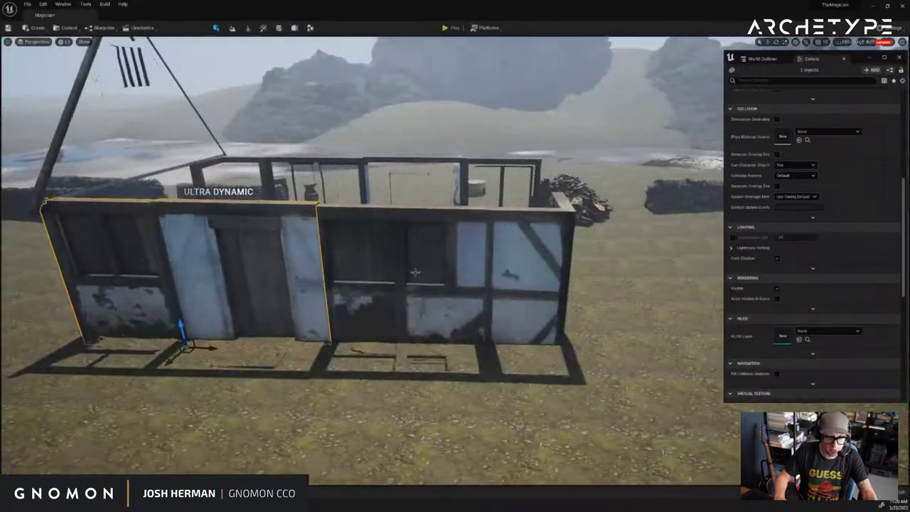
shift+click(546, 280)
right_drag(610, 273, 711, 270)
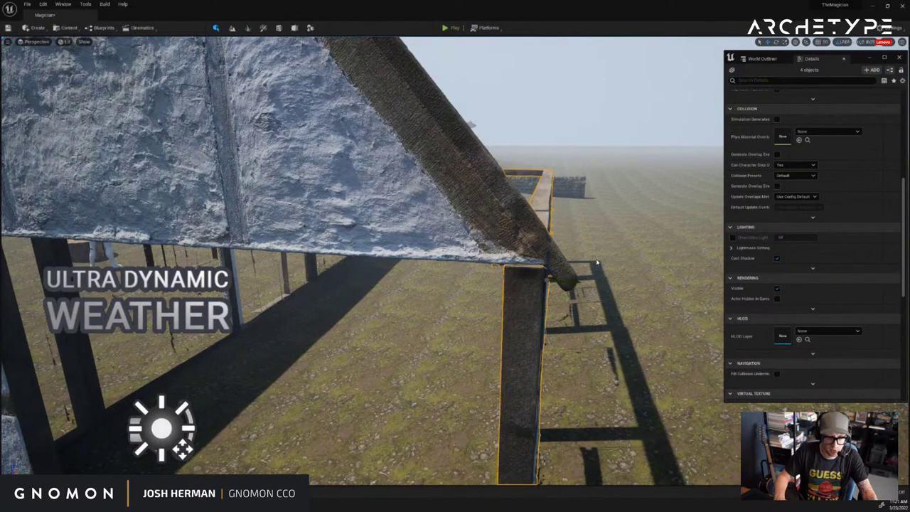
right_drag(596, 262, 526, 266)
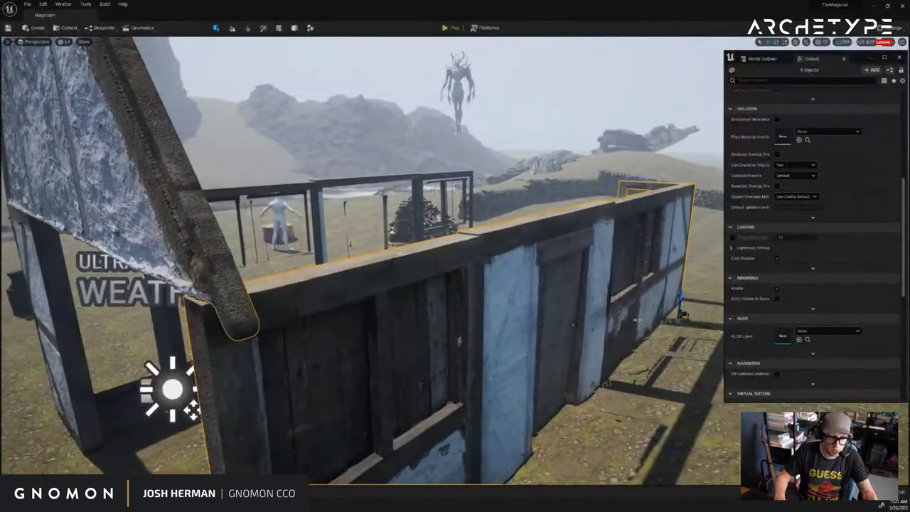
right_drag(696, 299, 696, 299)
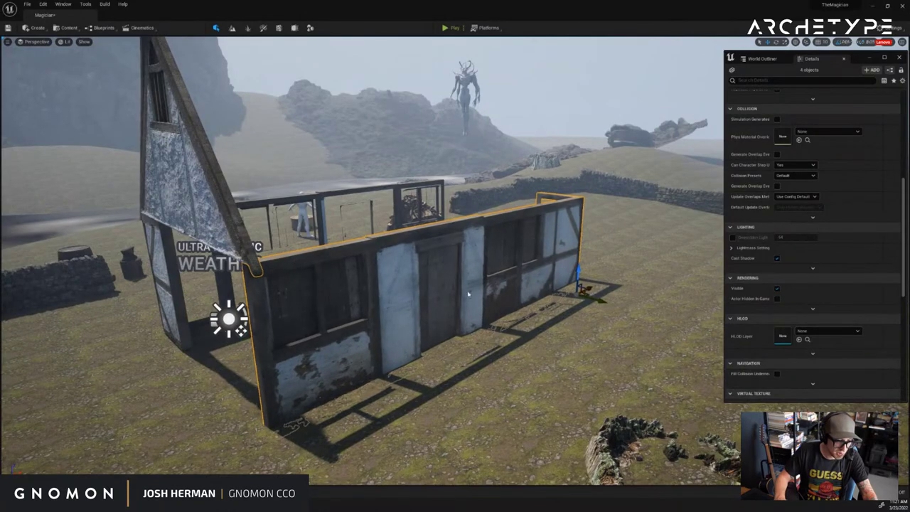
mouse_move(468, 294)
right_down()
mouse_move(520, 290)
mouse_move(528, 305)
mouse_move(267, 294)
mouse_move(469, 297)
right_up()
Copy the corner wall from the row's far end to its gable end, placing it beneath the foot of the gable
click(516, 302)
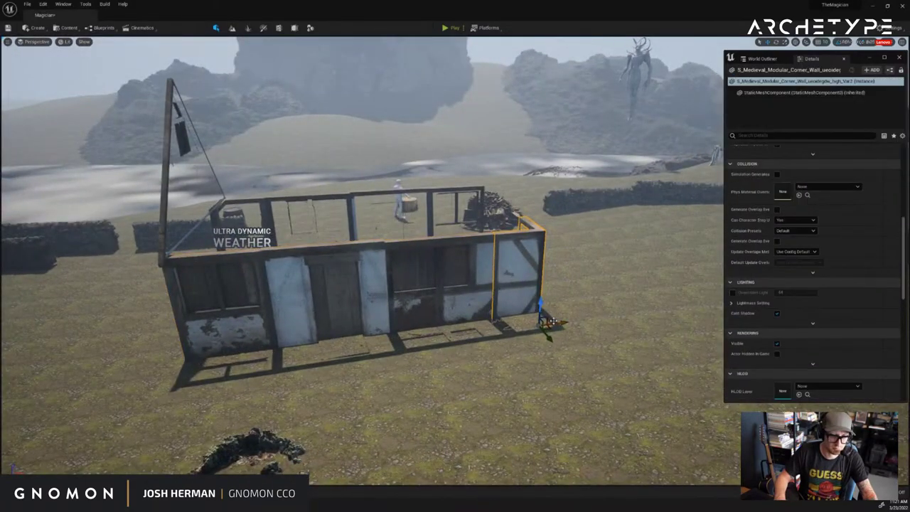
drag(401, 331, 171, 391)
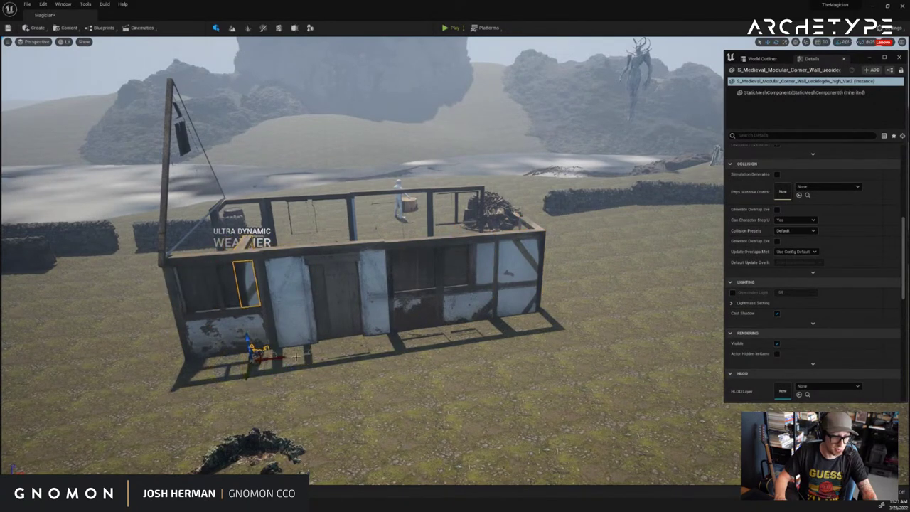
drag(273, 360, 203, 367)
right_drag(203, 367, 369, 316)
alt+drag(369, 316, 388, 314)
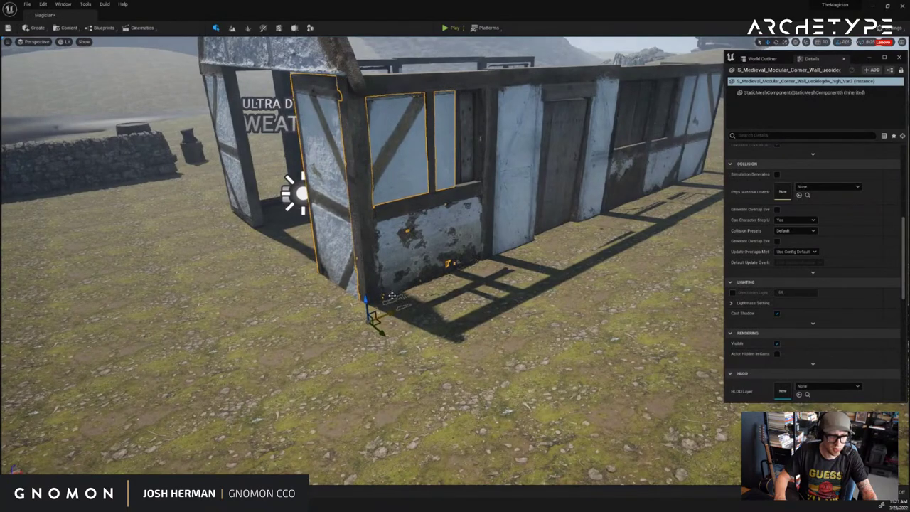
click(436, 249)
mouse_move(488, 266)
right_down()
mouse_move(475, 269)
mouse_move(490, 262)
right_up()
key(Delete)
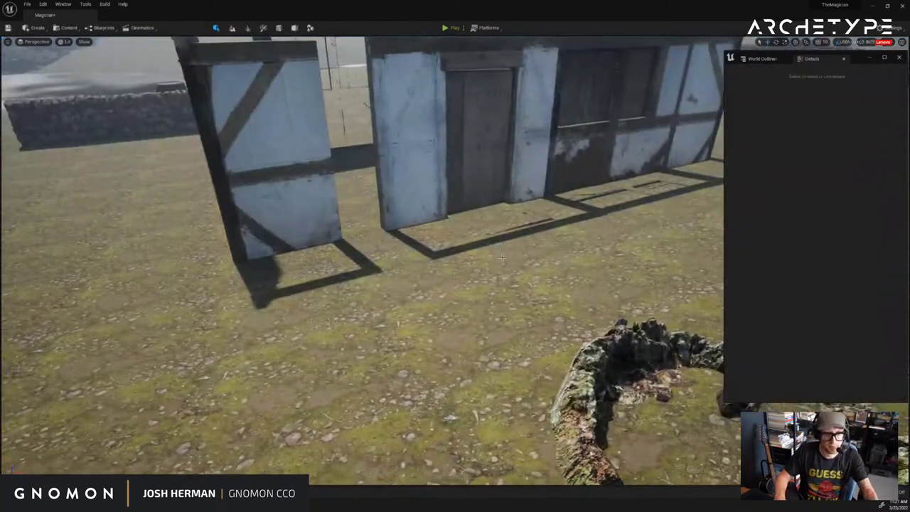
right_click(503, 257)
right_drag(545, 226, 487, 229)
key(ctrl+z)
key(ctrl+z)
scroll(487, 229, down, 4)
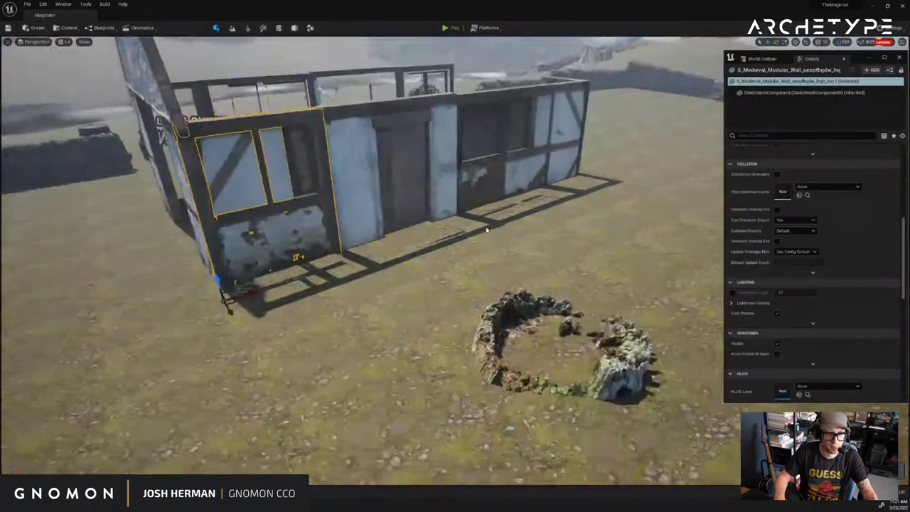
Delete the door panel from the duplicated wall row and slide the adjacent window panel along to sit beside the new corner wall
click(355, 202)
key(Delete)
click(308, 207)
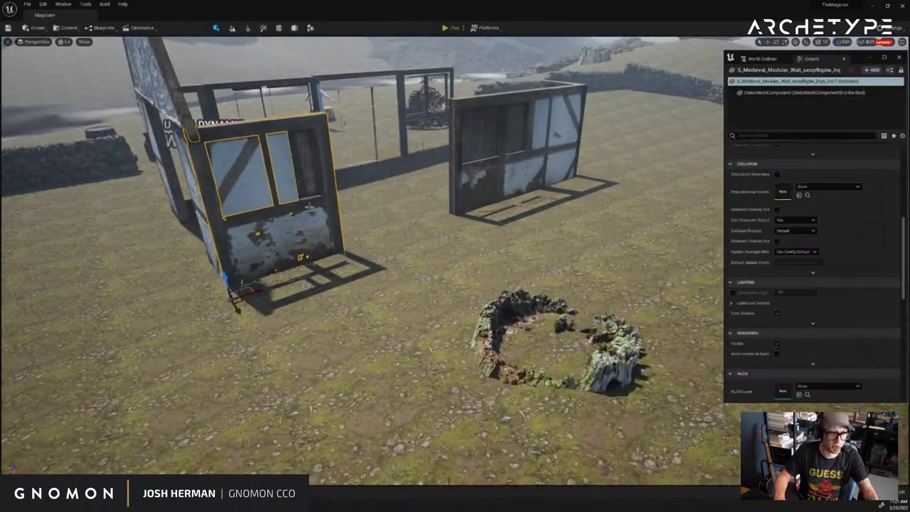
drag(249, 287, 382, 267)
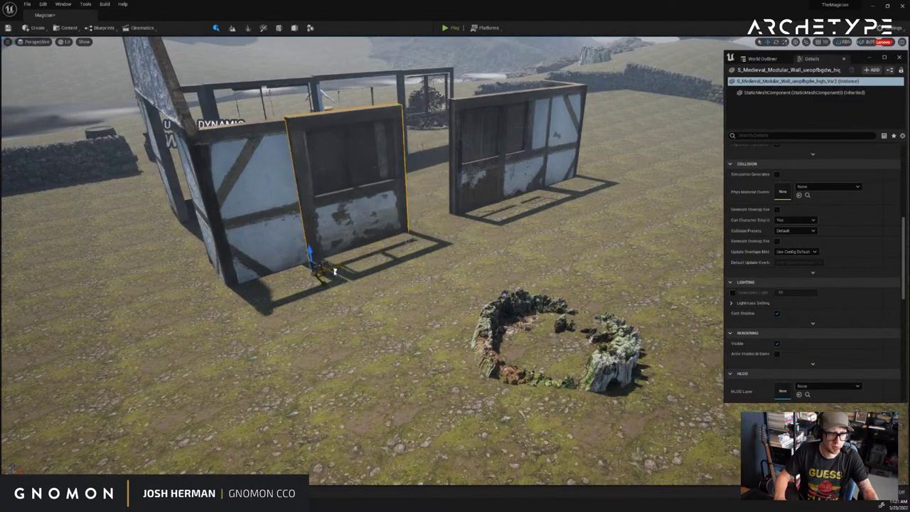
click(496, 190)
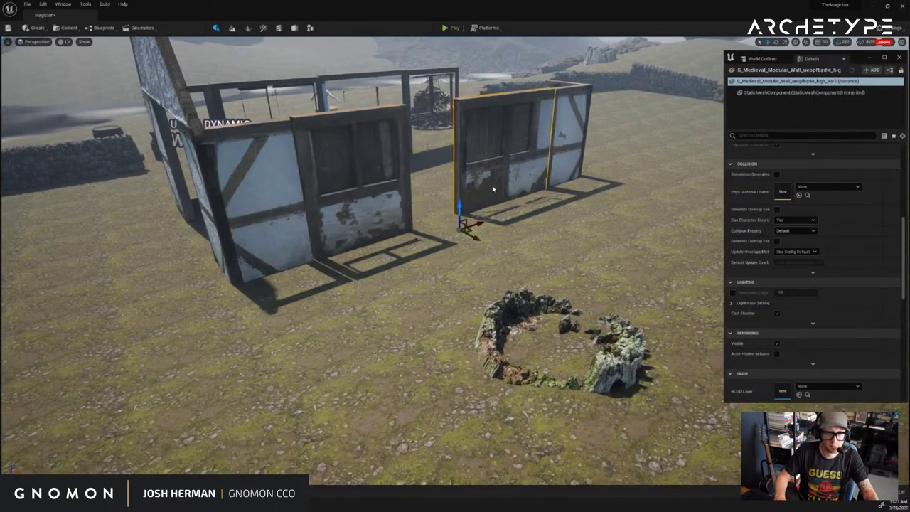
Duplicate the gable to the opposite end of the house and rotate the copy so it faces outward
right_drag(576, 198, 442, 242)
right_drag(498, 273, 389, 256)
click(456, 275)
alt+drag(389, 256, 650, 276)
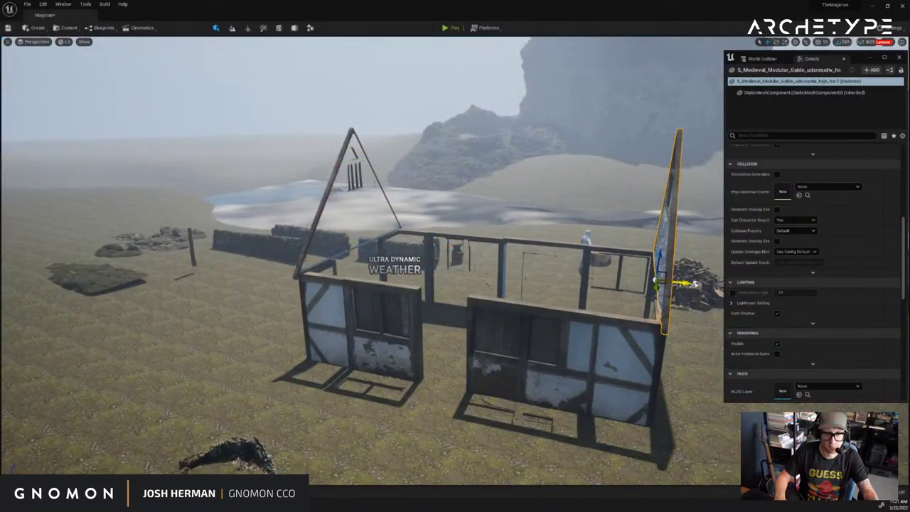
drag(665, 291, 864, 306)
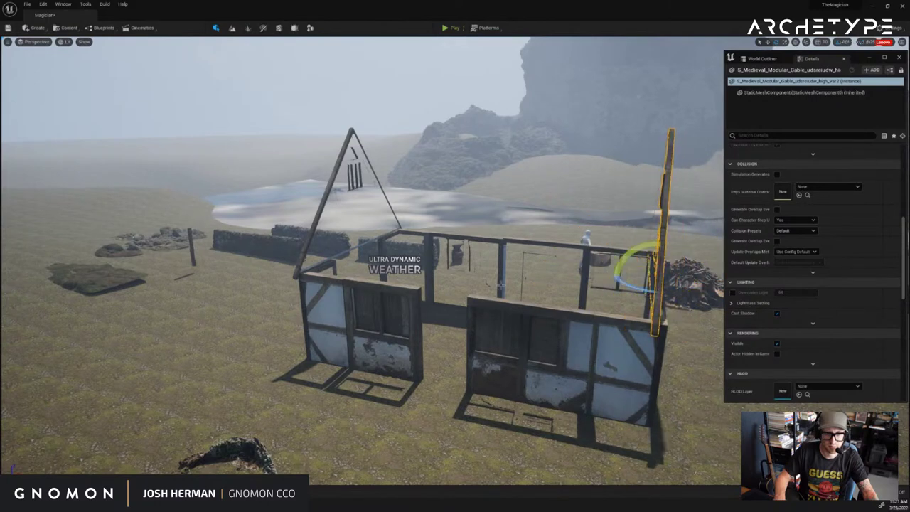
Nudge the duplicated gable outward so its base lines up with the corner walls below it
click(500, 285)
right_drag(501, 284, 357, 253)
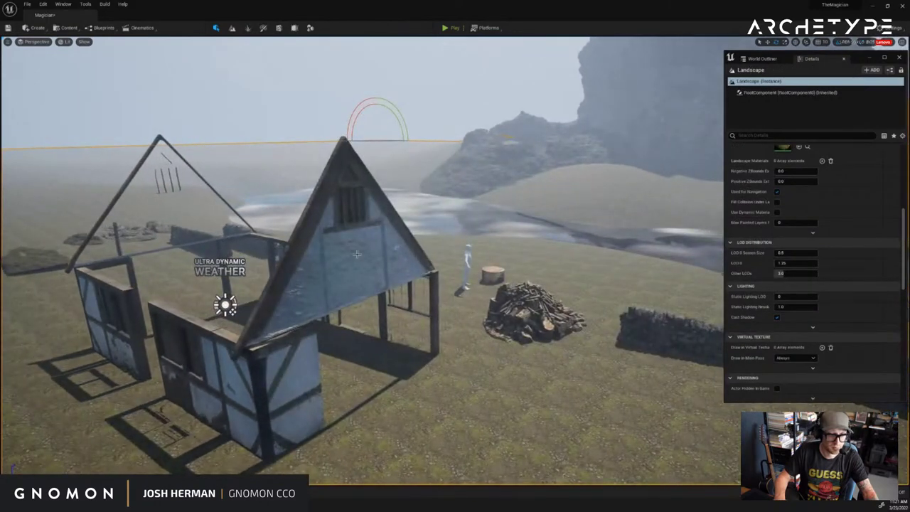
click(357, 254)
key(w)
drag(366, 302, 373, 306)
click(507, 203)
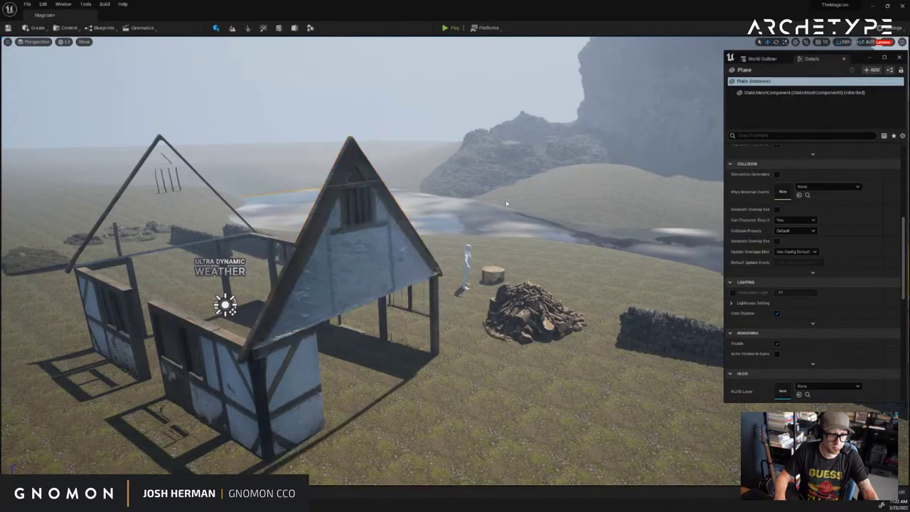
right_drag(507, 204, 453, 199)
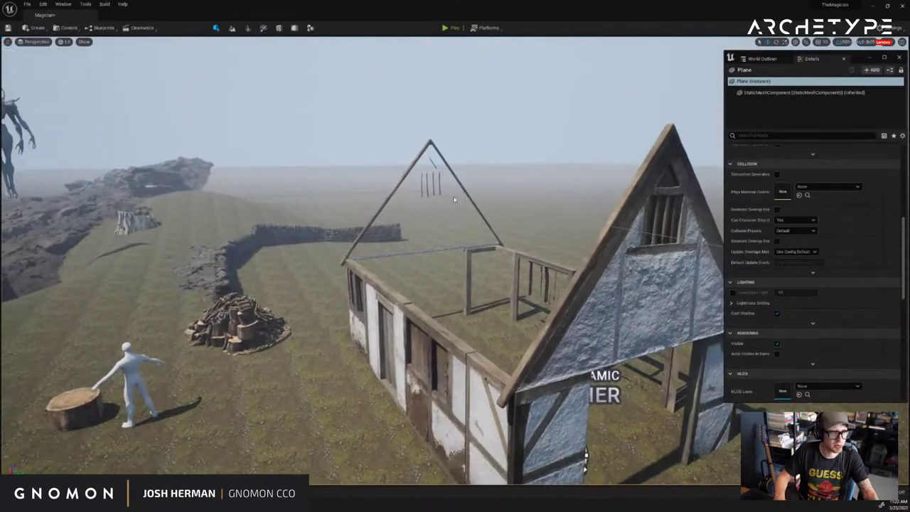
Add a plane shape above the house and scale it up to span the length of the building for a roof
click(28, 30)
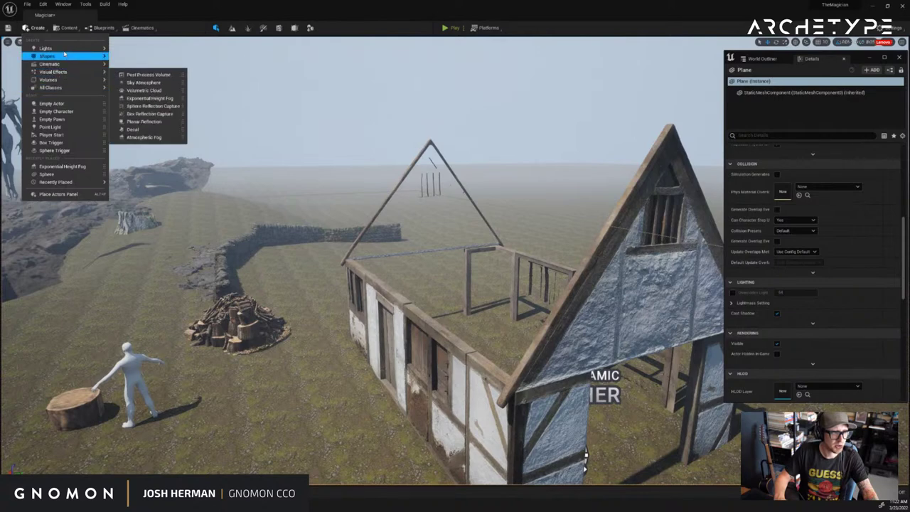
mouse_move(79, 58)
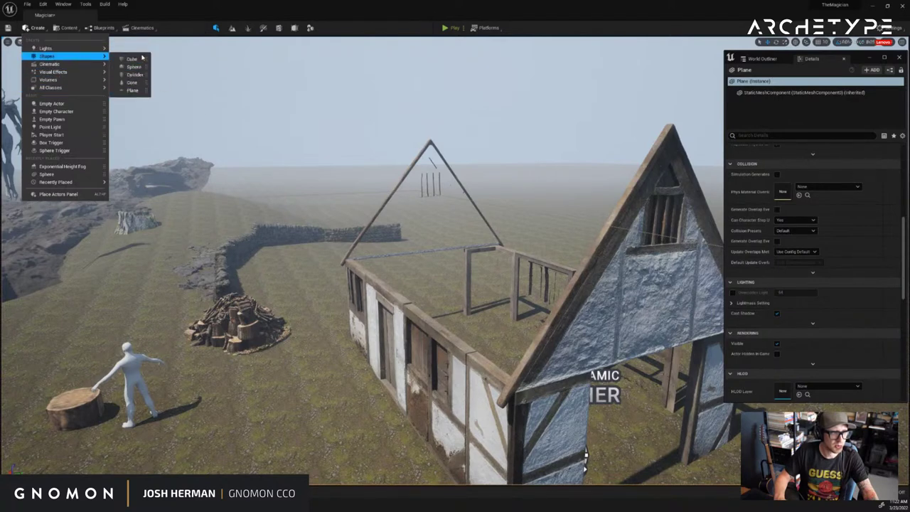
click(132, 90)
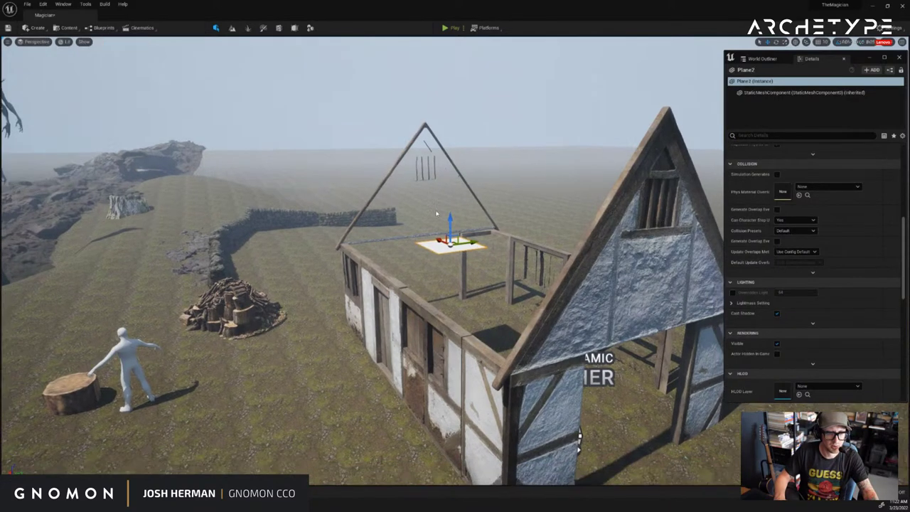
mouse_move(437, 213)
right_down()
mouse_move(437, 264)
mouse_move(456, 235)
mouse_move(437, 229)
right_up()
key(r)
drag(401, 199, 480, 228)
Tilt the plane to the gable's slope, then raise and shift it so it covers one side of the house
drag(416, 194, 368, 224)
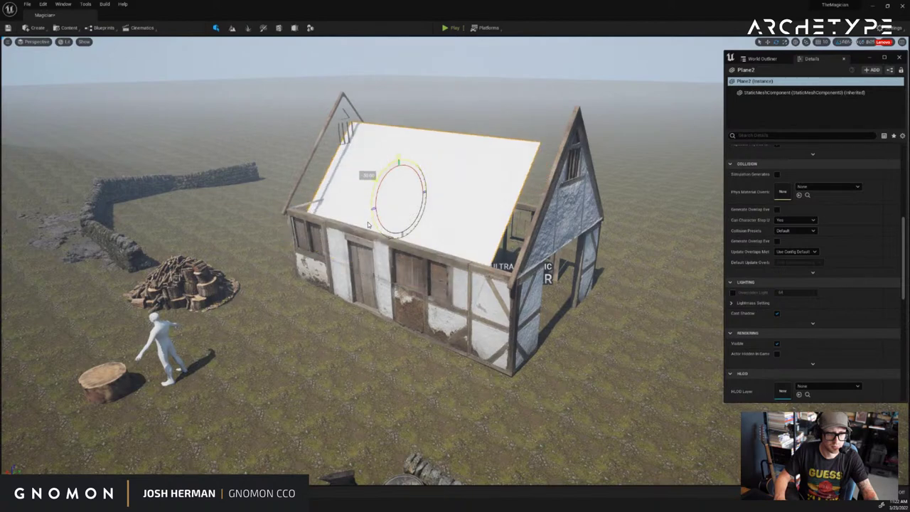
drag(404, 183, 407, 145)
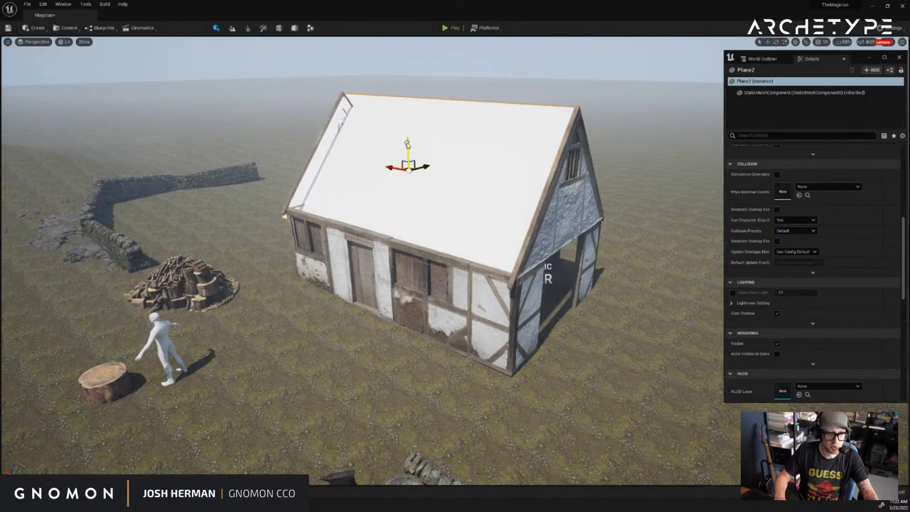
right_drag(456, 136, 476, 134)
drag(425, 161, 388, 160)
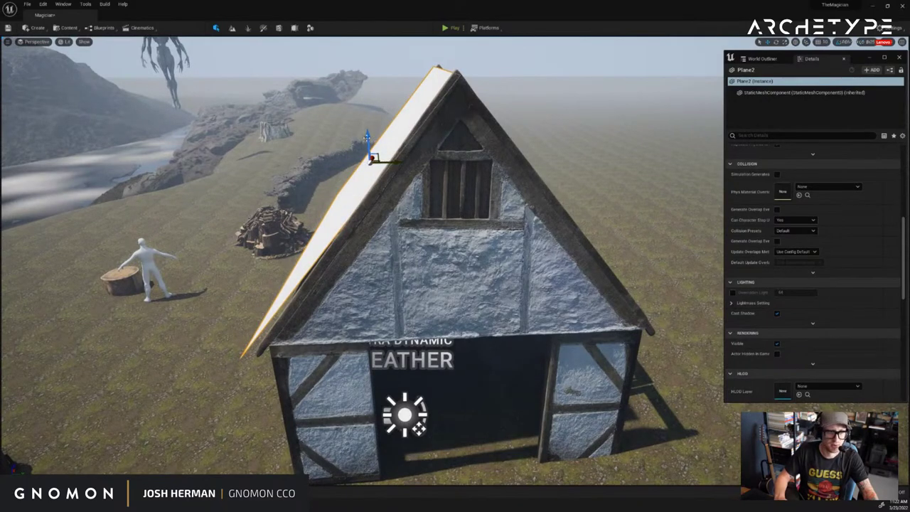
drag(367, 135, 365, 132)
mouse_move(348, 151)
right_down()
mouse_move(405, 162)
mouse_move(501, 161)
mouse_move(493, 146)
mouse_move(449, 128)
mouse_move(344, 157)
right_up()
drag(357, 159, 384, 160)
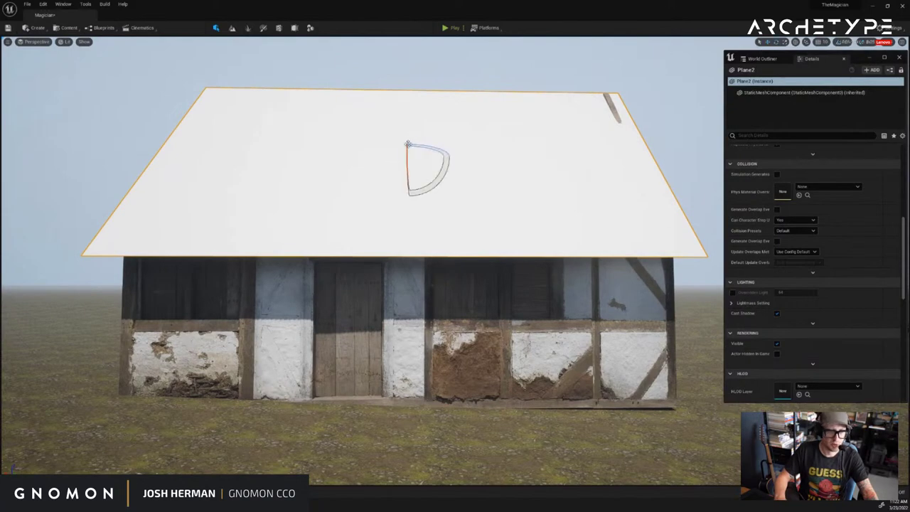
Fine-tune the roof plane's tilt so it lies along the sloping beam of the gable
alt+drag(572, 151, 411, 186)
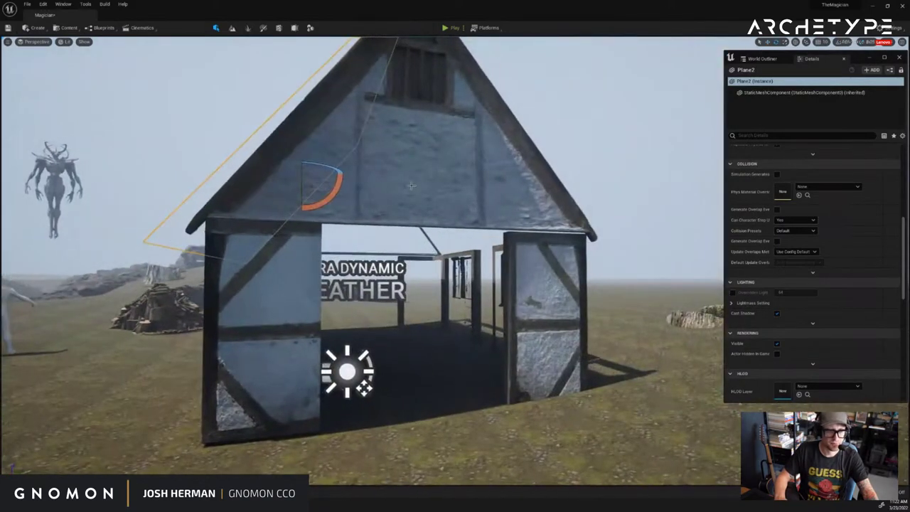
drag(331, 196, 331, 195)
middle_drag(335, 193, 393, 192)
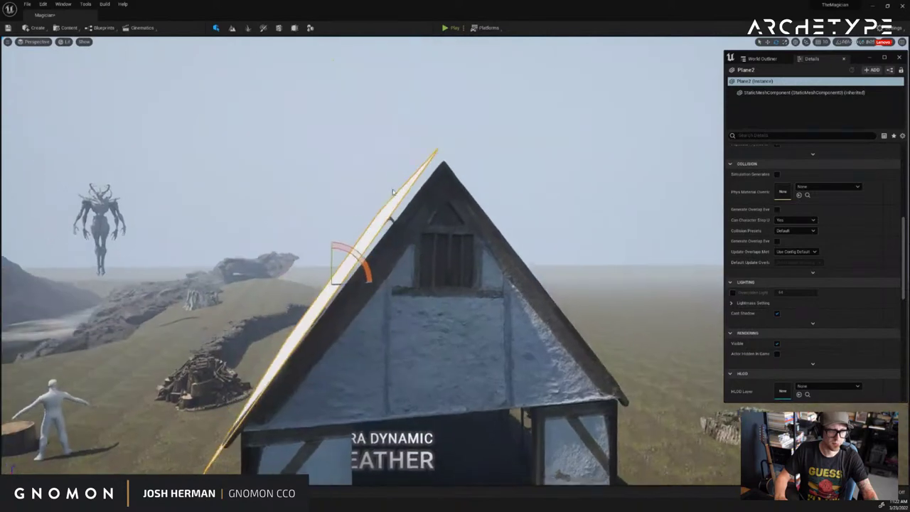
right_drag(393, 190, 366, 213)
drag(386, 226, 396, 235)
right_drag(396, 234, 374, 240)
Duplicate the roof plane across to the other side of the house and rotate the copy to the opposite slope
key(w)
drag(411, 256, 551, 259)
mouse_move(583, 241)
right_down()
mouse_move(555, 240)
mouse_move(592, 238)
right_up()
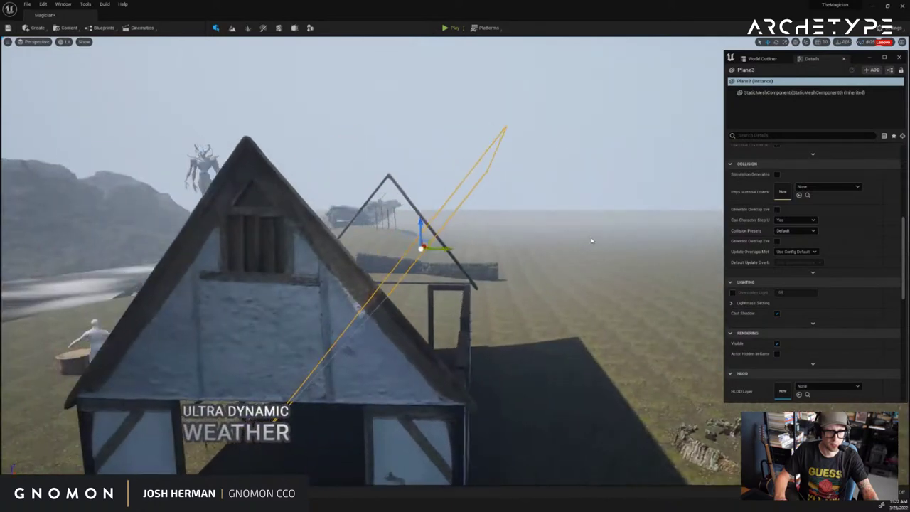
key(e)
drag(455, 224, 472, 379)
key(a)
mouse_move(497, 192)
right_down()
mouse_move(508, 192)
mouse_move(488, 191)
right_up()
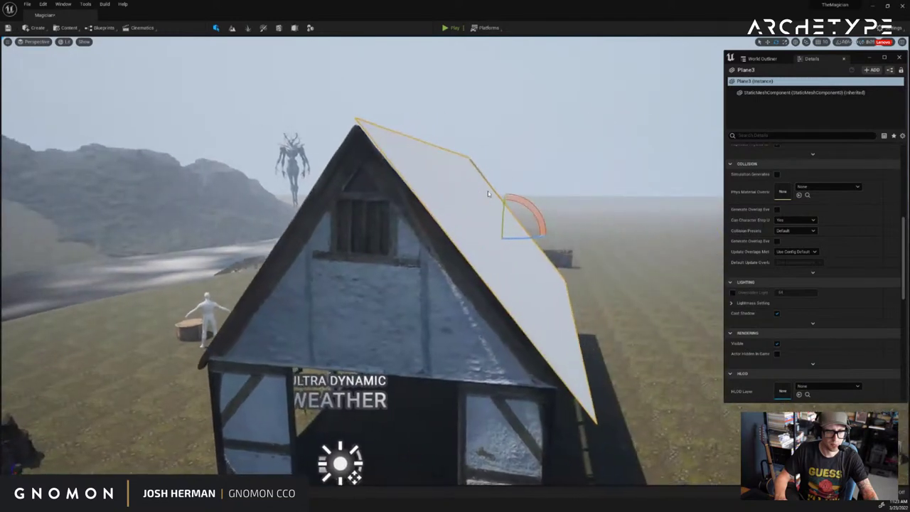
Move the second roof plane onto the gables, adjusting it lengthwise and sideways until it covers their sloping beams
key(w)
drag(527, 233, 505, 212)
right_drag(576, 194, 538, 208)
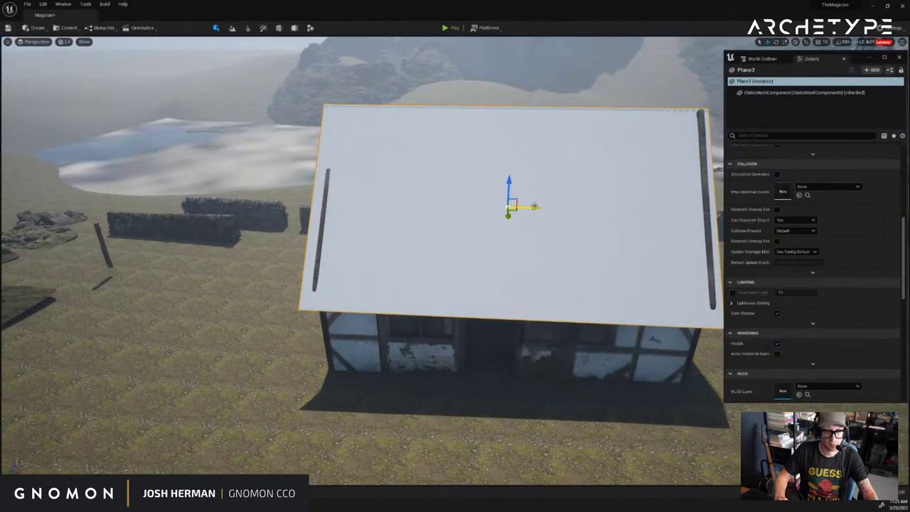
mouse_move(509, 214)
mouse_down()
mouse_move(509, 187)
mouse_move(509, 199)
mouse_up()
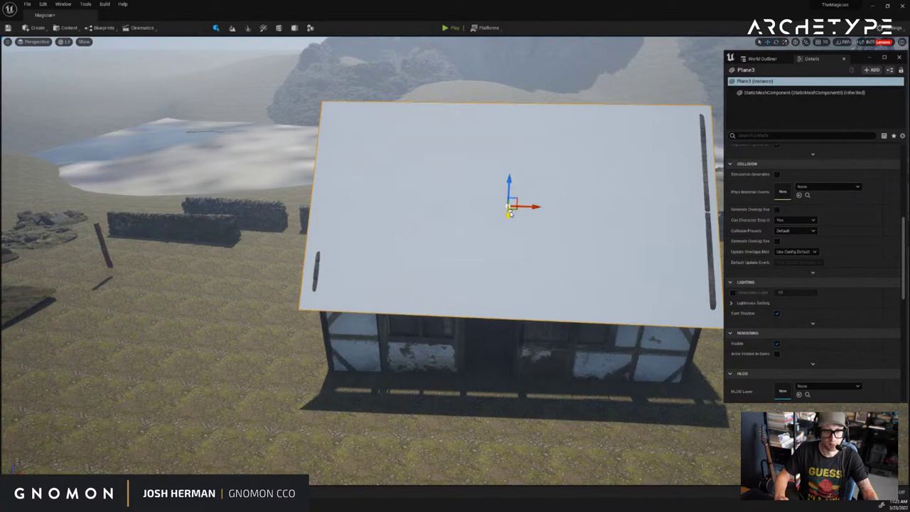
drag(510, 213, 510, 216)
Select both roof planes and shift them together slightly along the length of the house
alt+drag(518, 178, 704, 183)
shift+click(368, 202)
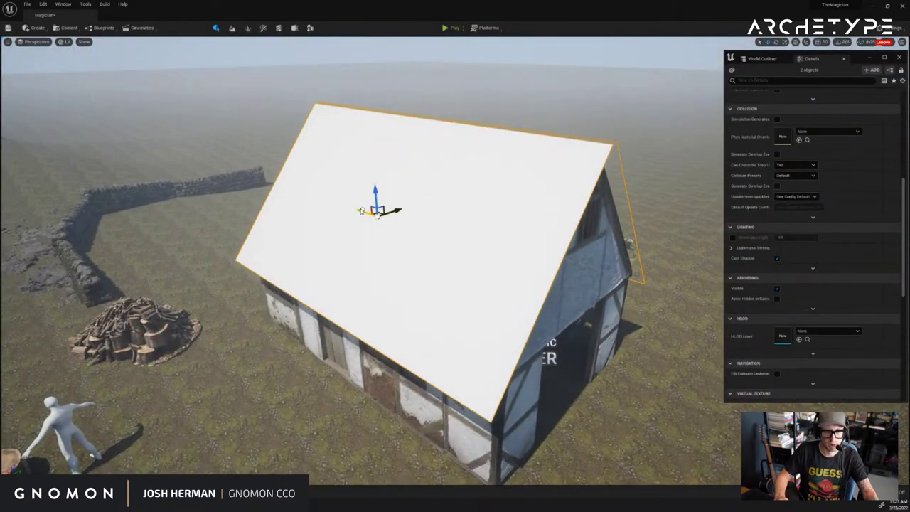
drag(362, 211, 360, 210)
alt+drag(595, 122, 562, 120)
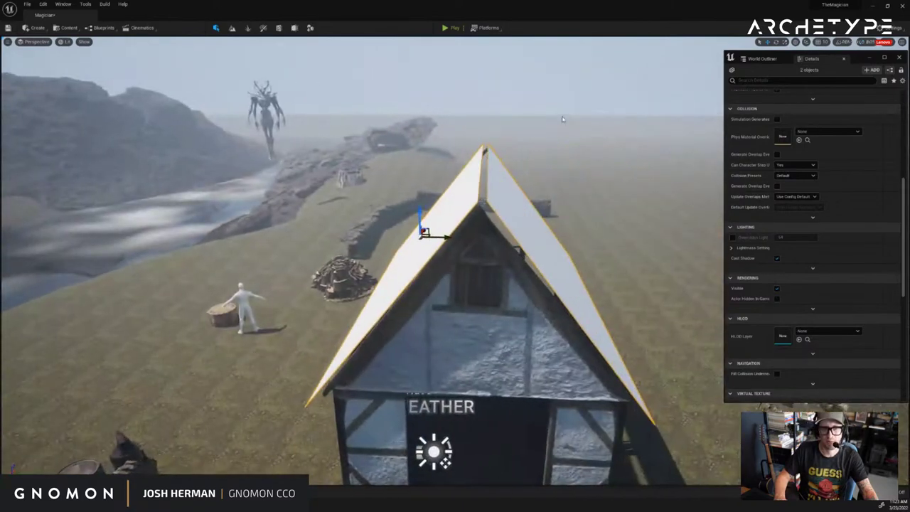
Rotate and shift the second roof plane slightly so its upper edge meets the first plane at the ridge
click(538, 221)
drag(573, 242, 571, 238)
drag(529, 206, 525, 209)
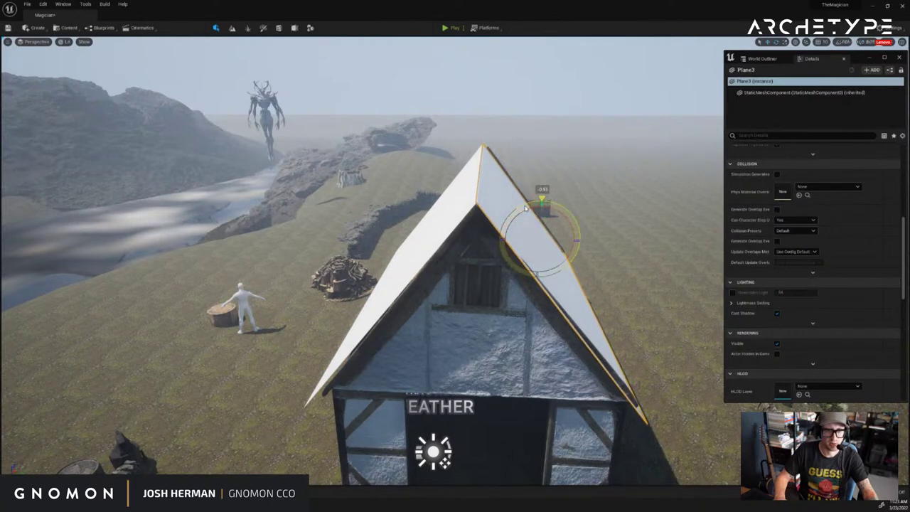
drag(550, 239, 554, 240)
click(592, 161)
Try a mossy ground material on the roof plane, then replace it with a layered rock material
right_drag(612, 159, 596, 134)
key(d)
drag(566, 264, 488, 258)
right_drag(609, 256, 585, 257)
key(d)
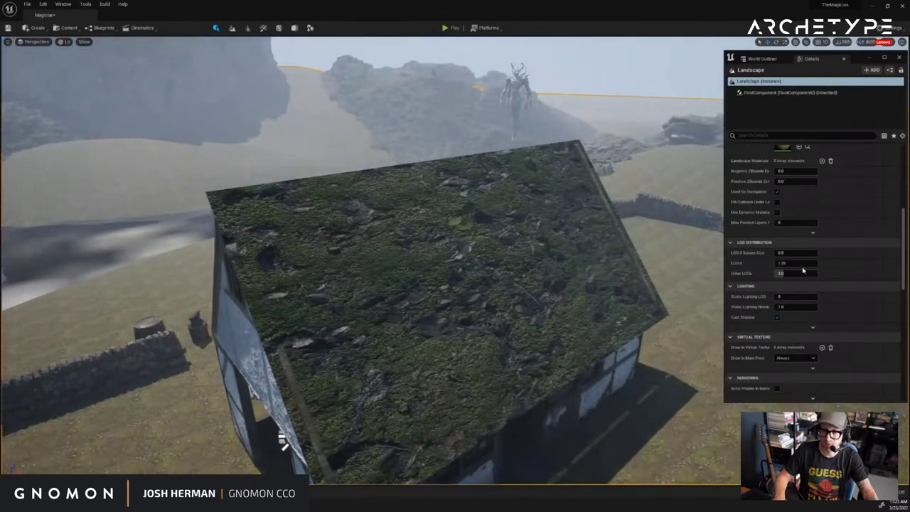
drag(530, 306, 530, 306)
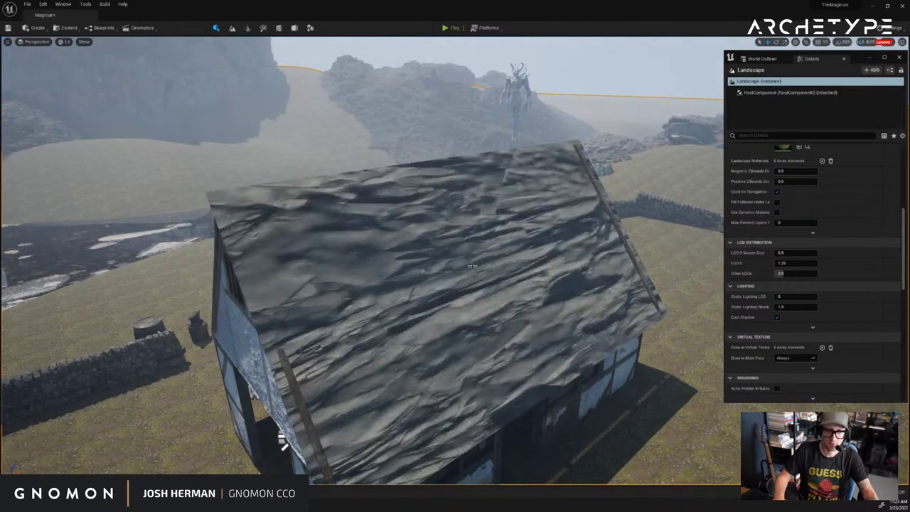
Open Quixel Bridge and search the local Megascans assets for "roof"
click(60, 28)
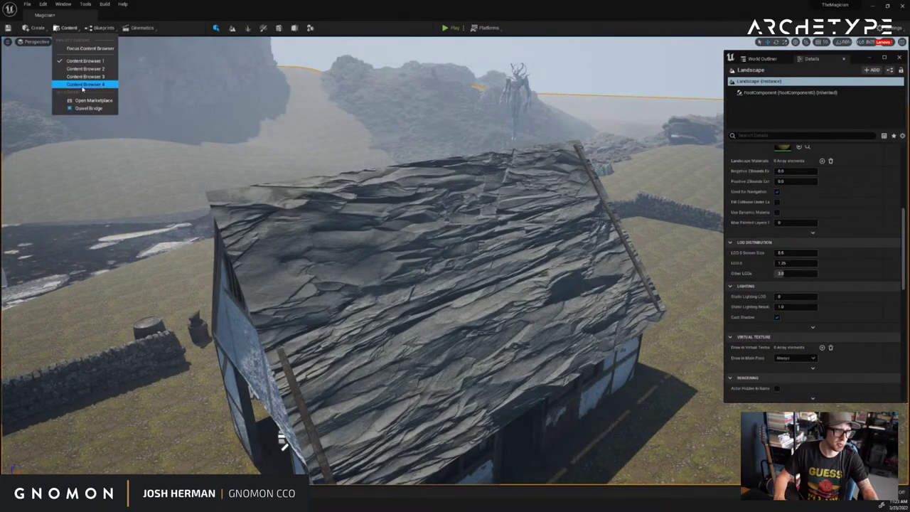
click(79, 109)
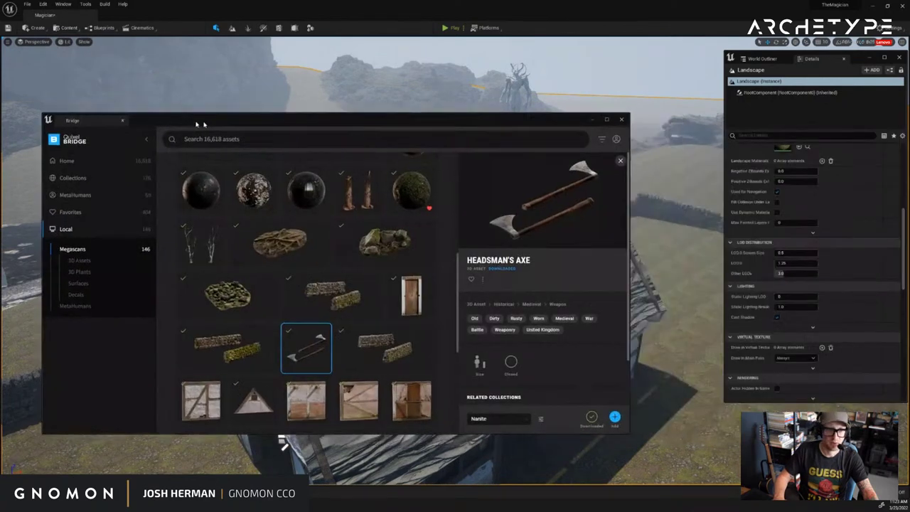
click(272, 113)
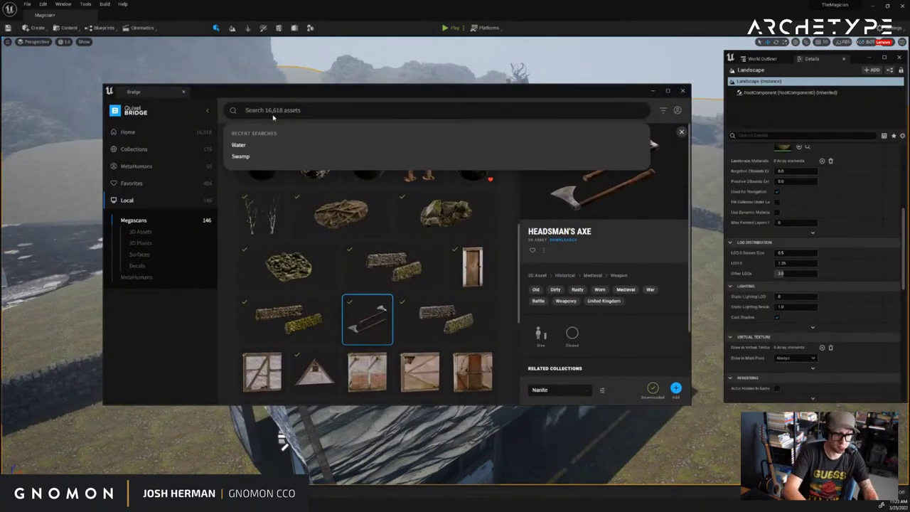
text(roof)
key(Return)
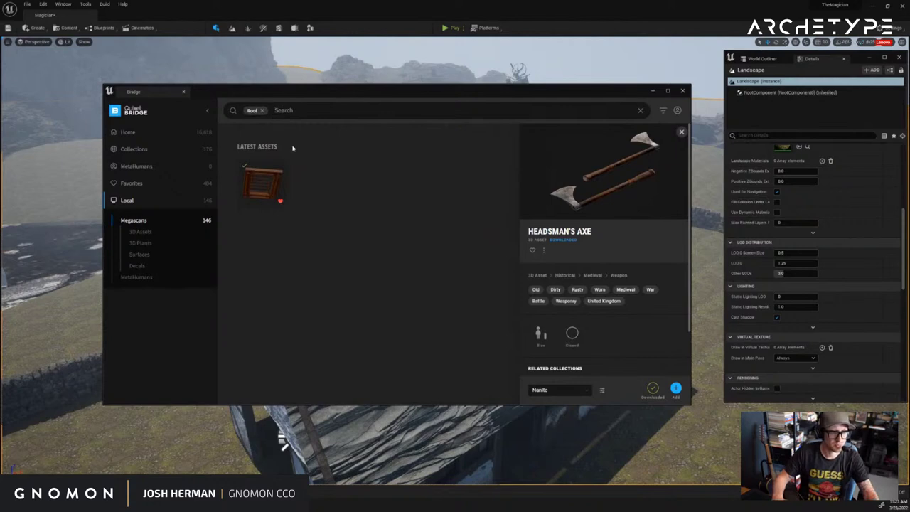
Search the entire Quixel Bridge library for "roof" and browse down through the roofing surfaces
click(130, 133)
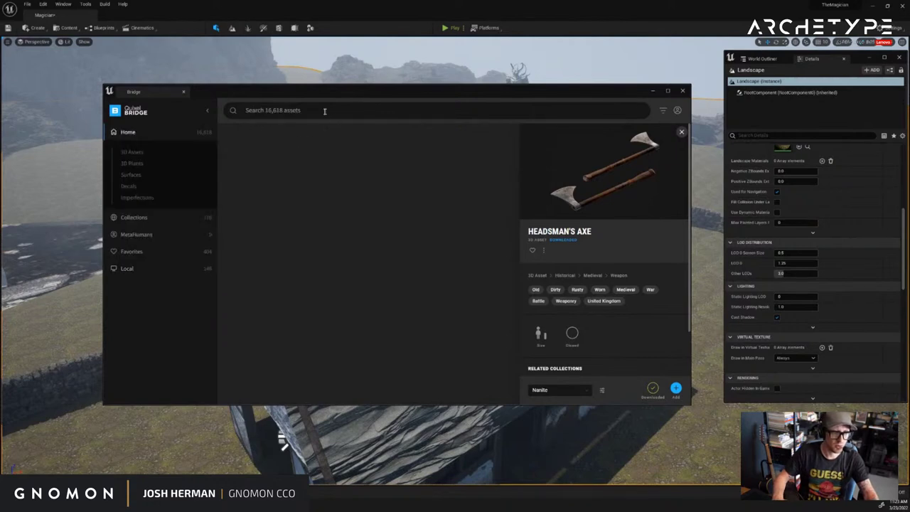
click(324, 111)
text(h)
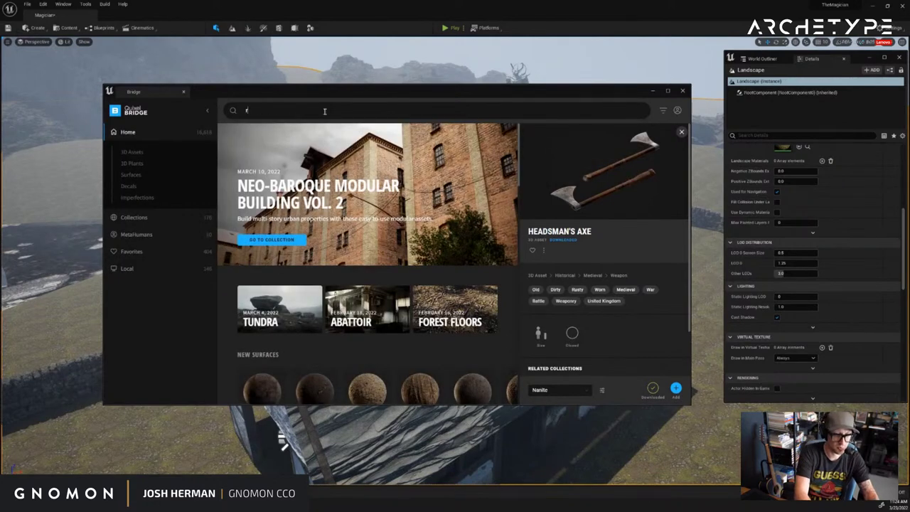
text(oof)
key(Return)
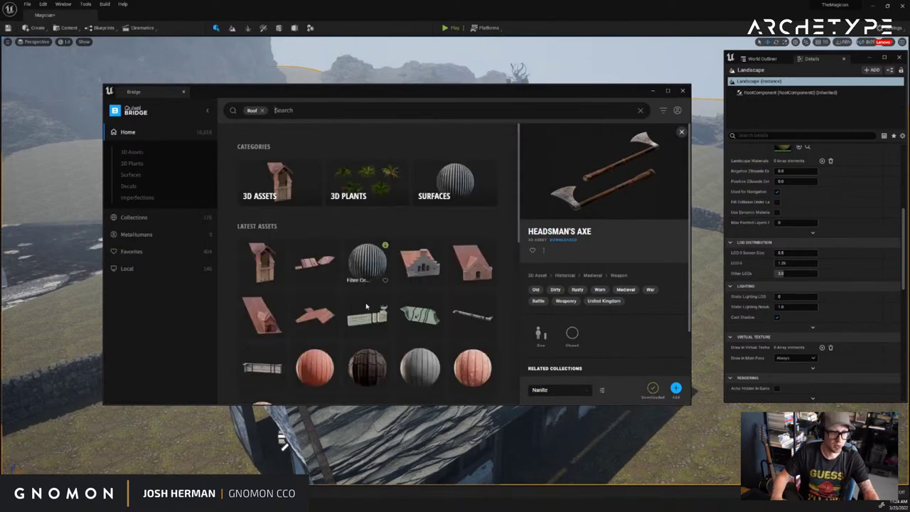
scroll(367, 306, down, 5)
scroll(411, 327, down, 10)
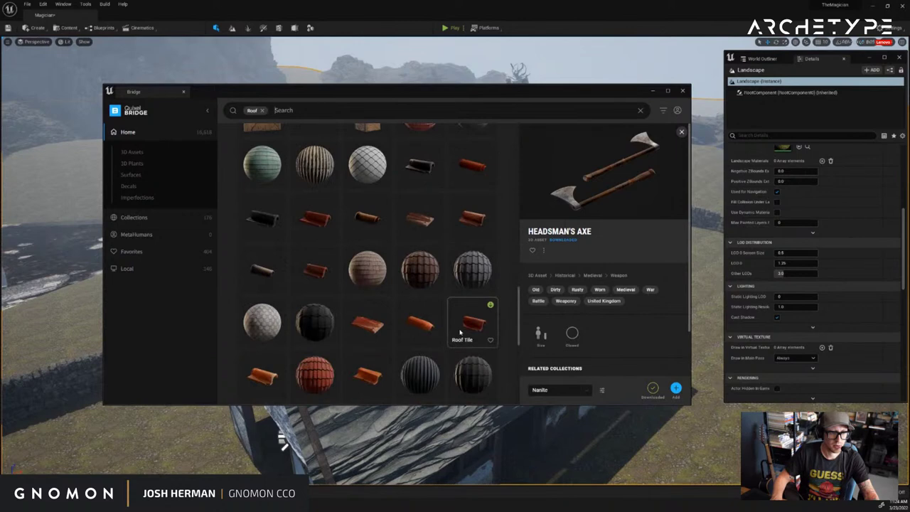
scroll(460, 332, down, 6)
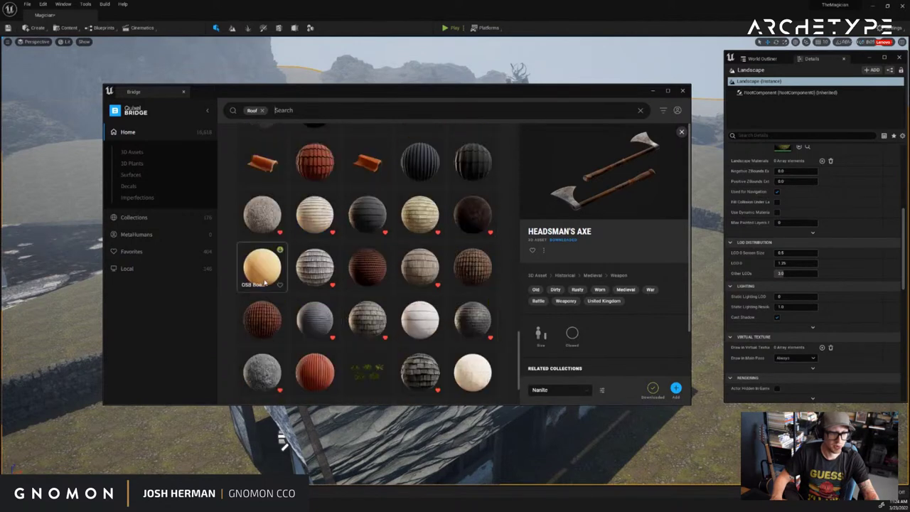
Compare Slate Wood Old Roof, Slate Roof and Weathered Wood Slate Roof, and download Weathered Wood Slate Roof at Highest Quality
click(420, 269)
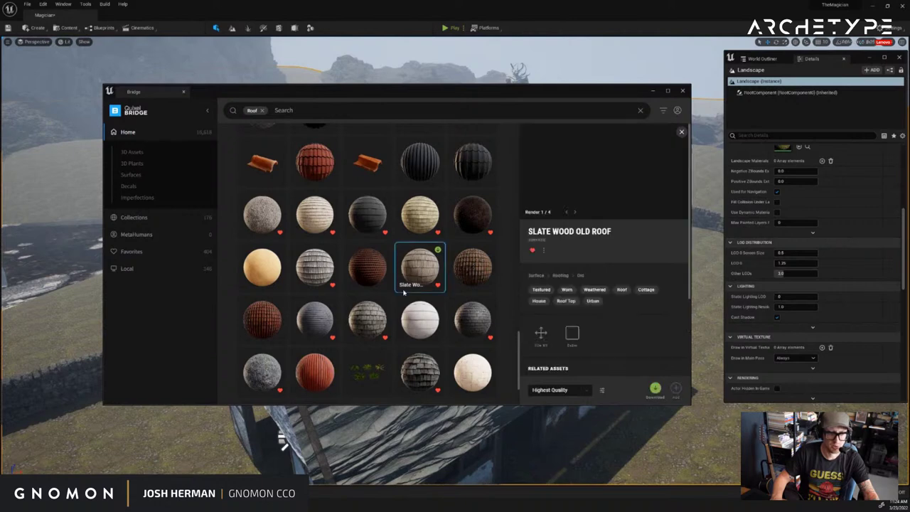
scroll(409, 288, up, 1)
scroll(403, 293, down, 2)
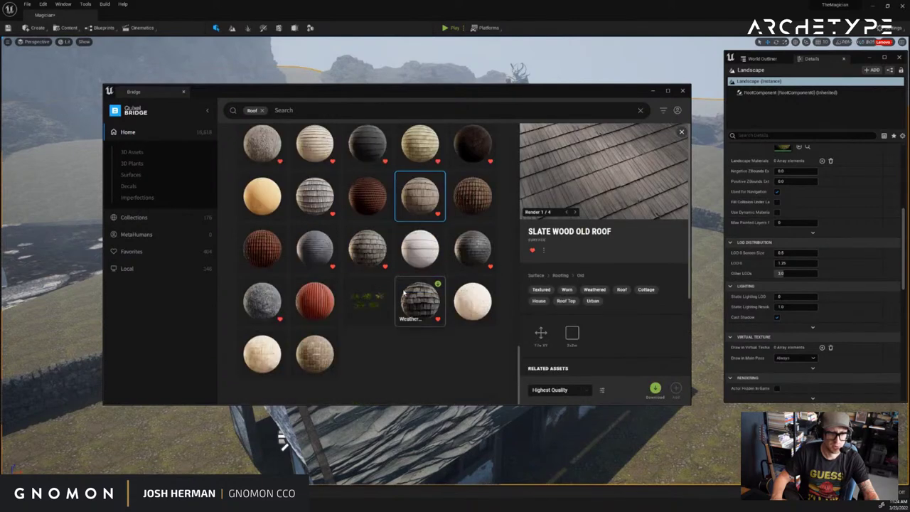
click(411, 300)
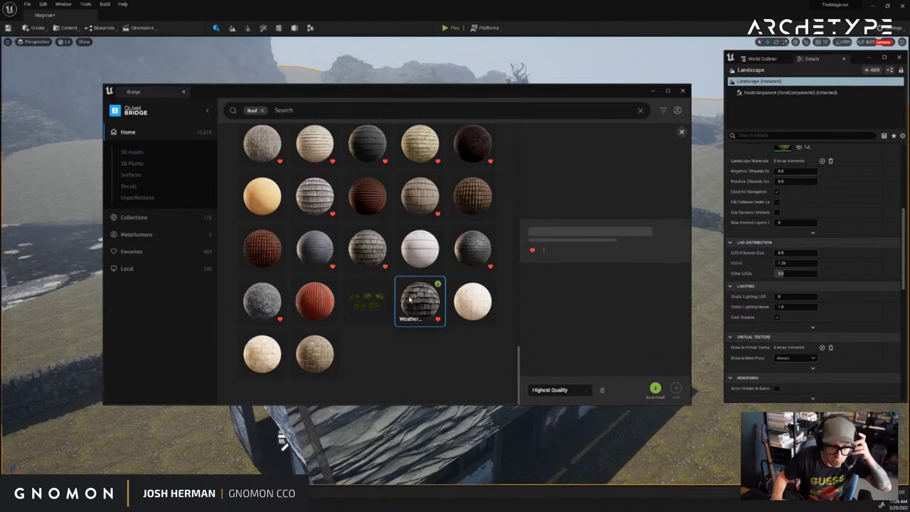
click(370, 245)
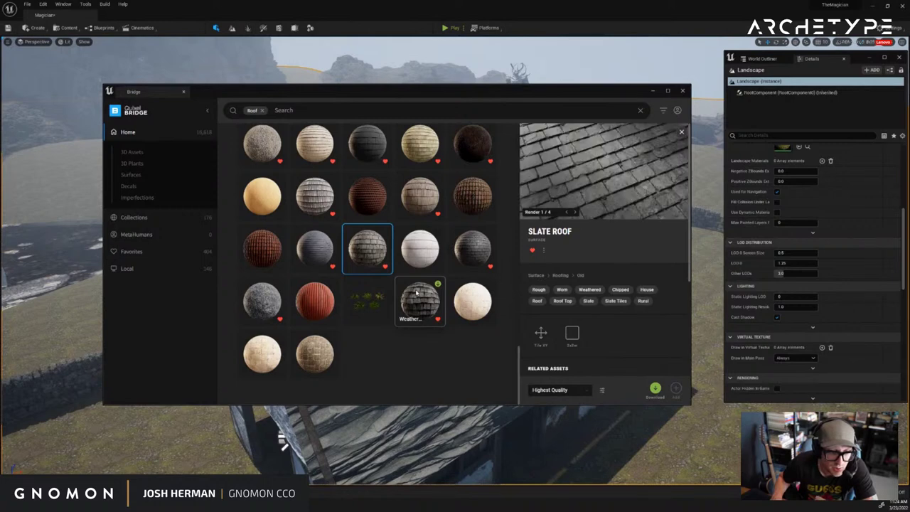
click(417, 292)
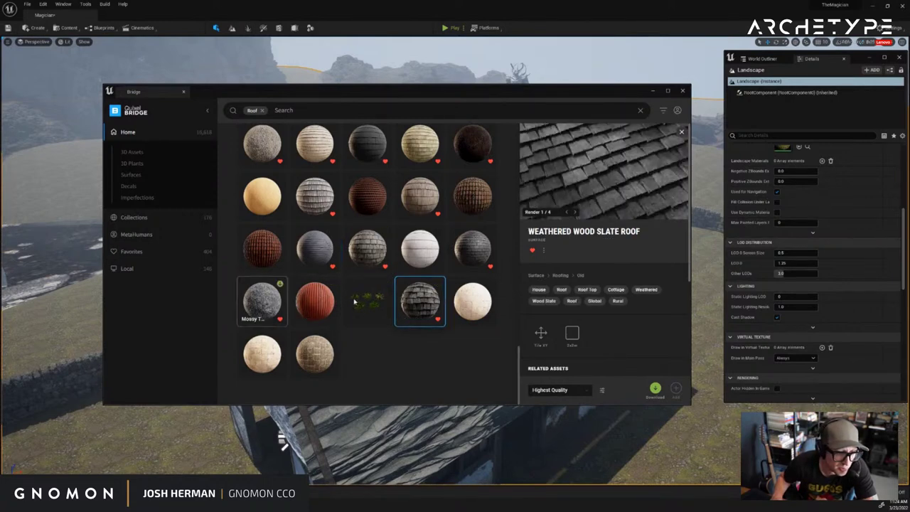
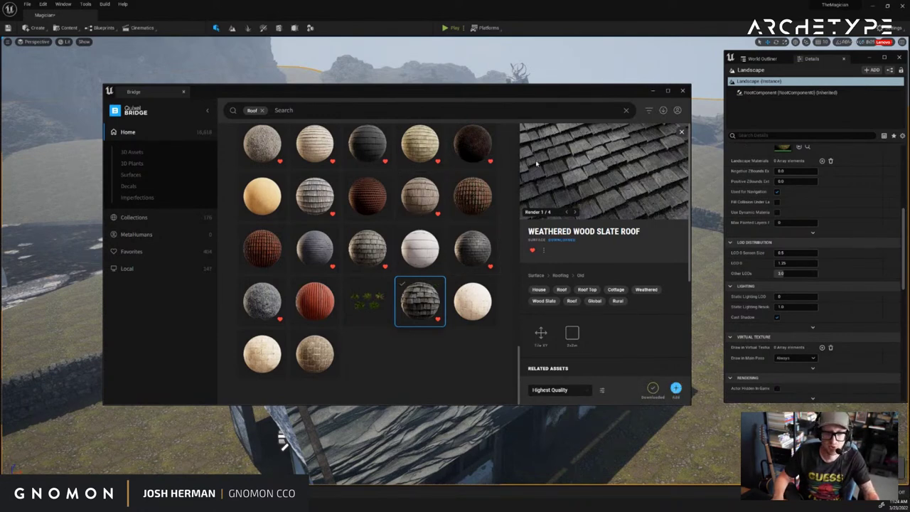
Put Bridge away and apply the Weathered Wood Slate Roof material to the house's rock-textured roof plane
drag(557, 90, 536, 87)
click(630, 87)
right_drag(479, 130, 479, 153)
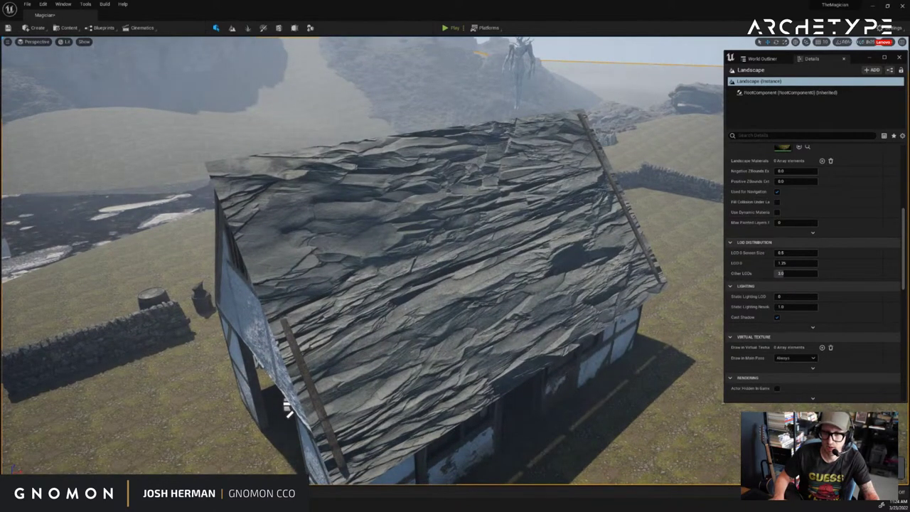
drag(909, 266, 457, 268)
key(e)
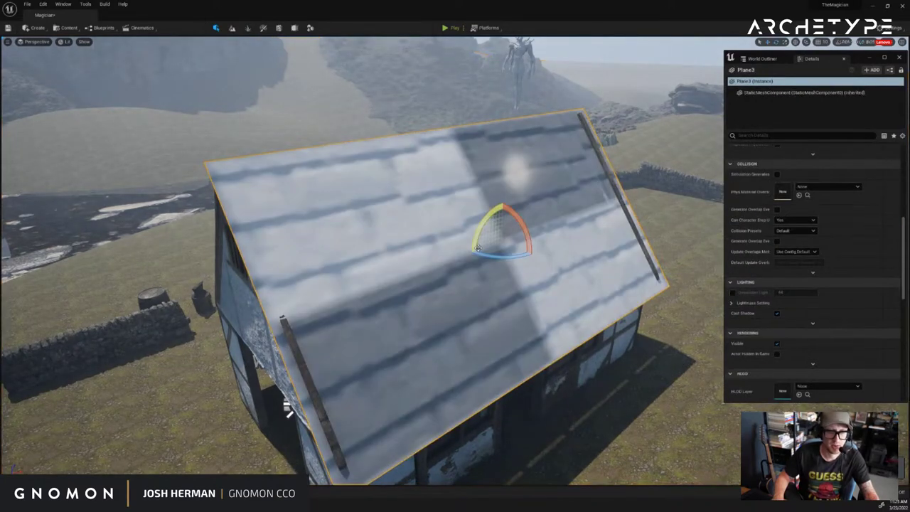
mouse_move(531, 240)
right_down()
mouse_move(498, 240)
mouse_move(531, 240)
right_up()
key(f)
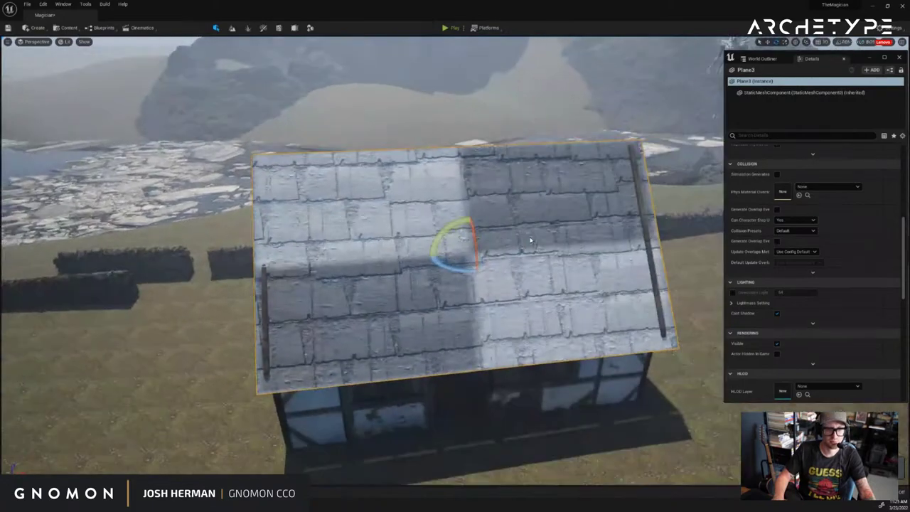
scroll(531, 241, up, 8)
scroll(530, 240, down, 5)
scroll(530, 240, down, 8)
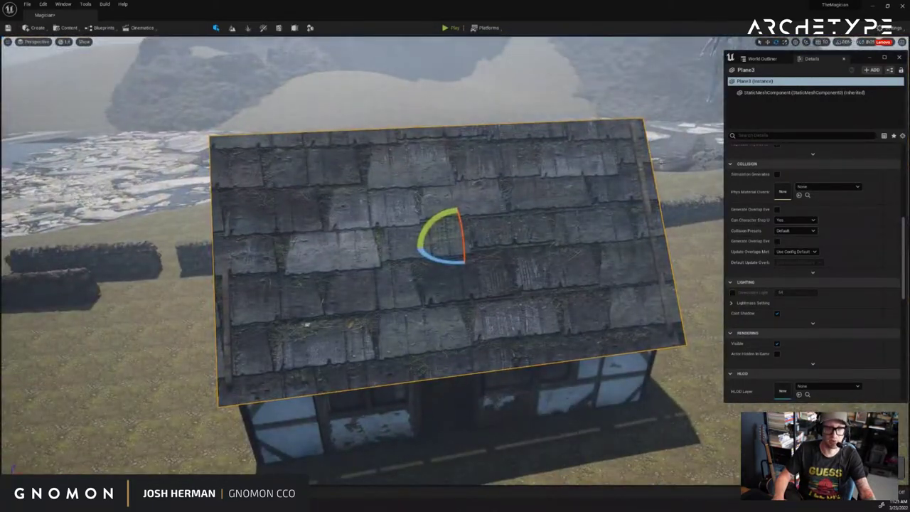
Try scaling the roof plane down uniformly, then undo the scaling
click(670, 173)
click(451, 242)
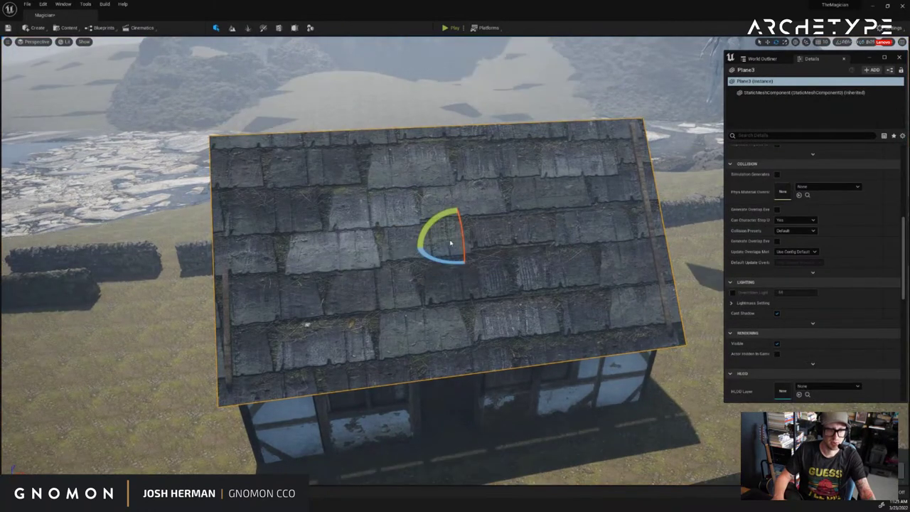
key(r)
drag(457, 244, 411, 225)
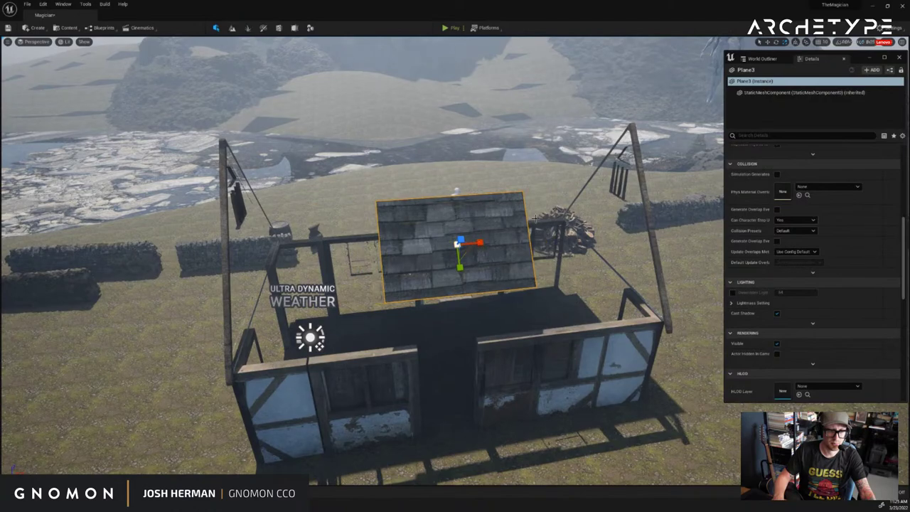
key(ctrl+z)
Inspect the house with its new slate roof from both gable ends
click(452, 104)
alt+drag(452, 103, 569, 135)
right_drag(442, 218, 320, 217)
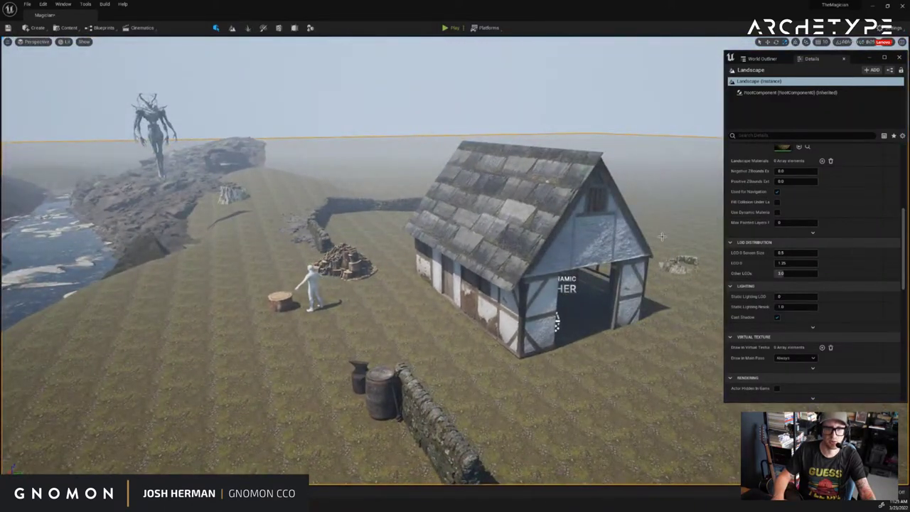
right_drag(662, 236, 400, 260)
click(377, 250)
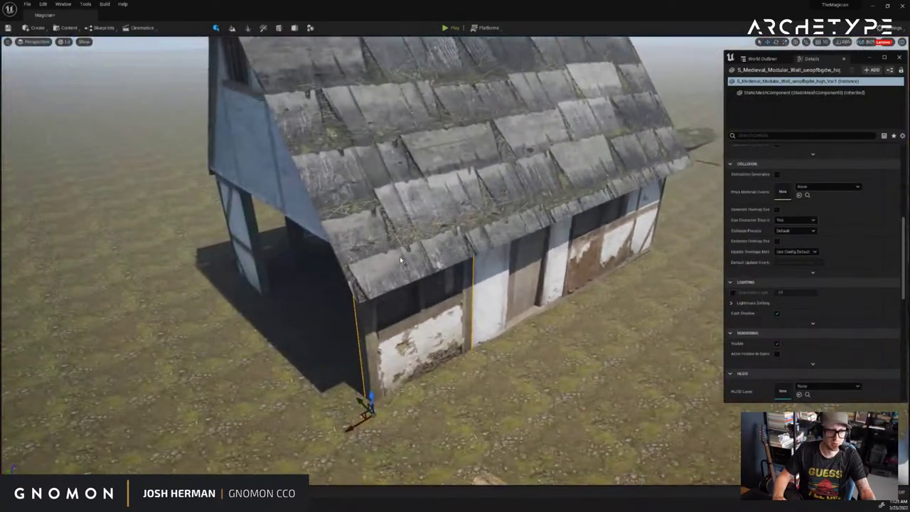
alt+drag(400, 260, 421, 236)
Duplicate a modular corner wall to the open gable end, rotate the copy 180 degrees and fit it into the empty corner
click(376, 234)
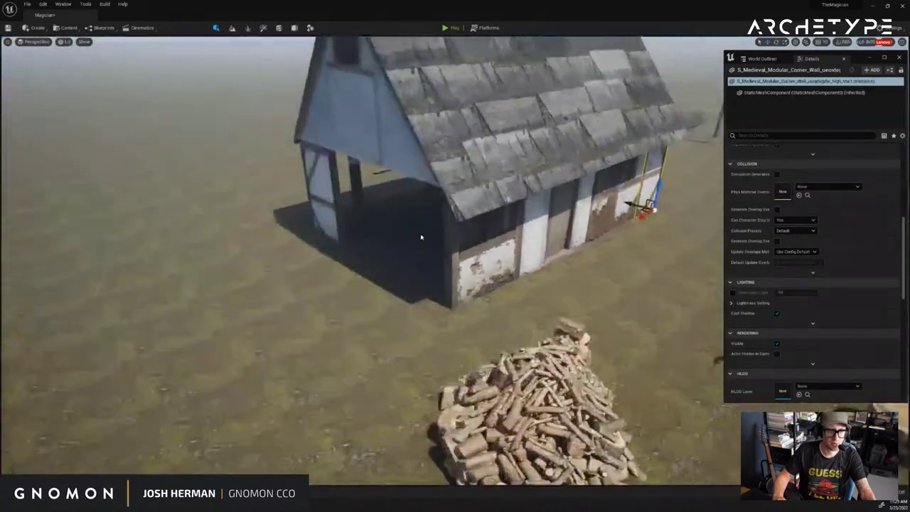
right_drag(421, 237, 342, 222)
alt+drag(276, 261, 471, 275)
key(e)
drag(526, 305, 719, 288)
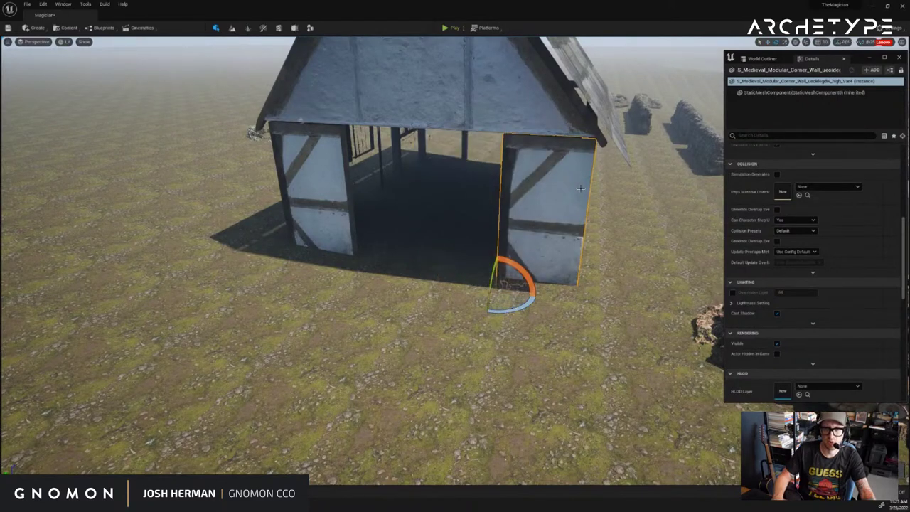
drag(515, 306, 637, 254)
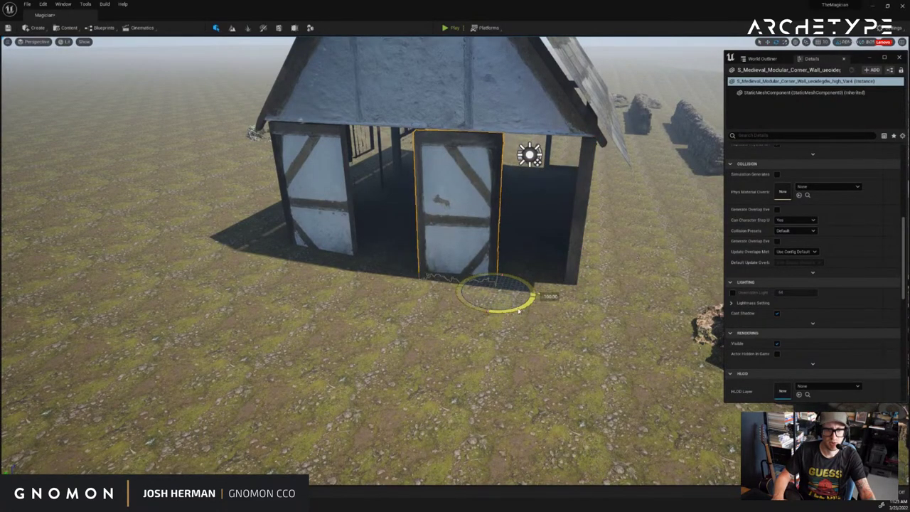
drag(518, 311, 552, 303)
key(w)
right_drag(626, 283, 599, 277)
key(d)
drag(420, 425, 412, 418)
Duplicate the windowed wall section beside the woodpile and rotate the copy to run parallel to the gable end
click(457, 391)
right_drag(457, 392, 608, 358)
key(a)
click(705, 431)
key(d)
key(w)
click(611, 441)
key(s)
click(484, 350)
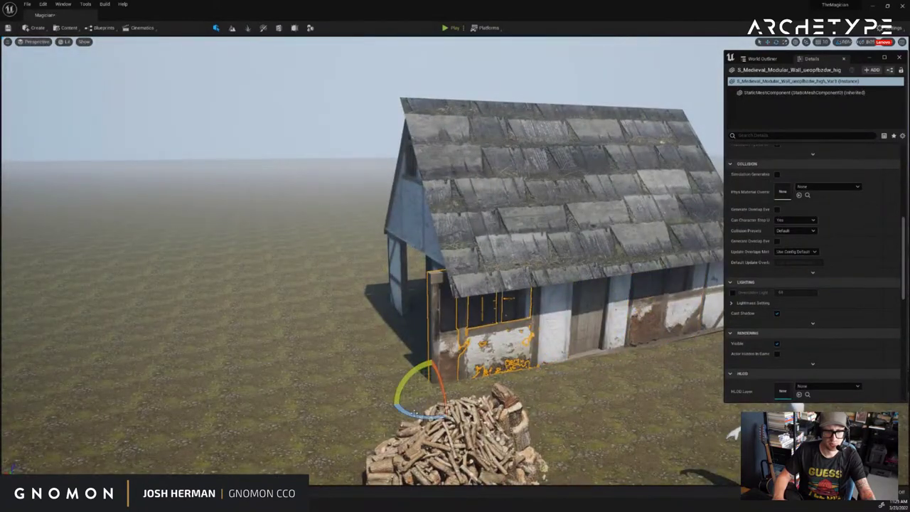
drag(381, 410, 316, 411)
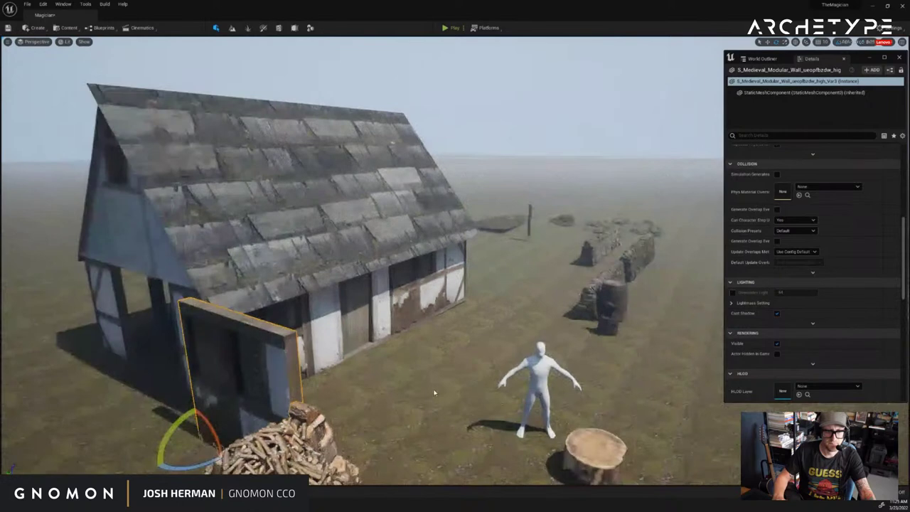
Move the rotated windowed wall into the gap between the two corner walls under the gable
key(a)
right_drag(434, 393, 449, 380)
key(w)
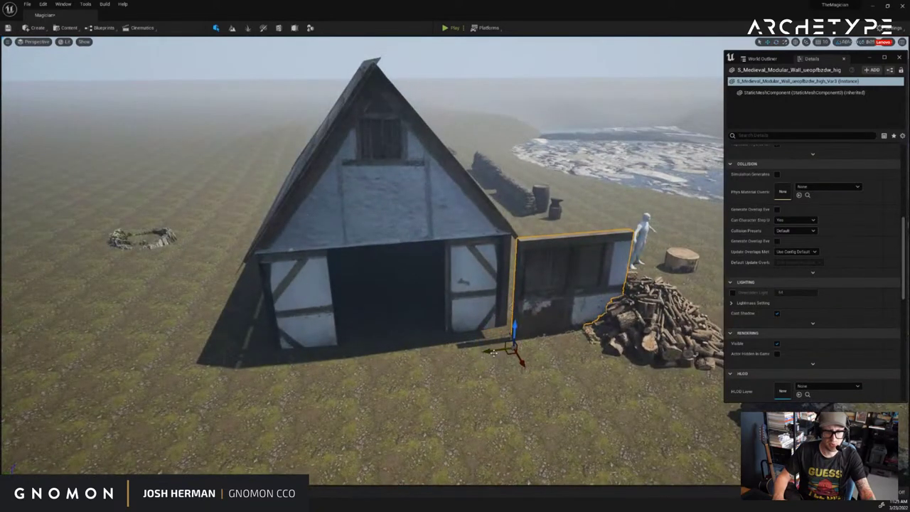
drag(493, 352, 332, 362)
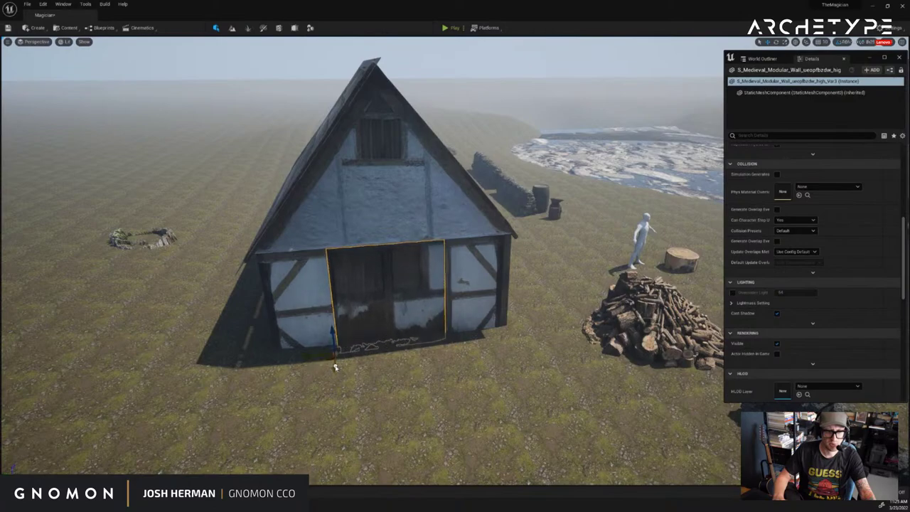
click(539, 334)
right_drag(539, 335, 665, 324)
key(w)
click(455, 192)
right_drag(455, 192, 384, 207)
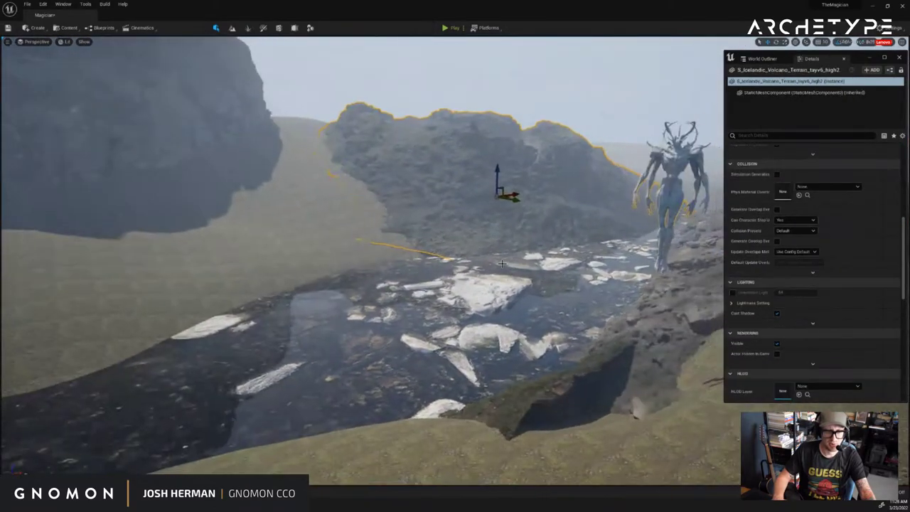
click(556, 379)
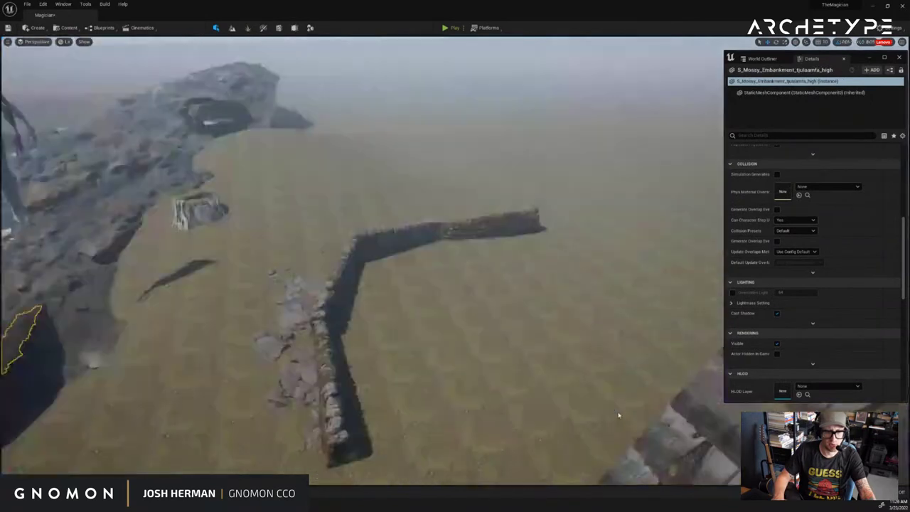
Select the five rock and mossy mound pieces beyond the stone walls and move them together to the grass between house and river
right_drag(371, 343, 371, 343)
click(467, 334)
ctrl+click(434, 288)
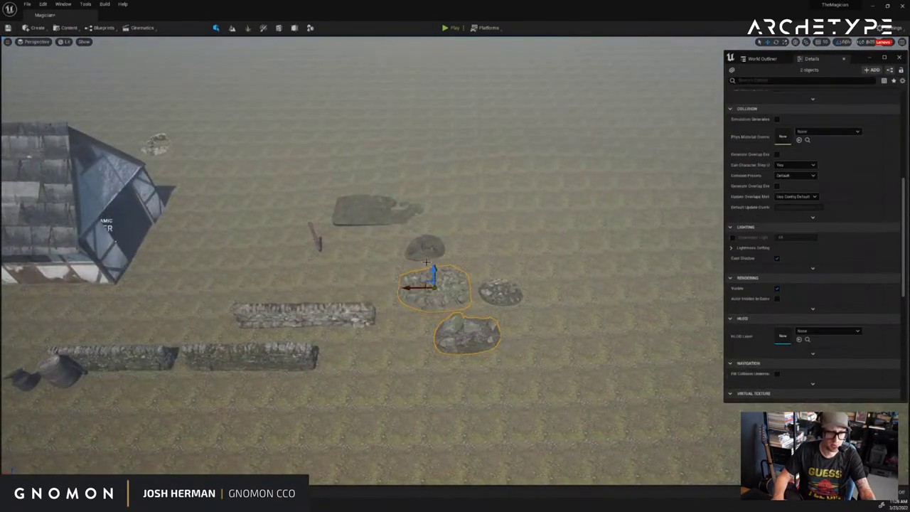
ctrl+click(425, 247)
ctrl+click(377, 210)
ctrl+click(491, 292)
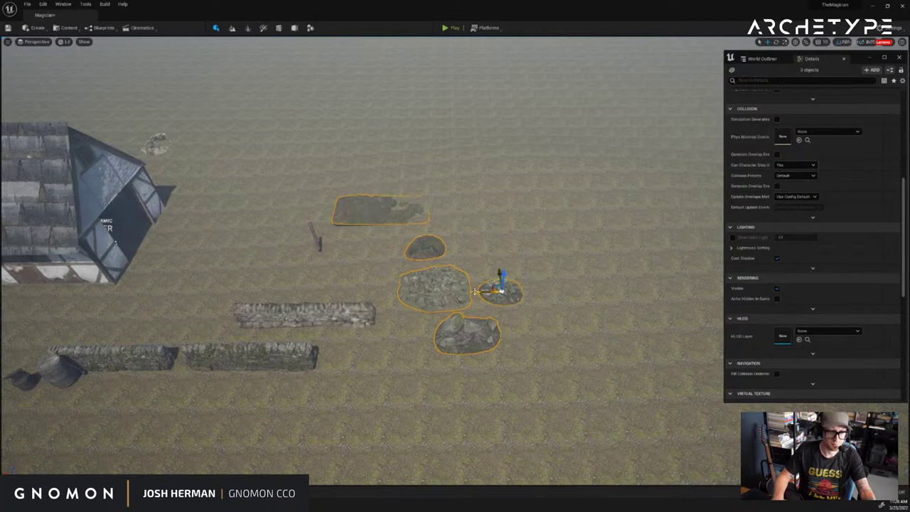
drag(475, 292, 44, 291)
right_drag(233, 243, 233, 243)
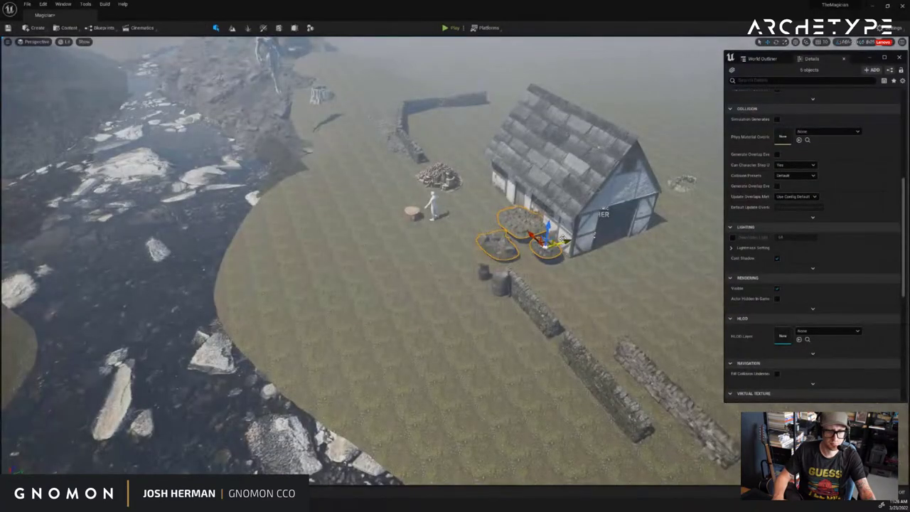
drag(507, 246, 366, 299)
click(430, 262)
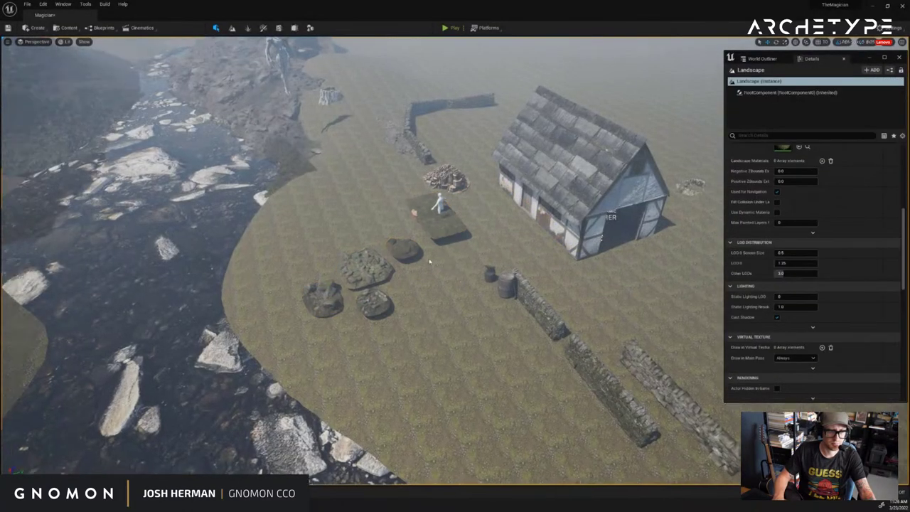
Move the flat Mossy Mounds piece from under the mannequin to the riverbank beside the rocky embankment
mouse_move(430, 262)
right_down()
mouse_move(406, 248)
mouse_move(439, 266)
right_up()
click(589, 267)
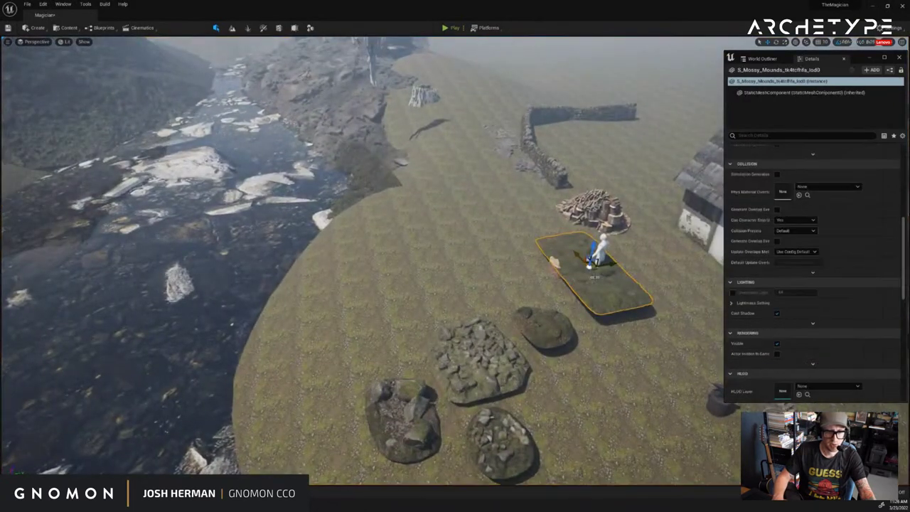
drag(590, 264, 426, 347)
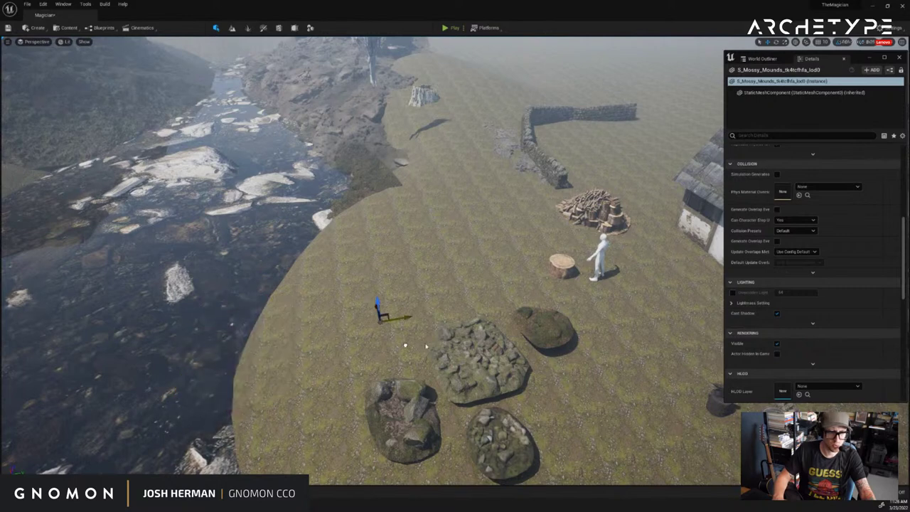
drag(403, 301, 413, 129)
key(r)
double_click(445, 154)
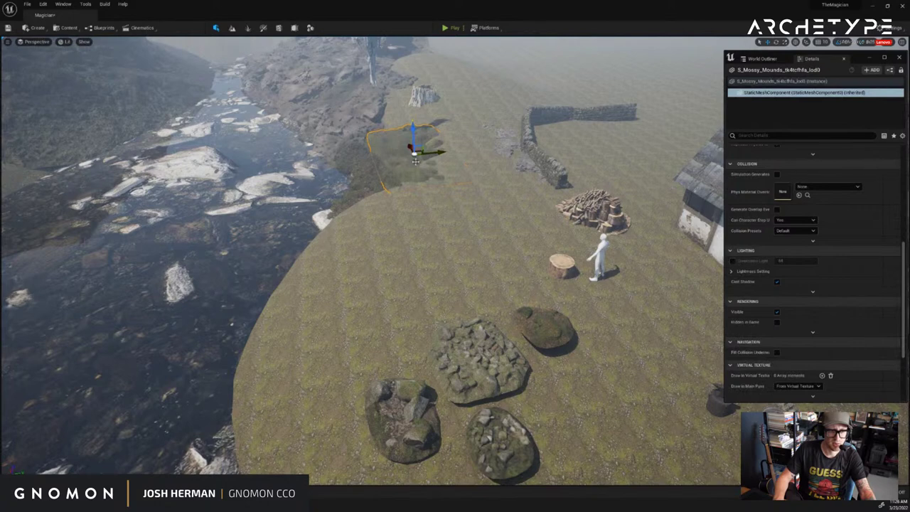
Shift the flat Mossy Mounds piece slightly inland from the riverbank toward the lava outcrop
click(521, 158)
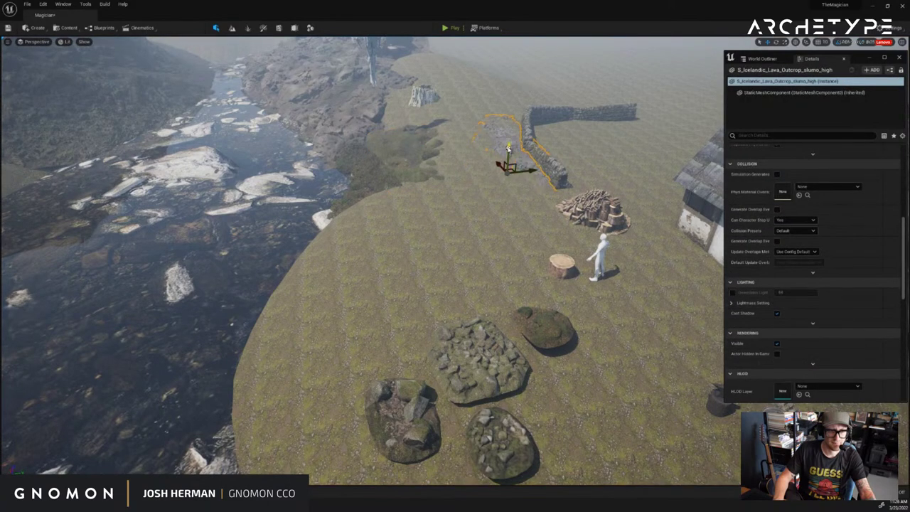
click(419, 148)
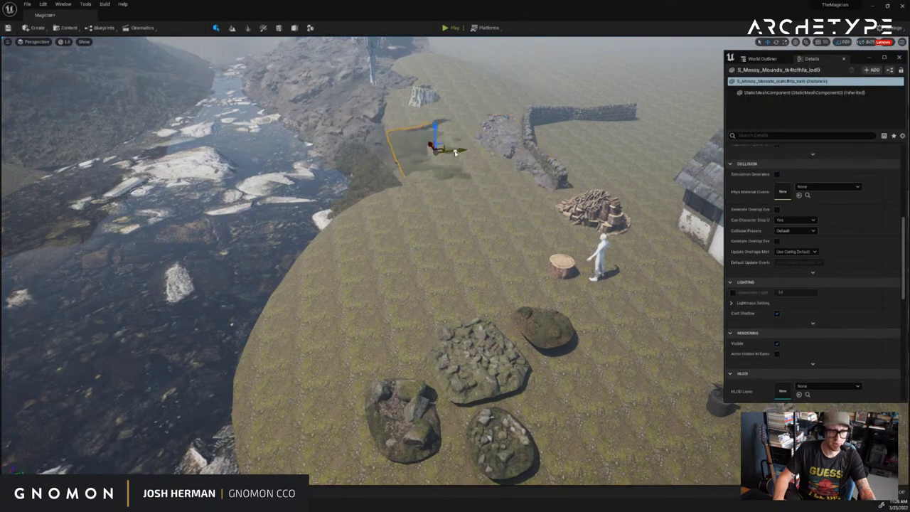
click(416, 178)
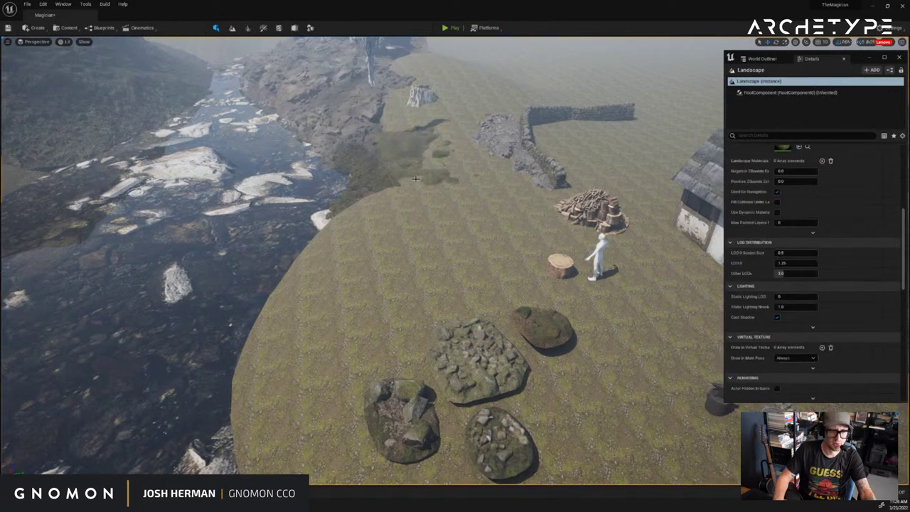
Move the large rock-covered mound from the grass to the river's edge beside the mossy embankment
click(379, 165)
click(455, 340)
drag(472, 339, 337, 190)
key(w)
alt+drag(280, 201, 391, 225)
alt+drag(174, 319, 355, 253)
click(414, 227)
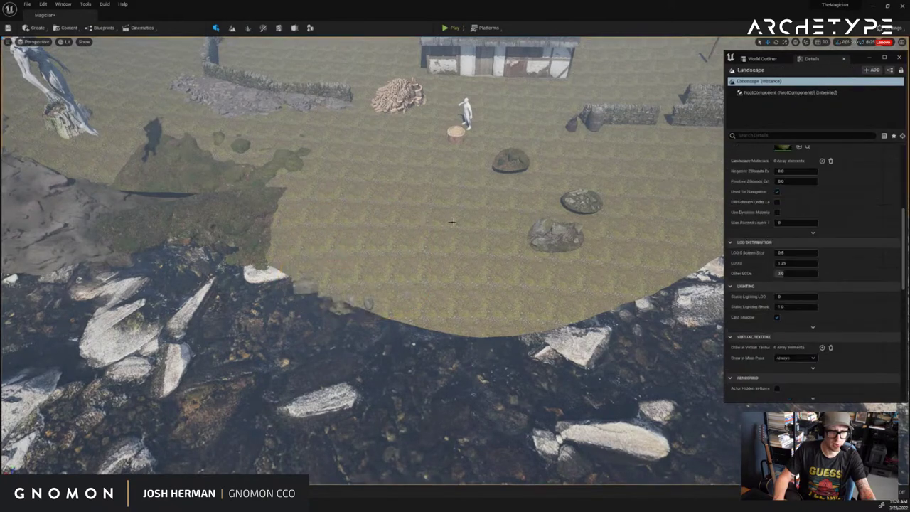
Scale the Mossy Rocks piece nearest the river up to several times its size
alt+drag(414, 227, 402, 359)
click(402, 361)
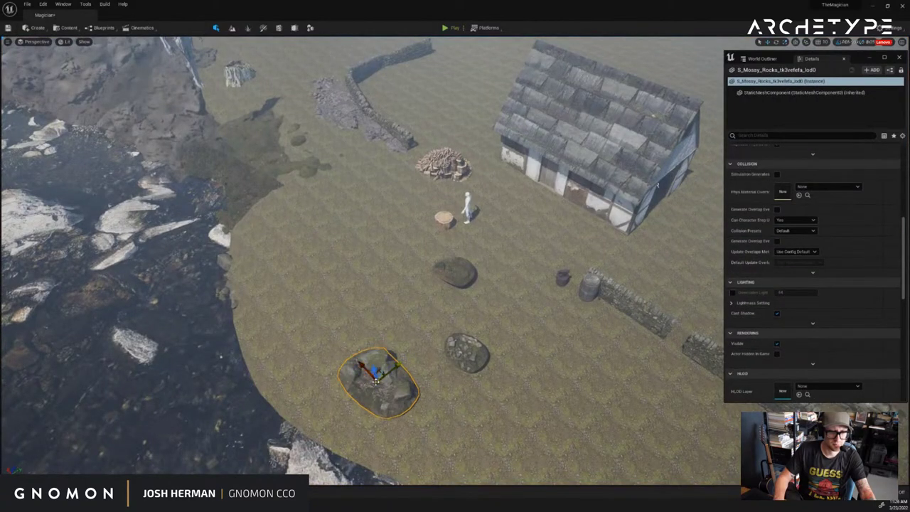
drag(375, 382, 393, 395)
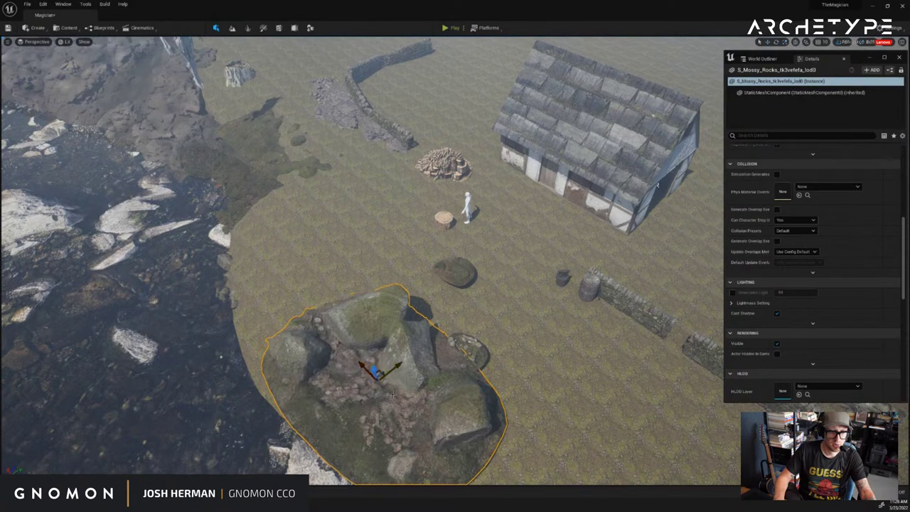
Move the enlarged Mossy Rocks past the riverbank to the ground behind the stone walls
drag(362, 366, 267, 182)
right_drag(267, 182, 185, 107)
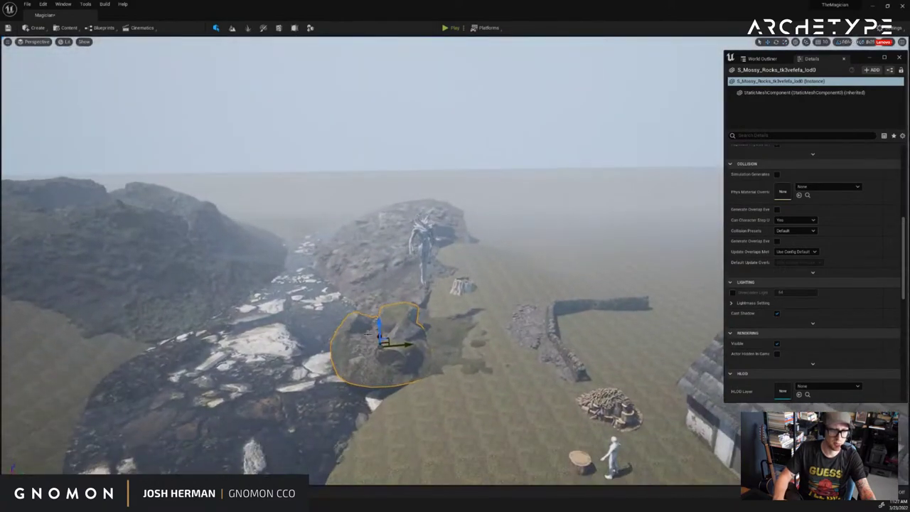
drag(382, 349, 541, 259)
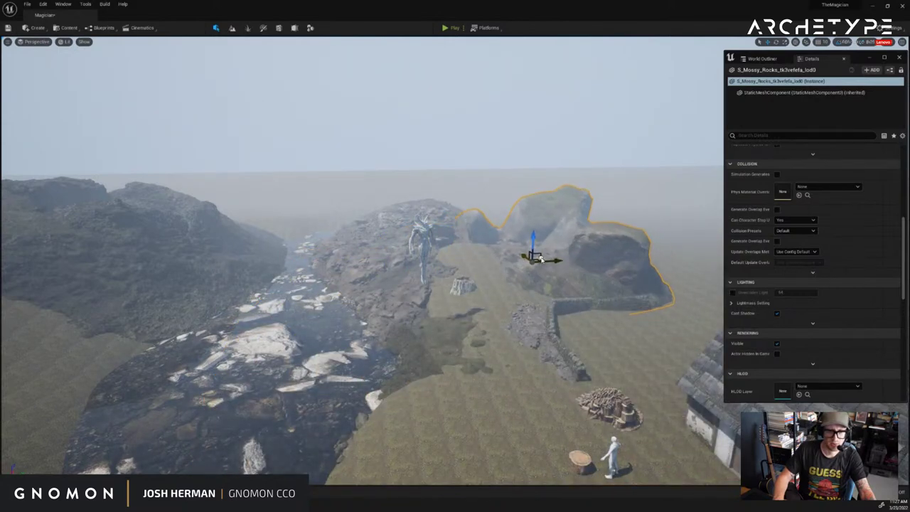
Rotate the enlarged Mossy Rocks and shift it farther along behind the woodpile to form a background ridge
click(554, 126)
mouse_move(555, 127)
right_down()
mouse_move(548, 121)
mouse_move(556, 132)
right_up()
click(599, 205)
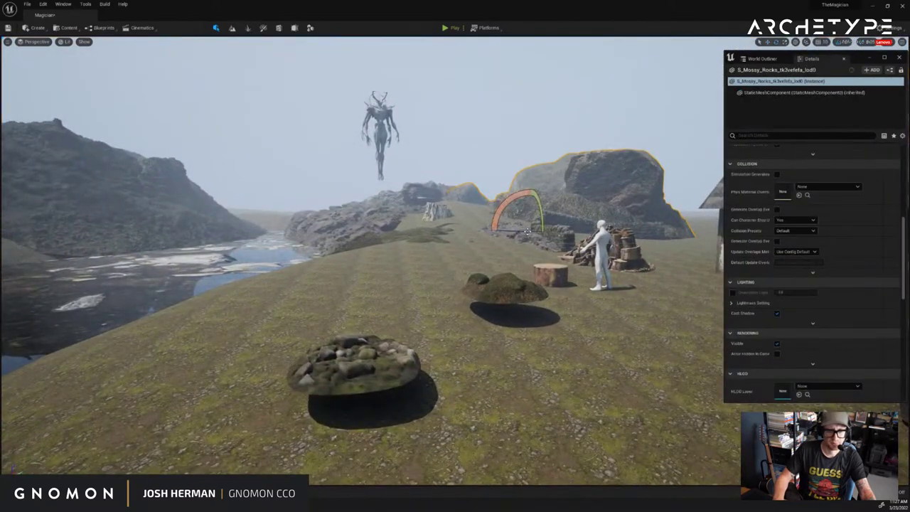
drag(527, 231, 610, 232)
key(w)
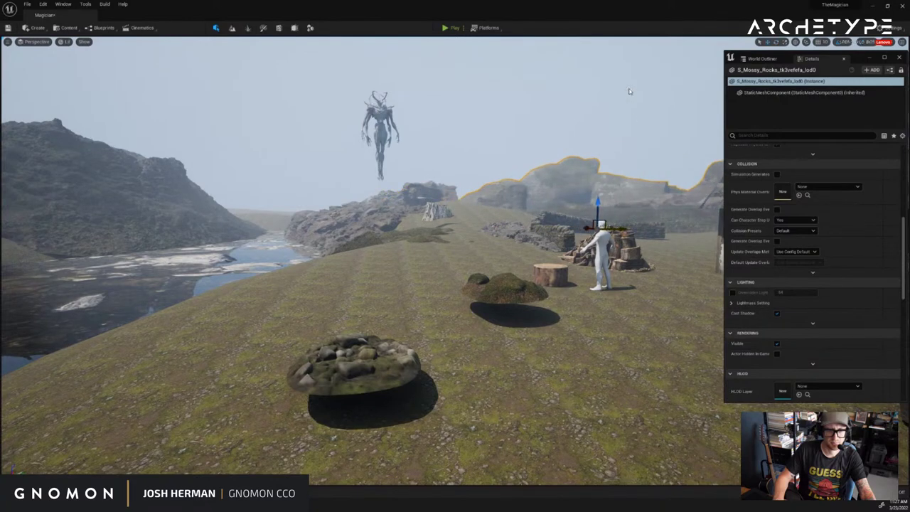
Rotate the background Mossy Rocks 180 degrees and check the new silhouette from ground level
click(631, 91)
mouse_move(634, 118)
right_down()
mouse_move(618, 111)
mouse_move(633, 119)
right_up()
key(d)
click(608, 186)
key(e)
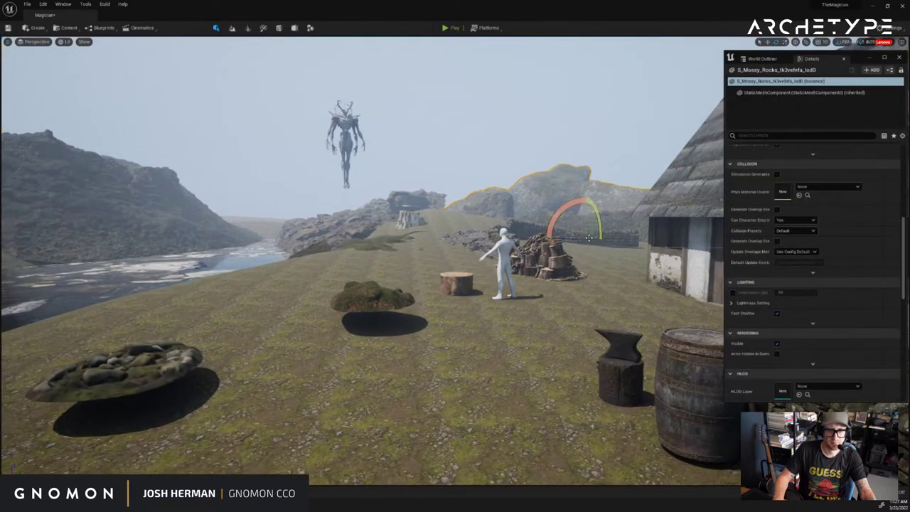
drag(567, 237, 385, 248)
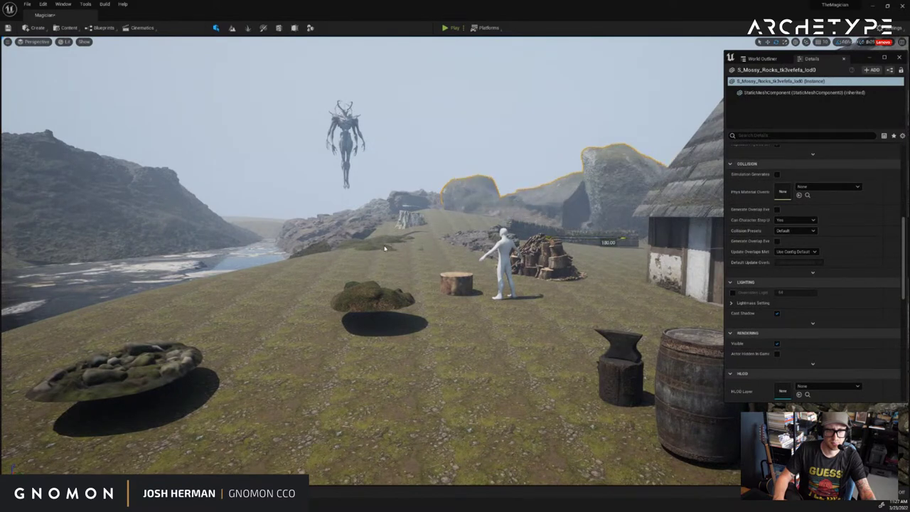
click(620, 95)
right_drag(619, 95, 600, 98)
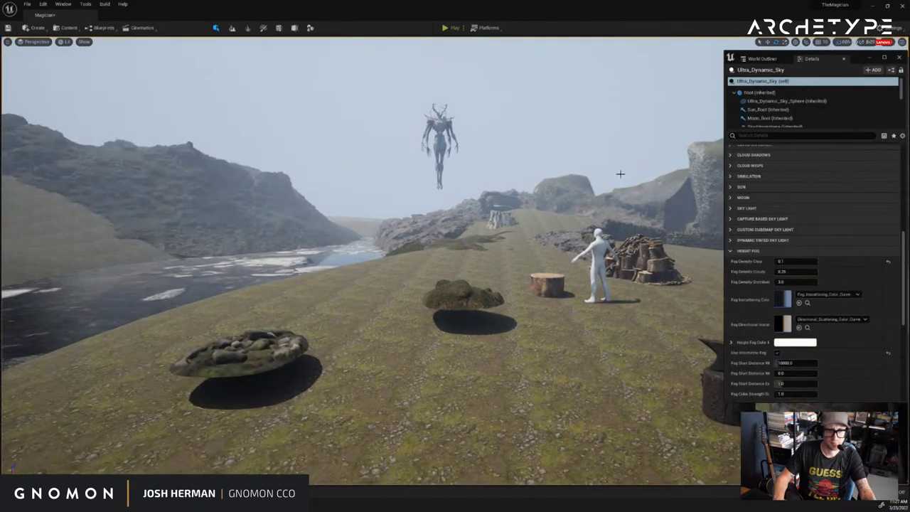
right_drag(552, 157, 595, 175)
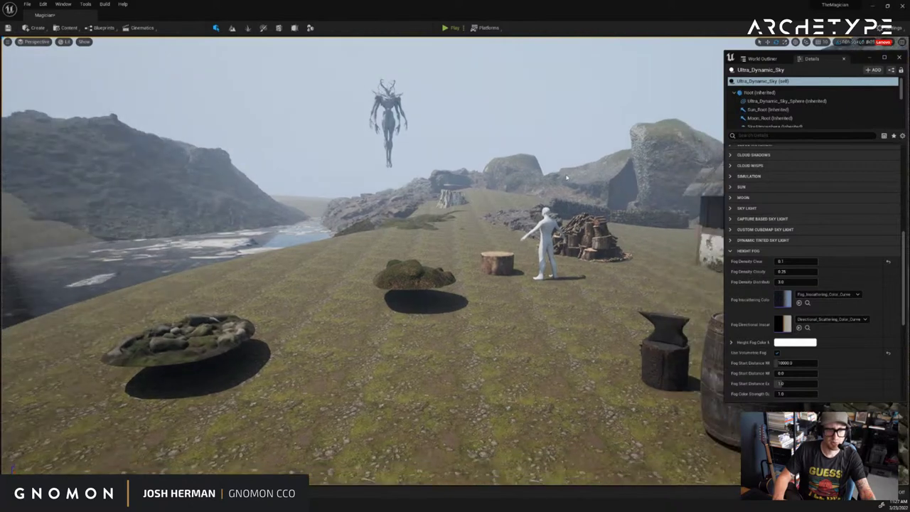
Duplicate the large Mossy Rocks onto the hillside across the river and lower the copy into the slope
click(593, 183)
alt+drag(648, 216, 135, 212)
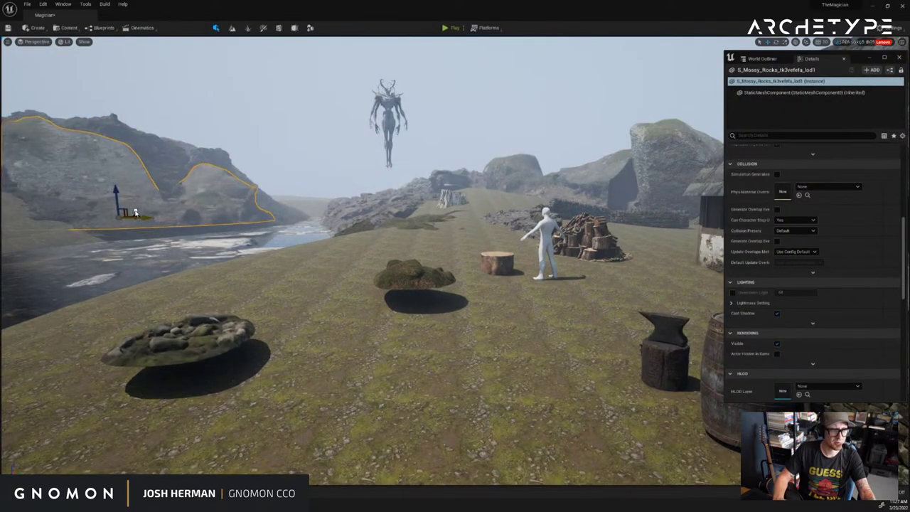
click(190, 105)
drag(116, 192, 120, 201)
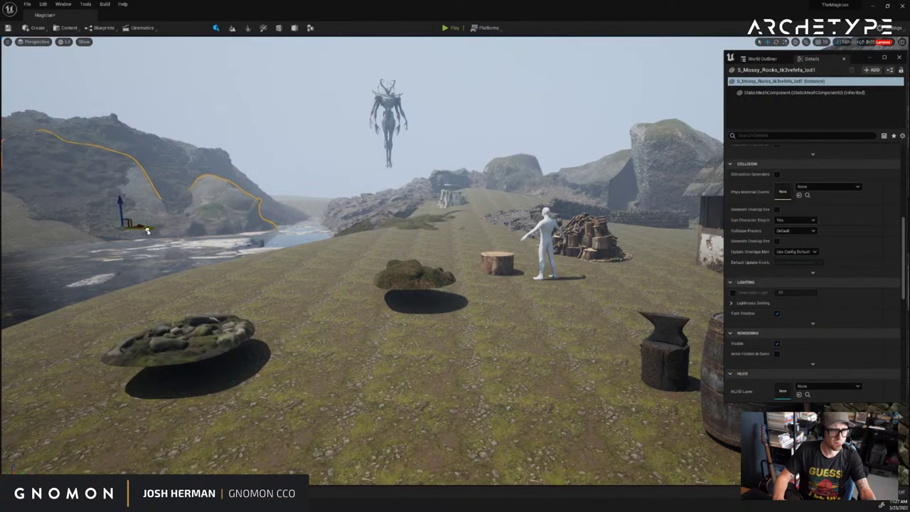
click(200, 113)
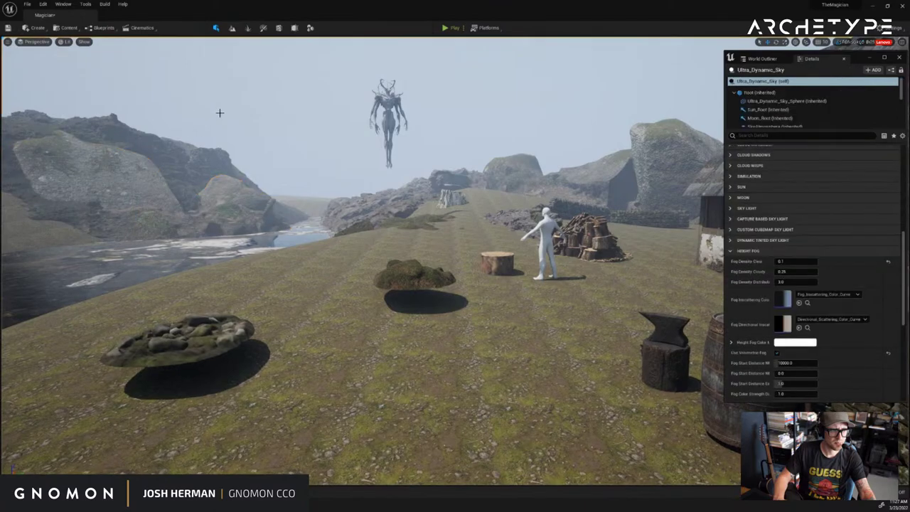
Select the medieval modular wall panel at the house and move it to just outside the open gable end
right_drag(220, 113, 263, 124)
key(d)
key(e)
key(s)
key(q)
key(w)
key(d)
click(466, 243)
key(d)
right_drag(485, 243, 306, 246)
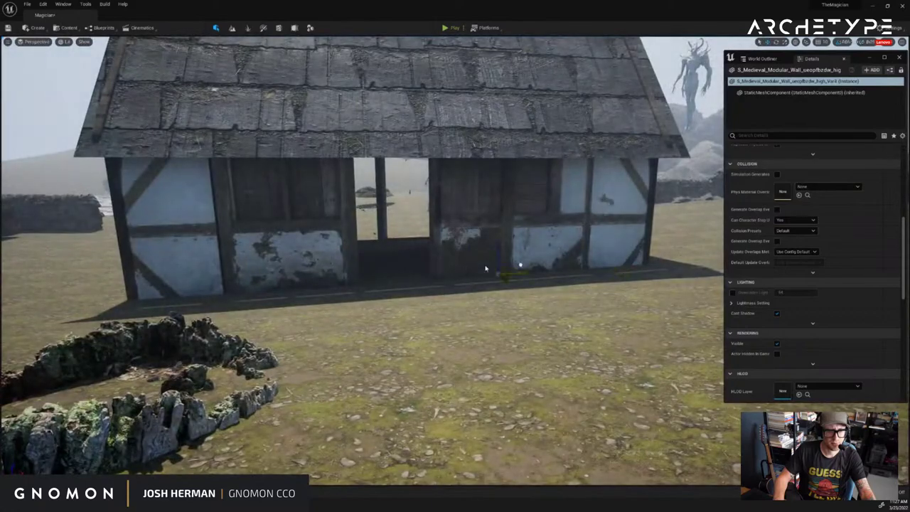
drag(487, 268, 126, 264)
key(a)
right_drag(126, 264, 298, 275)
key(e)
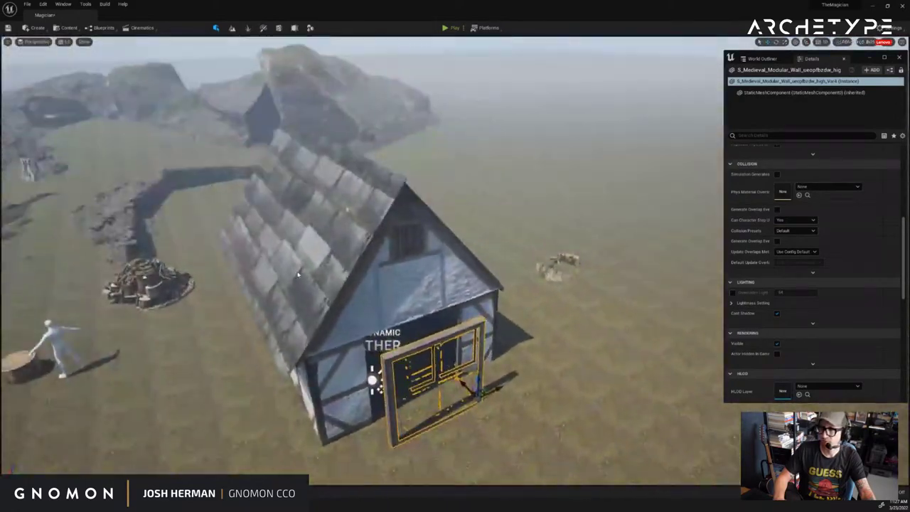
Rotate the wall panel about its vertical axis to match the gable wall and slide it into the opening beneath the gable
alt+drag(298, 275, 167, 250)
key(e)
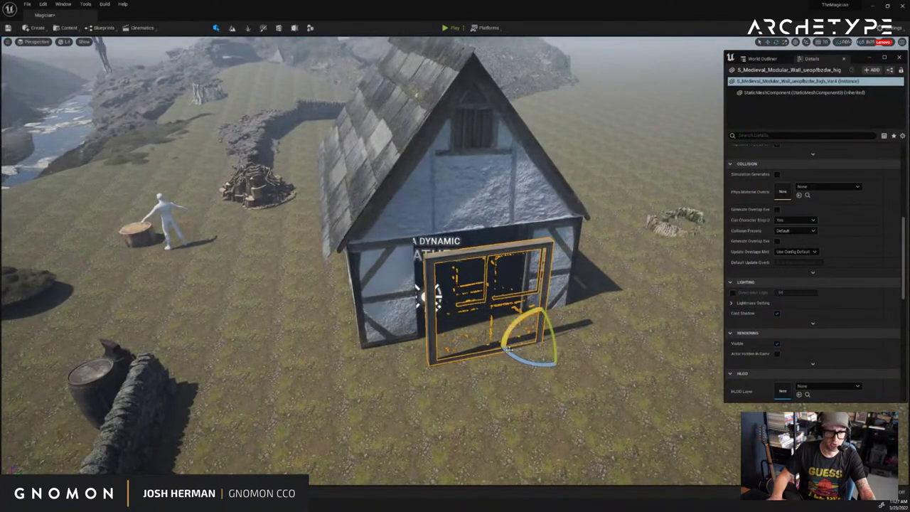
drag(522, 360, 777, 331)
key(w)
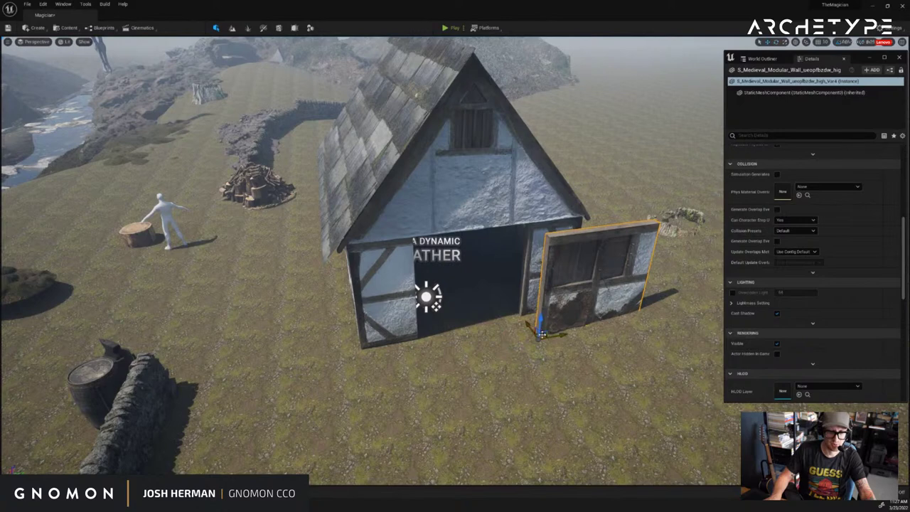
drag(541, 337, 421, 333)
Move the mossy tree stump from behind the house to the hill beyond the low stone wall and resize it there
click(459, 358)
right_drag(460, 359, 508, 363)
click(508, 344)
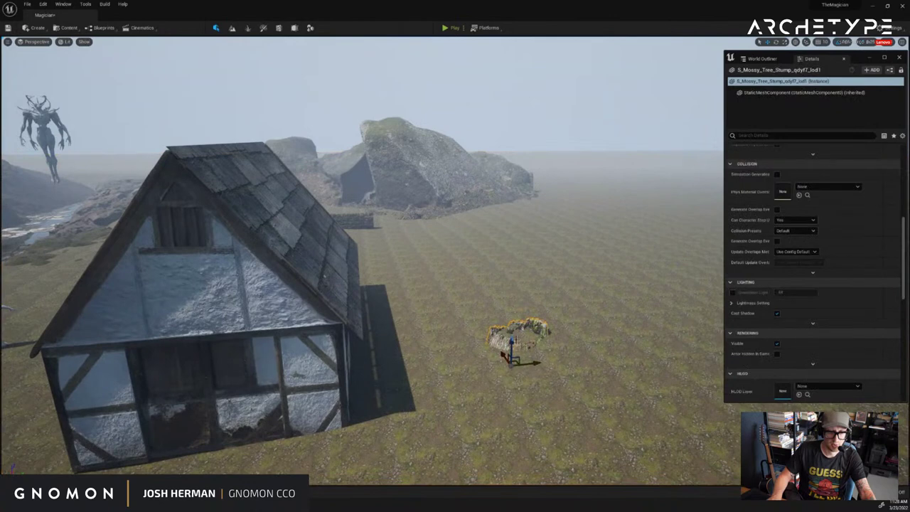
drag(513, 346, 199, 327)
right_drag(200, 327, 251, 318)
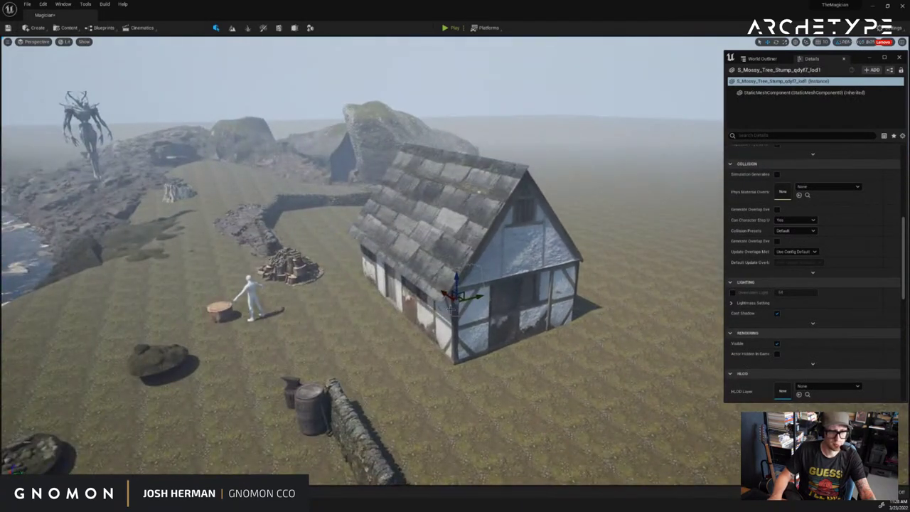
drag(451, 309, 292, 273)
drag(289, 213, 309, 220)
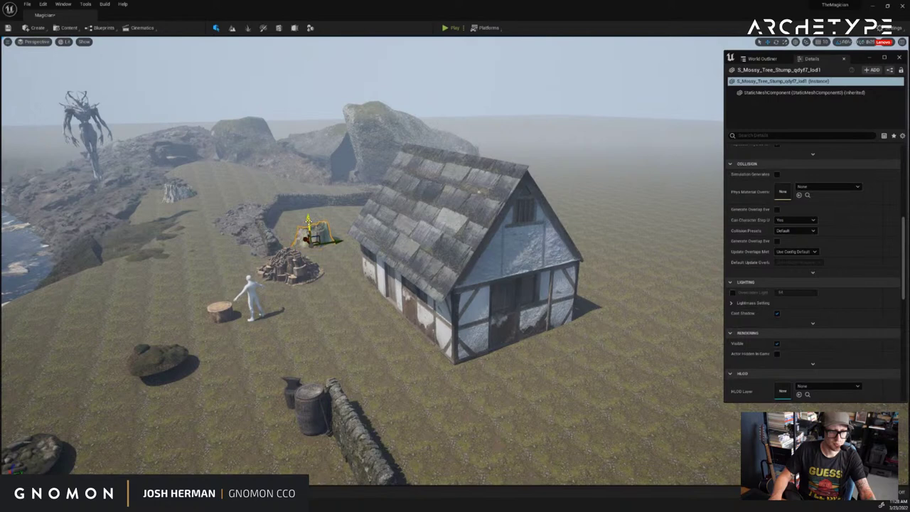
drag(329, 317, 325, 317)
drag(306, 236, 266, 170)
key(r)
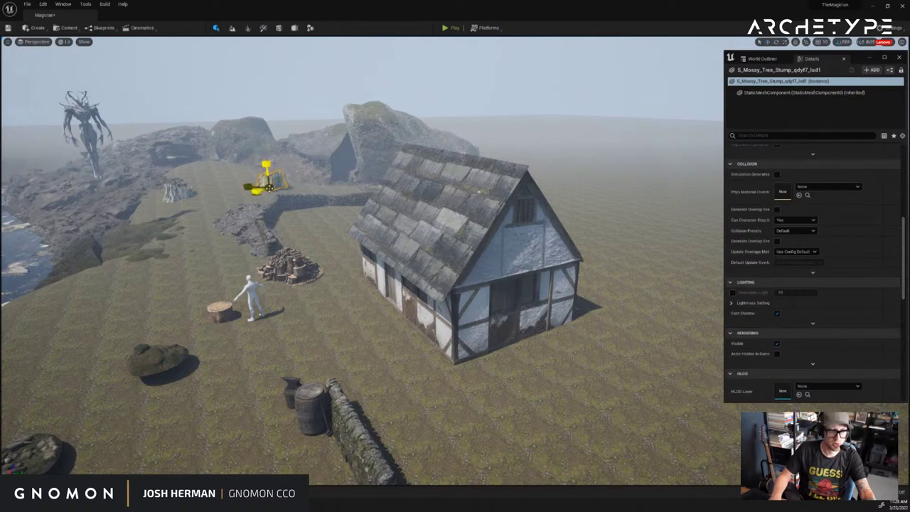
right_drag(471, 141, 437, 145)
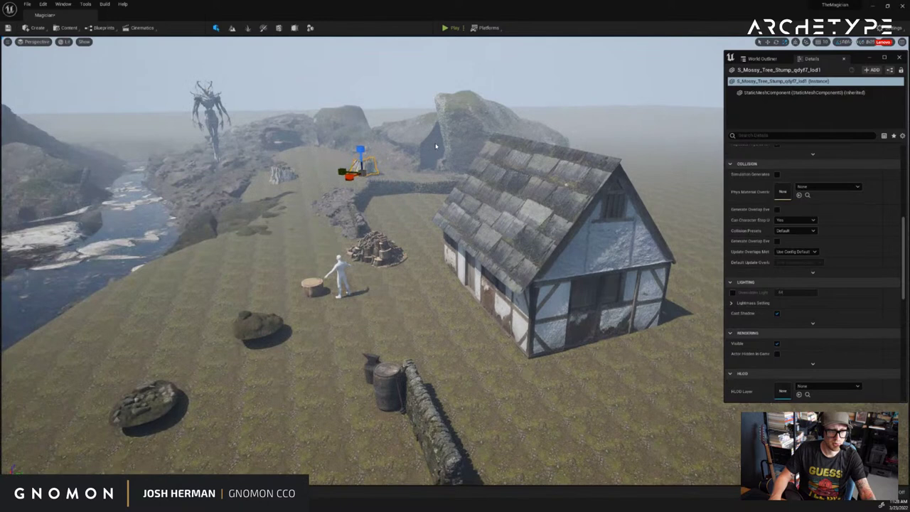
key(ctrl+space)
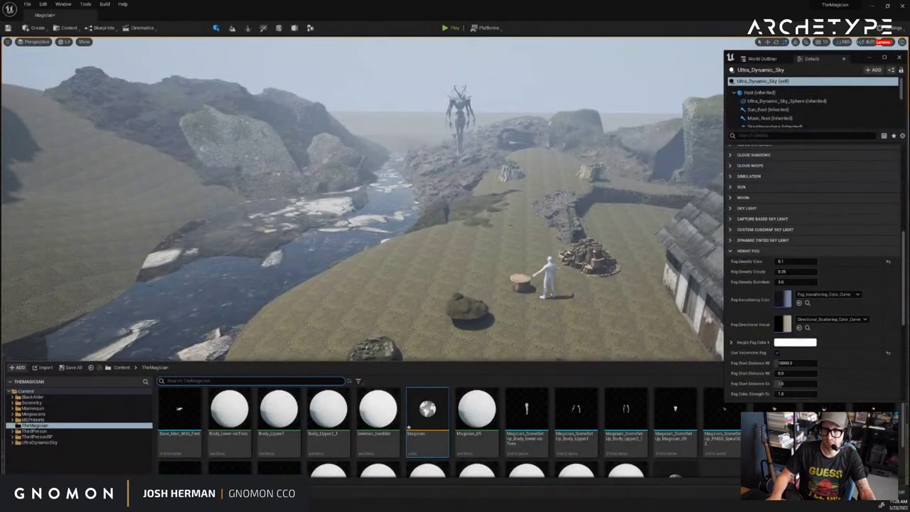
key(ctrl+space)
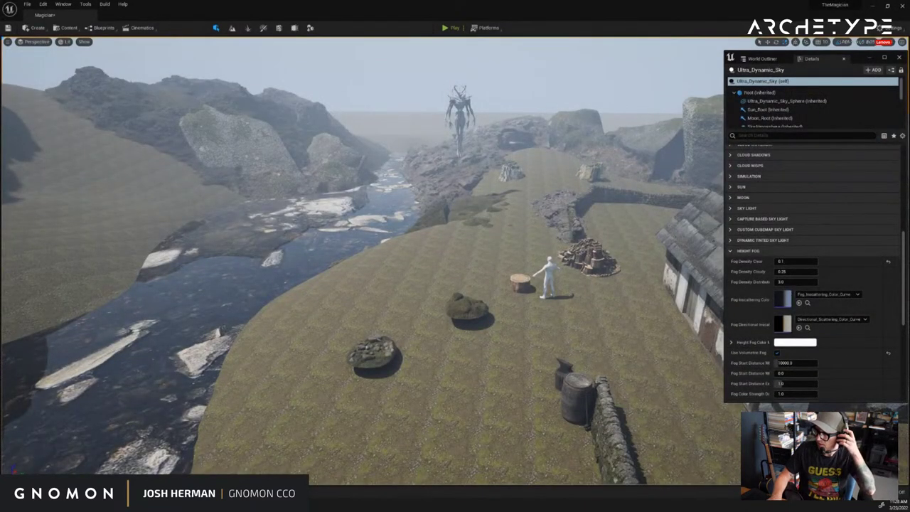
Select the landscape and review its lighting, virtual texture and collision properties
right_drag(493, 290, 626, 341)
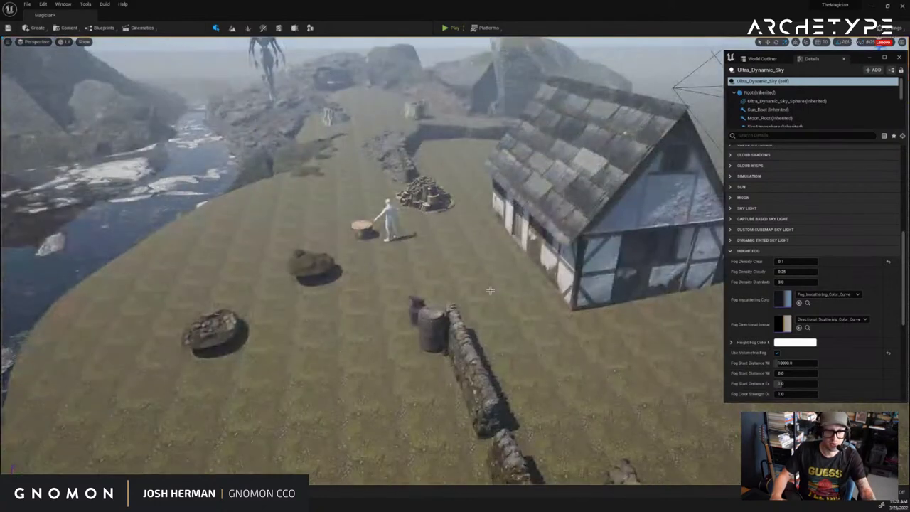
click(493, 283)
right_drag(493, 283, 537, 295)
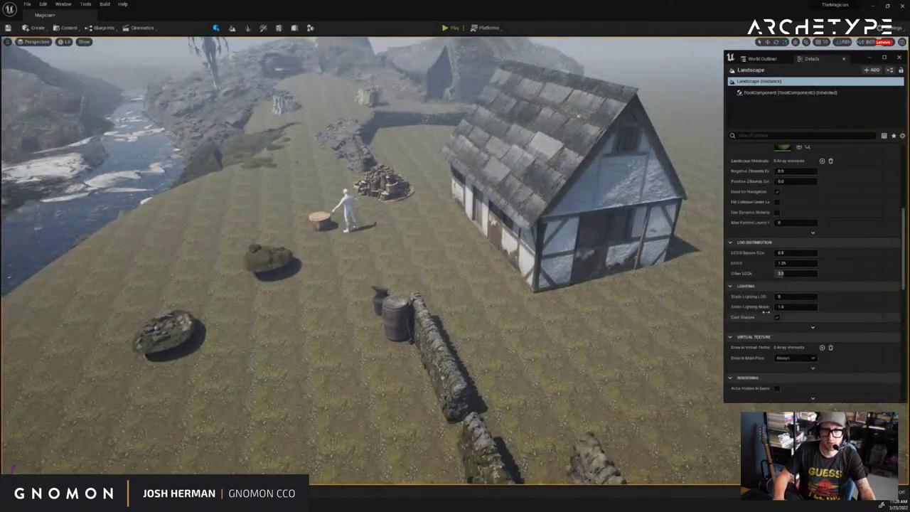
scroll(786, 308, down, 5)
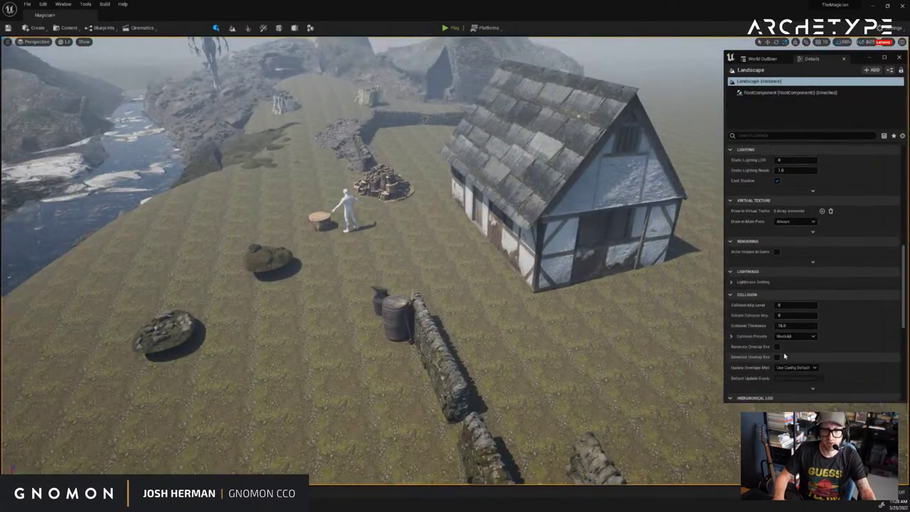
right_drag(283, 267, 293, 272)
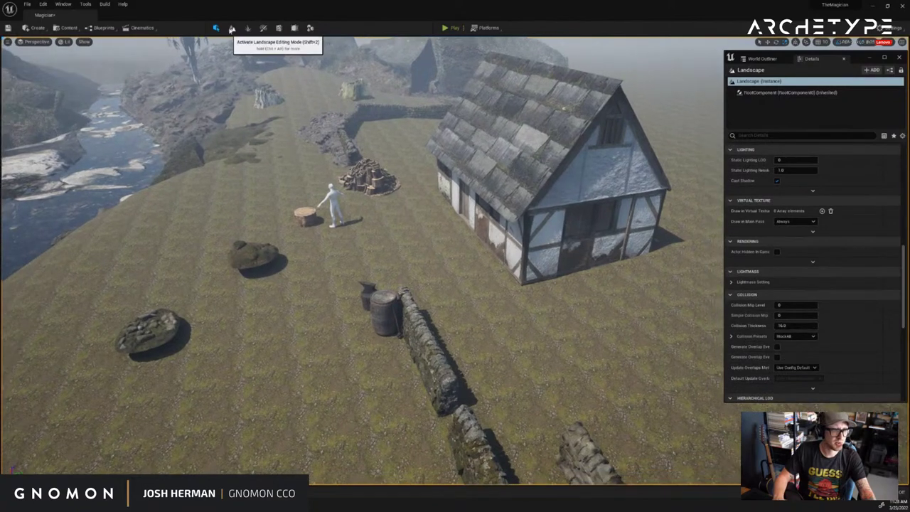
Look through the Manage, Sculpt and Paint tools in Landscape mode and return to Selection mode
click(232, 28)
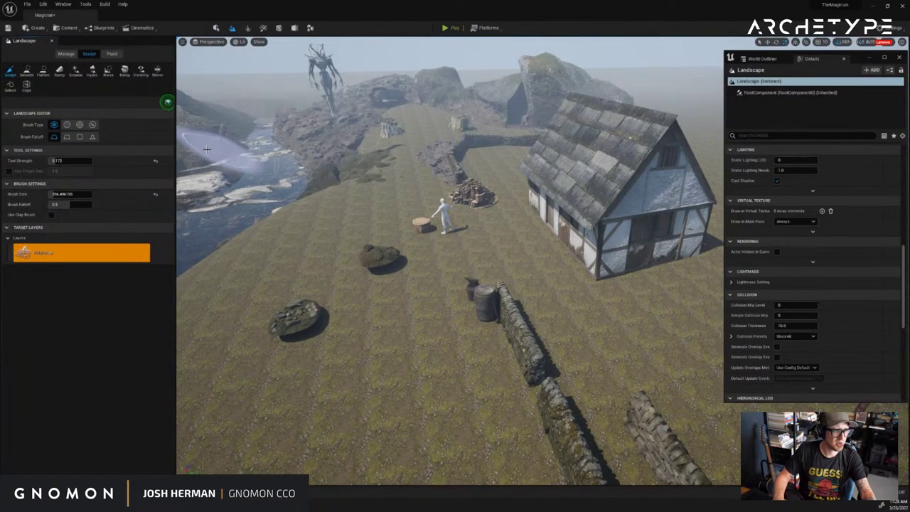
click(66, 55)
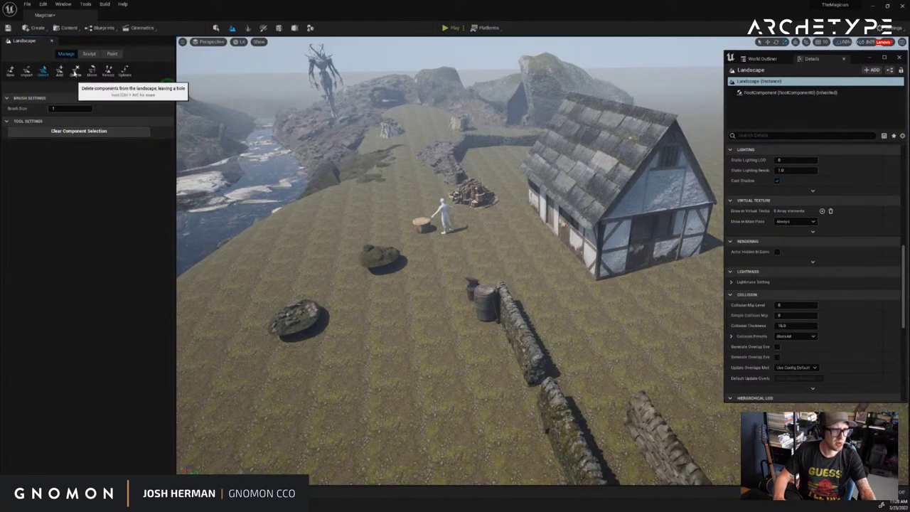
click(90, 55)
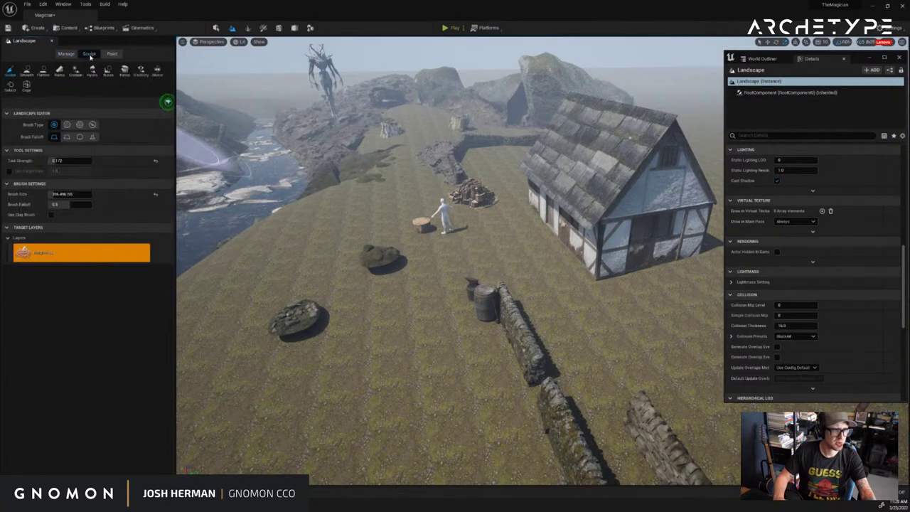
click(115, 56)
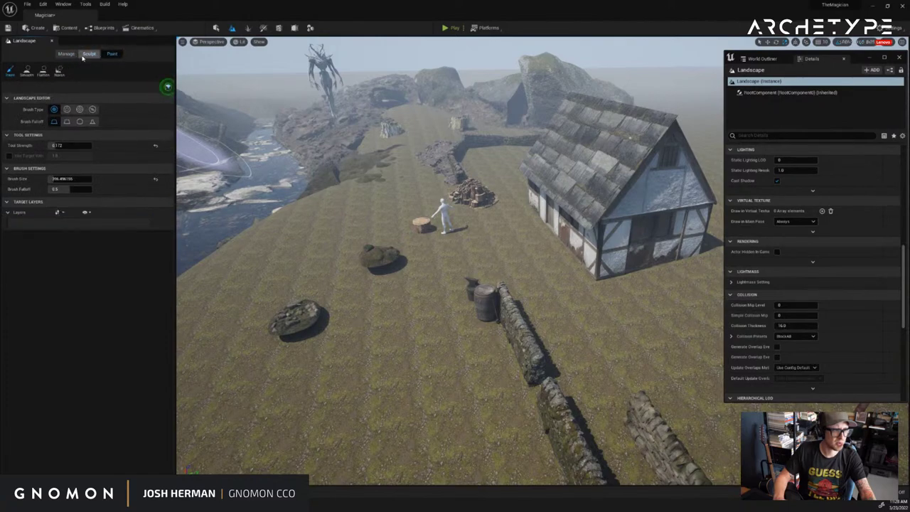
click(86, 56)
mouse_move(305, 116)
right_down()
mouse_move(288, 114)
mouse_move(288, 139)
mouse_move(326, 87)
mouse_move(313, 86)
mouse_move(327, 119)
mouse_move(306, 108)
right_up()
key(w)
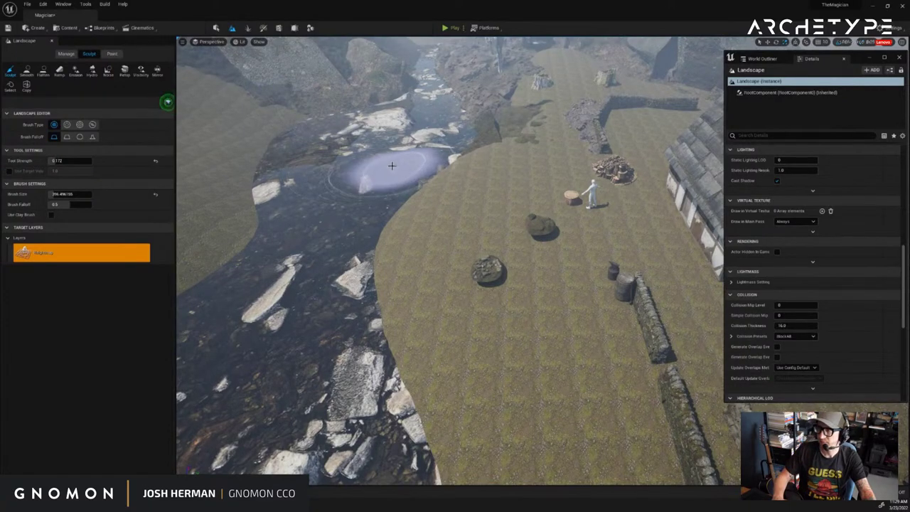
right_drag(387, 167, 417, 154)
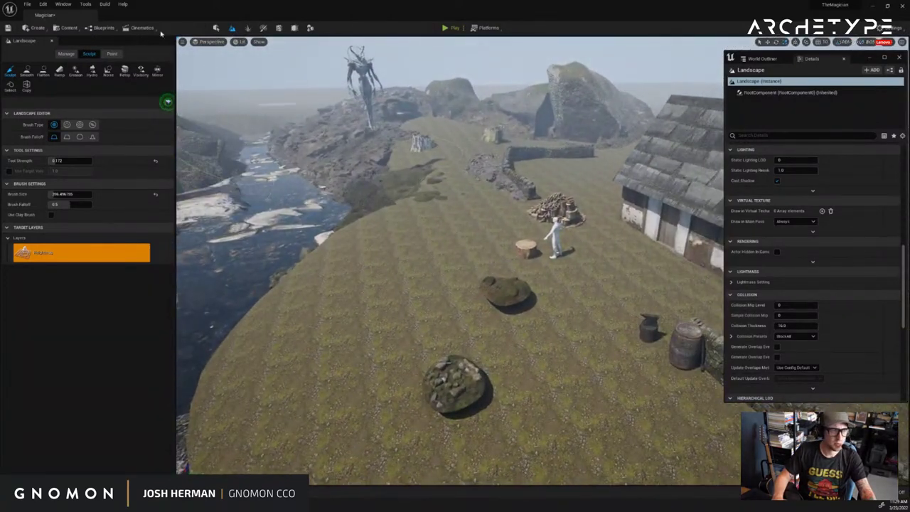
click(66, 4)
mouse_move(81, 39)
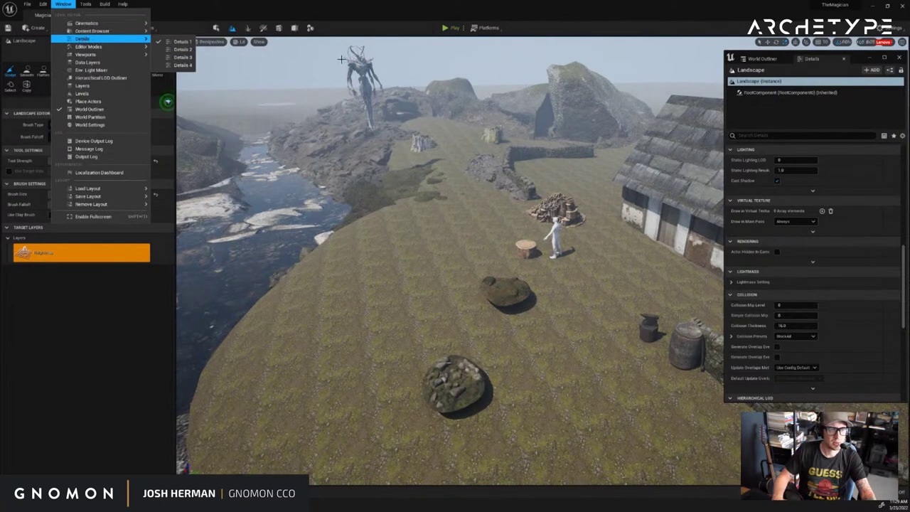
right_drag(354, 113, 378, 129)
click(217, 28)
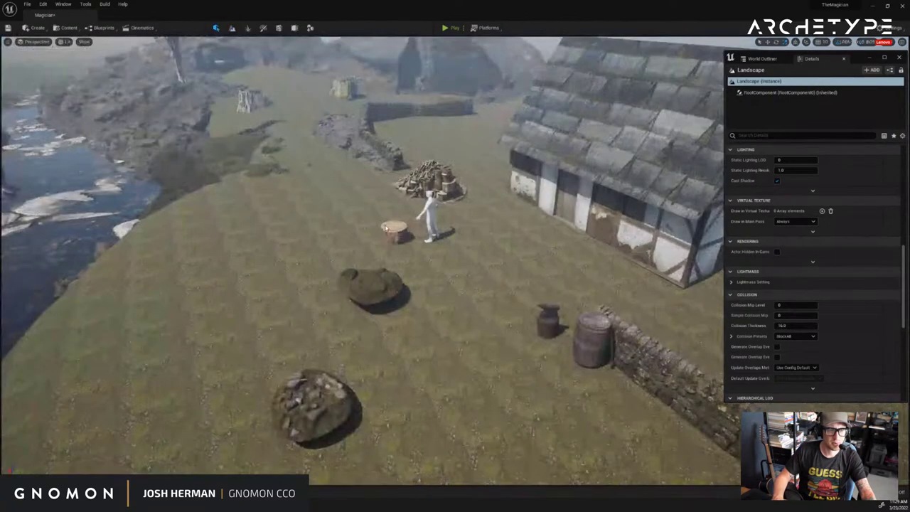
Examine the landscape's properties, including its material, LOD distribution, virtual texture and actor settings
scroll(801, 265, up, 10)
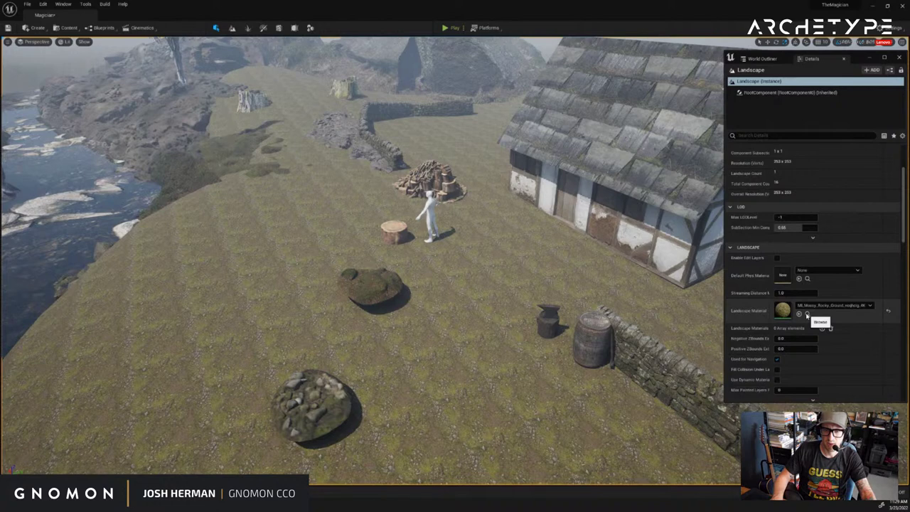
scroll(797, 323, up, 4)
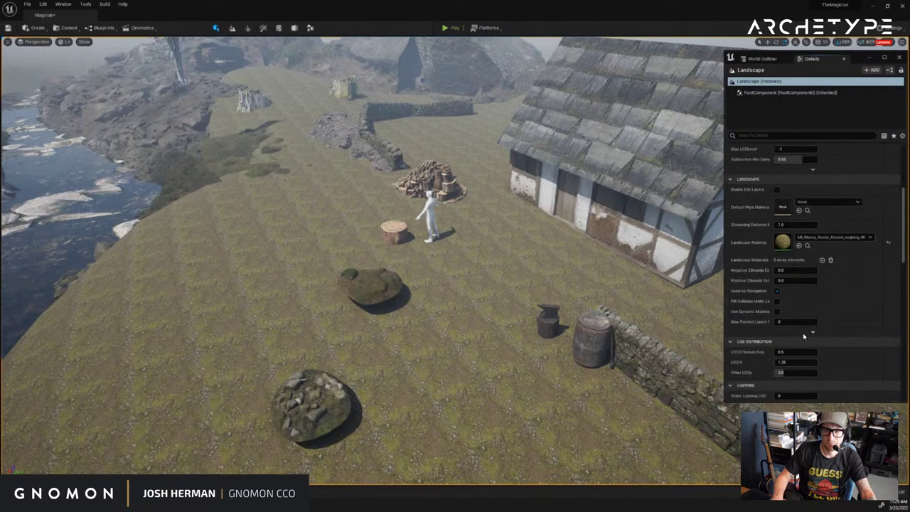
scroll(802, 334, down, 4)
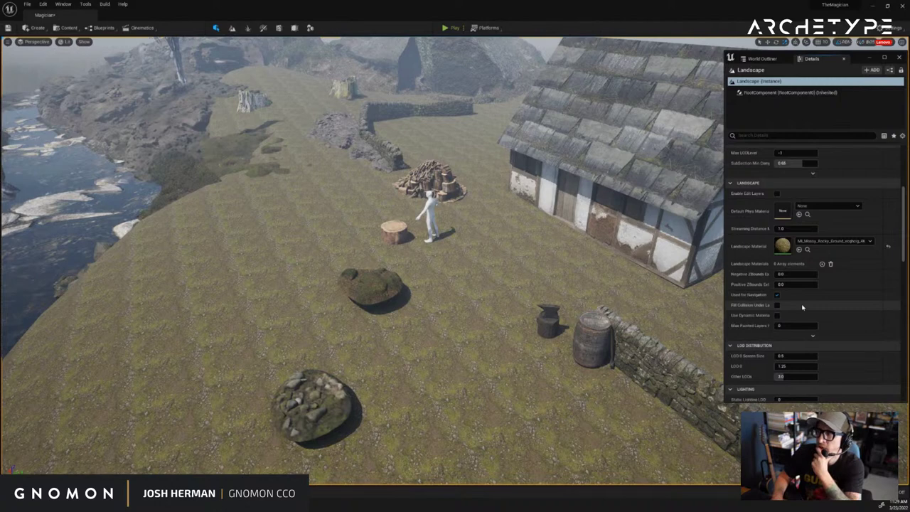
scroll(802, 308, down, 2)
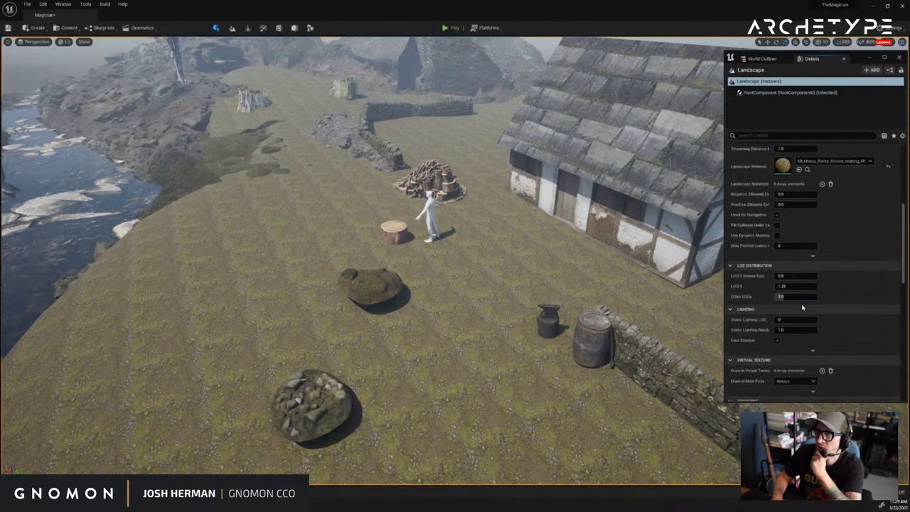
scroll(802, 307, down, 2)
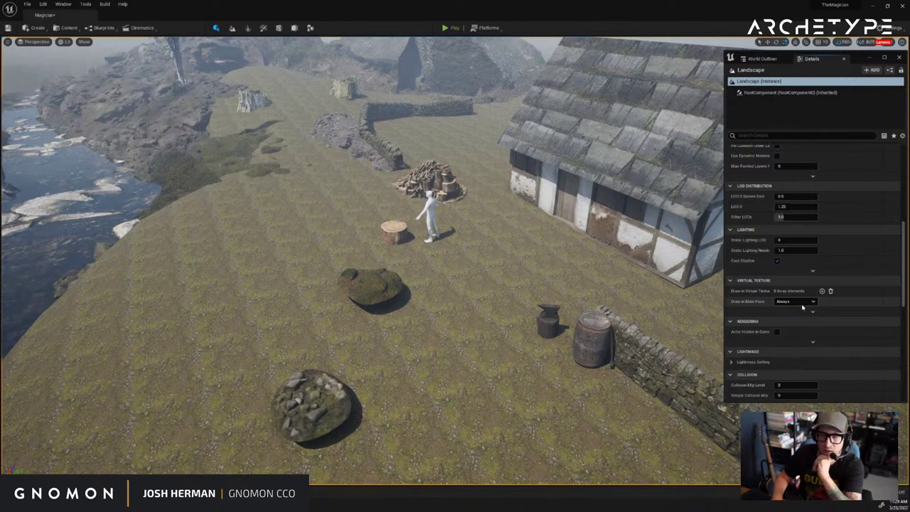
scroll(803, 307, down, 8)
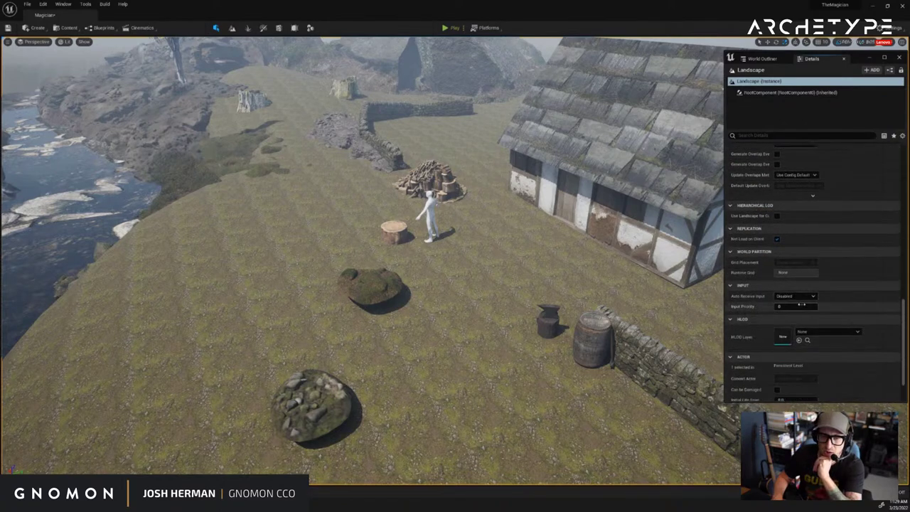
scroll(802, 306, down, 1)
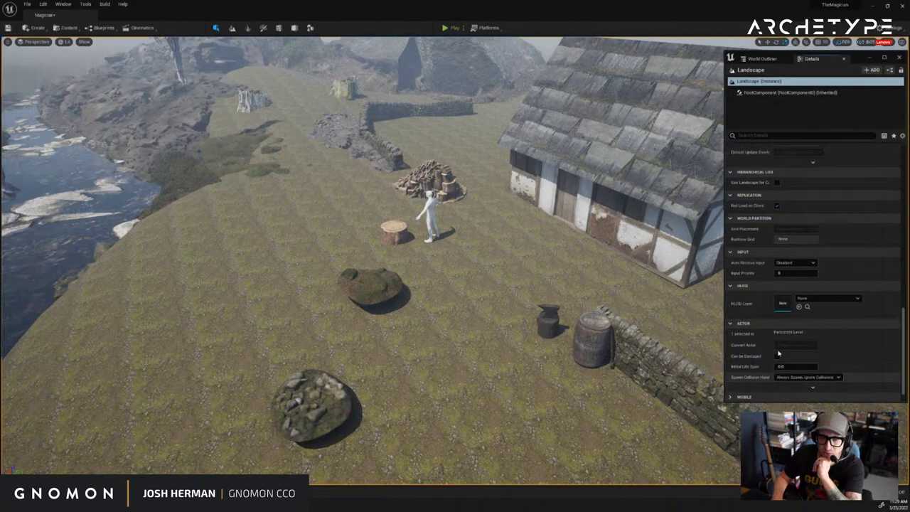
scroll(779, 353, up, 5)
scroll(778, 353, up, 5)
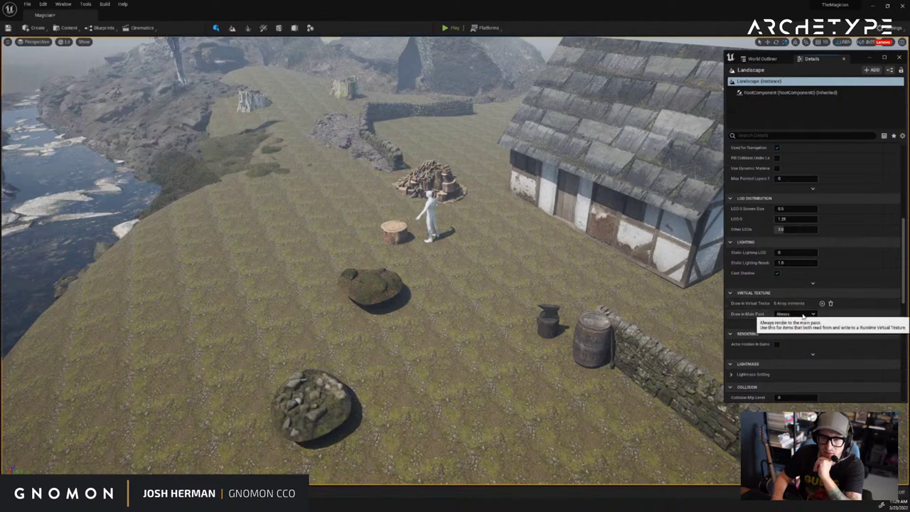
scroll(794, 364, up, 2)
scroll(791, 360, up, 5)
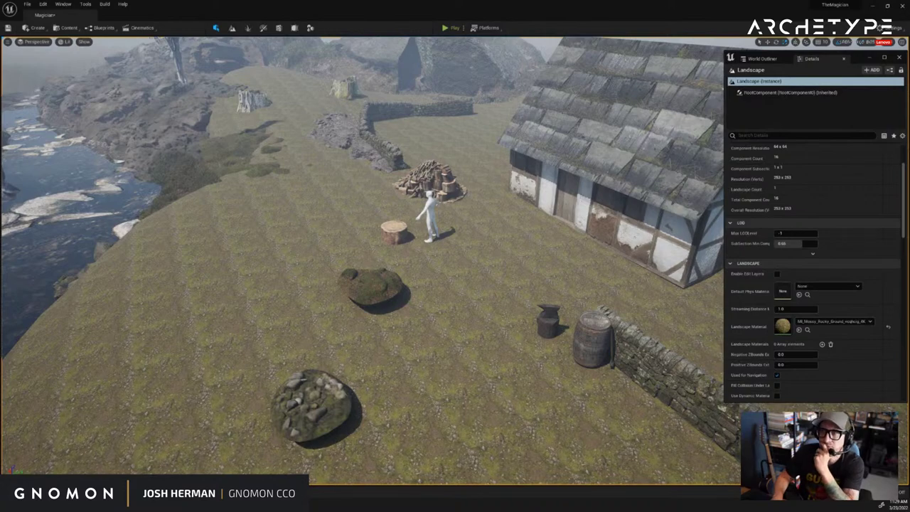
Open the landscape's mossy rocky ground material instance and examine its texture maps, parent material and Material Property Overrides
drag(909, 94, 177, 55)
scroll(381, 317, down, 3)
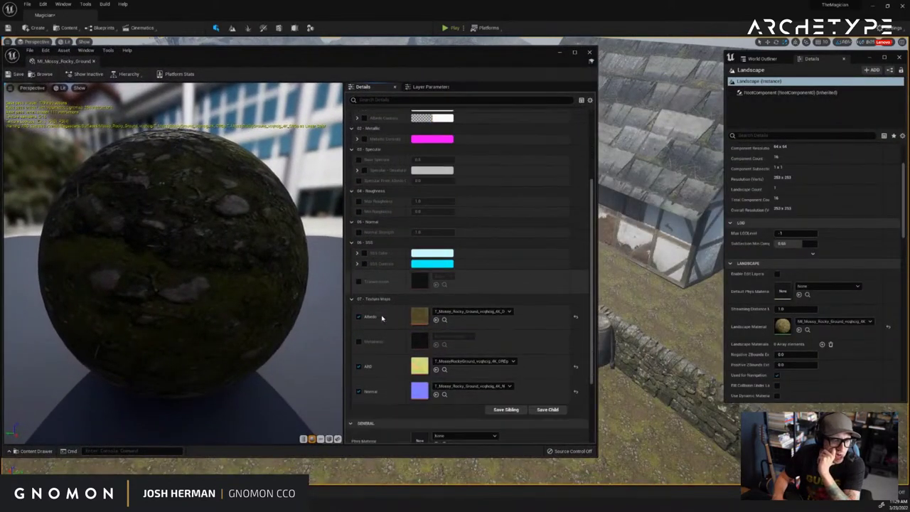
scroll(382, 318, down, 3)
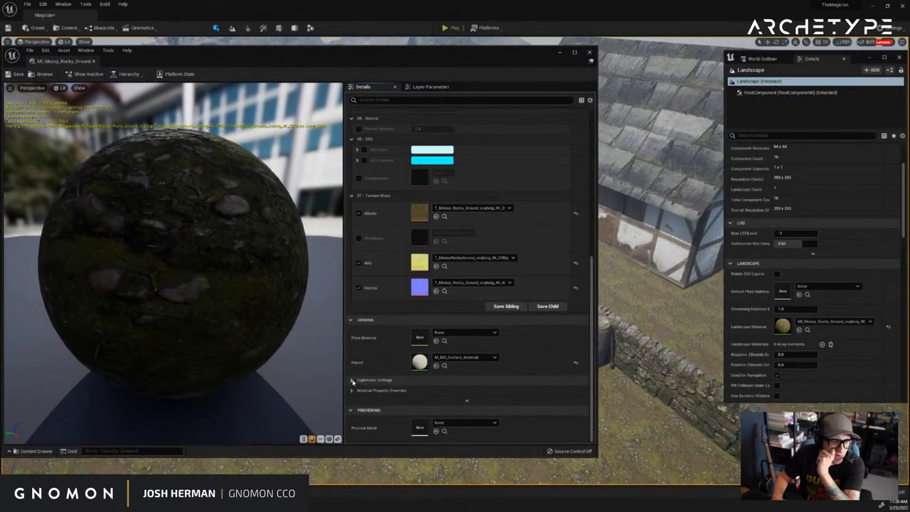
click(352, 391)
scroll(362, 380, down, 2)
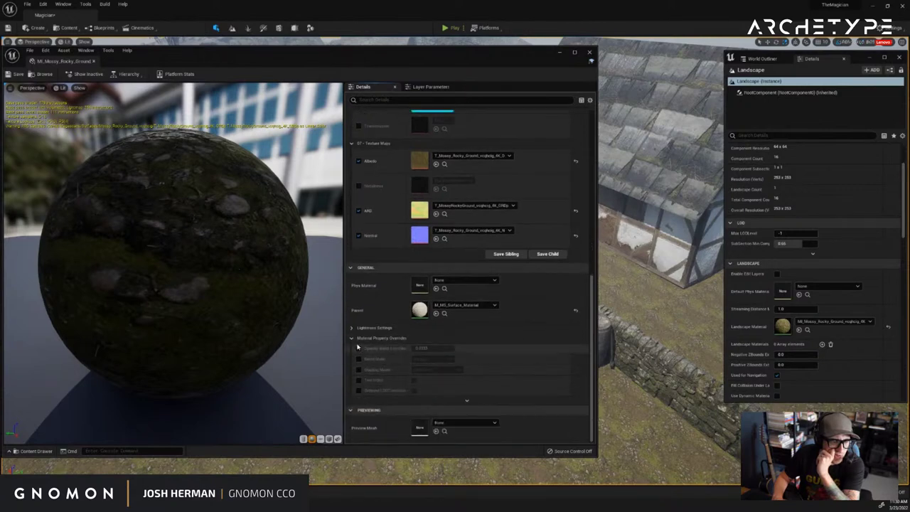
Review the mossy rocky ground material instance's parameter groups and layer parameters, and shift its editor window across the scene
scroll(363, 359, up, 2)
scroll(387, 358, up, 5)
scroll(387, 358, up, 3)
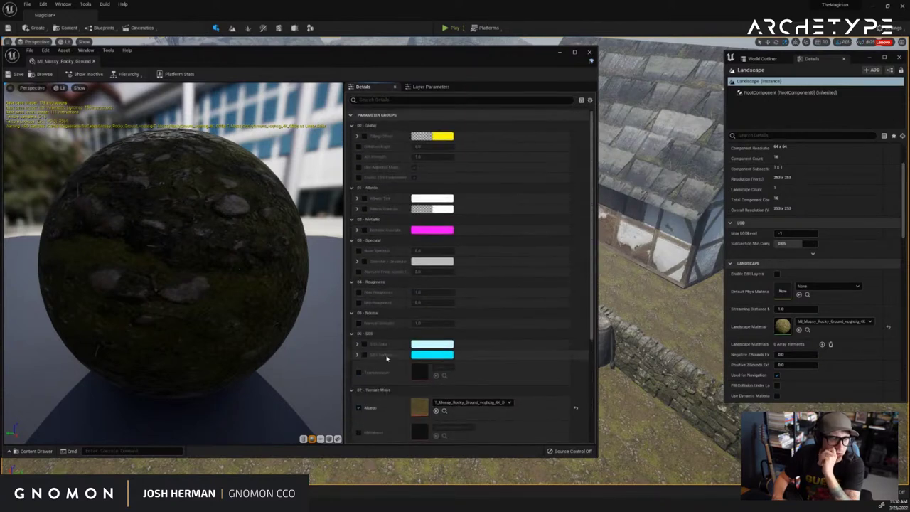
click(425, 88)
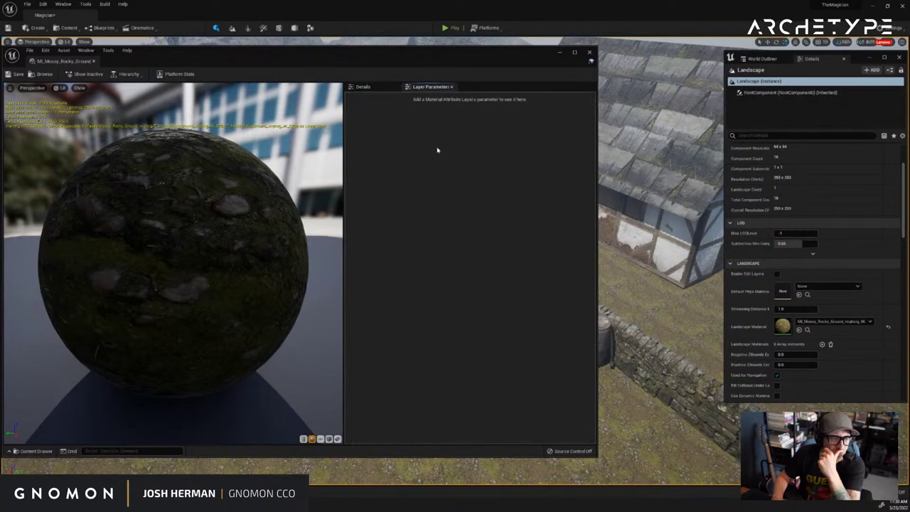
click(362, 87)
drag(409, 53, 499, 57)
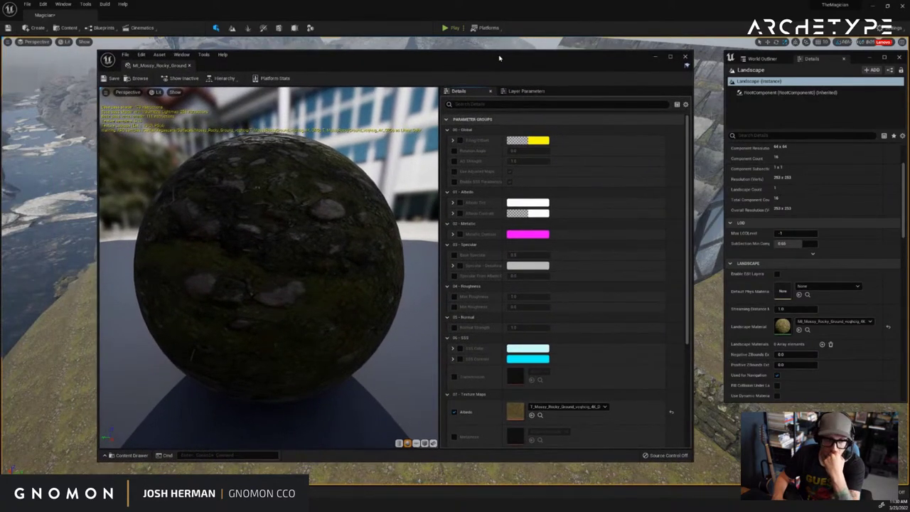
Enable the Tiling/Offset override of the mossy rocky ground material and set Tiling X to 5 and Tiling Y to 0.1
click(461, 140)
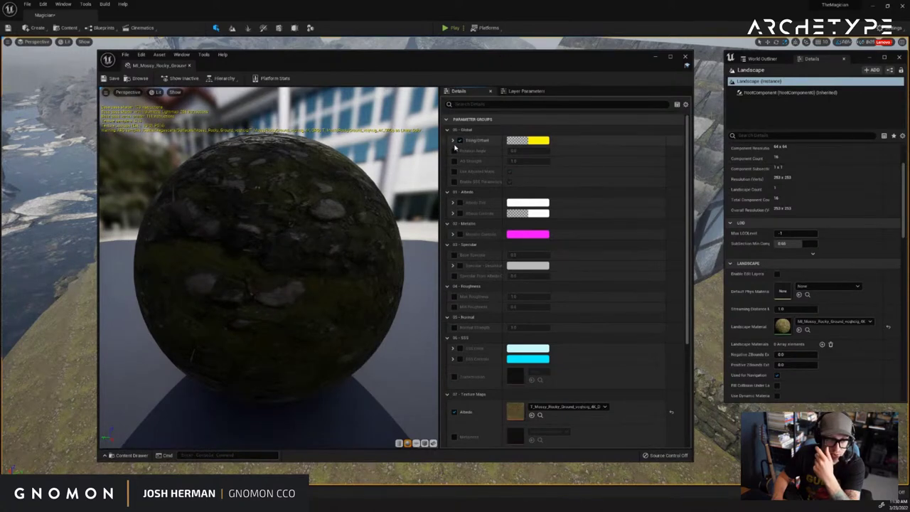
click(453, 141)
click(515, 151)
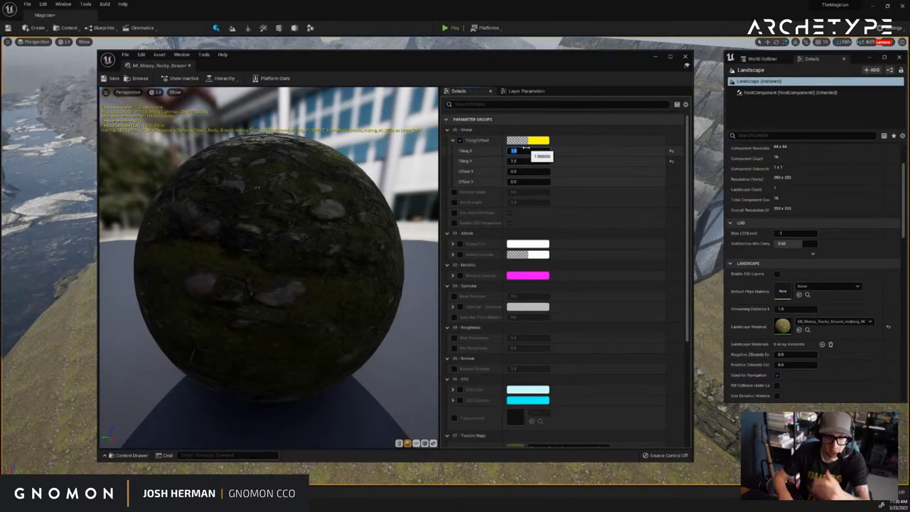
text(5)
key(Tab)
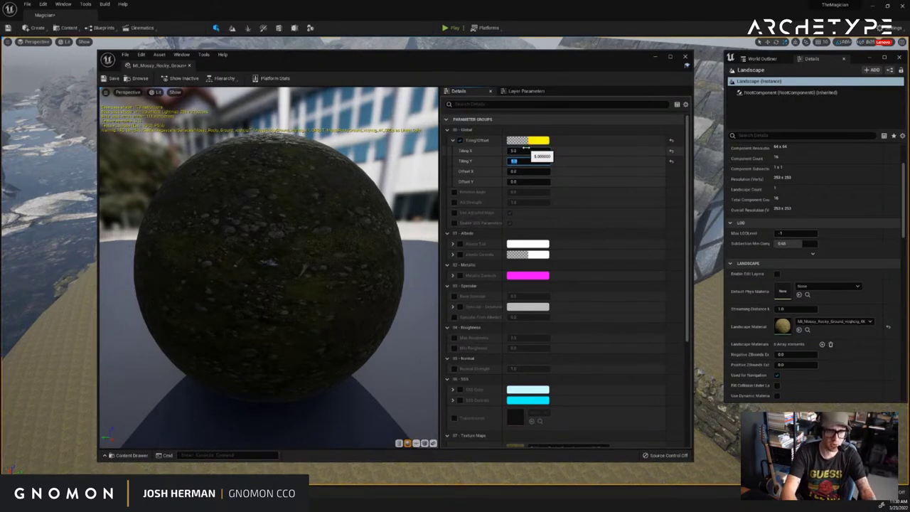
text(0.1)
key(Tab)
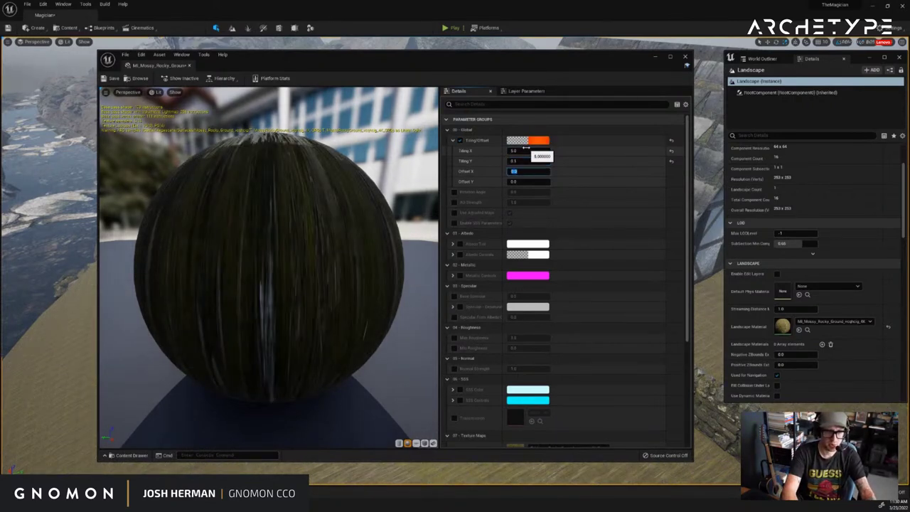
Set the ground material's Tiling X to 0.1 and move the material editor off the viewport to check the ground
click(525, 151)
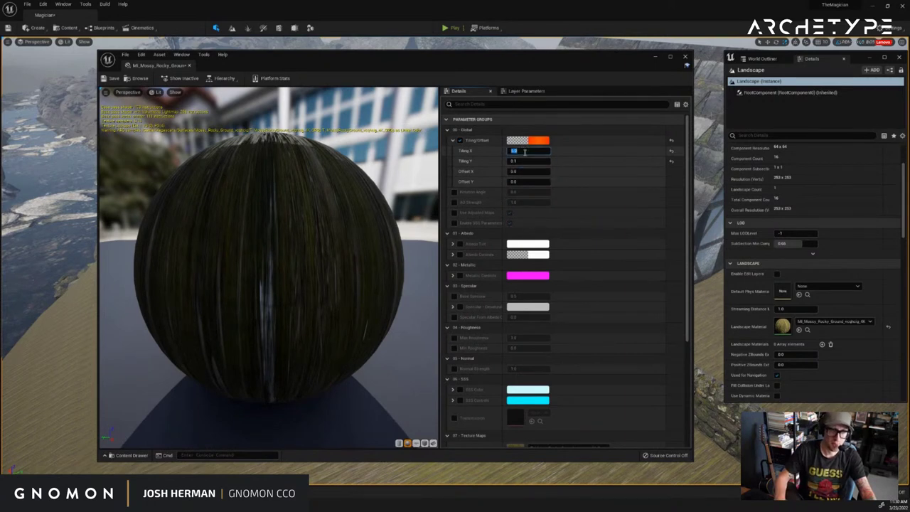
text(0.1)
key(Return)
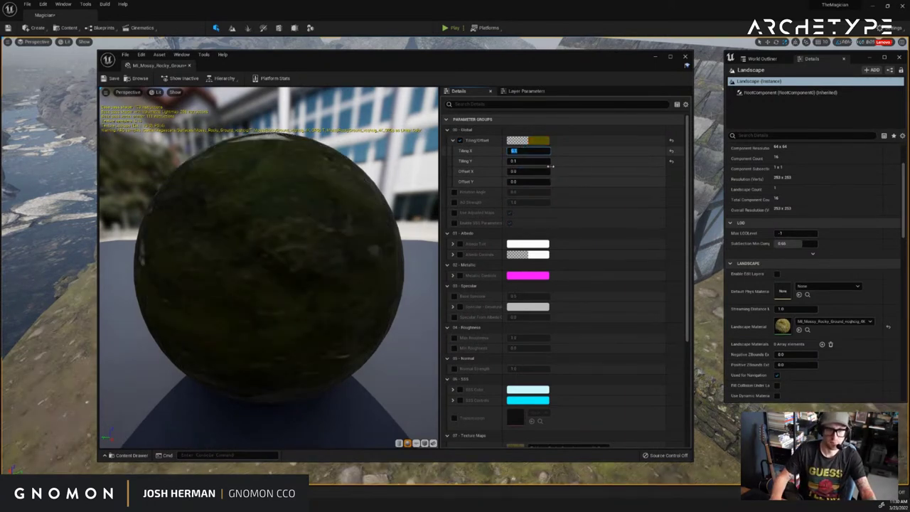
drag(328, 67, 909, 91)
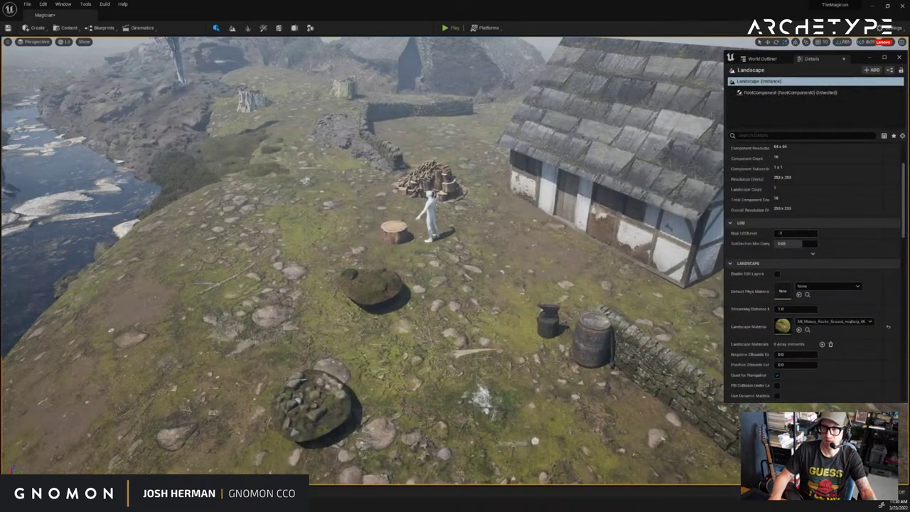
right_drag(451, 199, 347, 215)
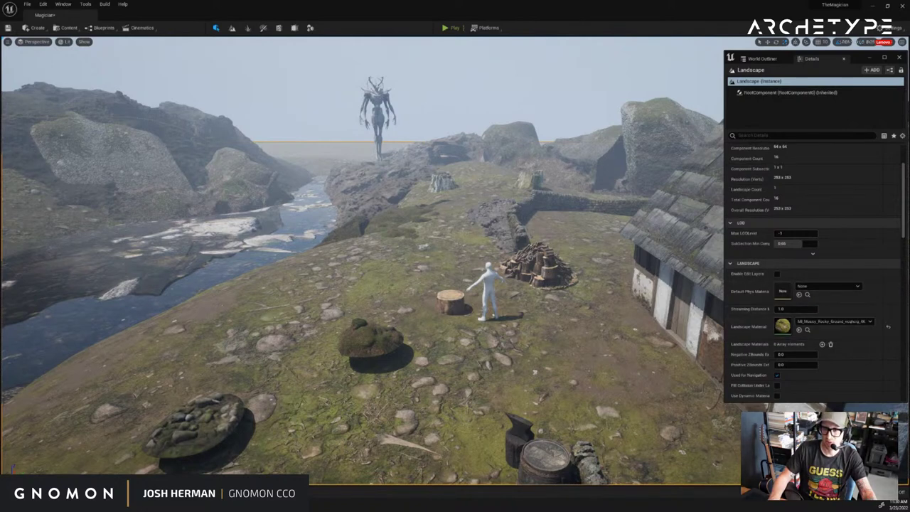
Try the mossy swamp ground, mossy rocky ground and Icelandic rock materials as the landscape material
drag(909, 356, 782, 324)
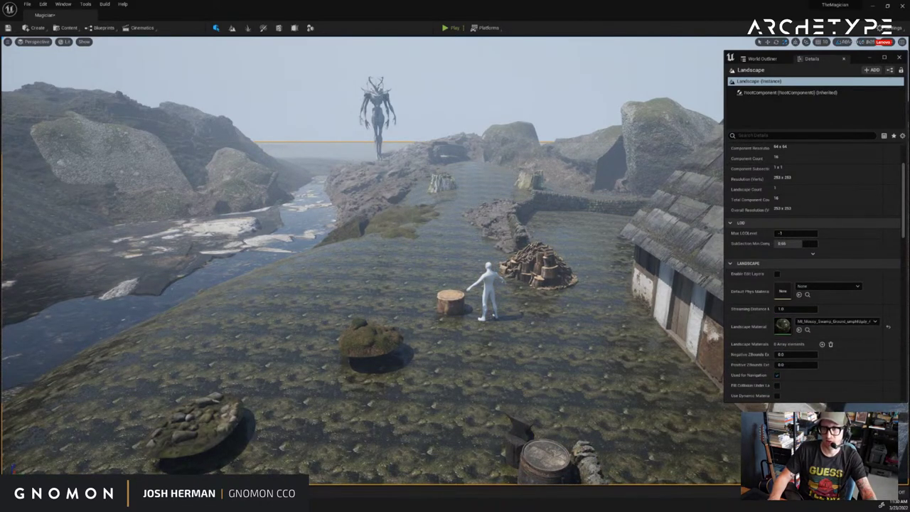
drag(909, 349, 793, 327)
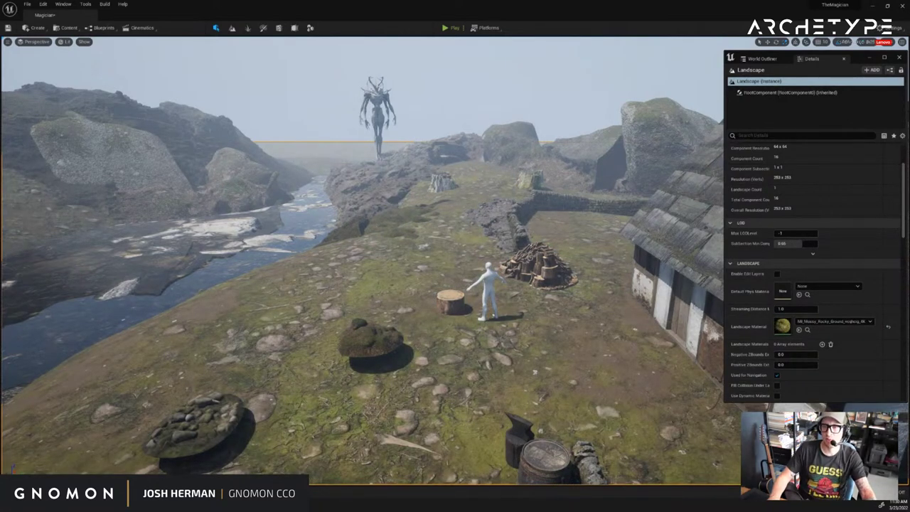
drag(909, 398, 813, 325)
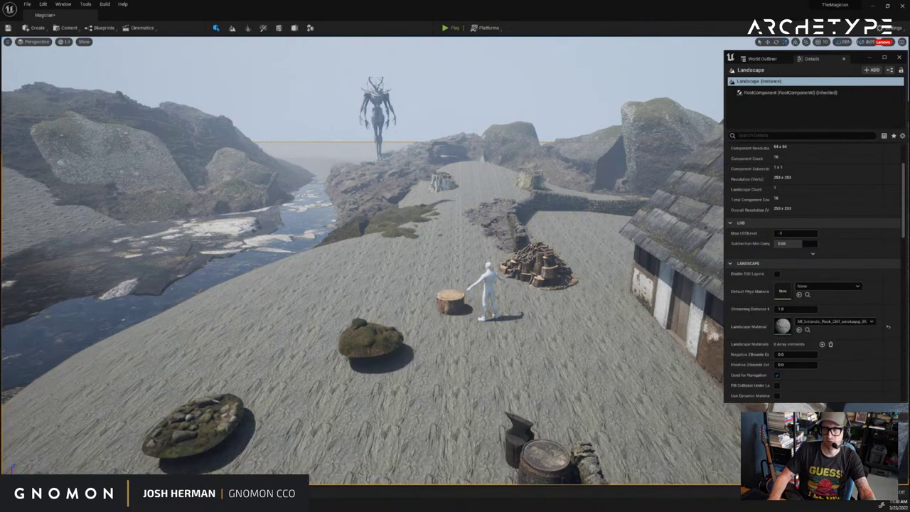
Assign the mossy ground material to the landscape and inspect it around the figure, barrel and house
drag(909, 427, 793, 329)
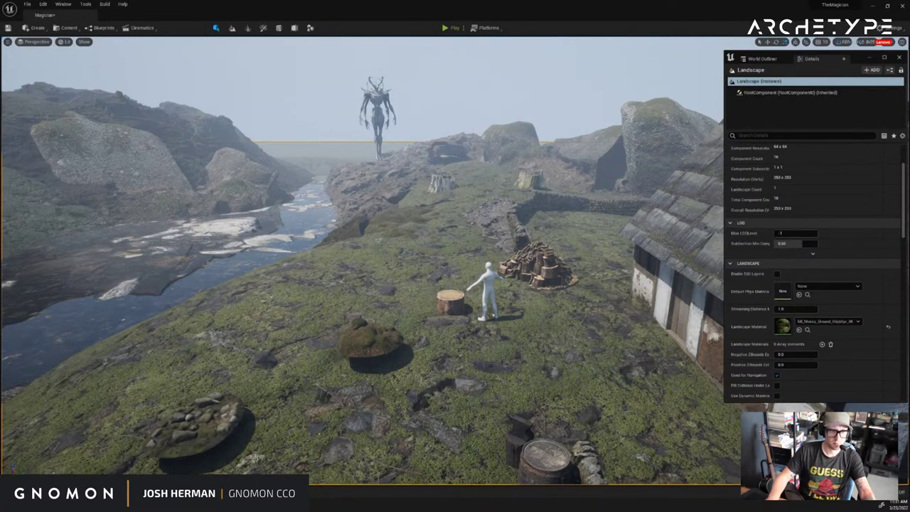
right_drag(565, 254, 554, 176)
scroll(565, 256, up, 3)
right_drag(565, 256, 595, 286)
scroll(565, 256, down, 5)
scroll(548, 287, up, 4)
scroll(548, 287, down, 5)
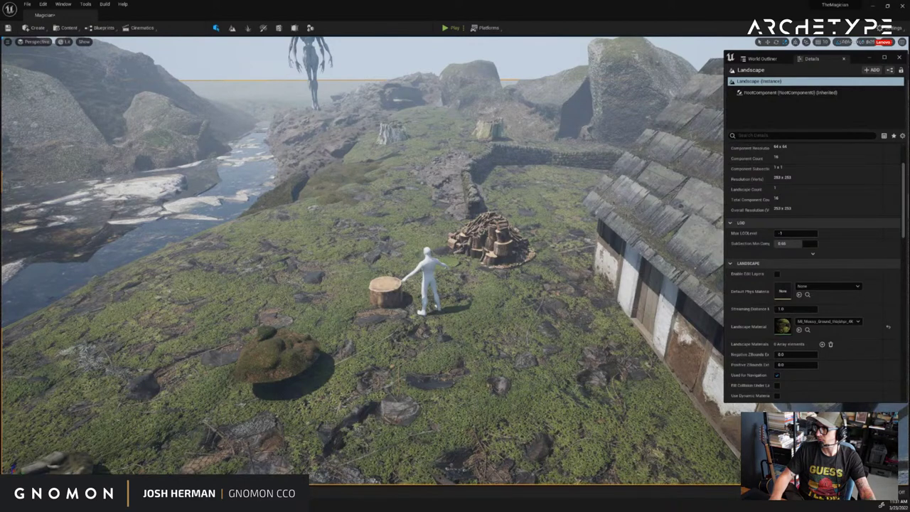
right_drag(438, 178, 438, 216)
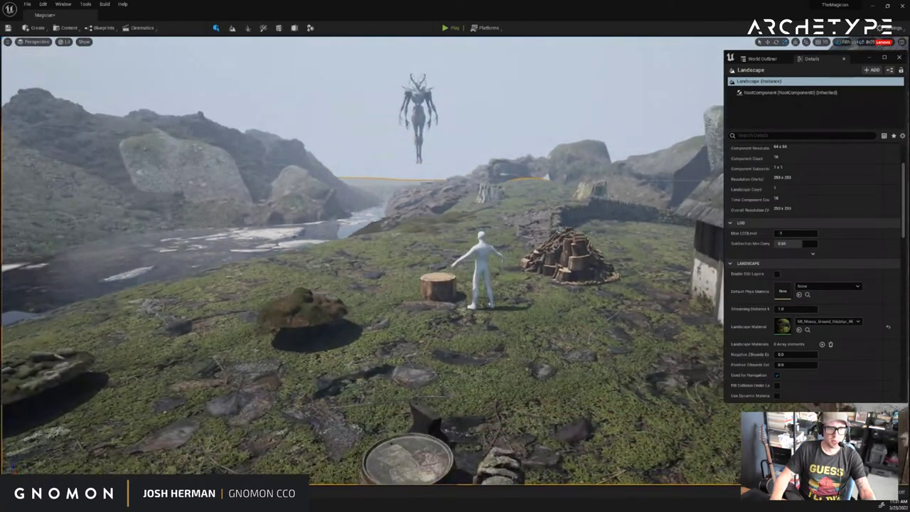
right_drag(534, 292, 560, 305)
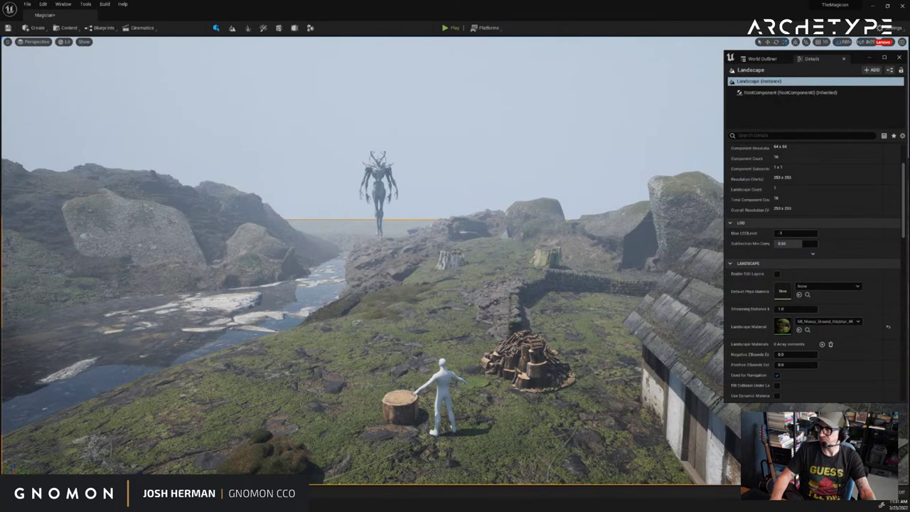
mouse_move(909, 107)
mouse_down()
mouse_move(605, 110)
mouse_move(413, 130)
mouse_move(489, 115)
mouse_move(909, 114)
mouse_up()
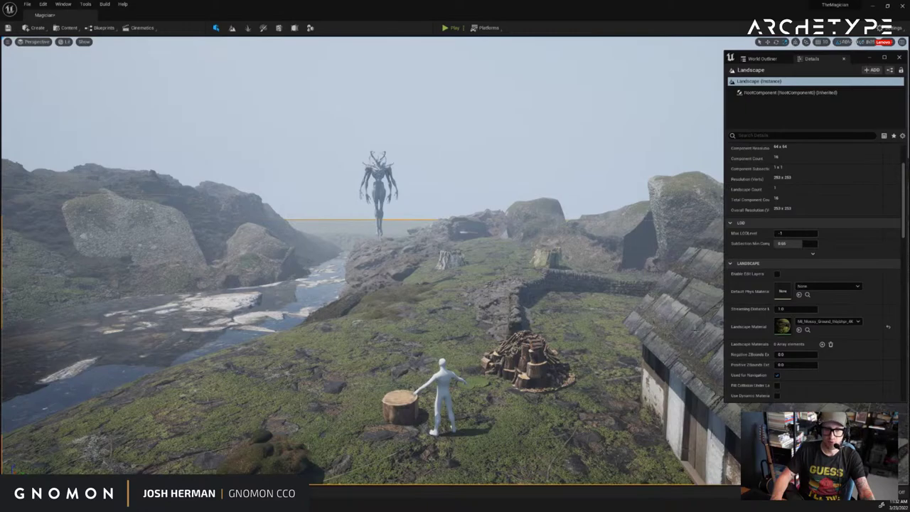
mouse_move(567, 366)
right_down()
mouse_move(562, 391)
mouse_move(477, 367)
mouse_move(471, 380)
mouse_move(577, 371)
right_up()
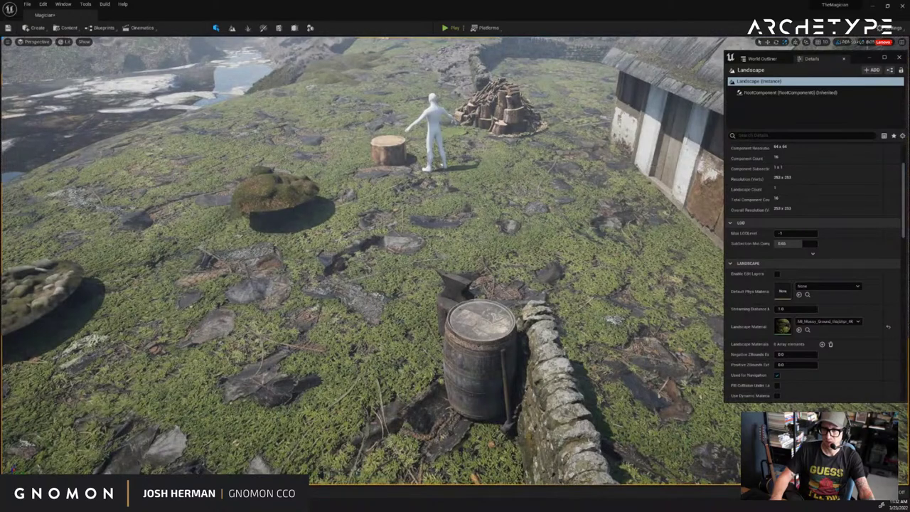
Try the river bed material on the landscape and undo the assignment
drag(764, 329, 787, 325)
right_drag(228, 124, 92, 89)
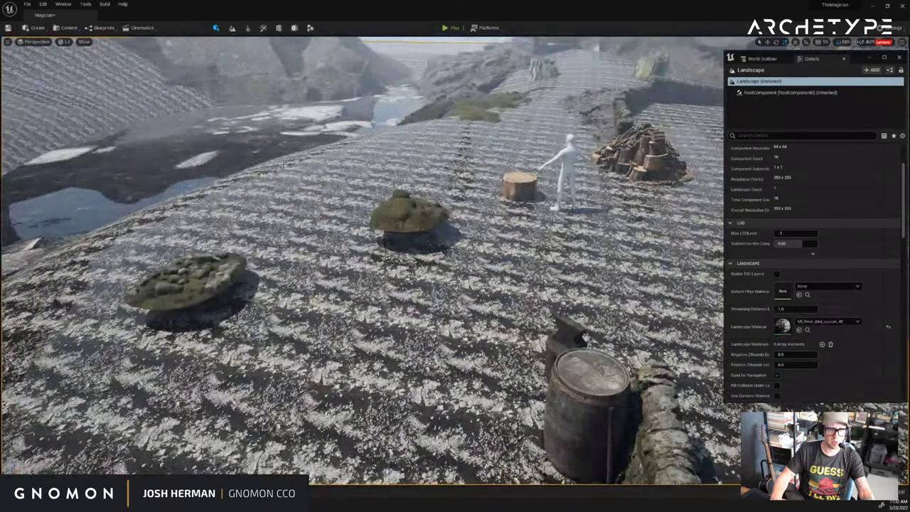
right_drag(285, 165, 264, 153)
key(ctrl+z)
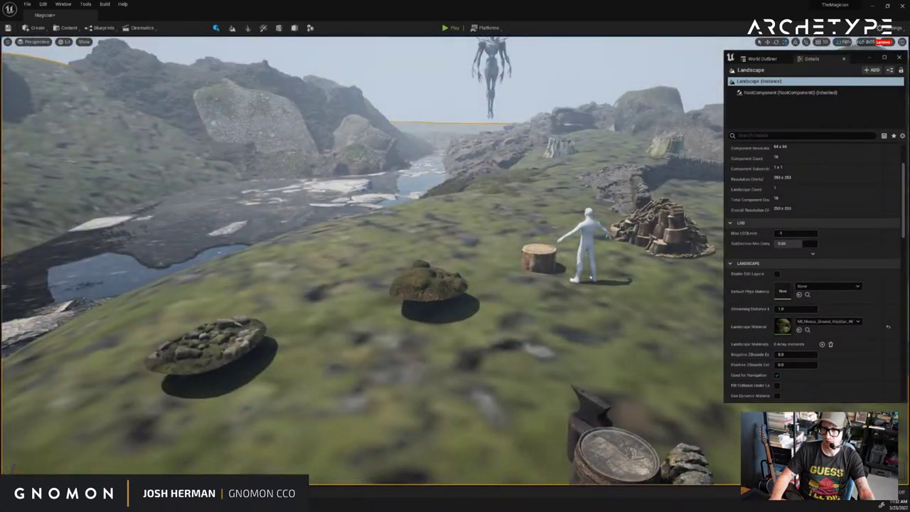
Try dropping another material onto the river surface and undo it
right_drag(456, 256, 327, 281)
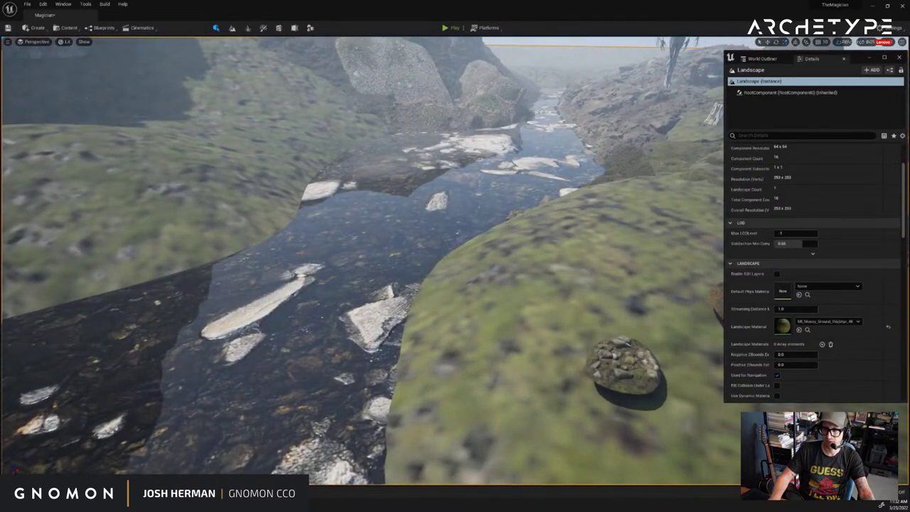
drag(0, 237, 366, 249)
right_drag(427, 256, 592, 239)
key(ctrl+z)
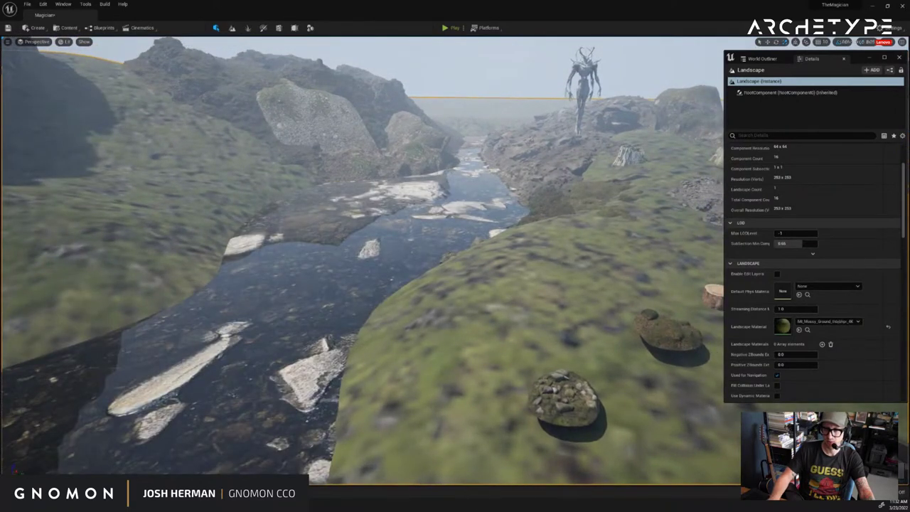
Try a dark water material with floating leaves on the river and inspect it from close above the surface
mouse_move(909, 252)
mouse_down()
mouse_move(384, 249)
mouse_move(394, 249)
mouse_up()
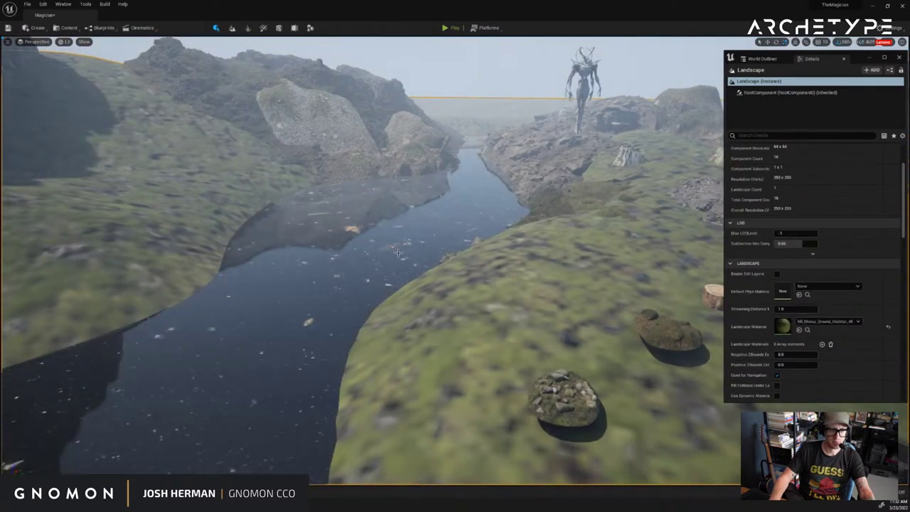
right_drag(398, 252, 182, 262)
key(q)
key(w)
key(d)
key(a)
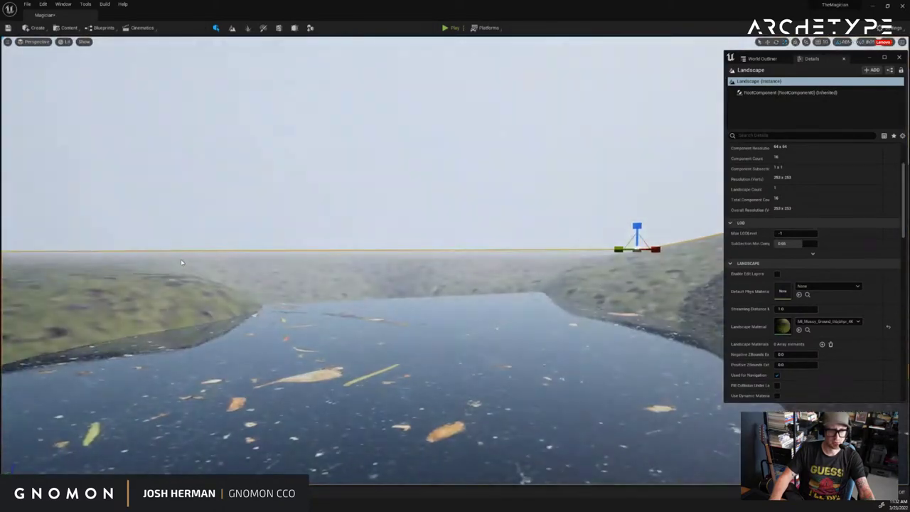
right_drag(442, 274, 379, 272)
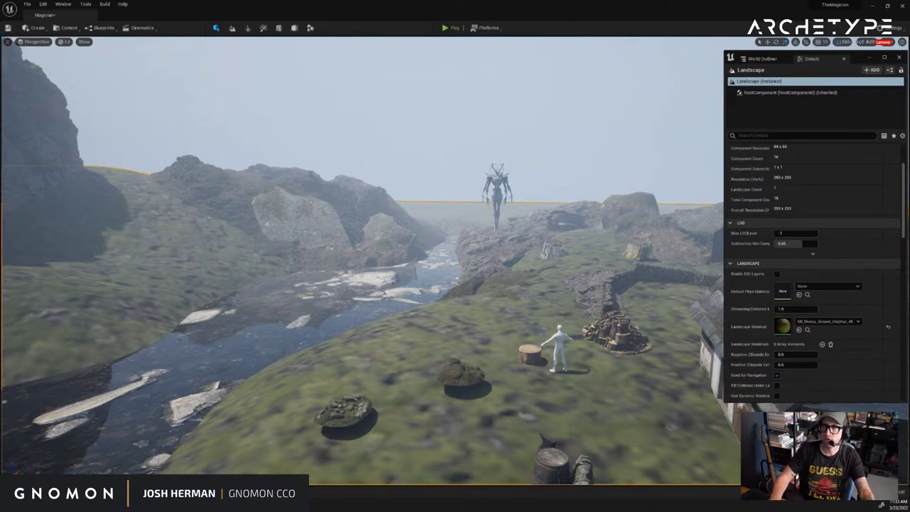
Open the Quixel Bridge asset library
click(60, 4)
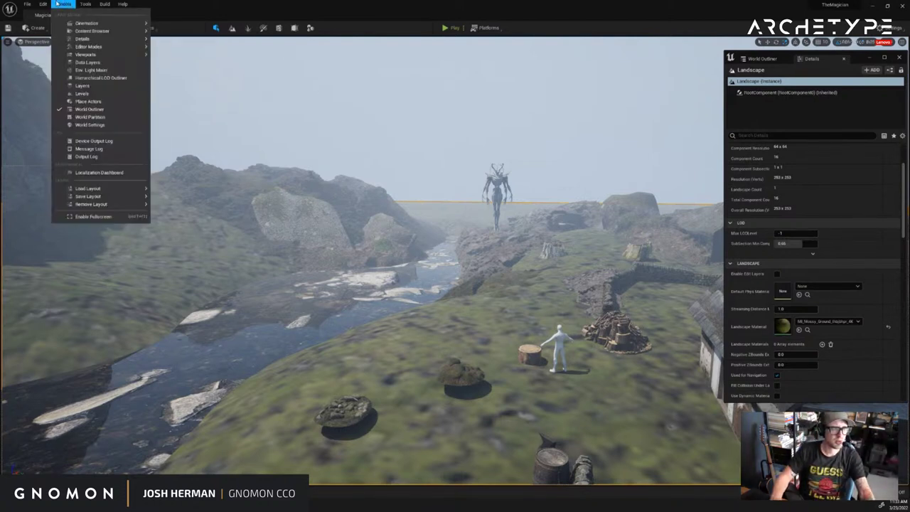
mouse_move(83, 5)
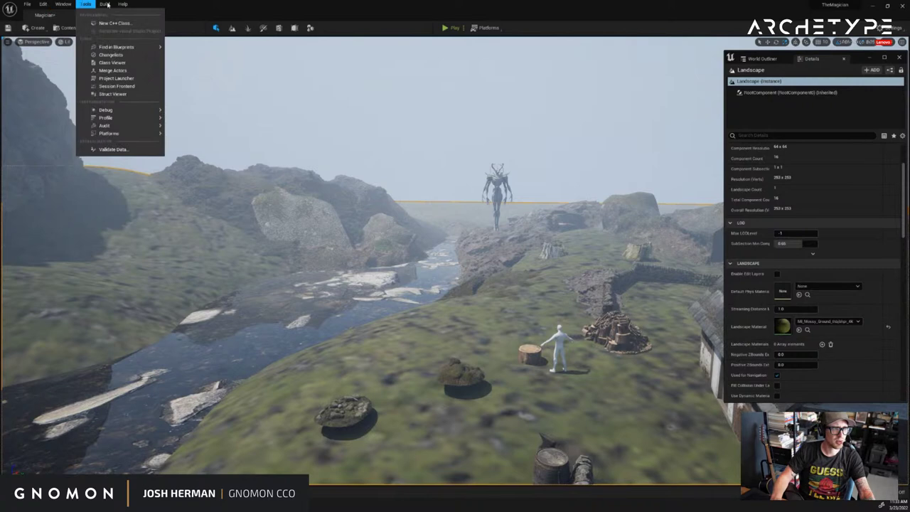
click(69, 28)
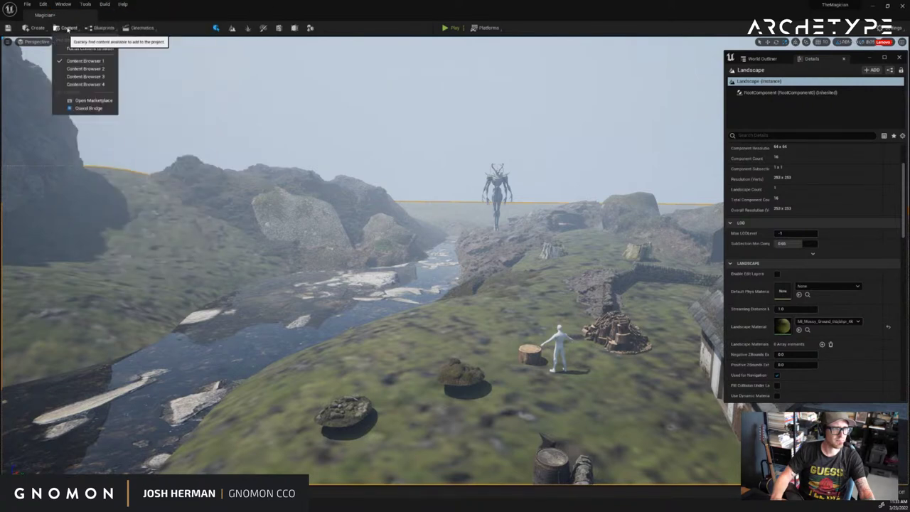
click(95, 108)
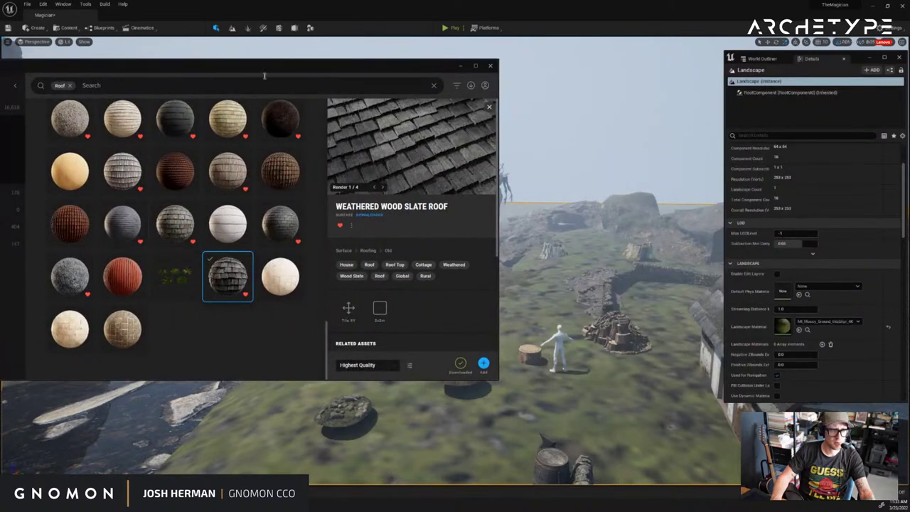
Show the Bridge library's filters and open the Megascans settings with the material override and material blend options
click(479, 365)
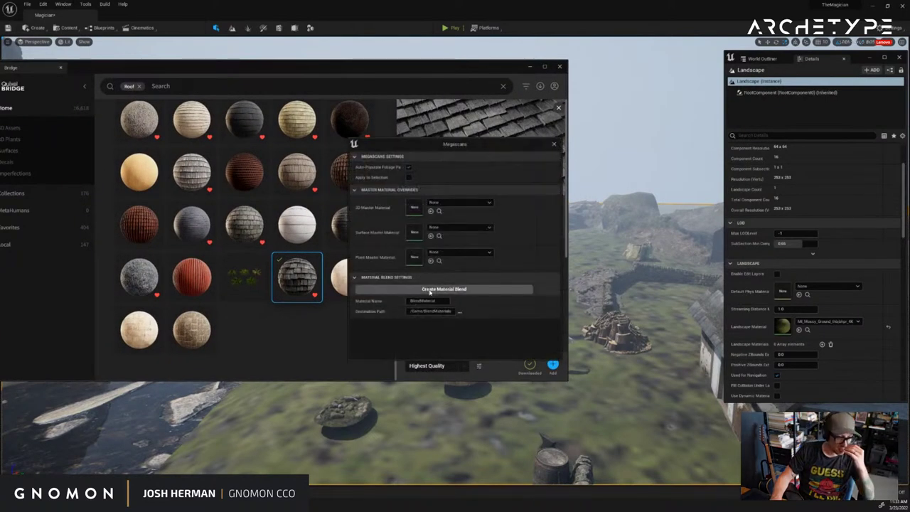
click(554, 144)
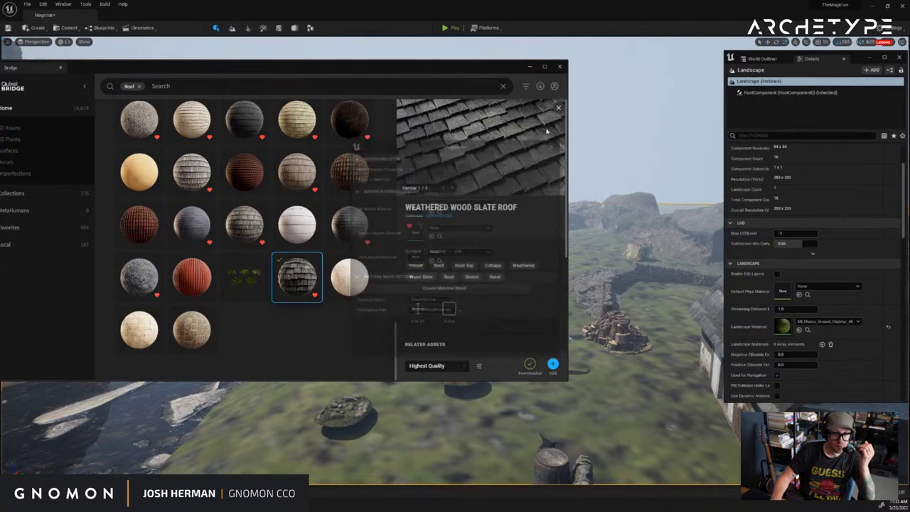
click(525, 86)
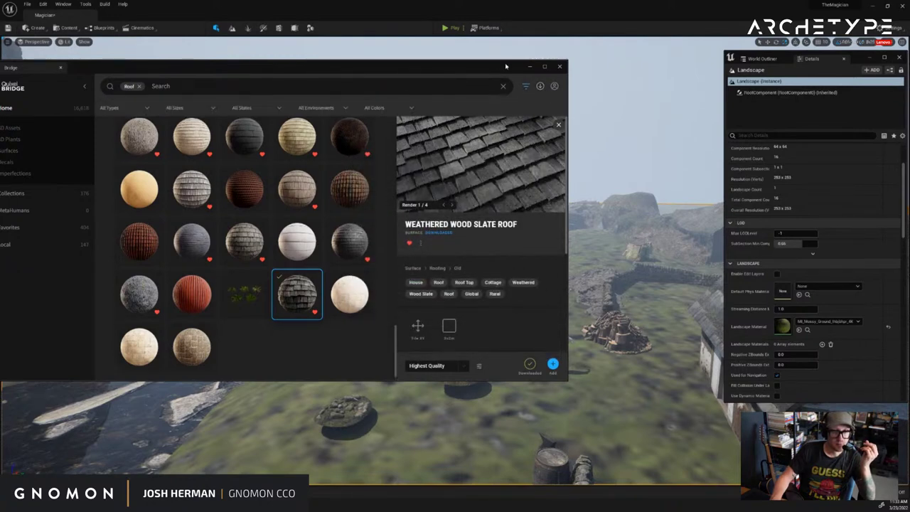
drag(506, 66, 561, 64)
click(533, 364)
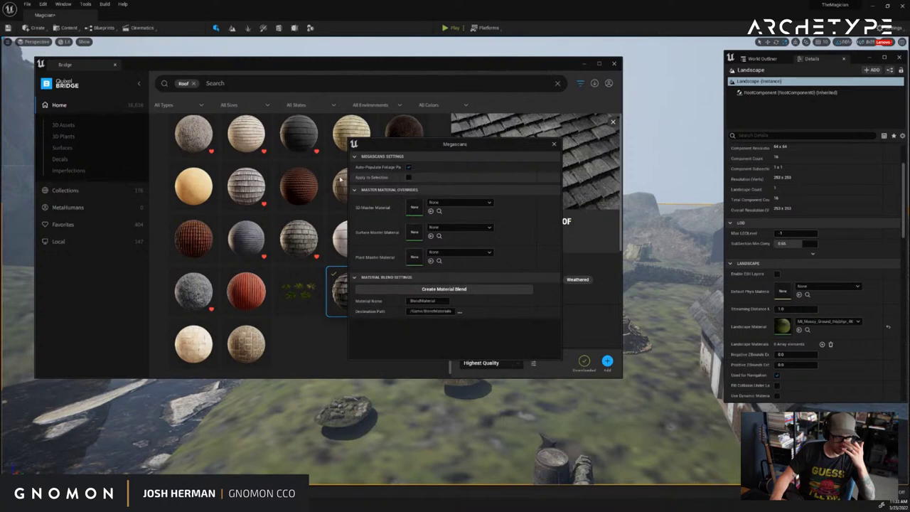
Select the Thatch Roof surface and bring up its Megascans settings to check them
click(553, 145)
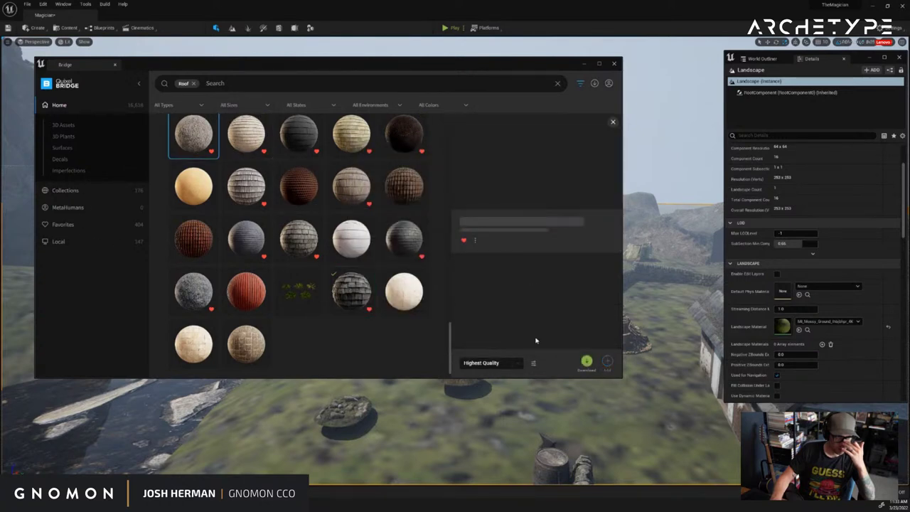
click(535, 363)
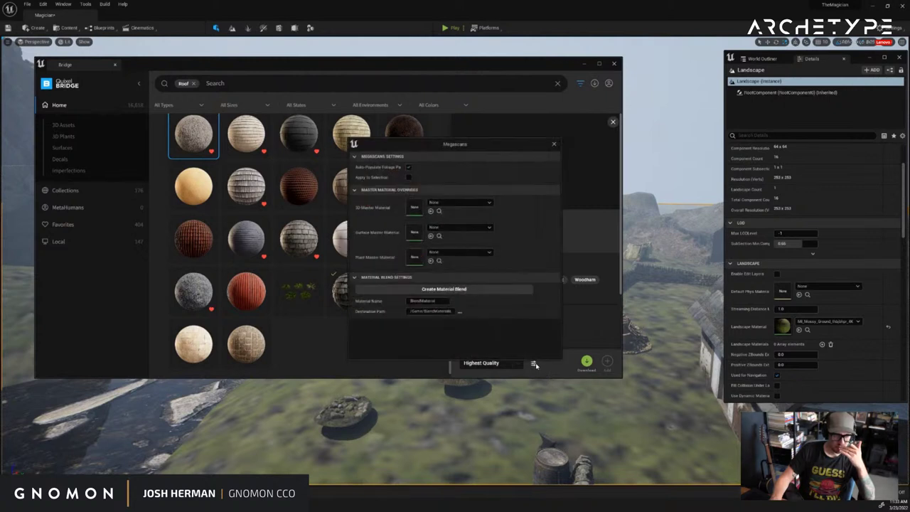
click(554, 144)
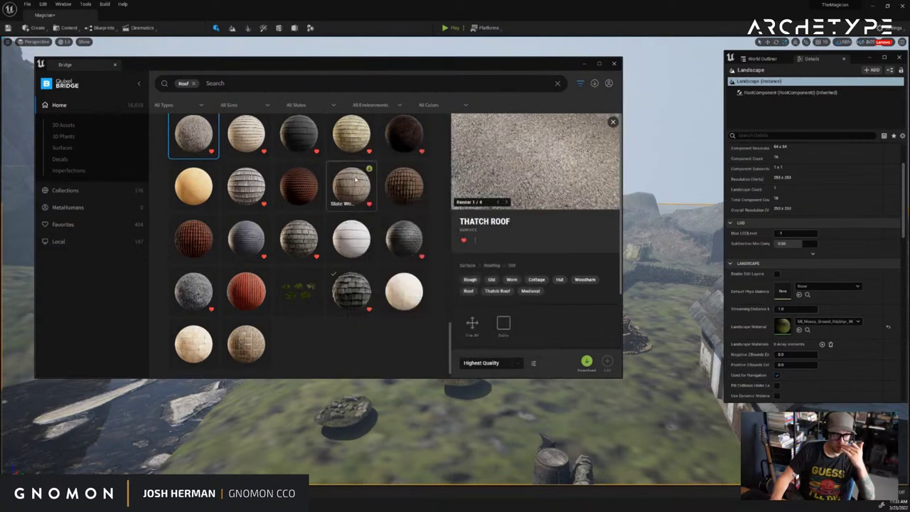
Select the Slate Wood Old Roof surface, try High Quality for the download and return it to Highest Quality
click(351, 185)
click(516, 364)
click(488, 339)
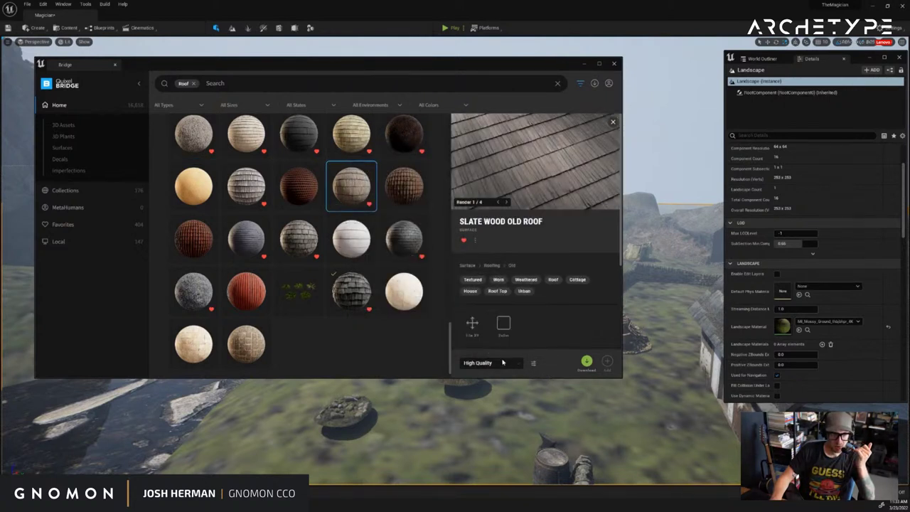
click(515, 366)
click(493, 350)
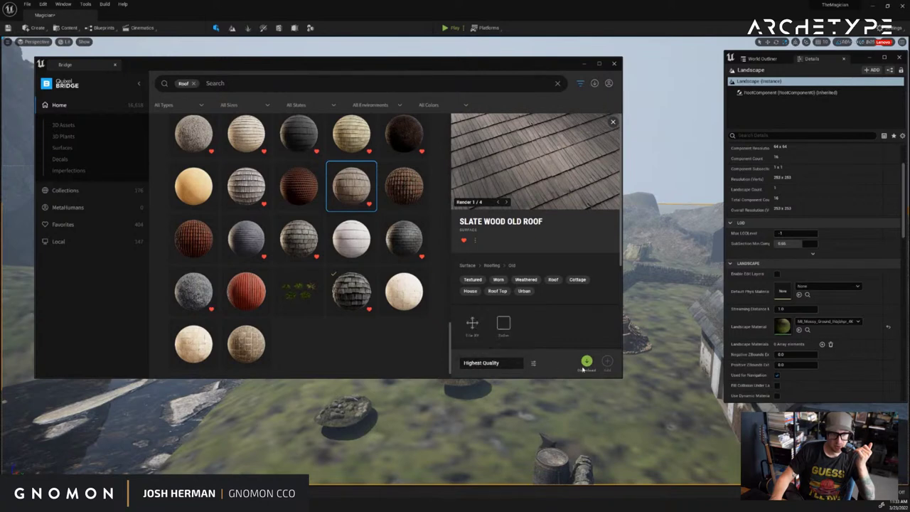
Look over the material blend and master material override sections of the Megascans settings, collapsing and expanding both
click(534, 364)
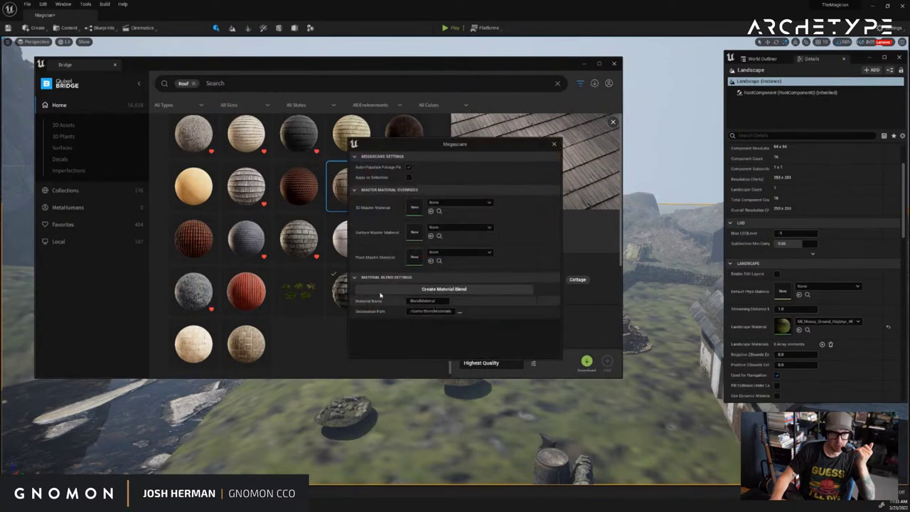
click(355, 278)
click(355, 278)
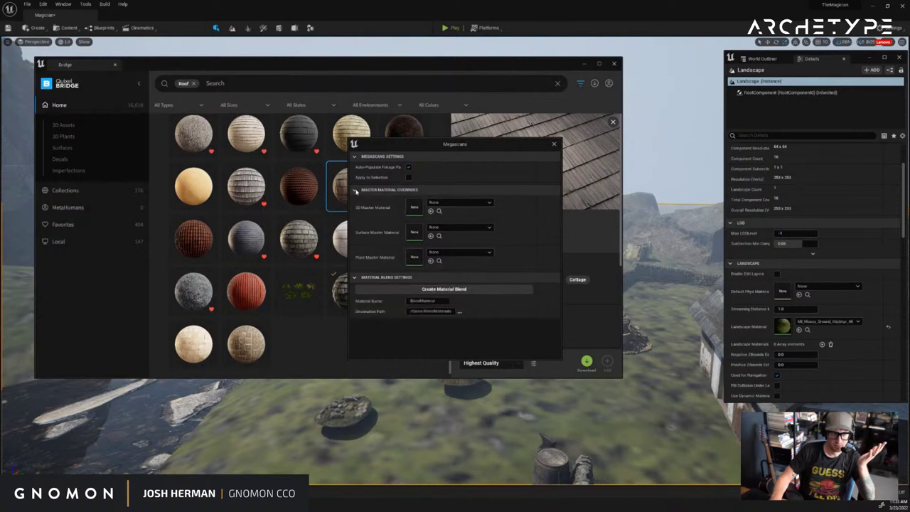
click(356, 190)
click(356, 190)
click(554, 145)
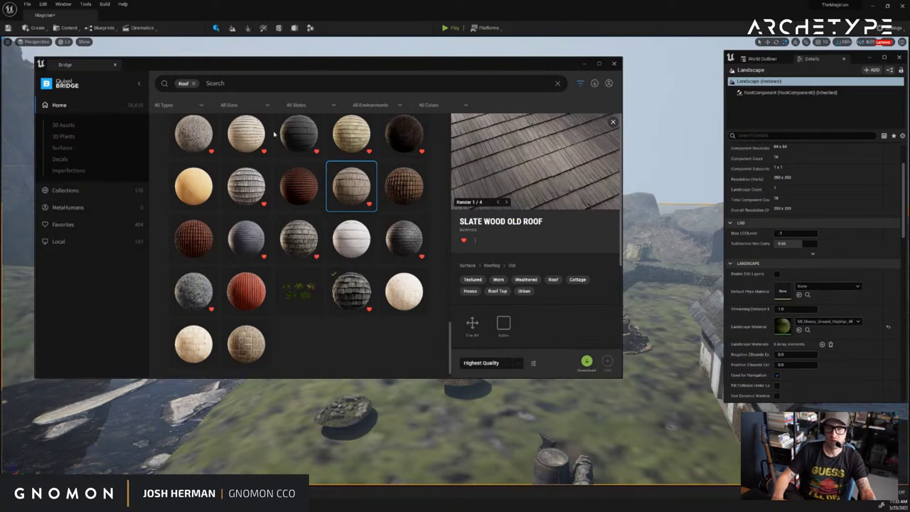
Select the Slate Roof surface and get the Bridge window out of the way of the scene
mouse_move(355, 69)
mouse_down()
mouse_move(369, 75)
mouse_move(347, 70)
mouse_up()
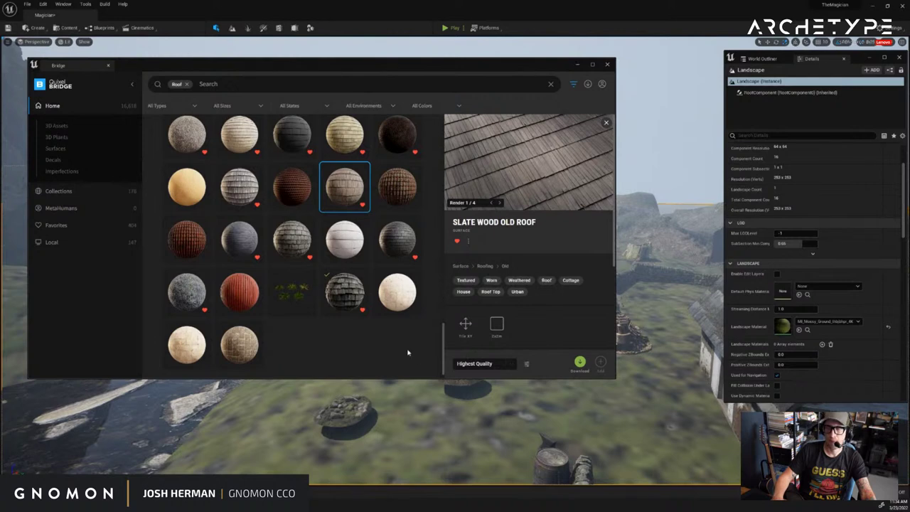
click(397, 239)
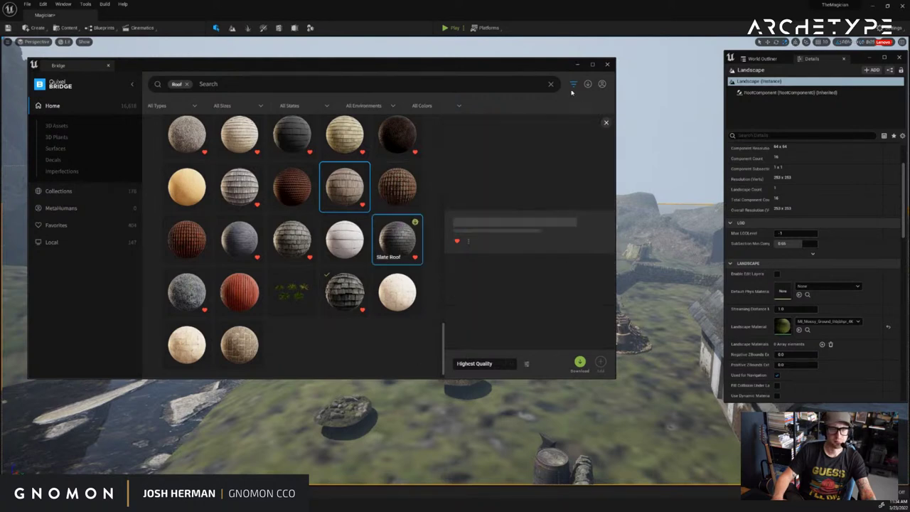
drag(579, 65, 583, 60)
click(582, 60)
Compare a rocky riverbed material with the dark floating-leaves water on the river, keeping the dark water
right_drag(519, 170, 528, 202)
scroll(527, 201, down, 8)
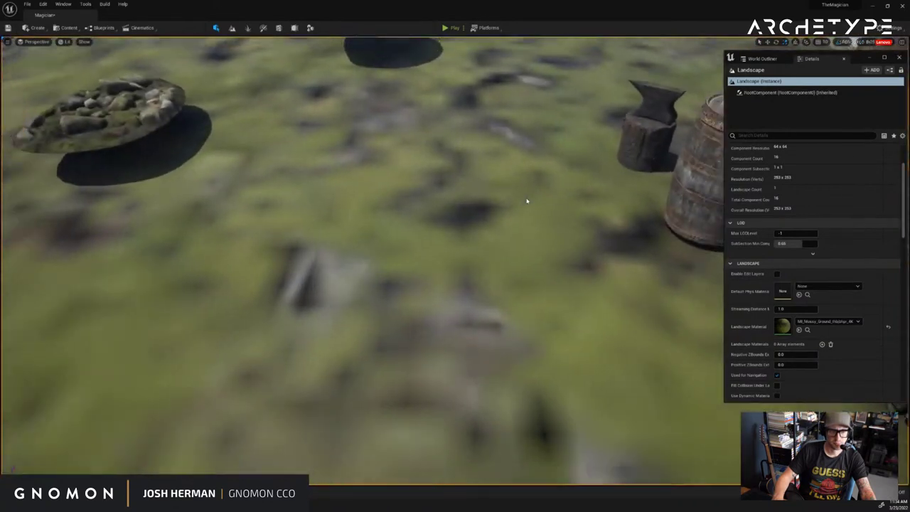
alt+drag(527, 201, 535, 201)
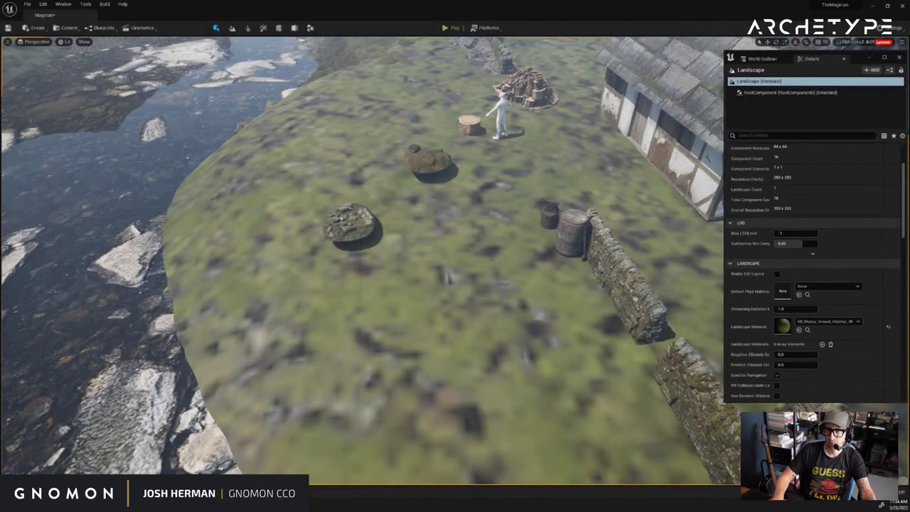
drag(44, 185, 114, 166)
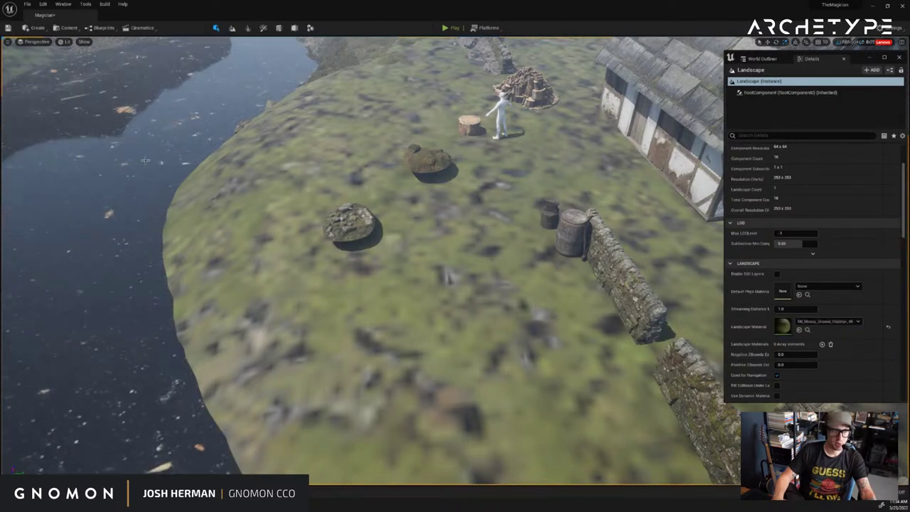
right_drag(164, 159, 165, 74)
key(w)
mouse_move(271, 192)
right_down()
mouse_move(226, 192)
mouse_move(271, 191)
right_up()
right_drag(331, 243, 358, 236)
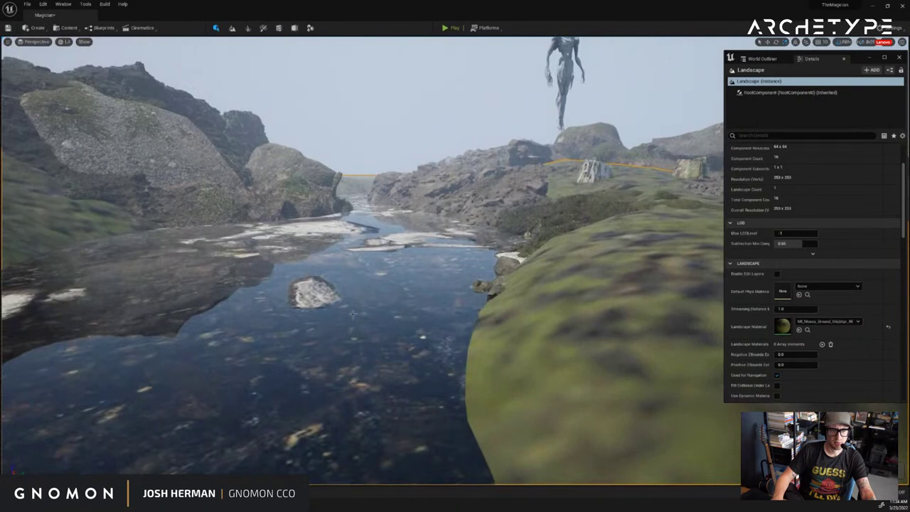
right_drag(407, 304, 408, 304)
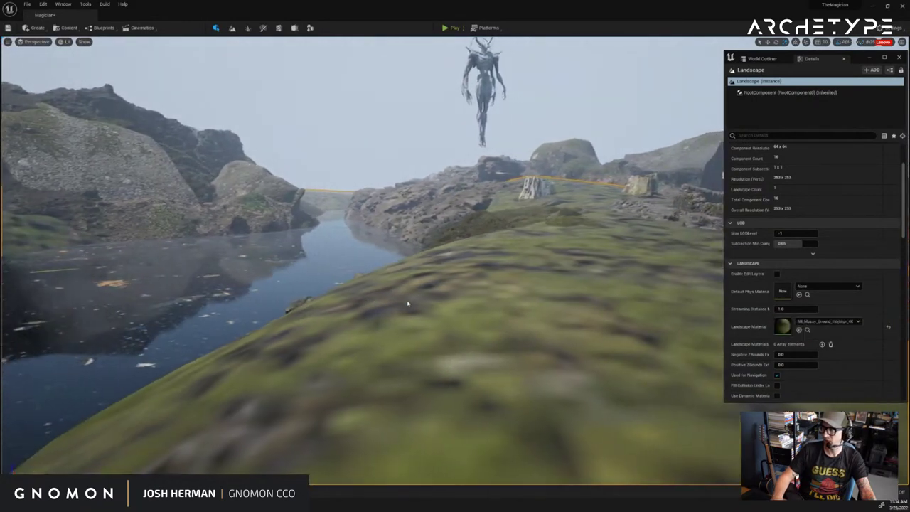
right_drag(525, 288, 525, 287)
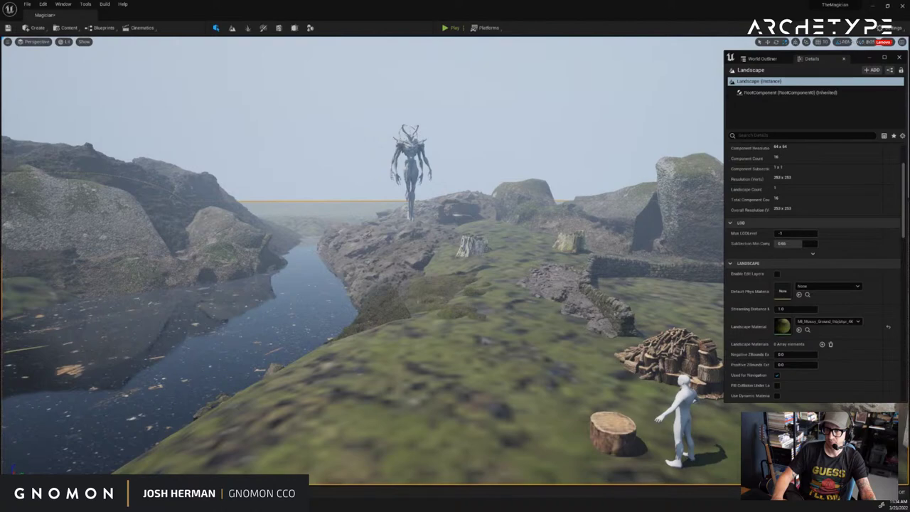
Assign the Wet Soil Ground material to the landscape and inspect the ground around the figure, woodpile and cottage
drag(573, 390, 791, 325)
right_drag(507, 313, 540, 338)
scroll(540, 342, up, 10)
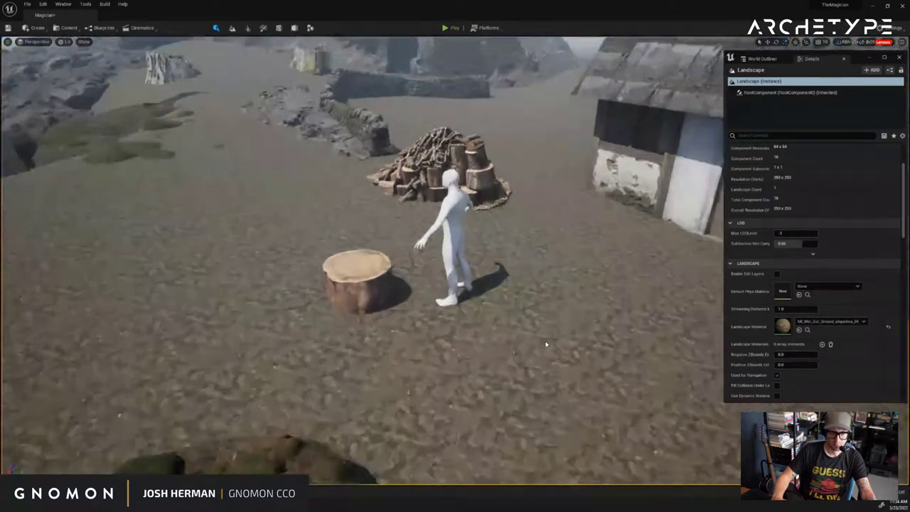
scroll(548, 345, down, 10)
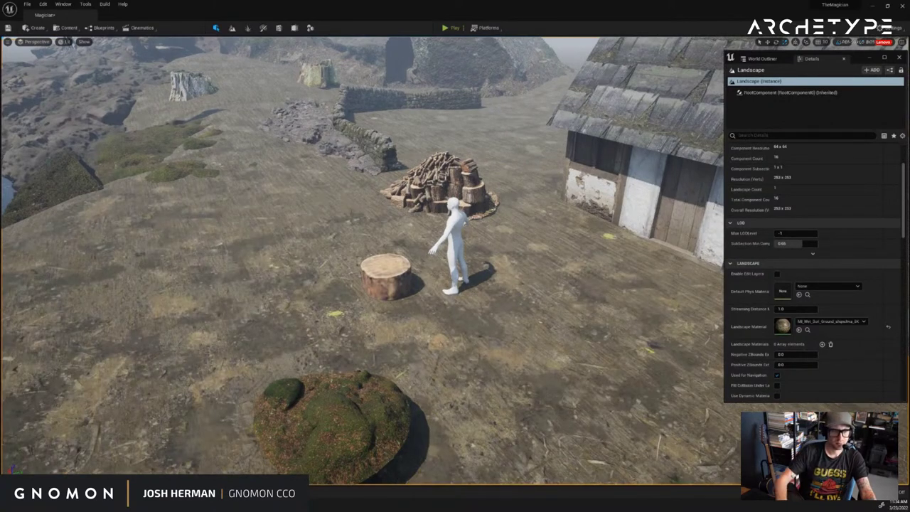
mouse_move(554, 189)
right_down()
mouse_move(516, 168)
mouse_move(518, 188)
mouse_move(539, 189)
right_up()
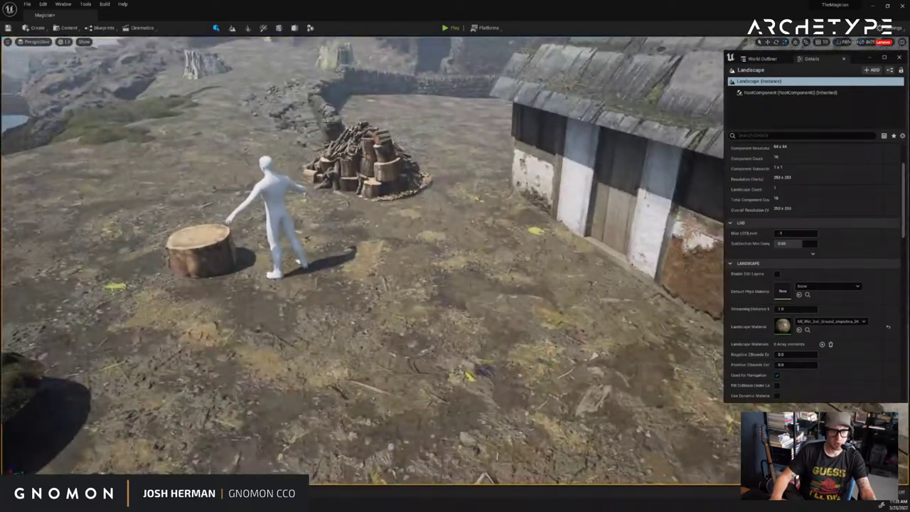
mouse_move(474, 194)
right_down()
mouse_move(443, 190)
mouse_move(473, 199)
mouse_move(466, 191)
right_up()
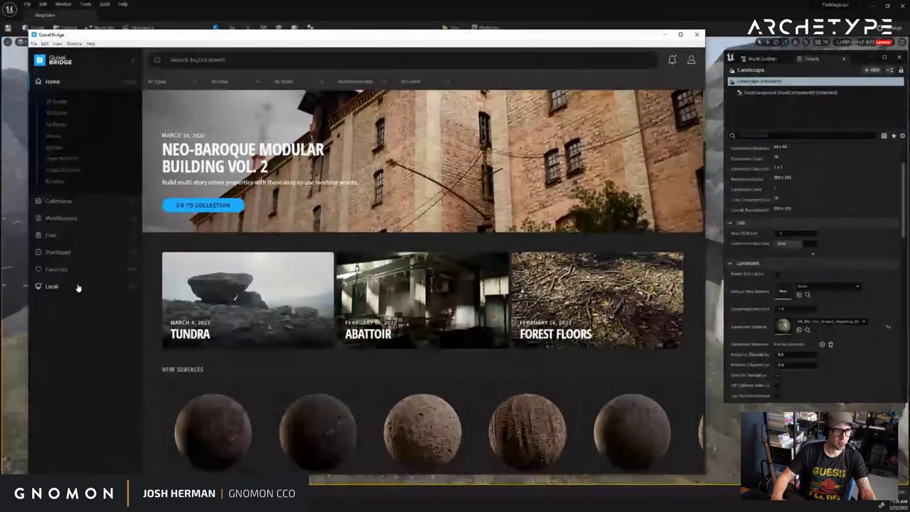
In the standalone Quixel Bridge, select Lava Stone Ripple from the local Megascans assets and examine its texture download settings
click(77, 286)
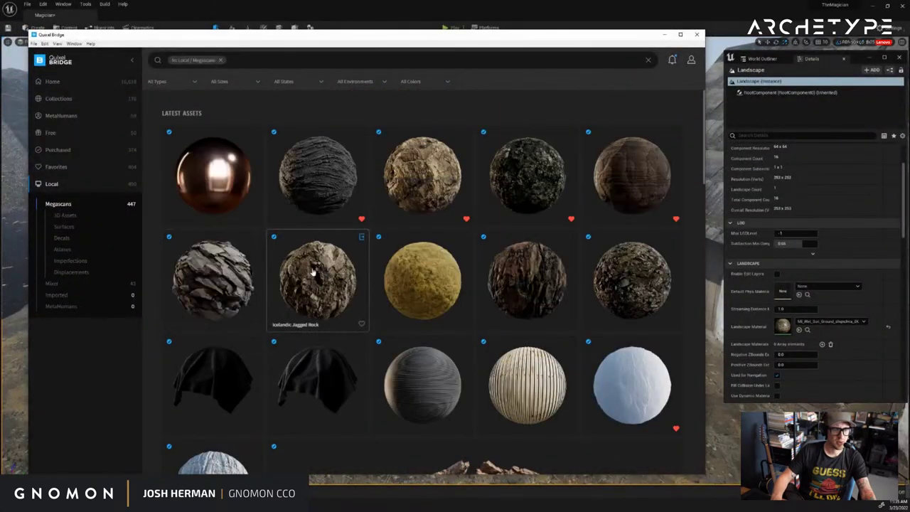
click(337, 190)
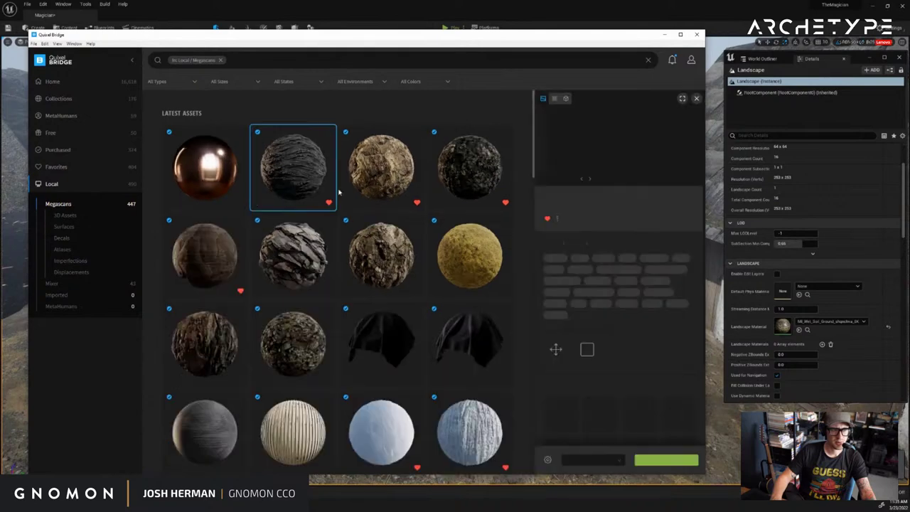
click(547, 461)
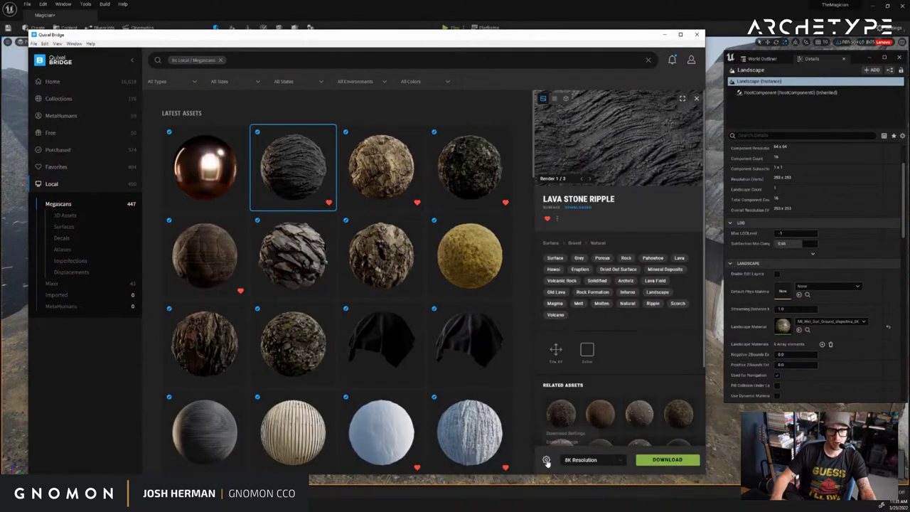
click(566, 433)
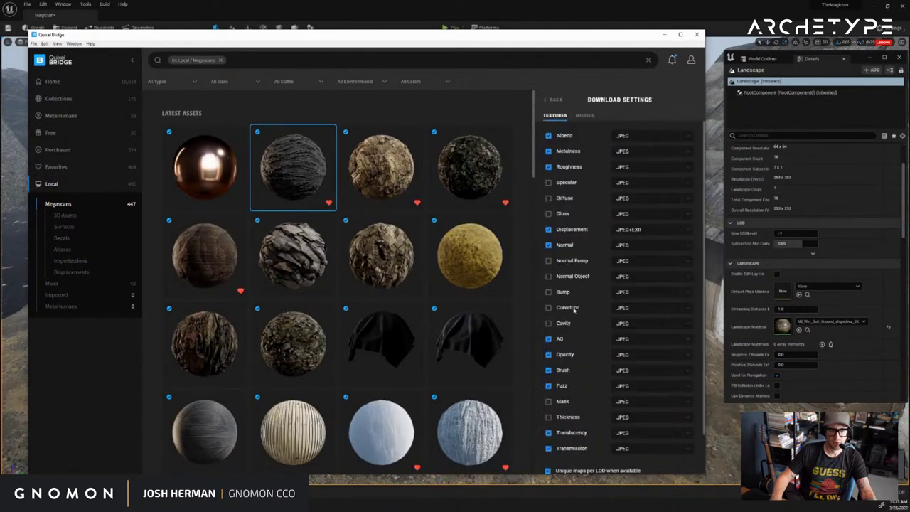
scroll(604, 324, down, 2)
scroll(604, 323, up, 2)
click(554, 101)
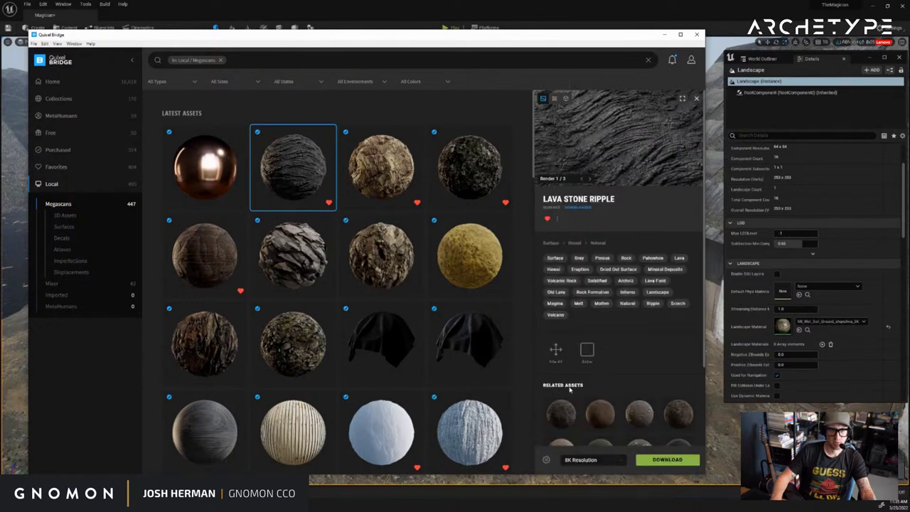
Check Lava Stone Ripple's related assets and download resolution choices, and move the standalone Bridge window aside
scroll(560, 273, down, 3)
click(622, 461)
click(623, 461)
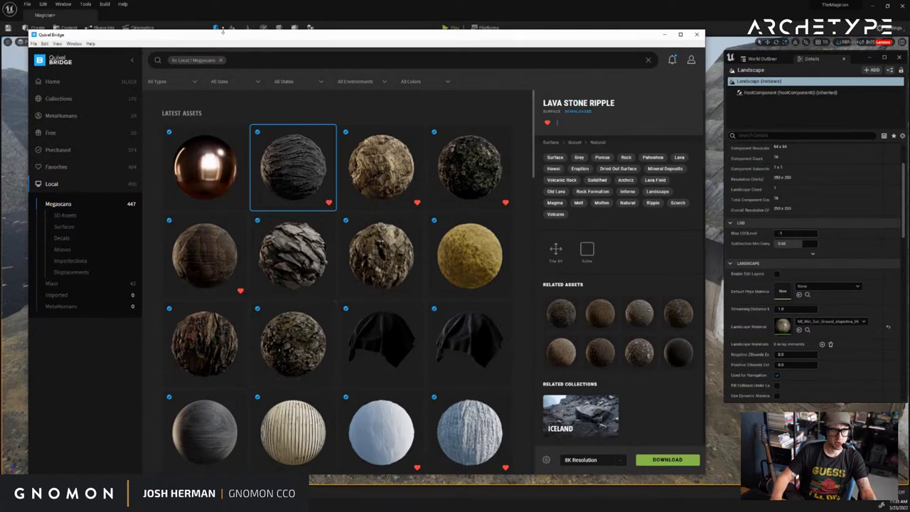
drag(223, 31, 348, 50)
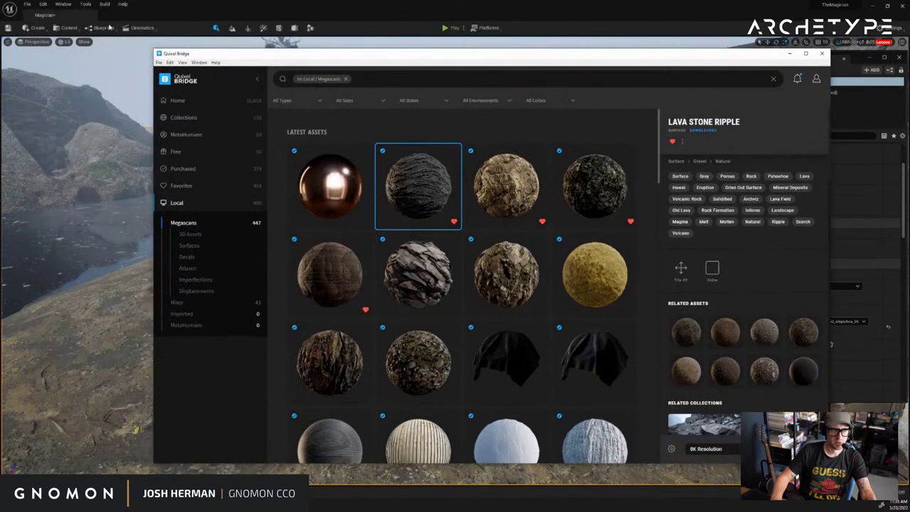
Return to the Unreal editor's built-in Bridge and check the Megascans settings for the Slate Roof surface
click(69, 29)
click(90, 112)
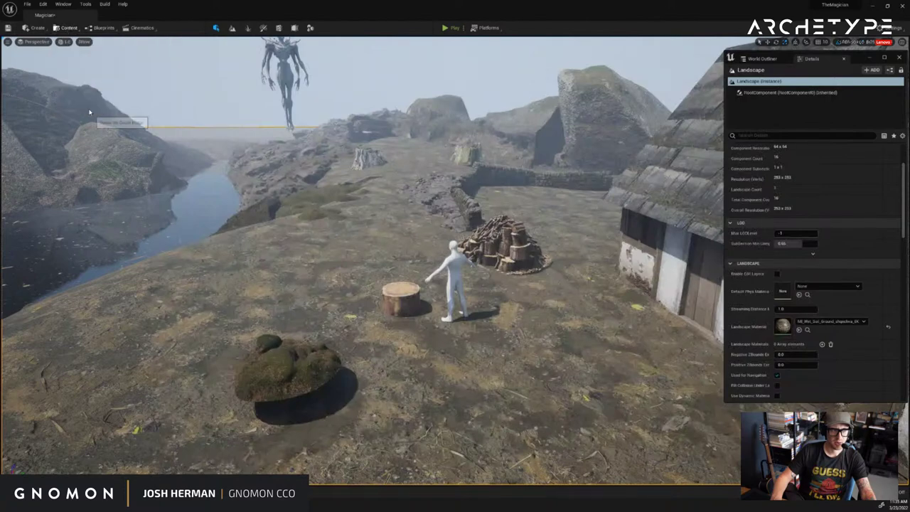
drag(909, 100, 101, 55)
click(487, 353)
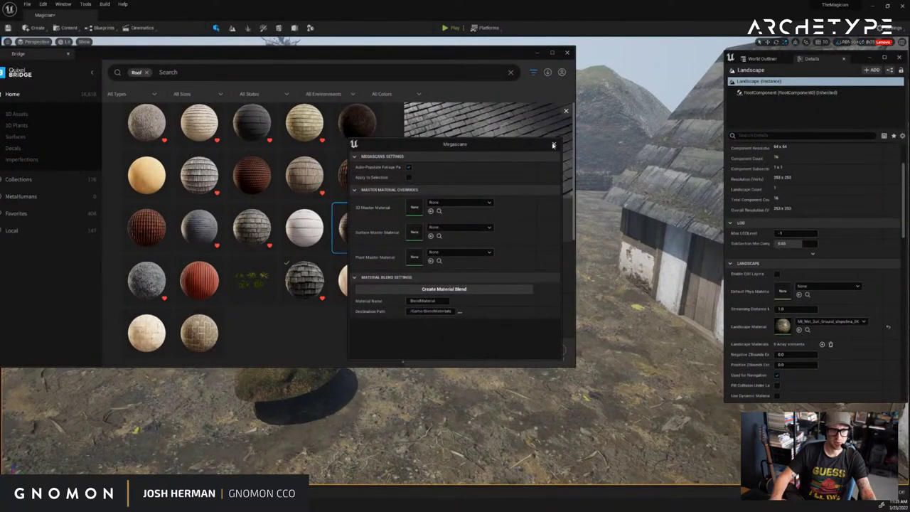
click(553, 145)
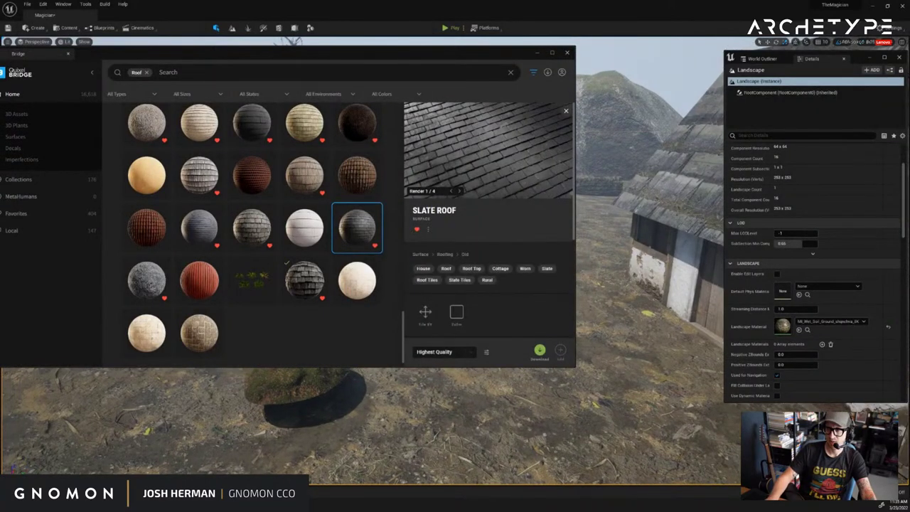
Switch back to the standalone Quixel Bridge and show its local Mixer assets alongside the built-in Bridge
key(alt+Tab)
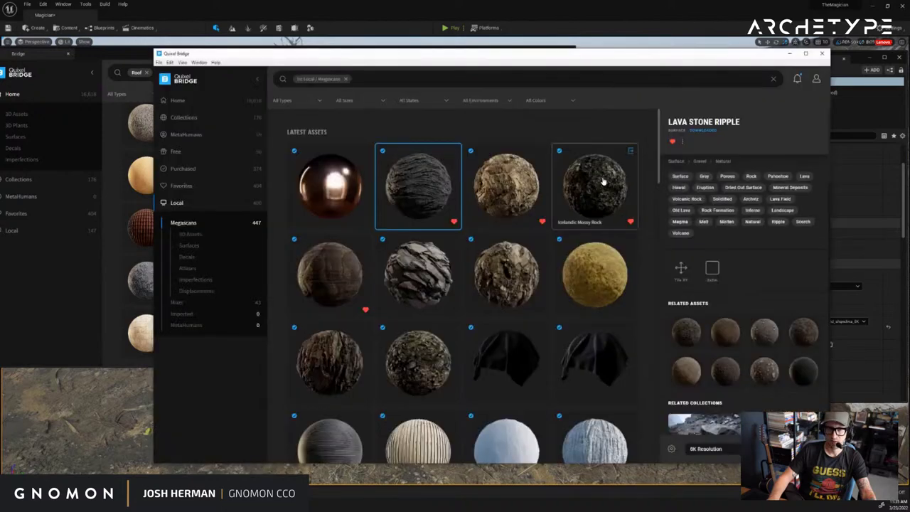
drag(484, 59, 601, 64)
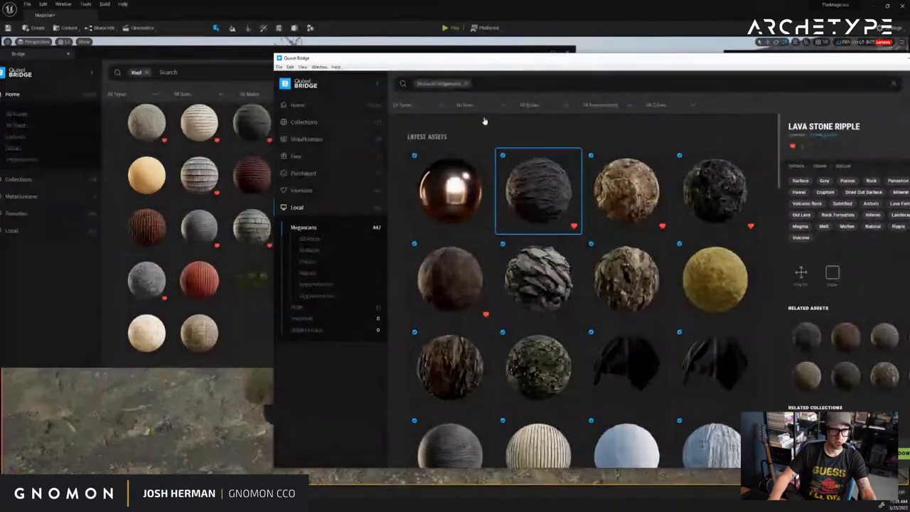
click(313, 307)
click(317, 210)
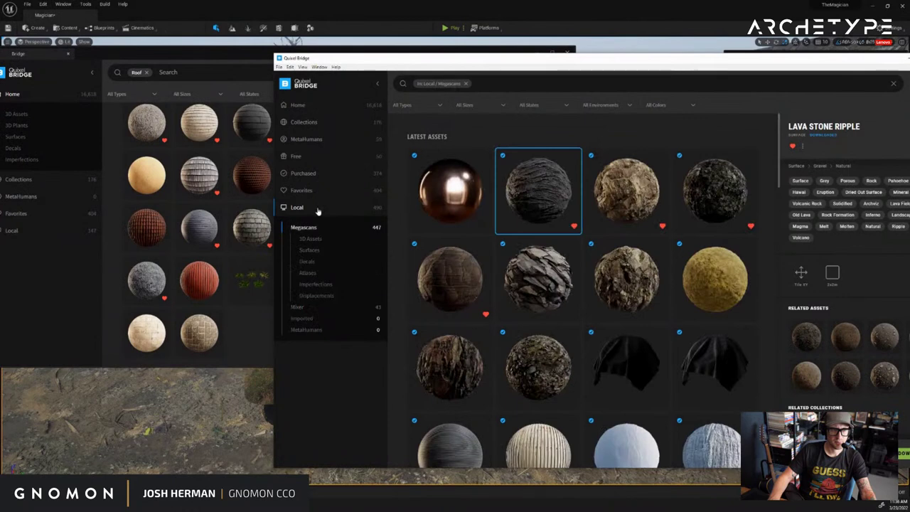
click(320, 308)
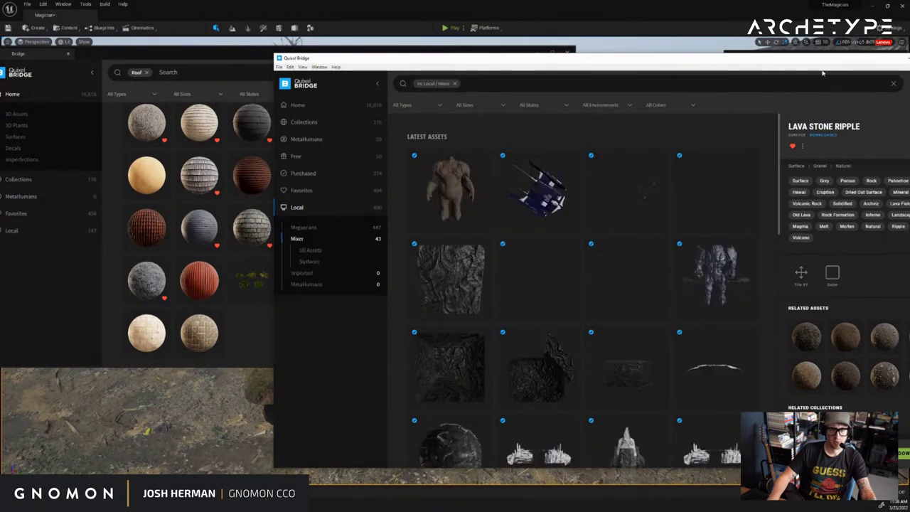
drag(815, 65, 758, 69)
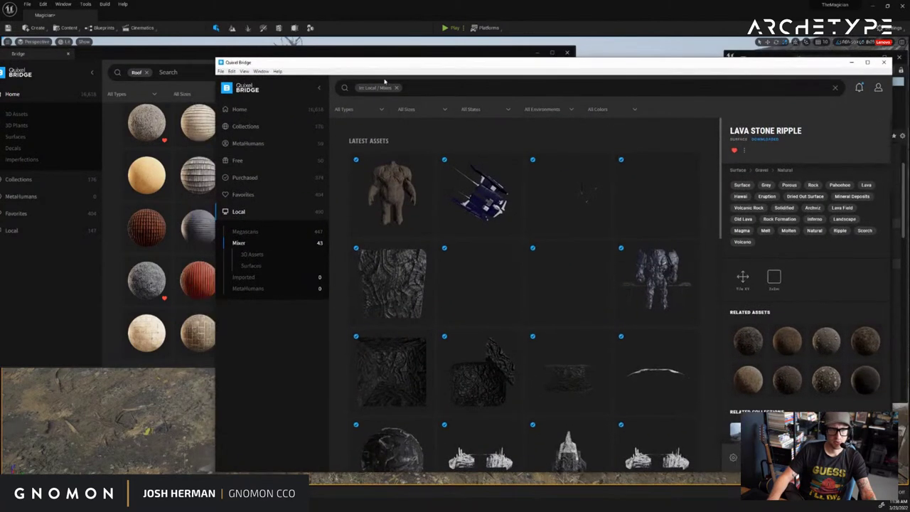
Look at the settings options in the standalone Quixel Bridge and return to the Unreal scene past the built-in Bridge
click(231, 72)
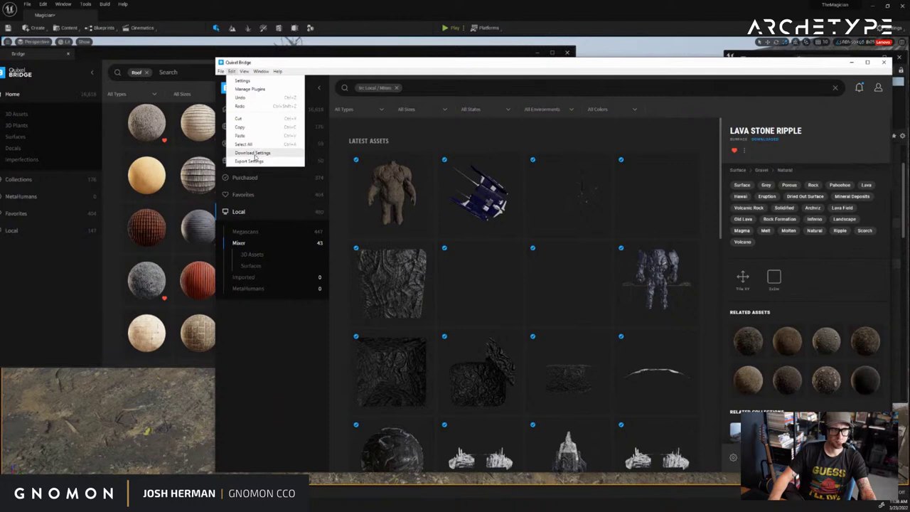
click(246, 81)
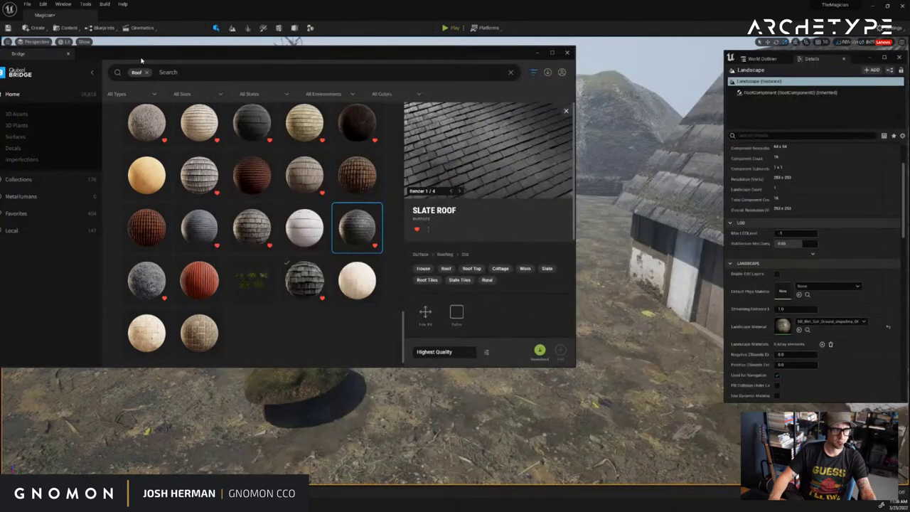
mouse_move(142, 60)
mouse_down()
mouse_move(156, 64)
mouse_move(125, 62)
mouse_up()
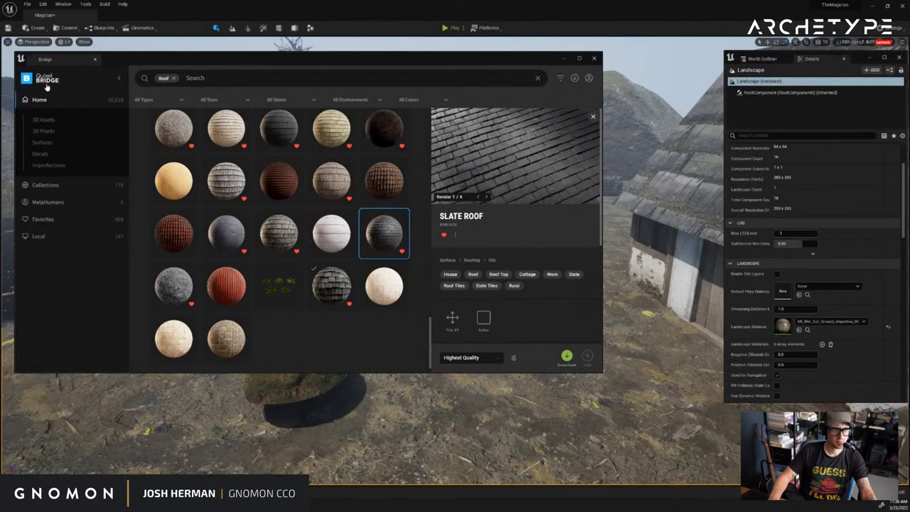
drag(46, 60, 47, 66)
click(679, 233)
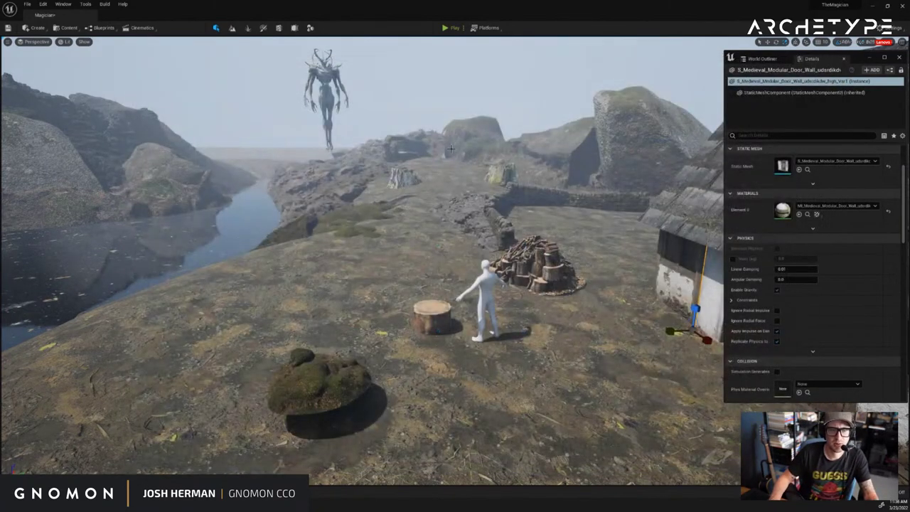
Try the Wet Stone Ground material on the landscape and inspect its detail up close
right_drag(233, 361, 233, 361)
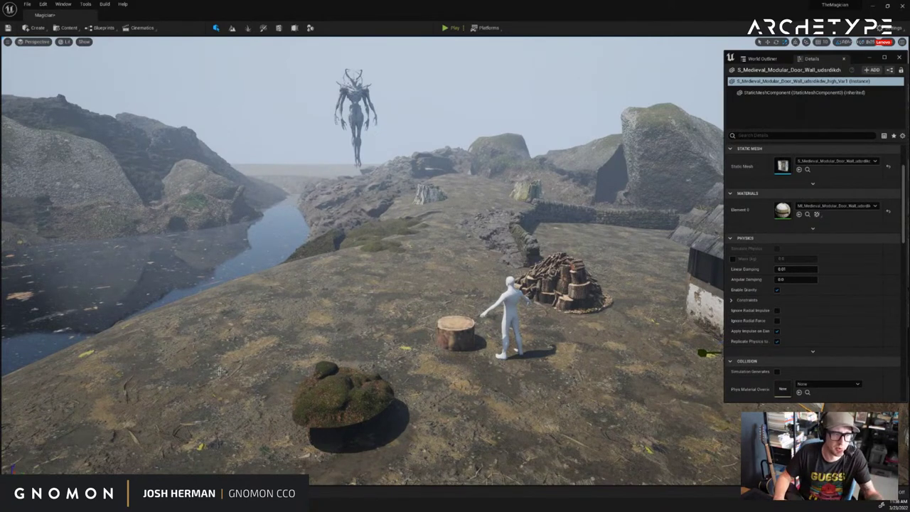
right_drag(332, 276, 375, 307)
key(w)
key(s)
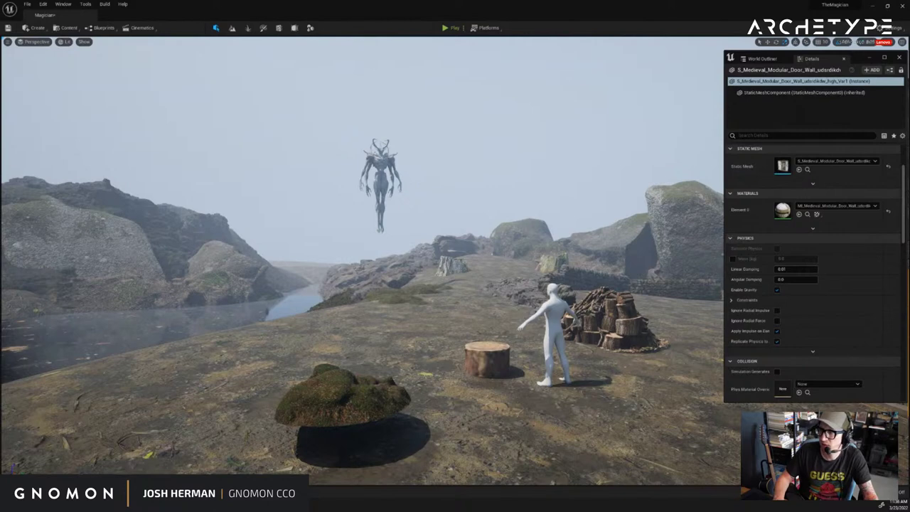
right_drag(503, 295, 503, 290)
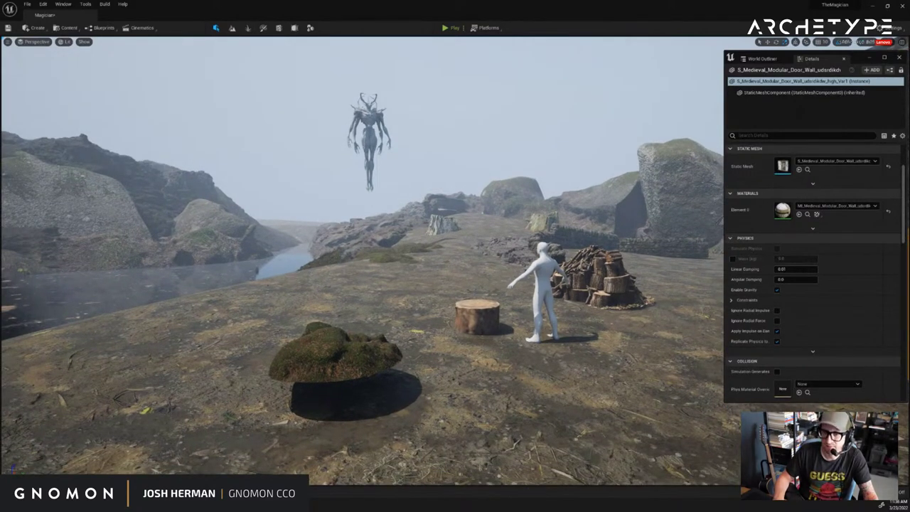
click(650, 372)
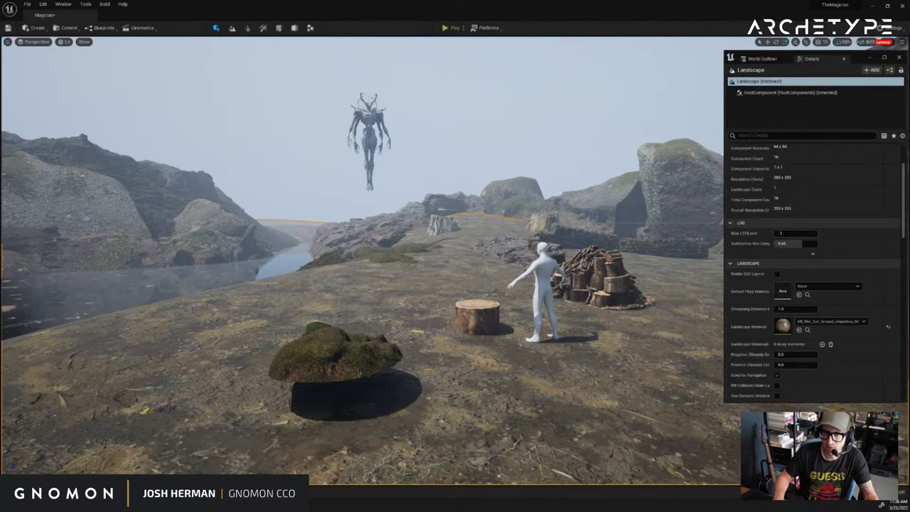
drag(909, 365, 793, 326)
right_drag(648, 354, 646, 382)
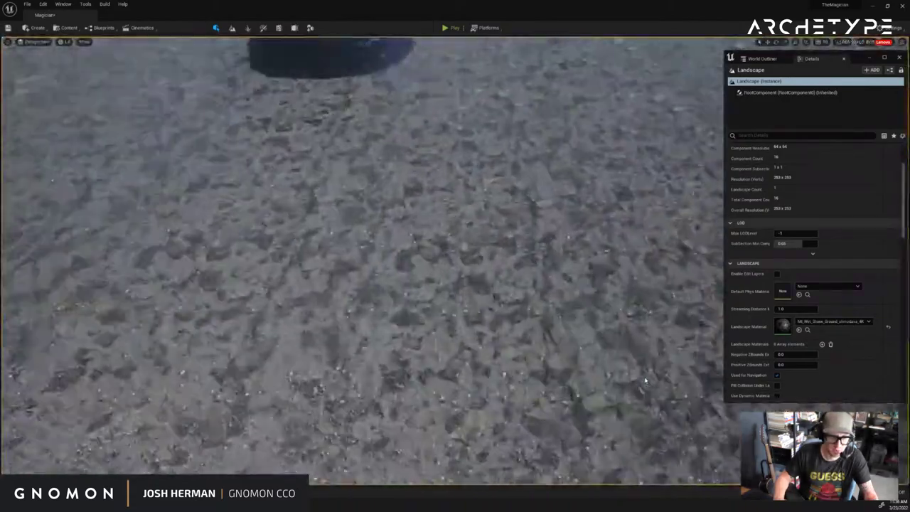
scroll(645, 380, up, 4)
scroll(646, 380, down, 5)
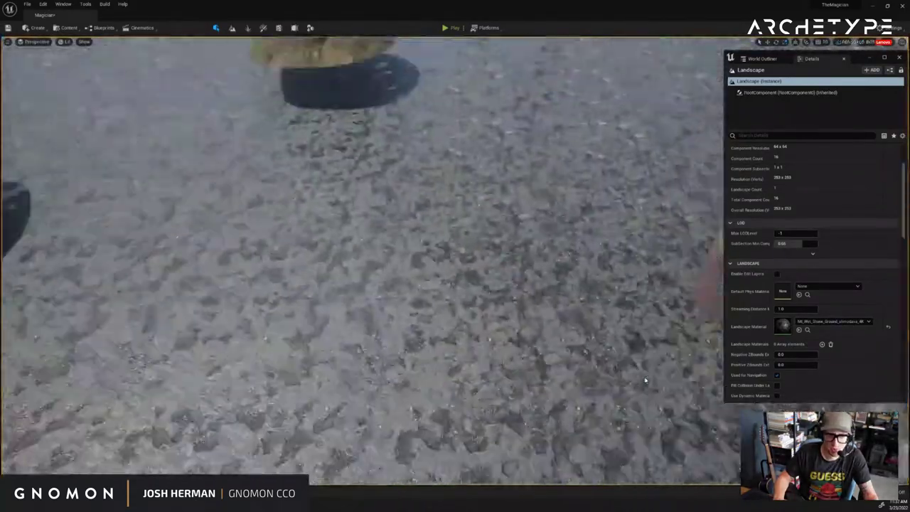
scroll(646, 381, down, 5)
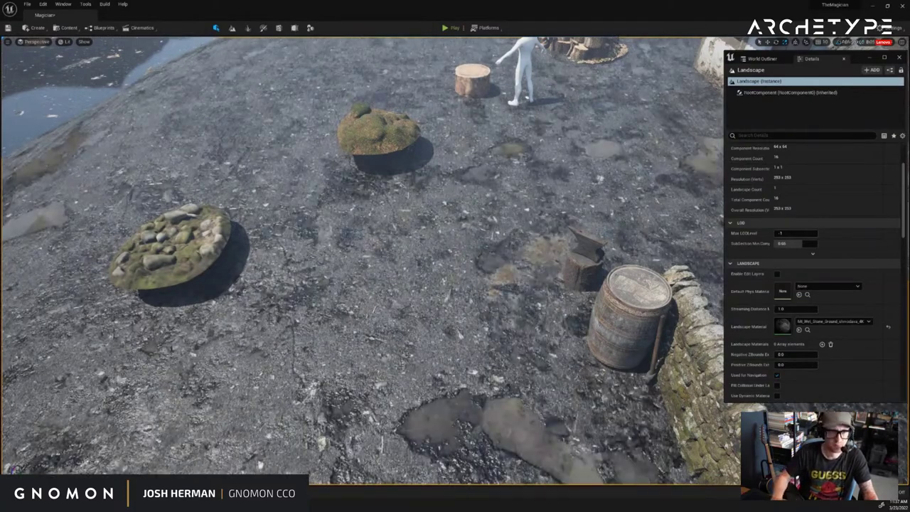
Try the Wild Grass And Ferns material on the landscape and examine it close up and from farther back
right_drag(618, 264, 698, 282)
key(w)
key(s)
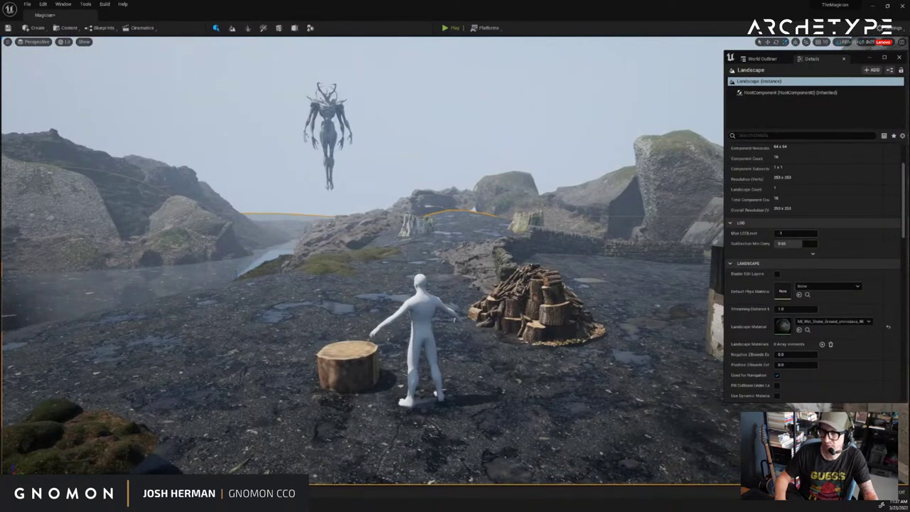
drag(909, 356, 791, 326)
right_drag(459, 320, 459, 367)
key(w)
scroll(459, 366, up, 8)
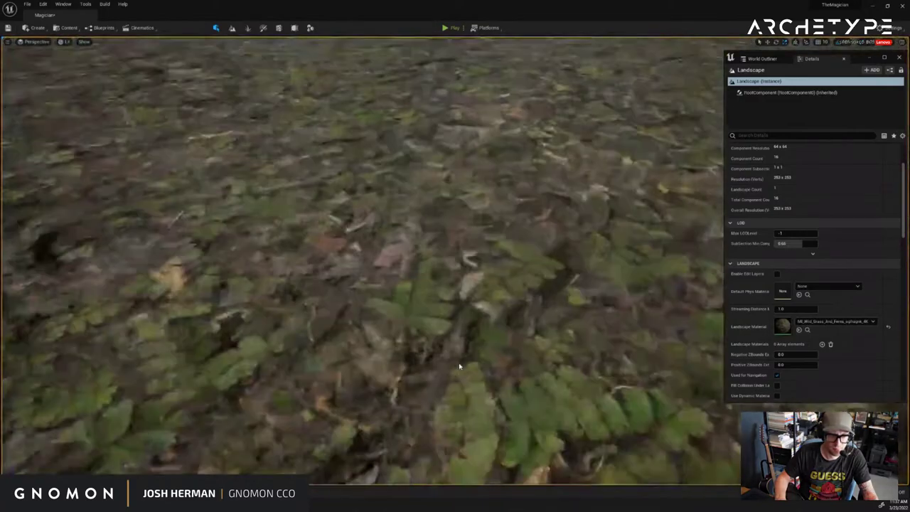
scroll(459, 367, down, 12)
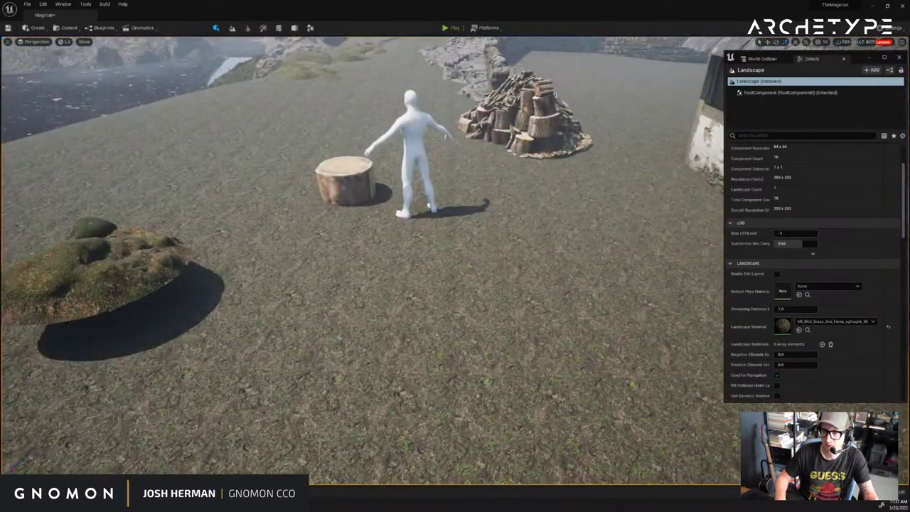
Alternate the landscape between the Wet Stone Ground and Wet Soil Ground materials to compare their looks
drag(909, 276, 811, 328)
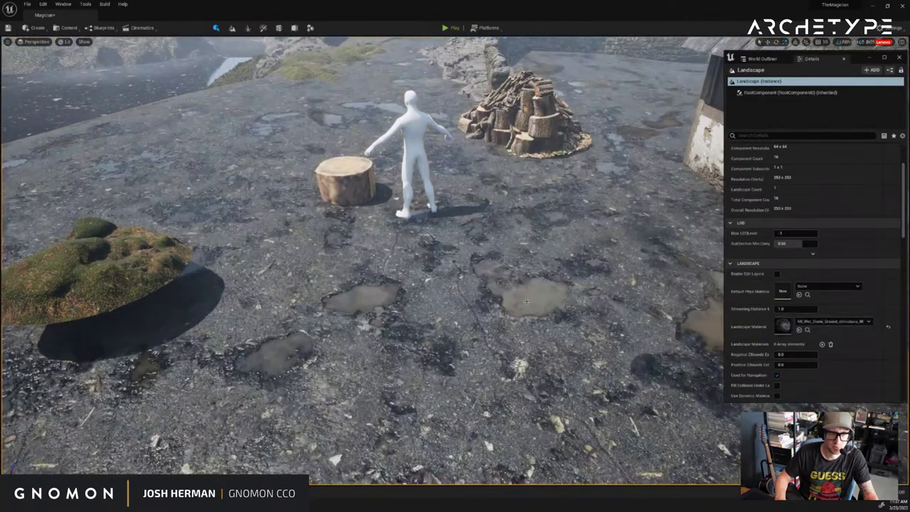
mouse_move(545, 287)
right_down()
mouse_move(562, 235)
mouse_move(532, 287)
right_up()
key(a)
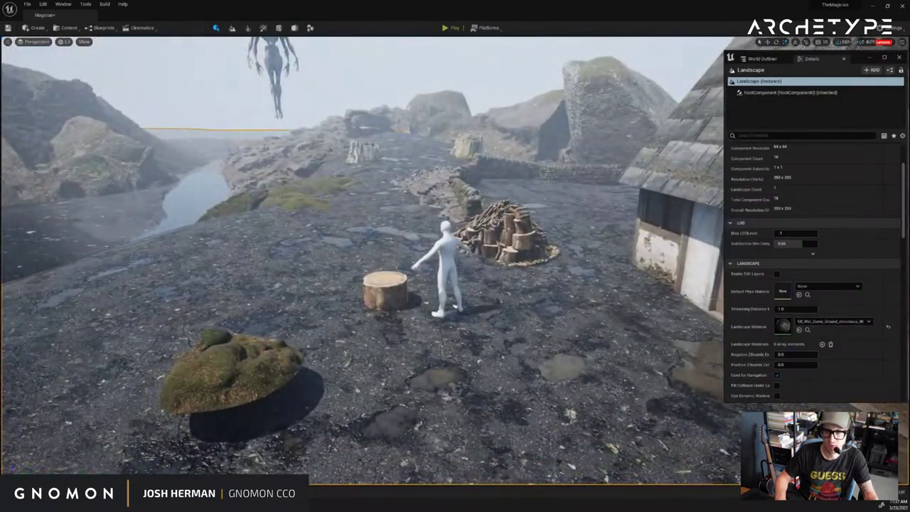
drag(864, 264, 782, 326)
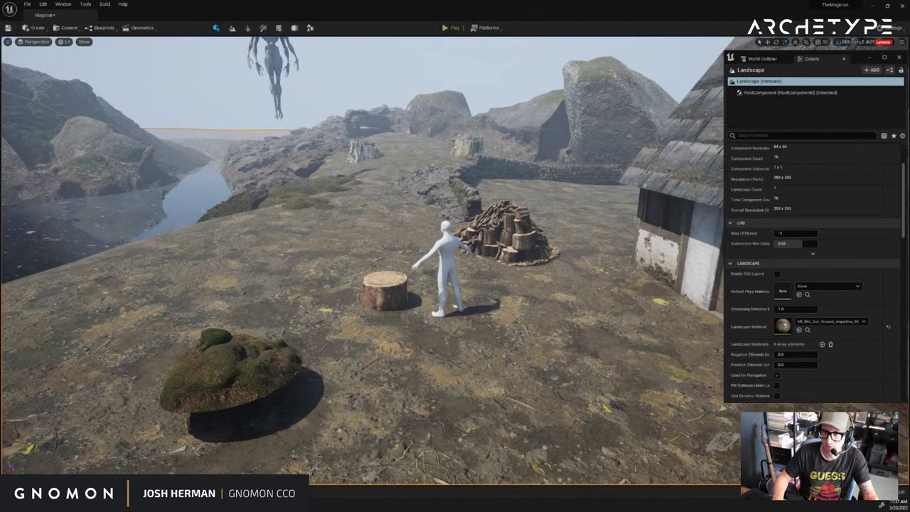
drag(601, 328, 784, 326)
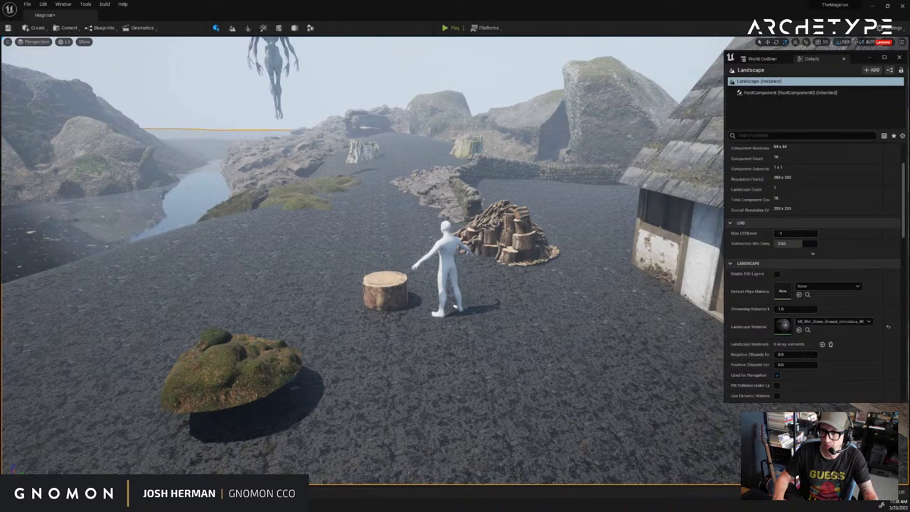
Try the Mossy Swamp Ground and Mossy Rocky Ground materials on the landscape
drag(909, 284, 814, 324)
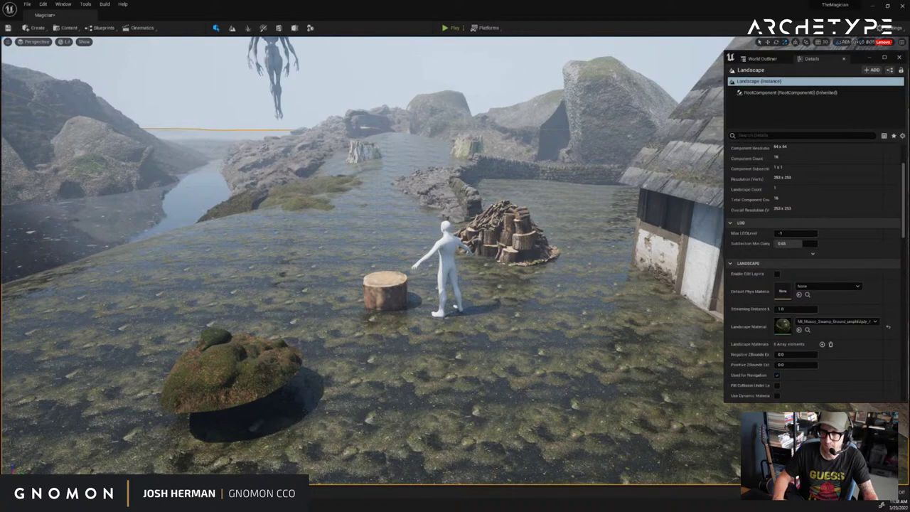
drag(909, 356, 802, 325)
right_drag(571, 278, 531, 261)
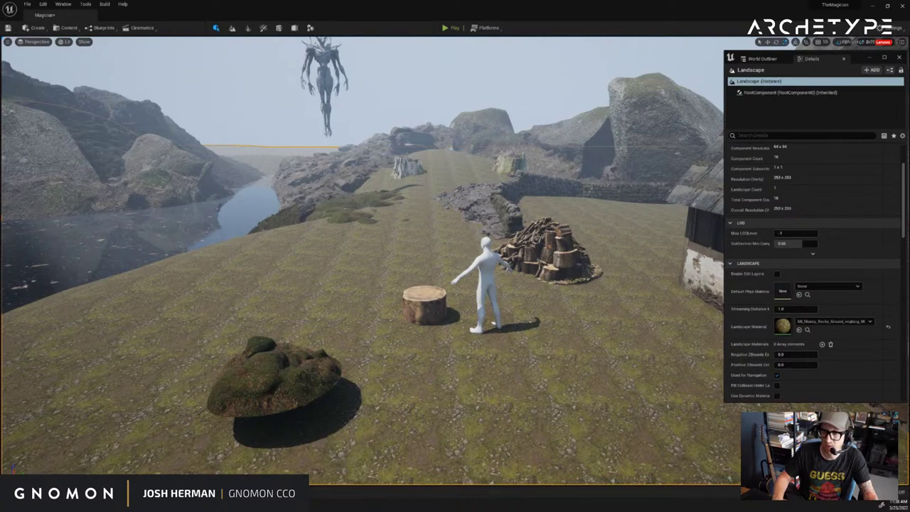
Try a ground material littered with reeds and straw on the river surface
drag(783, 326, 40, 258)
key(w)
mouse_move(153, 274)
right_down()
mouse_move(64, 275)
mouse_move(152, 276)
mouse_move(135, 333)
mouse_move(143, 287)
right_up()
key(w)
drag(142, 287, 150, 302)
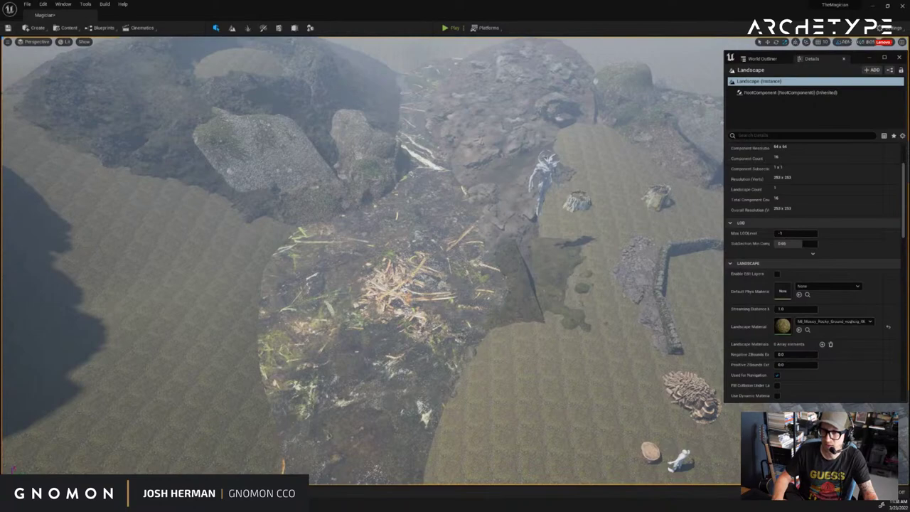
Apply a dark water material with floating debris to the river surface and inspect it along the rocky banks
drag(0, 290, 398, 290)
scroll(431, 315, up, 5)
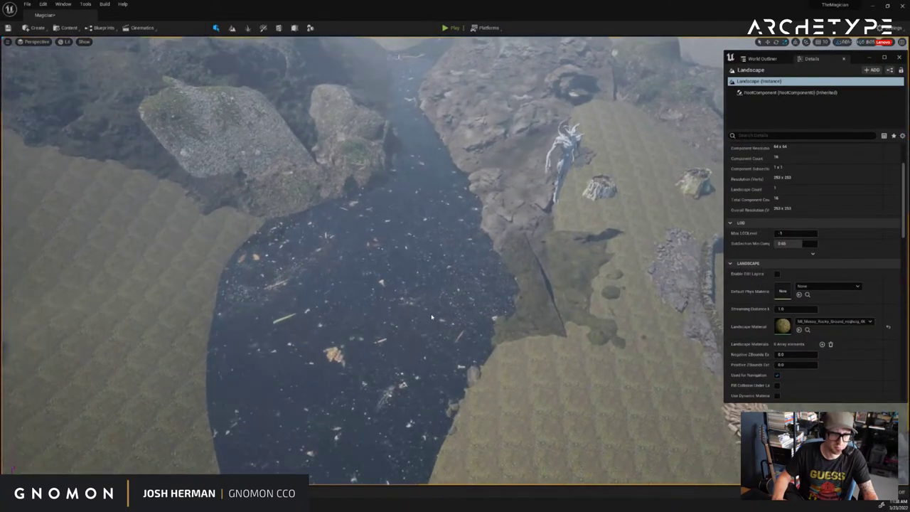
scroll(431, 317, up, 5)
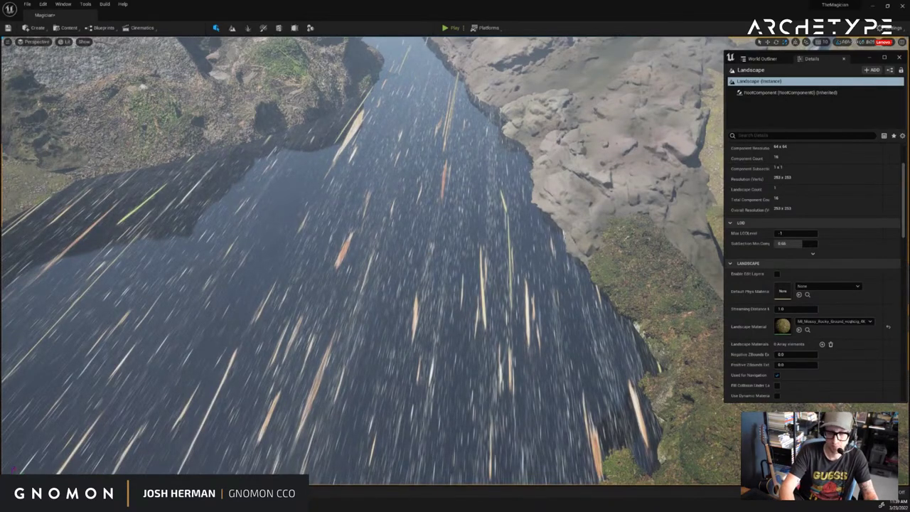
mouse_move(475, 167)
right_down()
mouse_move(475, 143)
mouse_move(484, 146)
mouse_move(476, 168)
mouse_move(499, 167)
mouse_move(491, 158)
right_up()
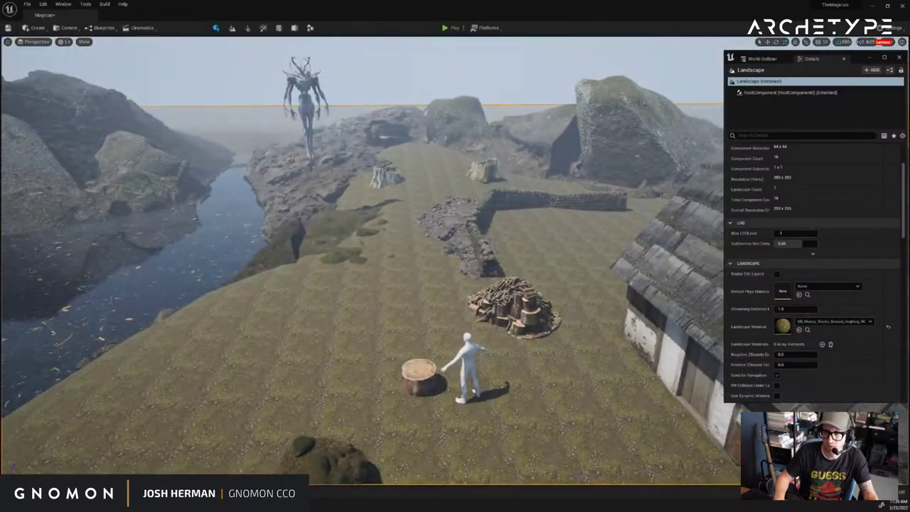
Compare Wet Soil Ground with the Wet Stone Ground materials on the landscape and apply the puddled Wet Stone Ground
drag(909, 377, 808, 327)
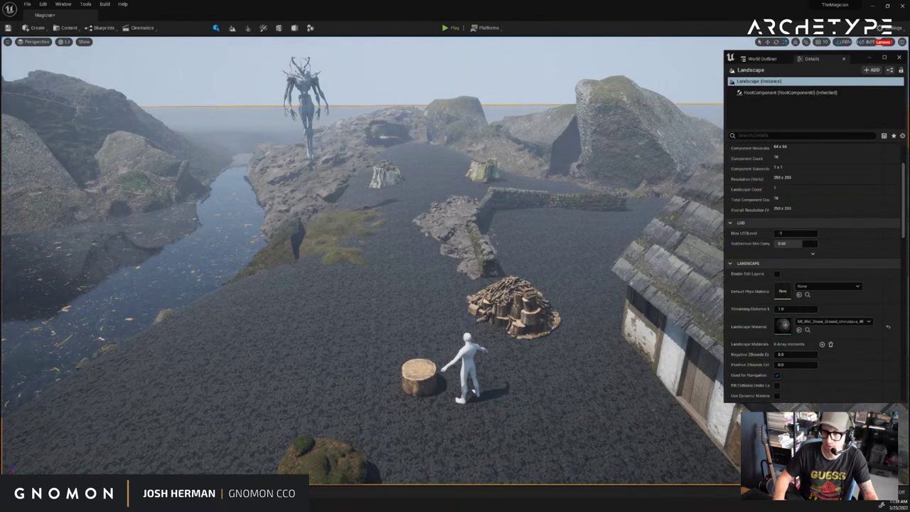
drag(909, 306, 829, 330)
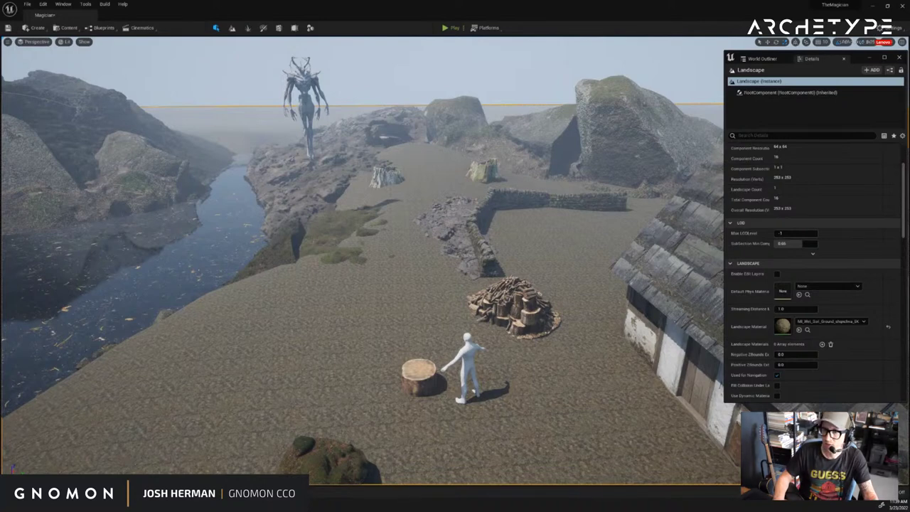
drag(909, 341, 809, 330)
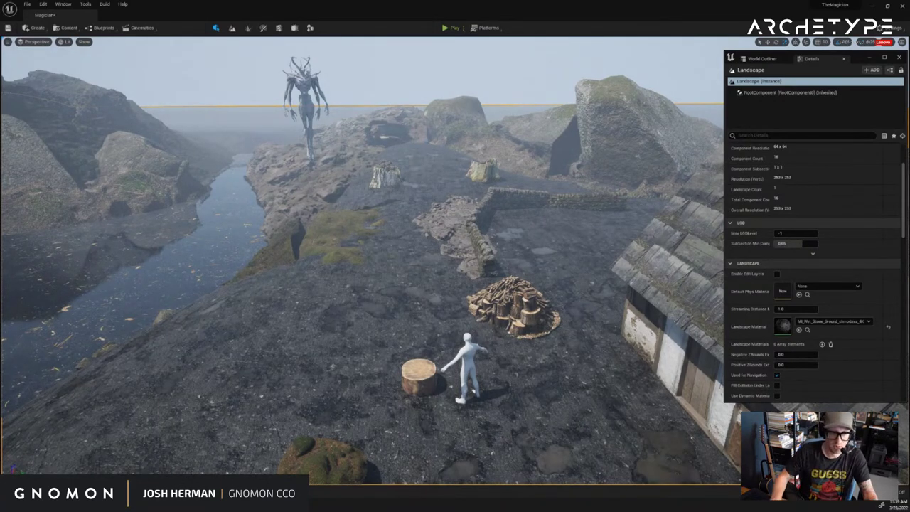
Save the Magician level with the new ground materials
right_drag(434, 271, 416, 259)
key(w)
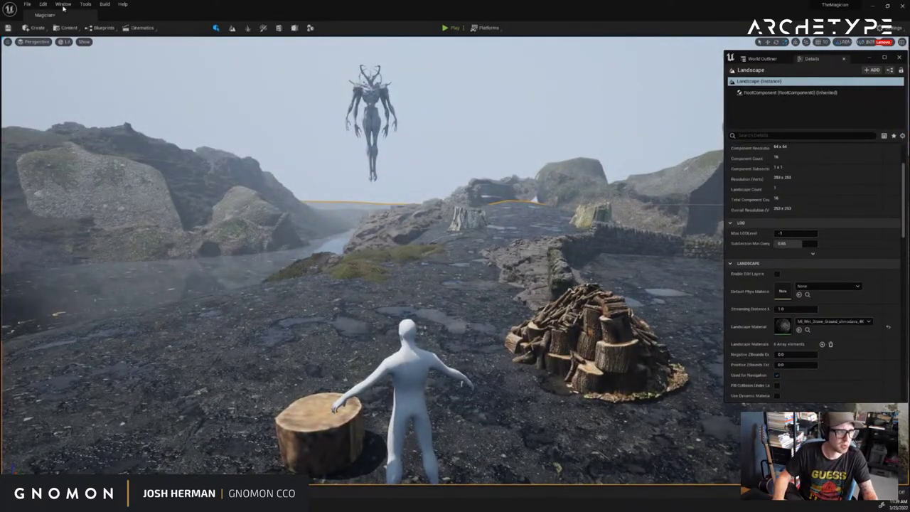
click(27, 3)
click(45, 84)
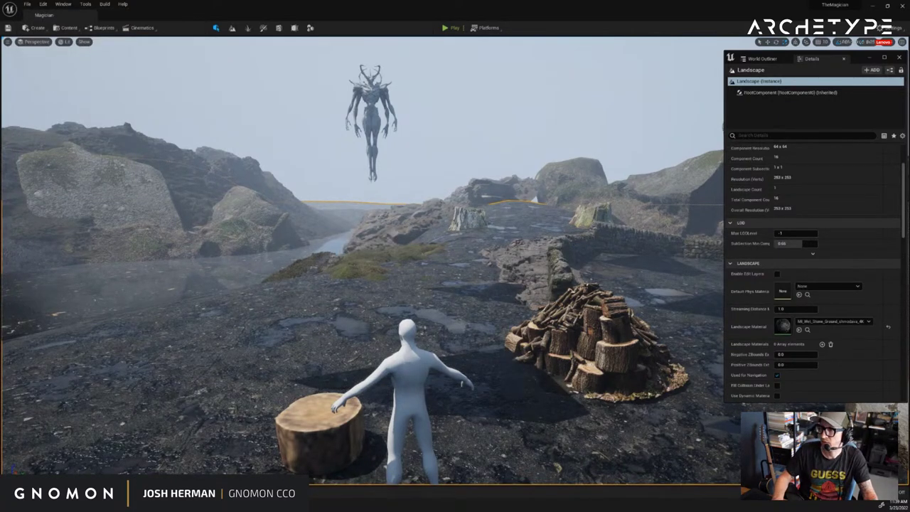
Inspect the wet stone ground around the river, stumps and woodpile, and close the floating Details window
right_drag(528, 273, 448, 271)
key(w)
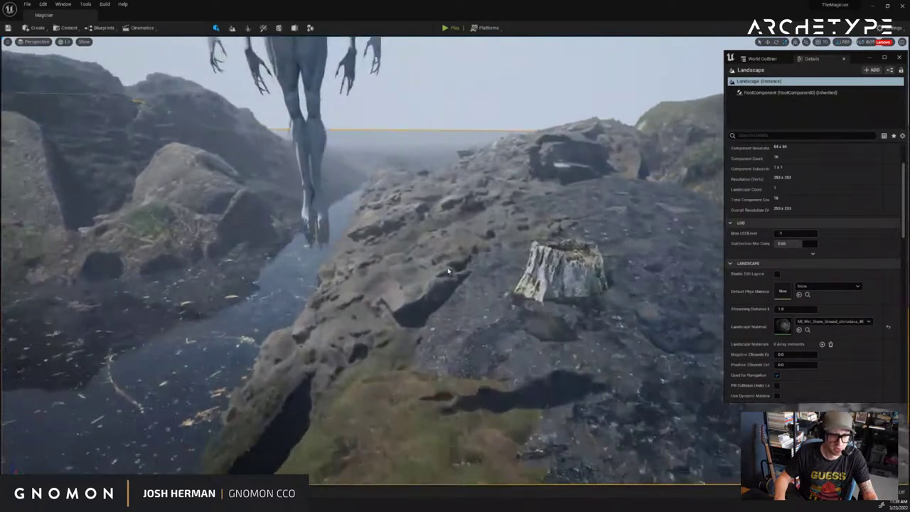
scroll(448, 271, up, 5)
scroll(448, 270, down, 10)
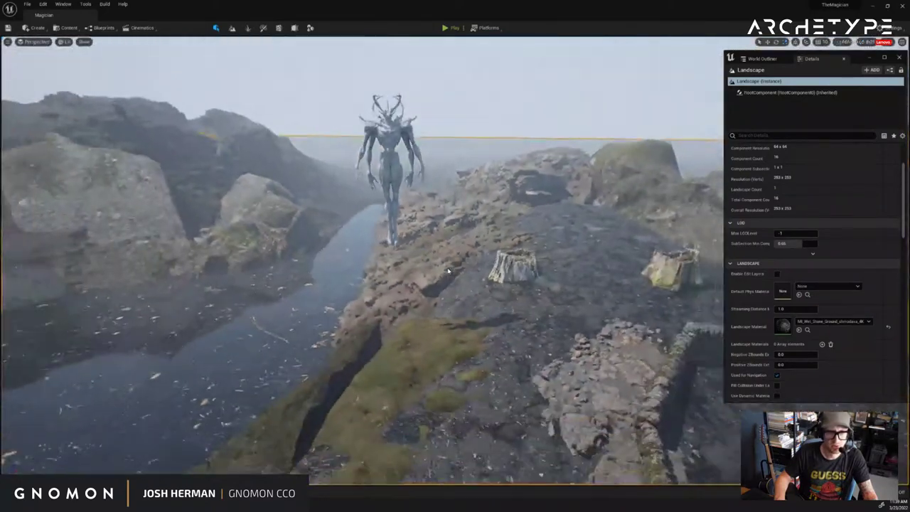
scroll(448, 270, down, 8)
right_drag(448, 270, 449, 271)
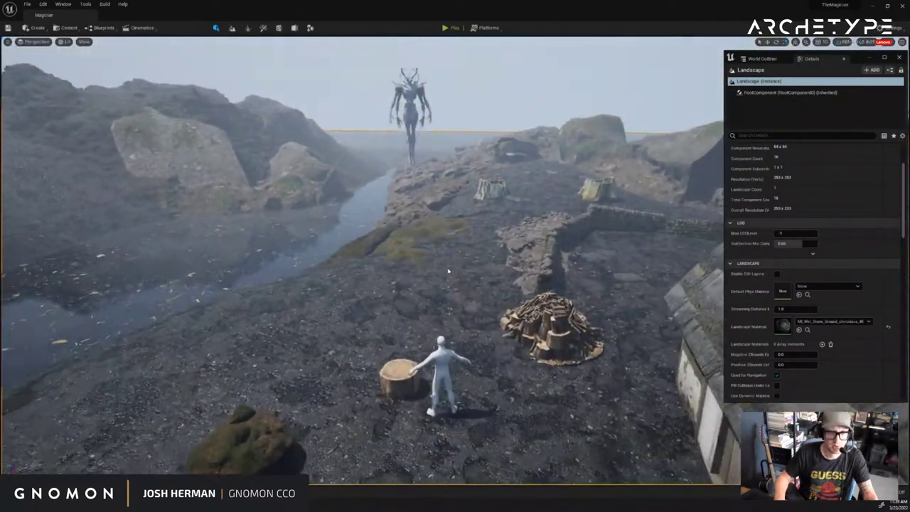
drag(448, 270, 448, 270)
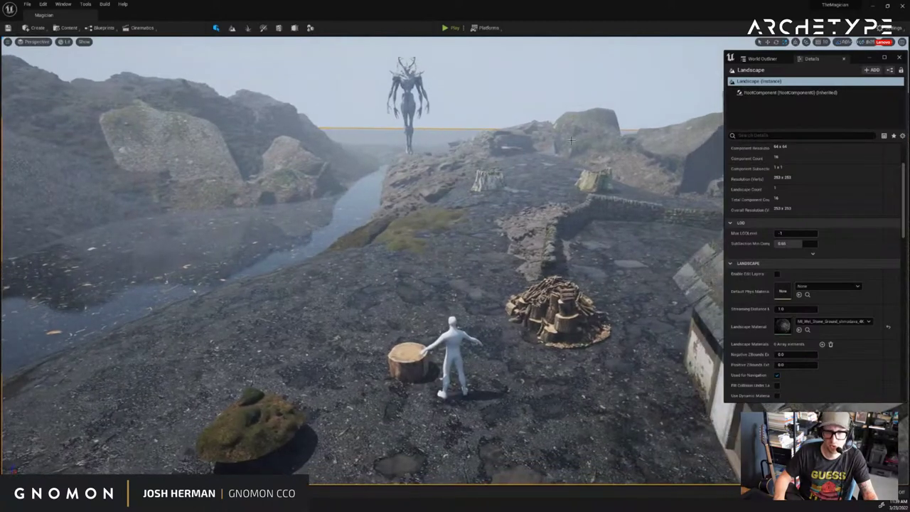
right_drag(571, 140, 571, 141)
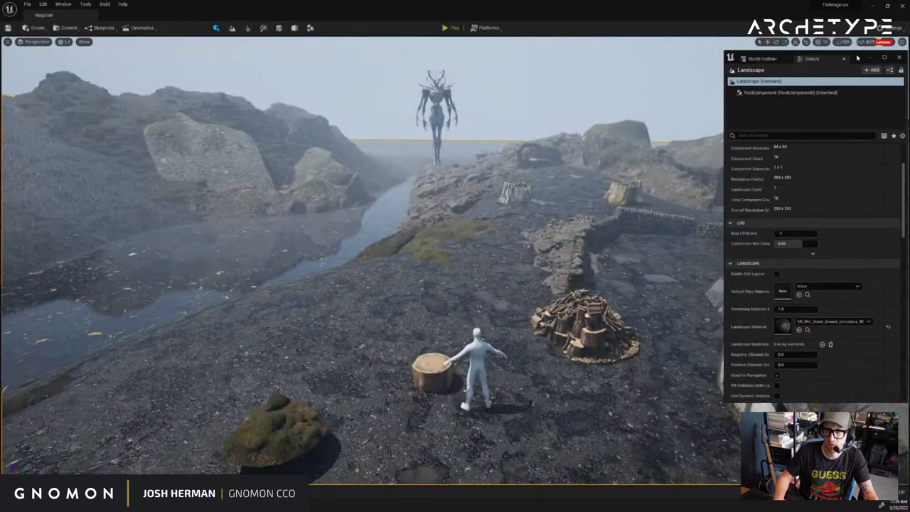
click(900, 58)
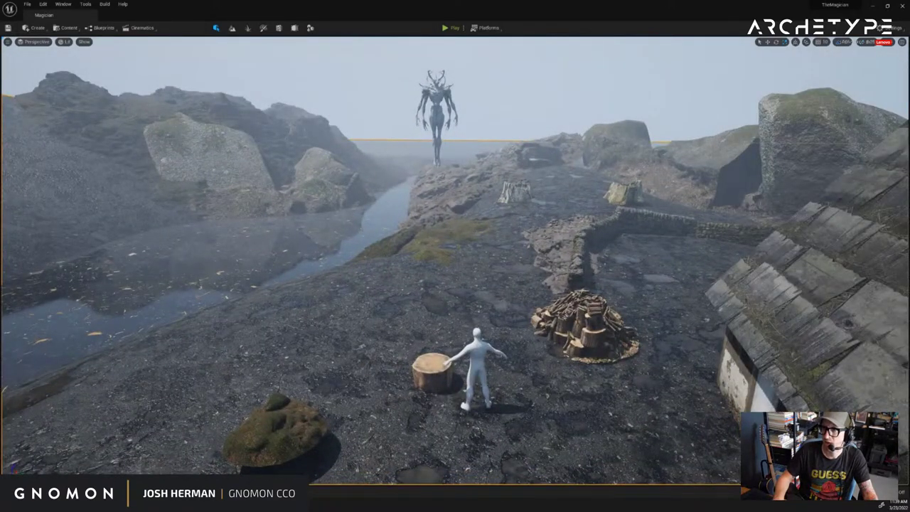
Look over the village, river and distant magician figure, and the mossy rock patches lying near the river
right_drag(381, 287, 381, 287)
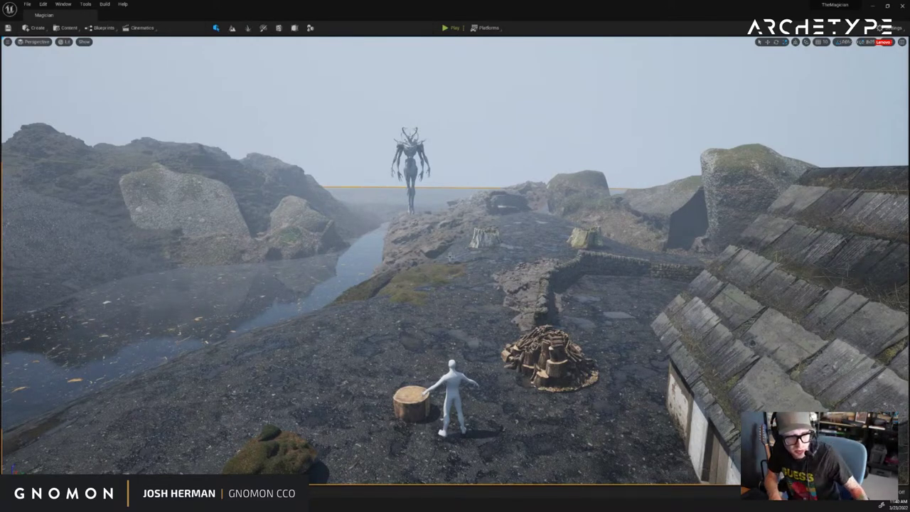
right_drag(491, 273, 494, 249)
click(480, 192)
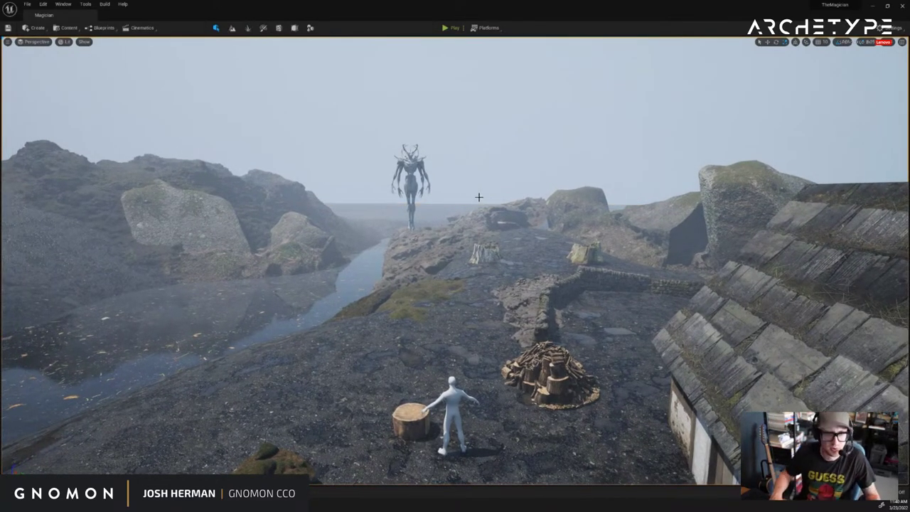
right_drag(585, 188, 584, 171)
scroll(585, 188, up, 4)
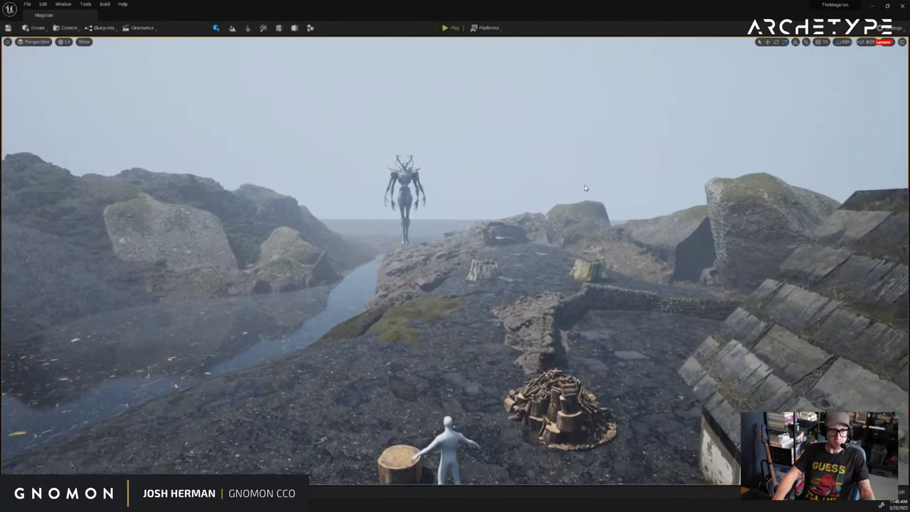
middle_drag(585, 188, 585, 216)
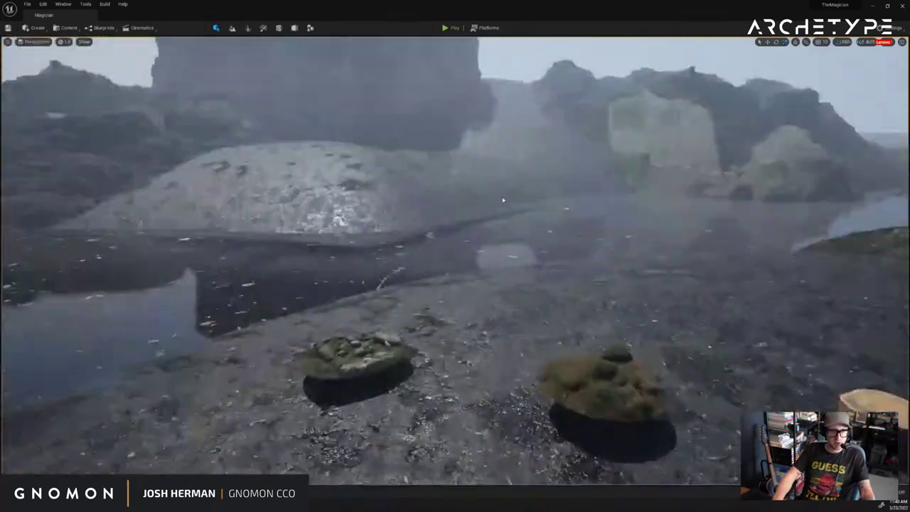
right_drag(490, 185, 576, 206)
scroll(493, 177, up, 2)
Enlarge the mossy ground mound and move it down to the riverbank so it blends into the shoreline
click(542, 399)
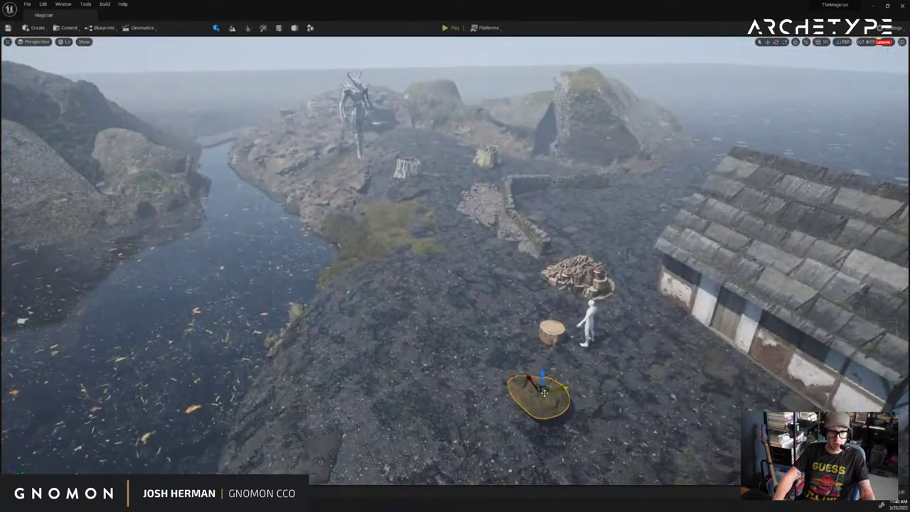
drag(544, 396, 580, 432)
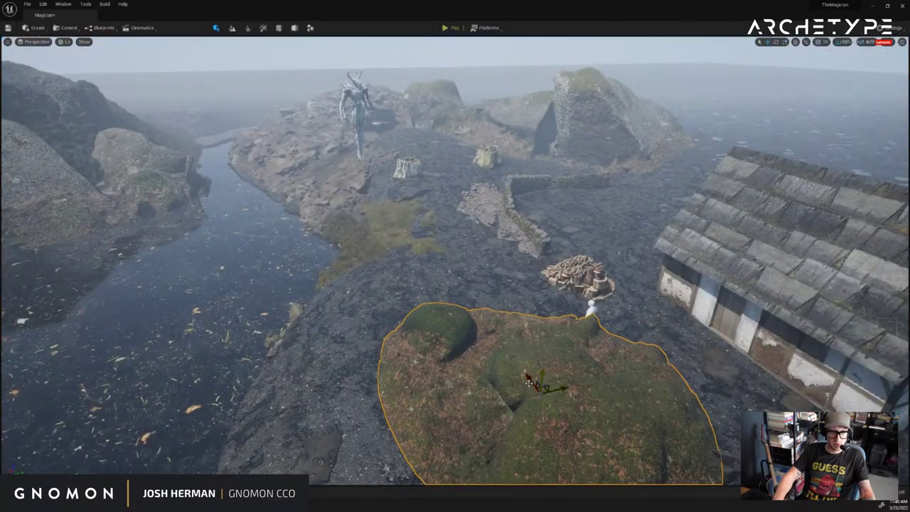
drag(528, 377, 338, 332)
right_drag(401, 296, 478, 349)
Scale up the second rock patch and place it along the riverbank beside the mossy mound as shoreline stones
click(481, 382)
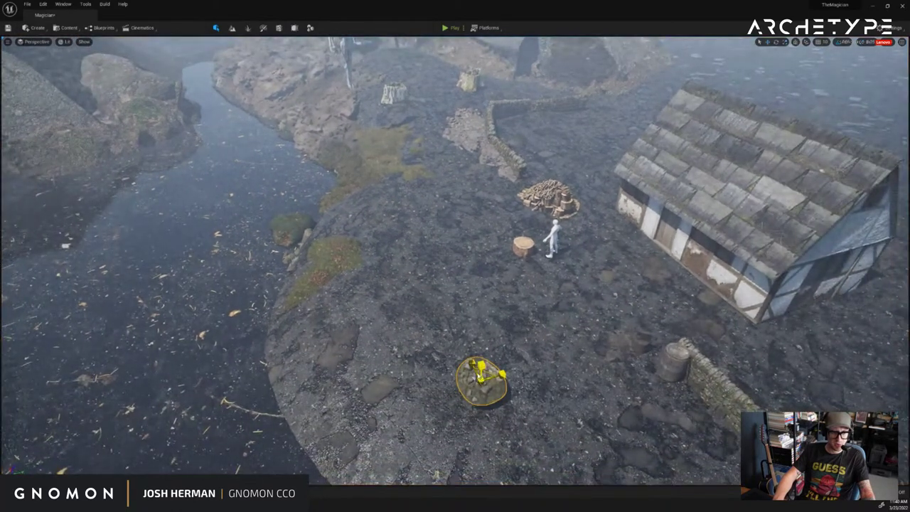
drag(477, 376, 381, 179)
key(w)
right_drag(381, 179, 426, 174)
drag(442, 212, 441, 334)
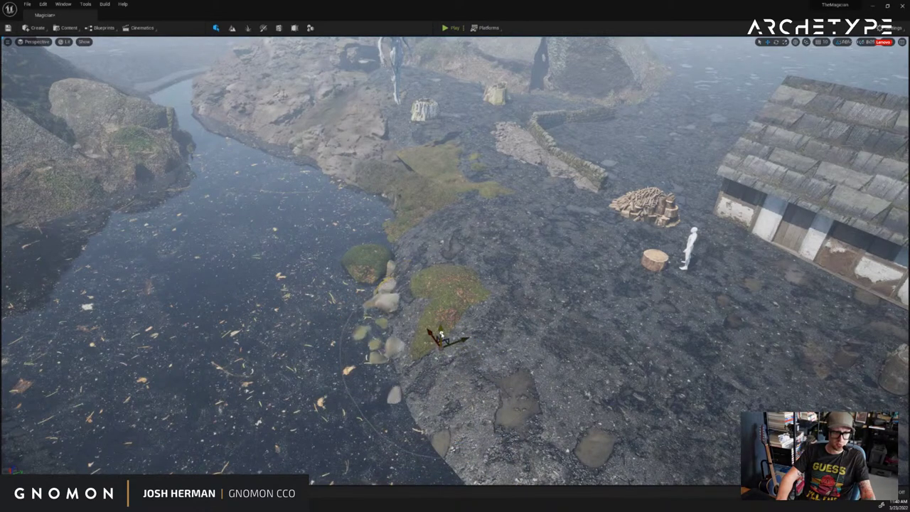
click(581, 195)
right_drag(603, 124, 675, 143)
right_drag(610, 185, 529, 275)
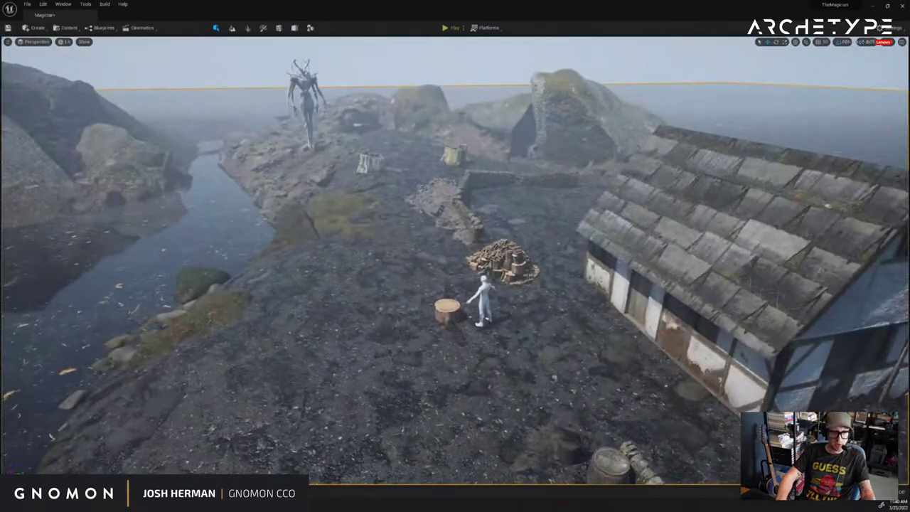
Move the cut log stump from beside the mannequin to the riverward side of the woodpile, near the stone wall's end
click(448, 307)
right_drag(470, 299, 537, 273)
key(w)
right_drag(553, 288, 506, 281)
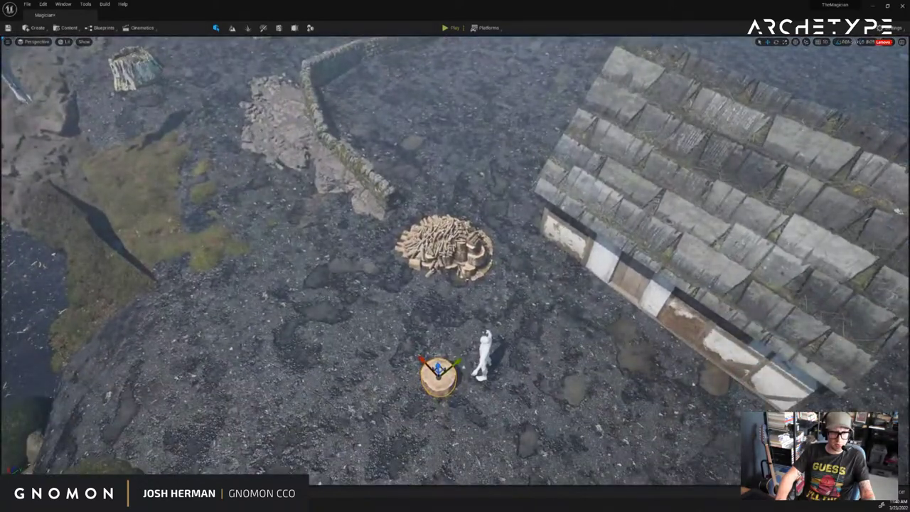
drag(439, 367, 375, 300)
right_drag(402, 293, 346, 310)
drag(363, 322, 334, 244)
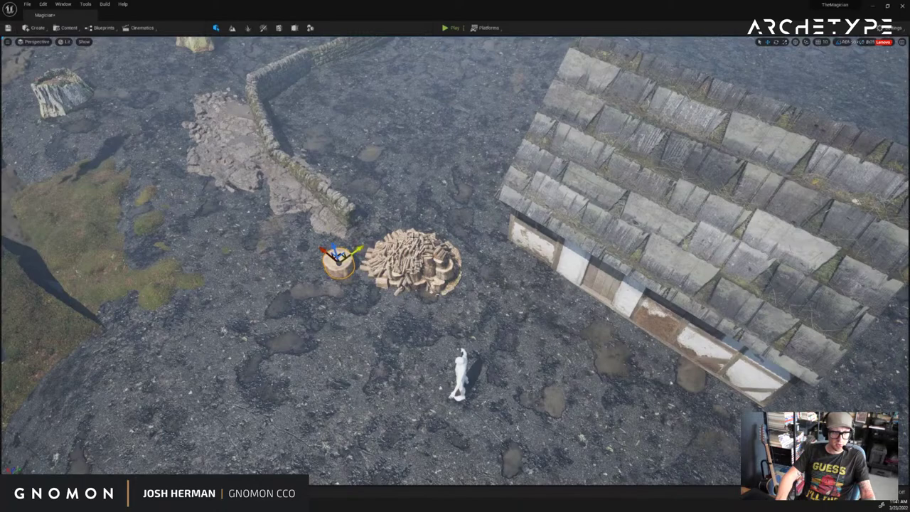
right_drag(407, 220, 393, 203)
scroll(408, 220, up, 2)
Move the mannequin next to the log stump by the woodpile and check its placement from ground level
click(484, 458)
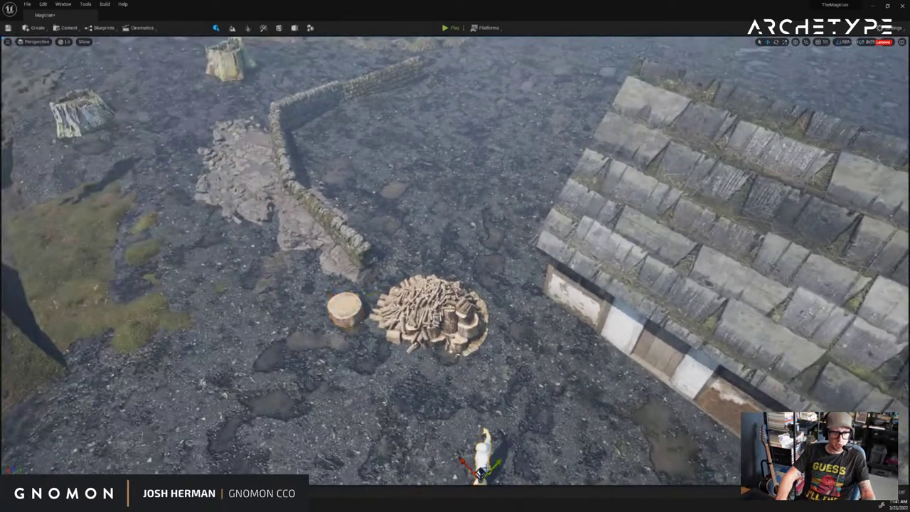
drag(483, 458, 403, 356)
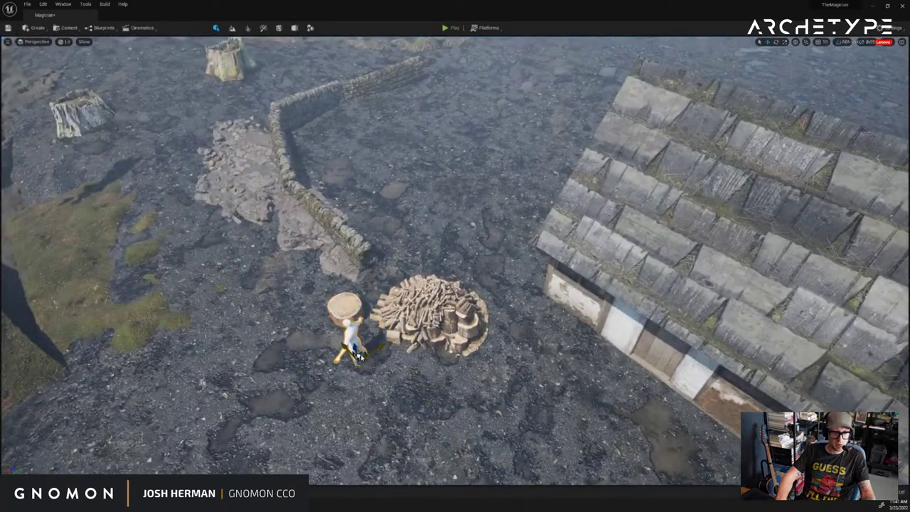
mouse_move(413, 275)
right_down()
mouse_move(377, 214)
mouse_move(419, 221)
mouse_move(413, 291)
right_up()
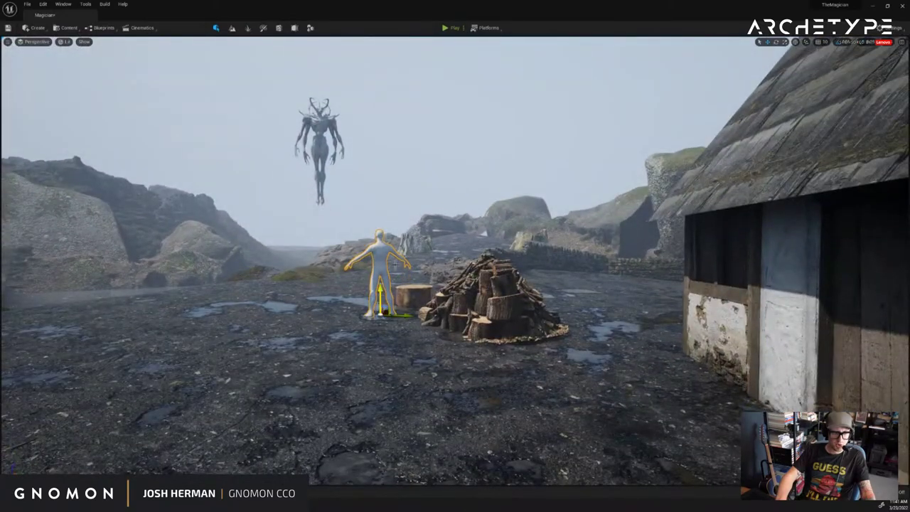
click(418, 186)
mouse_move(418, 186)
right_down()
mouse_move(541, 189)
mouse_move(414, 193)
mouse_move(420, 199)
right_up()
Move the barrel, its leaning tool and the anvil together from the loose wall segment to the area inside the angled stone wall
click(514, 382)
mouse_move(513, 382)
right_down()
mouse_move(483, 383)
mouse_move(498, 382)
right_up()
shift+click(429, 331)
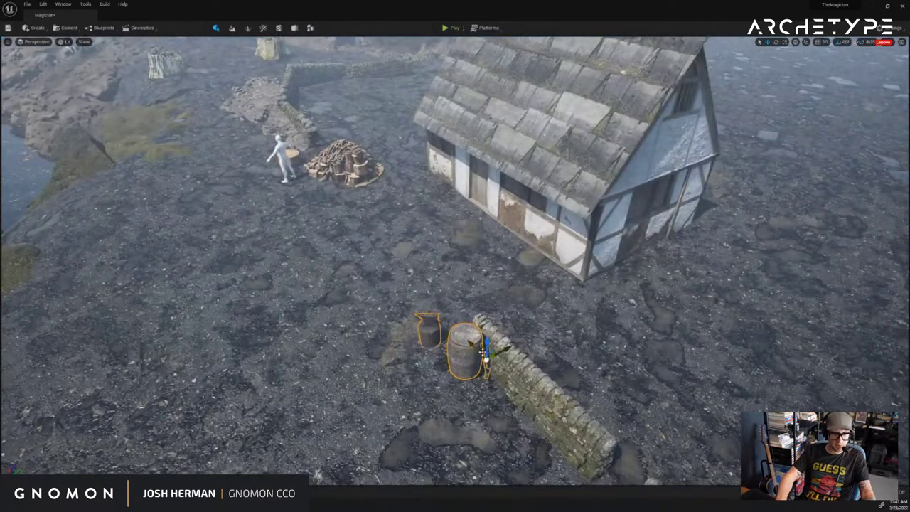
drag(471, 345, 335, 90)
drag(268, 97, 327, 48)
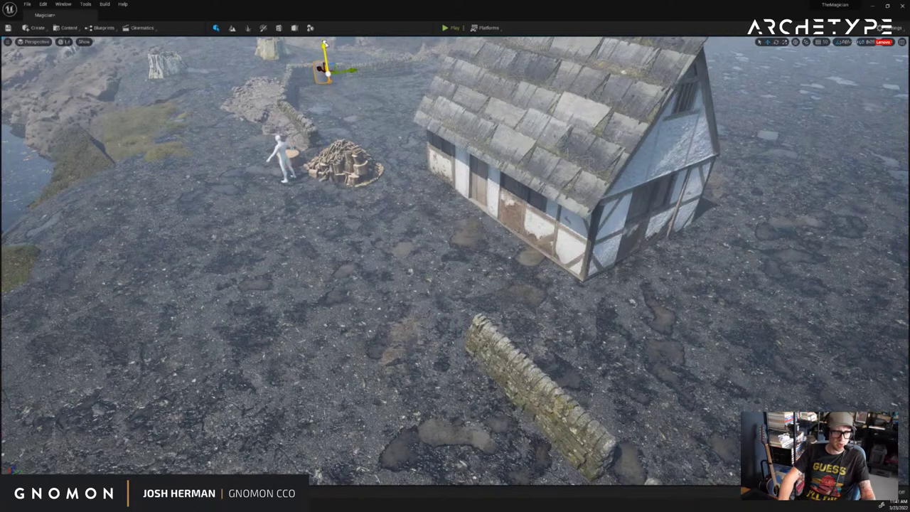
right_drag(333, 66, 335, 68)
key(f)
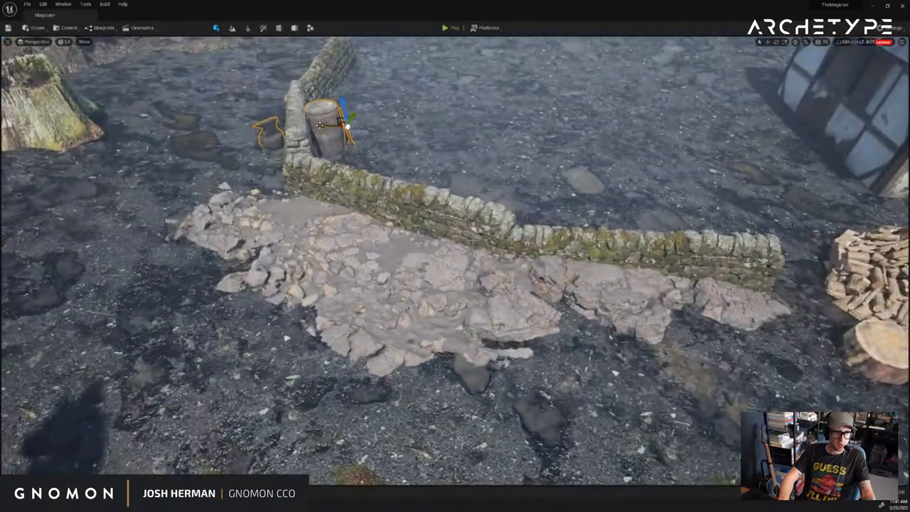
drag(320, 125, 461, 111)
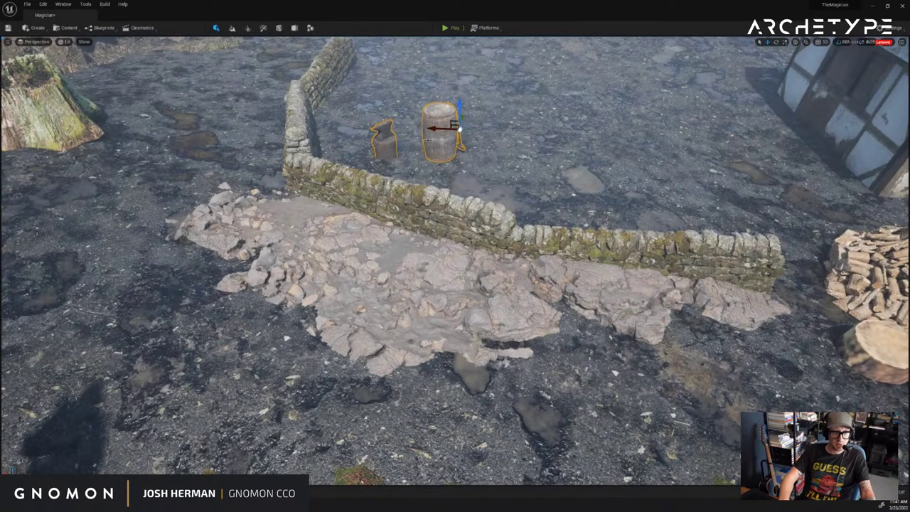
Move the anvil to the opposite side of the barrel, away from the stone wall, and check the barrel and its leaning tool
click(384, 143)
right_drag(384, 142, 418, 143)
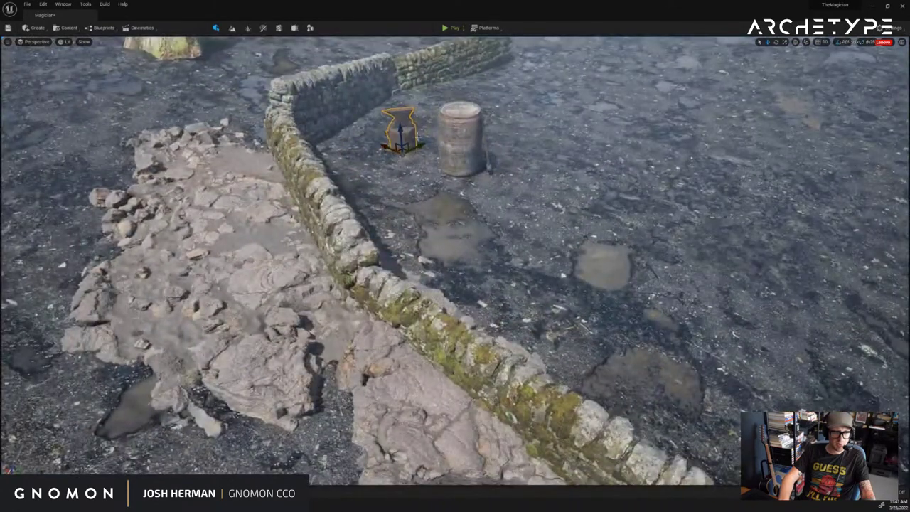
drag(420, 146, 530, 109)
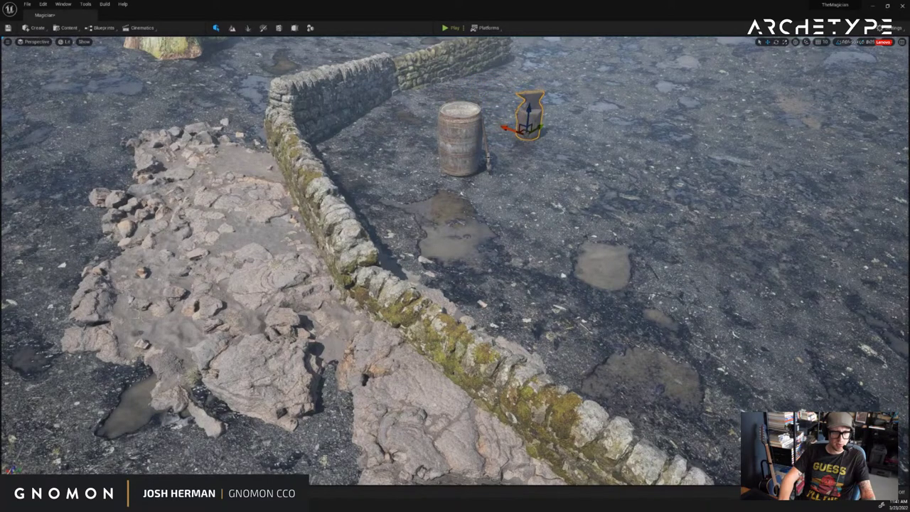
click(489, 158)
shift+click(474, 146)
drag(459, 140, 459, 143)
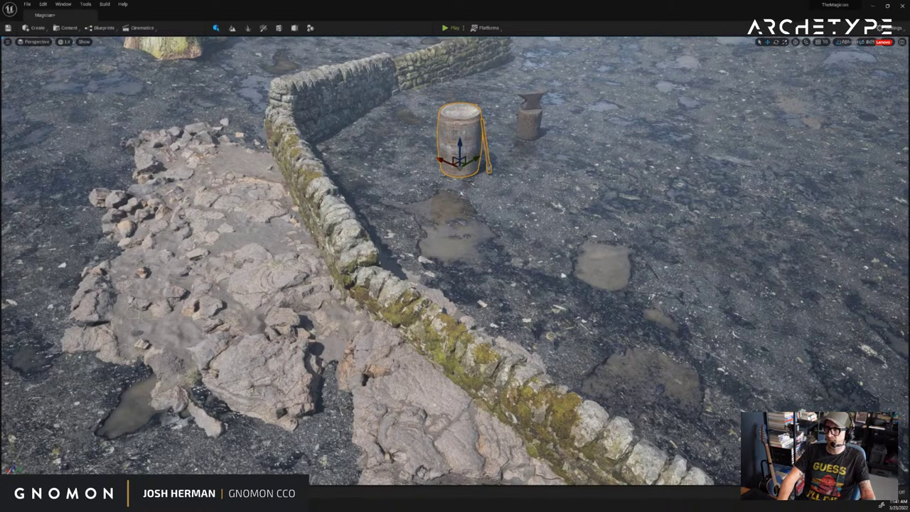
key(s)
right_drag(440, 274, 444, 140)
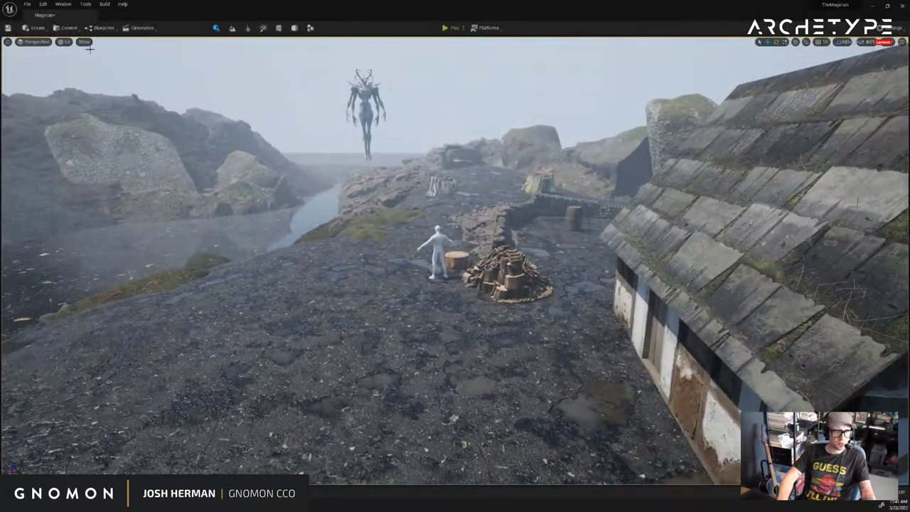
Save the Magician level with the rearranged village props
click(27, 5)
click(45, 85)
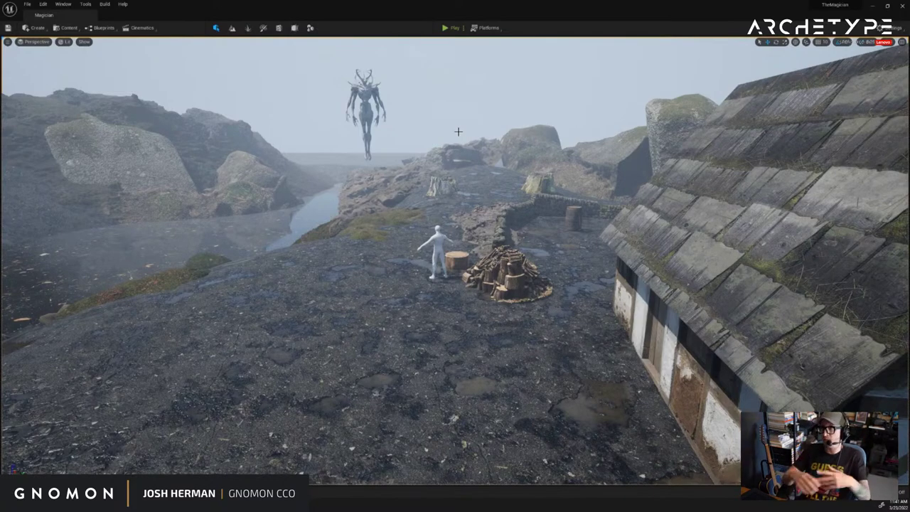
right_drag(467, 121, 505, 110)
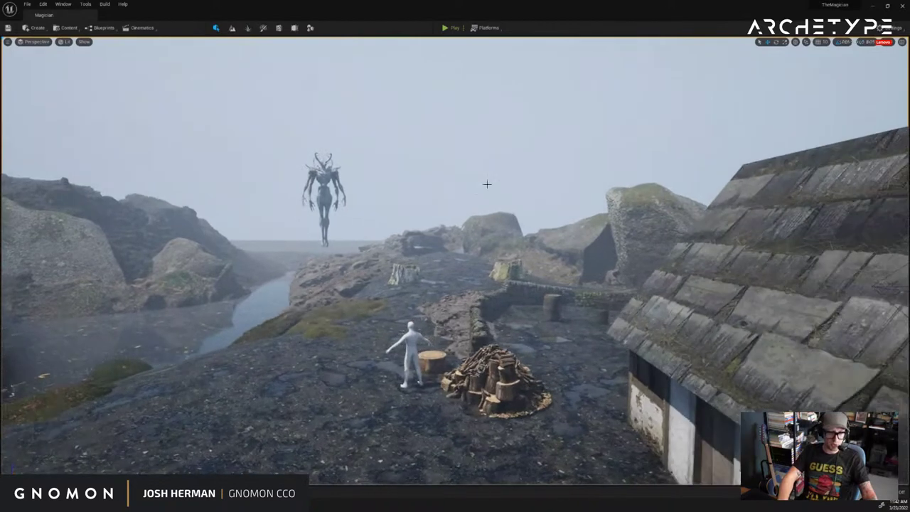
click(495, 247)
drag(627, 280, 602, 281)
Switch to ZBrush and inspect the magician sculpt as a black silhouette, in shaded view and through its head tool
click(275, 420)
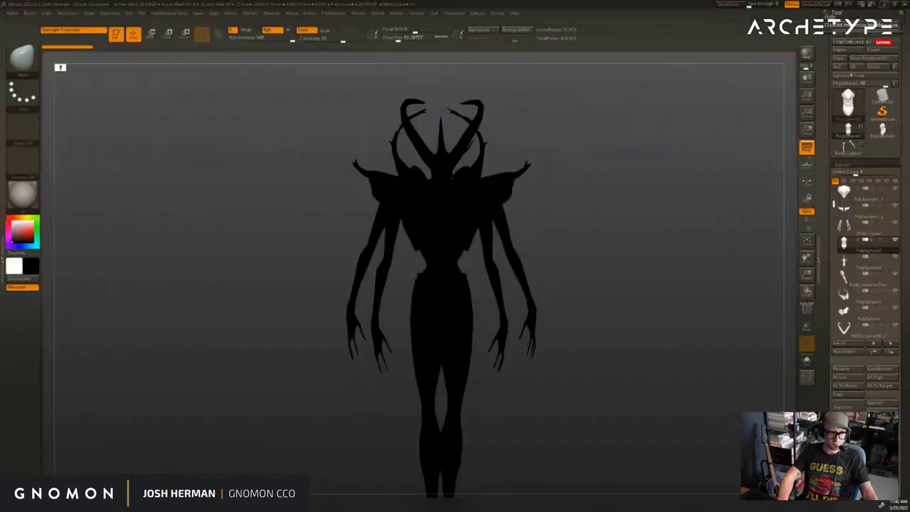
key(v)
mouse_move(612, 179)
mouse_down()
mouse_move(626, 183)
mouse_move(611, 195)
mouse_move(613, 259)
mouse_up()
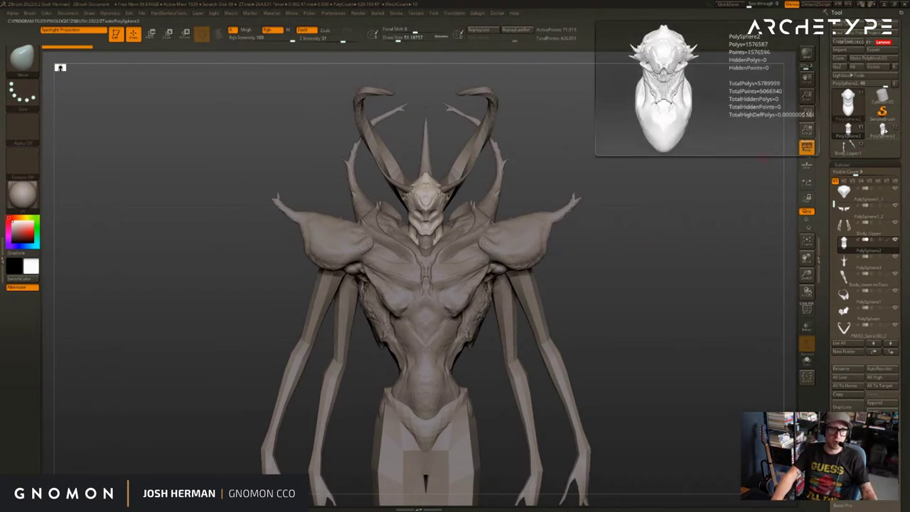
click(884, 130)
mouse_move(664, 278)
alt+mouse_down()
mouse_move(645, 280)
mouse_move(650, 213)
mouse_move(705, 220)
mouse_move(740, 185)
alt+mouse_up()
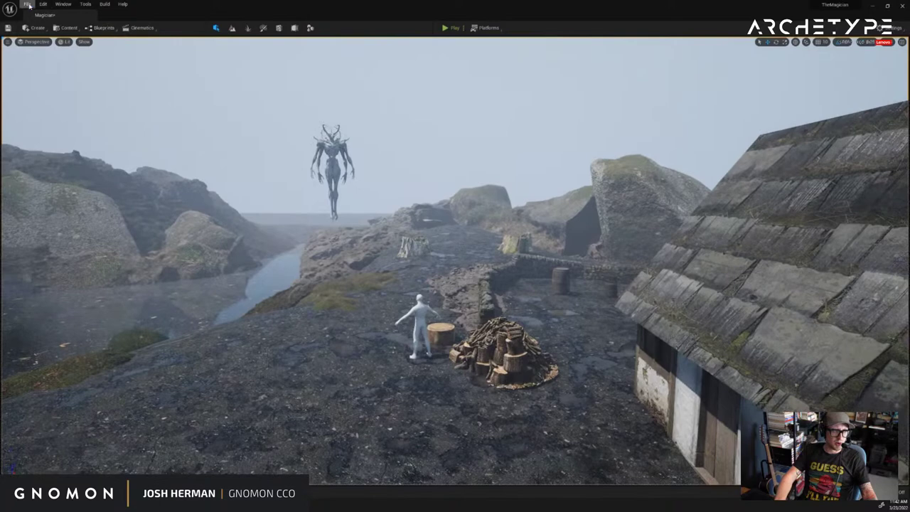
Return to Unreal Editor and save the Magician level again
click(27, 4)
click(45, 85)
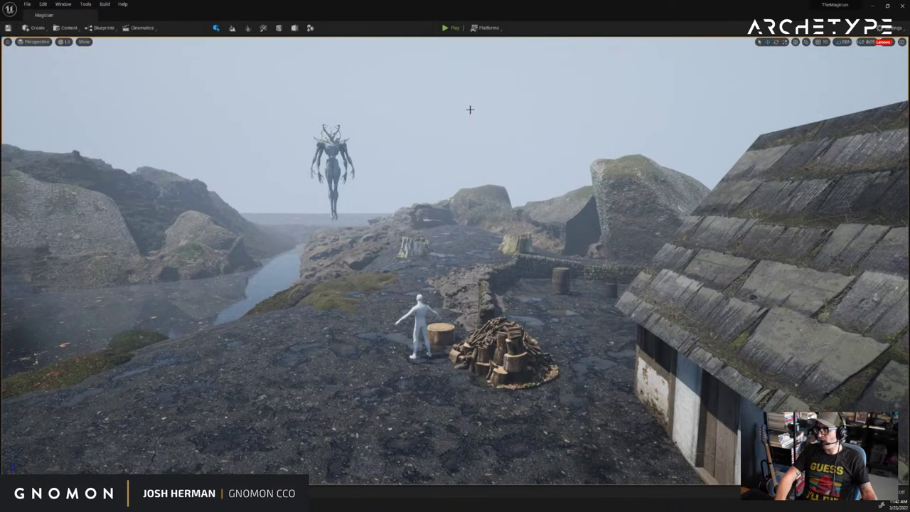
right_drag(490, 127, 532, 148)
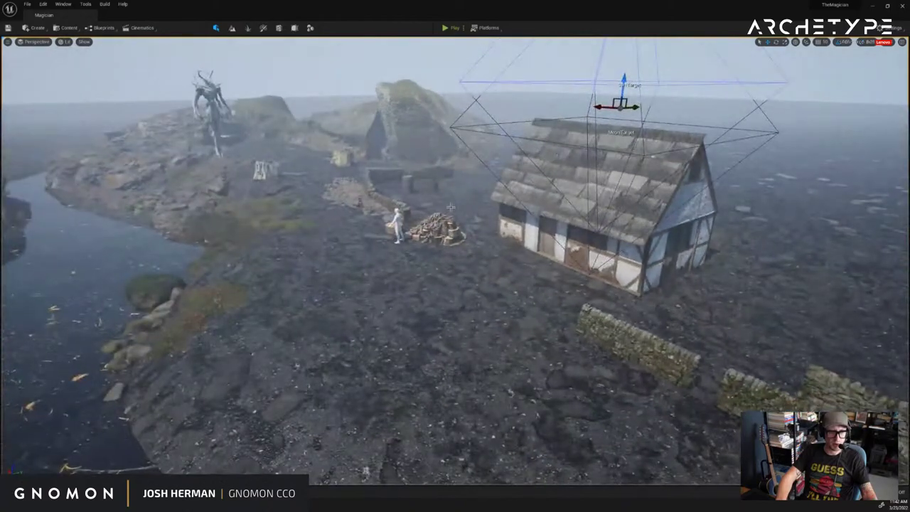
Move the woodpile closer to the near end of the angled stone wall
click(437, 226)
click(481, 128)
right_drag(481, 128, 472, 151)
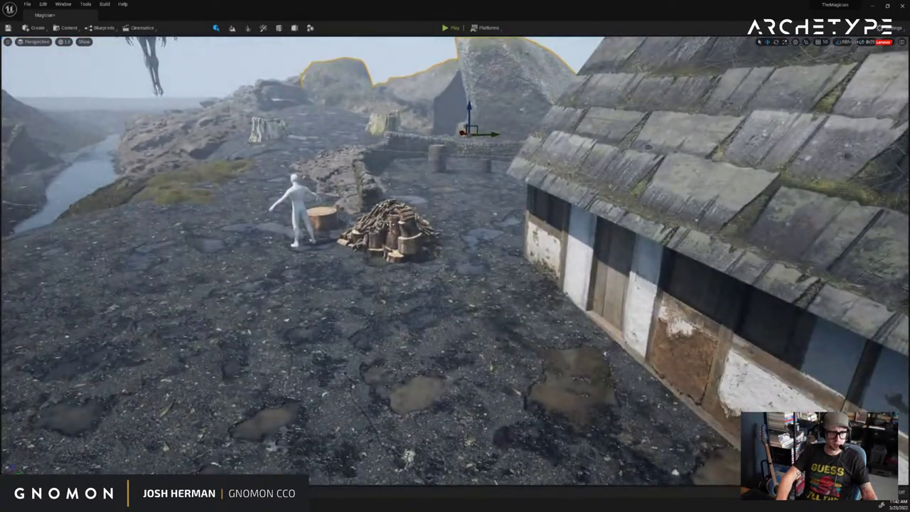
click(391, 231)
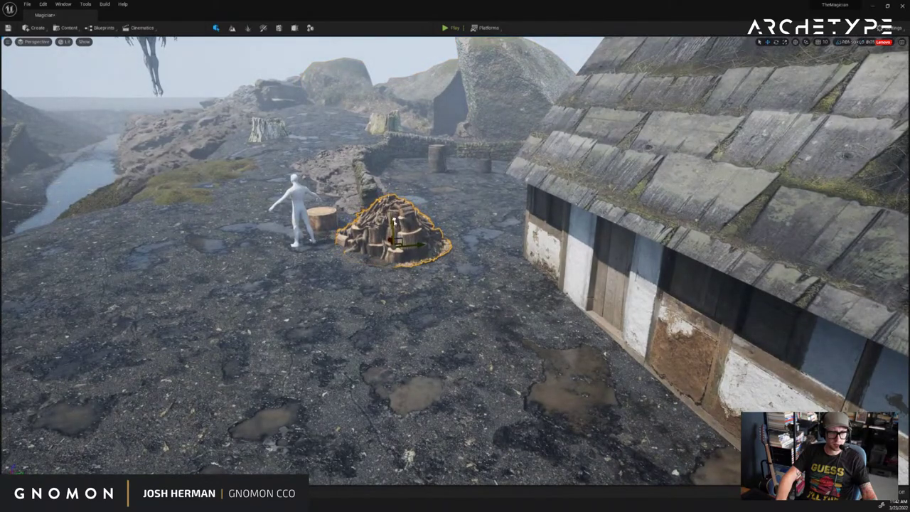
right_drag(438, 211, 438, 292)
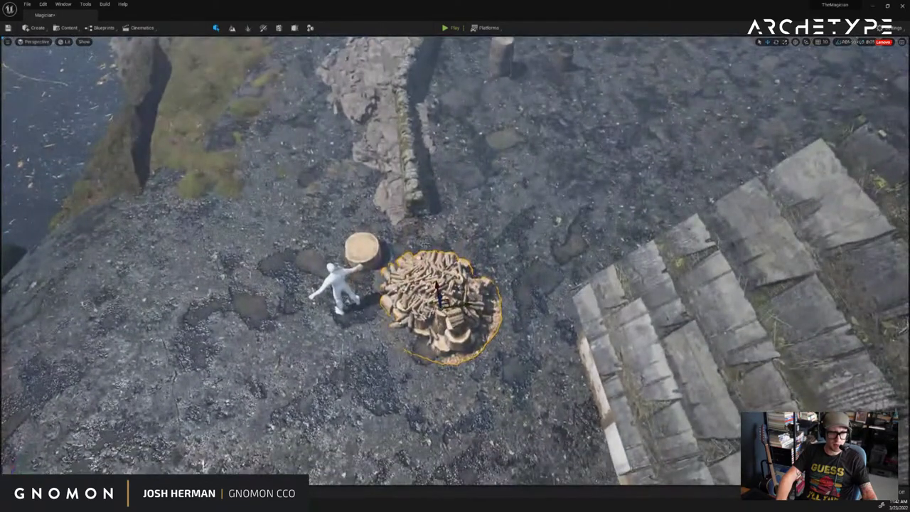
drag(441, 301, 478, 152)
key(w)
right_drag(478, 152, 491, 78)
drag(380, 242, 379, 227)
Rotate the woodpile so its stacked split logs face the open ground instead of the upright stumps
key(e)
drag(379, 263, 465, 185)
click(466, 185)
key(s)
key(d)
right_drag(465, 185, 434, 194)
Move the cut log stump directly in front of the woodpile
click(166, 334)
key(w)
drag(167, 334, 359, 310)
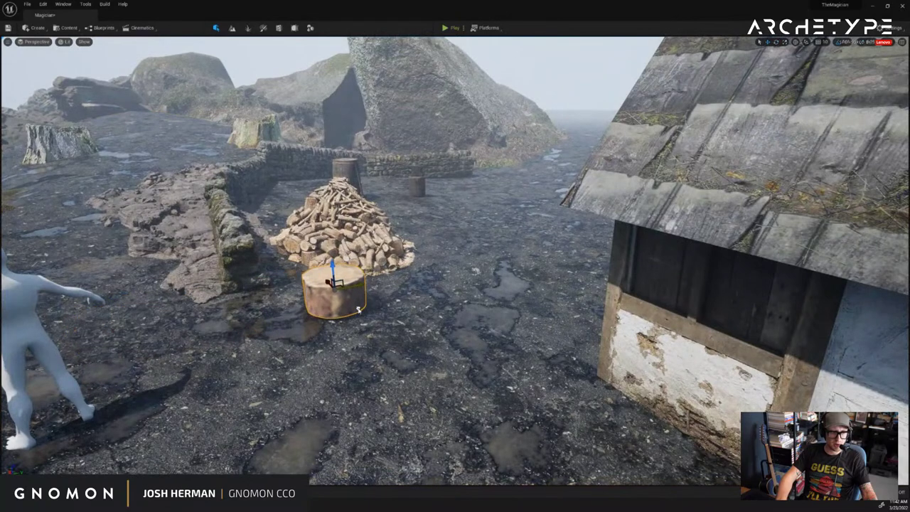
drag(331, 282, 322, 270)
Open the Content Browser at TheMagician folder
click(264, 98)
scroll(264, 98, down, 5)
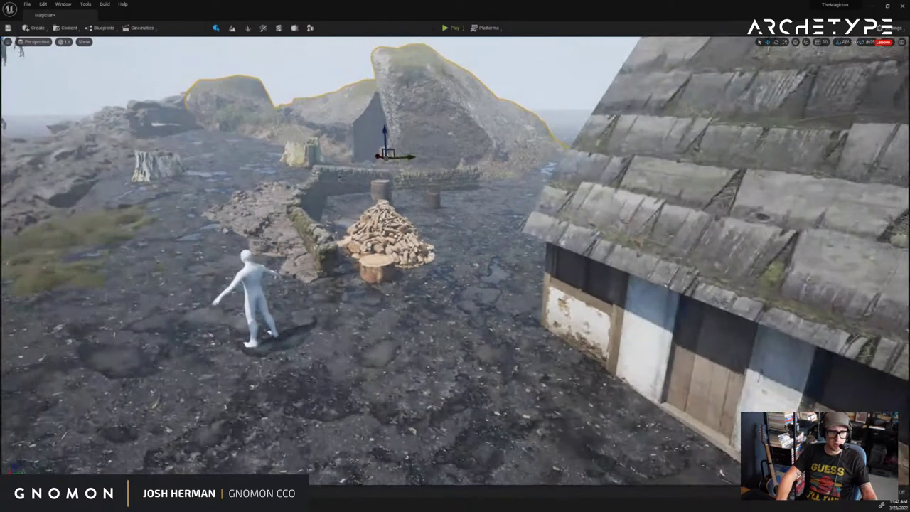
key(ctrl+space)
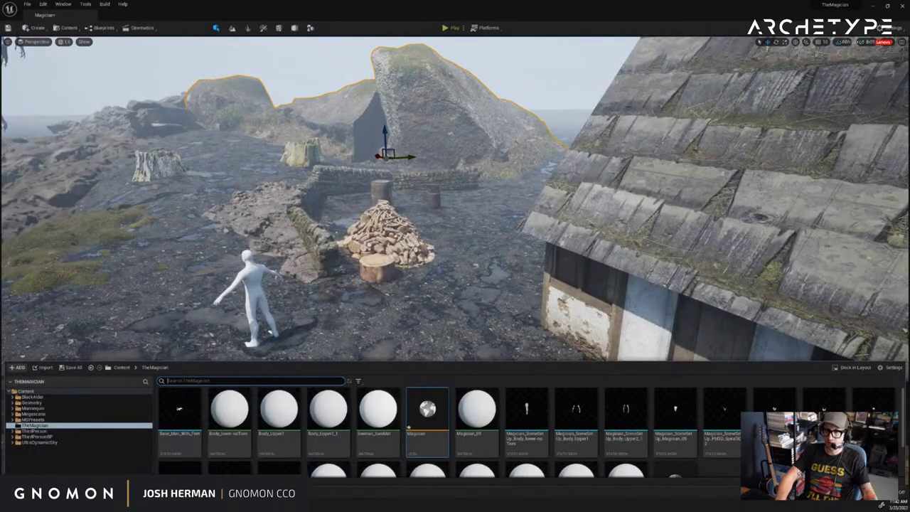
Open Quixel Bridge and browse its Megascans assets
key(ctrl+space)
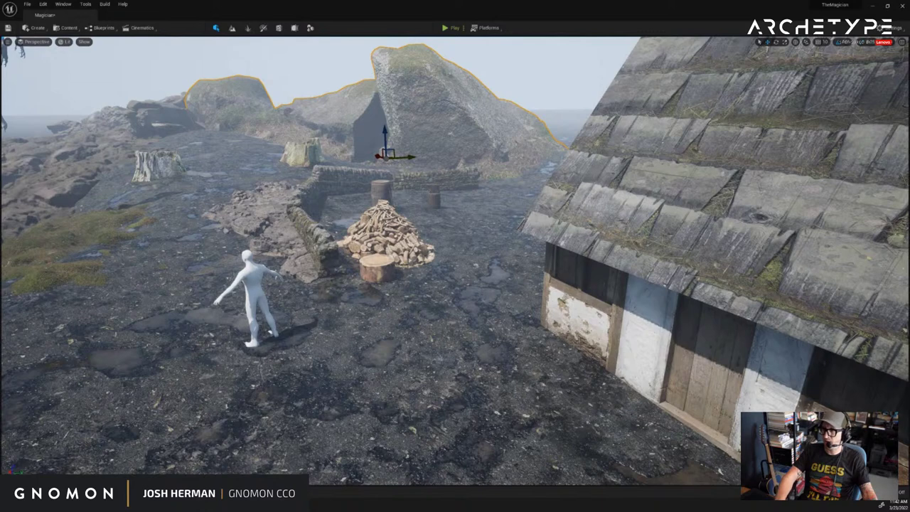
click(75, 28)
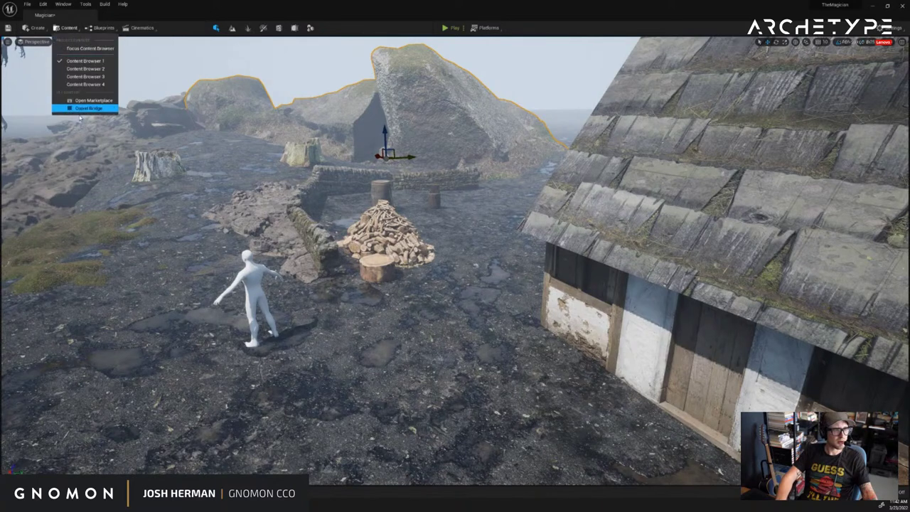
click(79, 107)
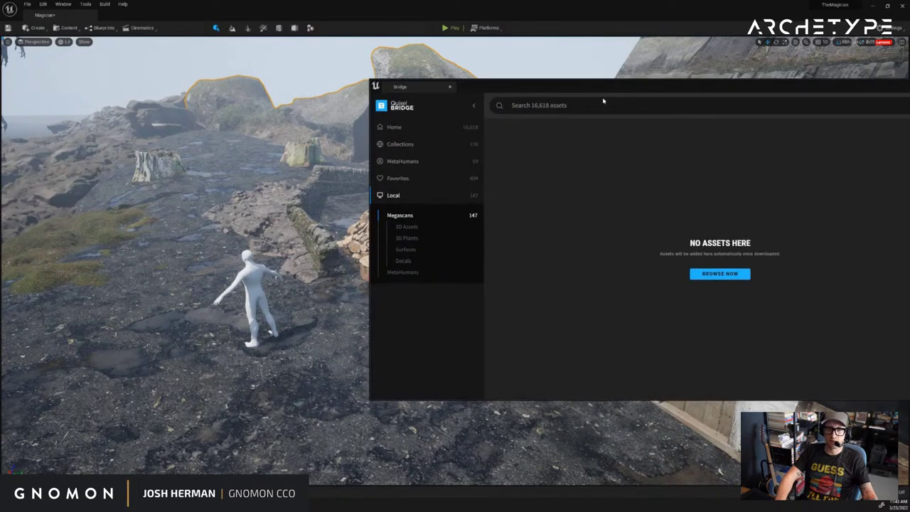
drag(613, 92, 448, 81)
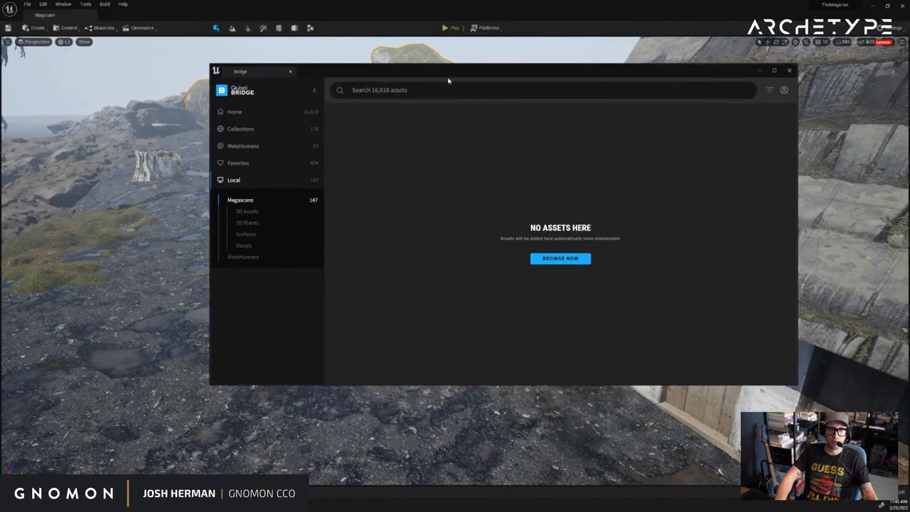
click(550, 259)
View the Dead Tree Stump asset's details in Bridge and minimize the Bridge window
drag(660, 84, 909, 88)
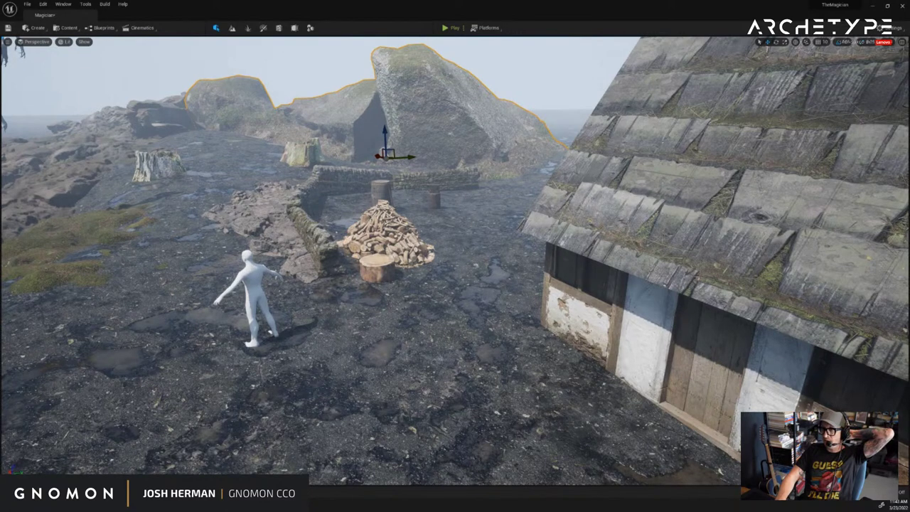
drag(909, 132, 557, 126)
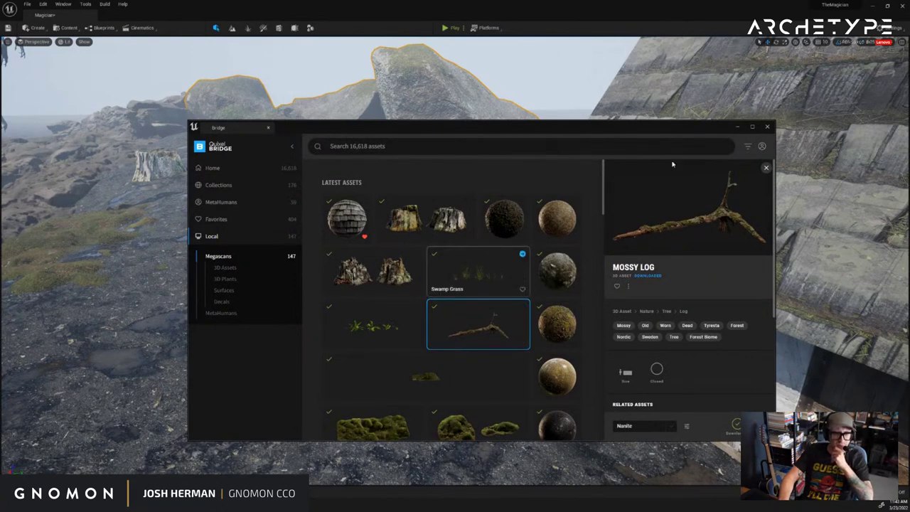
drag(609, 127, 759, 111)
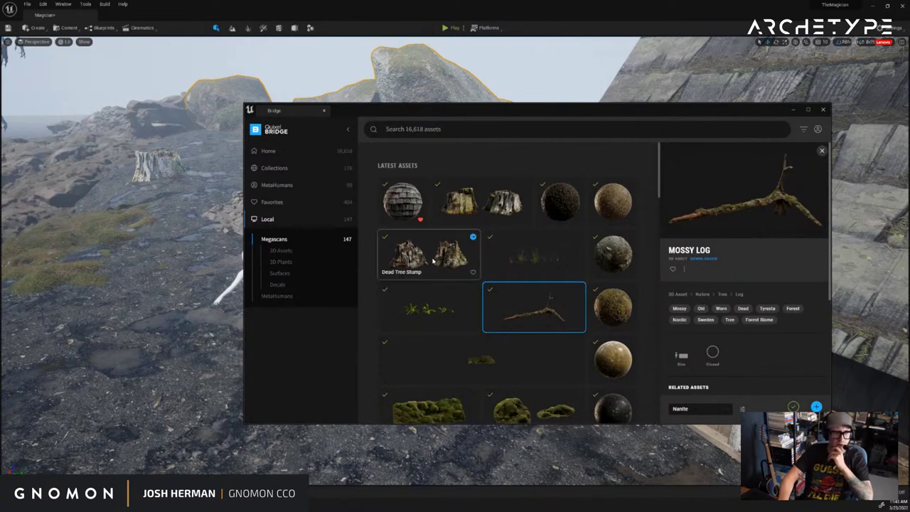
drag(459, 109, 494, 109)
click(488, 249)
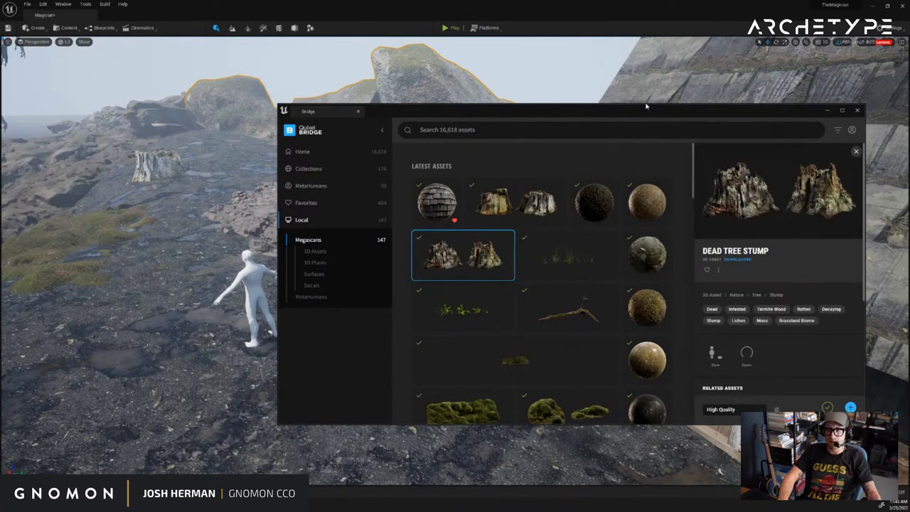
drag(638, 113, 644, 102)
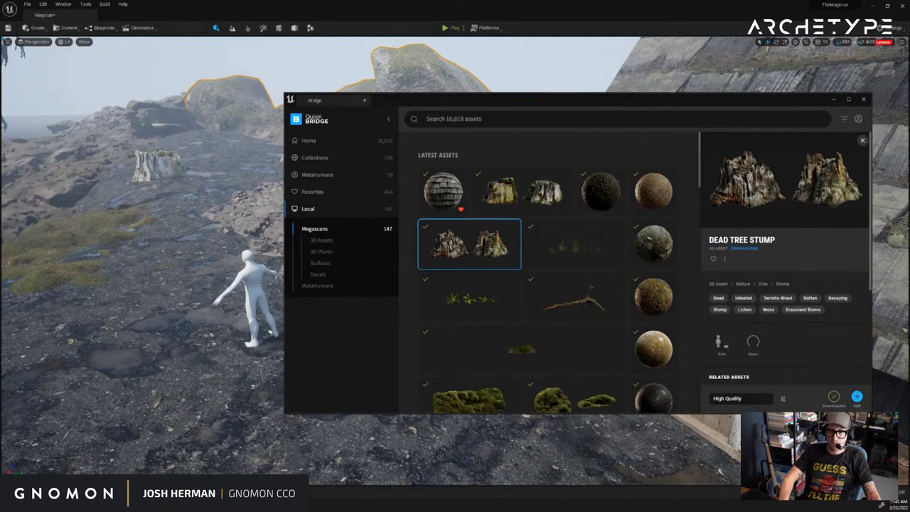
drag(781, 98, 762, 105)
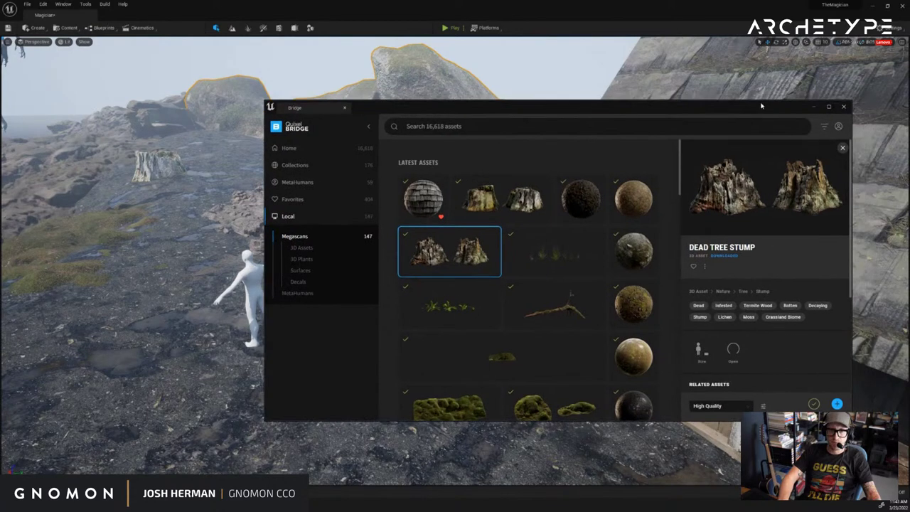
click(816, 107)
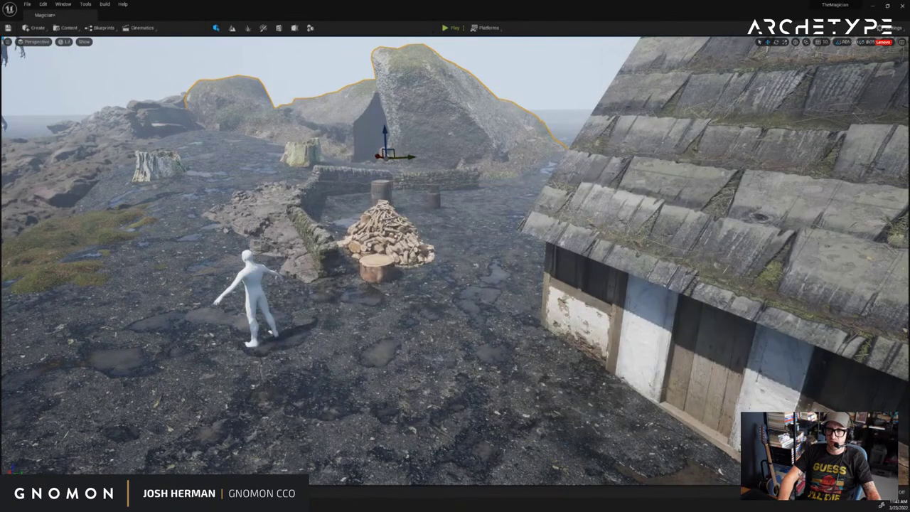
Place the Dead_Tree mesh from the Megascans 3D_Assets folder on the open ground beside the woodpile
drag(909, 142, 719, 51)
click(636, 134)
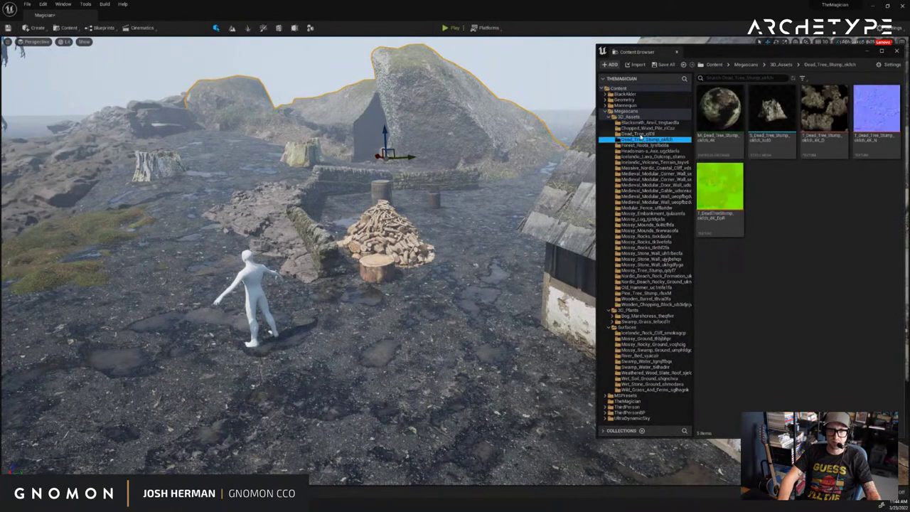
click(638, 139)
click(641, 145)
click(638, 122)
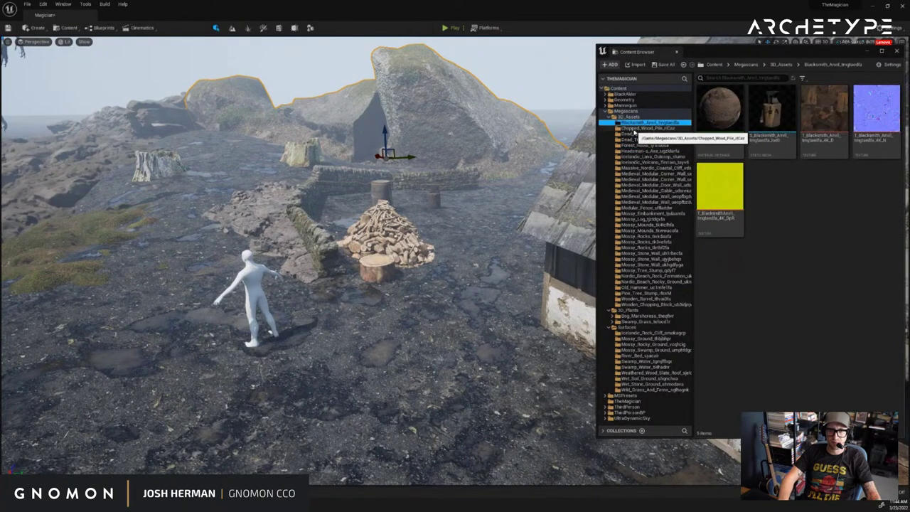
click(637, 128)
click(636, 134)
drag(729, 54, 909, 65)
drag(909, 285, 426, 305)
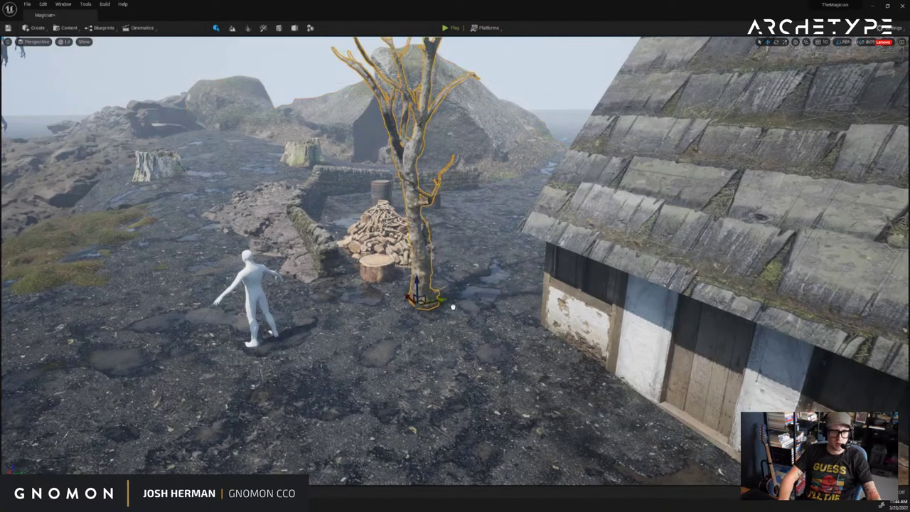
Try to move the dead tree out past the far end of the rocky outcrop
right_drag(453, 308, 498, 306)
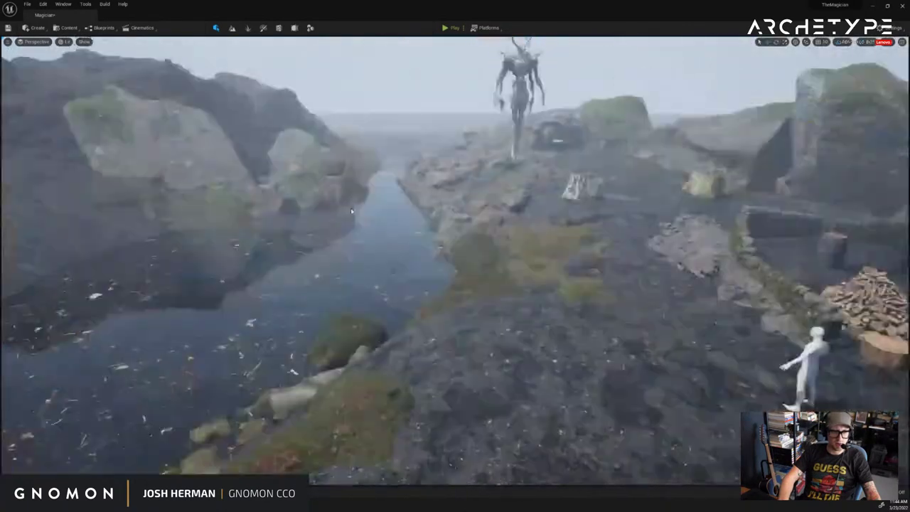
right_drag(566, 280, 566, 281)
click(566, 282)
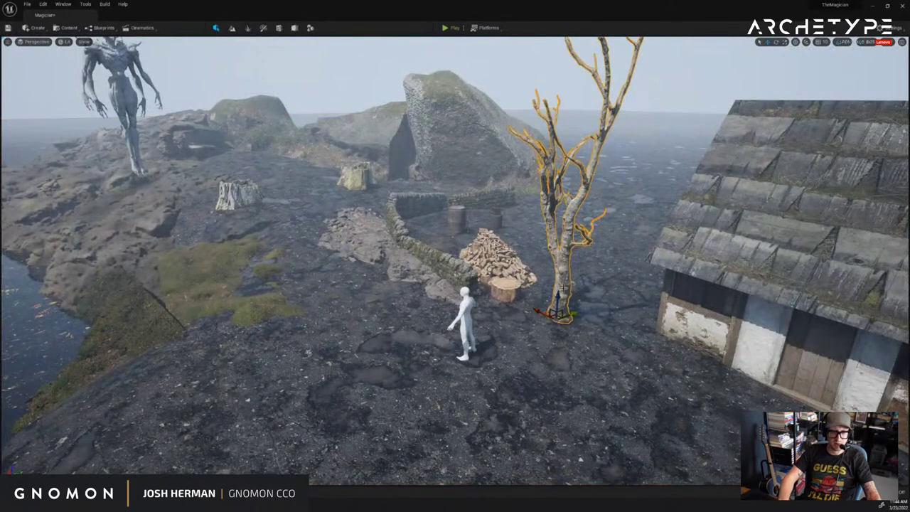
drag(540, 312, 264, 127)
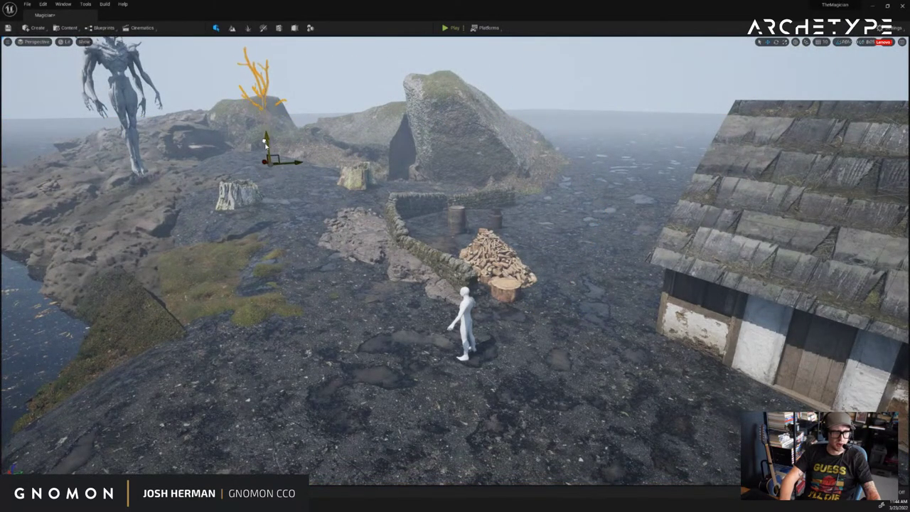
key(f)
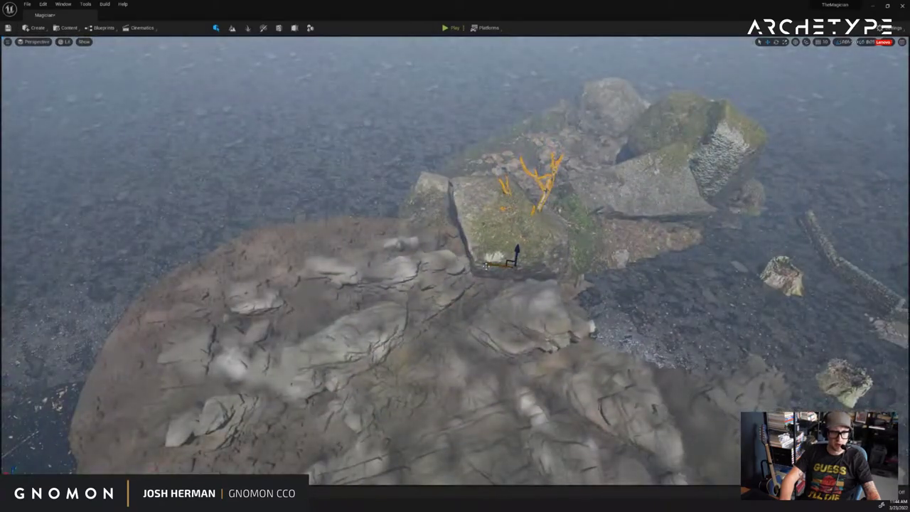
drag(487, 264, 207, 206)
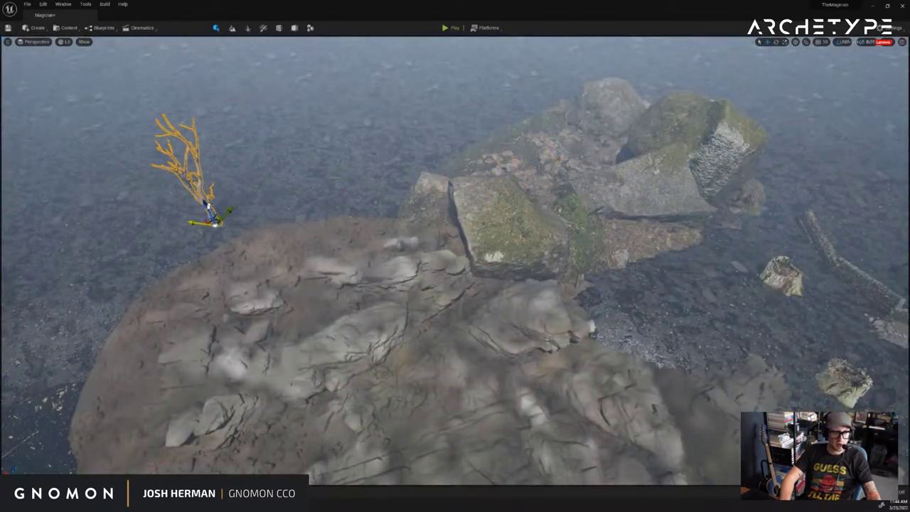
right_drag(181, 123, 99, 120)
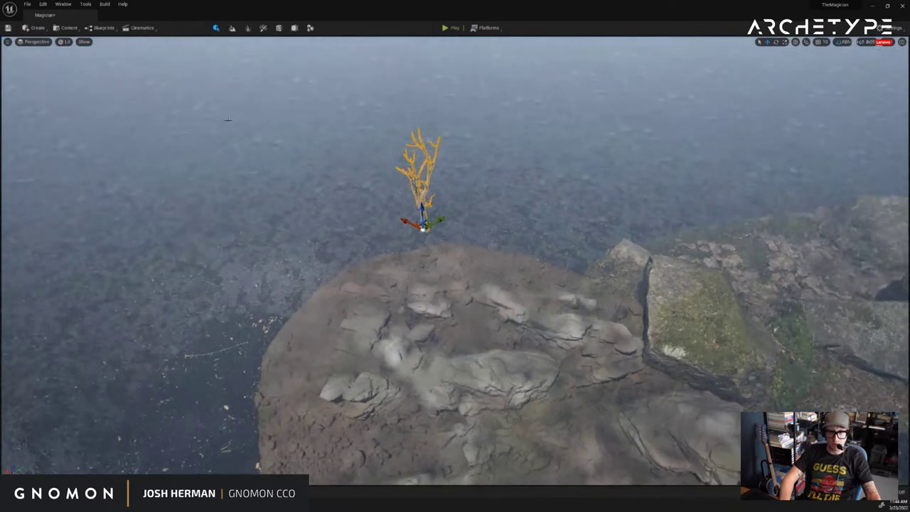
right_drag(296, 128, 281, 117)
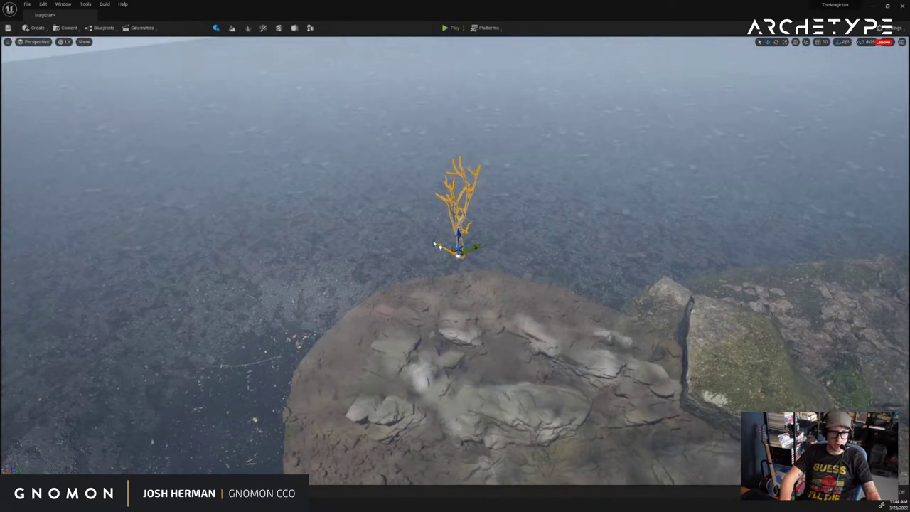
Undo the dead tree's moves toward the far rocks
click(515, 180)
right_drag(514, 180, 544, 286)
key(s)
key(w)
key(e)
key(ctrl+z)
key(ctrl+z)
Move the dead tree back behind the stone wall, in front of the large mossy boulder
key(s)
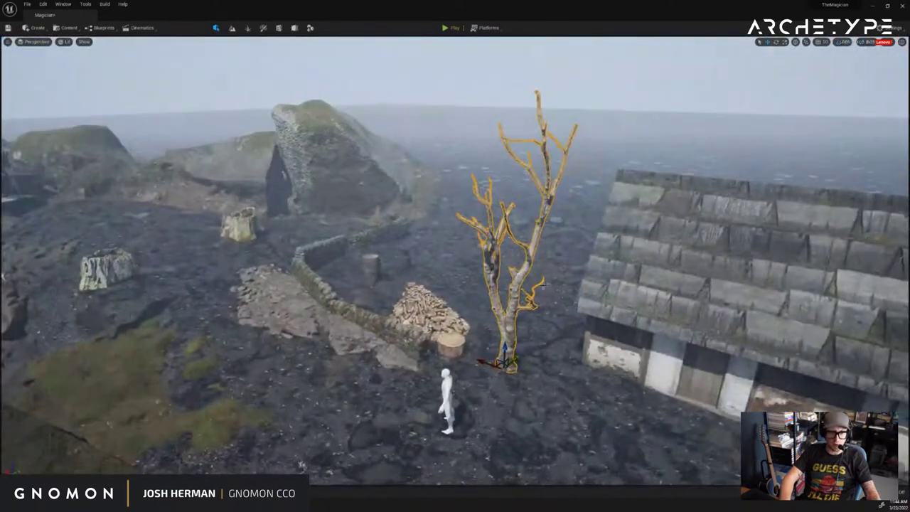
drag(506, 359, 332, 211)
click(463, 93)
key(s)
right_drag(463, 92, 191, 34)
click(568, 146)
key(w)
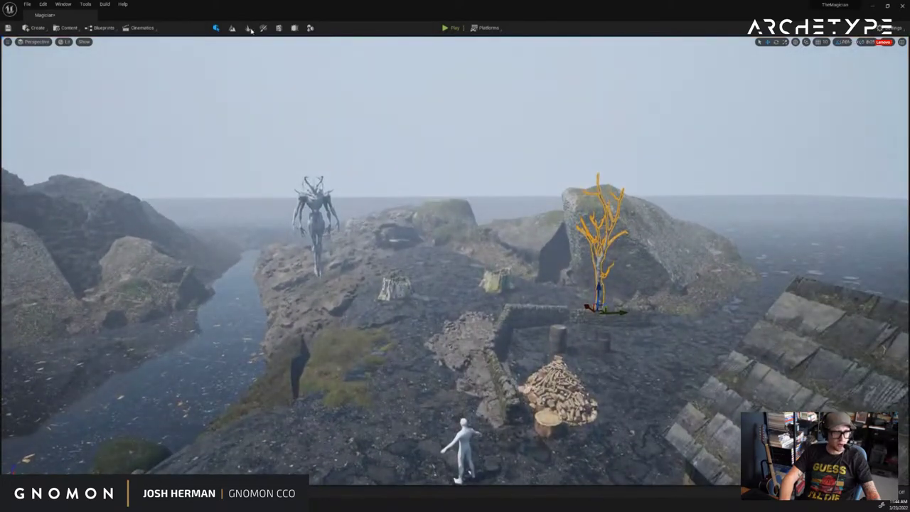
Switch to Foliage mode and add the dead tree mesh as a foliage type
click(248, 28)
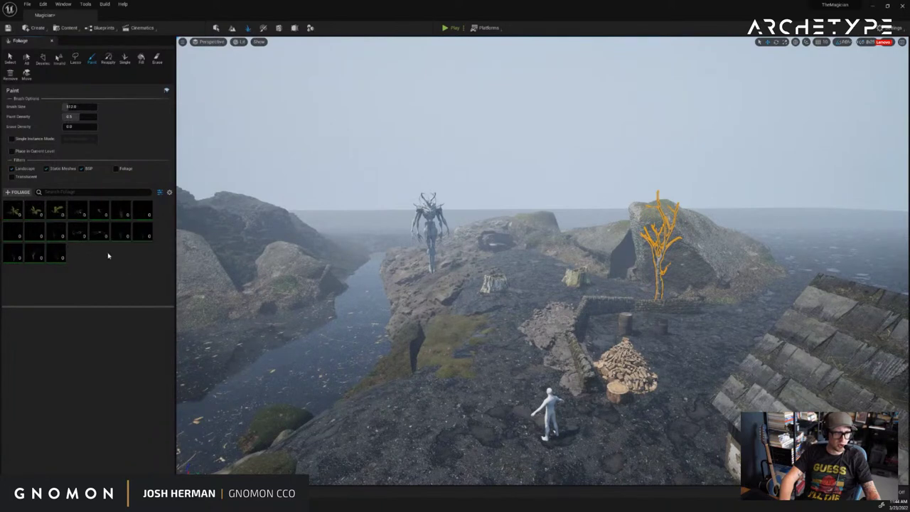
drag(298, 255, 93, 276)
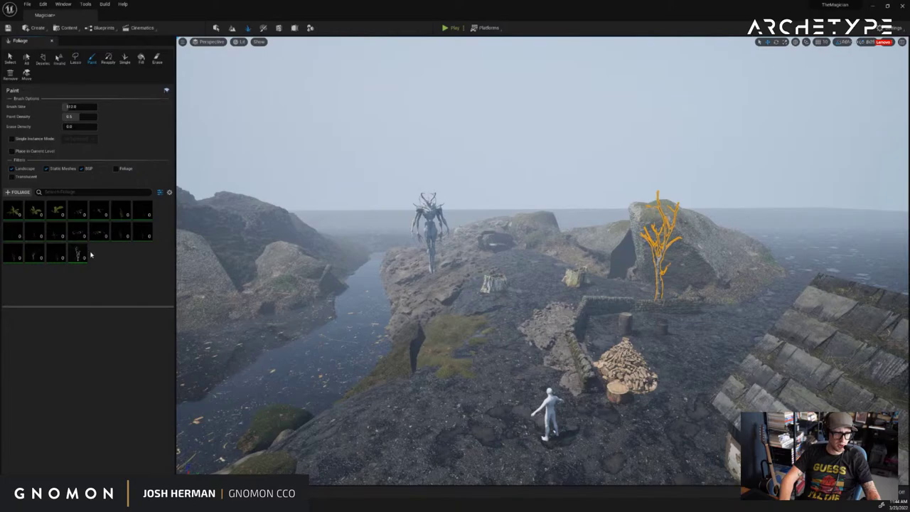
Try a foliage paint stroke across the ground and undo it
mouse_move(518, 365)
mouse_down()
mouse_move(482, 366)
mouse_move(485, 348)
mouse_up()
mouse_move(749, 182)
right_down()
mouse_move(728, 178)
mouse_move(717, 248)
right_up()
key(ctrl+z)
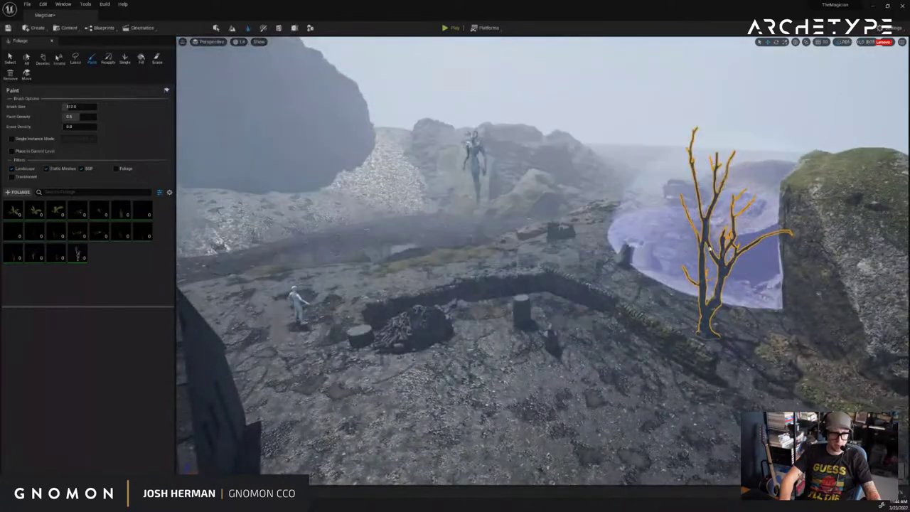
Select the dead tree foliage type and set its density to 1 and maximum Scale X to 5
mouse_move(392, 223)
right_down()
mouse_move(455, 225)
mouse_move(455, 249)
right_up()
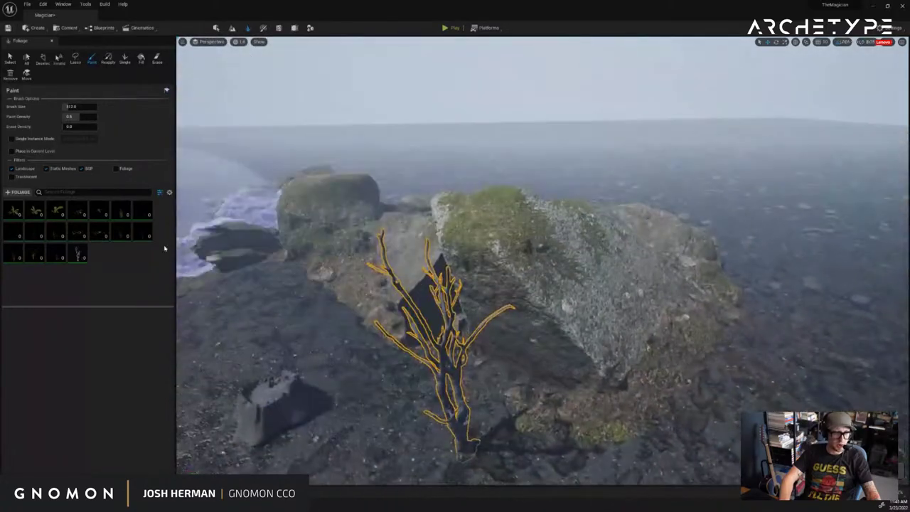
click(85, 257)
scroll(126, 409, down, 1)
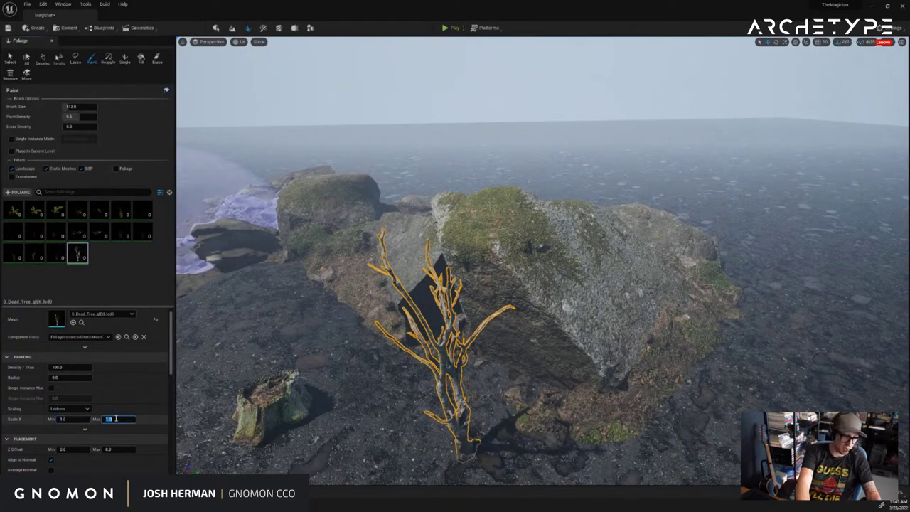
Try painting the scaled dead trees around the mossy boulders and undo the stroke
mouse_move(621, 190)
mouse_down()
mouse_move(518, 163)
mouse_move(311, 152)
mouse_move(364, 137)
mouse_up()
right_drag(364, 136, 375, 144)
key(s)
key(ctrl+z)
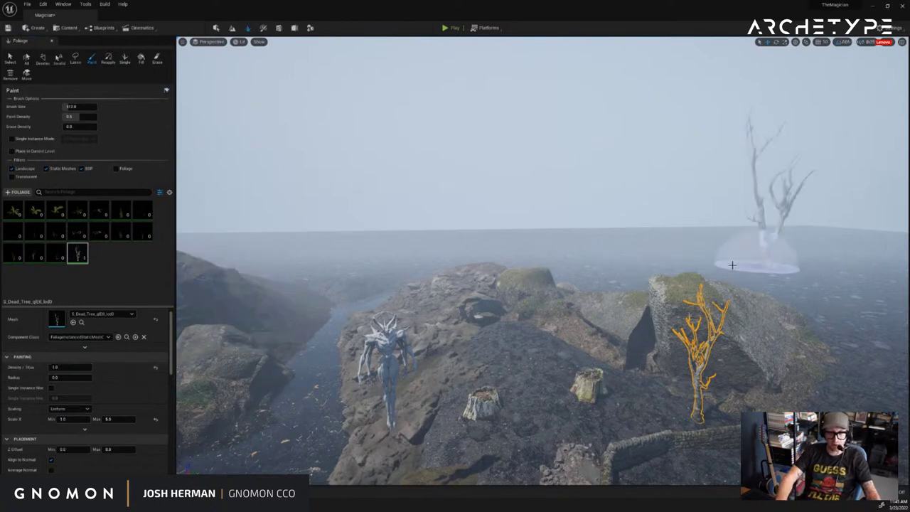
Try painting dead trees from the distant water across the hill to the tree stumps, and undo the strokes
mouse_move(732, 265)
mouse_down()
mouse_move(498, 254)
mouse_move(415, 240)
mouse_move(792, 273)
mouse_move(575, 315)
mouse_move(402, 302)
mouse_move(376, 356)
mouse_move(431, 315)
mouse_move(498, 373)
mouse_move(581, 388)
mouse_up()
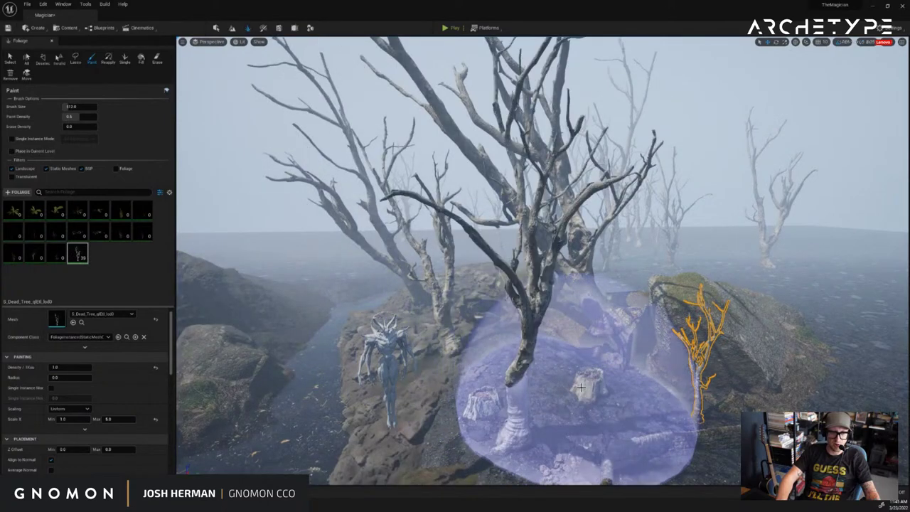
mouse_move(582, 388)
right_down()
mouse_move(626, 313)
mouse_move(683, 285)
mouse_move(735, 288)
right_up()
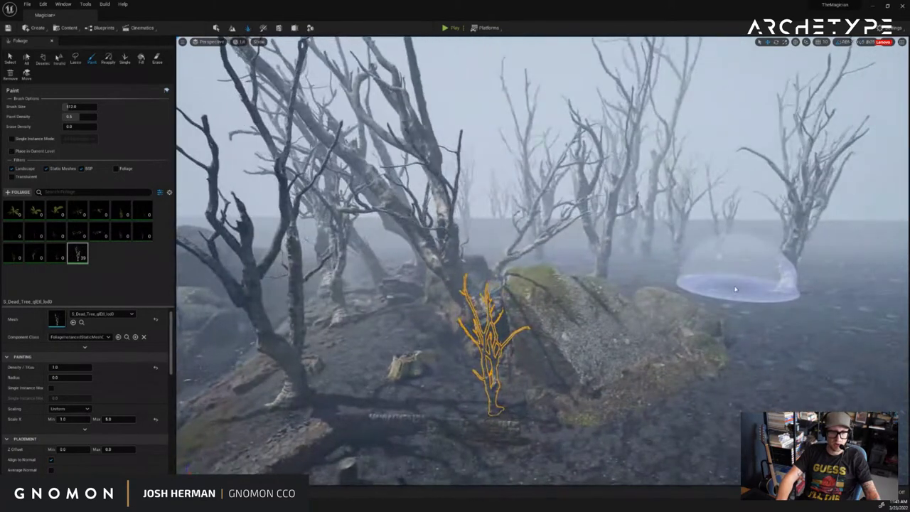
key(ctrl+z)
key(ctrl+z)
key(ctrl+z)
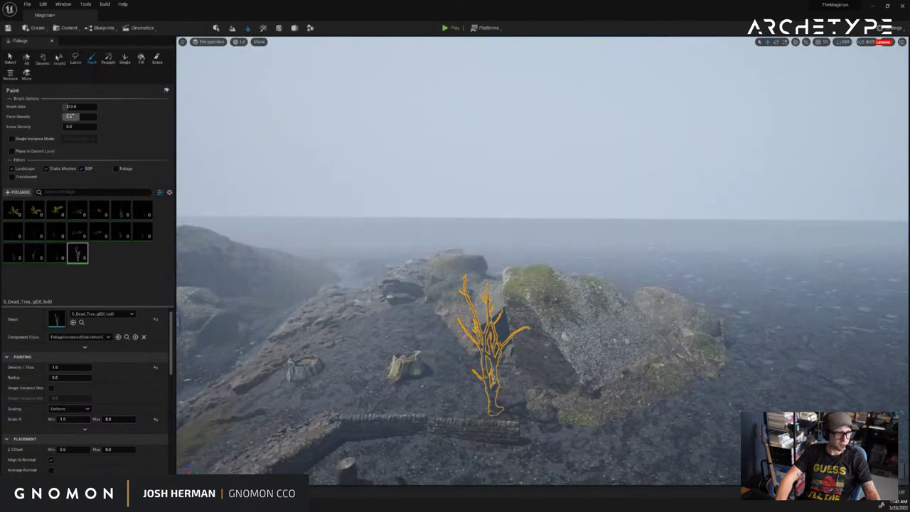
Try painting dead trees over the background with a larger foliage brush and undo the result
mouse_move(408, 203)
right_down()
mouse_move(408, 263)
mouse_move(412, 199)
right_up()
mouse_move(793, 238)
mouse_down()
mouse_move(317, 162)
mouse_move(634, 185)
mouse_move(758, 363)
mouse_move(641, 142)
mouse_up()
right_drag(367, 150, 470, 143)
key(s)
mouse_move(470, 143)
mouse_down()
mouse_move(618, 150)
mouse_move(776, 187)
mouse_up()
right_drag(776, 187, 715, 181)
key(ctrl+z)
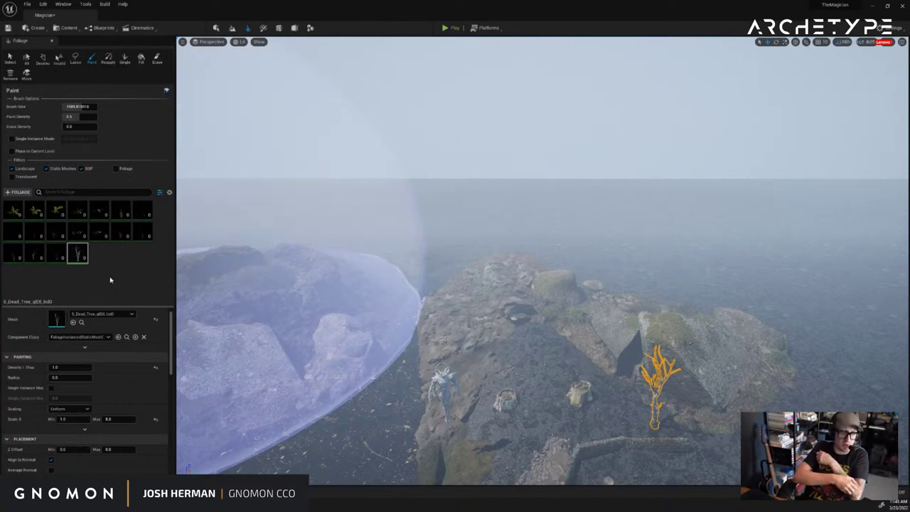
Try painting scattered dead trees from the hill over to the rocky bank across the river, and undo them
right_drag(403, 252, 370, 223)
drag(642, 351, 411, 306)
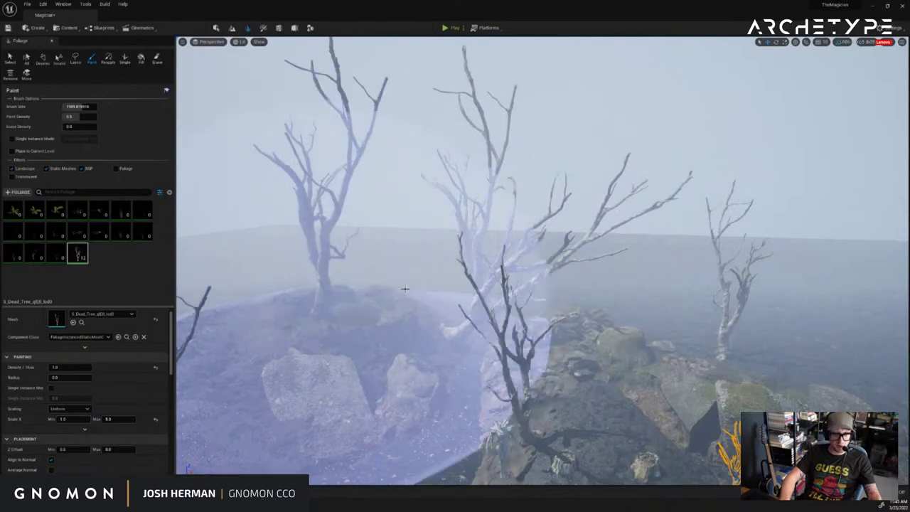
mouse_move(629, 259)
right_down()
mouse_move(634, 246)
mouse_move(482, 252)
right_up()
key(ctrl+z)
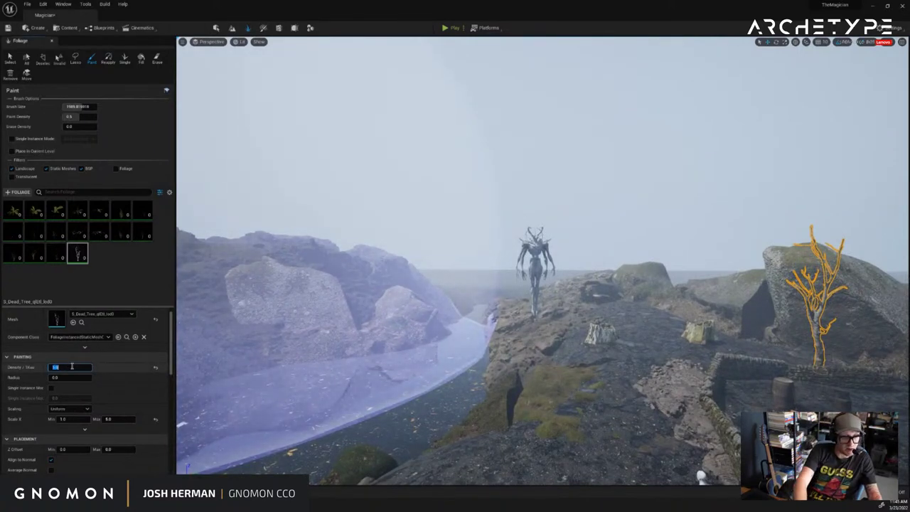
Review the dead tree foliage type's painting, placement, instance, scalability, physics and virtual texture settings
scroll(83, 452, down, 5)
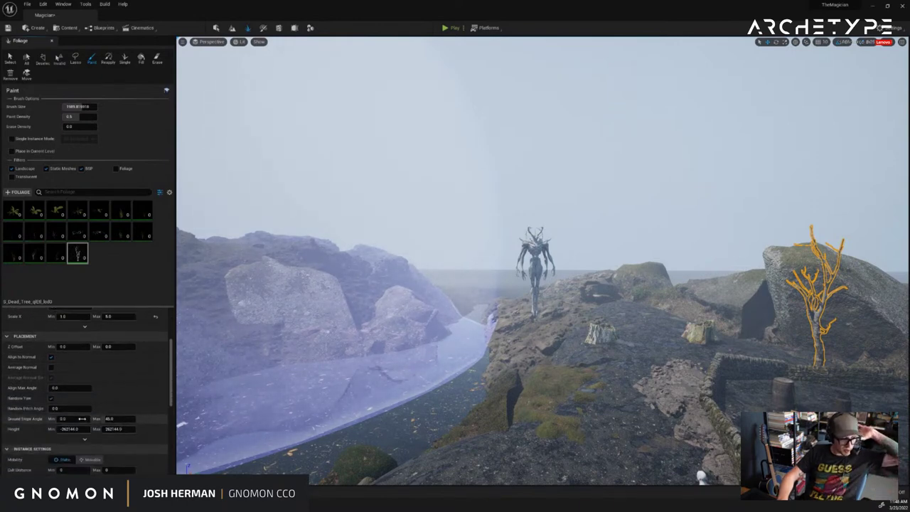
scroll(82, 417, up, 2)
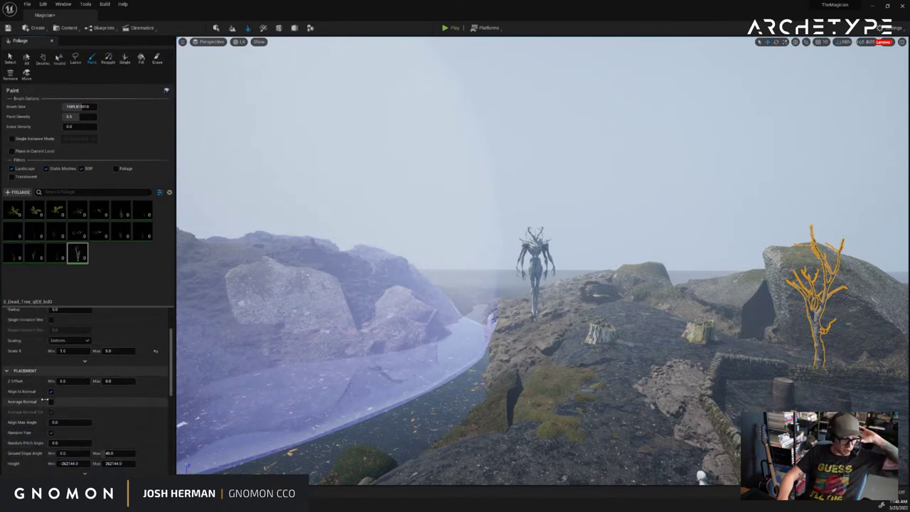
scroll(52, 404, up, 4)
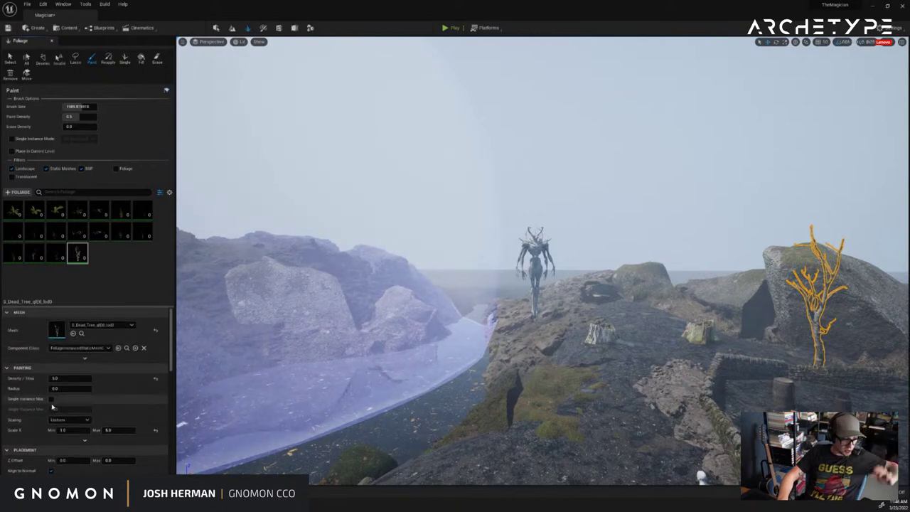
scroll(52, 407, down, 7)
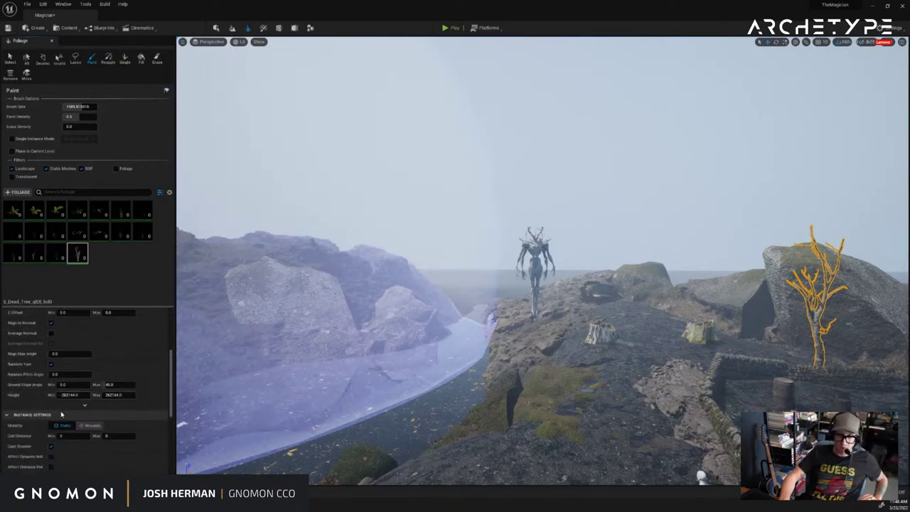
scroll(60, 397, down, 1)
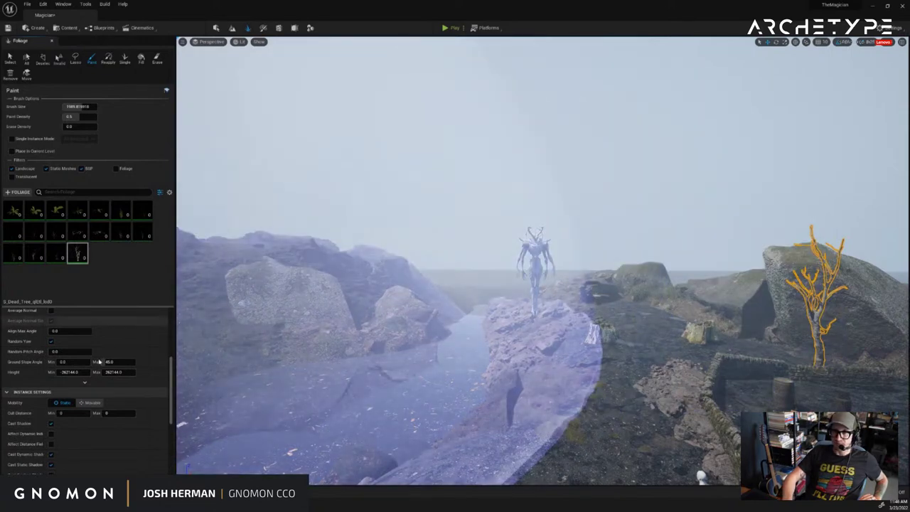
scroll(44, 384, down, 2)
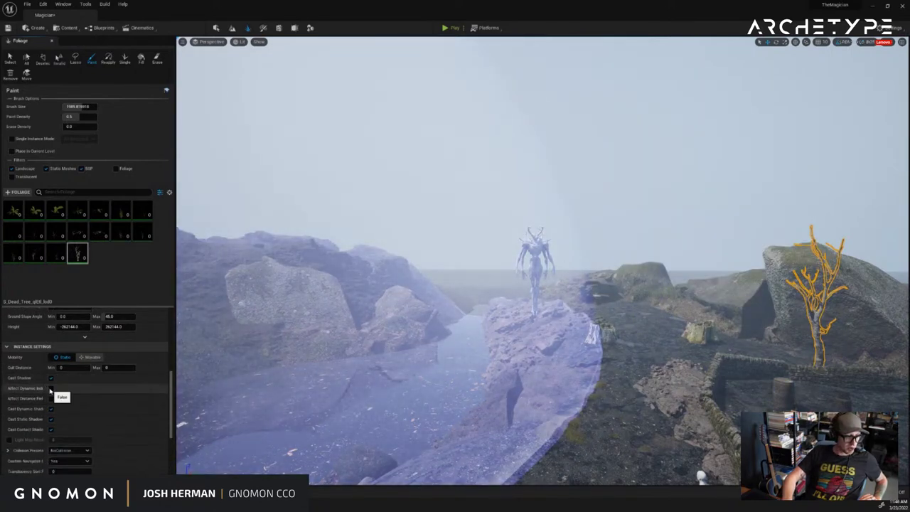
scroll(51, 401, down, 5)
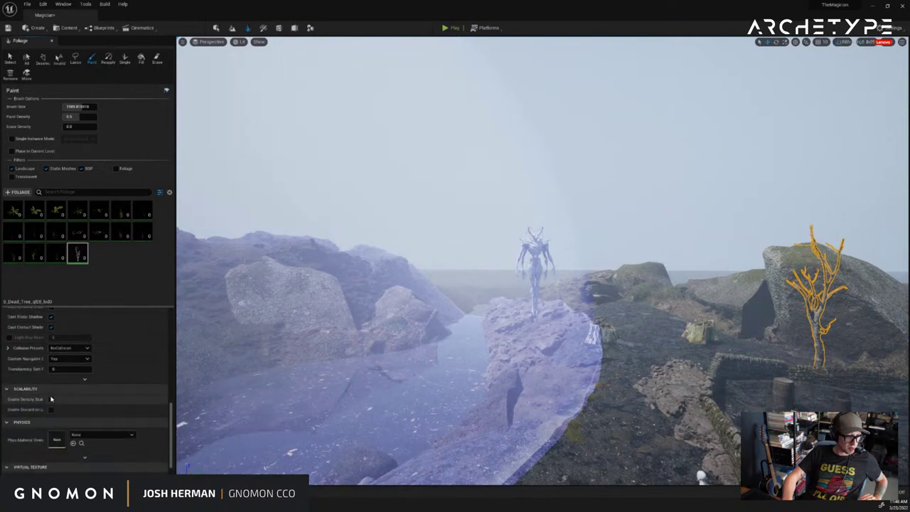
scroll(86, 421, down, 2)
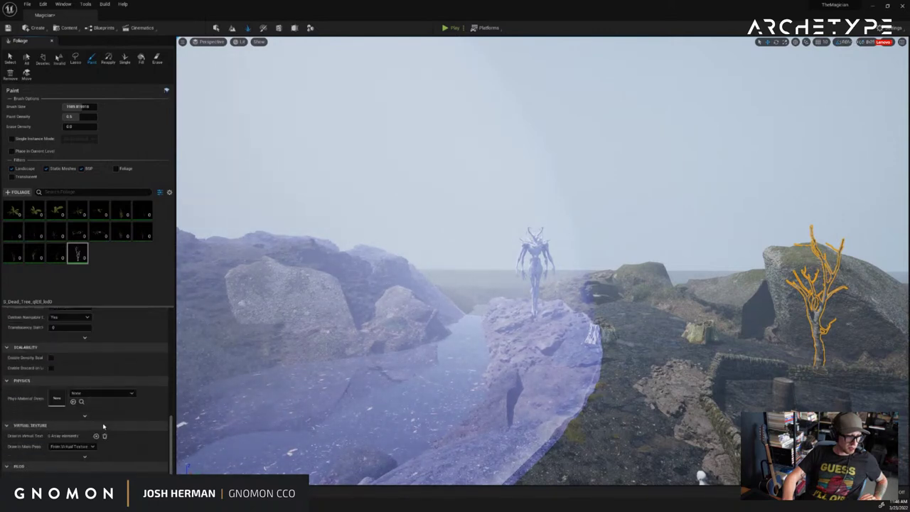
scroll(103, 426, up, 10)
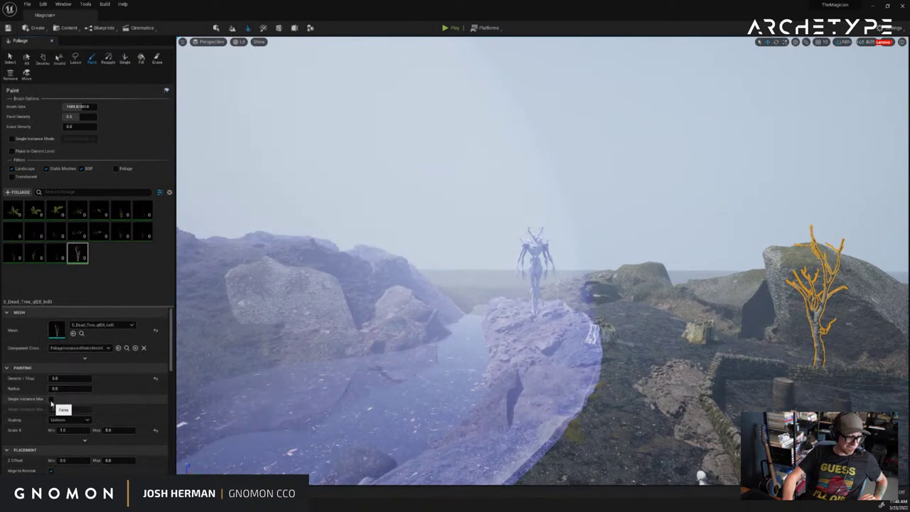
Try the Free scaling mode on the dead trees with a test stroke, undo it and return scaling to Uniform
click(64, 421)
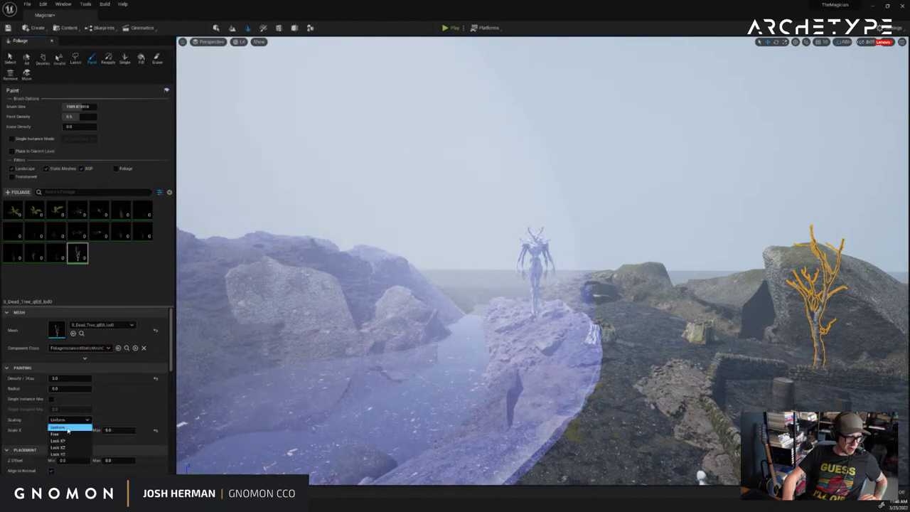
click(69, 435)
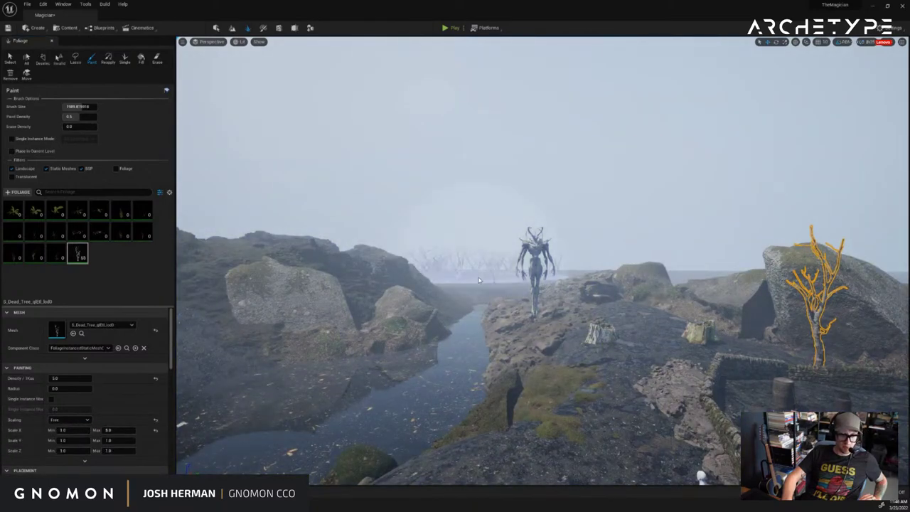
click(499, 284)
right_drag(500, 284, 643, 206)
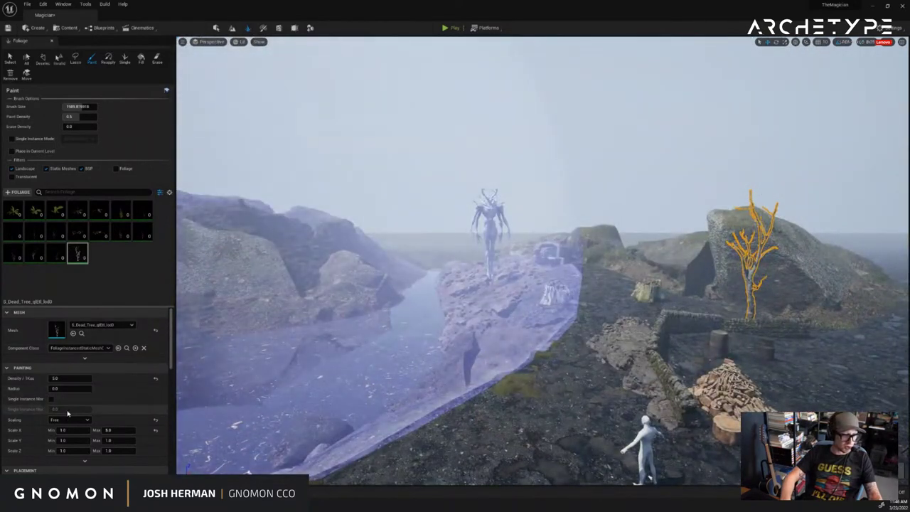
click(67, 421)
click(60, 426)
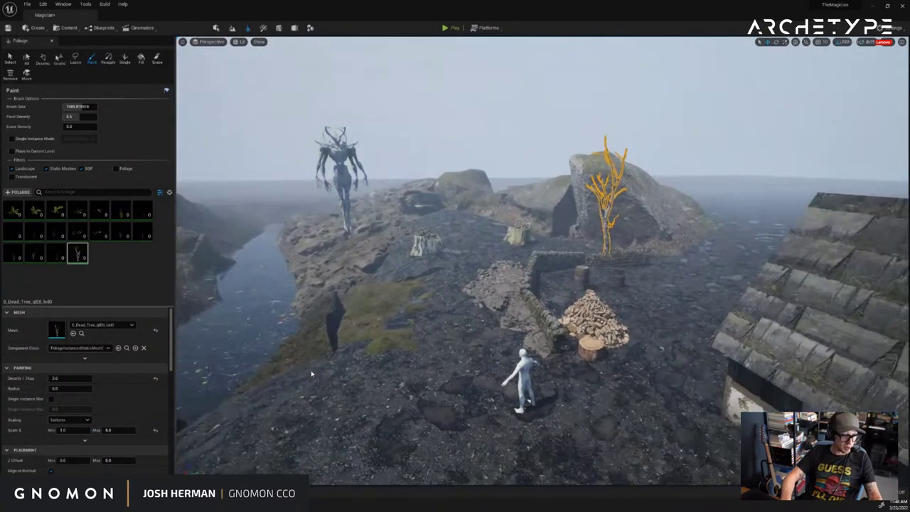
Paint a wide band of dead trees across the water behind the rocky banks and the magician
right_drag(312, 374, 301, 372)
key(s)
scroll(4, 423, down, 3)
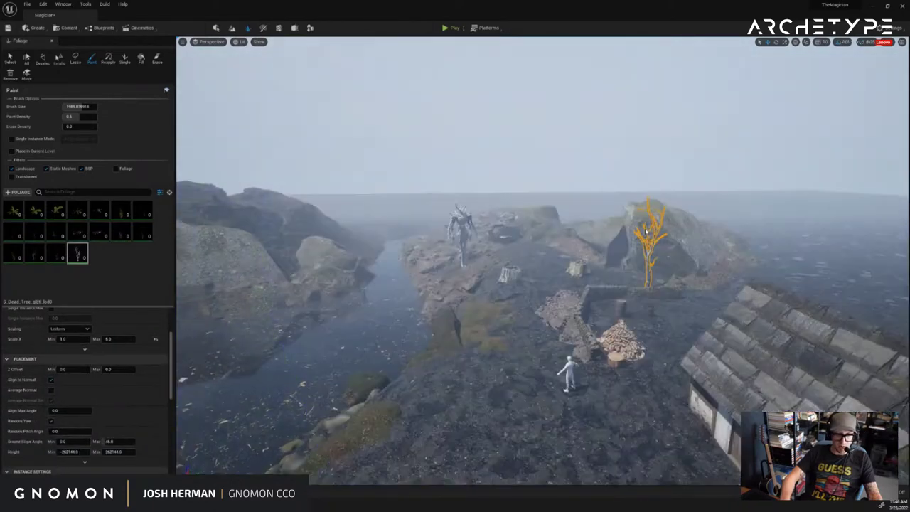
key(e)
right_drag(646, 231, 636, 228)
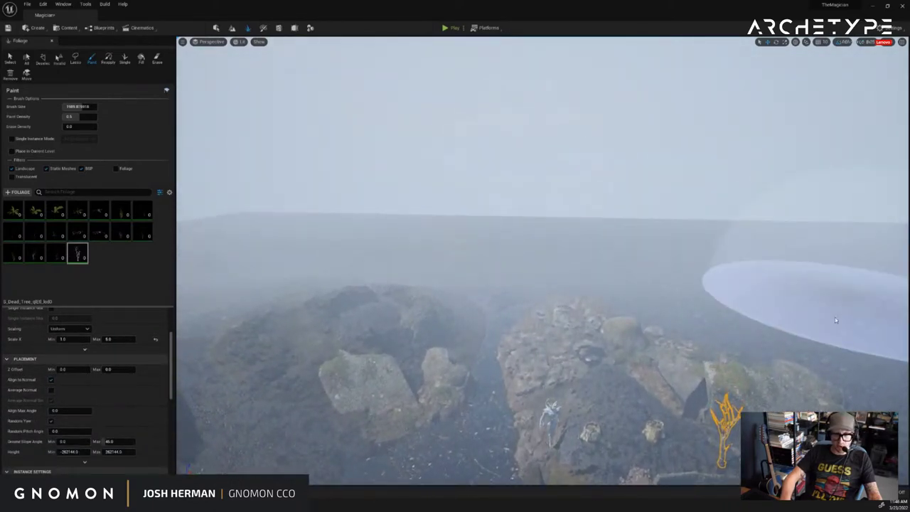
mouse_move(835, 317)
mouse_down()
mouse_move(382, 214)
mouse_move(292, 257)
mouse_up()
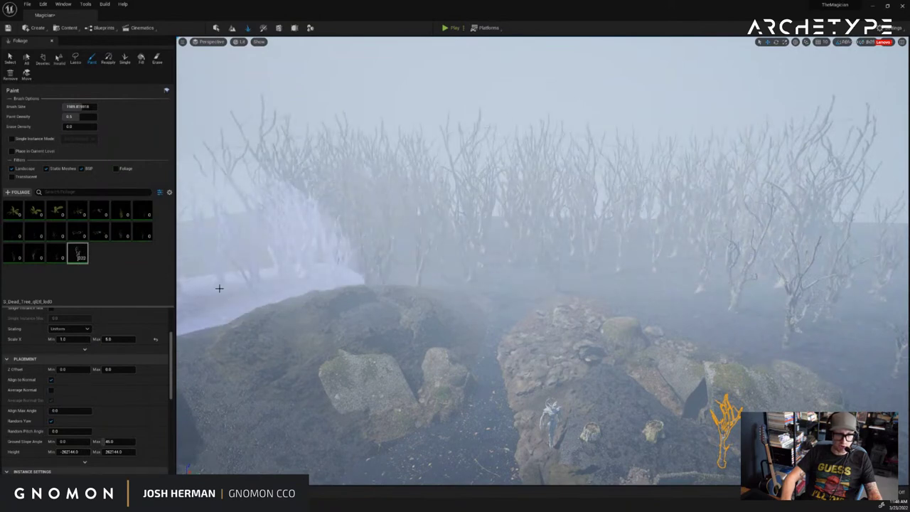
Extend the dead-tree forest around the far side of the boulders and the water behind the cottage
right_drag(219, 288, 347, 230)
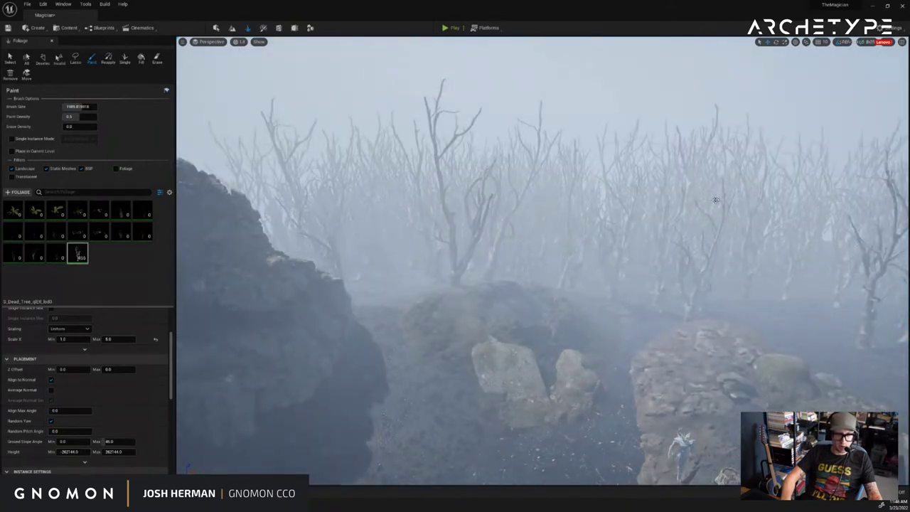
right_drag(788, 214, 754, 278)
mouse_move(754, 278)
mouse_down()
mouse_move(760, 167)
mouse_move(821, 250)
mouse_up()
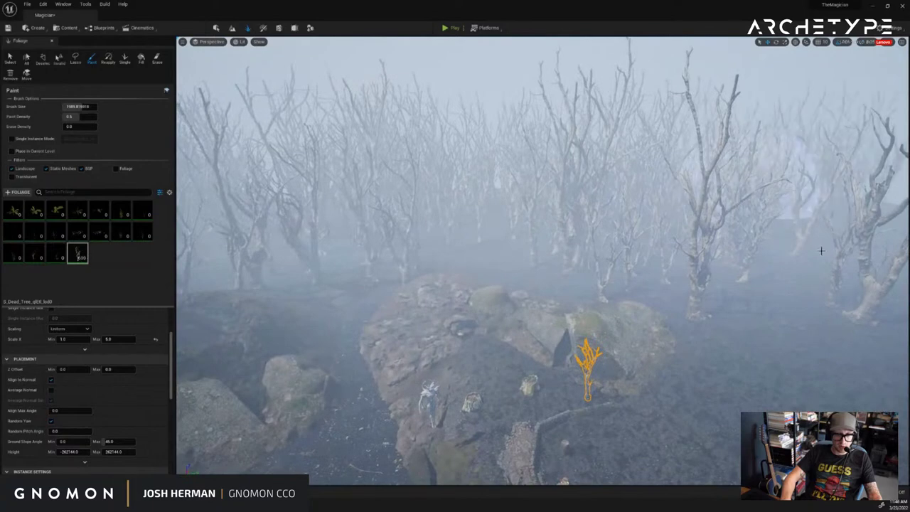
right_drag(821, 250, 714, 262)
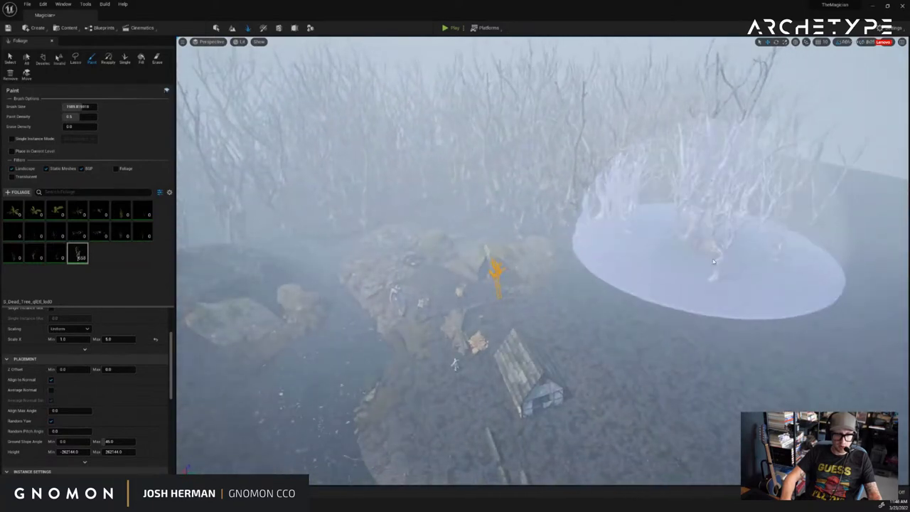
mouse_move(715, 261)
mouse_down()
mouse_move(814, 141)
mouse_move(854, 185)
mouse_move(818, 213)
mouse_up()
mouse_move(818, 214)
right_down()
mouse_move(385, 136)
mouse_move(393, 115)
mouse_move(437, 142)
right_up()
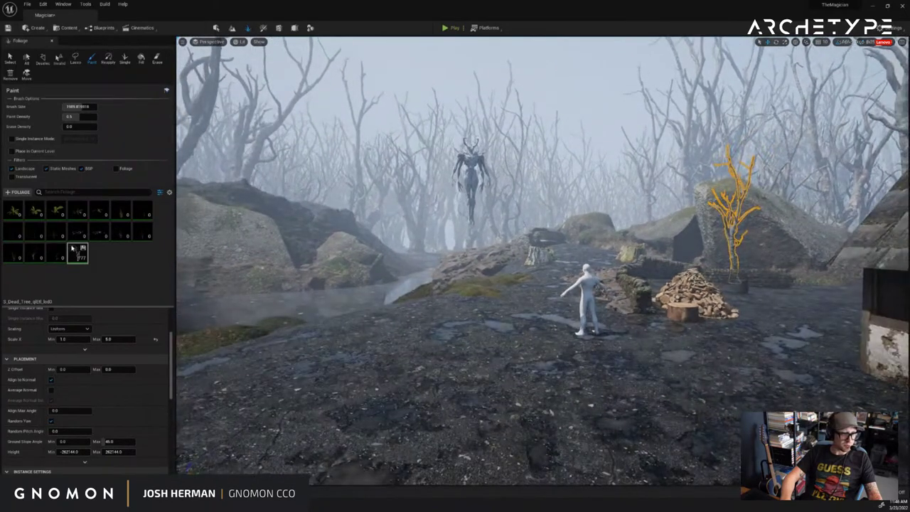
Switch the active foliage from the dead tree to the bog marshcress variants and try painting them over the village ground
click(19, 213)
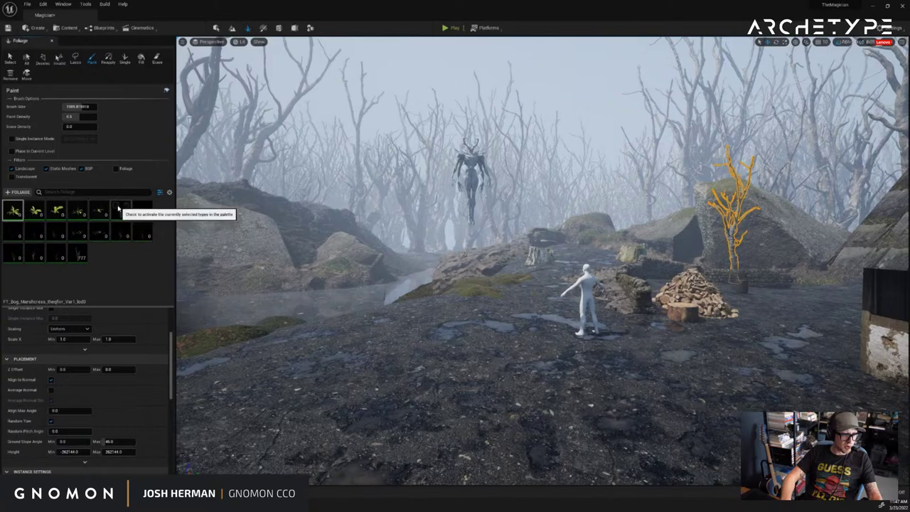
click(392, 342)
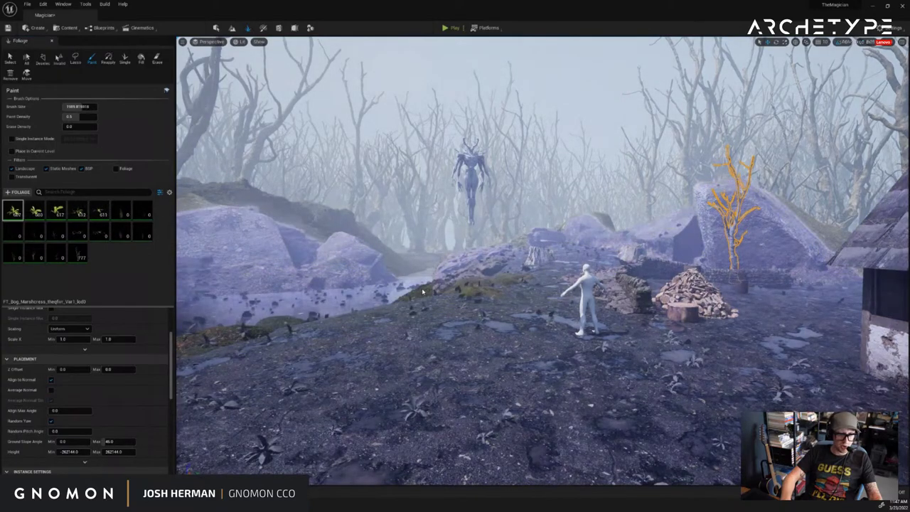
mouse_move(423, 291)
right_down()
mouse_move(427, 301)
mouse_move(387, 301)
mouse_move(467, 315)
mouse_move(409, 283)
right_up()
key(w)
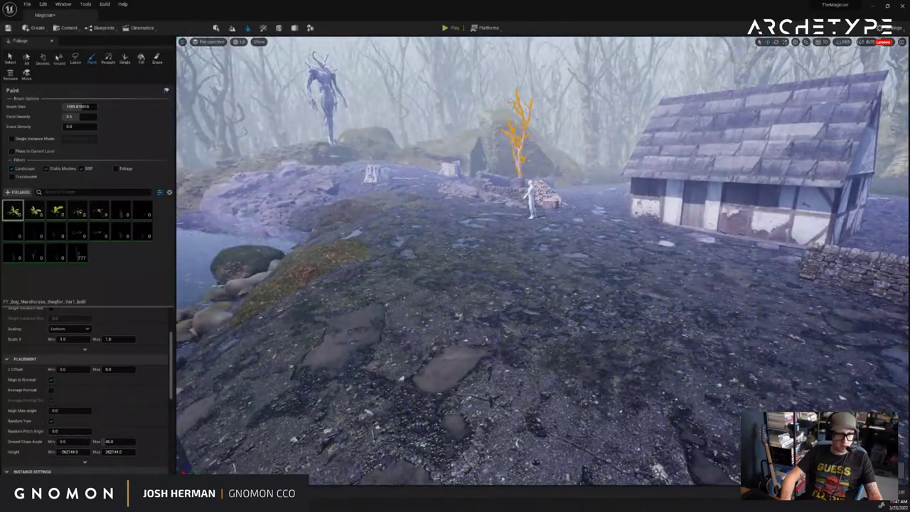
Reduce the foliage brush size to about 225, try painting marshcress on the ground beside the river, and undo the strokes
scroll(125, 350, up, 4)
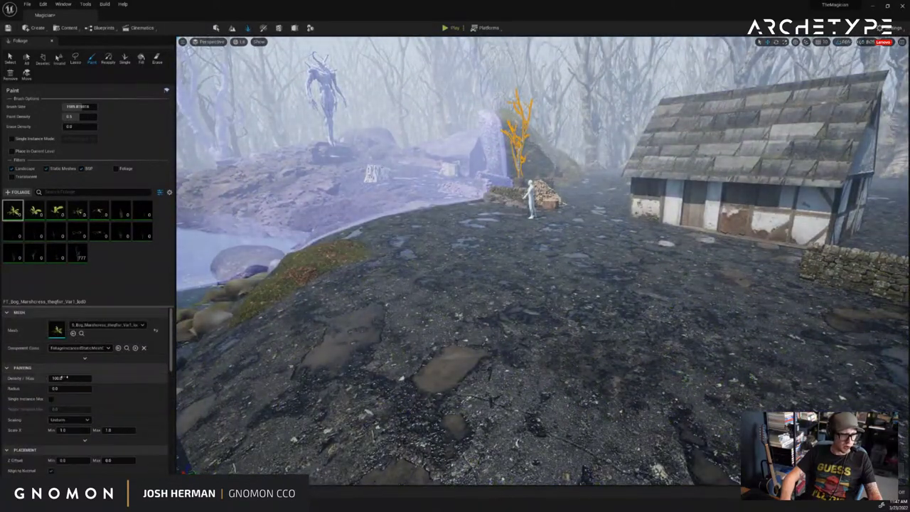
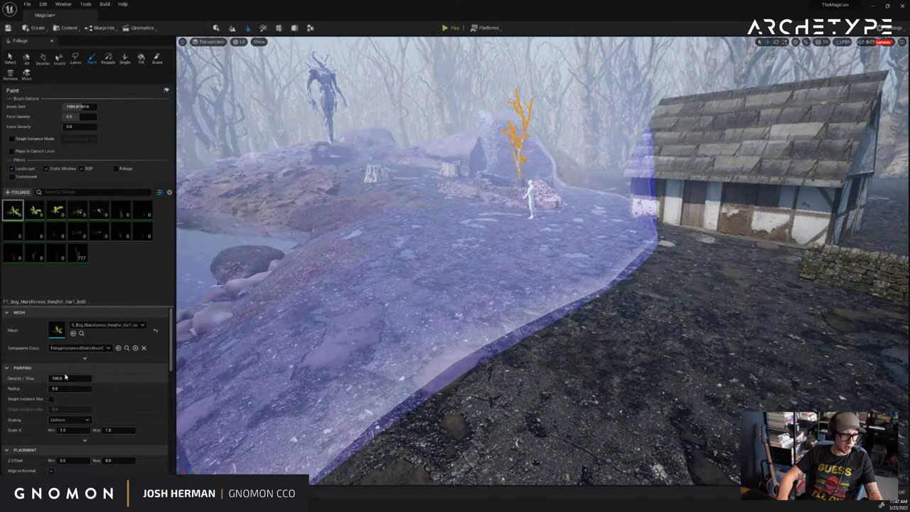
drag(87, 106, 80, 107)
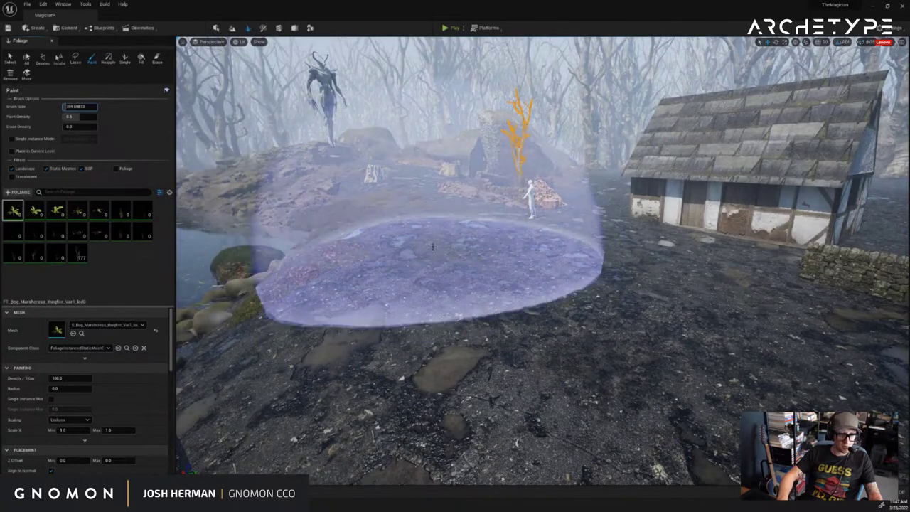
click(396, 328)
key(ctrl+z)
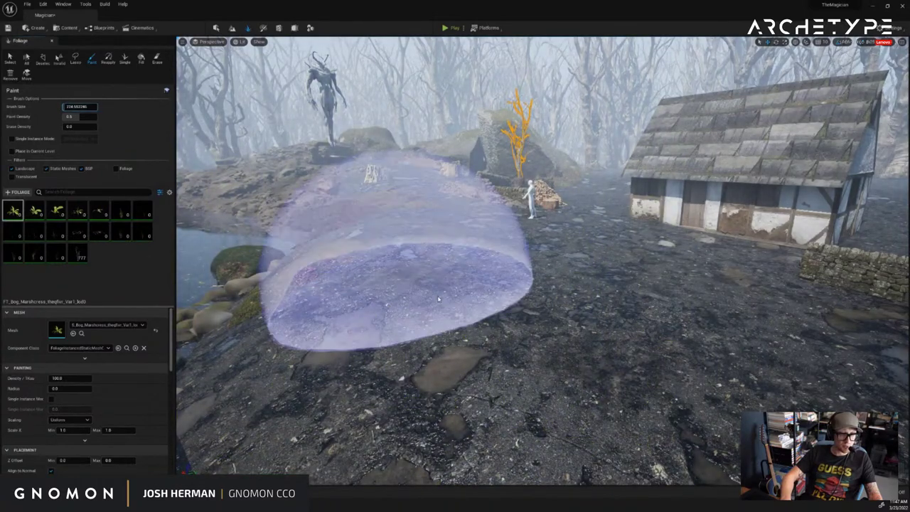
click(403, 325)
key(ctrl+z)
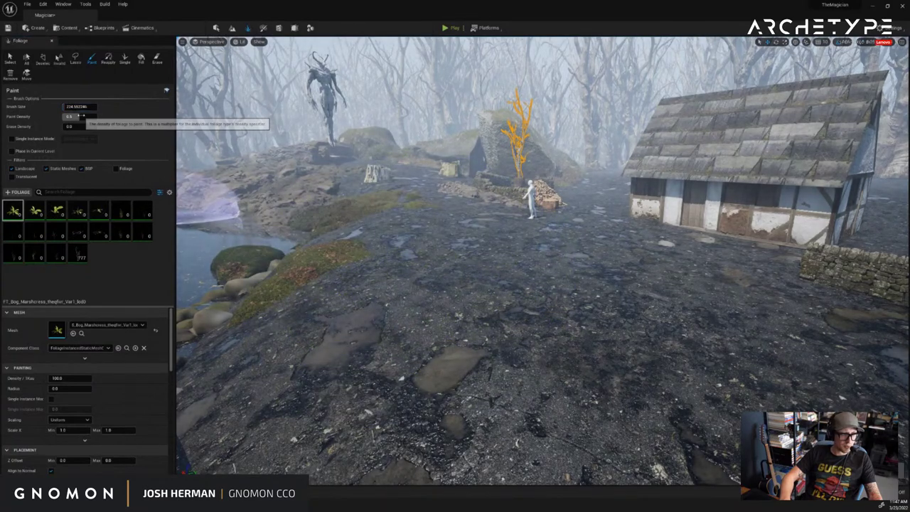
Test marshcress strokes at paint density 1.0, reduce the brush size to about 167, and undo the painted plants
click(432, 340)
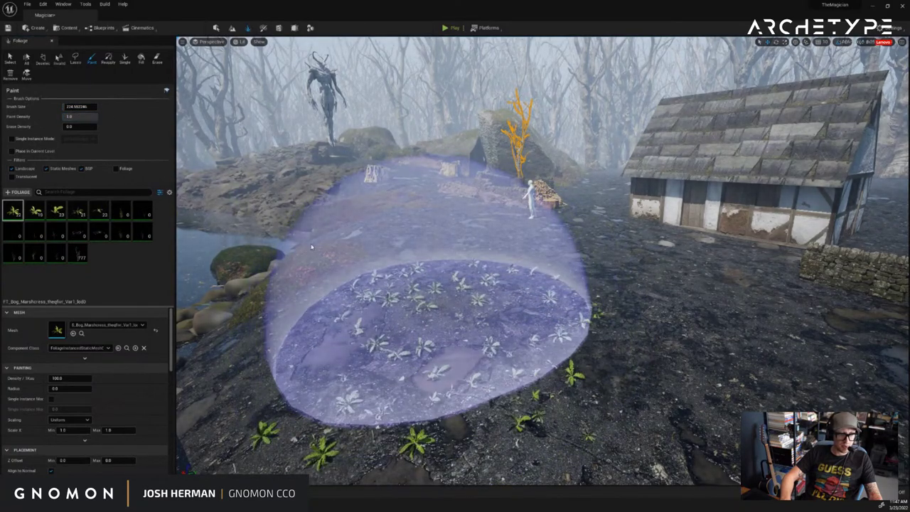
key(ctrl+z)
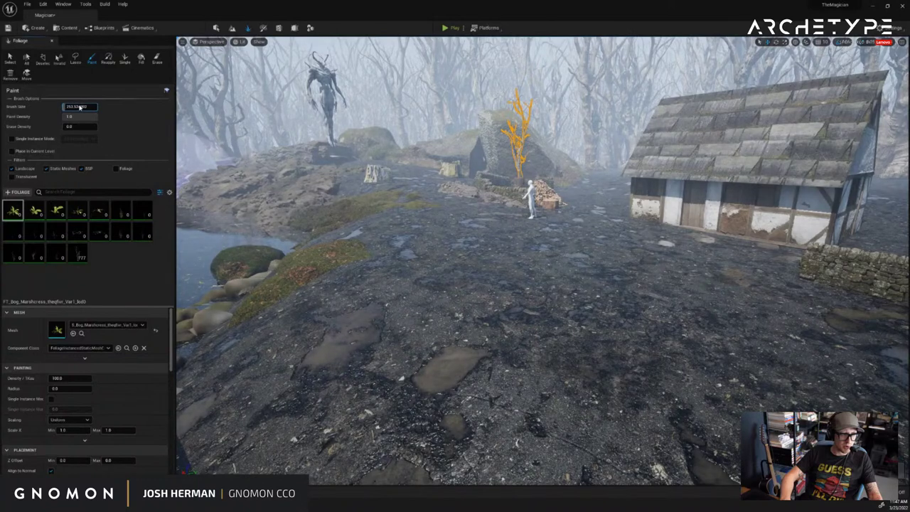
click(398, 306)
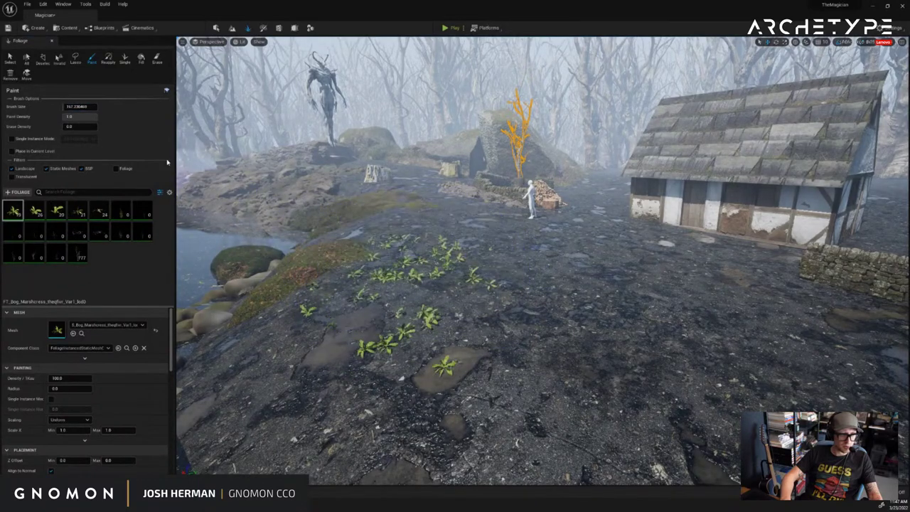
key(ctrl+z)
Set the paint density to 0.5 and the marshcress maximum scale to 5.0, and try painting enlarged plants across the ground
click(87, 118)
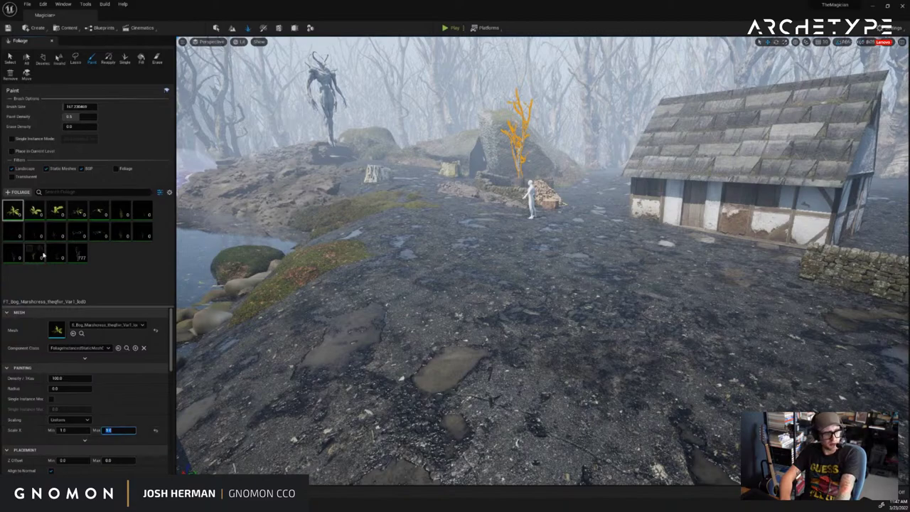
mouse_move(417, 335)
mouse_down()
mouse_move(498, 305)
mouse_move(335, 335)
mouse_move(481, 272)
mouse_move(641, 355)
mouse_move(346, 325)
mouse_move(443, 254)
mouse_move(735, 367)
mouse_up()
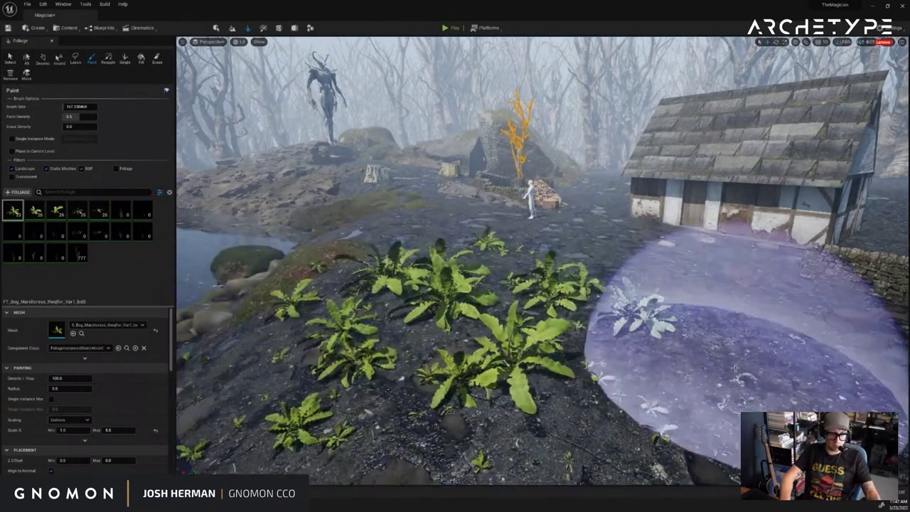
Paint marshcress plants along the waterline at the foot of the boulders on the far riverbank
mouse_move(735, 368)
right_down()
mouse_move(624, 355)
mouse_move(702, 294)
right_up()
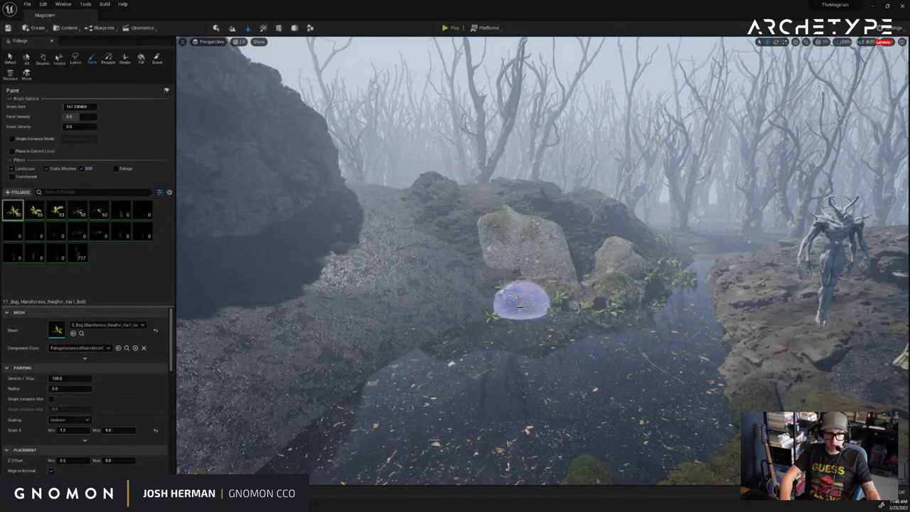
mouse_move(650, 275)
right_down()
mouse_move(671, 279)
mouse_move(656, 277)
right_up()
key(w)
mouse_move(713, 288)
mouse_down()
mouse_move(740, 271)
mouse_move(676, 264)
mouse_move(746, 367)
mouse_move(735, 365)
mouse_up()
key(s)
mouse_move(735, 364)
right_down()
mouse_move(776, 363)
mouse_move(709, 369)
right_up()
key(q)
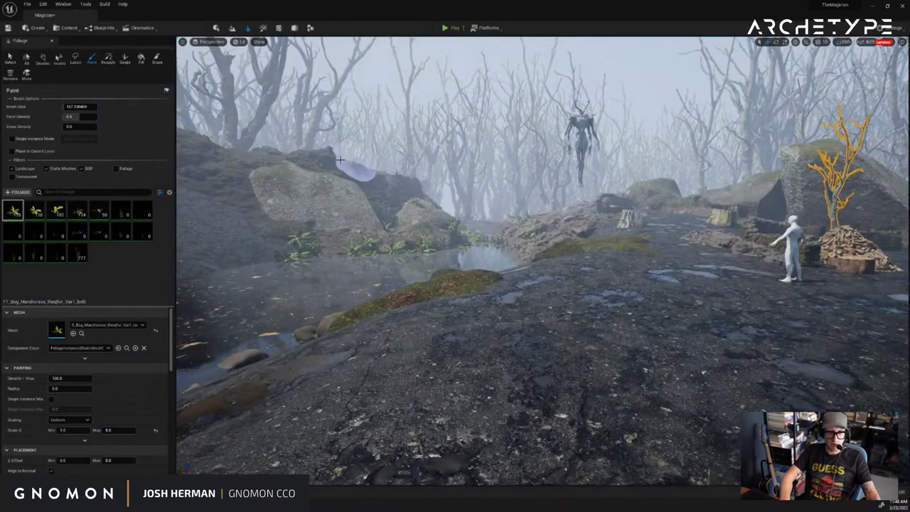
Undo the marshcress strokes painted along the far riverbank and at the foot of the boulders
right_drag(610, 284, 654, 334)
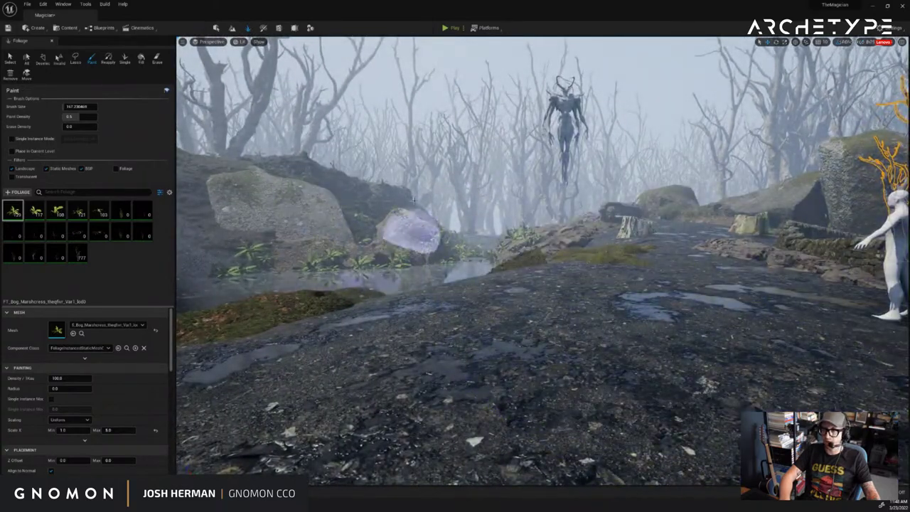
mouse_move(368, 278)
right_down()
mouse_move(353, 279)
mouse_move(369, 277)
right_up()
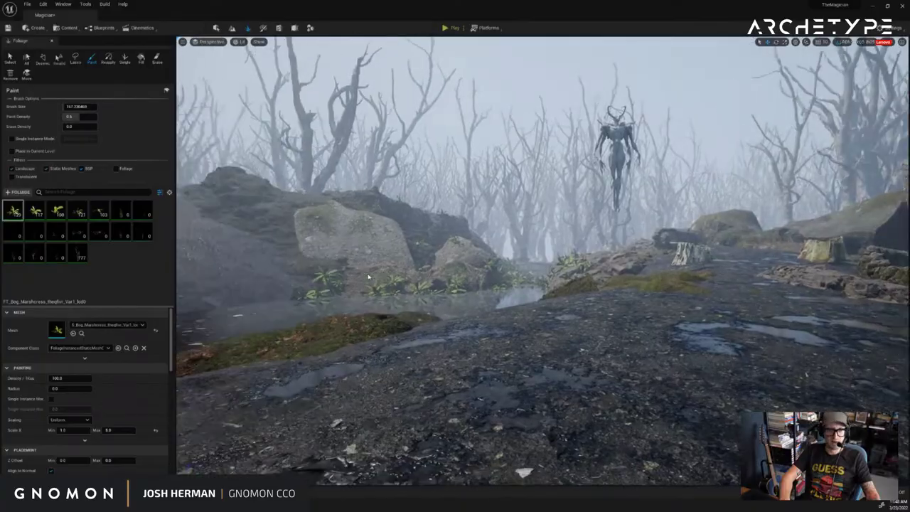
mouse_move(478, 302)
right_down()
mouse_move(500, 311)
mouse_move(474, 361)
mouse_move(532, 344)
mouse_move(493, 304)
right_up()
key(ctrl+z)
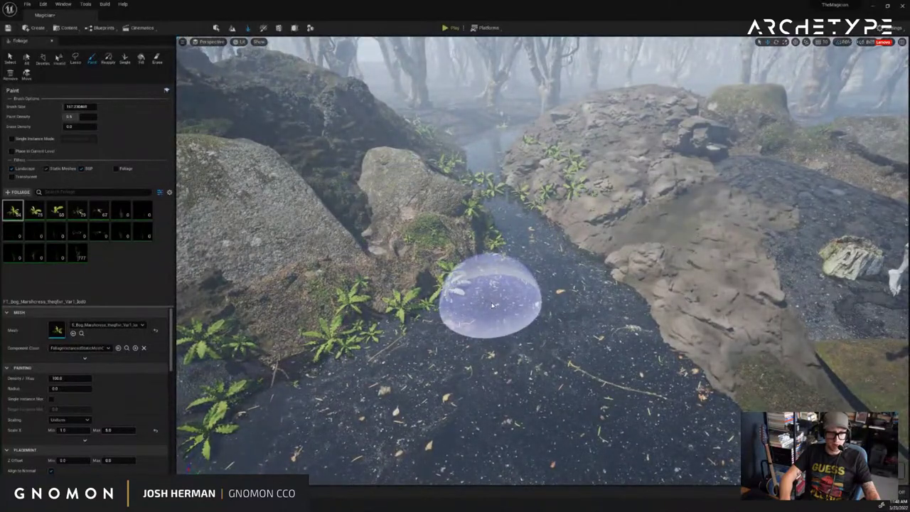
key(ctrl+z)
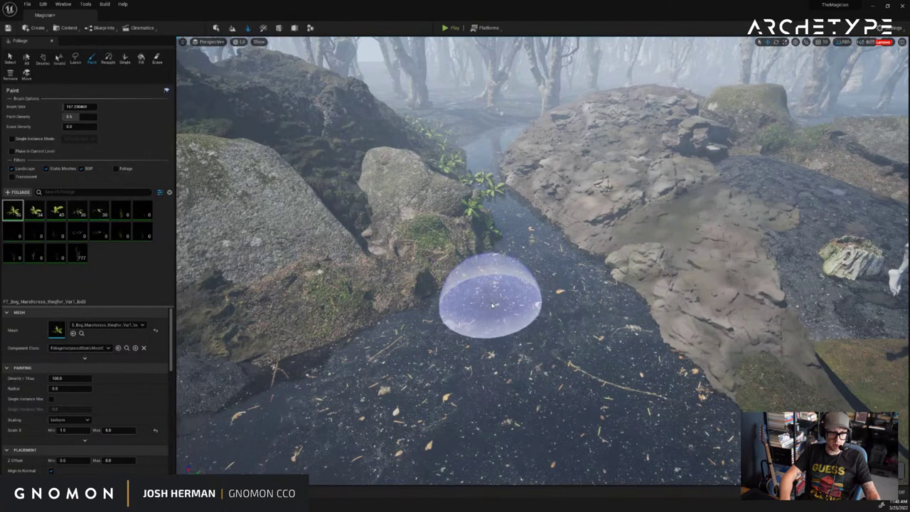
mouse_move(492, 304)
right_down()
mouse_move(532, 301)
mouse_move(532, 318)
right_up()
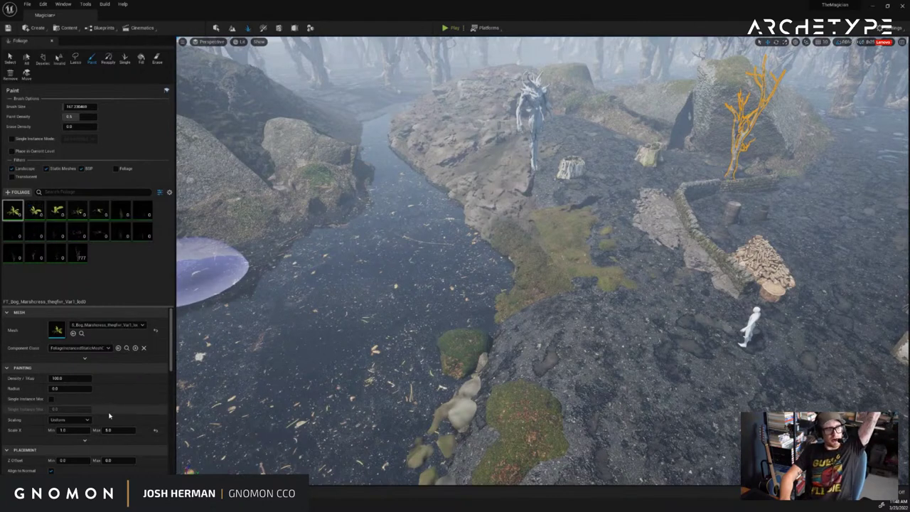
Set the maximum scale of the remaining bog marshcress variations, Var2 to Var5, to 5.0
click(35, 211)
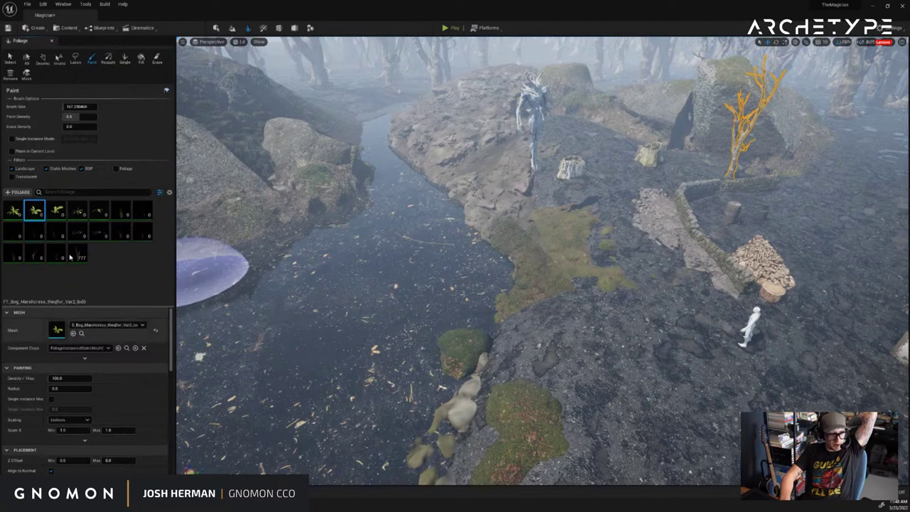
click(22, 213)
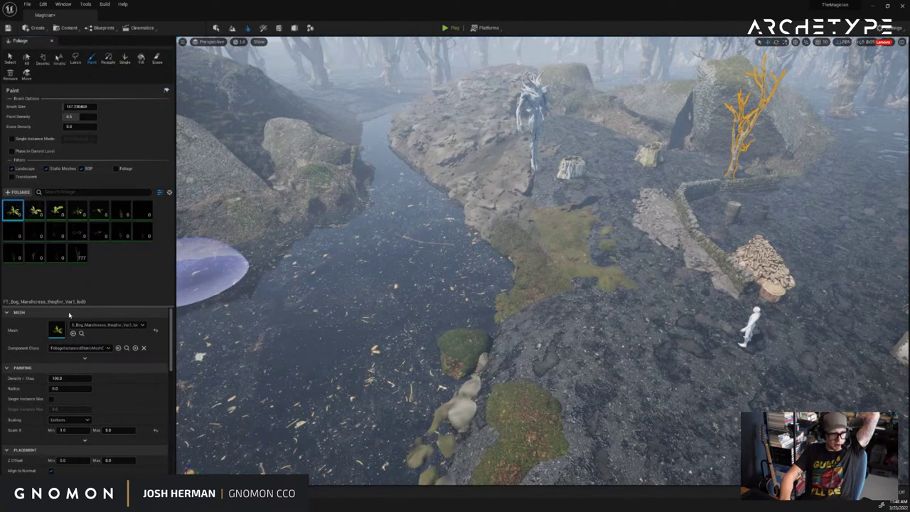
click(119, 430)
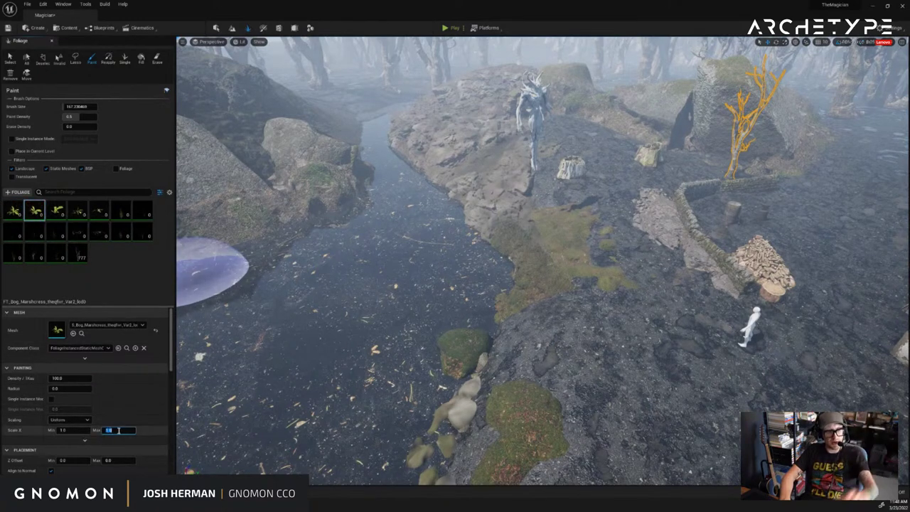
click(55, 210)
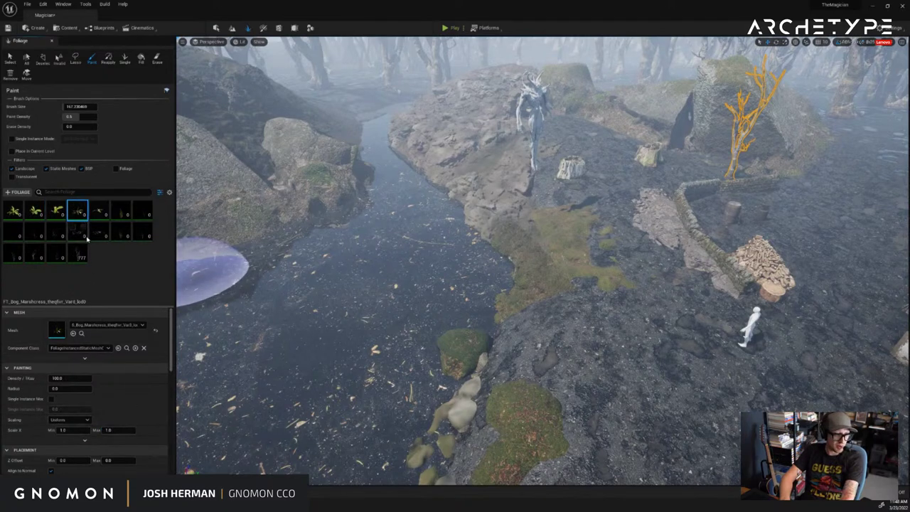
click(99, 210)
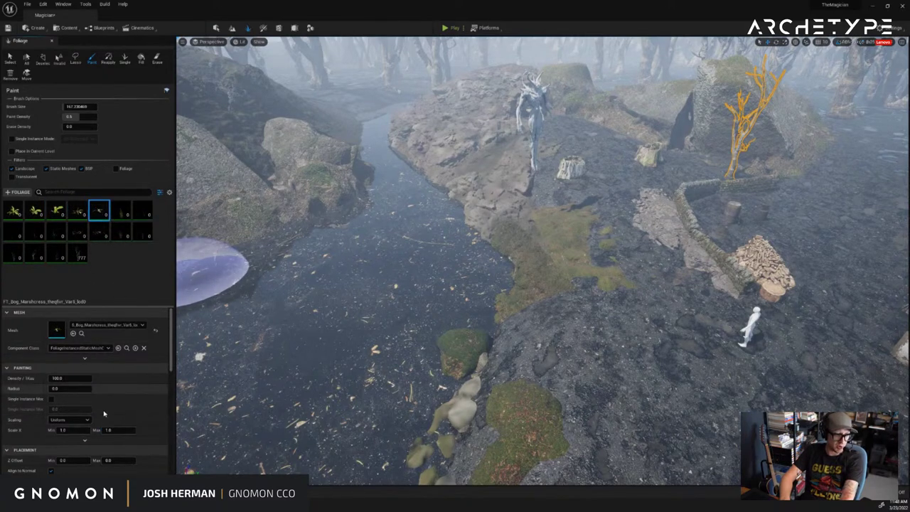
click(113, 430)
Try painting the enlarged marshcress across the mossy ground beside the river, and undo the strokes
mouse_move(533, 319)
mouse_down()
mouse_move(590, 345)
mouse_move(577, 249)
mouse_move(703, 358)
mouse_up()
key(w)
mouse_move(702, 357)
right_down()
mouse_move(693, 384)
mouse_move(679, 334)
mouse_move(673, 353)
mouse_move(735, 352)
right_up()
key(s)
right_drag(651, 350, 646, 350)
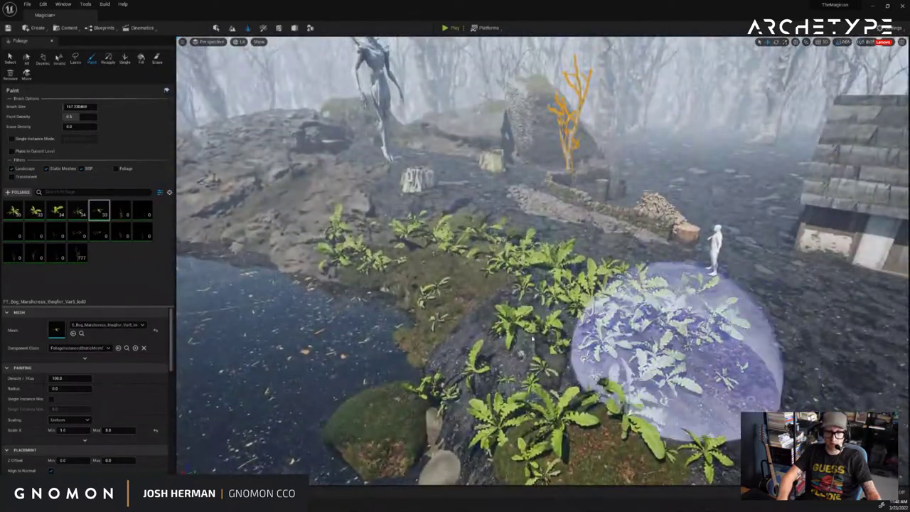
key(ctrl+z)
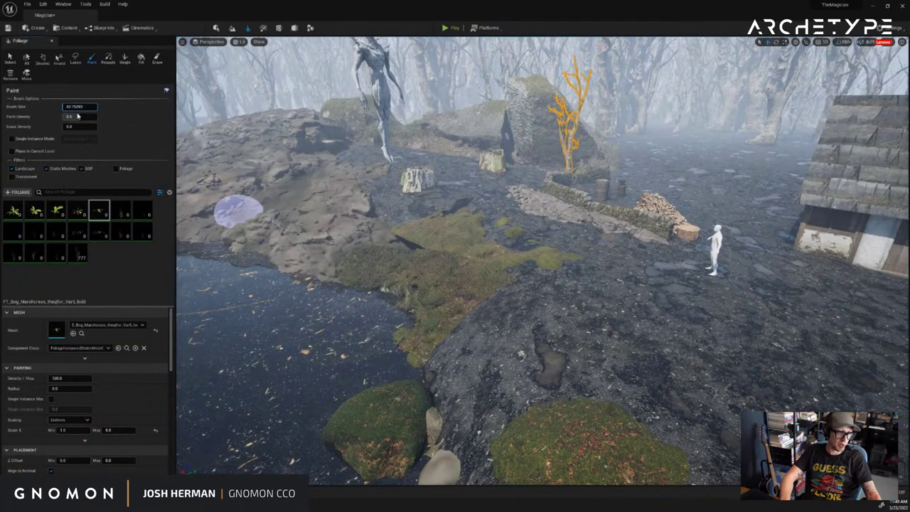
Paint marshcress along the near riverbank's waterline and at the far boulders with a brush size of about 83
mouse_move(387, 350)
mouse_down()
mouse_move(384, 294)
mouse_move(404, 325)
mouse_move(354, 287)
mouse_move(400, 291)
mouse_move(244, 262)
mouse_move(408, 240)
mouse_up()
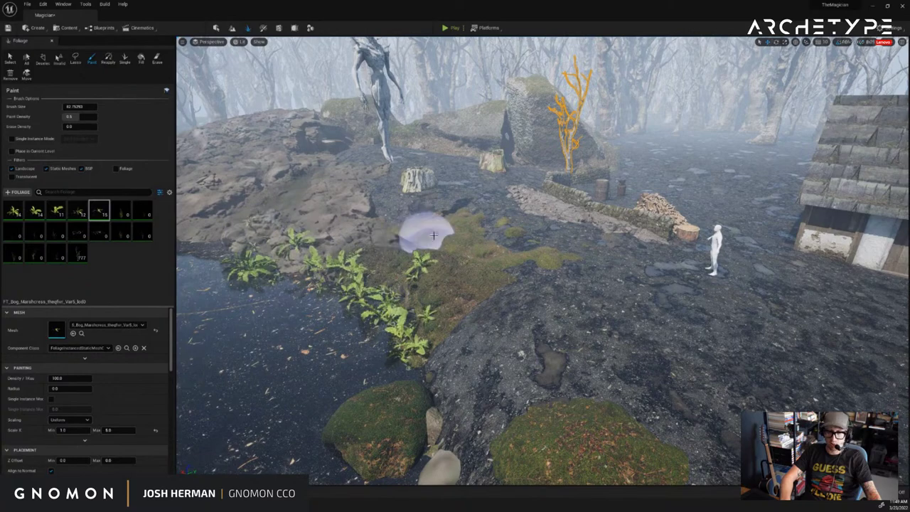
mouse_move(433, 236)
right_down()
mouse_move(521, 238)
mouse_move(603, 195)
right_up()
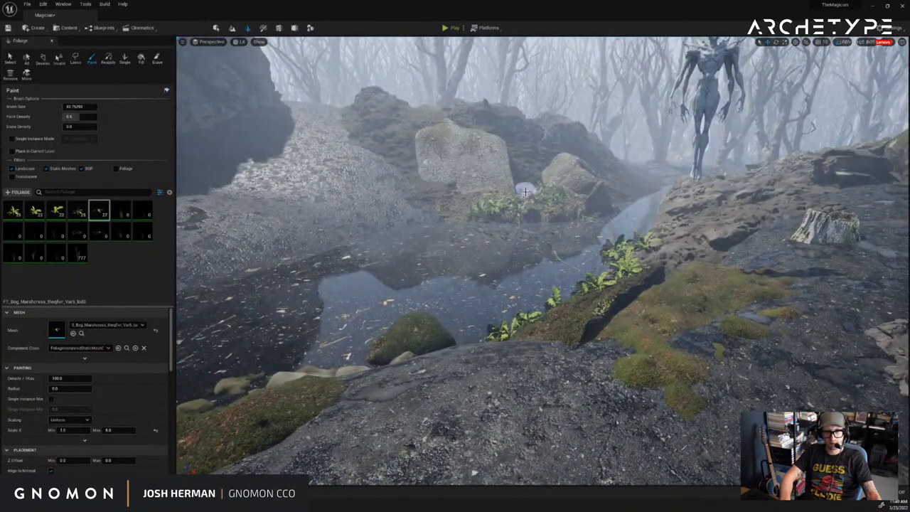
Paint denser marshcress around the base of the two boulders on the far riverbank
right_drag(524, 191, 532, 213)
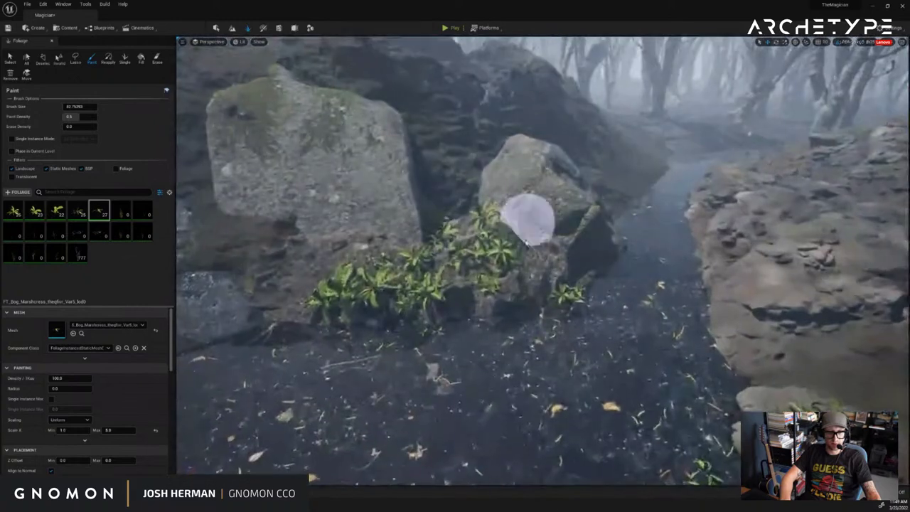
mouse_move(522, 322)
mouse_down()
mouse_move(646, 219)
mouse_move(519, 309)
mouse_move(223, 187)
mouse_up()
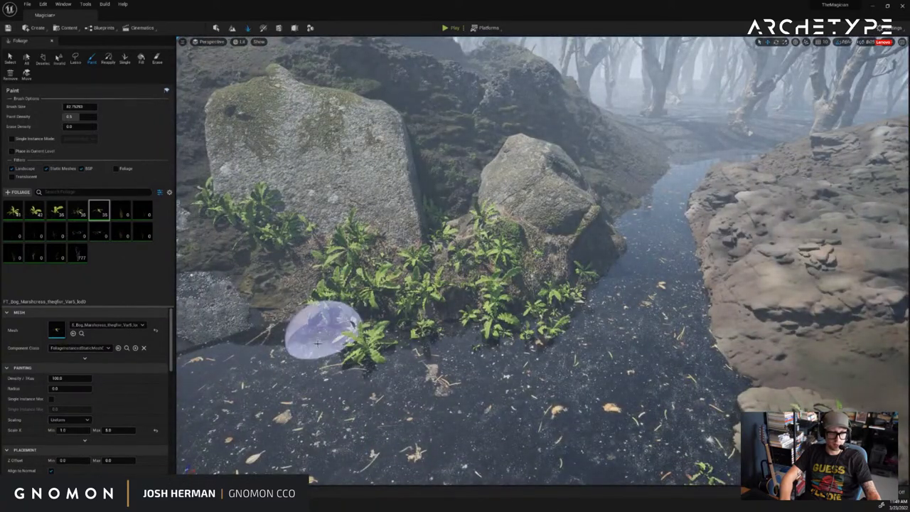
mouse_move(264, 325)
right_down()
mouse_move(494, 302)
mouse_move(486, 281)
right_up()
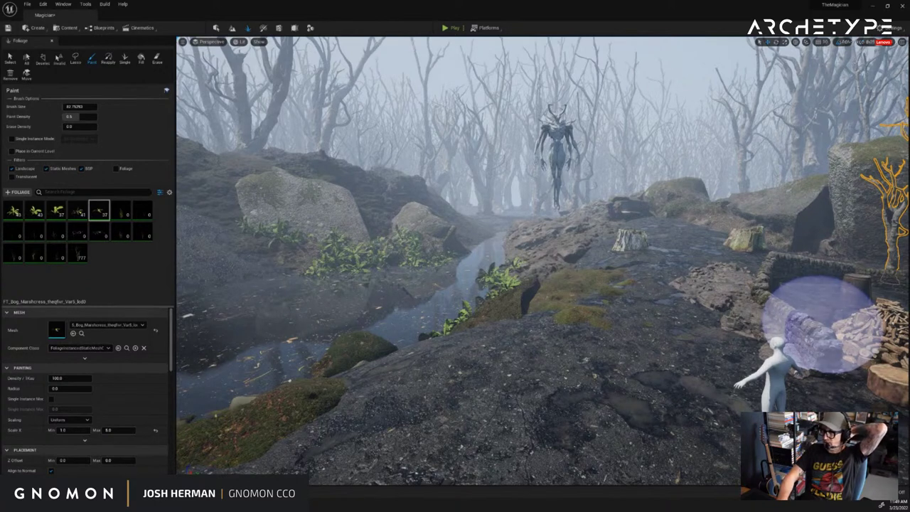
Try a different surface material on the river, and reapply the swamp water material
drag(760, 288, 409, 283)
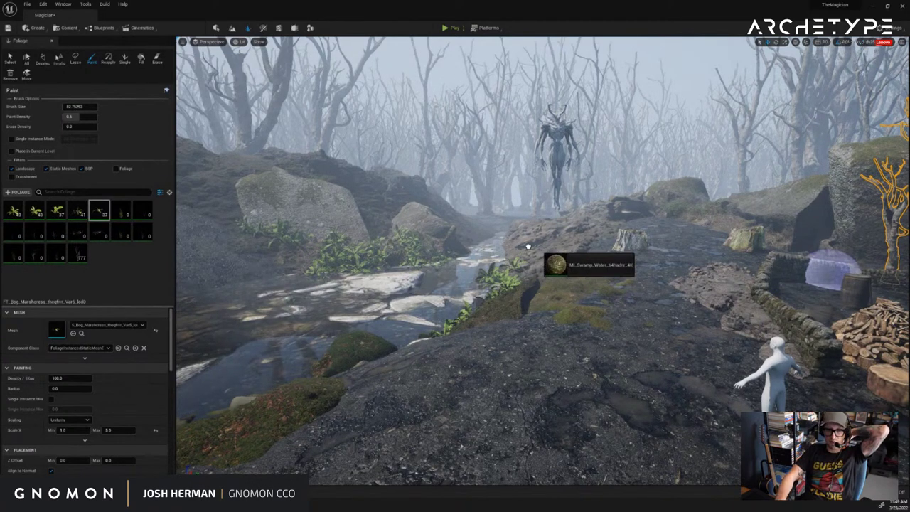
drag(528, 247, 420, 274)
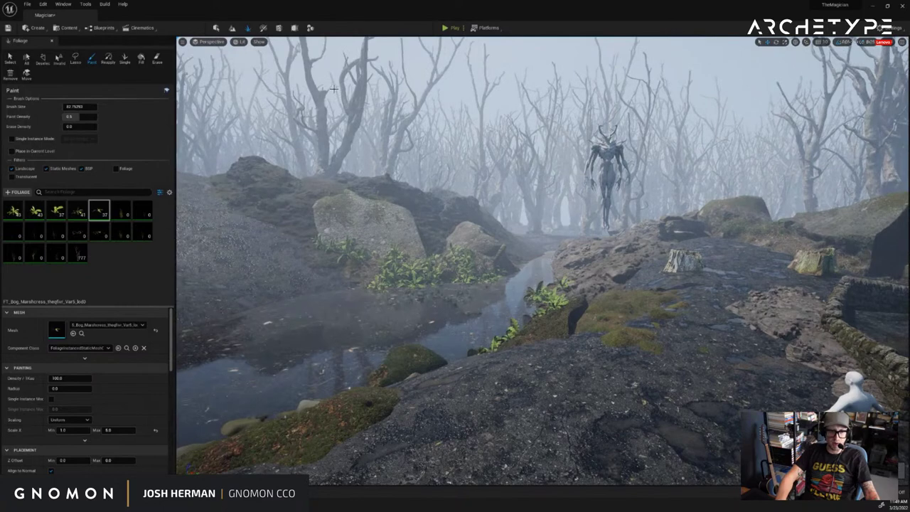
Try erasing foliage around the river with an erase brush size of about 3000, and undo the erasure
right_drag(461, 167, 462, 170)
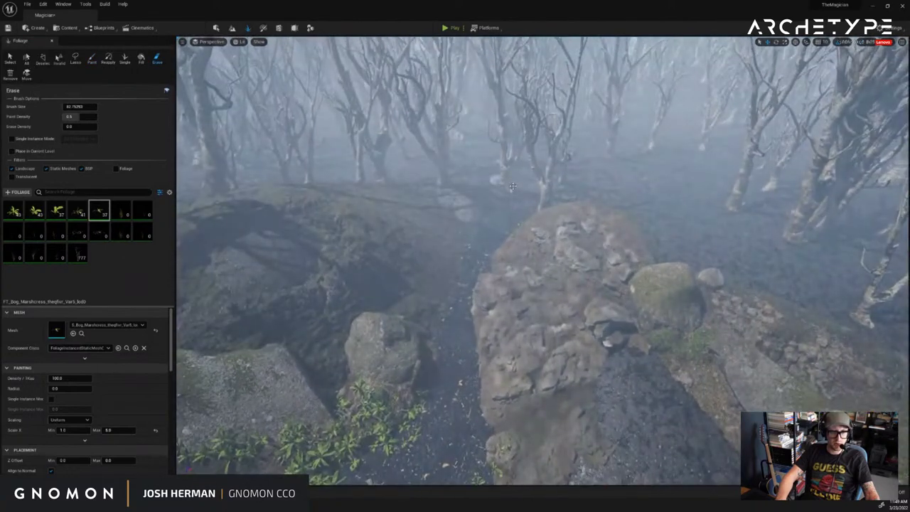
drag(79, 107, 89, 107)
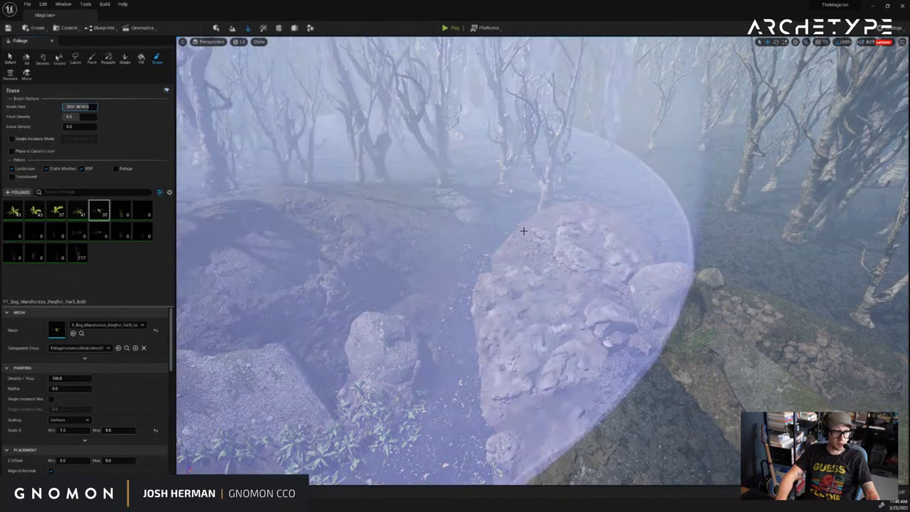
click(525, 232)
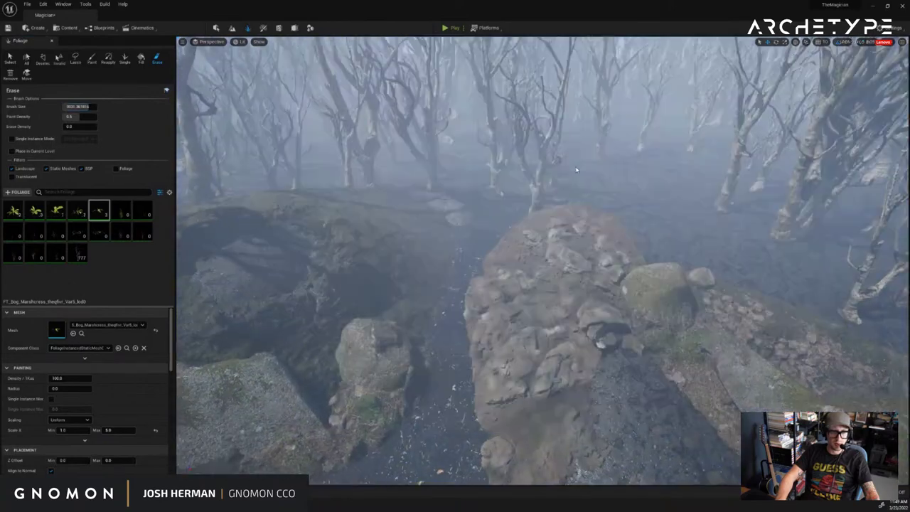
mouse_move(577, 169)
right_down()
mouse_move(569, 199)
mouse_move(547, 185)
mouse_move(548, 165)
right_up()
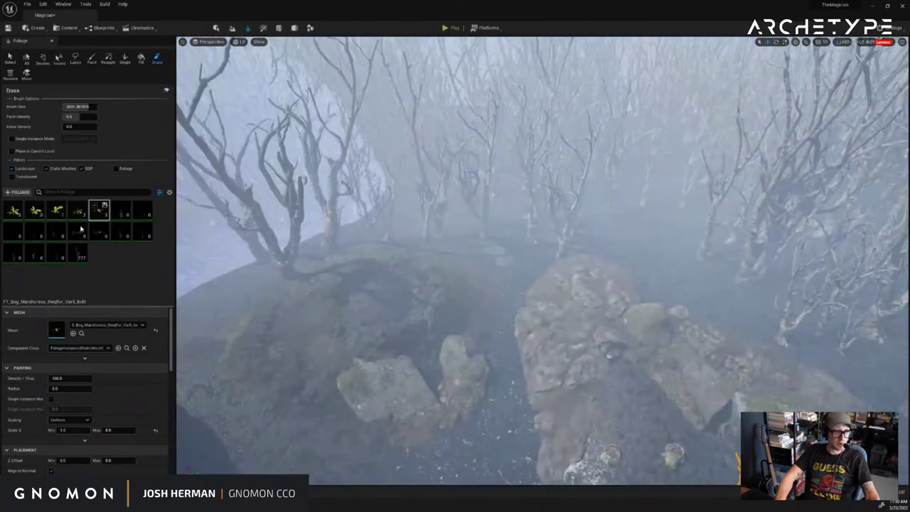
right_drag(495, 219, 492, 214)
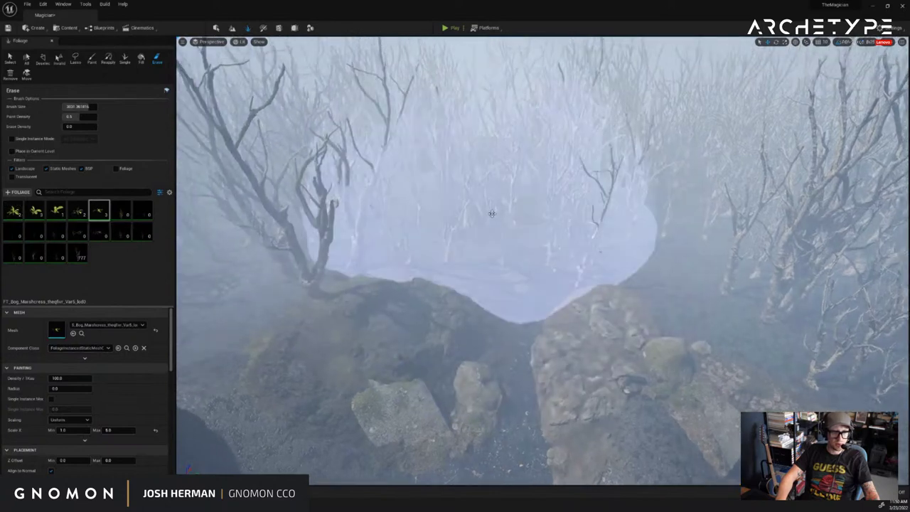
key(ctrl+z)
Try erasing only the dead trees behind the rock mounds with the large brush, and undo the erasure
right_drag(615, 238, 609, 236)
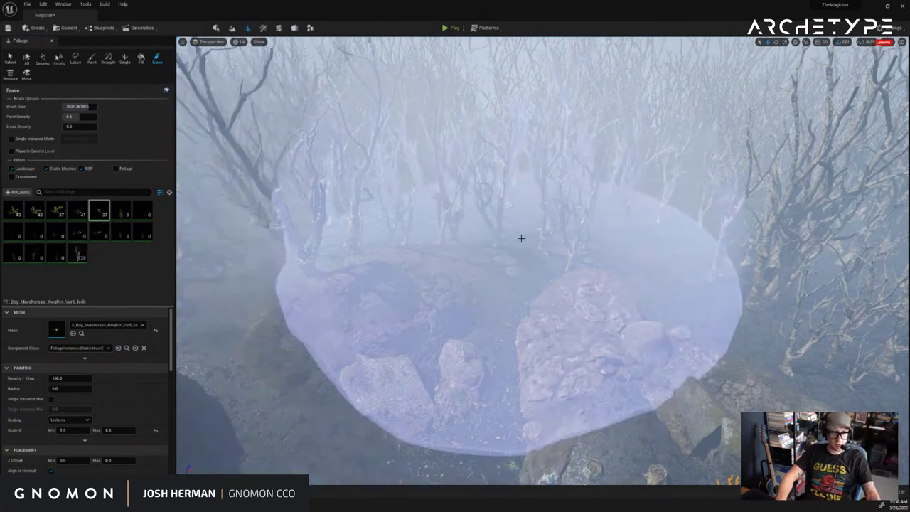
mouse_move(520, 238)
mouse_down()
mouse_move(536, 172)
mouse_move(621, 185)
mouse_move(513, 166)
mouse_up()
key(ctrl+z)
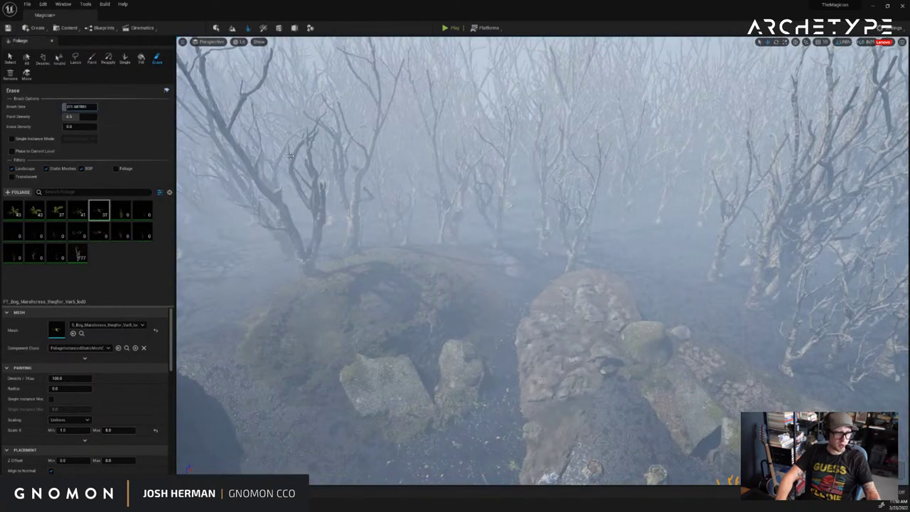
Erase a few dead trees at the river's far end behind the magician, using a brush size of about 372 and leaving the marshcress
right_drag(582, 254, 582, 253)
scroll(584, 254, up, 3)
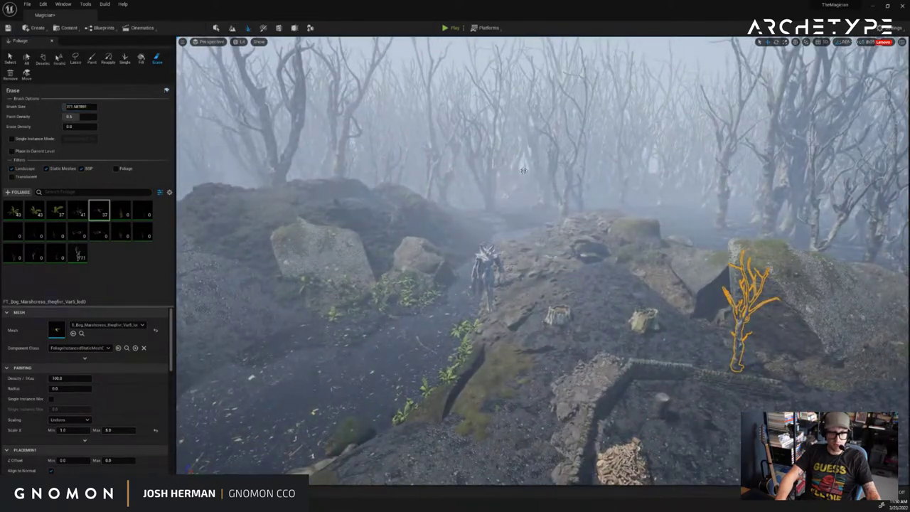
click(499, 188)
mouse_move(534, 212)
right_down()
mouse_move(540, 192)
mouse_move(560, 181)
right_up()
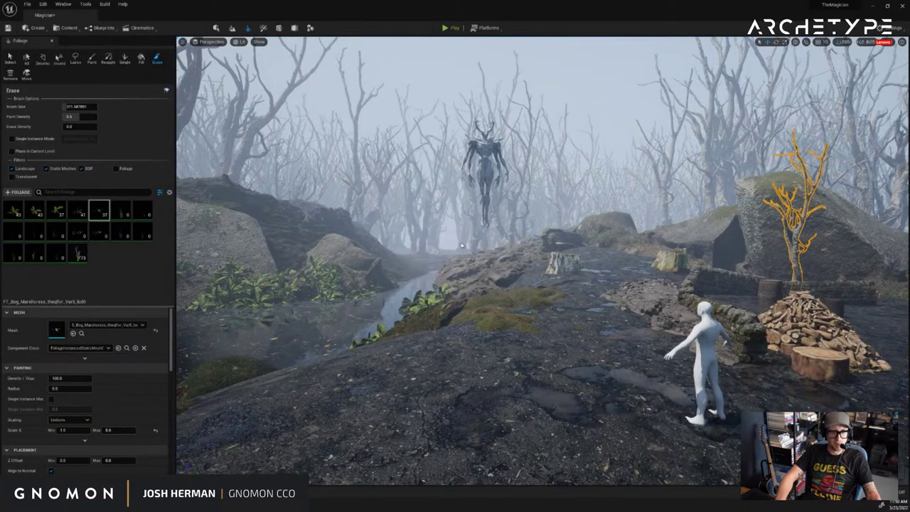
right_drag(430, 238, 433, 234)
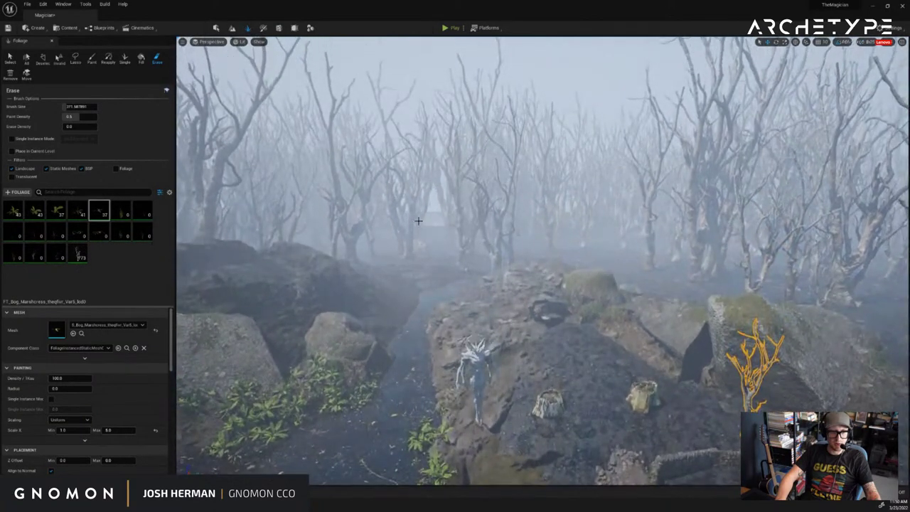
mouse_move(481, 258)
right_down()
mouse_move(451, 260)
mouse_move(445, 240)
mouse_move(455, 228)
mouse_move(479, 234)
right_up()
right_drag(478, 232, 478, 232)
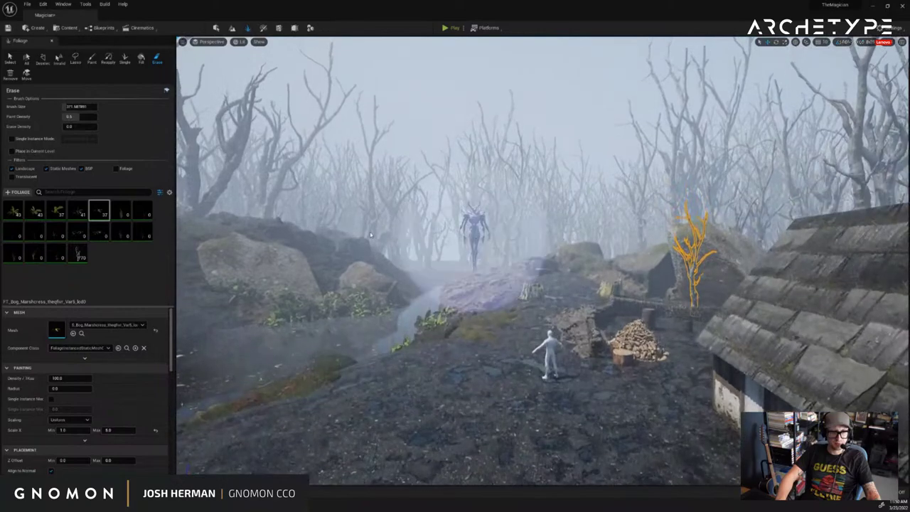
right_drag(407, 235, 408, 234)
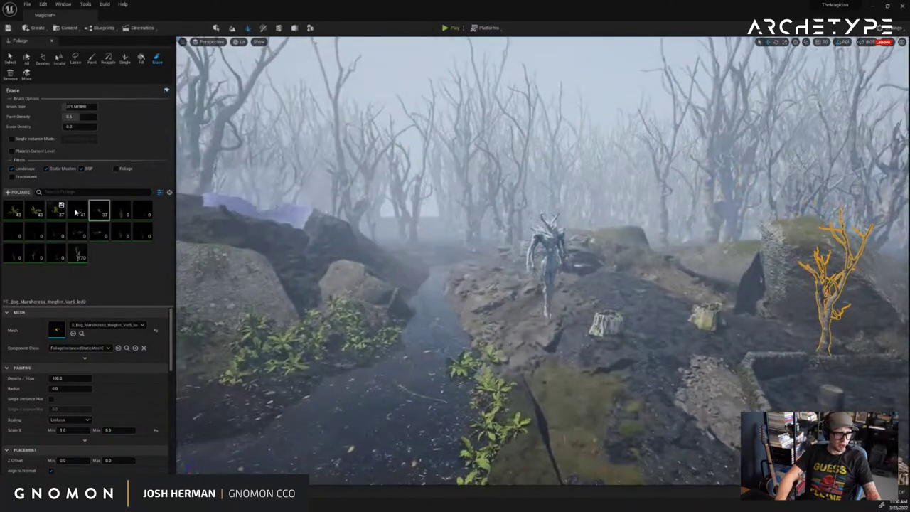
Activate the swamp grass foliage types and paint them over the mossy ground between the river and the stone wall
click(123, 212)
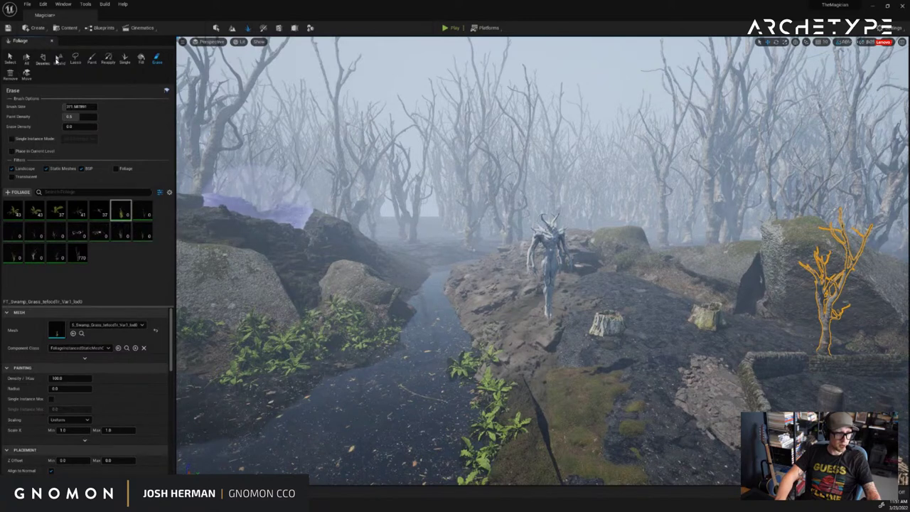
click(97, 60)
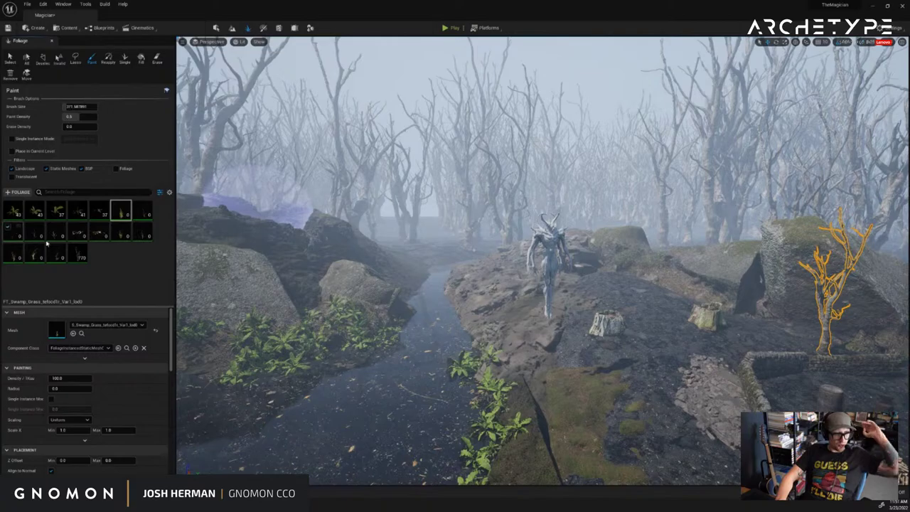
mouse_move(626, 362)
mouse_down()
mouse_move(618, 405)
mouse_move(639, 384)
mouse_up()
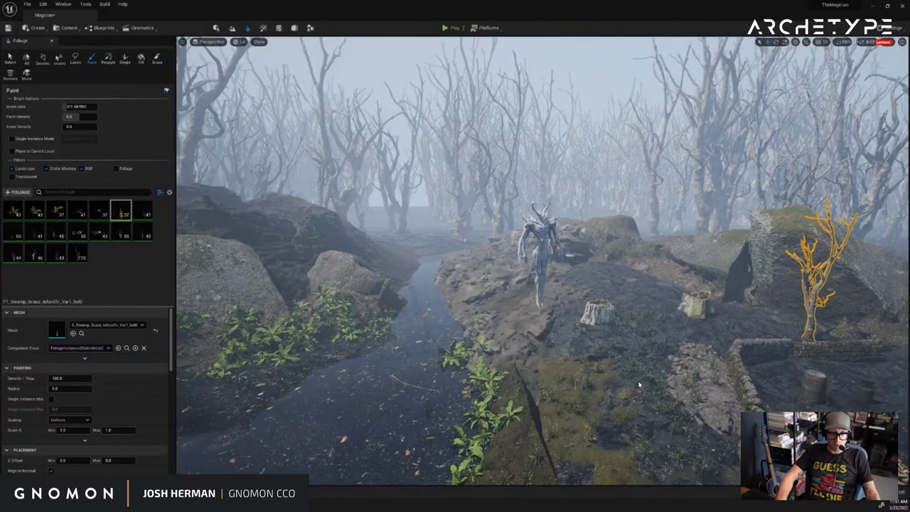
key(w)
mouse_move(638, 385)
right_down()
mouse_move(683, 427)
mouse_move(683, 398)
mouse_move(669, 391)
mouse_move(534, 391)
mouse_move(626, 377)
mouse_move(608, 373)
mouse_move(662, 374)
mouse_move(590, 377)
mouse_move(624, 367)
right_up()
key(s)
key(w)
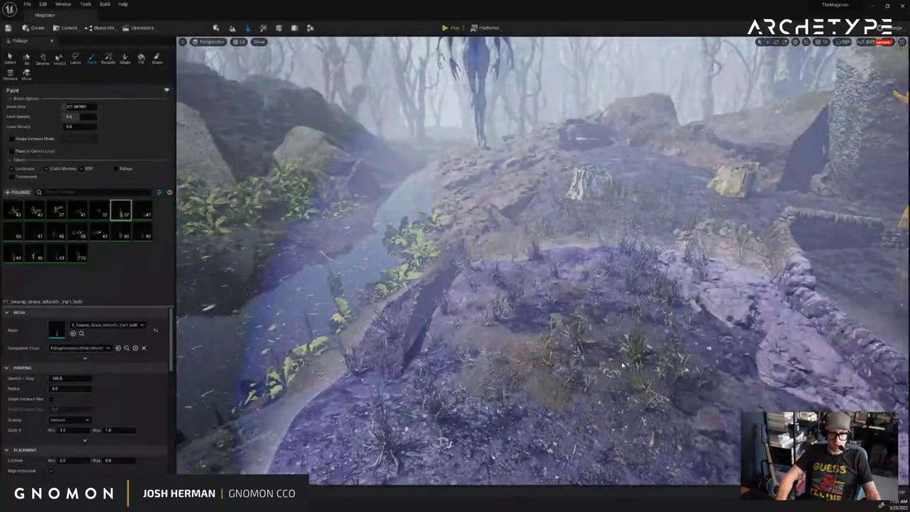
Undo the last grass stroke and paint swamp grass along the near riverbank with a brush size of about 167
key(ctrl+z)
mouse_move(484, 313)
right_down()
mouse_move(536, 321)
mouse_move(524, 315)
mouse_move(538, 345)
mouse_move(500, 335)
mouse_move(437, 290)
right_up()
key(s)
key(s)
key(w)
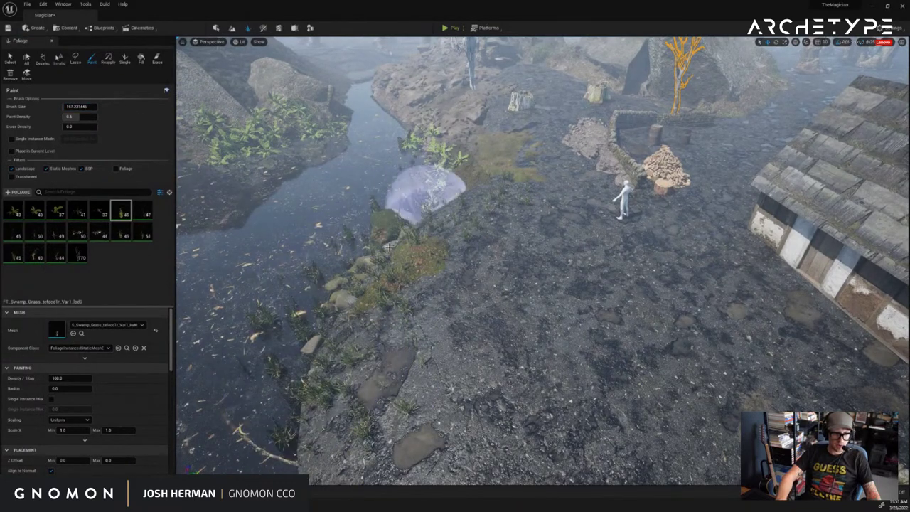
click(338, 461)
right_drag(462, 389, 461, 389)
key(w)
key(a)
click(303, 416)
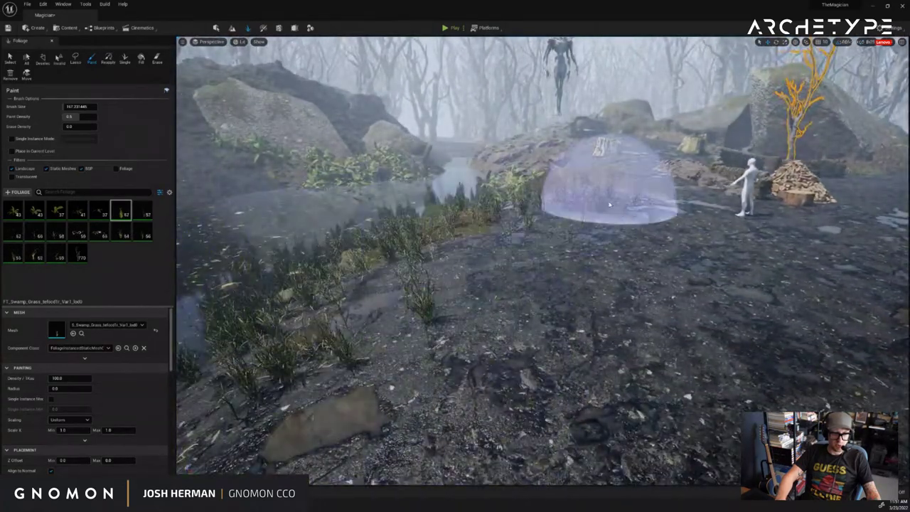
Paint swamp grass over the open dark ground and out around the mannequin and stone wall
click(509, 381)
click(508, 380)
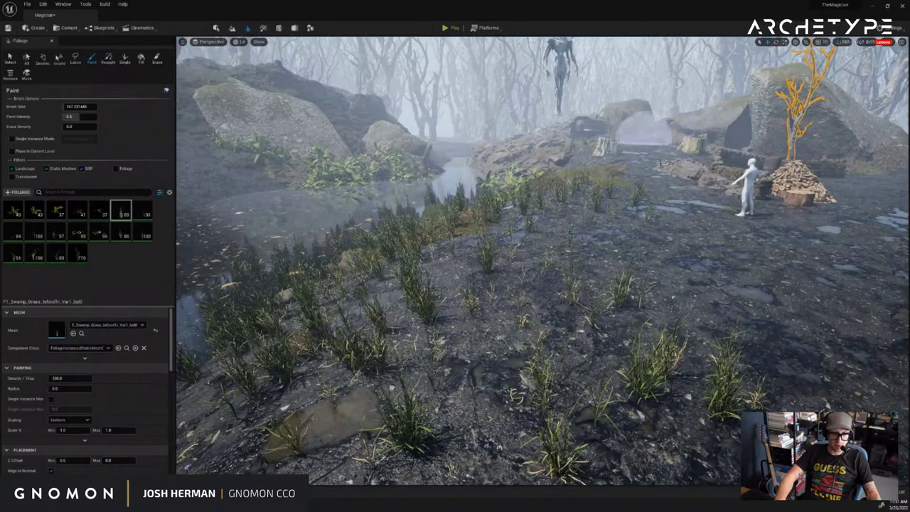
click(728, 173)
key(w)
mouse_move(813, 136)
right_down()
mouse_move(823, 150)
mouse_move(838, 145)
right_up()
key(s)
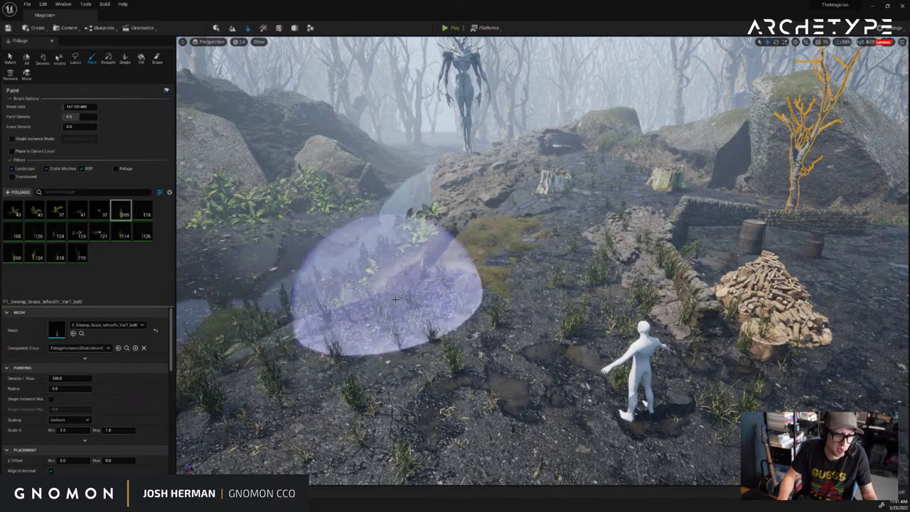
right_drag(387, 275, 474, 301)
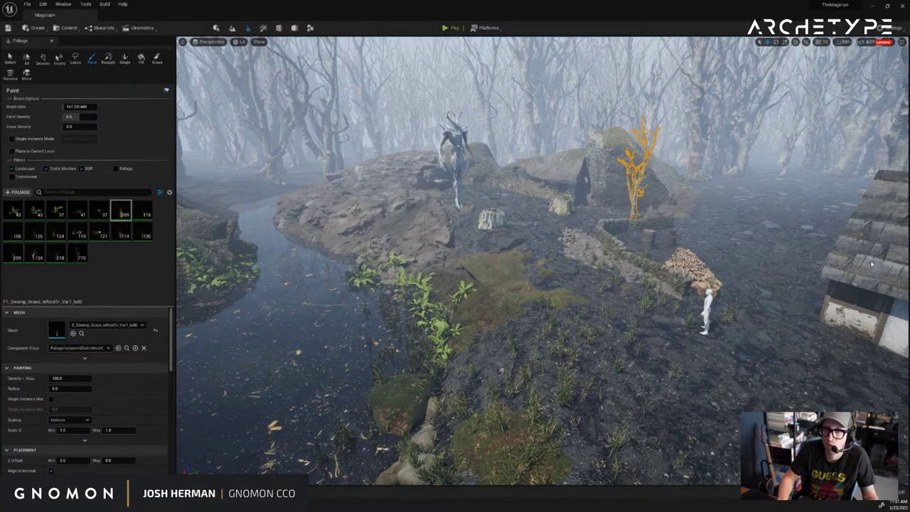
right_drag(647, 198, 658, 190)
mouse_move(786, 232)
right_down()
mouse_move(748, 232)
mouse_move(805, 218)
mouse_move(746, 217)
right_up()
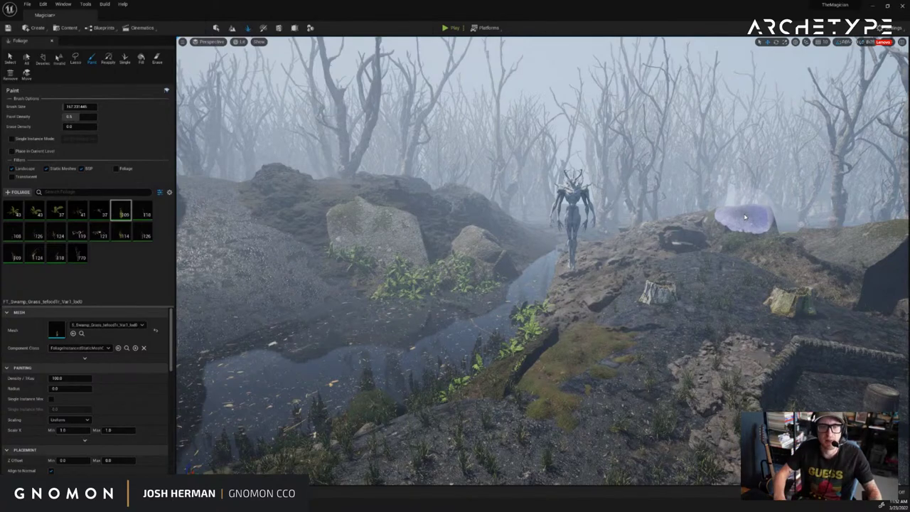
right_drag(545, 252, 576, 250)
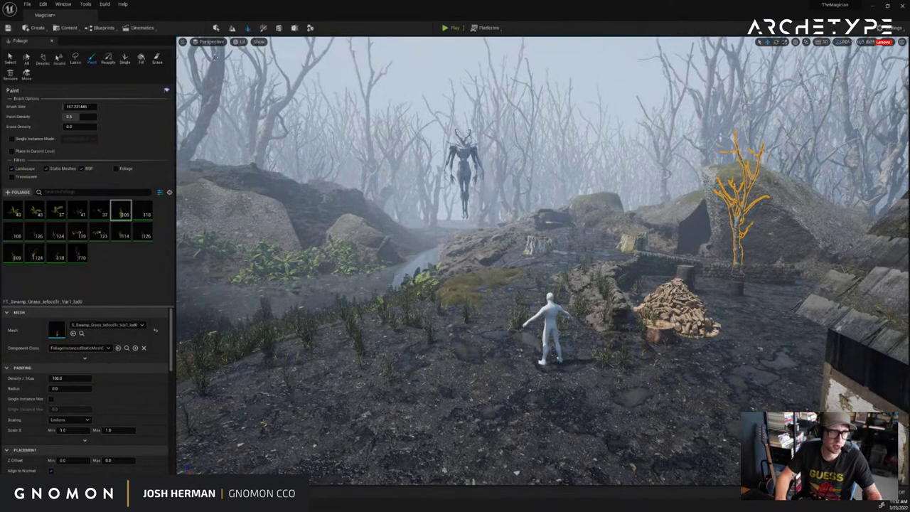
Leave foliage painting, add a Cine Camera Actor named ShotCam1 to the scene and bring up its details
click(215, 27)
scroll(614, 152, down, 2)
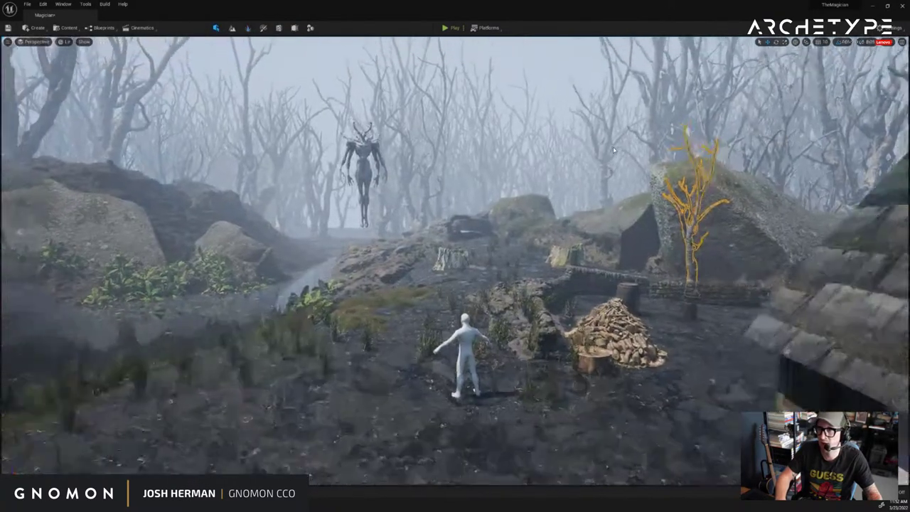
click(34, 27)
mouse_move(53, 64)
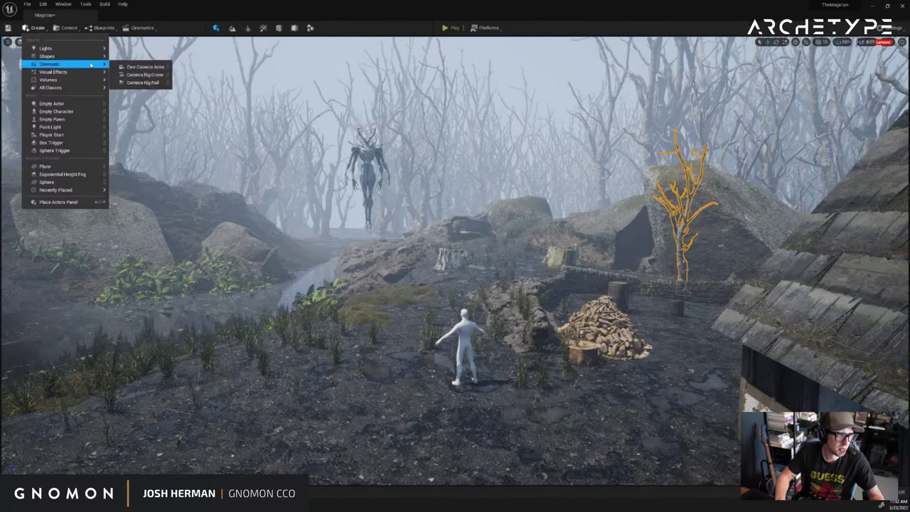
click(139, 67)
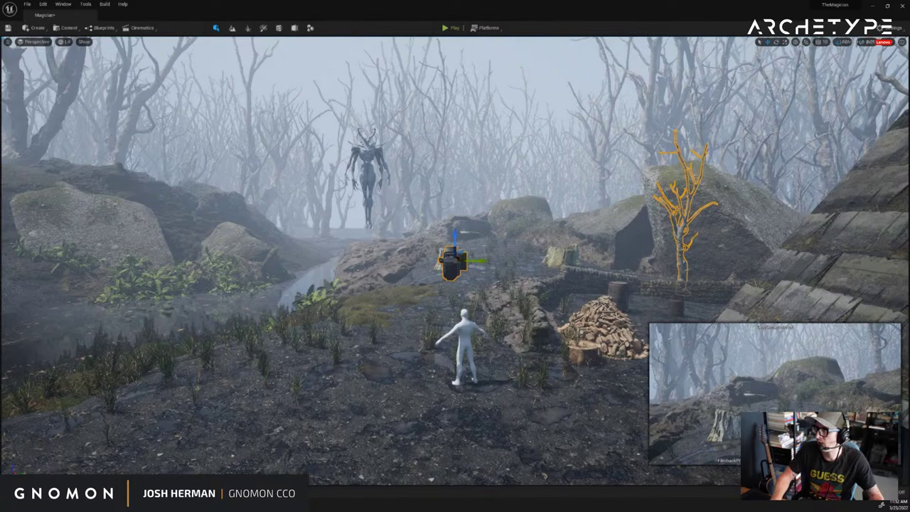
key(f)
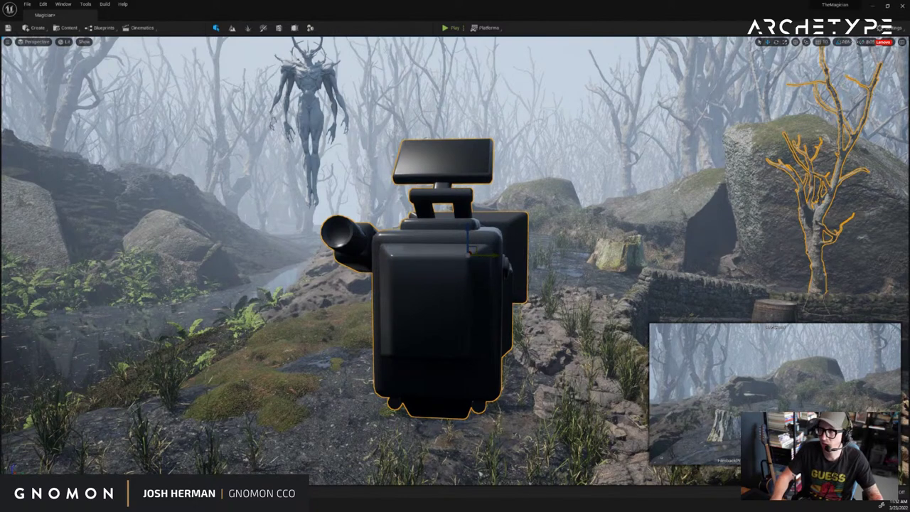
drag(793, 142, 847, 57)
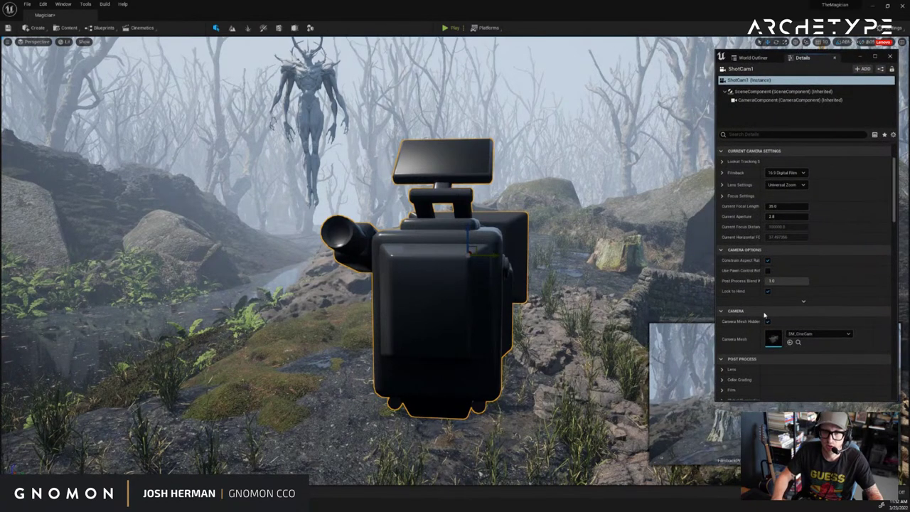
Review ShotCam1's filmback settings and set its lens to the 50mm Prime f/1.8 preset
click(722, 174)
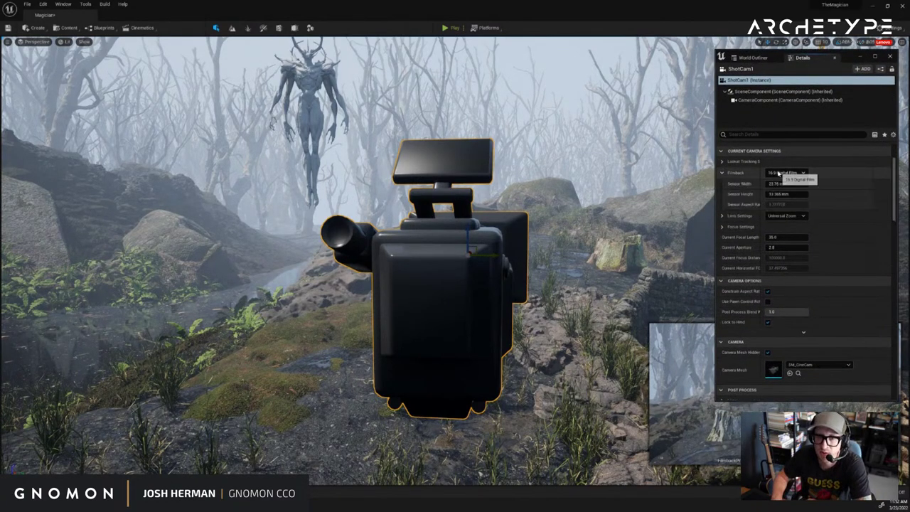
click(782, 173)
click(782, 174)
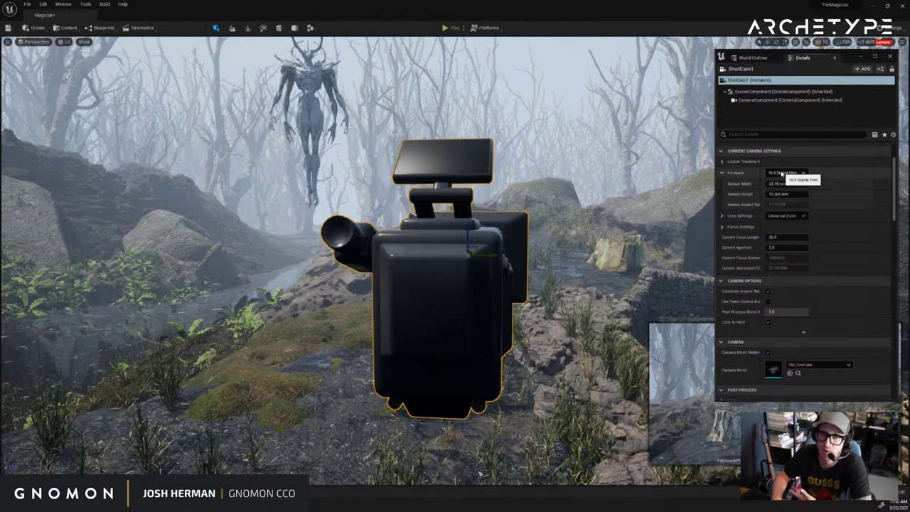
click(723, 173)
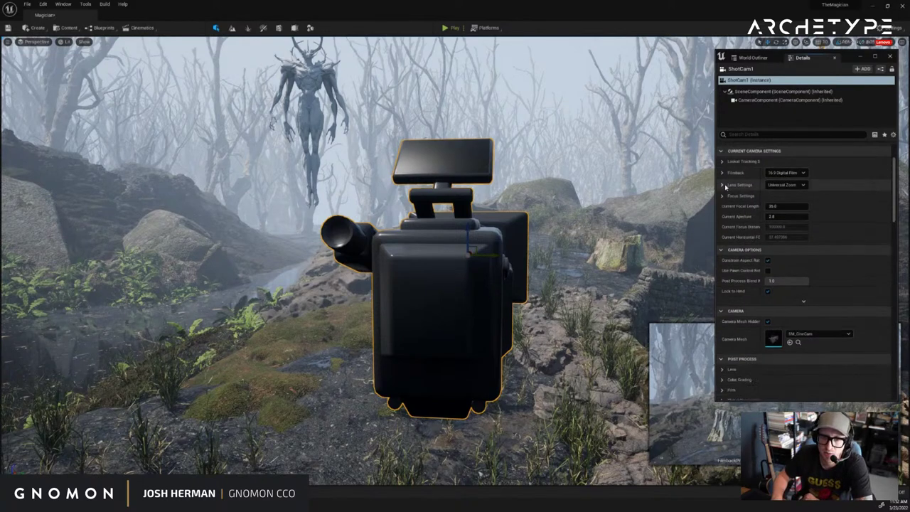
click(723, 185)
click(780, 186)
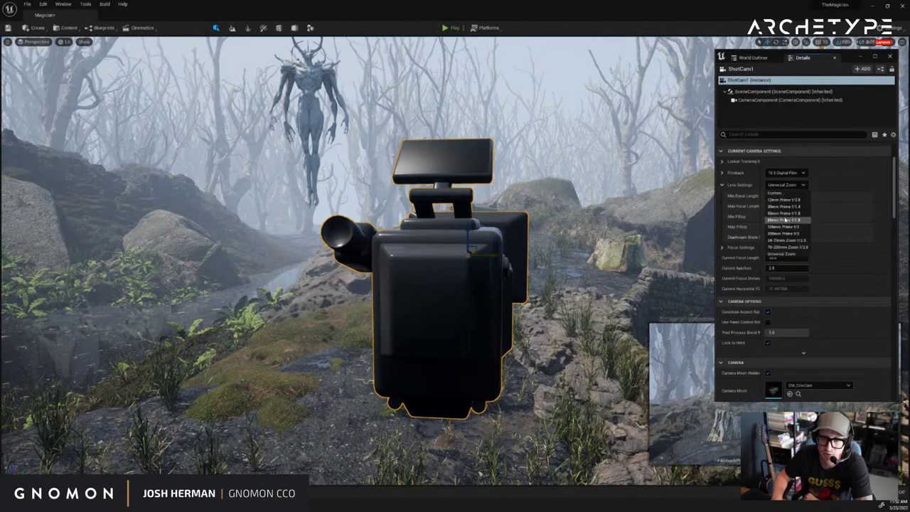
click(785, 213)
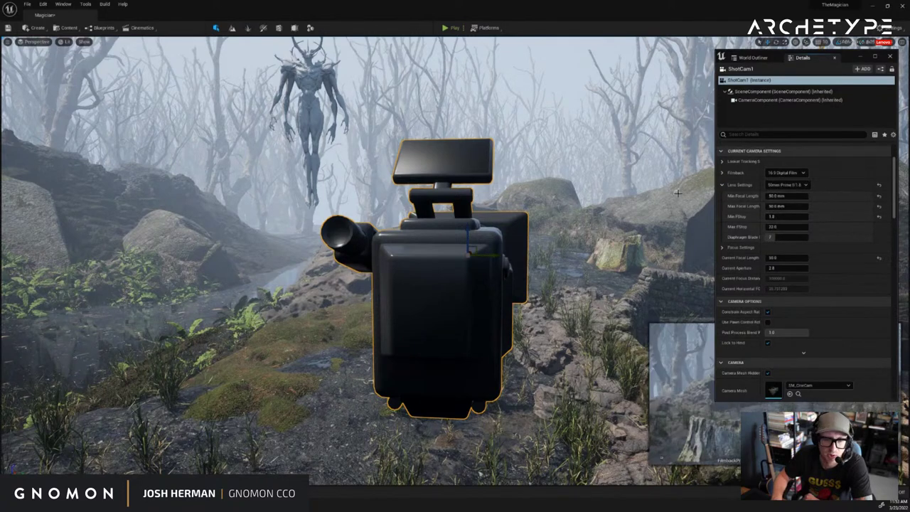
Pilot ShotCam1 and frame the floating magician beyond the mannequin, with the timber house in the foreground
click(35, 42)
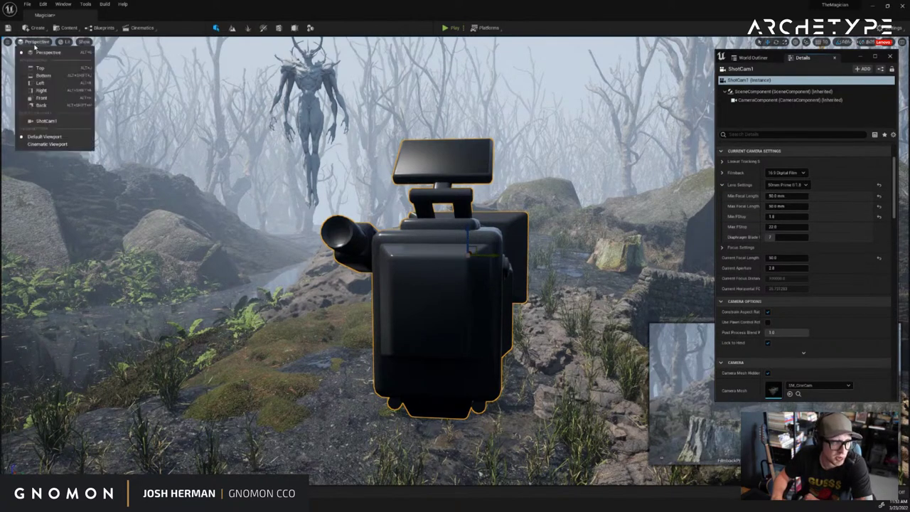
click(48, 122)
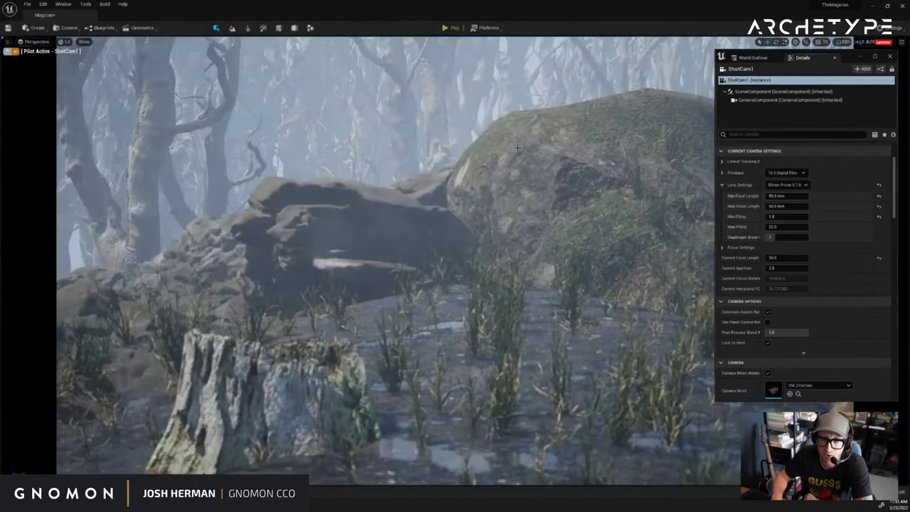
right_drag(503, 143, 471, 124)
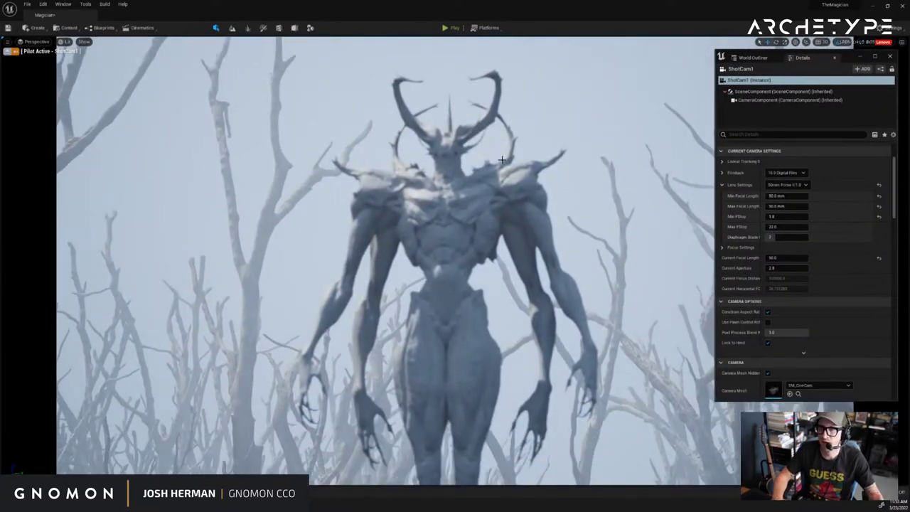
right_drag(502, 159, 511, 179)
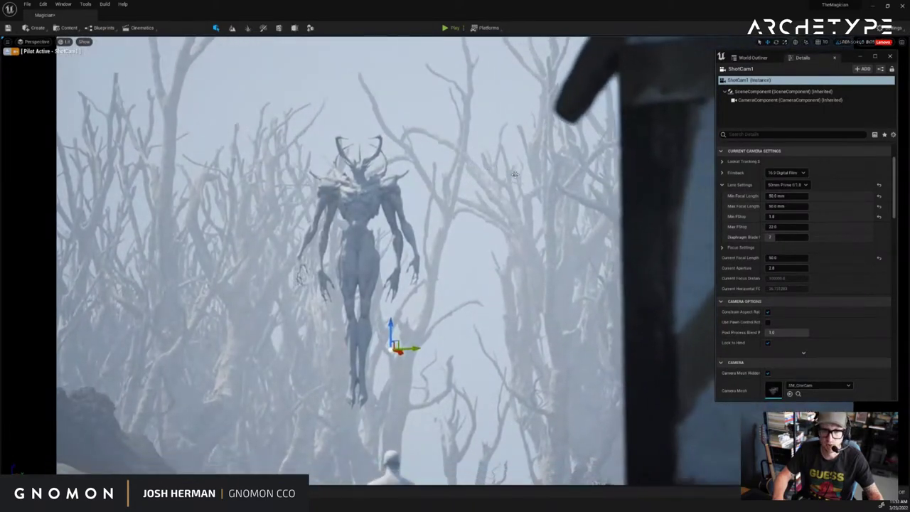
Try the Super 8mm, 35mm Academy and IMAX 70mm filmback presets on ShotCam1
click(785, 172)
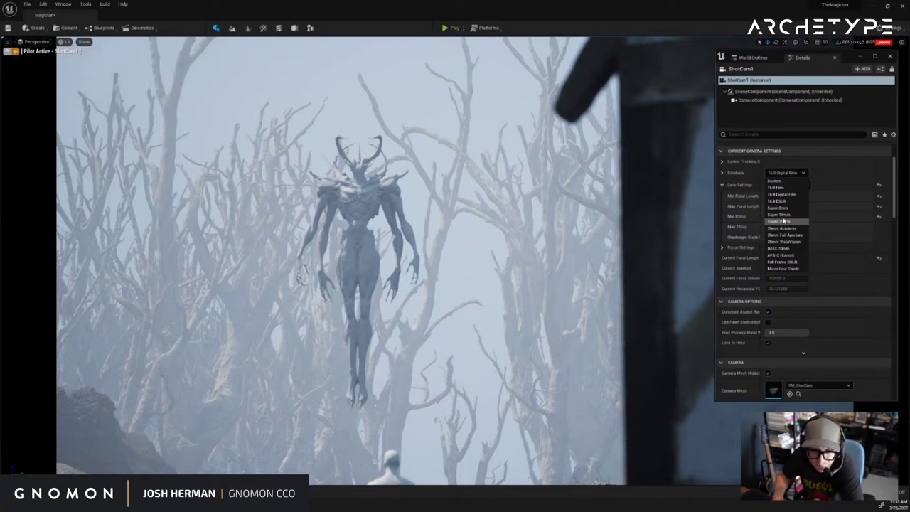
click(787, 215)
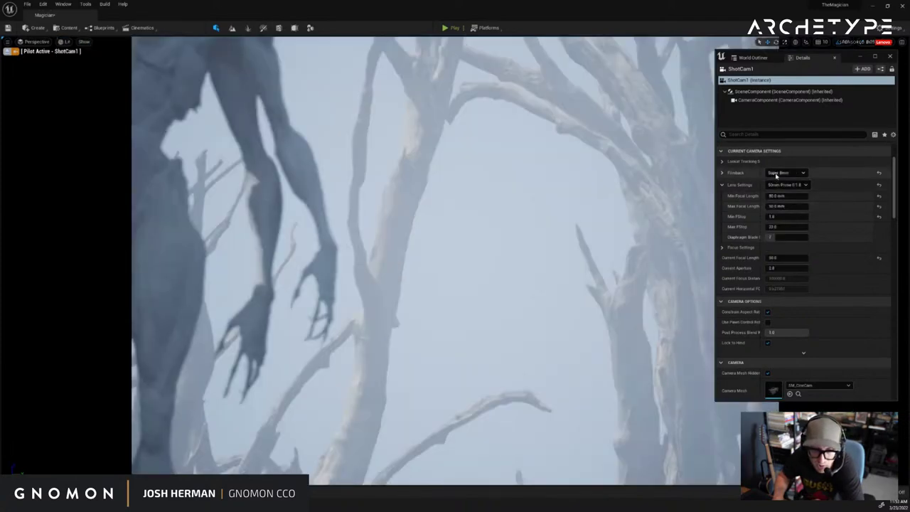
click(786, 185)
click(781, 197)
click(785, 173)
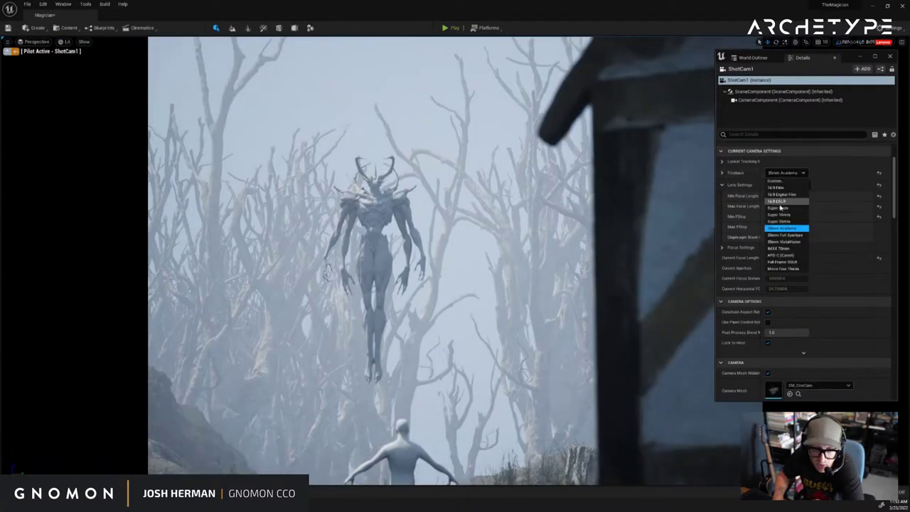
click(779, 248)
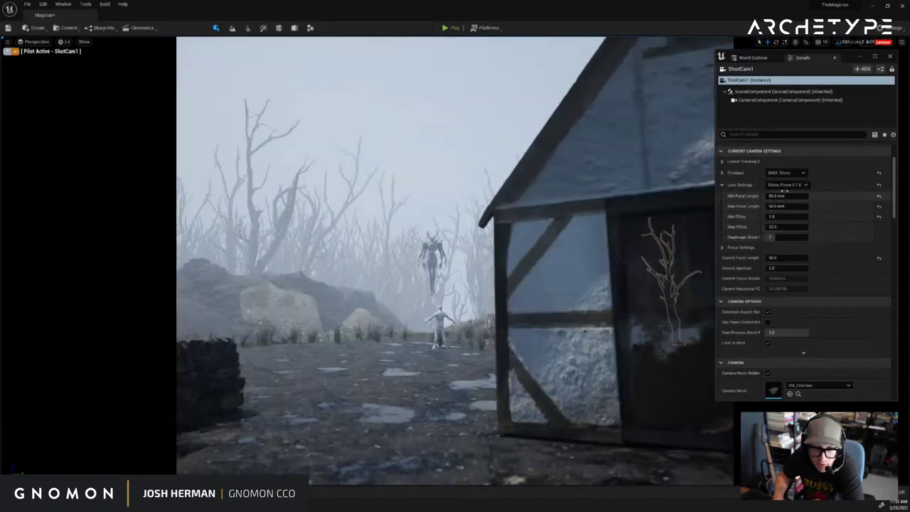
Set ShotCam1's filmback to the 16:9 Film preset
click(786, 174)
click(782, 187)
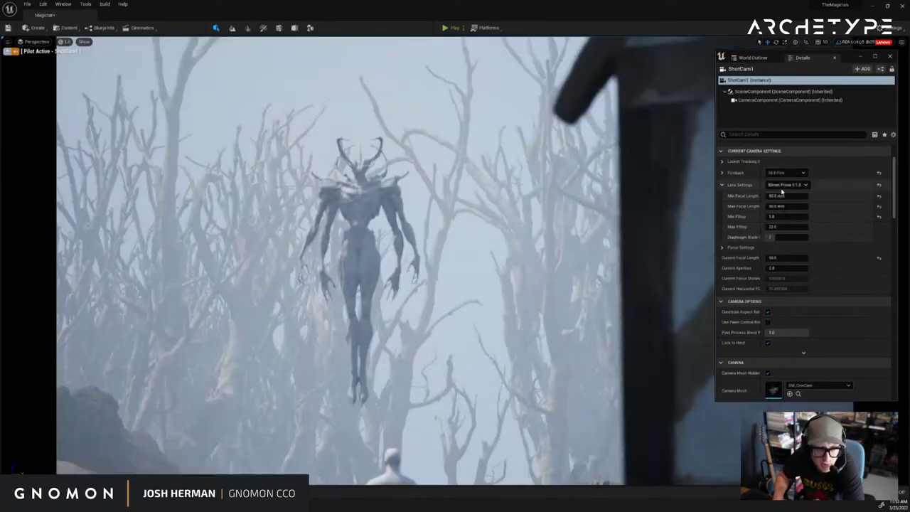
click(785, 173)
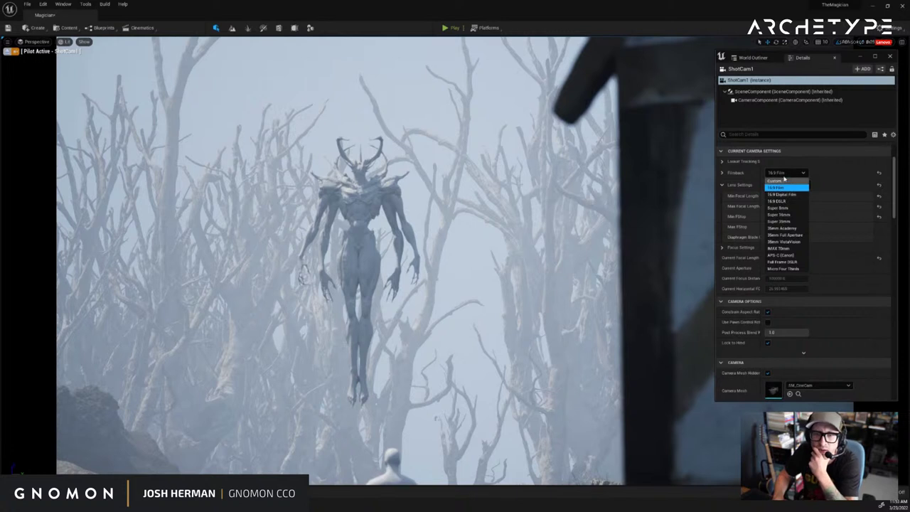
click(783, 188)
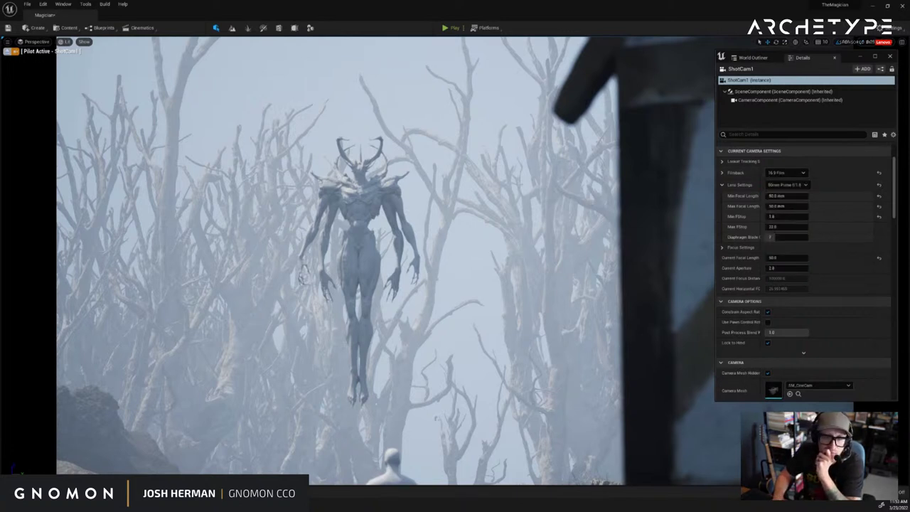
Try the 16:9 DSLR, APS-C (Canon), Super 35mm, 35mm Full Aperture and 35mm VistaVision filmbacks on ShotCam1, and return to 16:9 Film
click(786, 173)
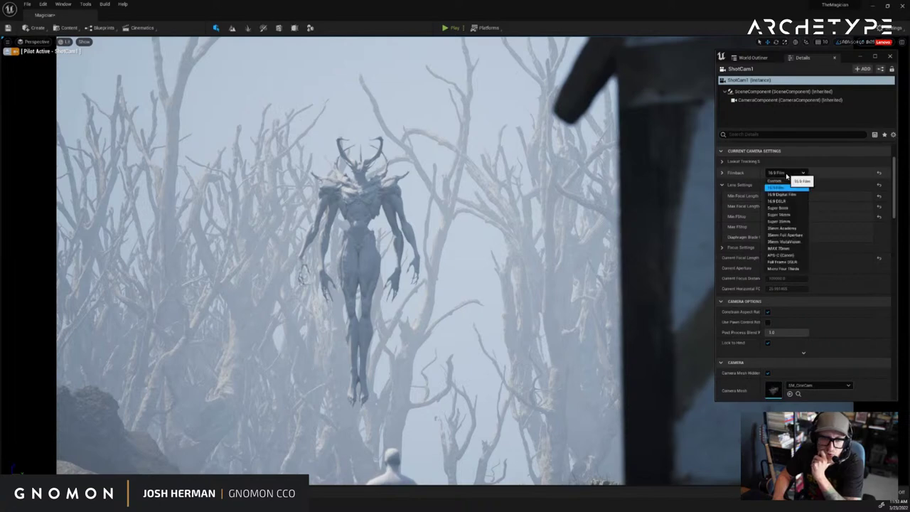
click(782, 201)
click(786, 175)
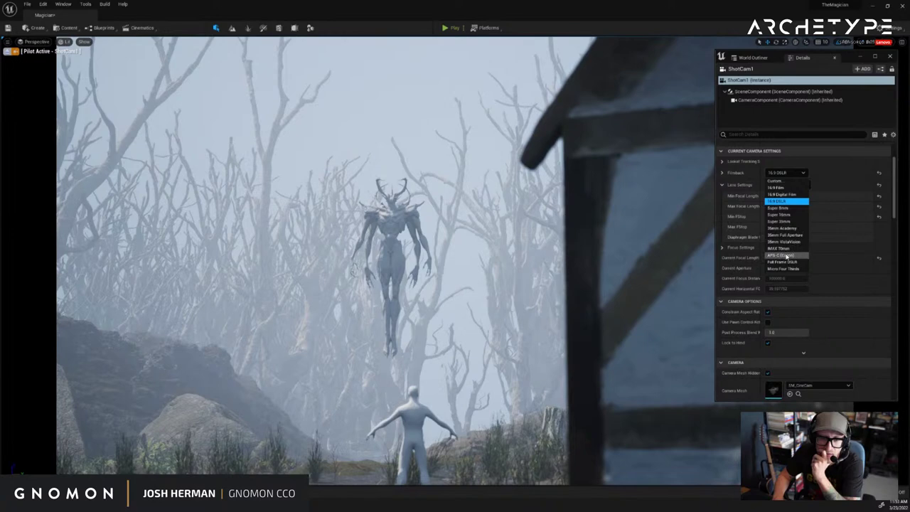
click(787, 256)
click(786, 173)
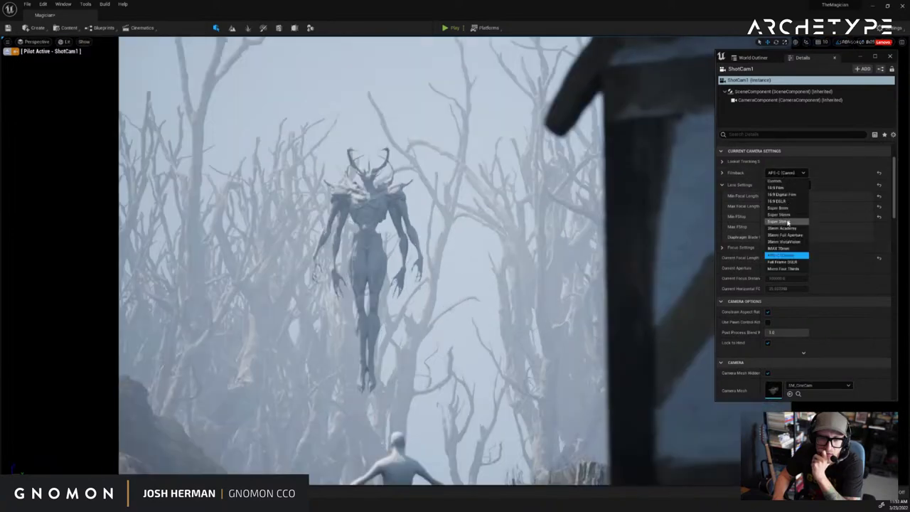
click(788, 222)
click(786, 173)
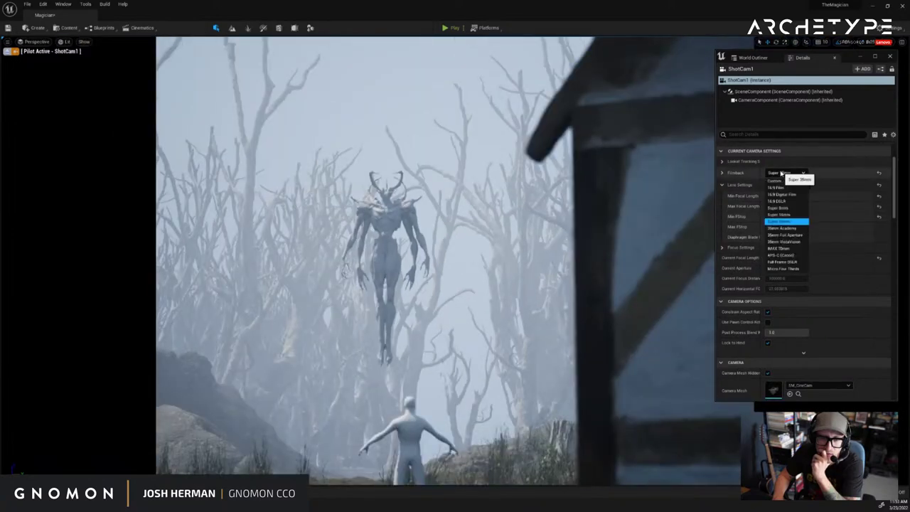
click(789, 236)
click(786, 173)
click(786, 242)
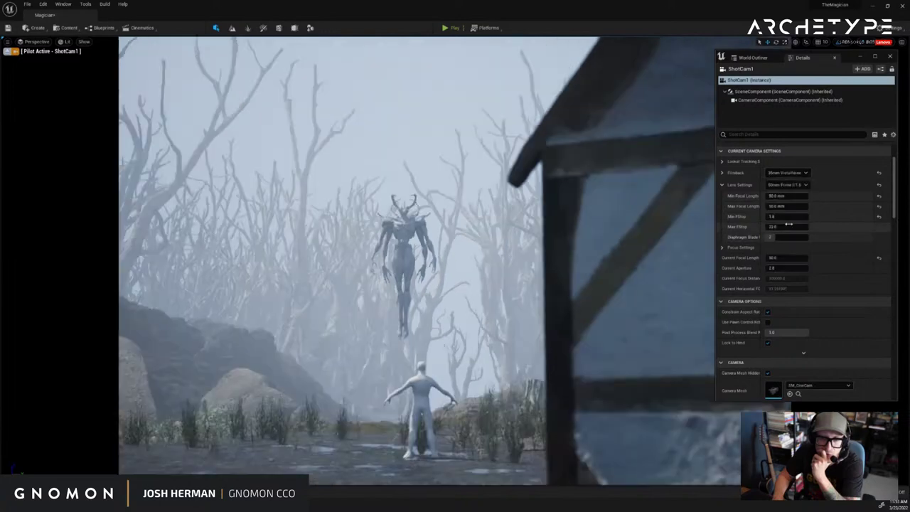
click(786, 173)
click(784, 227)
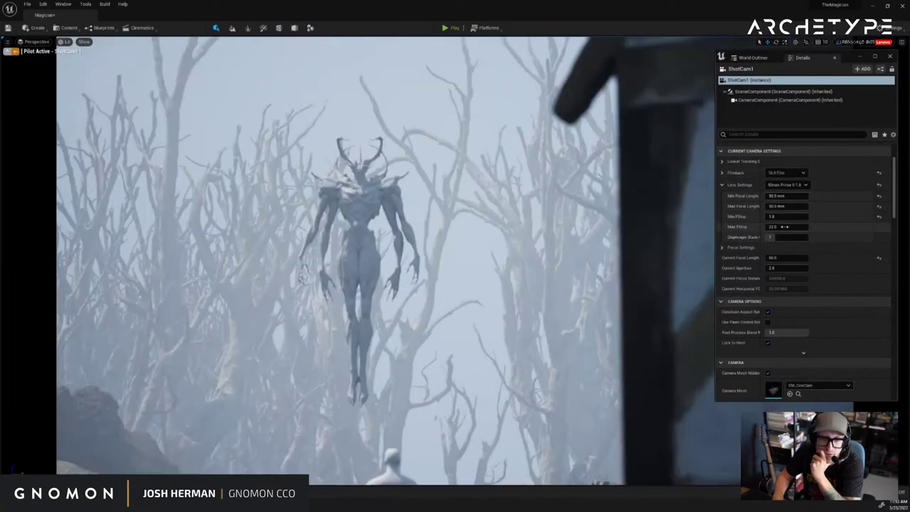
Try the 12mm Prime f/2.8, 30mm Prime f/1.4, 200mm Prime f/2 and 24-70mm Zoom f/2.8 lens presets on ShotCam1
click(722, 247)
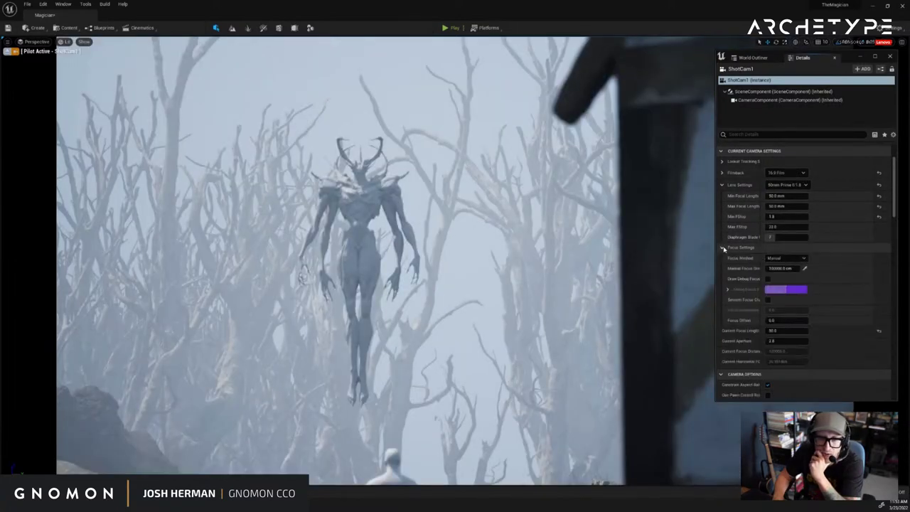
click(722, 248)
click(803, 186)
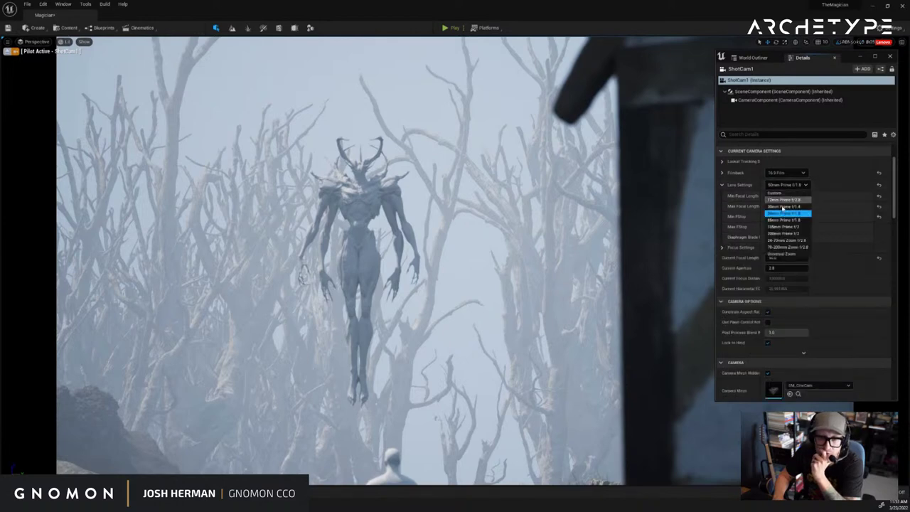
click(785, 201)
click(786, 185)
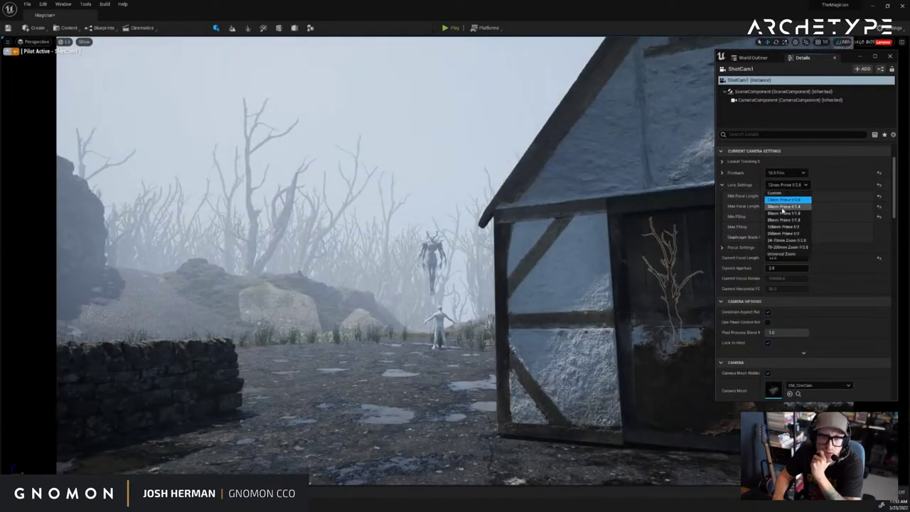
click(783, 206)
click(785, 185)
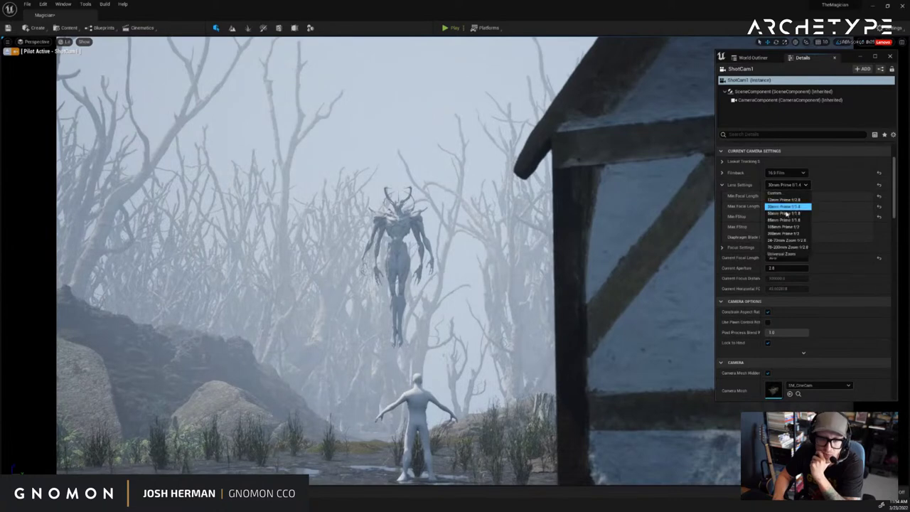
click(785, 235)
right_drag(541, 219, 541, 223)
click(786, 185)
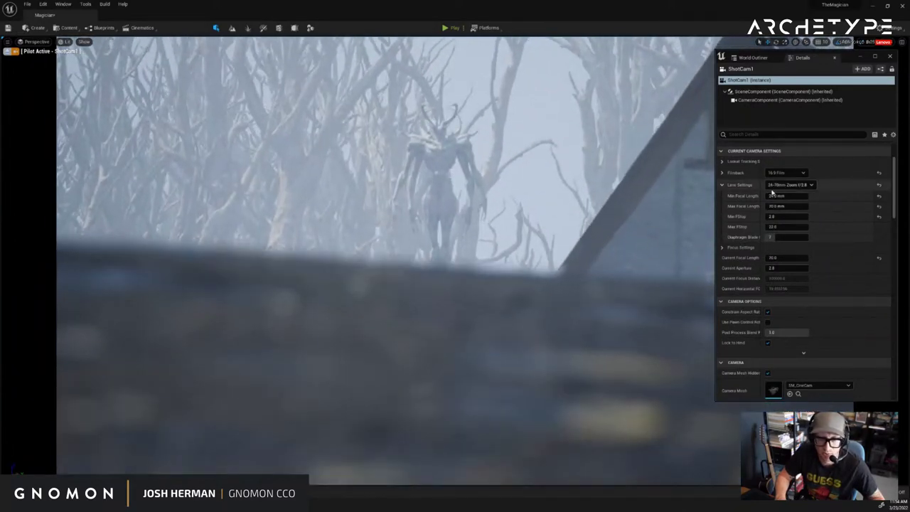
Compare the 50mm Prime f/1.8, 85mm Prime f/1.8 and 30mm Prime f/1.4 lenses on ShotCam1, and return to 50mm Prime f/1.8
click(788, 185)
click(783, 213)
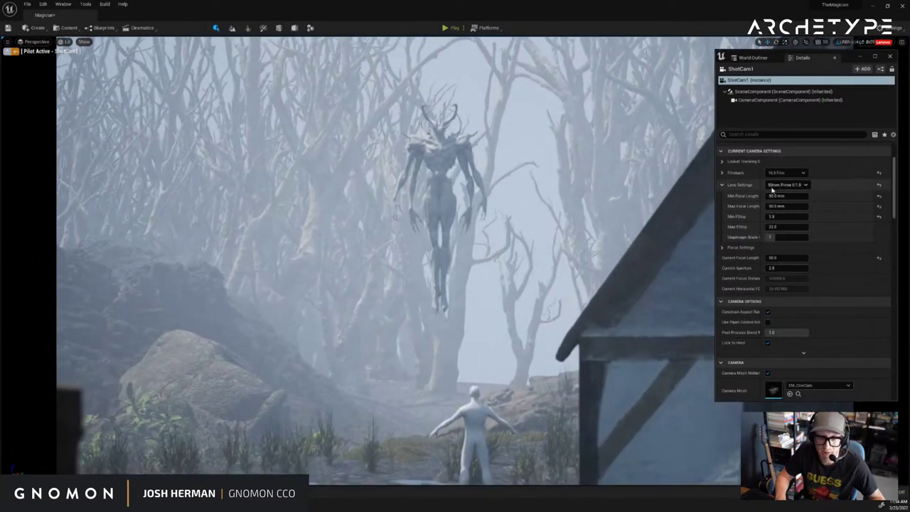
click(786, 185)
click(782, 221)
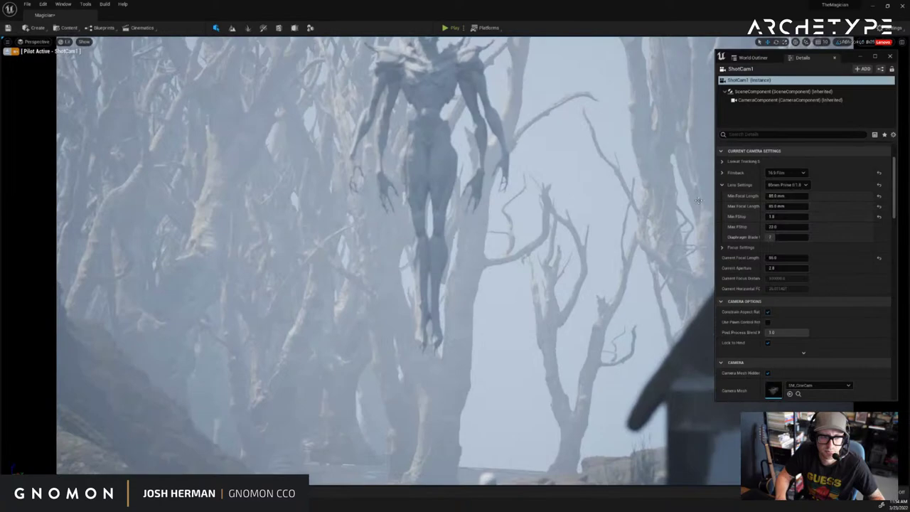
click(786, 185)
click(783, 206)
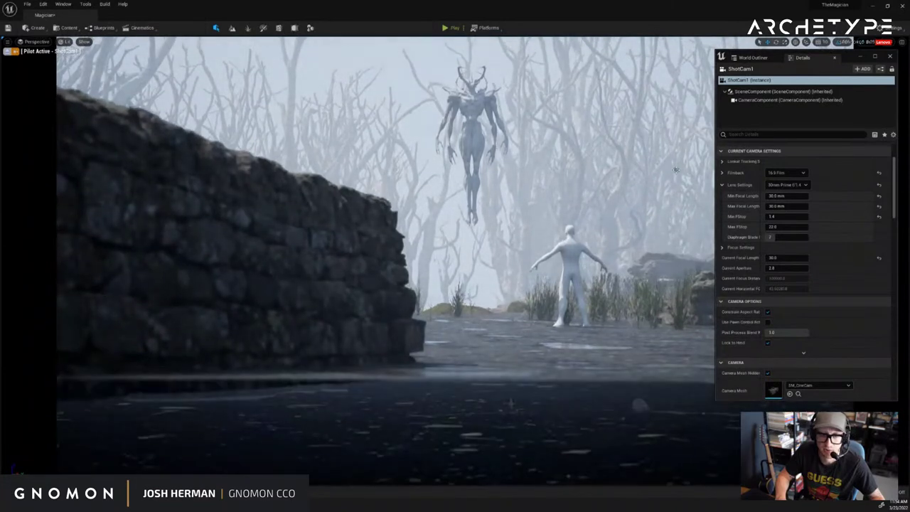
click(784, 185)
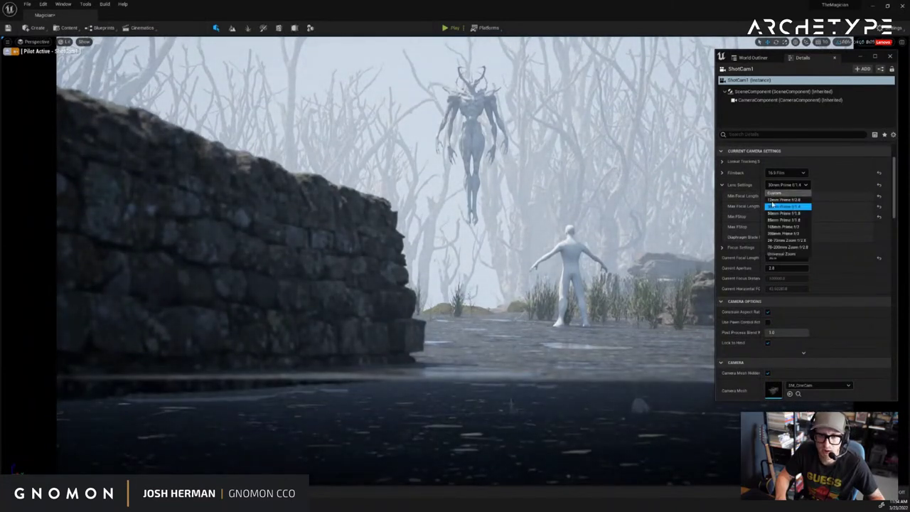
click(783, 213)
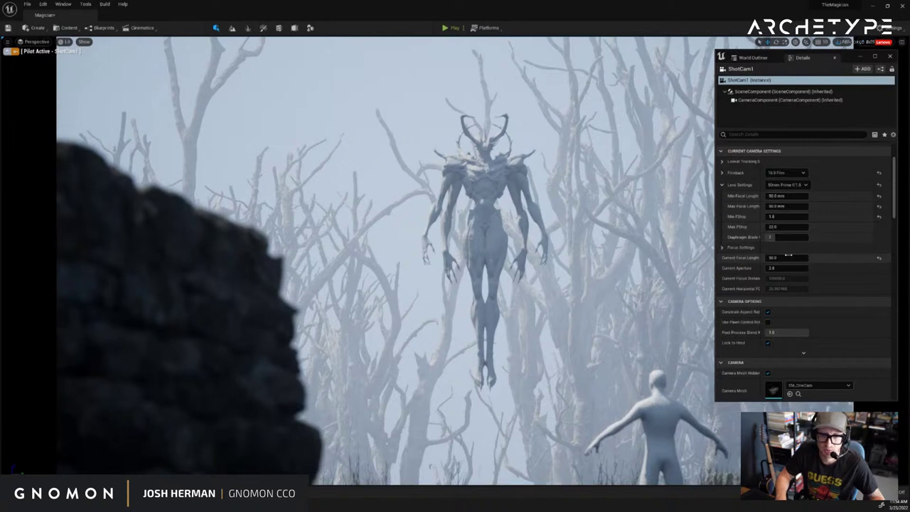
Undo the last ShotCam1 moves and frame the magician and mannequin together, with the dark stone wall in the foreground
scroll(795, 260, down, 10)
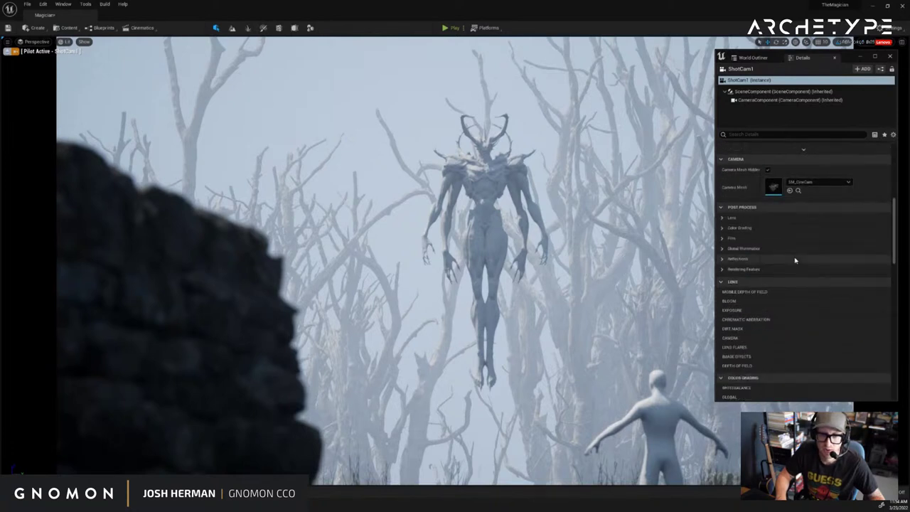
scroll(795, 260, down, 5)
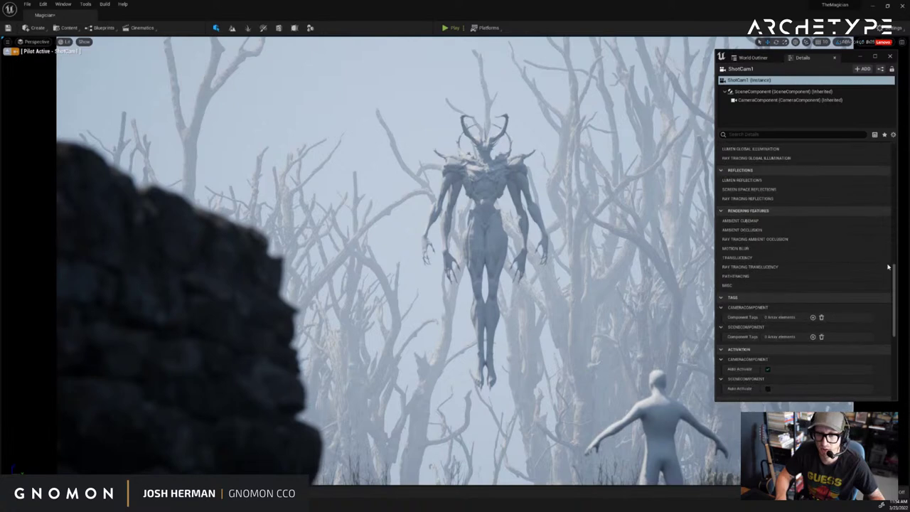
drag(895, 273, 872, 162)
key(ctrl+z)
key(ctrl+z)
key(ctrl+z)
key(ctrl+z)
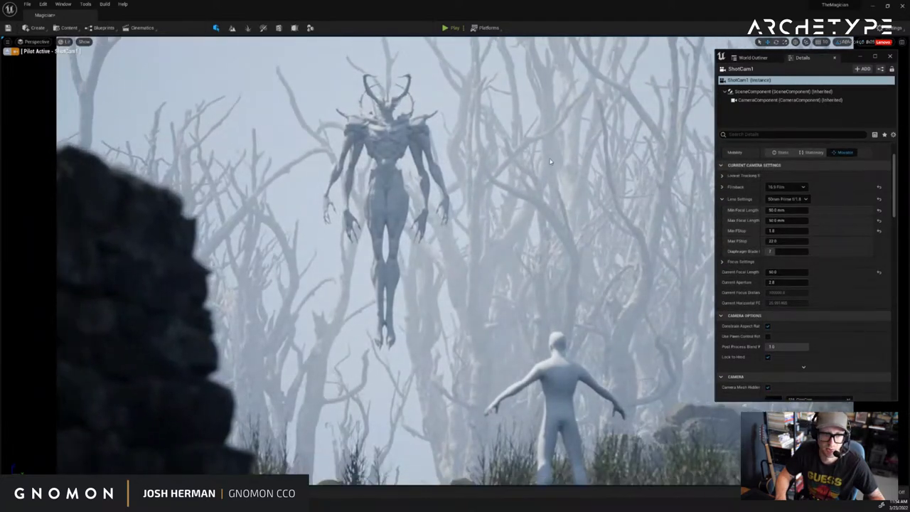
right_drag(551, 162, 557, 180)
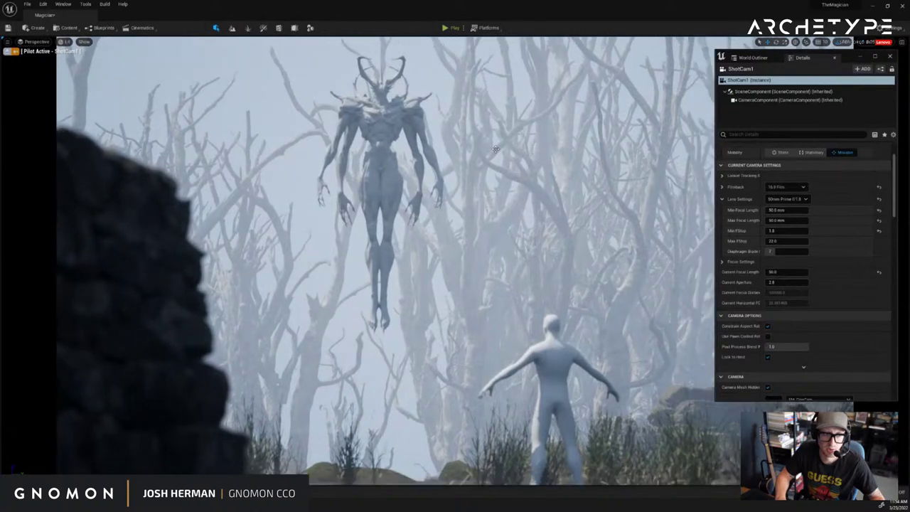
Select all the magician's meshes and shift the whole figure sideways, away from the mannequin and toward the stone wall
click(361, 121)
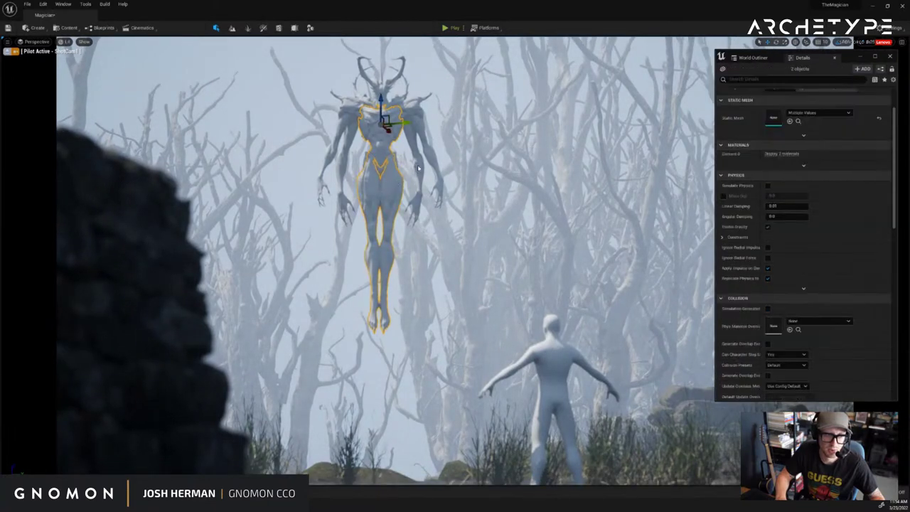
click(361, 91)
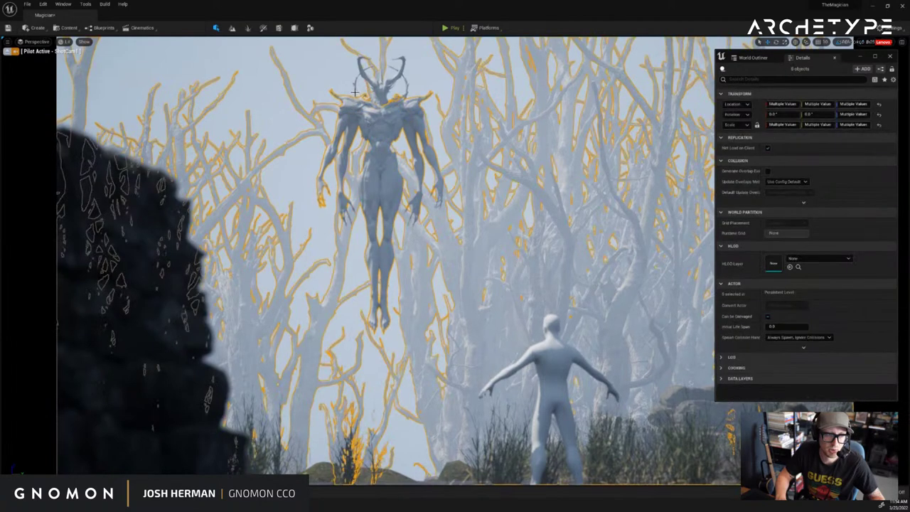
click(360, 93)
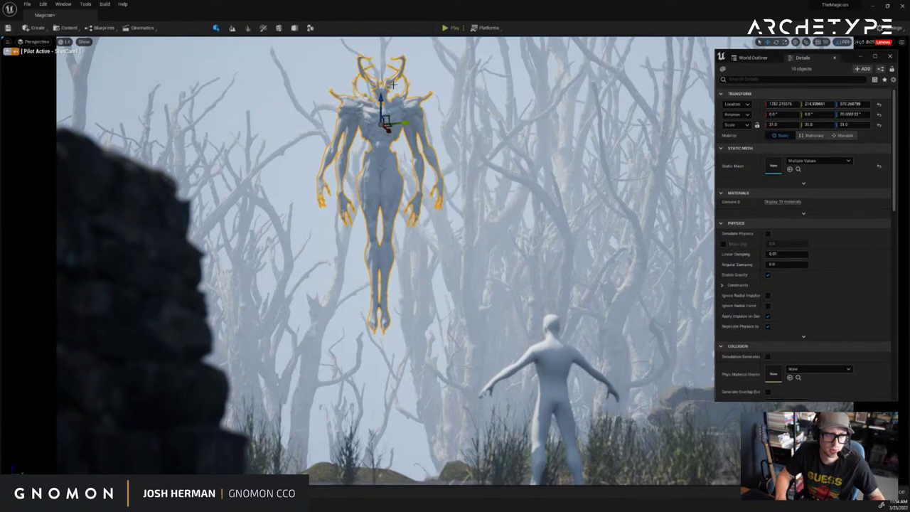
drag(388, 113, 360, 123)
key(w)
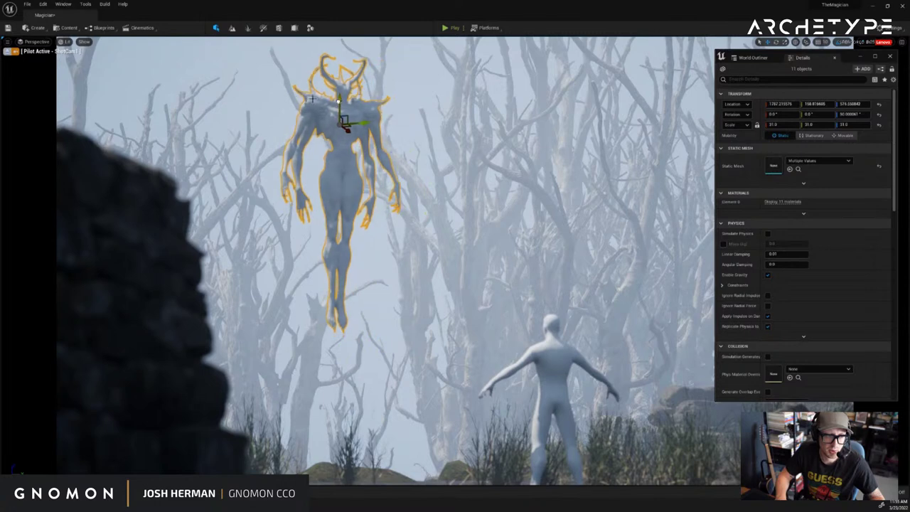
Switch to foliage selection and delete the tree instances whose branches overlap the magician's shoulder
click(293, 97)
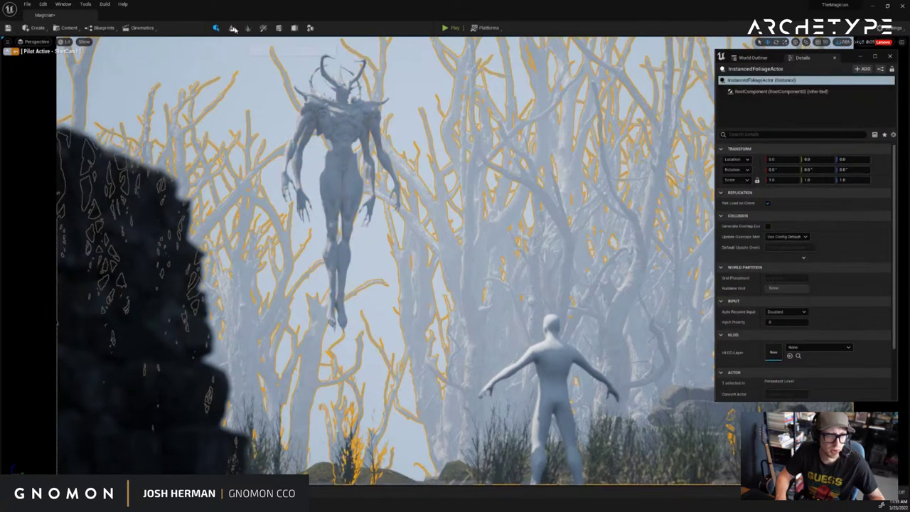
key(shift+2)
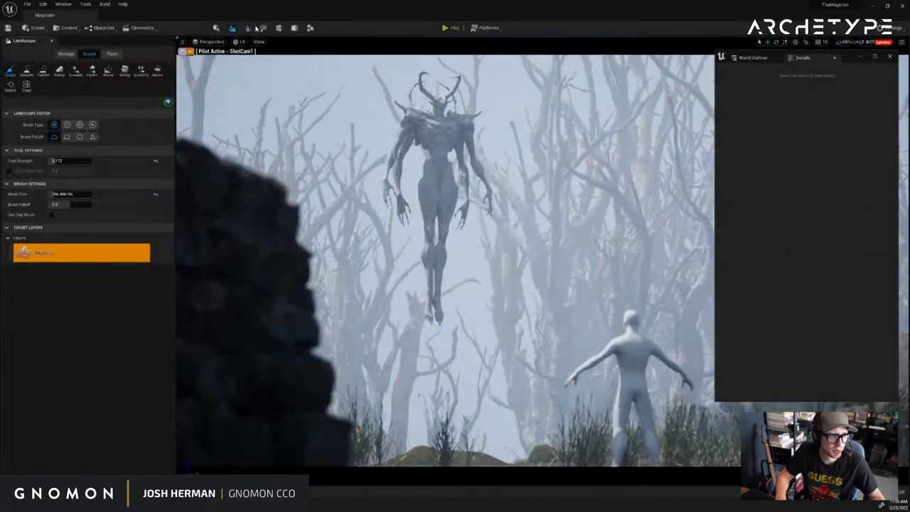
click(249, 27)
click(10, 57)
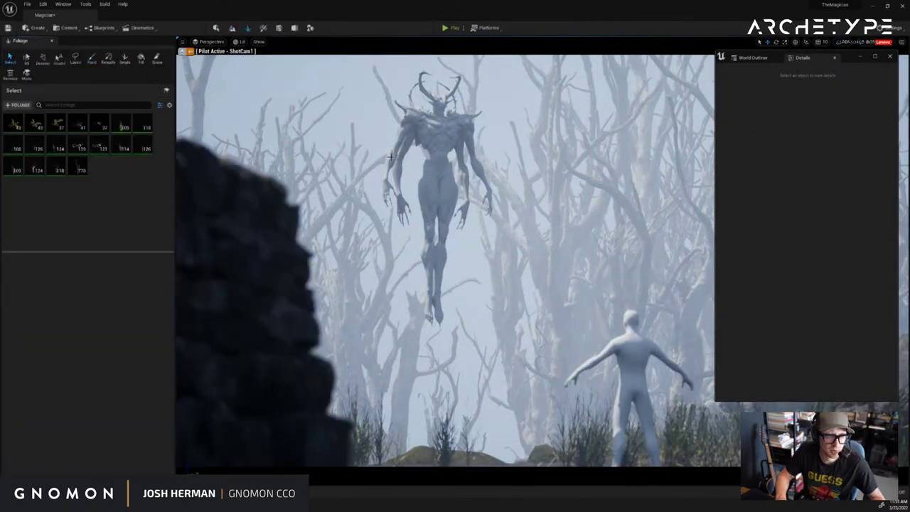
click(399, 115)
key(Delete)
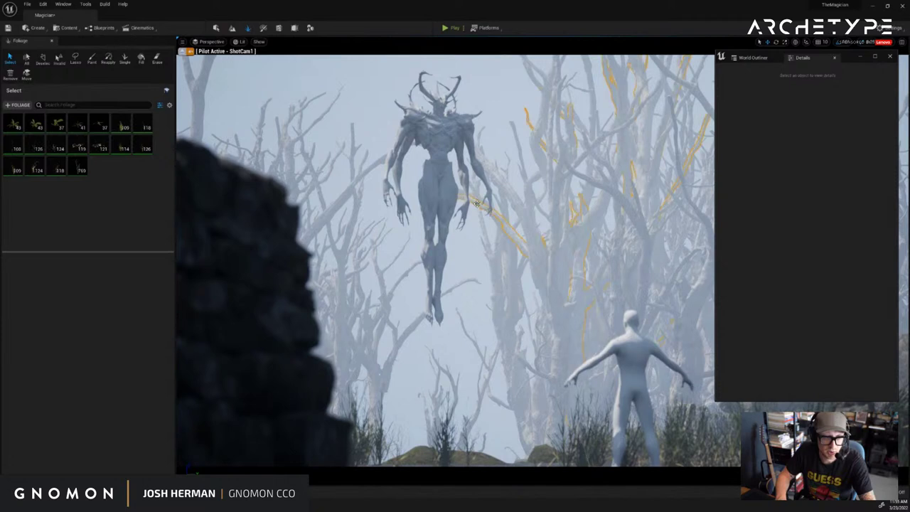
Delete the tree instances whose branches cross the magician's hand, return to object selection, and clear the Details window out of the shot
click(484, 209)
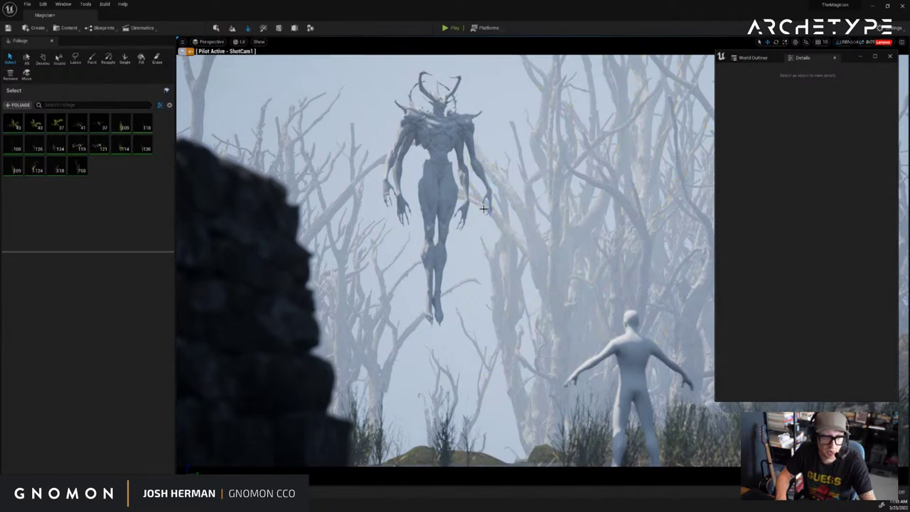
click(476, 195)
key(Delete)
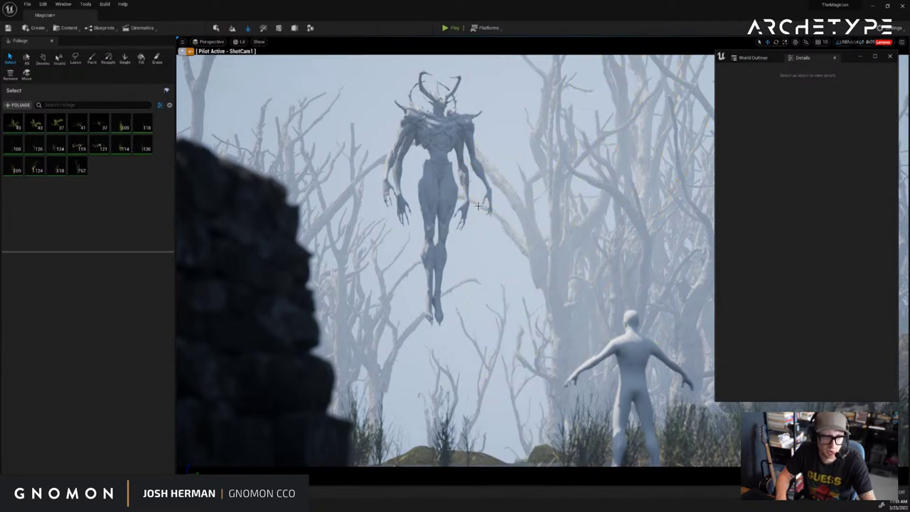
key(Delete)
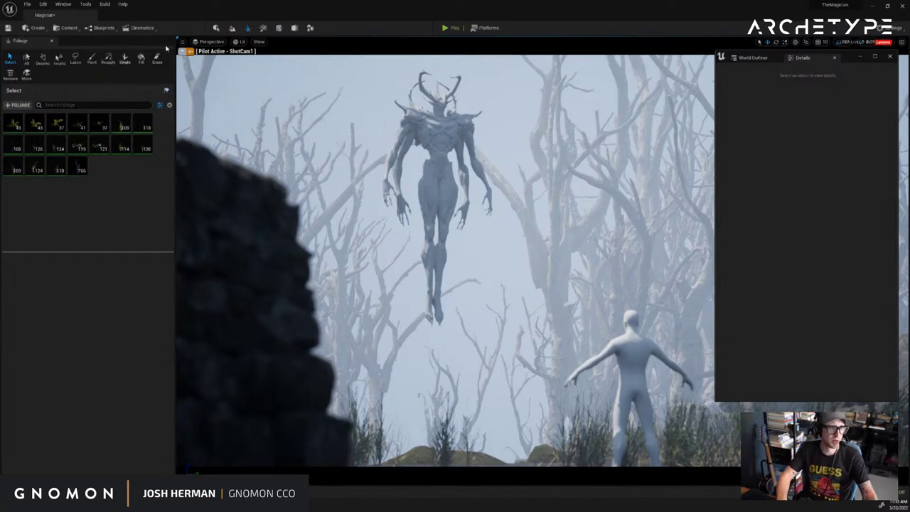
click(216, 28)
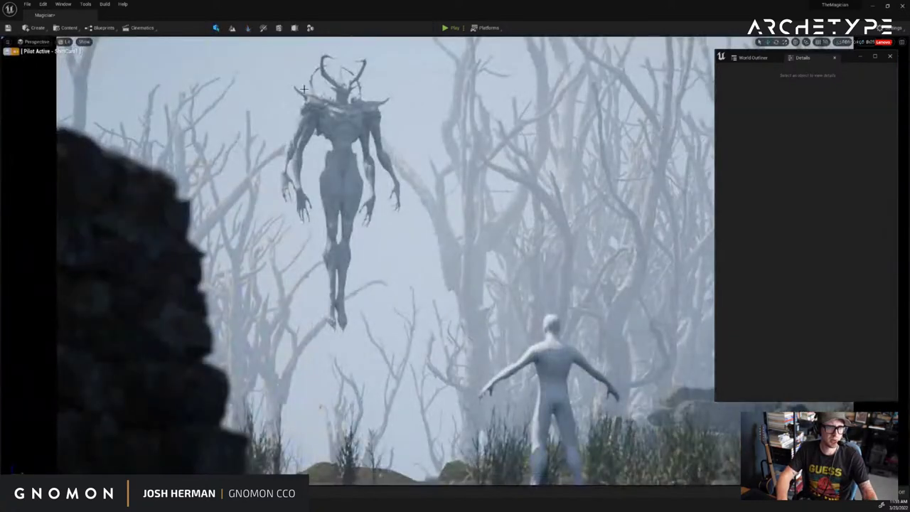
click(860, 56)
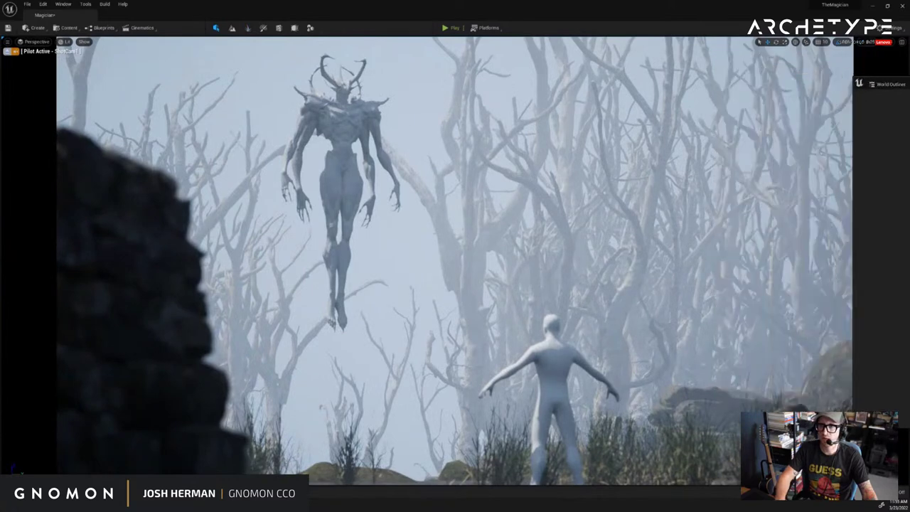
Move the firewood pile and log stump past the timber house to the open ground beside its gable end and the low stone walls
right_drag(447, 192, 448, 195)
drag(448, 193, 449, 194)
right_drag(450, 195, 377, 230)
drag(377, 230, 360, 267)
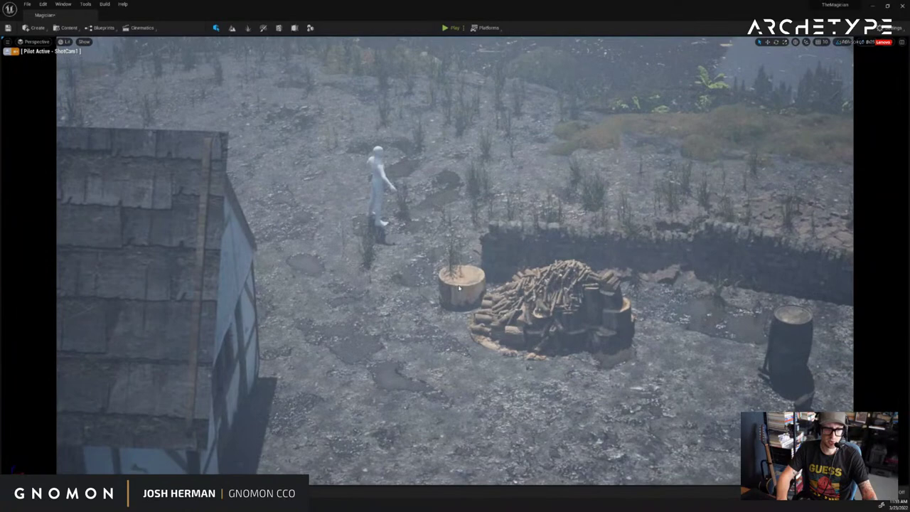
drag(592, 328, 43, 290)
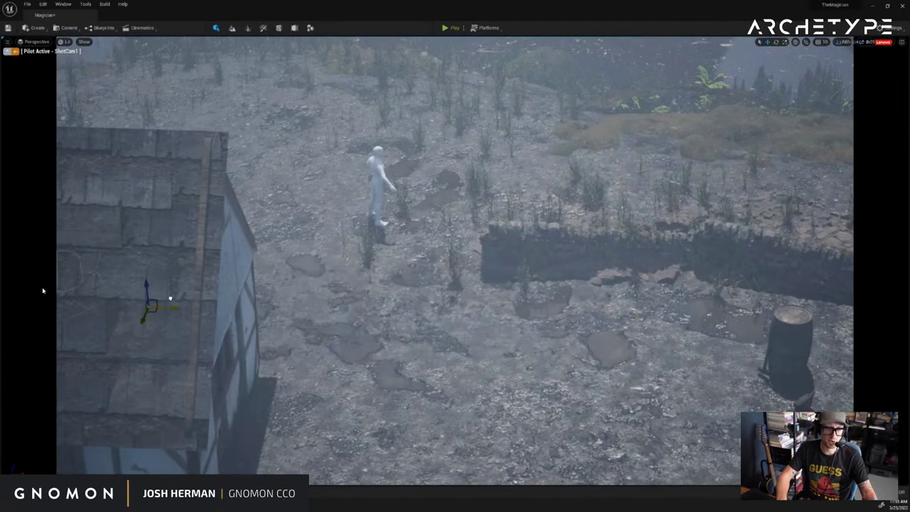
right_drag(260, 264, 403, 228)
drag(501, 154, 314, 238)
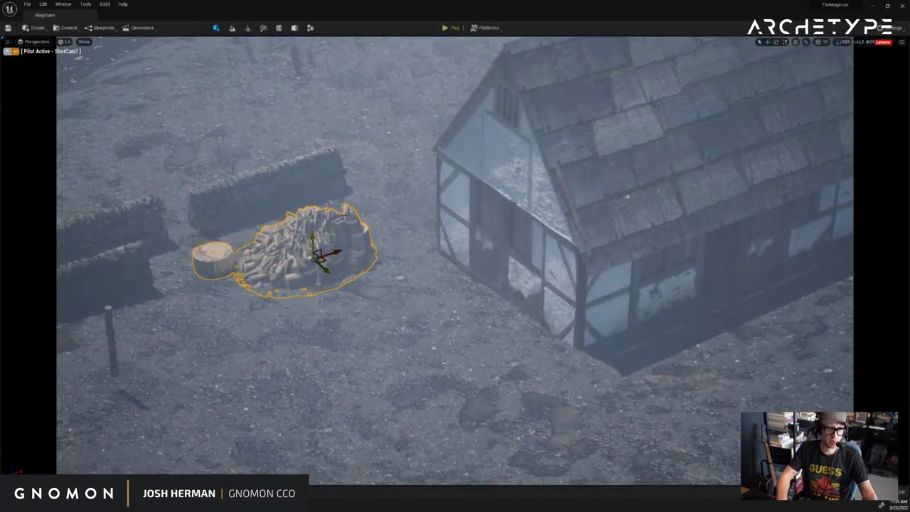
right_drag(349, 214, 247, 261)
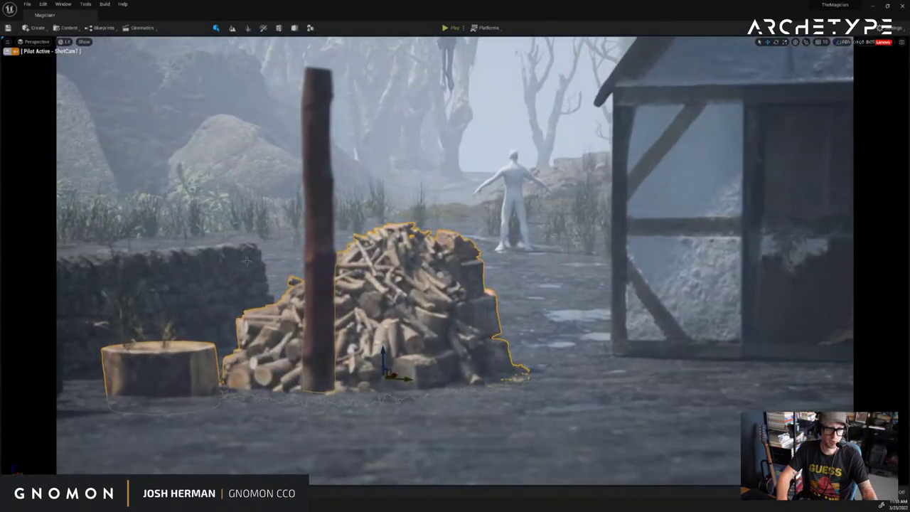
Delete the wooden post in front of the firewood pile, and move the log stump to the house side of the pile
click(314, 259)
key(Delete)
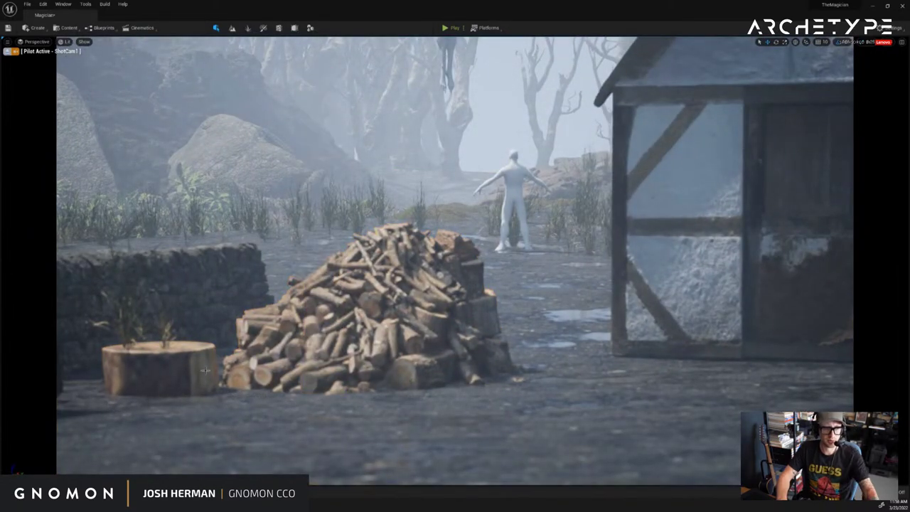
drag(175, 377, 503, 386)
Switch to foliage selection and delete the grass instances growing up through the log stump
click(431, 339)
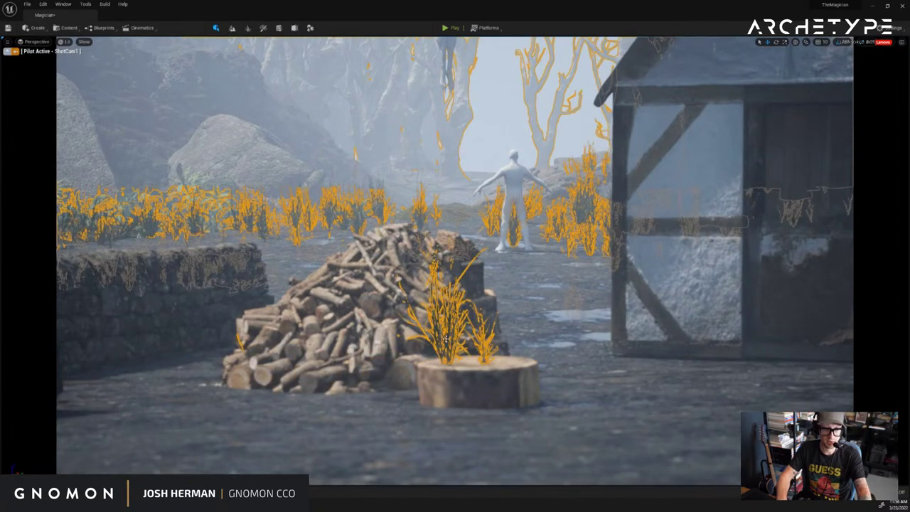
click(232, 28)
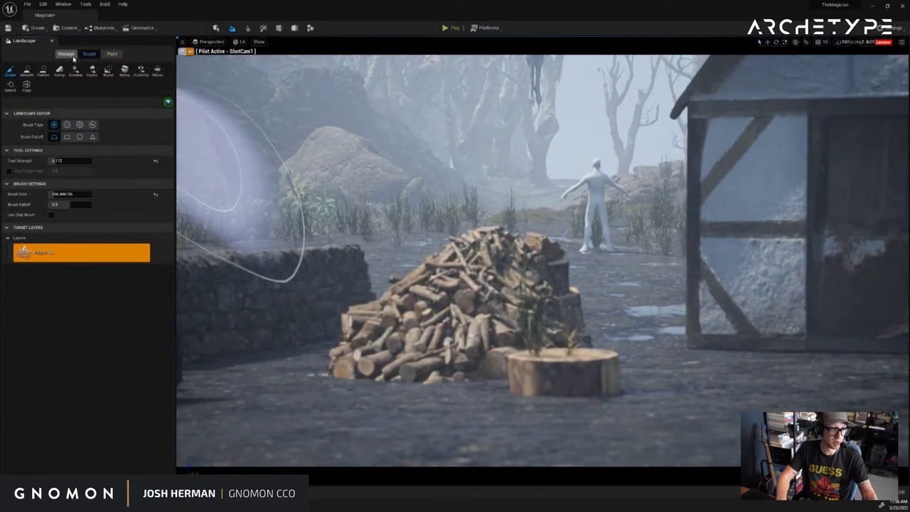
mouse_move(466, 163)
right_down()
mouse_move(765, 163)
mouse_move(548, 242)
right_up()
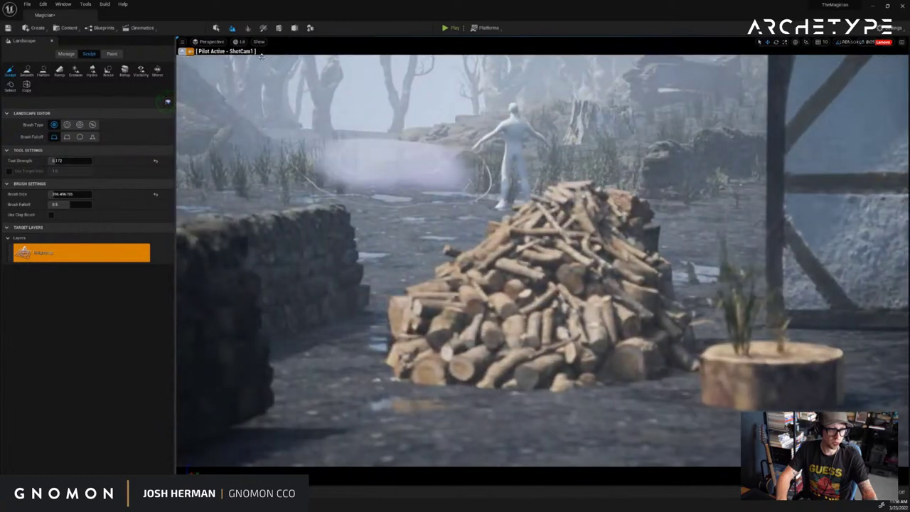
click(248, 28)
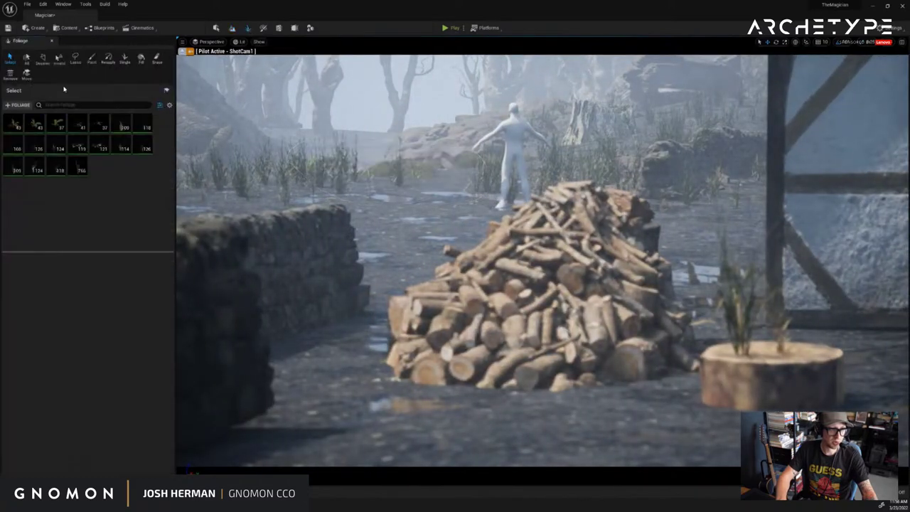
click(731, 341)
key(Delete)
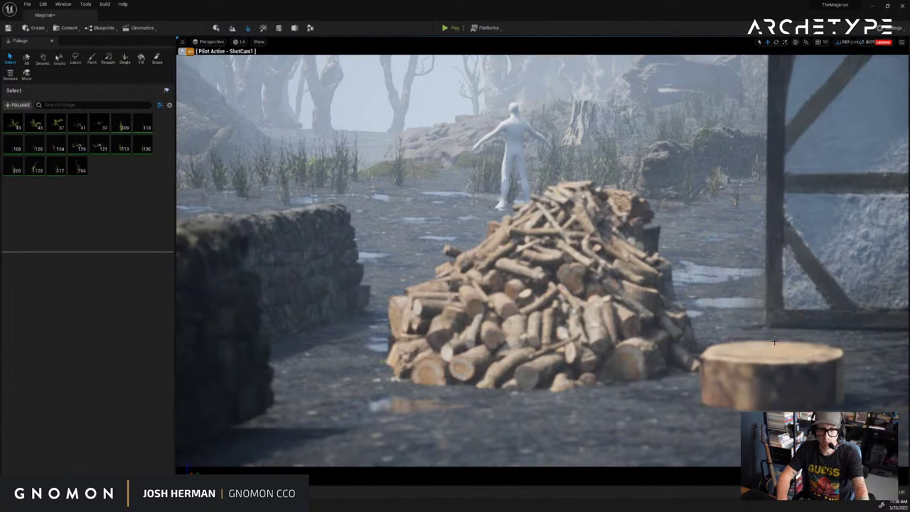
right_drag(775, 341, 319, 85)
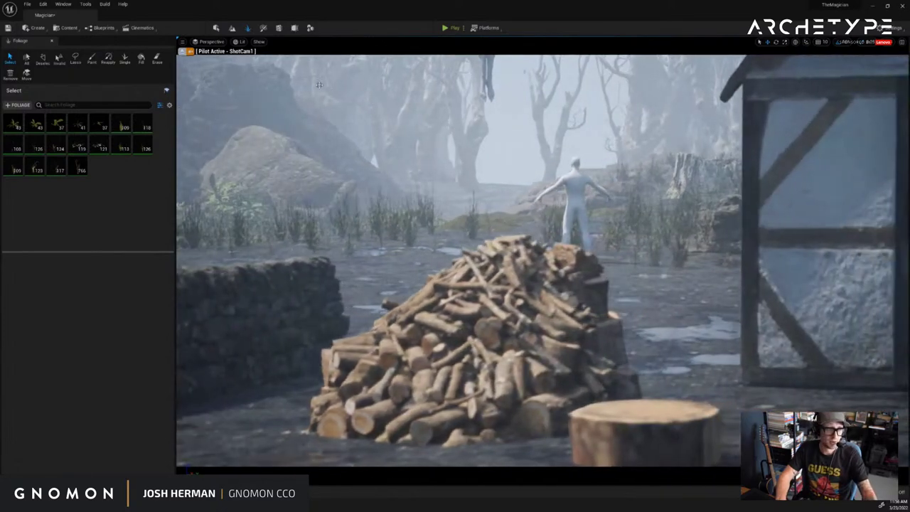
Return to object selection, nudge the log stump, and shift it together with the firewood pile sideways away from the low stone walls
click(215, 28)
click(548, 422)
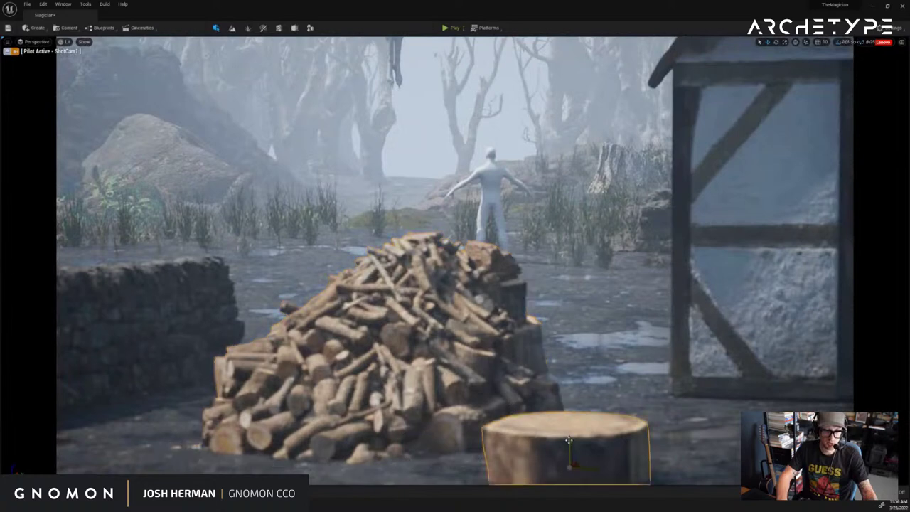
mouse_move(569, 441)
mouse_down()
mouse_move(577, 393)
mouse_move(582, 442)
mouse_up()
right_drag(612, 325, 623, 348)
ctrl+click(617, 121)
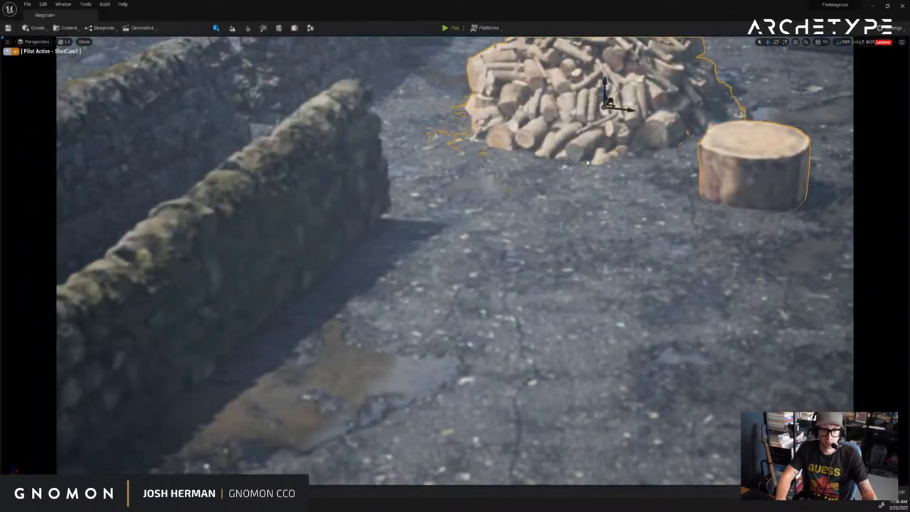
right_drag(597, 229, 597, 217)
alt+drag(597, 216, 488, 247)
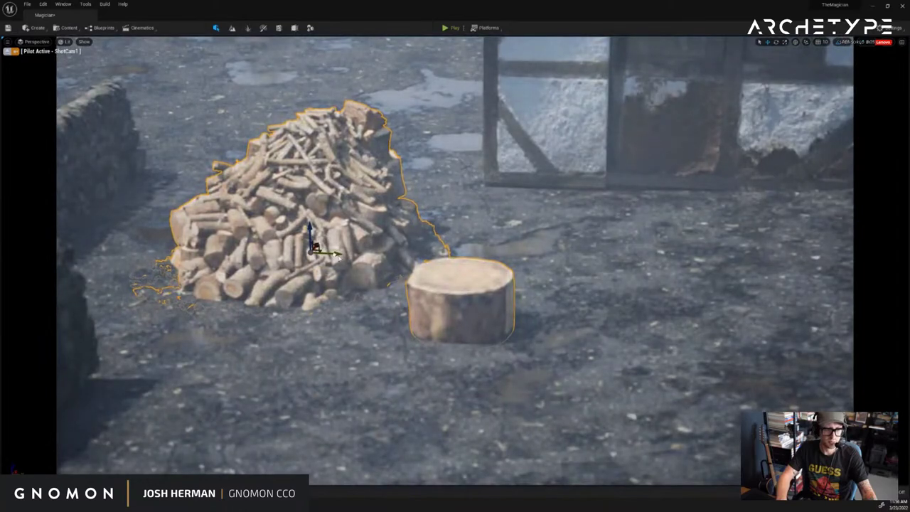
drag(338, 256, 519, 260)
right_drag(602, 264, 592, 260)
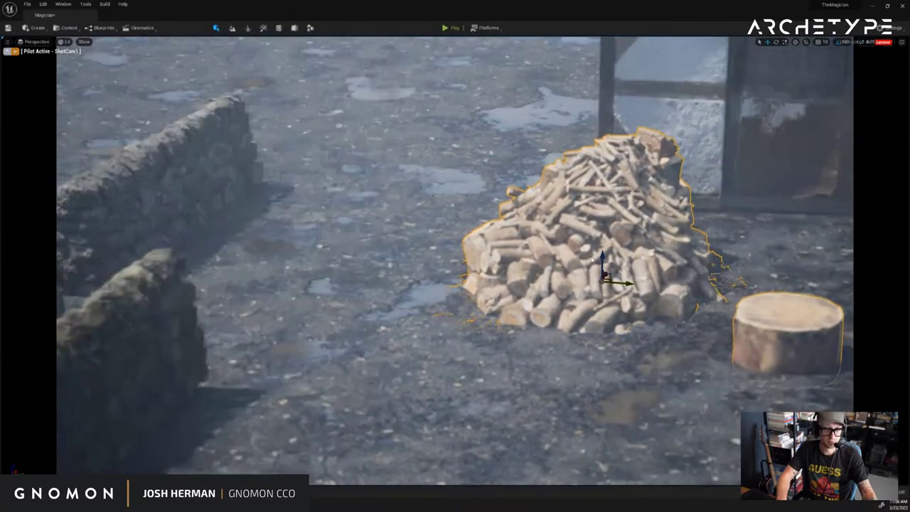
Pull the firewood pile and log stump forward onto the open ground away from the timber house, and set the stump close beside the pile
alt+drag(592, 261, 570, 253)
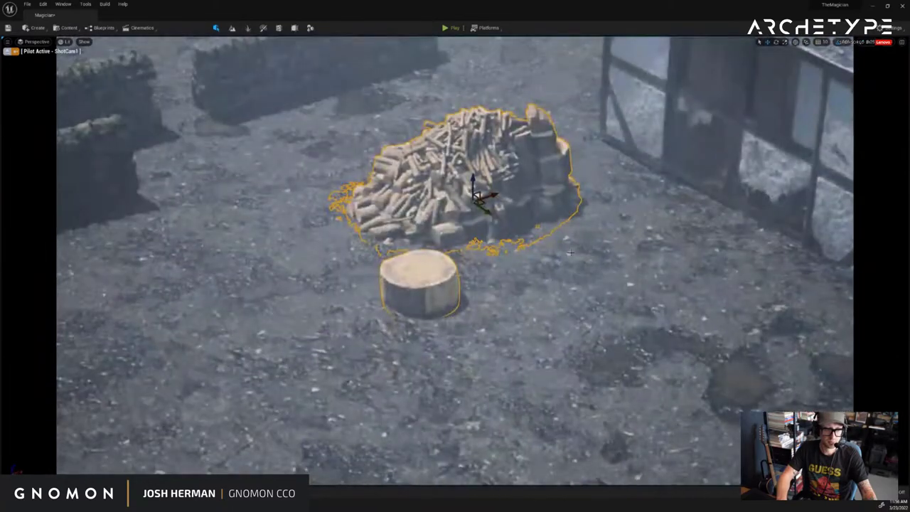
drag(485, 196, 250, 271)
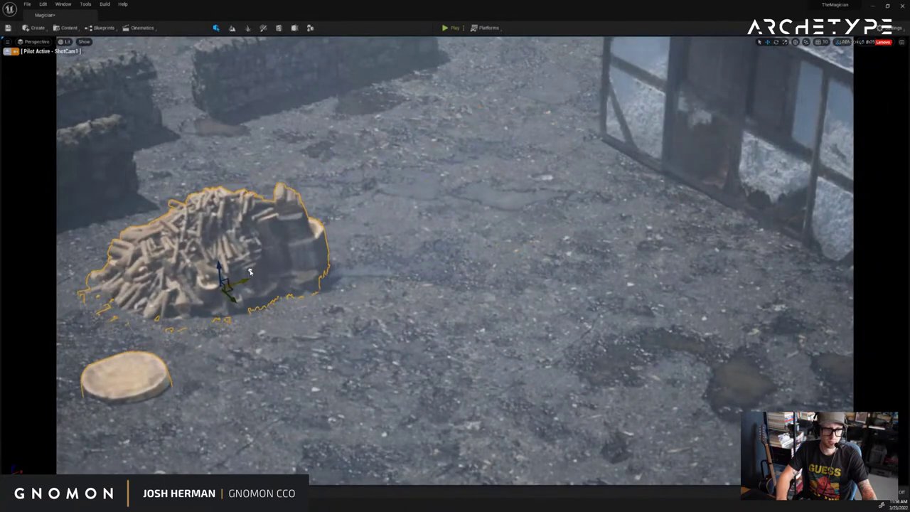
click(142, 365)
drag(125, 365, 289, 312)
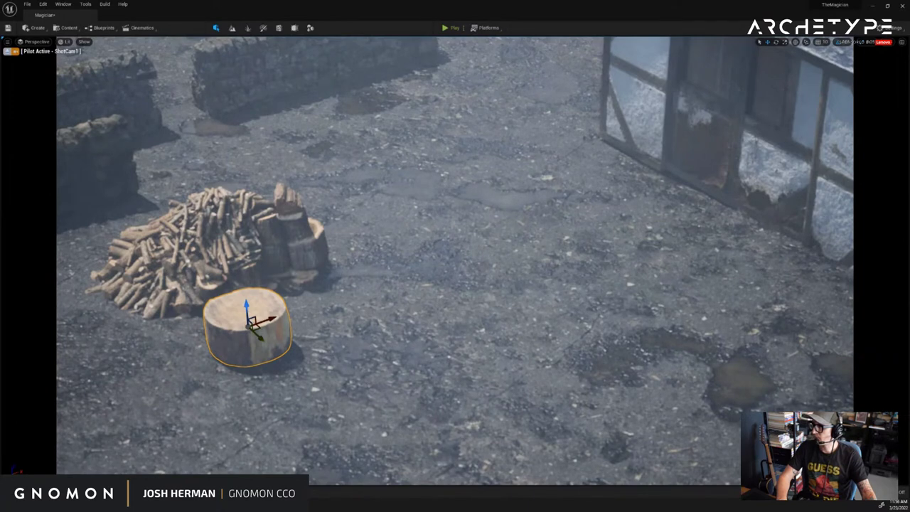
Bring up the Content Browser, find the Headsman-s_Axe asset in the Megascans 3D_Assets folder, and place its mesh beside the firewood pile
drag(909, 140, 661, 72)
click(558, 301)
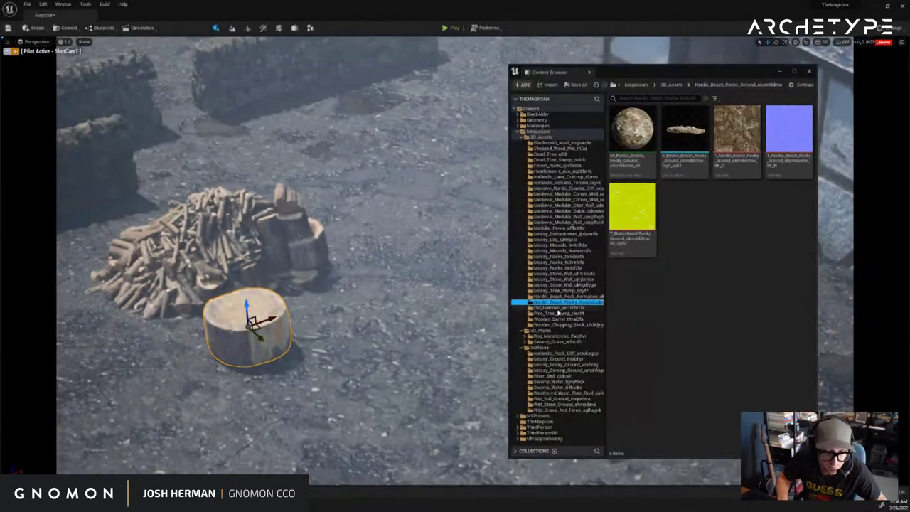
click(559, 308)
click(559, 314)
click(558, 228)
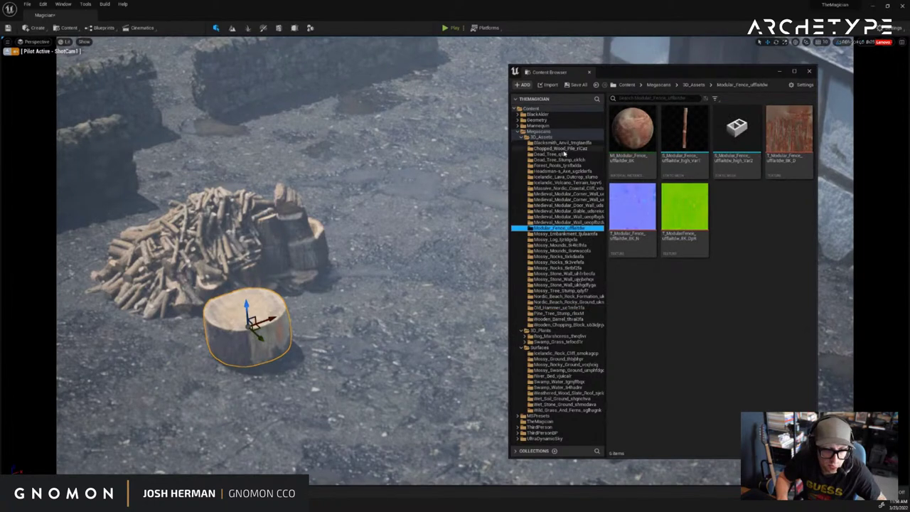
click(558, 188)
click(562, 172)
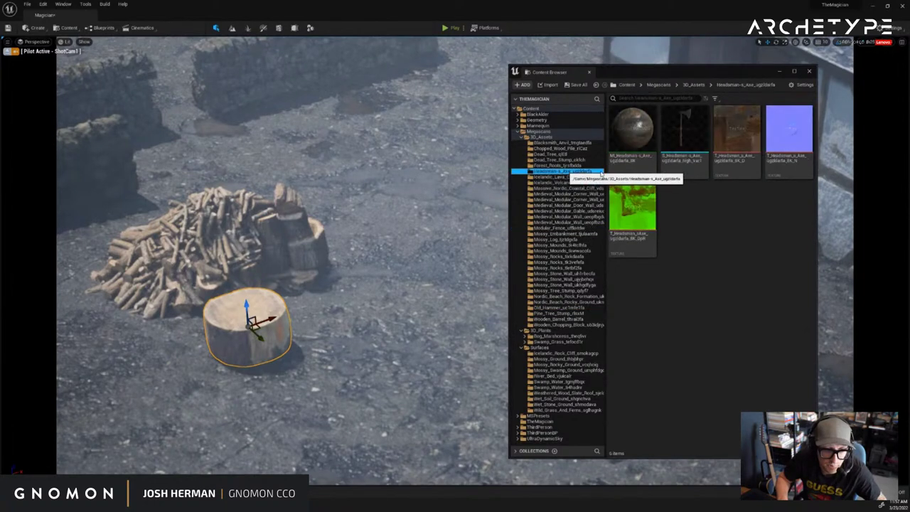
drag(679, 135, 393, 277)
Rotate and move the axe so its blade is buried in the top of the log stump with the handle angled upward
key(e)
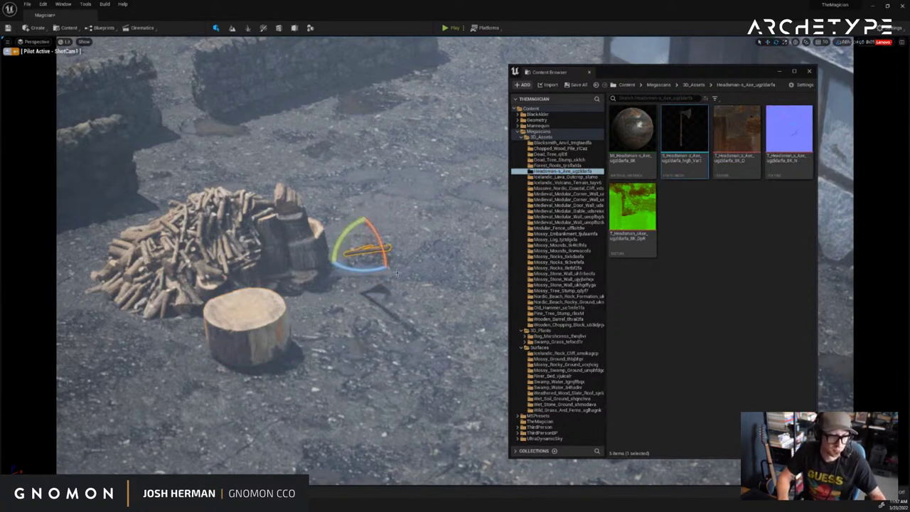
key(ctrl+z)
drag(336, 243, 313, 325)
key(w)
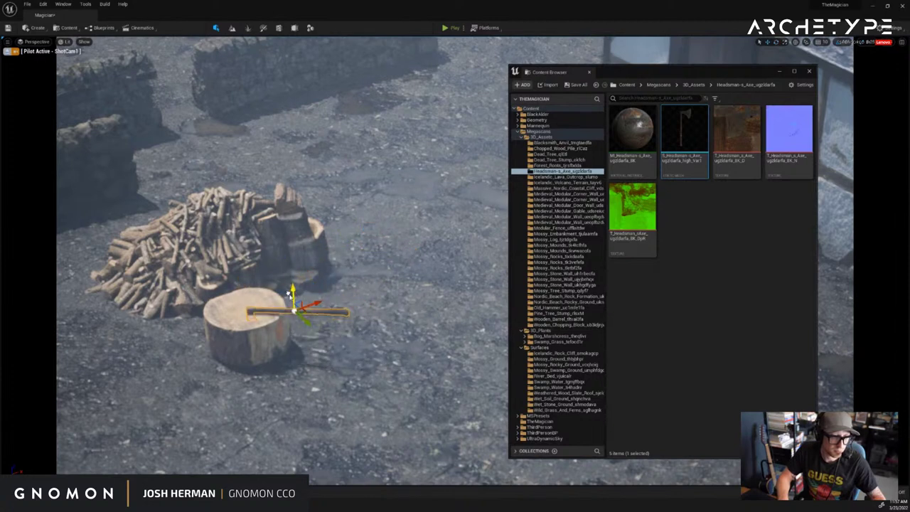
key(e)
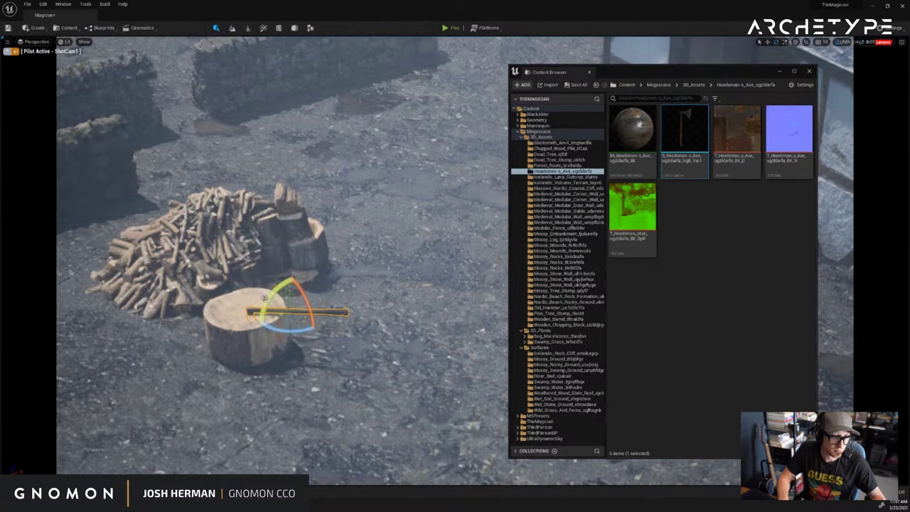
drag(264, 299, 237, 315)
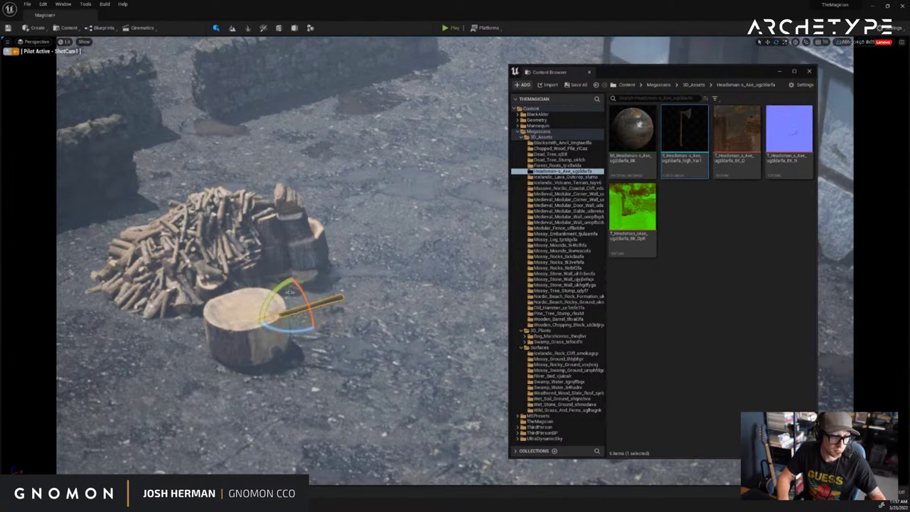
key(w)
mouse_move(294, 296)
mouse_down()
mouse_move(294, 274)
mouse_move(278, 291)
mouse_up()
Bring ShotCam1 back to a low view of the magician behind the firewood pile, and clear the Content Browser out of the shot
right_drag(404, 250, 430, 188)
click(360, 255)
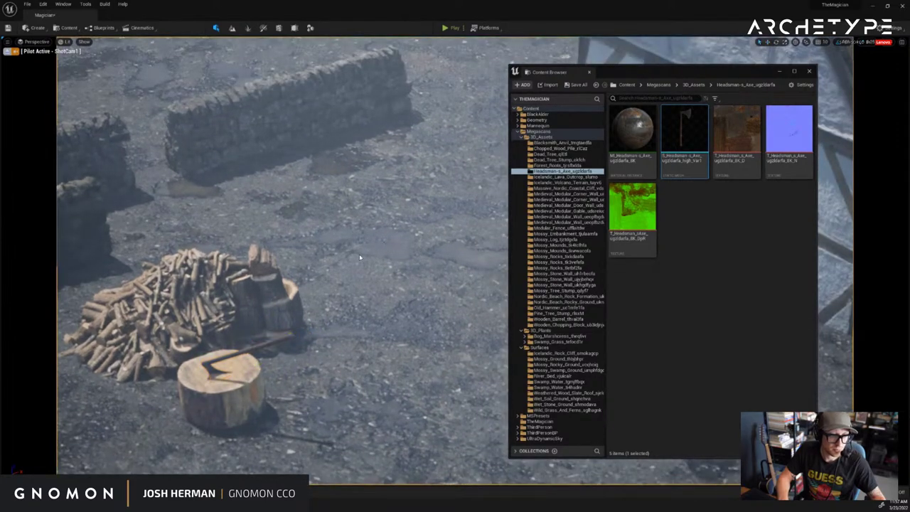
right_drag(359, 254, 379, 222)
key(s)
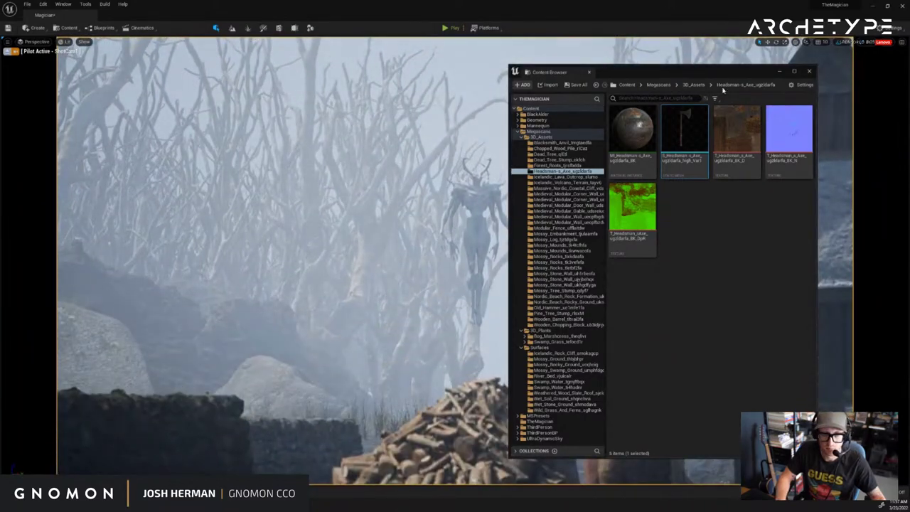
drag(720, 72, 909, 72)
Reframe ShotCam1 with the magician floating above the mannequin and the low stone walls and firewood pile in the foreground
key(q)
right_drag(500, 273, 502, 277)
key(d)
key(w)
click(669, 299)
mouse_move(677, 310)
right_down()
mouse_move(677, 321)
mouse_move(672, 305)
right_up()
key(e)
key(e)
key(w)
key(q)
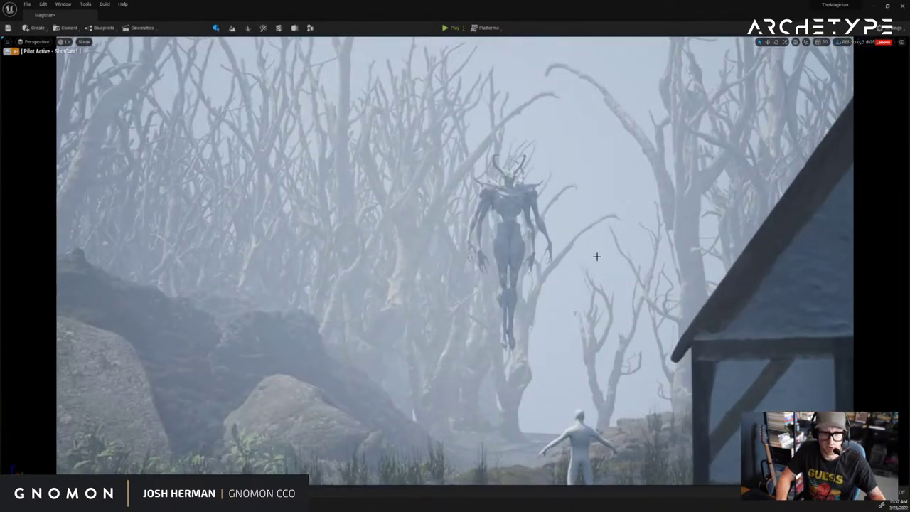
key(q)
mouse_move(598, 256)
right_down()
mouse_move(605, 269)
mouse_move(588, 269)
right_up()
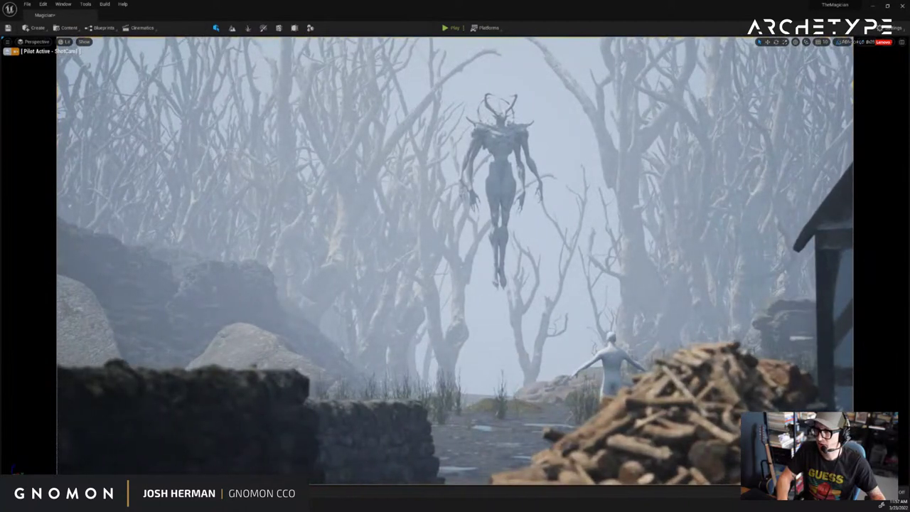
right_drag(341, 333, 344, 338)
right_drag(409, 358, 413, 360)
Move the log stump and axe together to the firewood pile's spot, and slide the pile away along the ground toward the house side
click(597, 385)
right_drag(597, 386, 619, 398)
scroll(608, 263, down, 2)
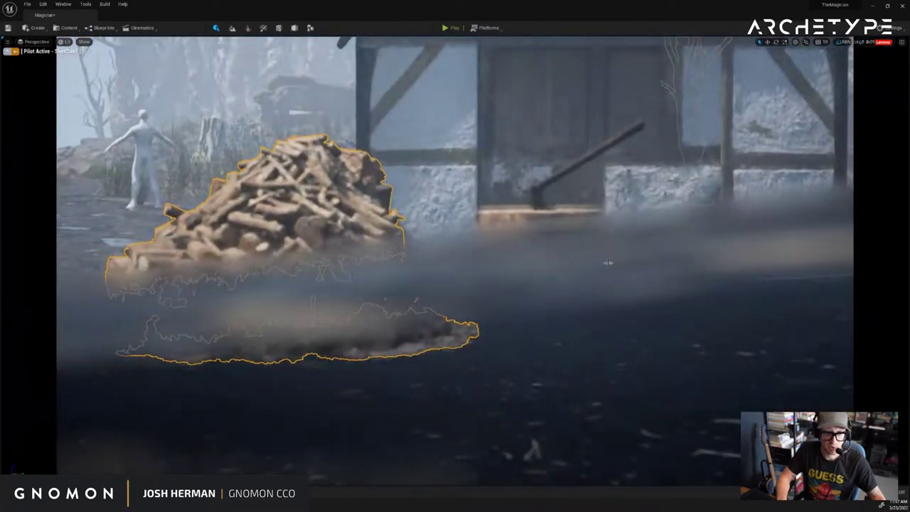
click(533, 216)
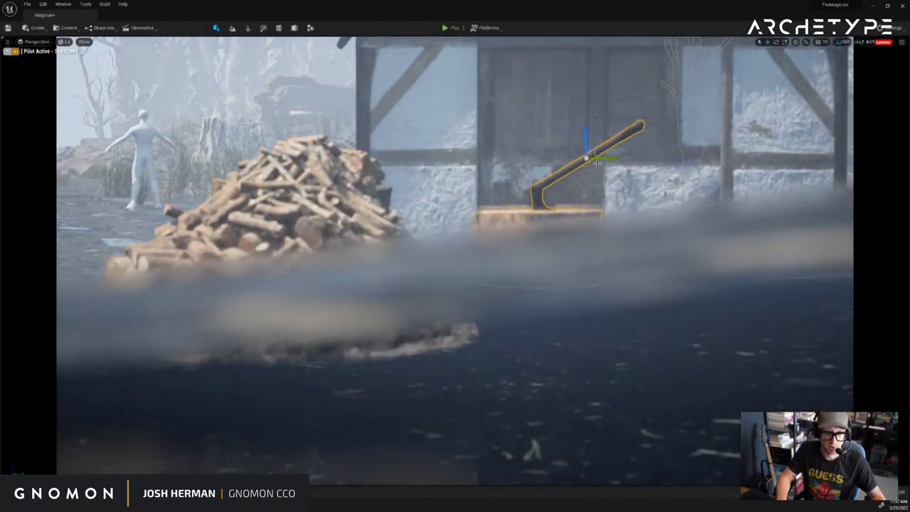
drag(597, 163, 404, 162)
click(357, 193)
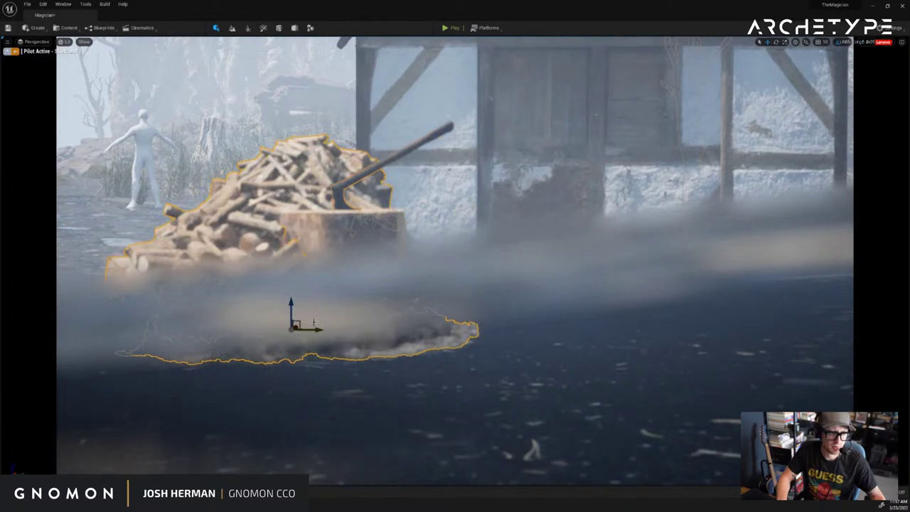
drag(313, 330, 647, 332)
Move the mannequin across the open ground closer to the camera
scroll(669, 317, up, 2)
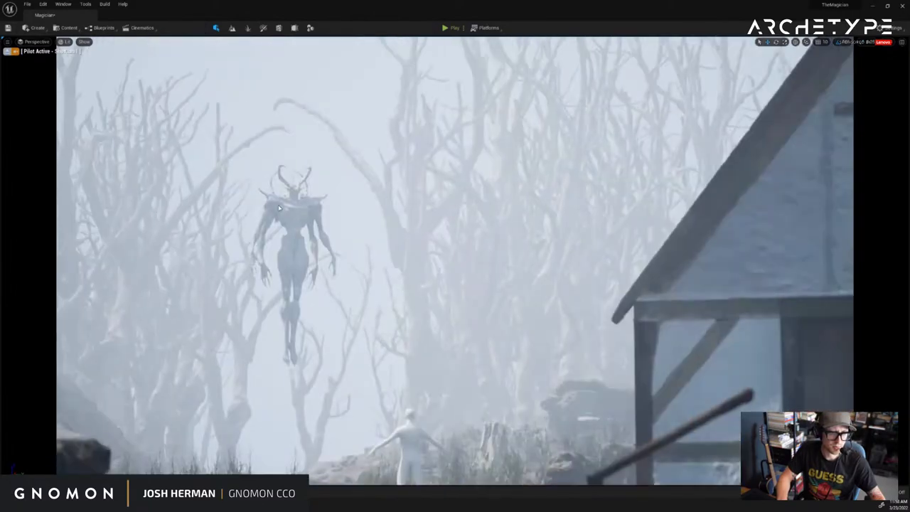
right_drag(278, 208, 361, 229)
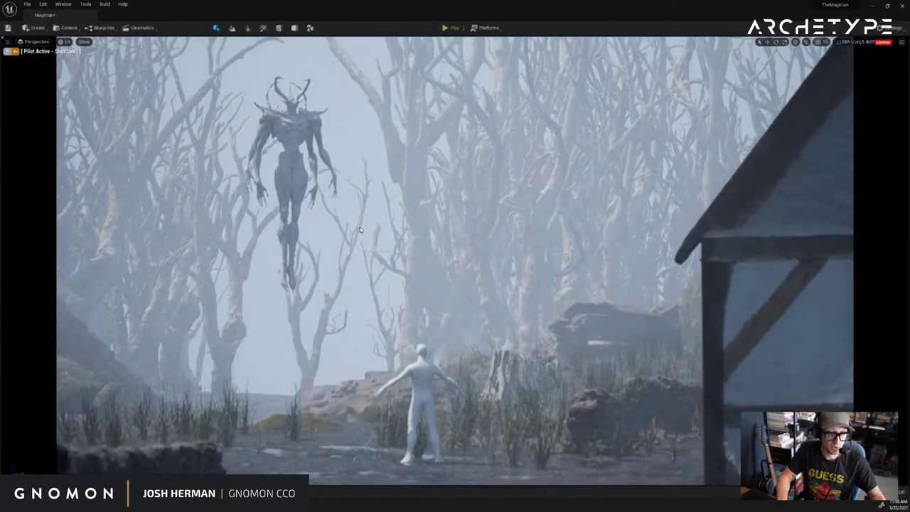
click(436, 388)
click(425, 382)
right_drag(424, 383, 427, 319)
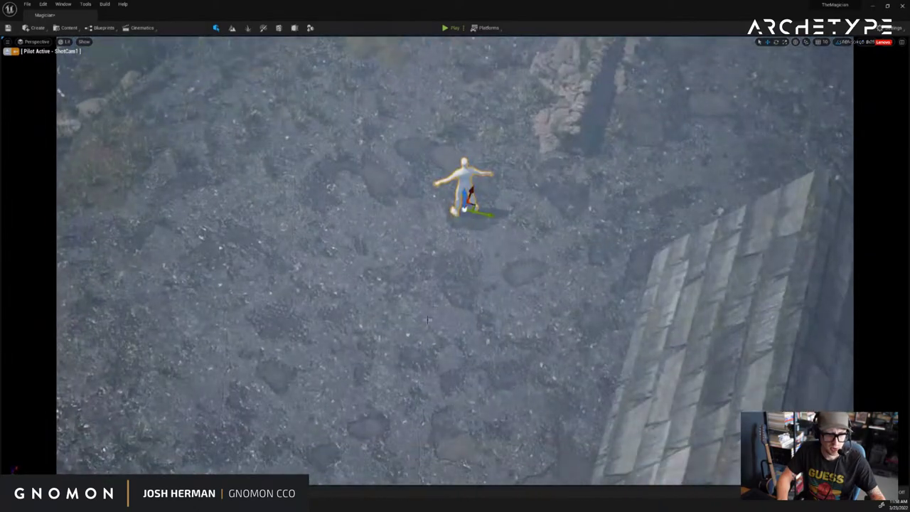
drag(478, 205, 496, 378)
right_drag(496, 379, 505, 419)
Reframe ShotCam1 closer behind the log stump and axe, and move the mannequin out from behind the stump
click(431, 358)
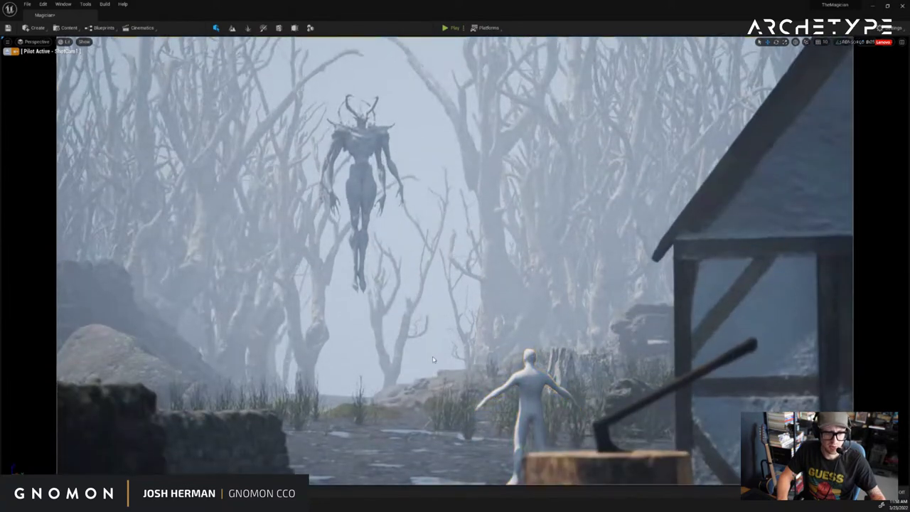
right_drag(433, 356, 433, 356)
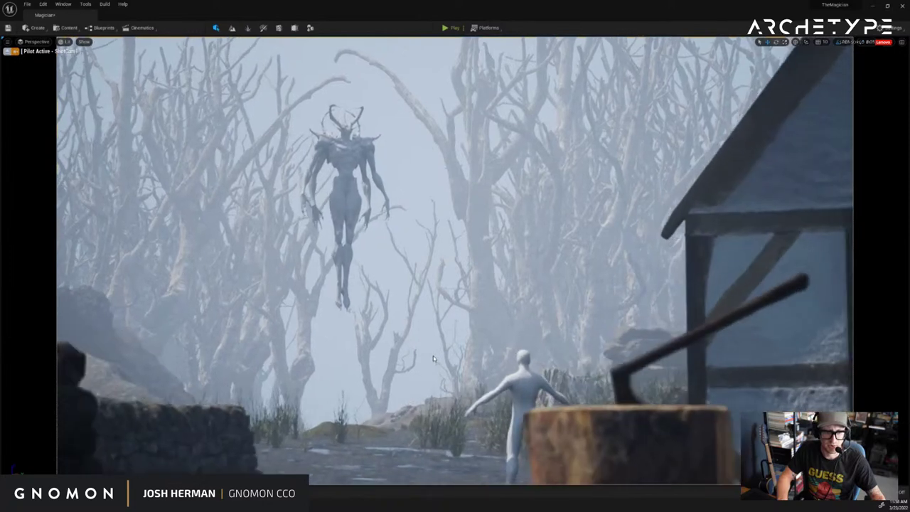
click(521, 441)
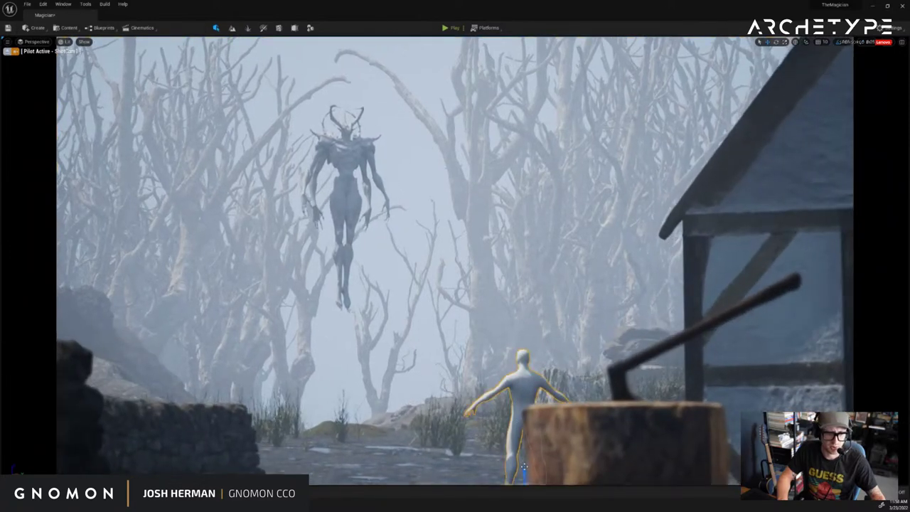
drag(523, 466, 467, 483)
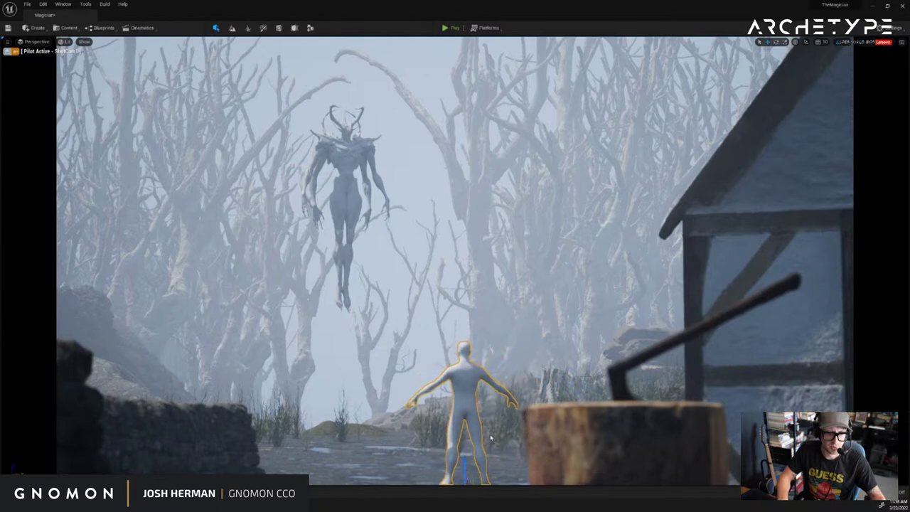
Adjust the mannequin's position on the ground between the stone wall and the stump, and reframe ShotCam1 with the magician above and beside it
right_drag(488, 448, 493, 438)
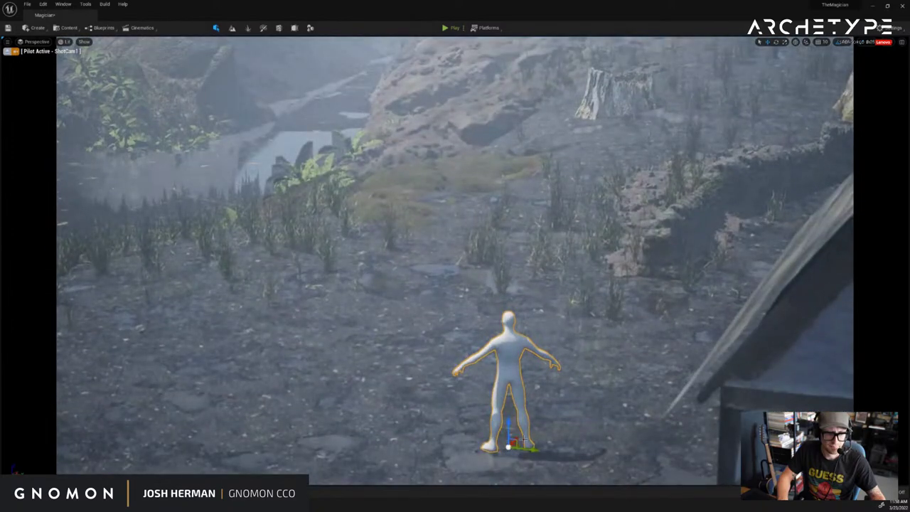
click(517, 436)
click(499, 429)
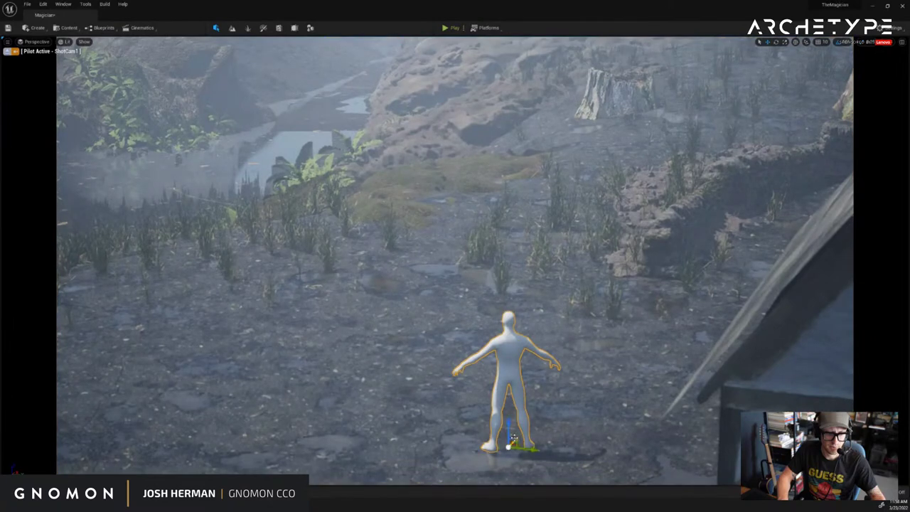
drag(515, 440, 548, 383)
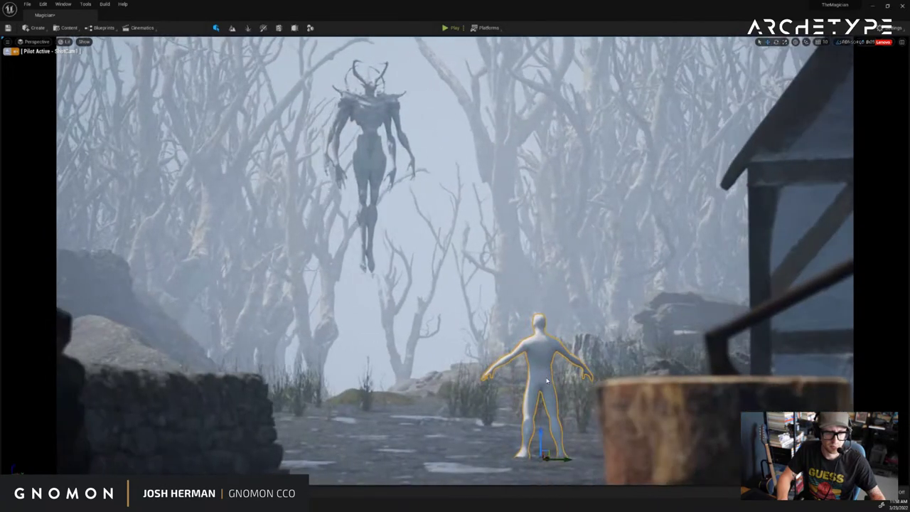
click(445, 345)
mouse_move(452, 338)
right_down()
mouse_move(519, 338)
mouse_move(472, 305)
mouse_move(445, 338)
right_up()
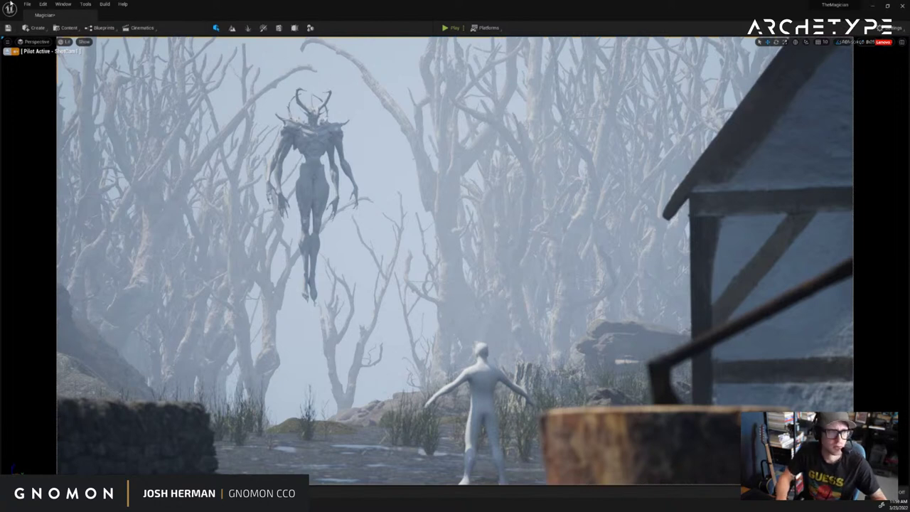
Call up the Details 1 window
click(62, 3)
mouse_move(106, 38)
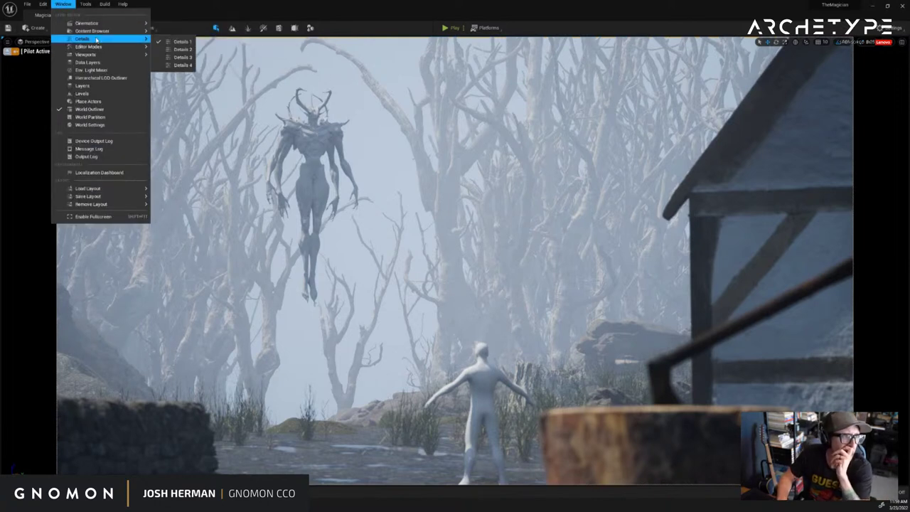
click(176, 43)
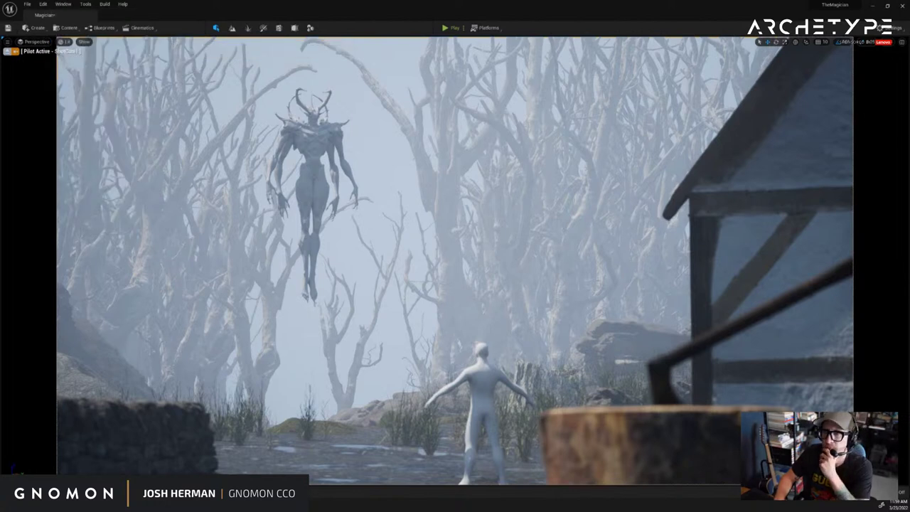